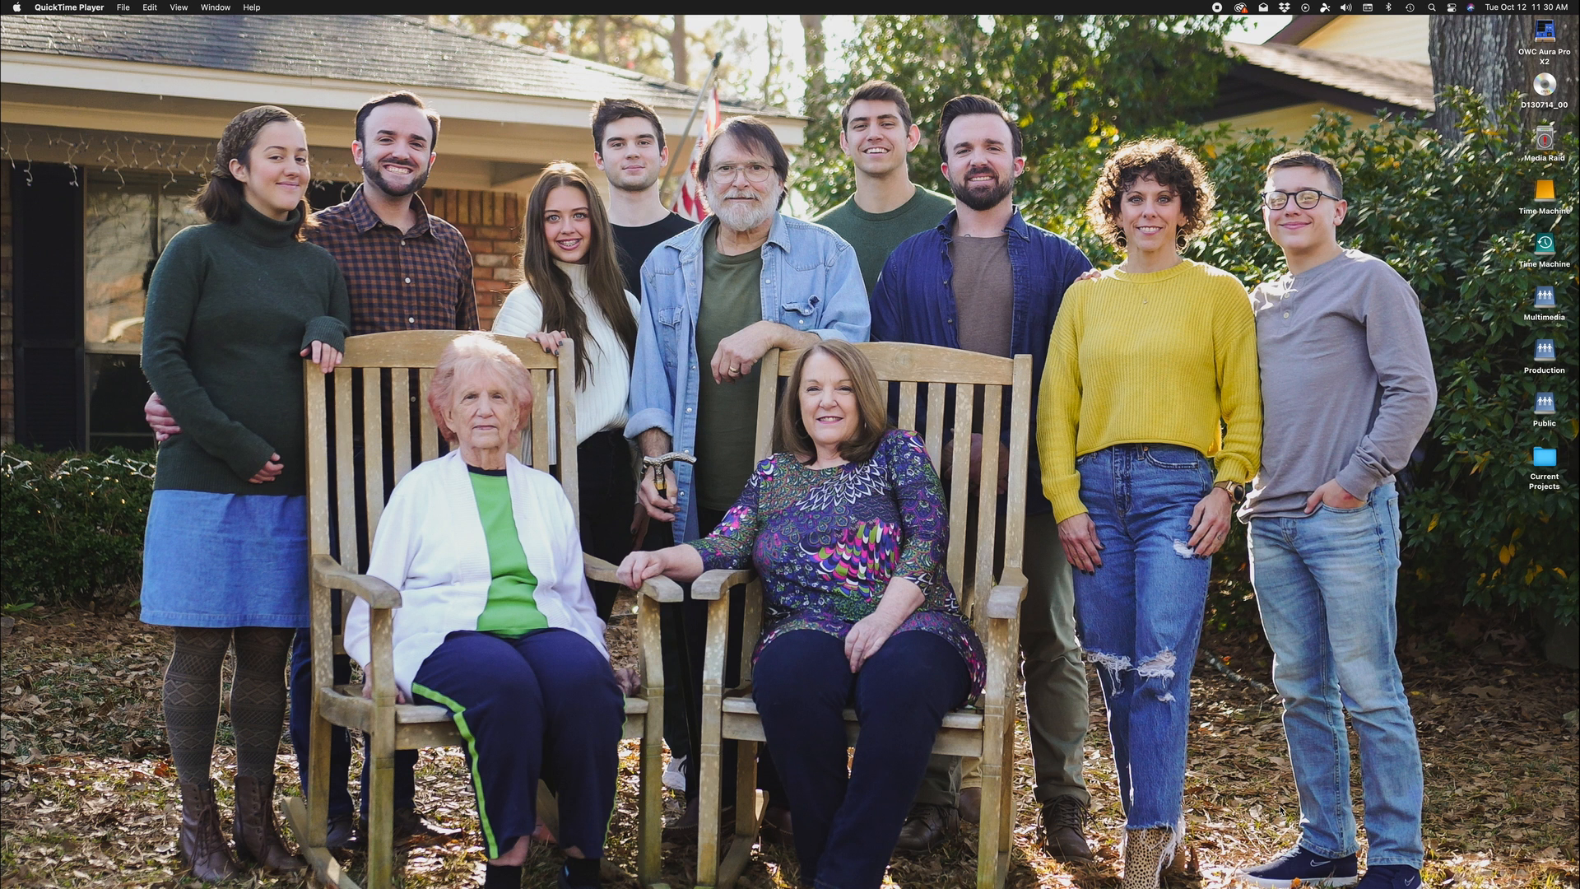
Step: Switch to Brave, close the Animation Composer uninstall article, and search for "mister horse" in a new tab
mouse_move(733, 884)
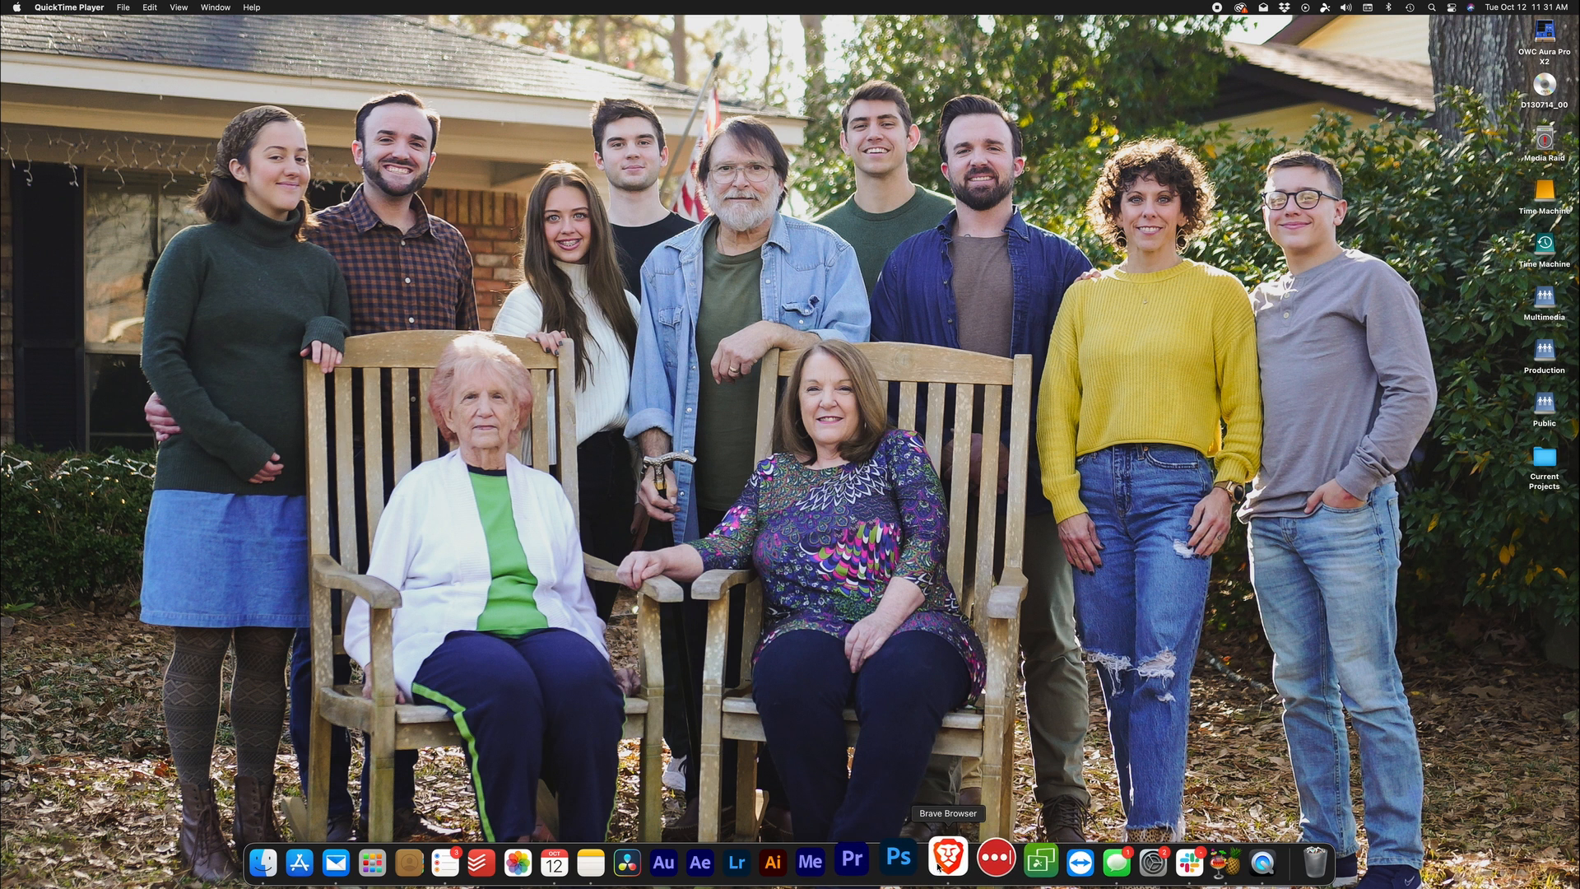
click(945, 869)
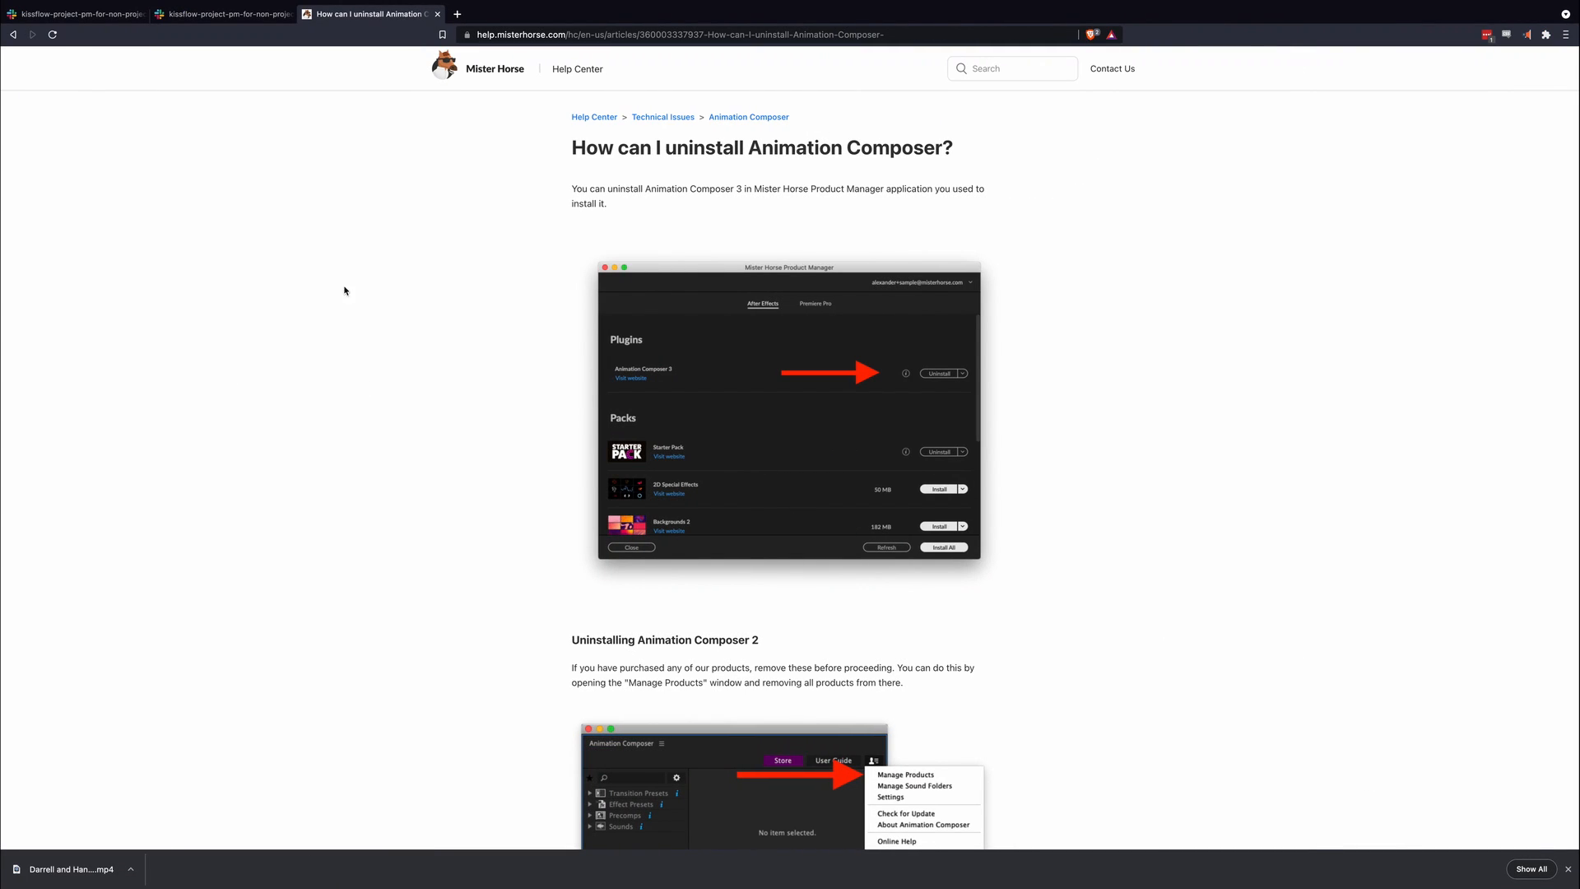
key(super+w)
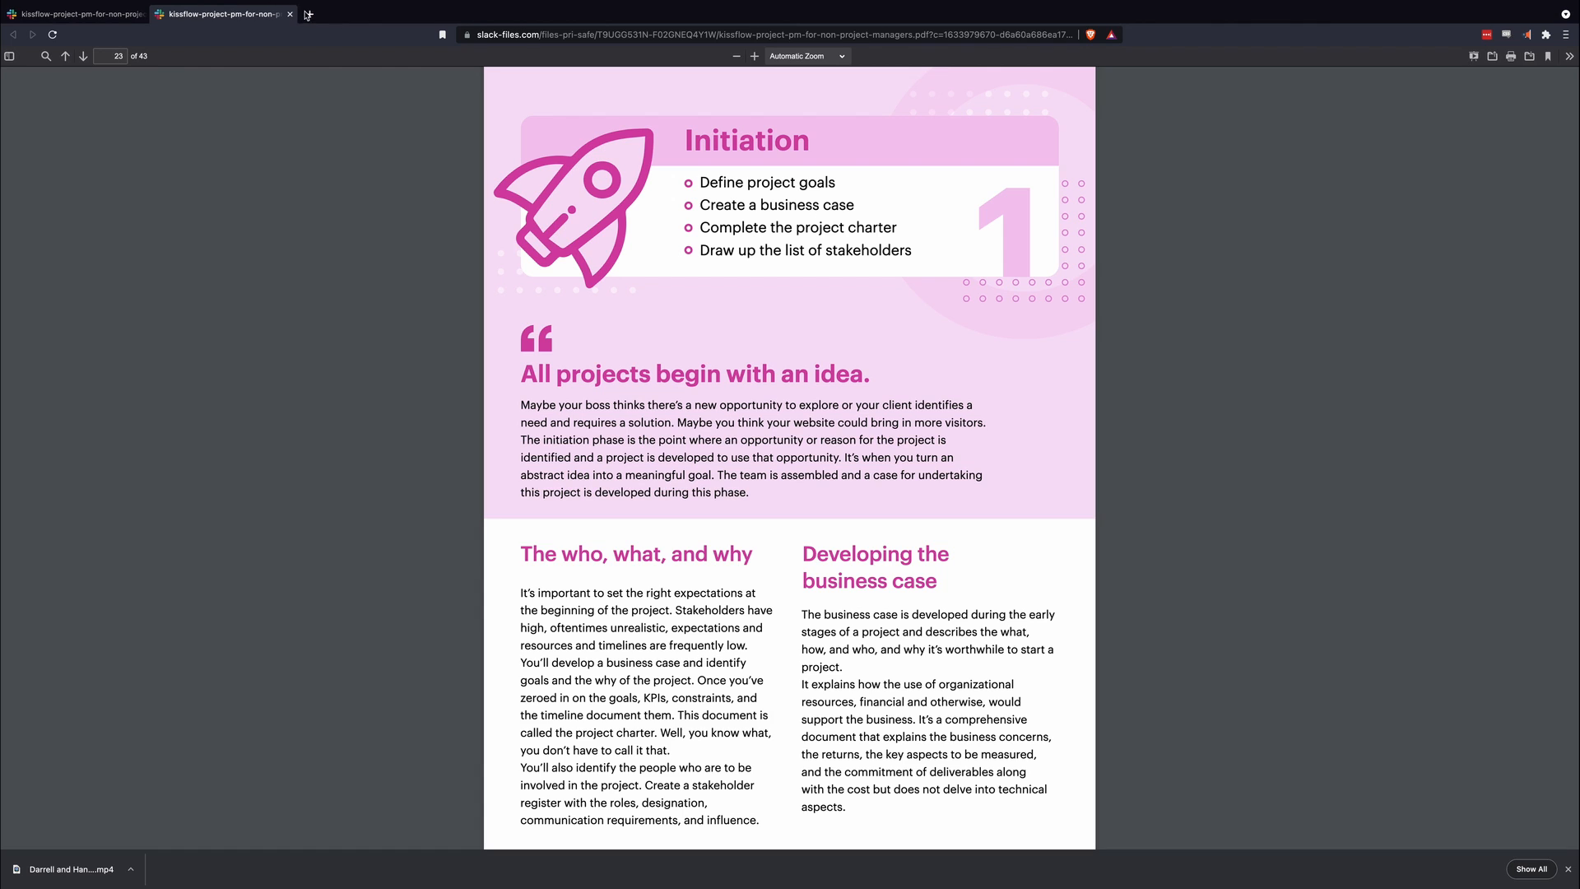
key(super+t)
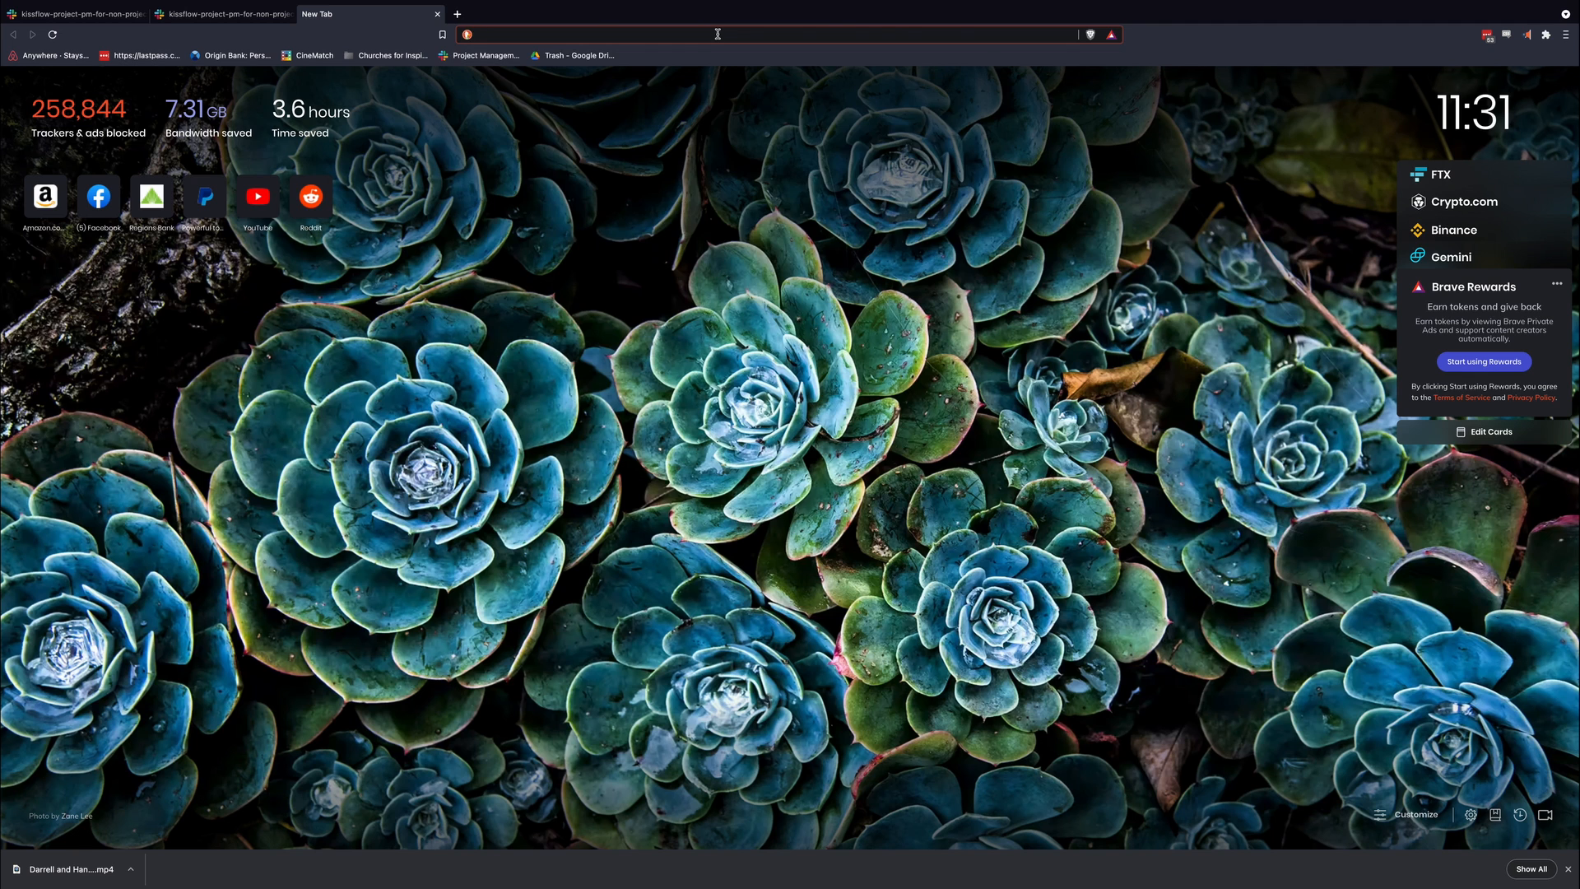
text(mister horse)
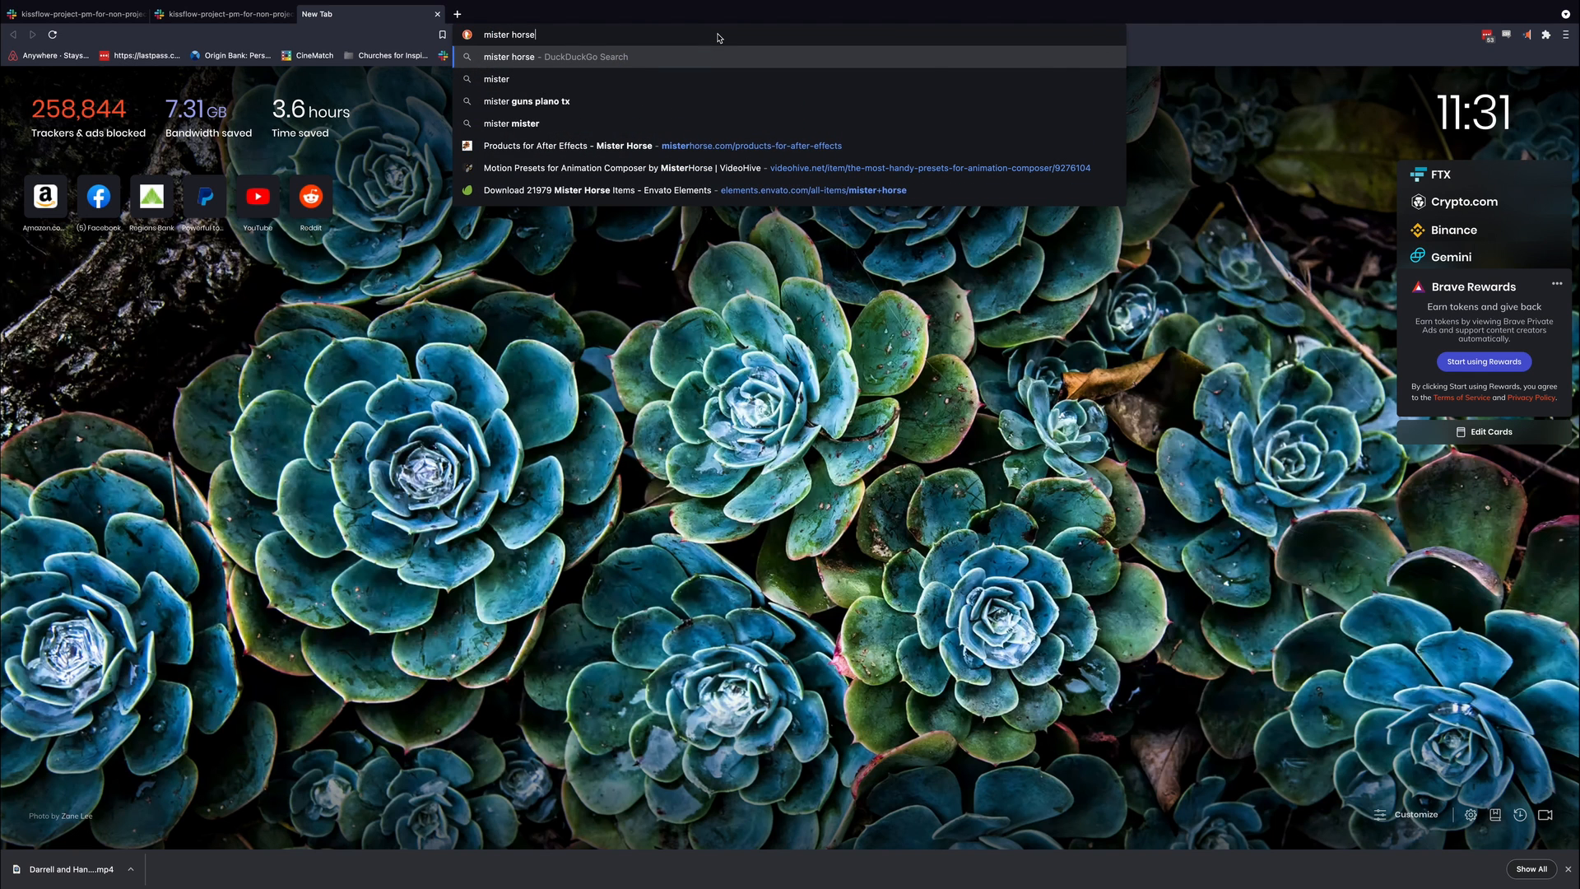
key(Return)
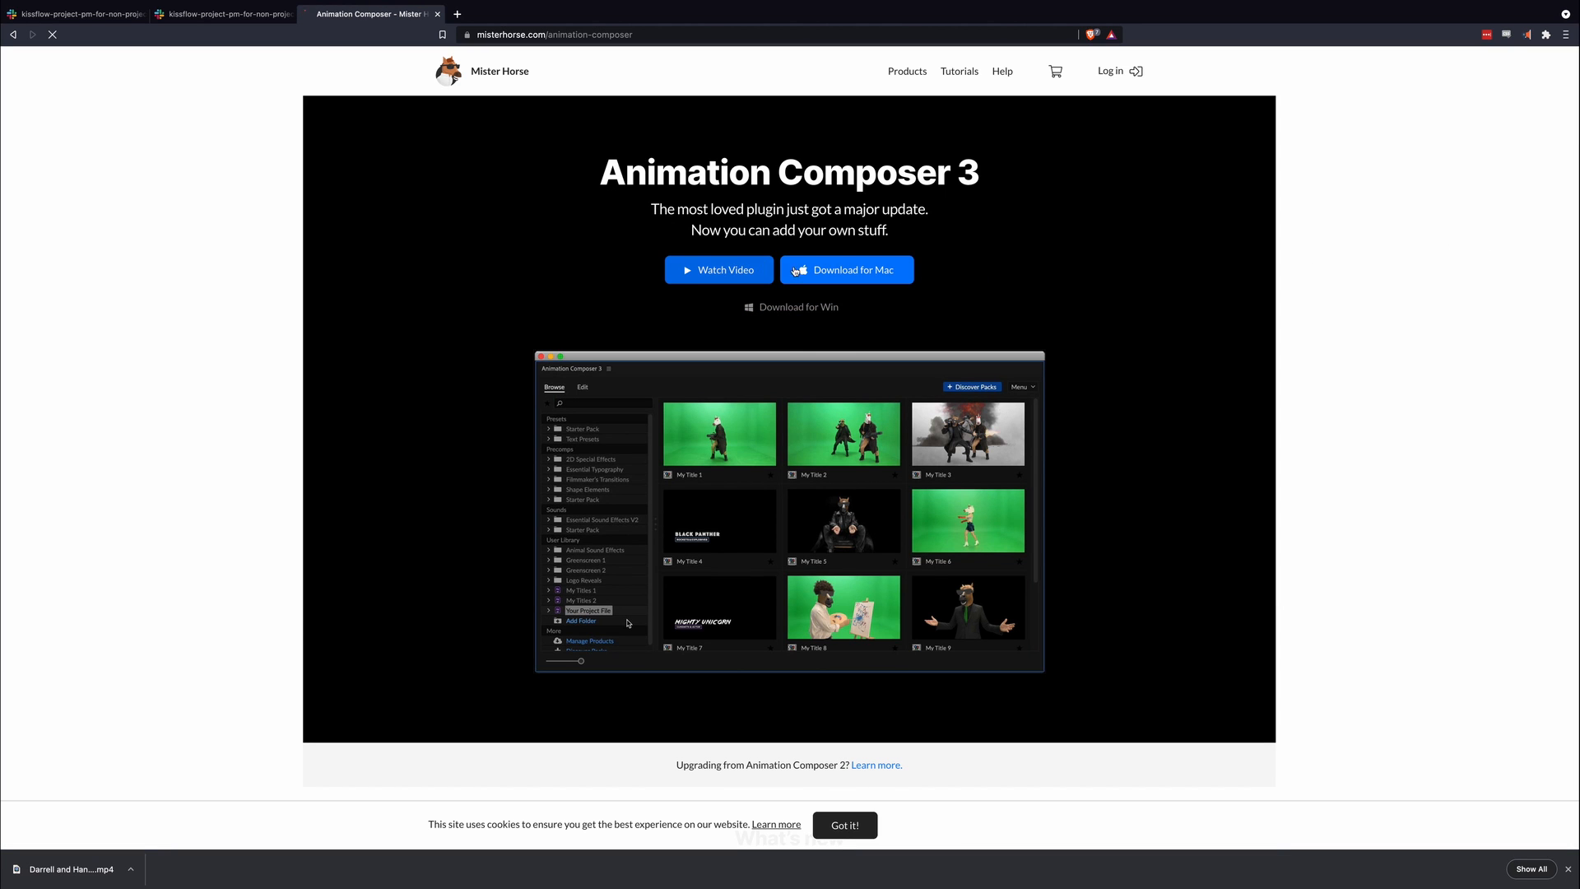
Step: Download Animation Composer 3 for Mac, save the MisterHorseProductManager_2.0.3 installer in Downloads, and open it
click(841, 270)
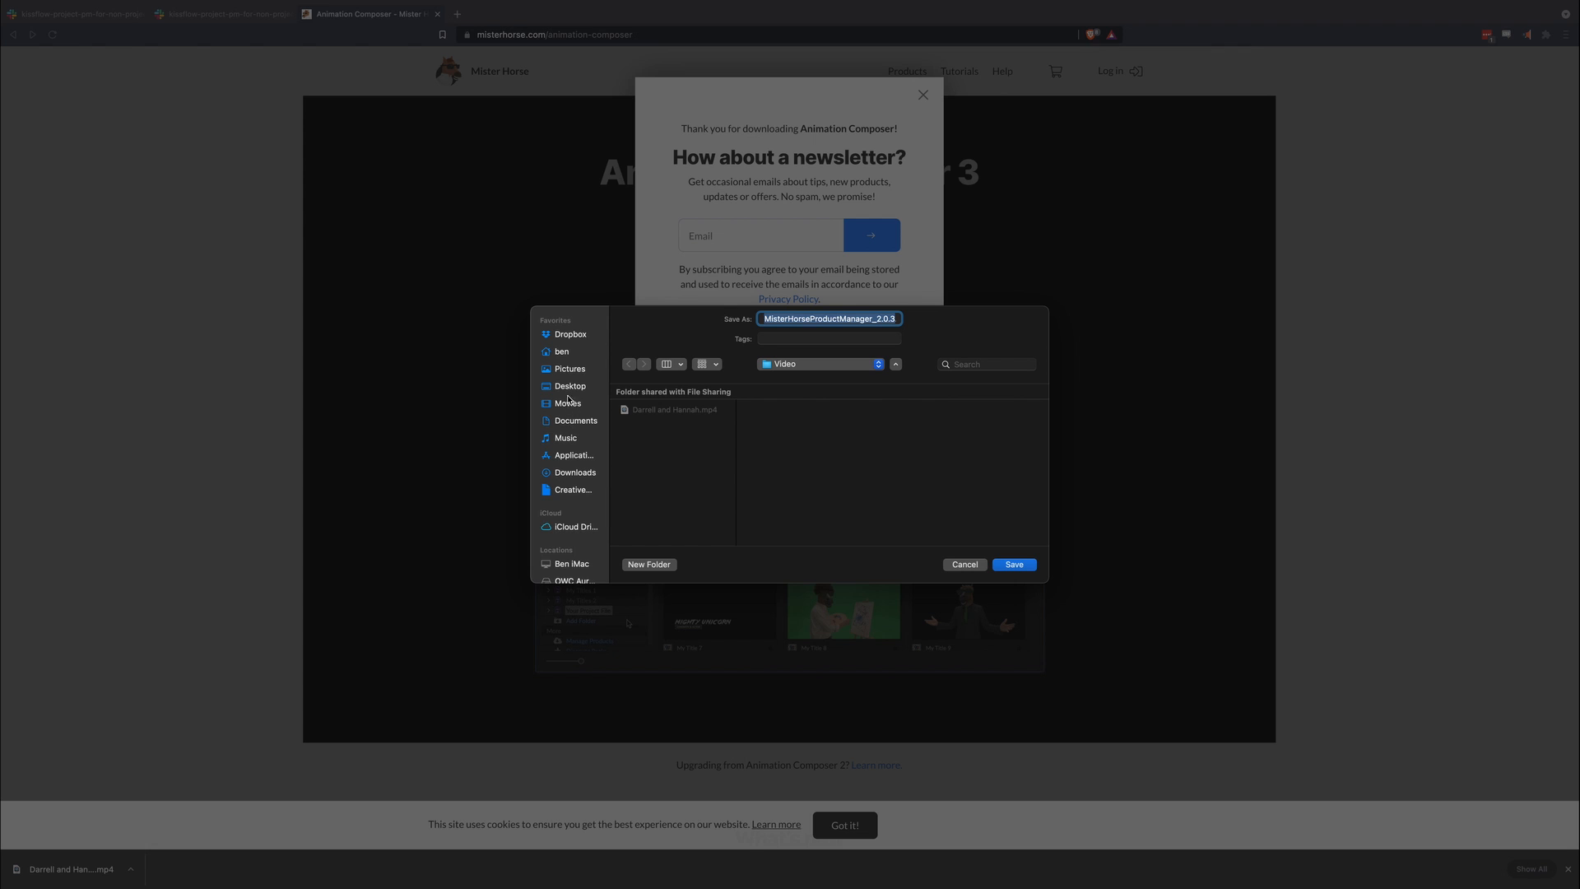
click(568, 476)
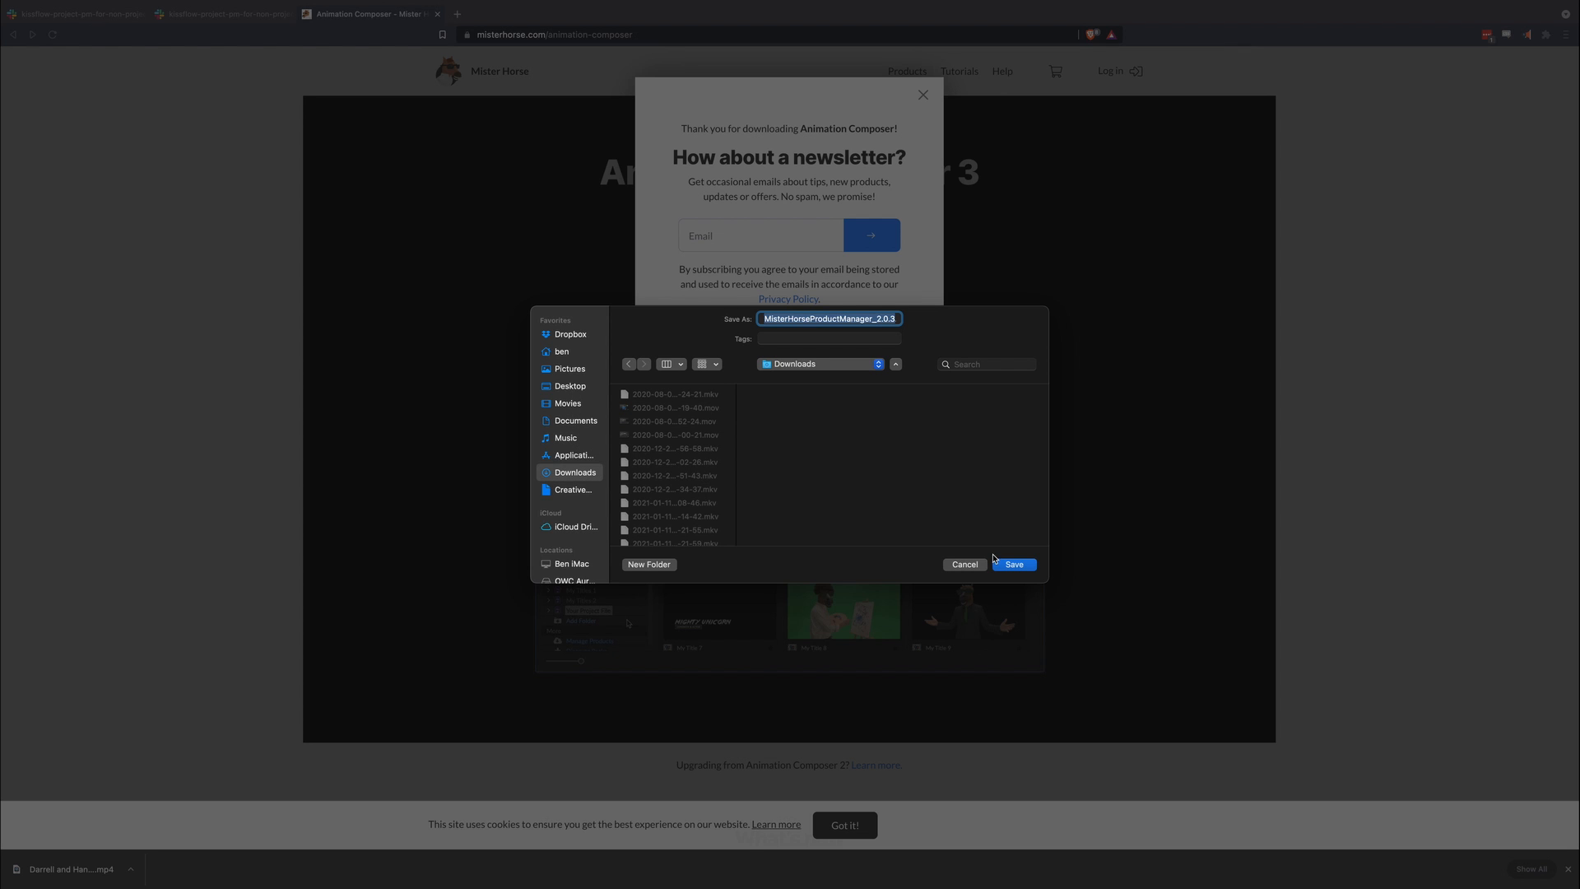
click(1014, 565)
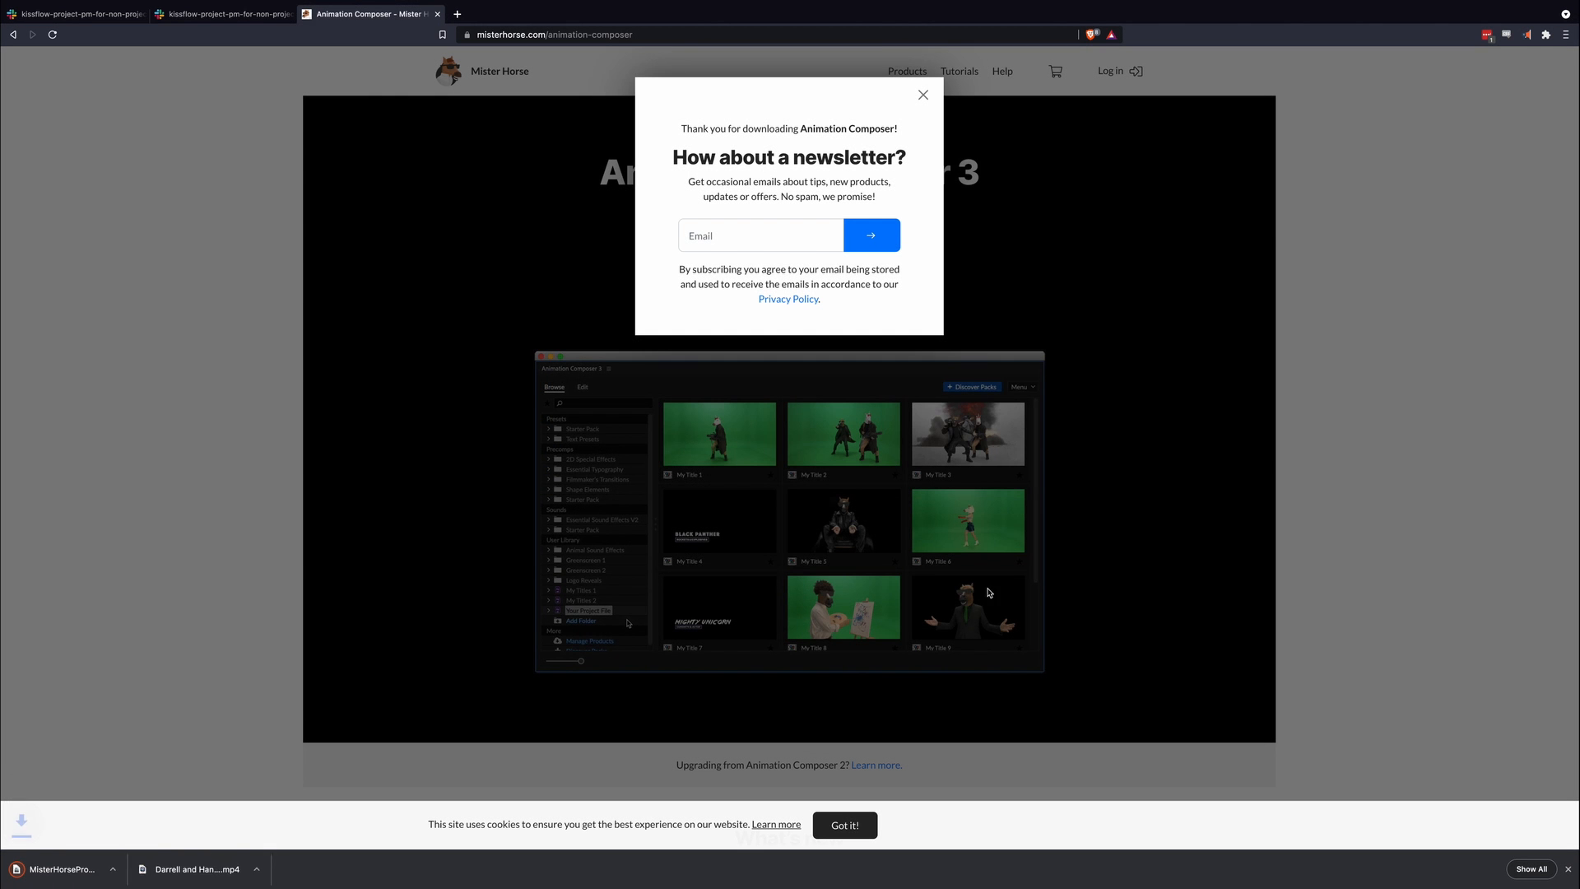
click(104, 864)
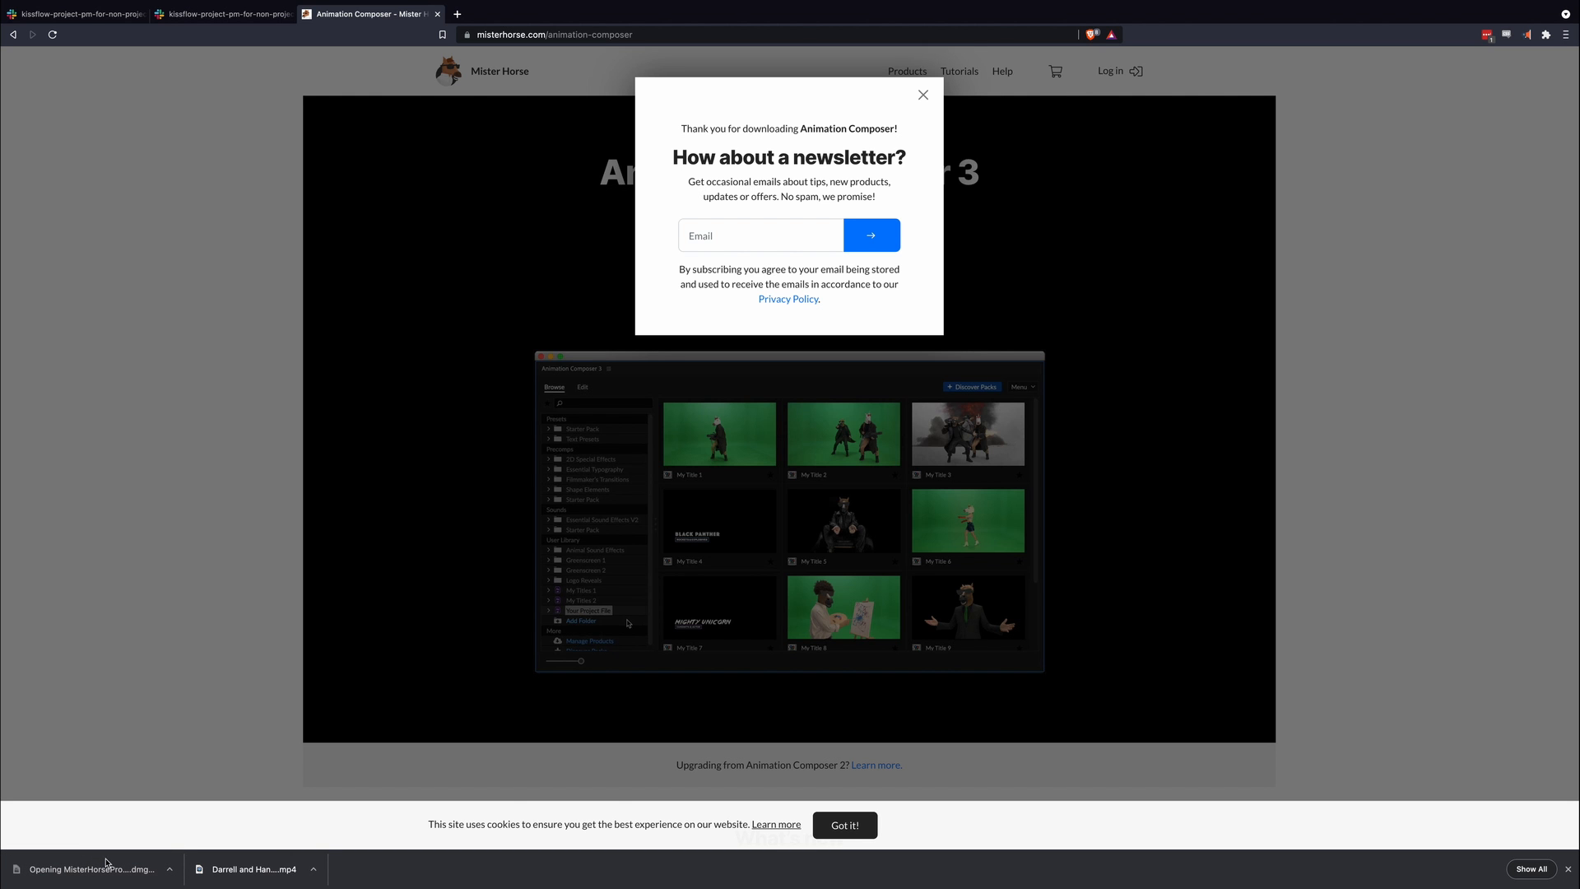
Step: Close the download page, return to the desktop, and copy Mister Horse Product Manager into the Applications folder
click(183, 236)
key(super+w)
key(ctrl+Left)
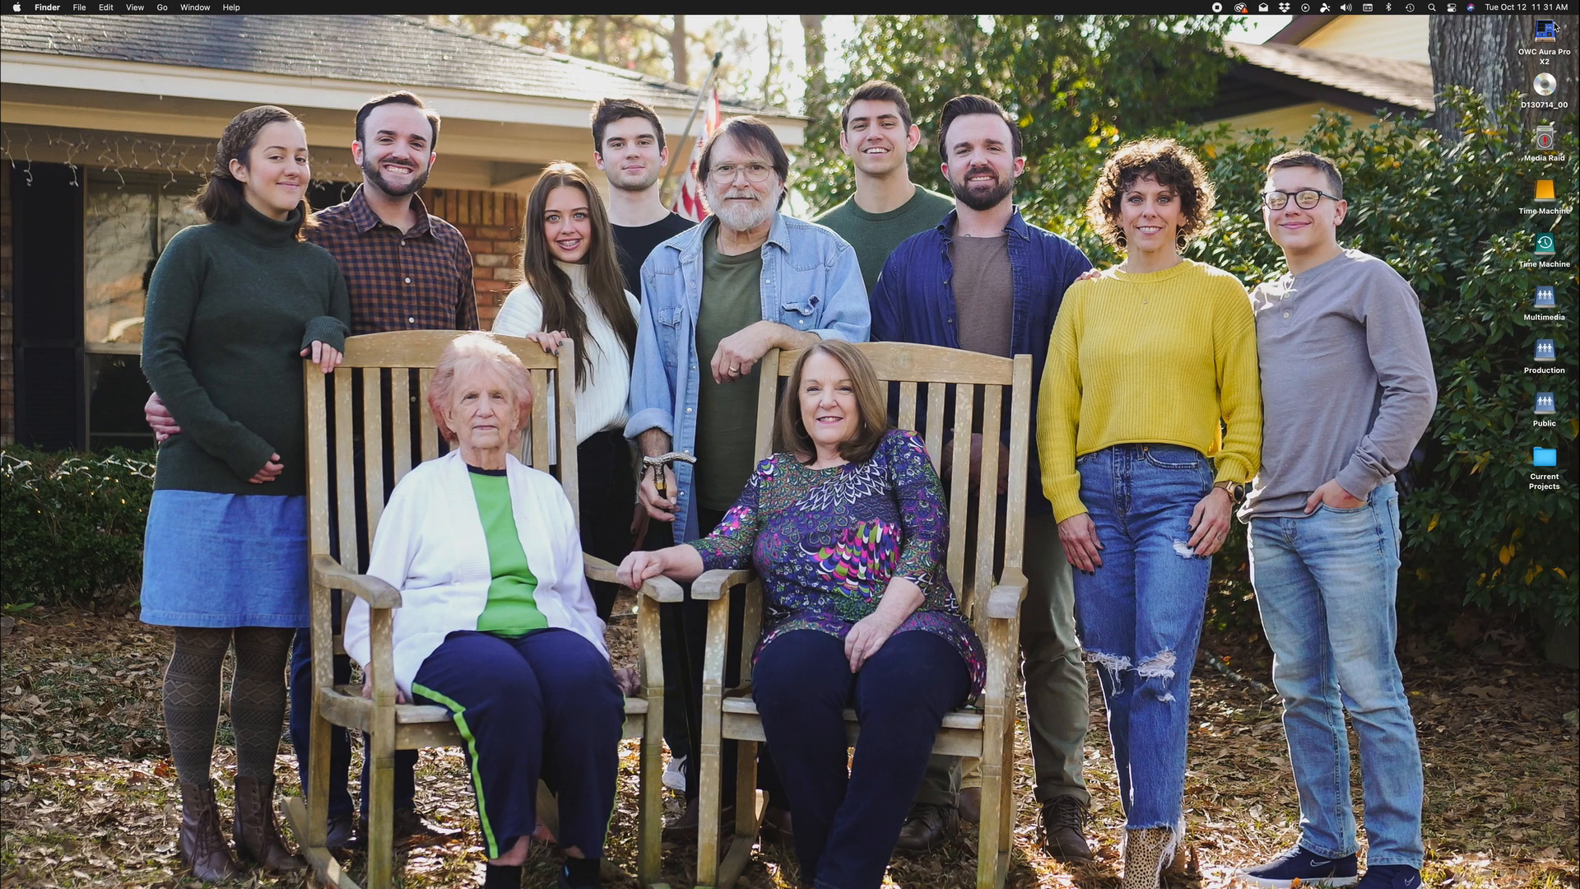
double_click(1547, 31)
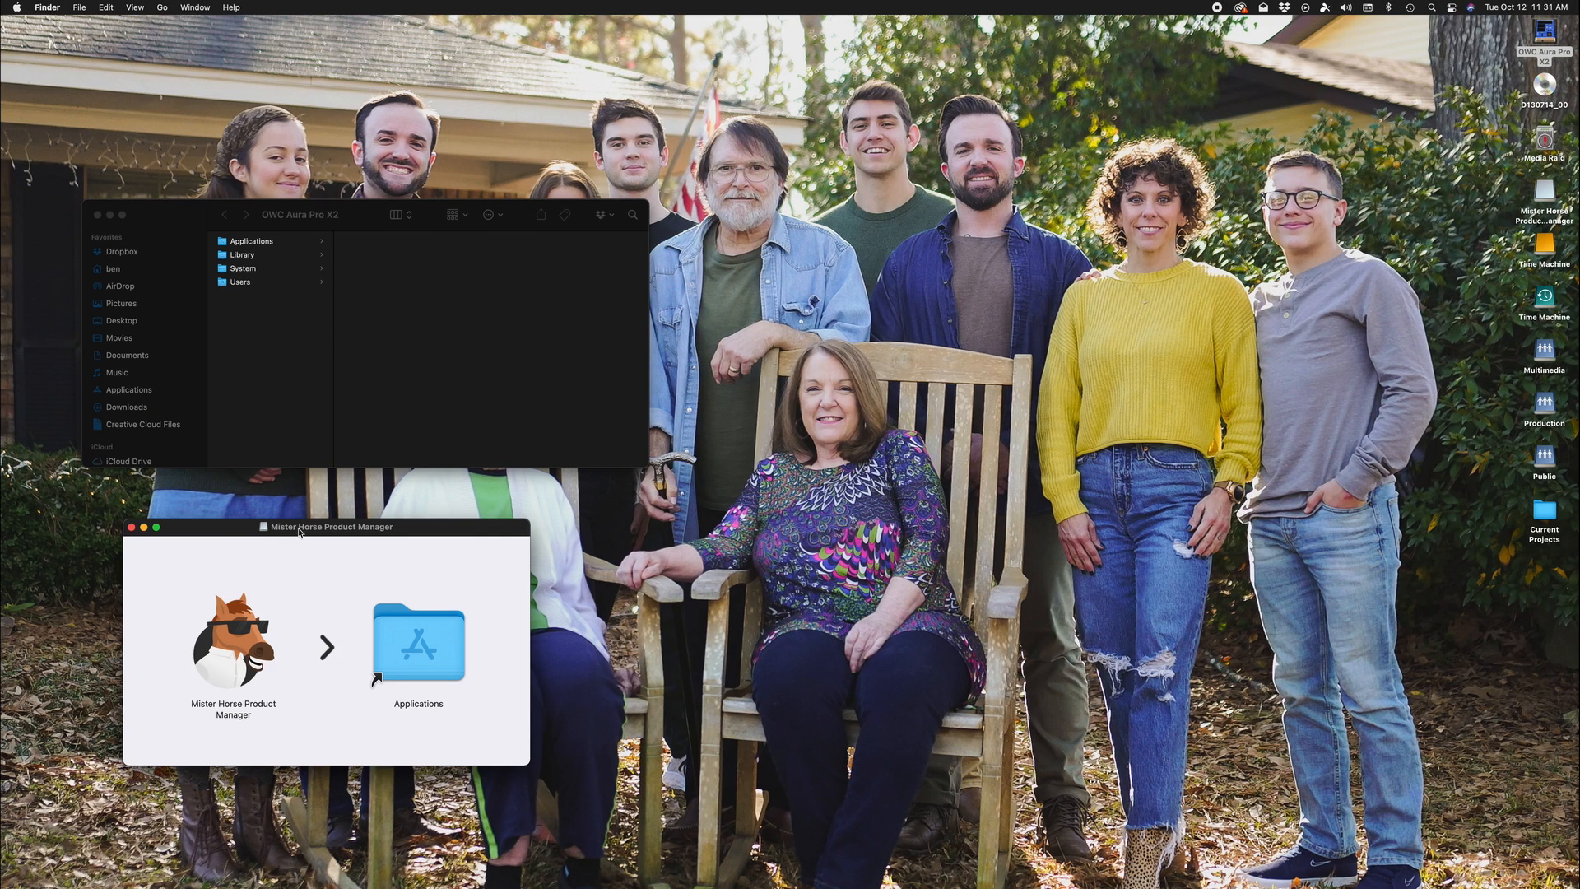
drag(240, 640, 419, 646)
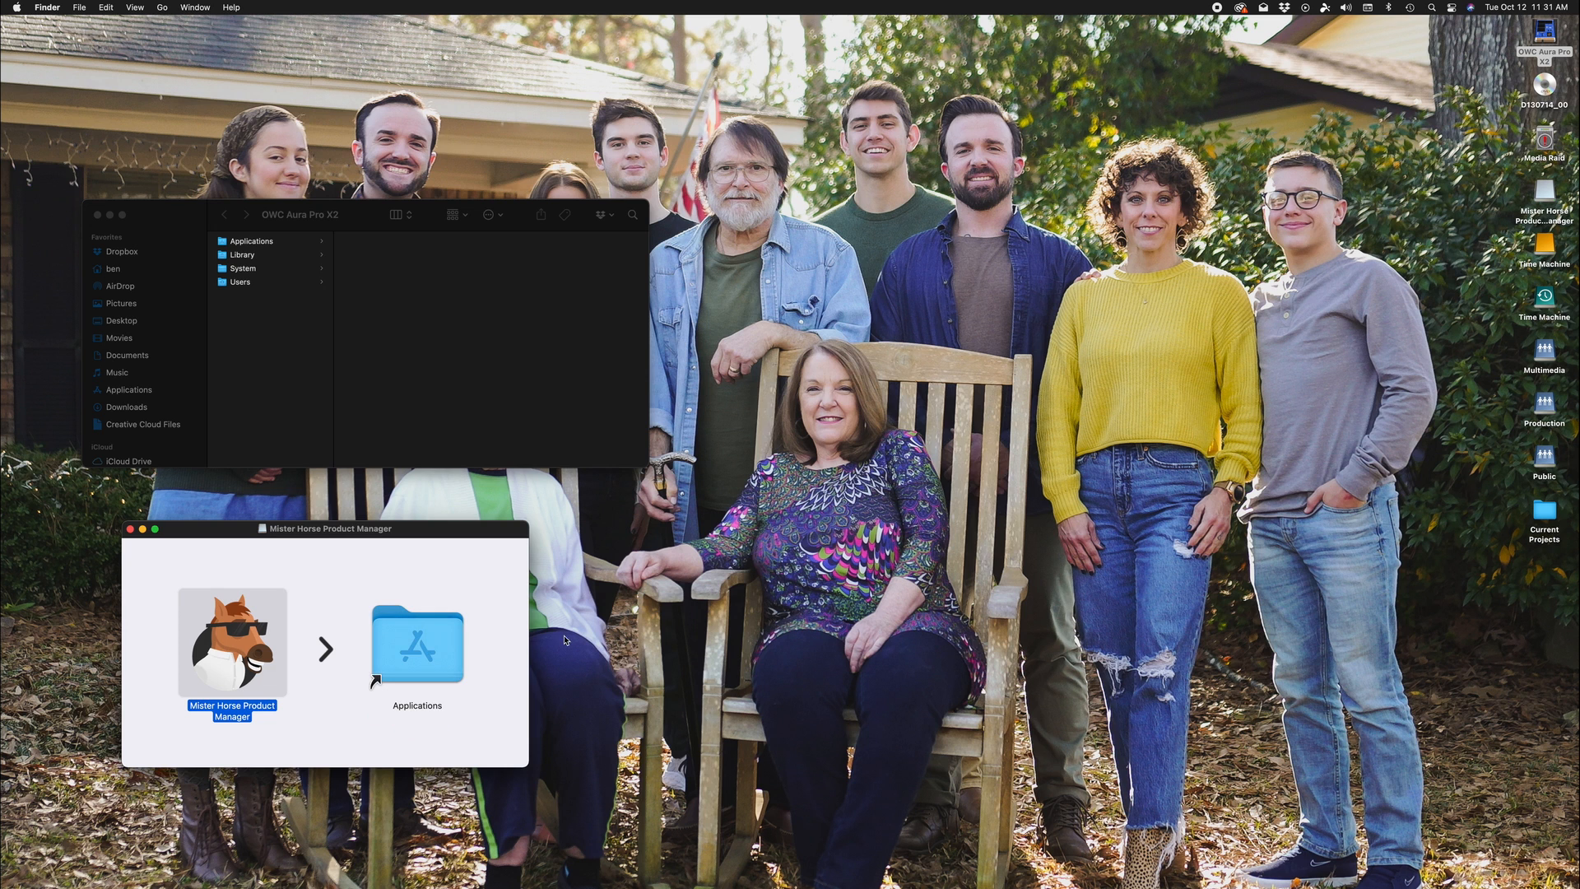
Step: Find Mister Horse Product Manager in the Applications folder and launch it, allowing the downloaded app to open
double_click(410, 656)
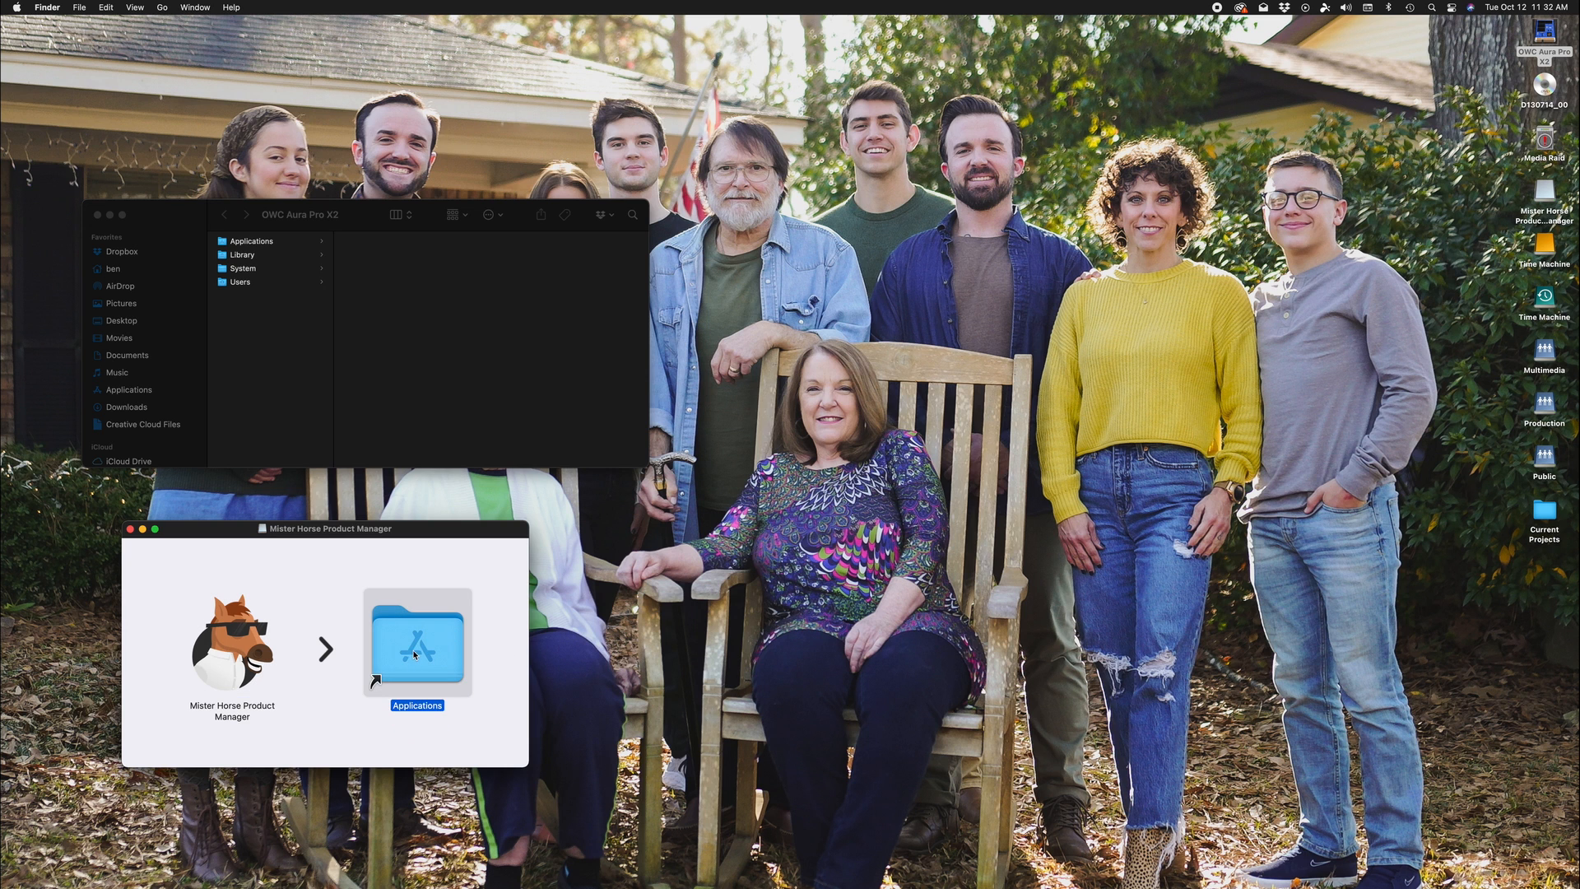
scroll(138, 346, down, 15)
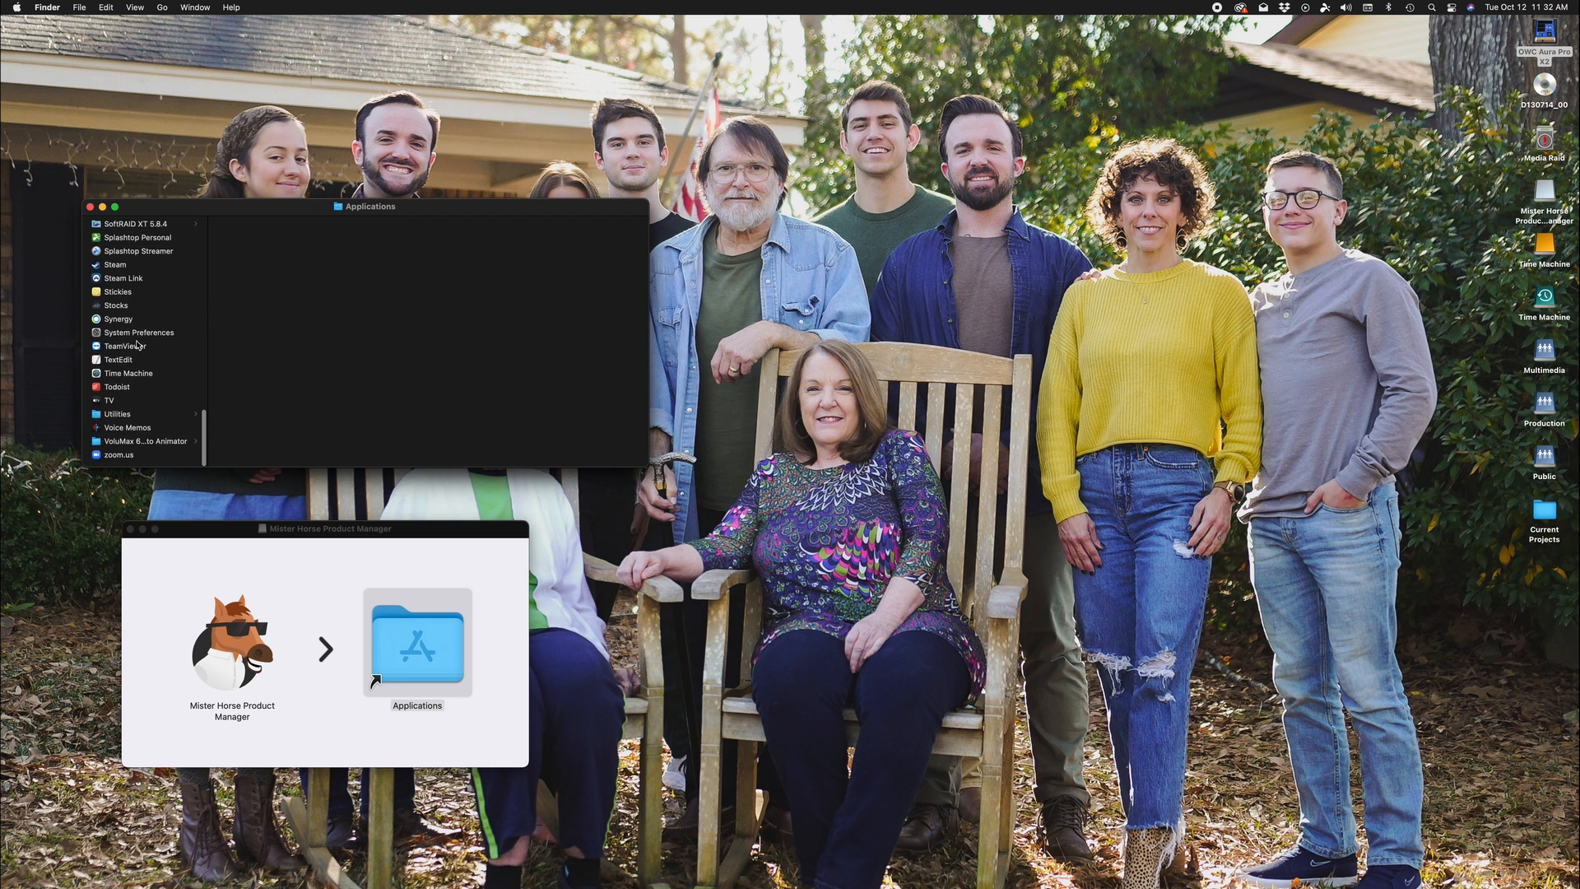
scroll(144, 354, up, 5)
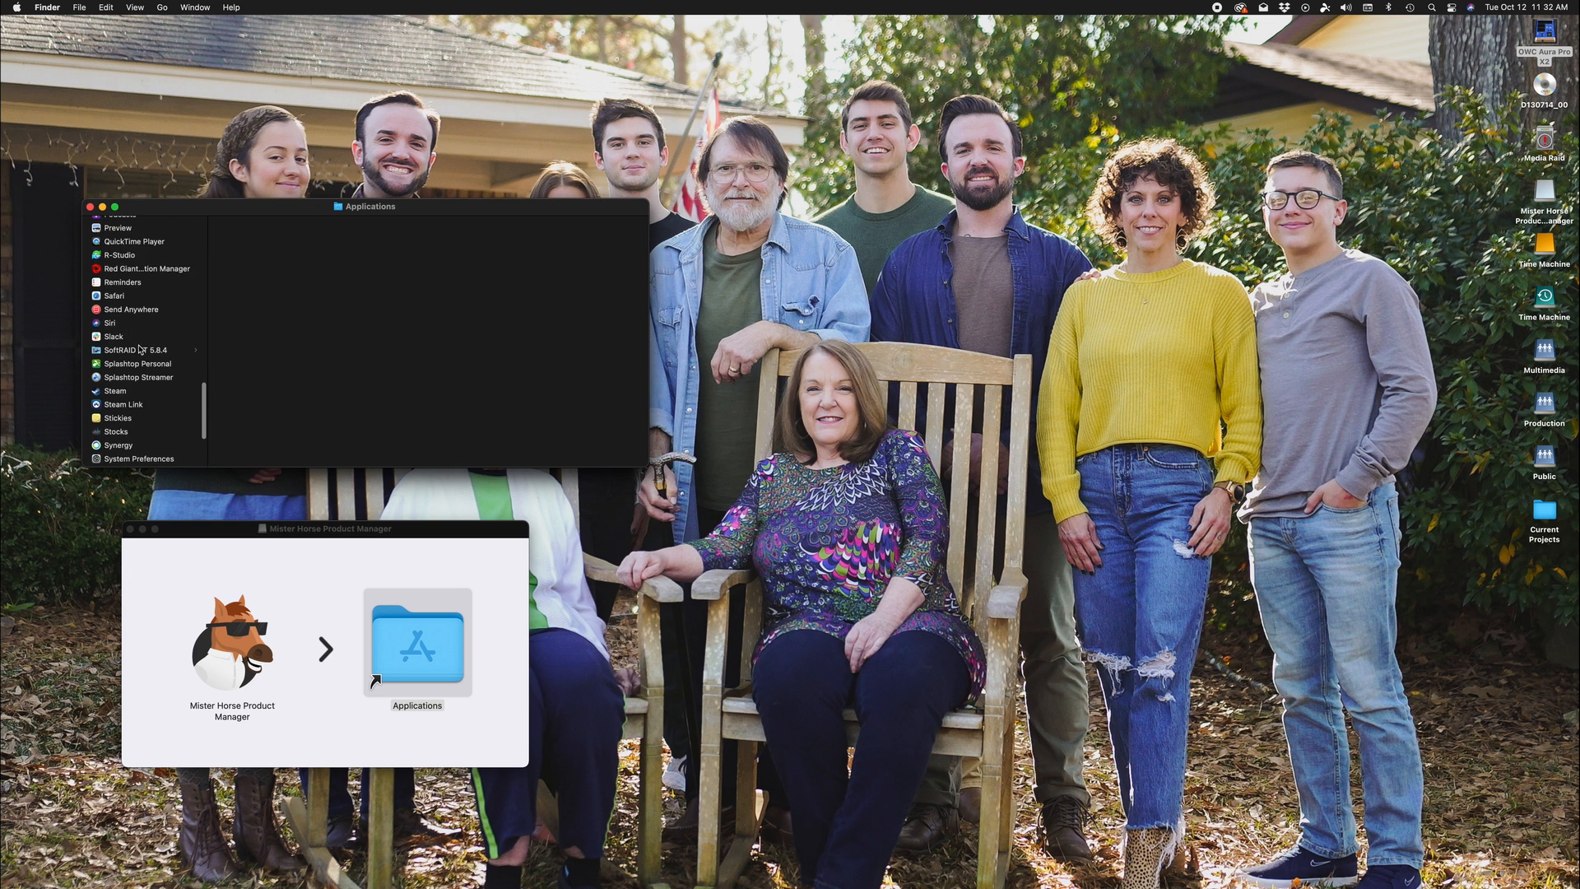
scroll(141, 344, up, 5)
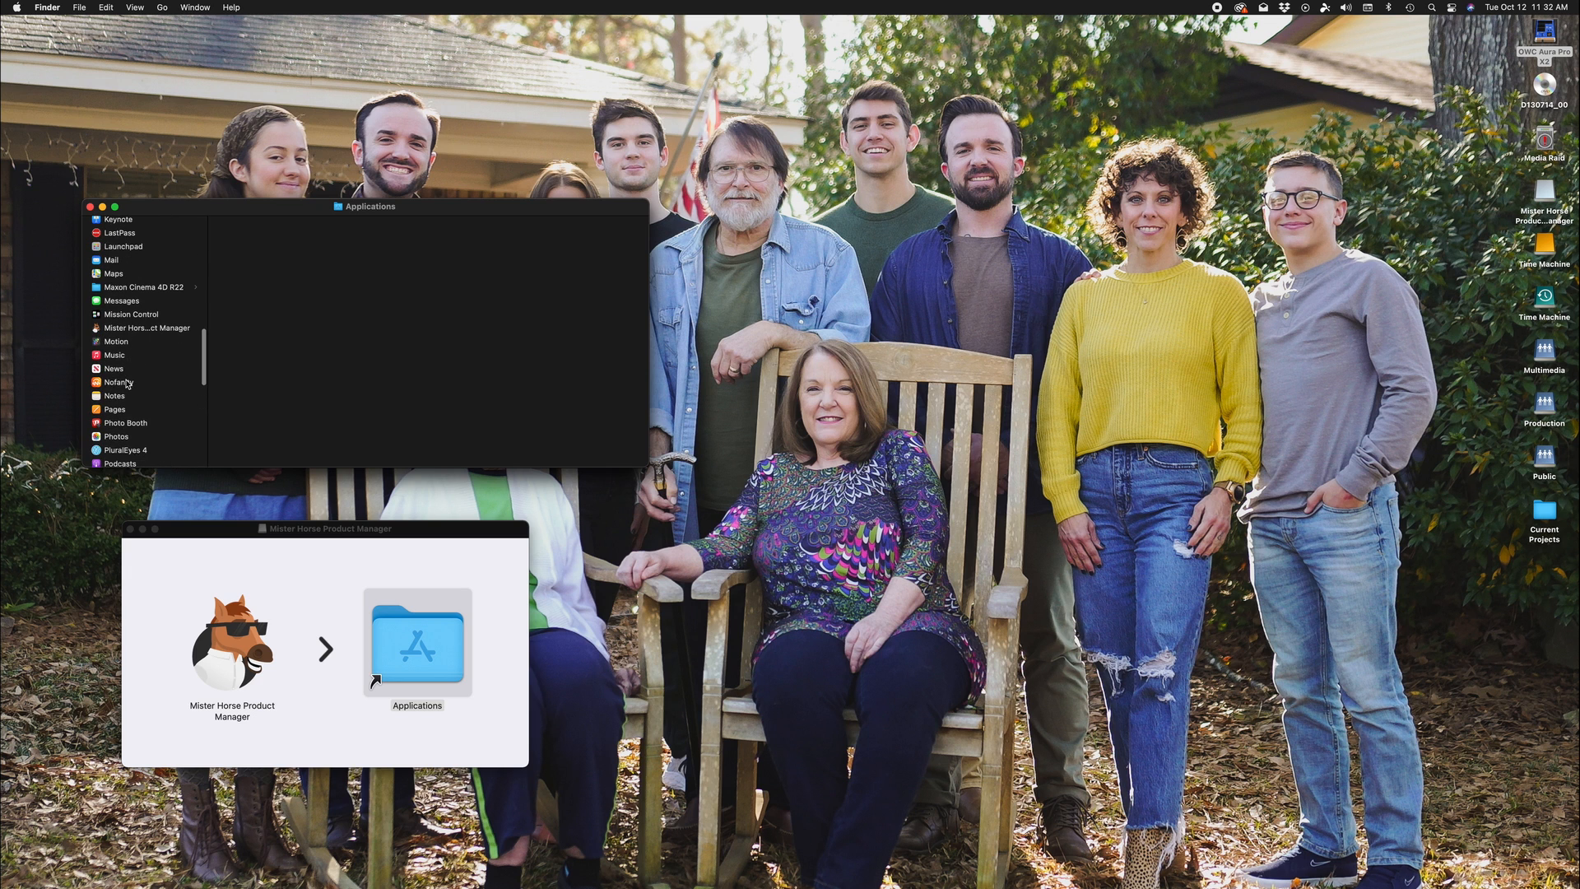
double_click(145, 332)
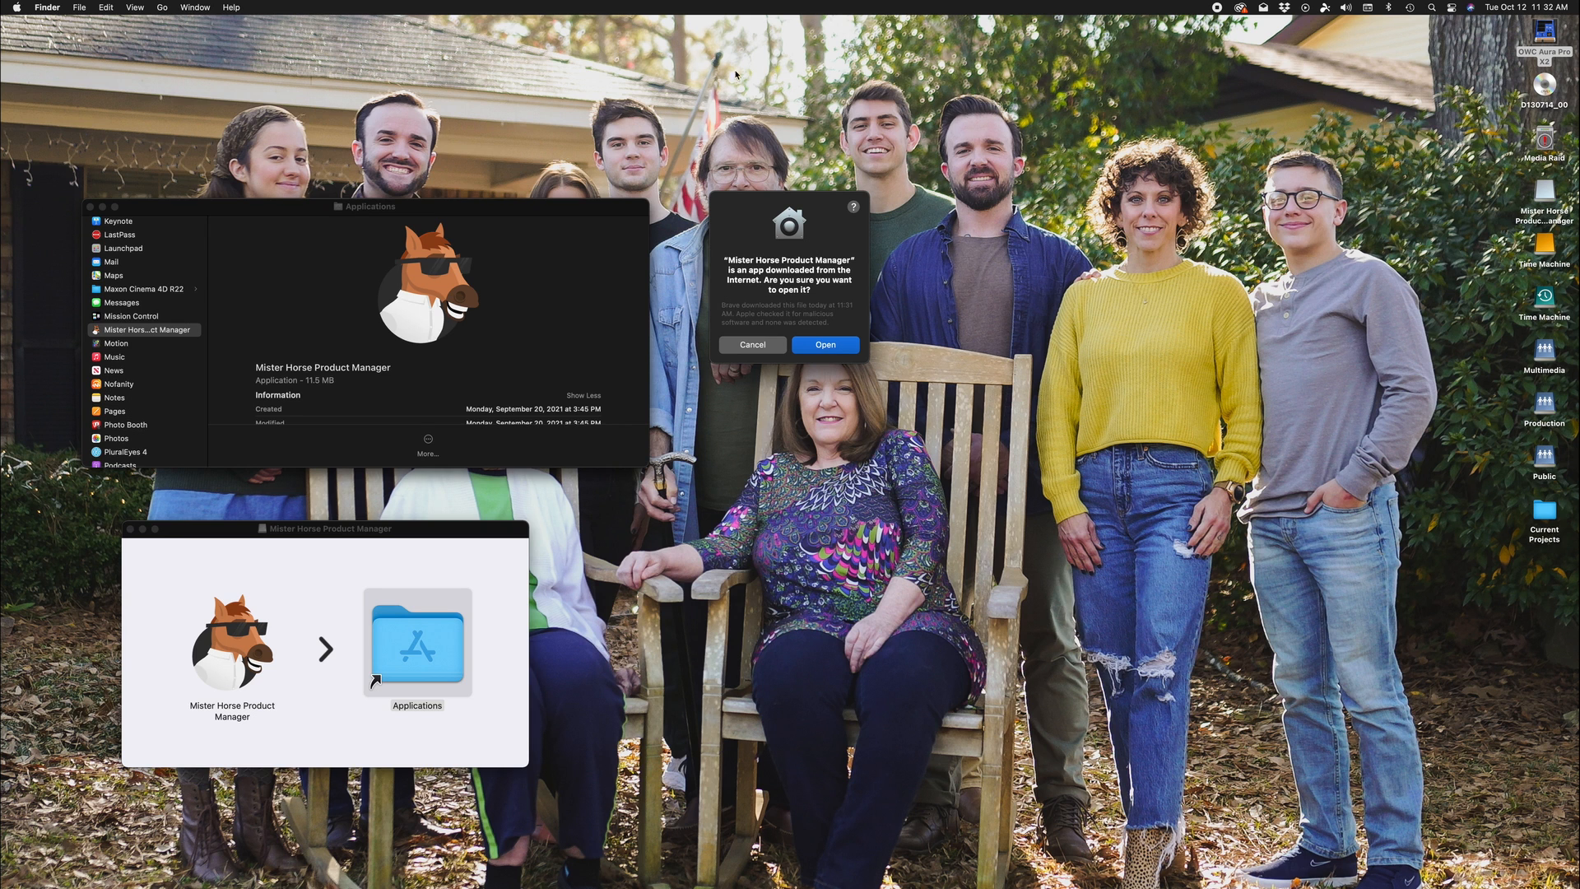
click(835, 351)
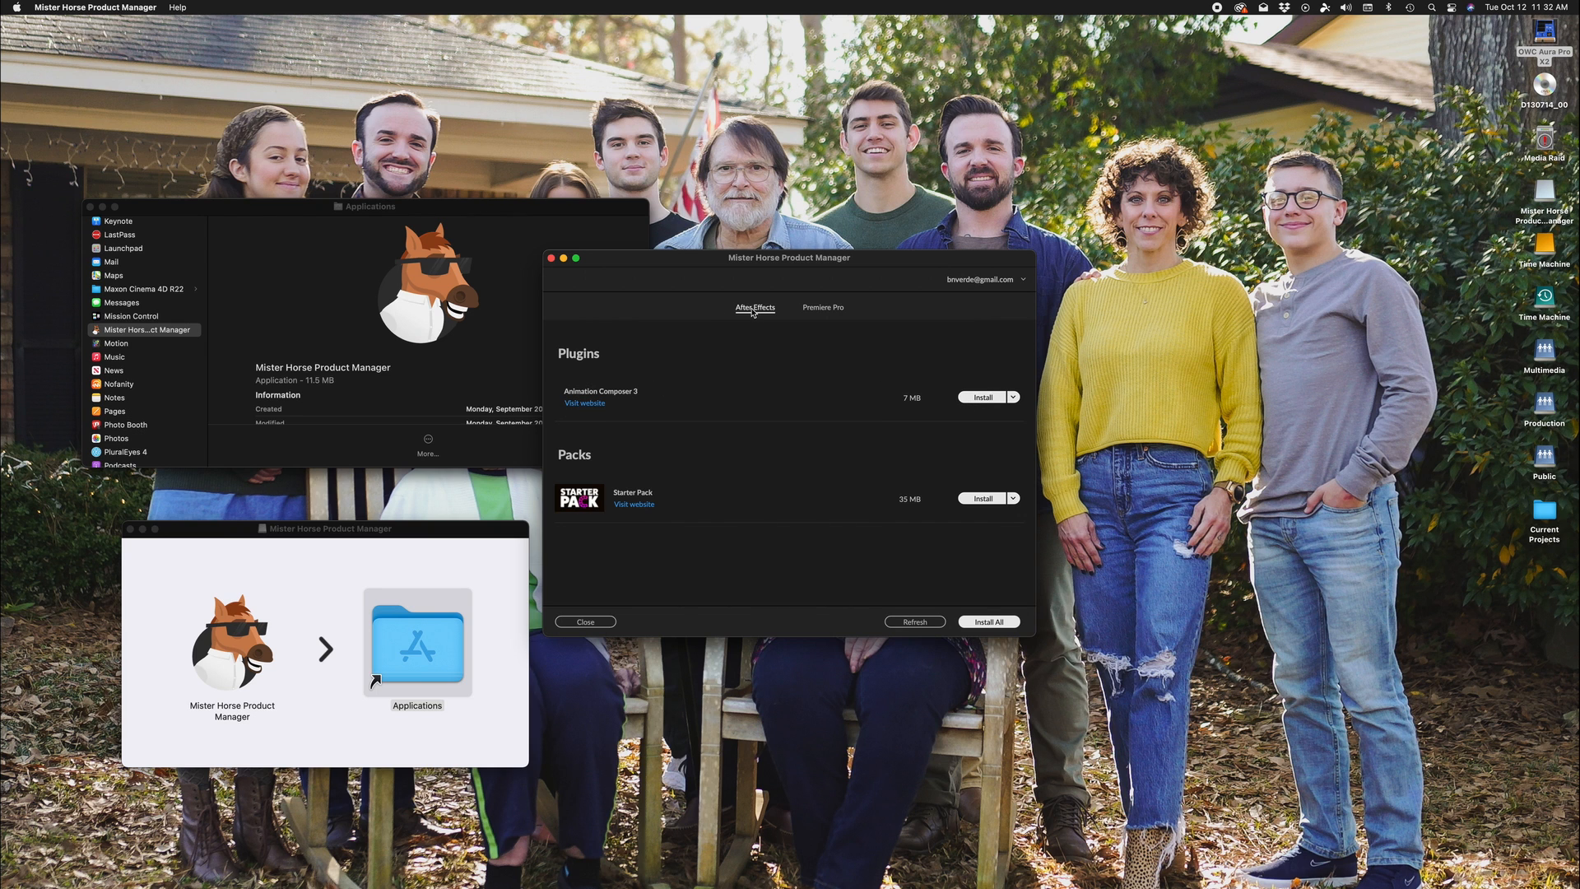
Step: Install the Animation Composer 3 plugin and the Starter Pack for After Effects
click(810, 308)
click(738, 310)
click(990, 398)
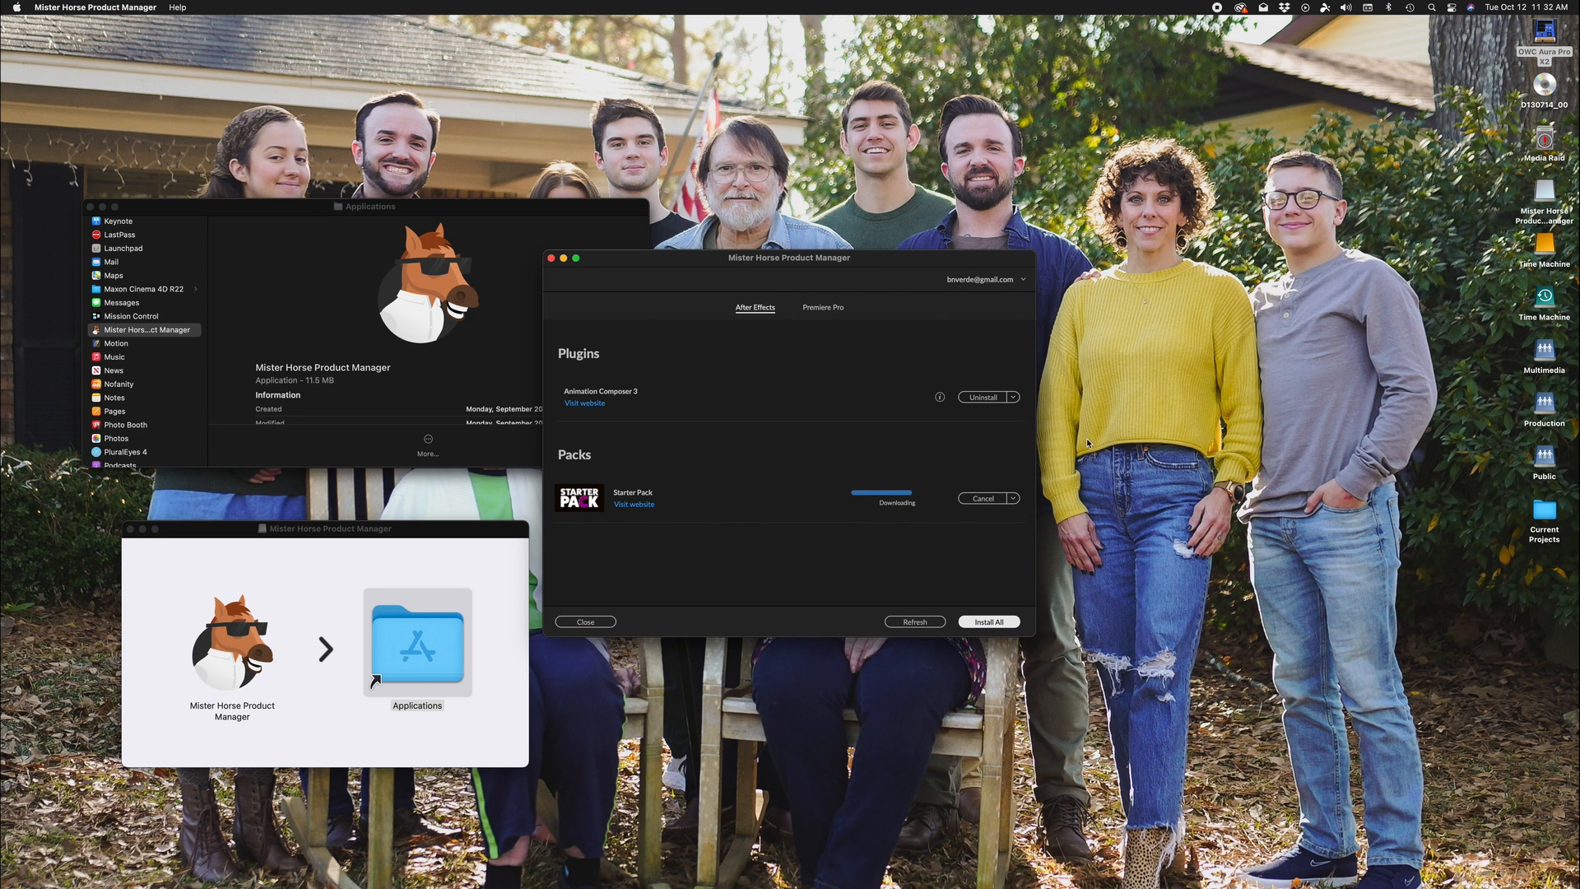
Step: Close the installer window, the Finder windows, and Mister Horse Product Manager
click(131, 529)
click(90, 207)
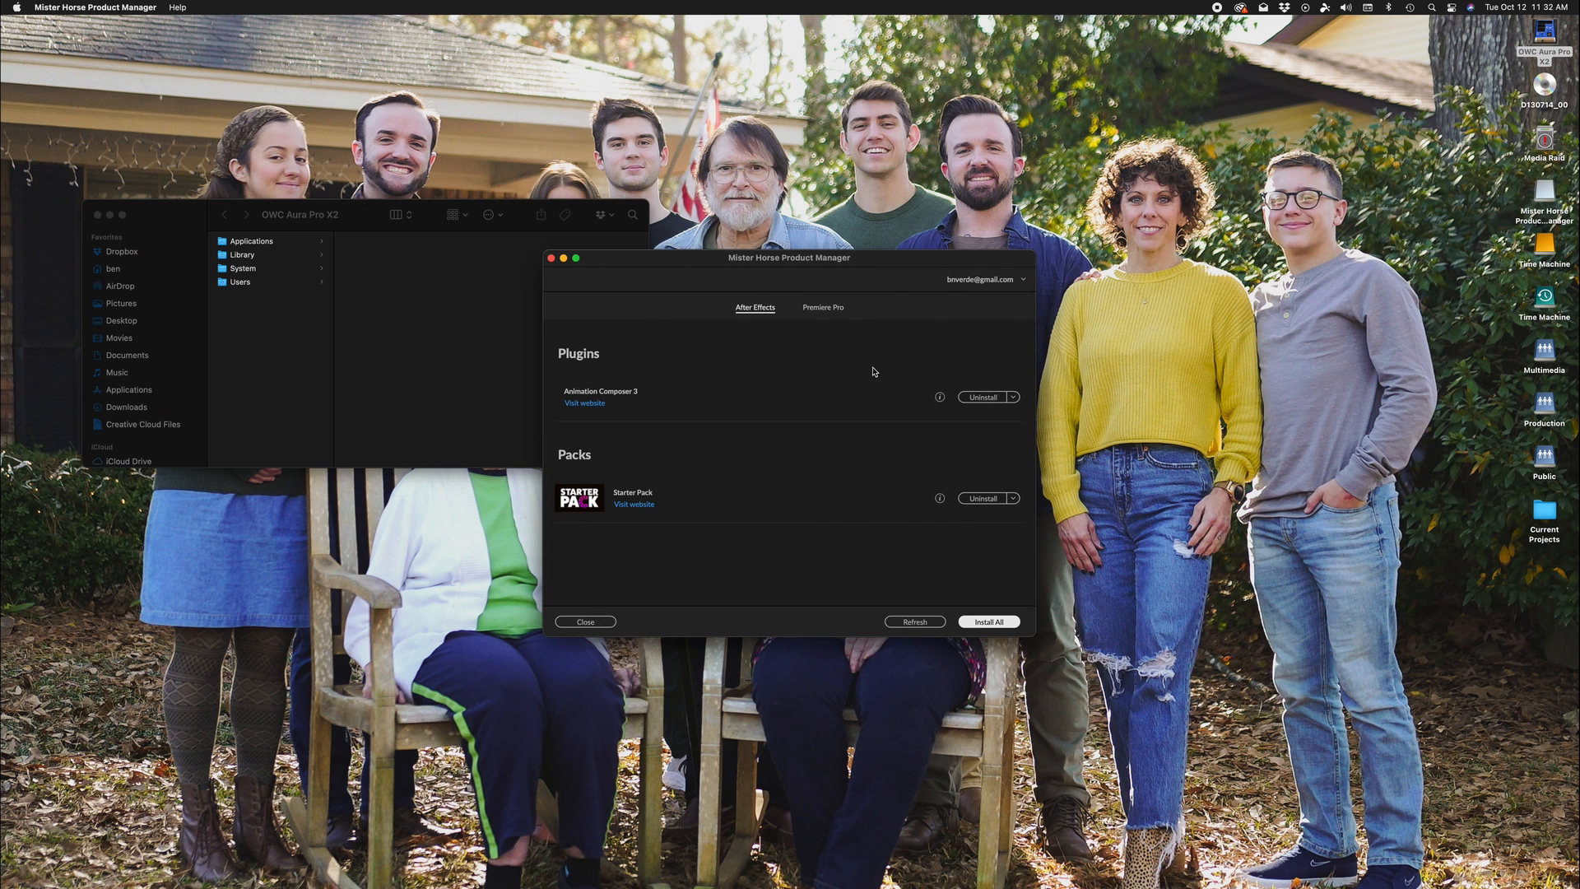
click(583, 623)
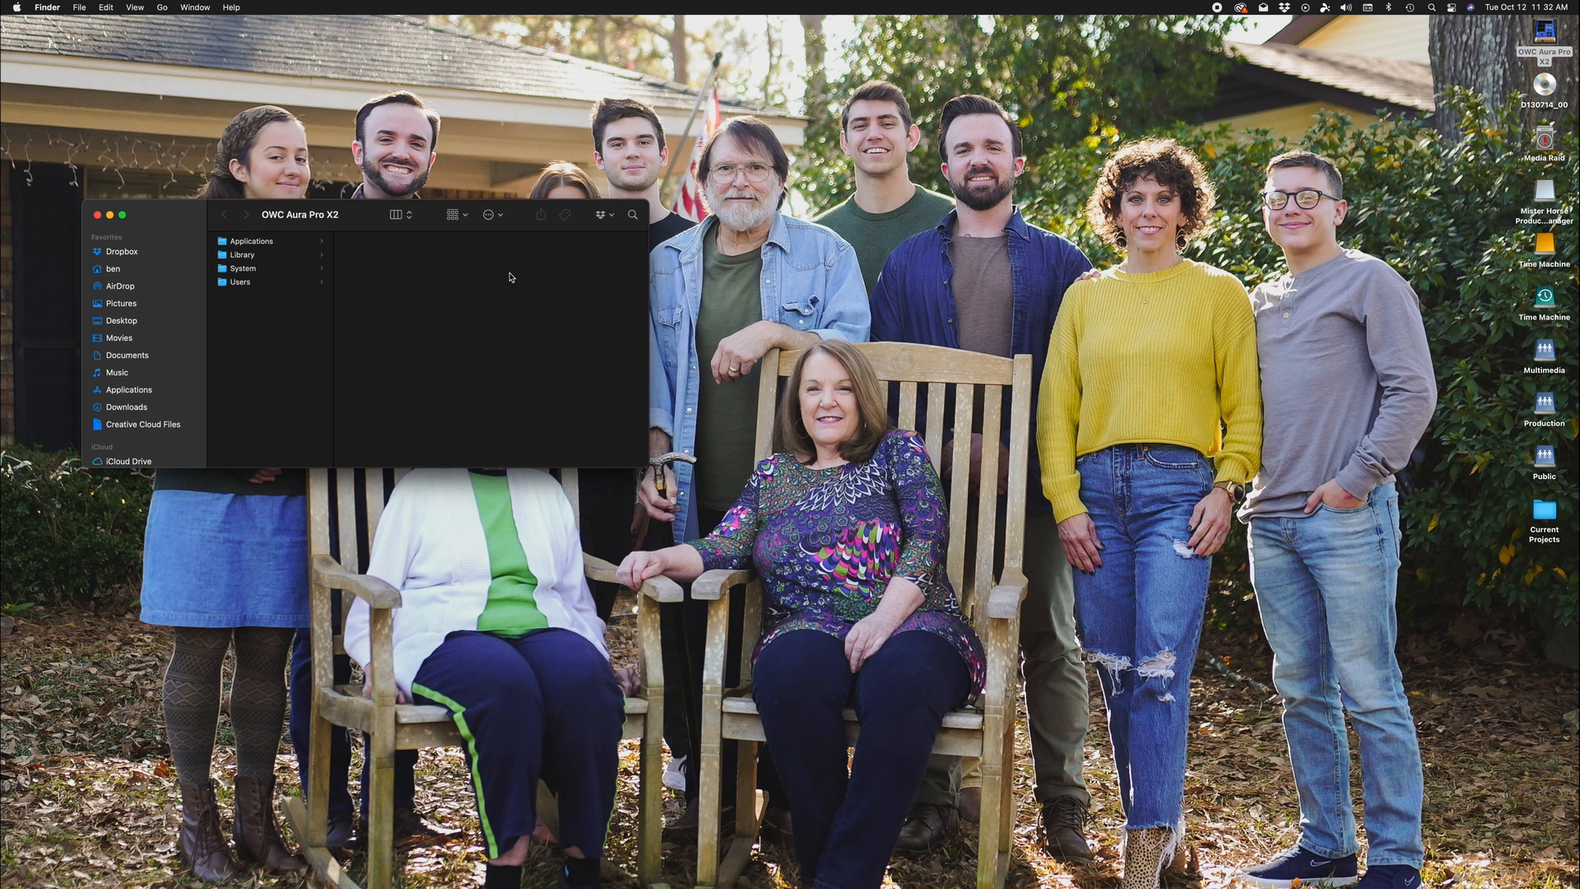
click(96, 215)
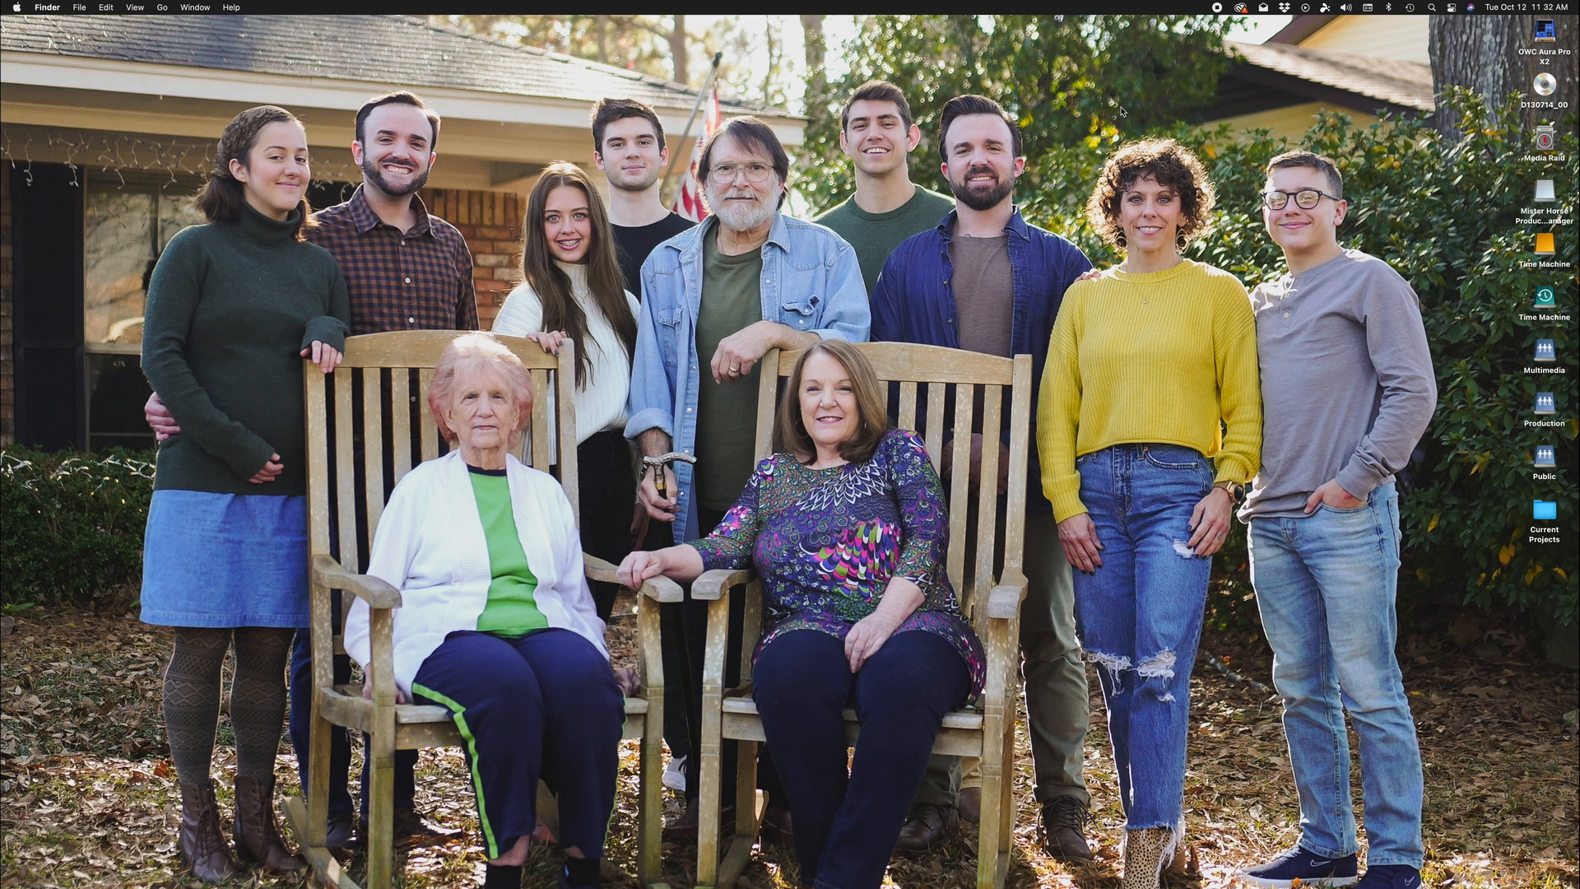
Step: Switch to Creative Cloud, check the update status of the installed Adobe apps, and quit it
click(1242, 8)
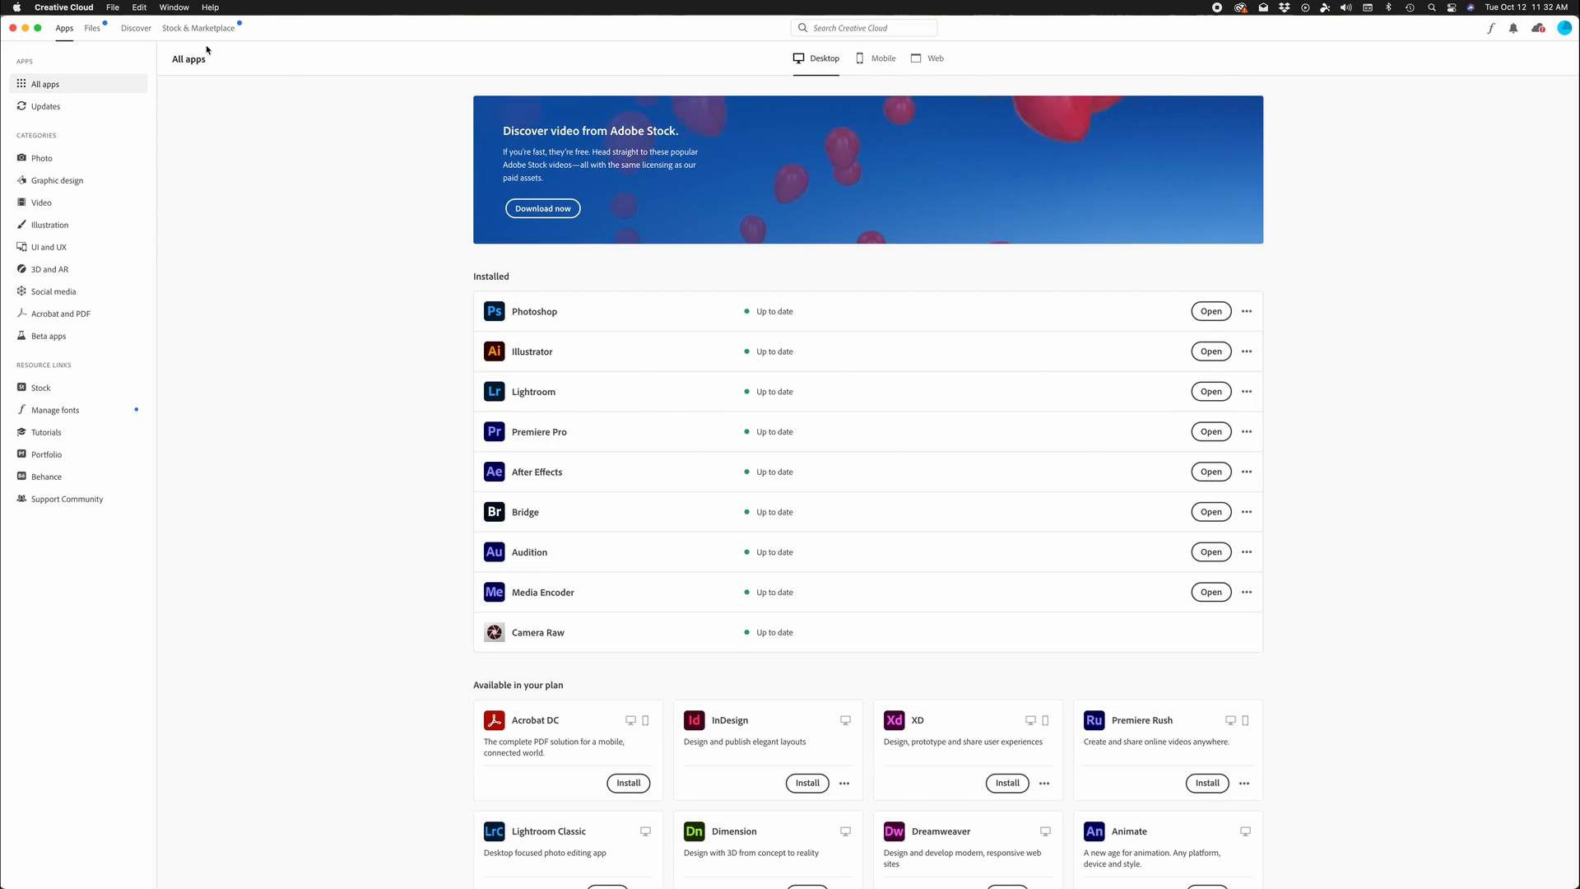
click(64, 7)
click(58, 126)
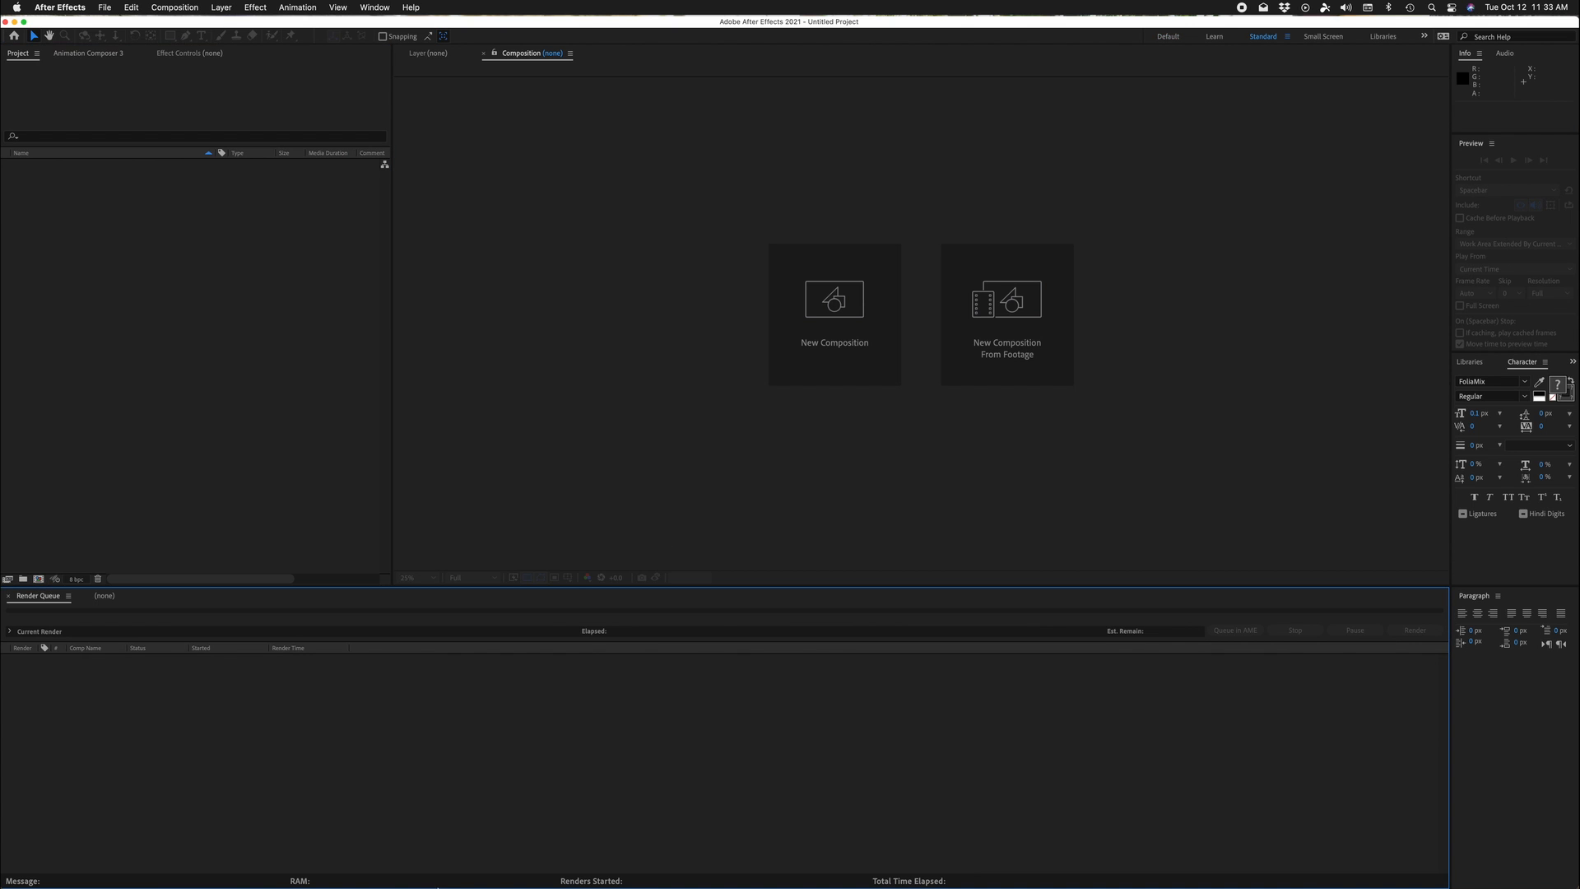
Step: Create a new project in After Effects and bring up Save As with the Desktop as the location
mouse_move(437, 874)
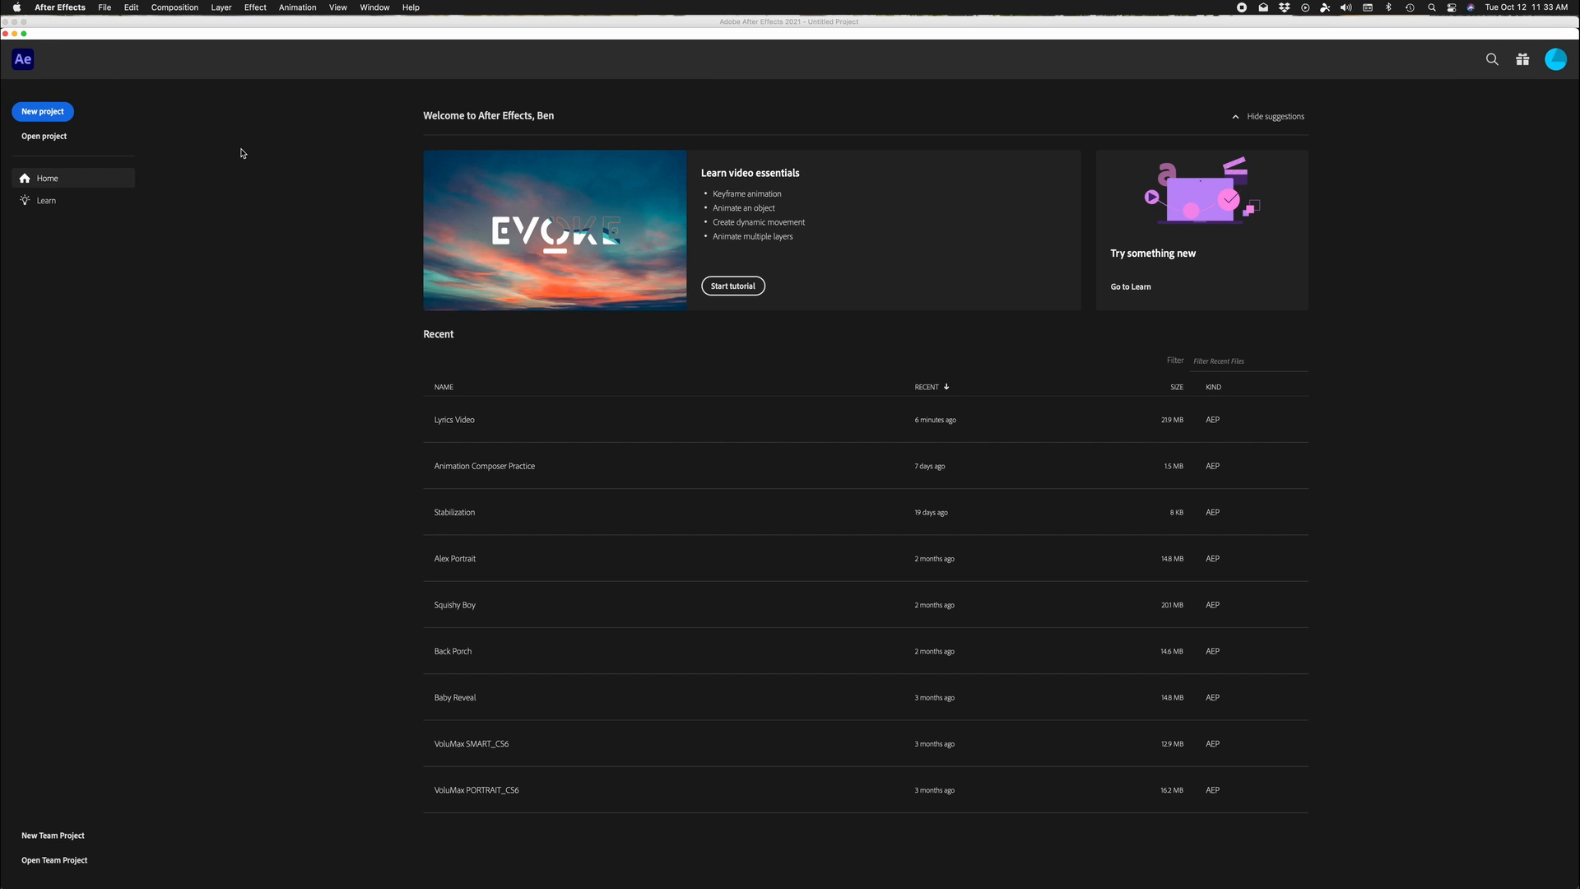
click(43, 113)
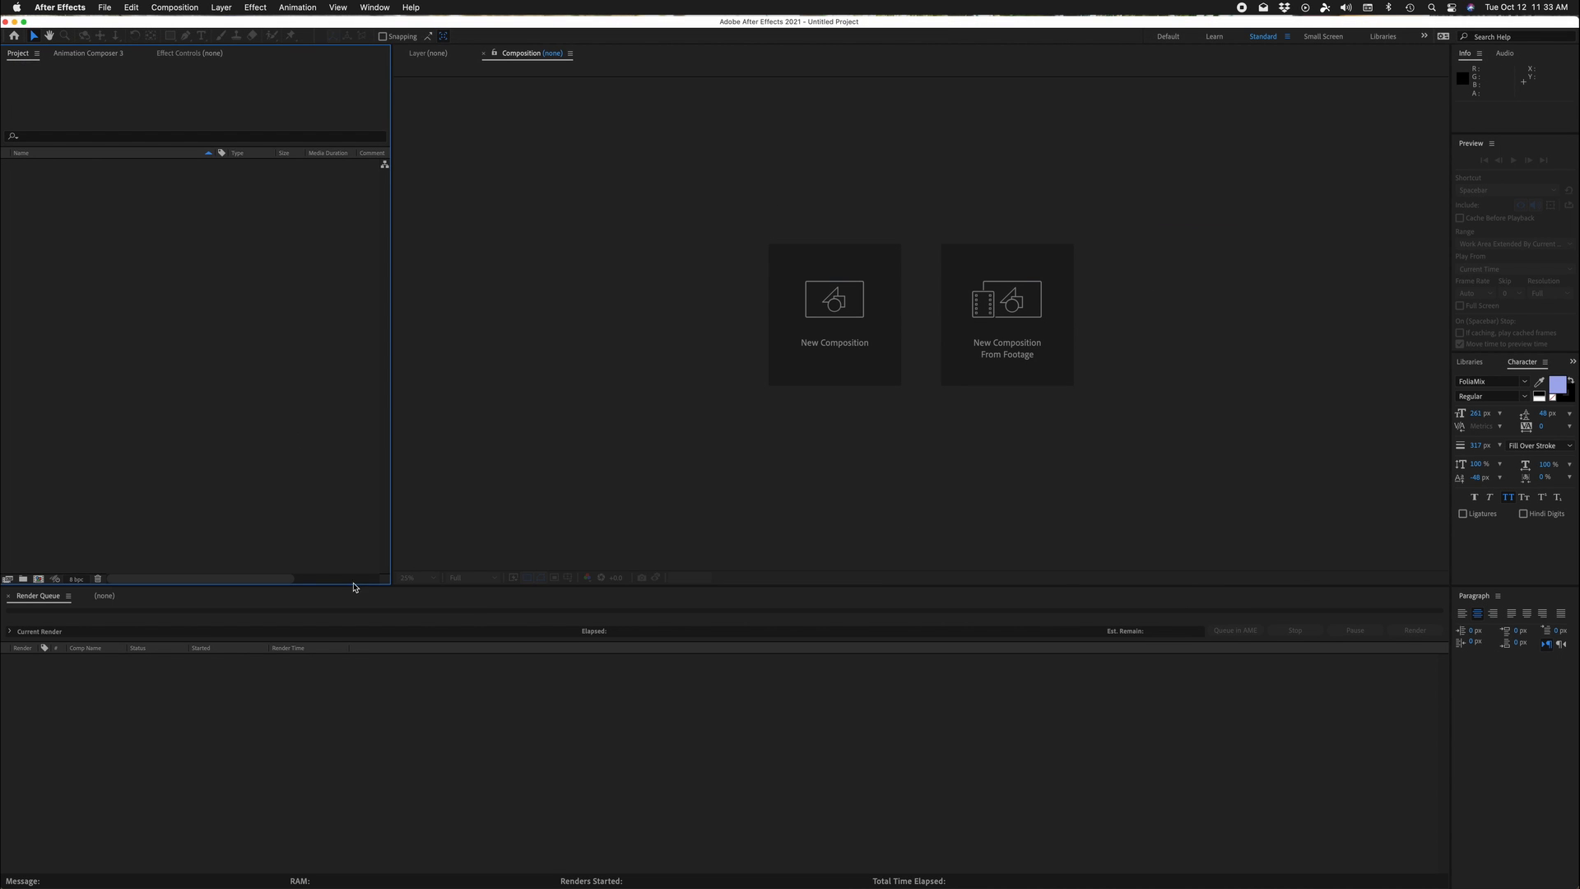
click(104, 7)
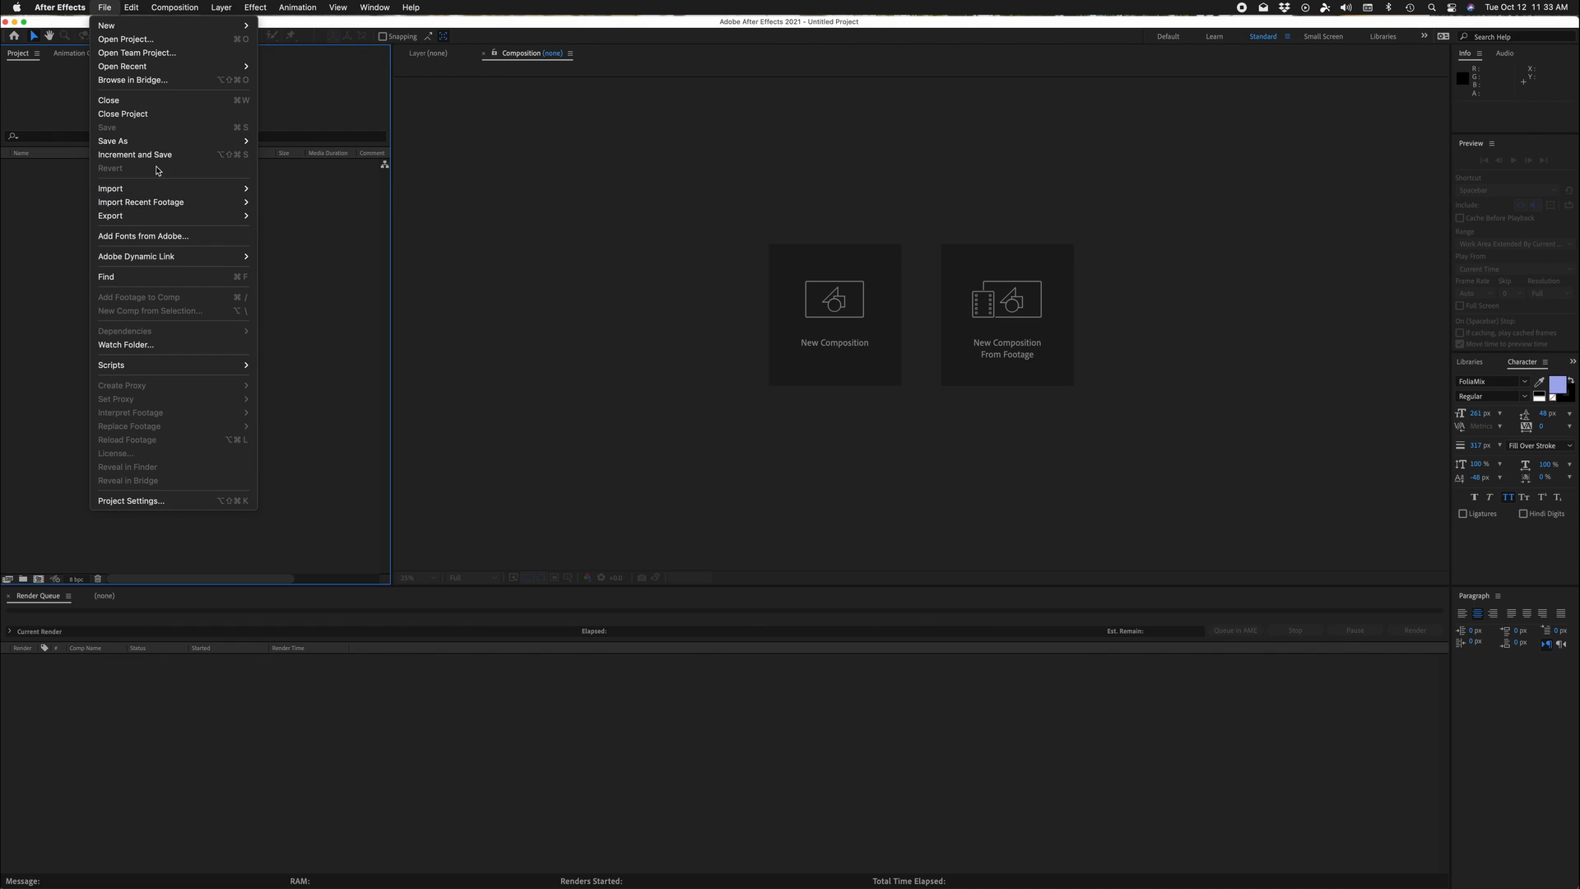
mouse_move(166, 140)
click(293, 144)
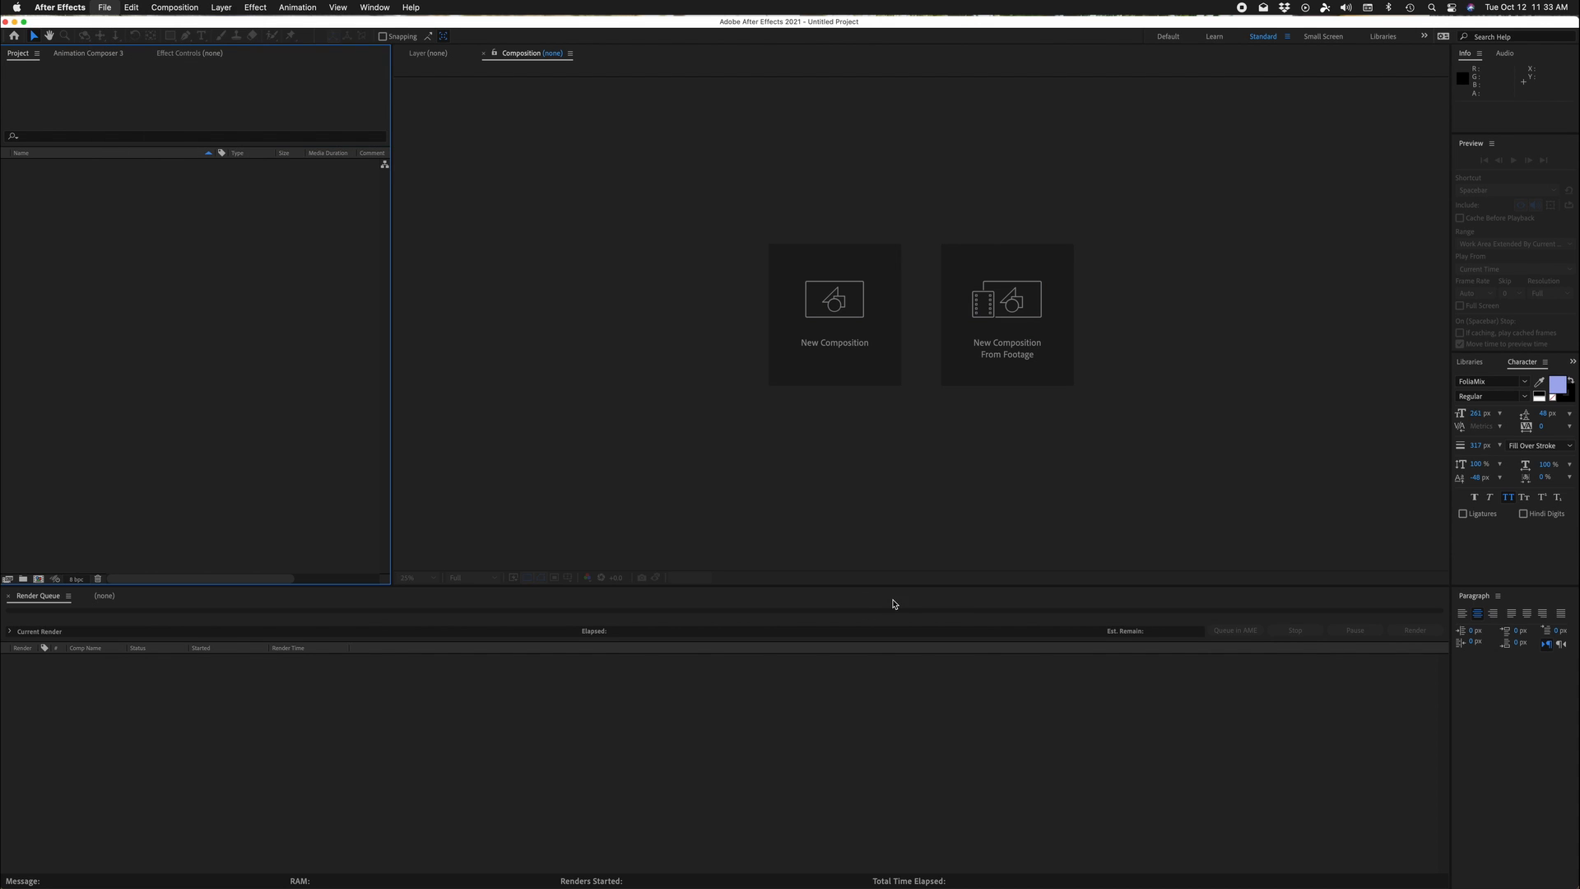
key(super+d)
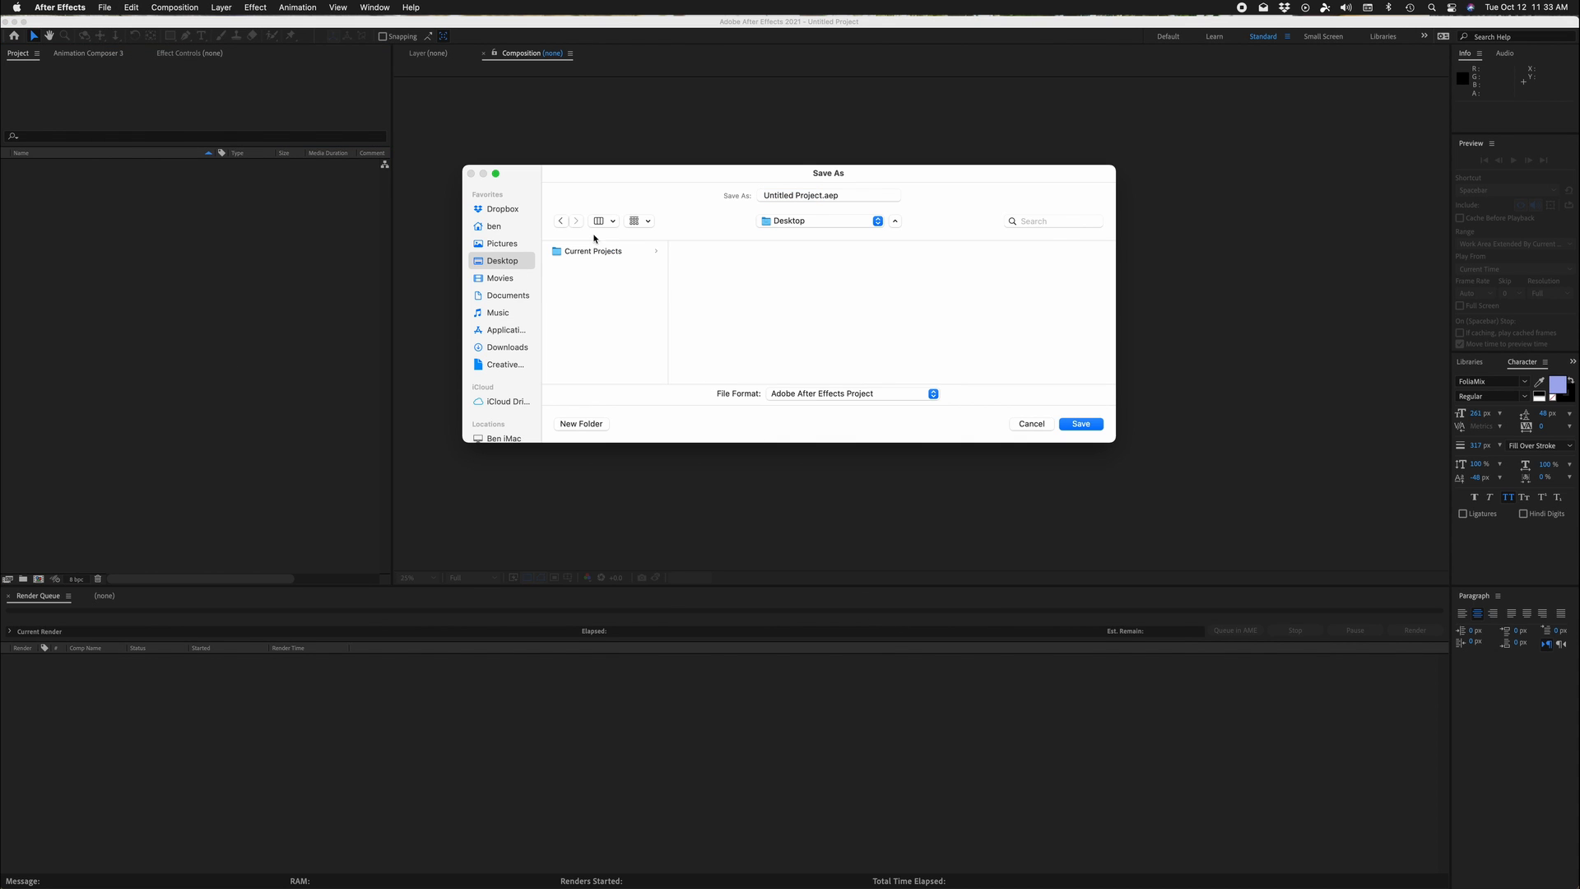
Step: Create a folder named "Animation Composer Tutorials" inside the Current Projects folder
click(604, 254)
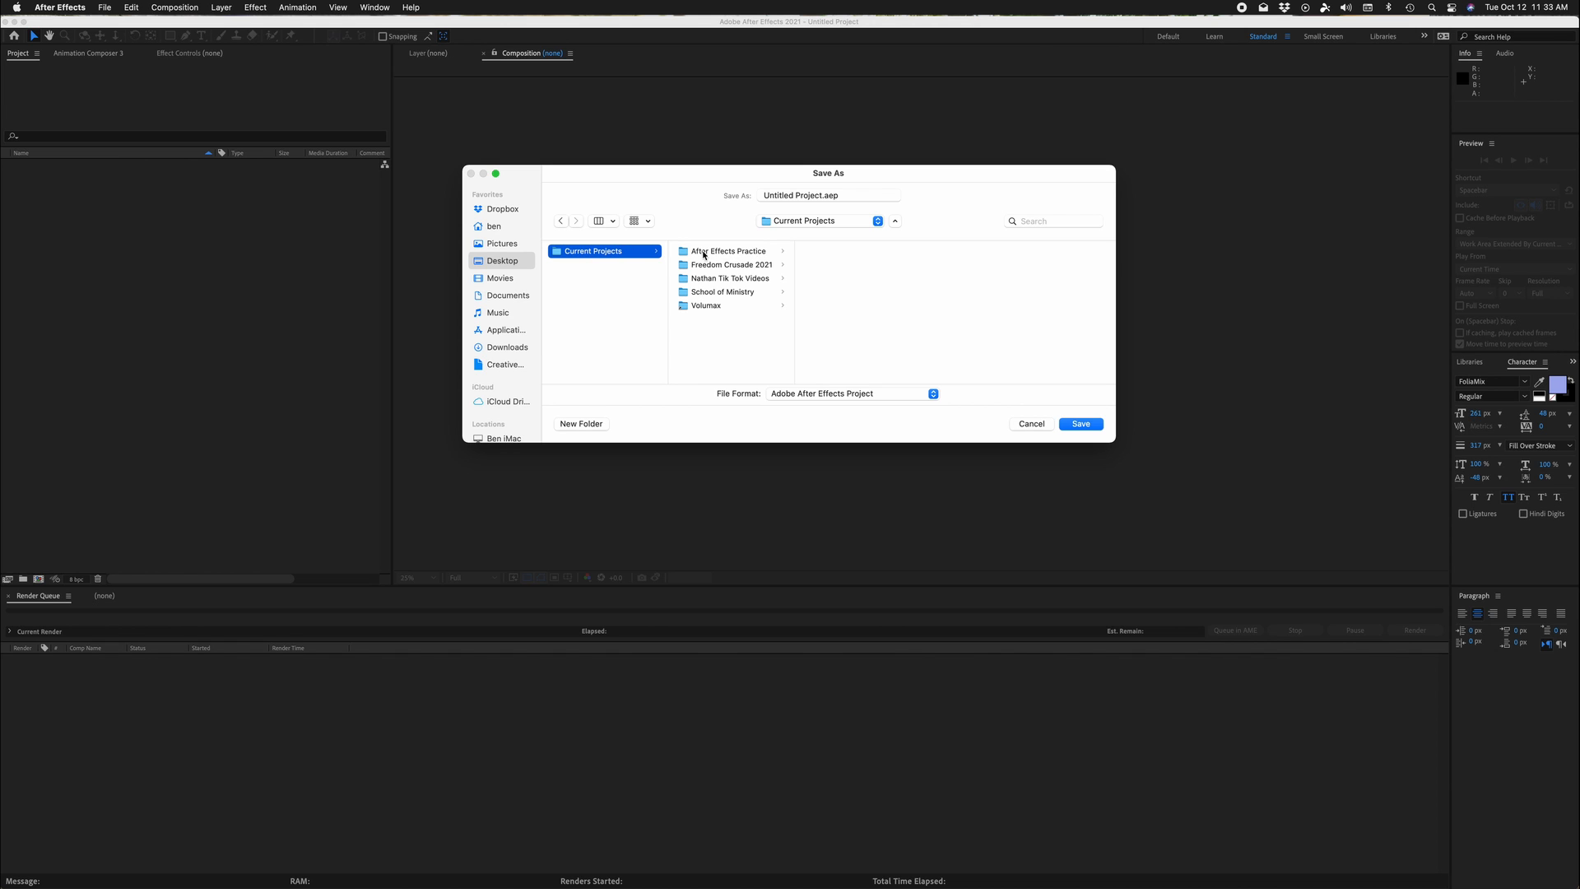
click(594, 426)
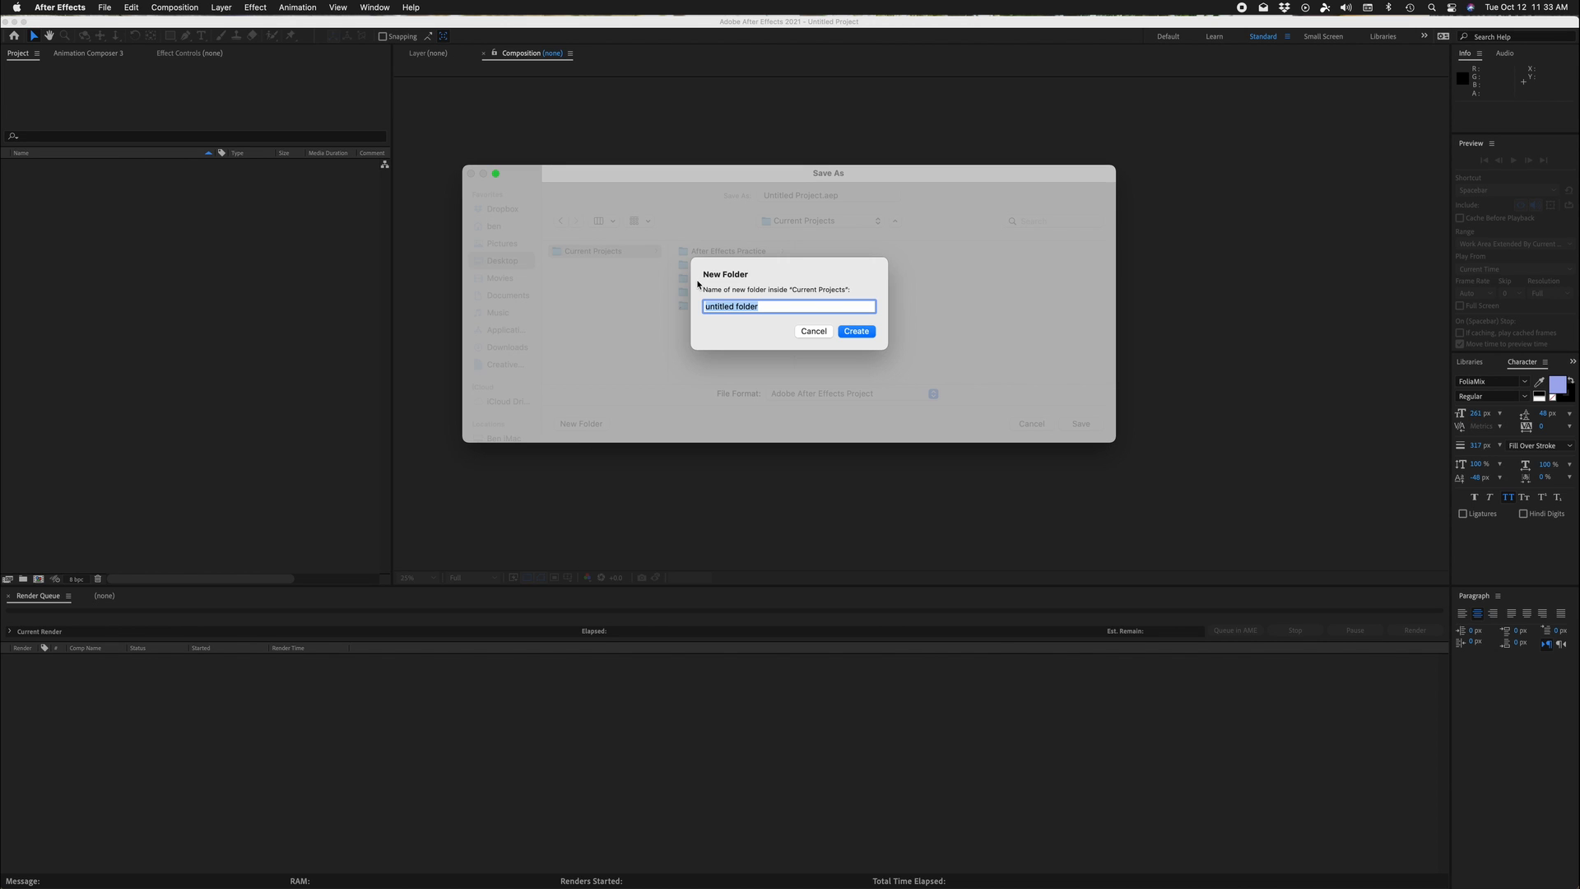
text(Animation Composer Tutorials)
key(Return)
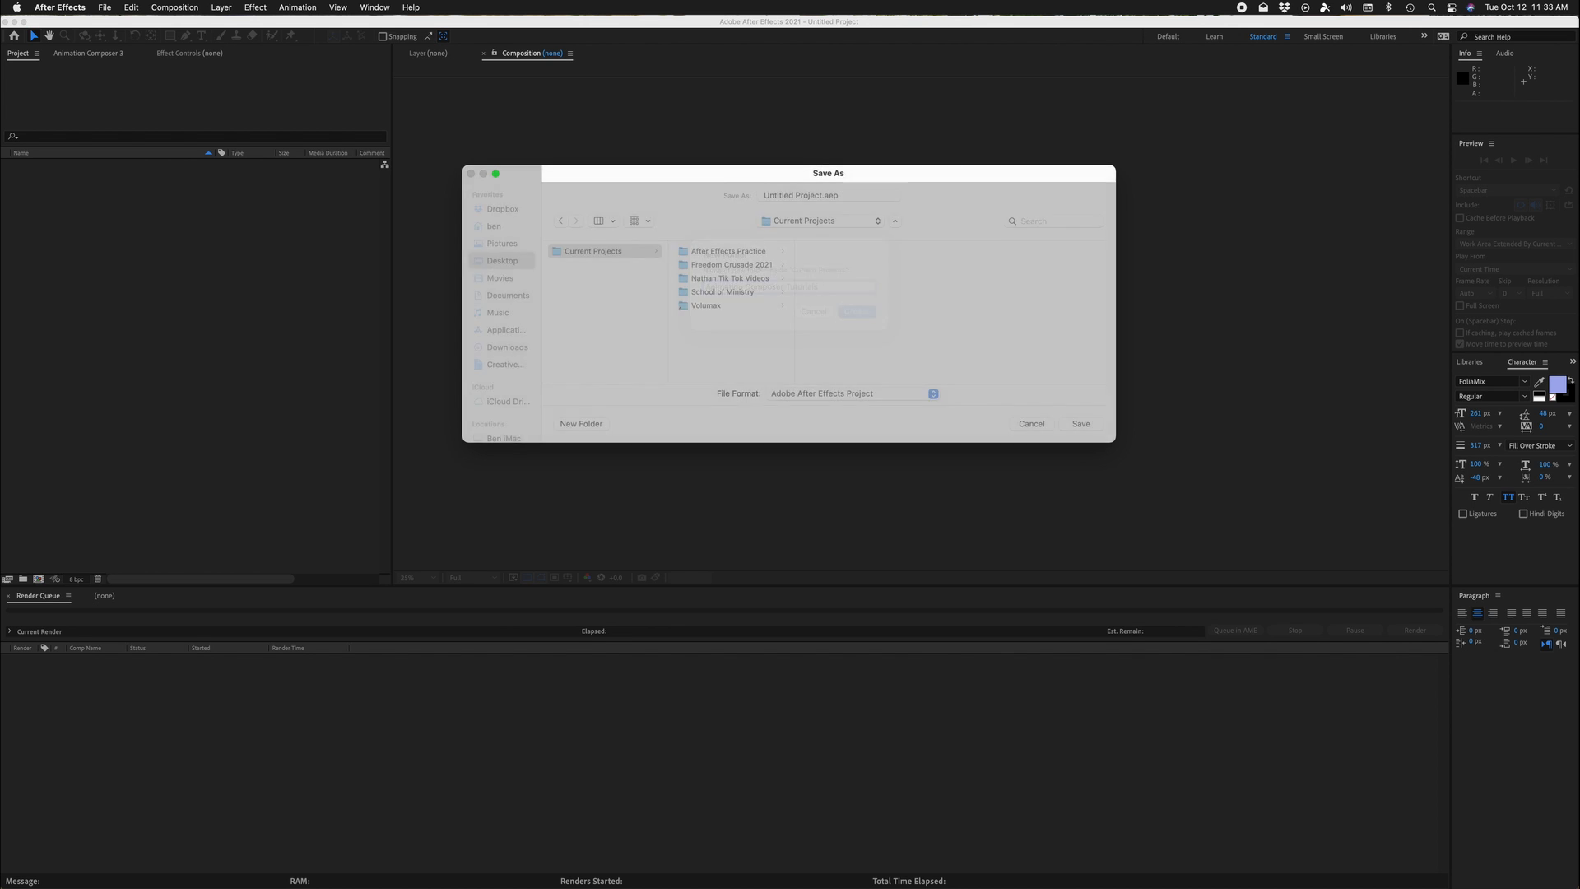
Step: Create a folder named "After Effects" inside the Animation Composer Tutorials folder
key(super+shift+n)
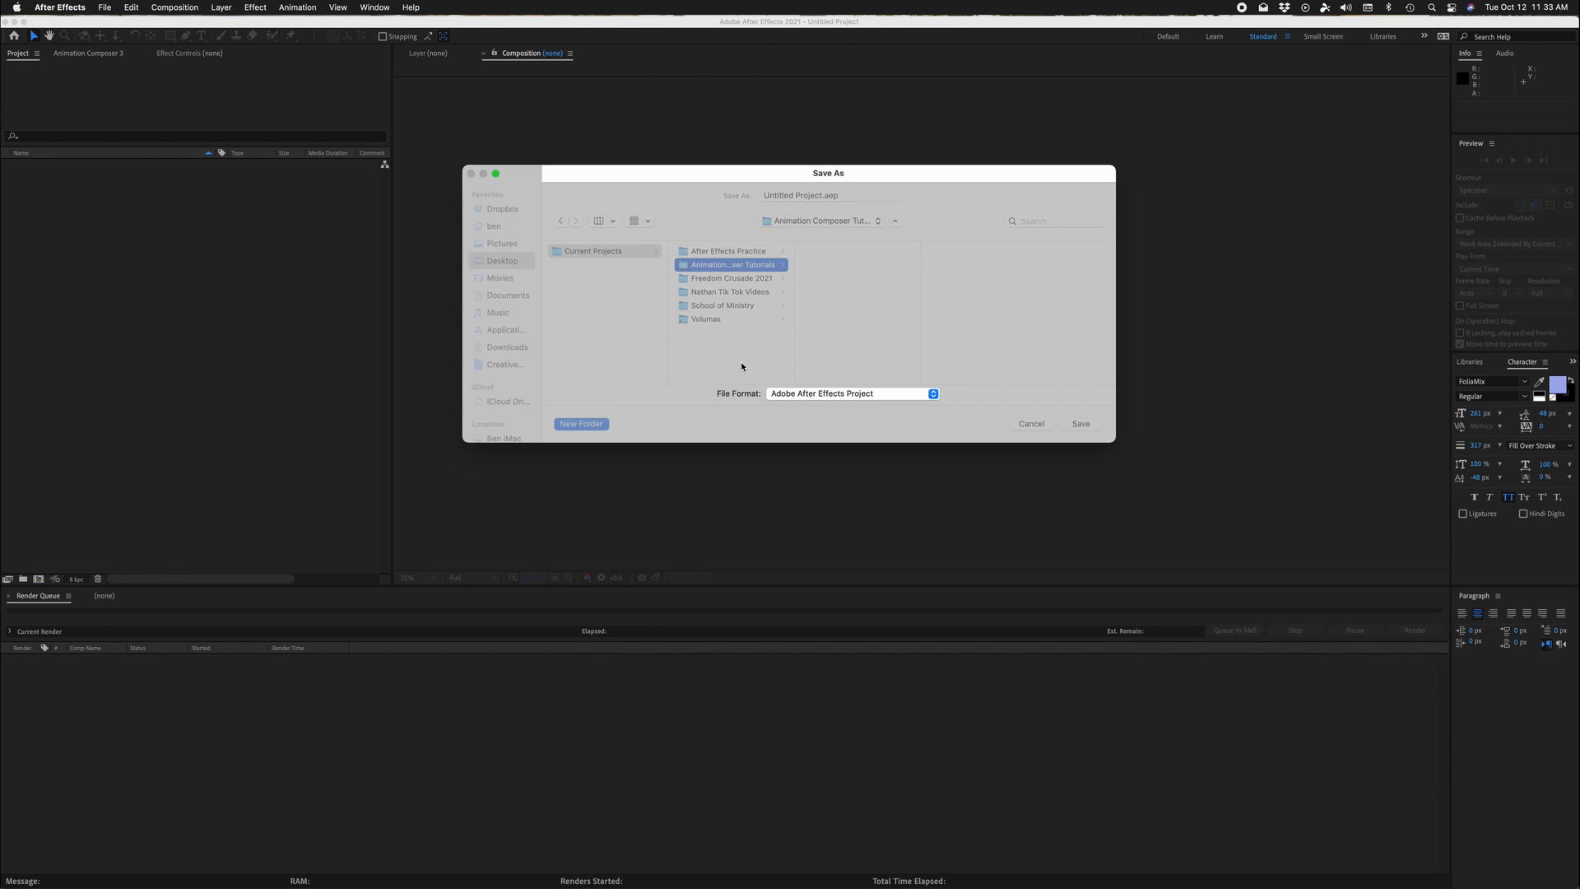
text(AFt)
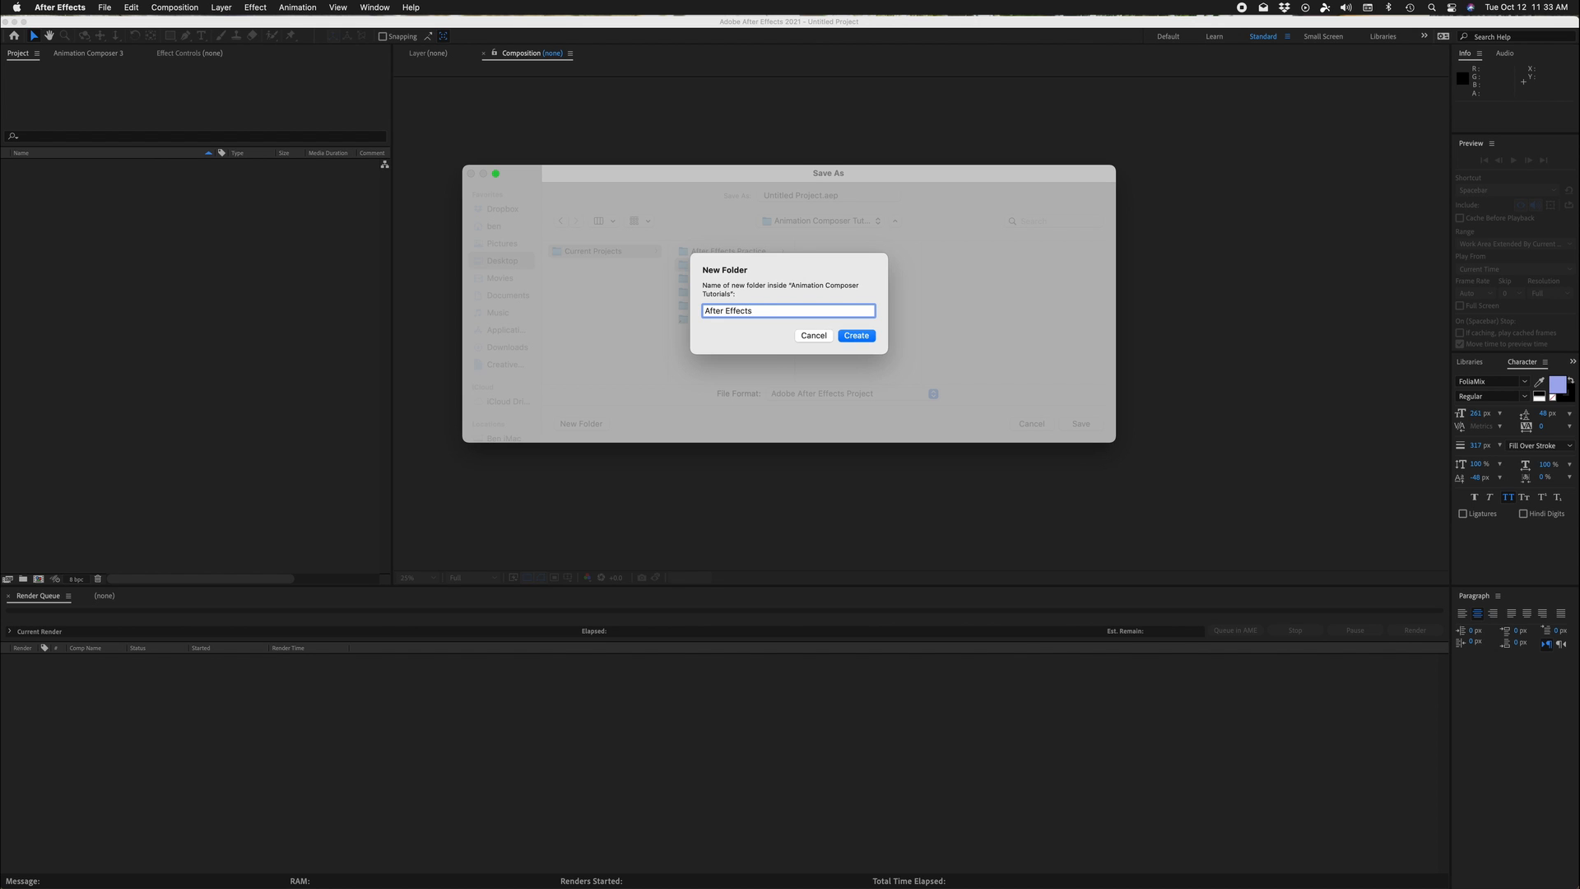
key(Return)
click(576, 427)
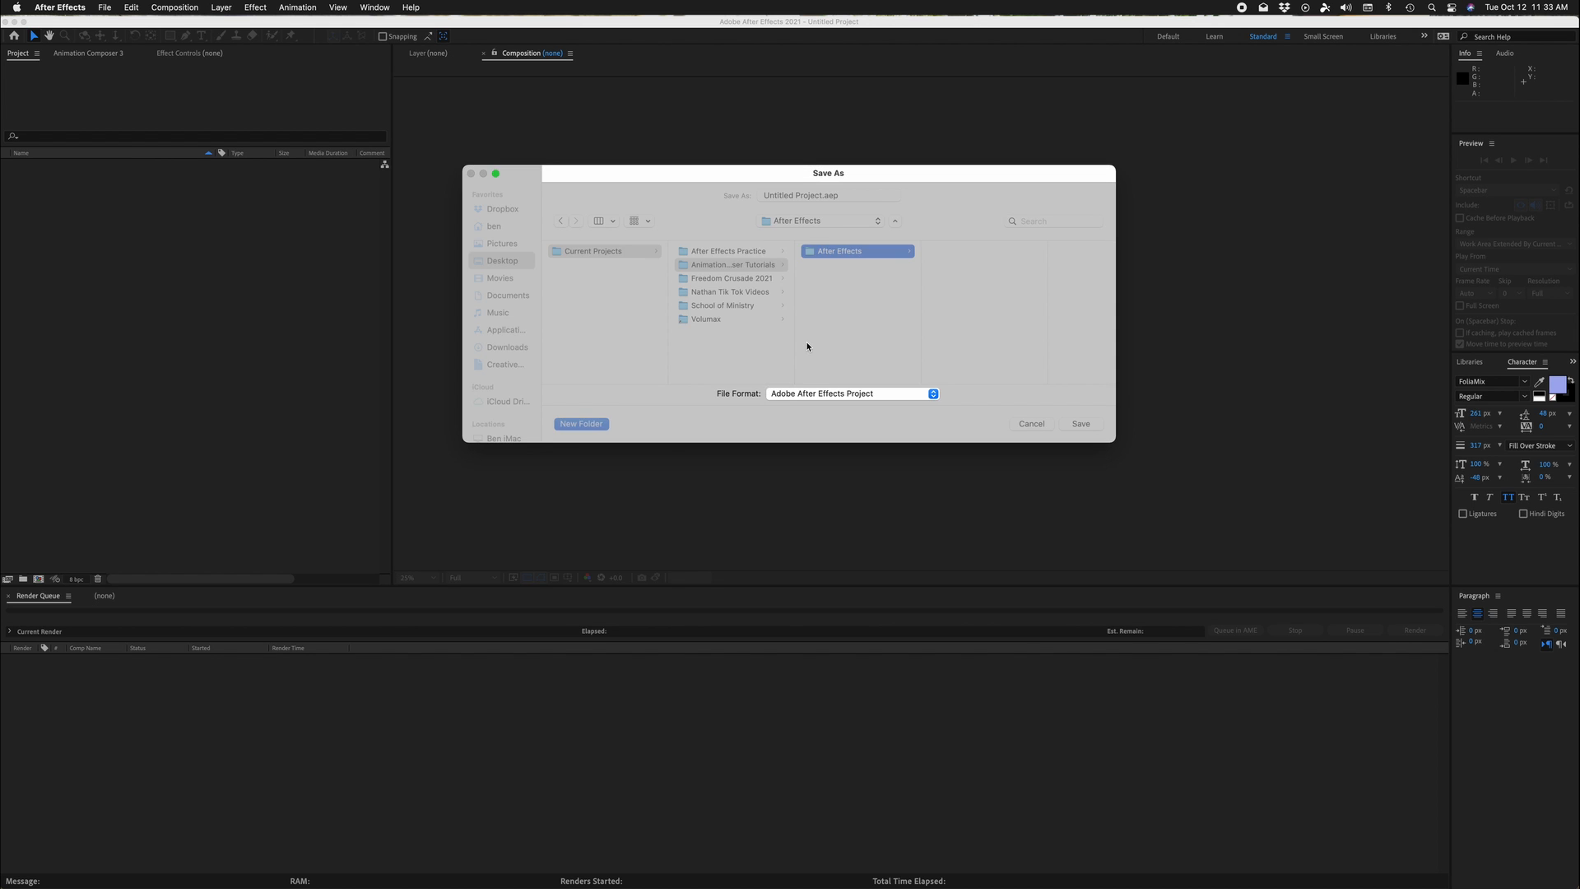
text(R)
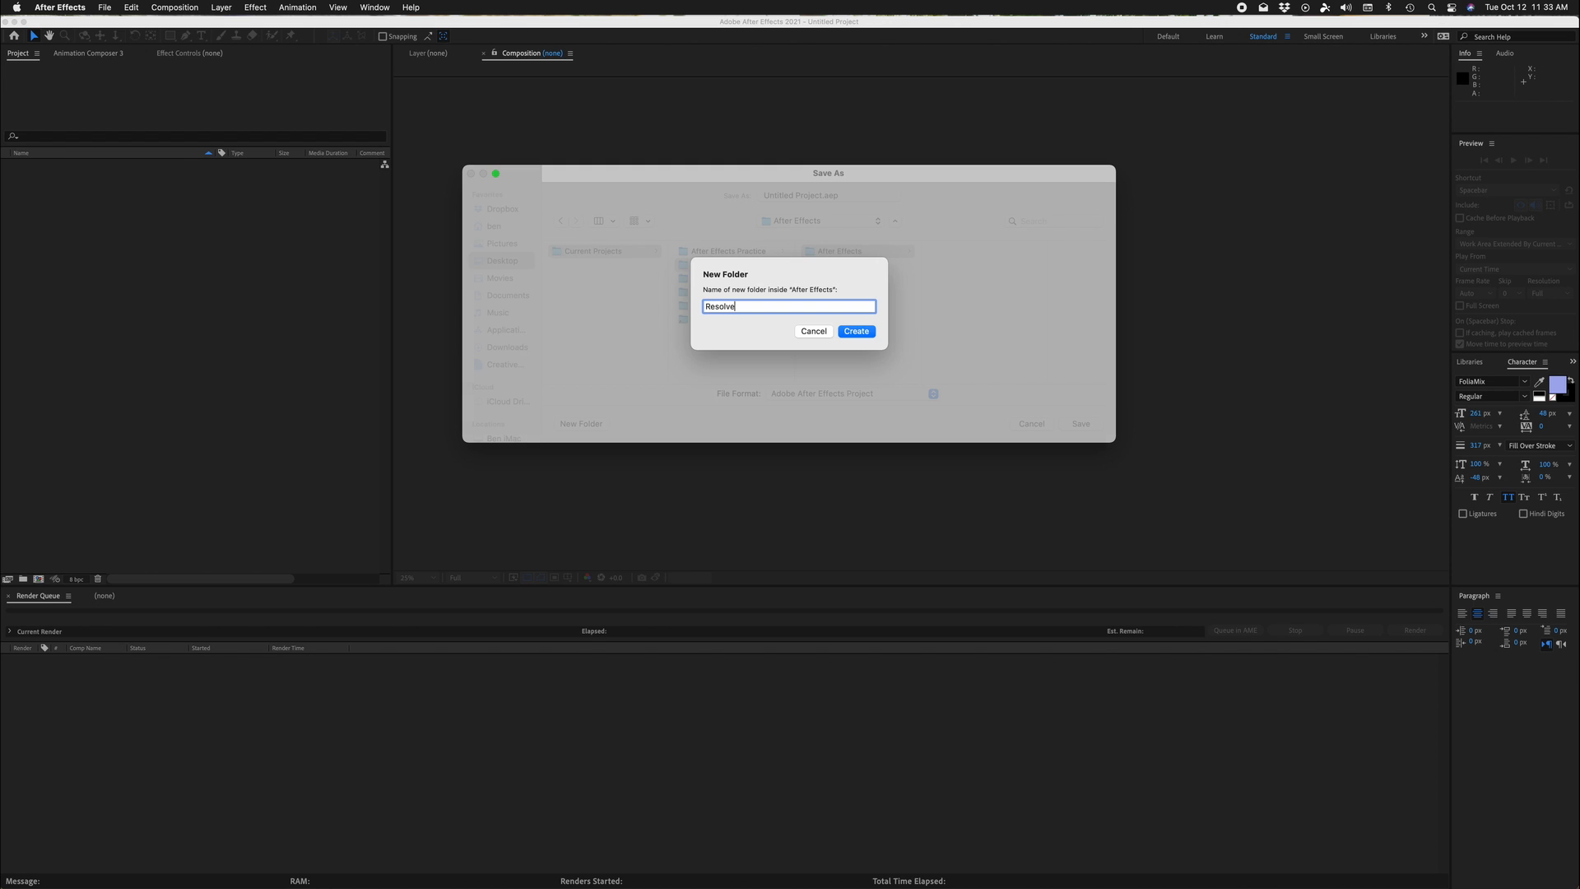
text(esolve)
key(Return)
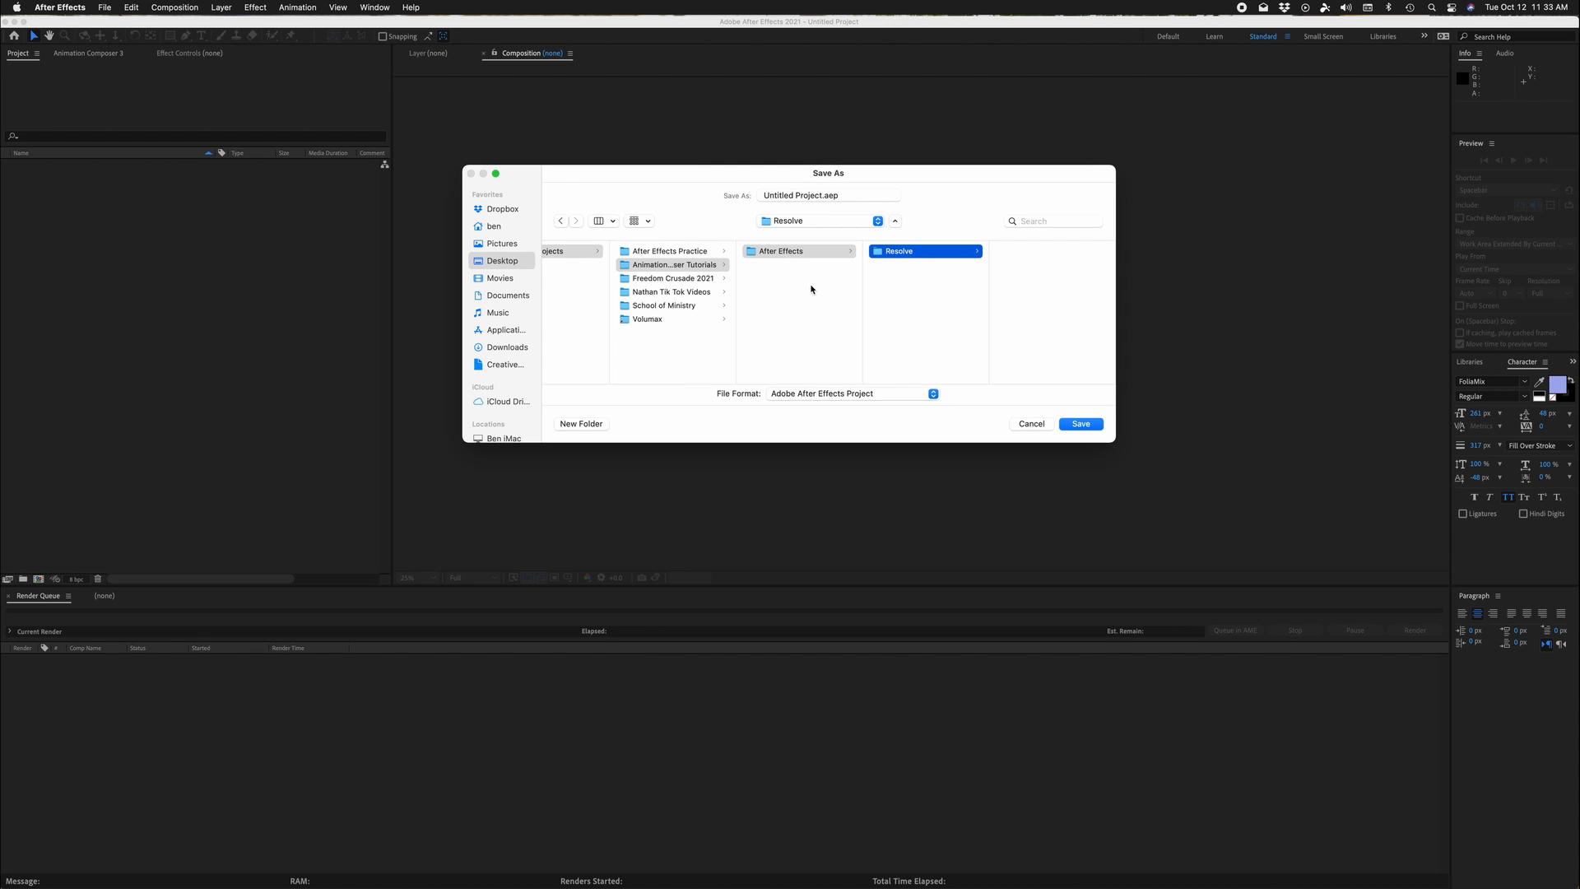
right_click(900, 249)
click(931, 272)
Step: Create a folder named "Resolve" directly inside the Animation Composer Tutorials folder
click(586, 426)
text(Resolve)
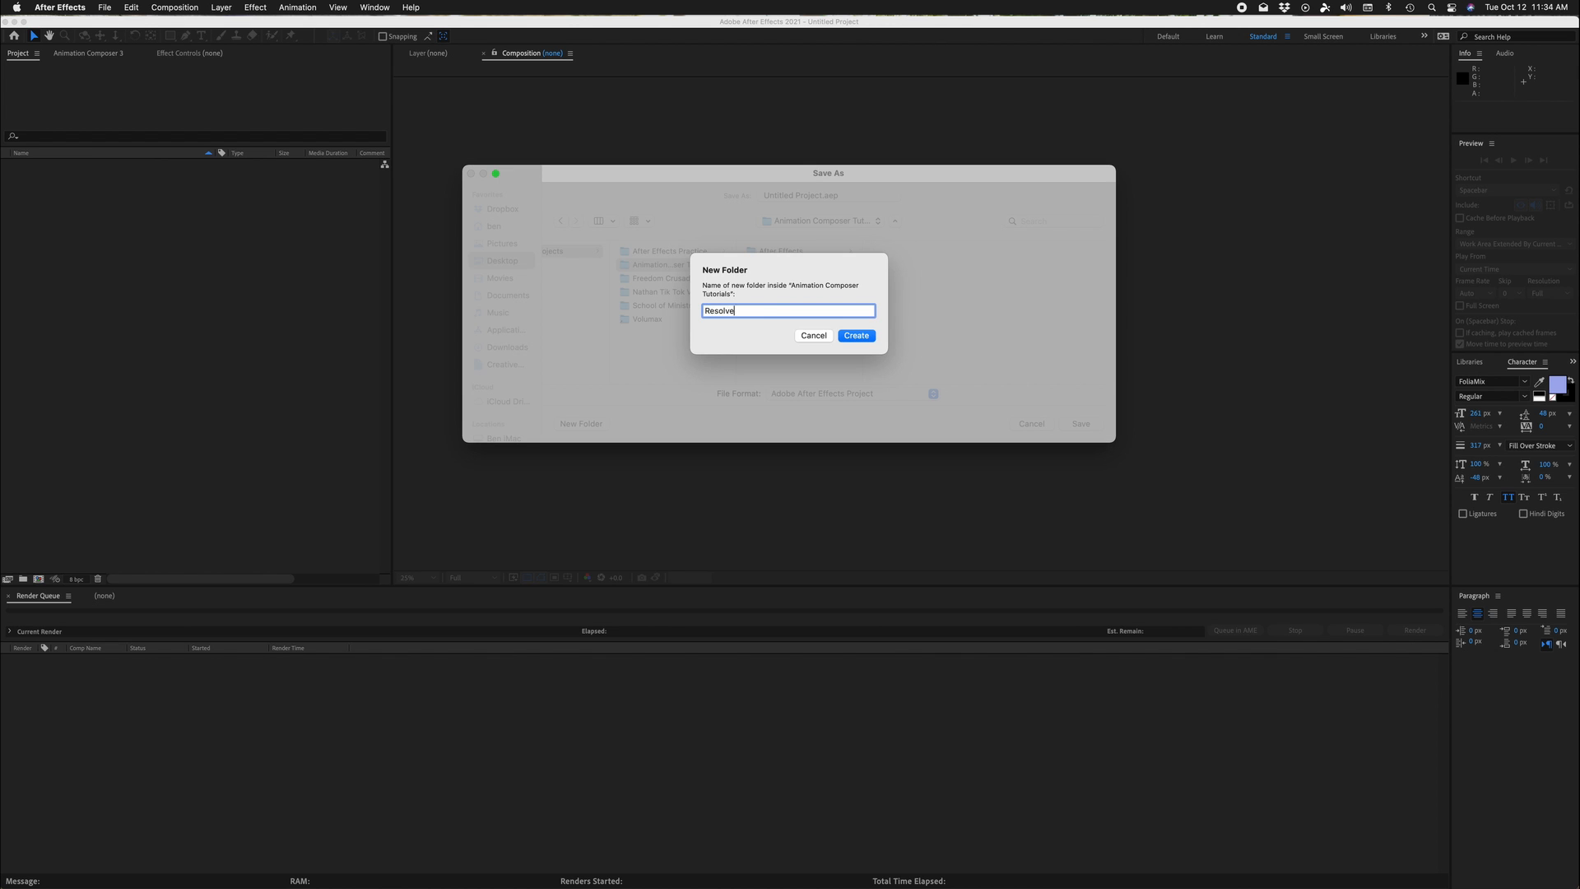
key(Return)
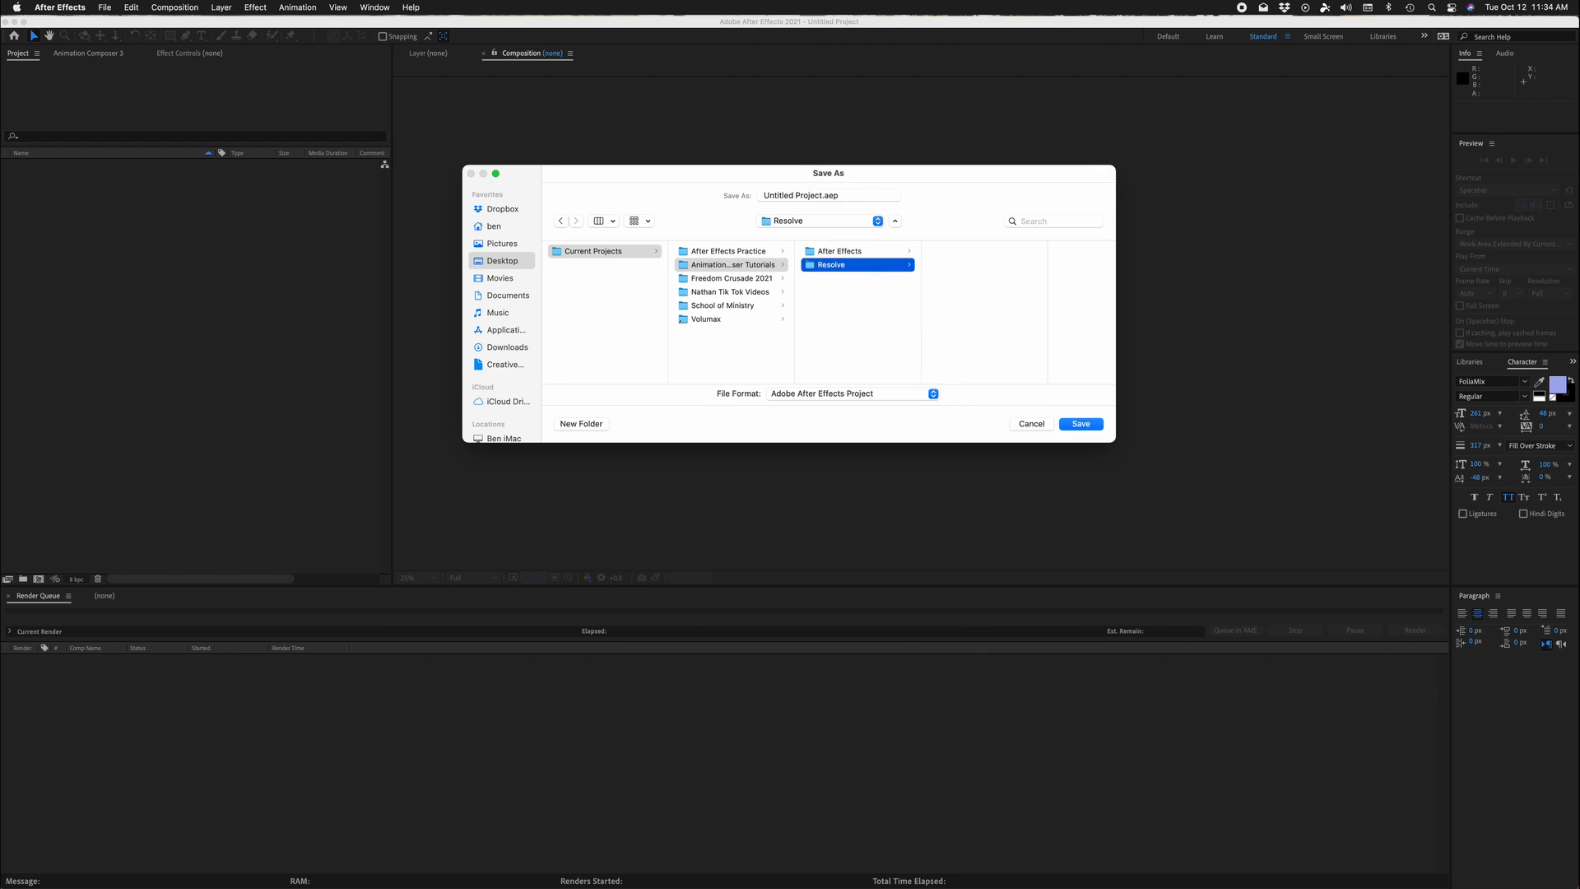
Step: Create a folder named "Elements" directly inside the Animation Composer Tutorials folder
click(608, 425)
click(813, 331)
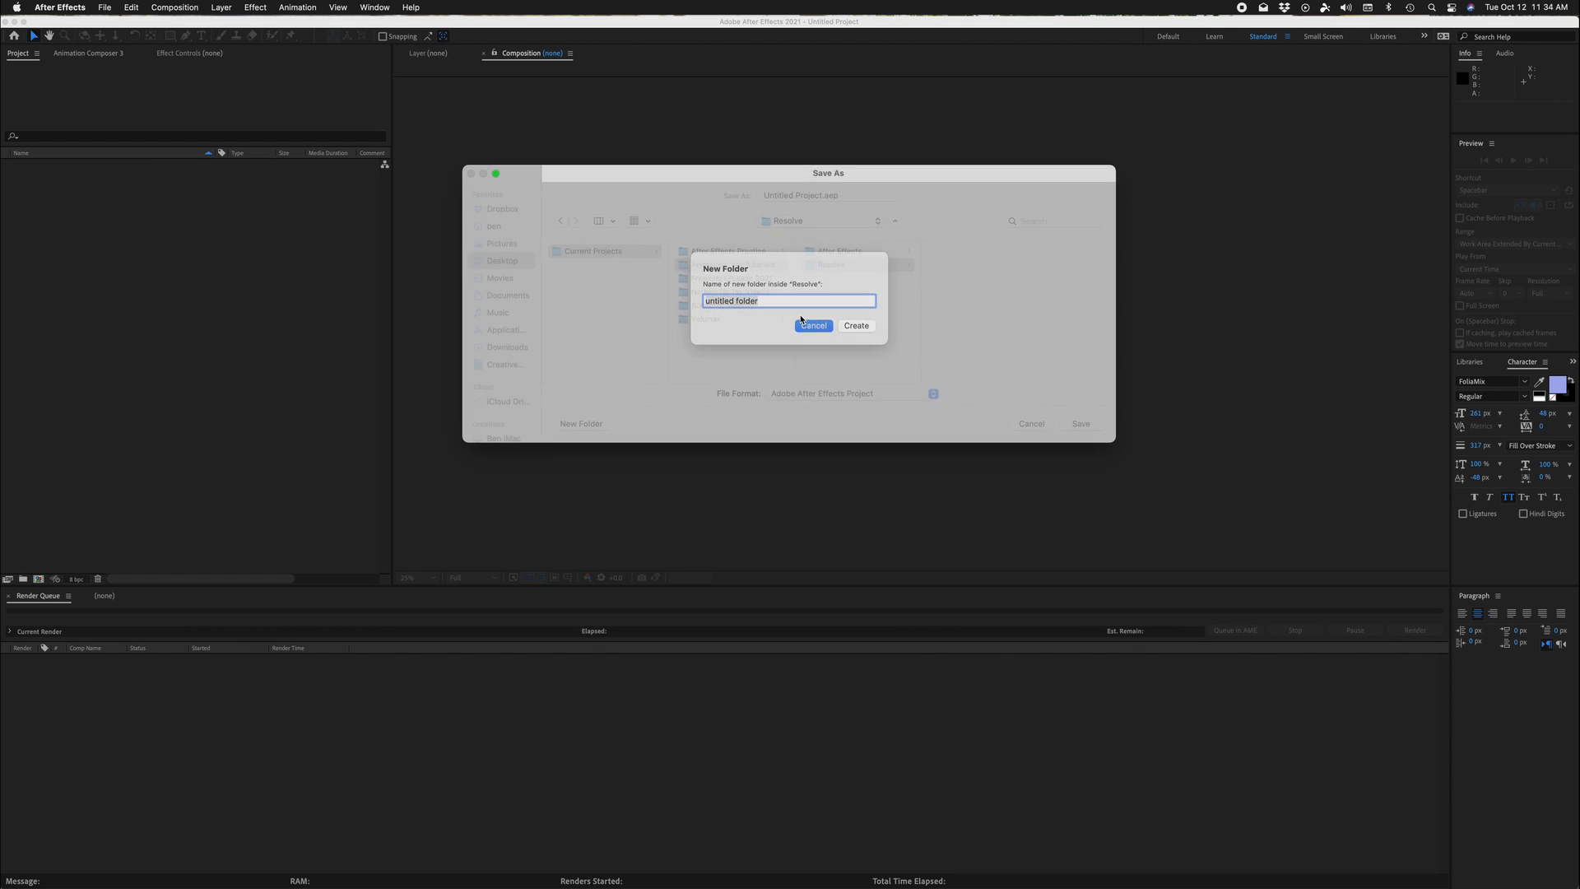
click(797, 335)
click(605, 426)
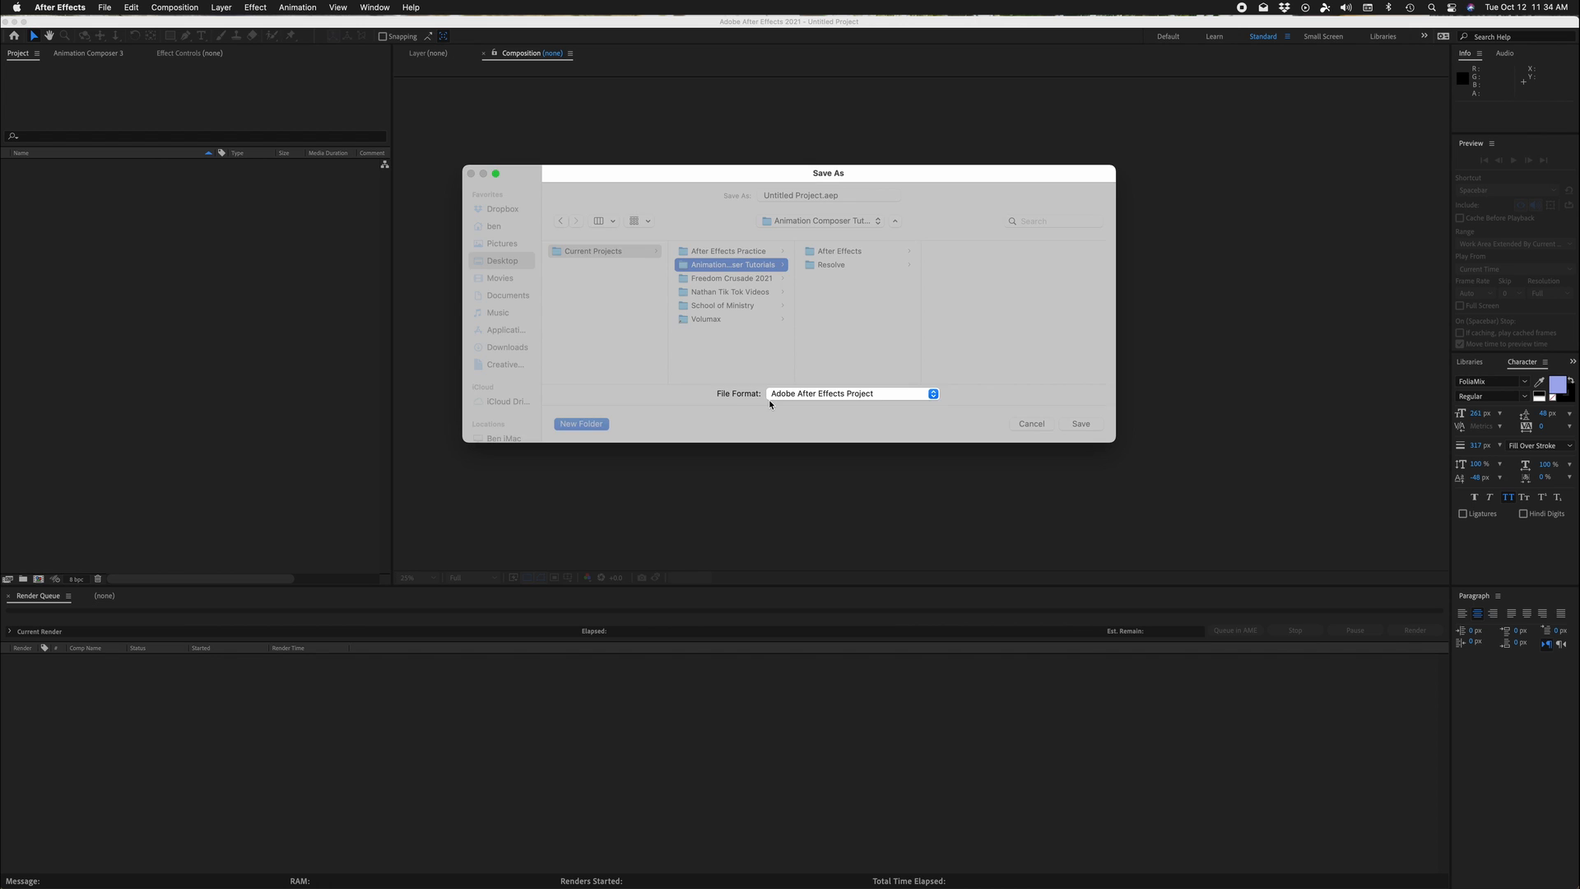
text(Elements)
key(Return)
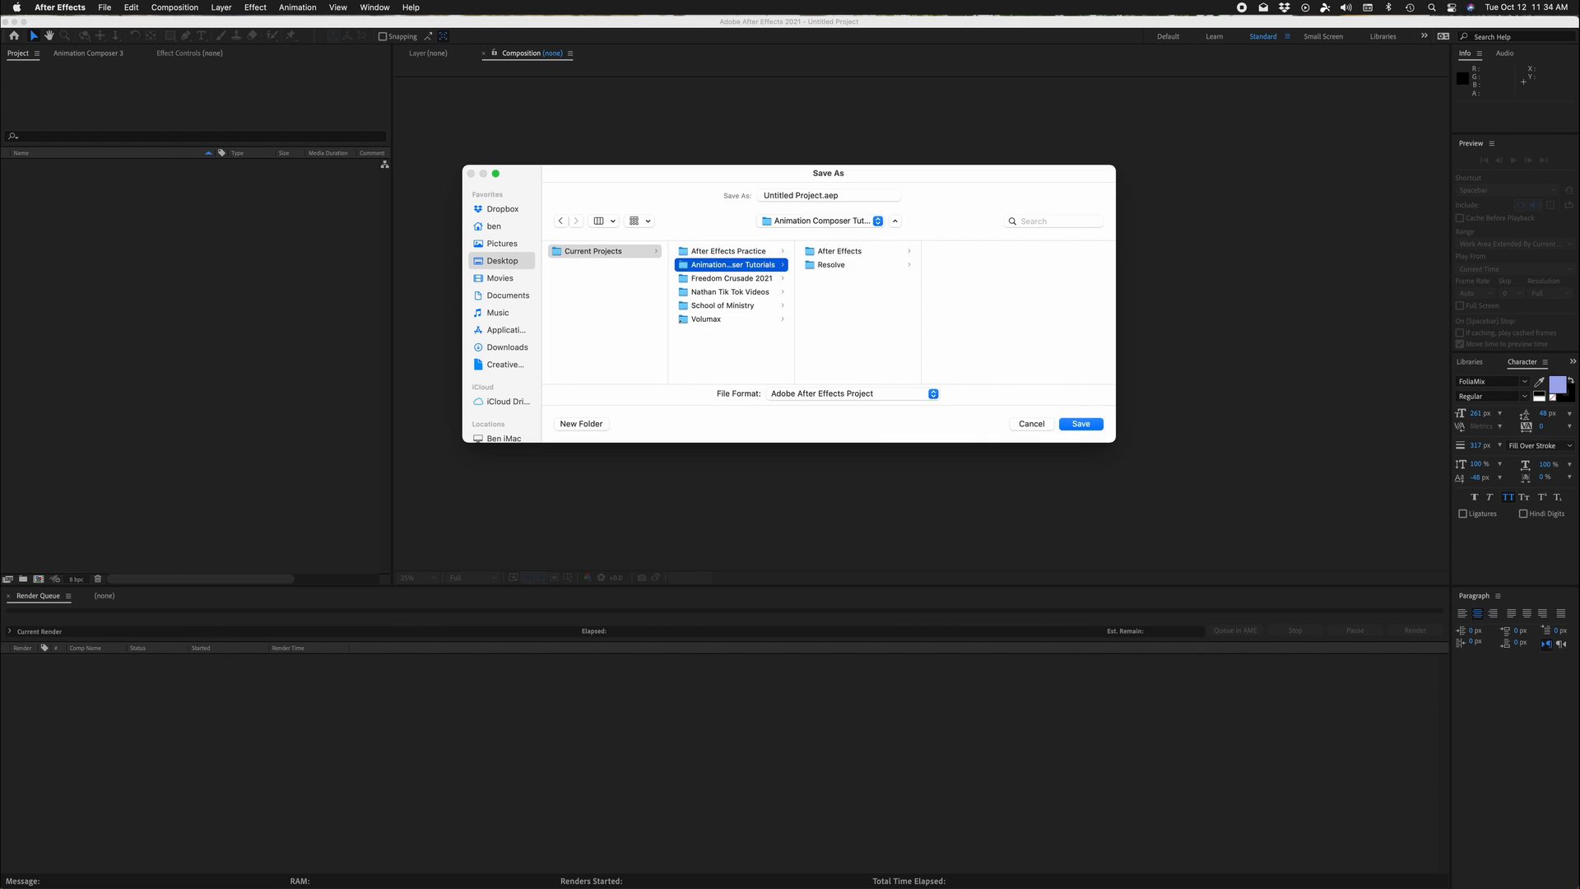
Step: Create two folders named "Stock Footage" and "Stock Photos" inside the Elements folder
click(582, 428)
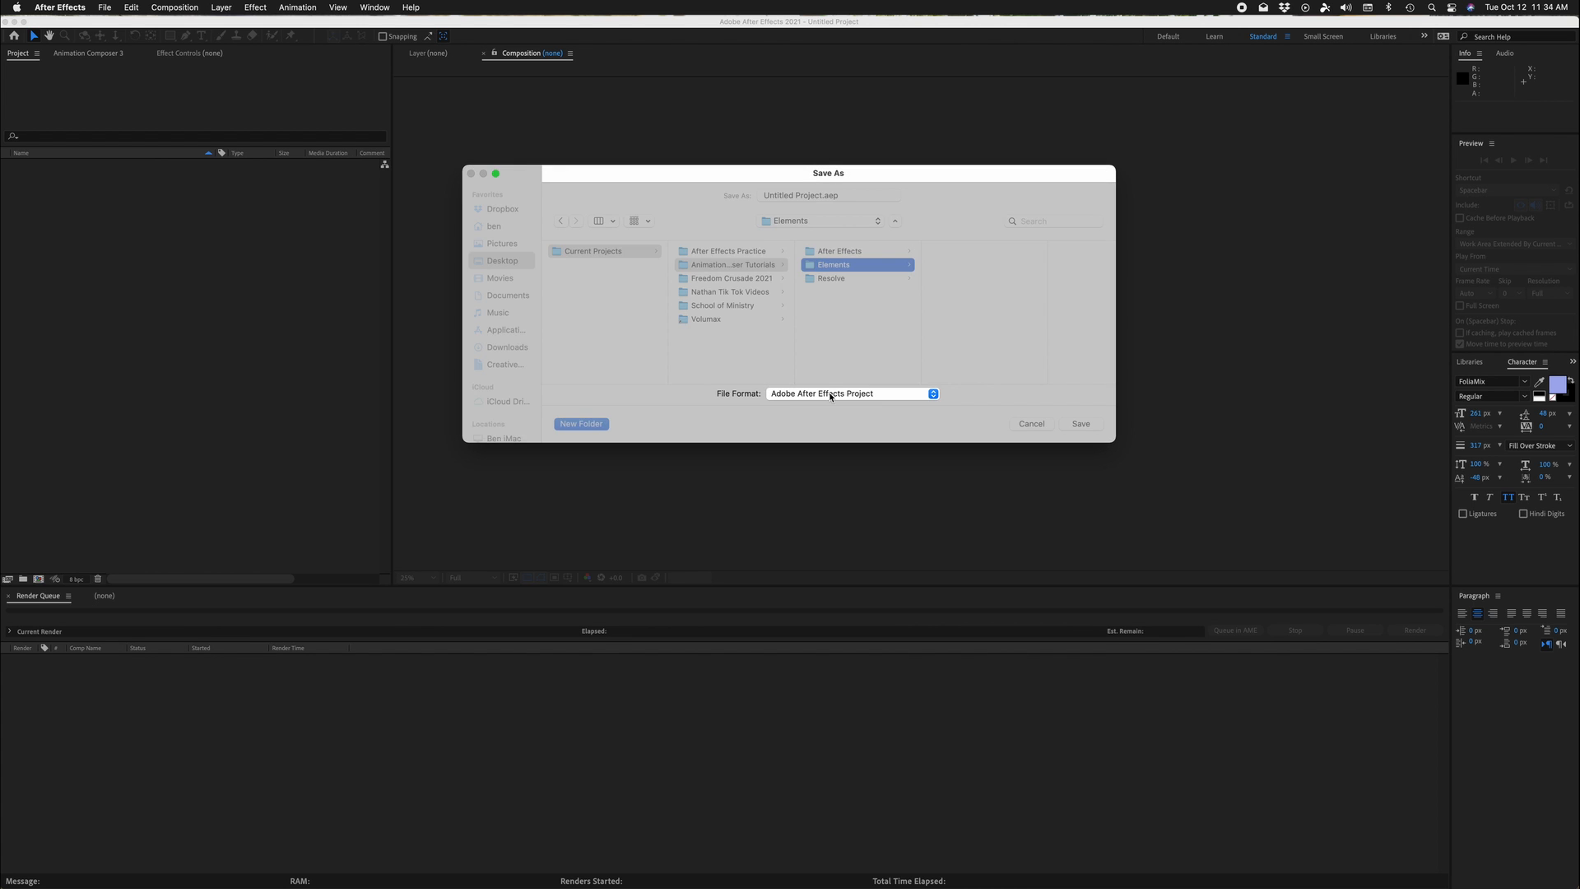
text(Stock F)
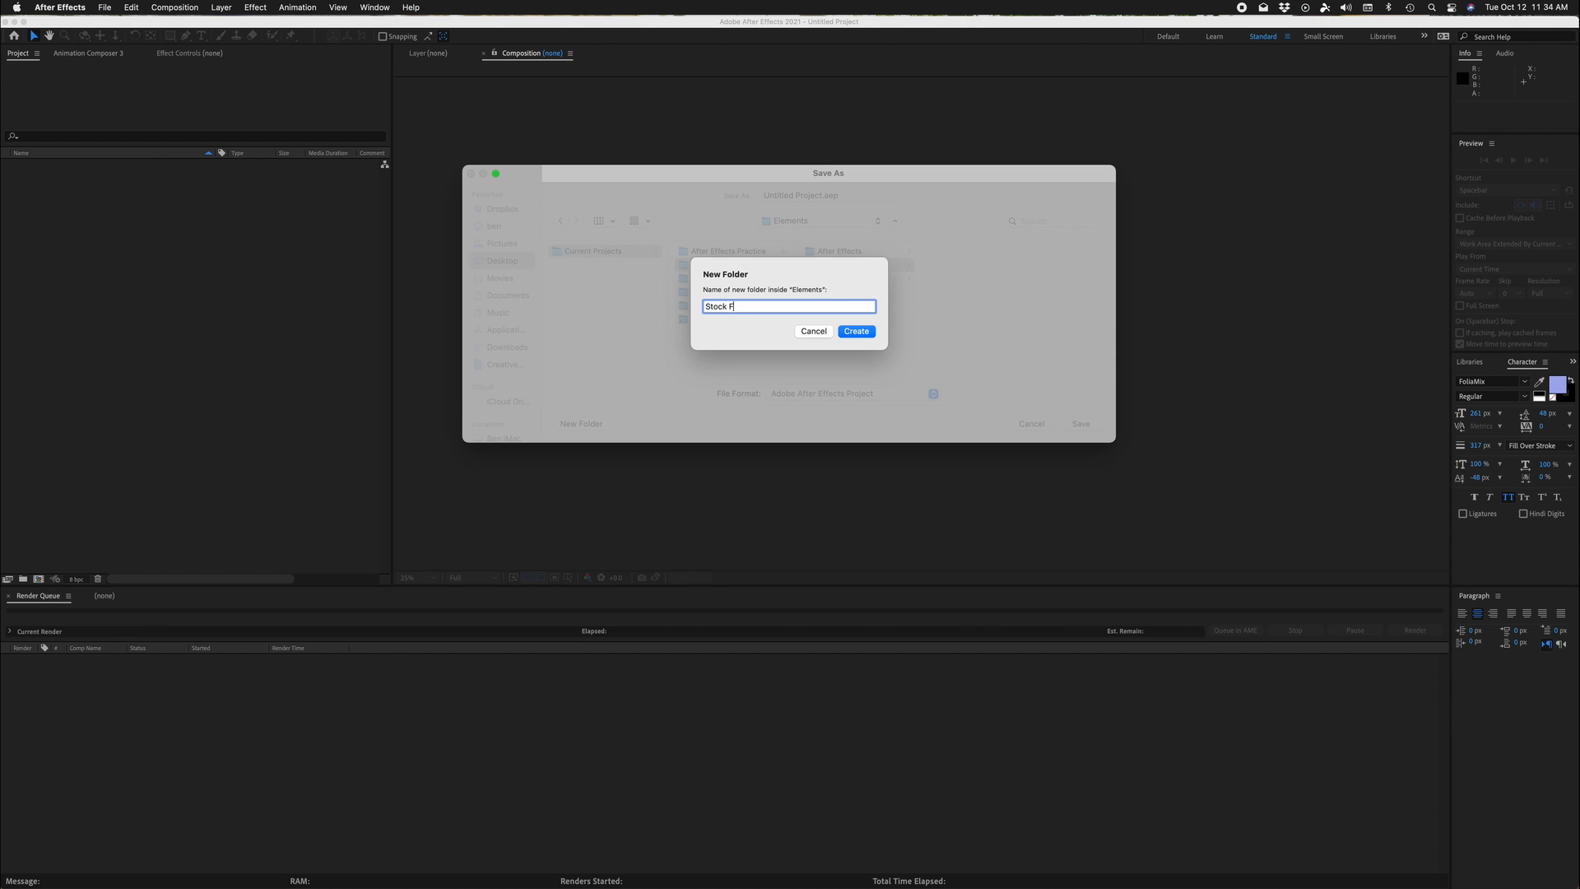
text(ootage)
key(Return)
click(826, 264)
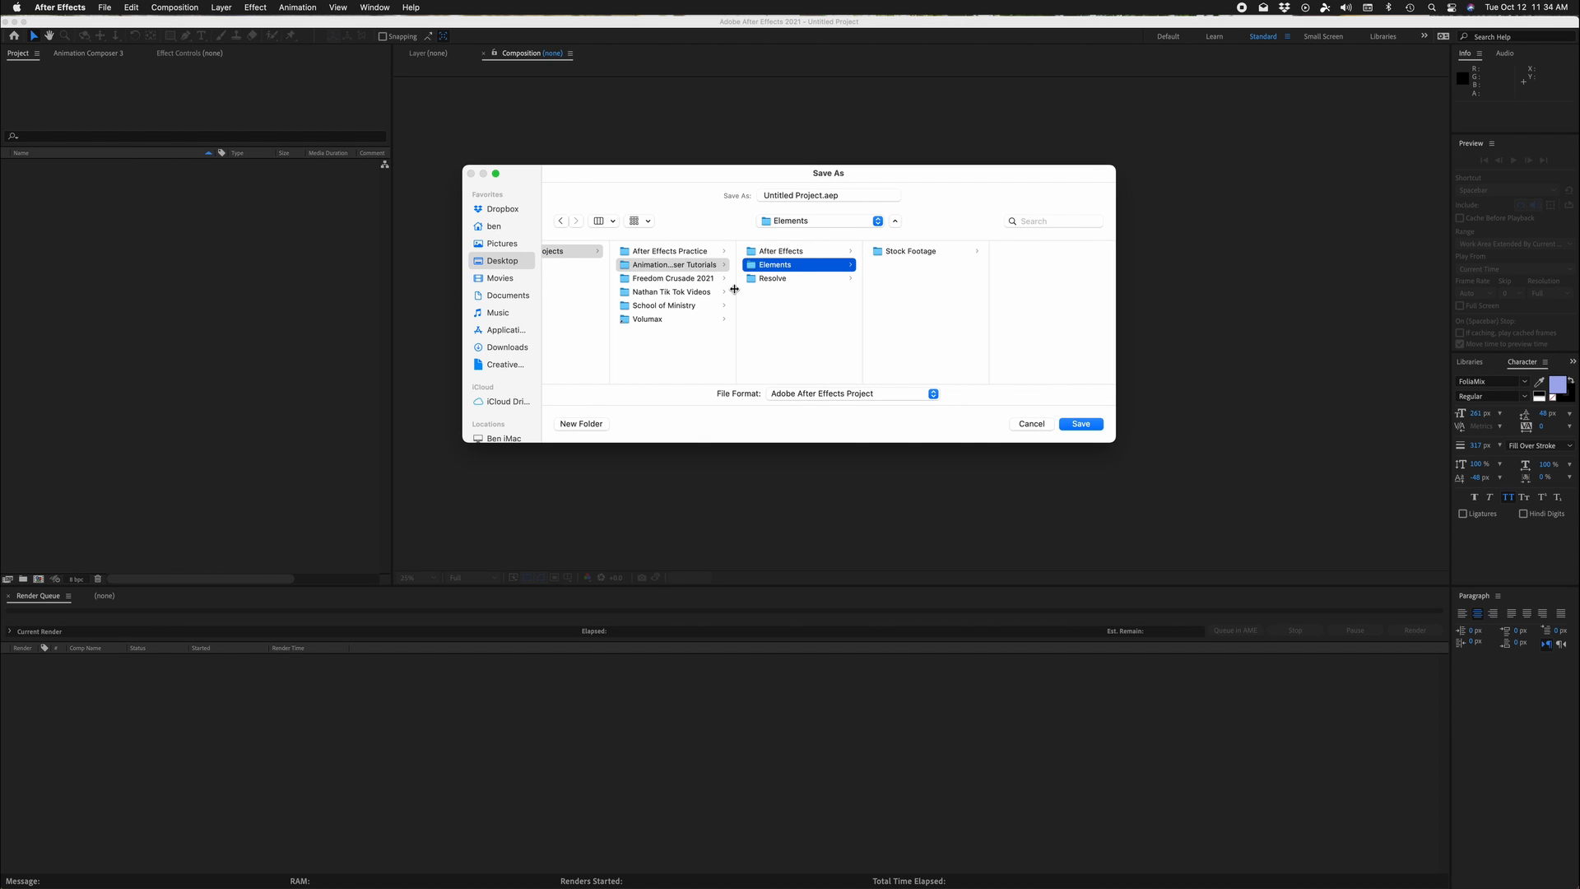
click(581, 424)
text(S)
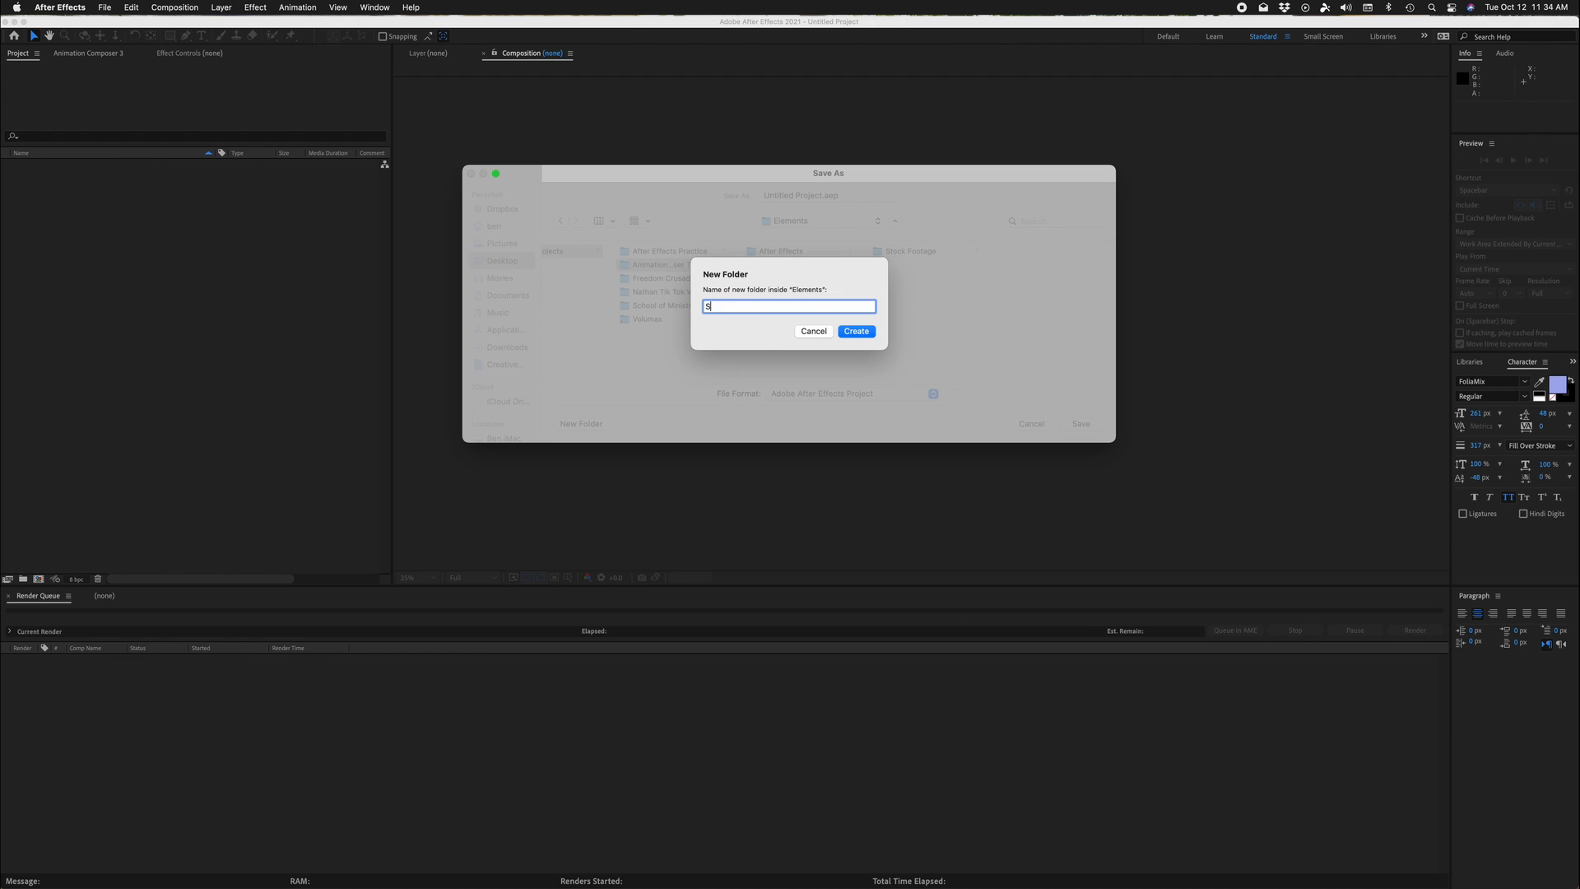
text(tock Photos)
key(Return)
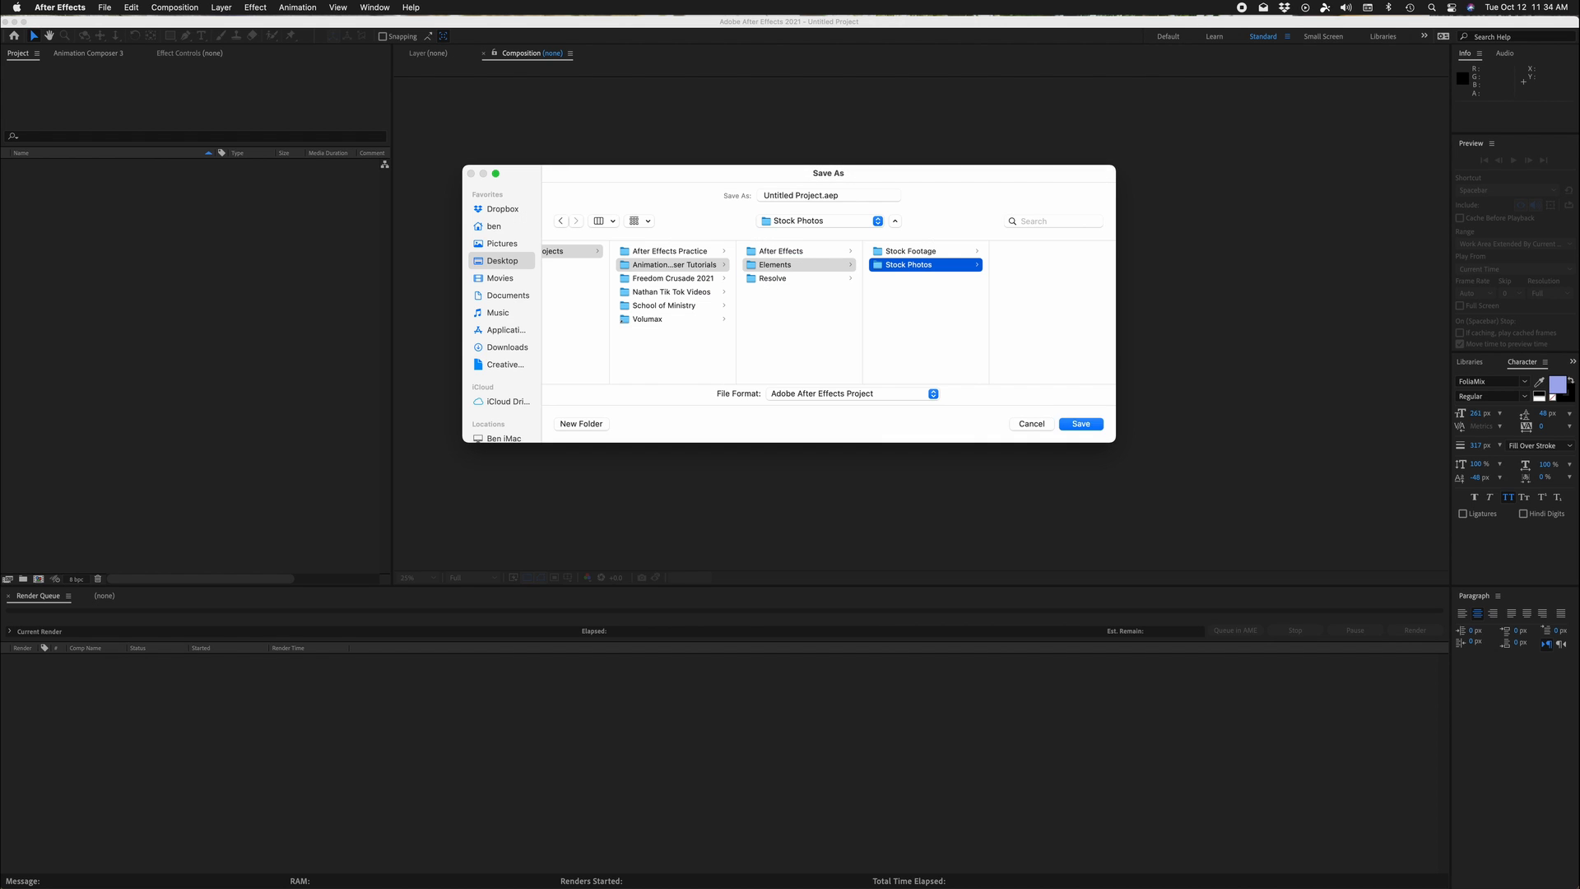
Step: Add folders named "Fonts" and "Audio" to the Elements folder
key(Left)
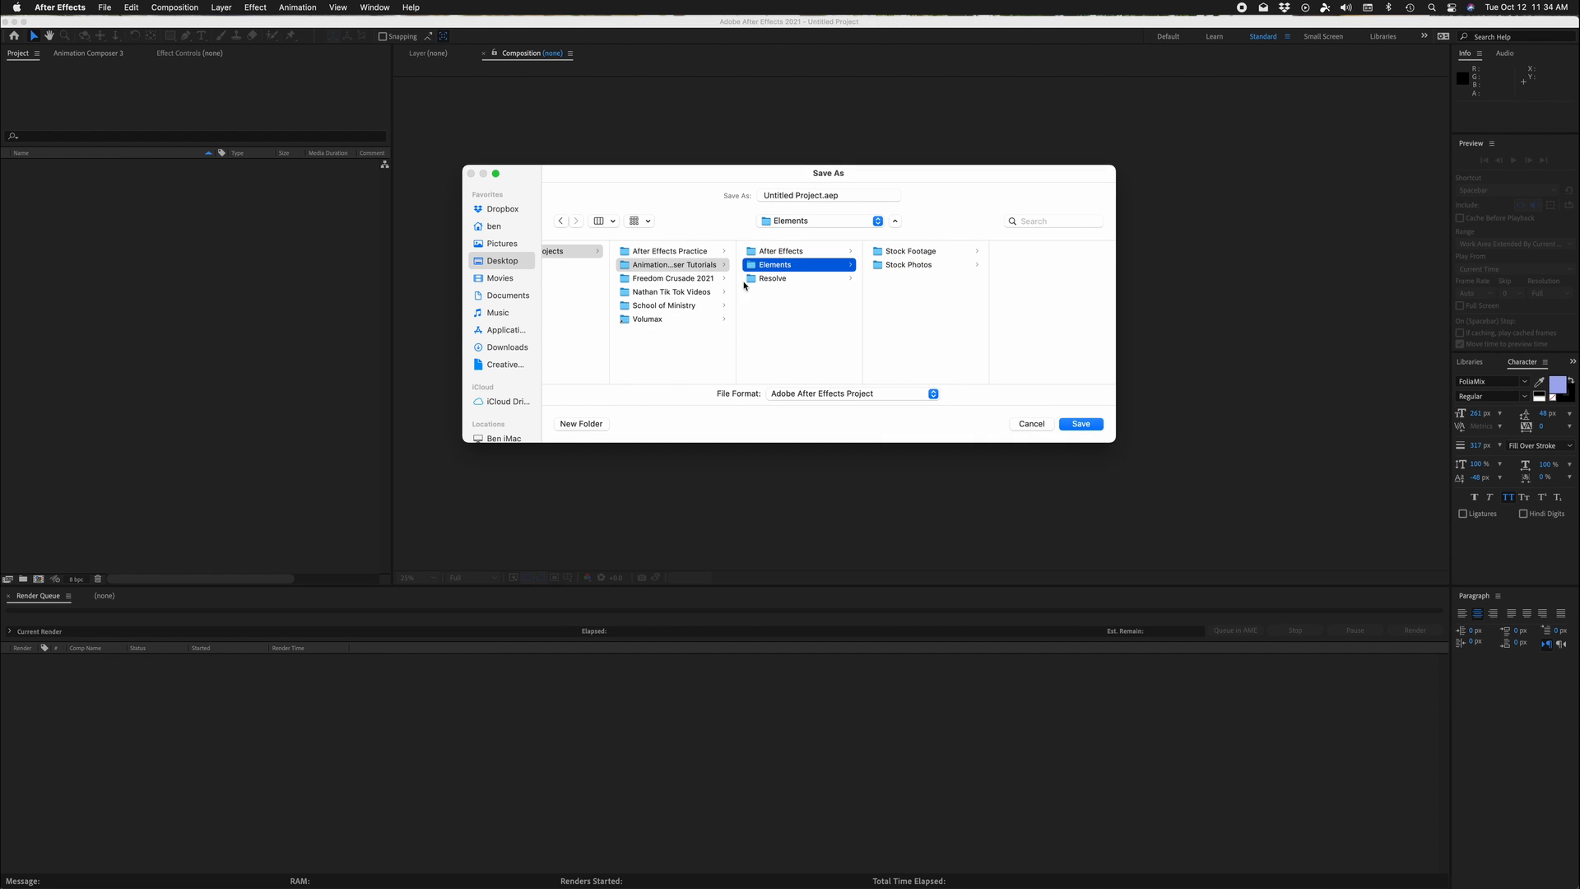
click(581, 424)
text(Fonts)
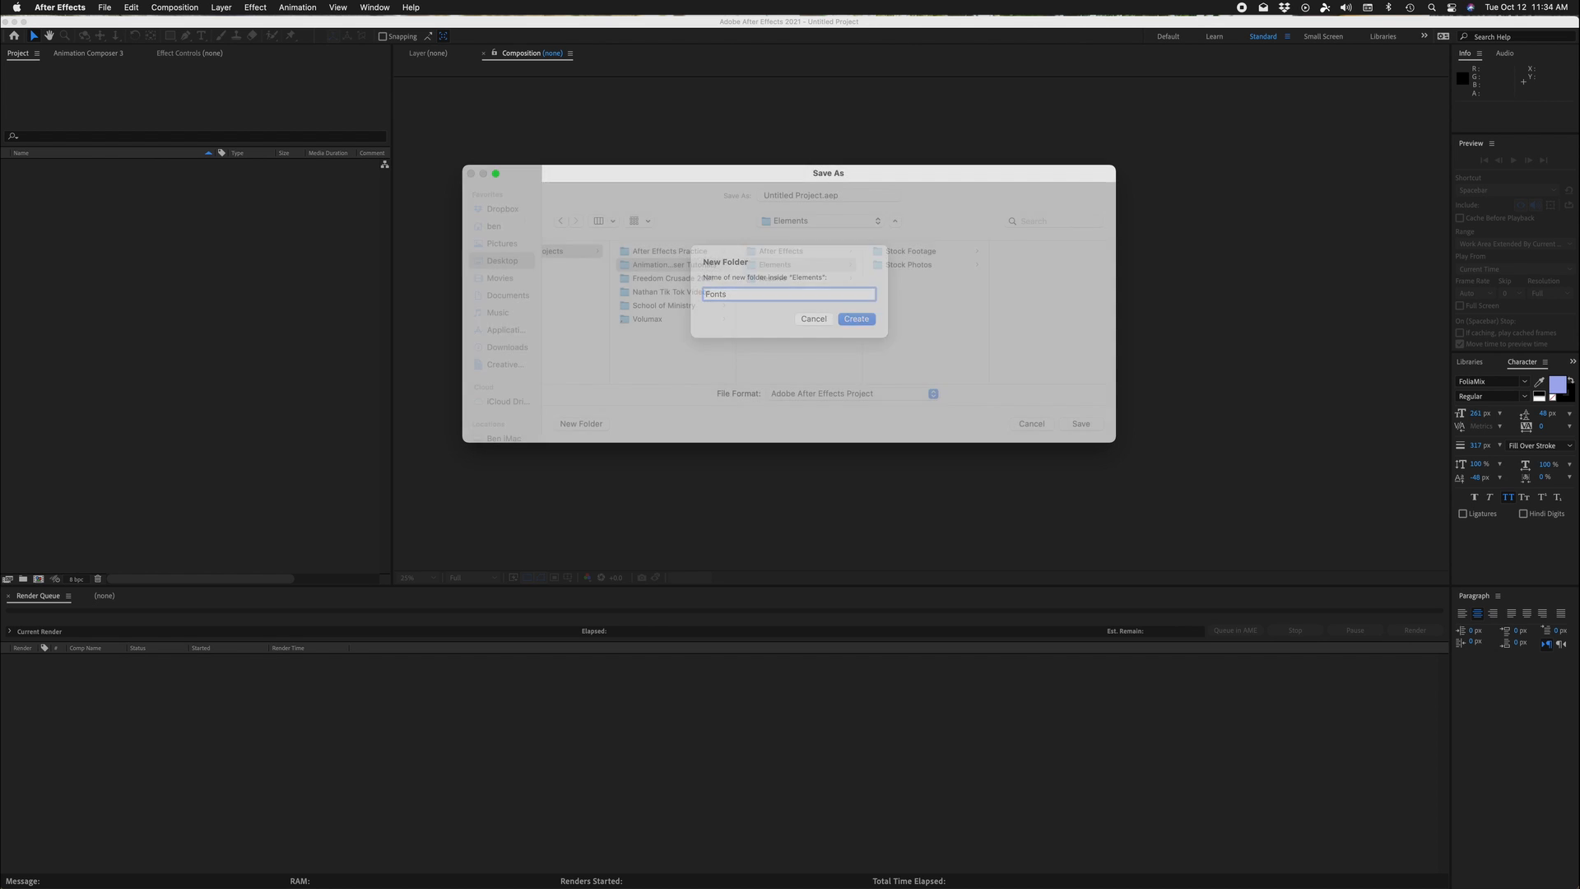
key(Return)
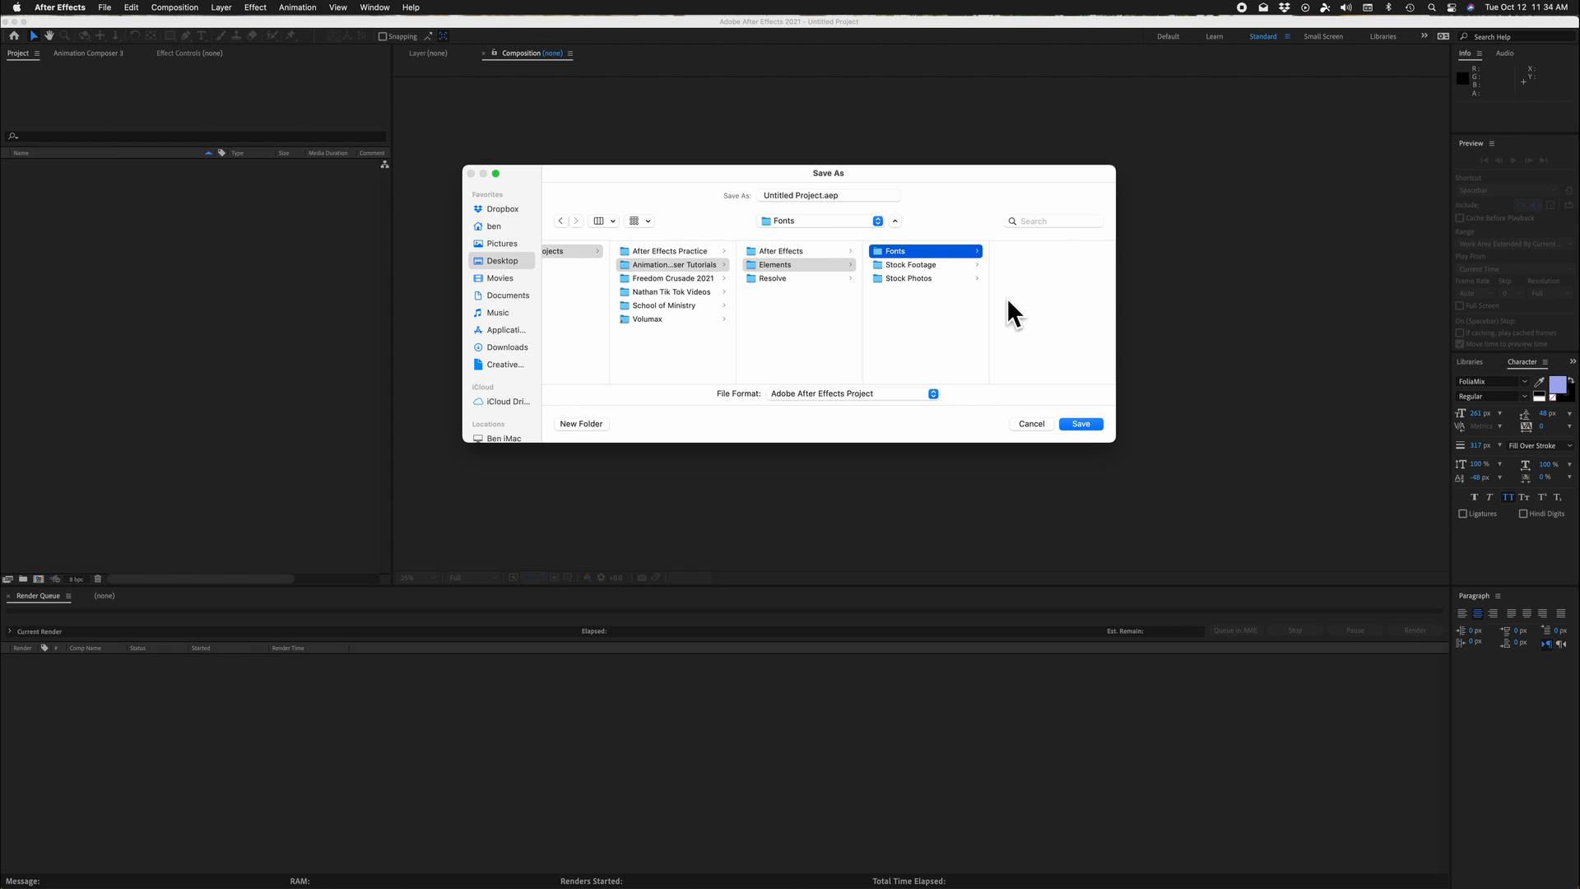
key(Left)
click(578, 427)
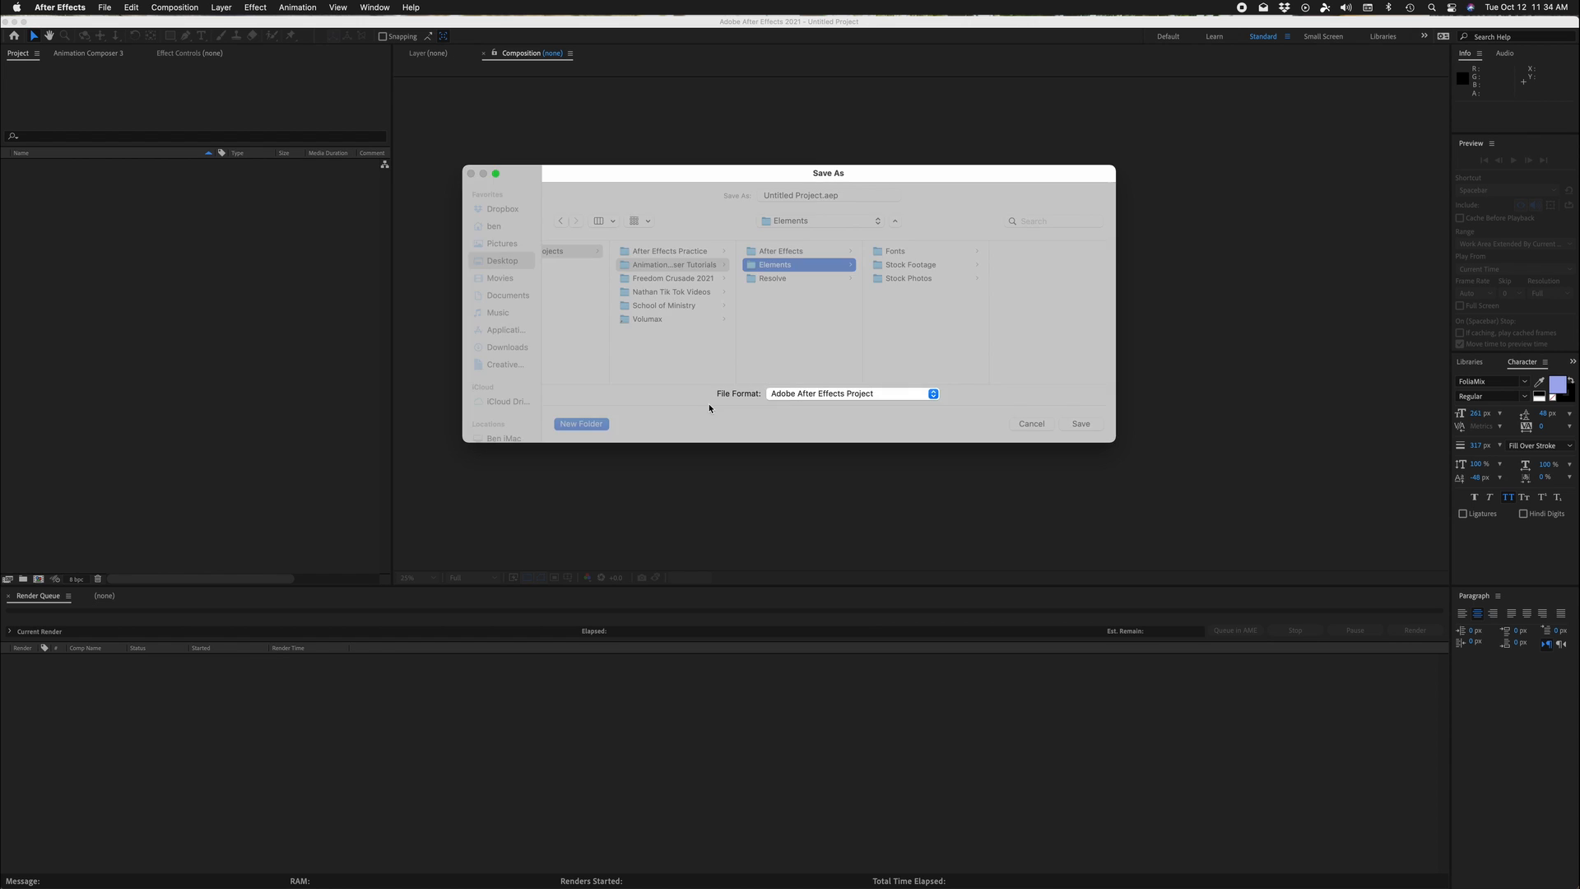
text(Audoo)
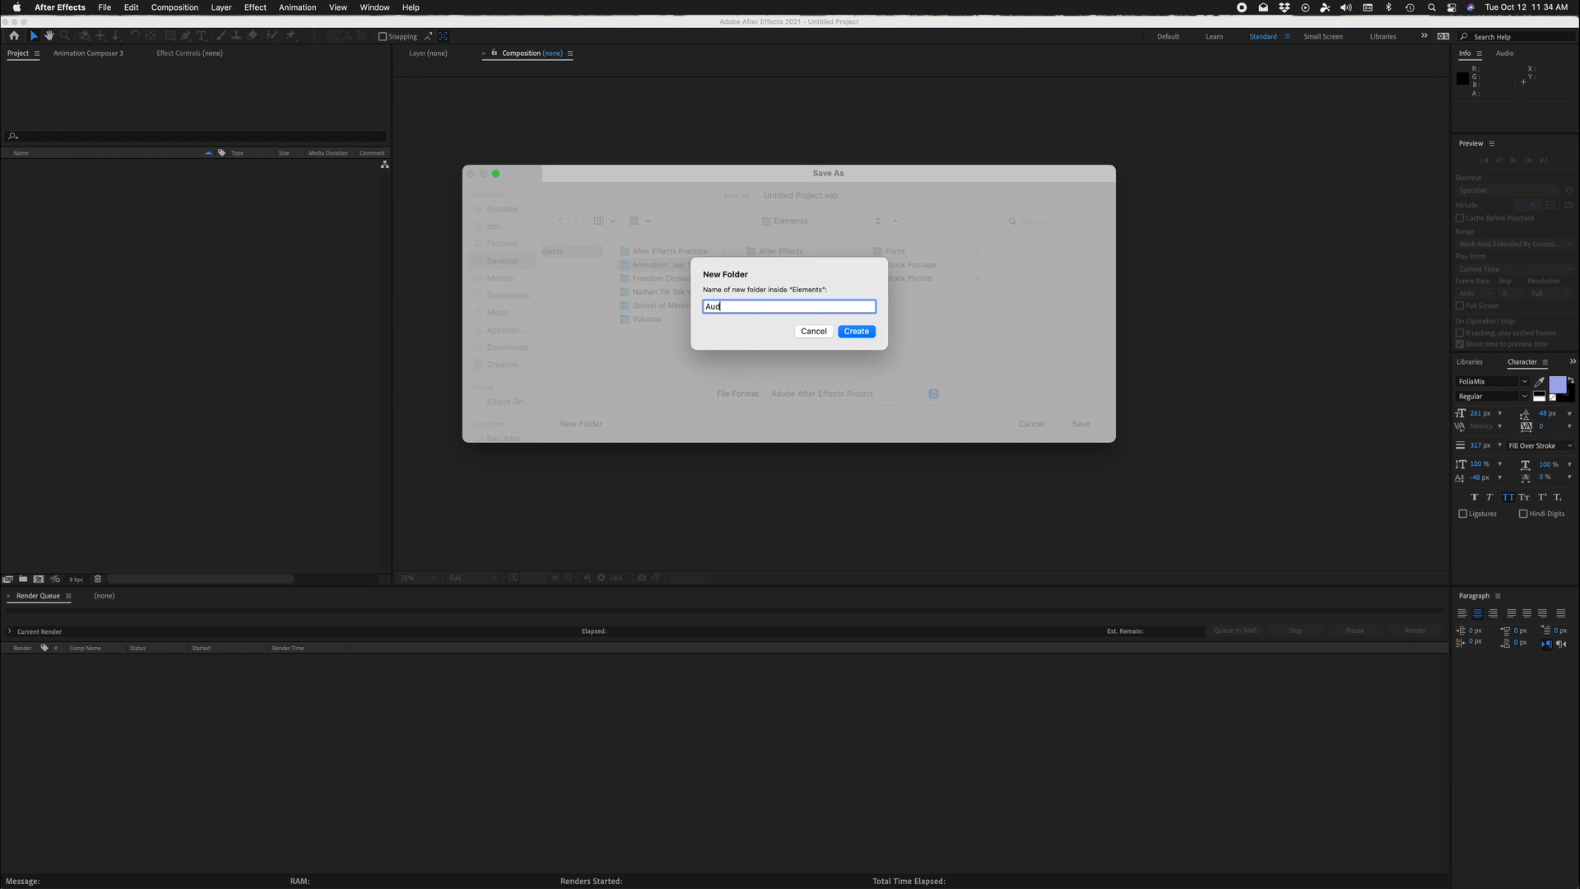
key(Return)
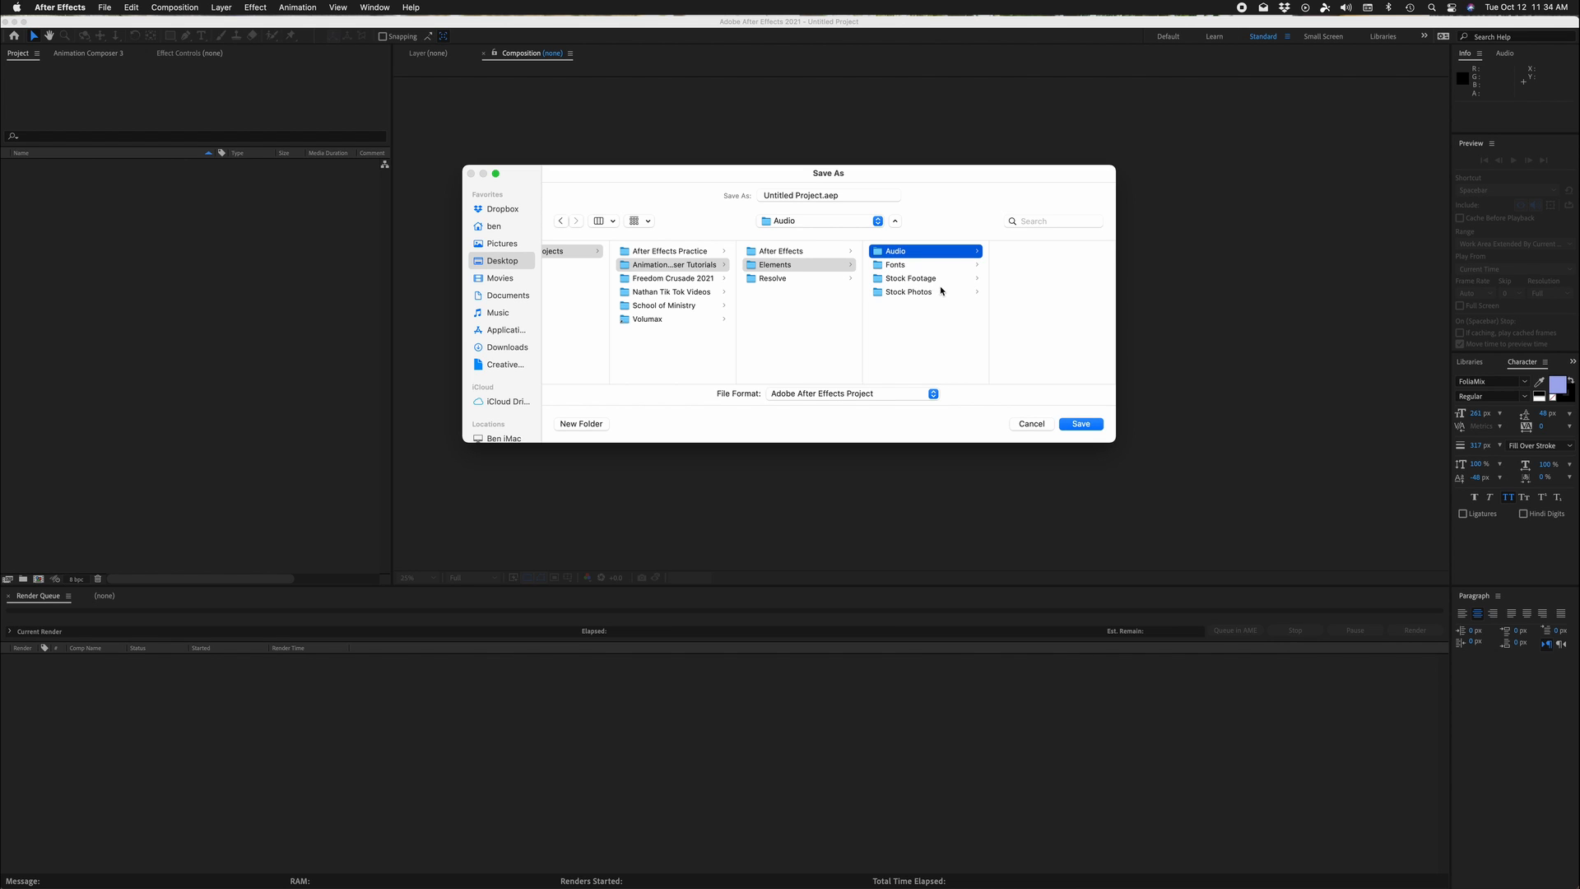
Step: Create a folder named "Exports" inside the After Effects folder and another "Exports" folder inside the Resolve folder
click(800, 253)
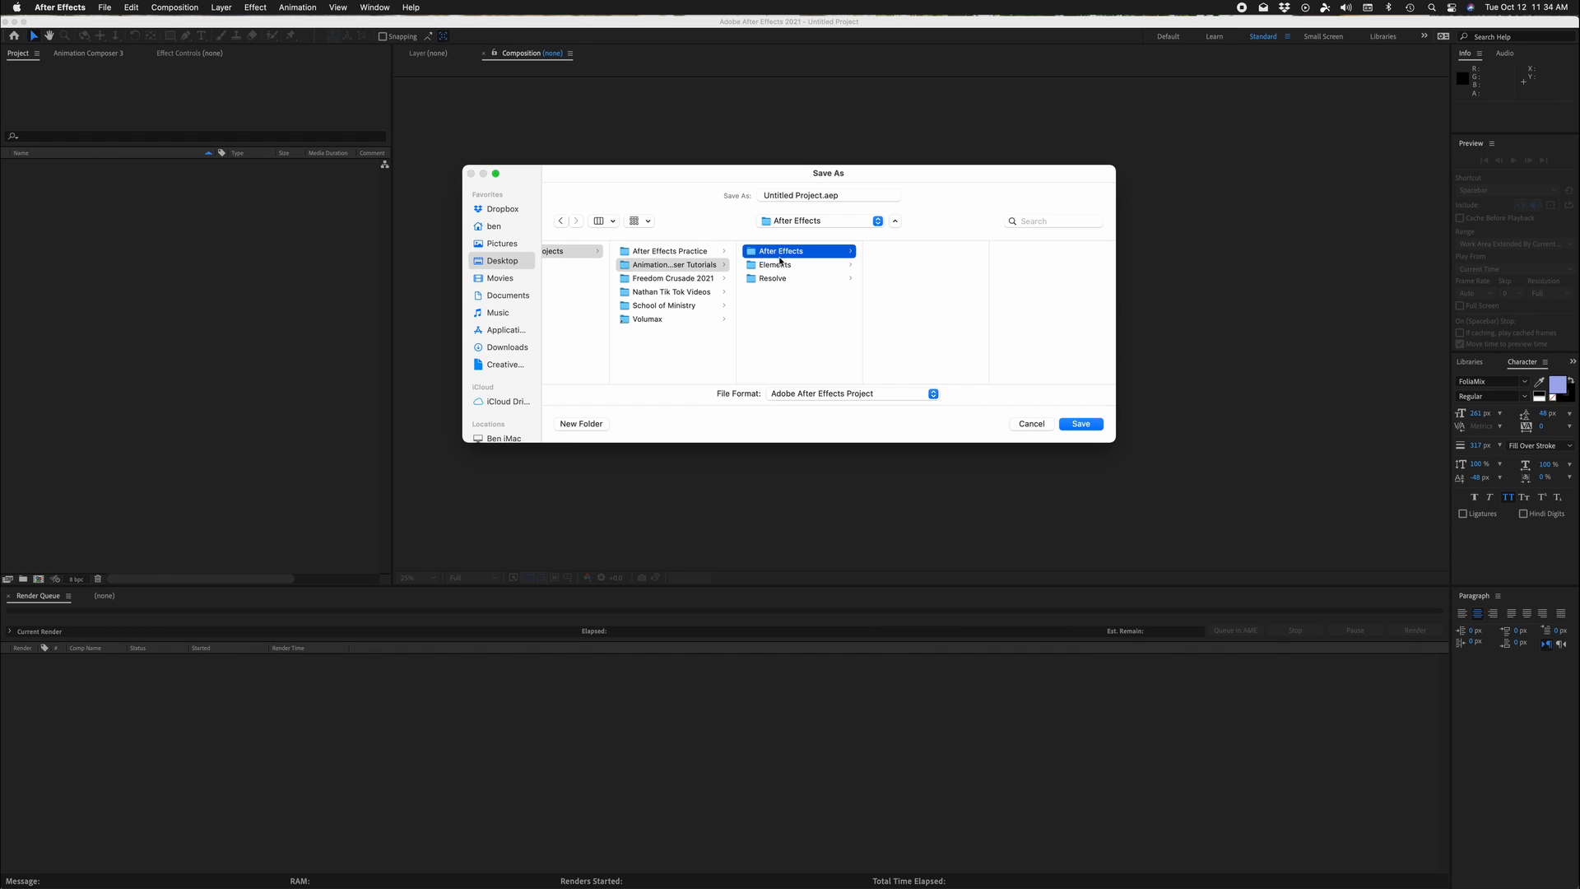
click(581, 423)
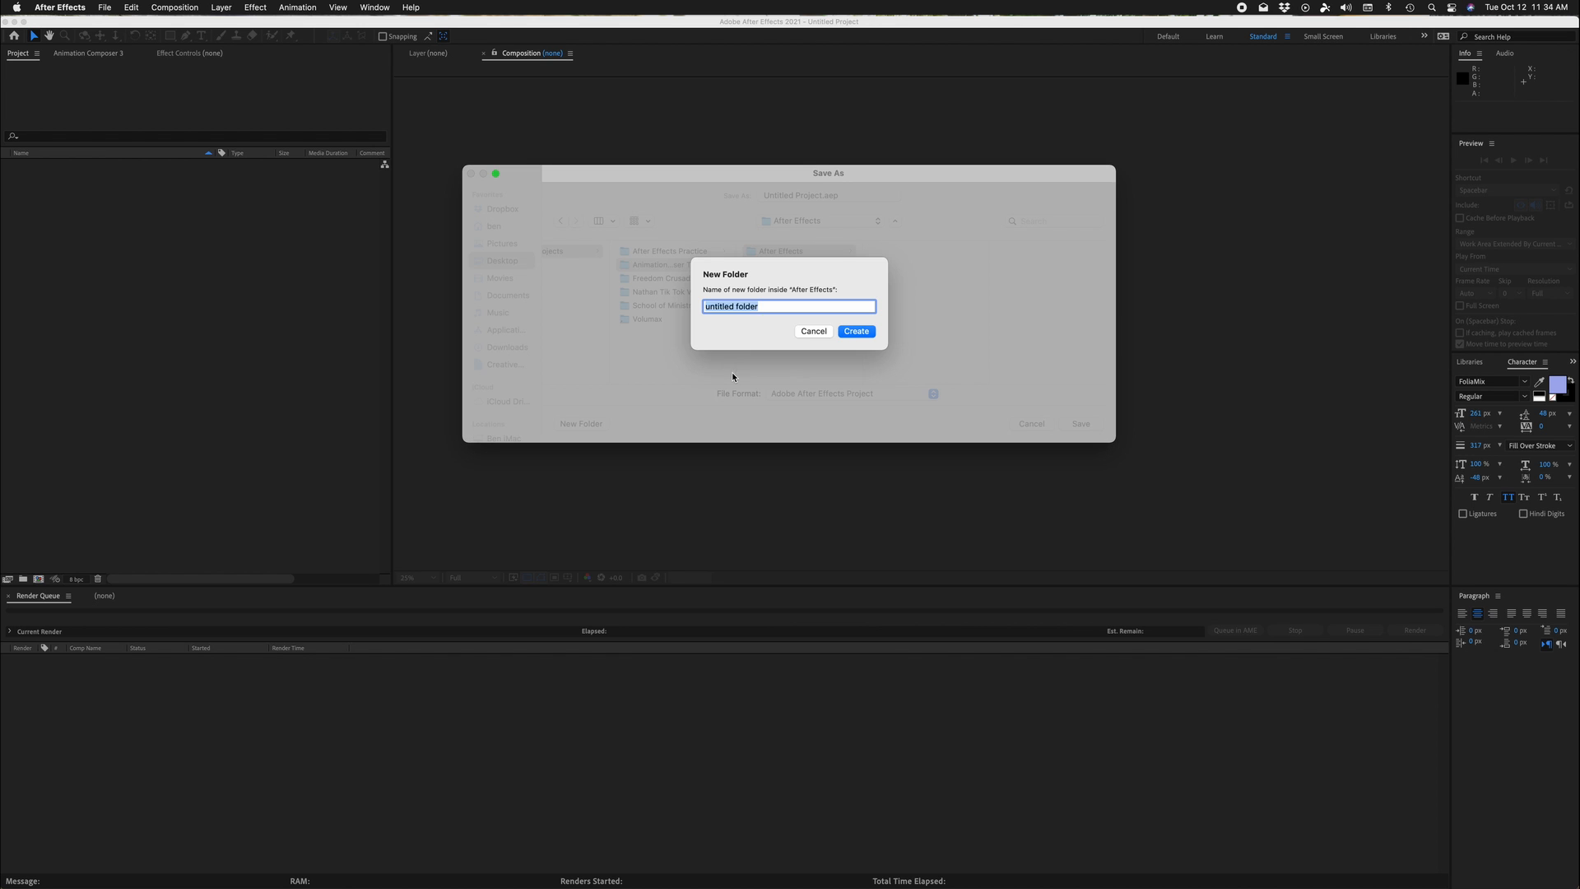
text(Exports)
key(Return)
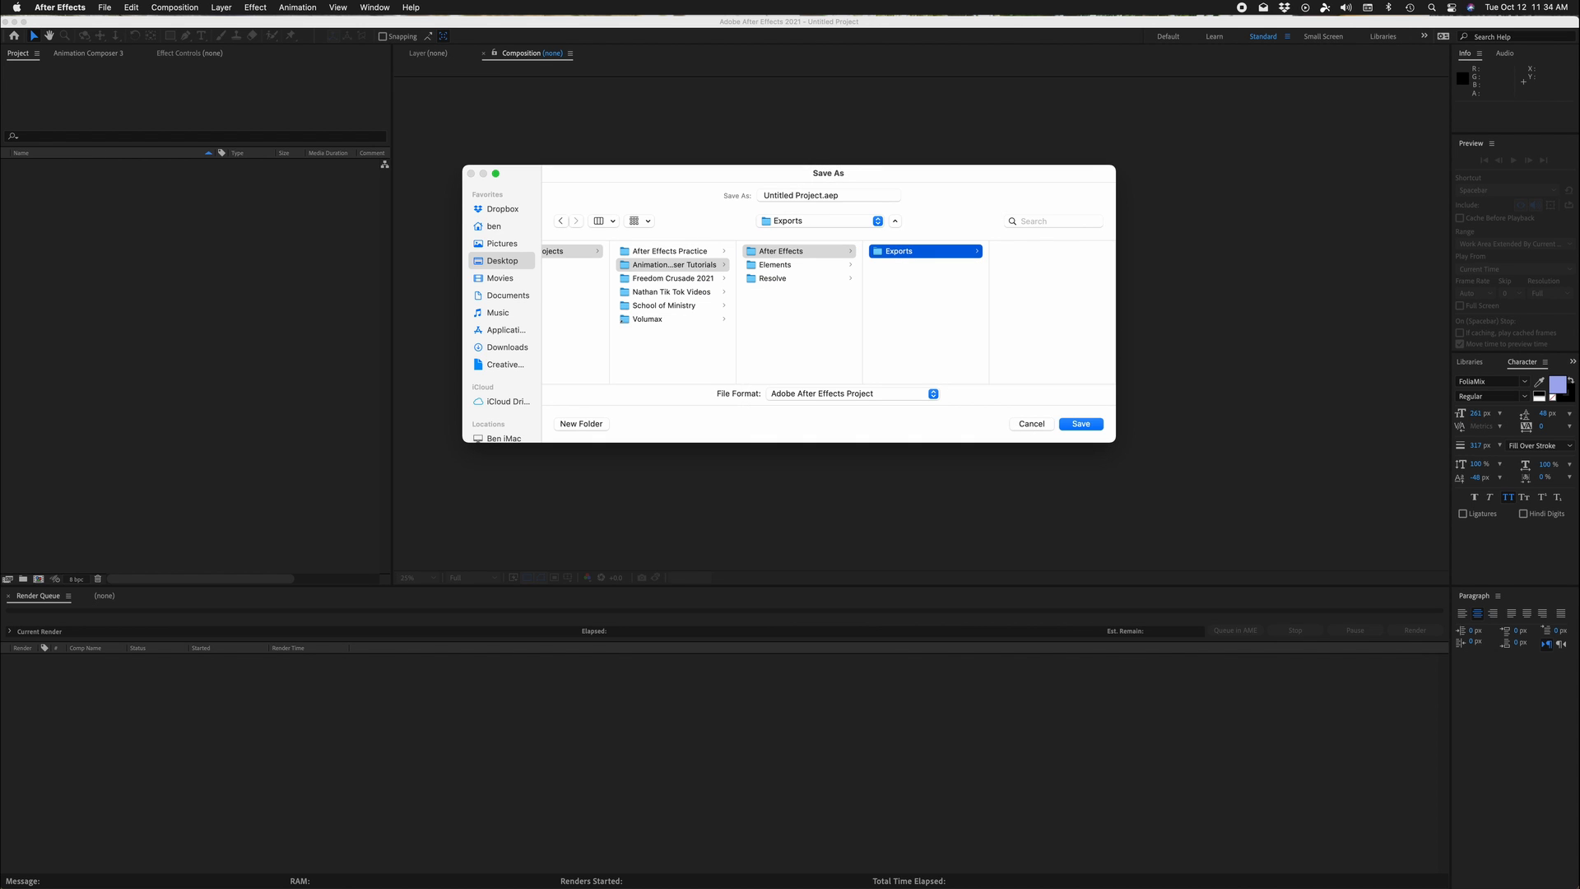
click(778, 279)
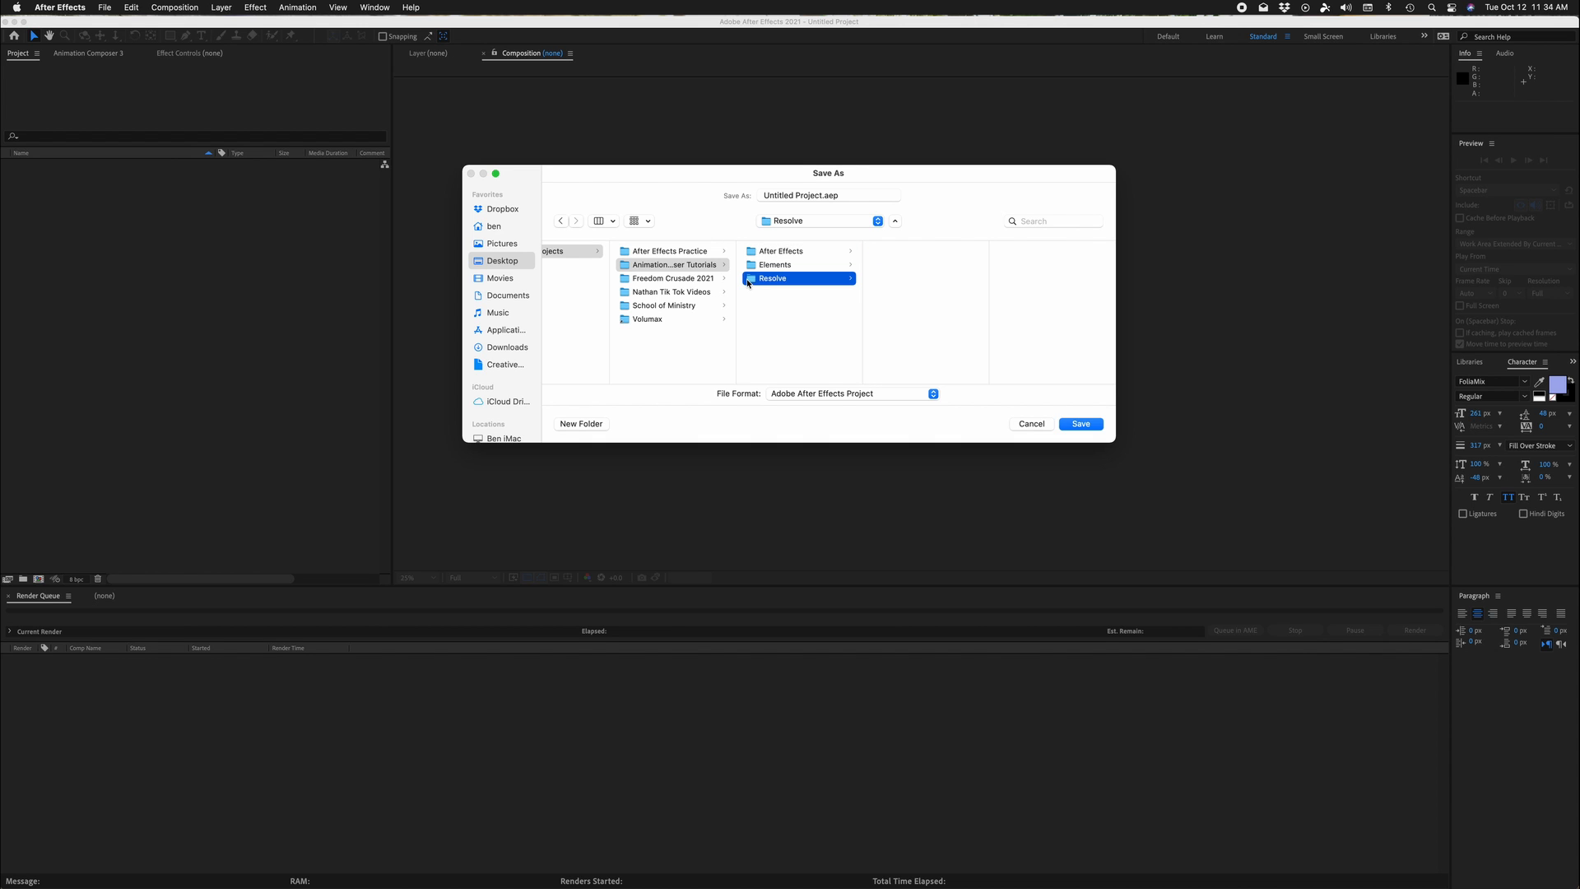
click(581, 423)
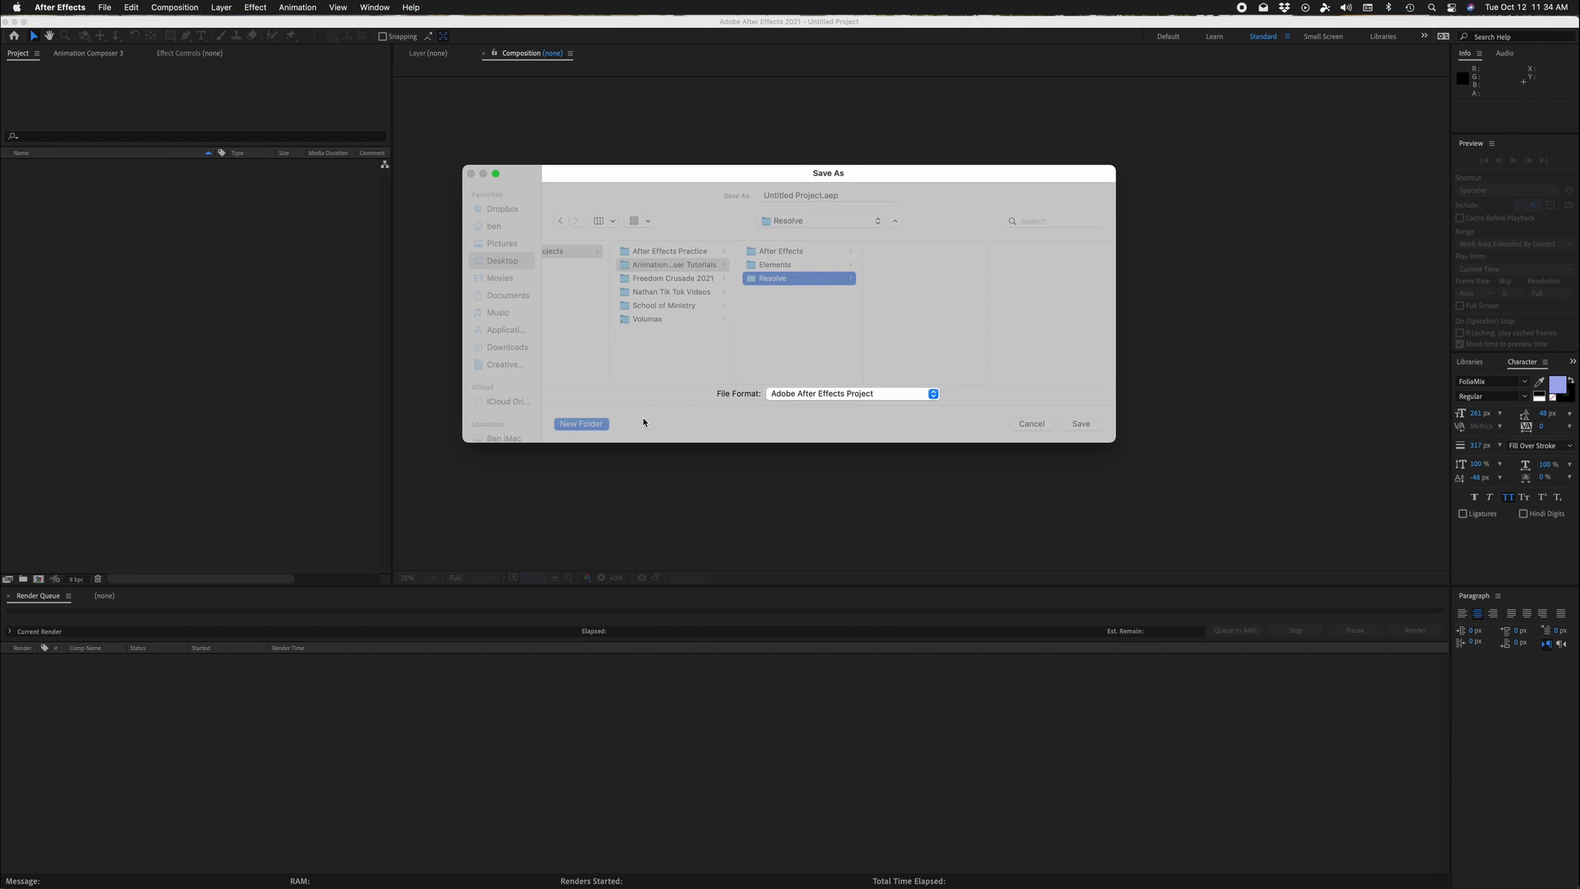
text(Exports)
key(Return)
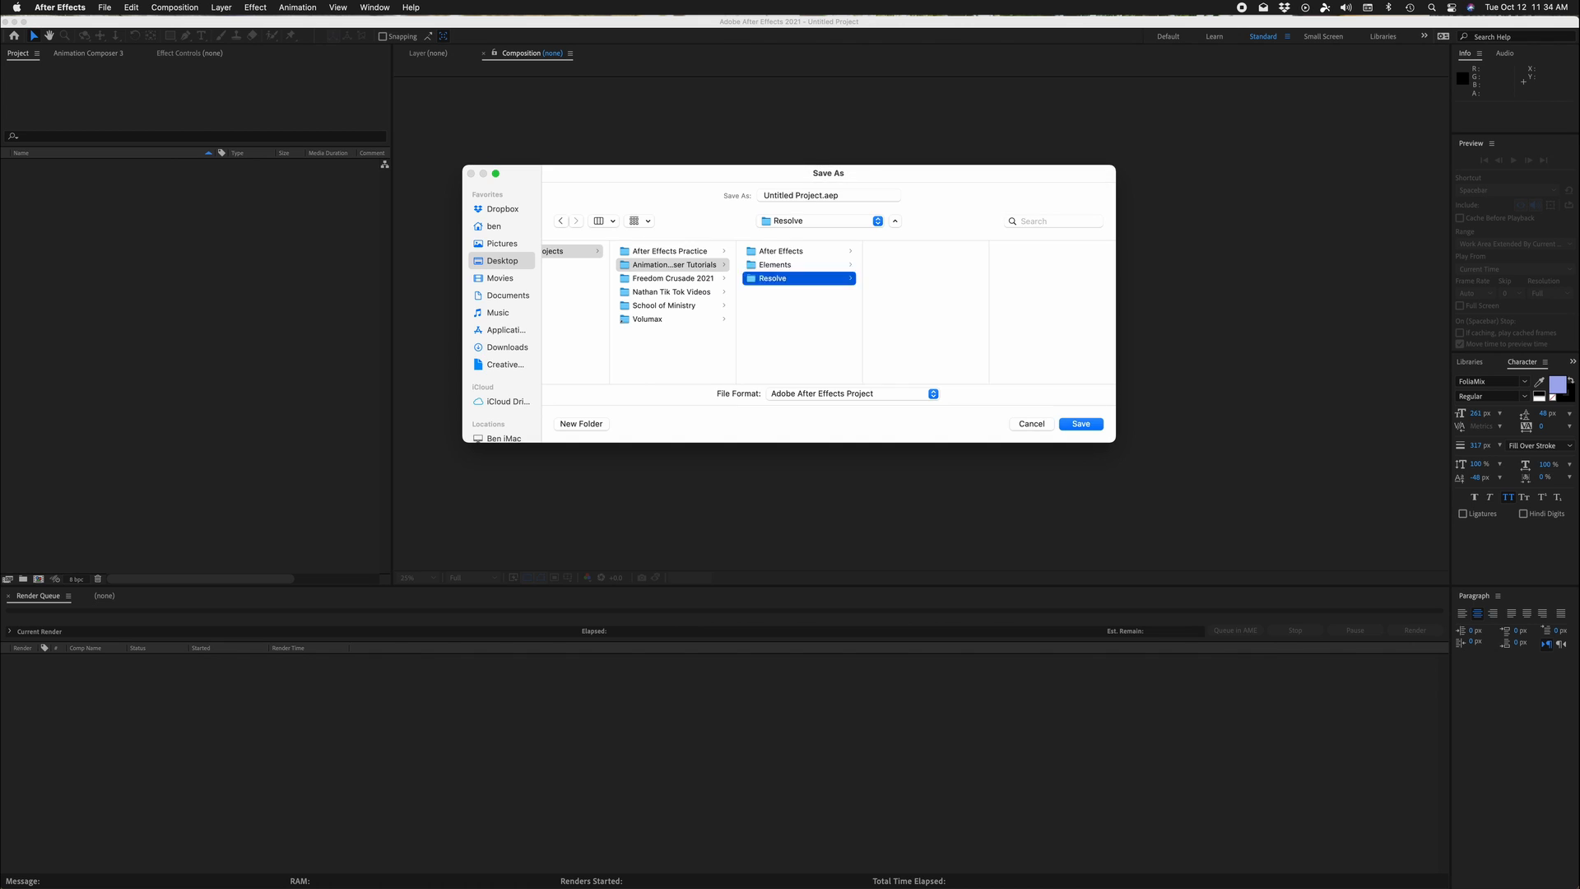
Step: Save the project as "Animation Composer Tutorial" in the After Effects folder of Animation Composer Tutorials
click(814, 251)
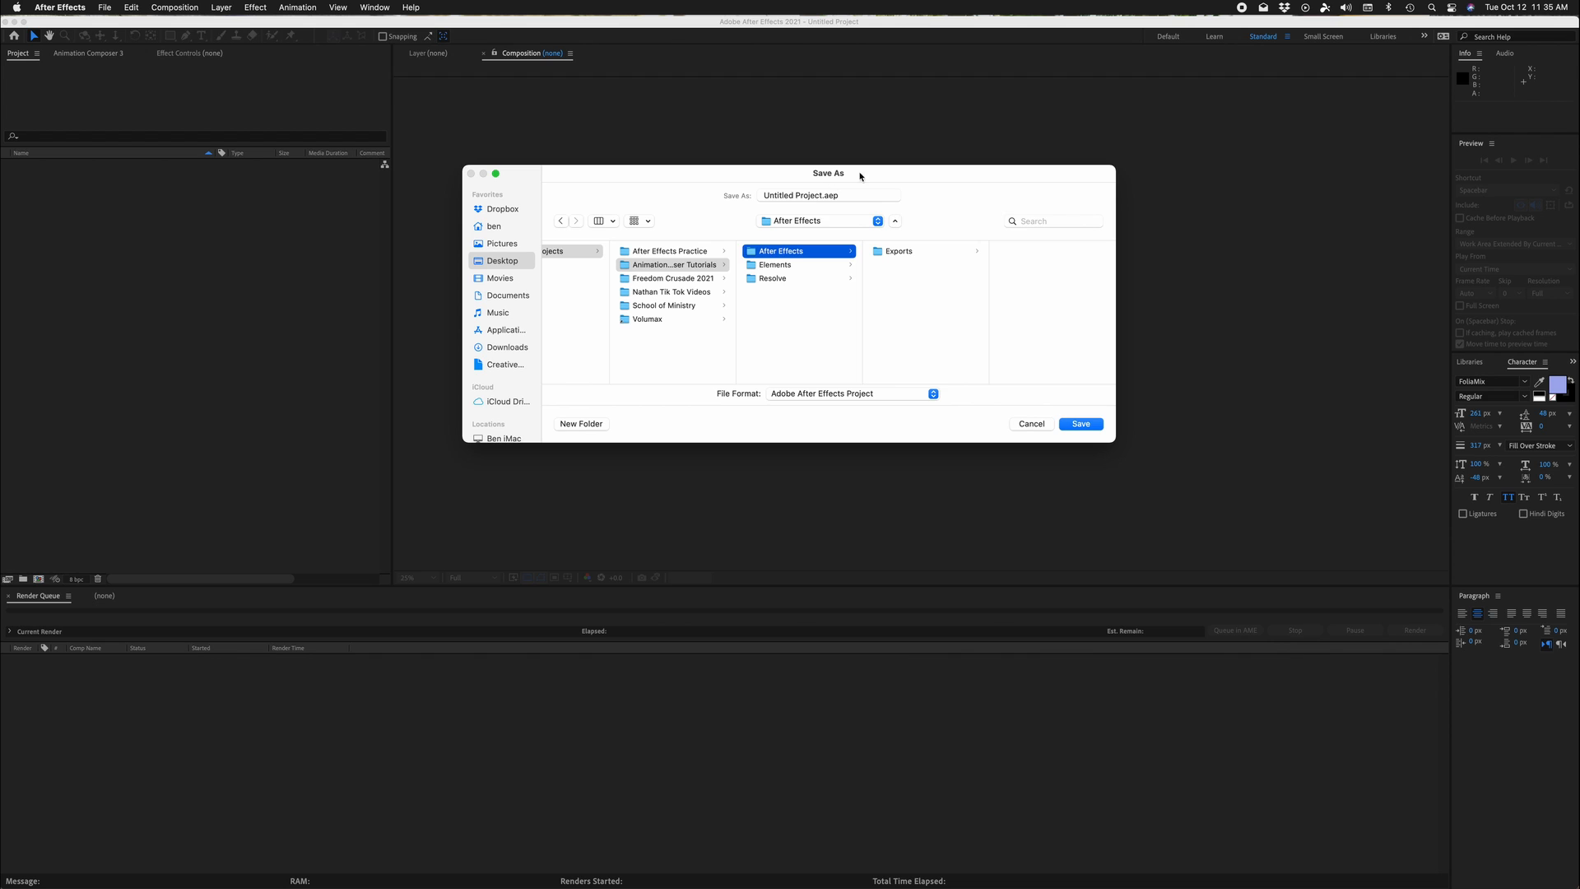
click(818, 196)
key(super+a)
key(BackSpace)
text(An)
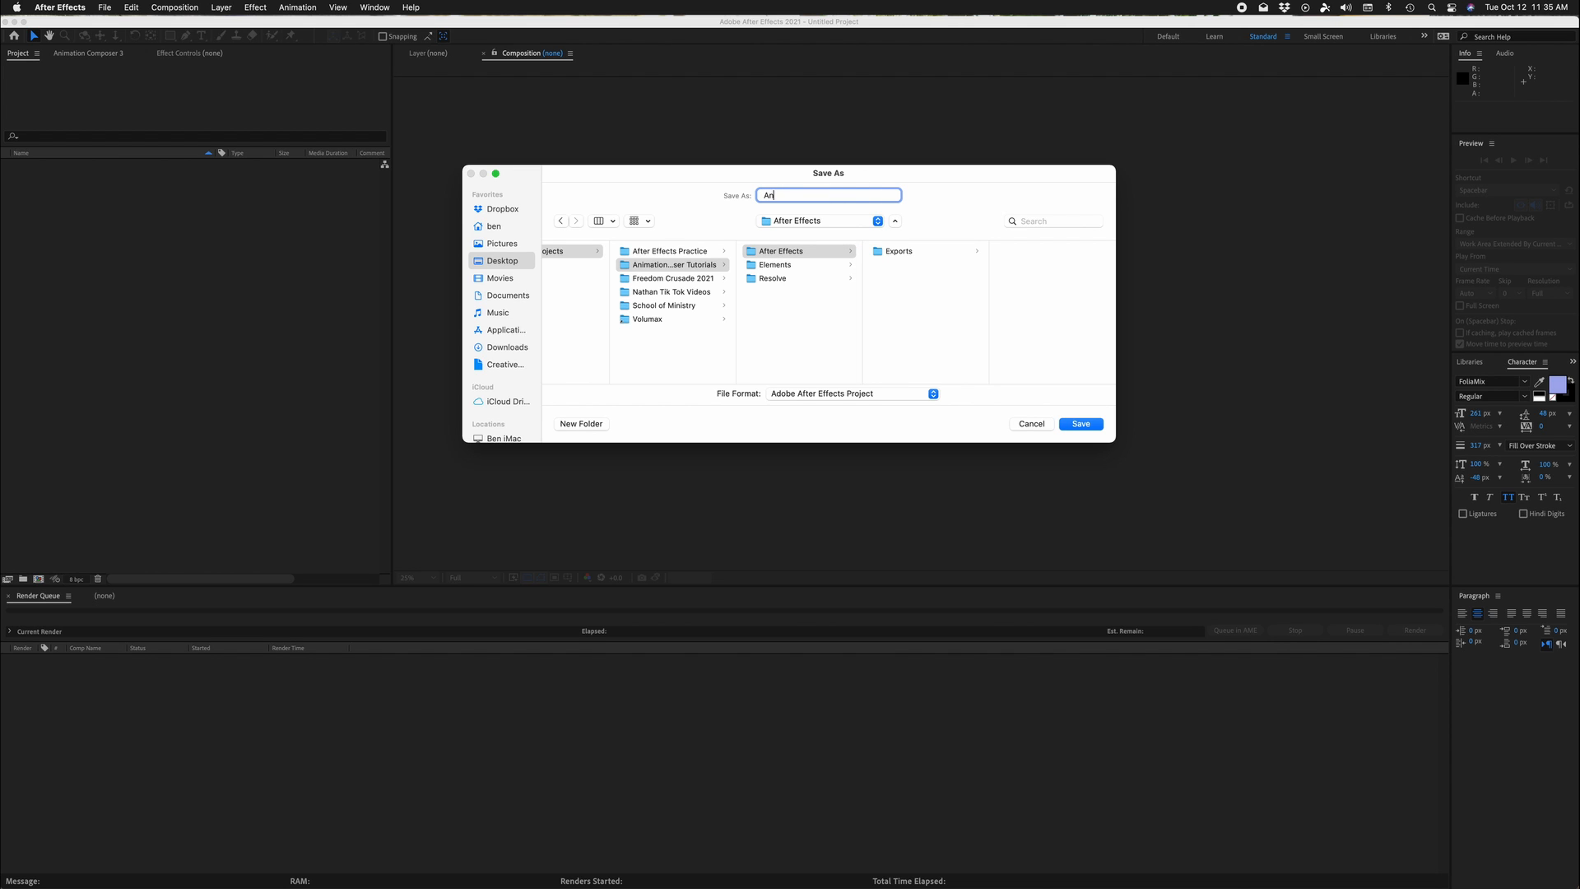
text(imation Composer Tutorial)
click(1088, 426)
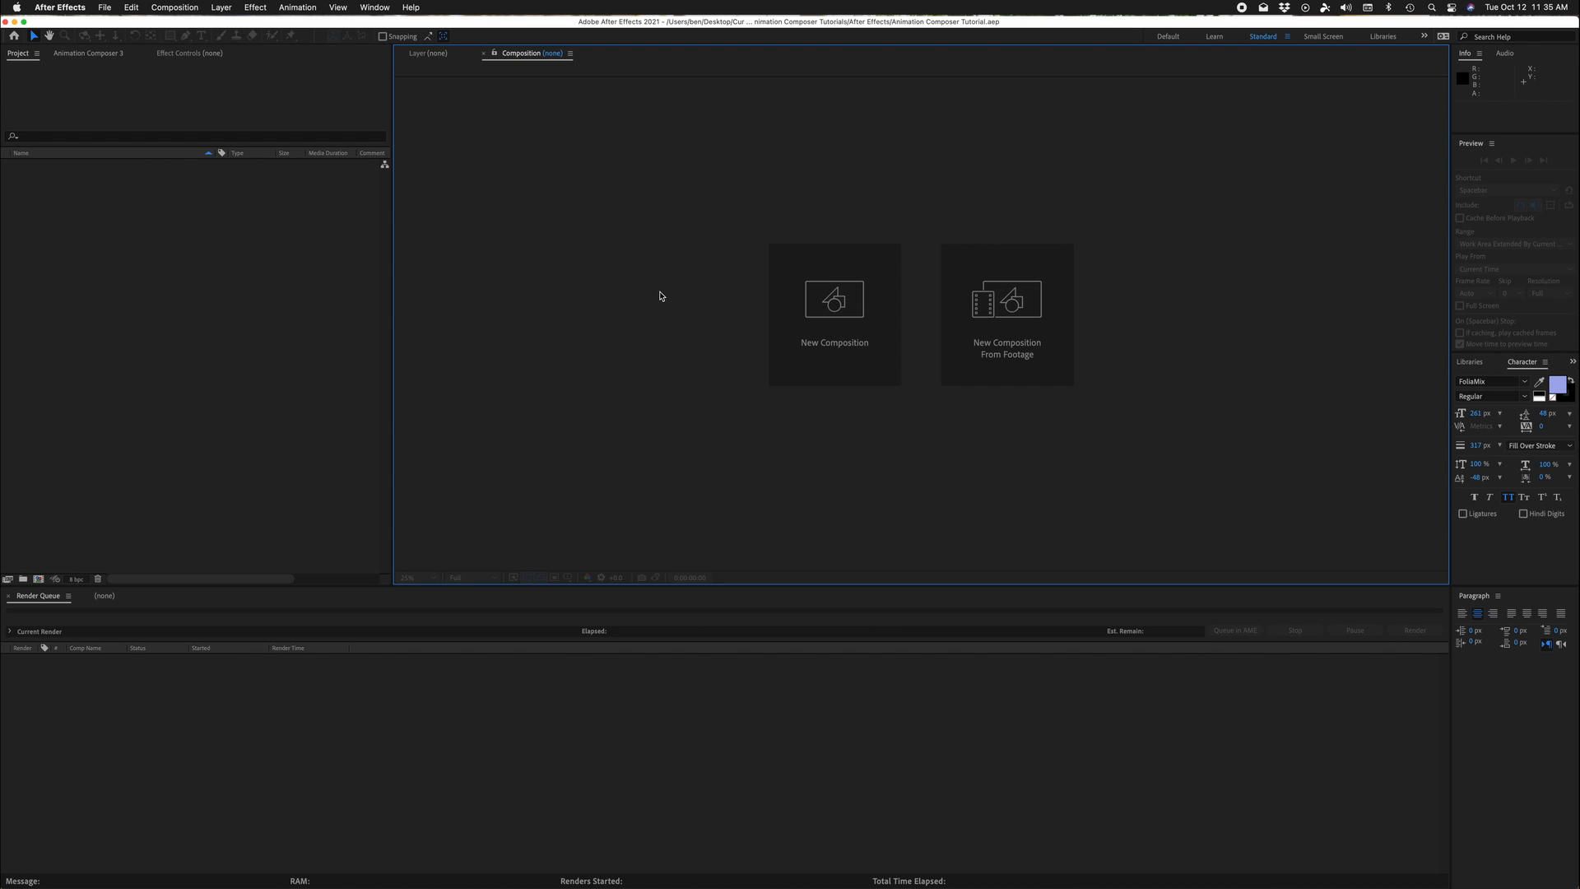
Step: Create a new composition named "First Slide" with a width of 1920 px and a height of 1080 px
click(829, 301)
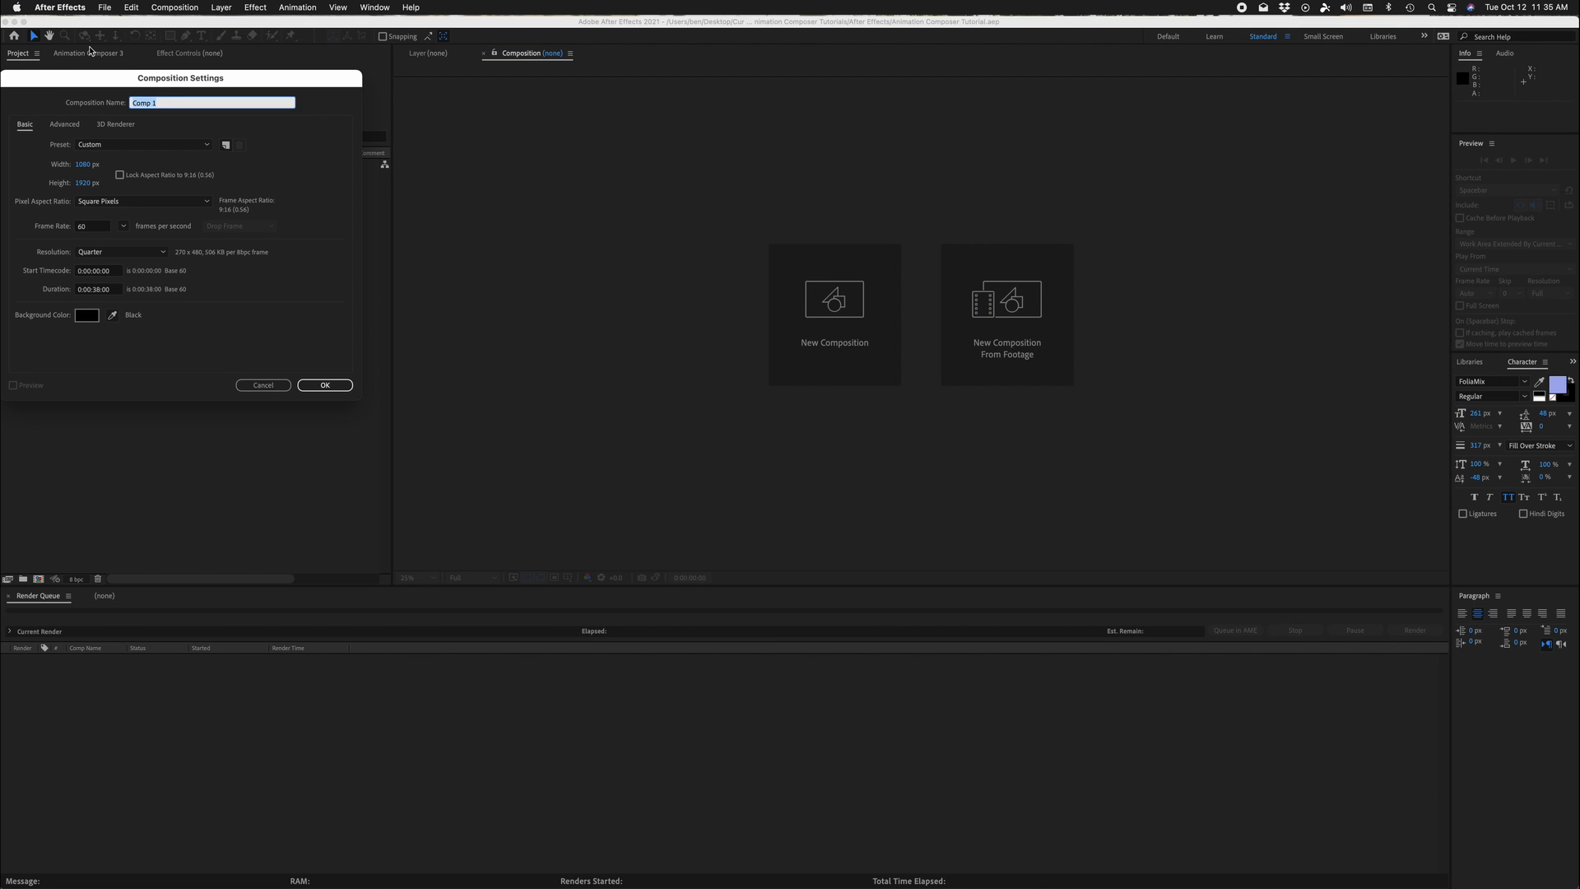
key(BackSpace)
click(83, 164)
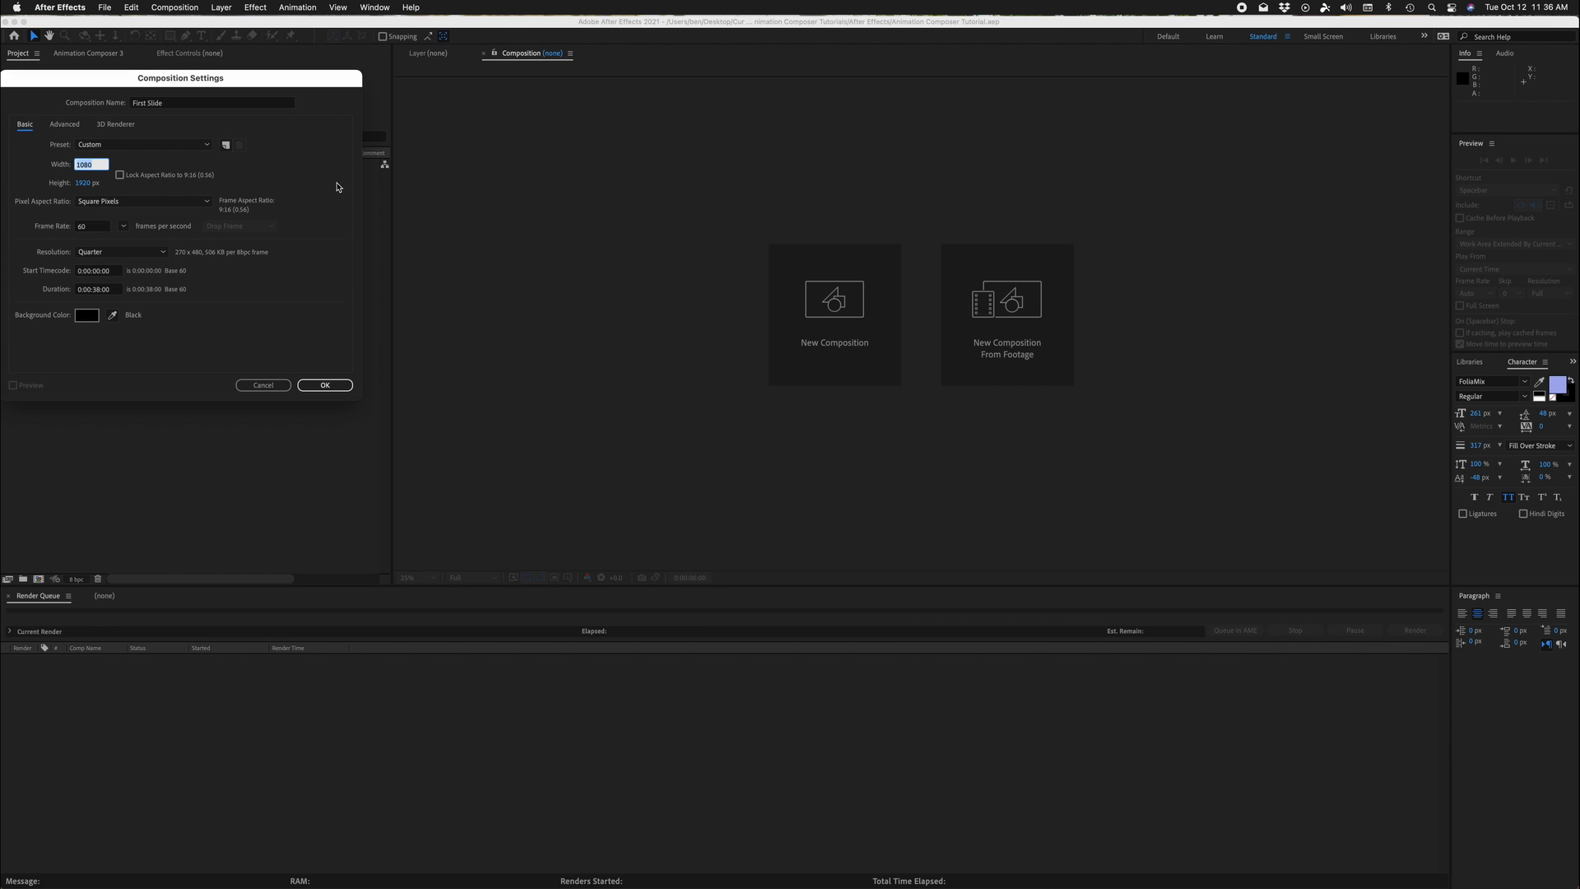
text(1920)
key(Tab)
click(325, 385)
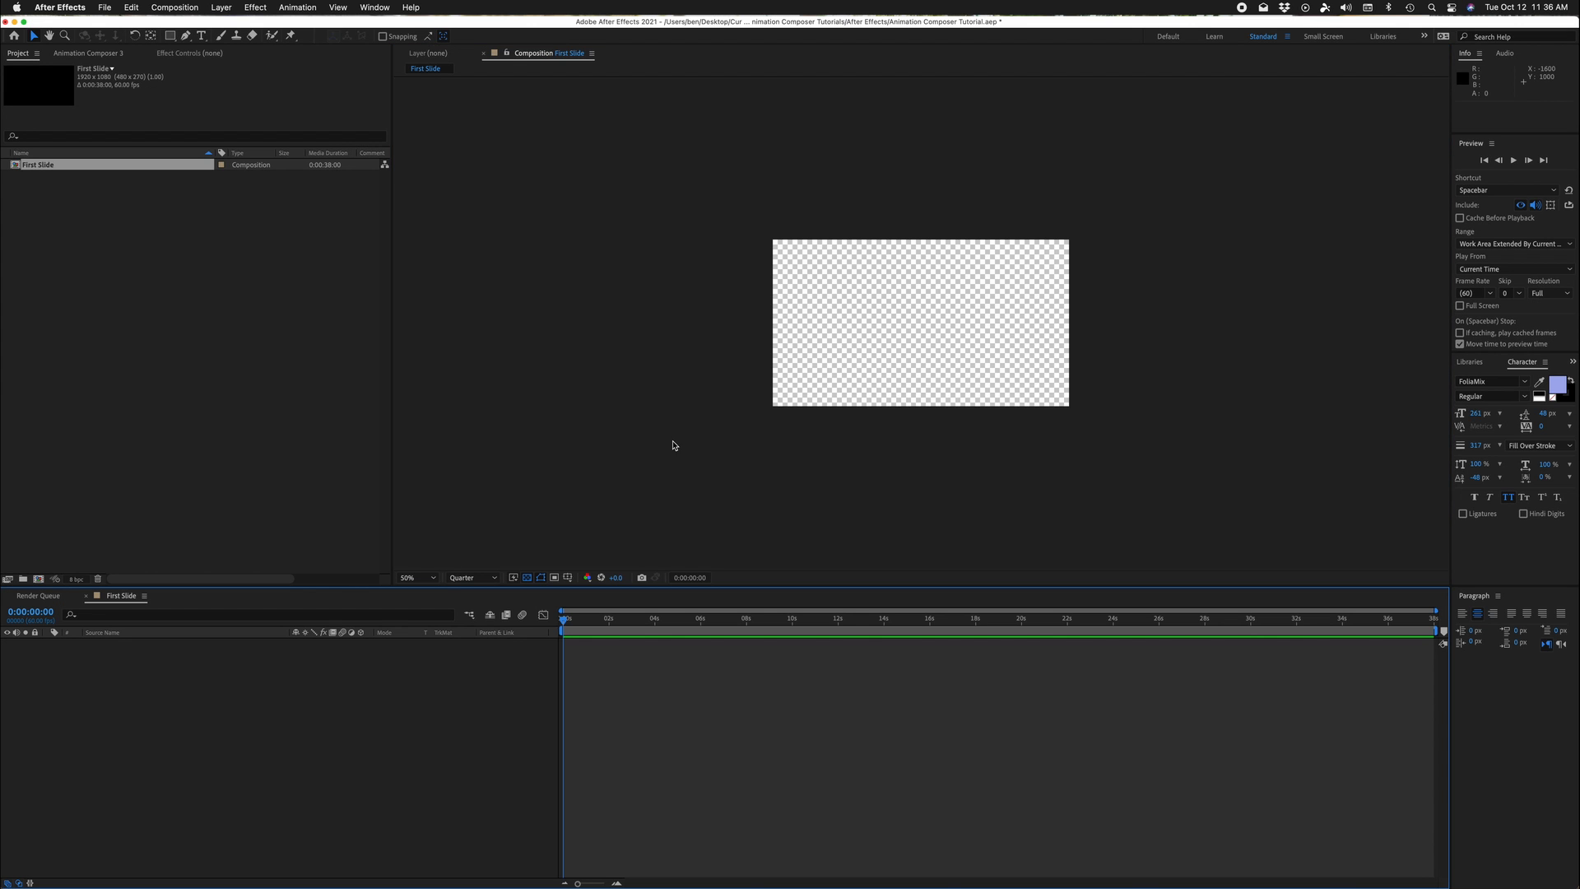
scroll(924, 387, up, 1)
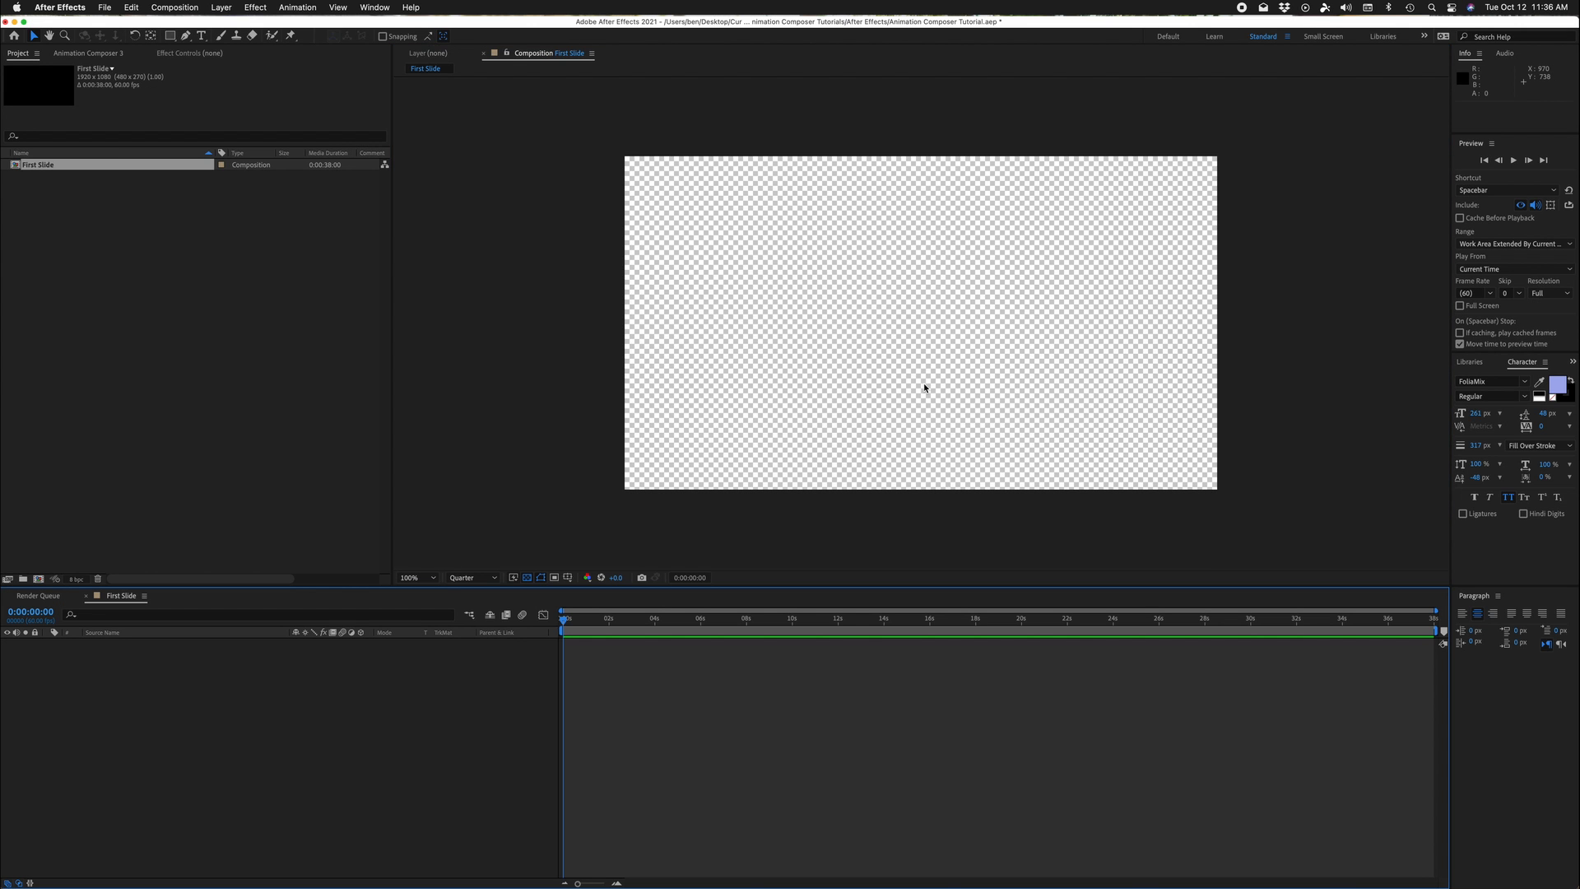
click(282, 469)
click(670, 818)
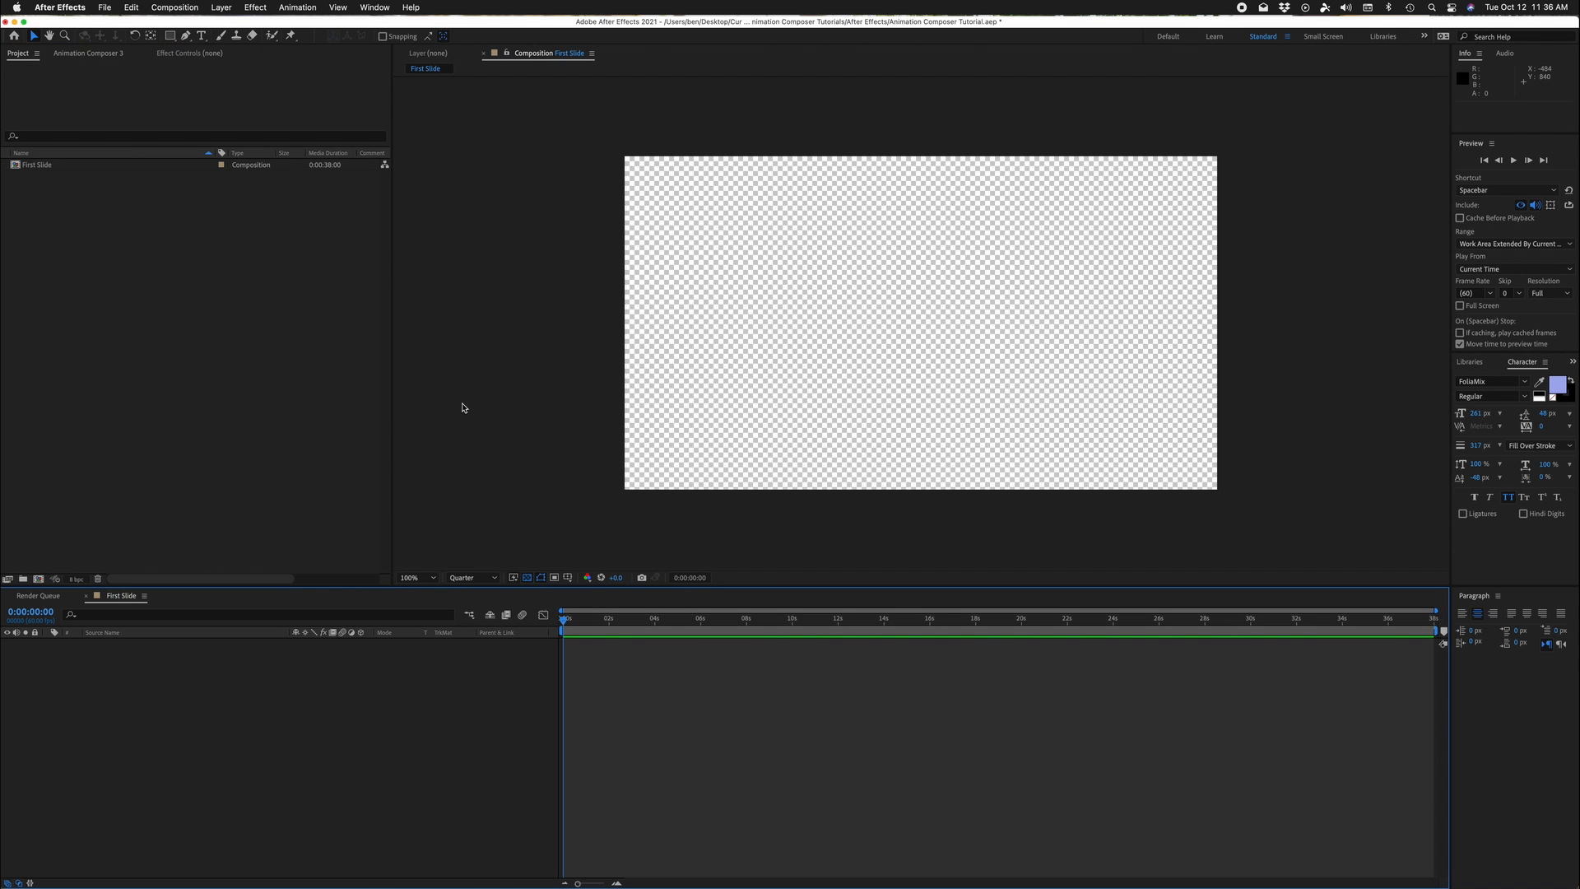
Step: Switch to the Brave browser and open elements.envato.com in a new tab
click(946, 855)
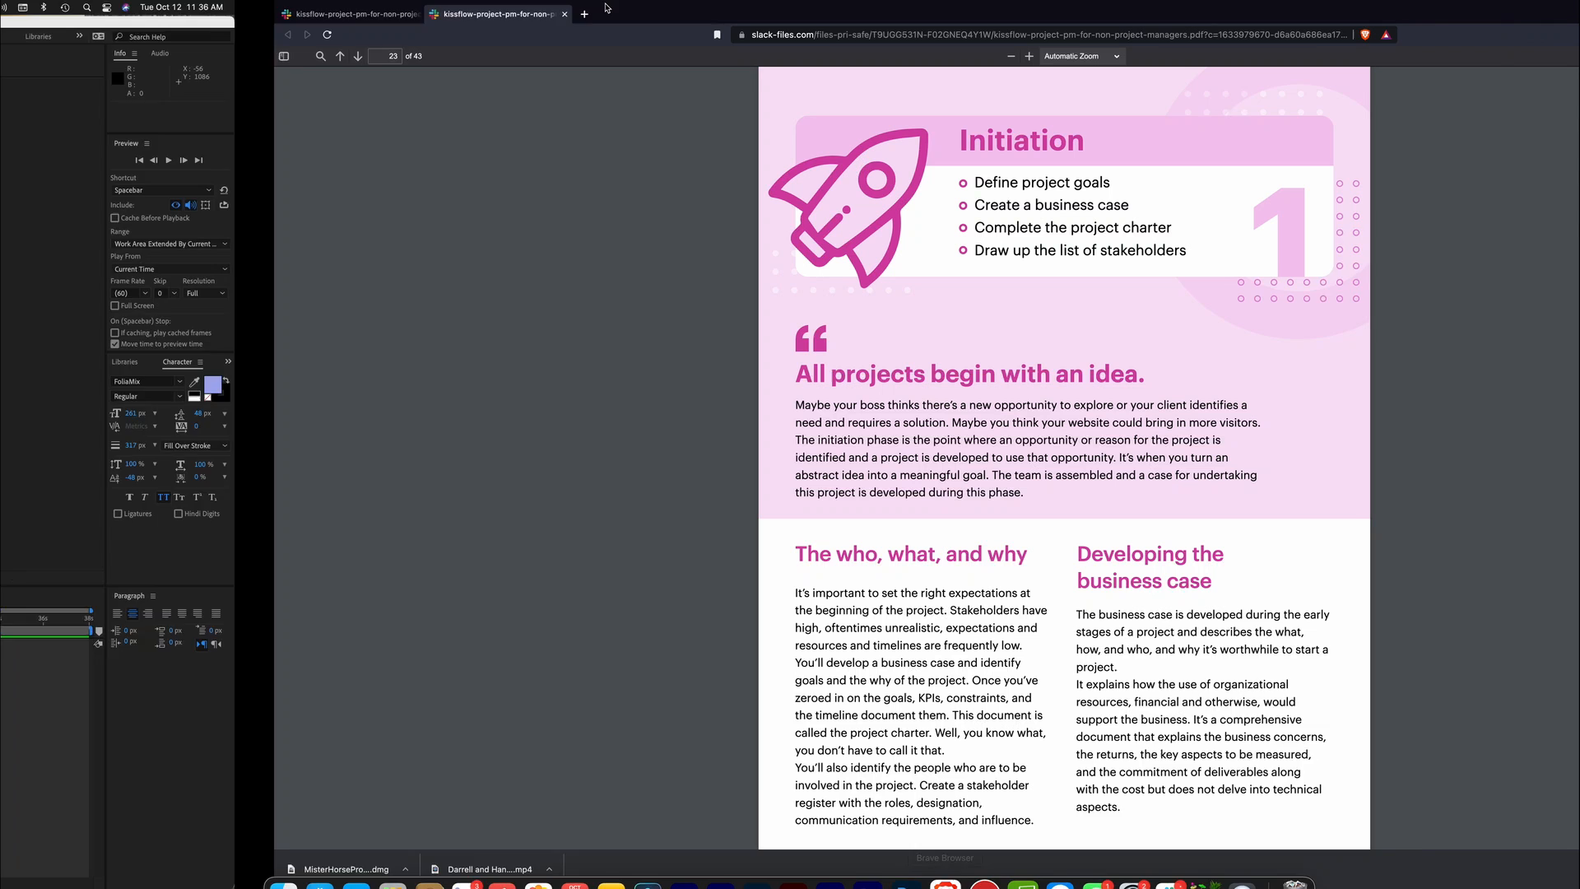
click(309, 14)
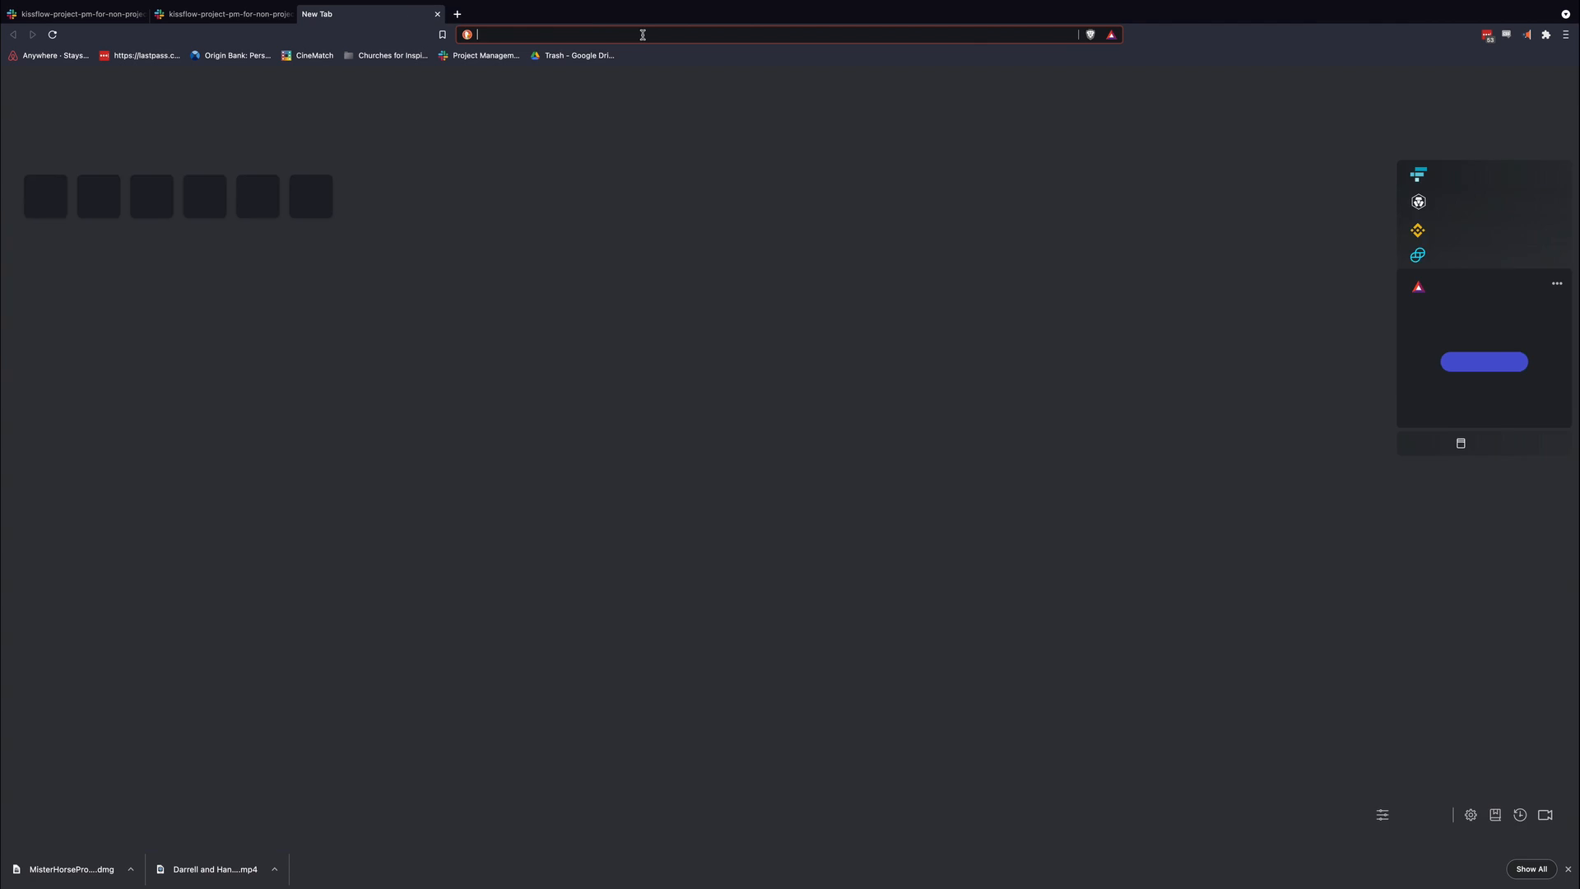
text(elements.envato.com)
key(Return)
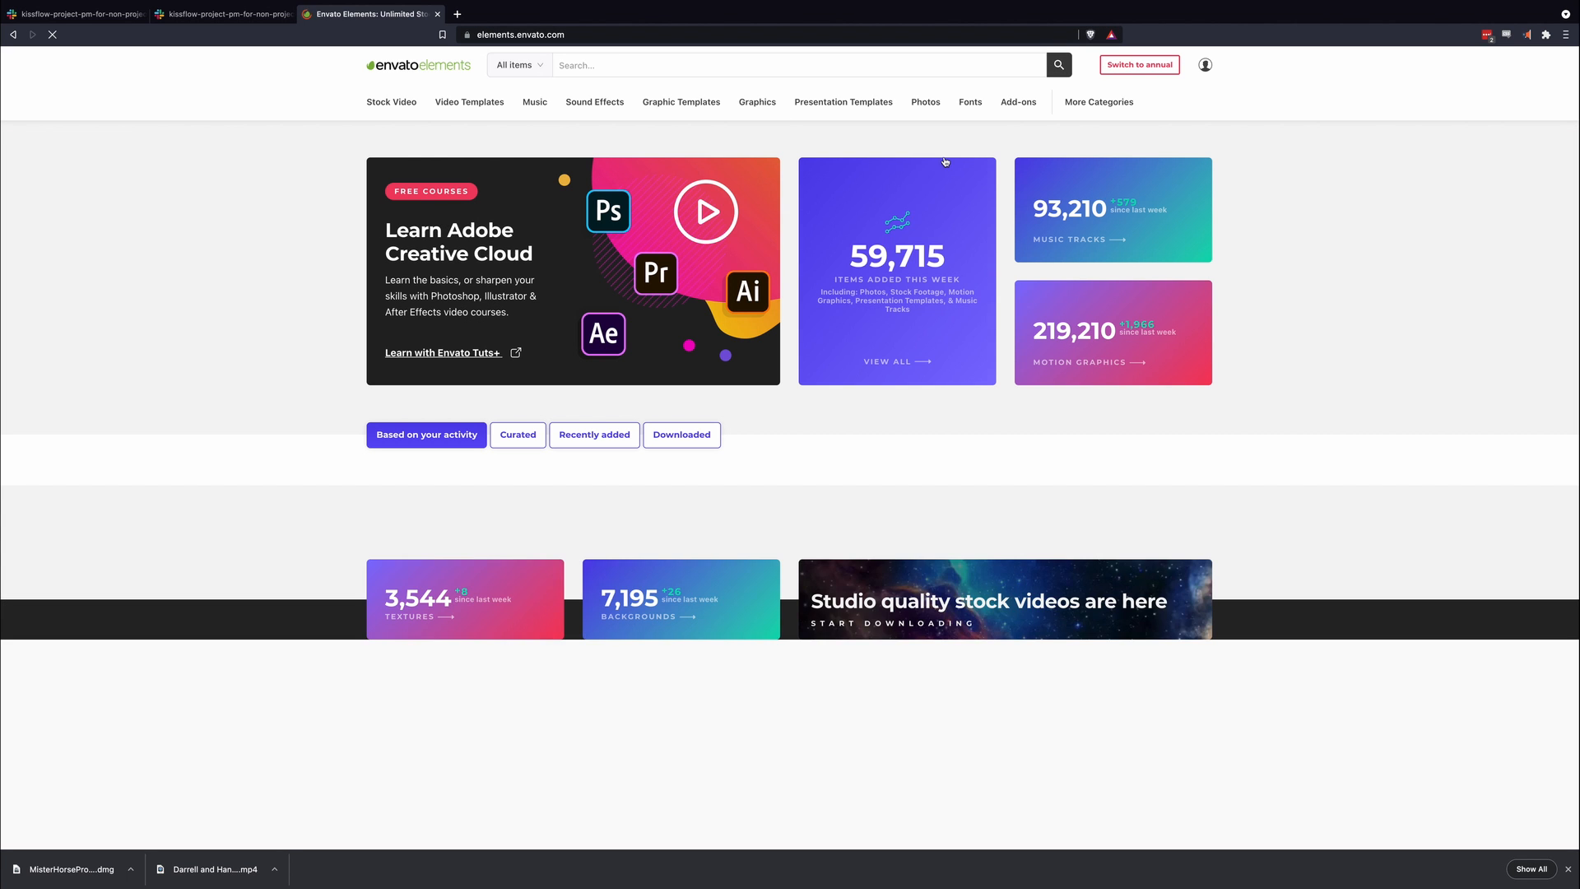
Step: Browse the Envato Elements home page recommendations and open the "90's Doodles" stock video
scroll(712, 662, down, 2)
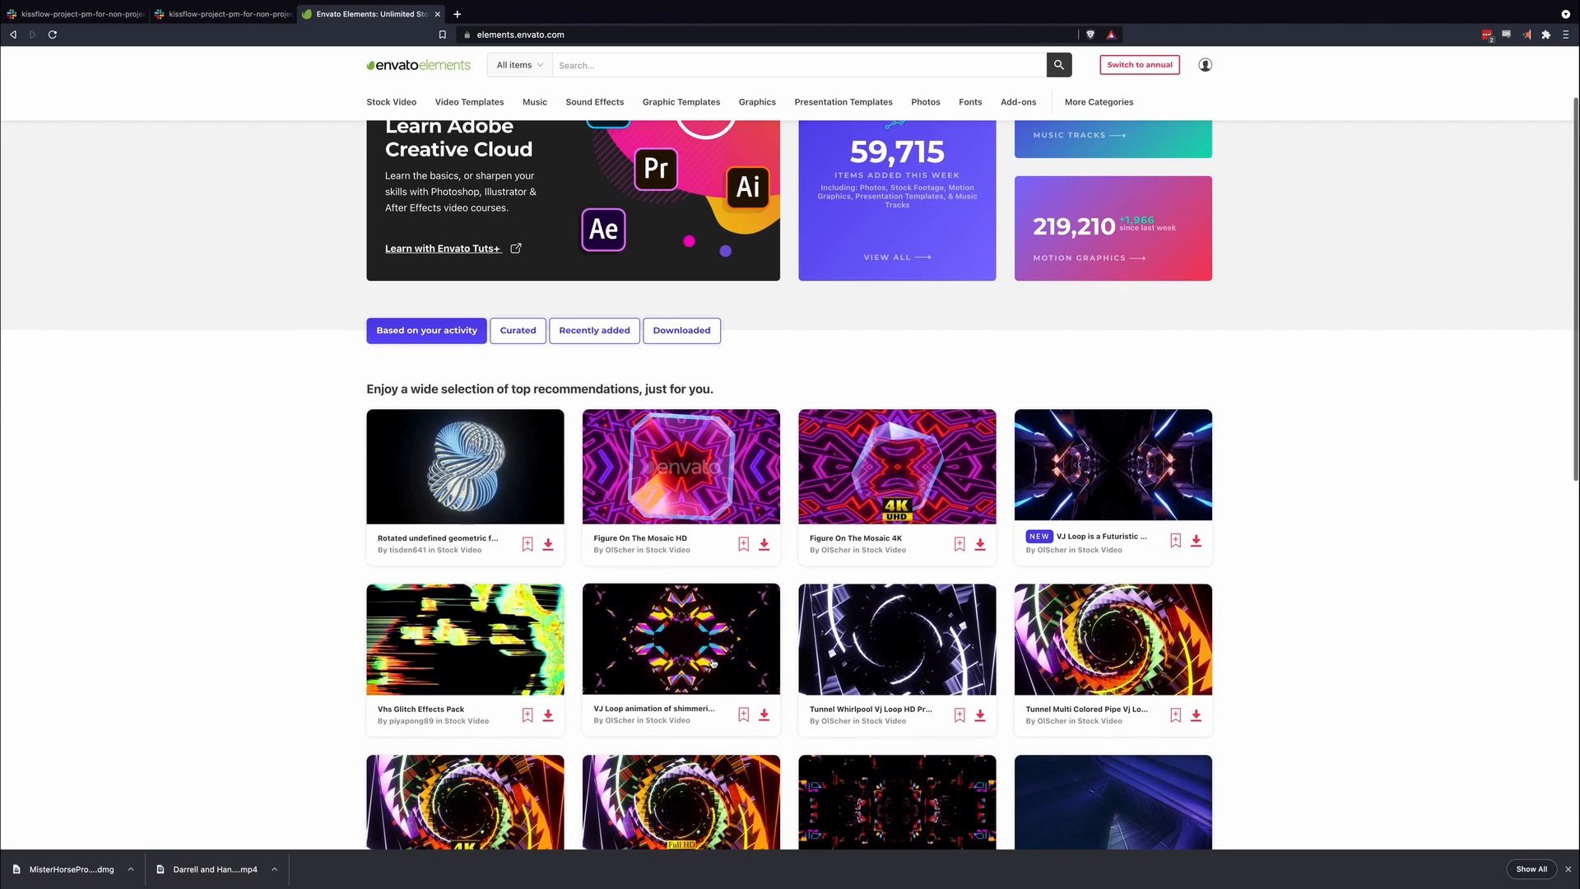
scroll(1227, 741, up, 1)
scroll(1234, 723, down, 6)
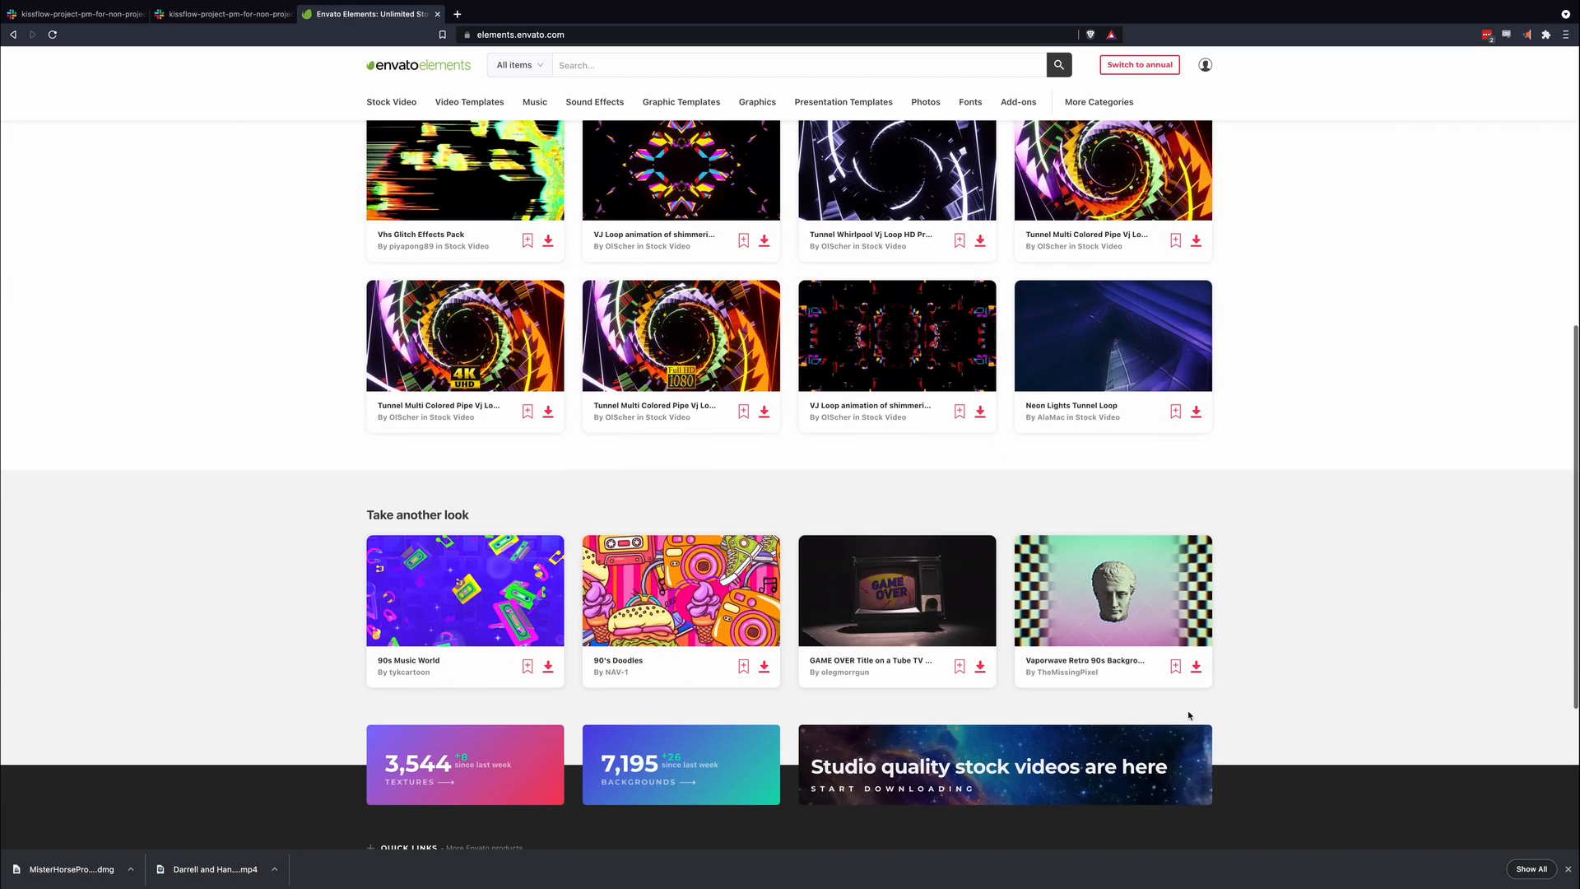
click(726, 579)
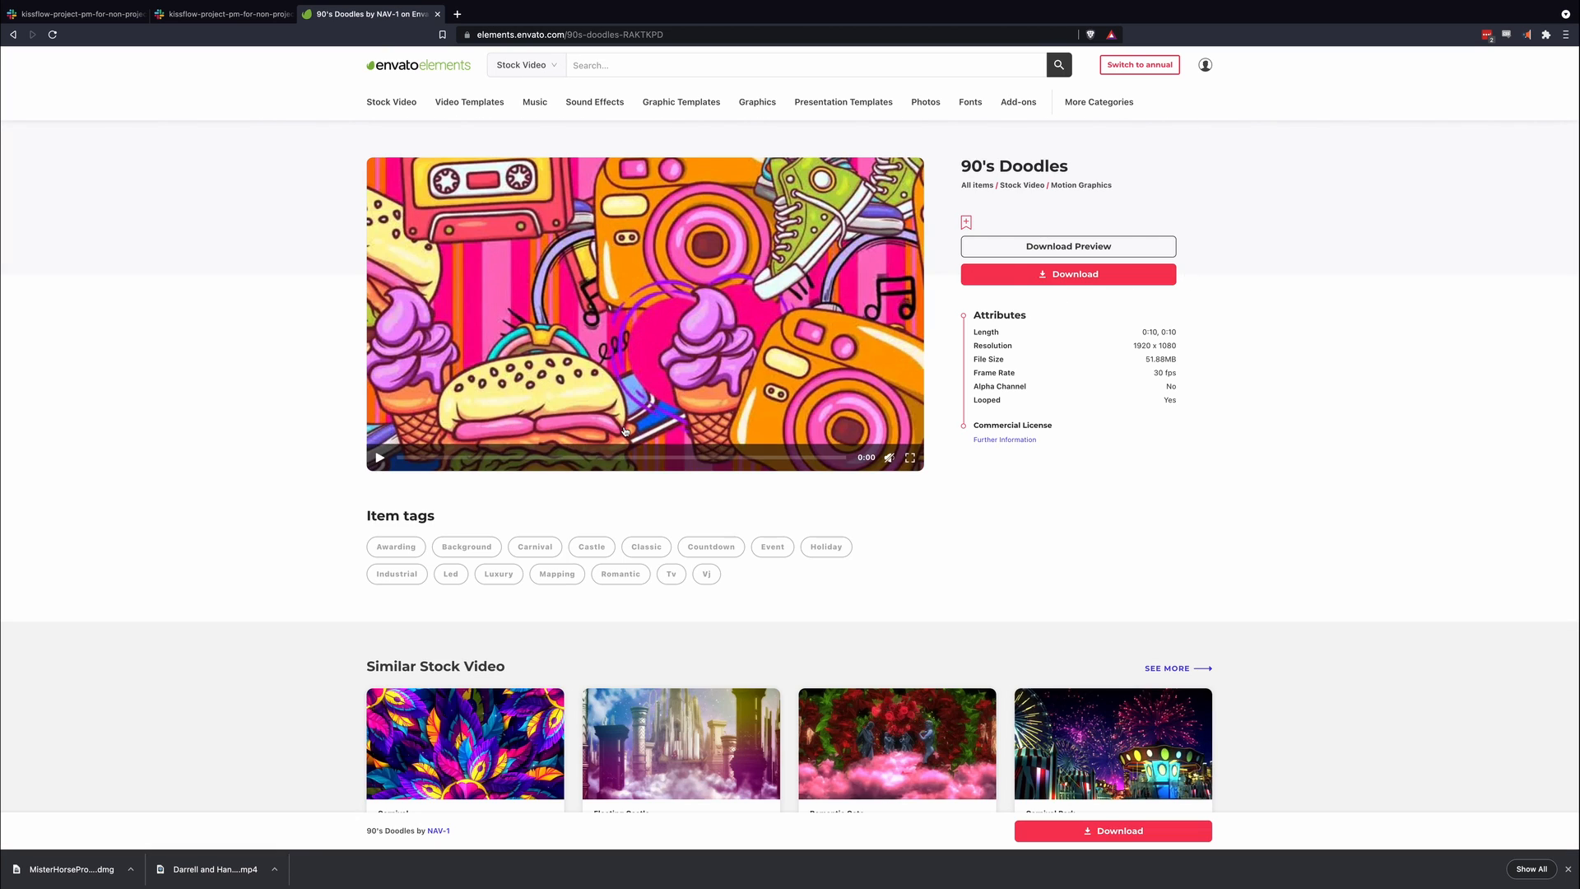
Step: Download the 90's Doodles video, adding it to a new Envato project named "Animation Composer Tutorials"
click(1068, 274)
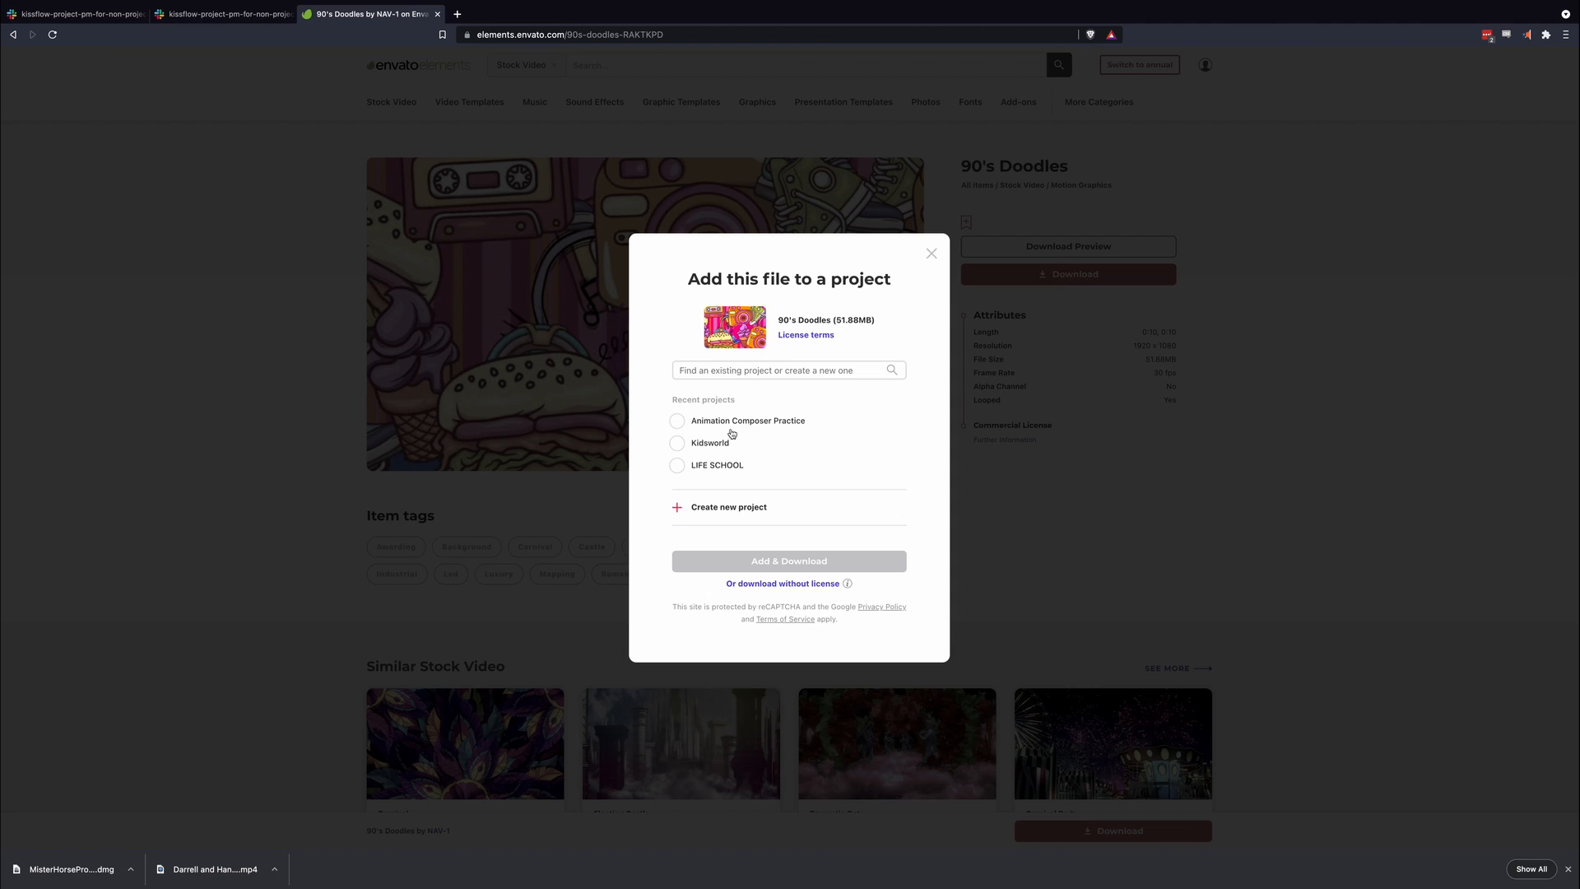
click(729, 423)
click(696, 422)
click(744, 517)
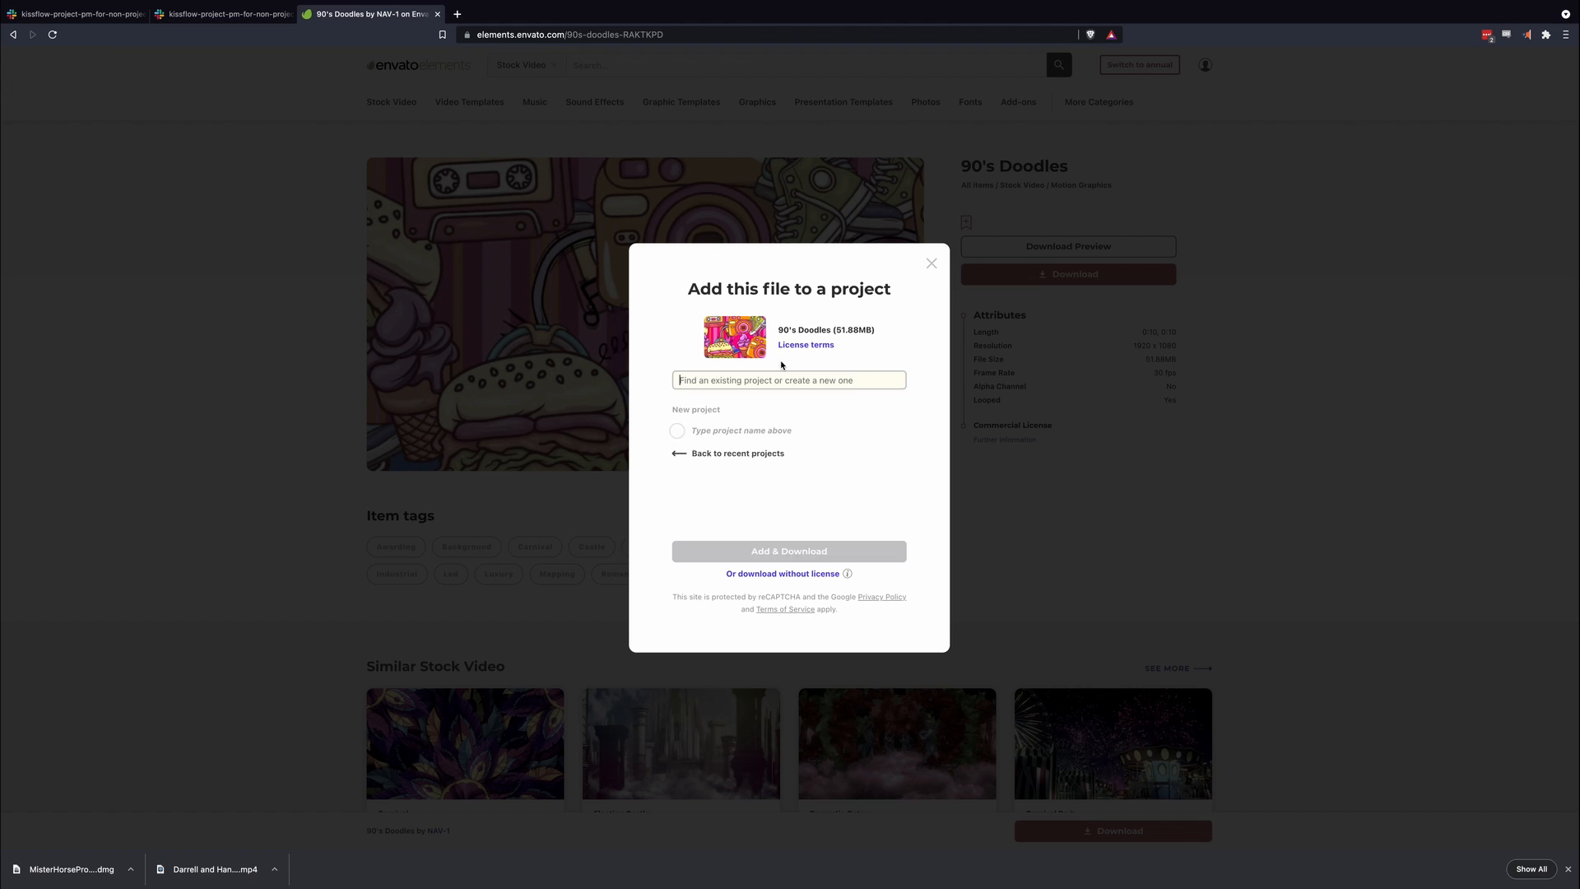
text(Animaiton)
key(super+a)
text(A)
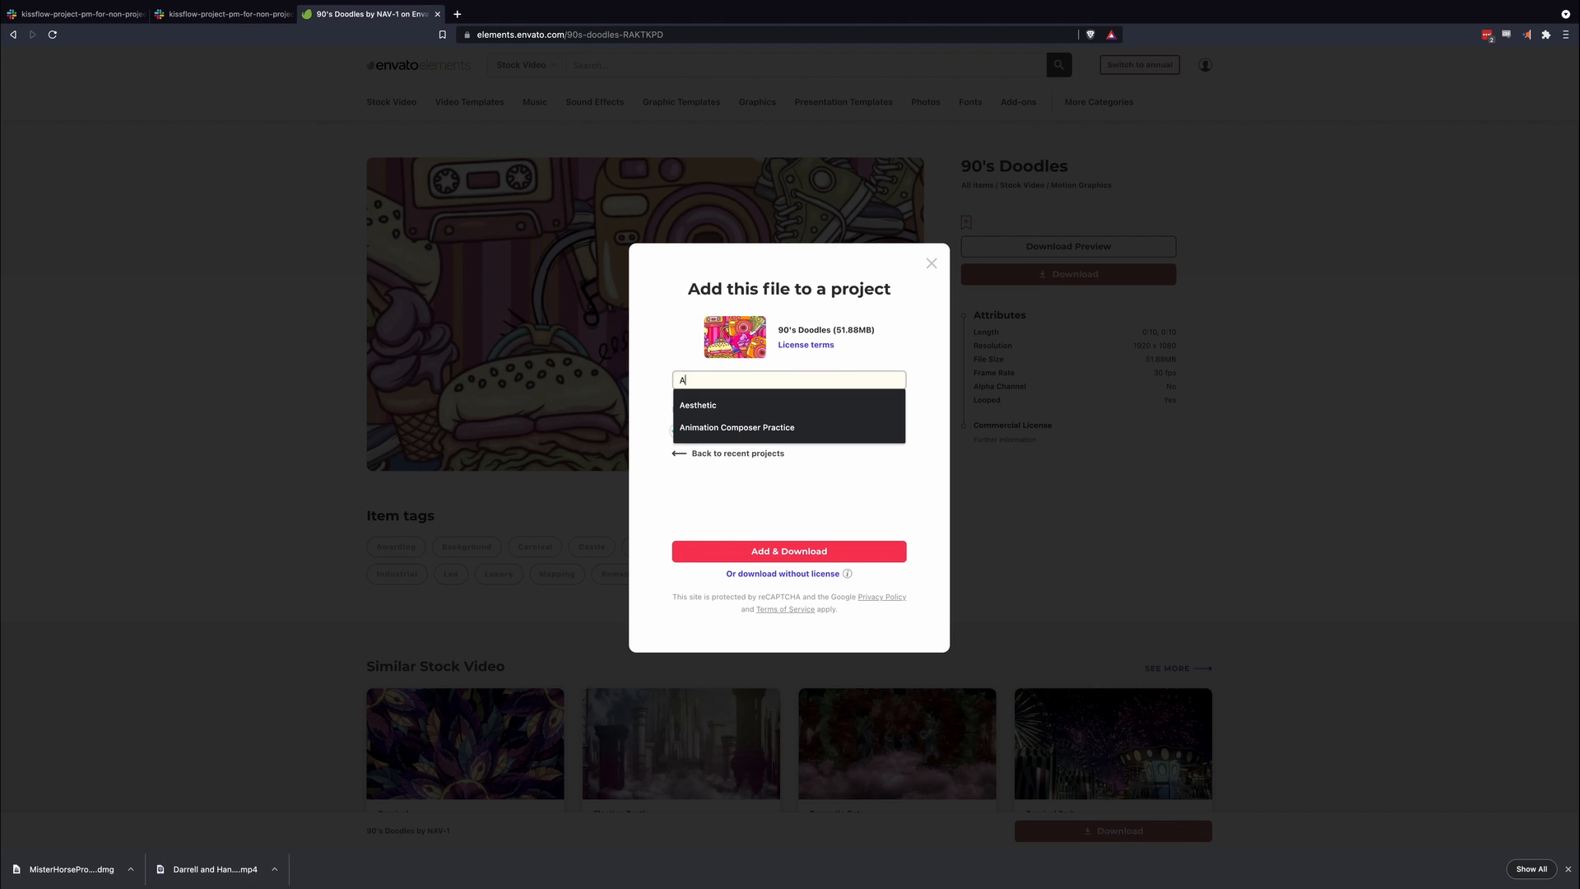
text(nimation Compos)
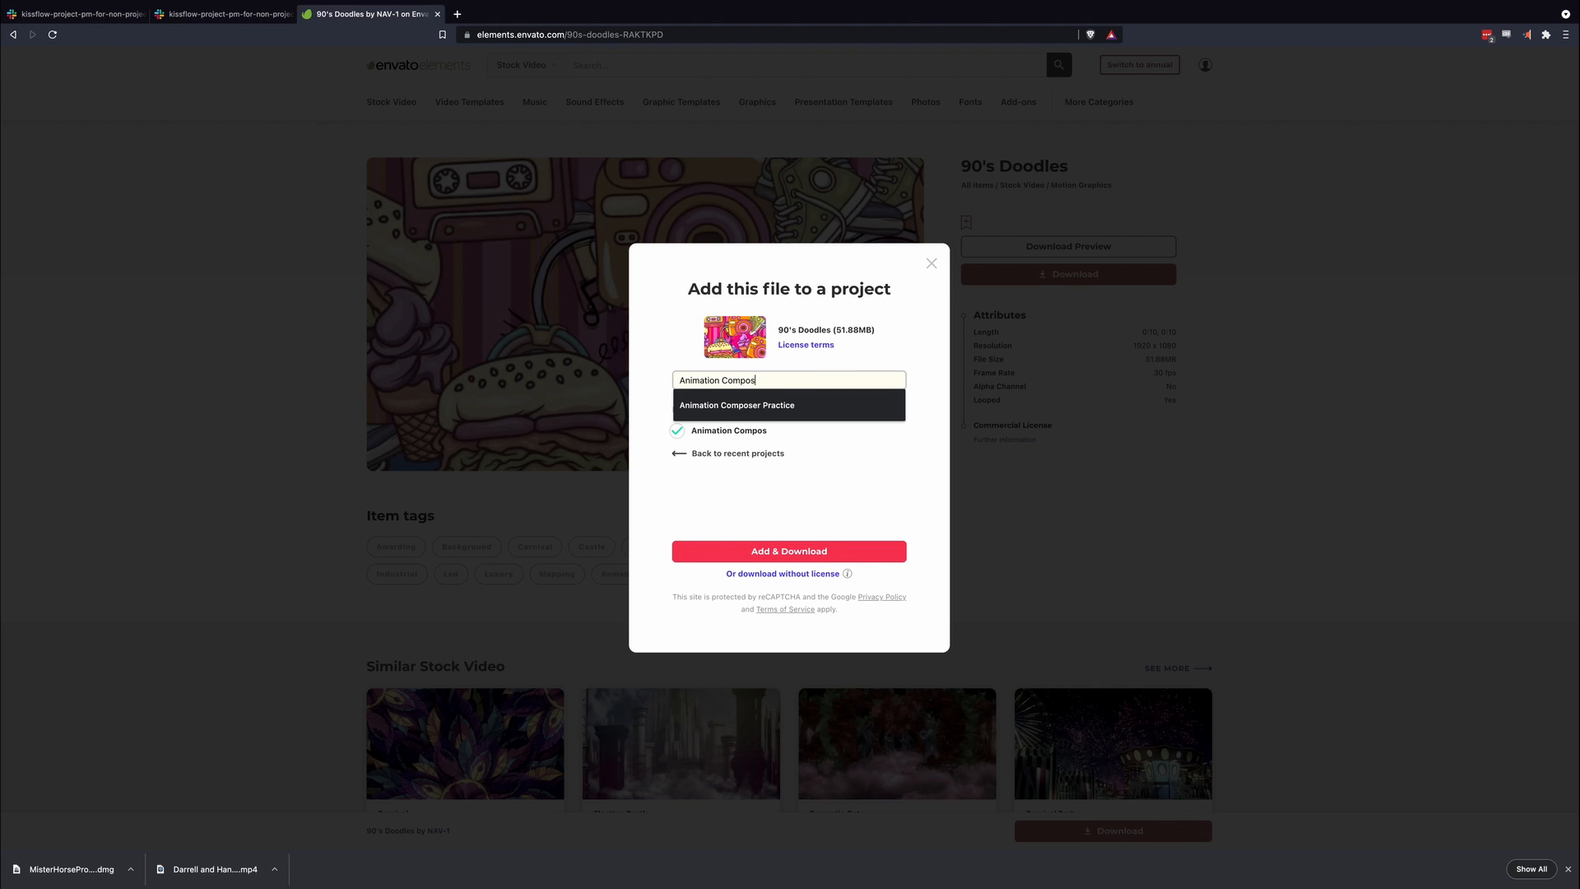
text(er Tutorials)
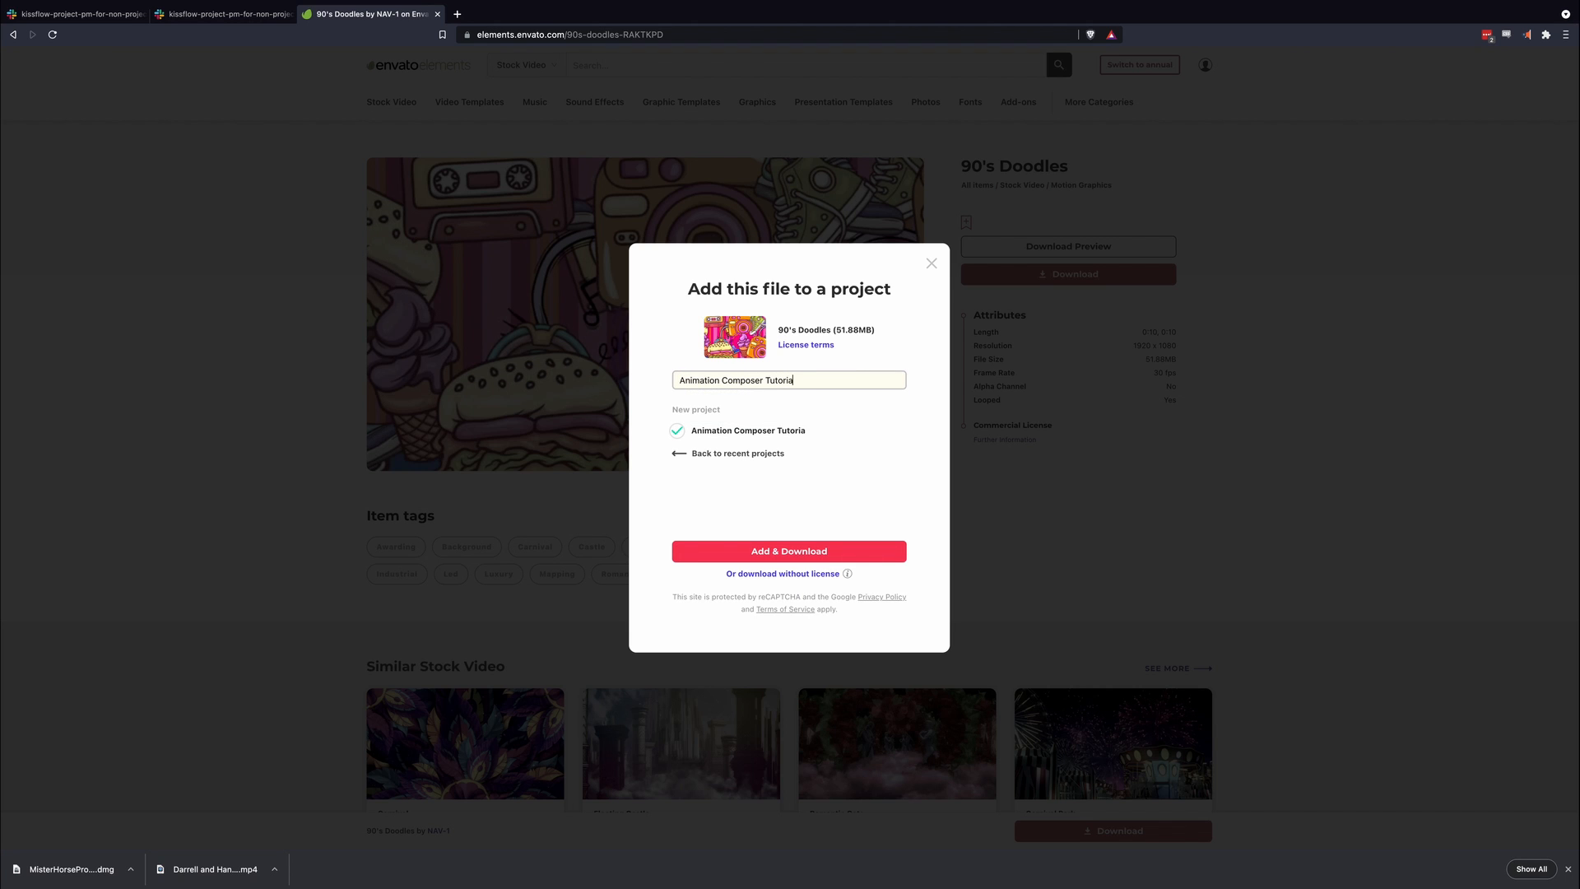
key(Return)
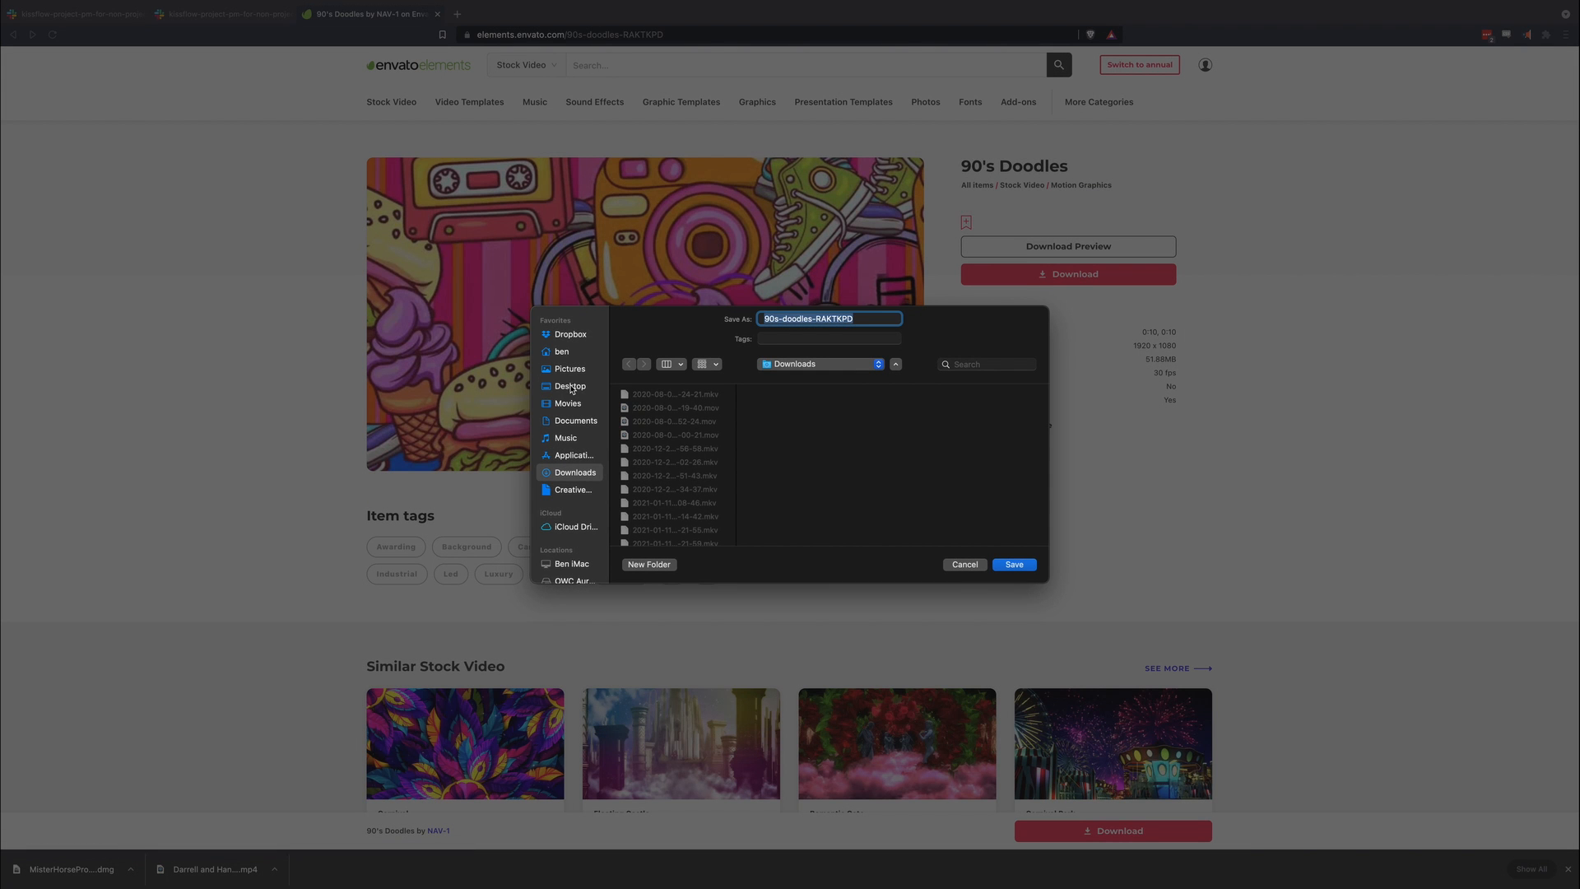
Step: Save the video download as "90s Doodle" in the Elements > Stock Footage folder of Animation Composer Tutorials on the Desktop
click(571, 386)
click(658, 395)
click(816, 399)
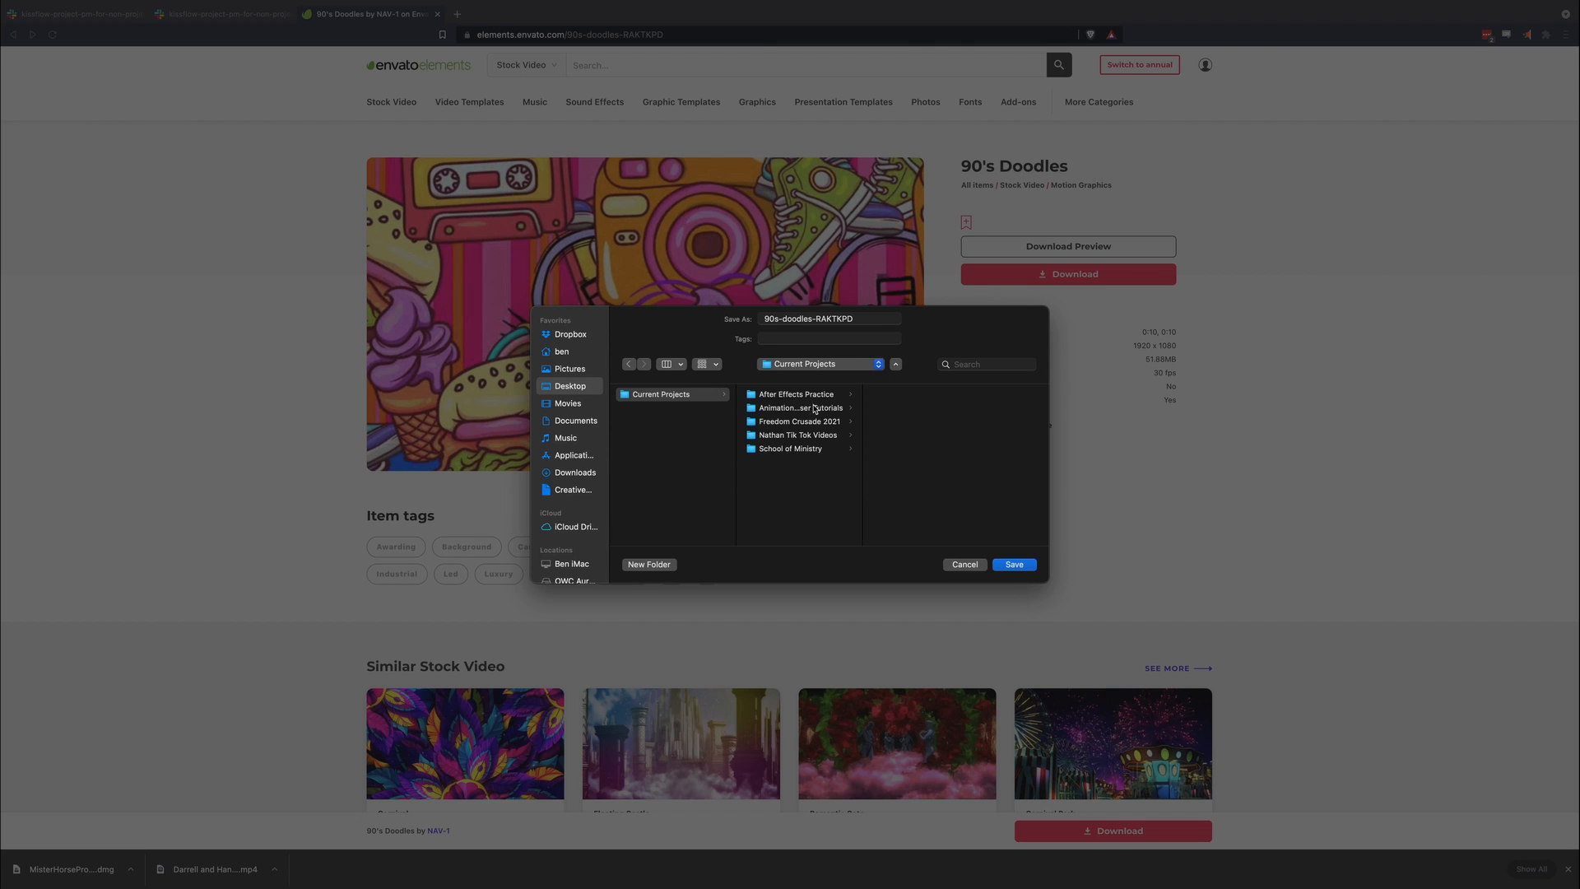
click(812, 408)
click(924, 408)
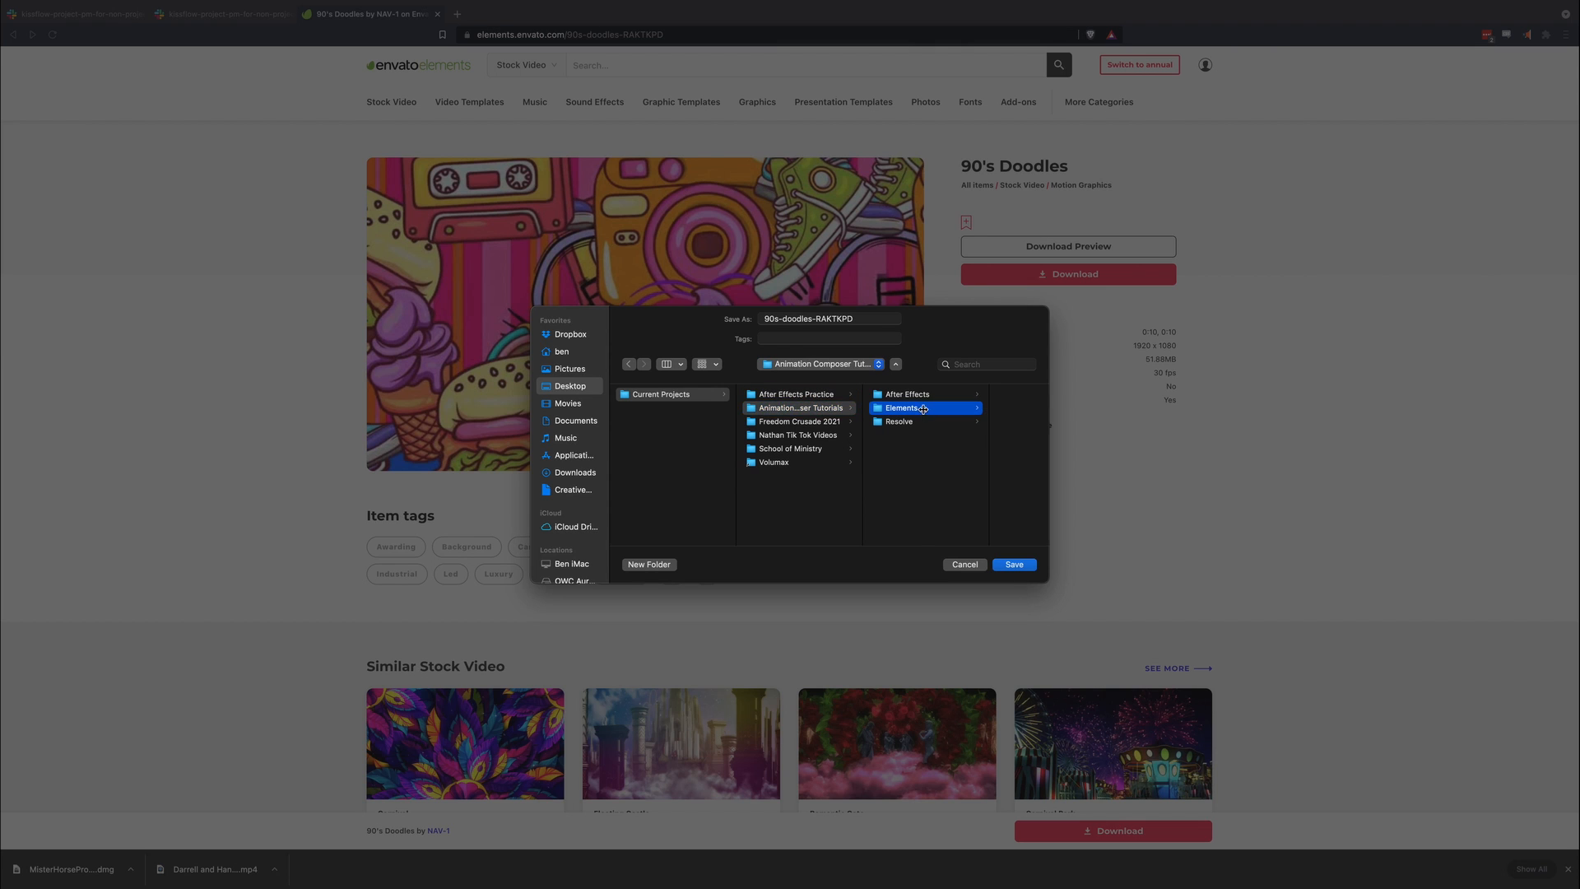
click(974, 423)
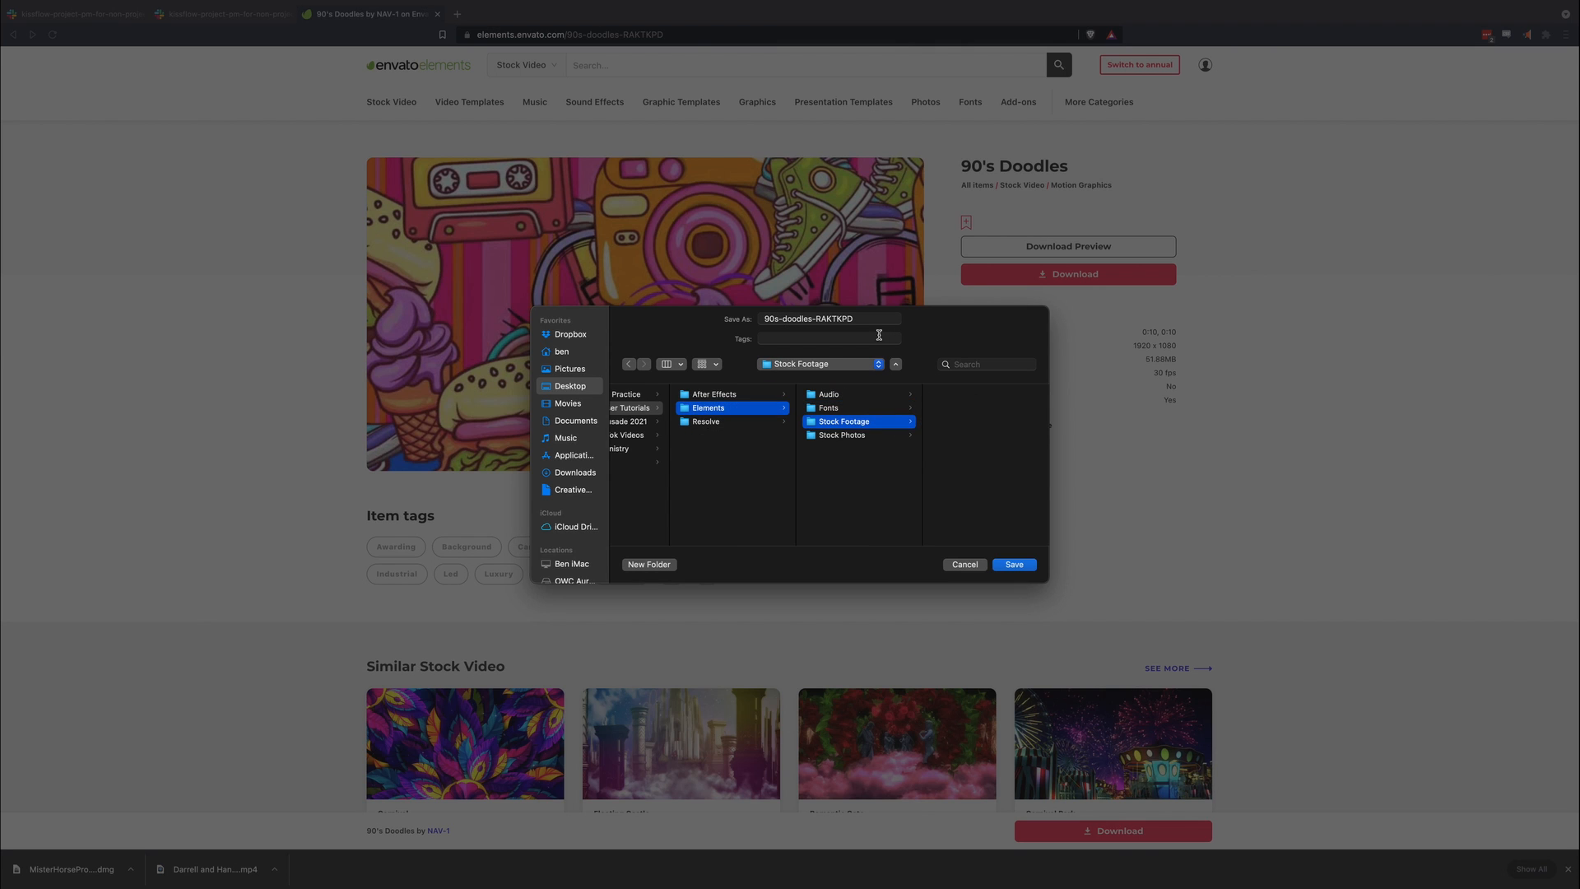
click(877, 327)
text(90s )
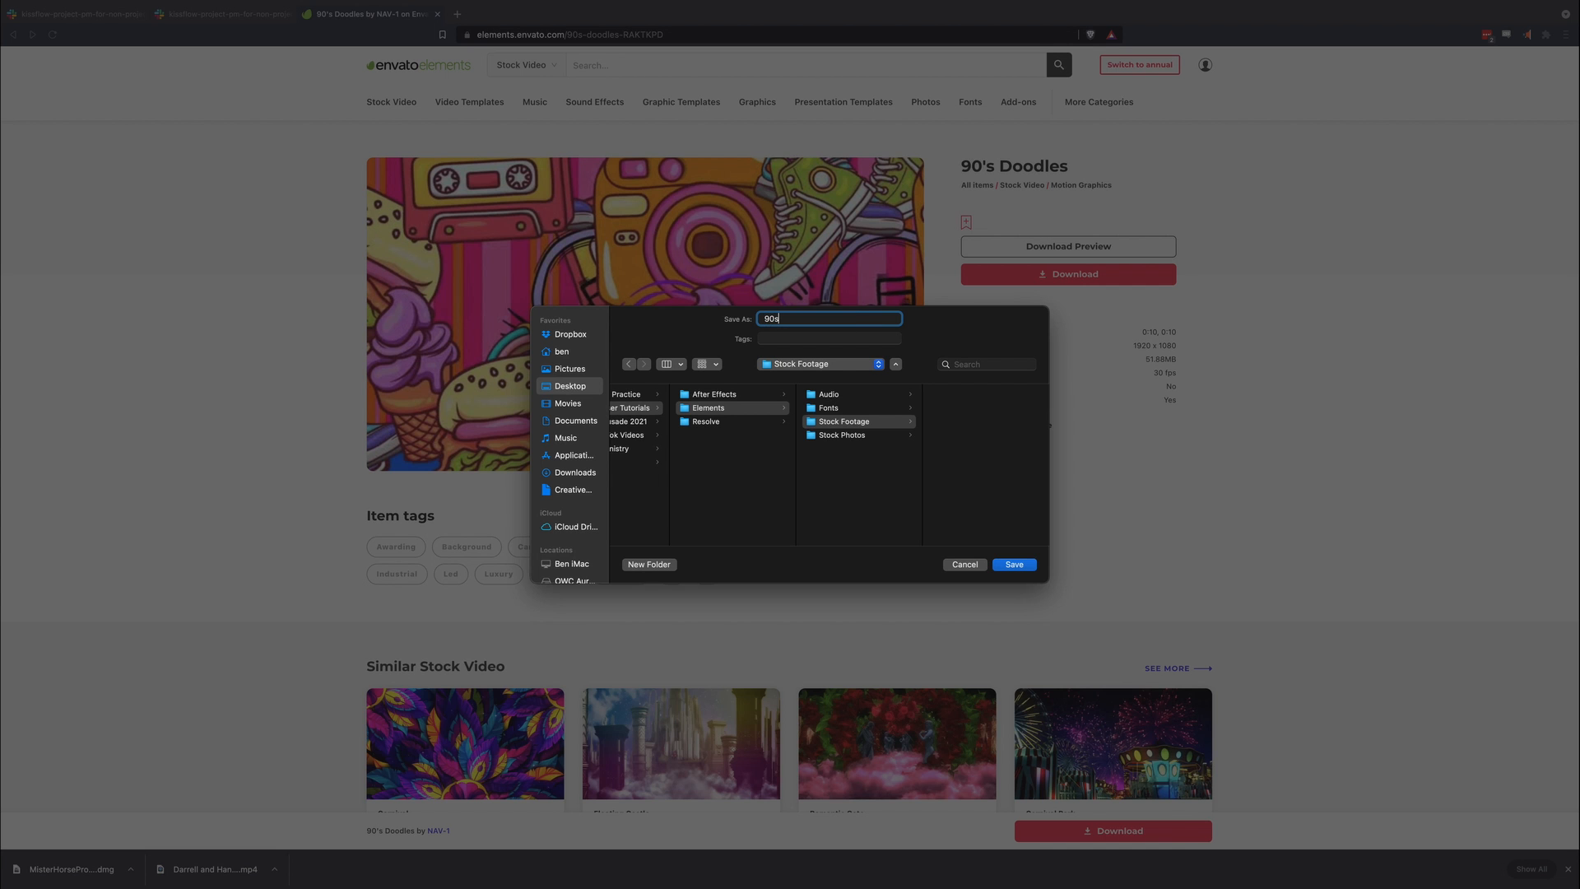
text(Doodle)
key(Return)
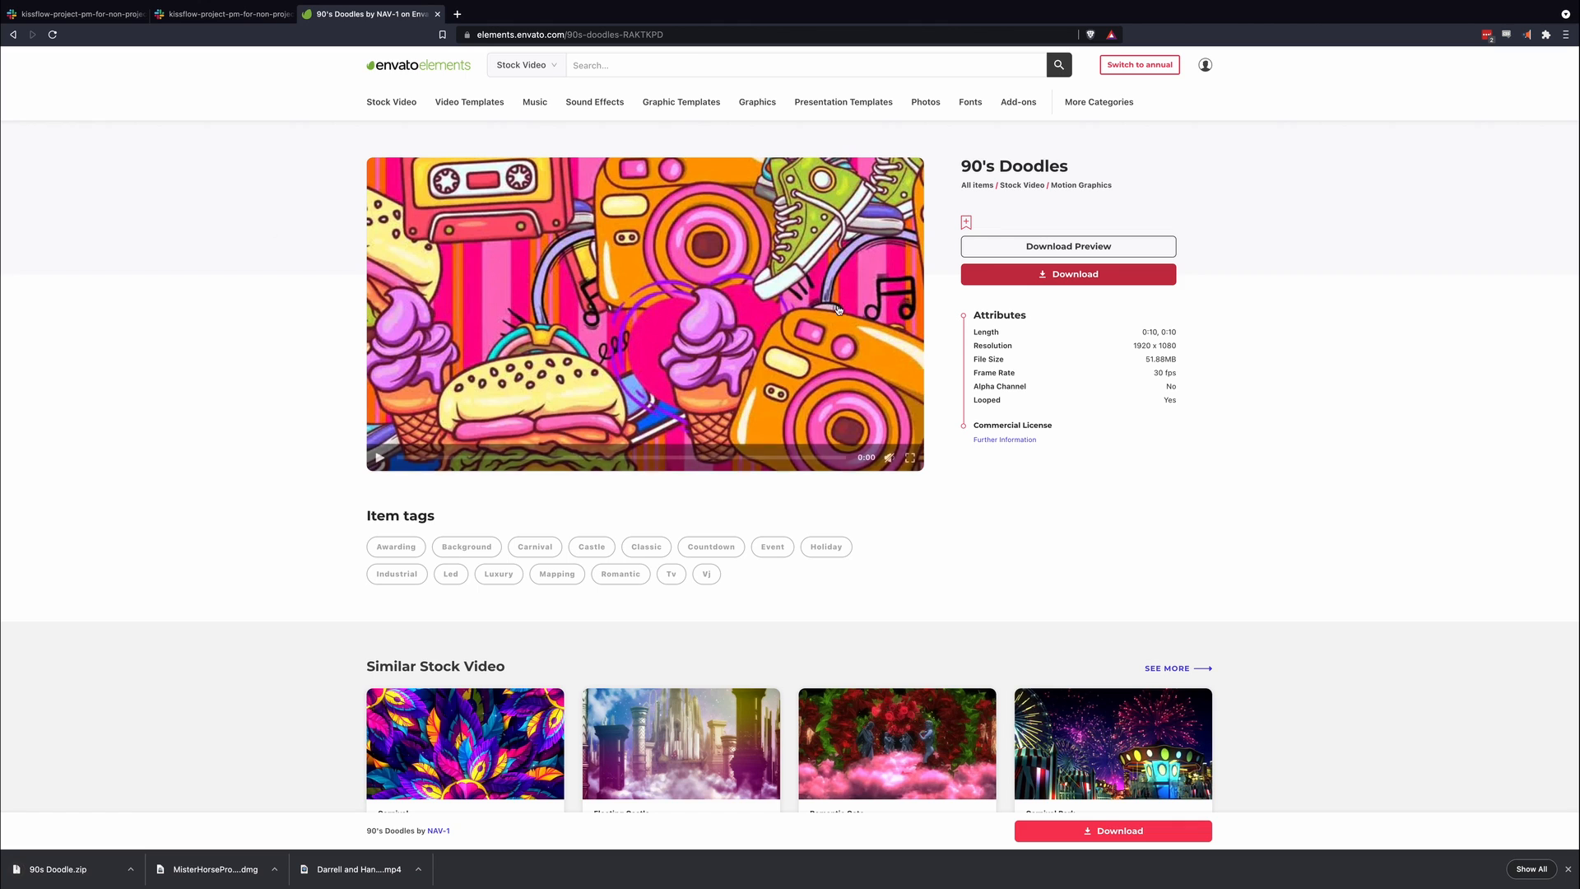
Step: Search the music category for "90s" and preview the "Eurodance 90s" track
click(536, 102)
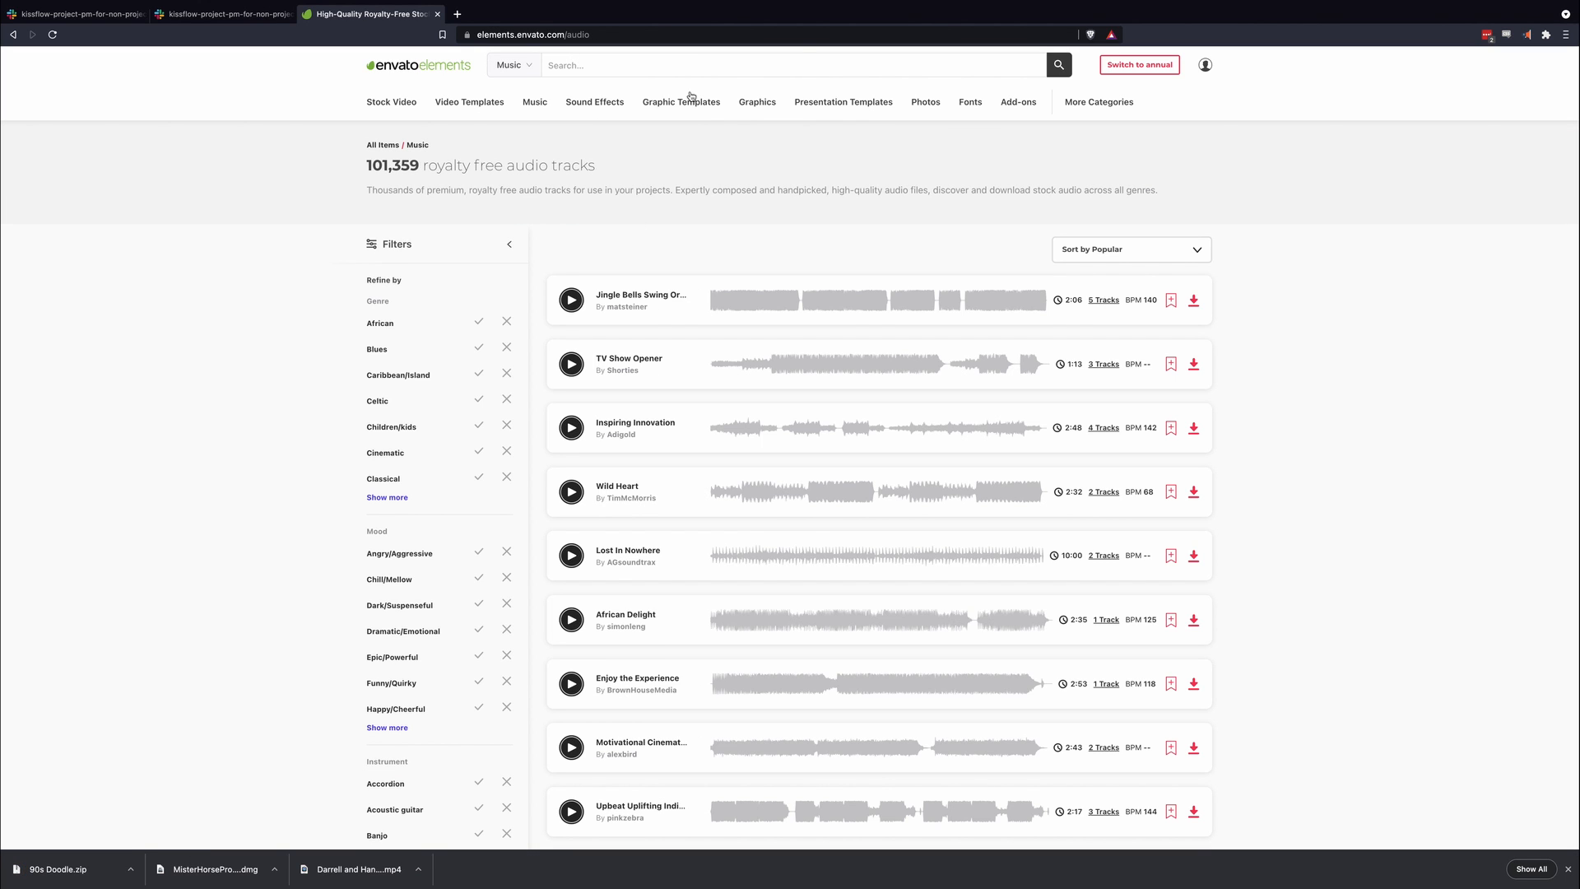
text(90s)
key(Return)
click(568, 280)
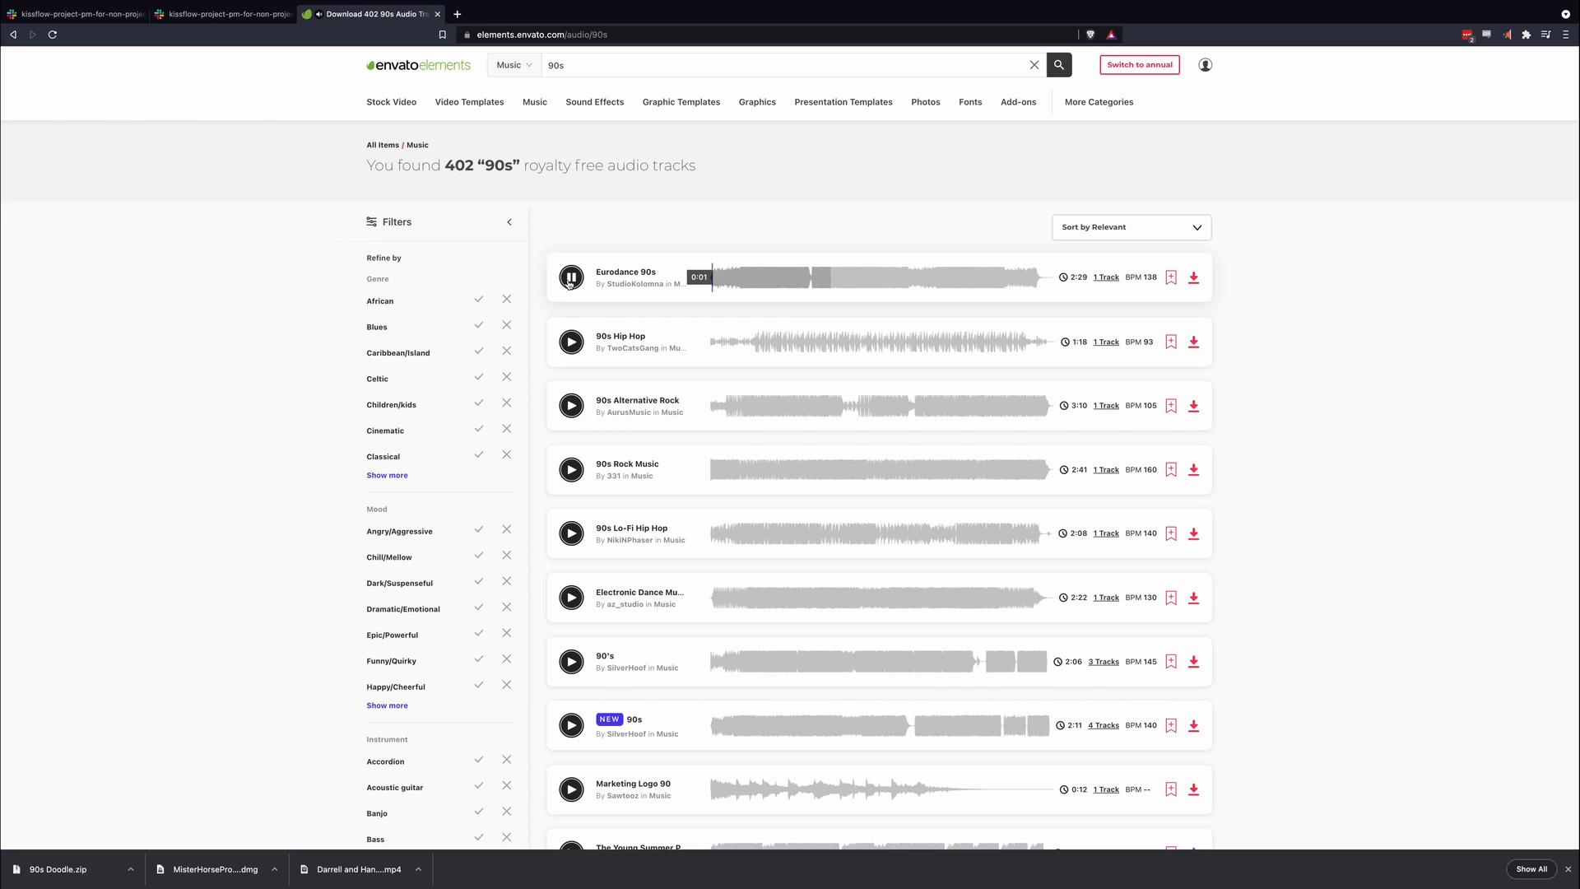
click(569, 278)
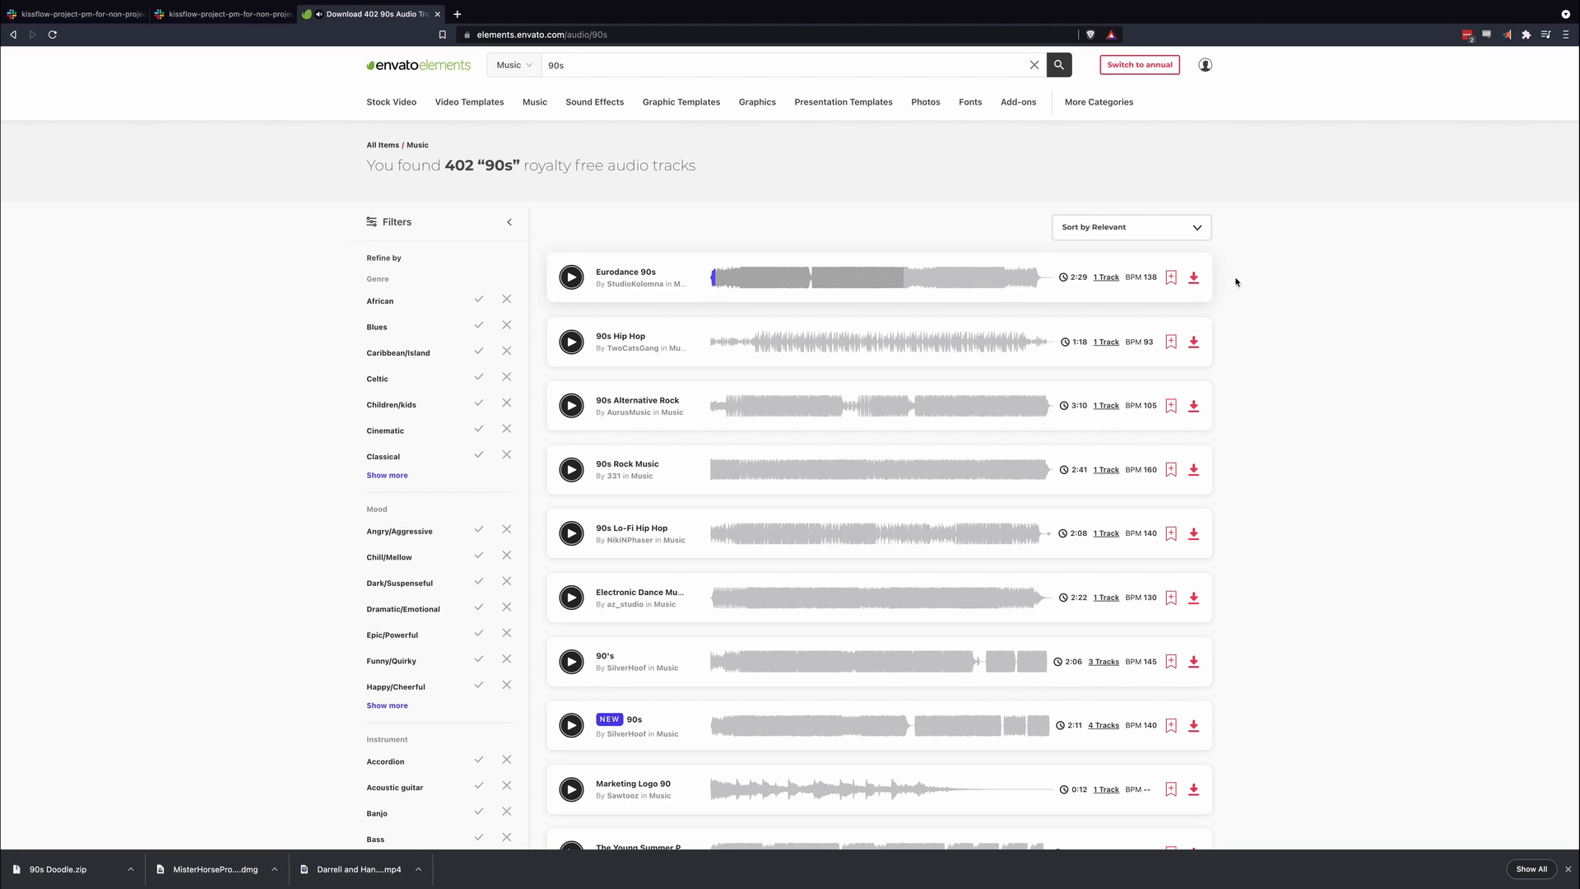
Step: Download the Eurodance 90s track and create a "Music" folder inside Elements > Audio as its save location
click(1194, 278)
click(708, 380)
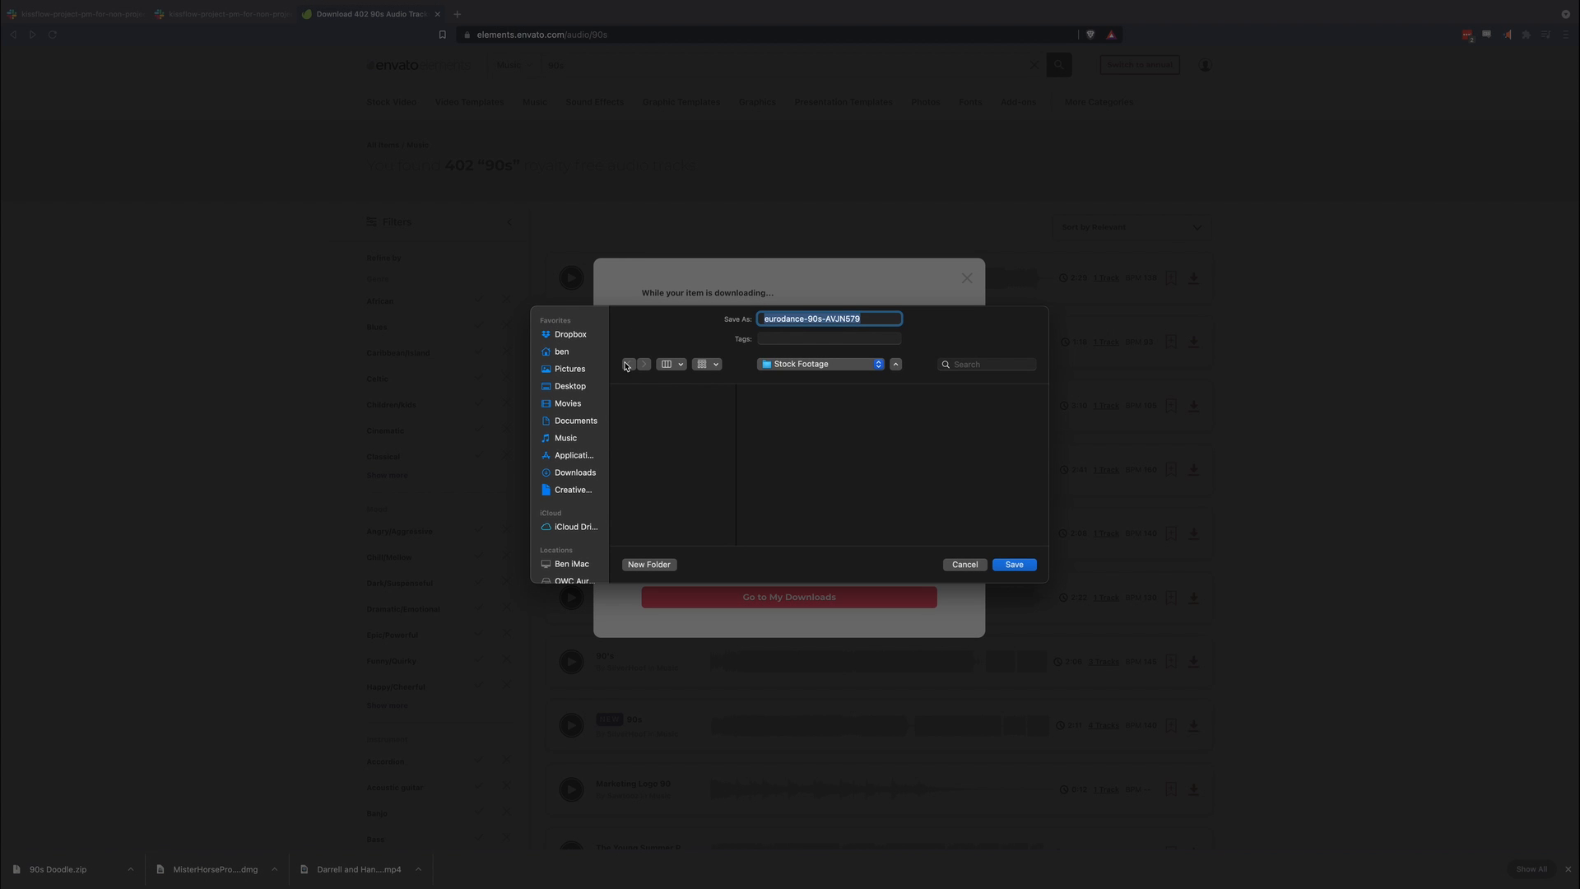
click(831, 366)
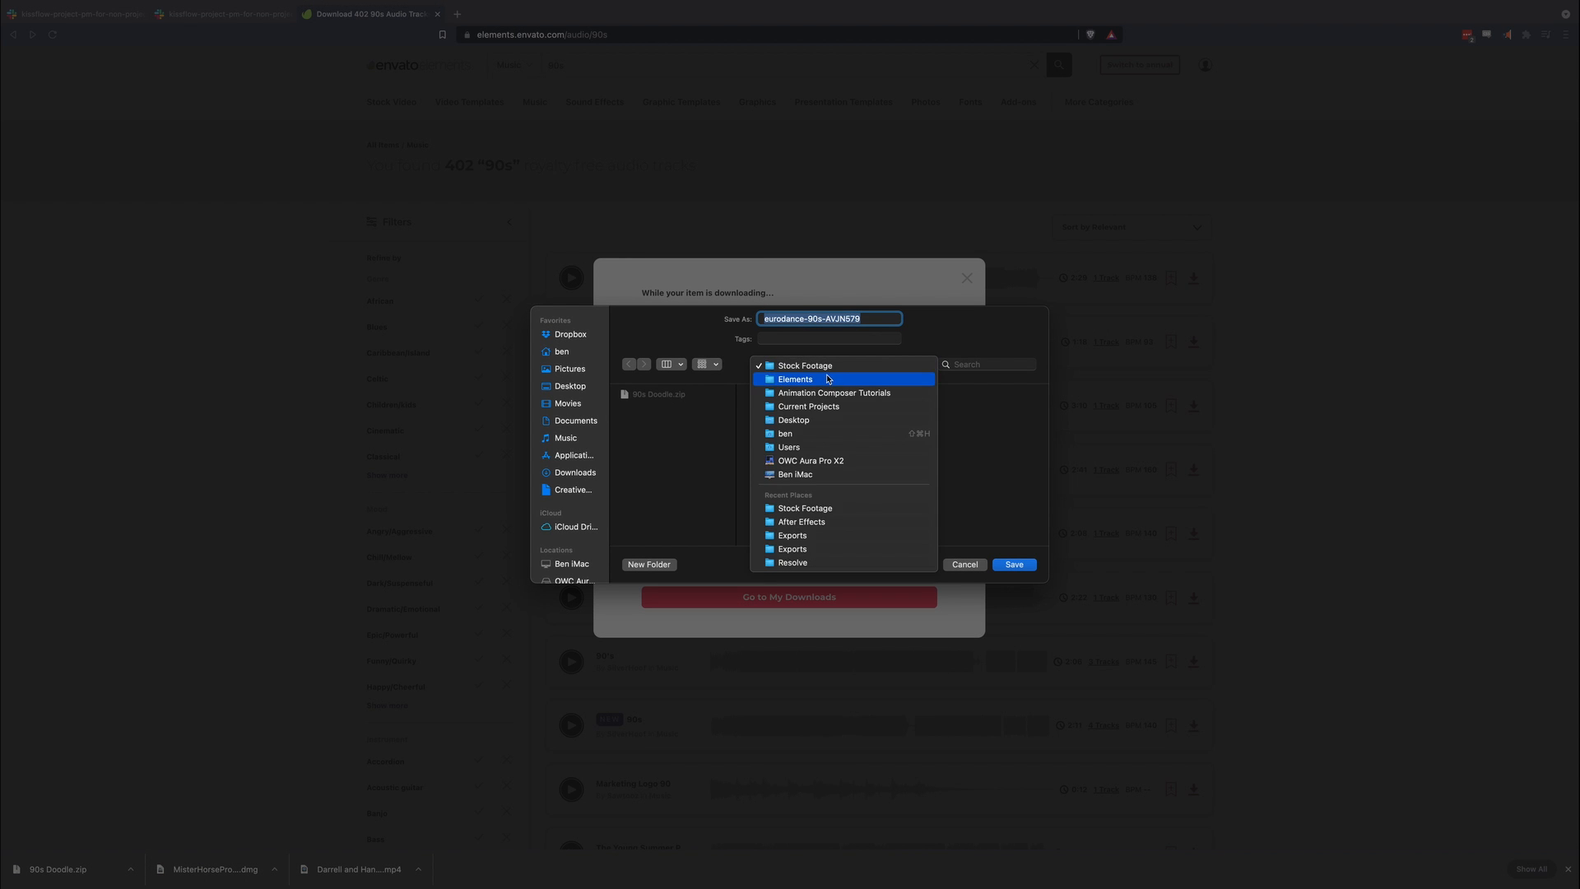
click(823, 379)
click(957, 395)
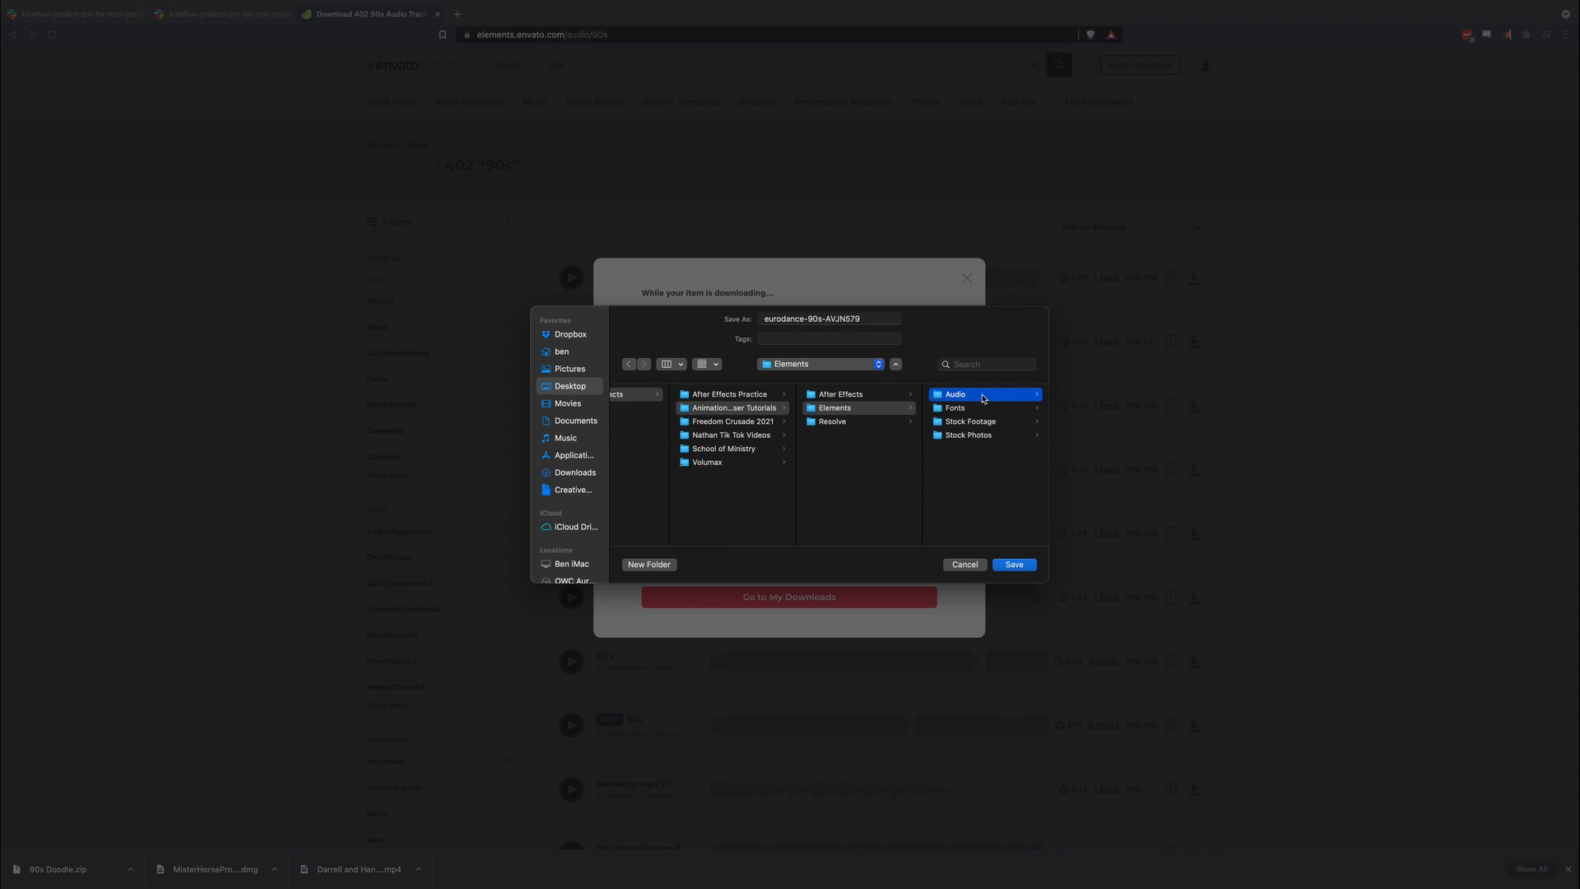
click(649, 565)
text(Mu)
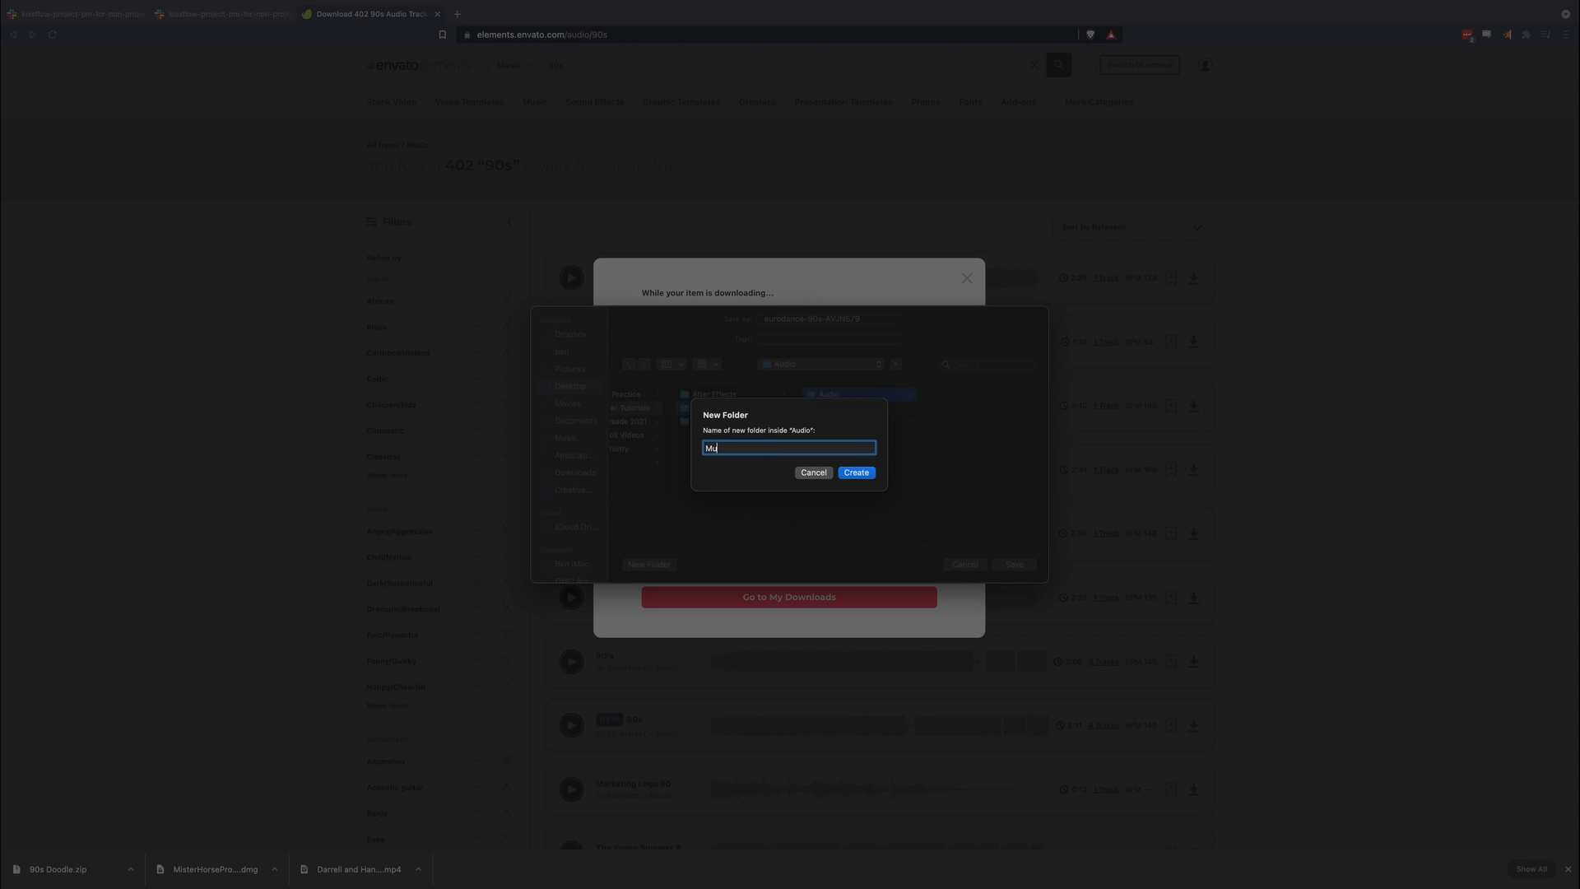
text(sic)
key(Return)
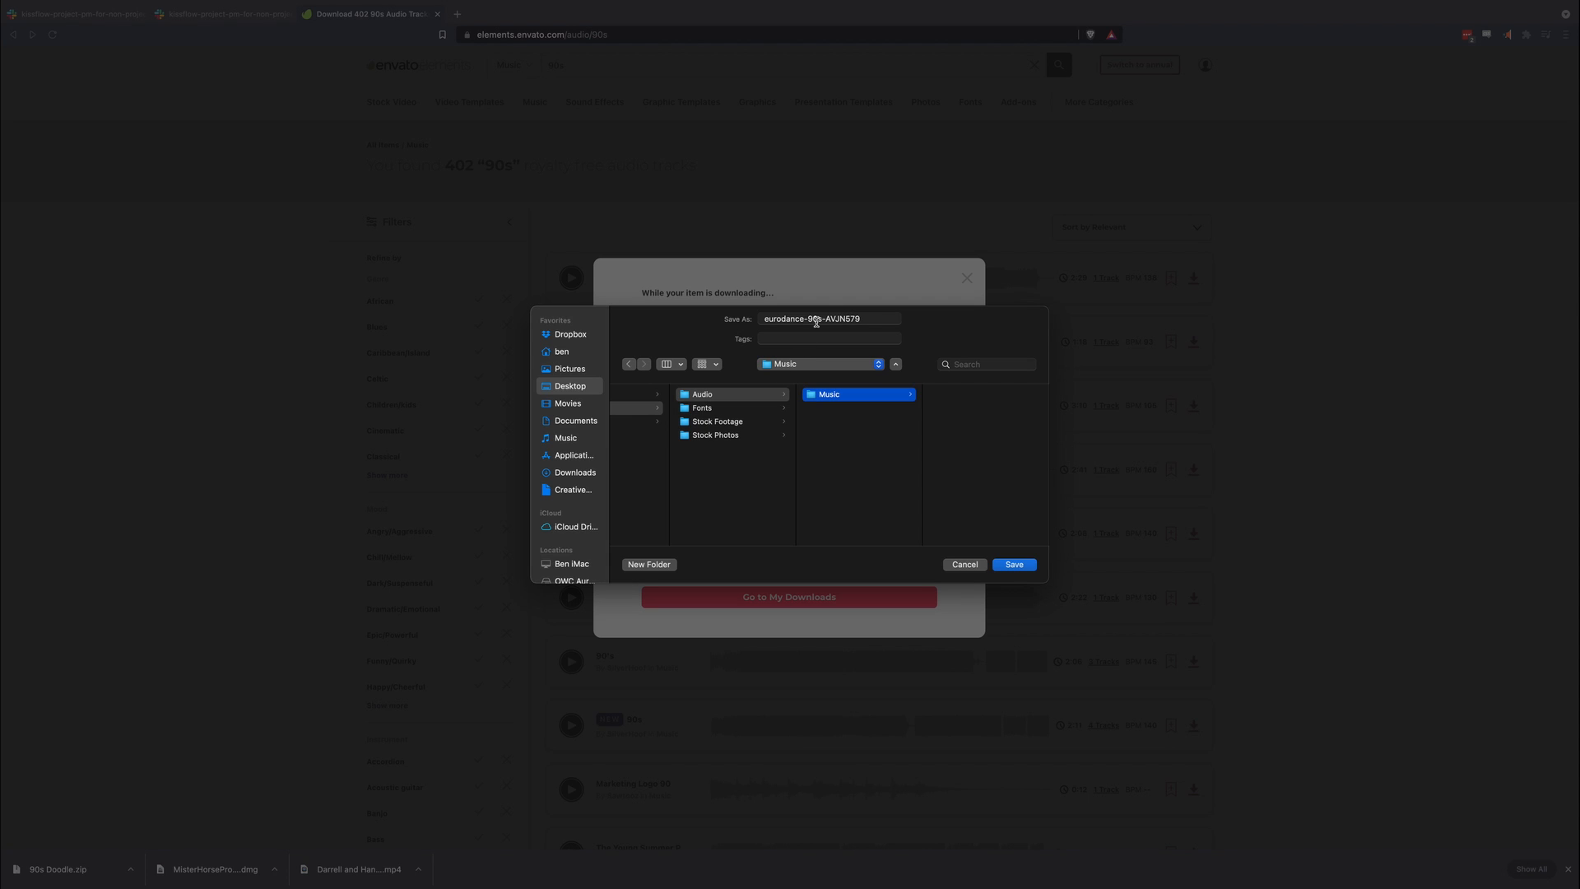
Step: Save the track as "Eurodance 90s" in the Music folder and close the Envato tab
triple_click(817, 322)
text(Euro)
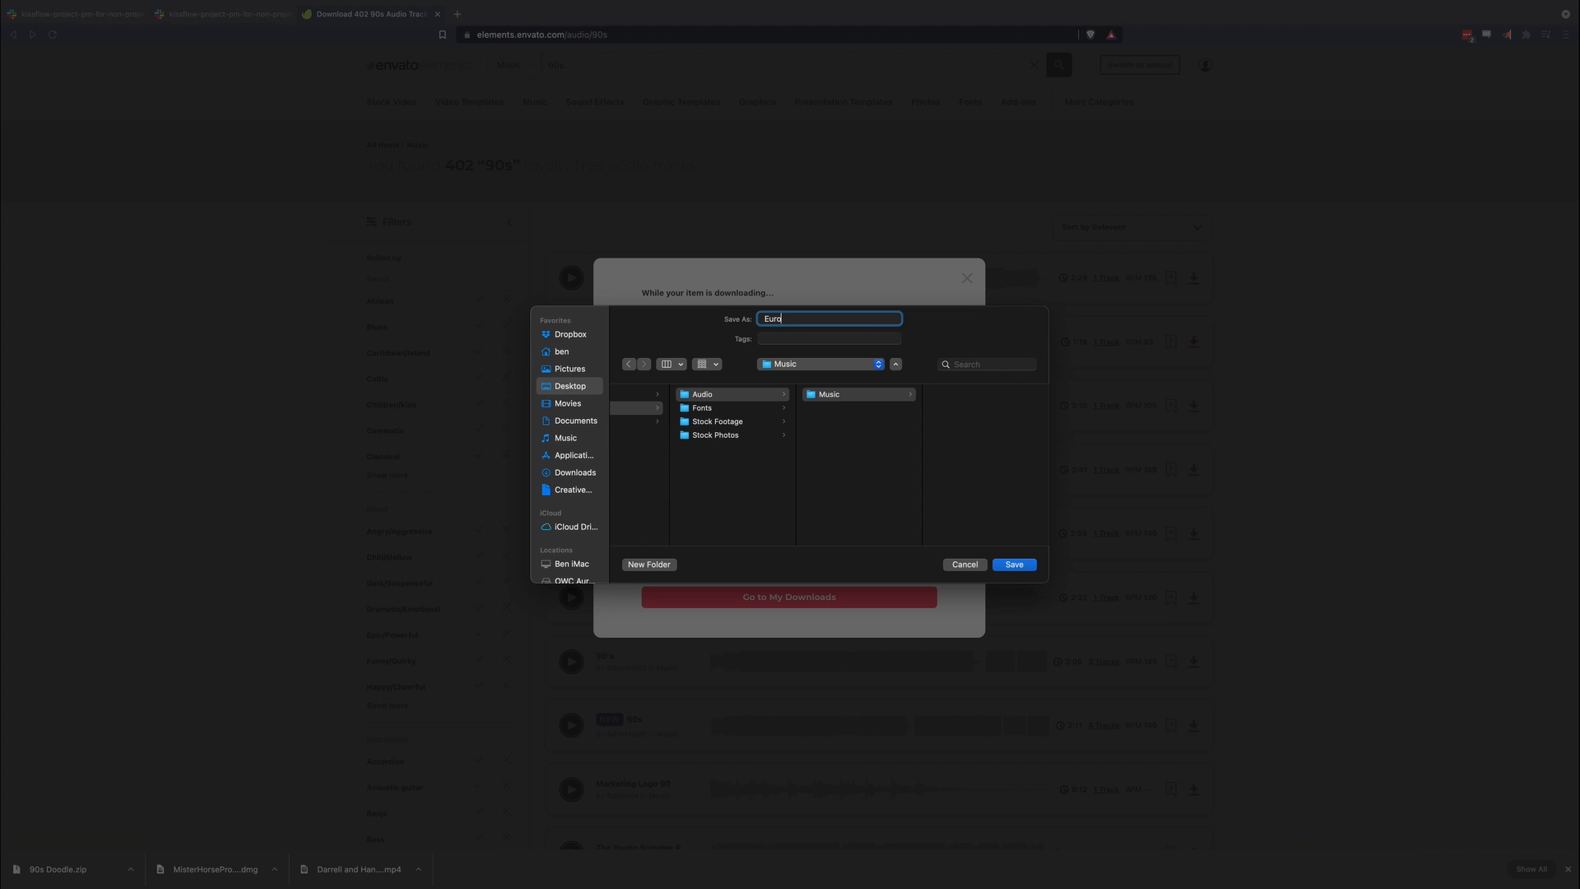
text(dance 90s)
key(Return)
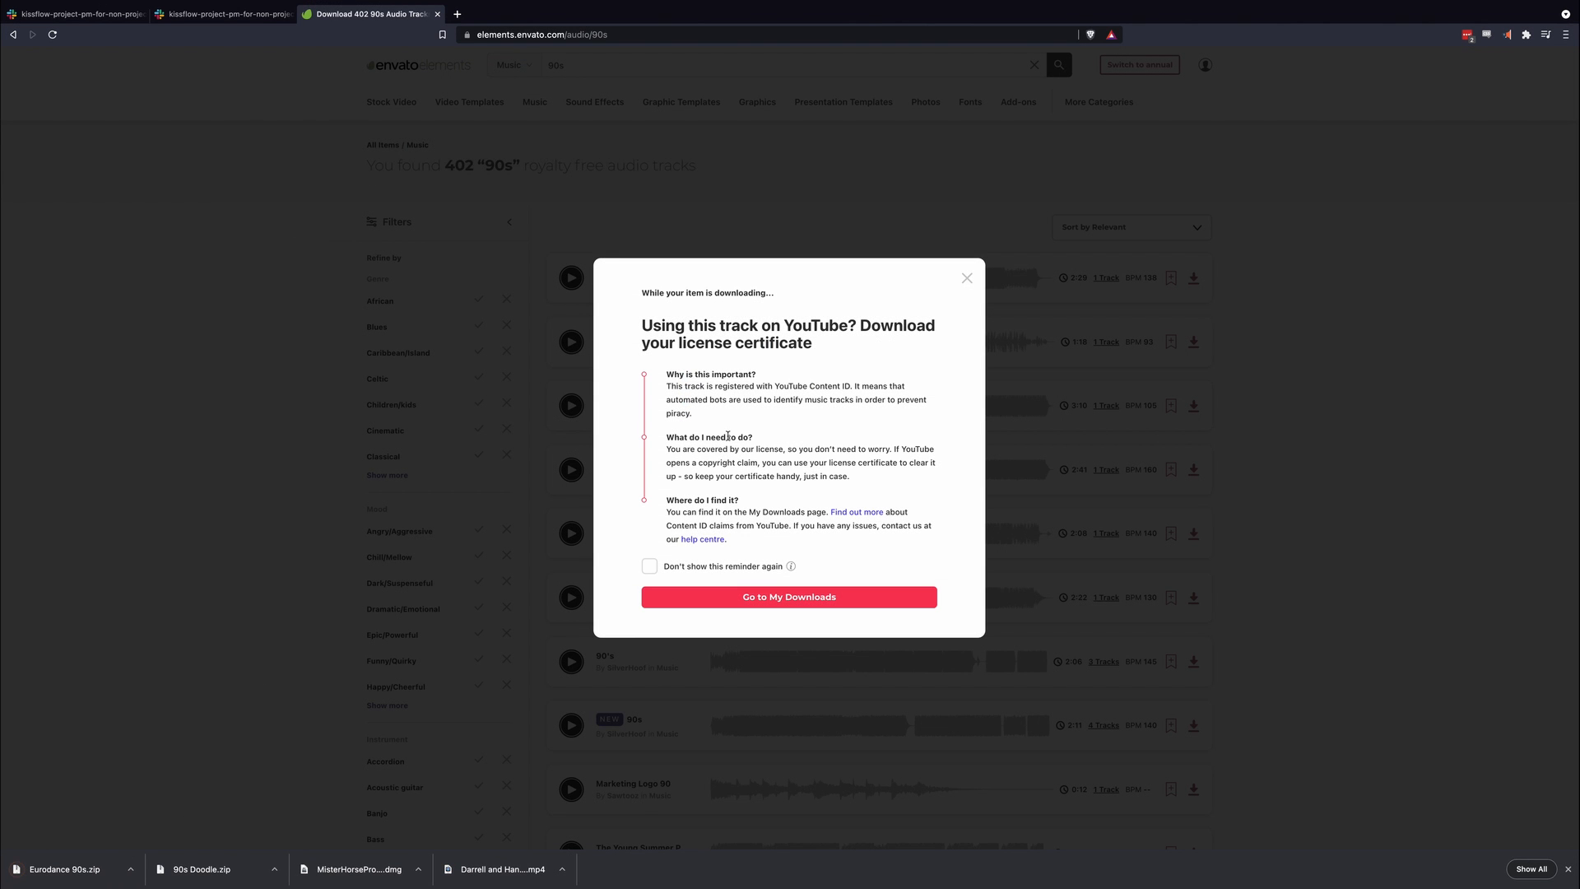
click(264, 337)
key(super+w)
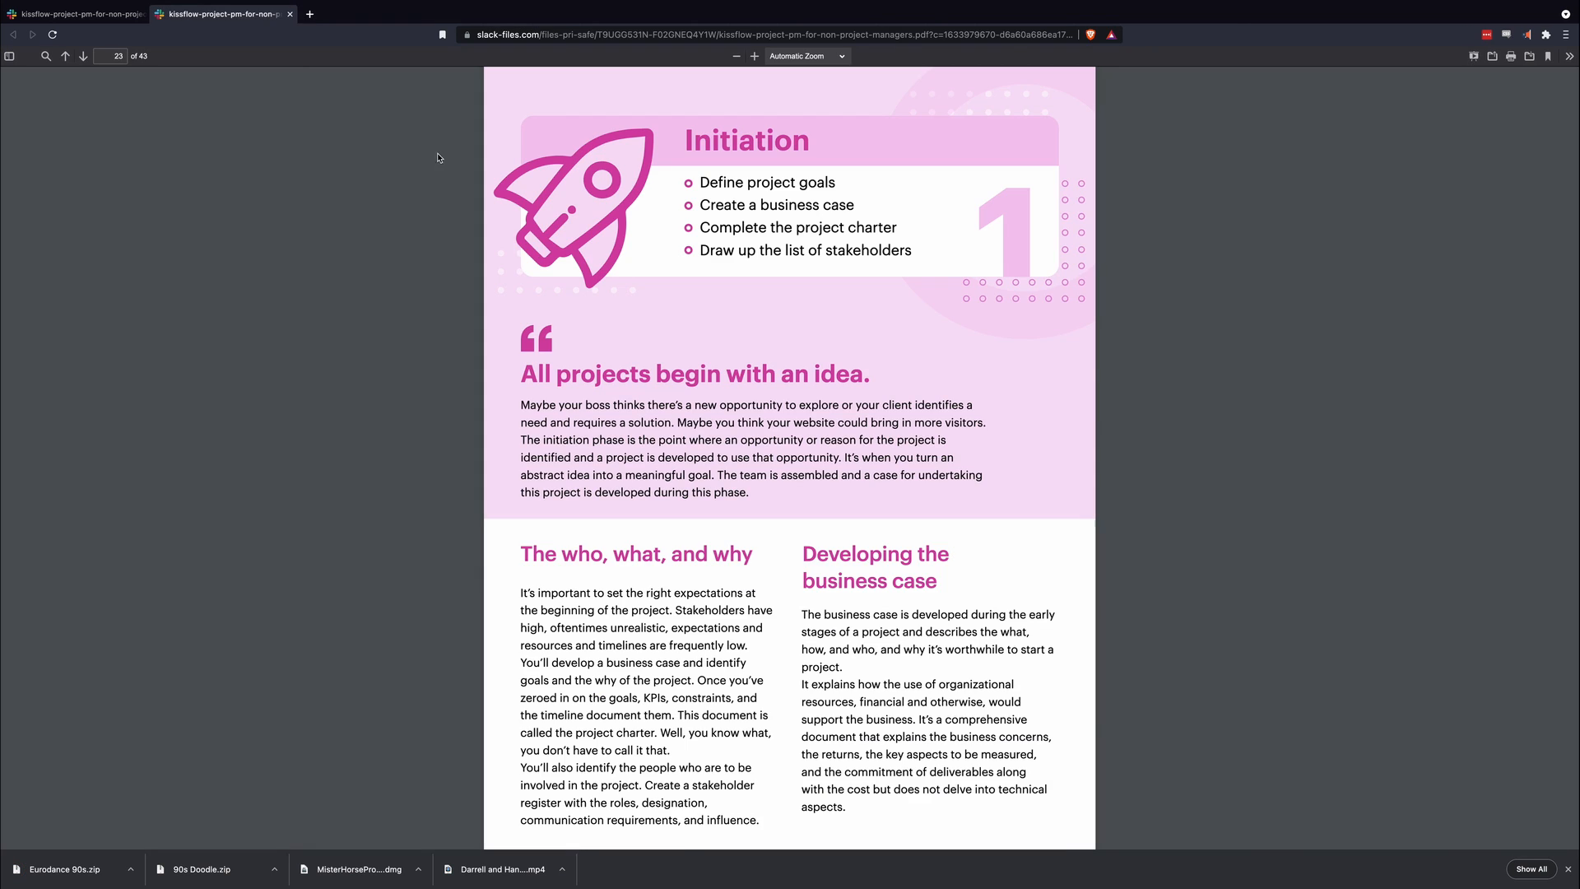
Step: Reopen Envato Elements in a new tab and search its fonts category for "90s"
click(310, 14)
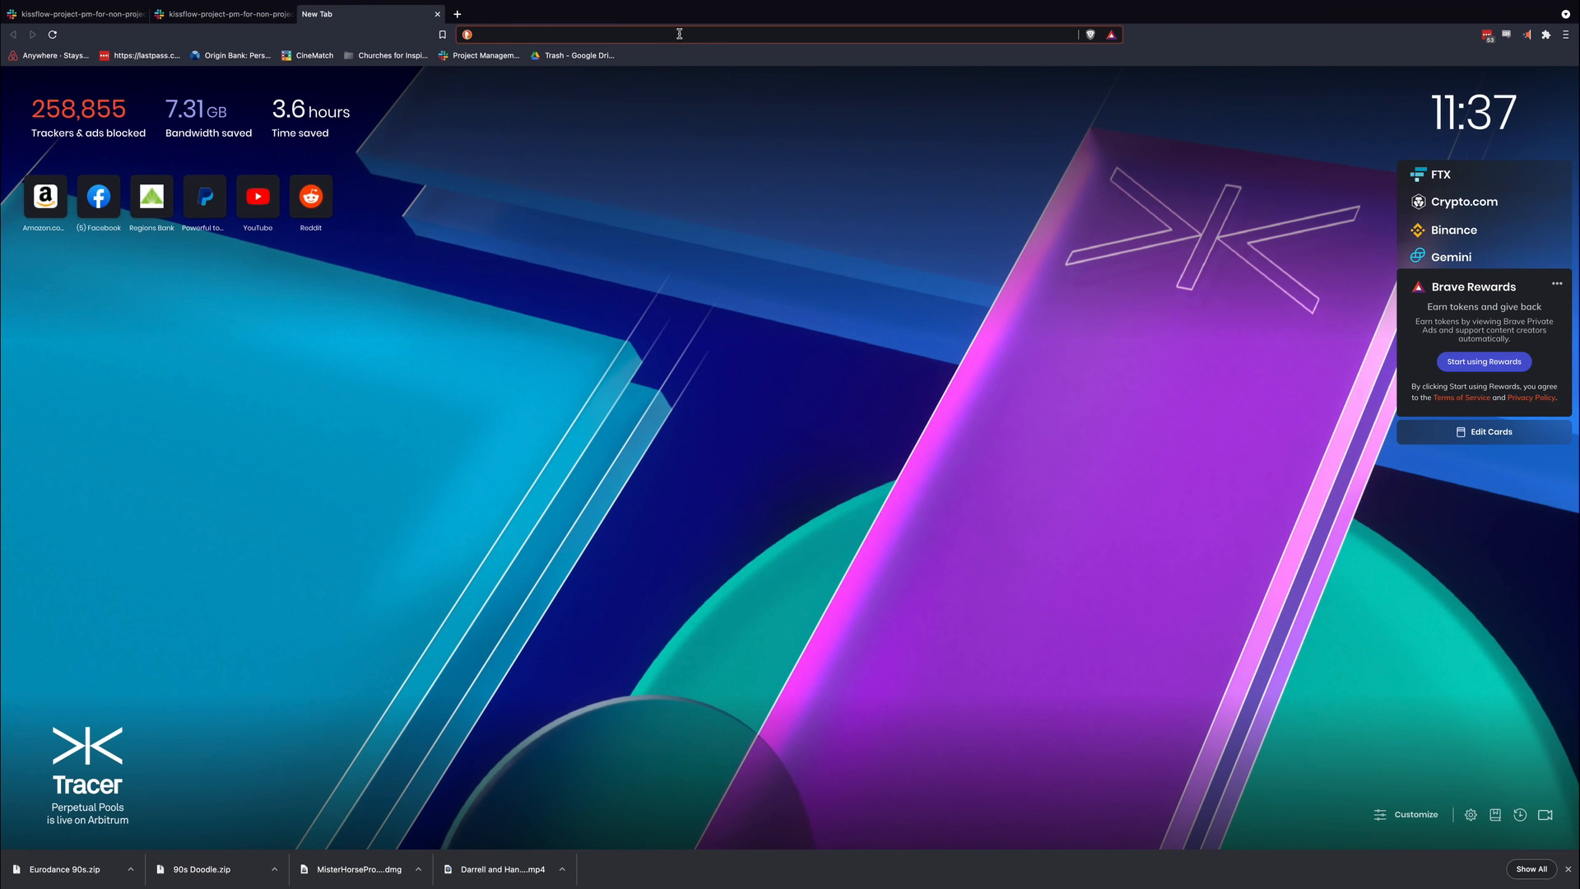
text(eleme)
key(Return)
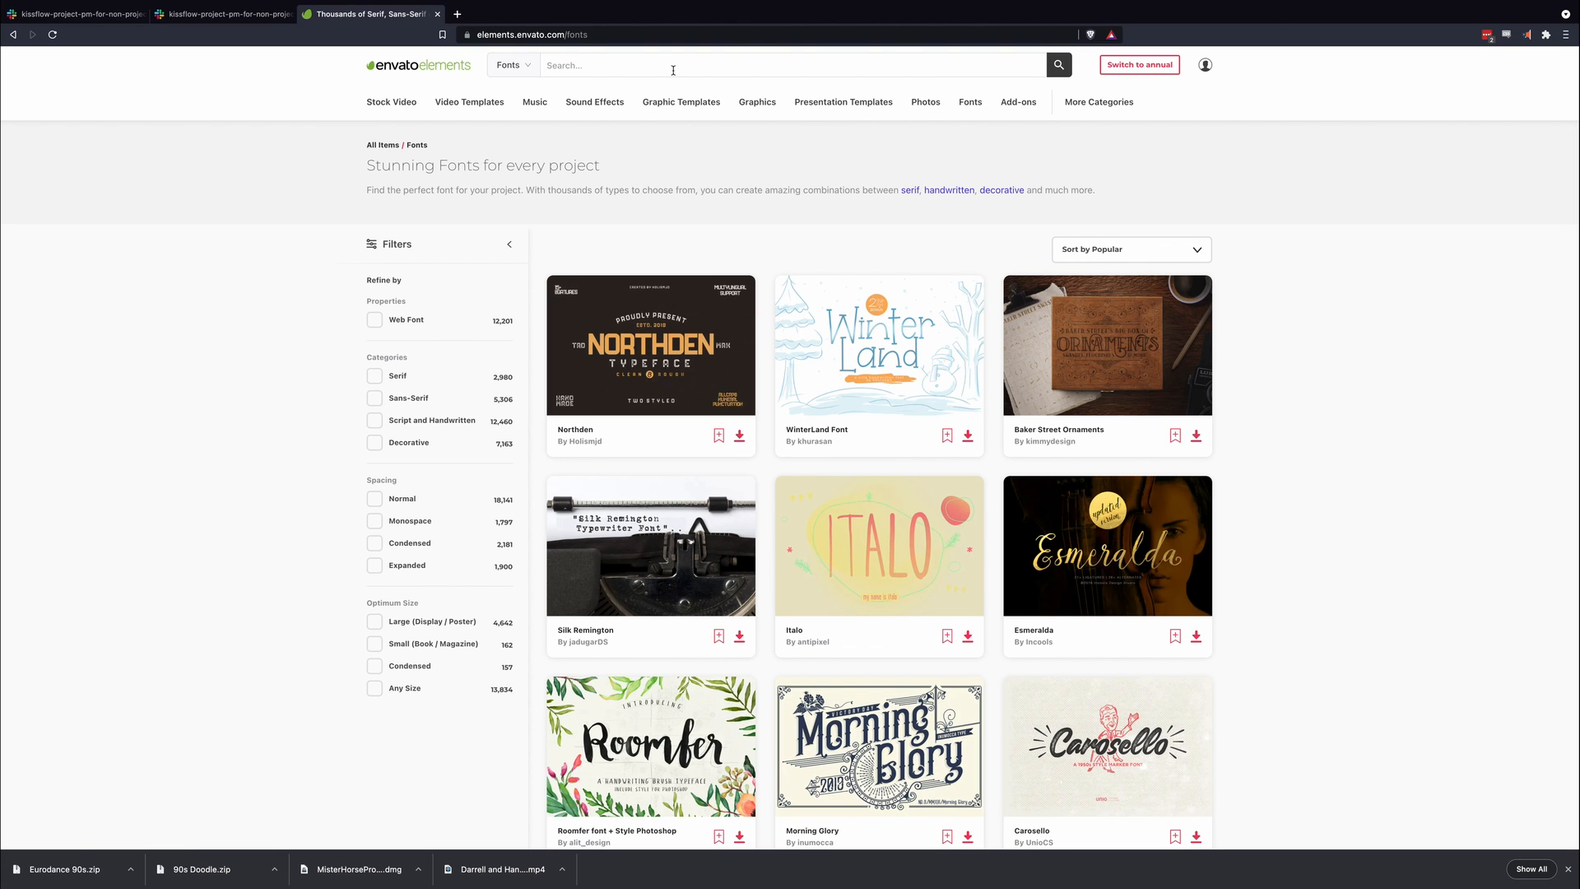
text(90s)
key(Return)
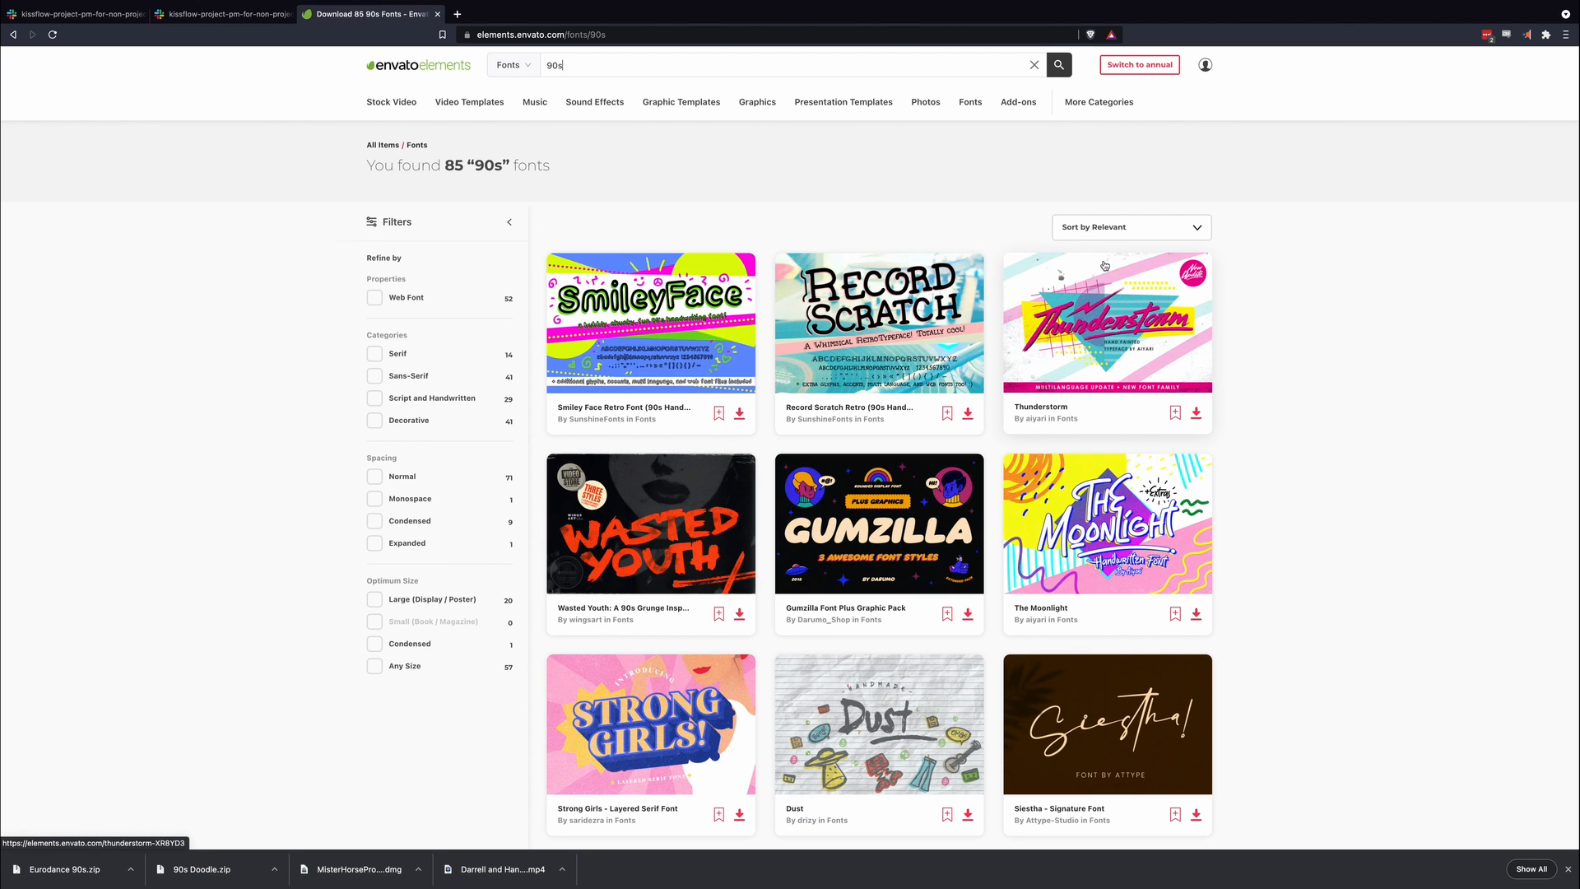
Step: Browse the 90s font results and download The Moonlight font, adding it to the Animation Composer Tutorials project
scroll(666, 550, down, 1)
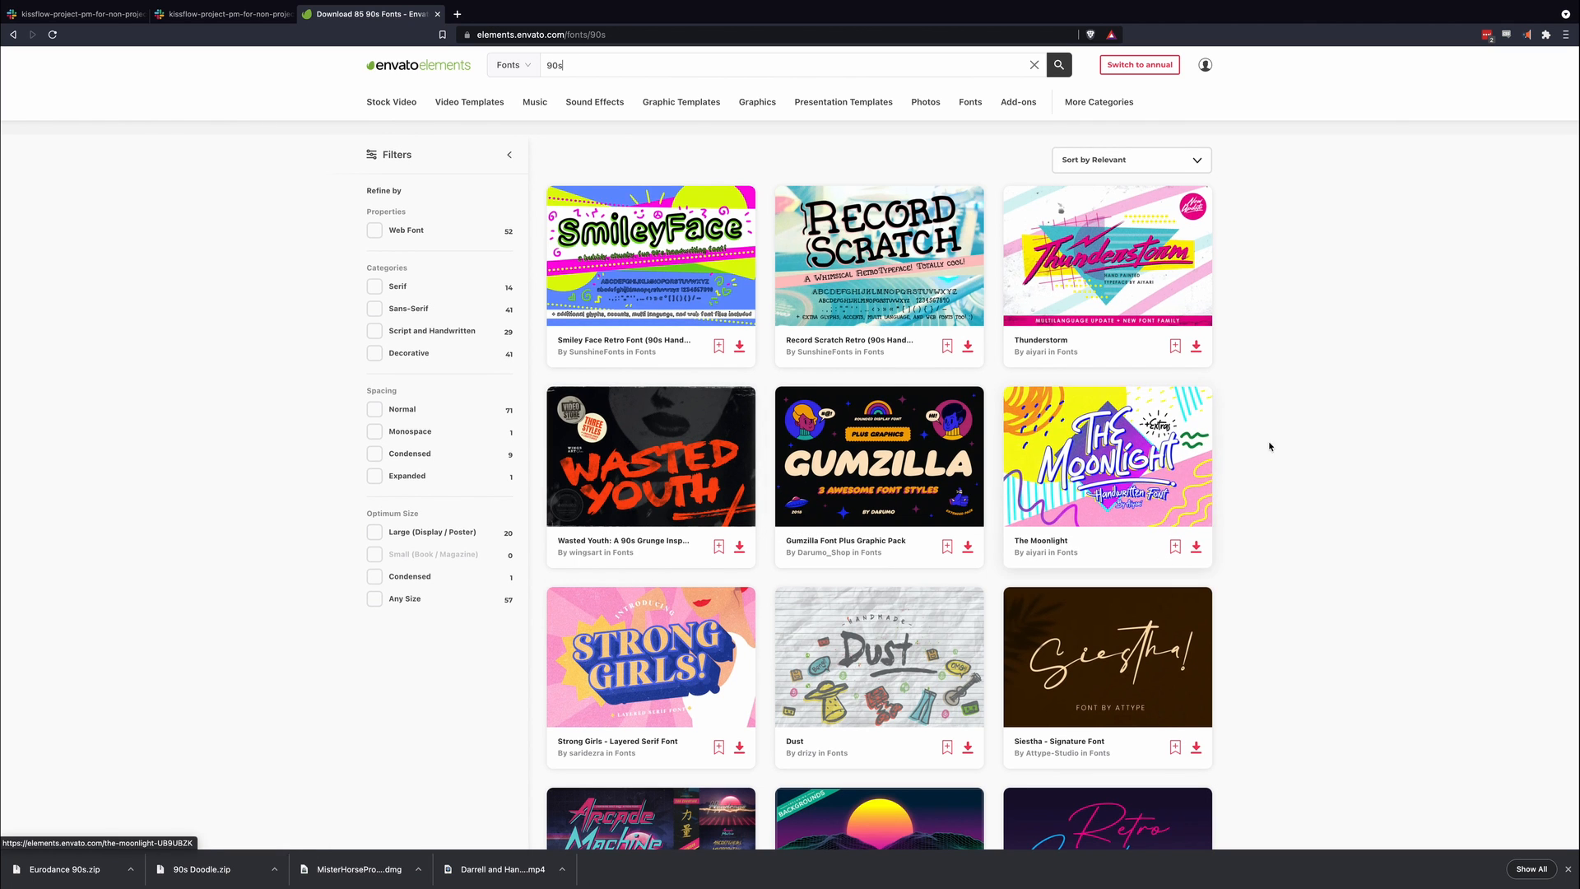
scroll(1231, 445, down, 3)
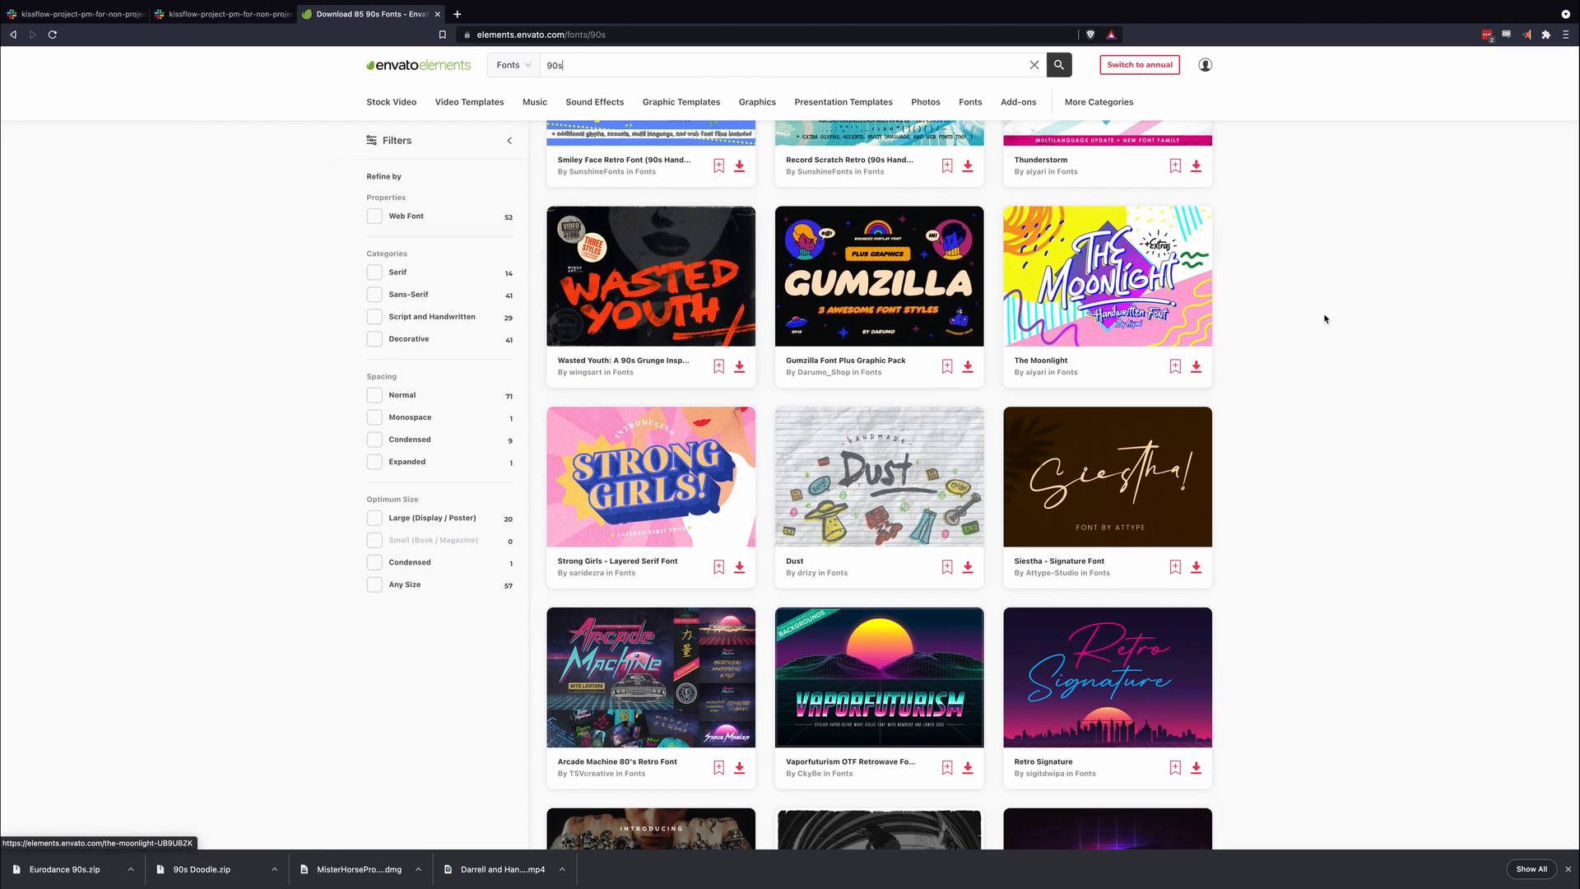
click(1129, 278)
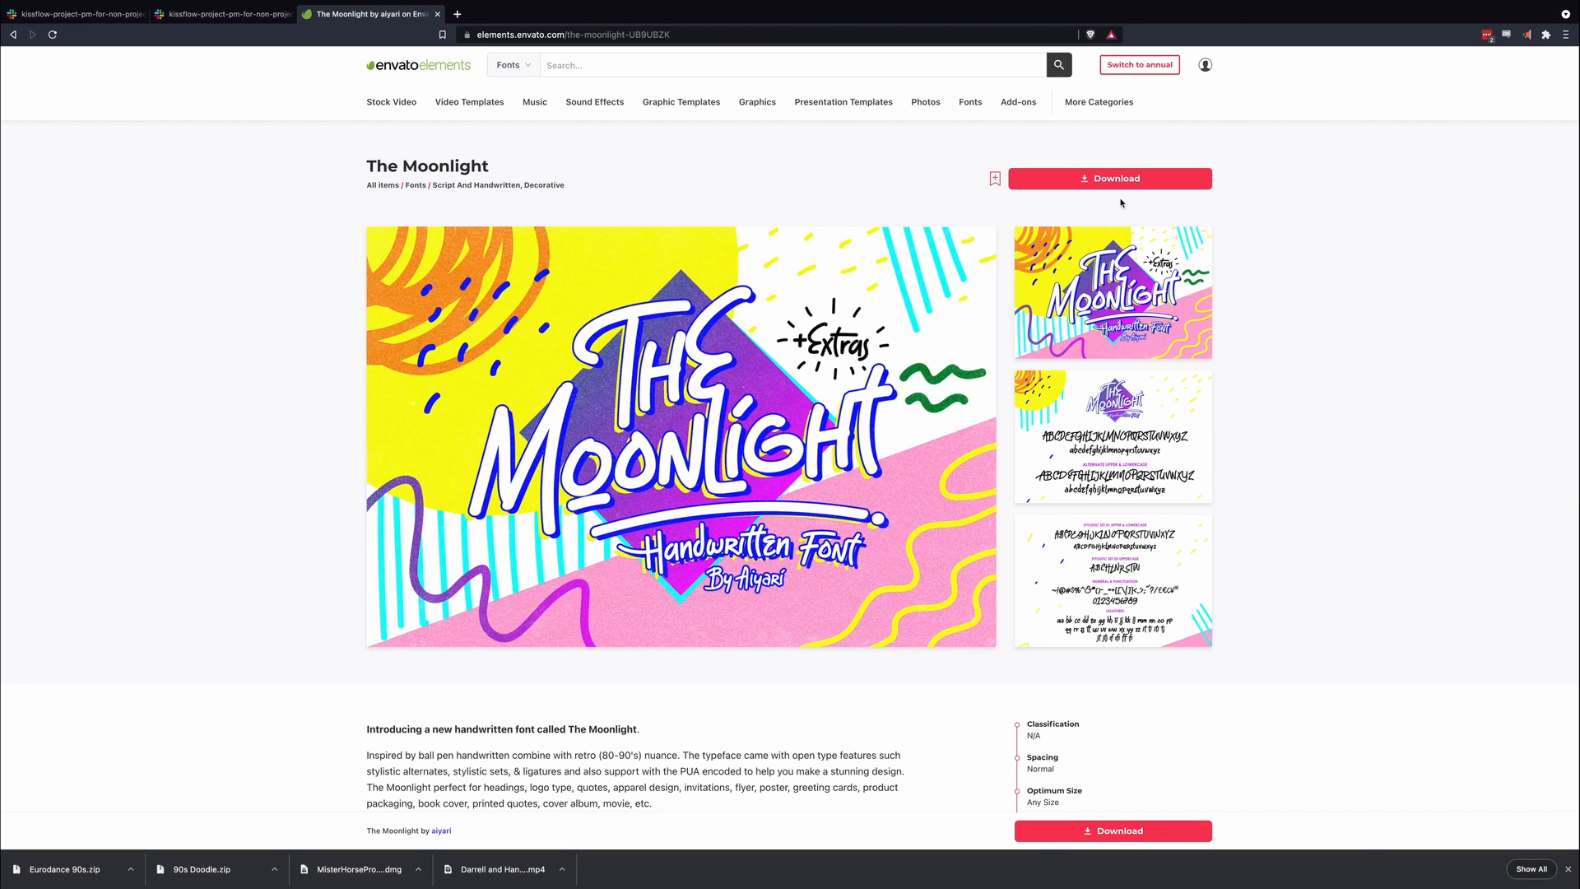
click(1116, 183)
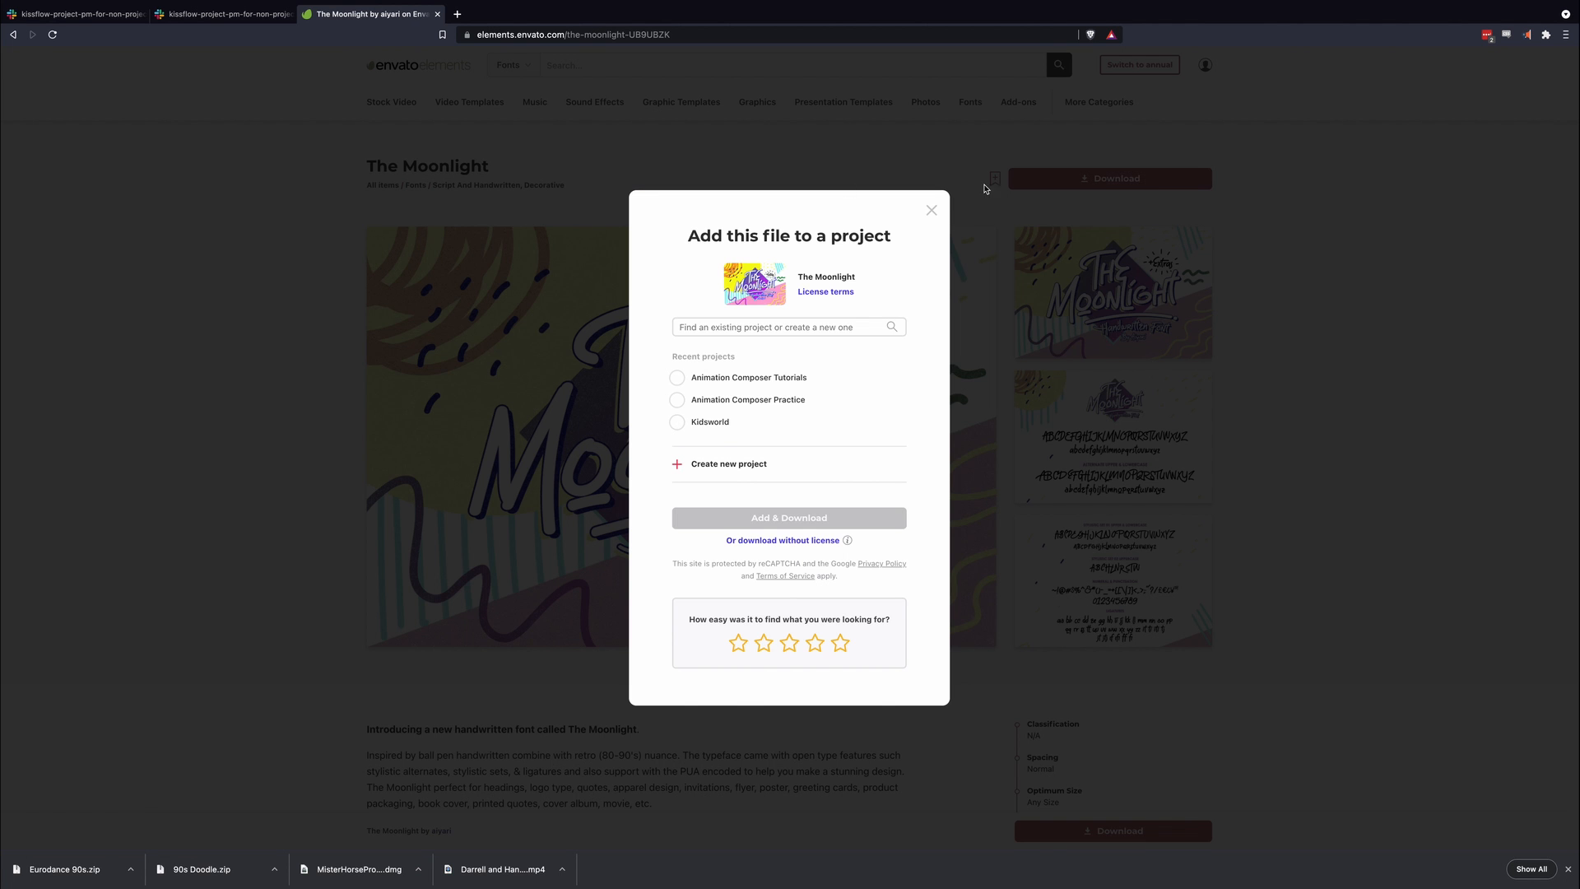
click(677, 376)
click(820, 520)
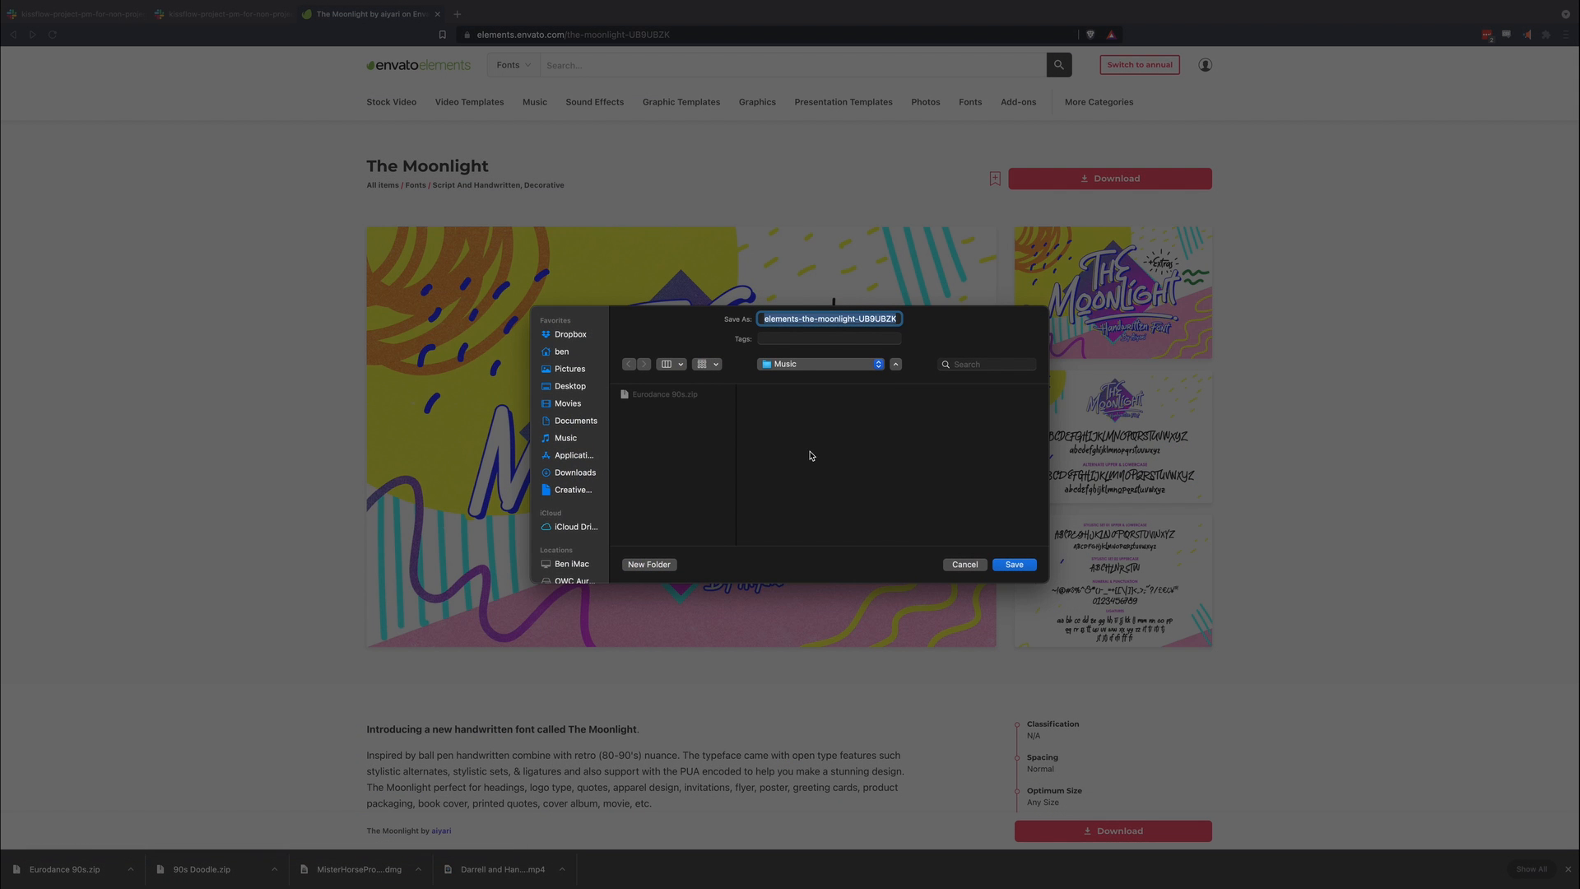
Step: Save the font archive as "The Moonlight" in the project's Elements > Fonts folder
click(824, 364)
click(825, 379)
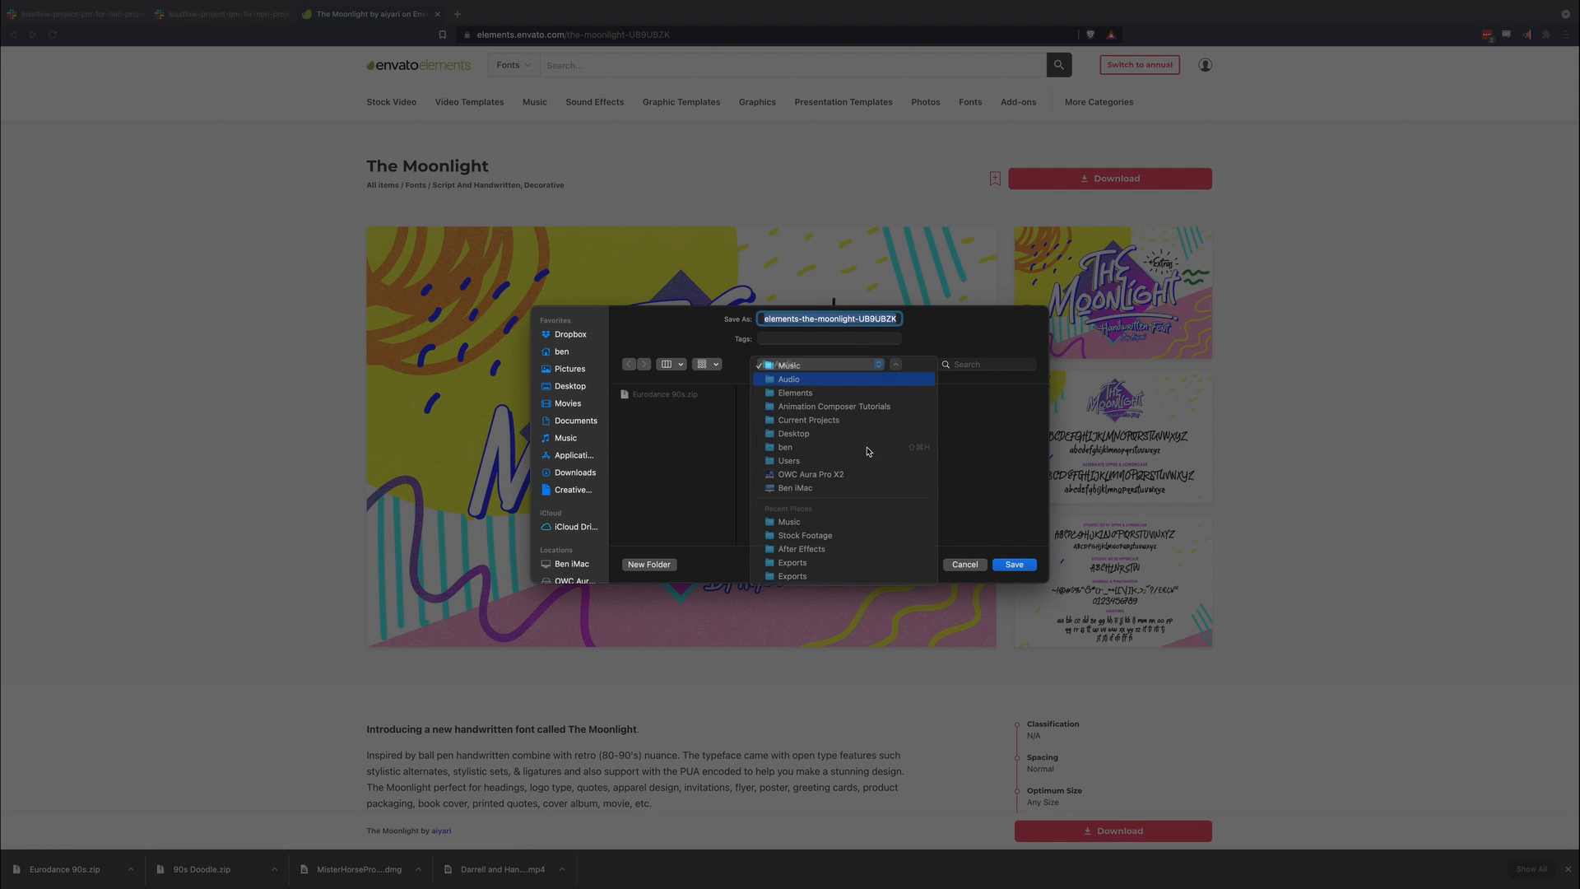
click(854, 365)
click(847, 380)
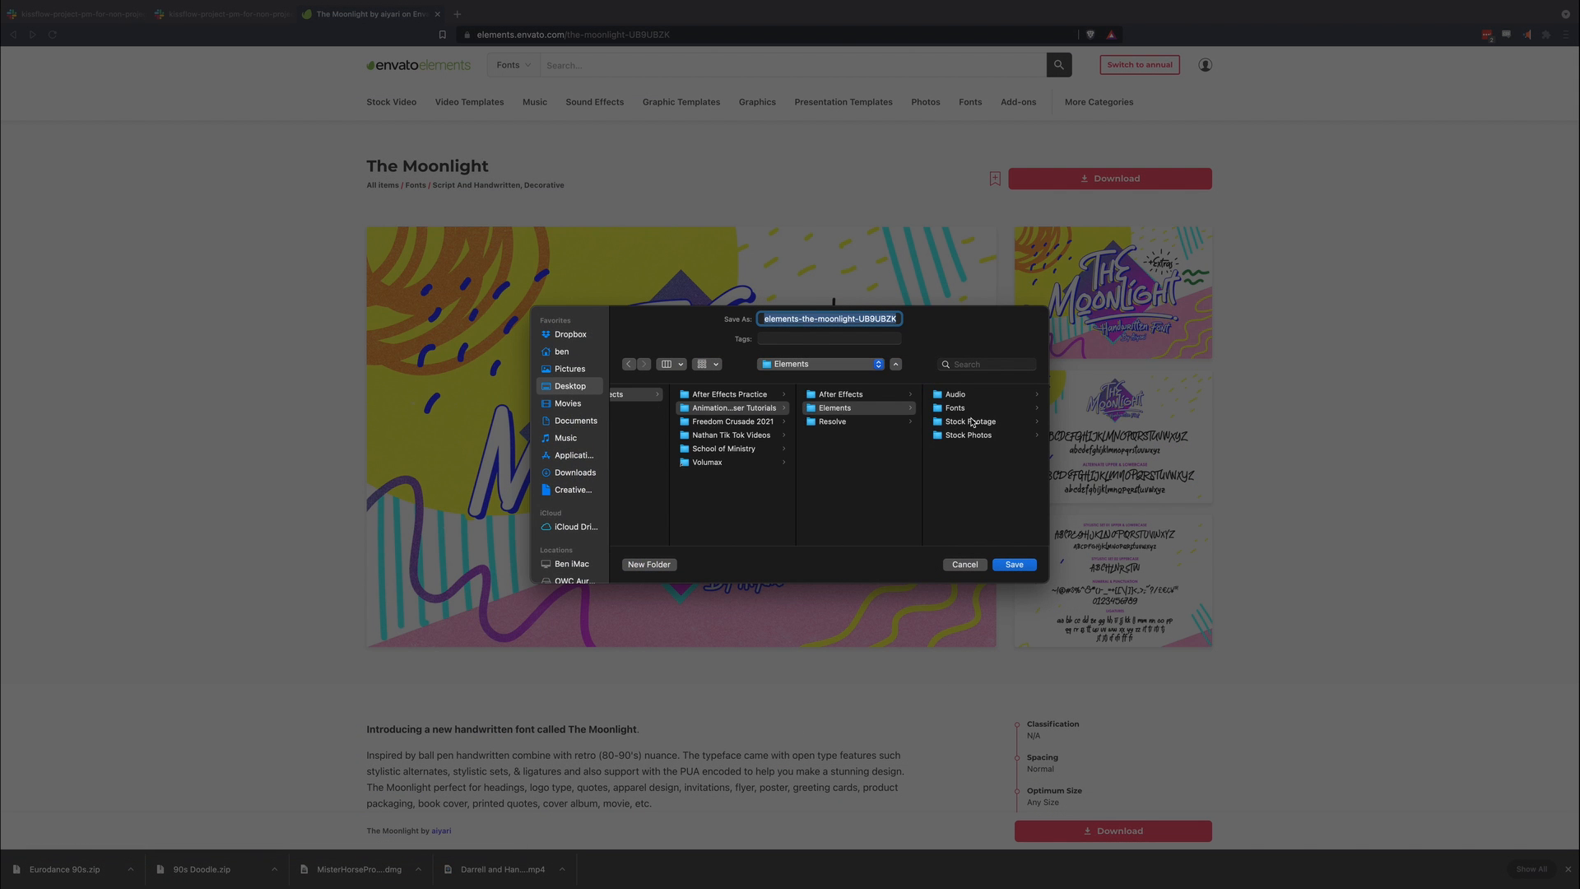
click(971, 409)
click(878, 320)
key(super+a)
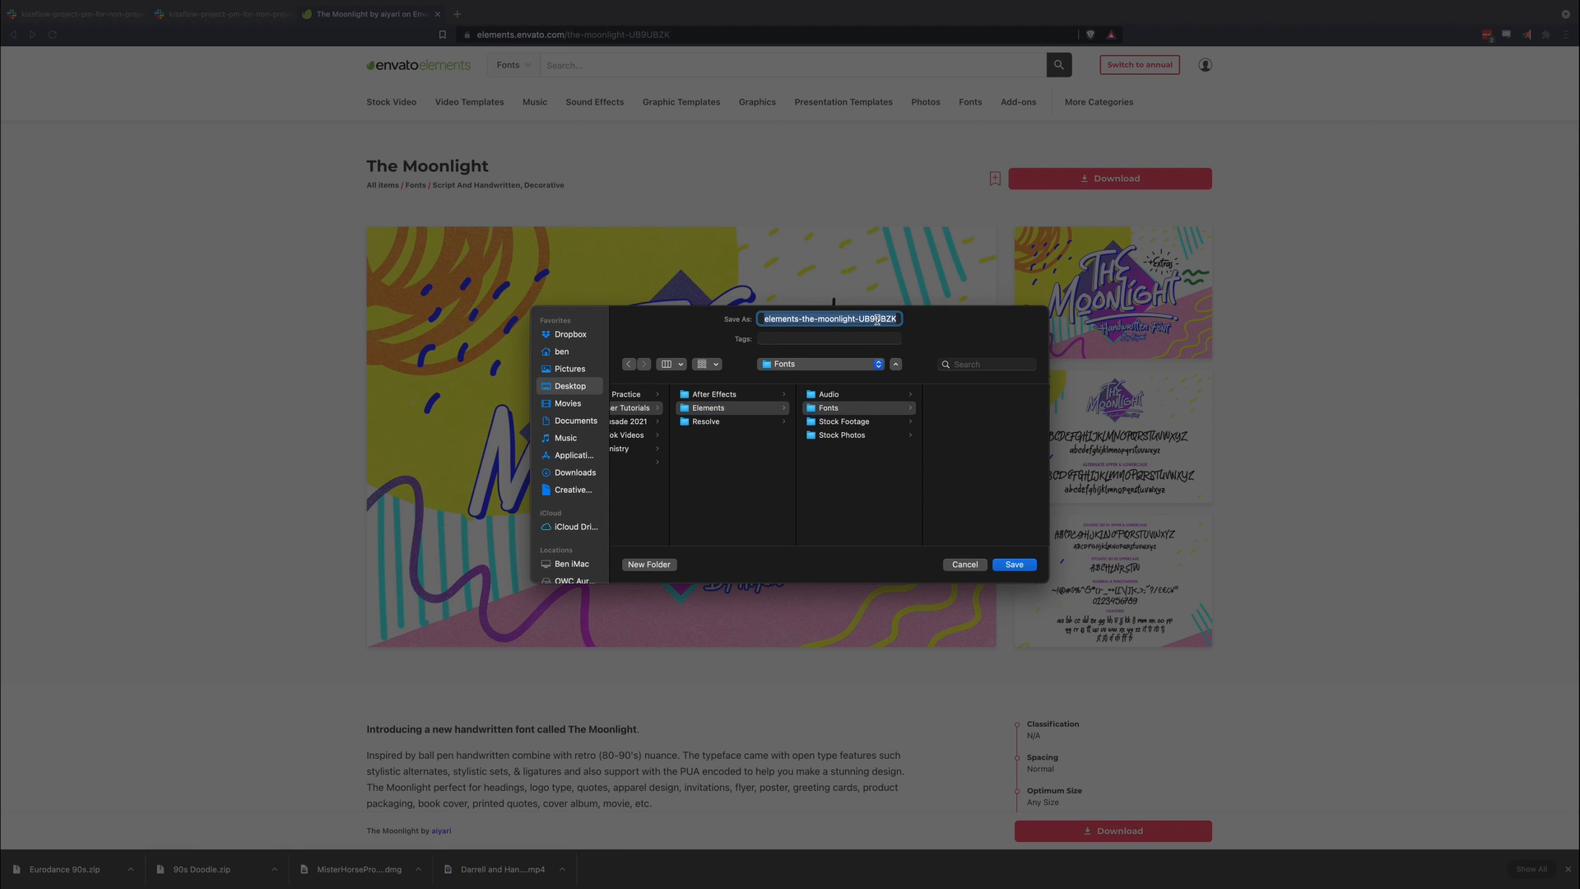
text(The )
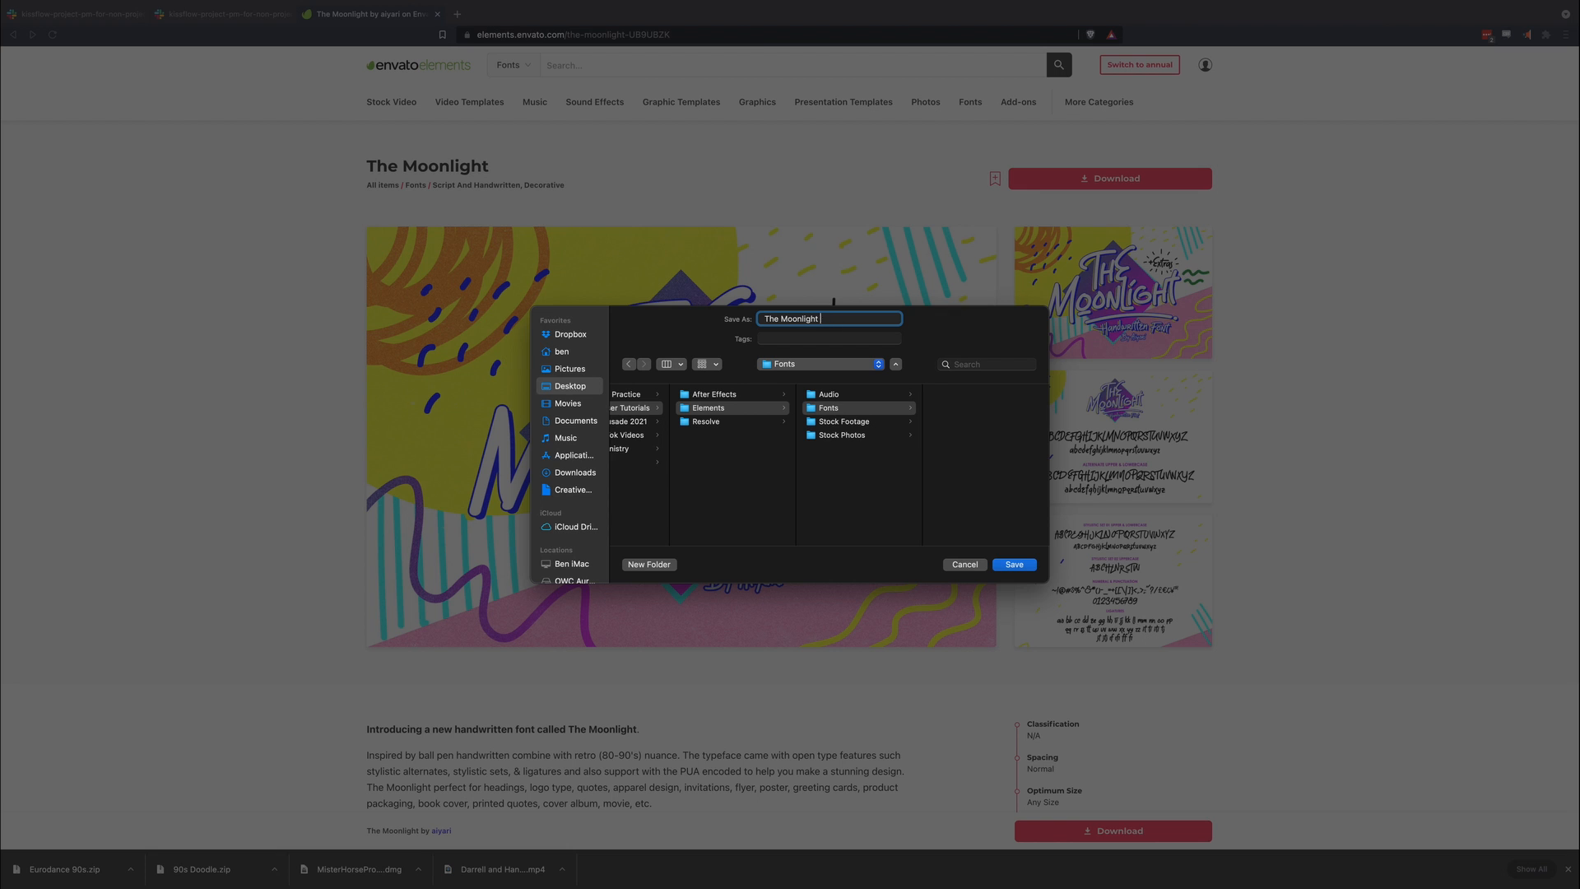
text(Moonlight)
key(Return)
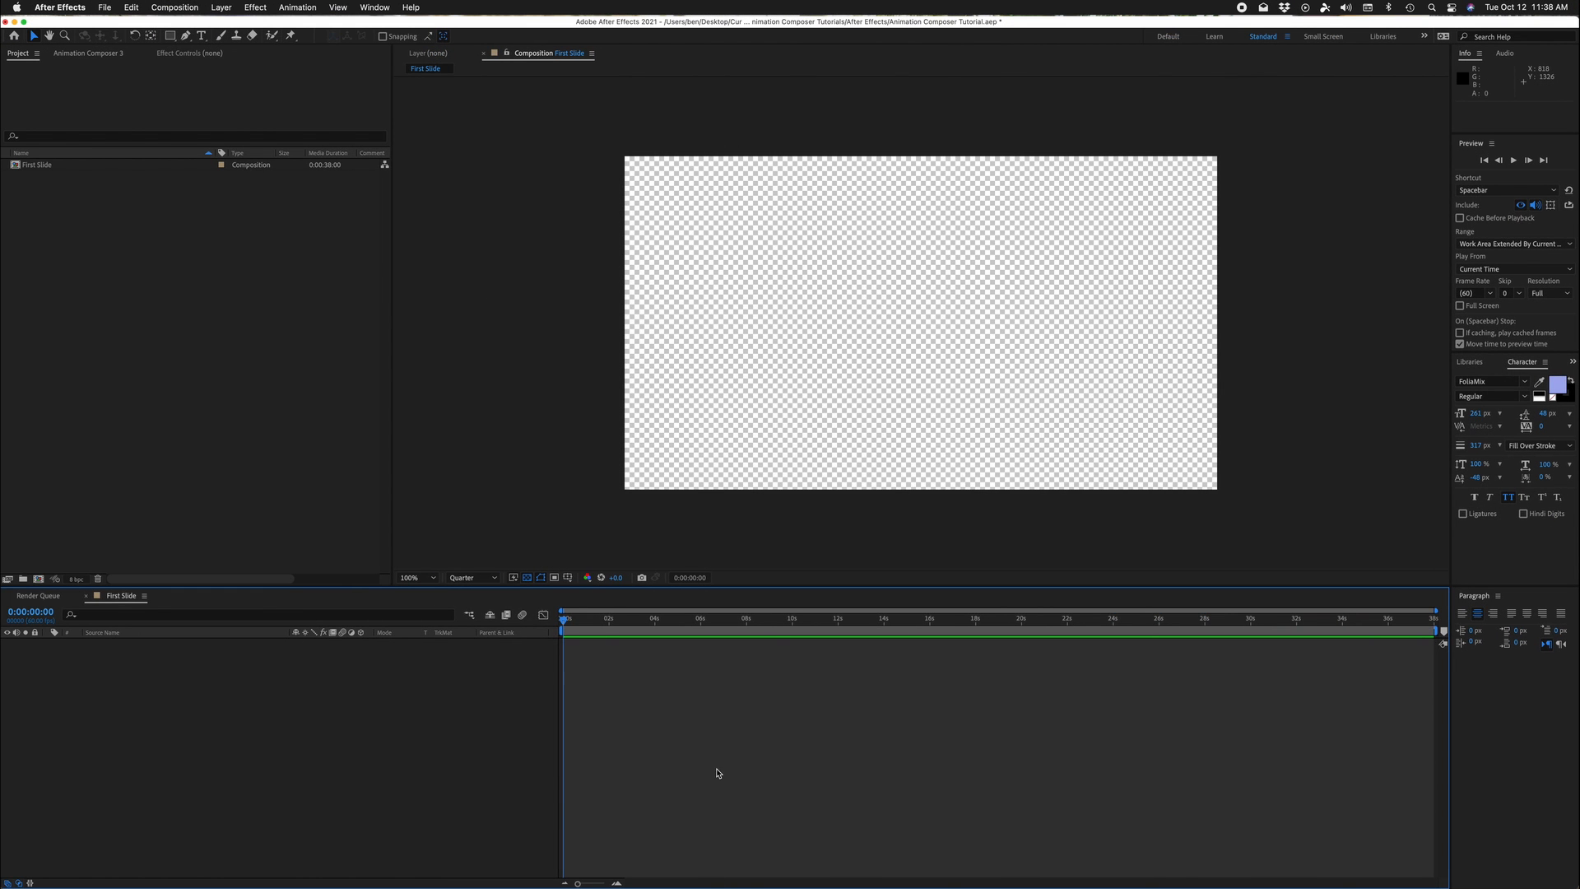
Step: Switch to Finder and unpack Eurodance 90s.zip in the Animation Composer Tutorials project's Elements > Audio > Music folder
key(super+Tab)
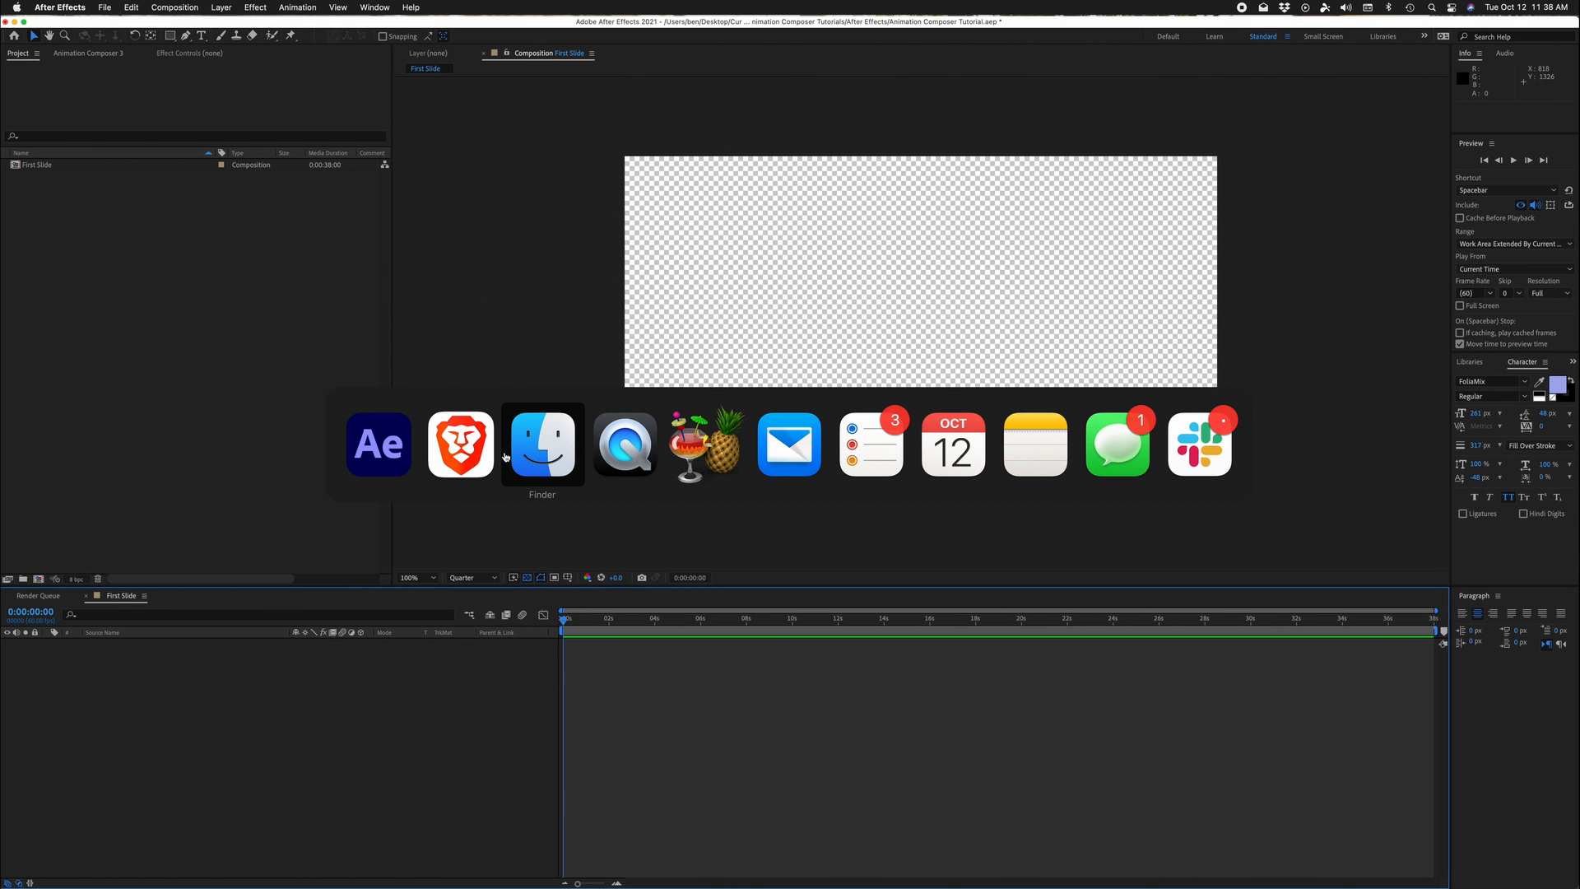
click(544, 444)
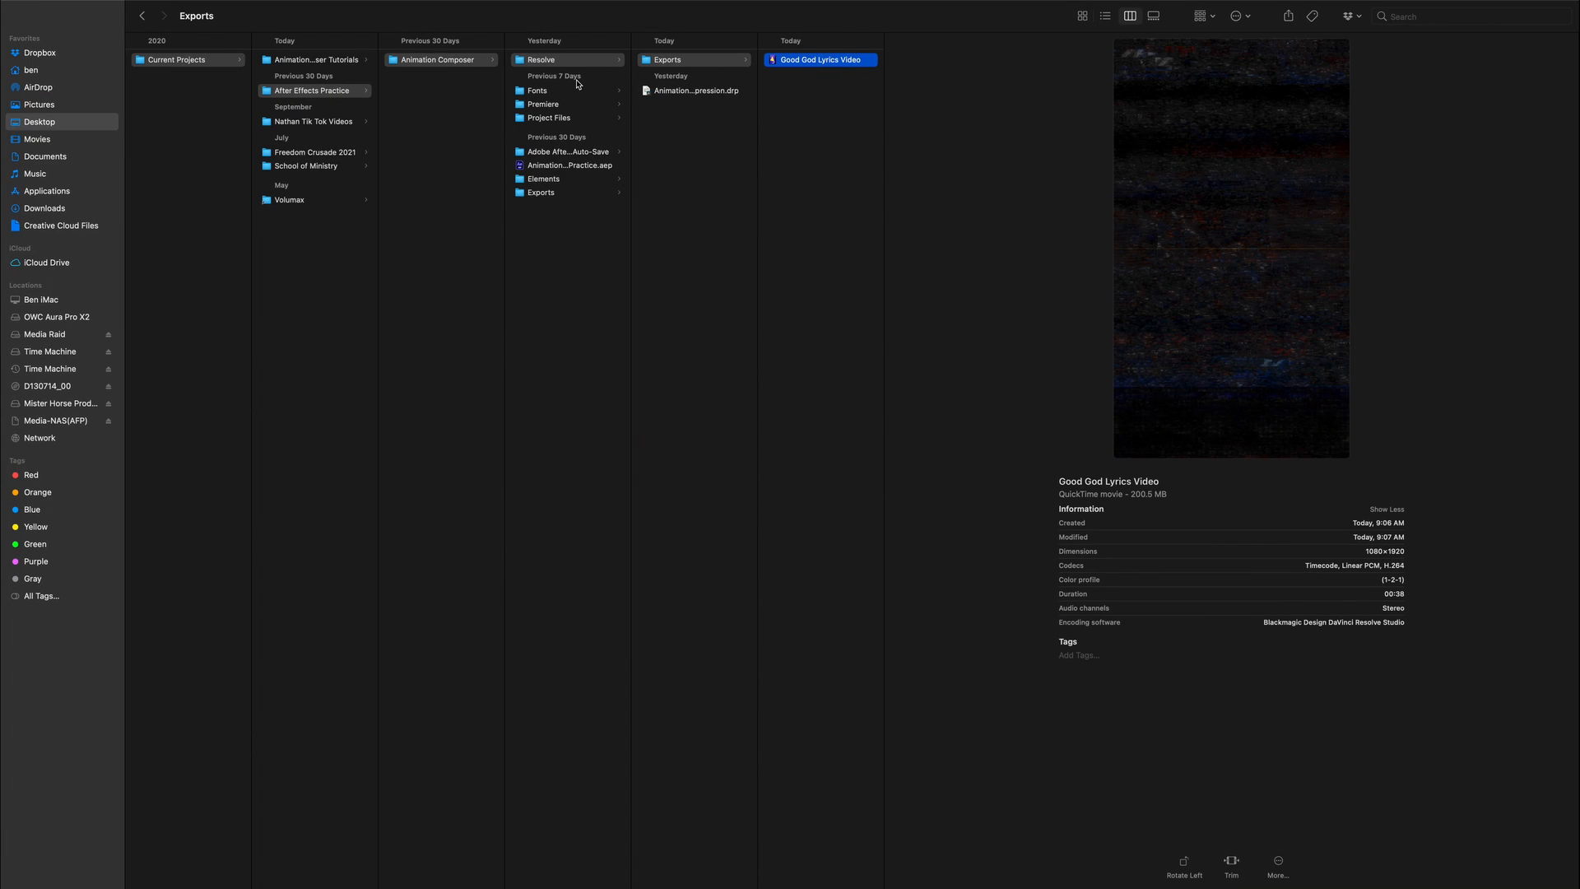
click(337, 62)
click(428, 62)
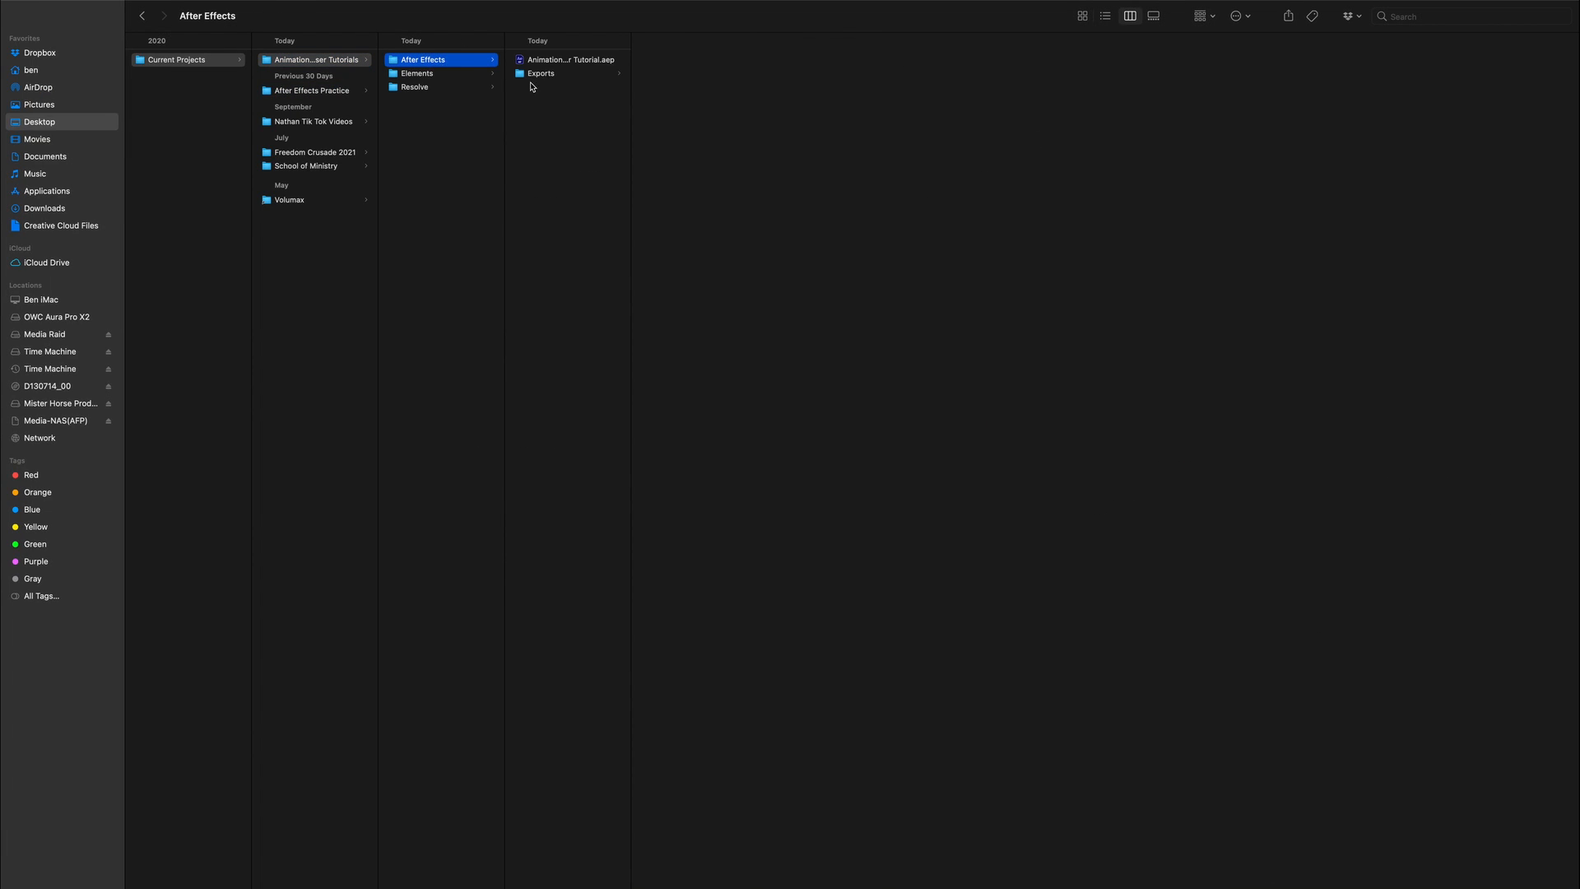
click(465, 75)
click(549, 62)
click(666, 62)
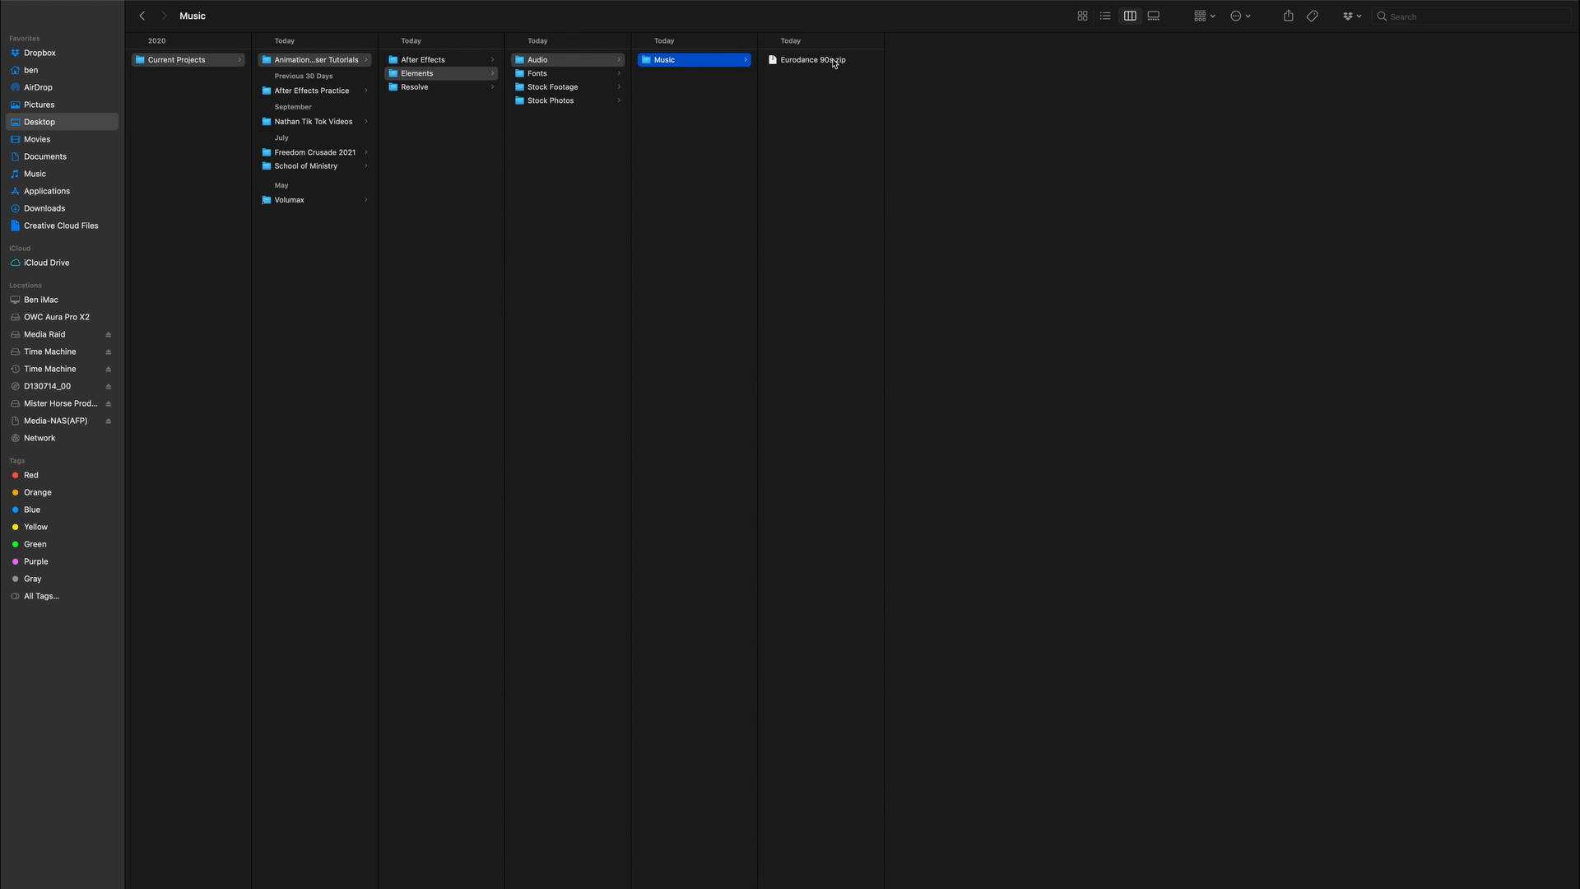
click(822, 63)
right_click(822, 65)
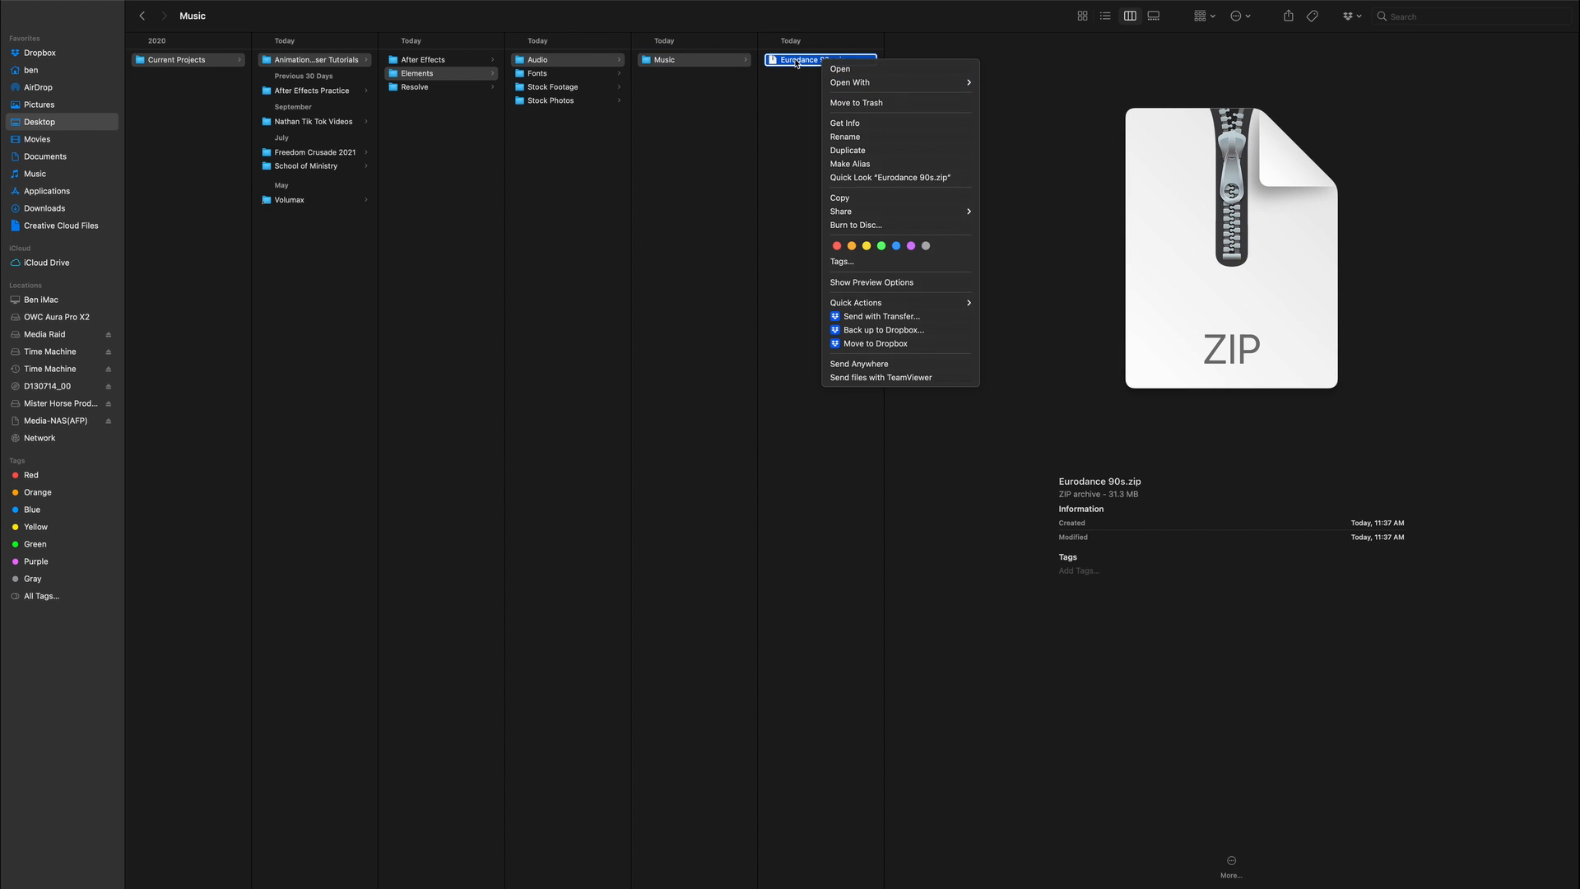
click(840, 70)
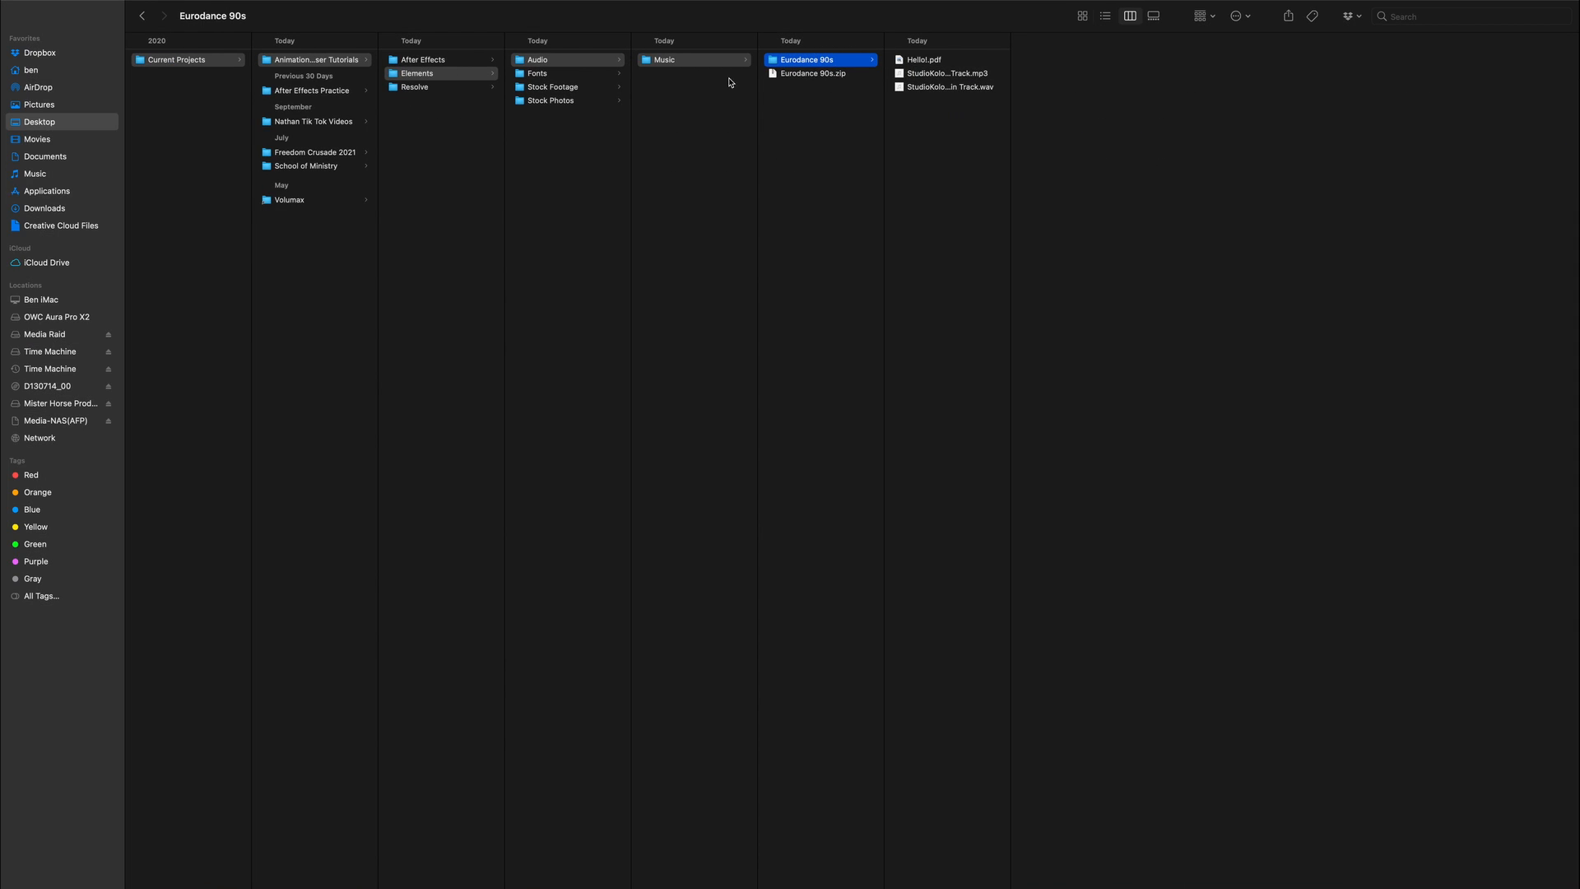
Step: Unpack The Moonlight.zip in the Elements > Fonts folder
click(571, 74)
click(732, 62)
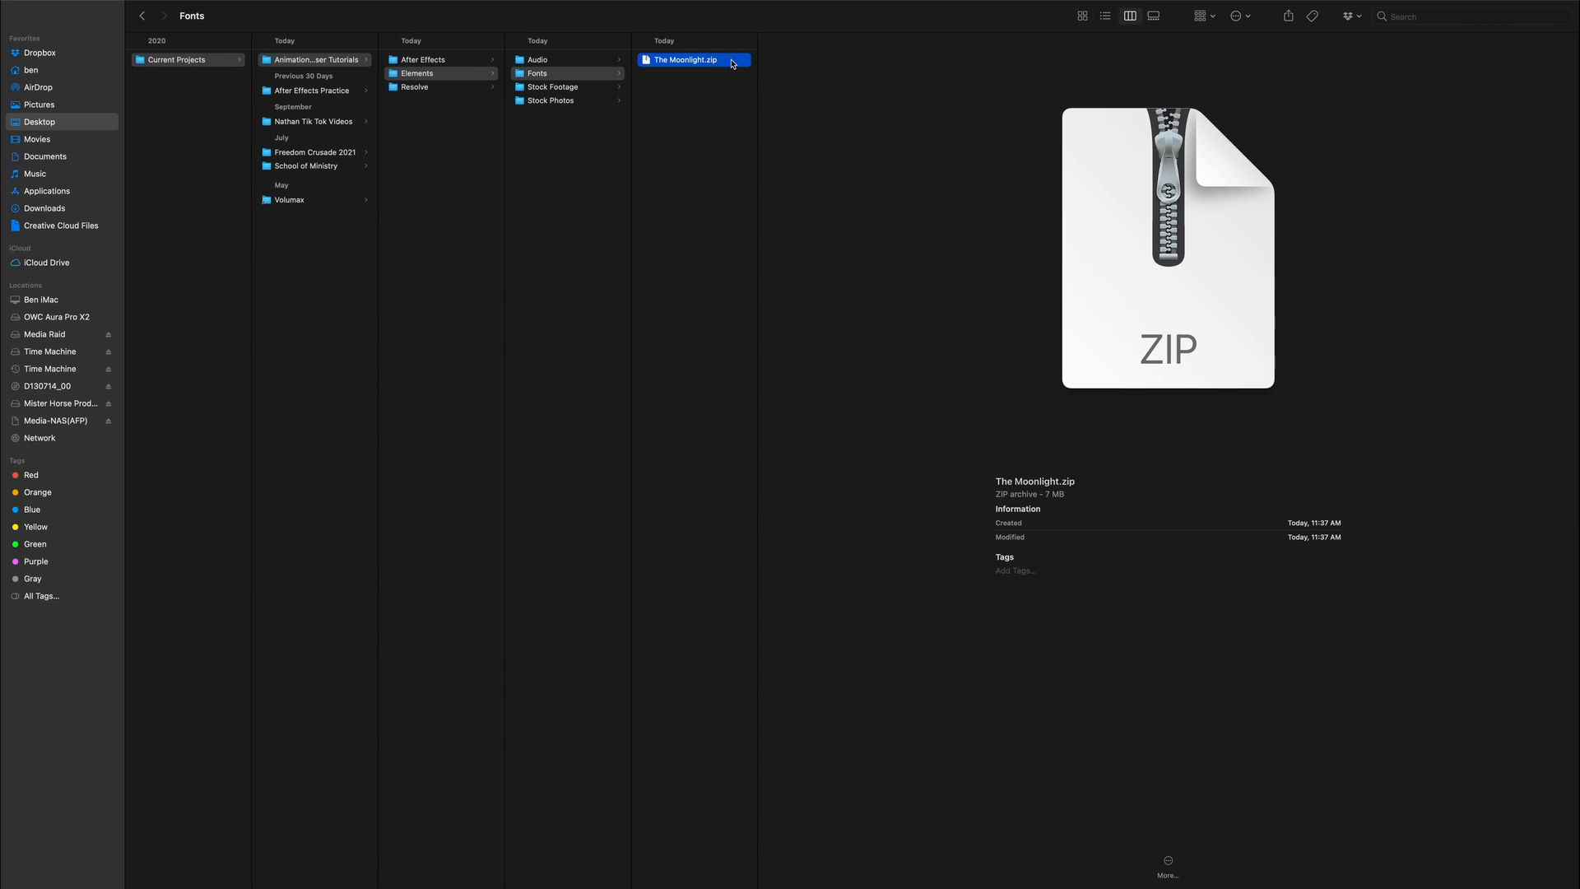
double_click(684, 62)
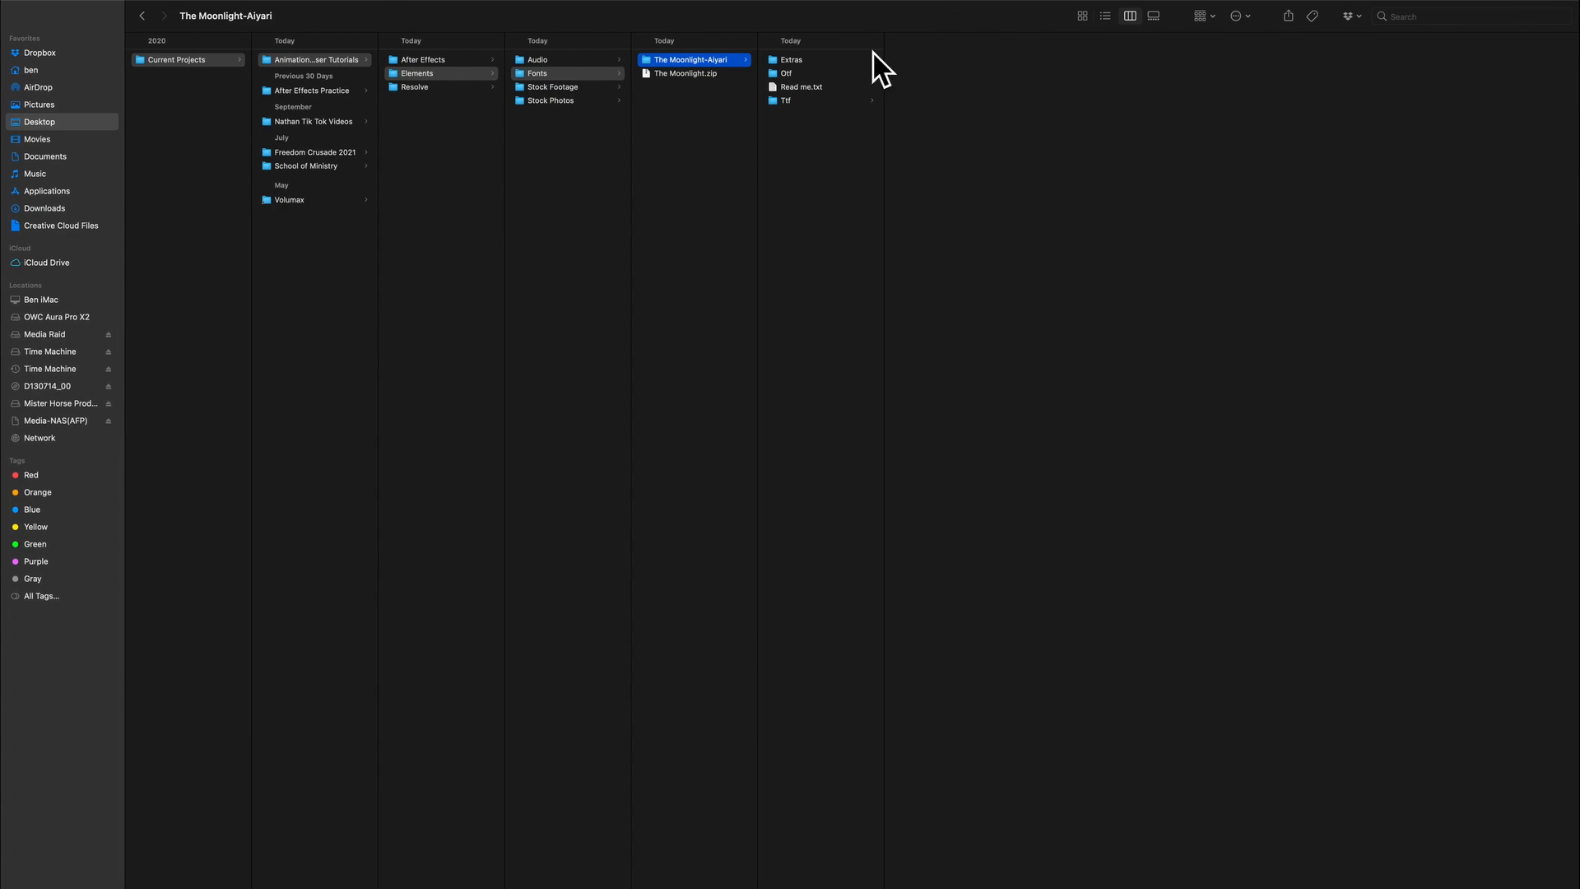
Step: Preview both fonts in the unpacked Otf folder and install TheMoonlight.otf through Font Book
click(808, 74)
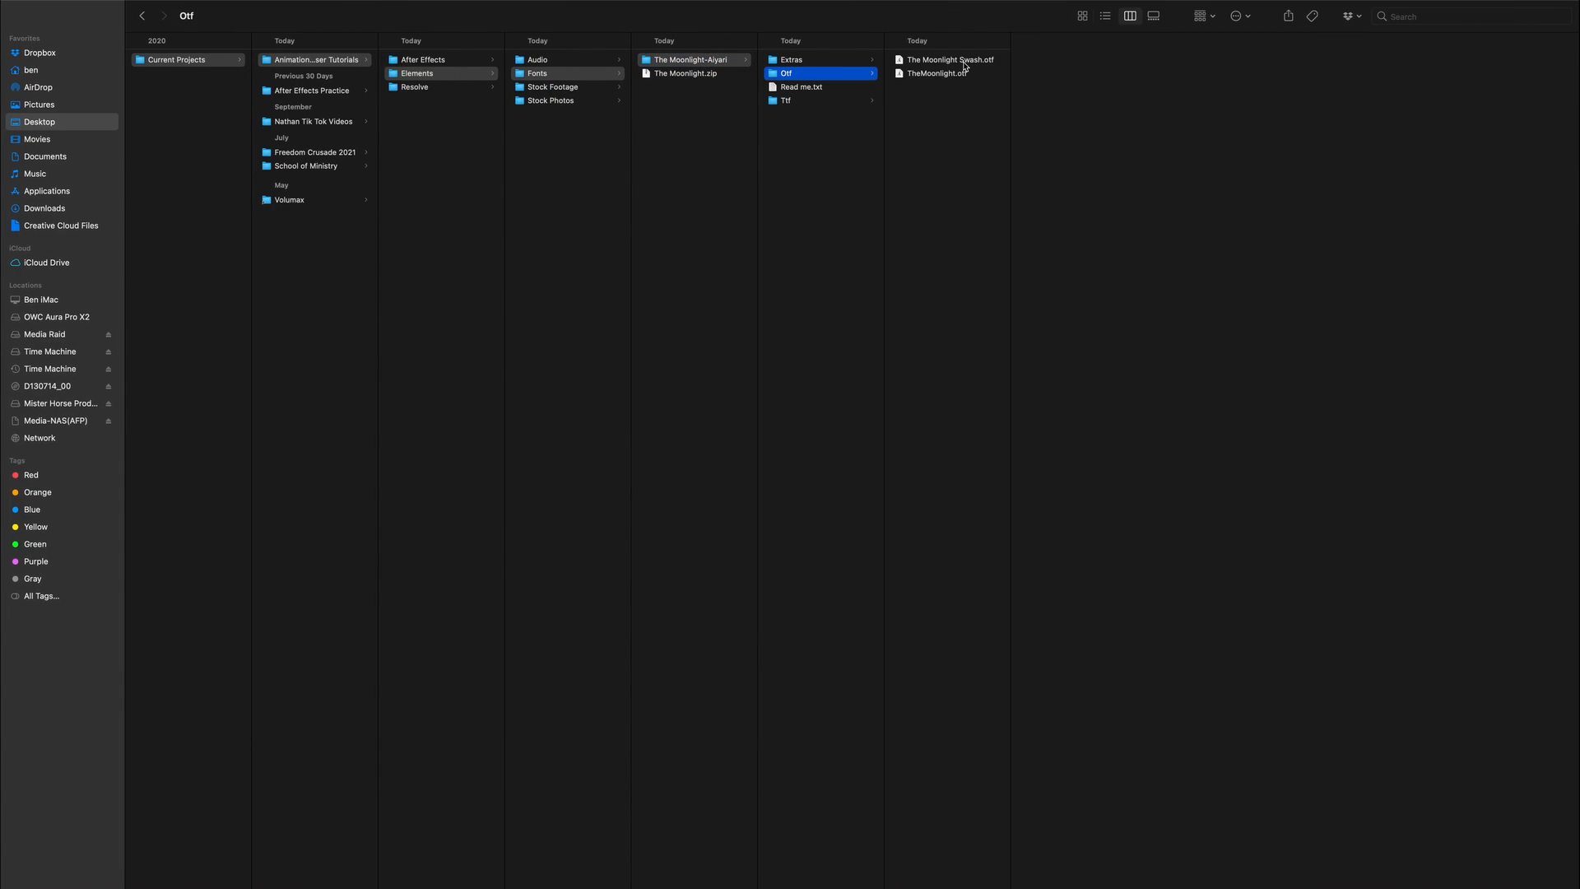
click(964, 63)
click(930, 72)
click(938, 60)
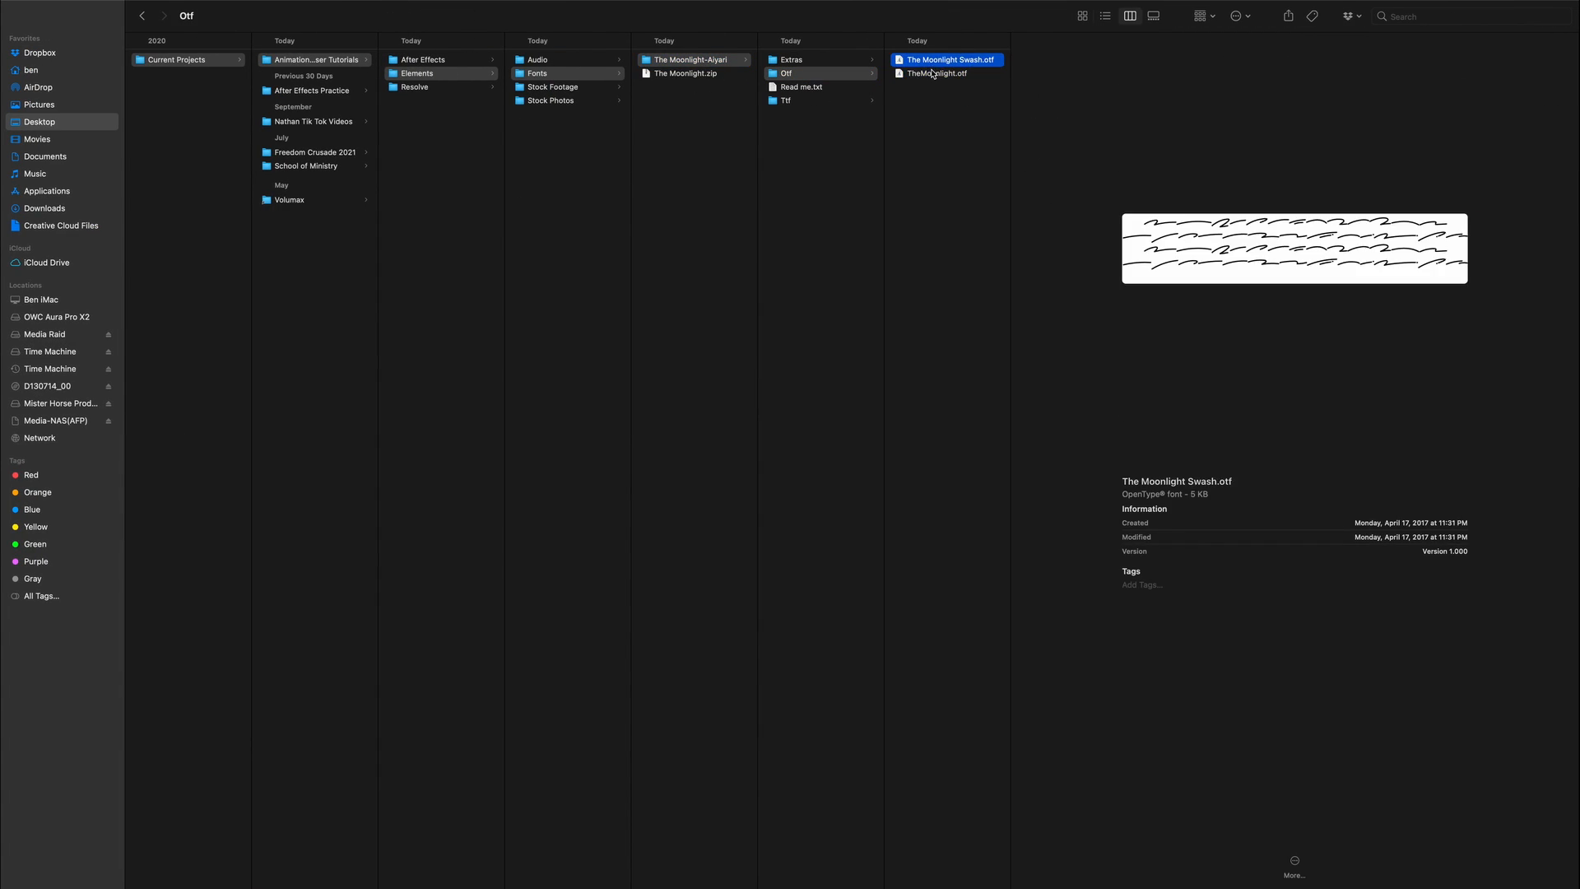
double_click(933, 72)
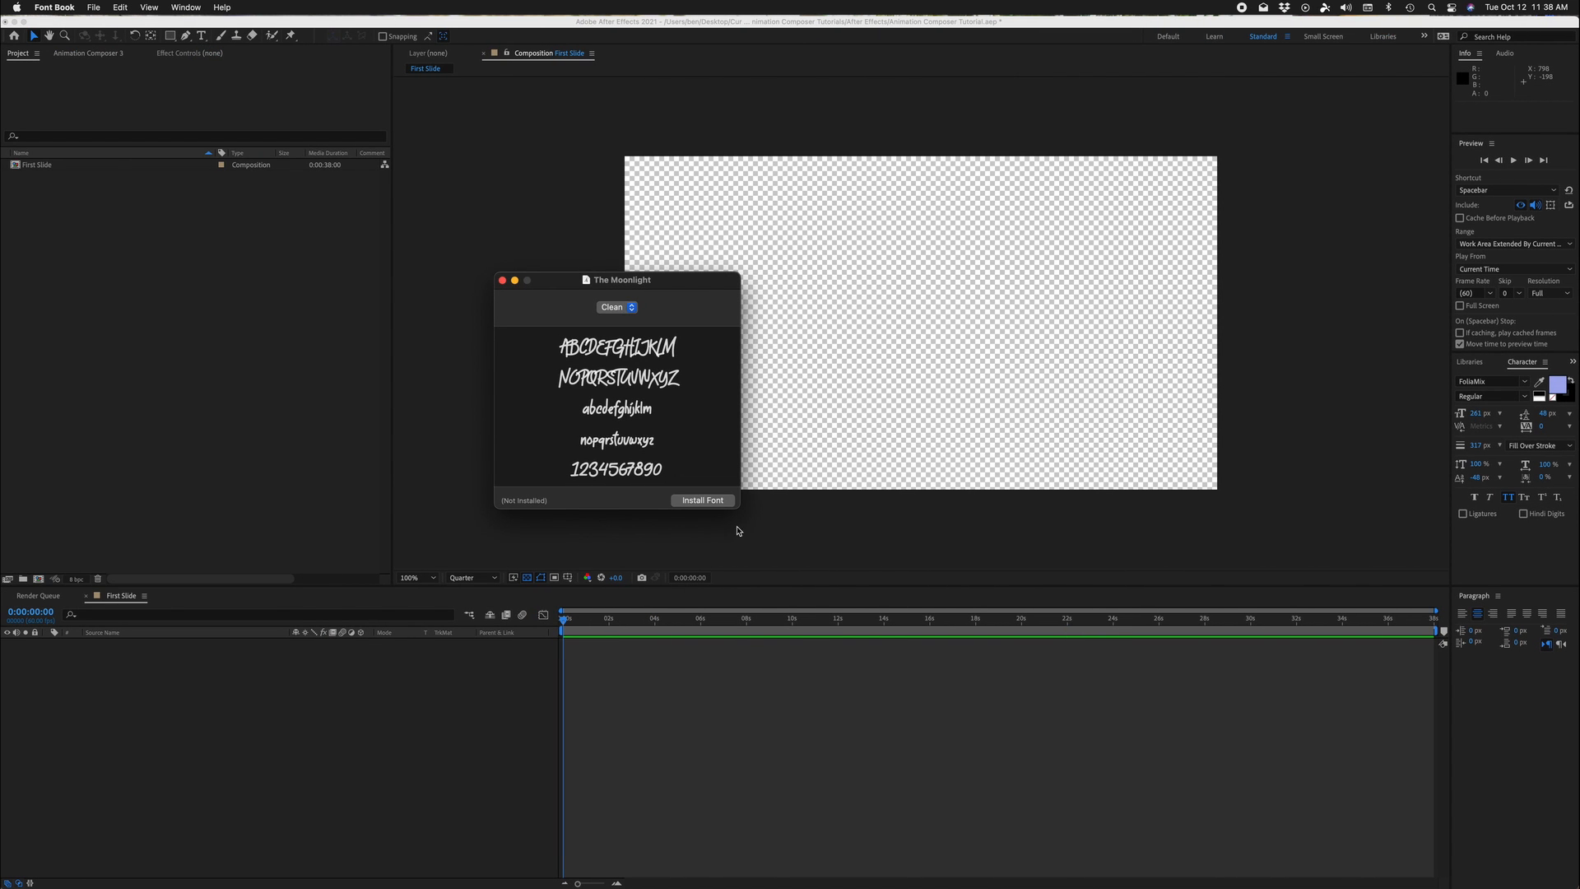
click(702, 499)
key(ctrl+Right)
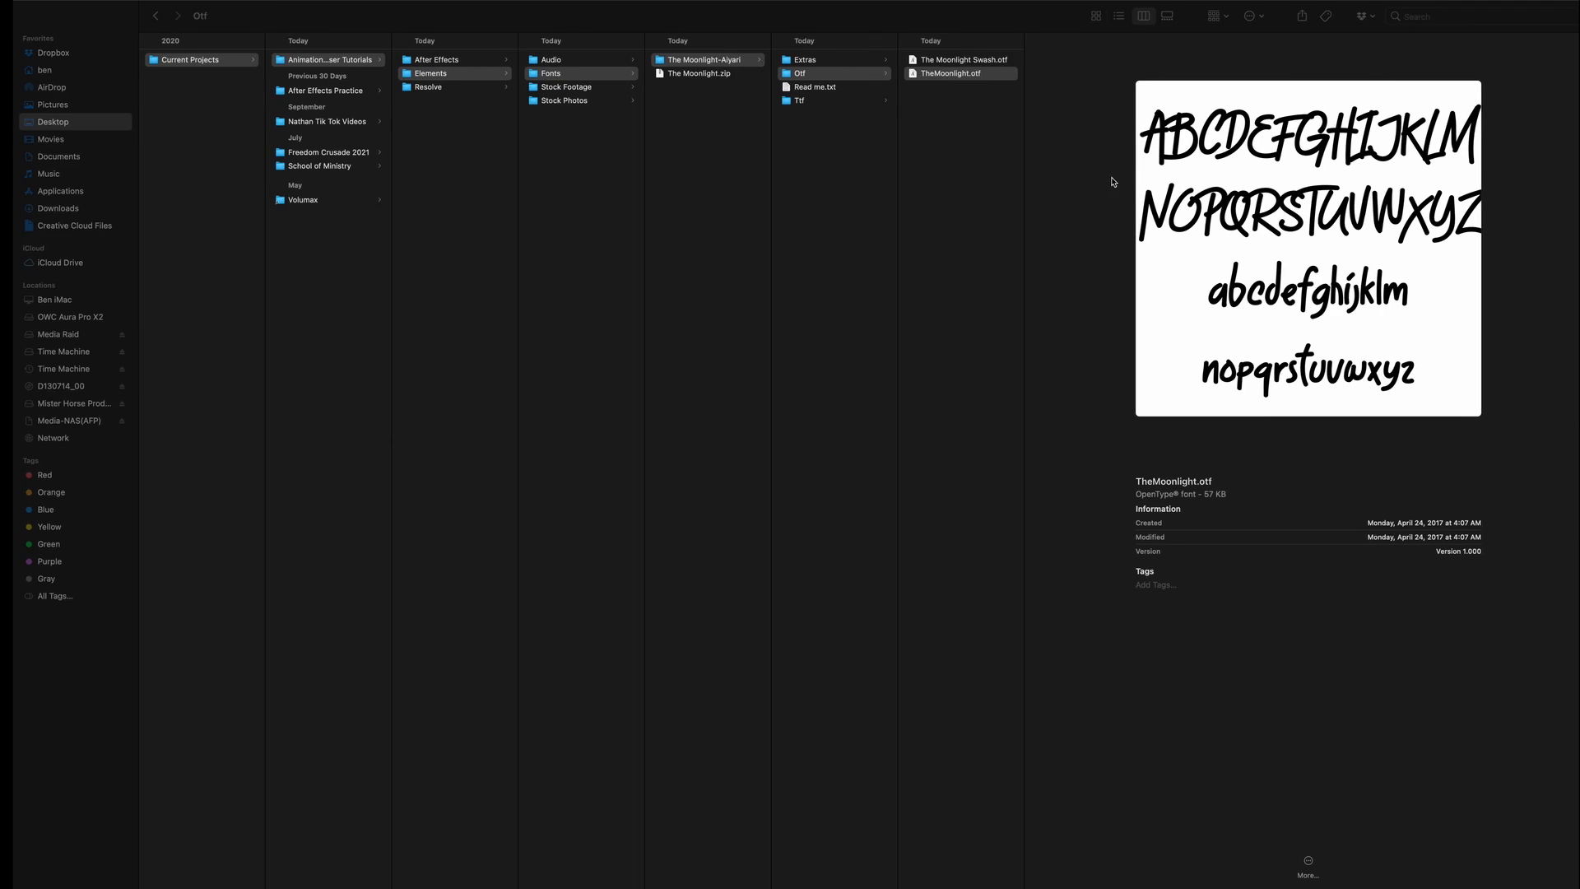
Step: Install The Moonlight Swash.otf from the Otf folder
click(903, 60)
double_click(909, 60)
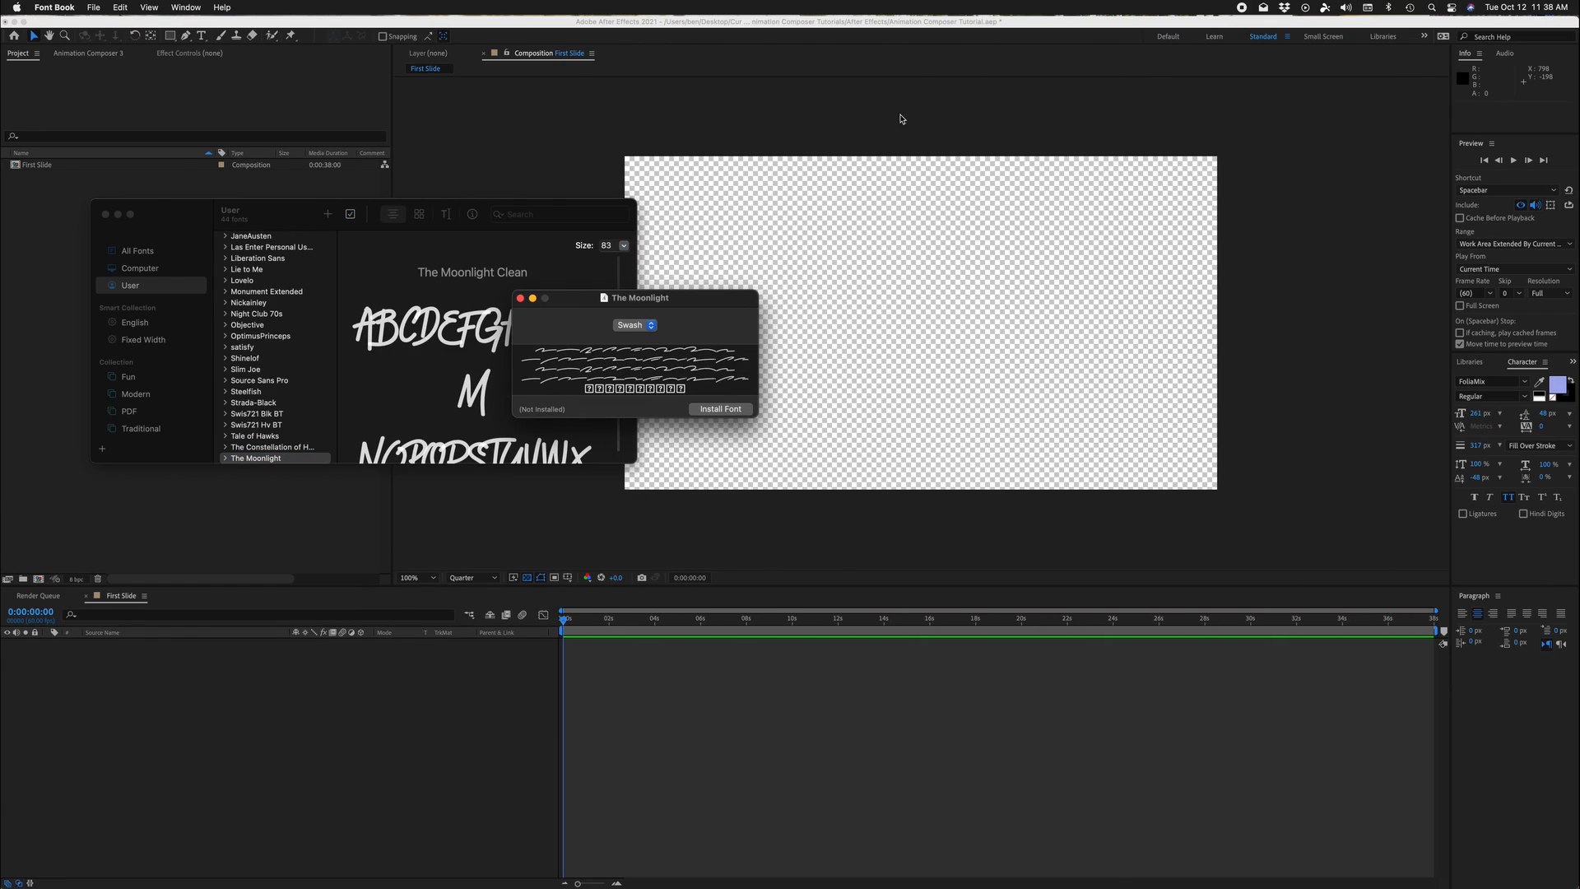
click(729, 405)
key(ctrl+Right)
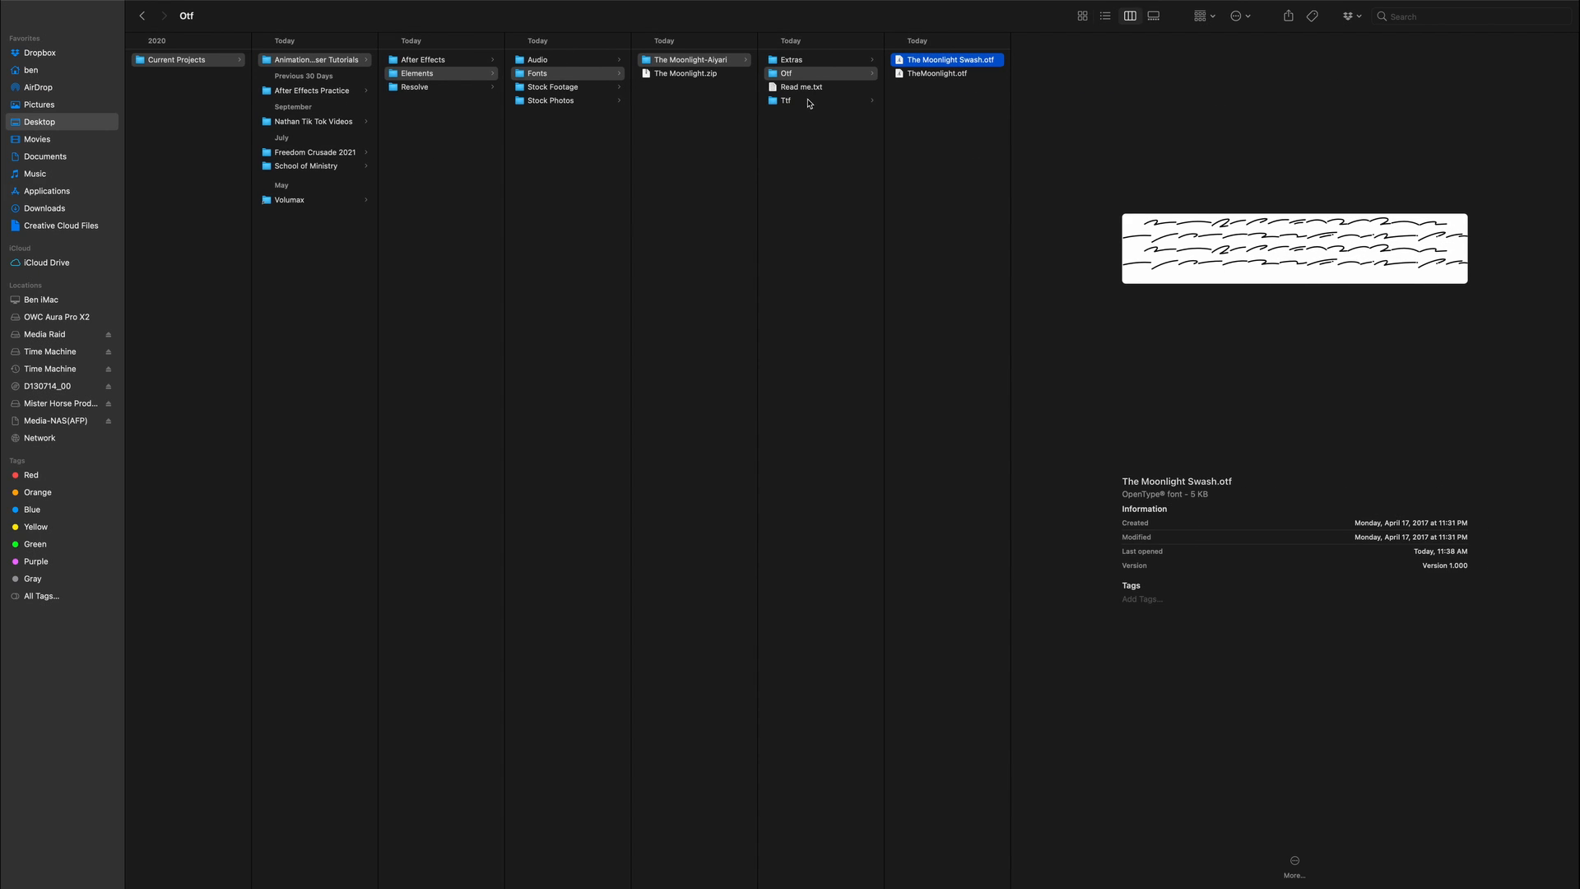
Step: Preview the Moonlight font files in the Ttf folder and check Font Book's list of user fonts
click(800, 102)
click(955, 60)
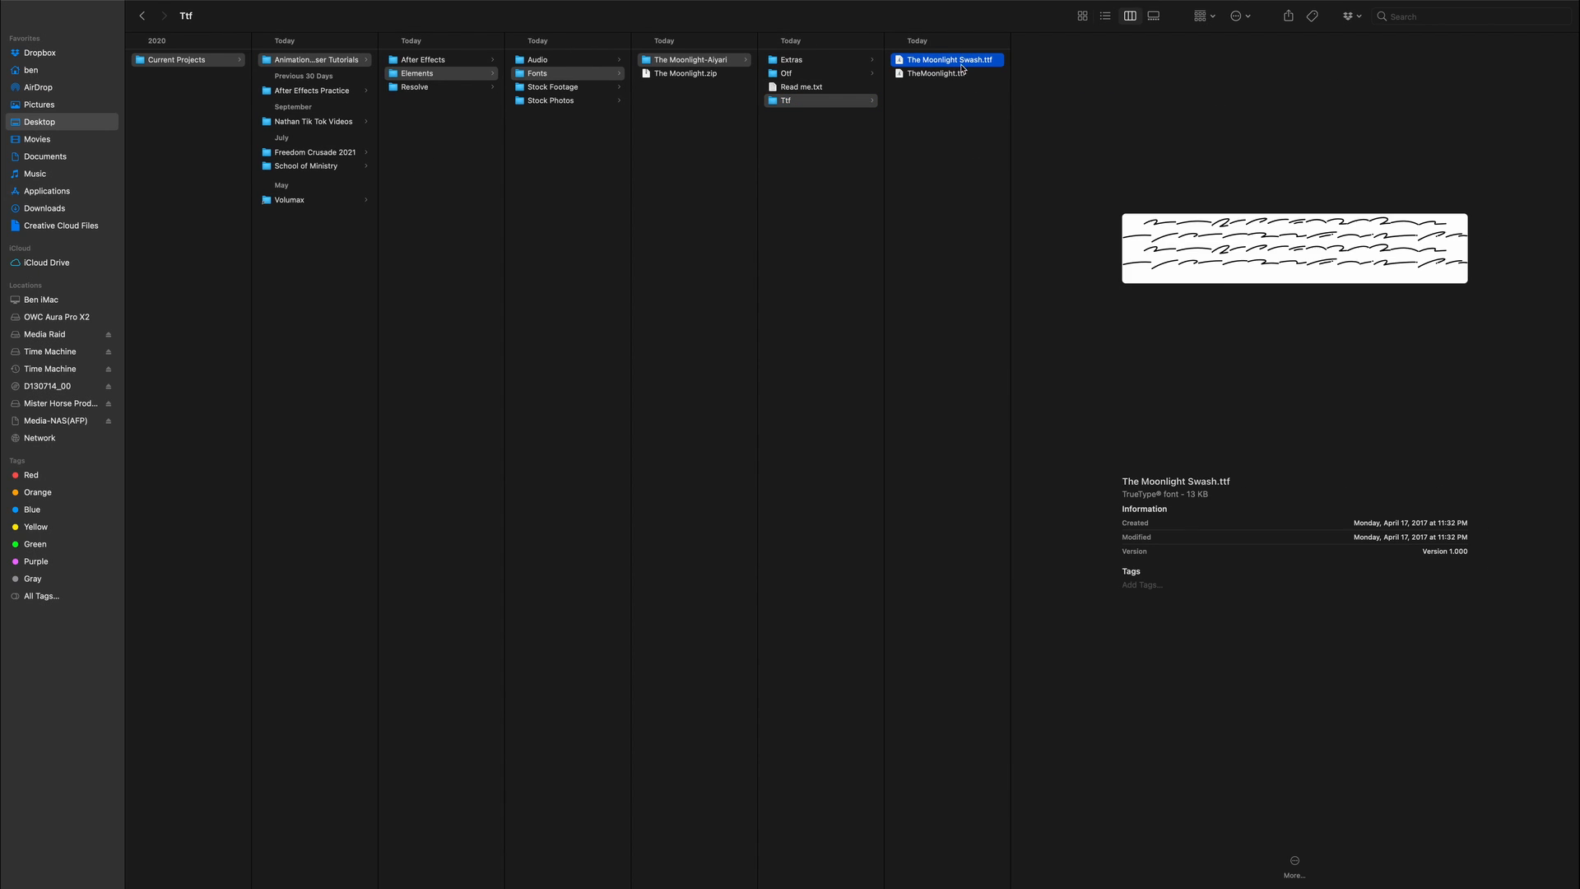
click(957, 73)
key(ctrl+Left)
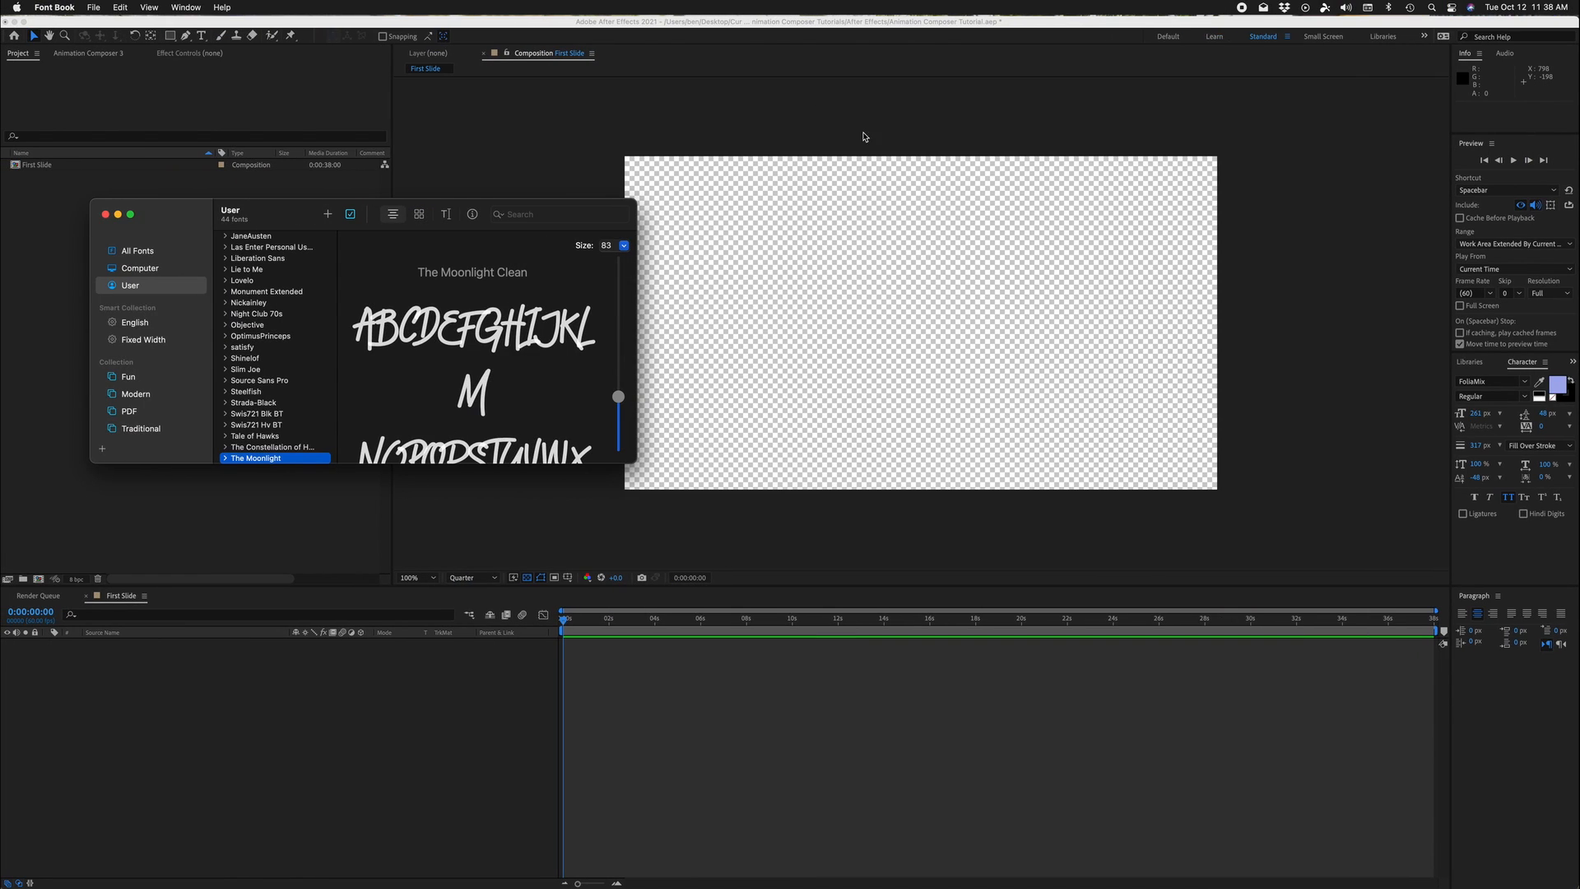
key(ctrl+Right)
Step: Unpack 90s Doodle.zip in the Stock Footage folder and preview the two 90's Doodles clips
click(587, 87)
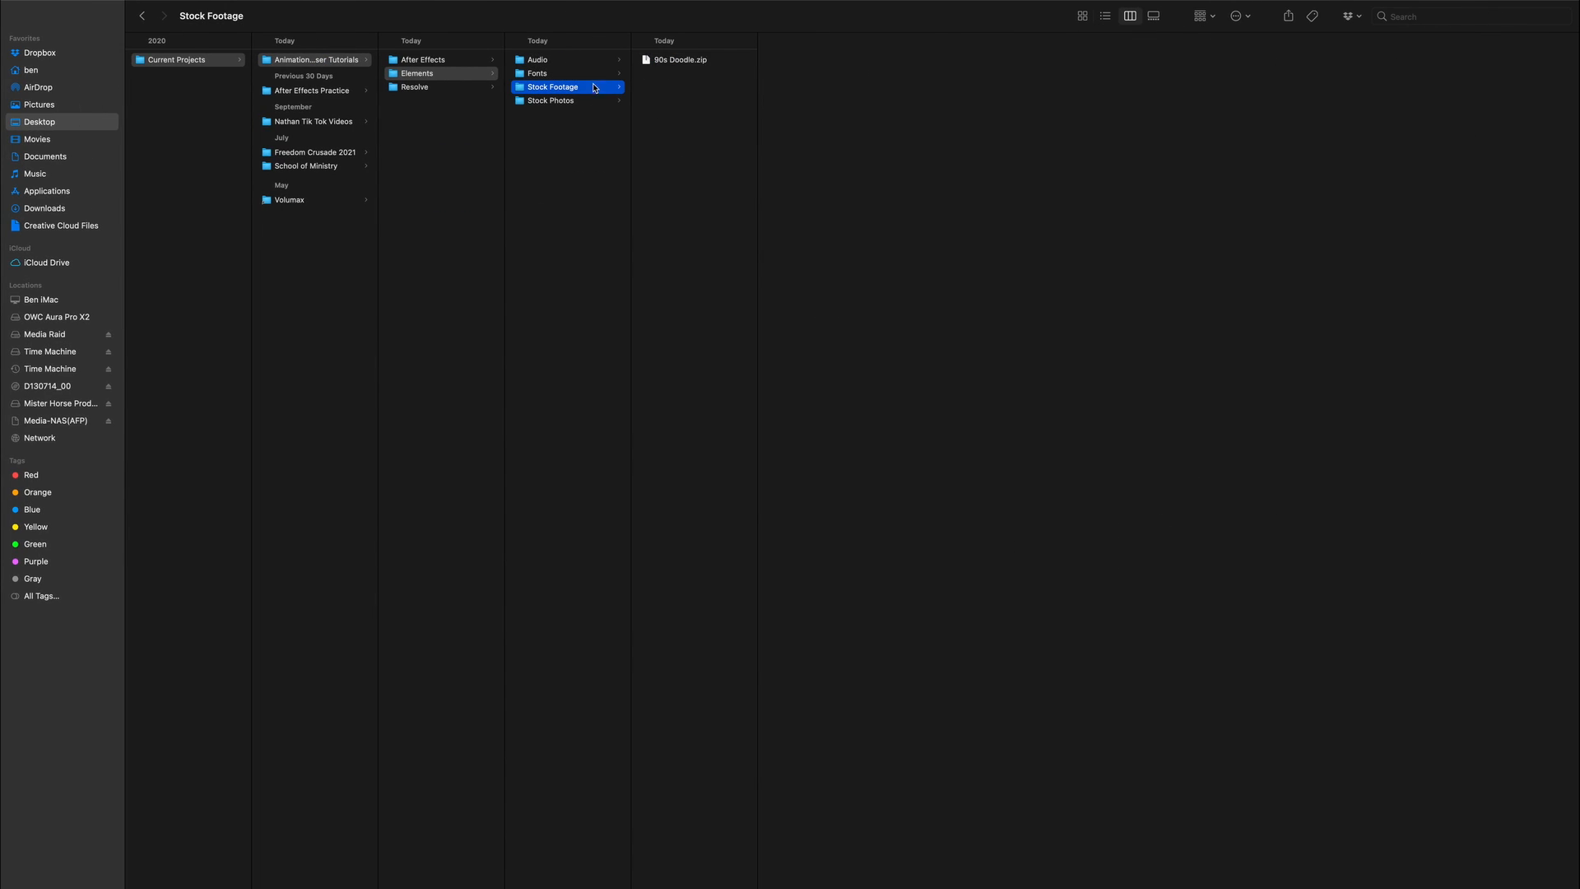
click(737, 64)
key(ctrl+Left)
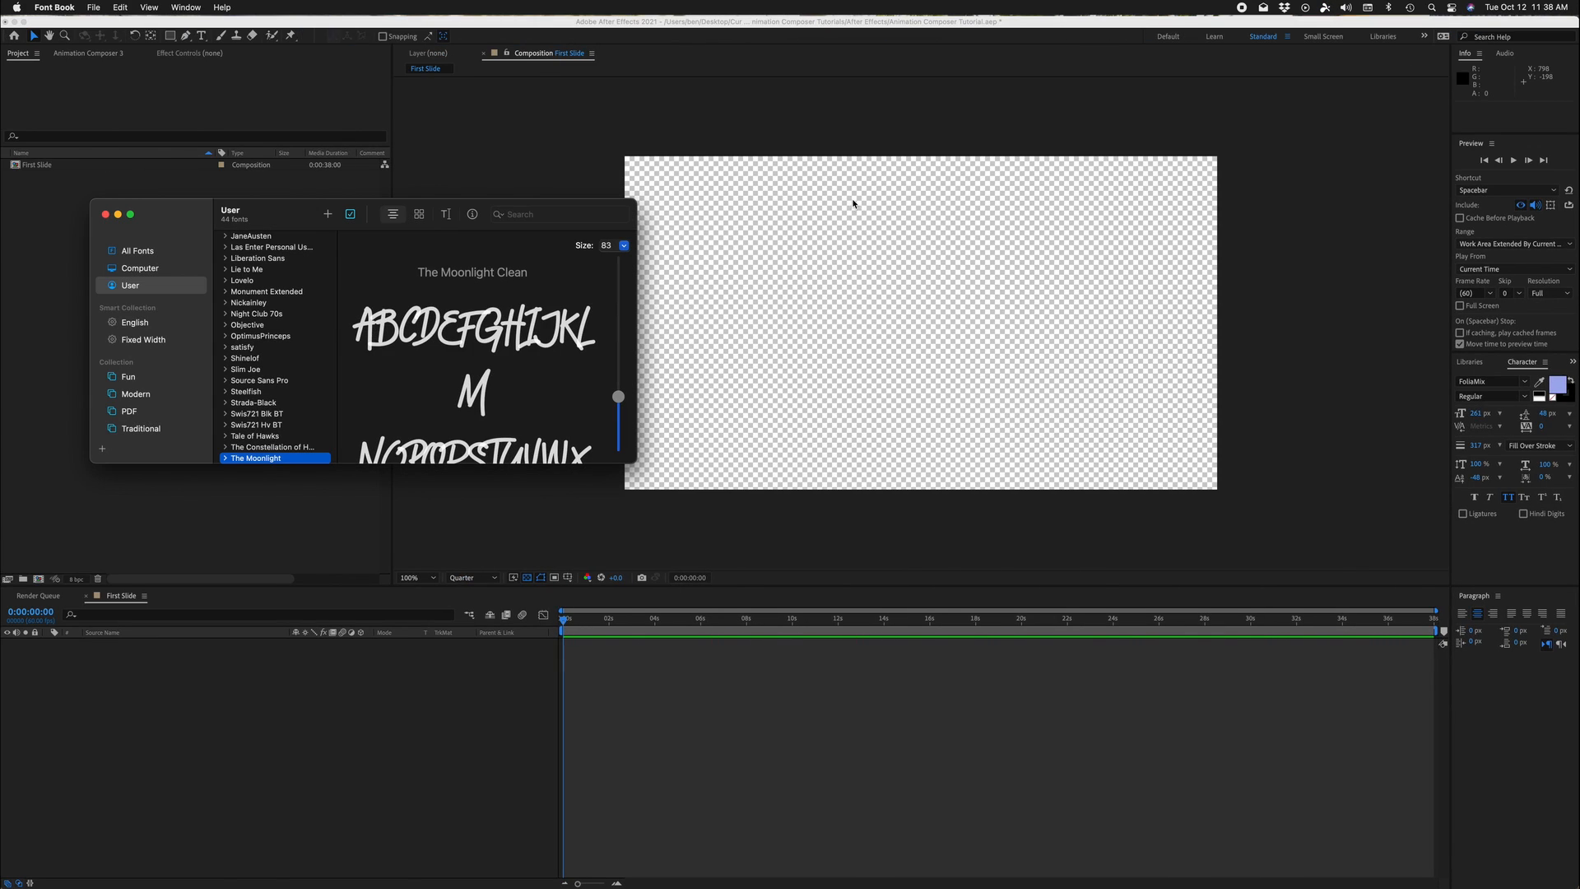
key(ctrl+Right)
click(821, 63)
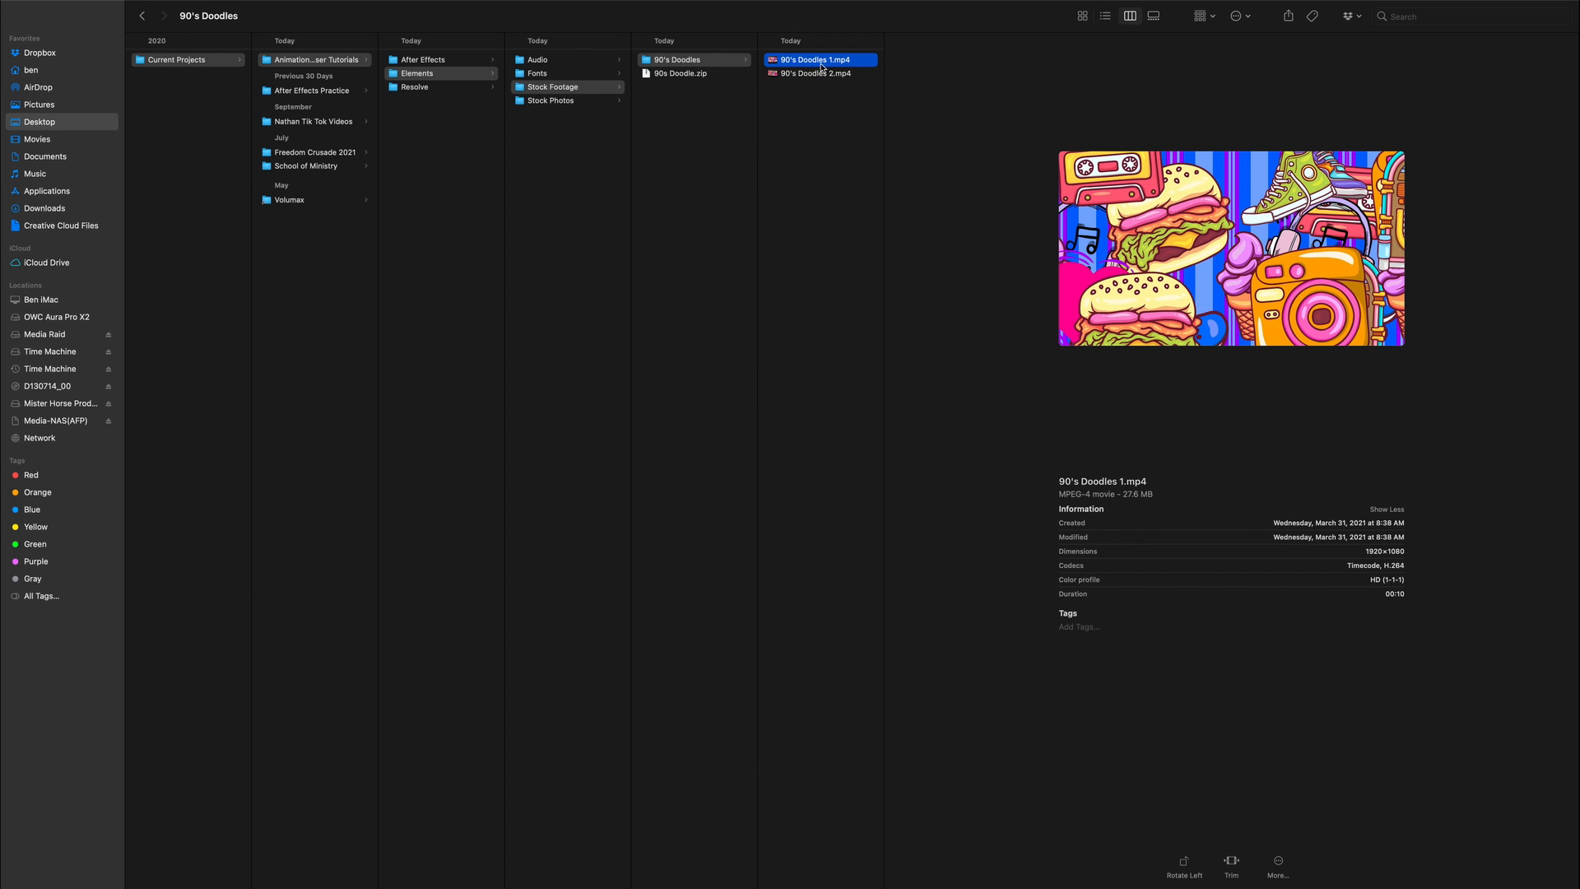
click(820, 76)
mouse_move(829, 62)
mouse_down()
mouse_move(827, 239)
mouse_move(803, 158)
mouse_move(808, 62)
mouse_up()
key(super+Tab)
key(super+Tab)
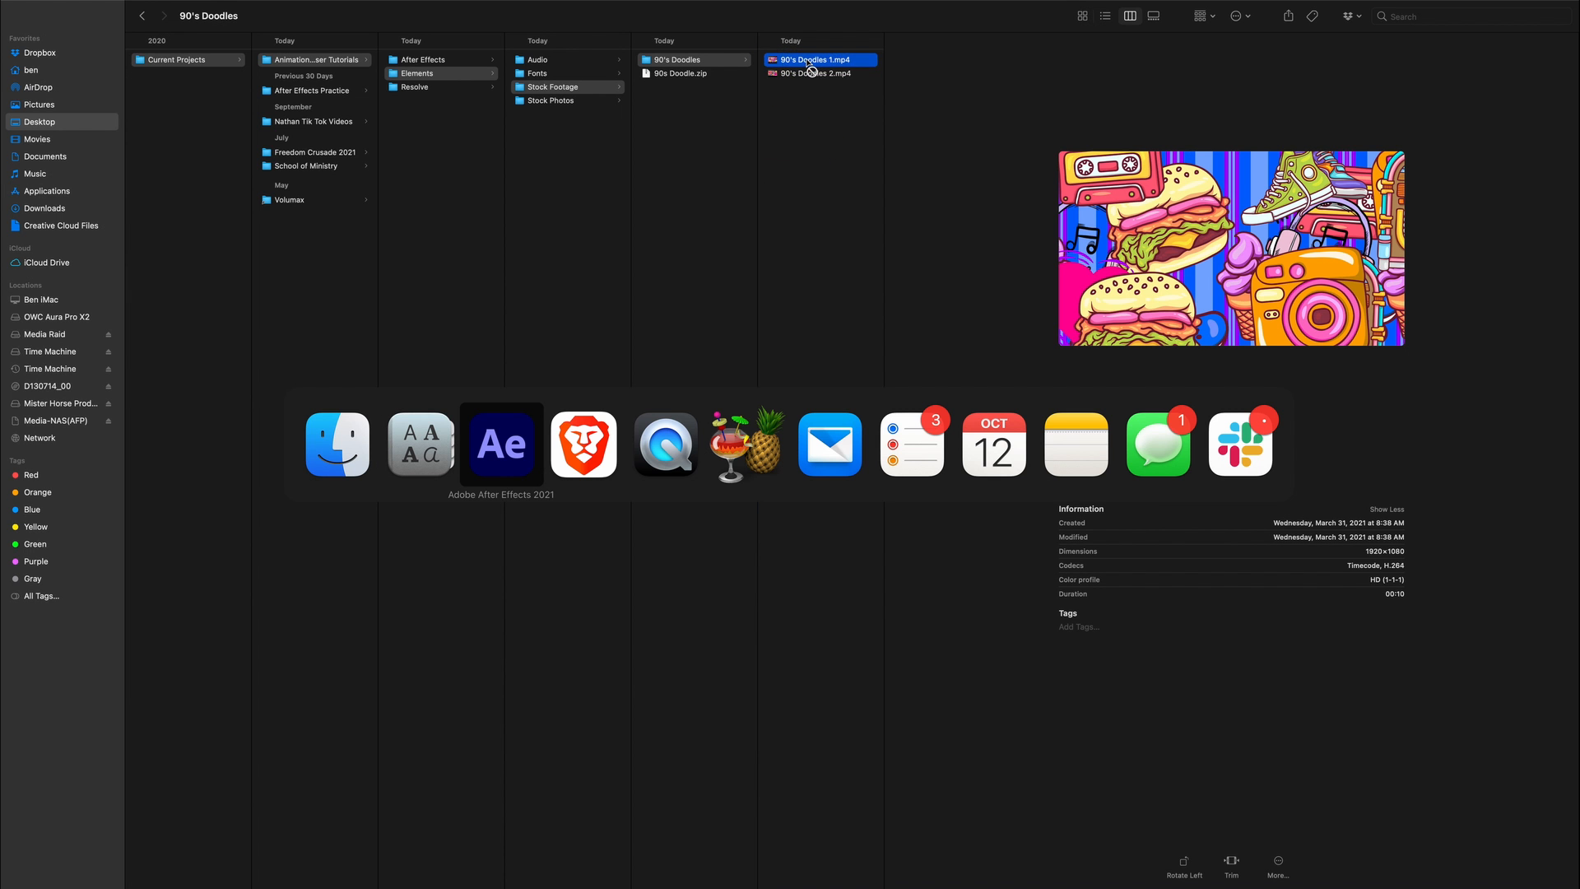
key(ctrl+Right)
Step: Try to import the Audio, Fonts, Stock Footage and Stock Photos folders from Elements into the After Effects project, dismissing the error dialogs
click(593, 159)
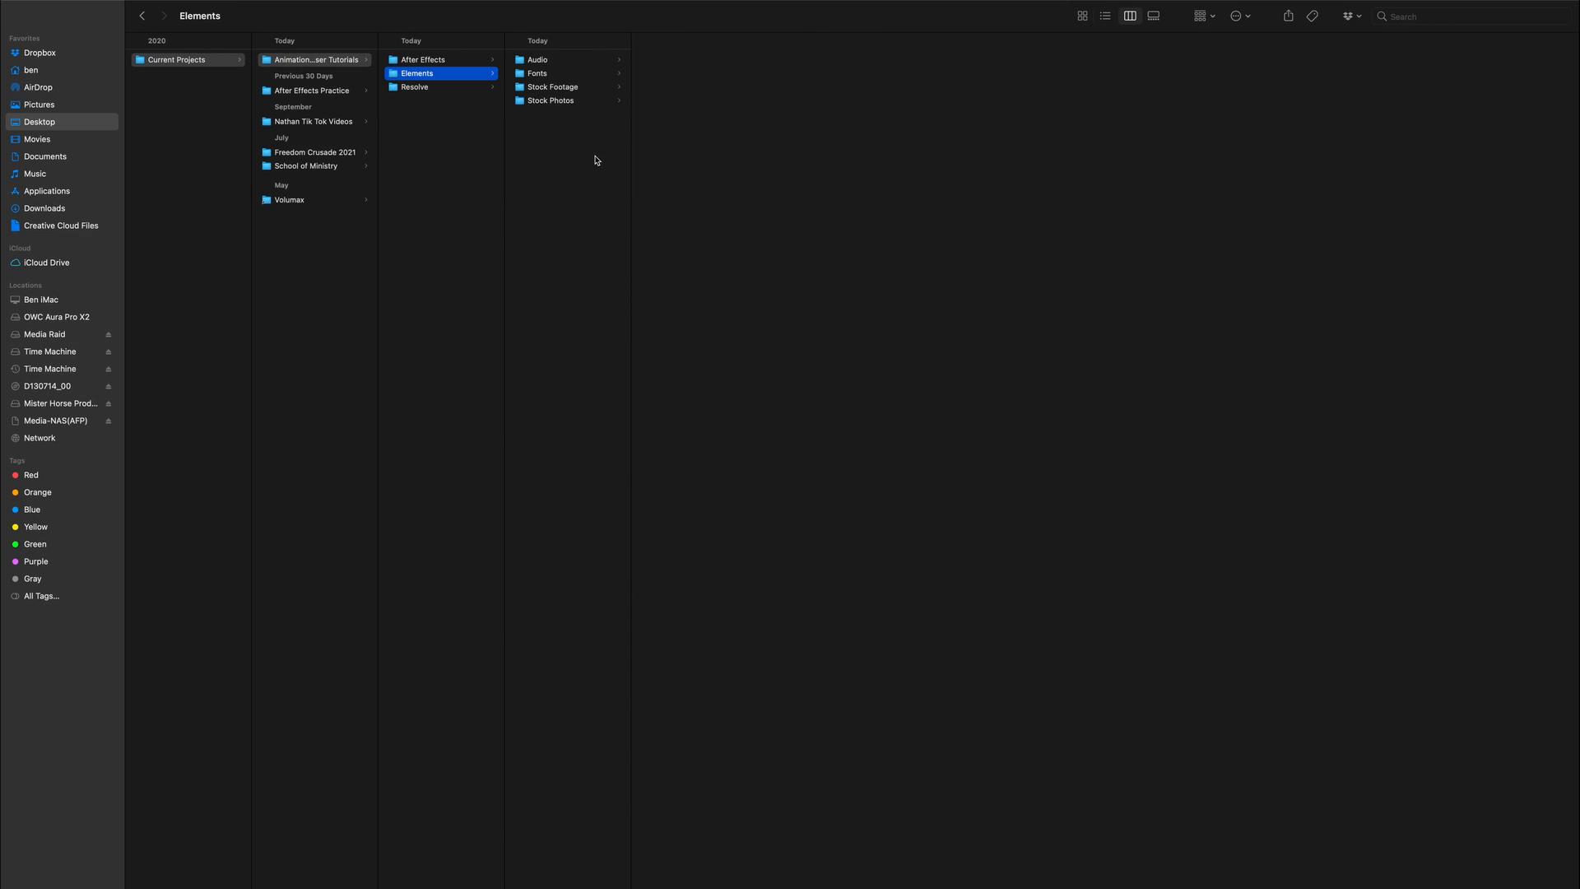
drag(551, 146, 558, 67)
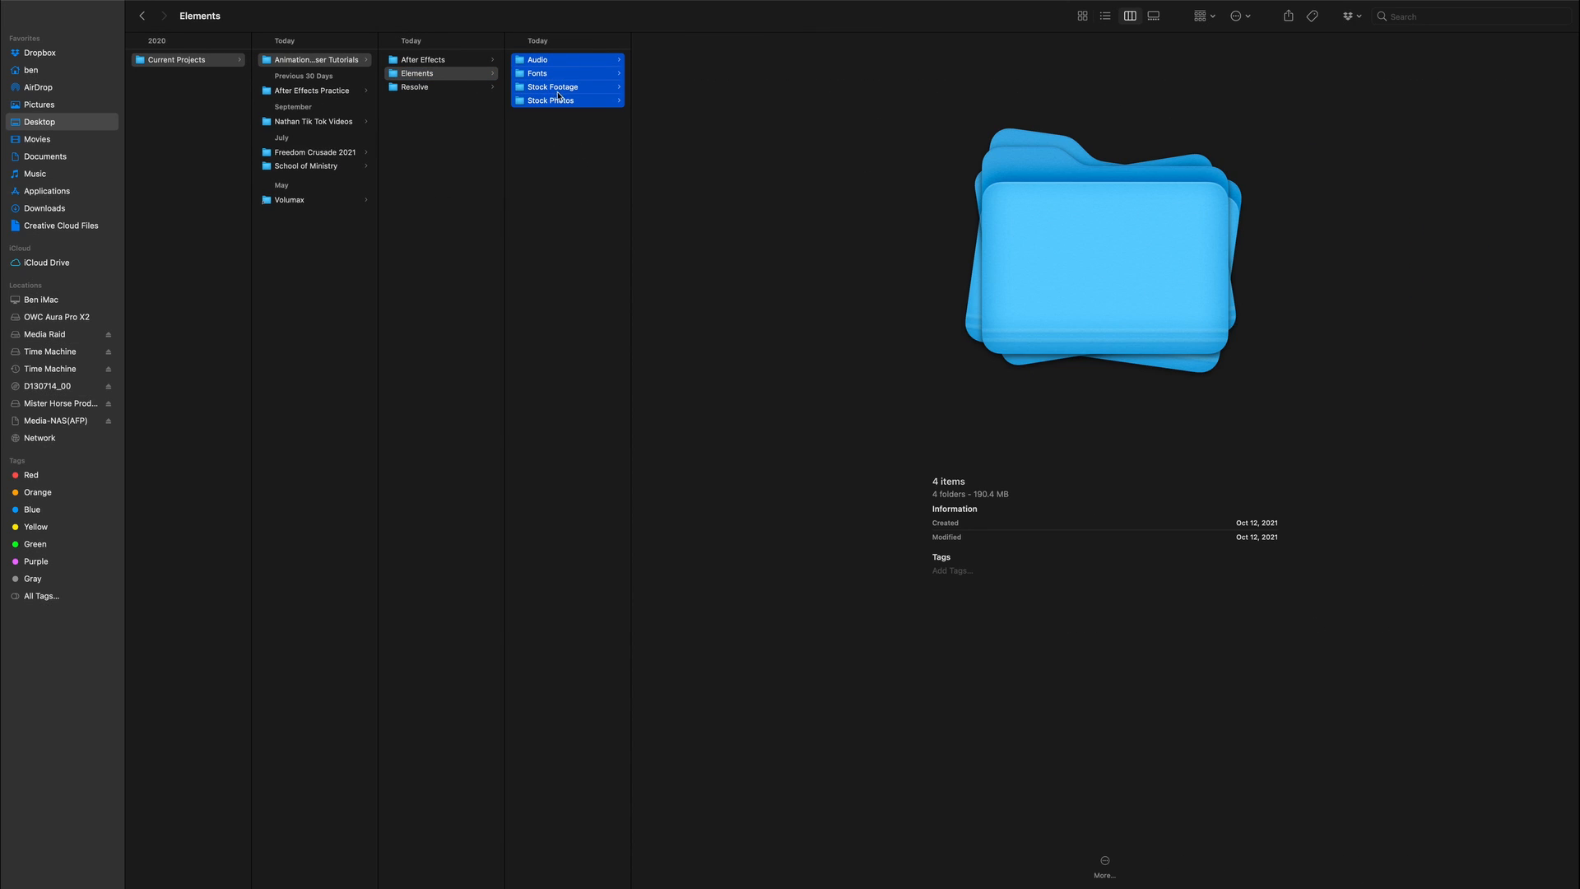
drag(540, 87, 150, 267)
key(super+Tab)
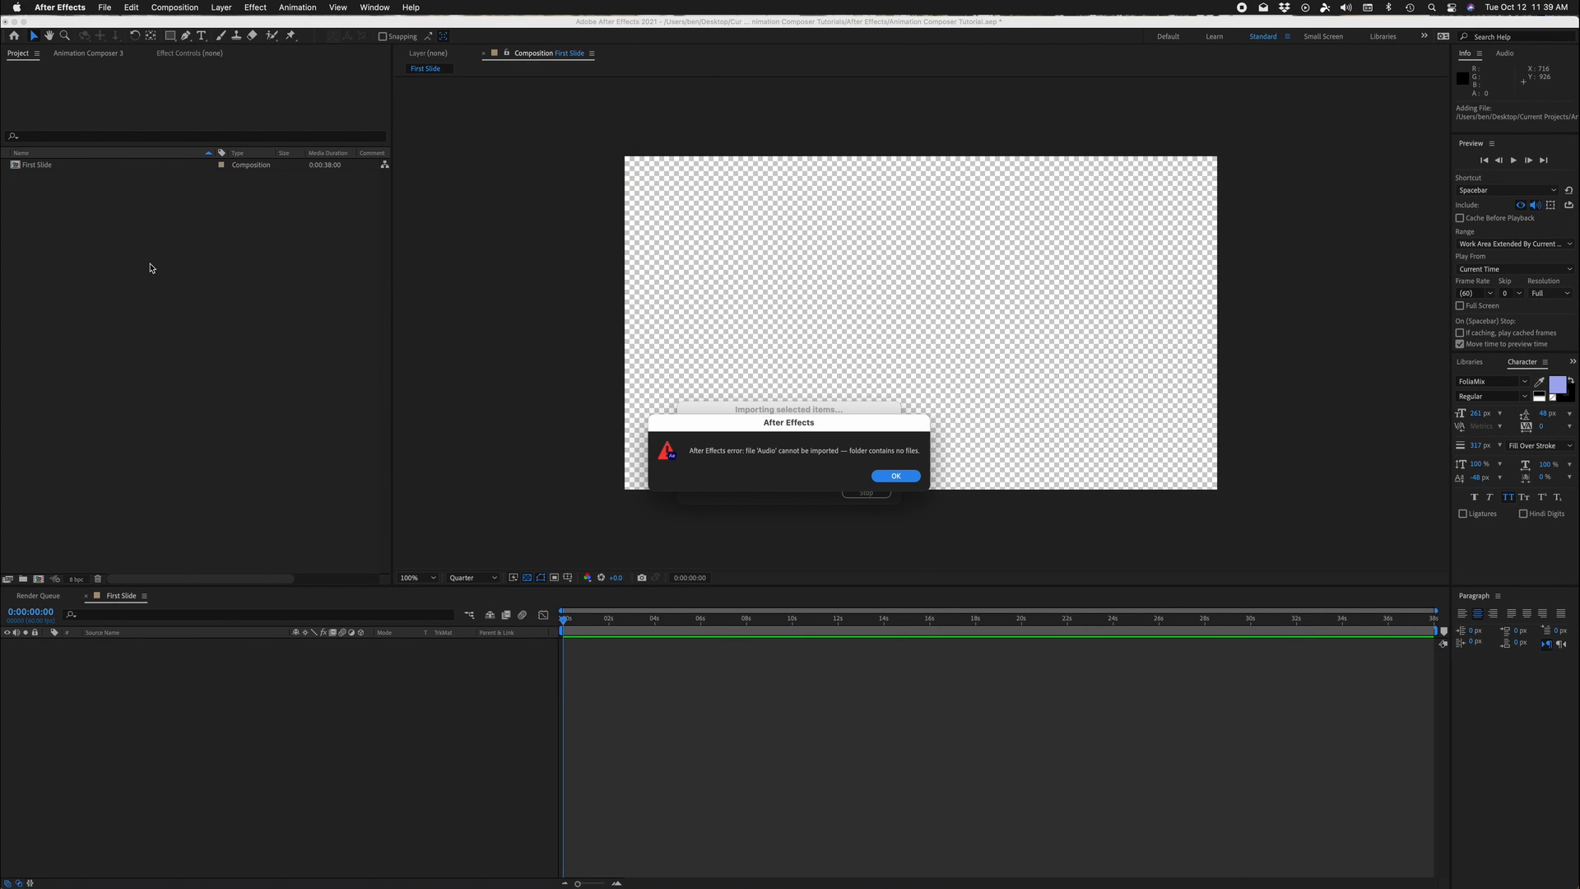
click(899, 477)
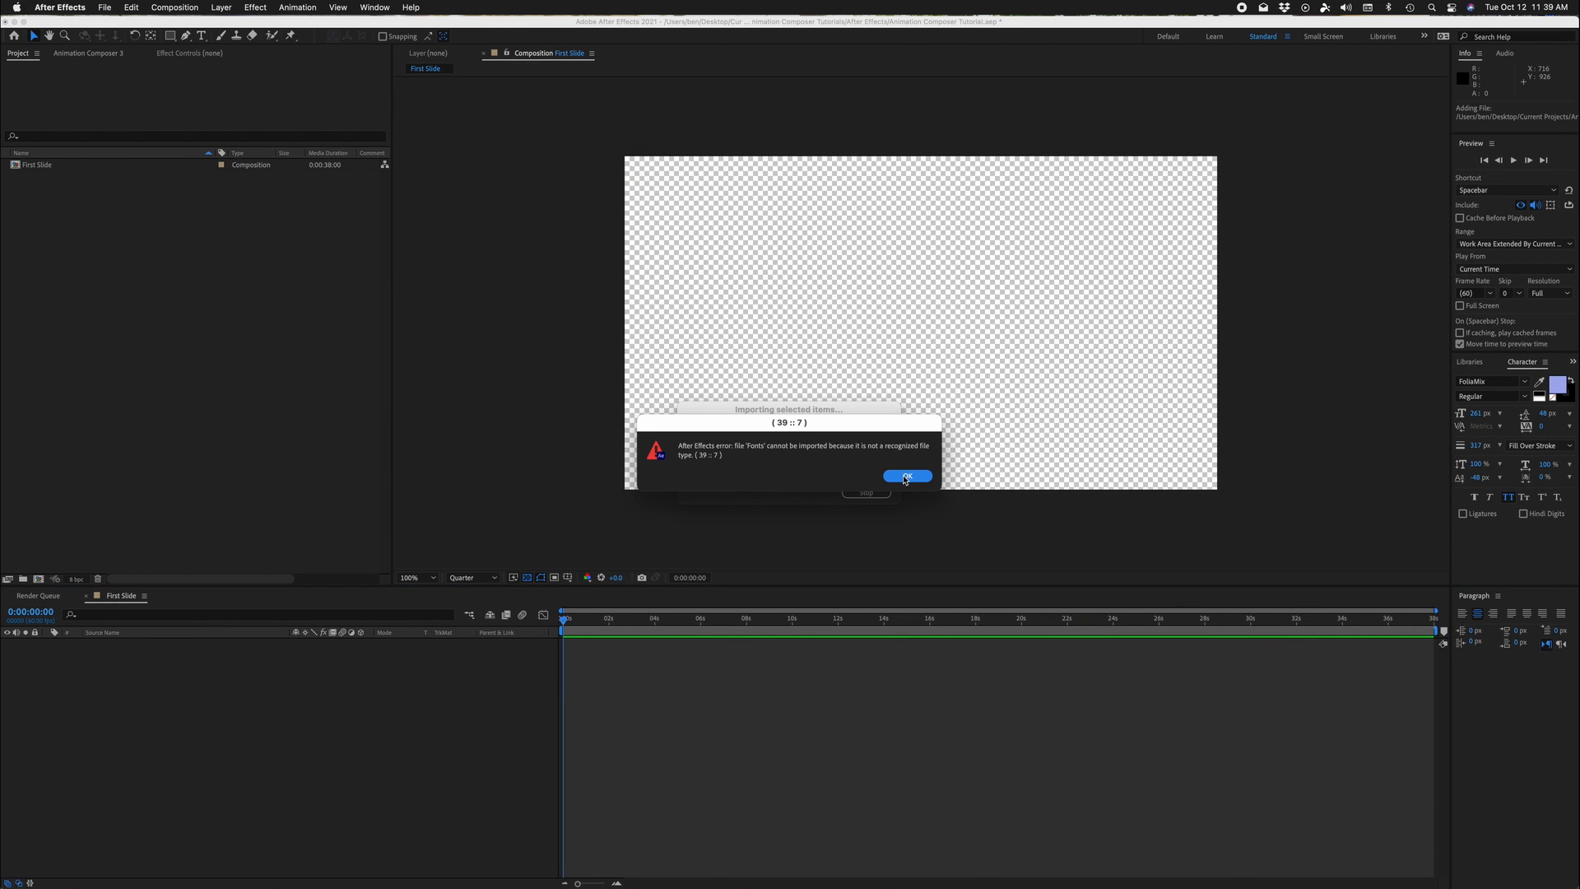
click(906, 477)
click(905, 477)
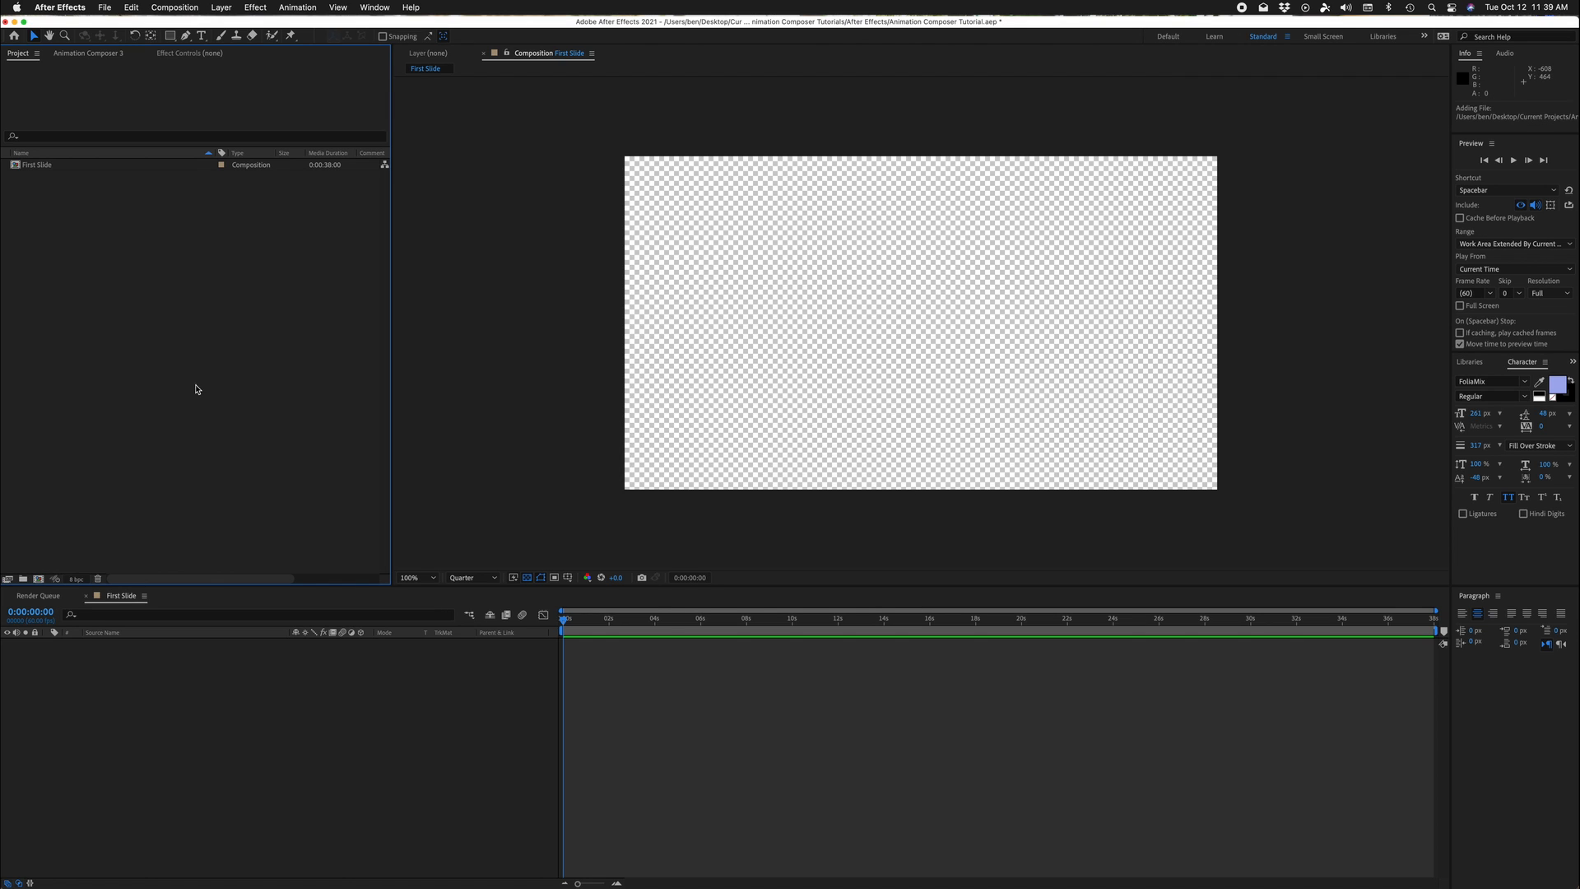
Step: Create two project folders named Audio and Stock Footage
right_click(101, 237)
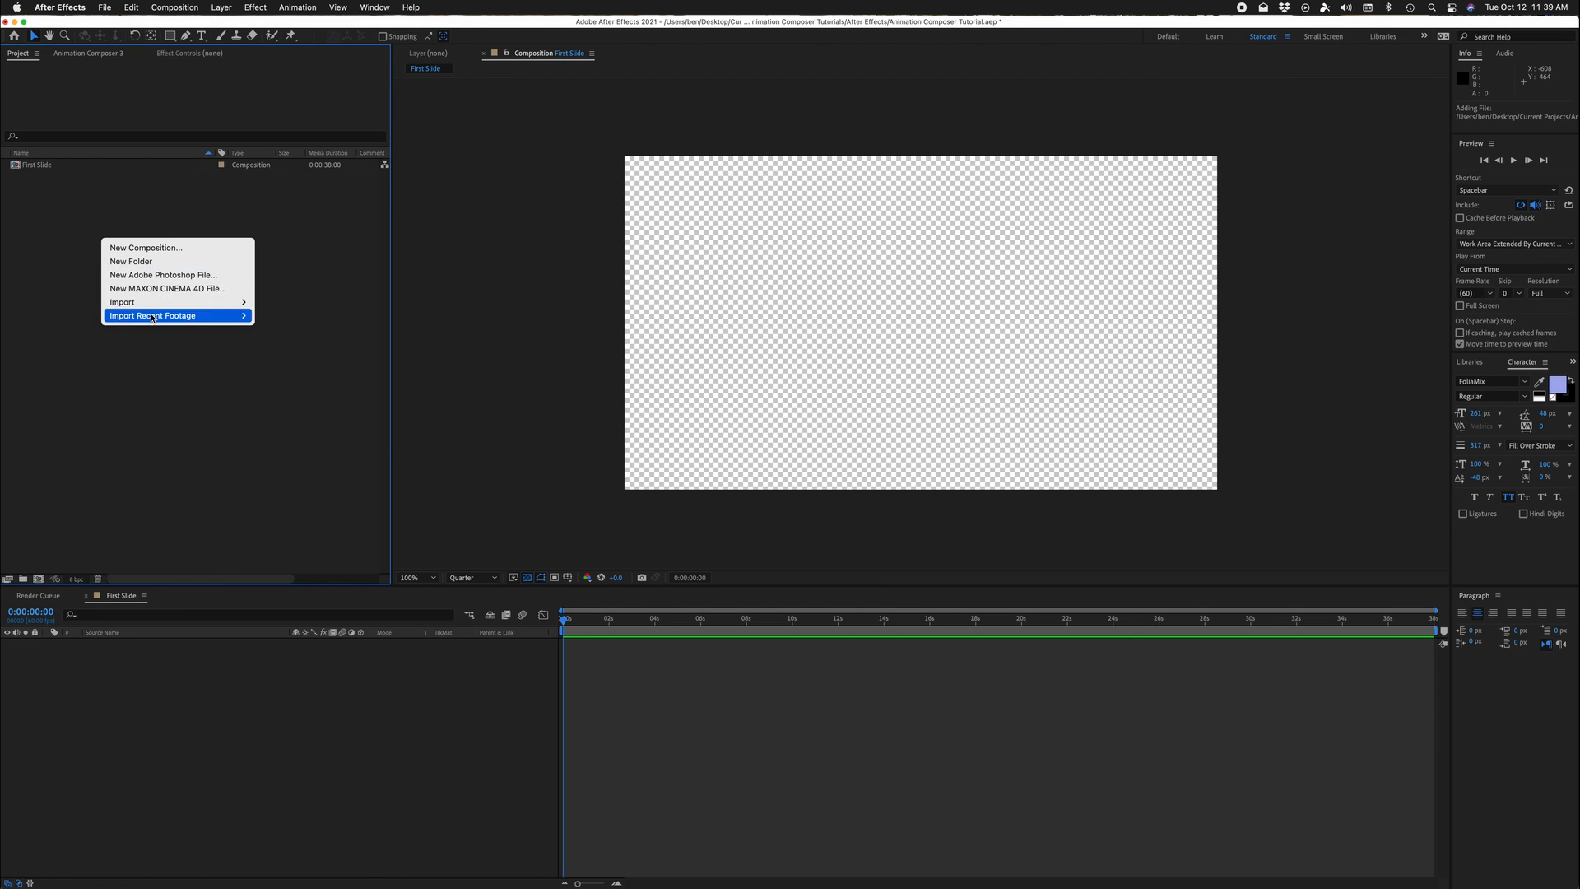
click(173, 260)
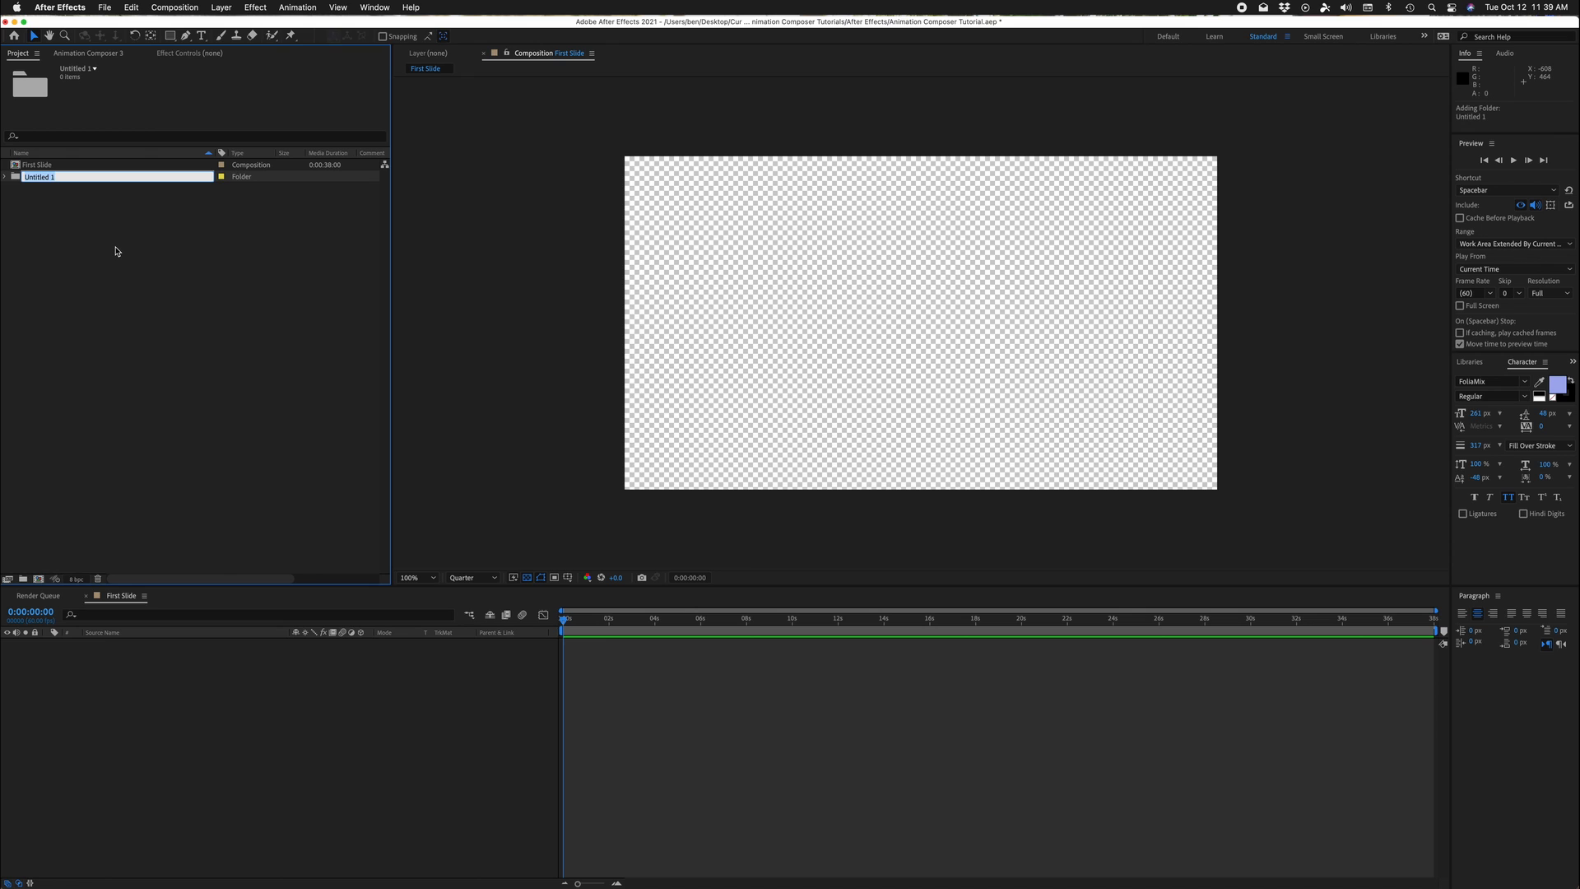
text(Audio)
key(Return)
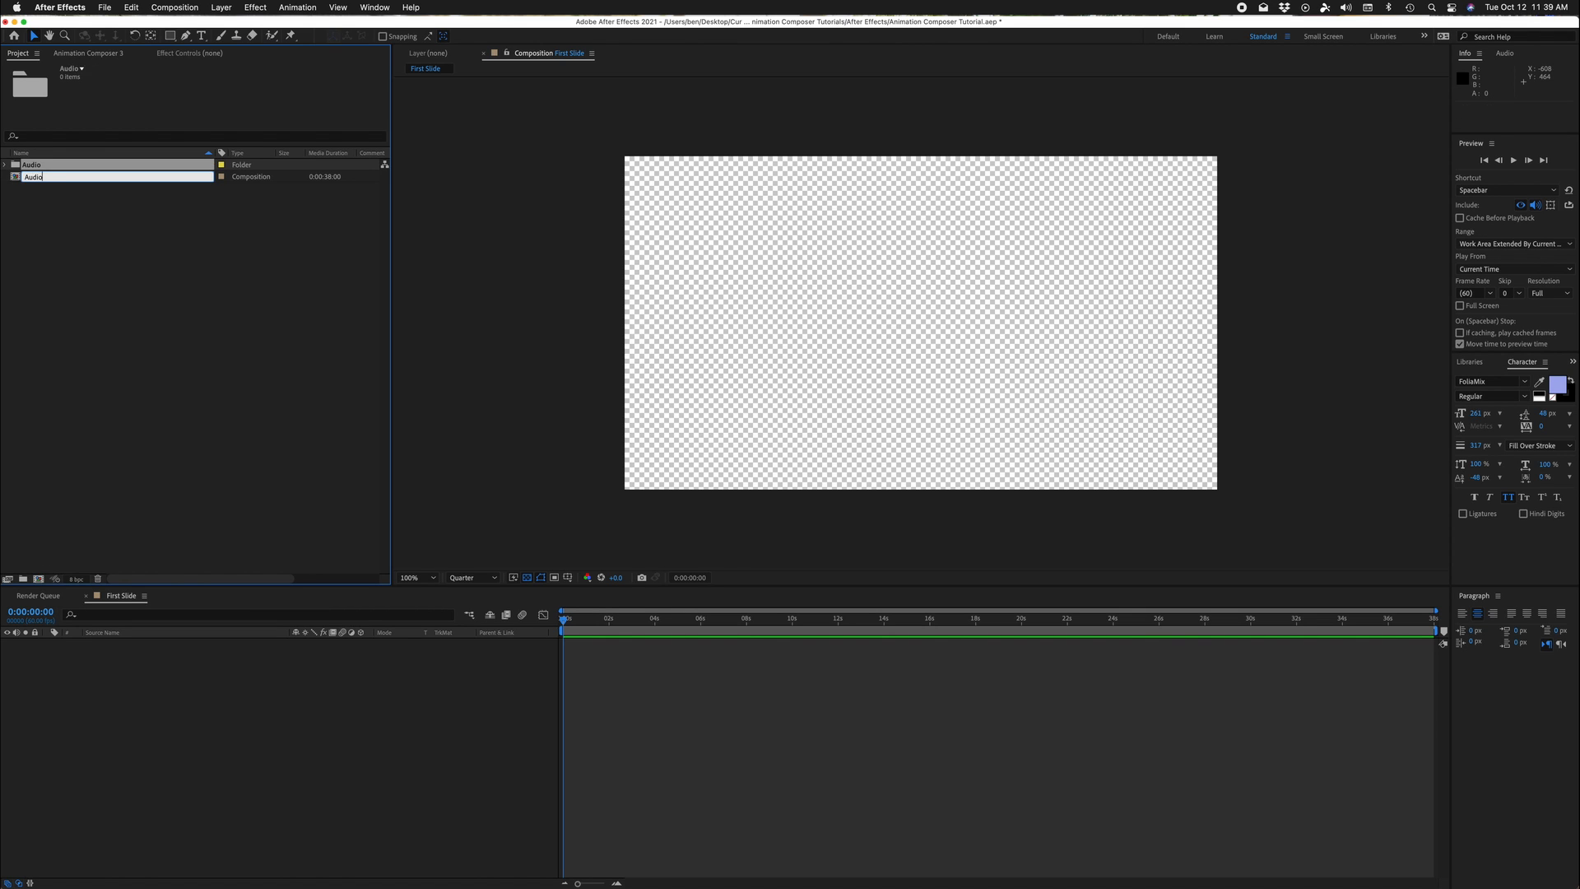
right_click(84, 257)
click(116, 283)
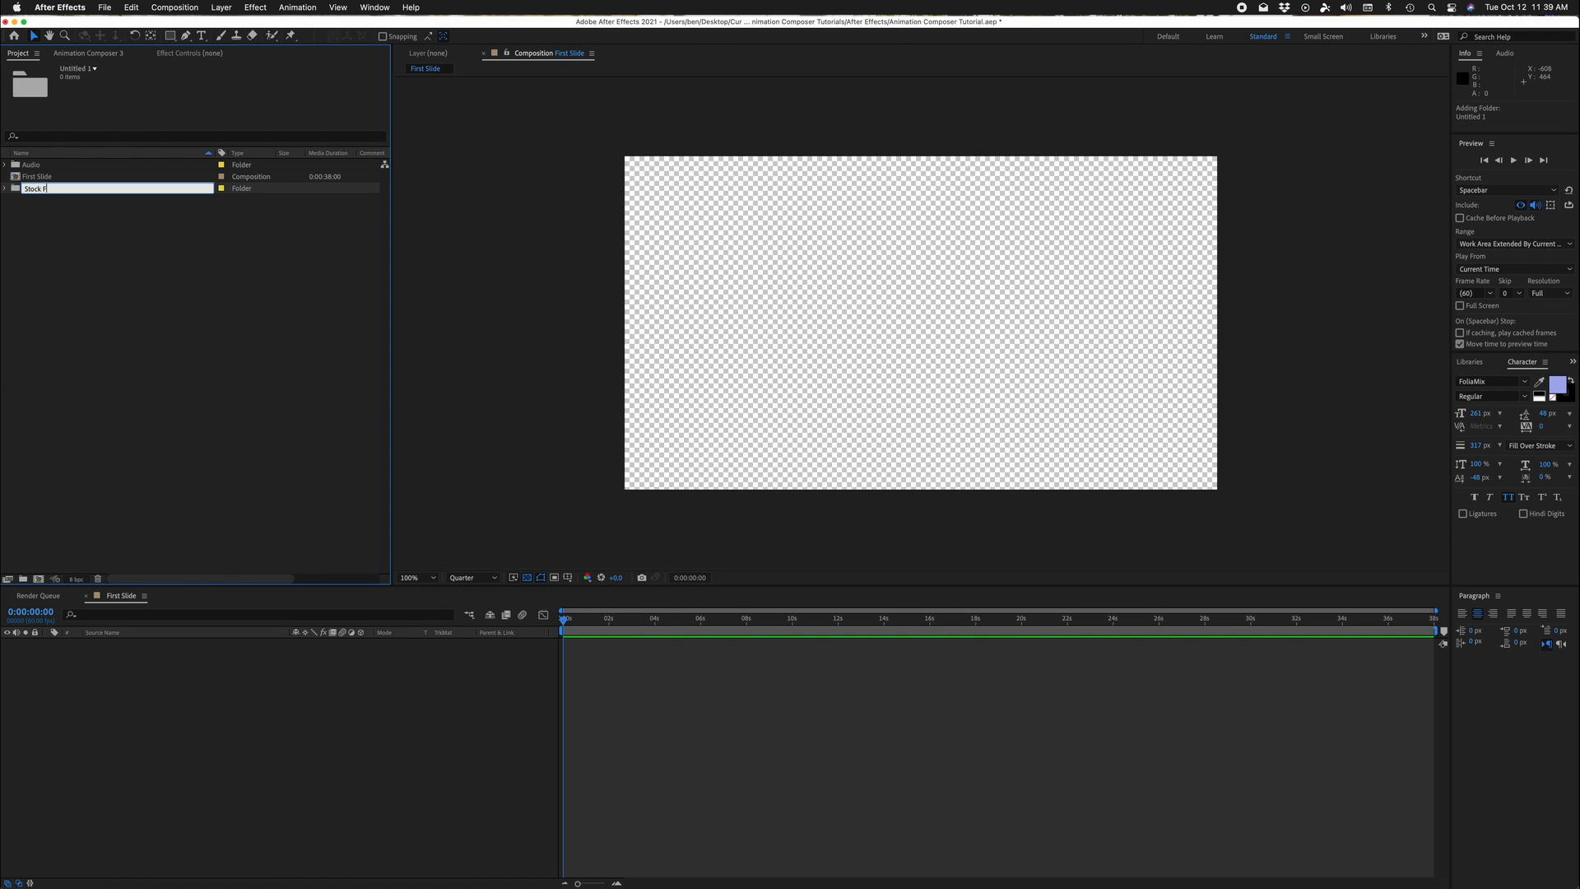
text(Stock Footage)
key(Return)
Step: Create a project folder named Compositions and move the First Slide composition into it
right_click(67, 243)
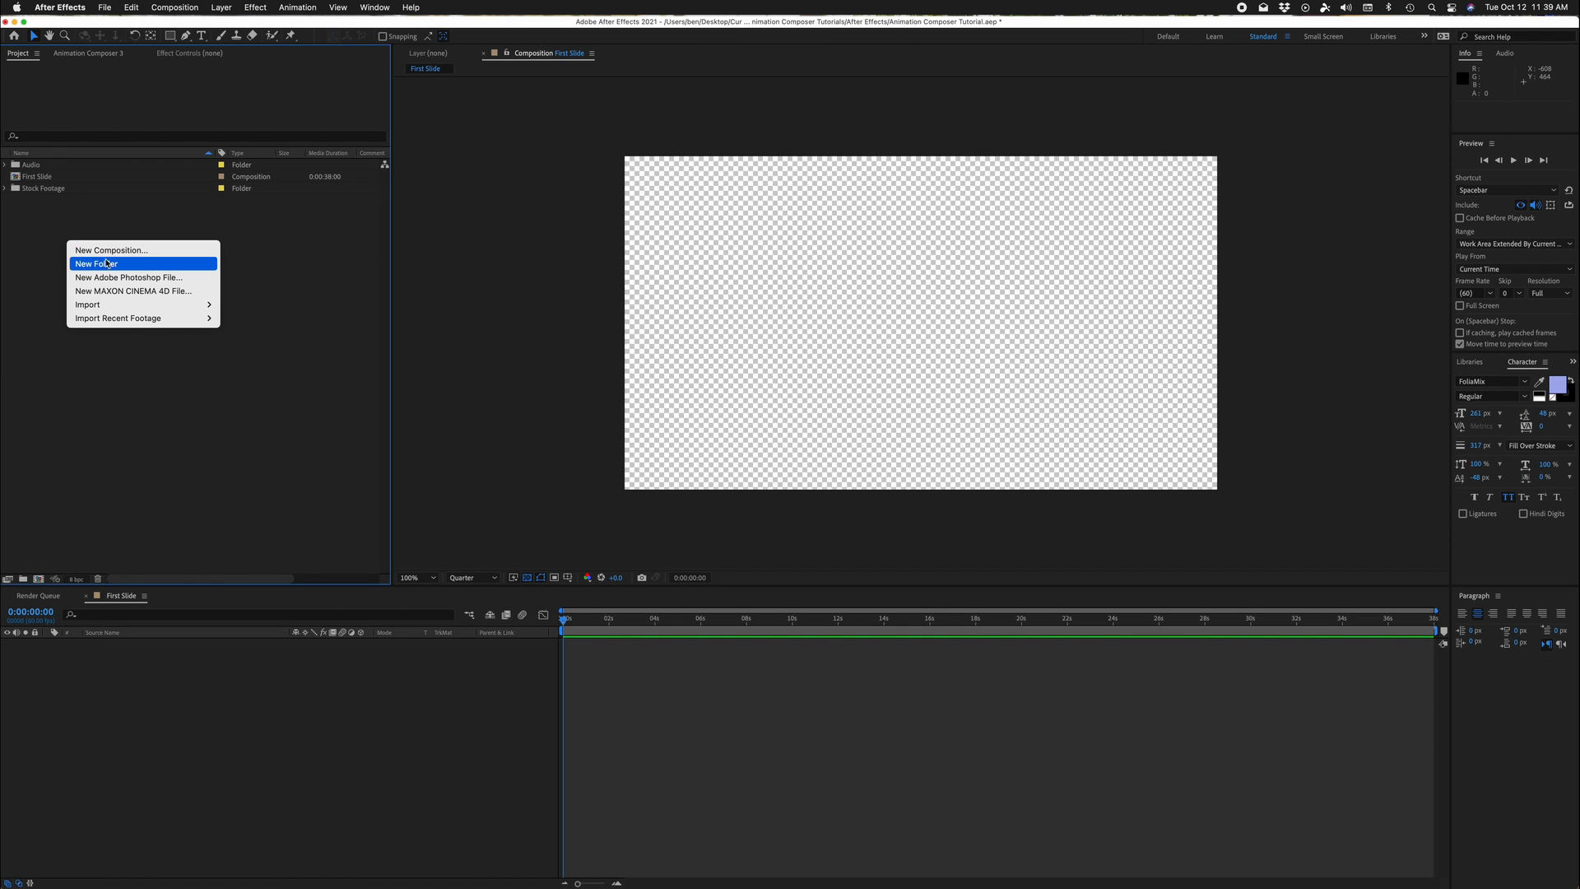
click(114, 263)
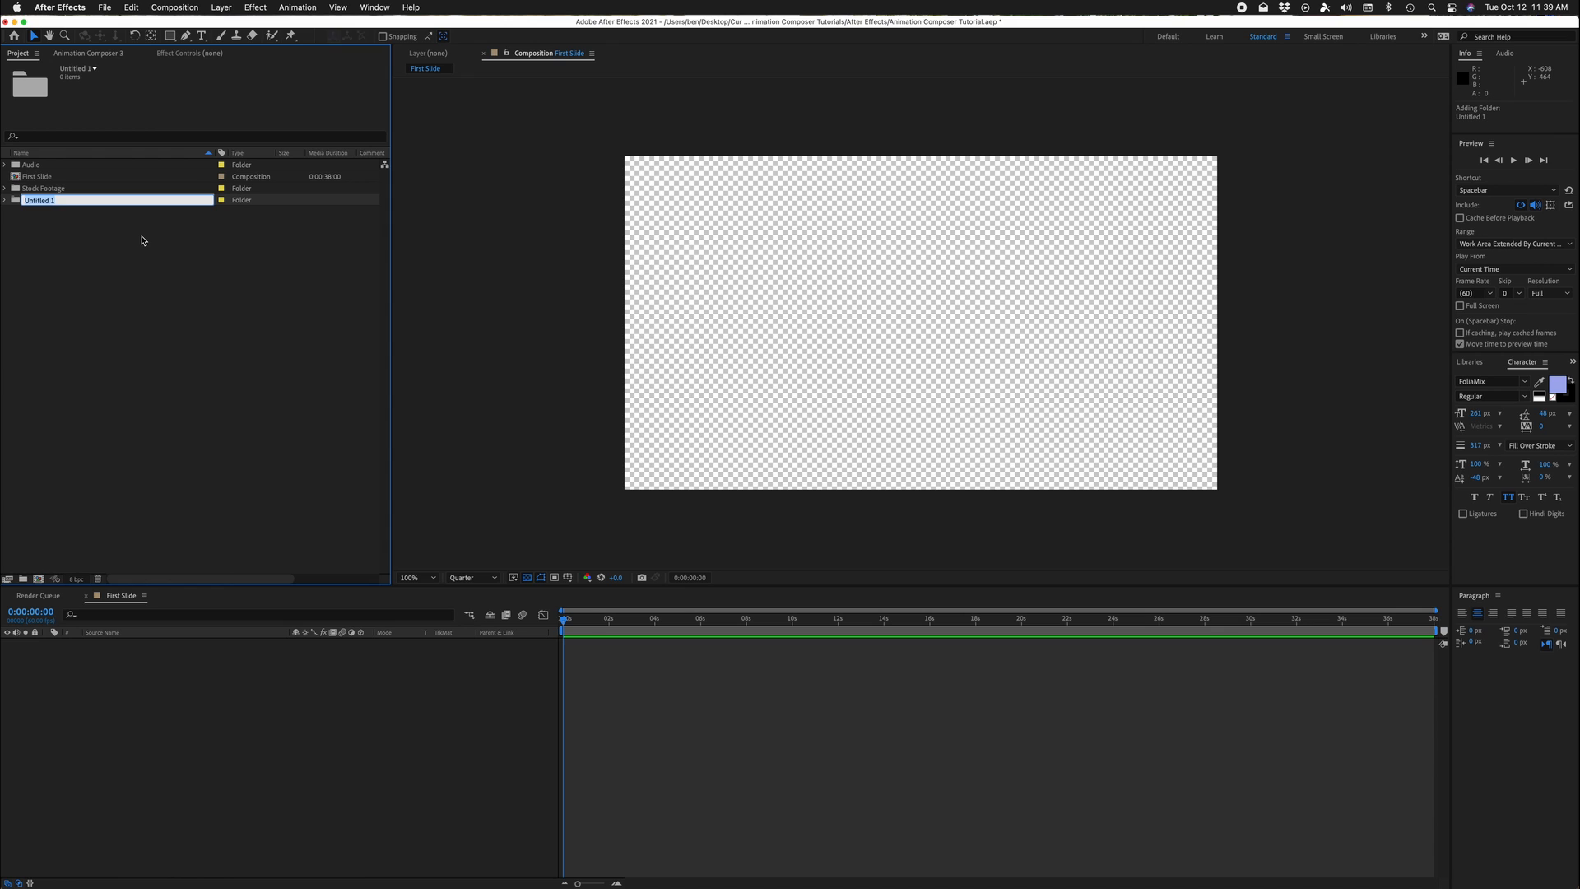
key(BackSpace)
text(Compositions)
key(Return)
drag(37, 191, 41, 177)
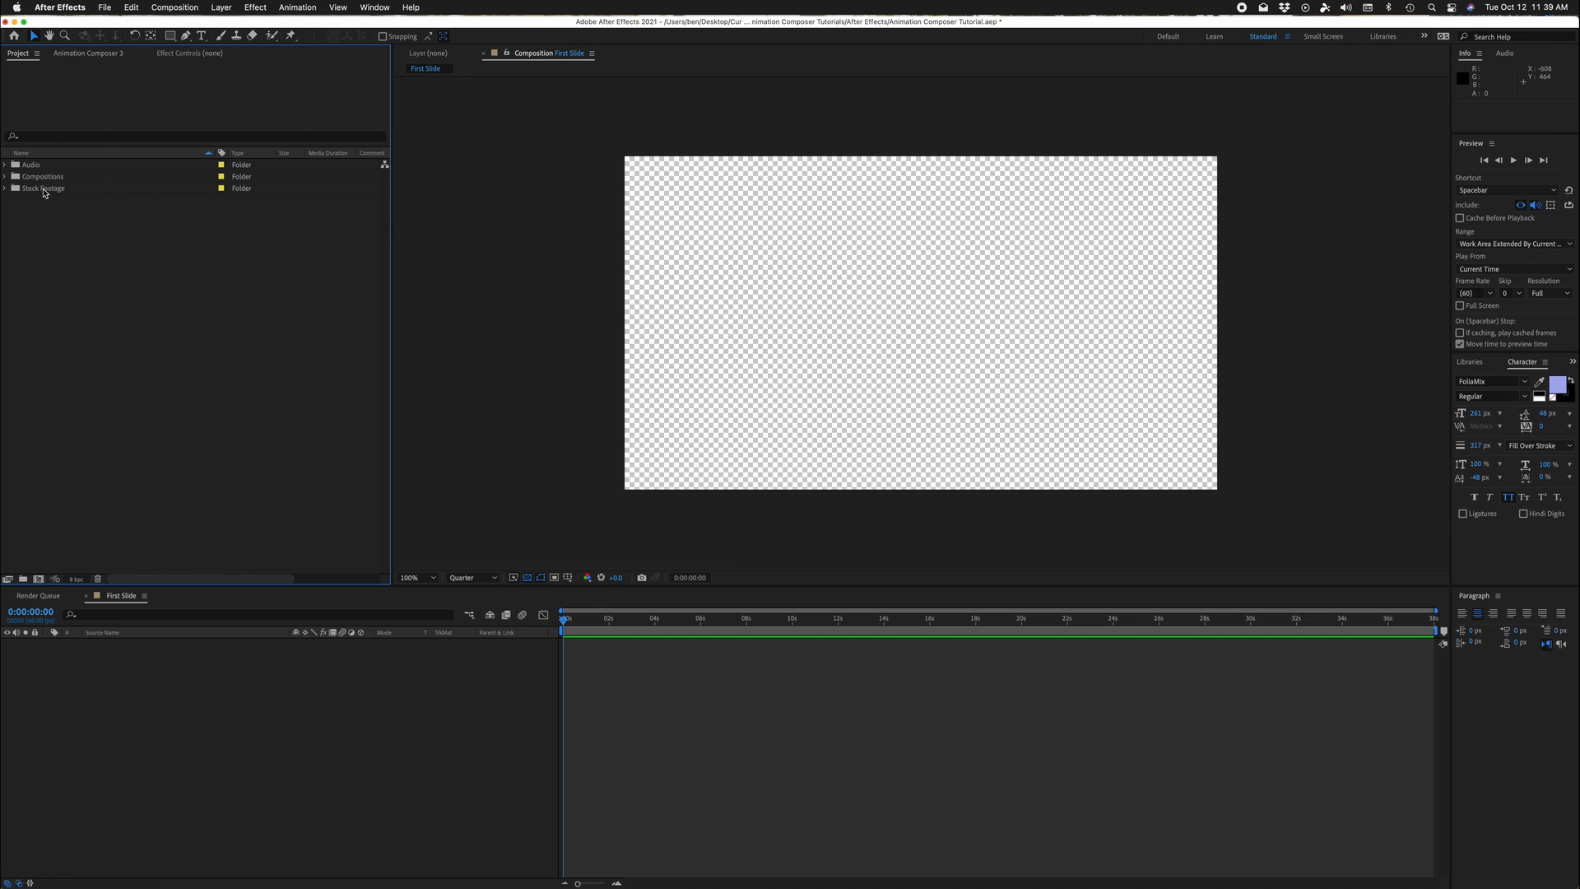
Step: Start a file import and browse to Current Projects, the Animation Composer Tutorials folder, Elements, Stock Footage
click(55, 192)
right_click(48, 230)
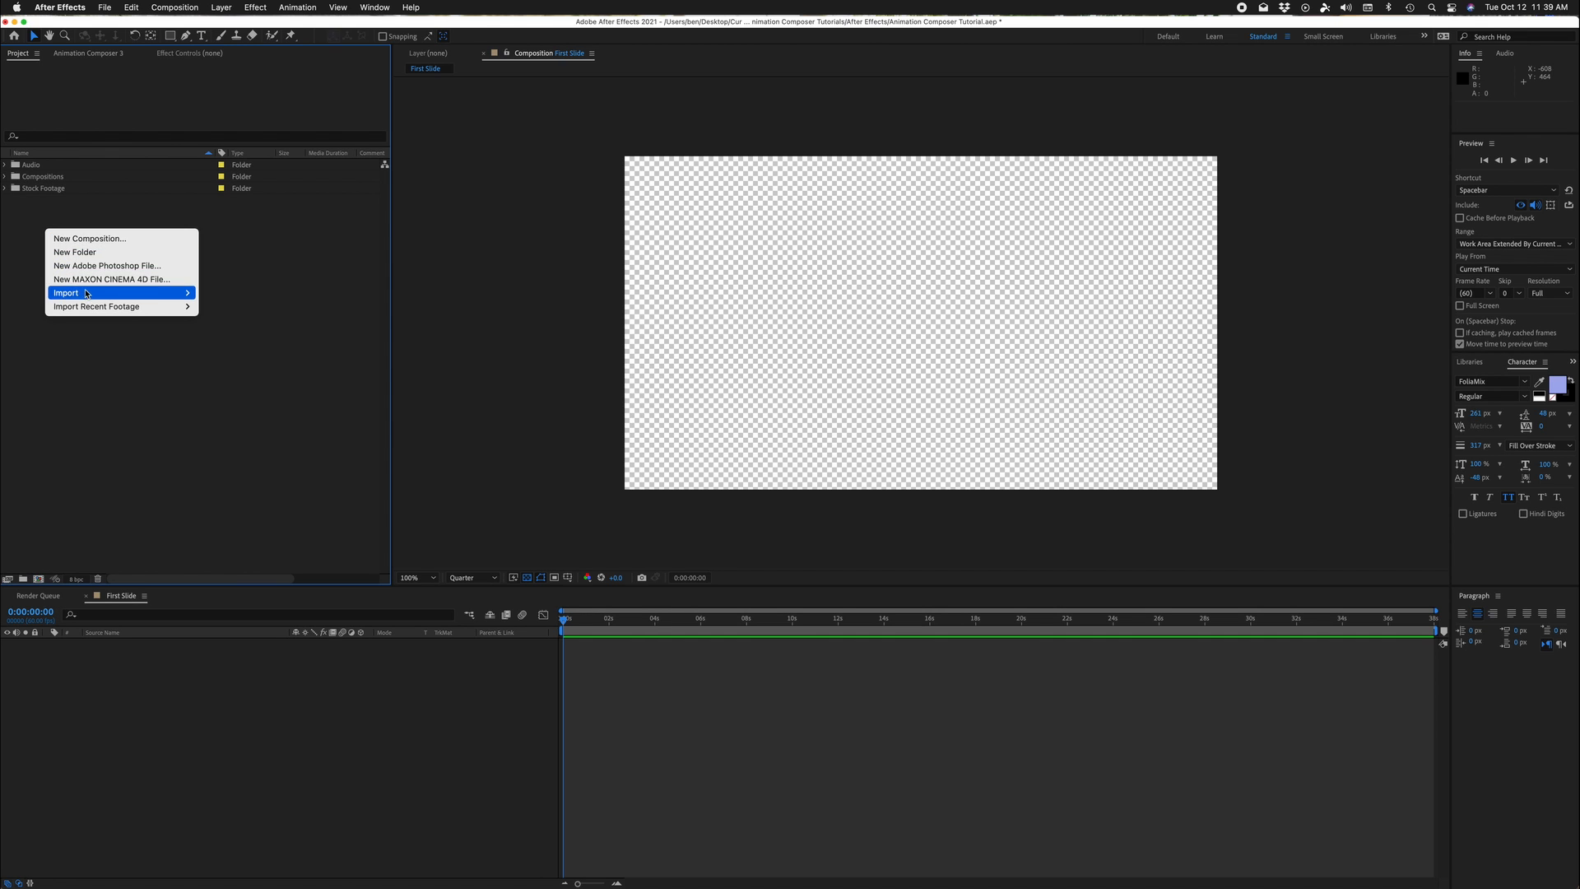
mouse_move(85, 293)
click(225, 295)
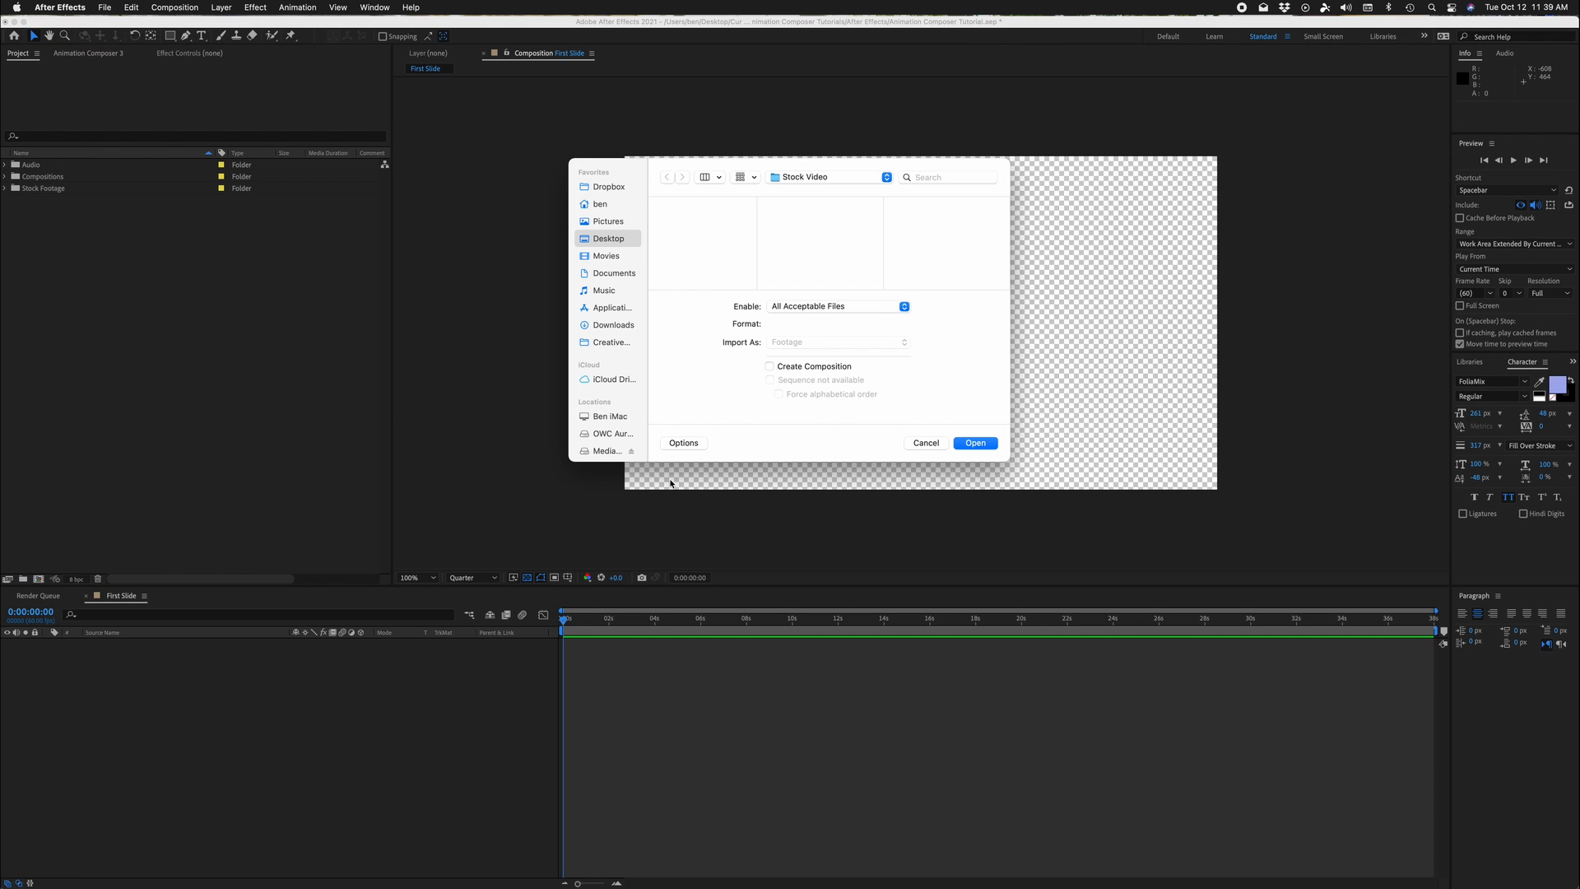
click(817, 236)
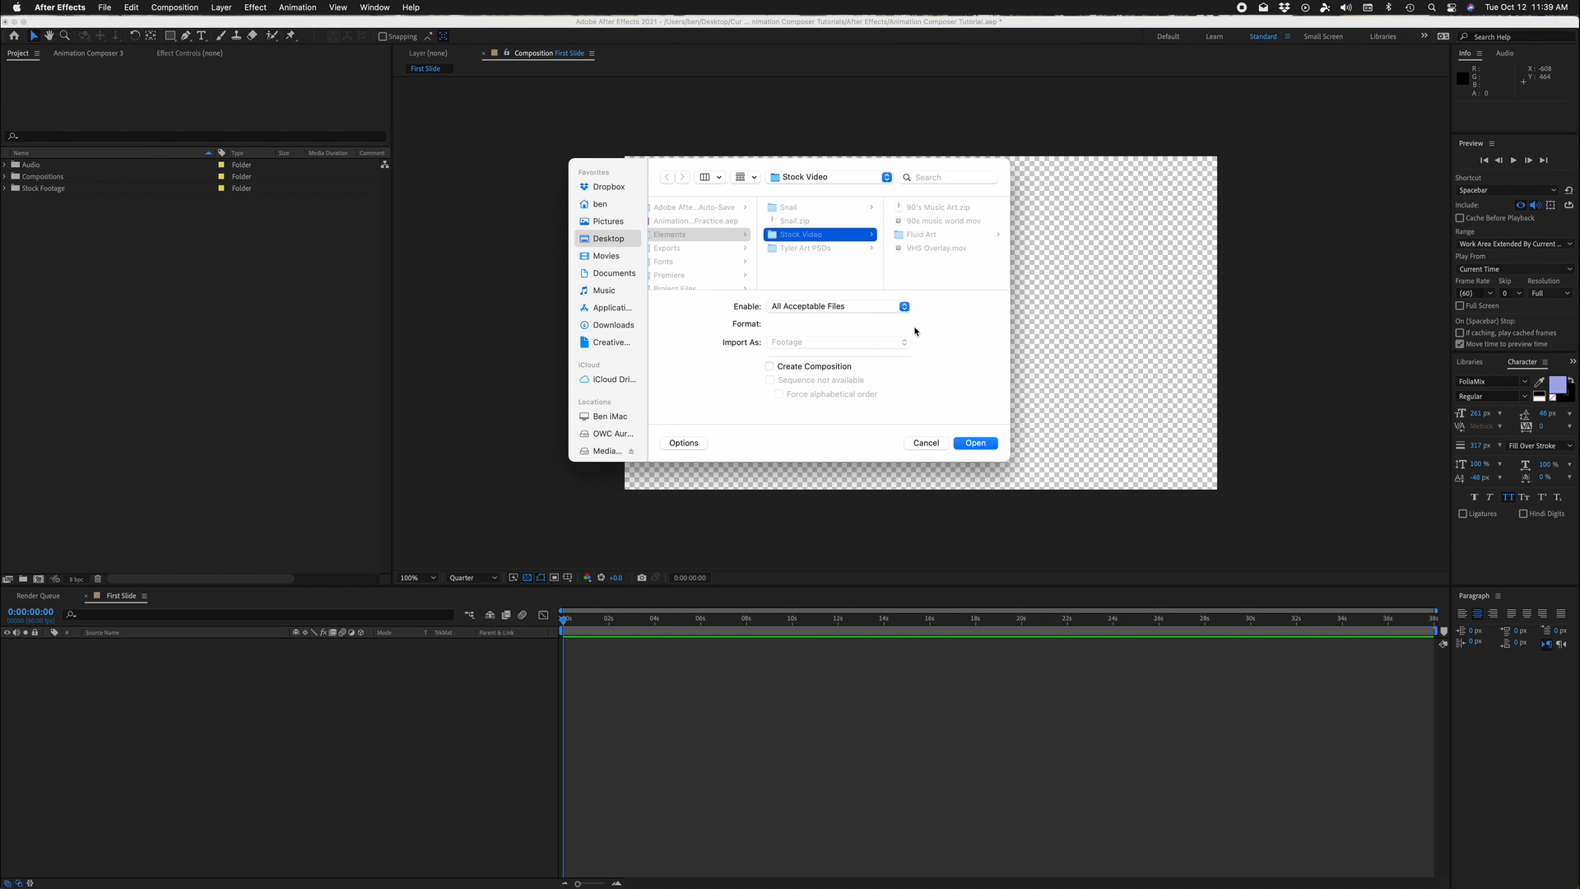
click(607, 239)
click(691, 207)
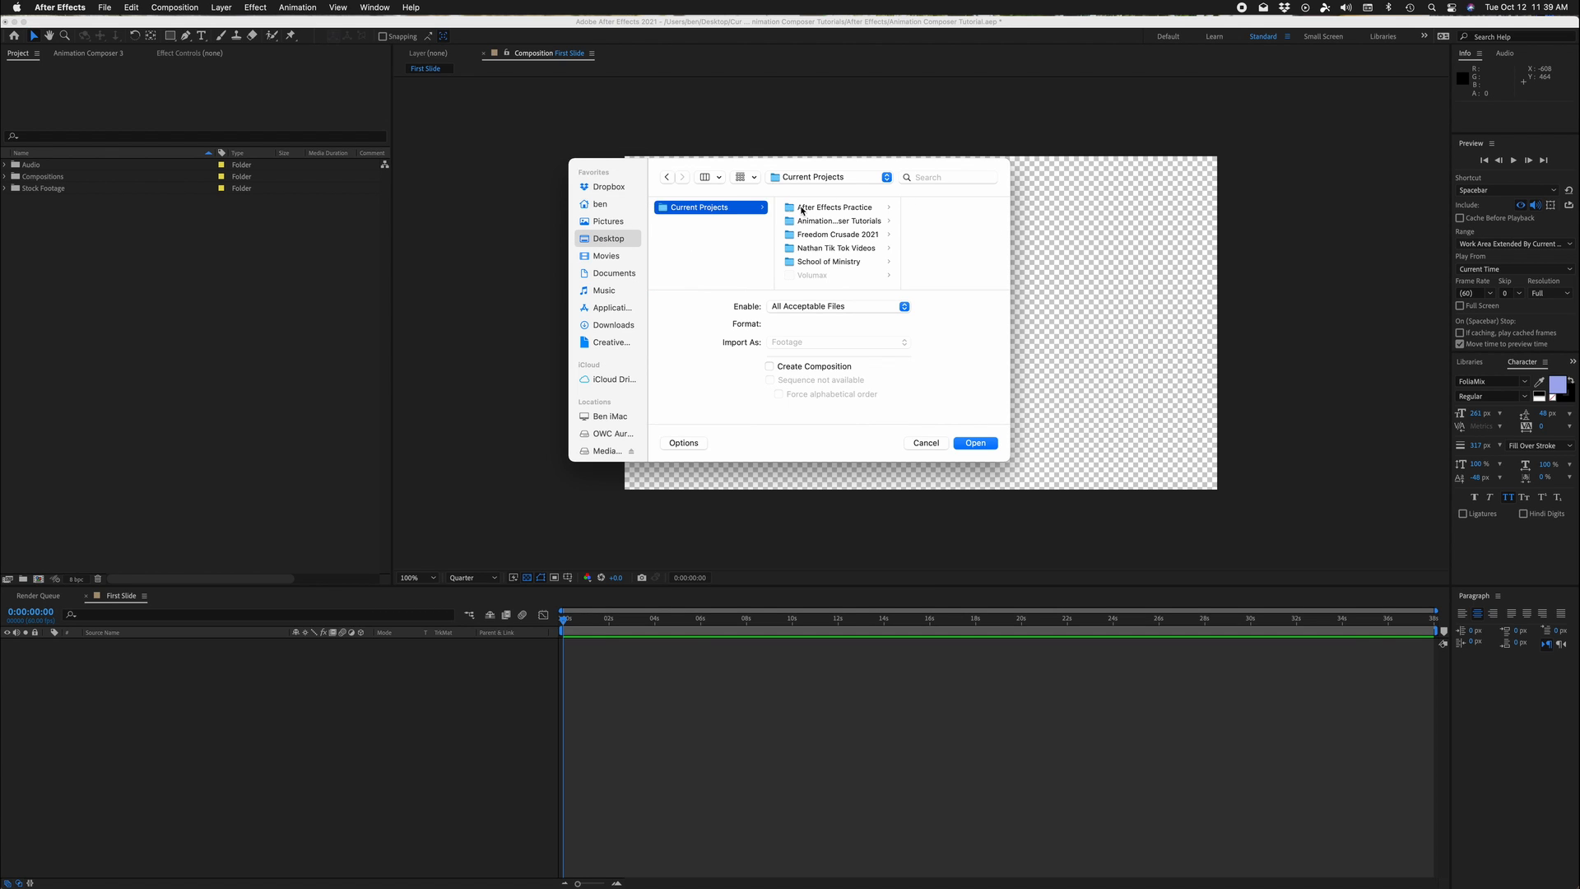
click(821, 220)
click(937, 209)
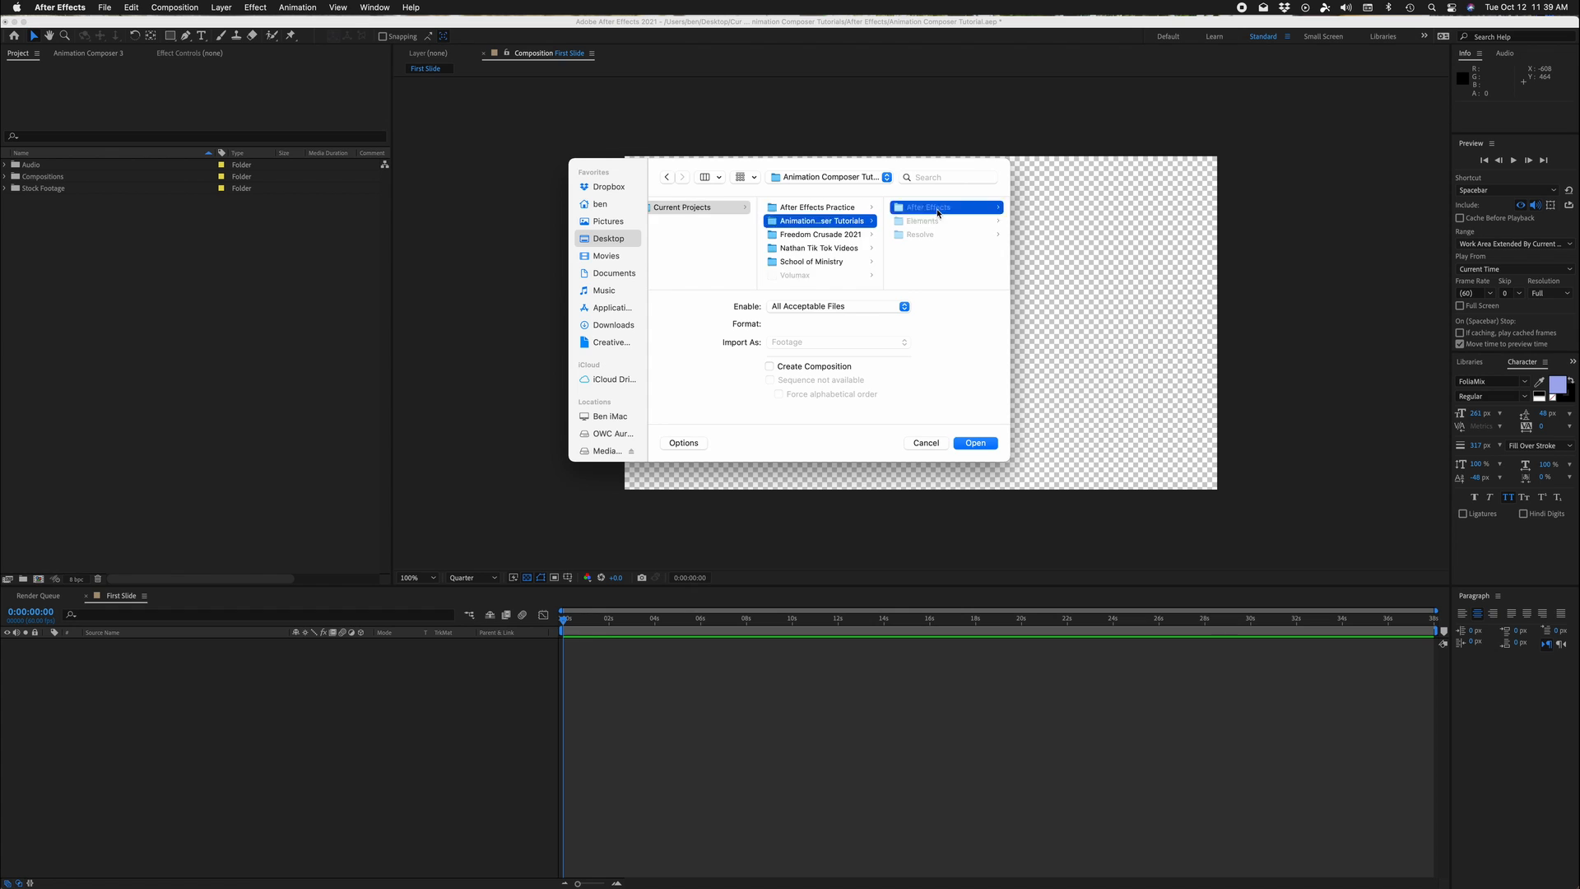
click(920, 221)
click(713, 221)
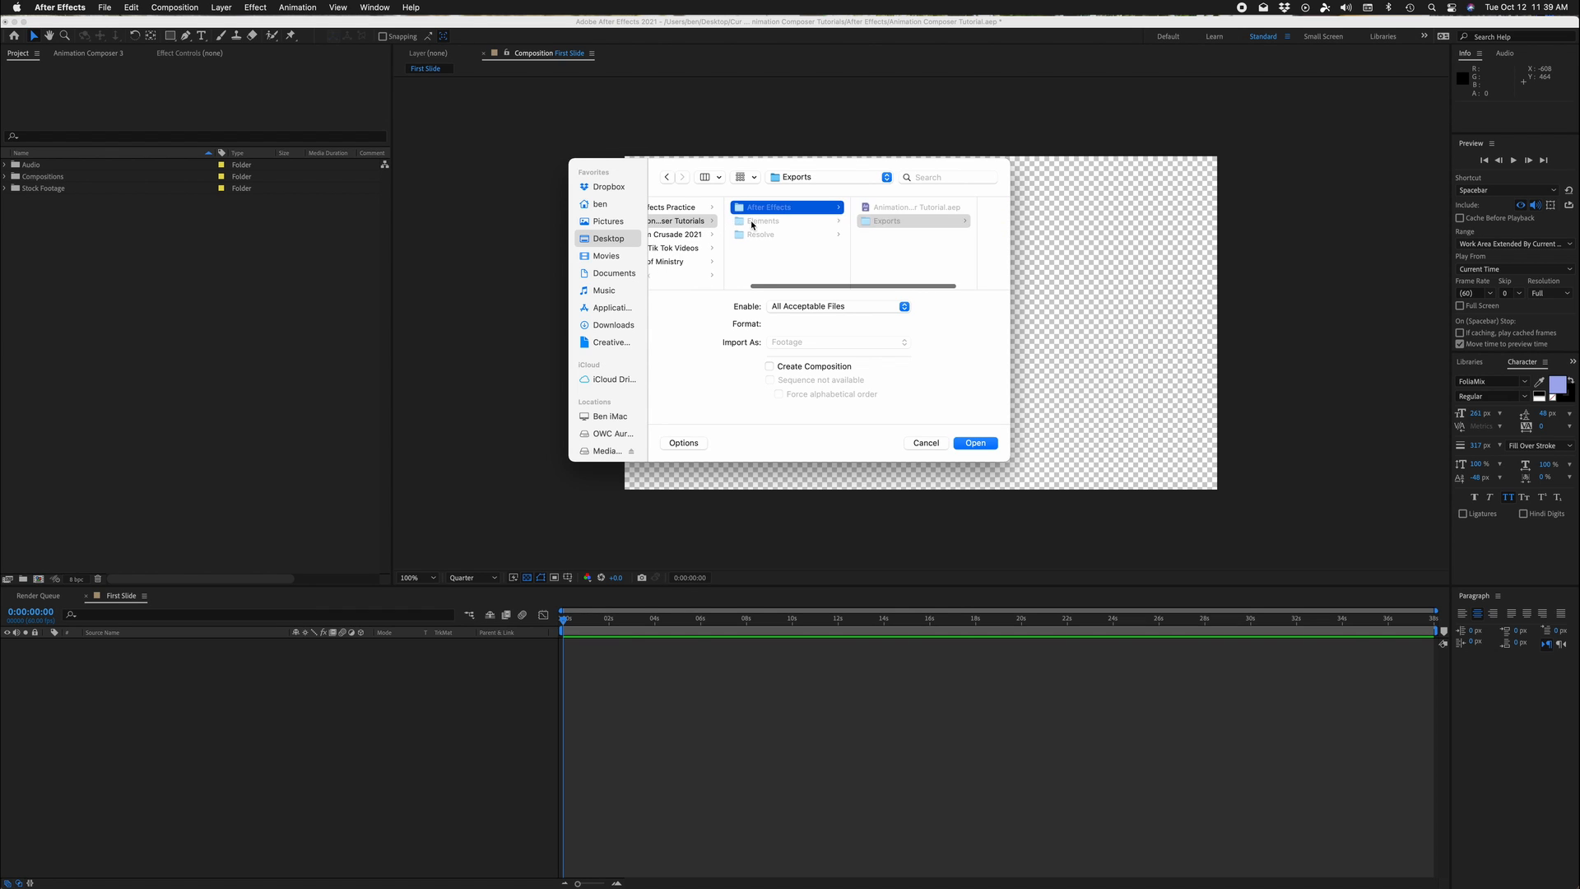
click(899, 234)
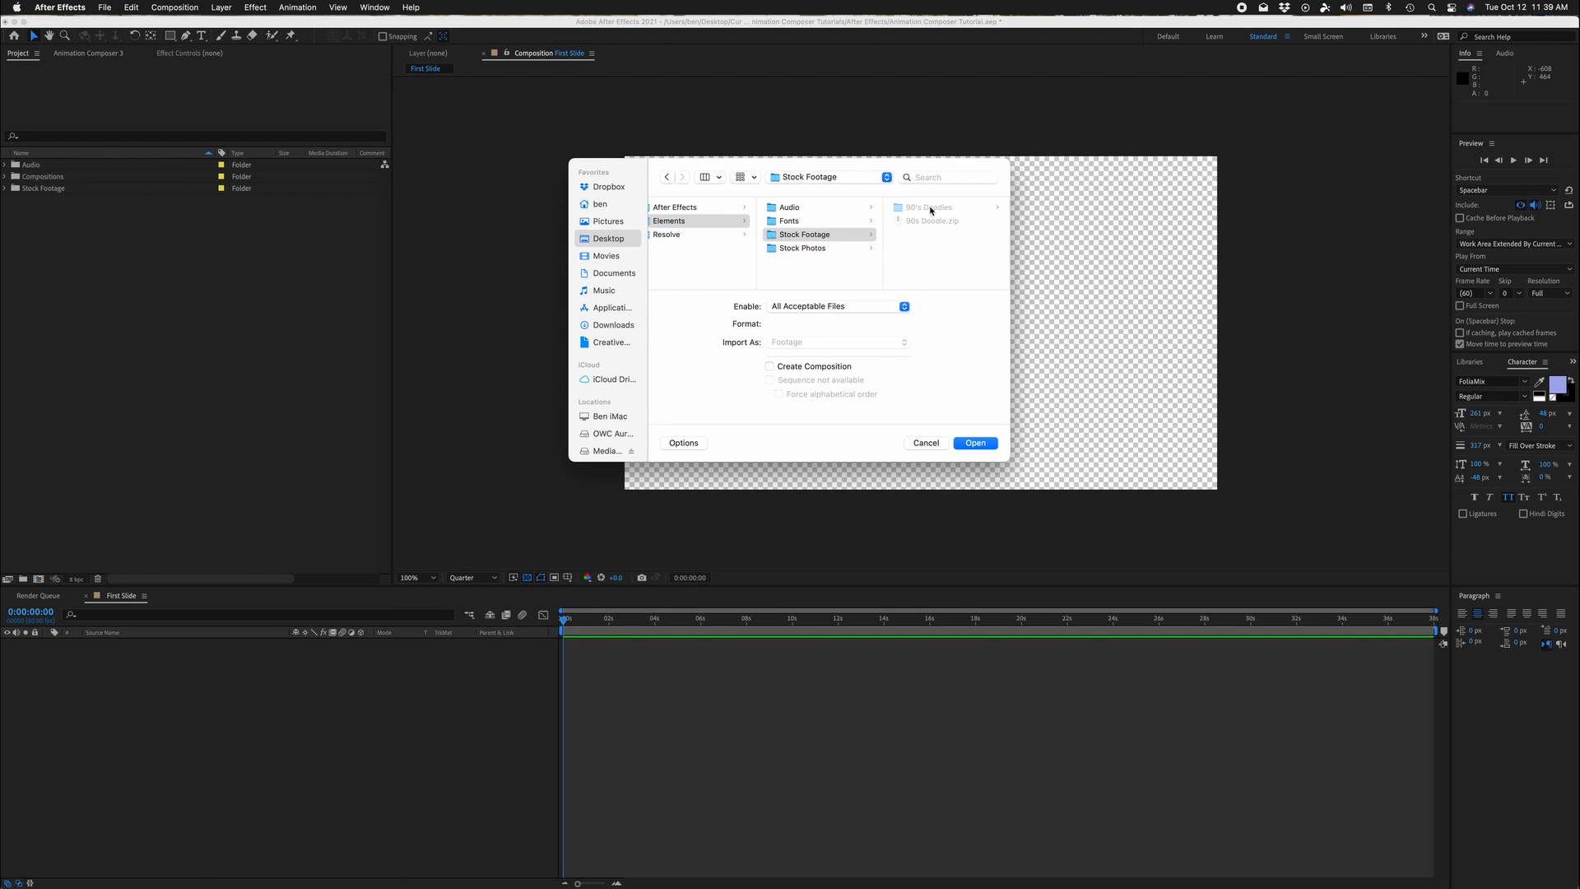
Step: Import 90's Doodles 1.mp4 and 90's Doodles 2.mp4 and move both into the project's Stock Footage folder
click(938, 207)
click(947, 207)
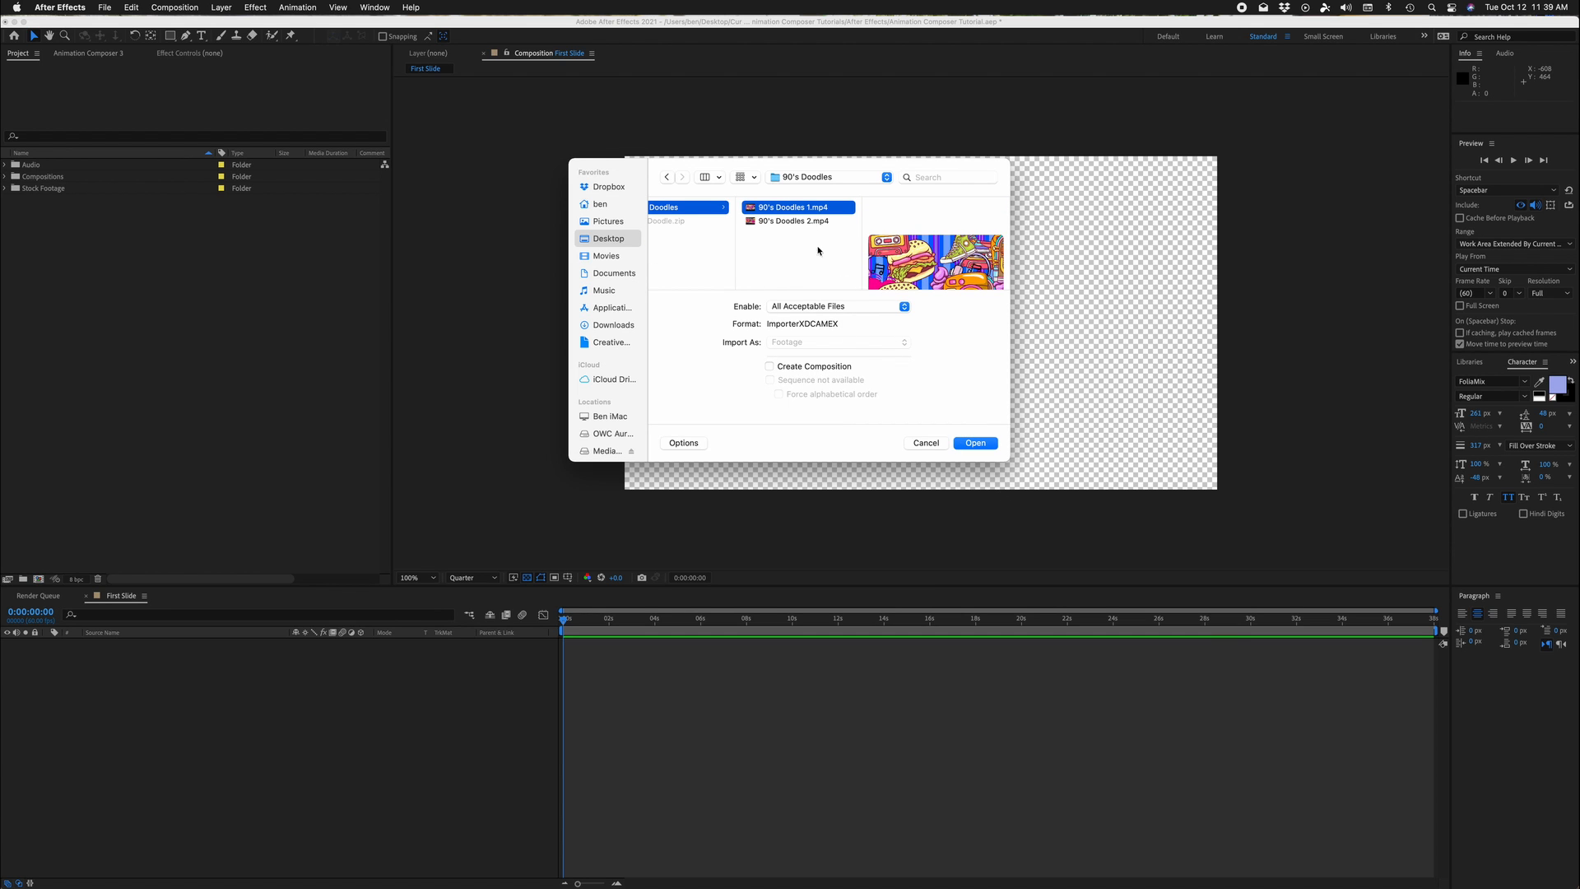
shift+click(808, 222)
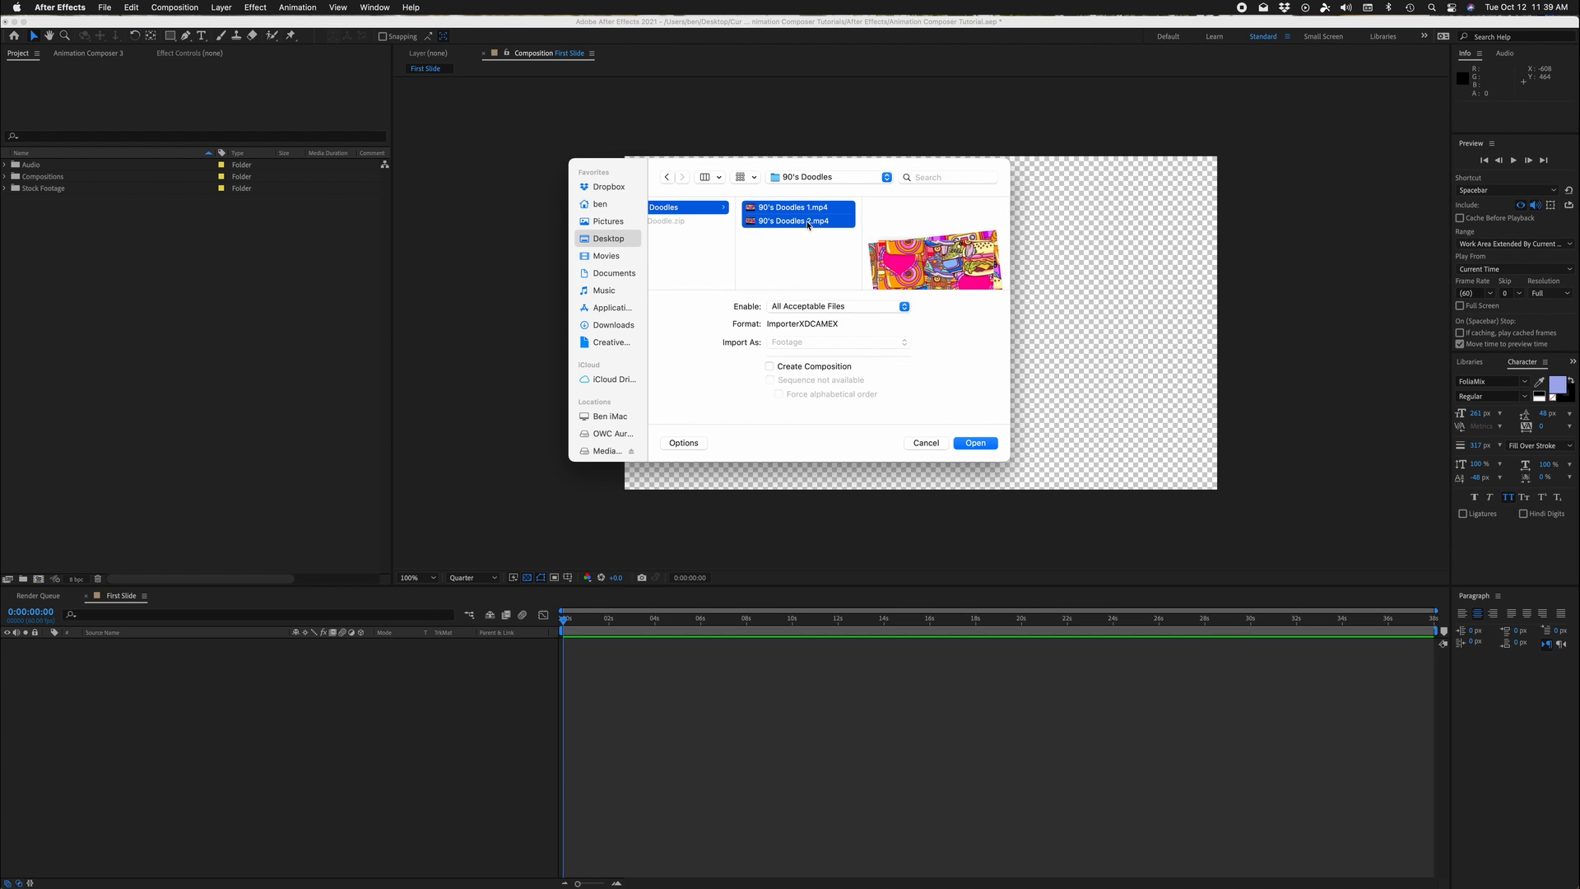
click(976, 443)
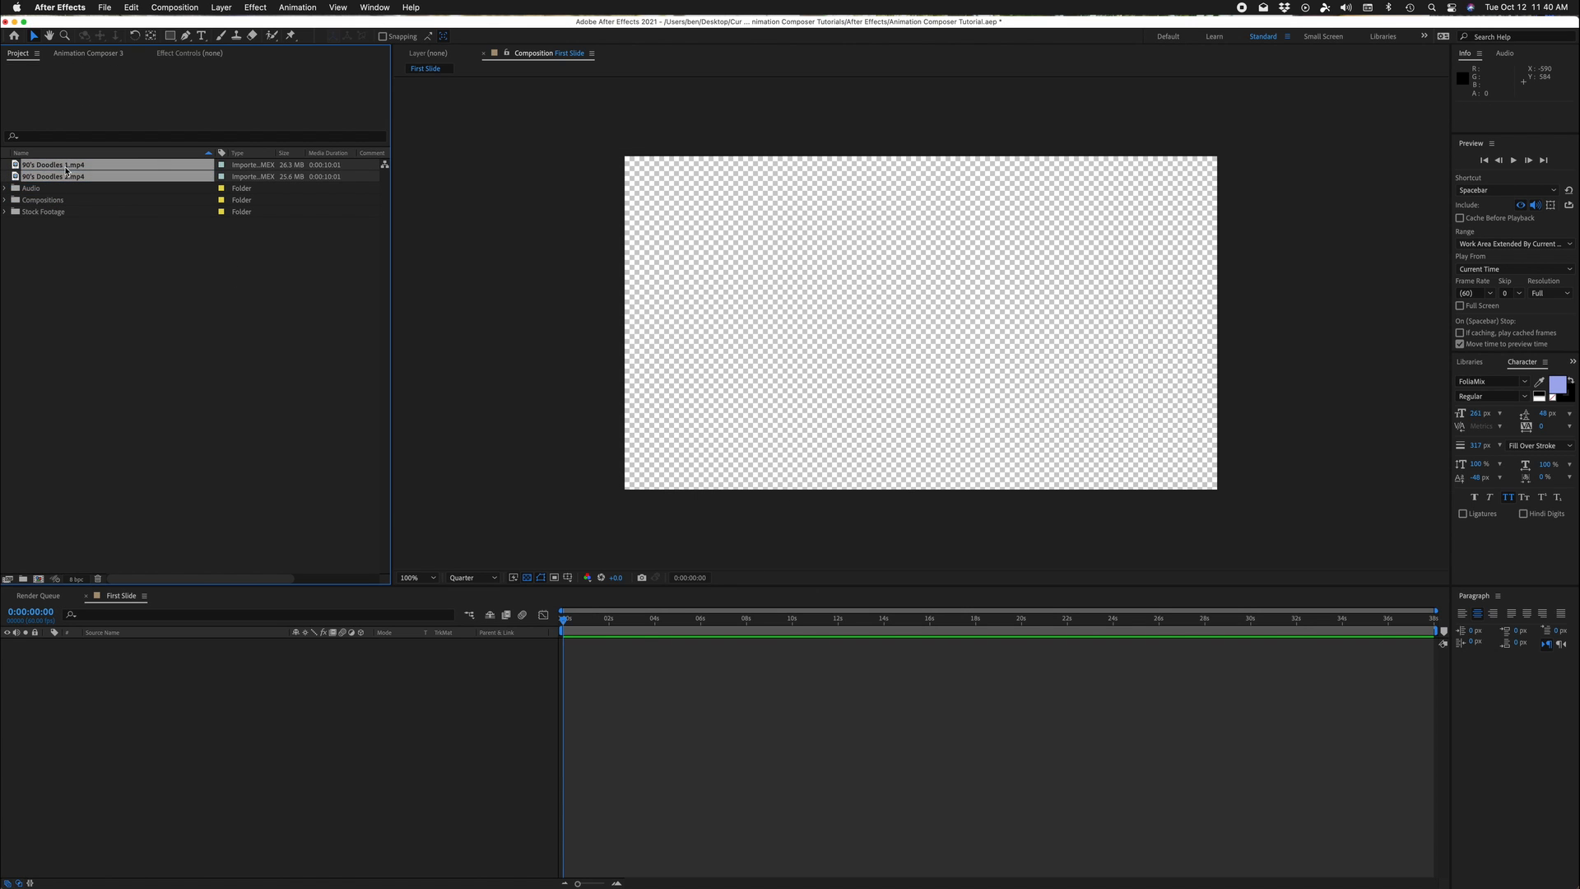
drag(45, 176, 46, 212)
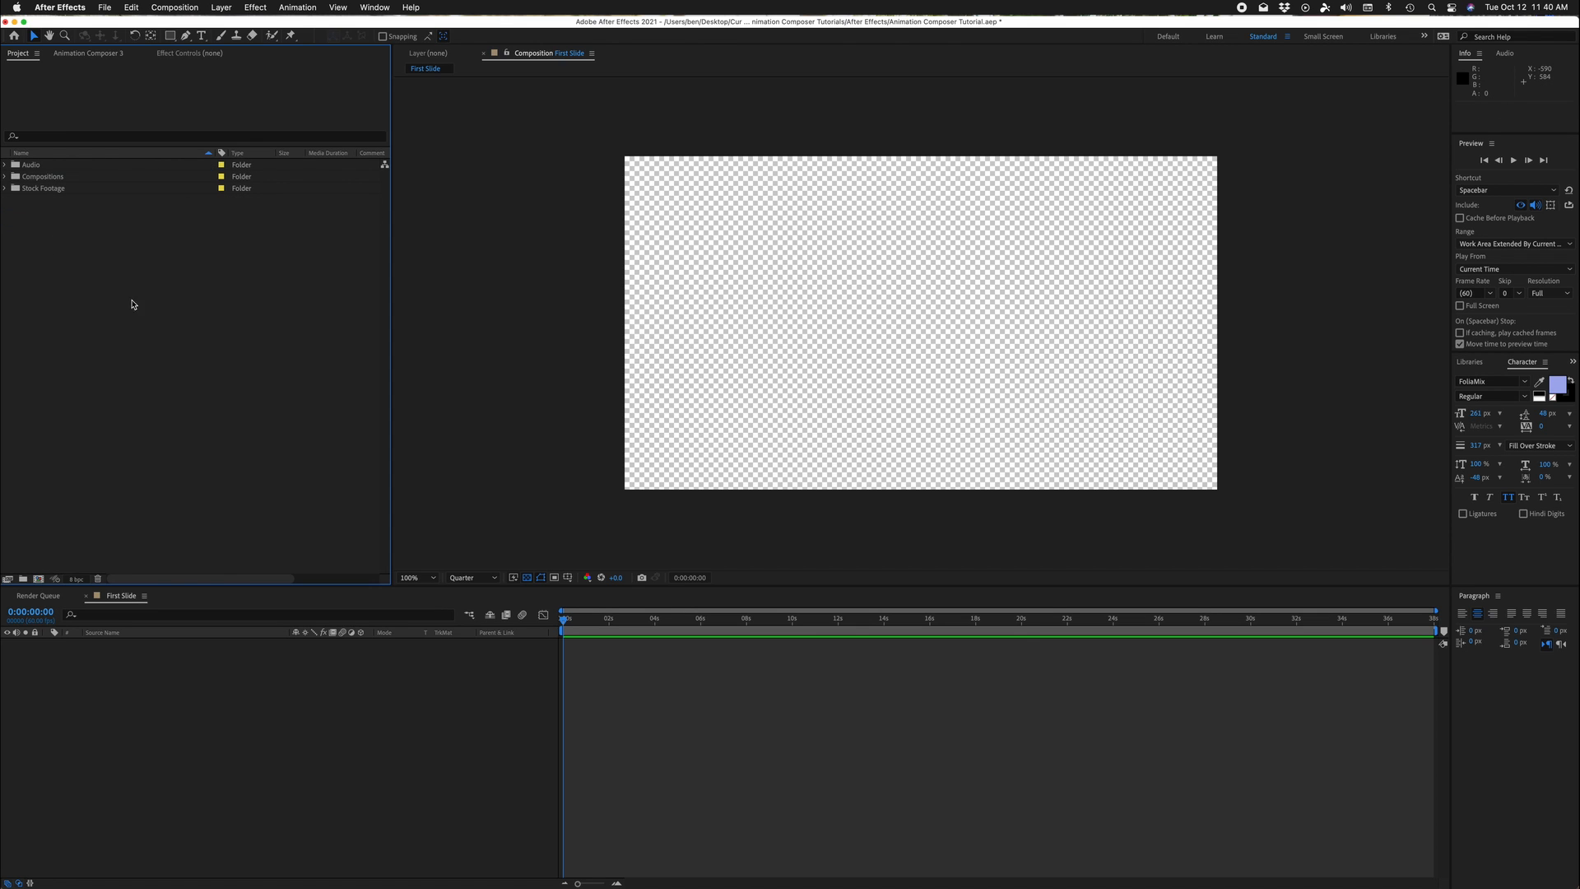
Step: Bring StudioKolomna - Main Track.mp3 from the Eurodance 90s folder in Finder into the project's Audio folder and the First Slide timeline
key(super+Tab)
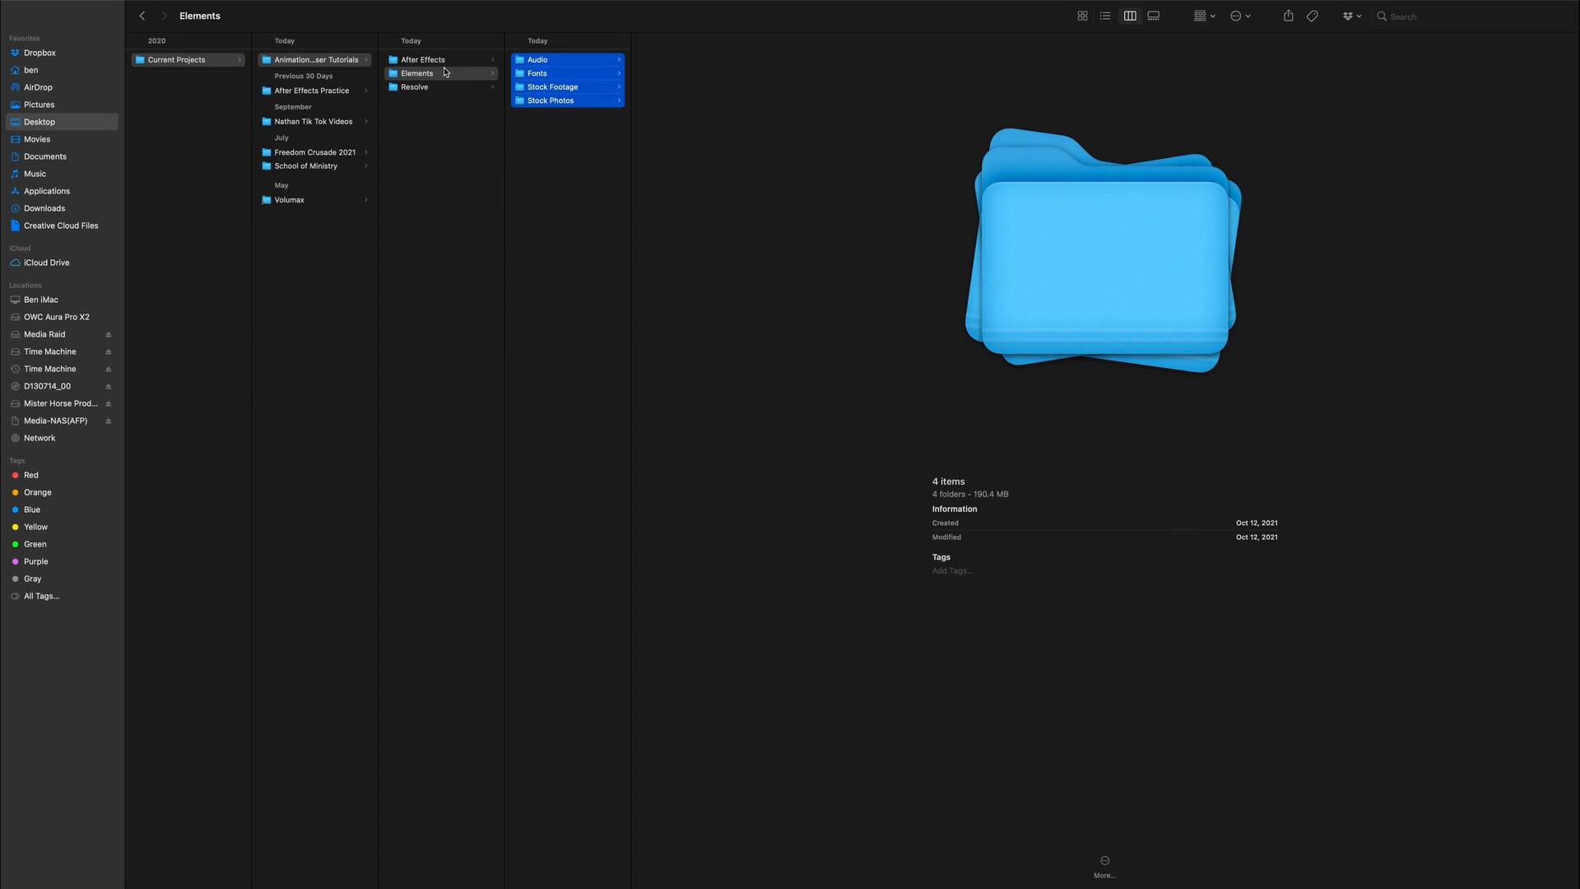
click(446, 61)
click(564, 73)
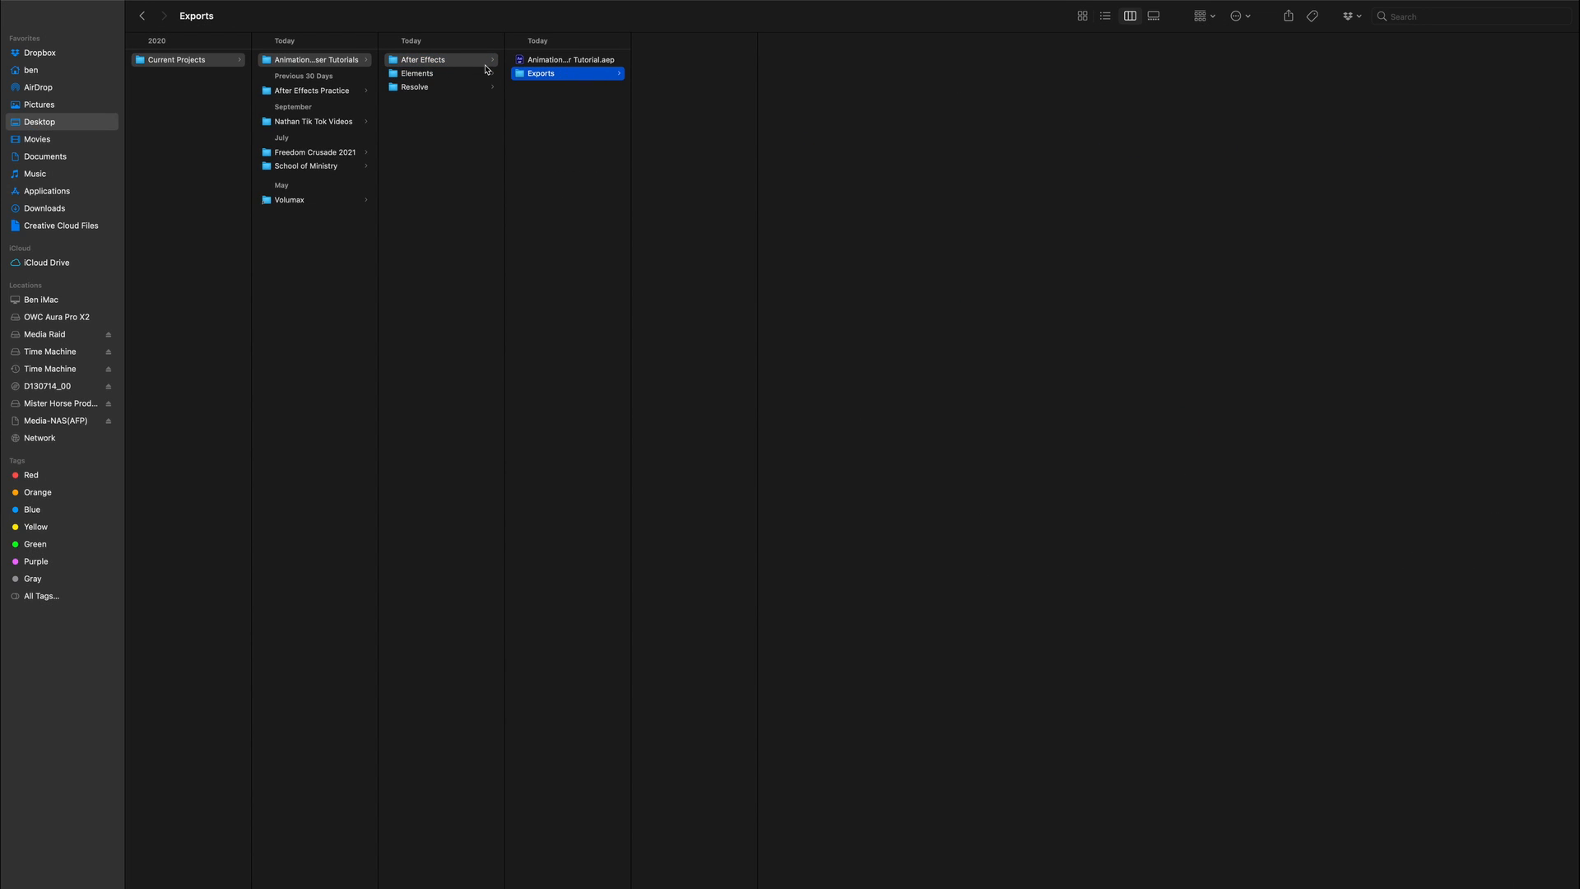
click(452, 74)
click(538, 60)
click(700, 62)
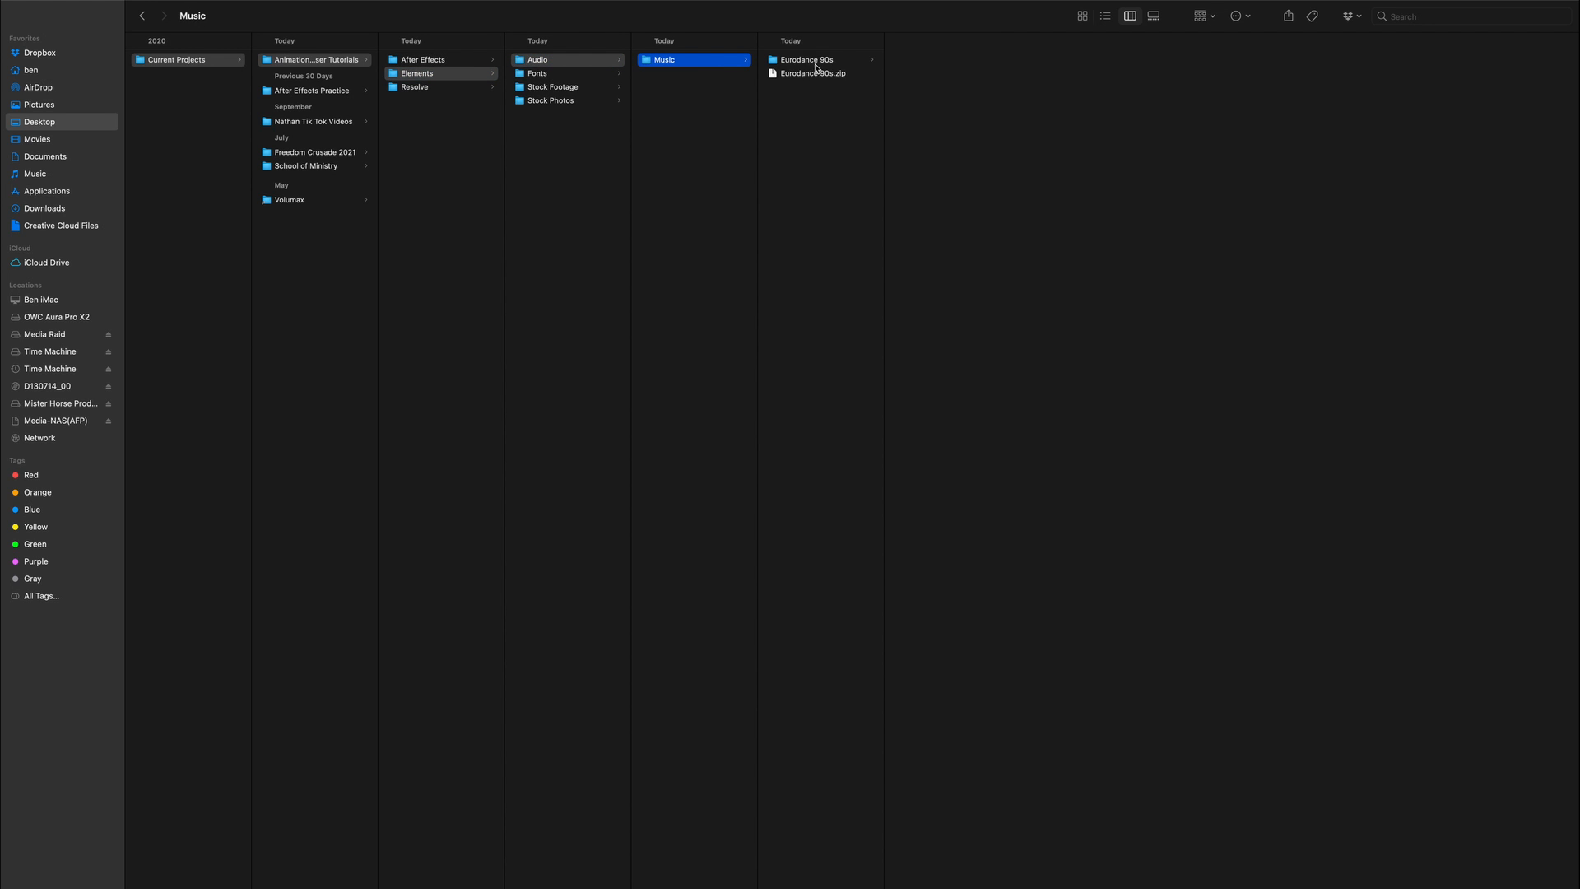
click(811, 61)
click(948, 63)
click(951, 74)
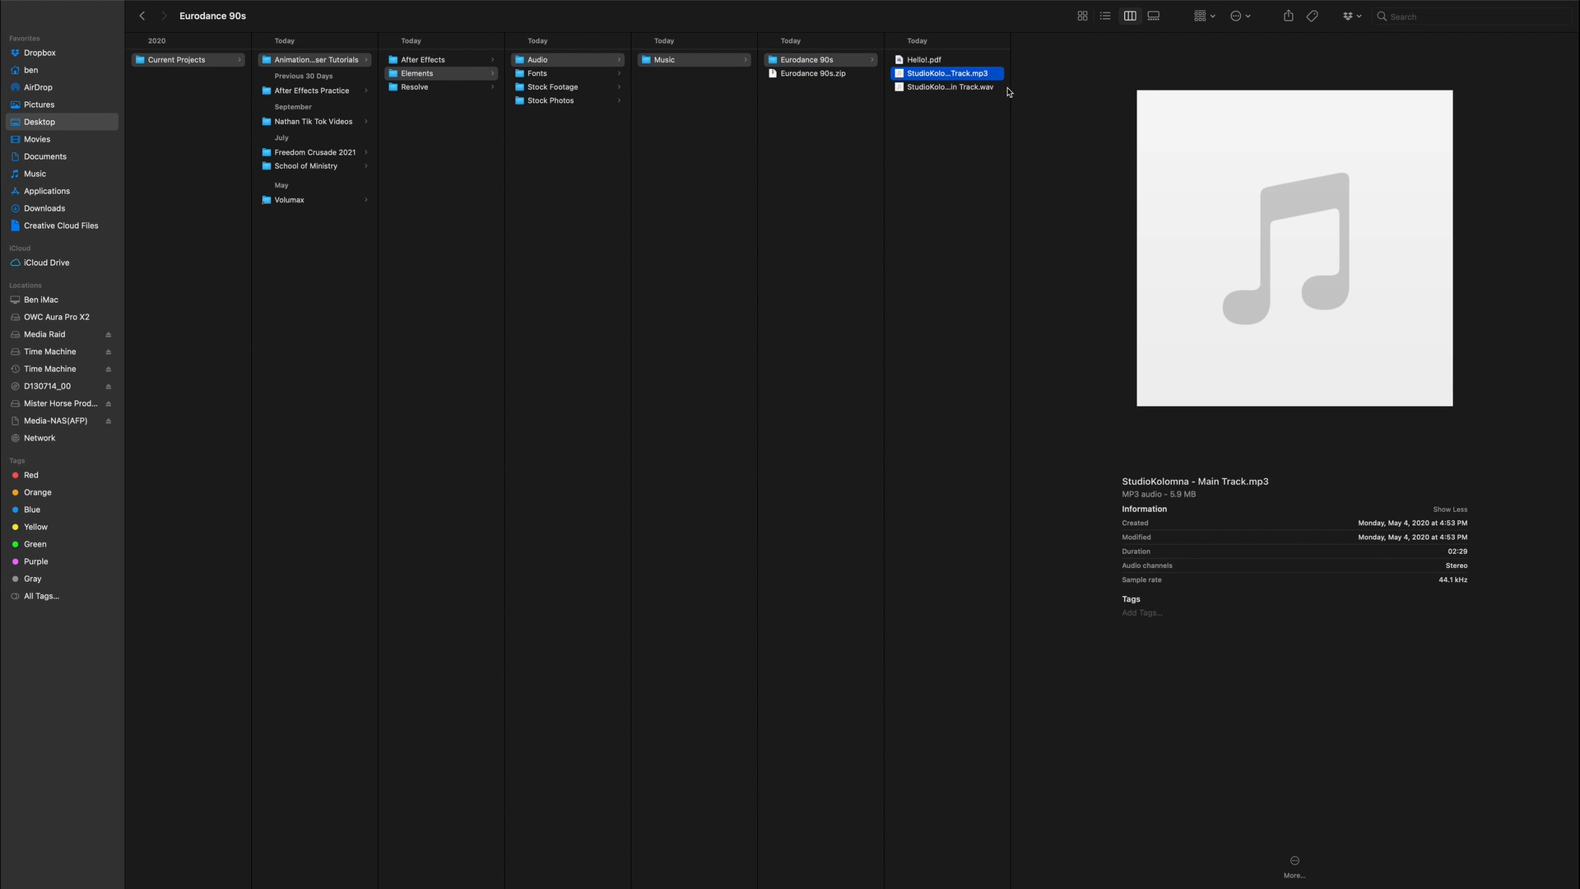
click(959, 88)
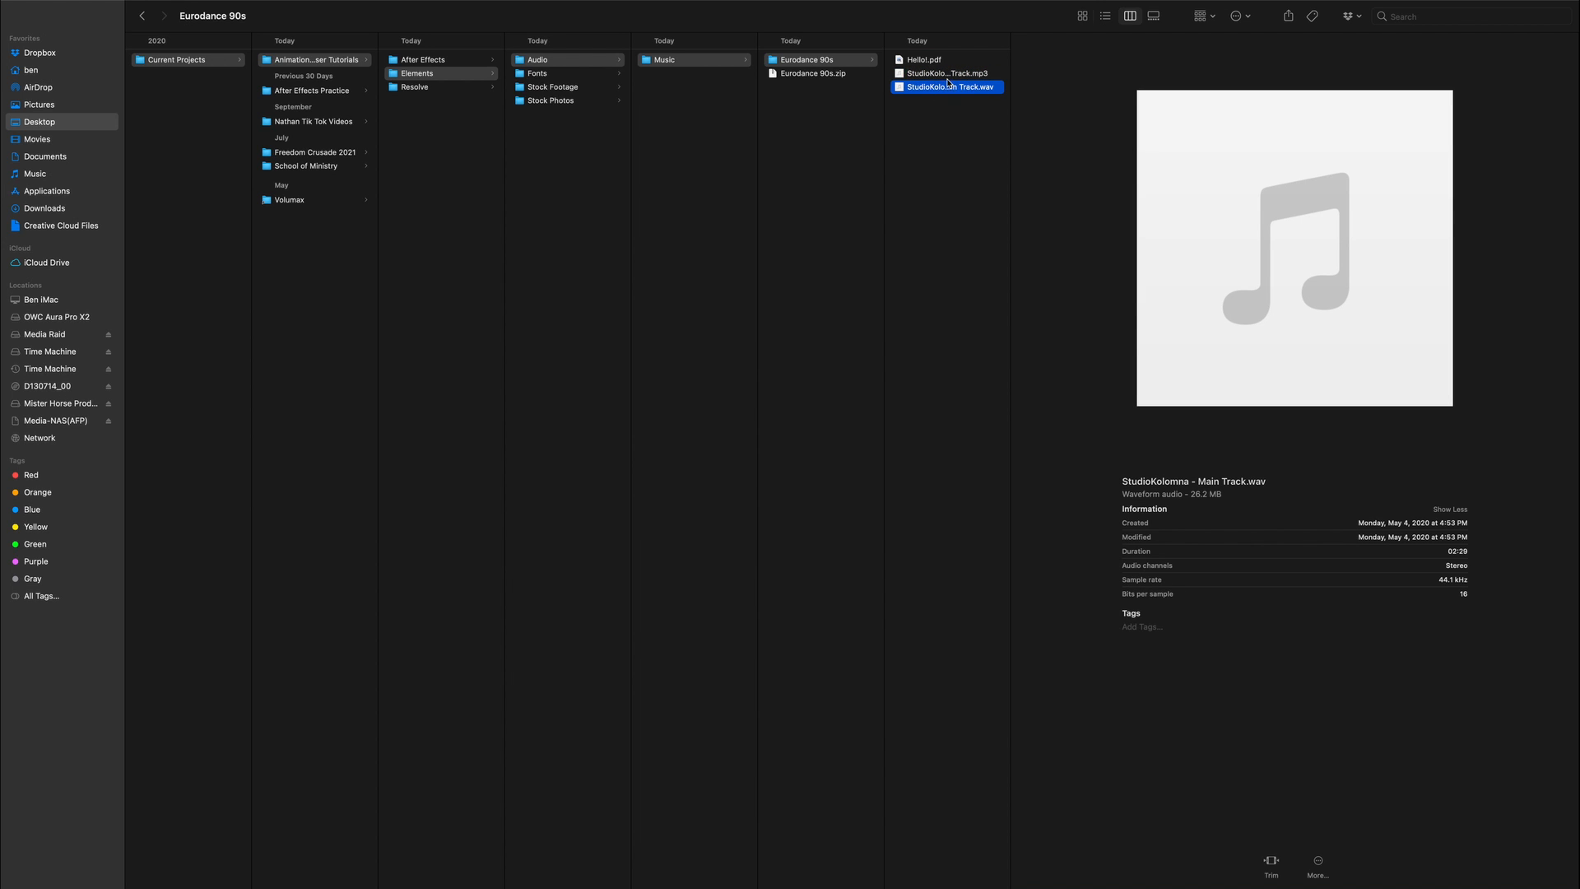
drag(948, 76, 636, 712)
key(super+Tab)
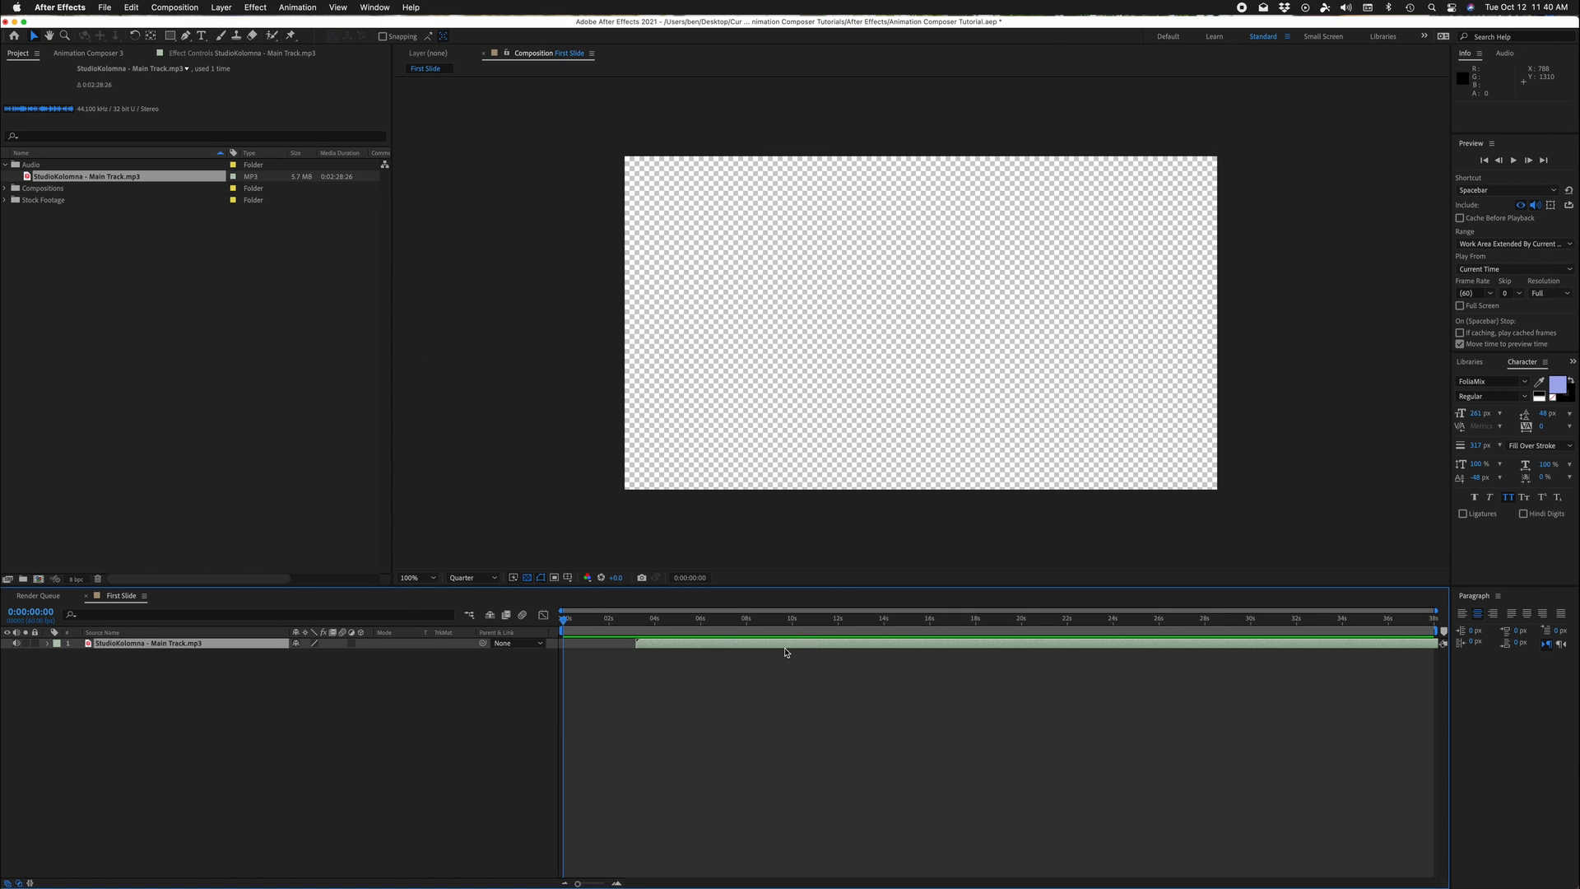
Step: Align the music layer to the start of the timeline and place 90's Doodles 1.mp4 above it from the same point
drag(786, 652, 716, 656)
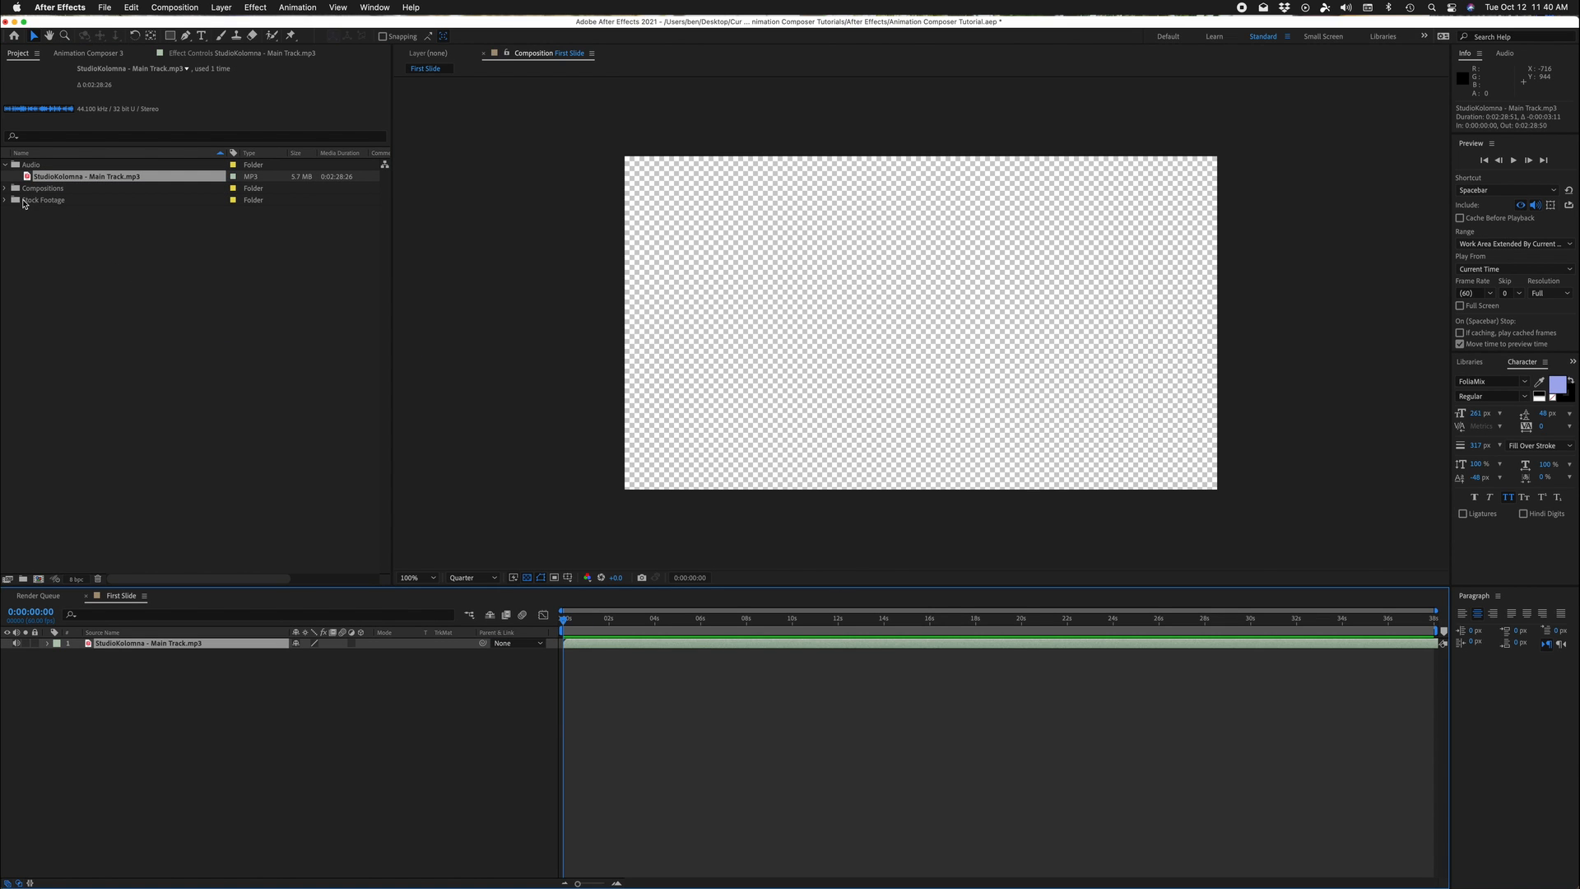
click(5, 200)
drag(64, 212, 572, 650)
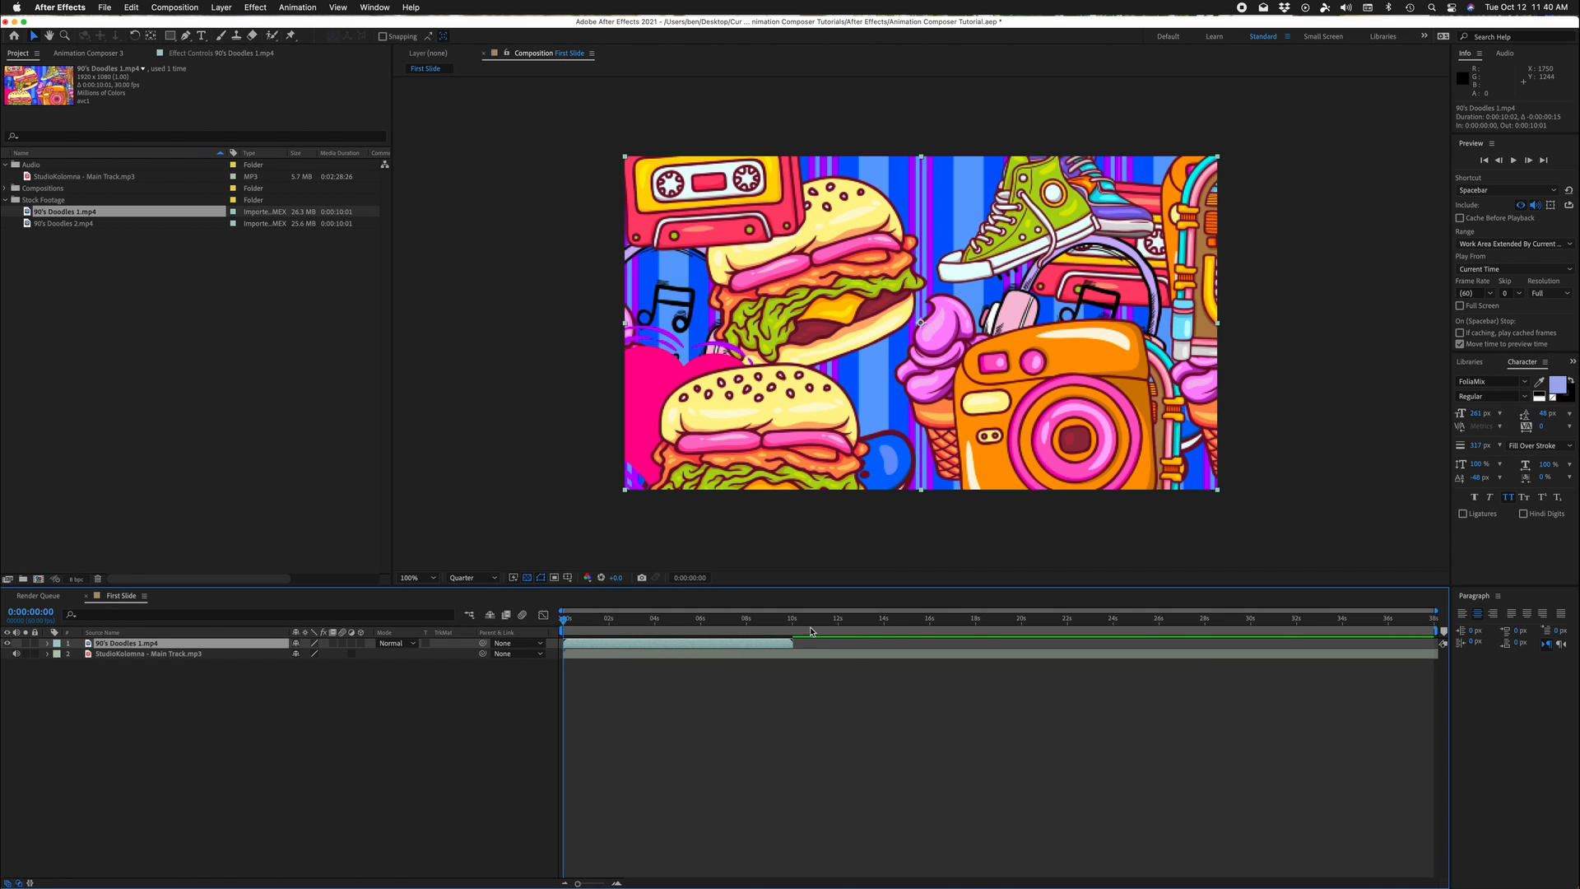
Step: Try time-stretching the 90's Doodles 1.mp4 layer, first to about 4 seconds and again with a stretch factor of 300
right_click(717, 644)
mouse_move(782, 590)
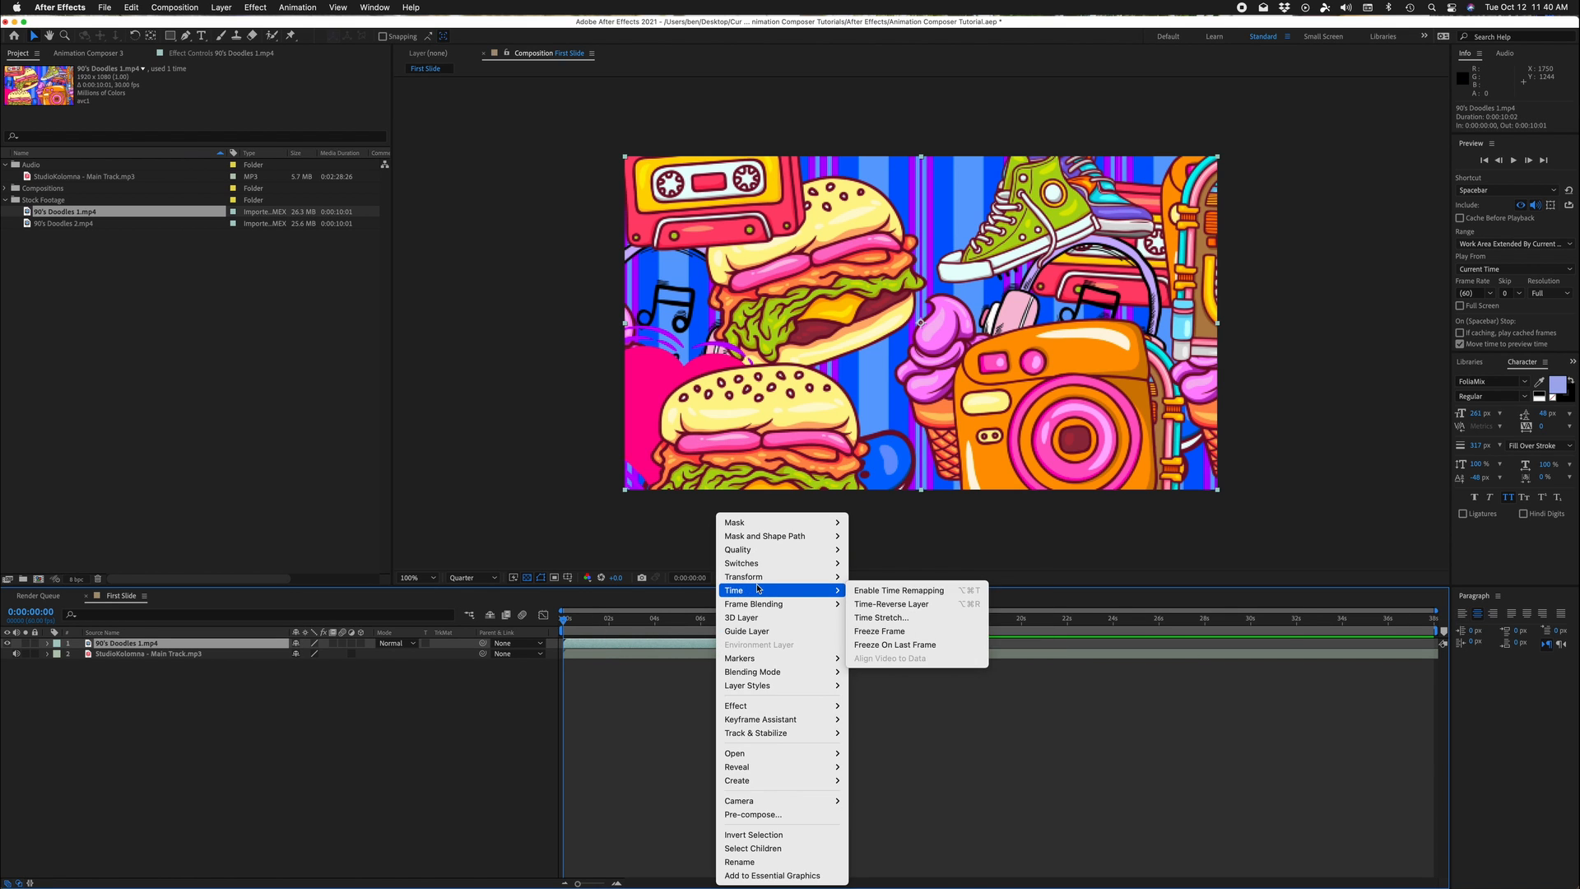
click(880, 617)
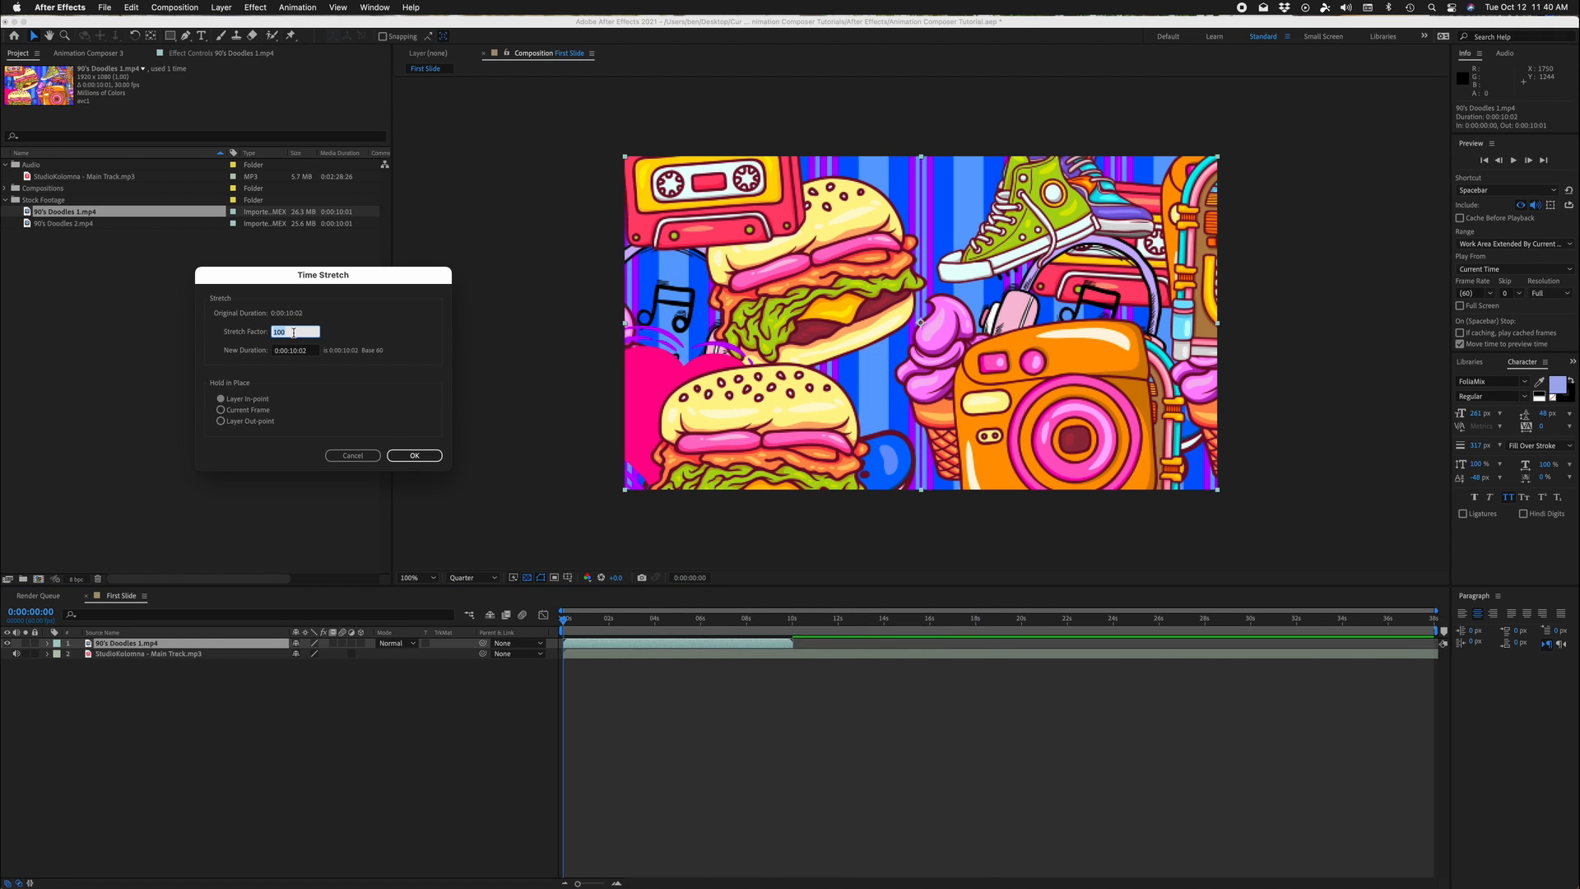
key(Return)
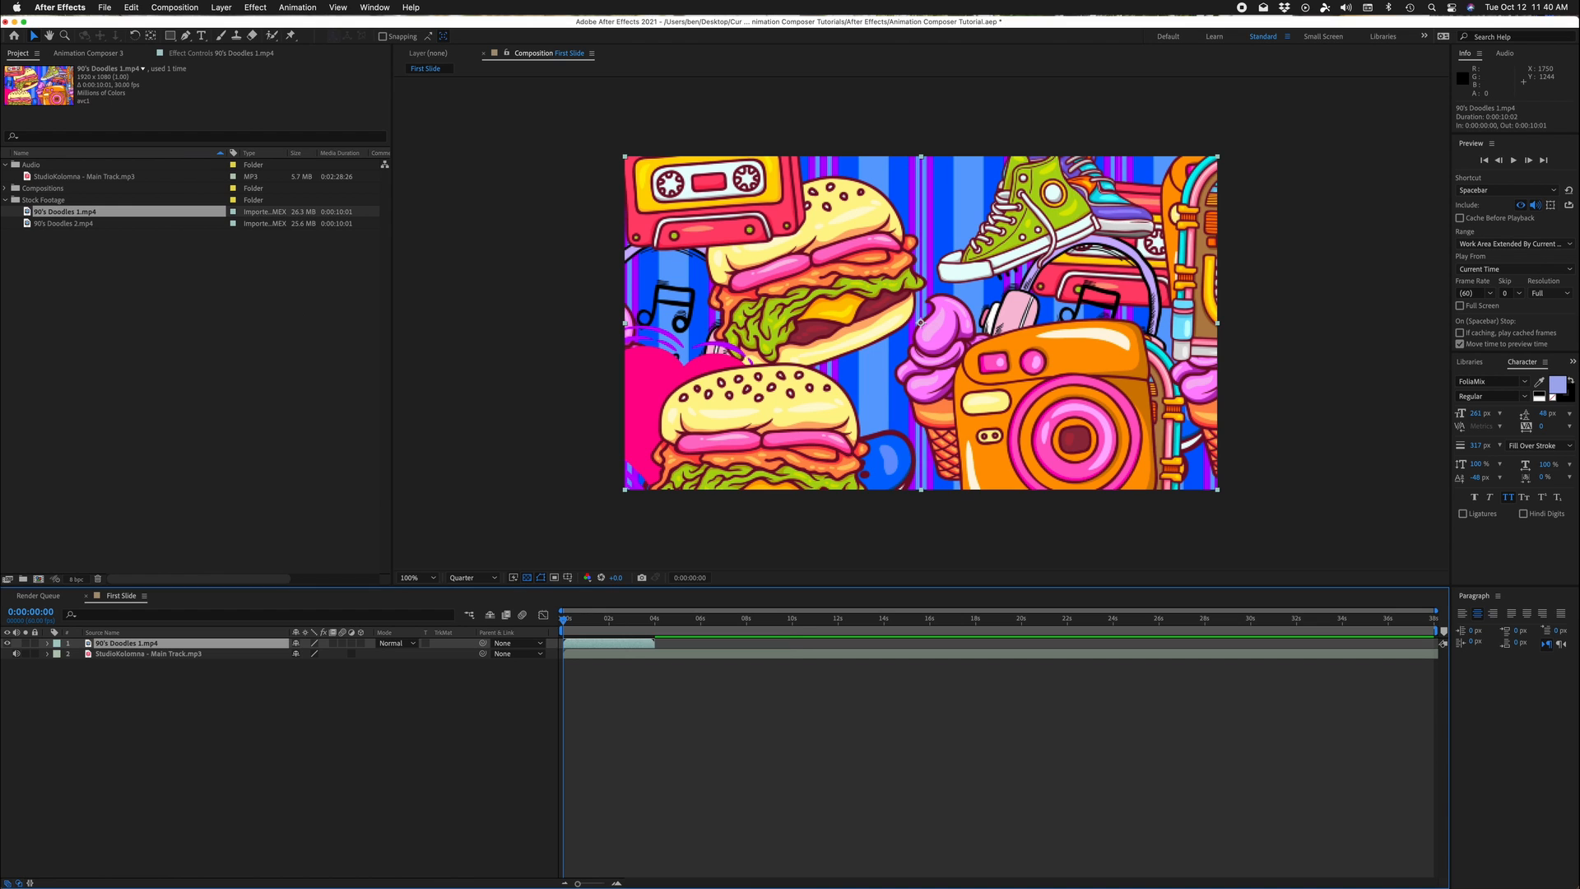
right_click(603, 642)
mouse_move(642, 590)
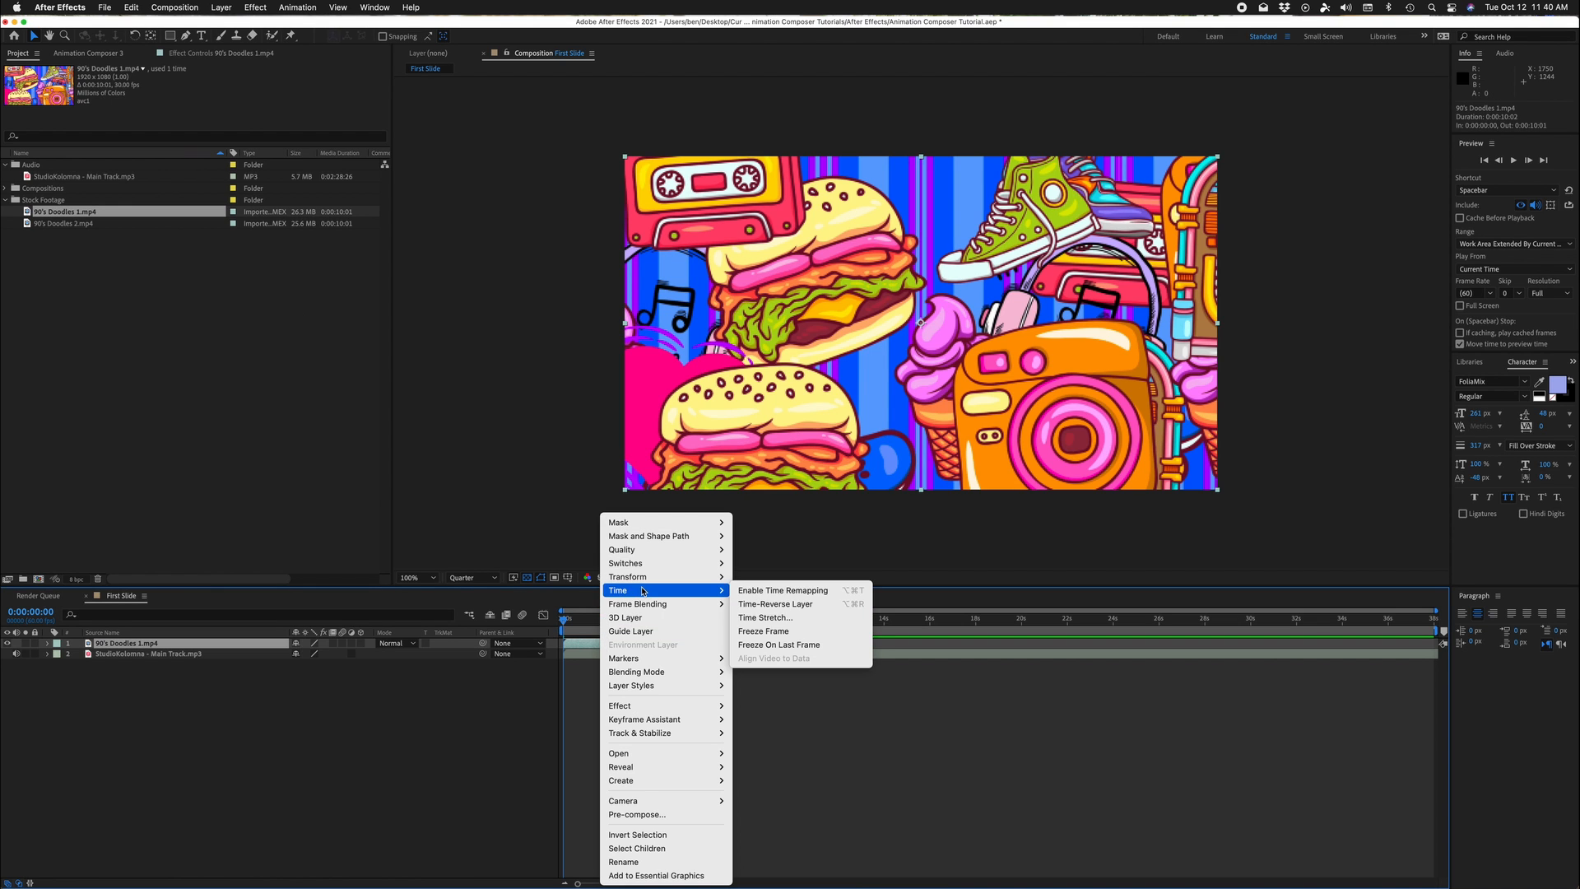
click(778, 623)
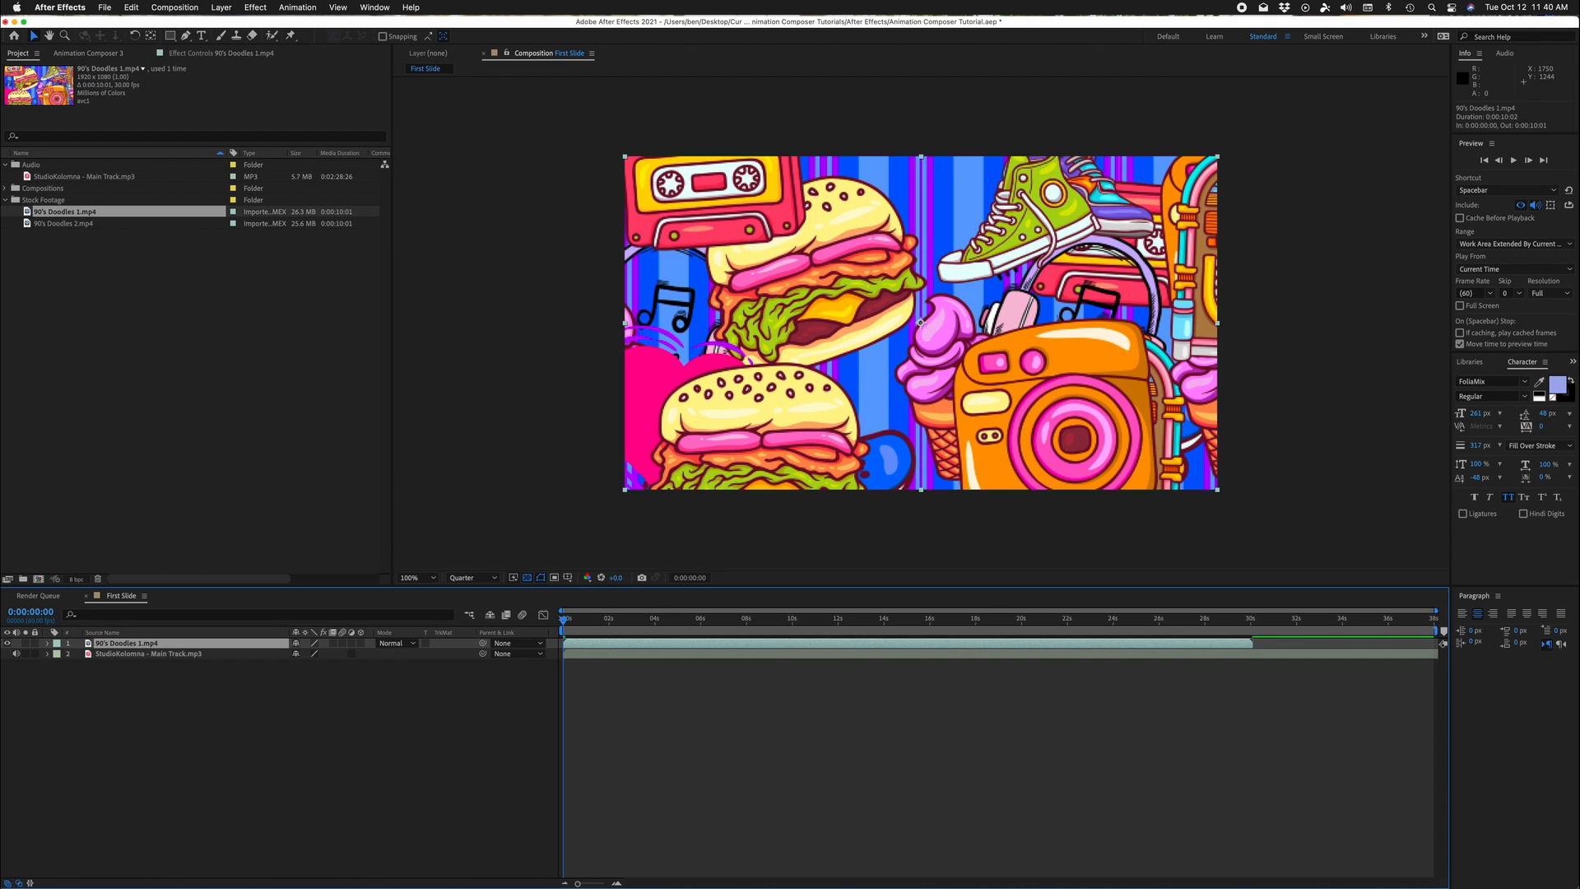
Step: Time-stretch the 90's Doodles 1.mp4 layer to span the full 38-second composition and play the preview
right_click(1139, 652)
mouse_move(1169, 590)
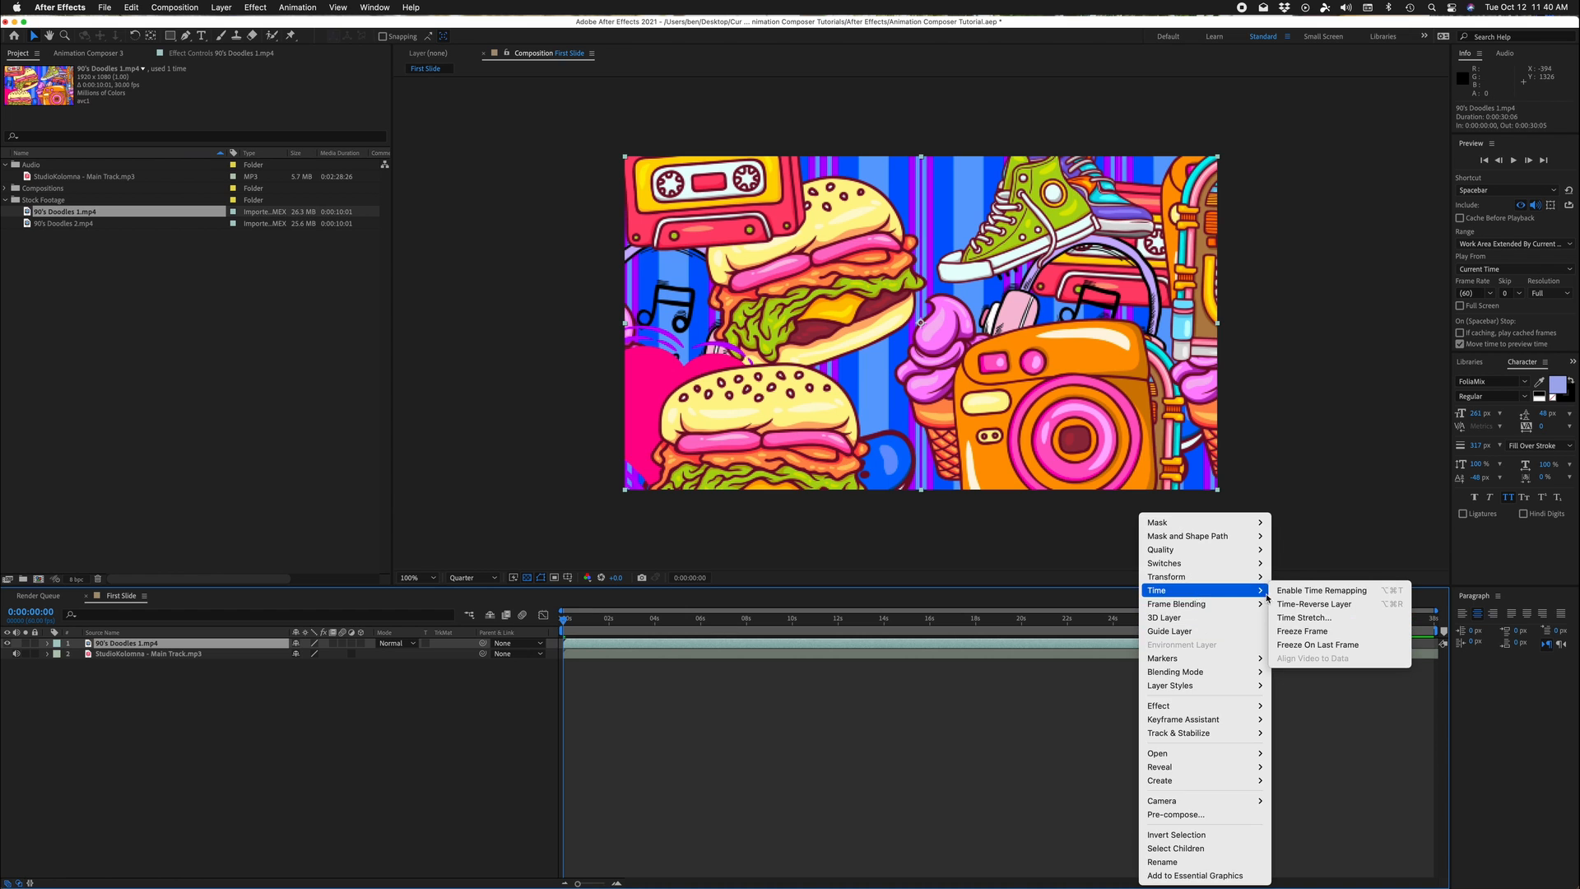
click(1315, 617)
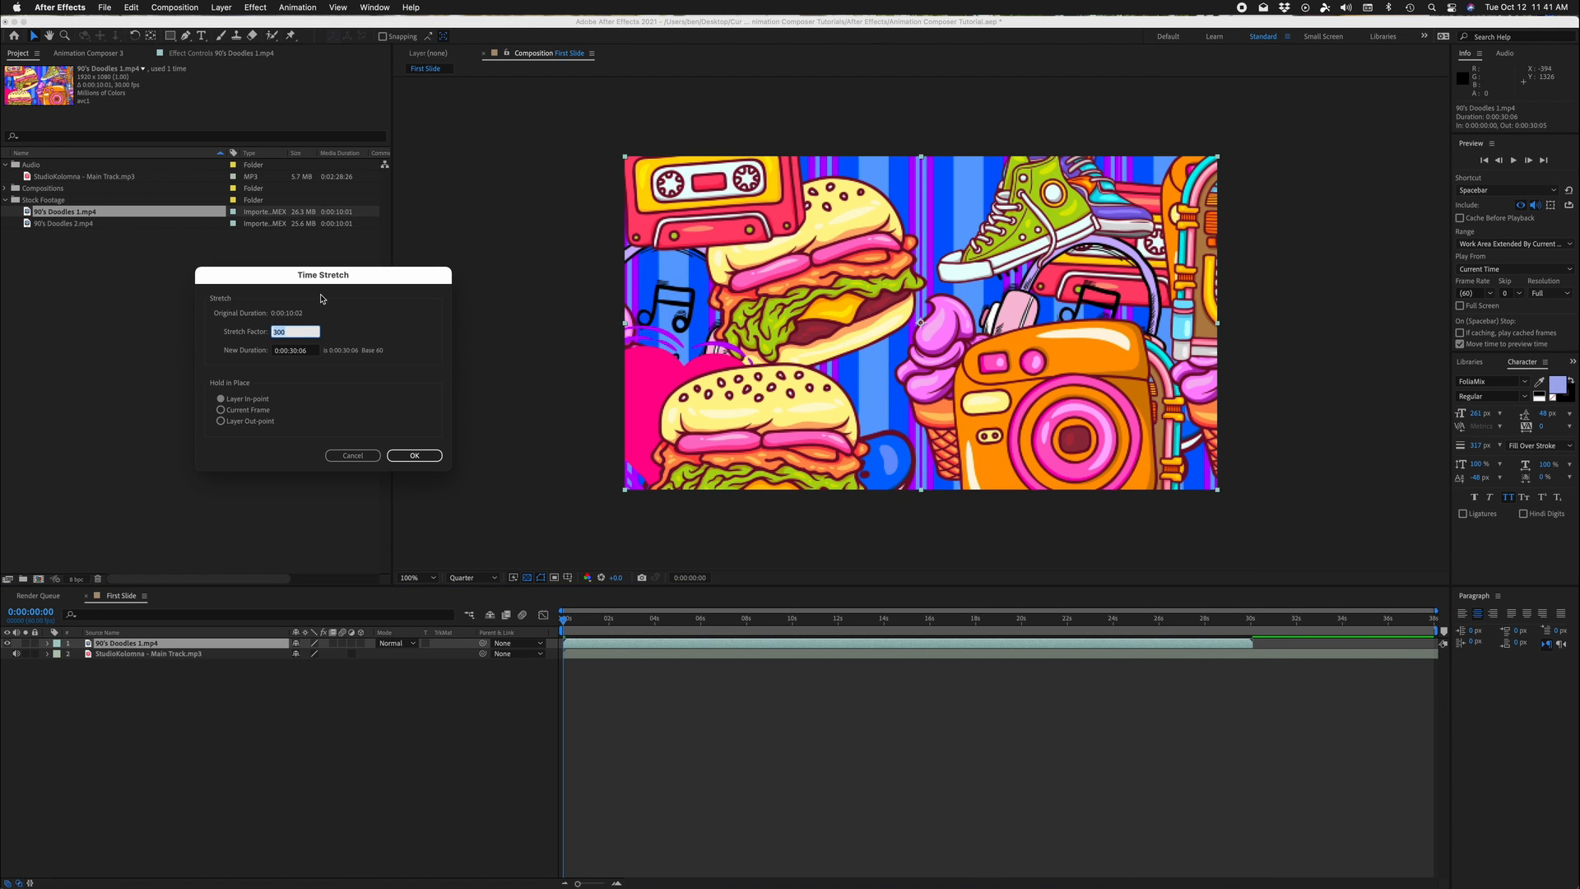
key(Return)
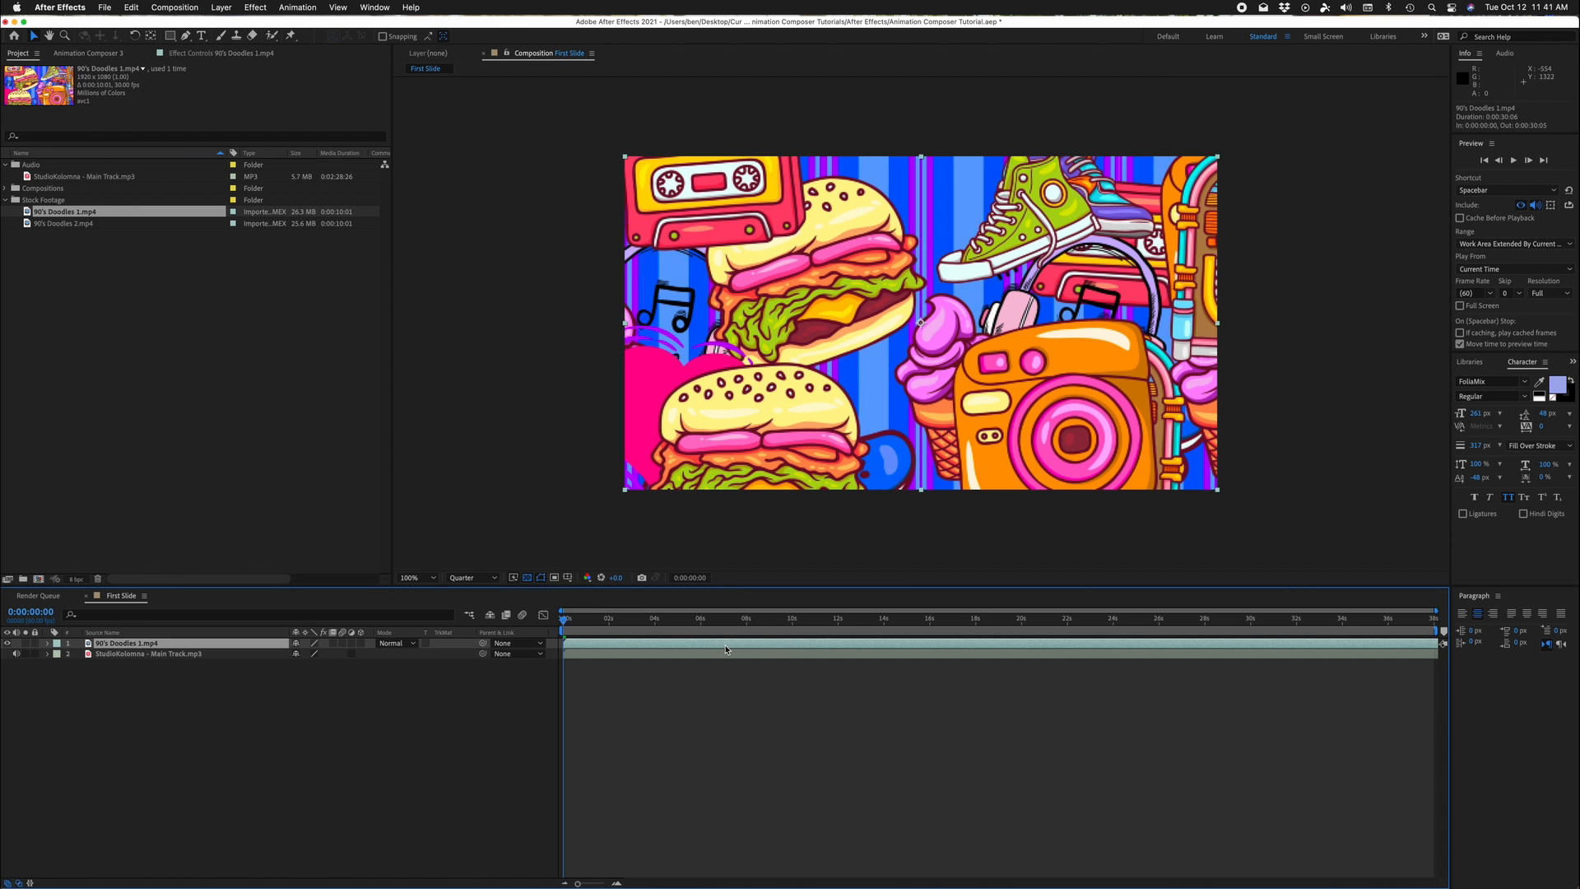
key(space)
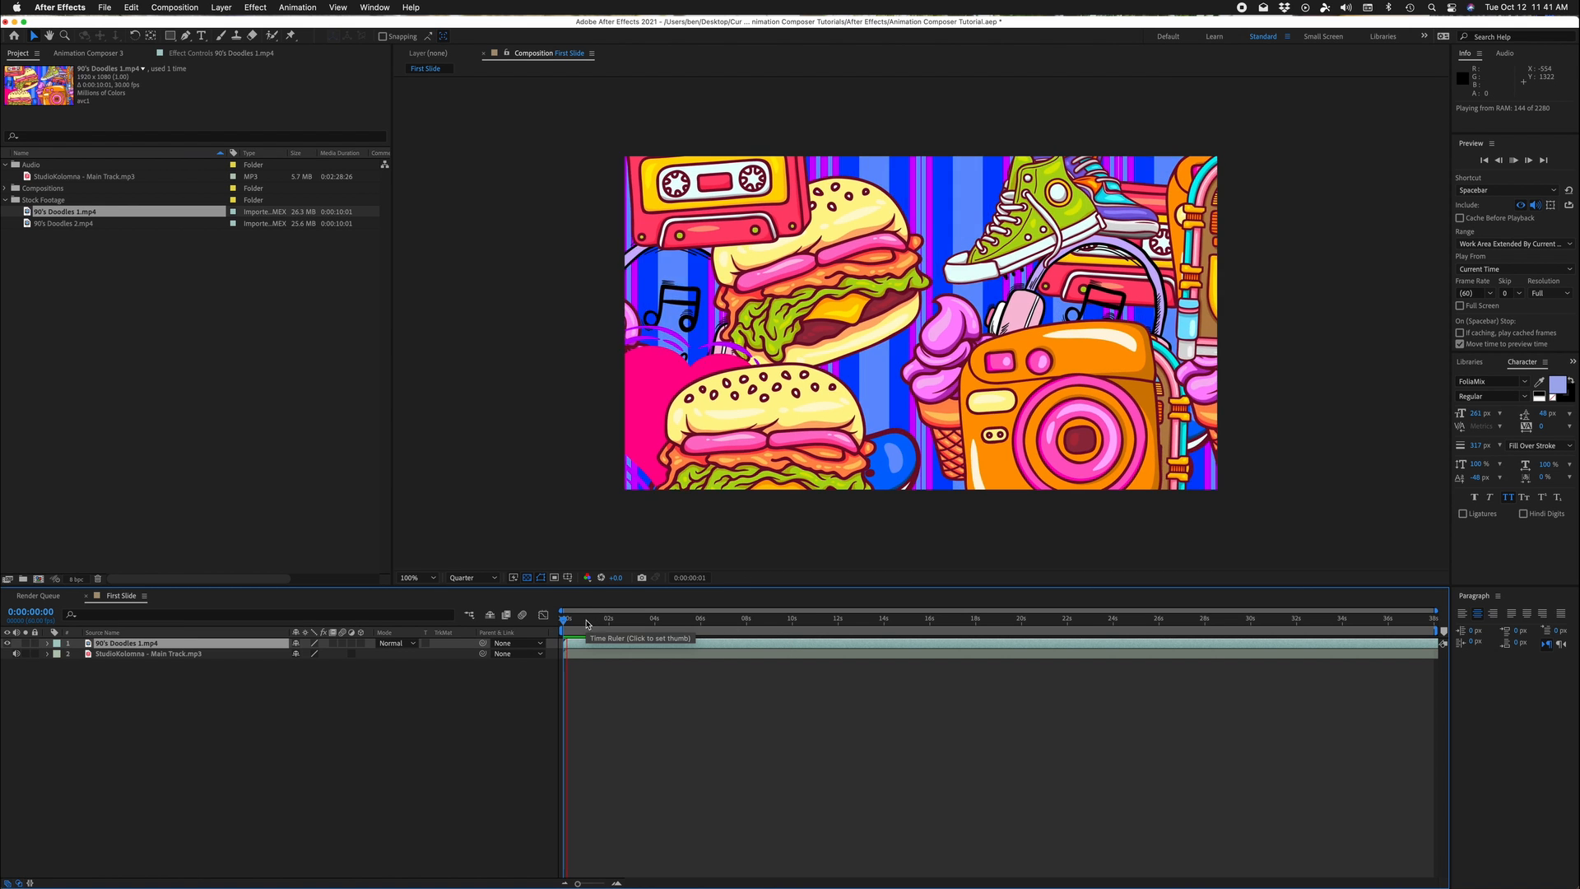
Step: Set frame blending on the 90's Doodles 1.mp4 layer to Frame Mix and preview the slowed footage
right_click(684, 648)
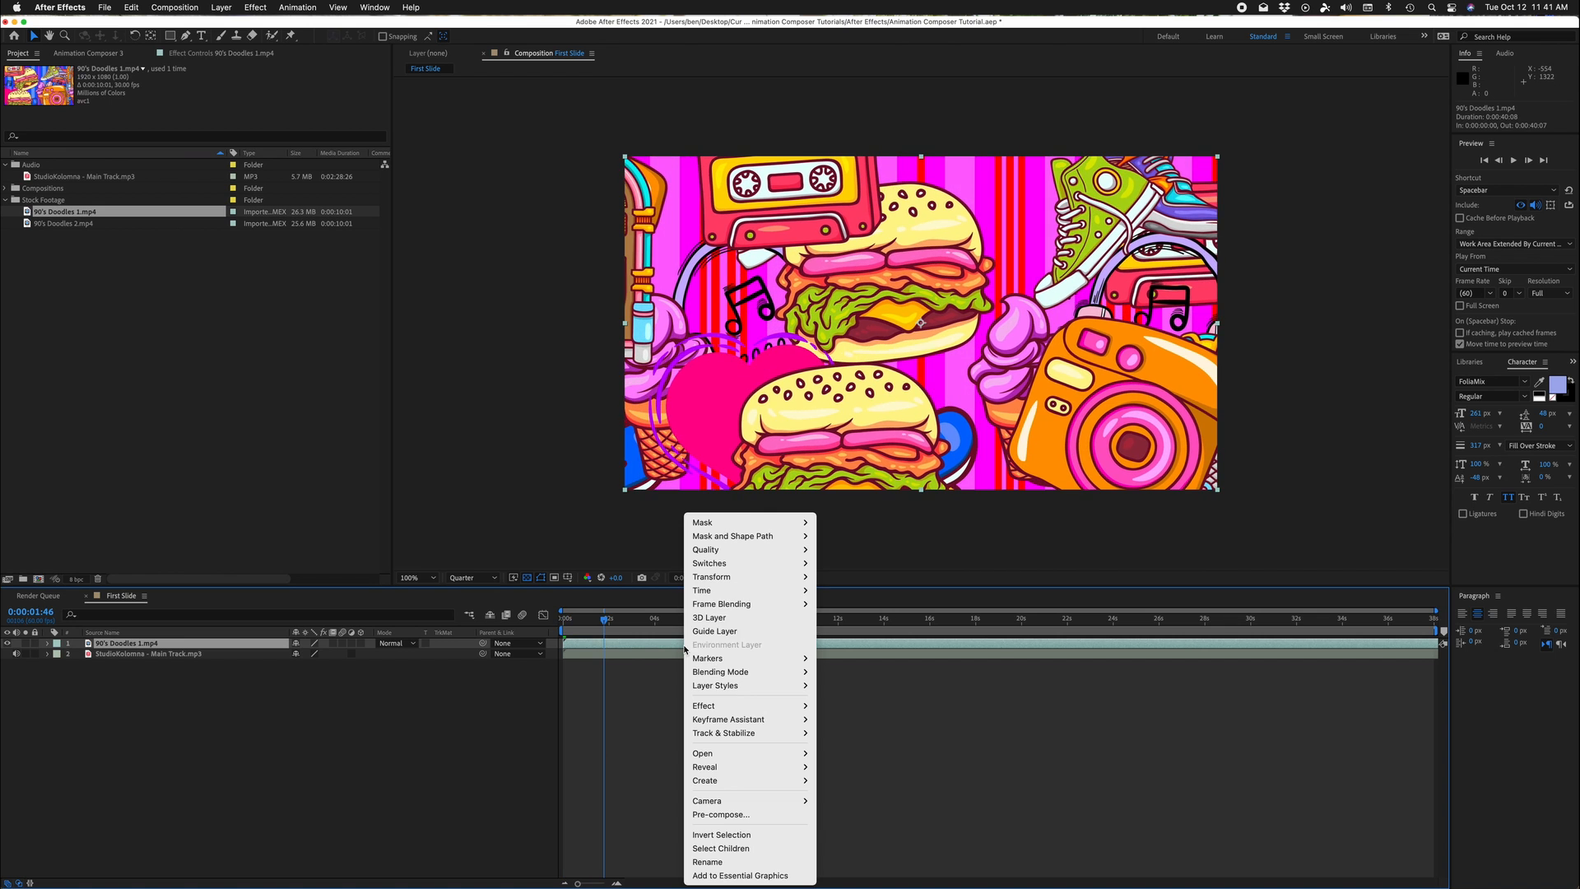
mouse_move(723, 588)
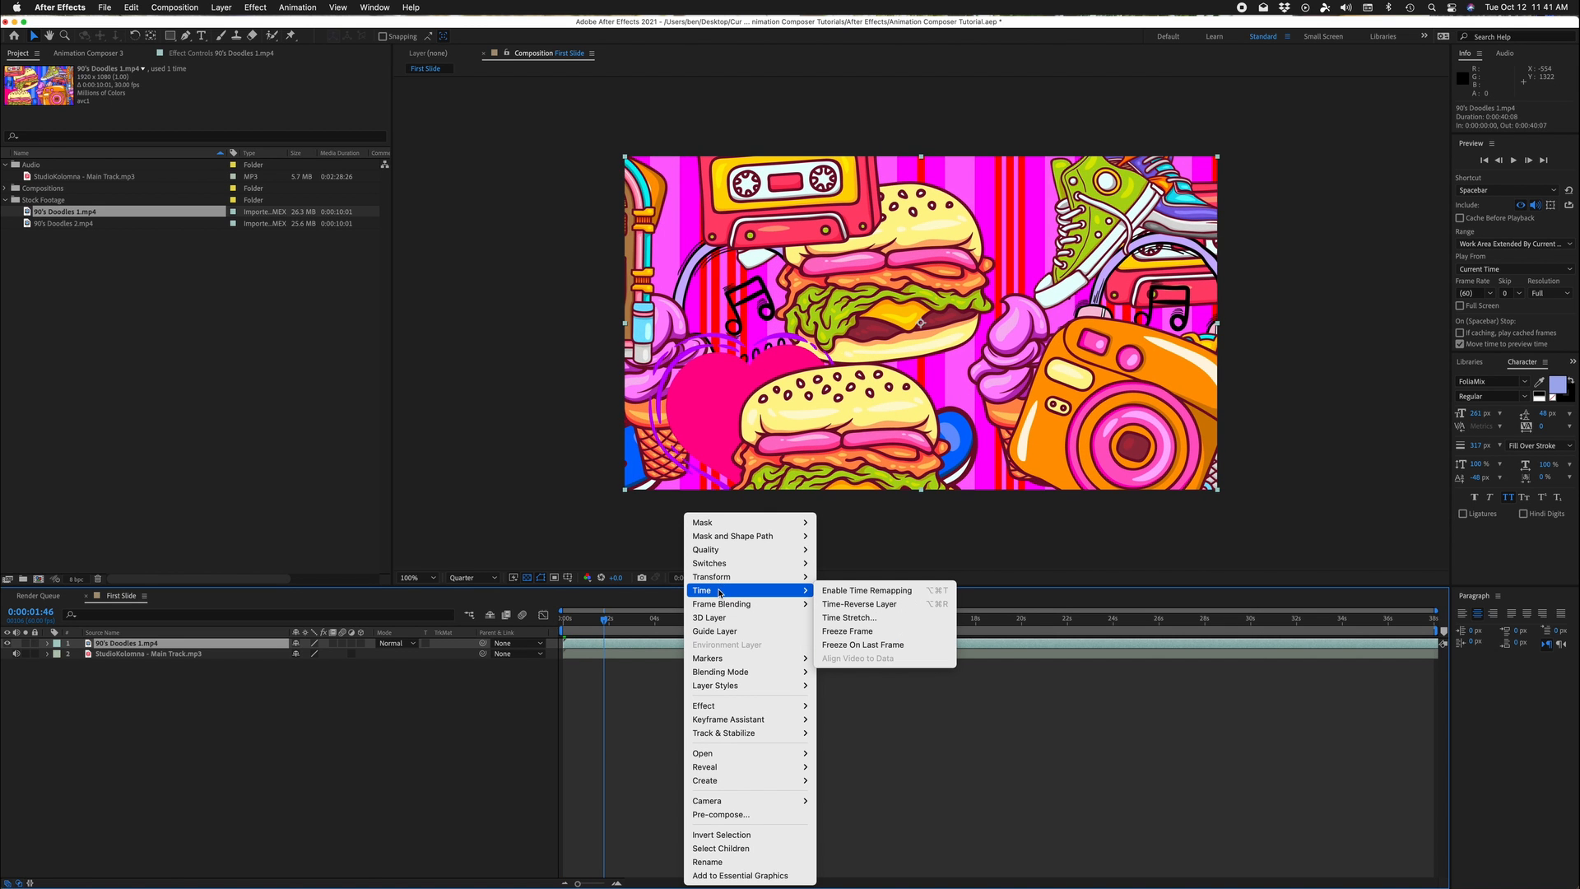
mouse_move(790, 603)
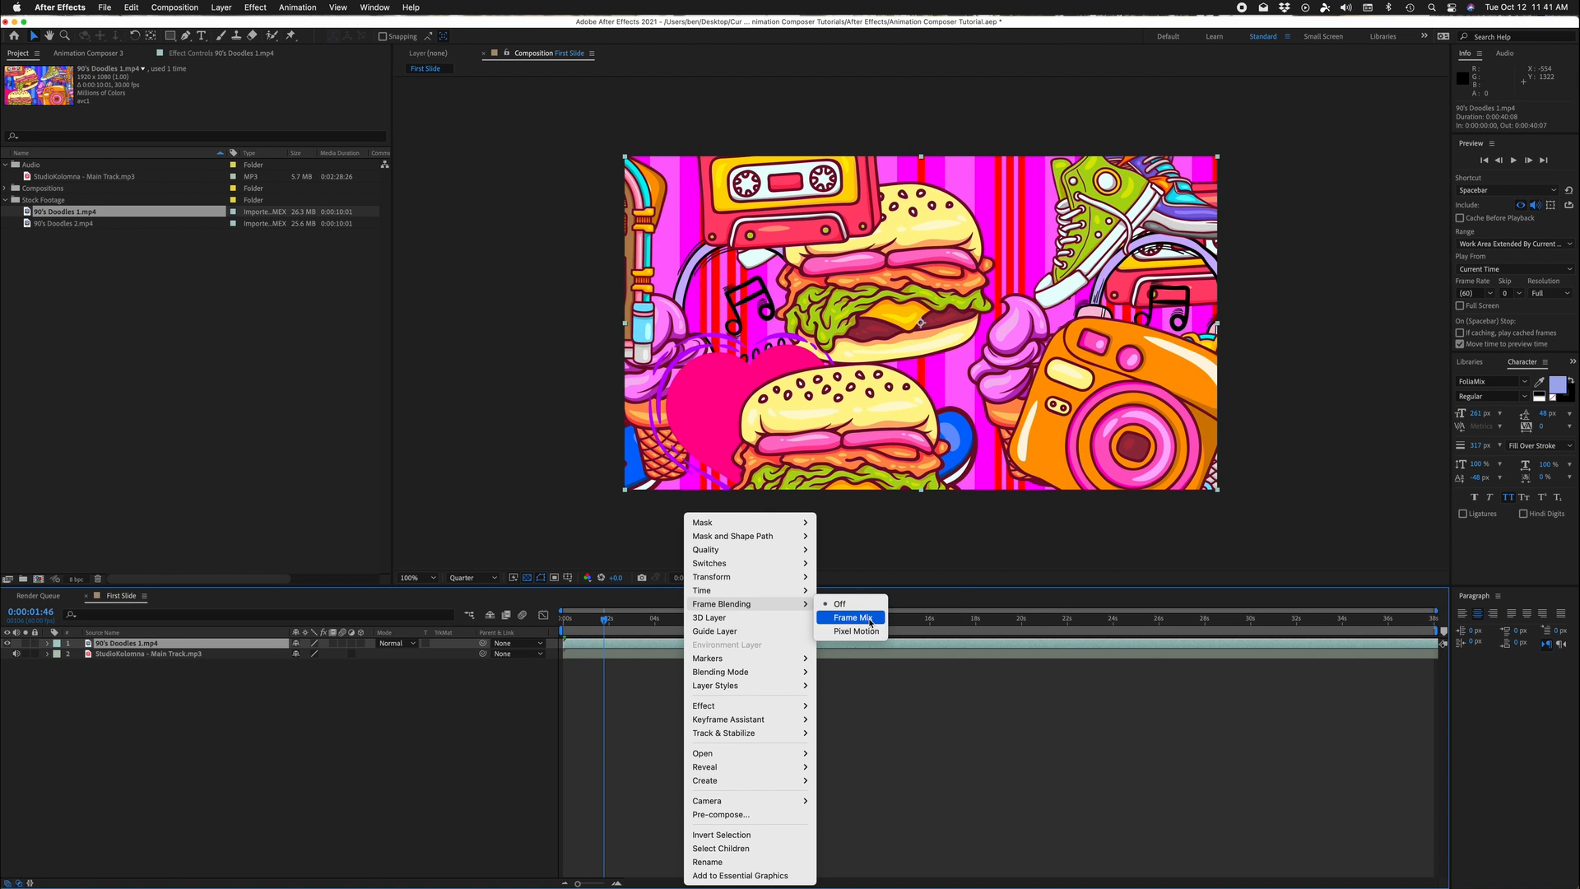
click(869, 619)
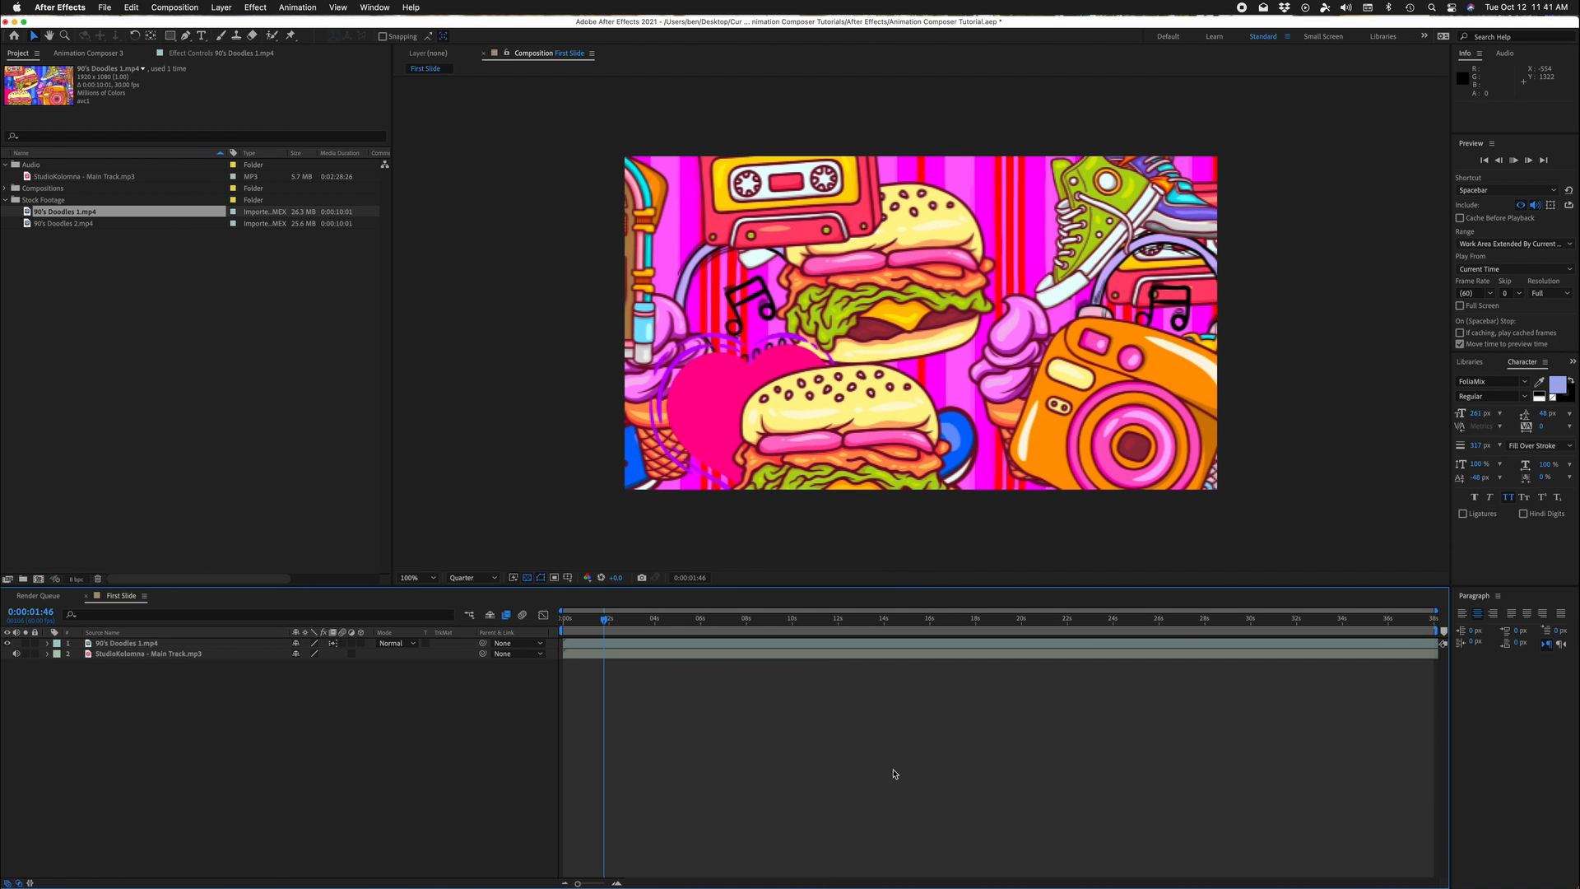
key(space)
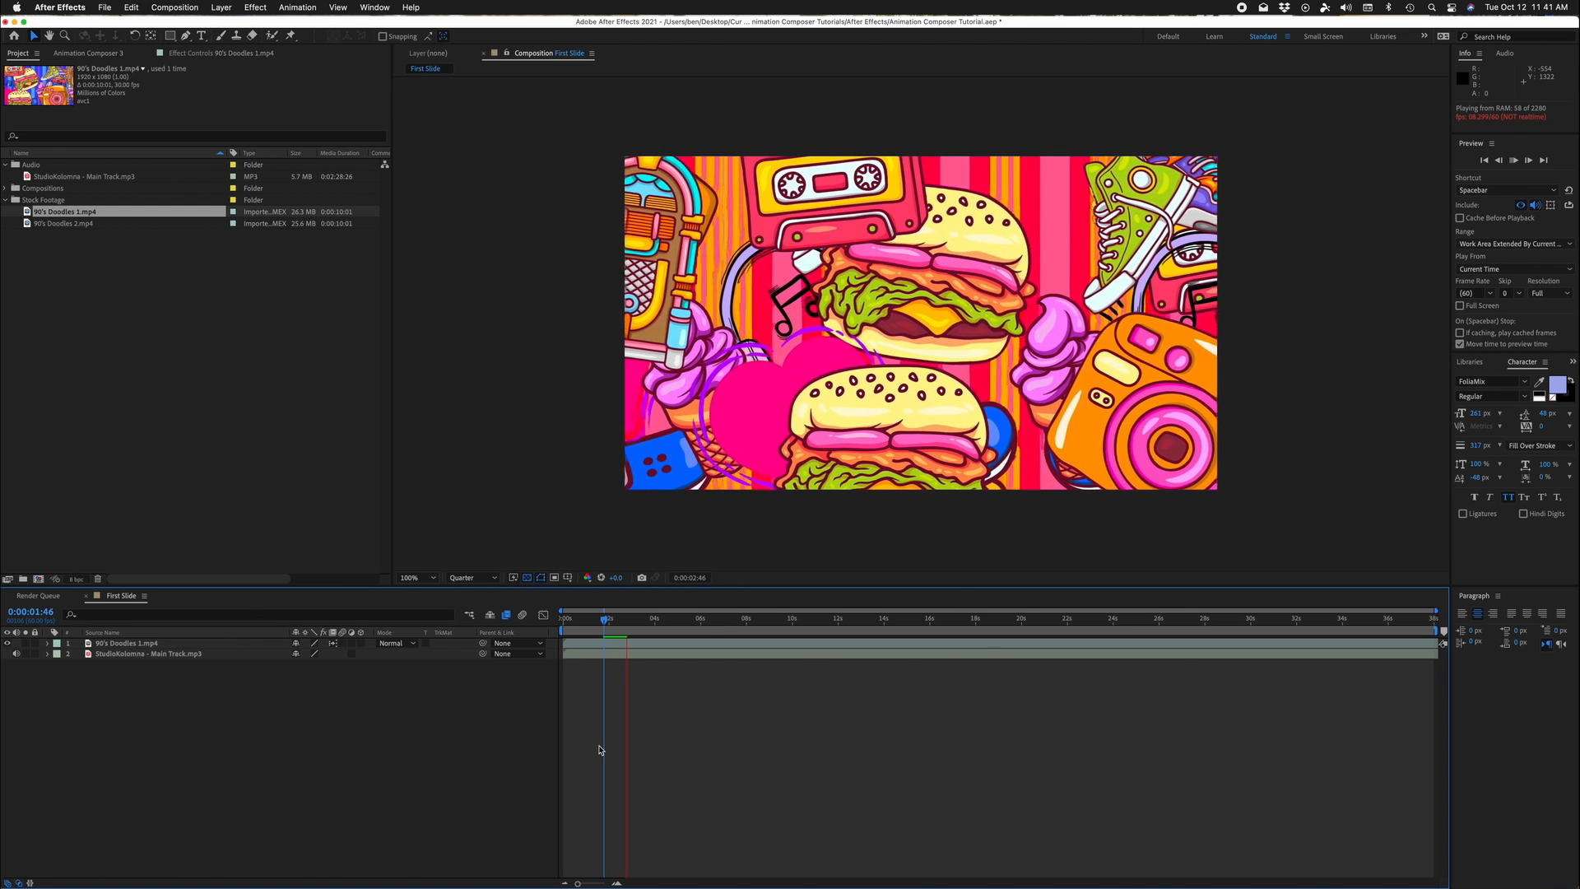
mouse_move(618, 625)
mouse_down()
mouse_move(588, 624)
mouse_move(940, 634)
mouse_move(599, 635)
mouse_move(667, 625)
mouse_move(608, 626)
mouse_move(639, 626)
mouse_up()
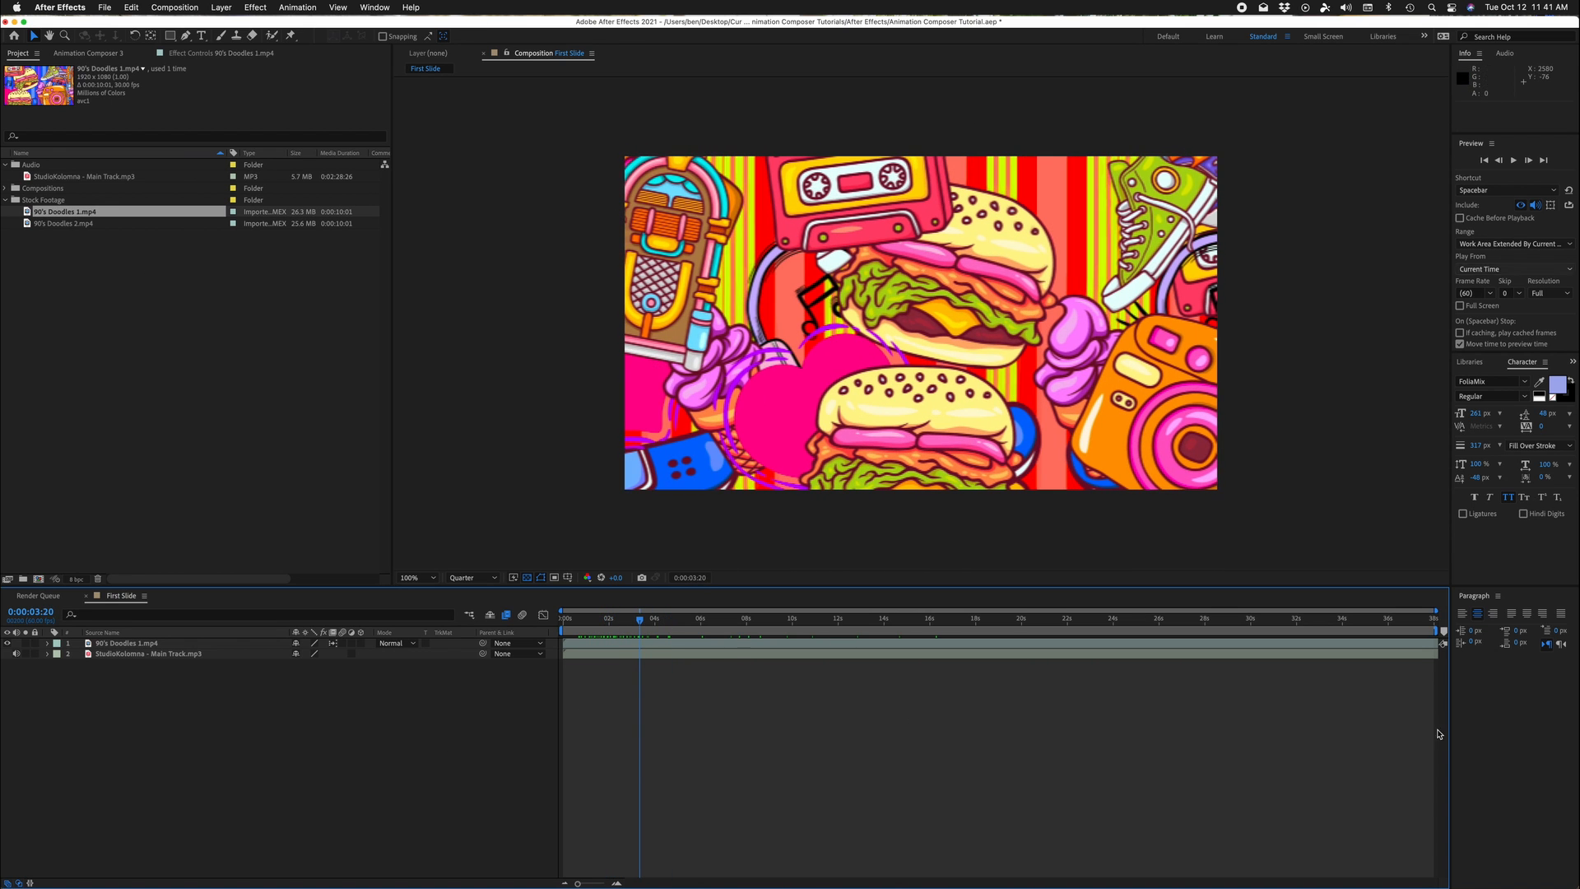
drag(642, 629, 603, 627)
Step: Compare the composition preview at Full, Half and Third resolution, then return it to Quarter
click(486, 579)
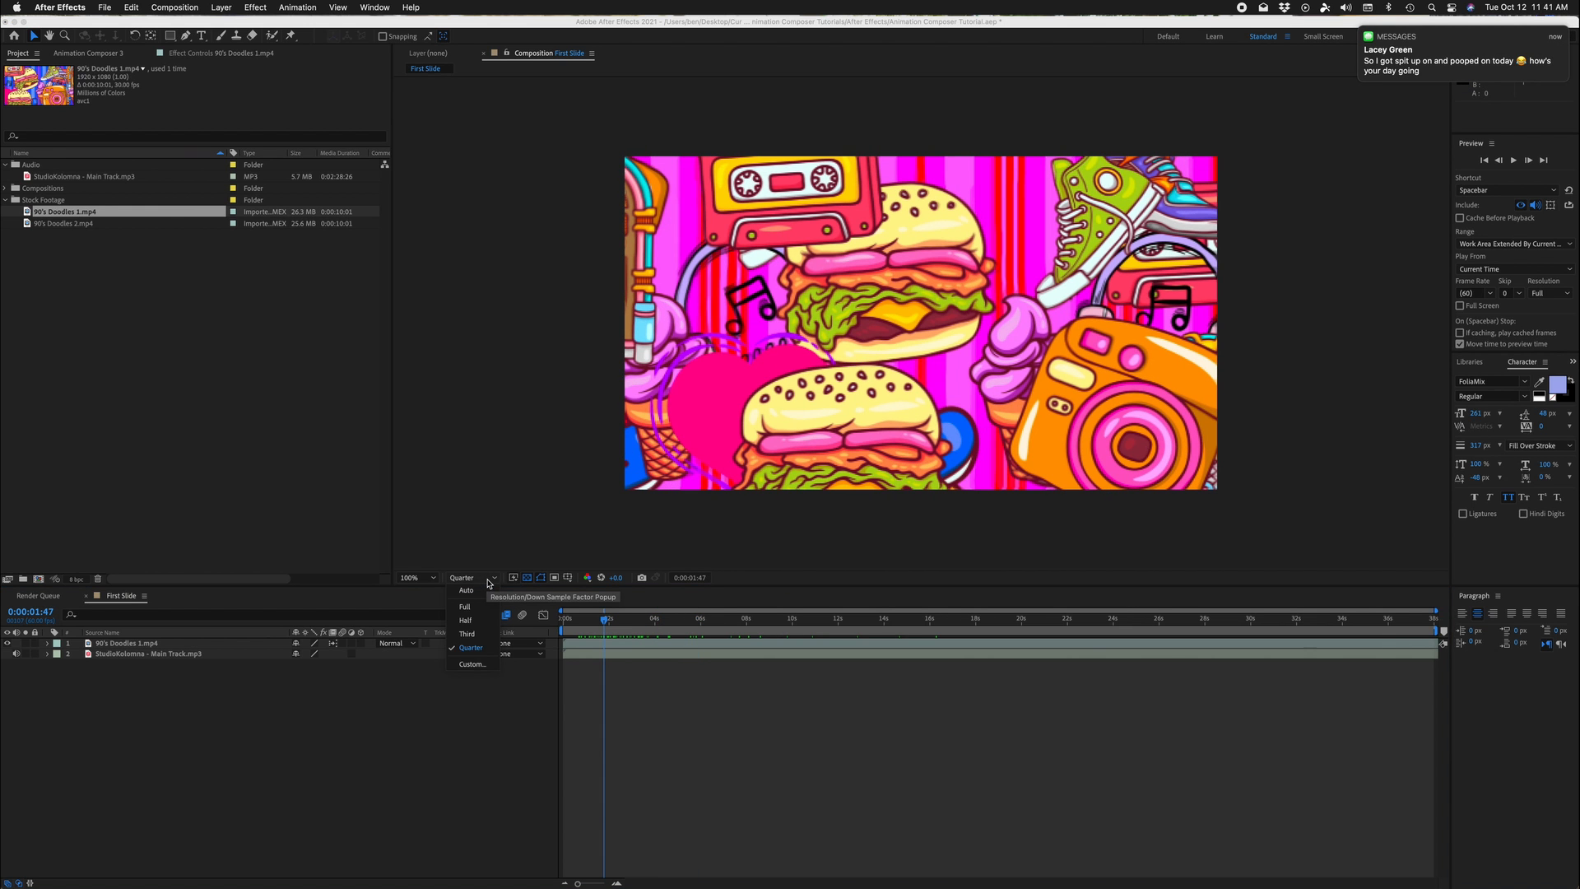
click(488, 584)
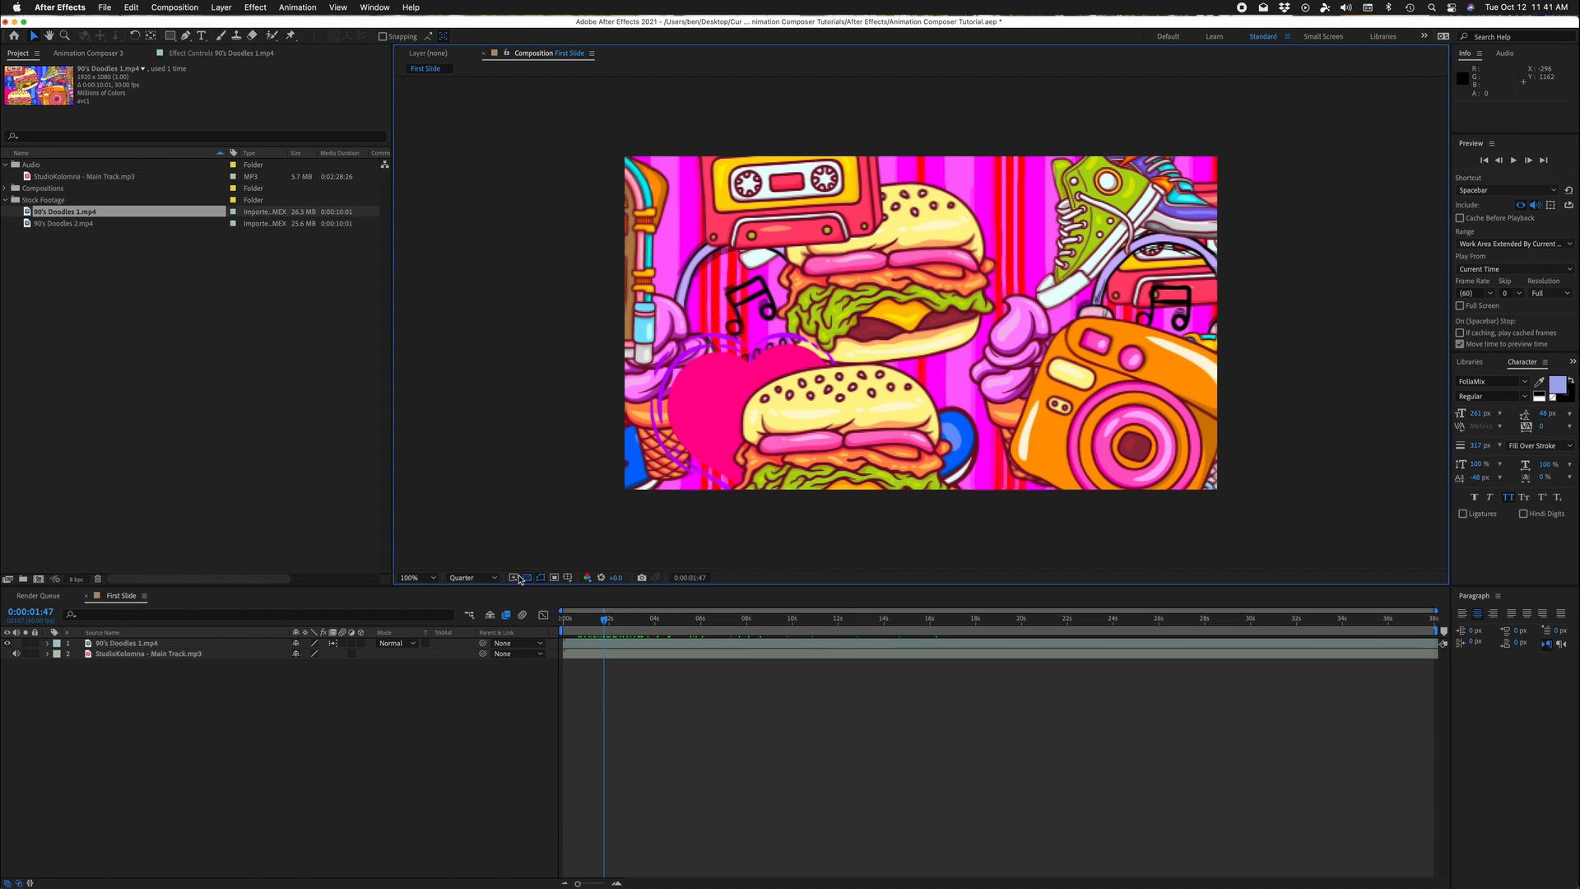
click(468, 578)
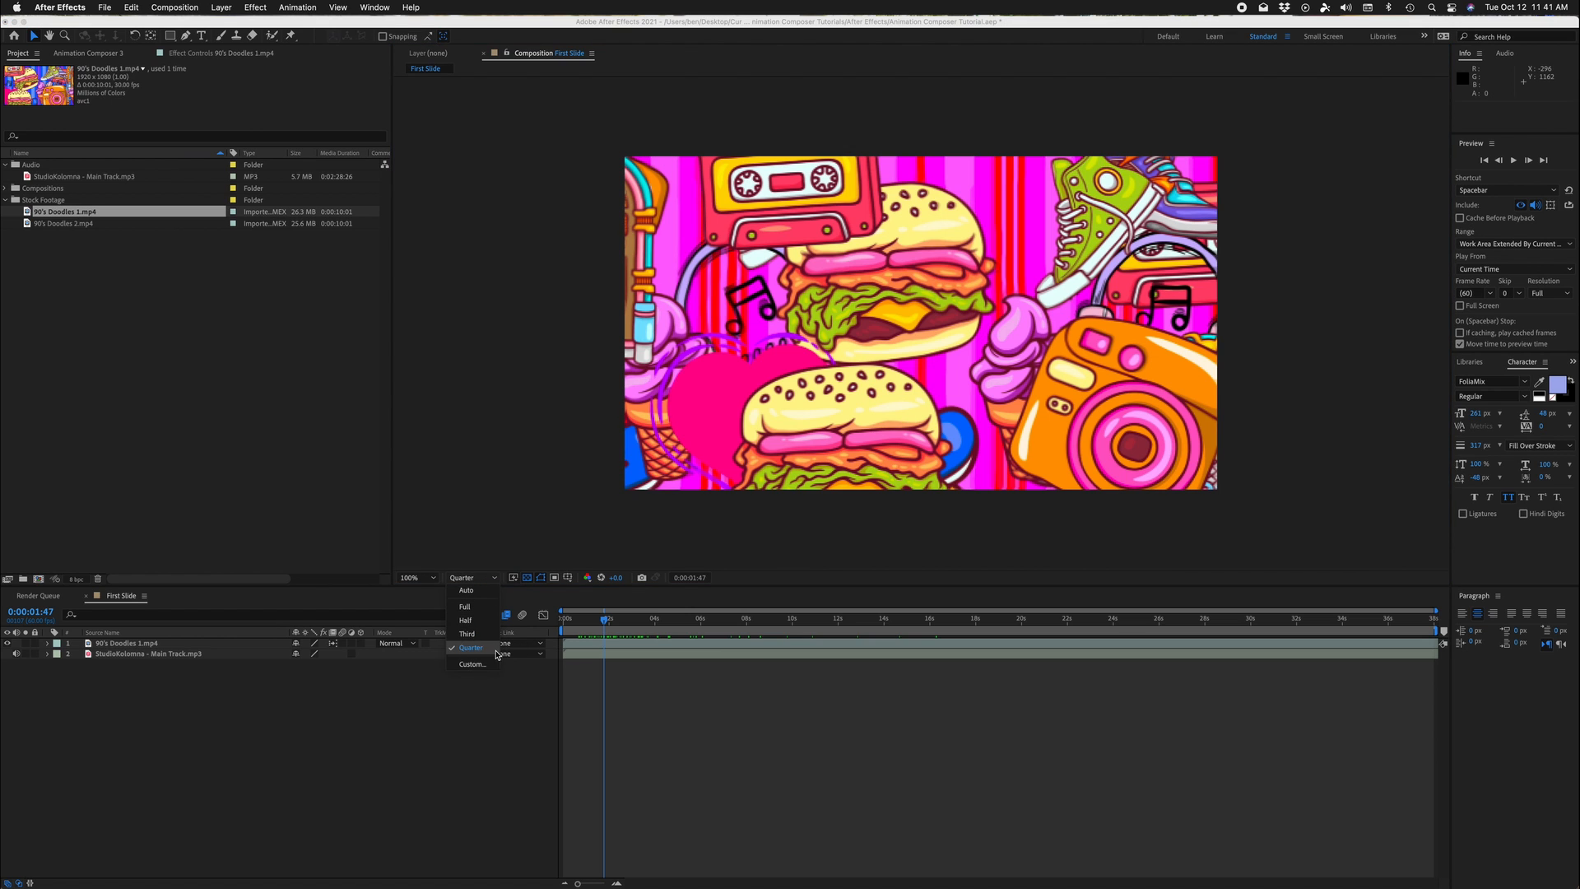
click(465, 584)
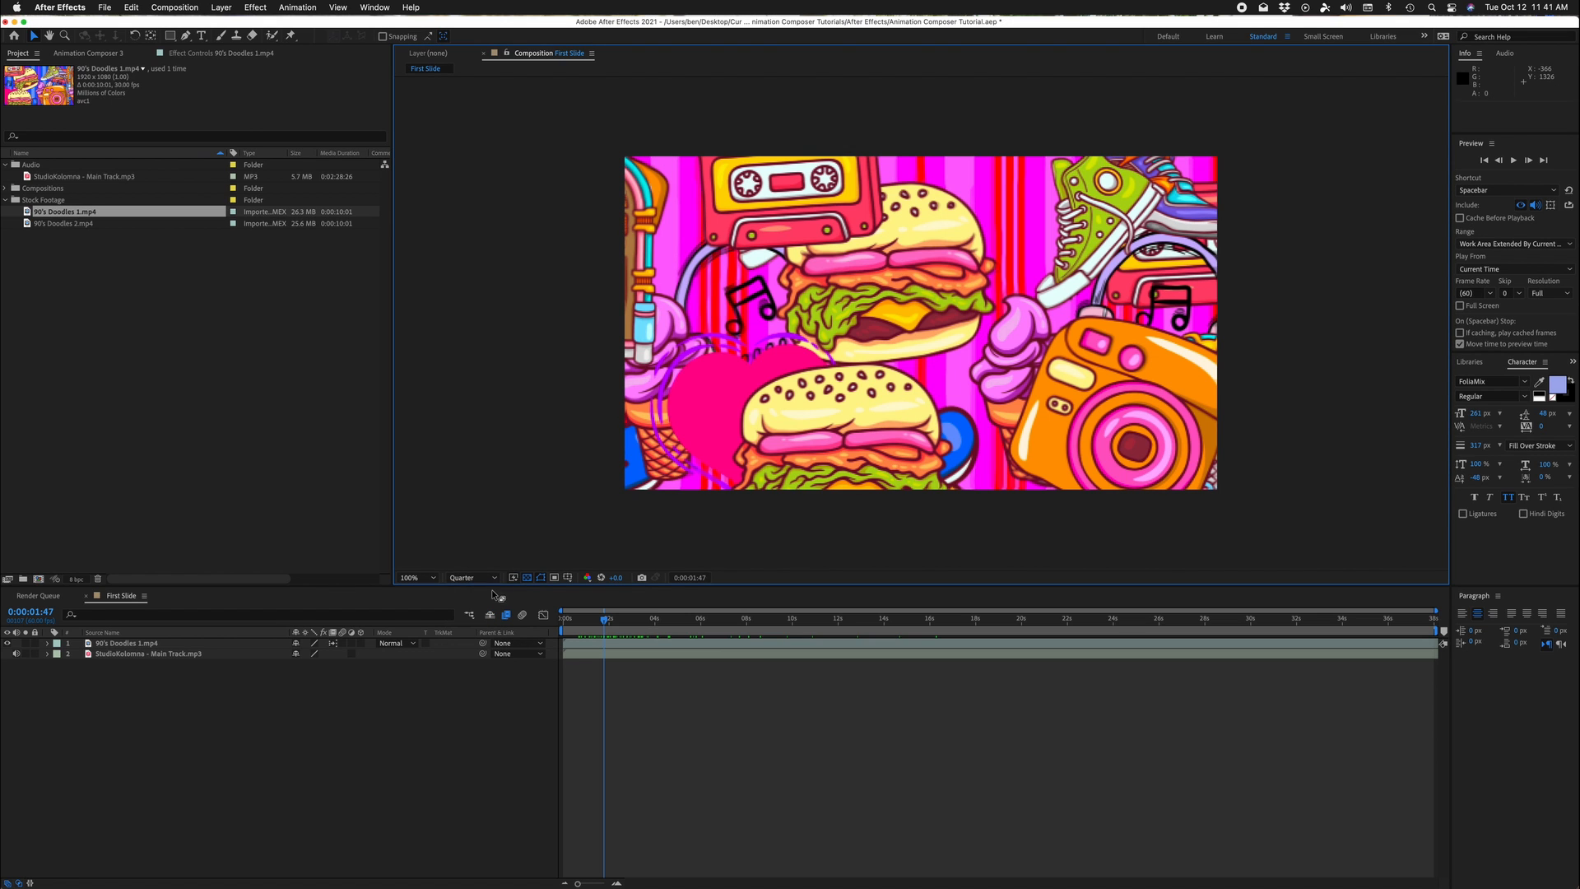
click(466, 578)
click(474, 608)
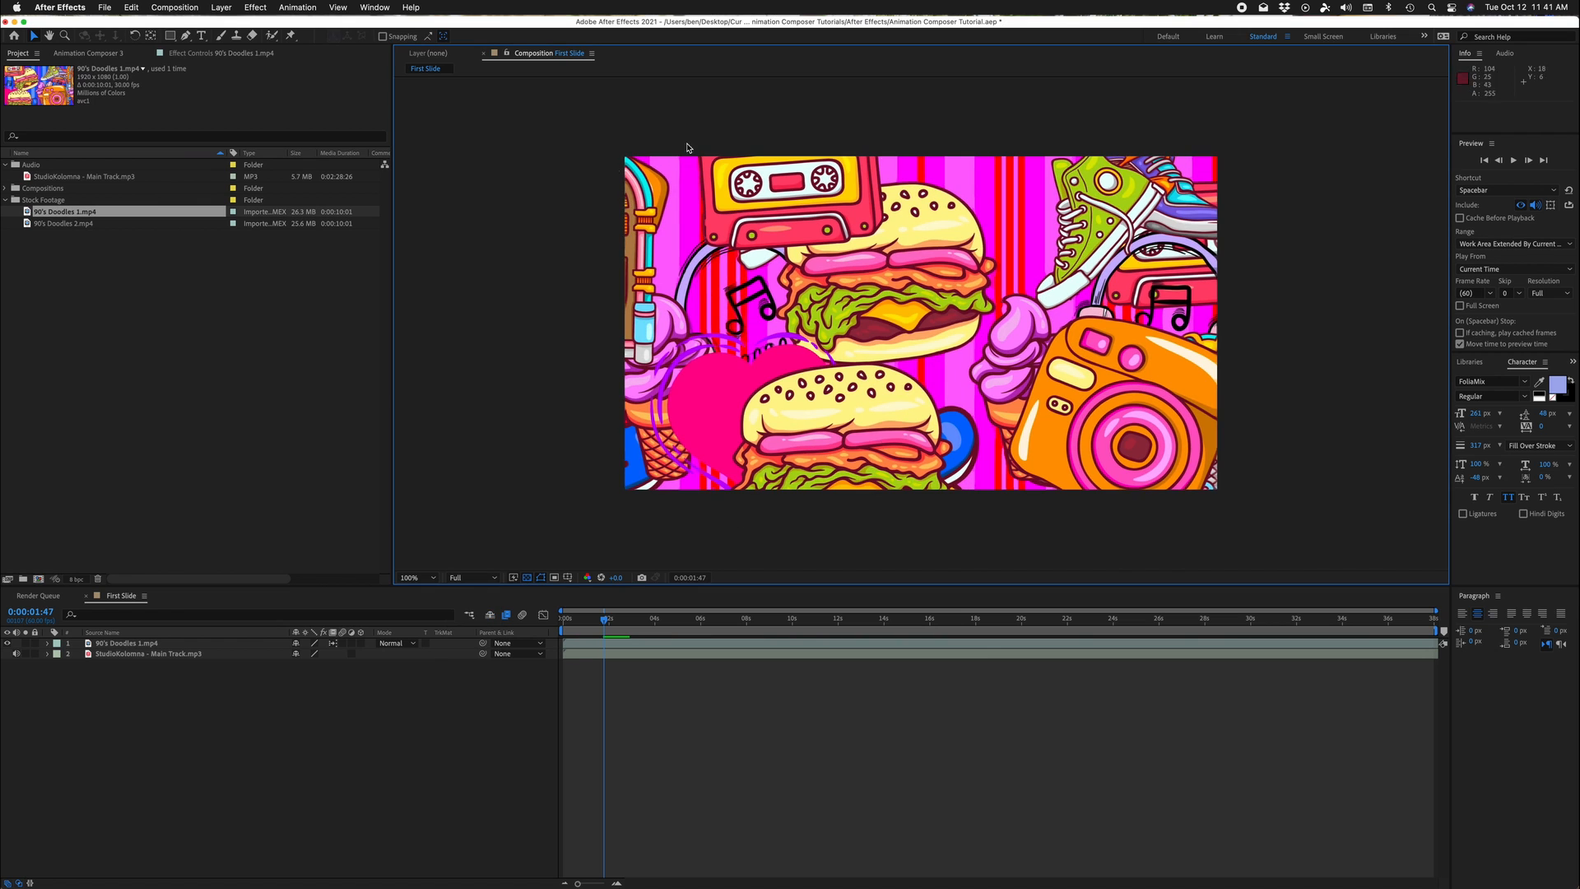
click(469, 578)
click(471, 622)
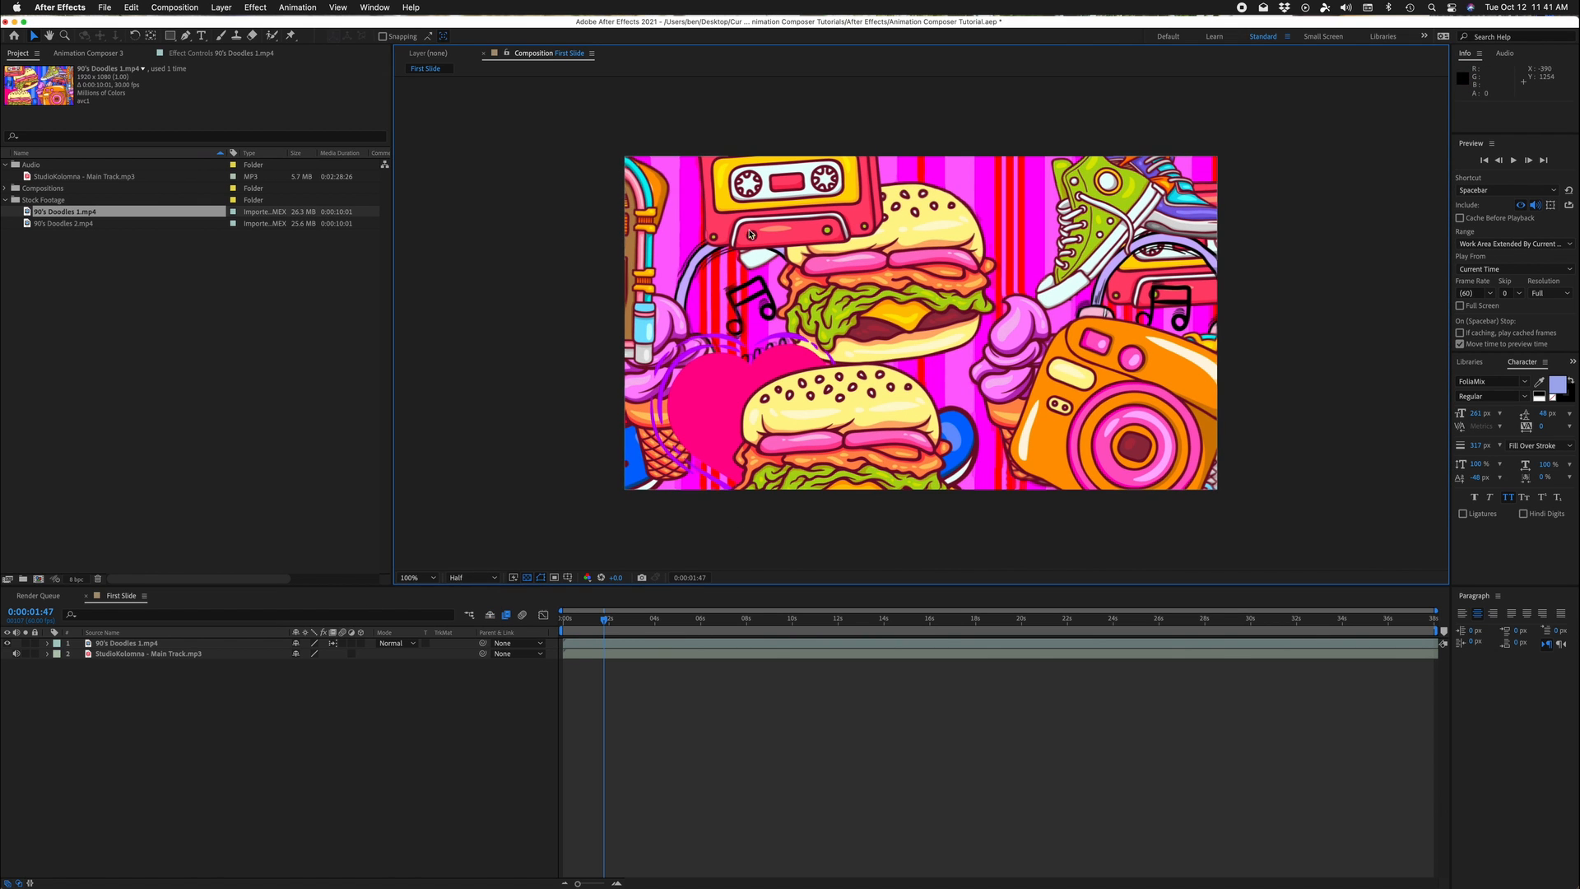
click(468, 577)
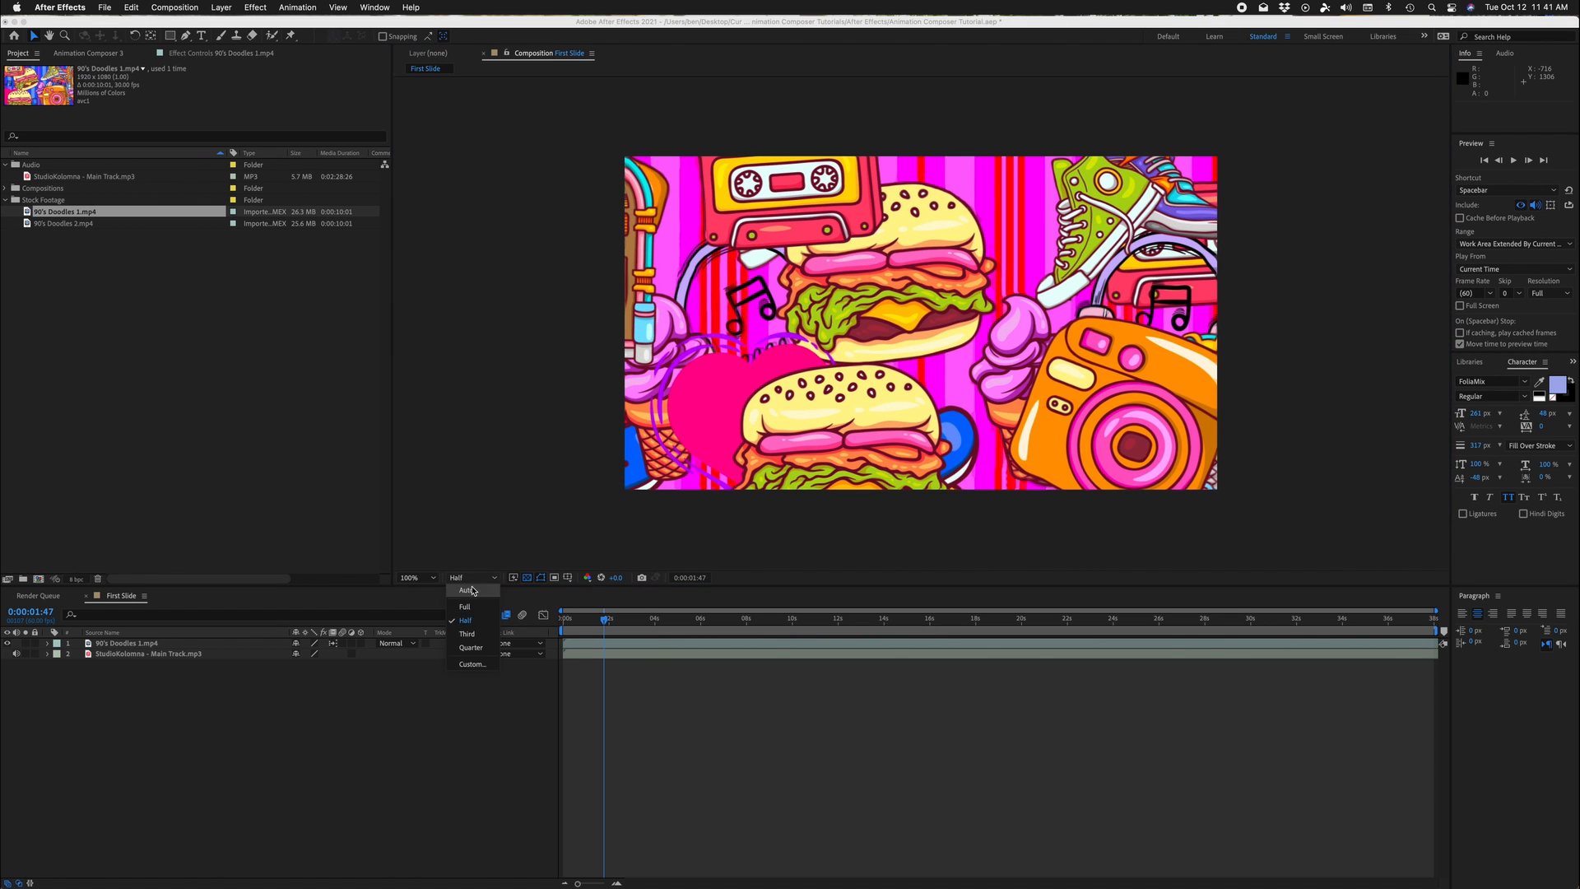
click(472, 637)
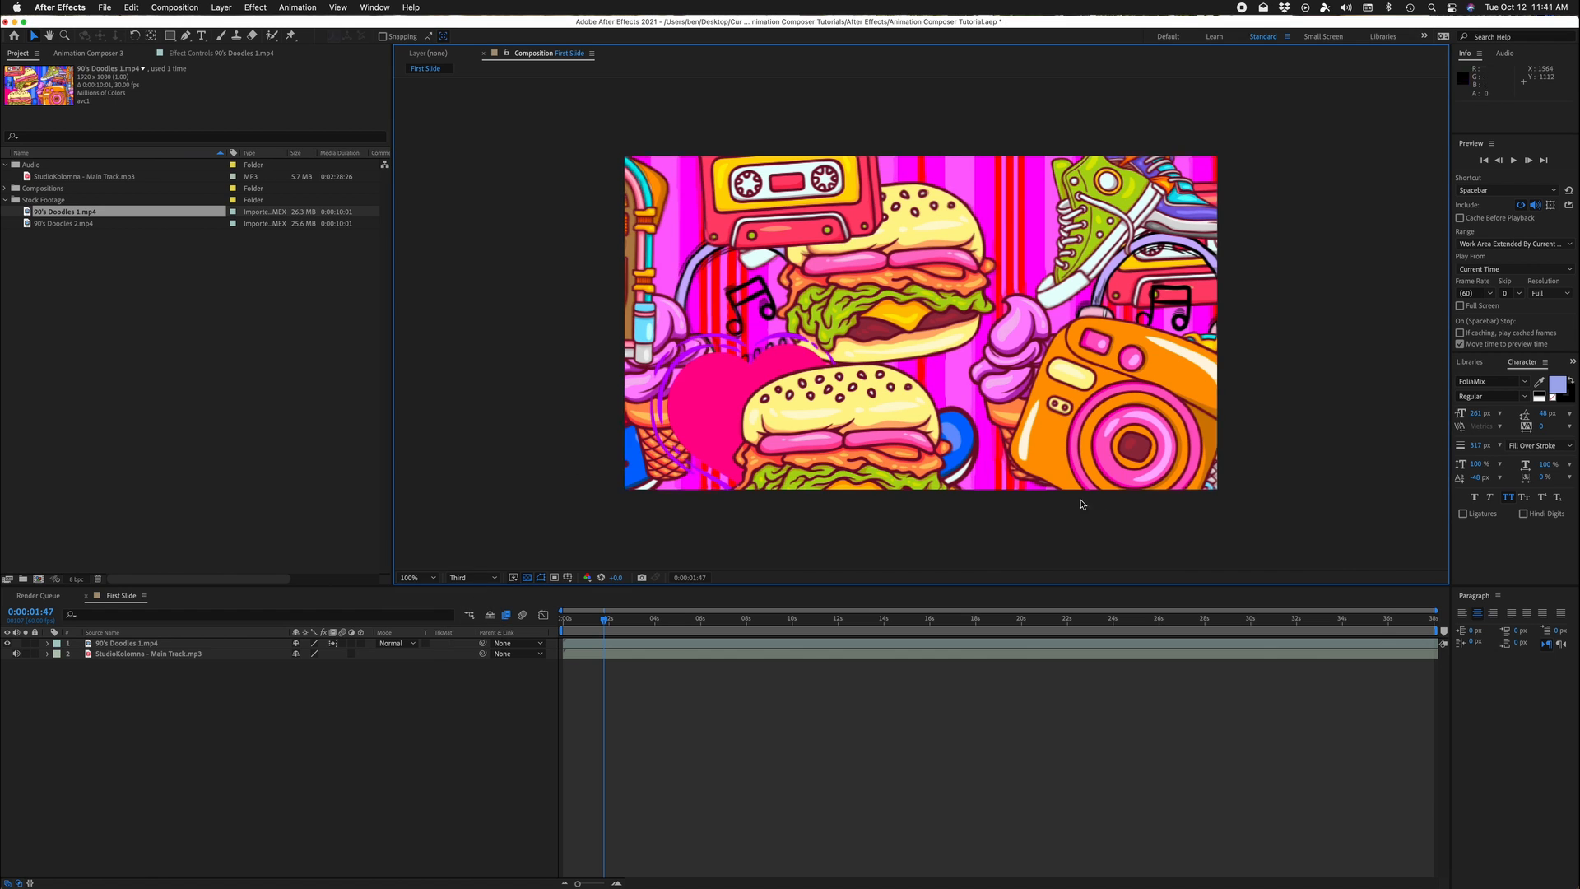
click(468, 578)
click(470, 648)
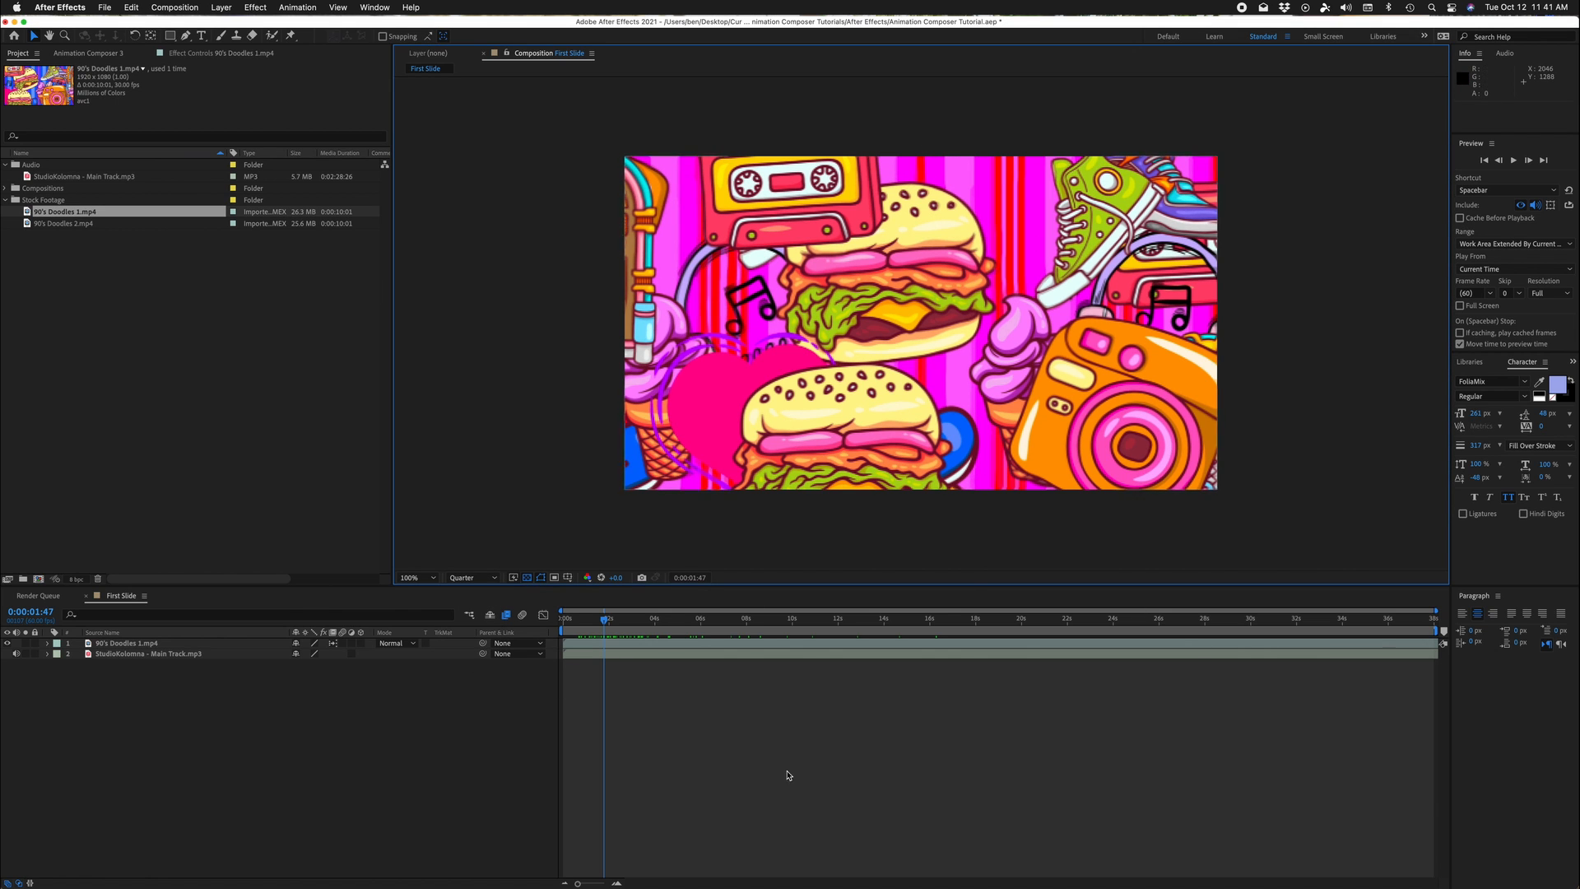
Step: Try a custom preview resolution rendering every 80 pixels and scrub the timeline to 0:00:06:46
click(470, 578)
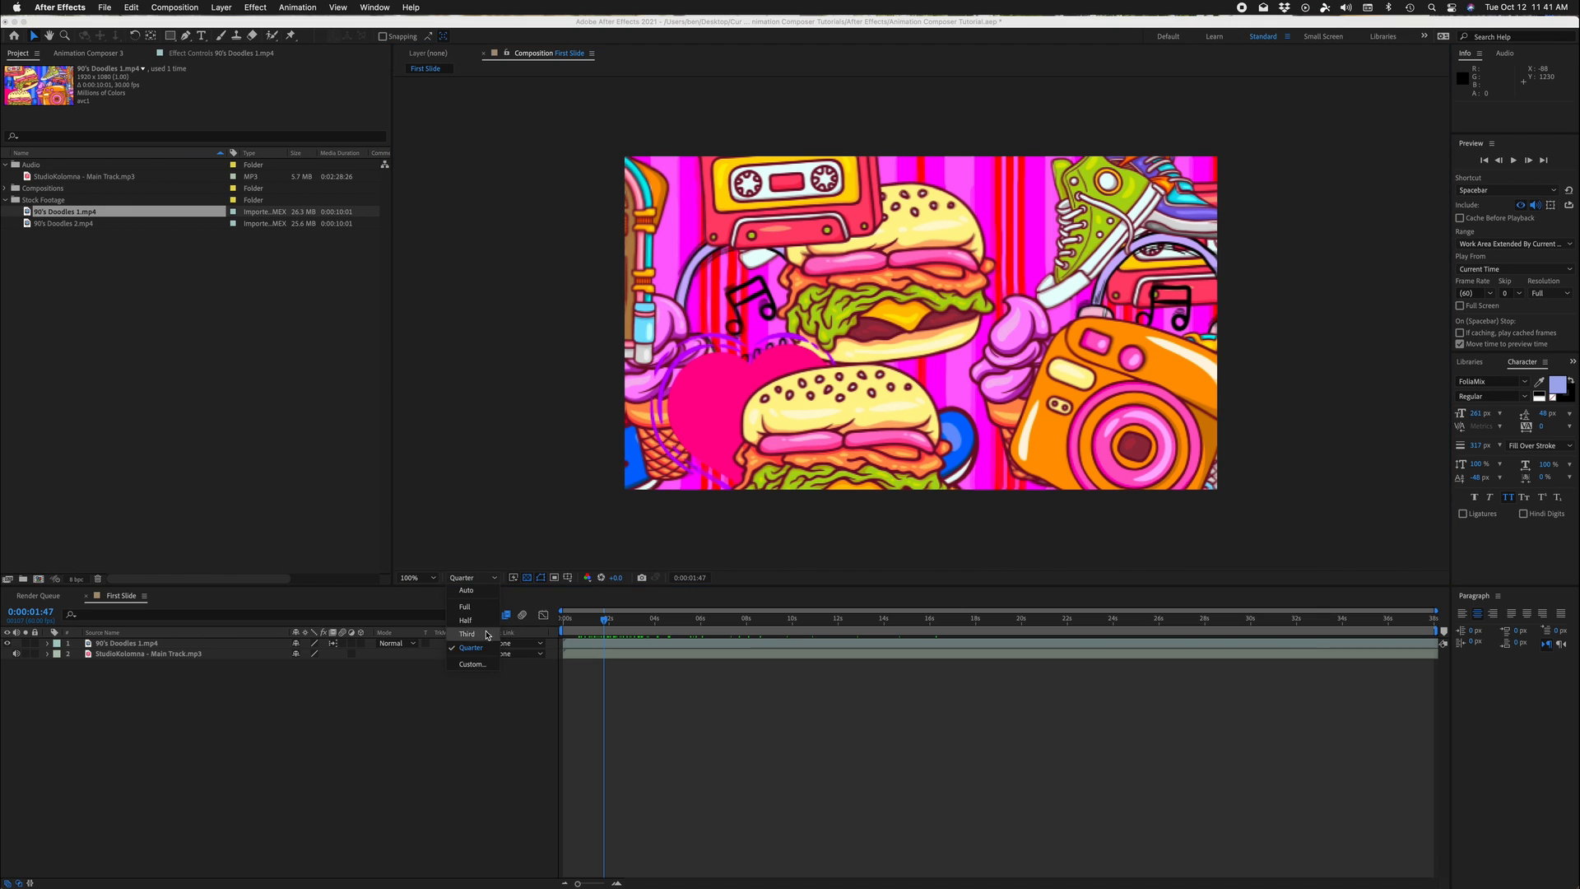
click(473, 659)
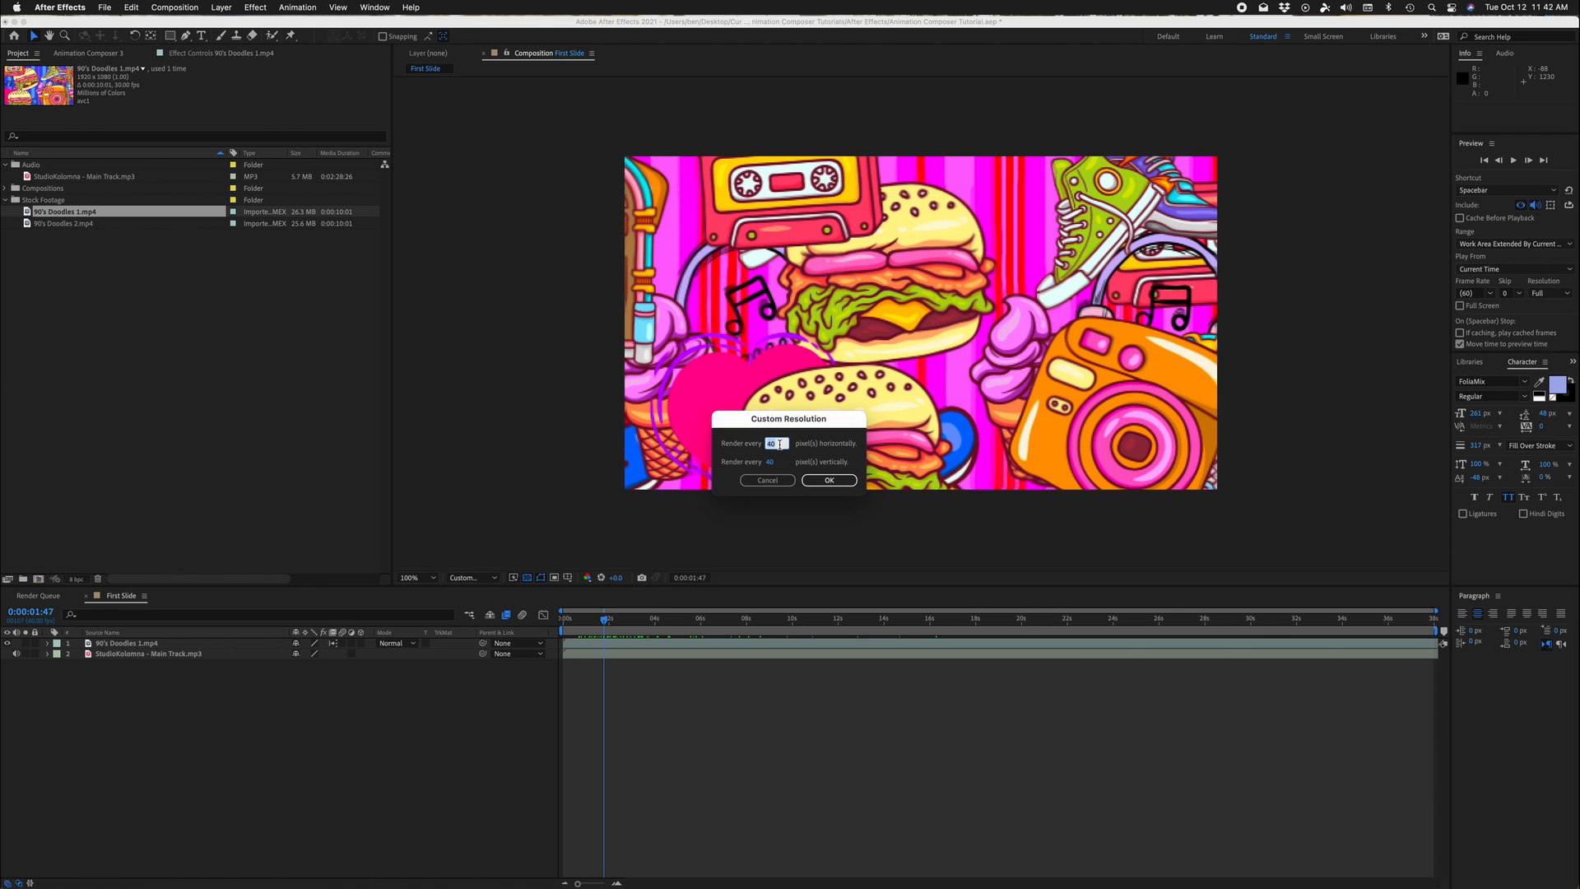
key(Tab)
key(Return)
drag(581, 619, 718, 622)
Step: Set the custom preview resolution to render every 1 pixel and move the playhead to 0:00:02:19
click(492, 580)
click(476, 671)
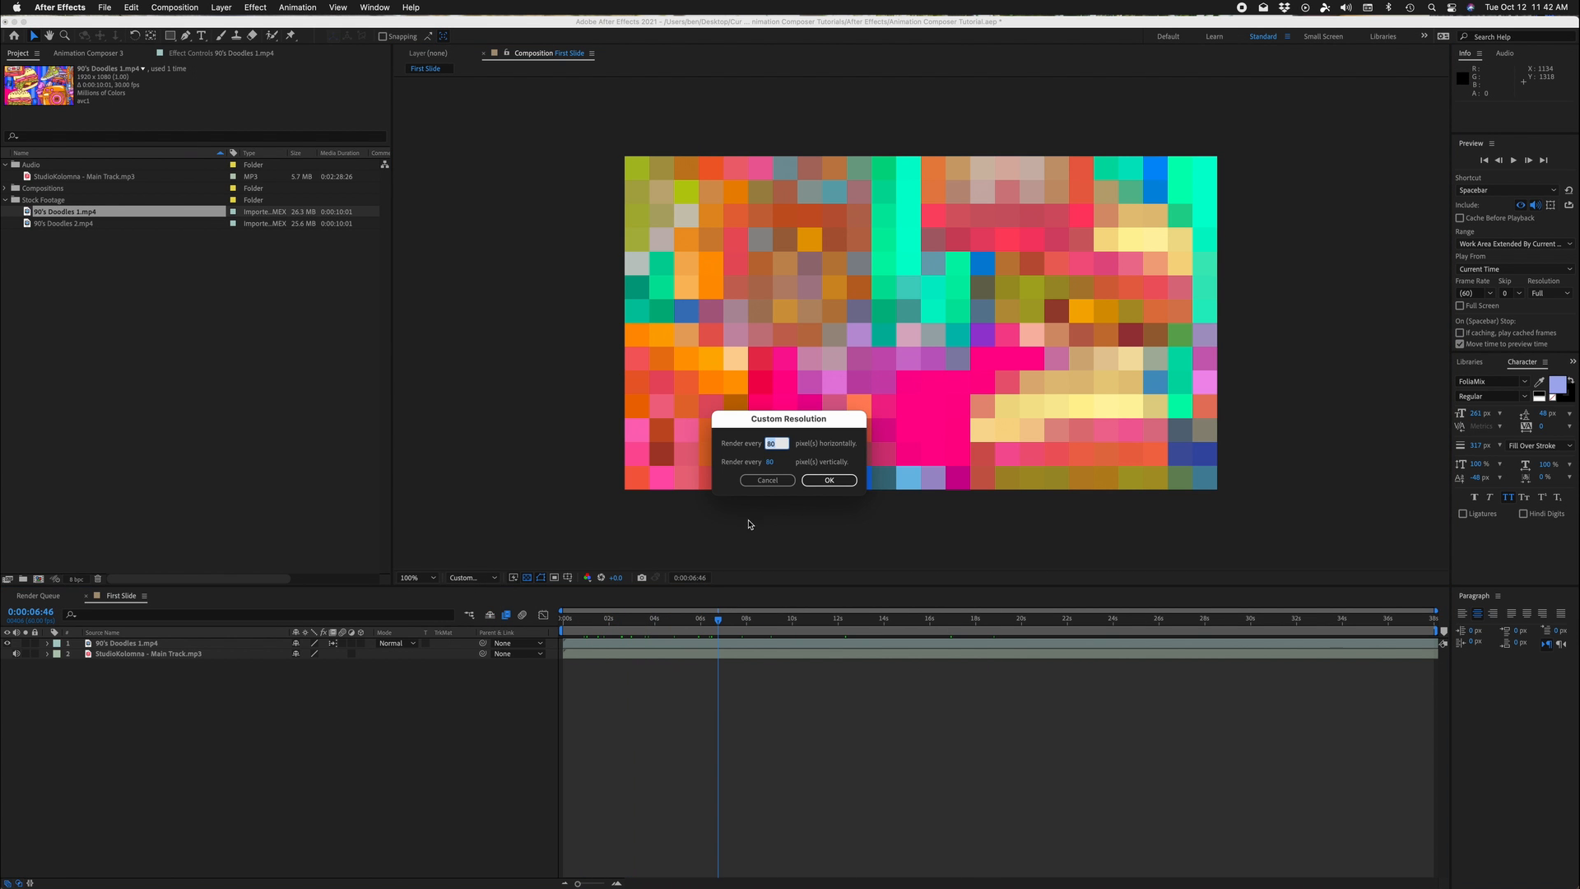
text(1)
key(Return)
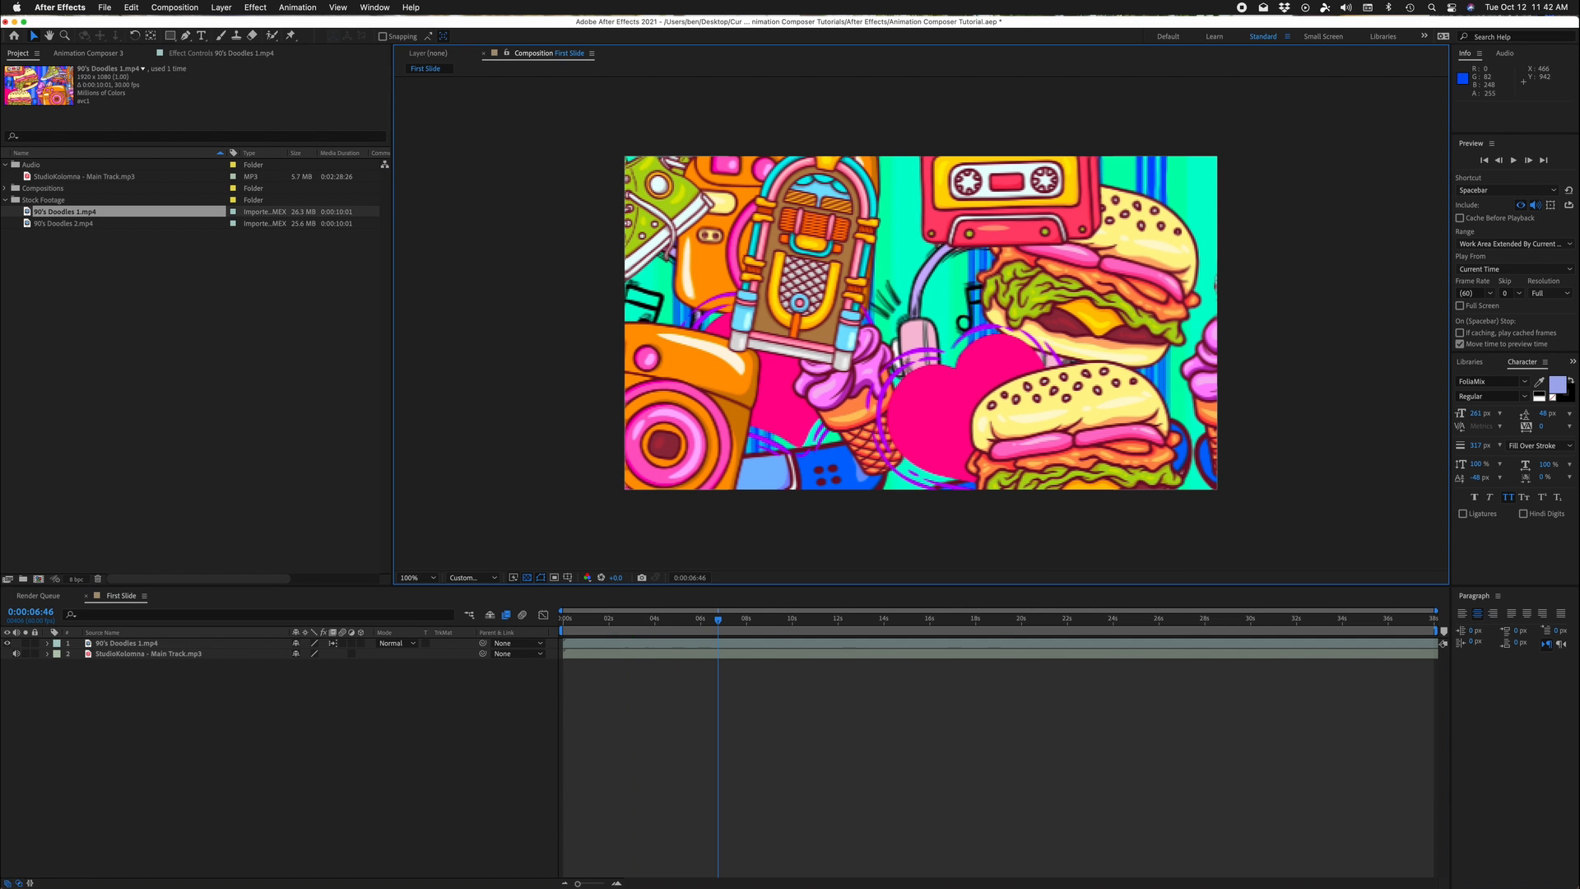
drag(703, 623, 616, 626)
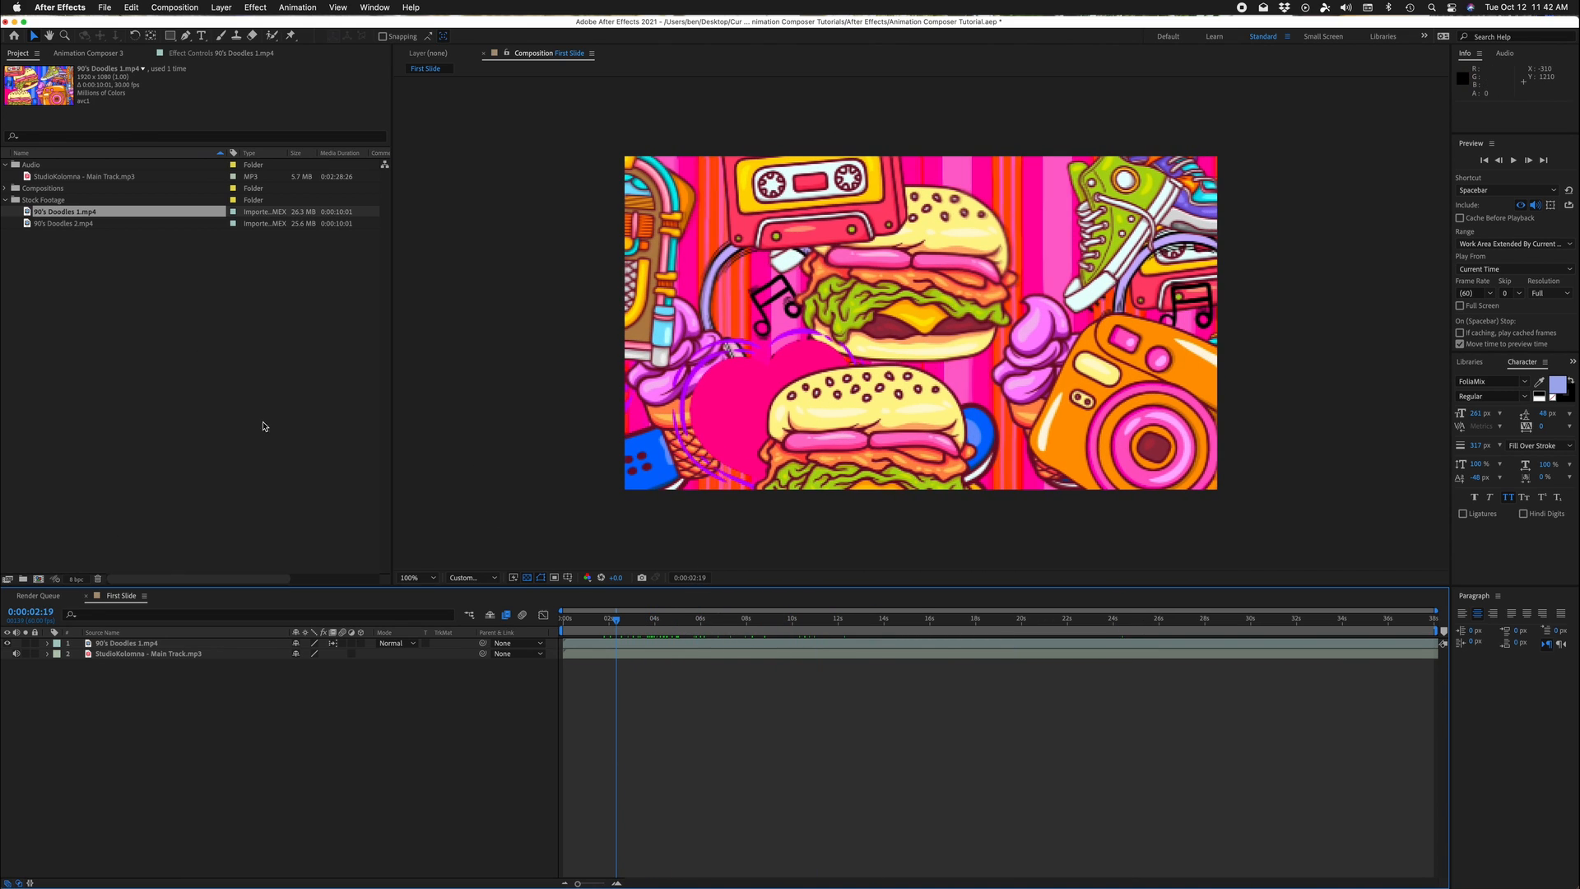
Step: Collapse the Stock Footage and Audio folders in the project
click(7, 200)
click(6, 165)
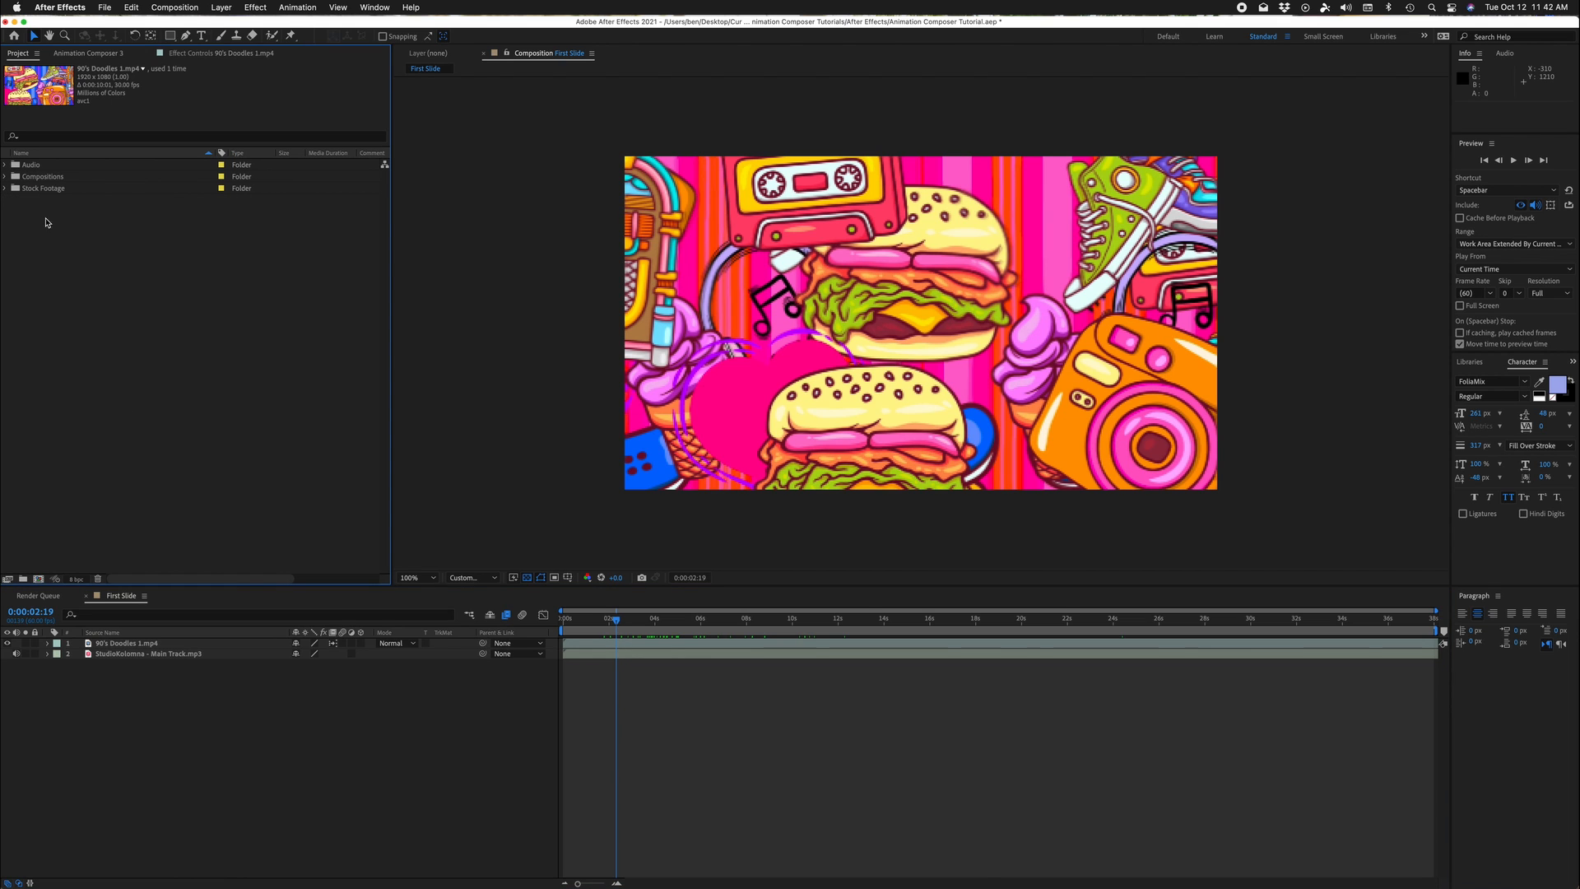
click(720, 754)
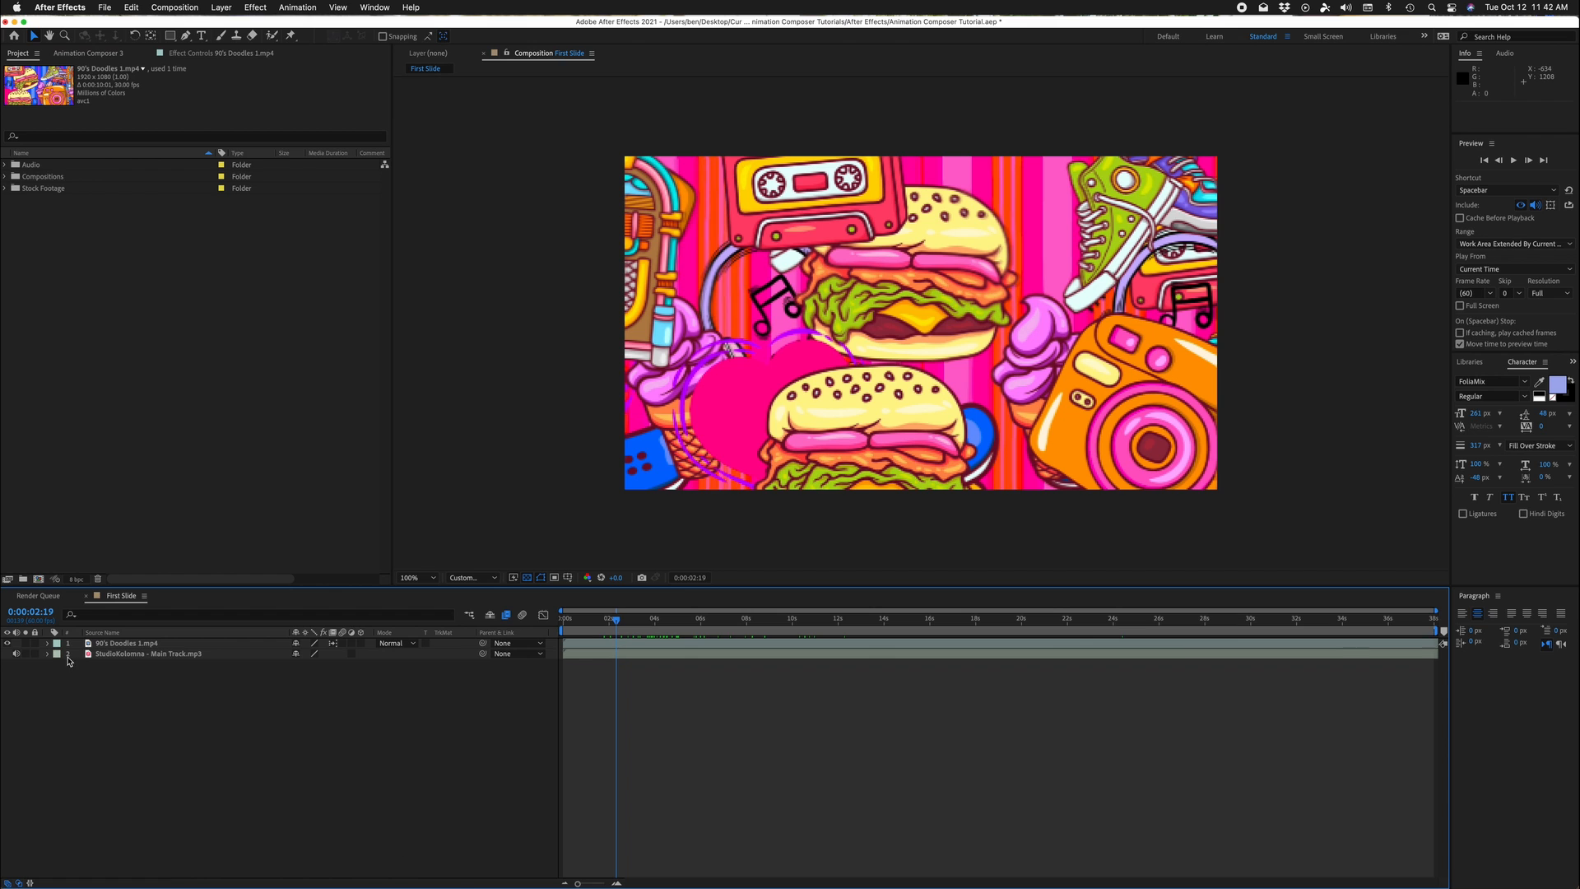
right_click(114, 305)
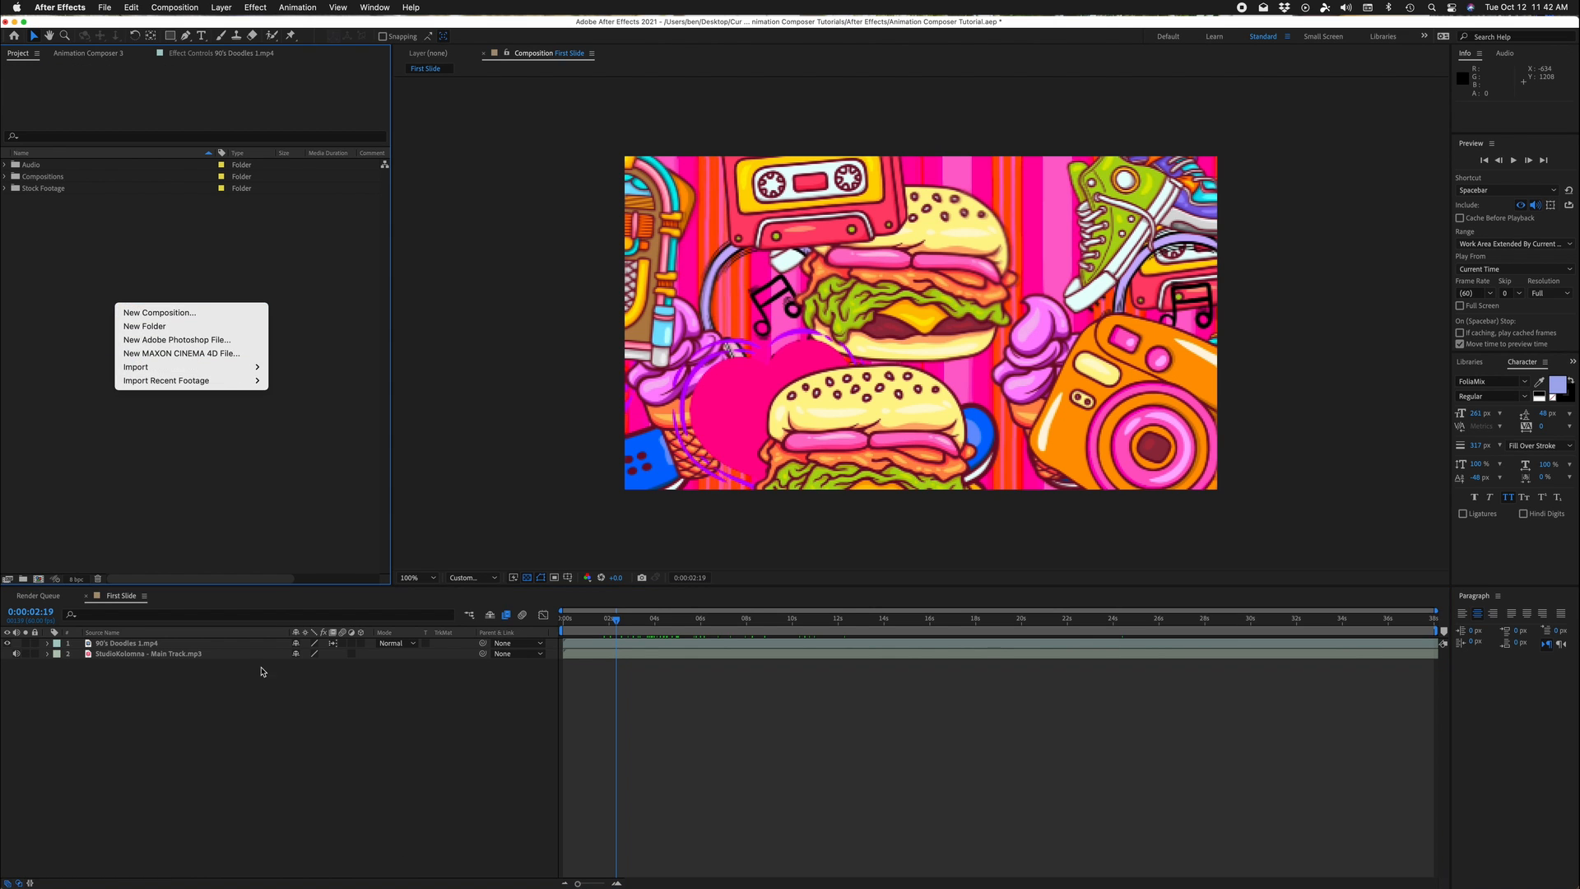
right_click(165, 745)
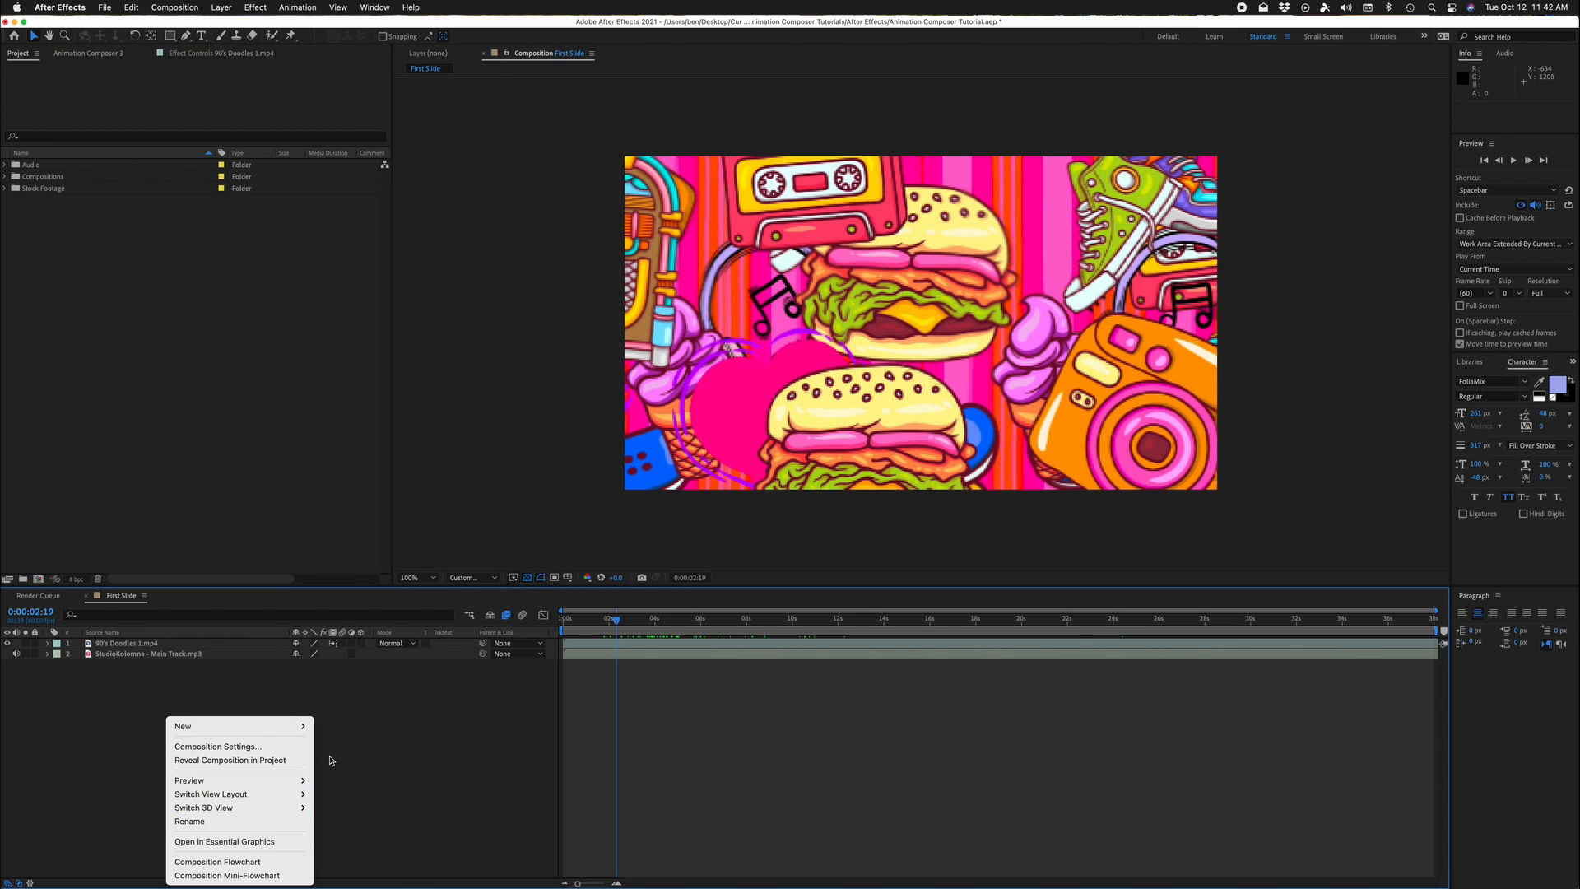
mouse_move(288, 727)
click(369, 760)
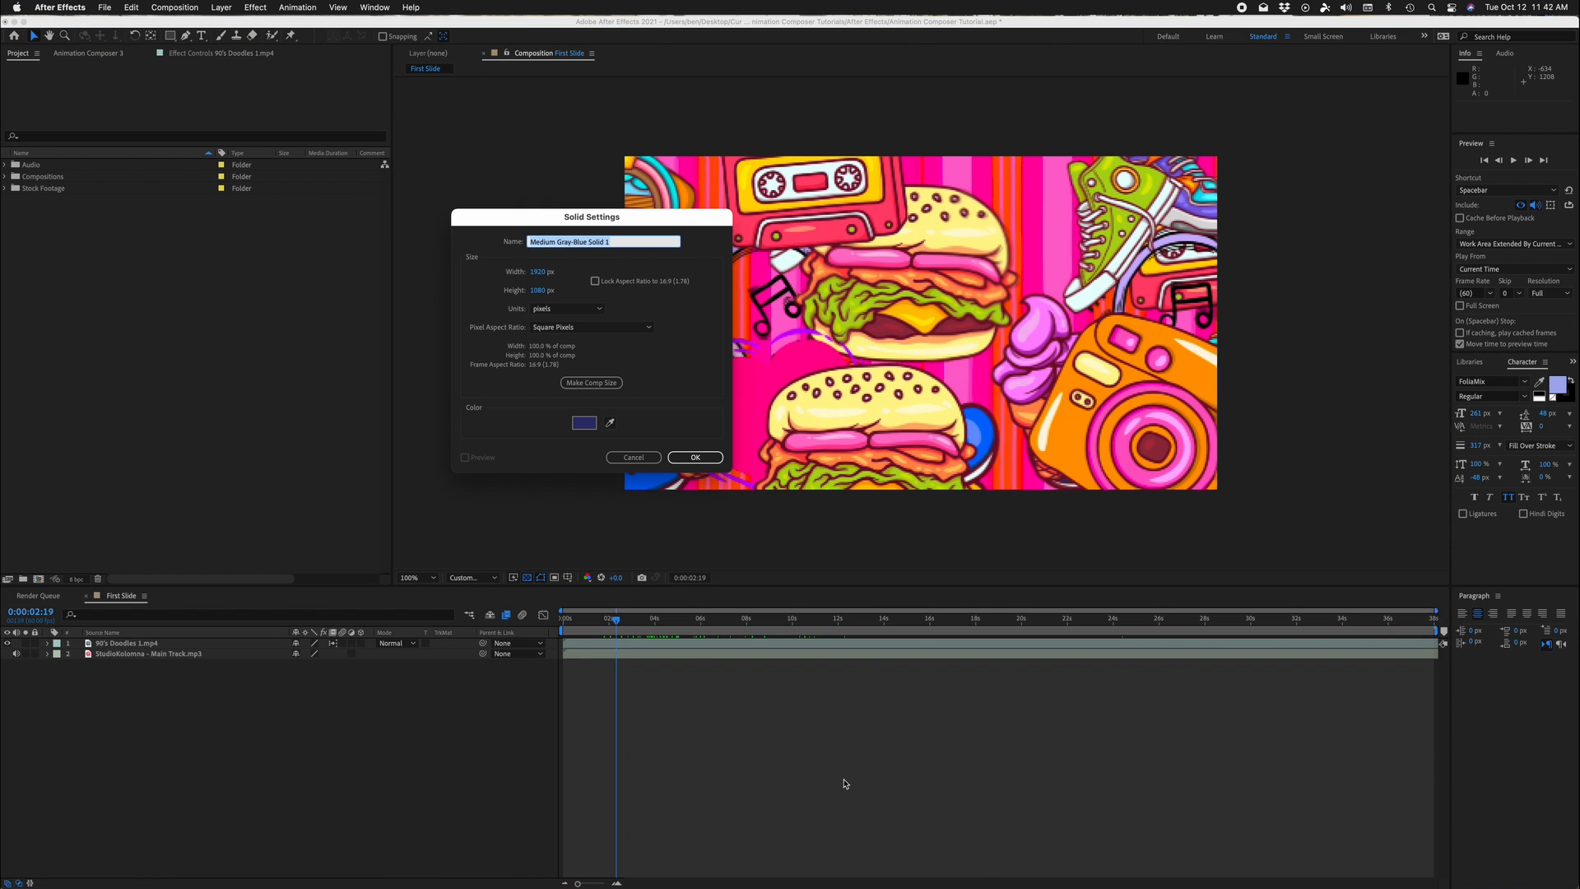
key(BackSpace)
click(633, 457)
Step: Add a new shape layer to the First Slide composition and rename it Circle Text Background
right_click(125, 719)
mouse_move(208, 725)
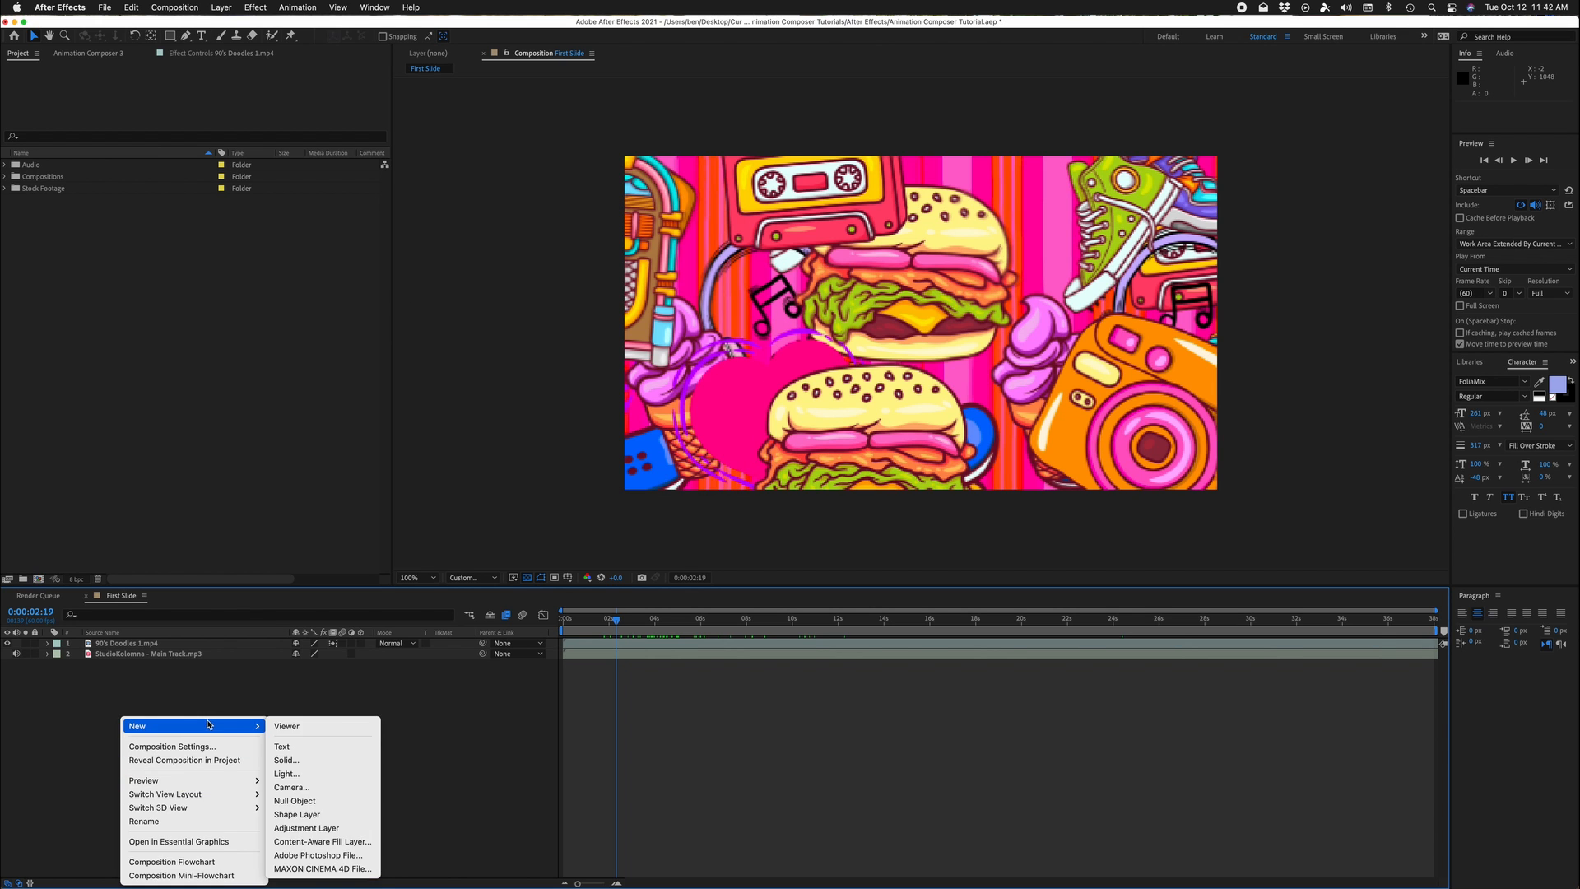
click(345, 815)
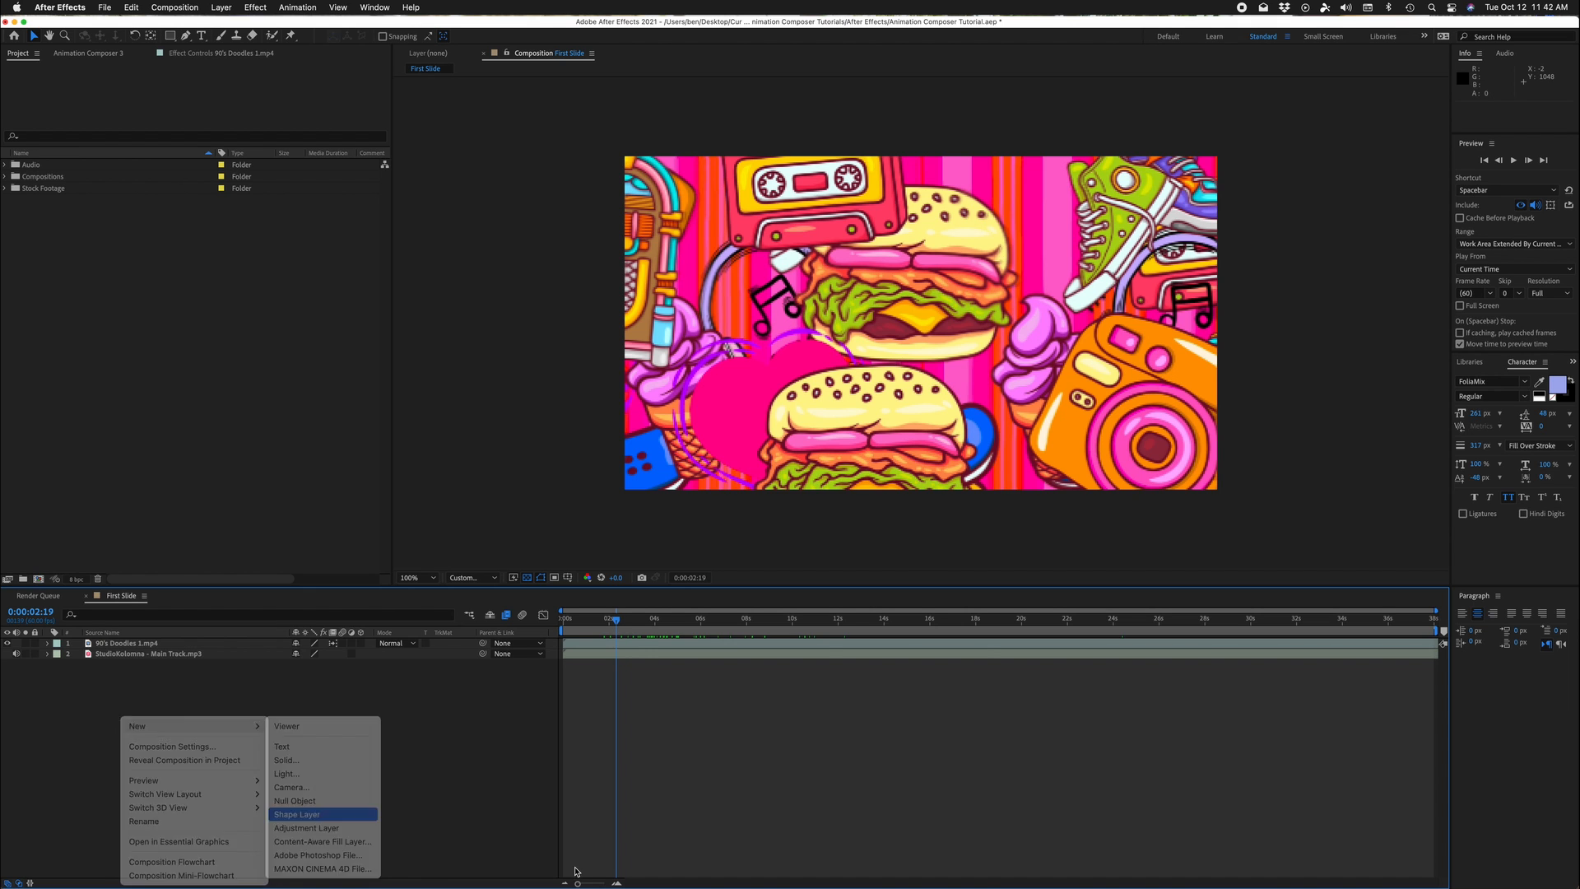
right_click(119, 644)
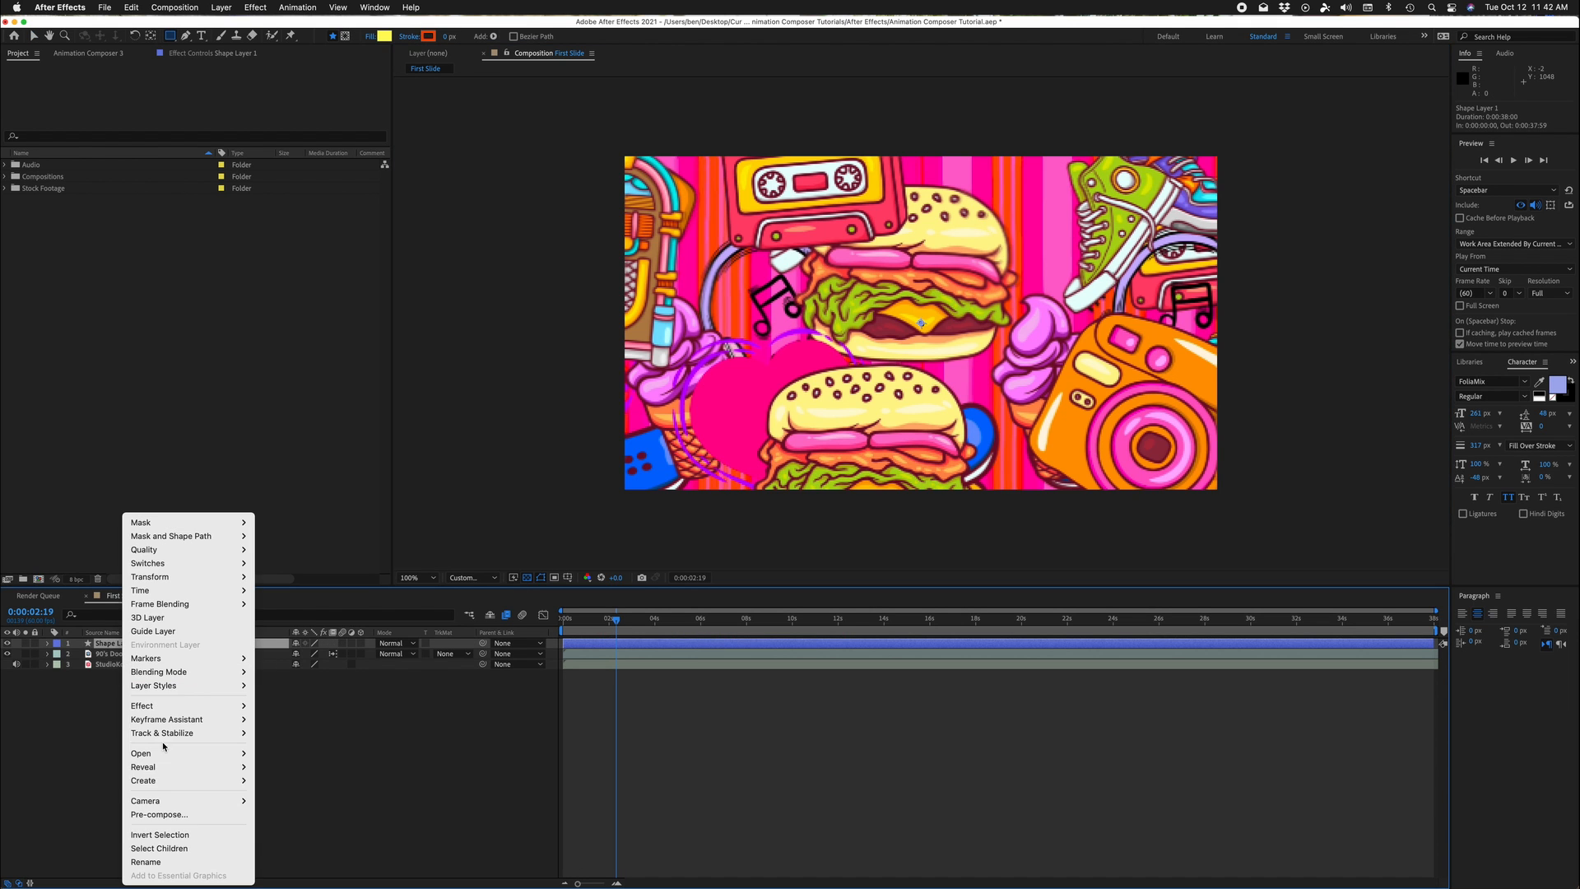
click(159, 861)
text(cle)
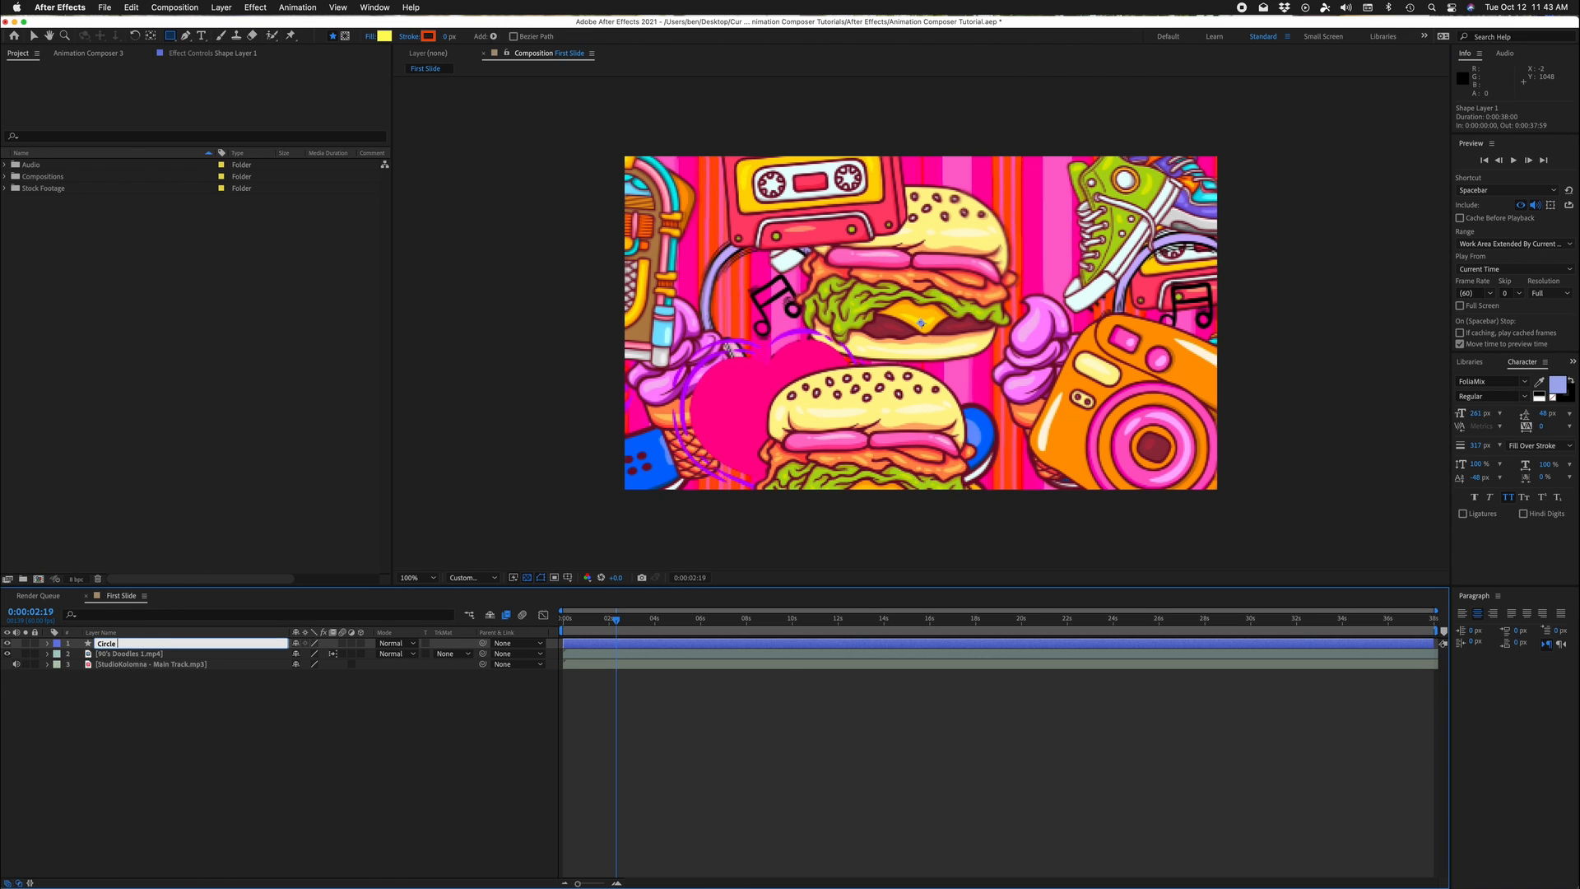
text(ircle Text Background)
key(Return)
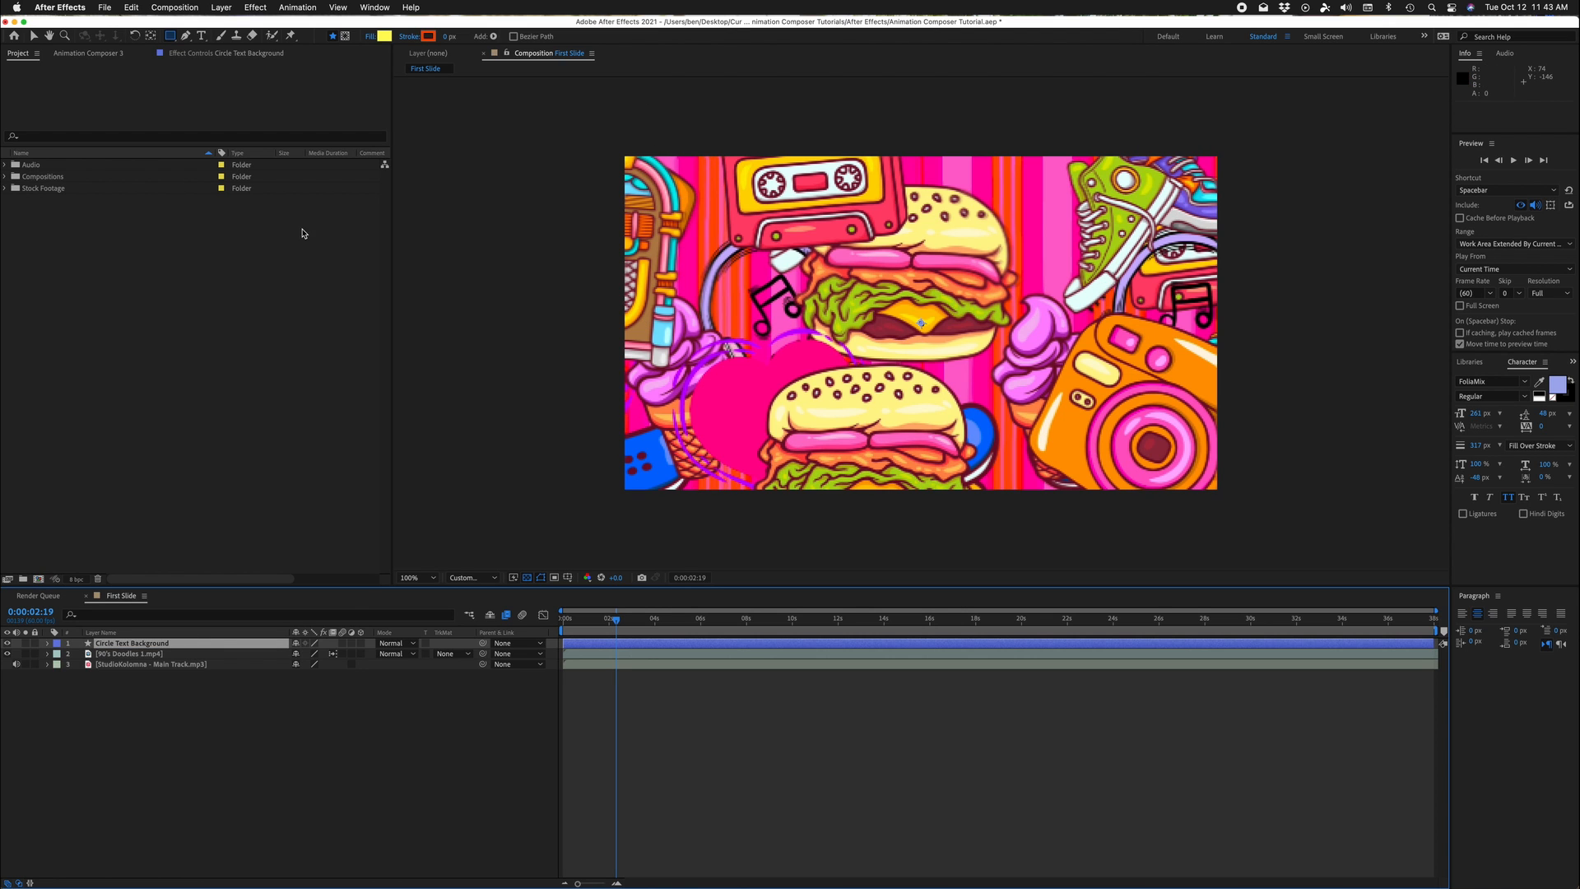
Step: With the Pen tool active, hide the 90's Doodles 1.mp4 layer and turn off the transparency grid
click(187, 38)
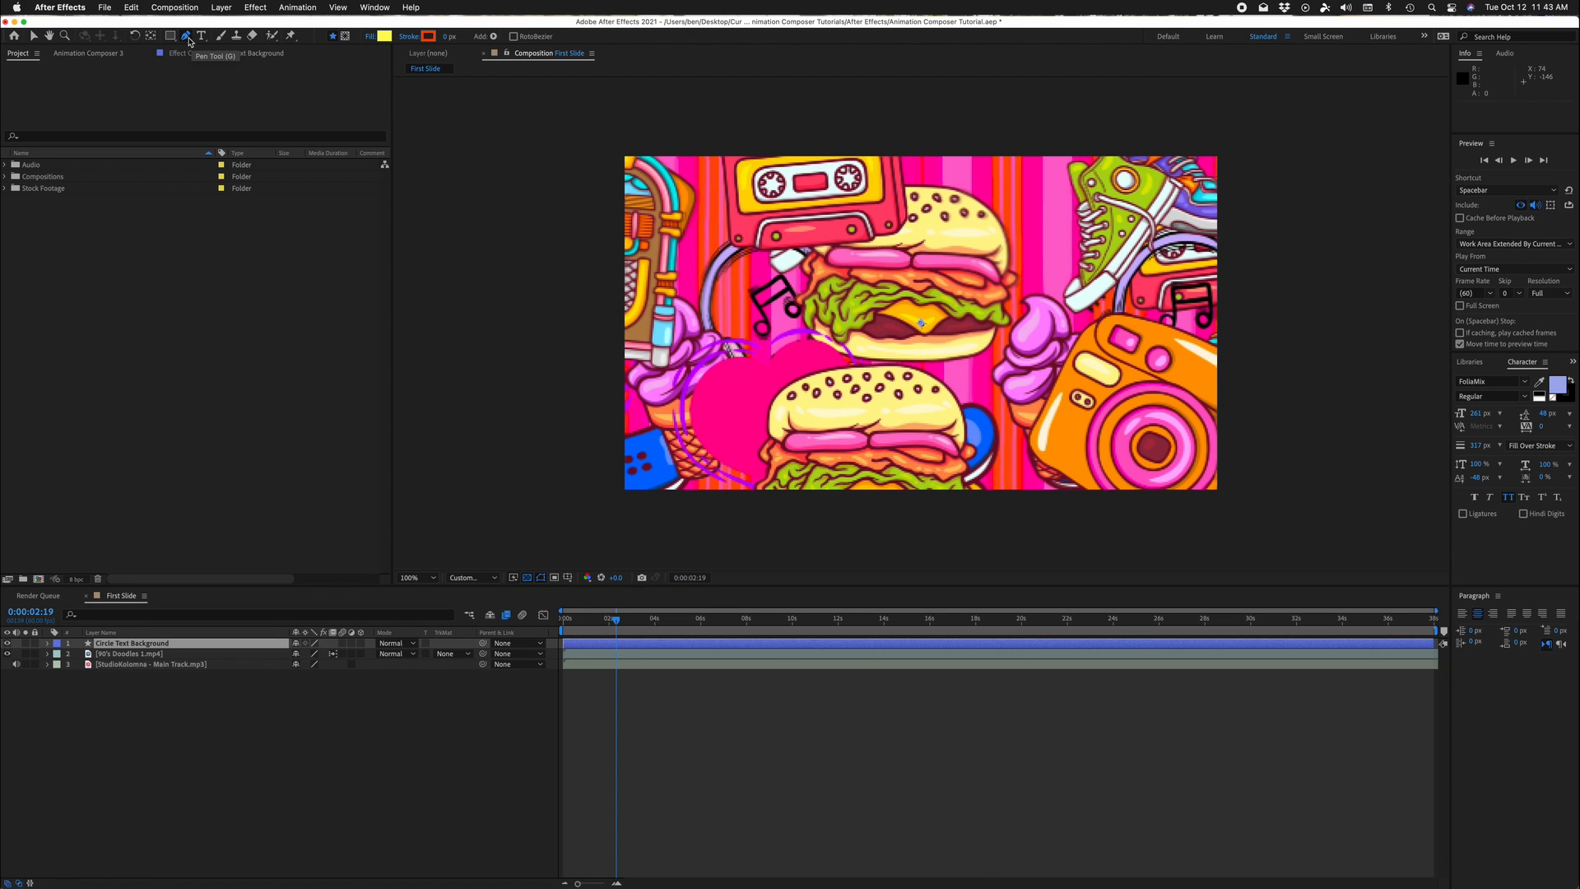
click(188, 39)
click(188, 40)
click(7, 653)
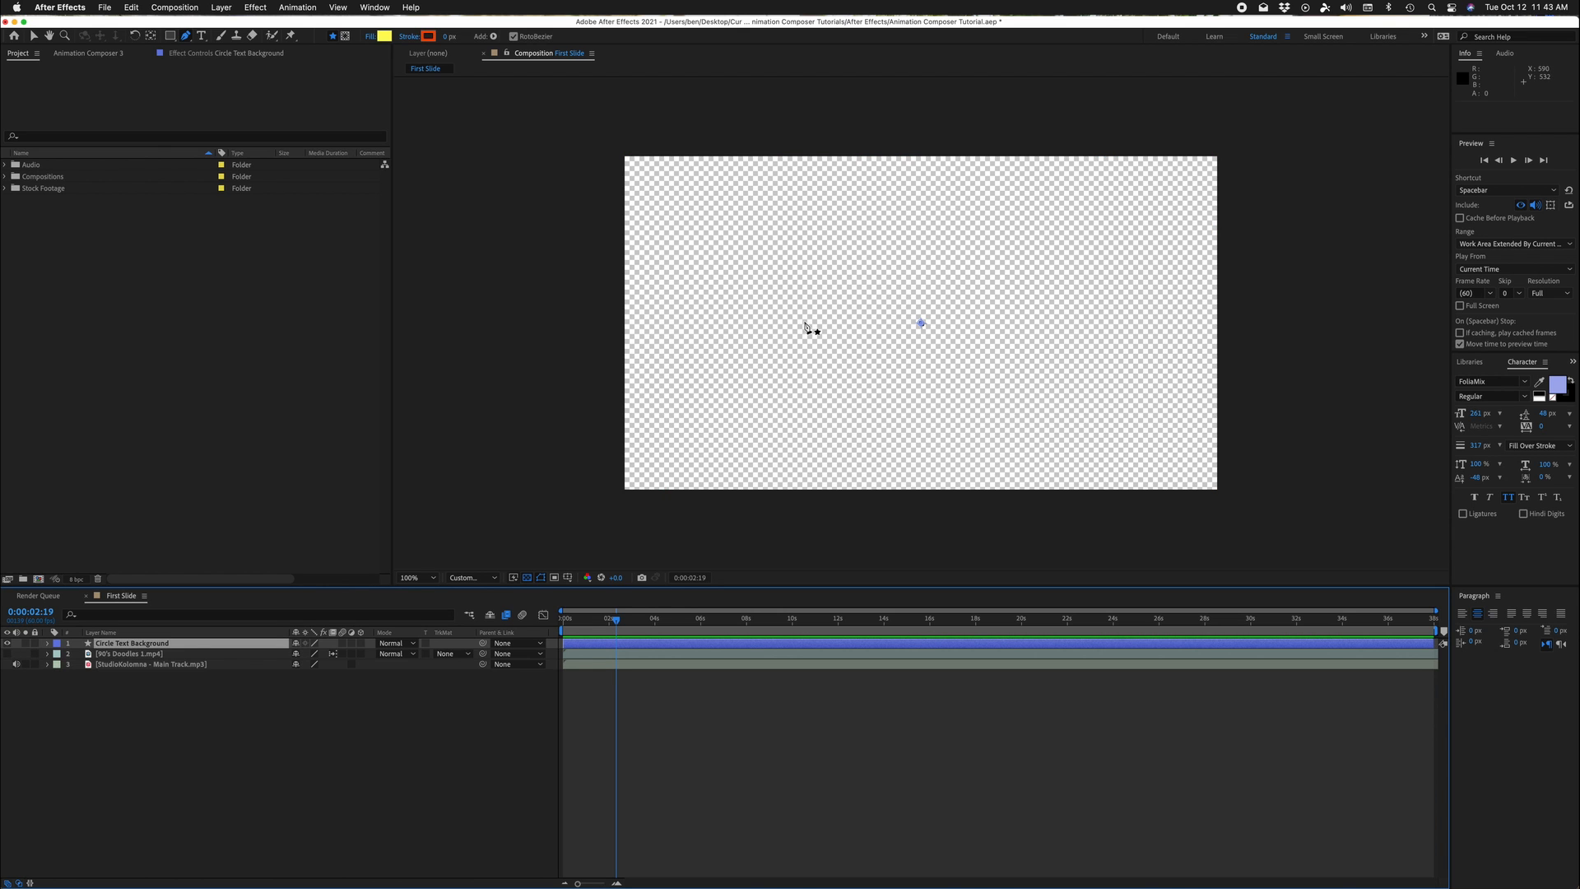
click(526, 579)
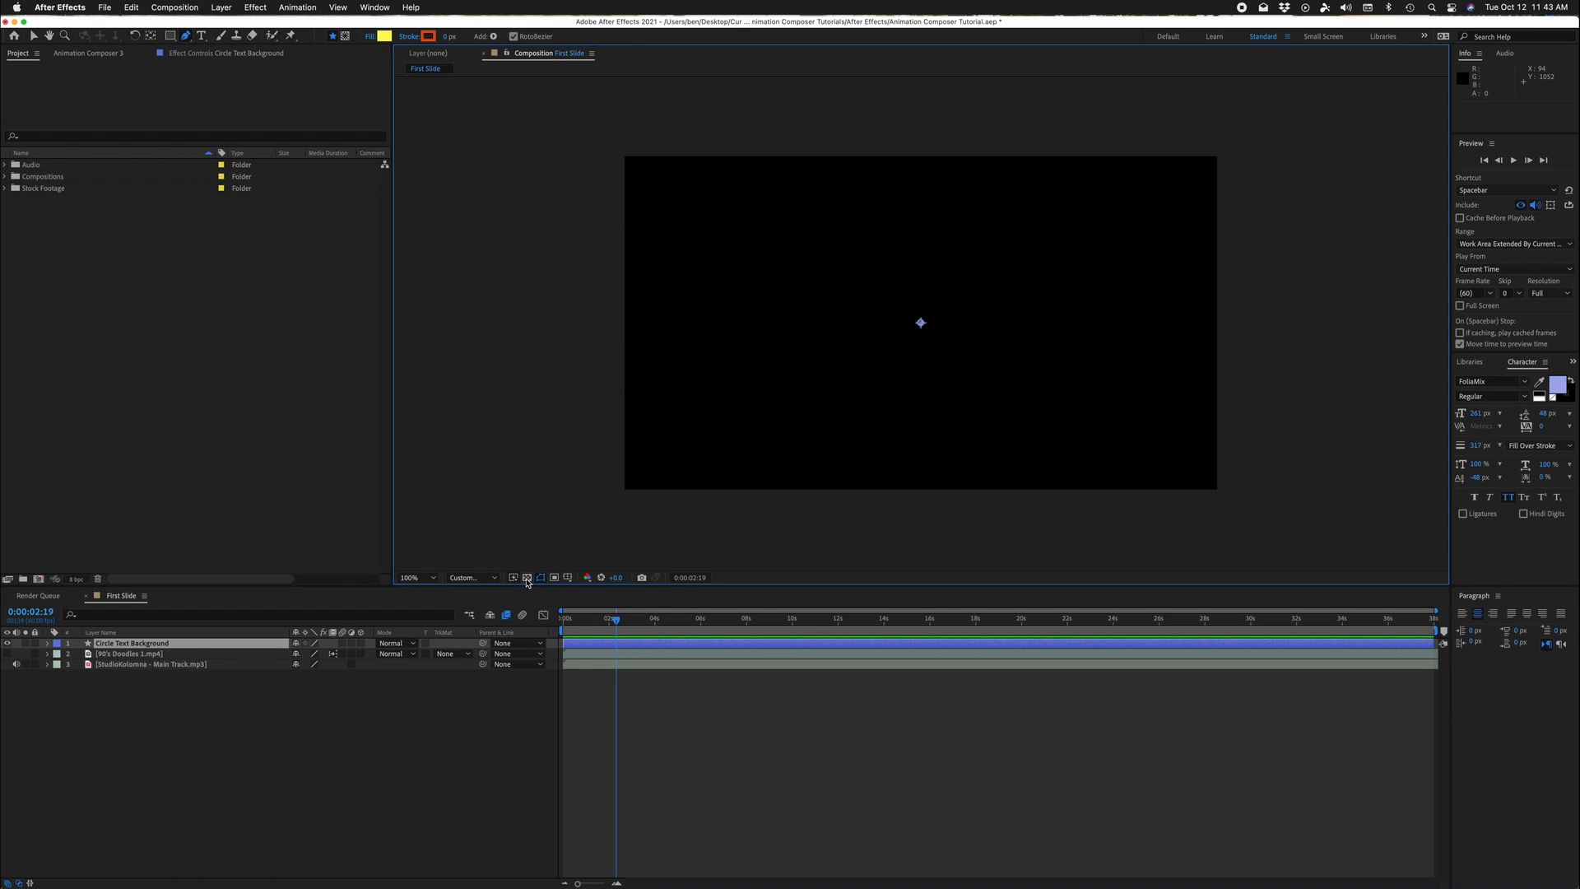
click(527, 578)
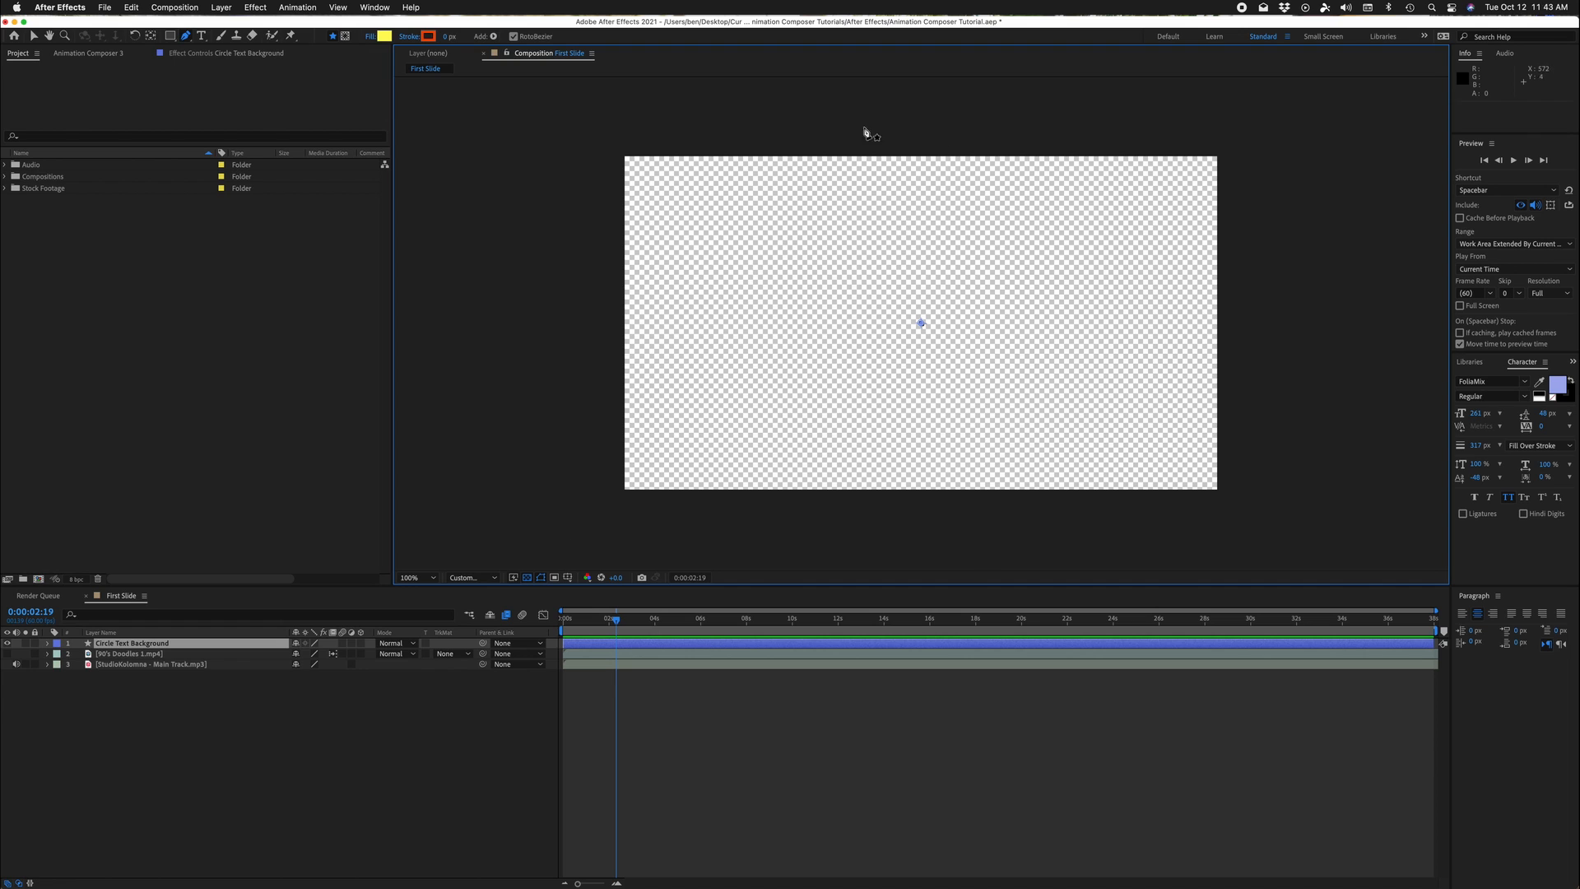
click(526, 578)
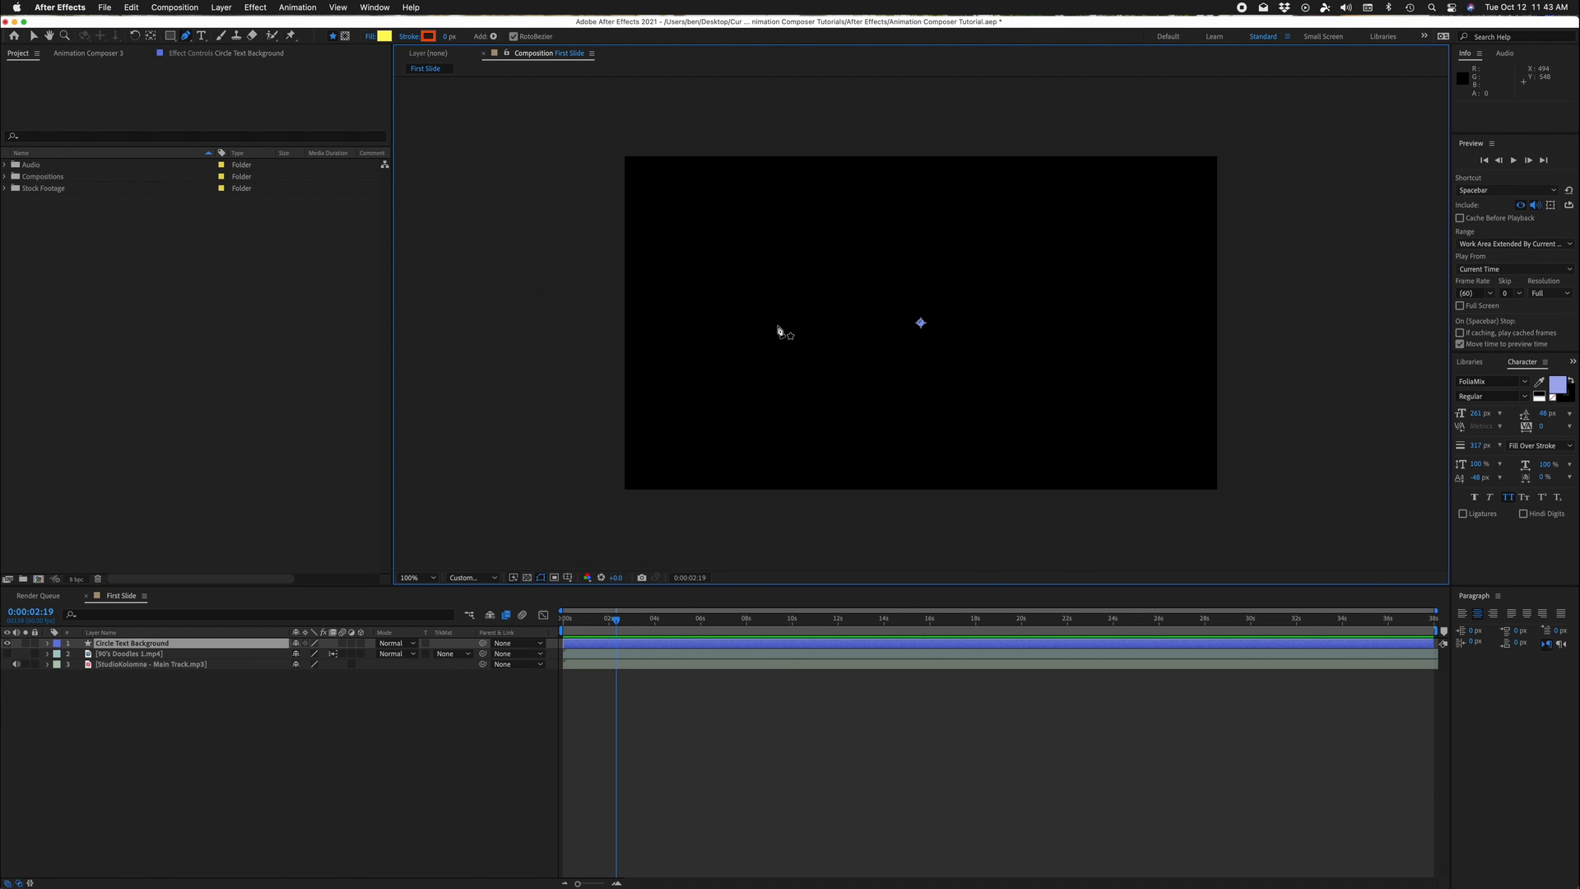
Step: Turn off RotoBezier and draw a closed, straight-sided four-point shape on the Circle Text Background layer with the Pen tool
click(514, 36)
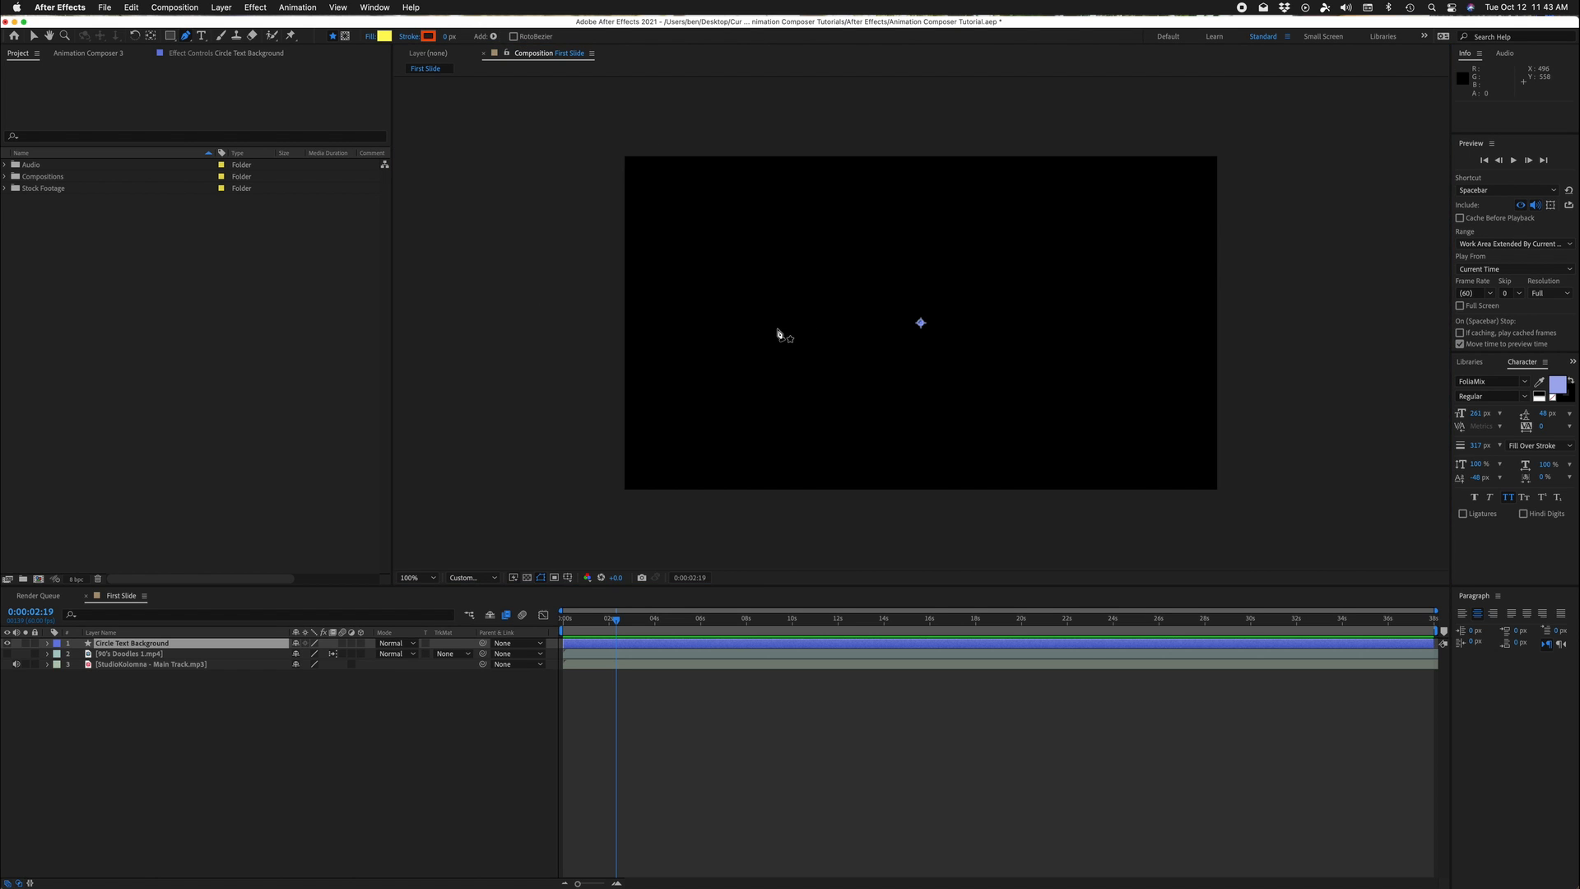
click(778, 328)
click(908, 213)
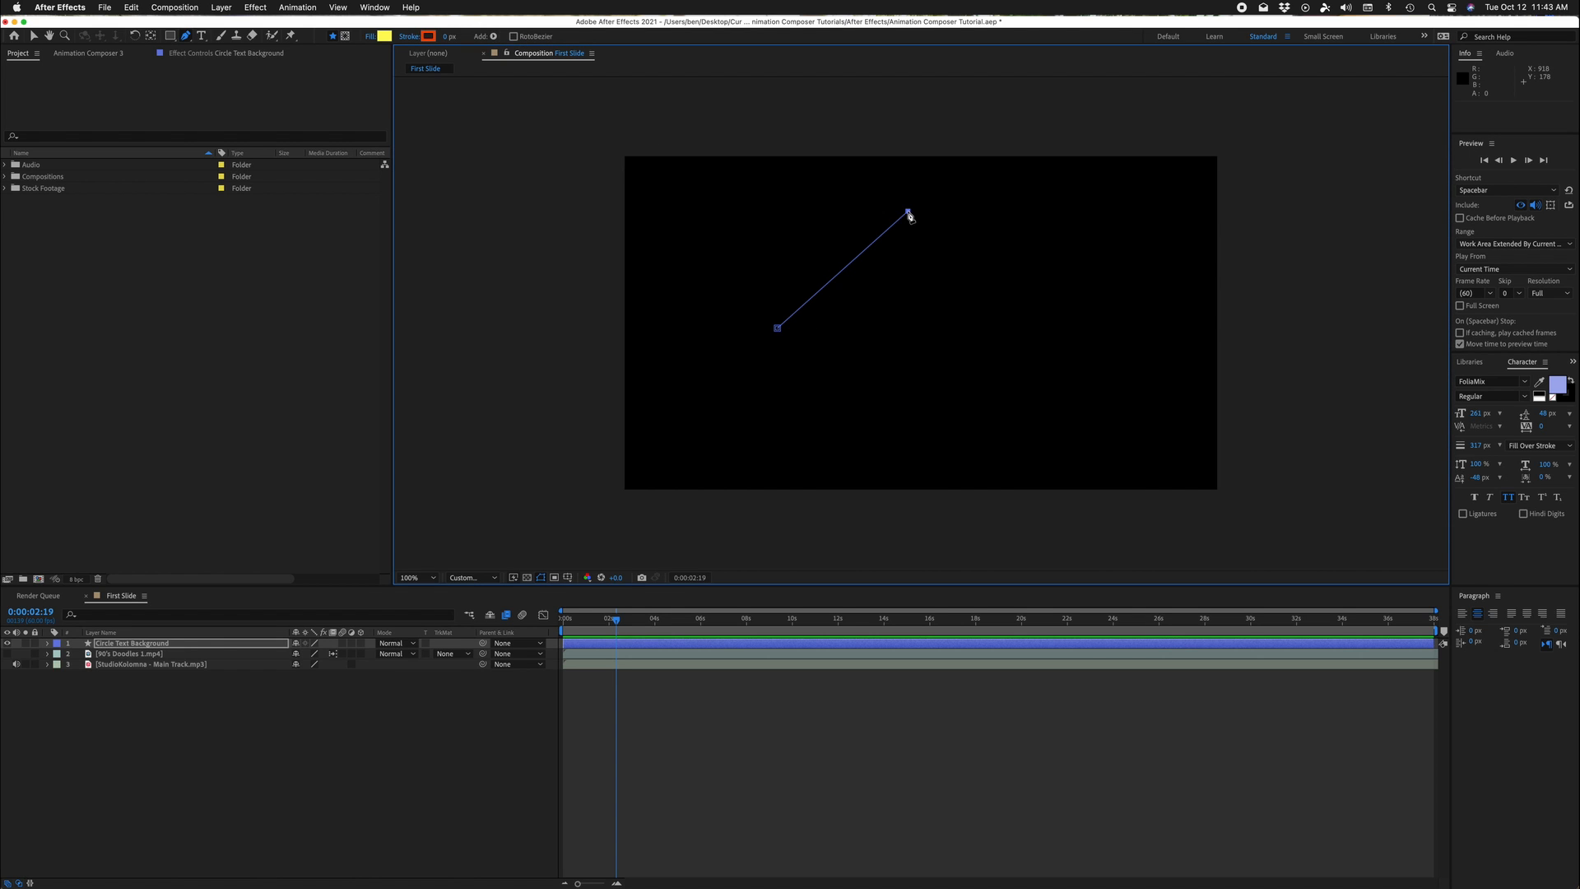
click(1041, 342)
click(933, 442)
click(778, 327)
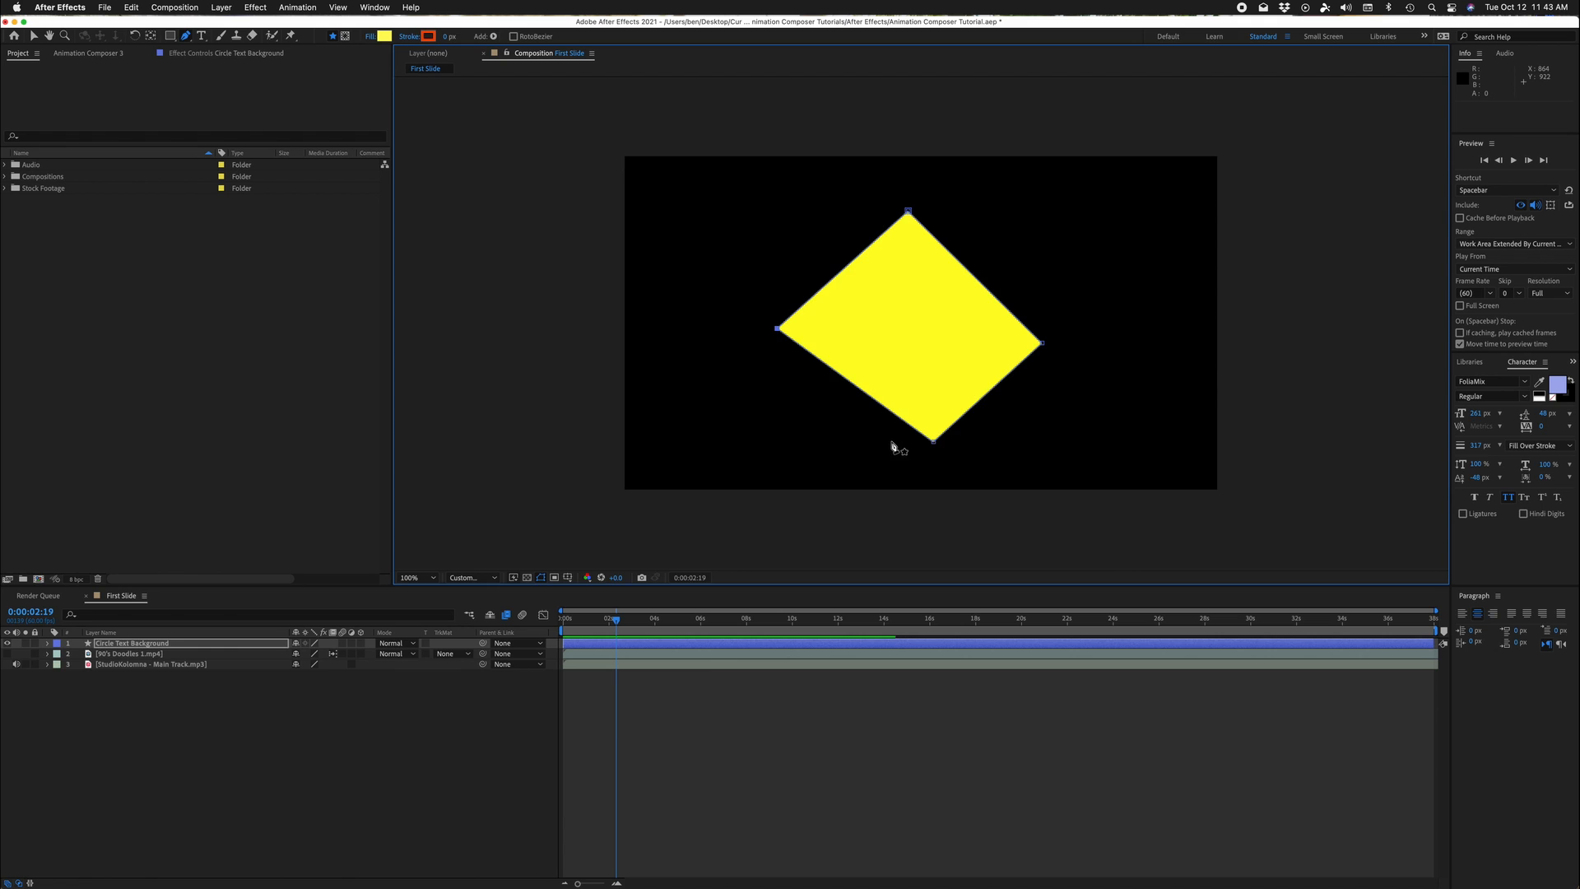
Step: Undo the straight-sided shape completely and turn RotoBezier back on
key(super+z)
key(super+z)
key(super+z)
key(super+z)
key(super+z)
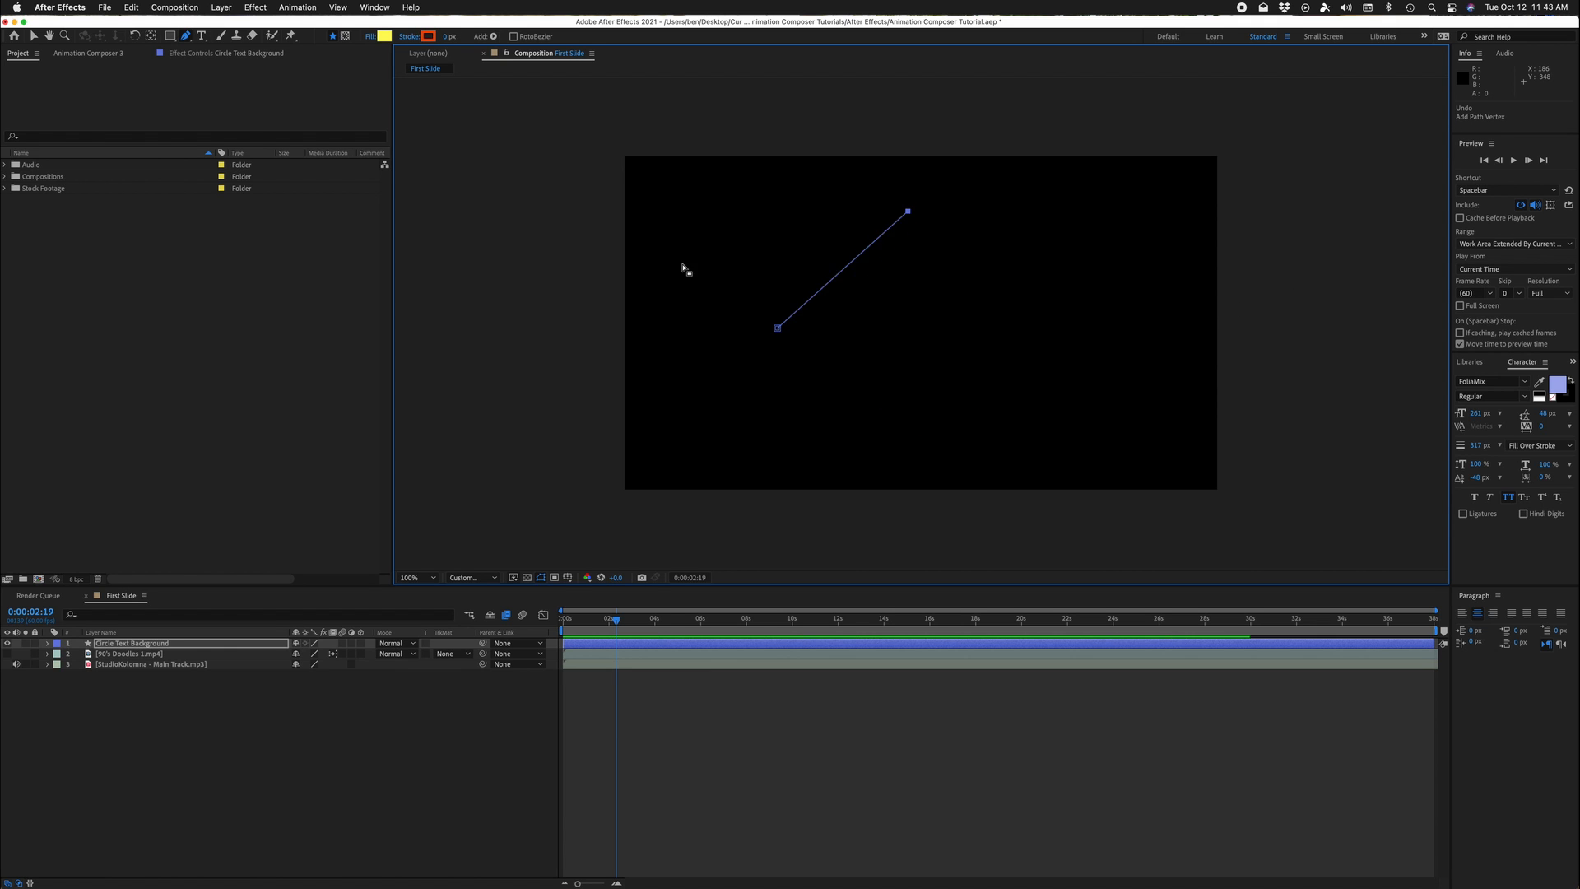
click(514, 37)
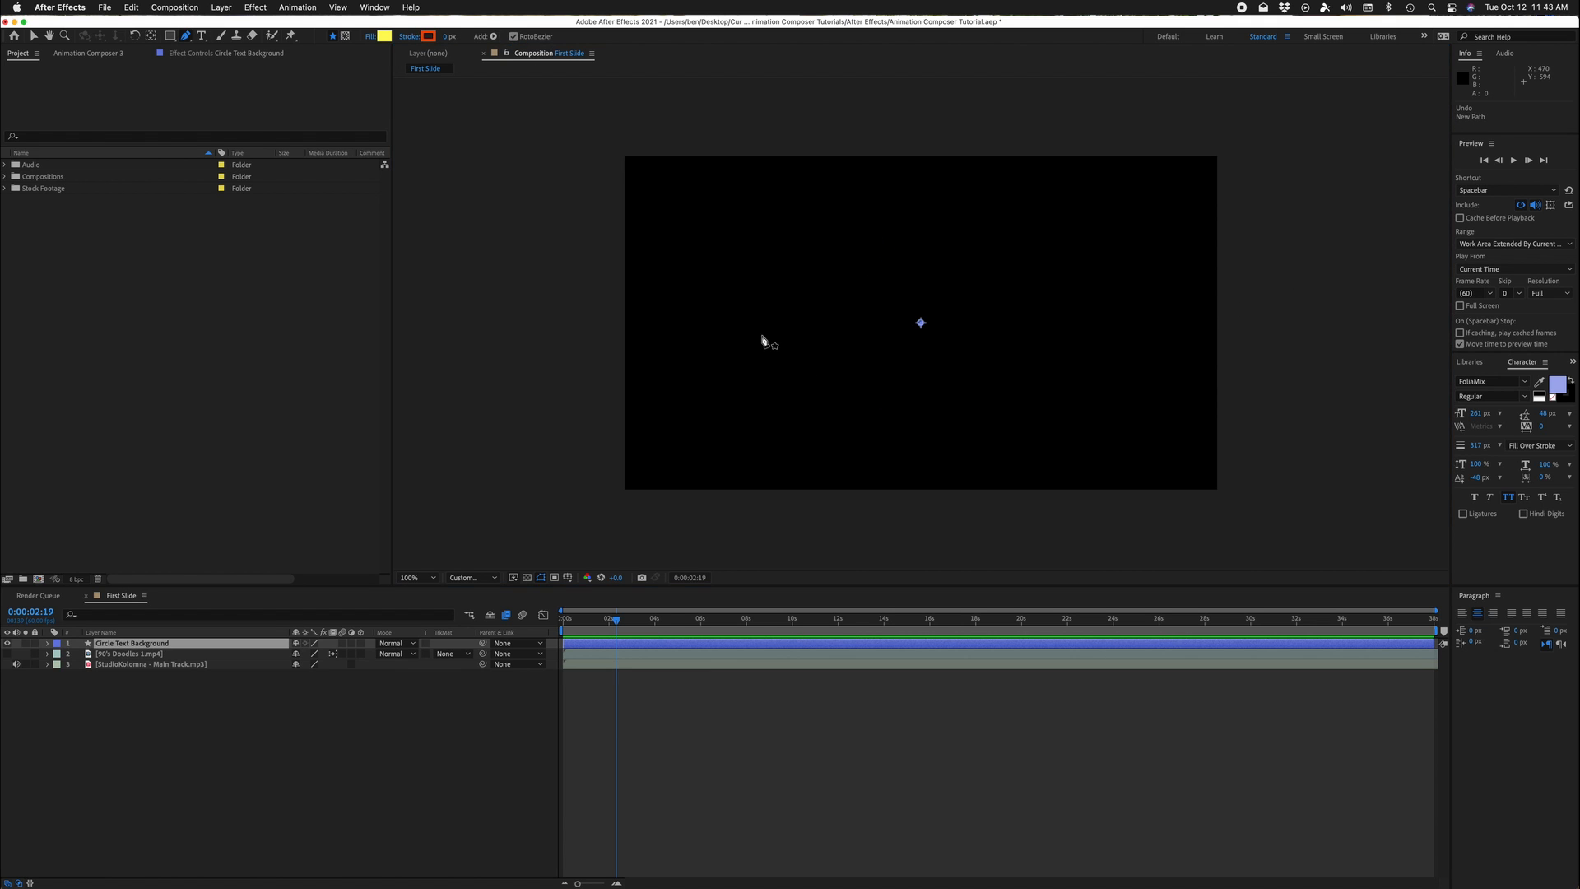
Step: Draw a closed four-point RotoBezier oval around the centre of the composition and pull its left vertex slightly inward
click(764, 325)
click(903, 230)
click(1028, 332)
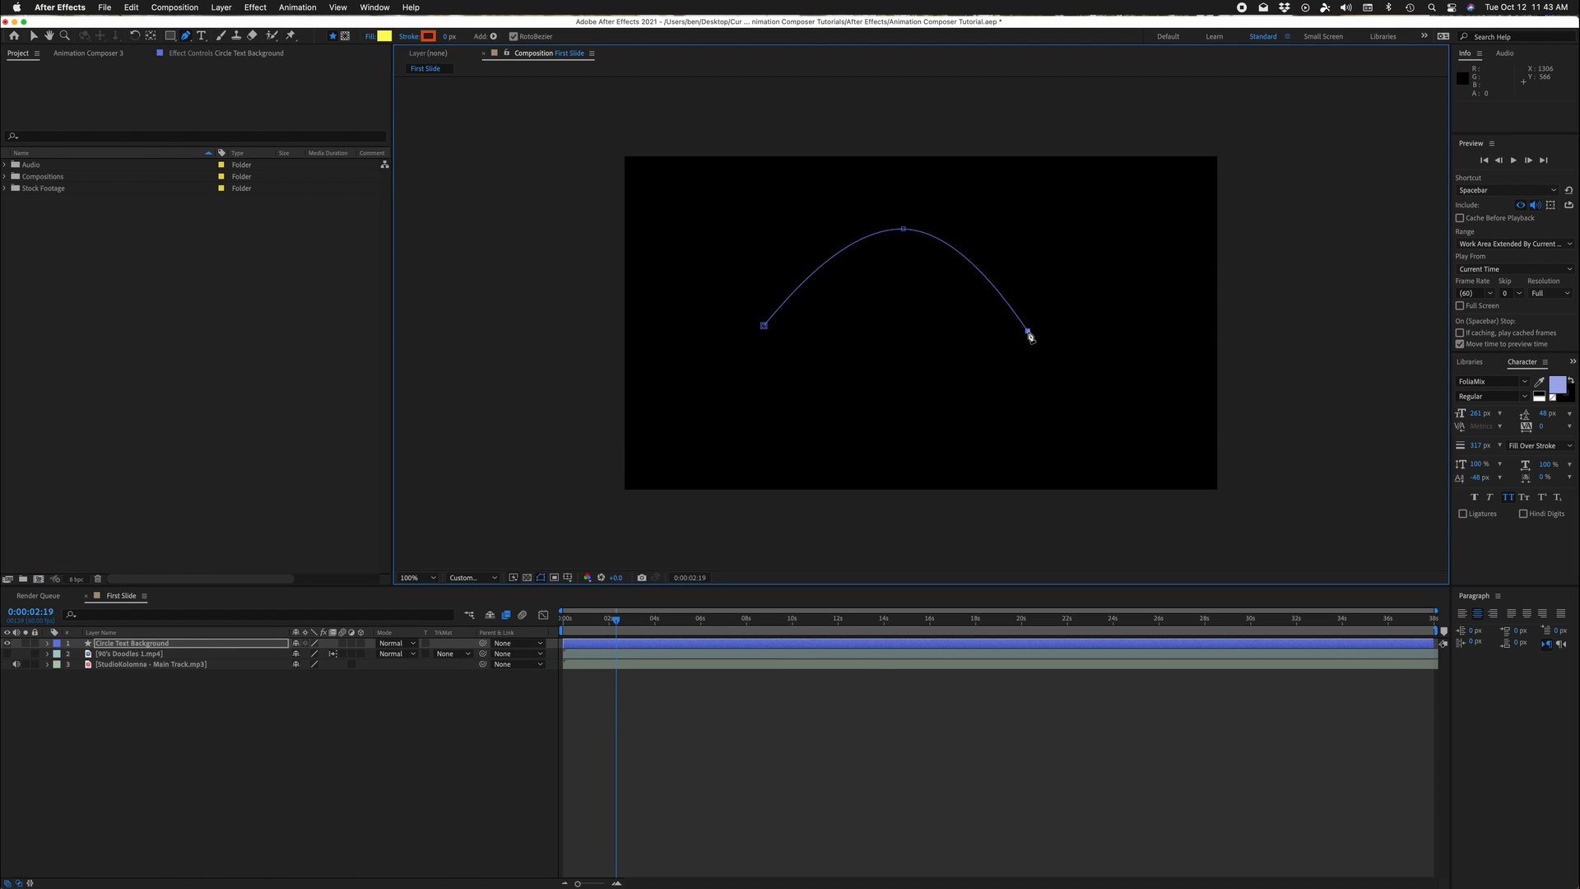
click(910, 432)
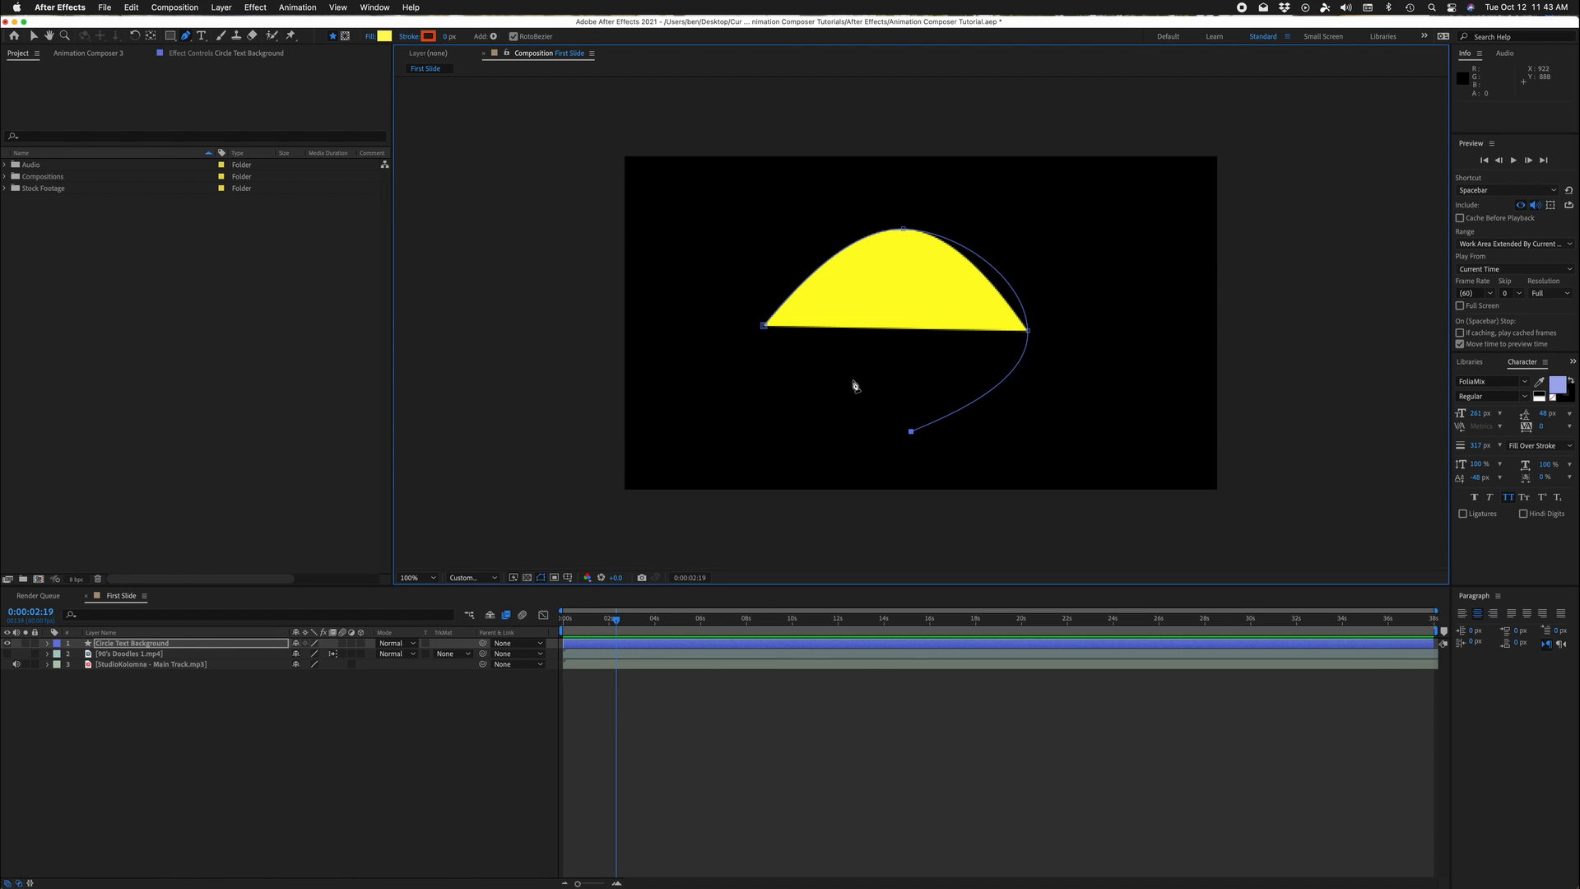
click(764, 326)
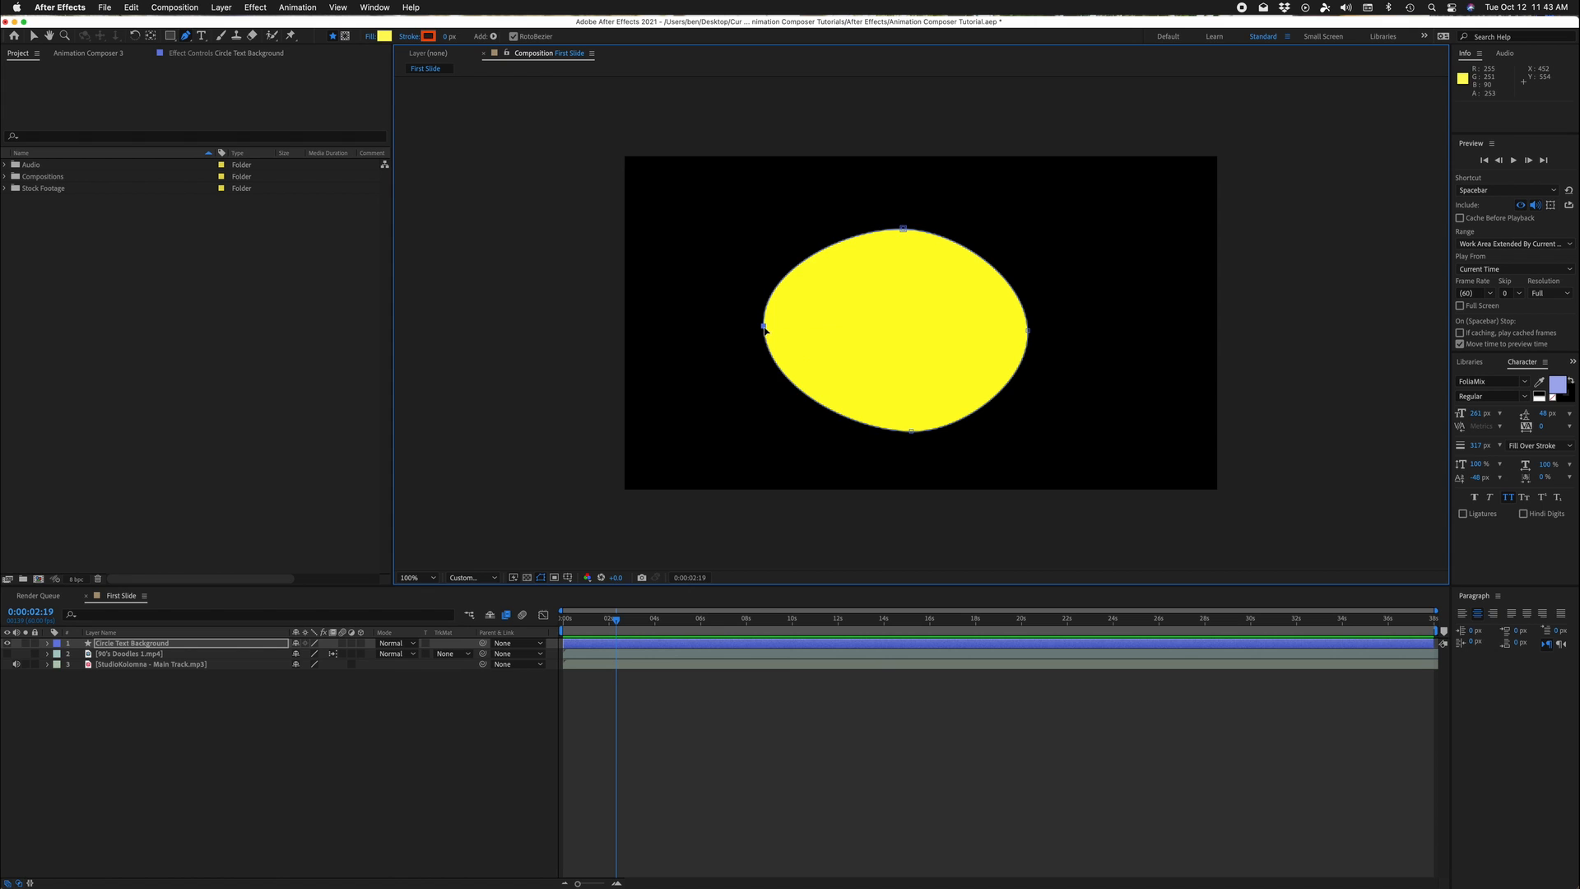
mouse_move(764, 326)
mouse_down()
mouse_move(795, 333)
mouse_move(779, 331)
mouse_up()
Step: Undo the vertex adjustment and the whole RotoBezier oval
key(super+z)
key(super+z)
key(super+z)
key(super+z)
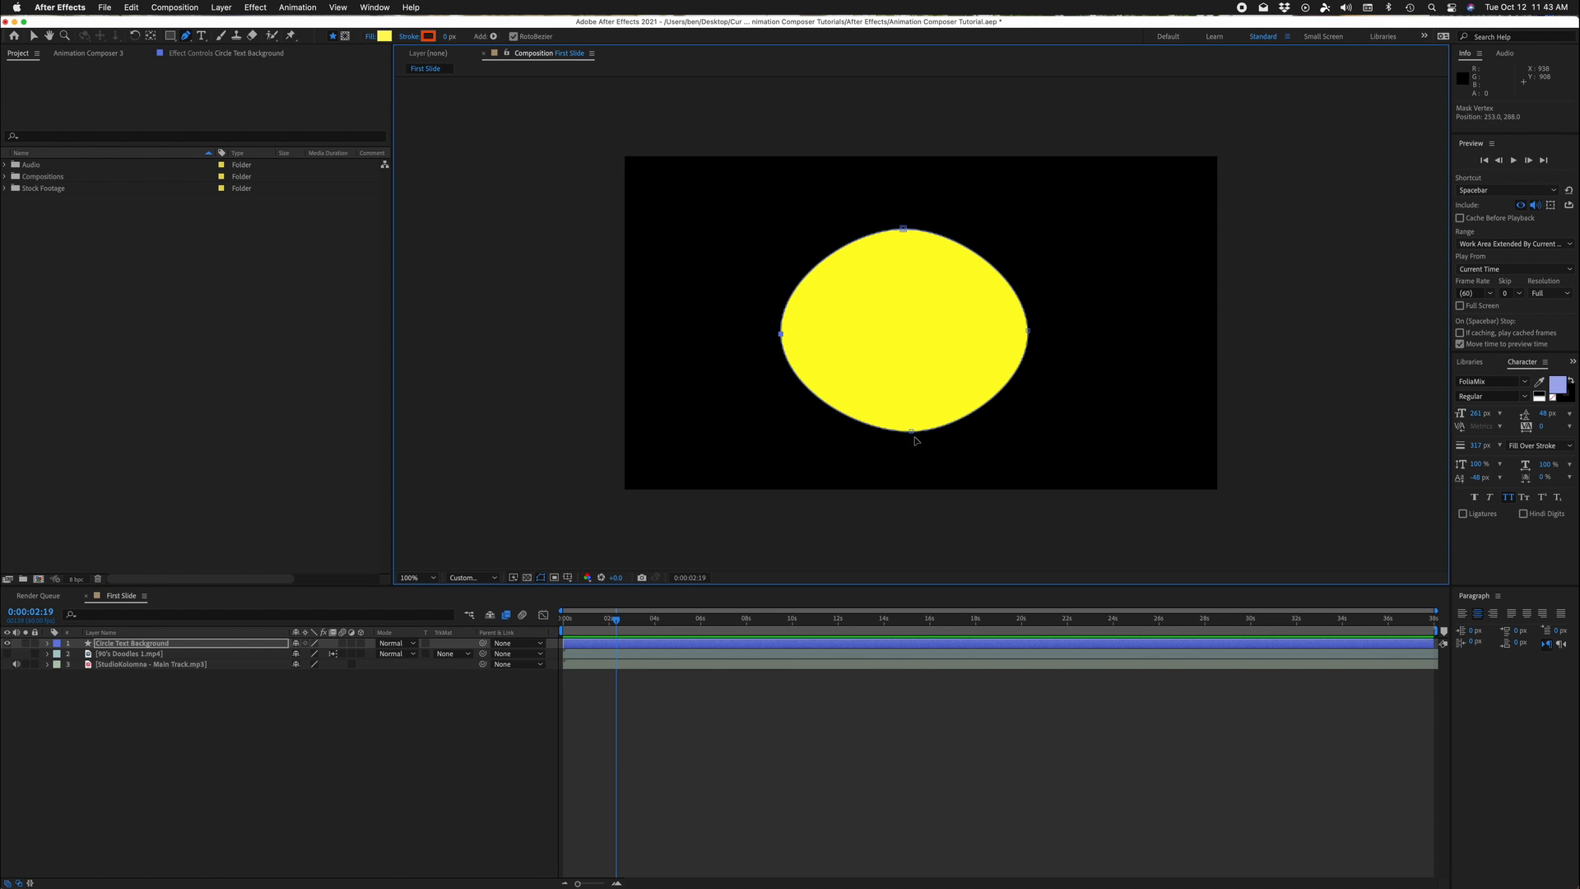
key(super+z)
key(super+z)
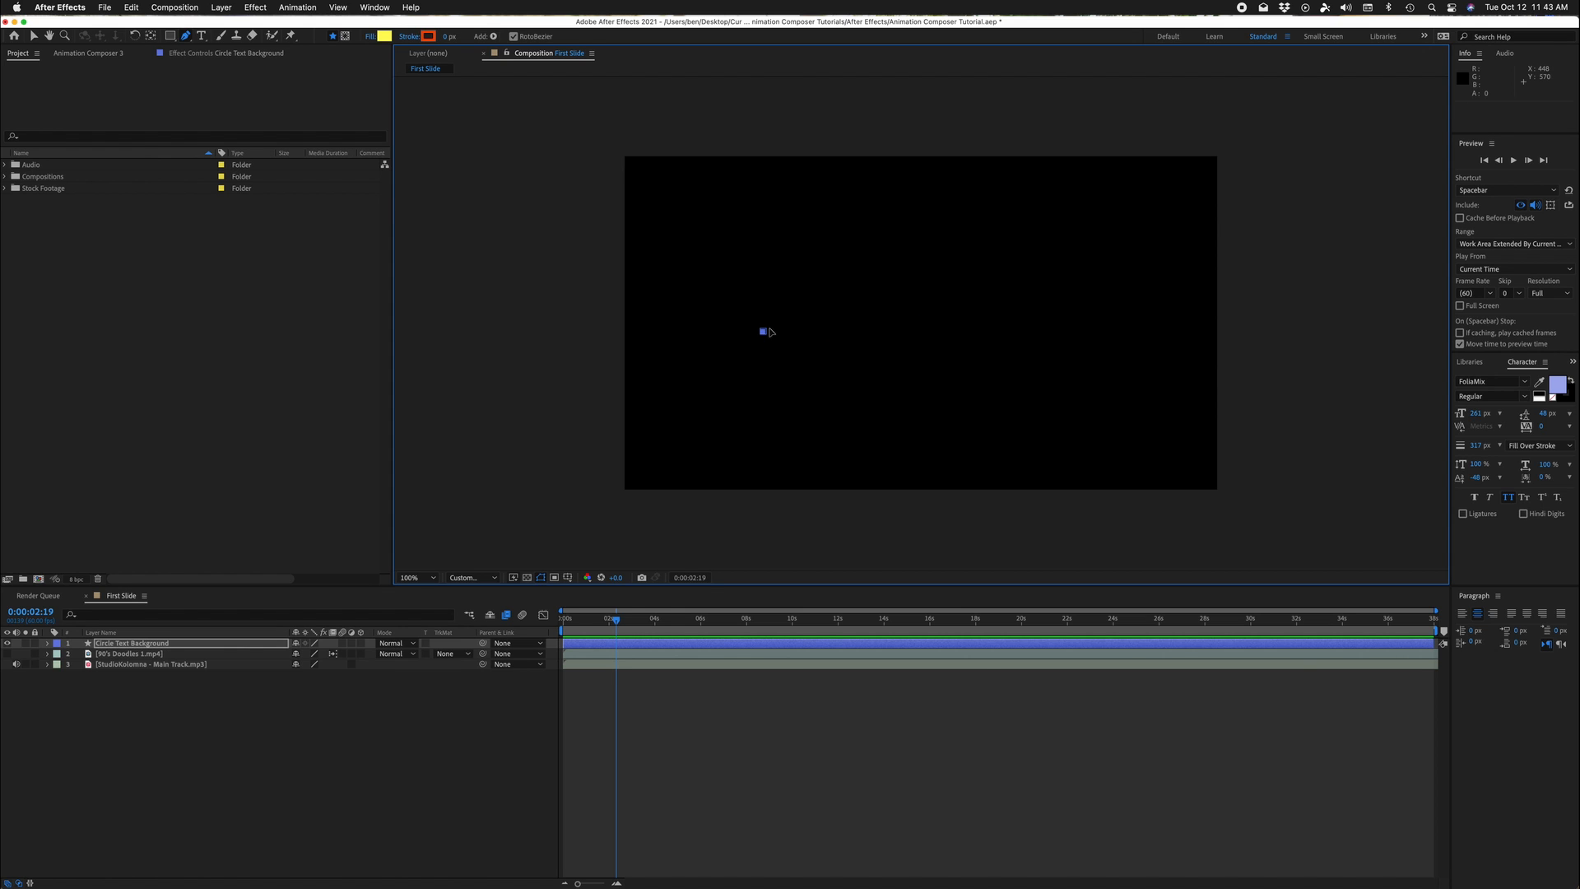
Step: Try a second closed four-point RotoBezier shape on the Circle Text Background layer
click(896, 236)
click(1005, 329)
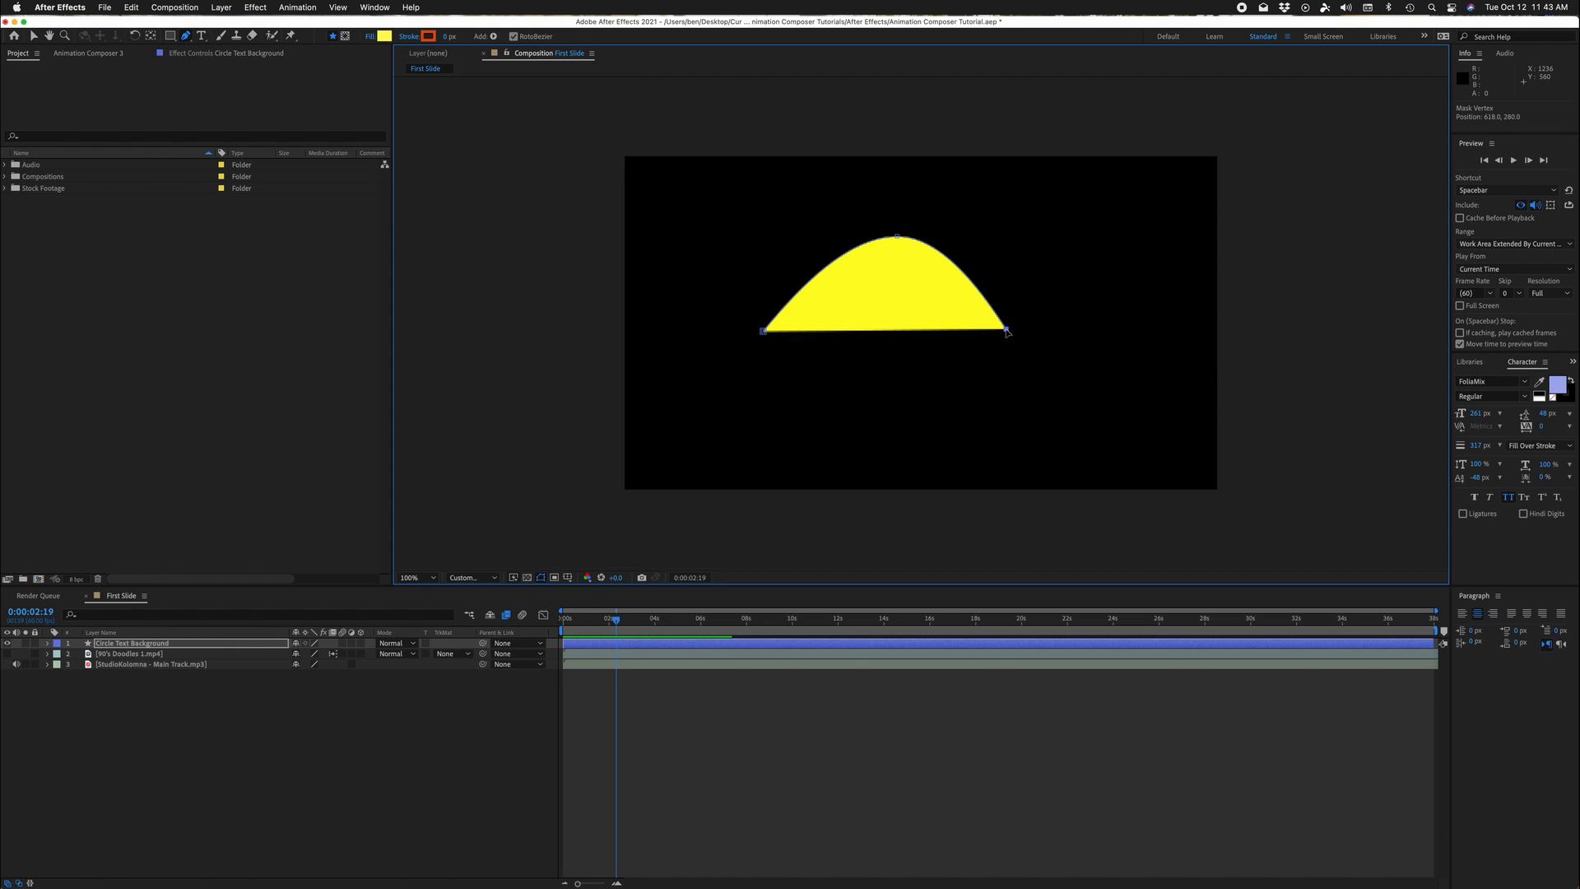
click(910, 443)
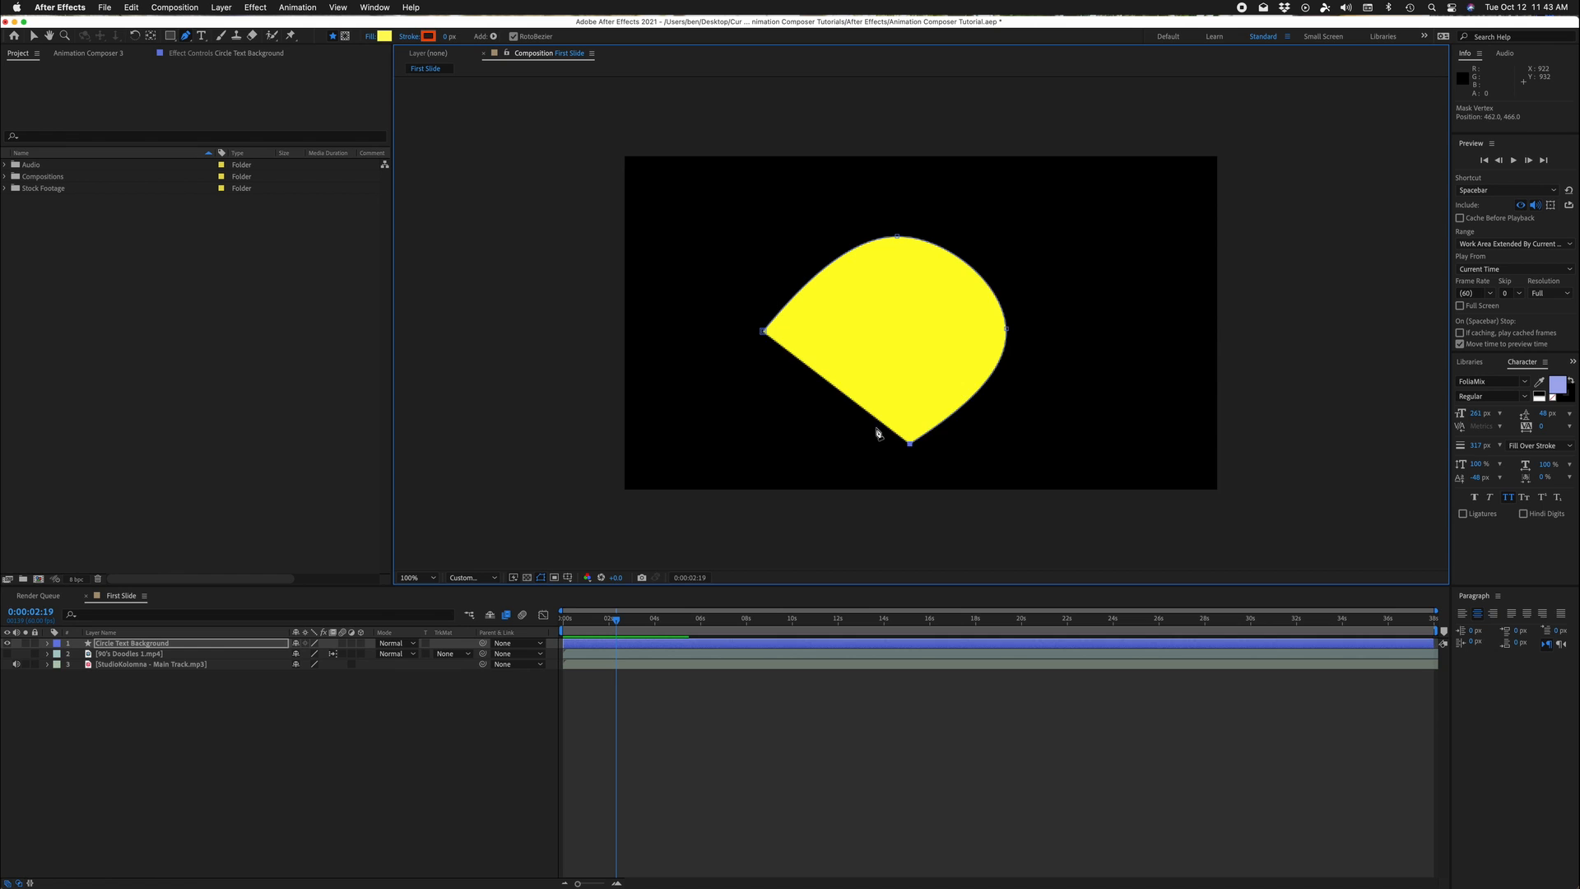
click(763, 331)
Step: Undo the second RotoBezier shape and its leftover starting points until the layer is empty
key(super+z)
key(super+z)
key(super+z)
key(super+z)
key(super+z)
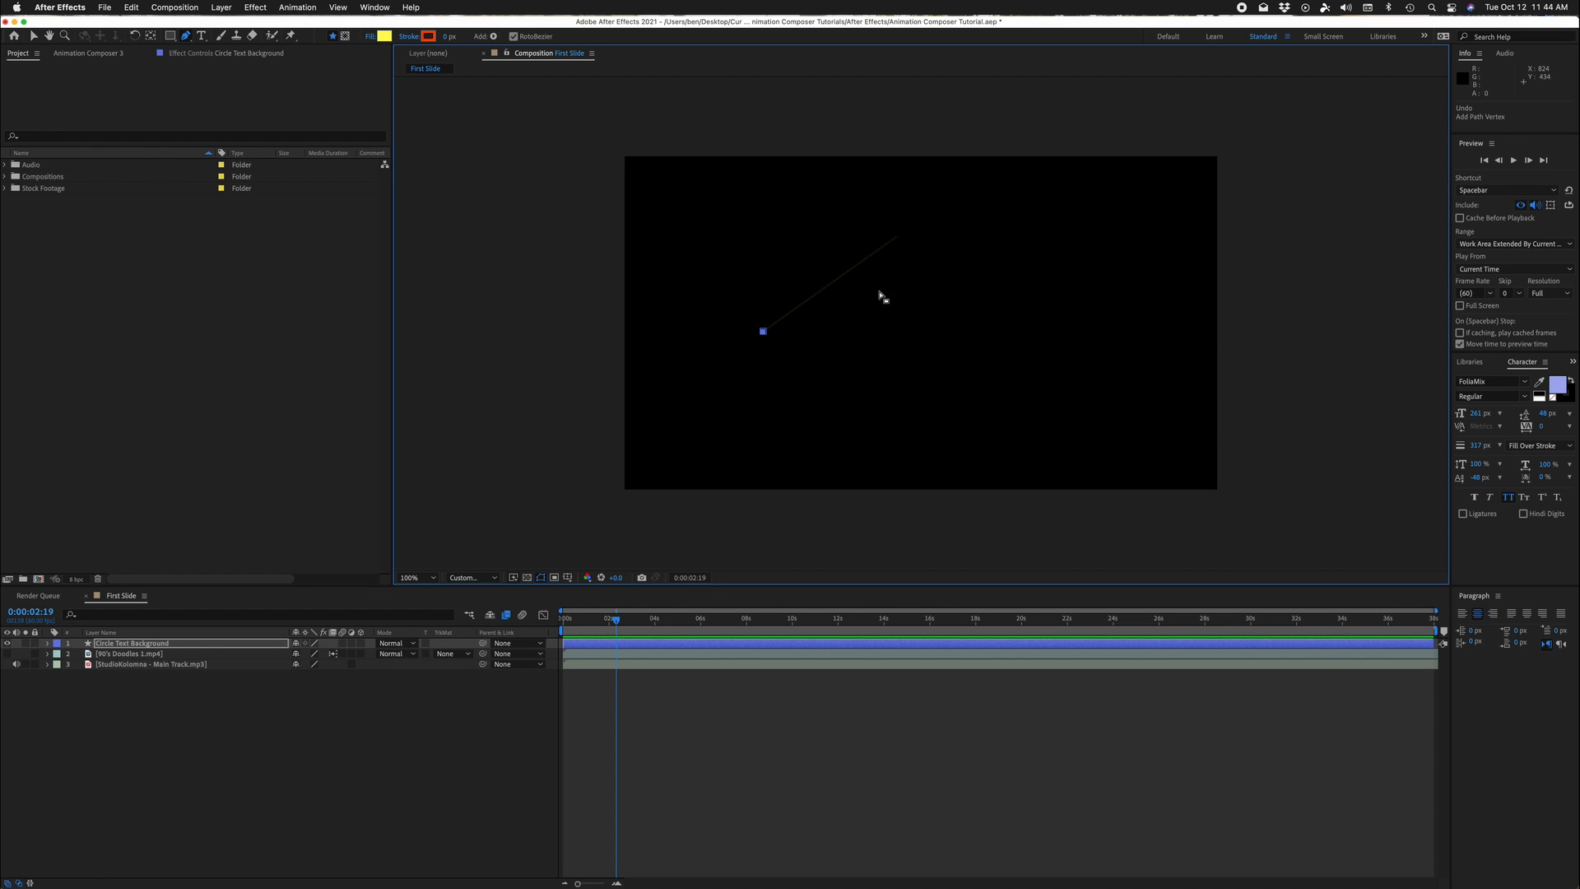
click(765, 332)
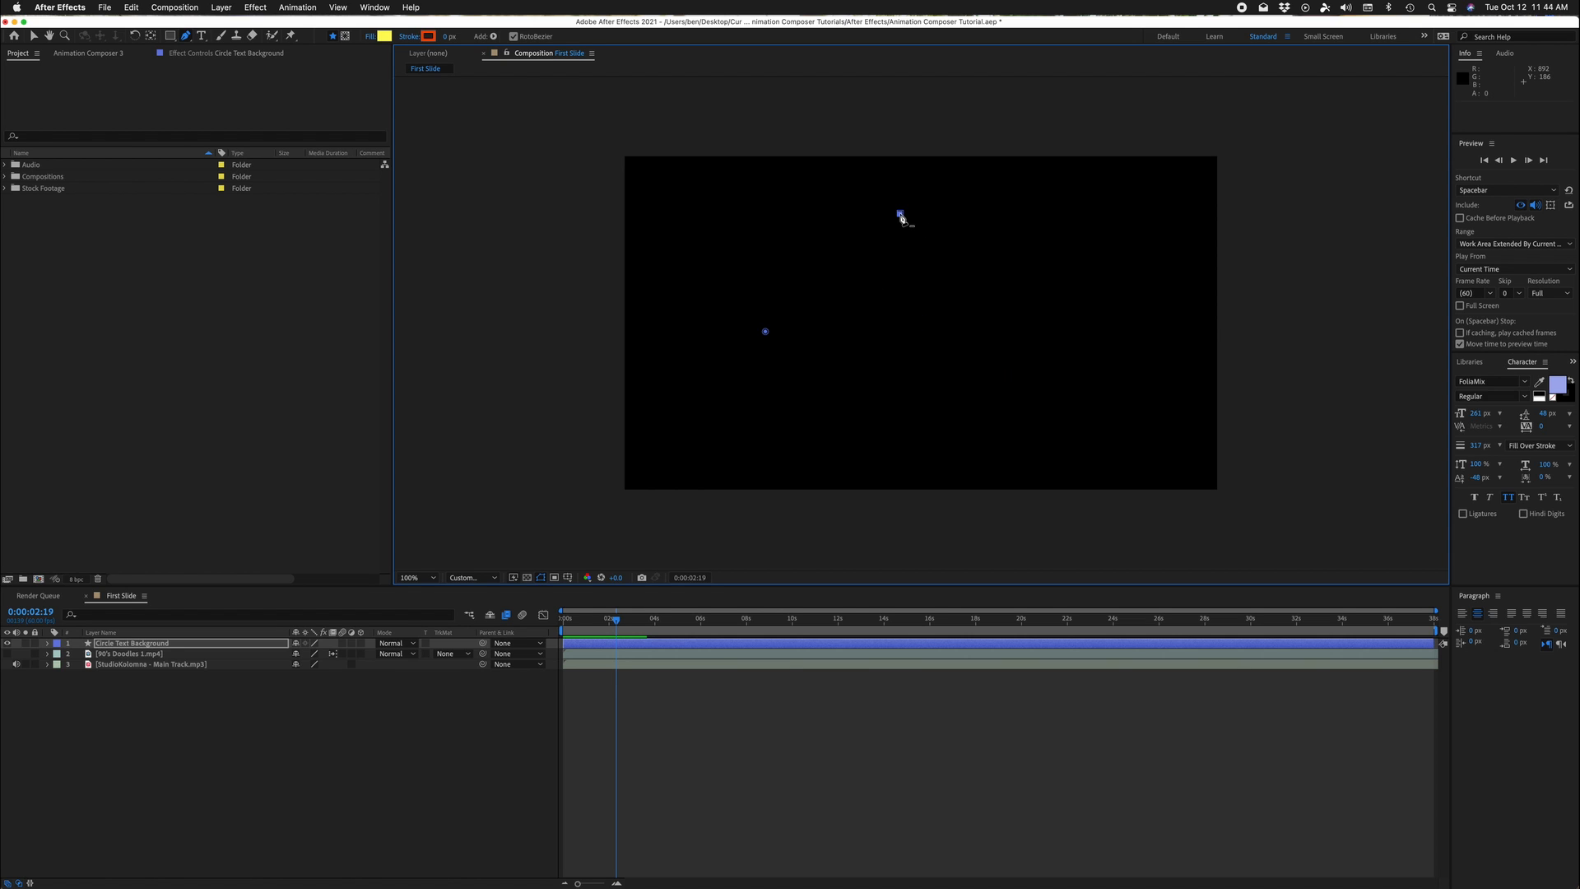
key(super+z)
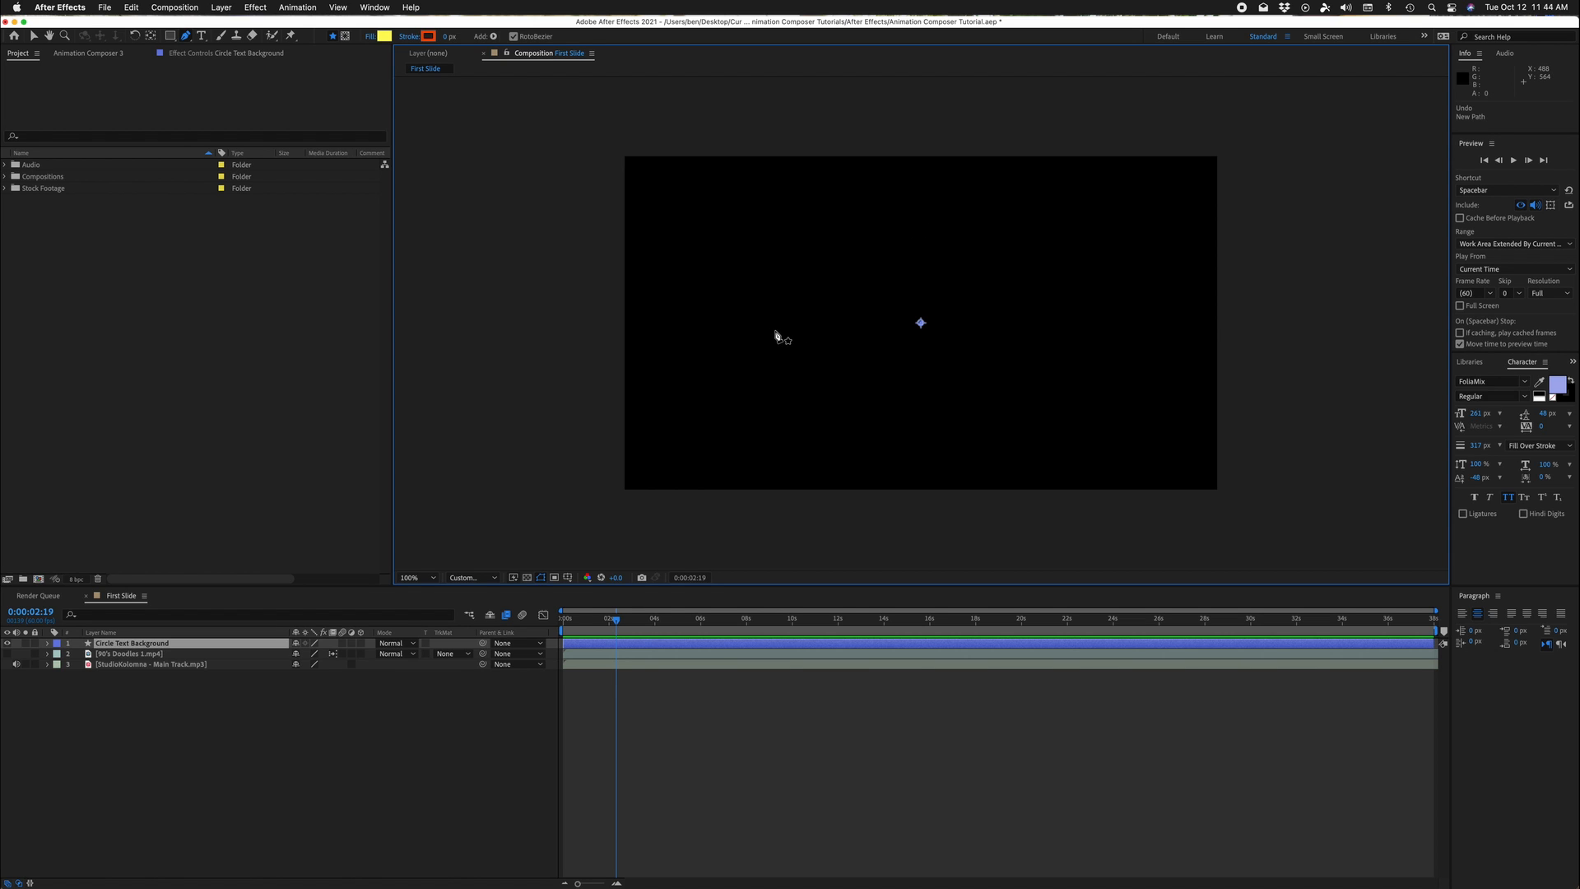
Step: Deselect all layers and draw a closed four-point RotoBezier oval on its own new shape layer
key(super+shift+a)
click(774, 328)
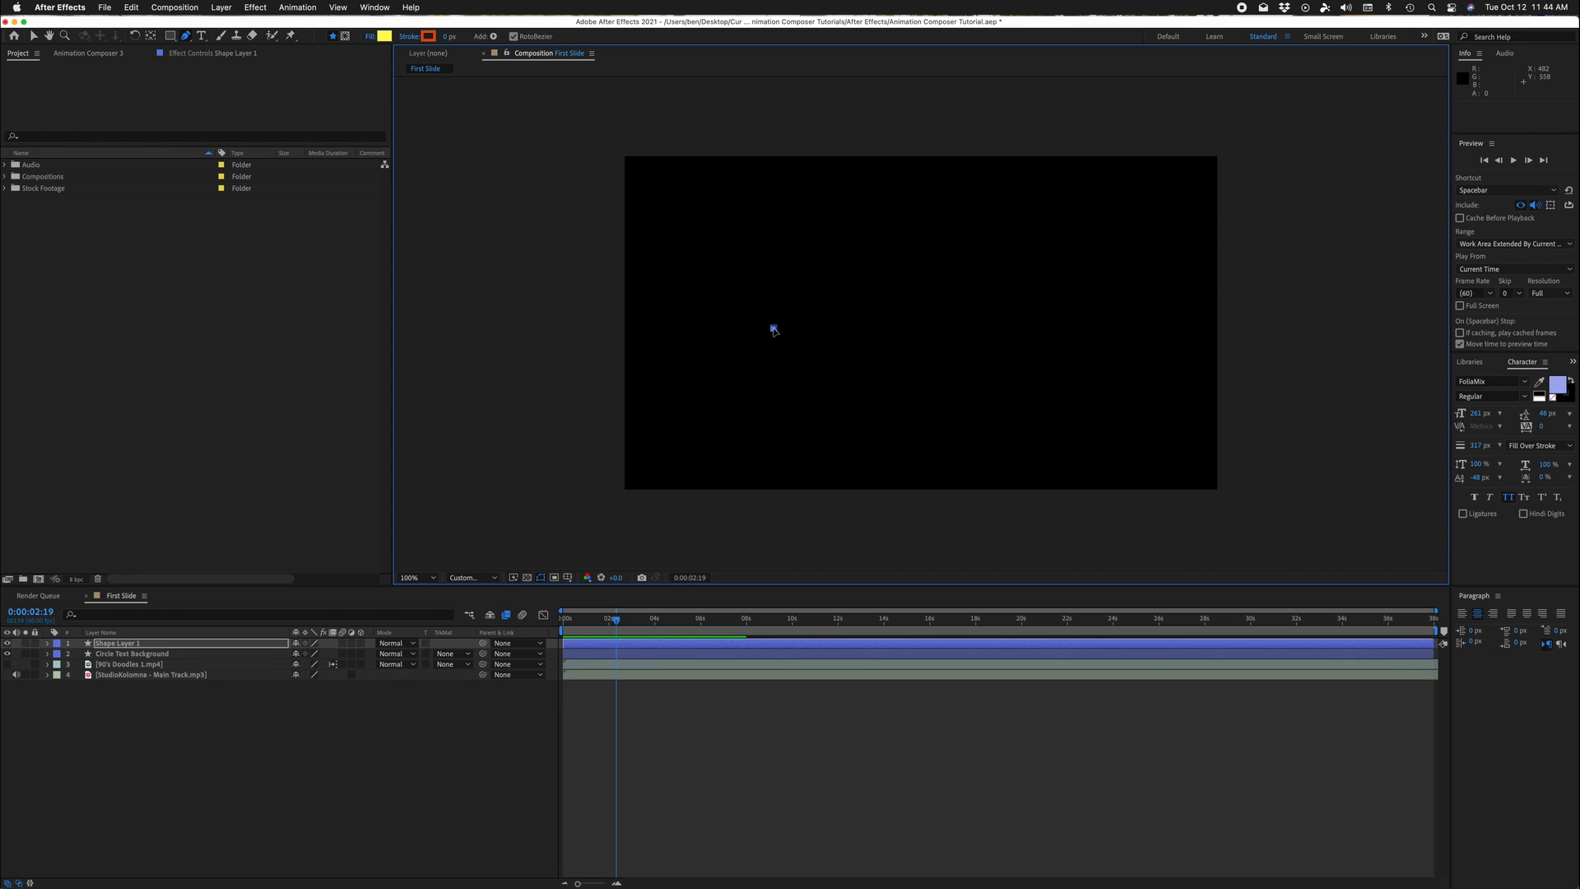
click(918, 217)
drag(1049, 339, 1033, 345)
click(916, 439)
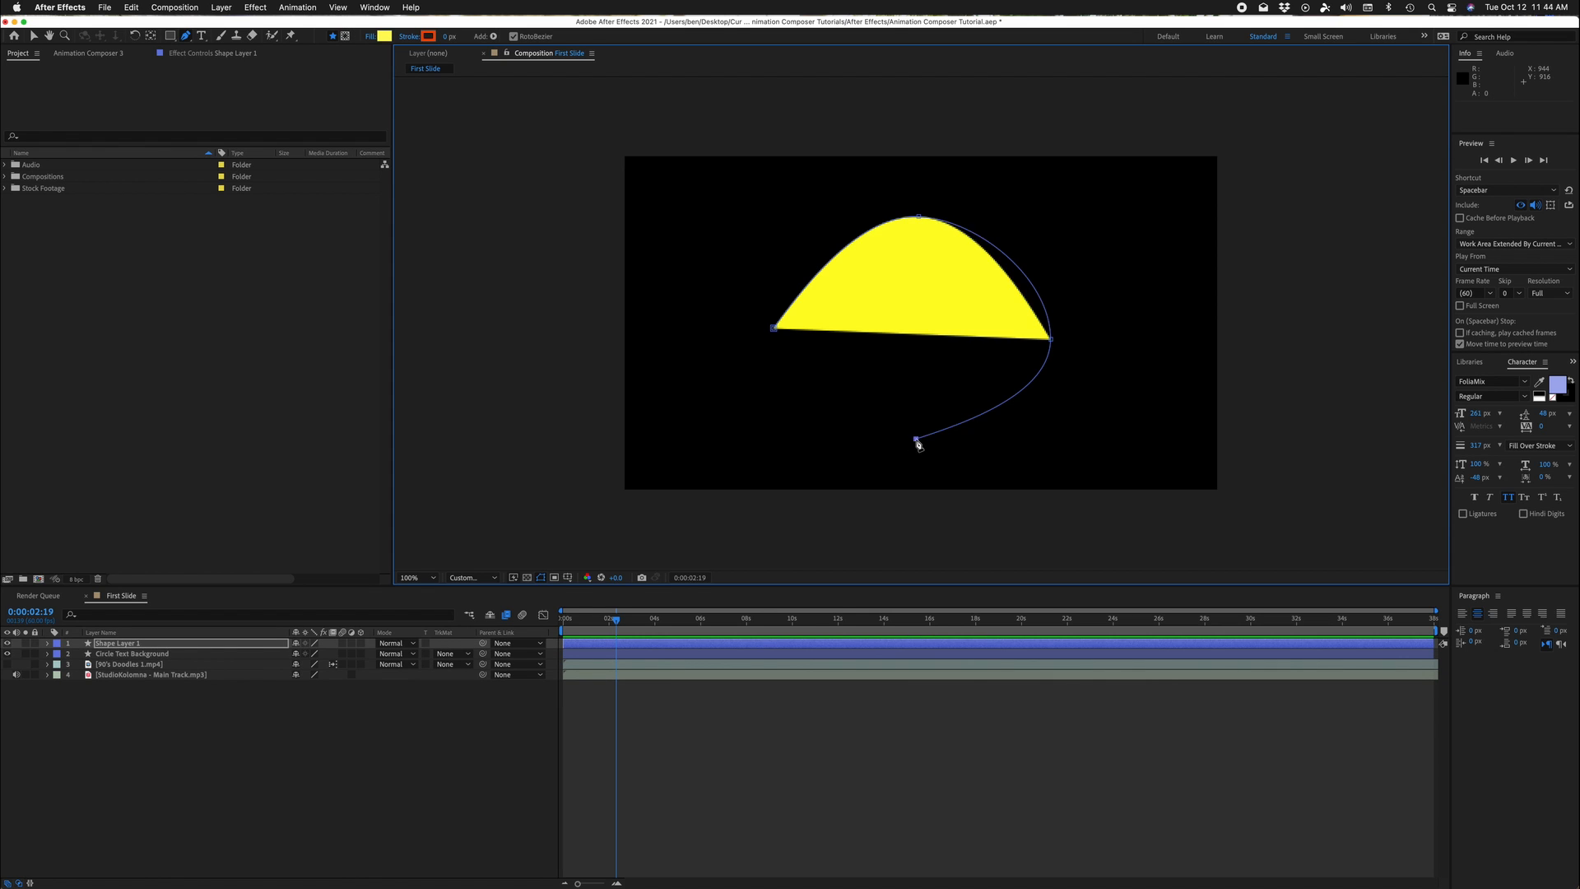
click(773, 329)
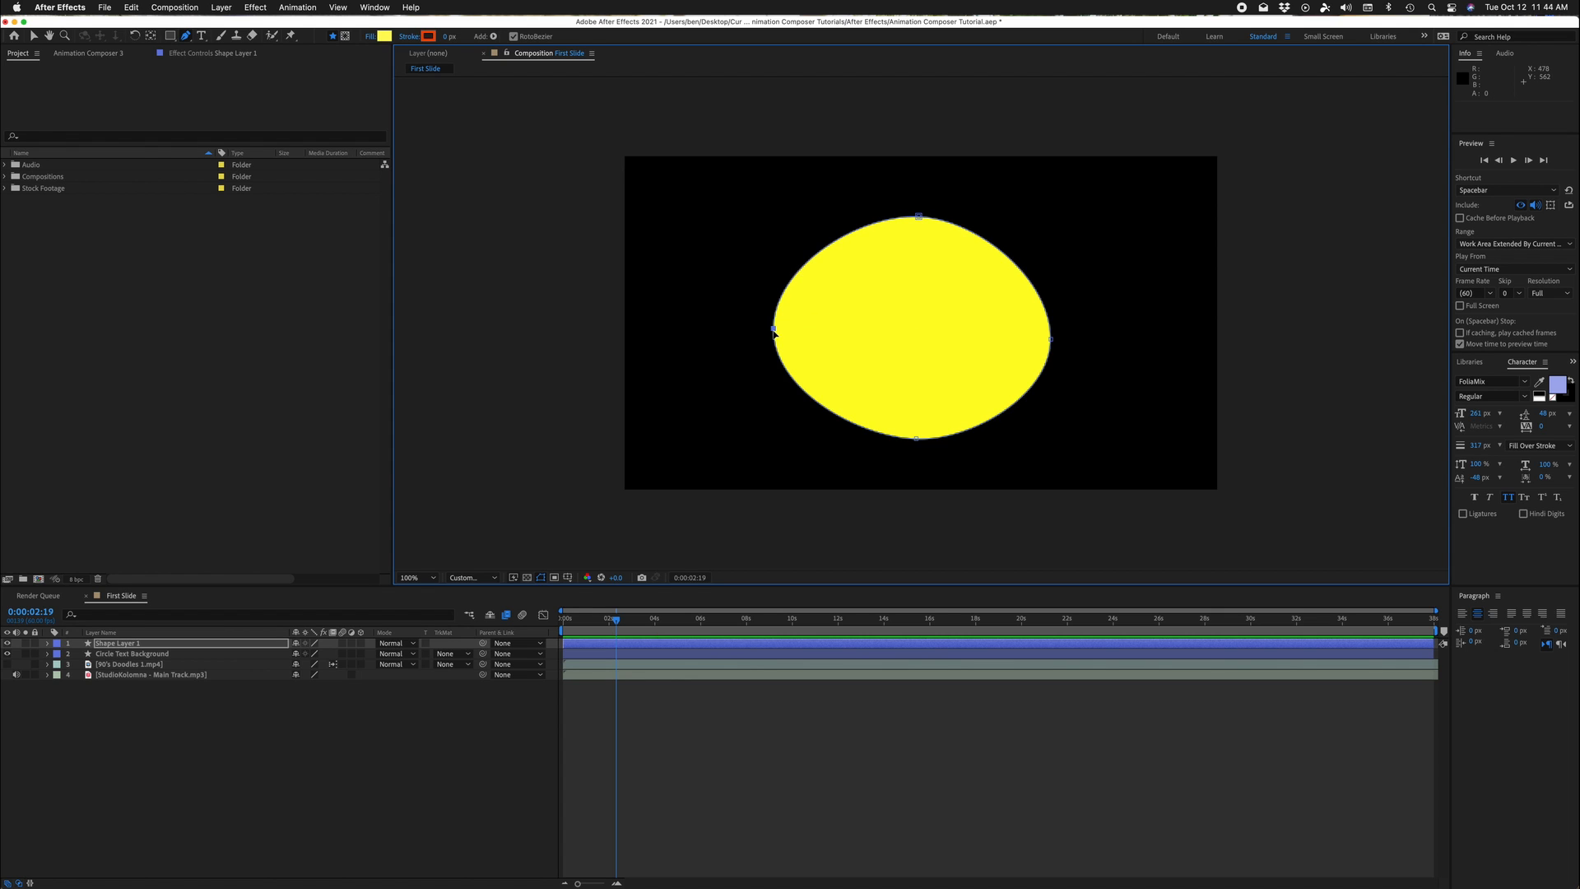
drag(781, 333, 782, 338)
Step: Undo the oval's path while keeping the new shape layer
key(super+z)
key(super+z)
key(super+z)
key(super+z)
key(super+z)
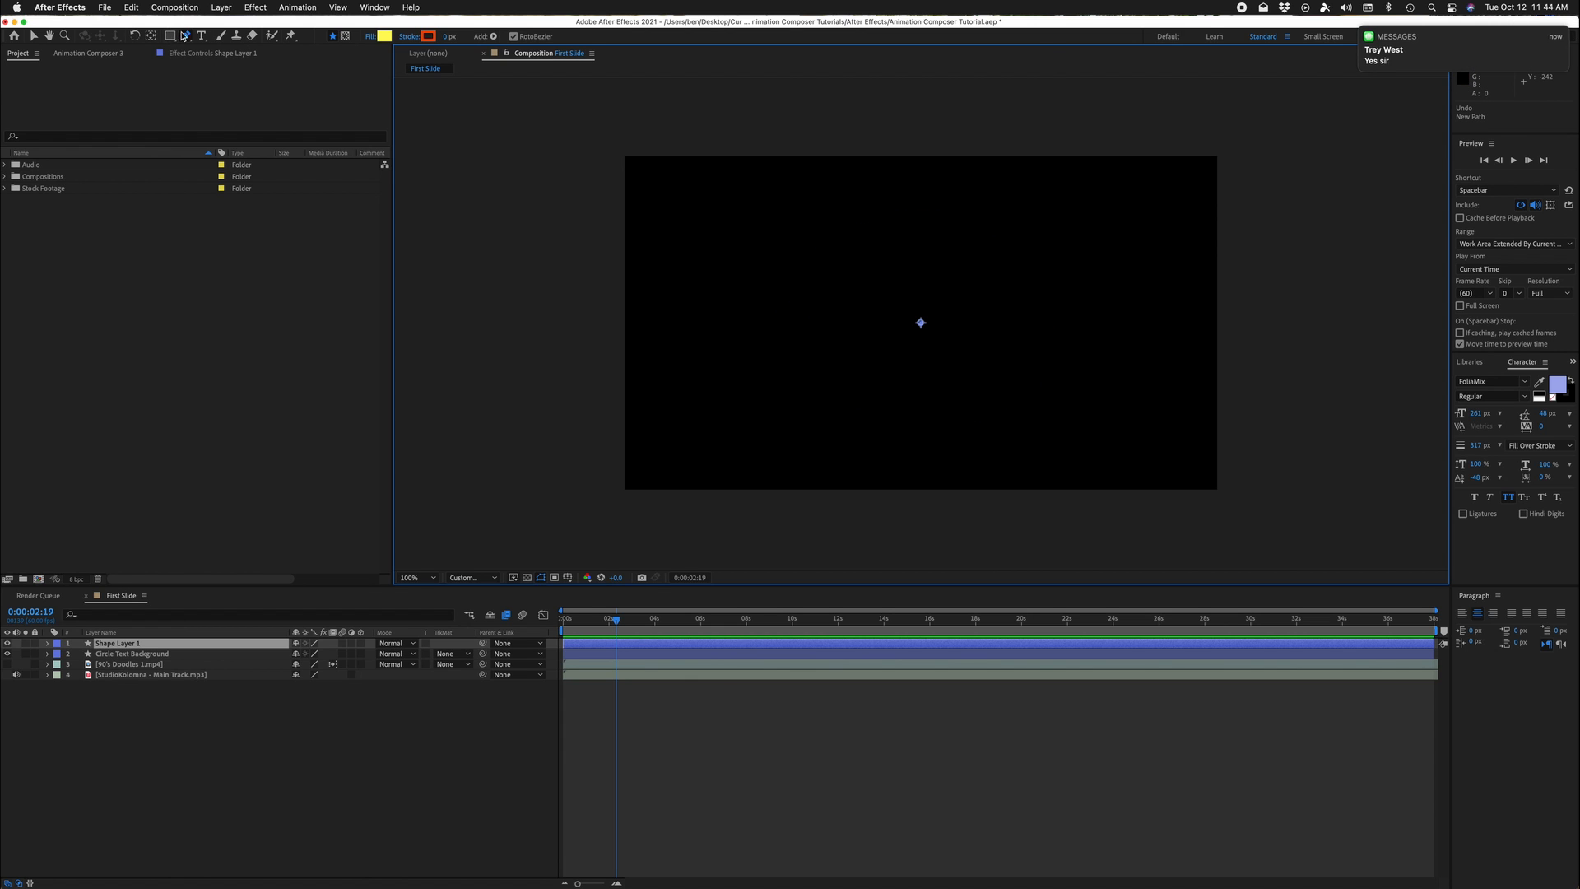
Step: Draw a circle about 720 px in diameter near the composition's centre on Shape Layer 1 with the Ellipse tool
click(171, 36)
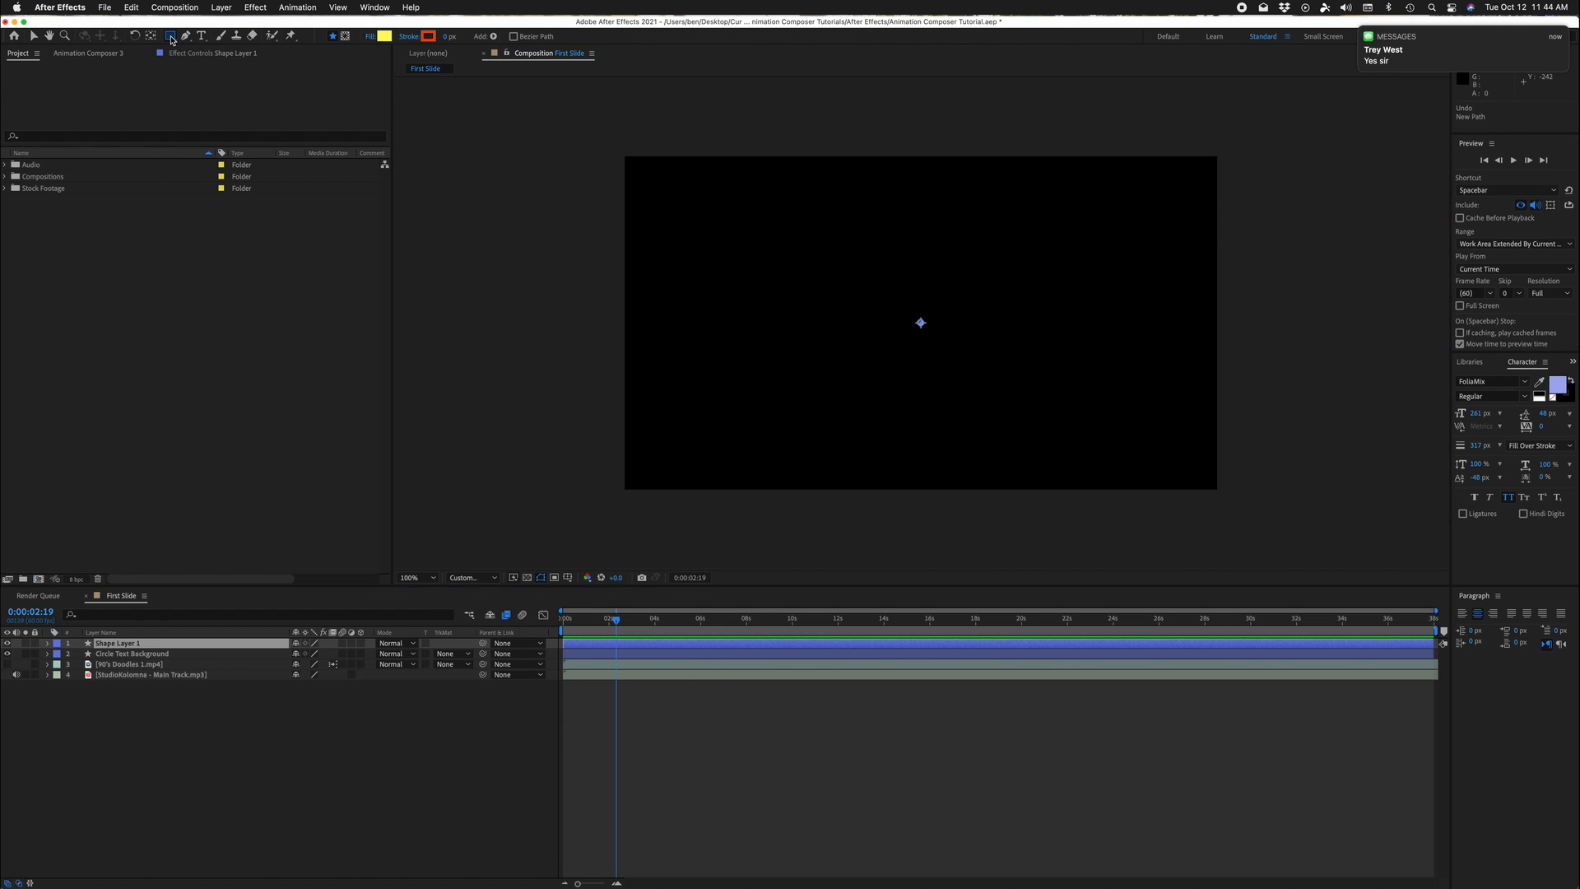
click(172, 38)
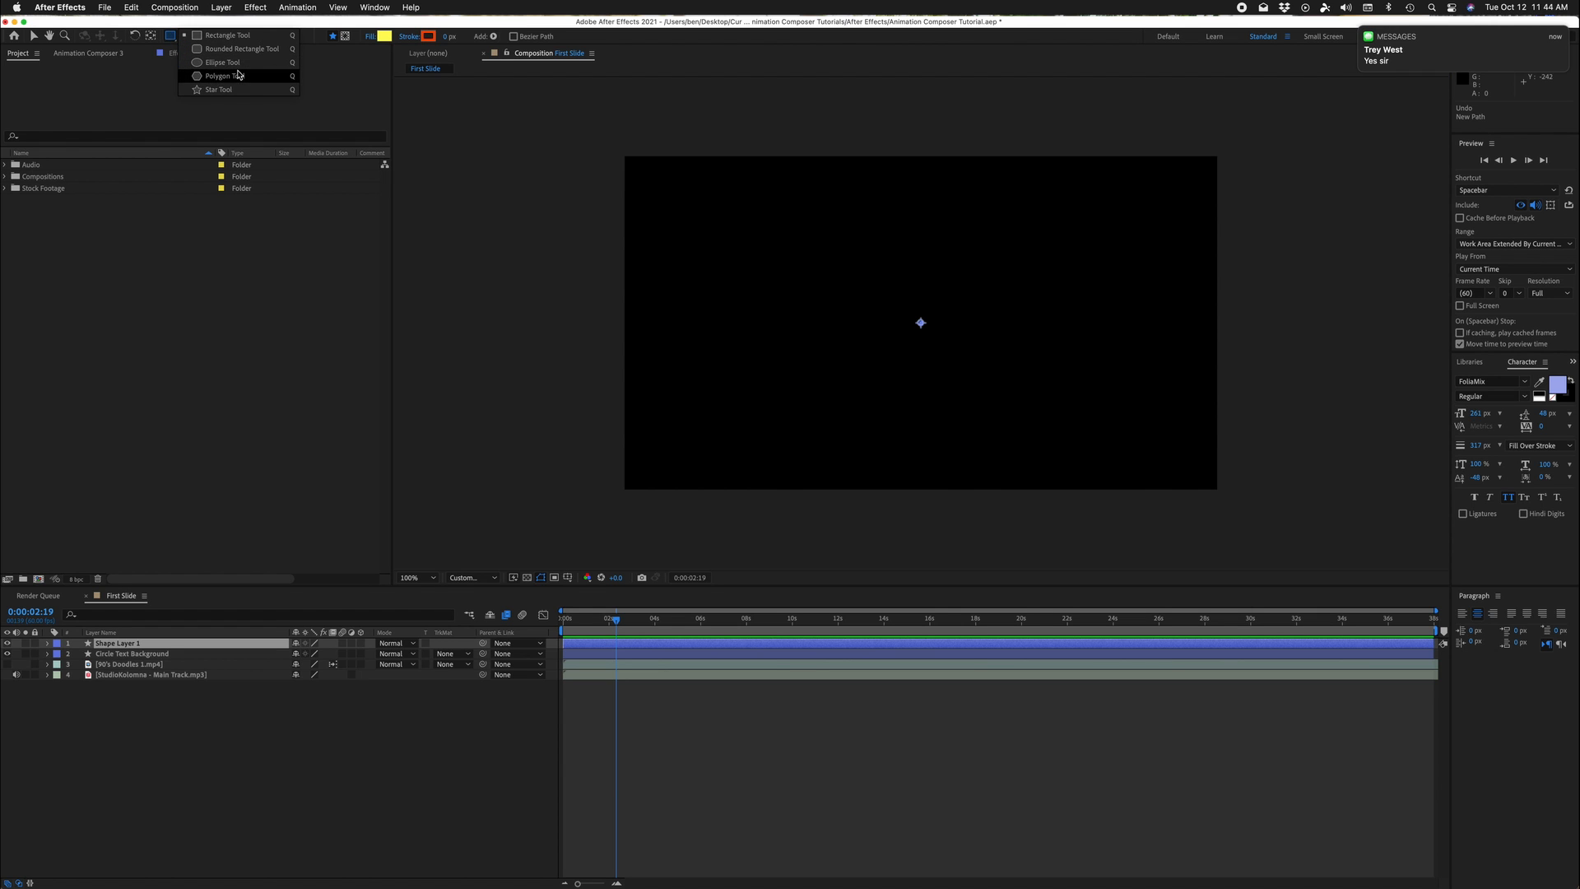
click(222, 62)
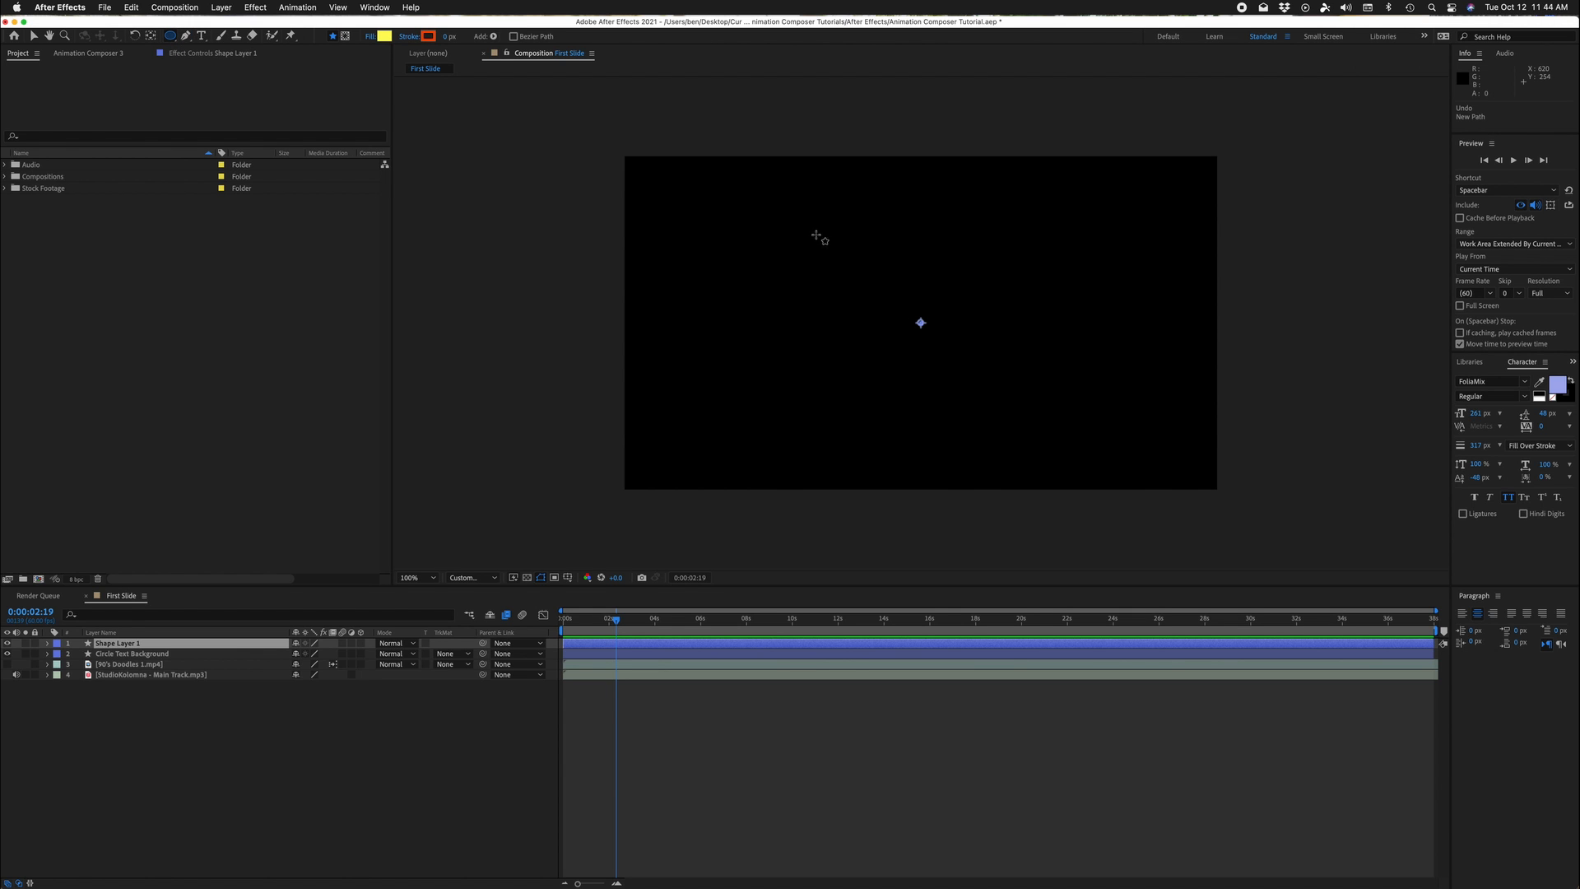
drag(816, 235, 1039, 350)
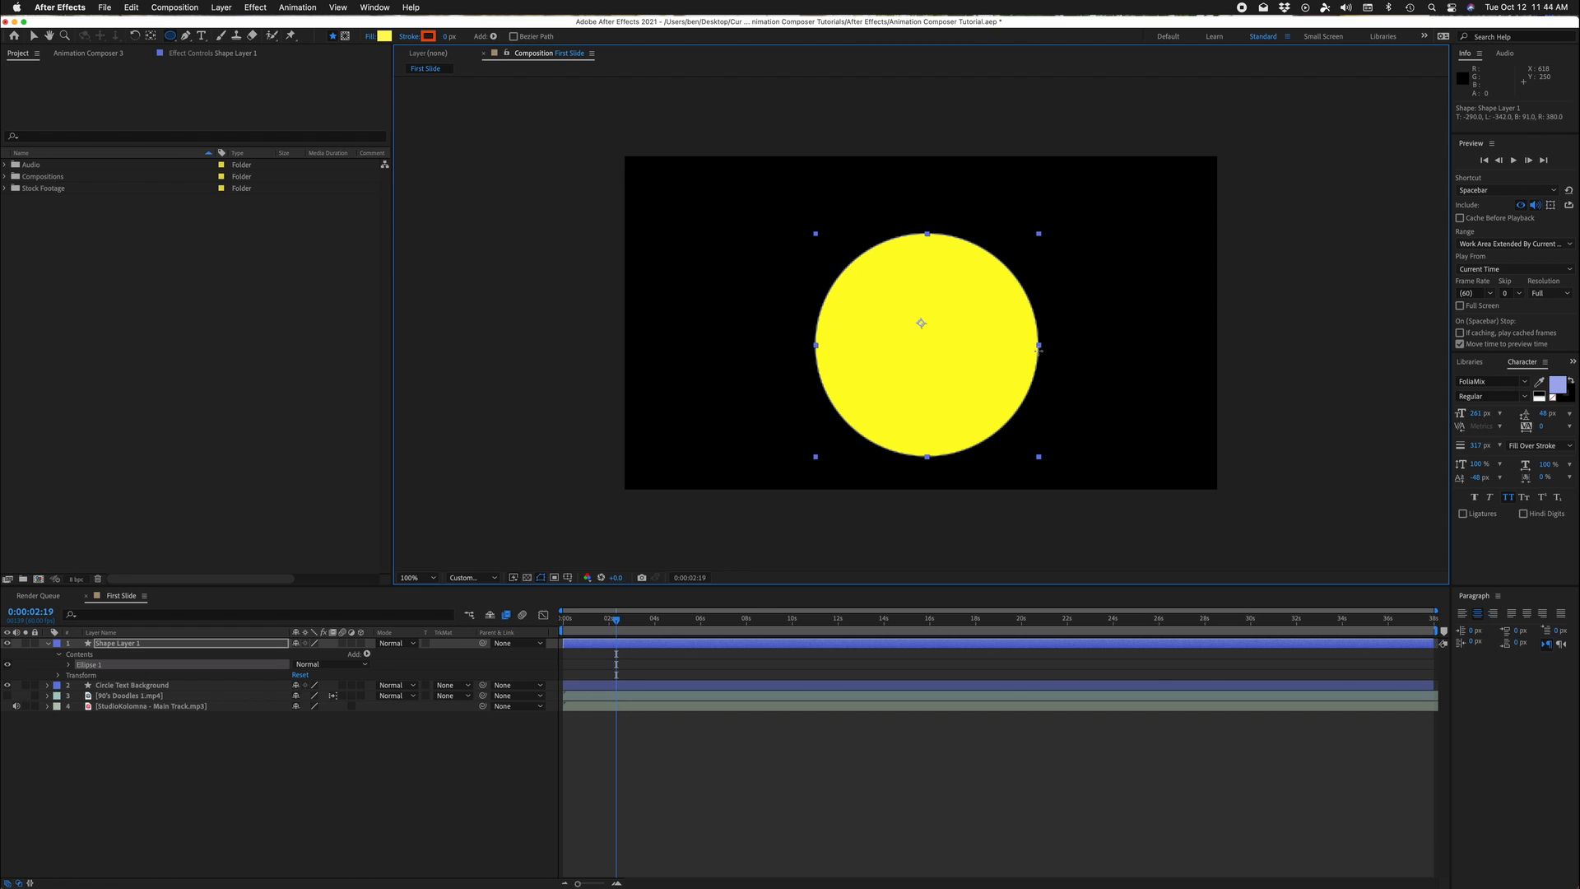
Step: Undo the ellipse and redo it to restore the circle
key(super+z)
key(super+z)
key(super+z)
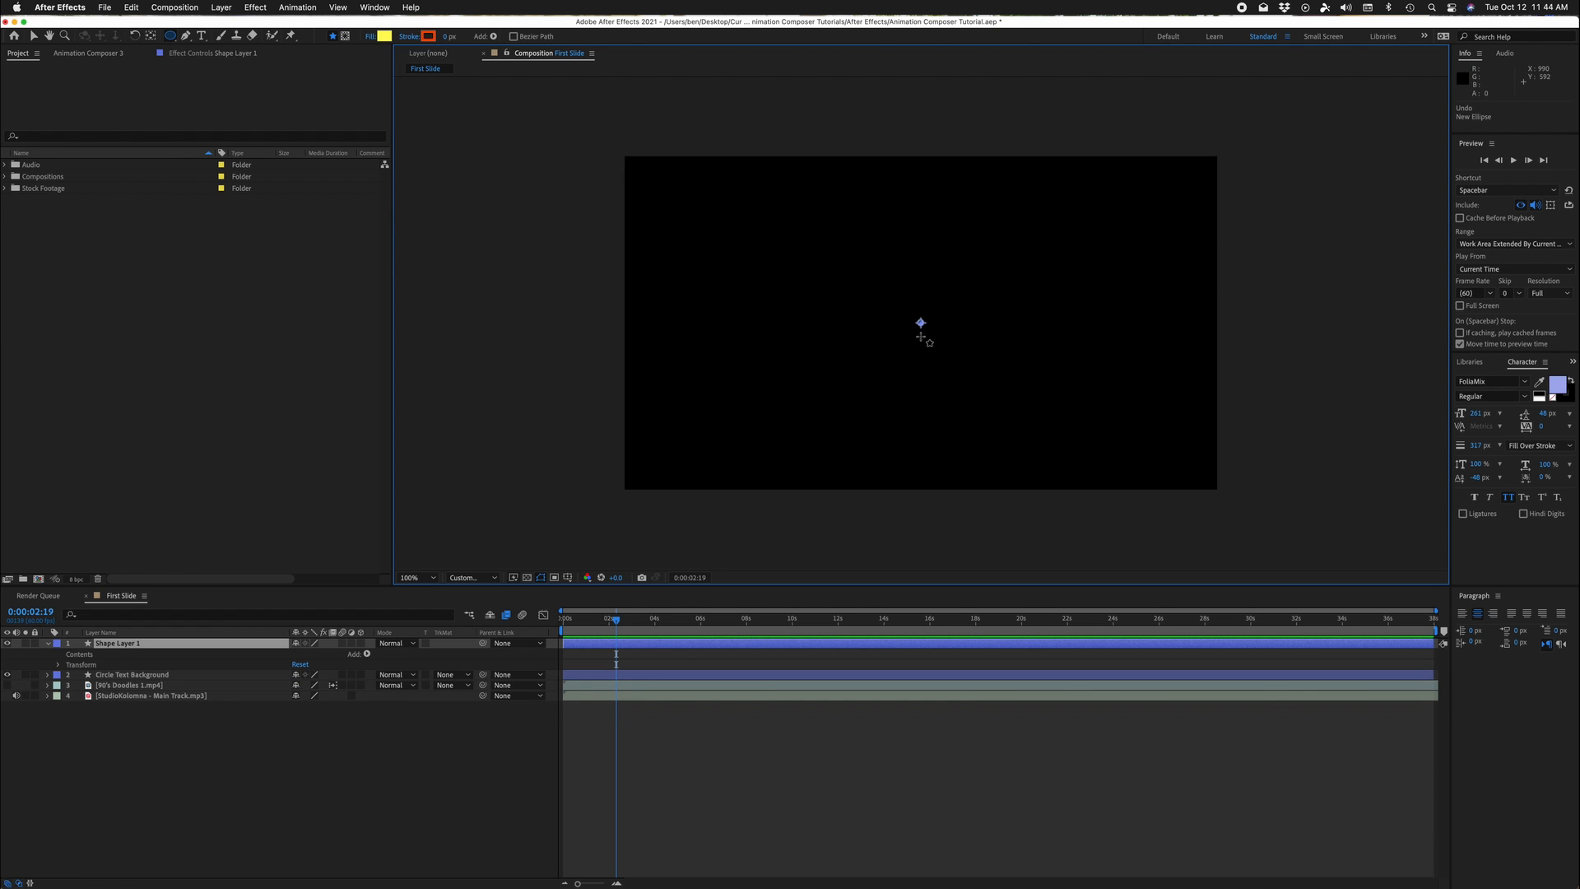
key(super+shift+z)
key(super+shift+z)
key(super+shift+z)
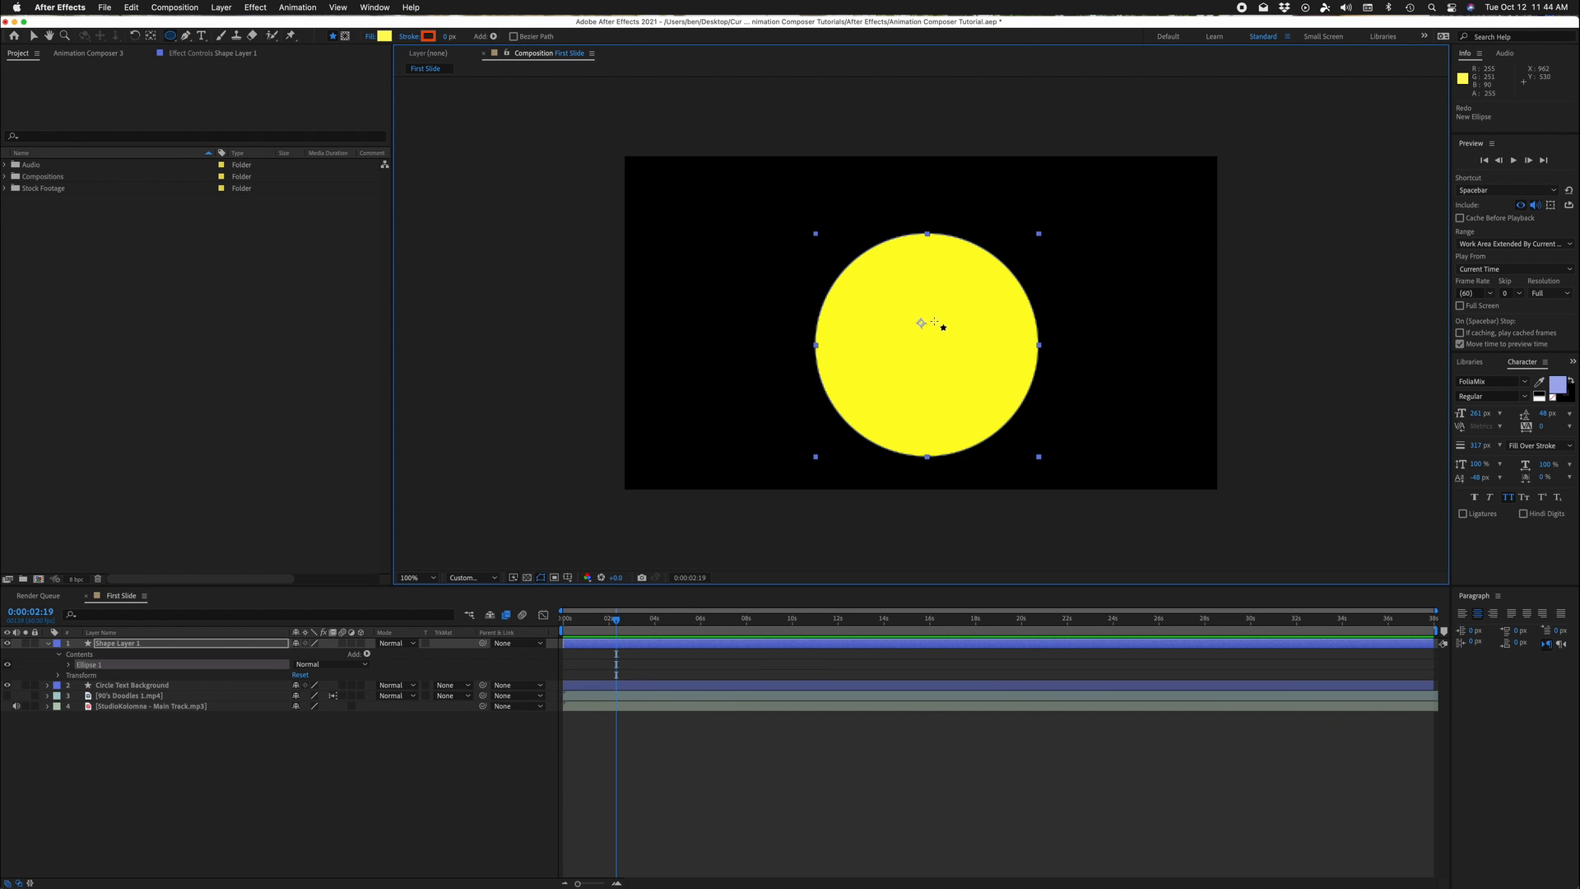
Step: Move the yellow circle slightly up and left toward the composition's centre with the Selection tool
key(v)
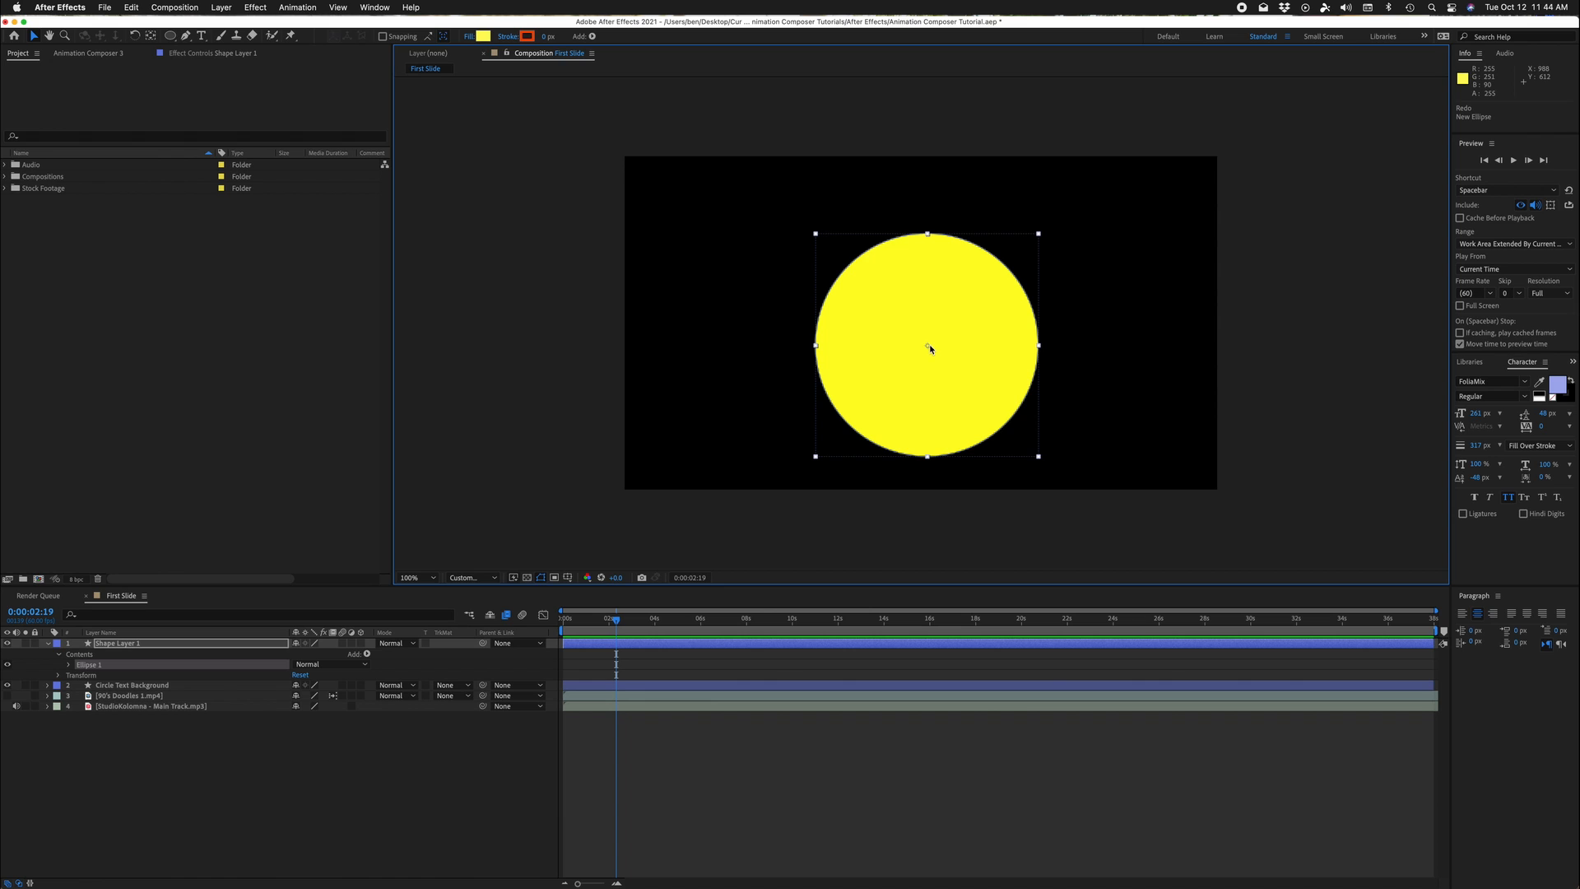
key(g)
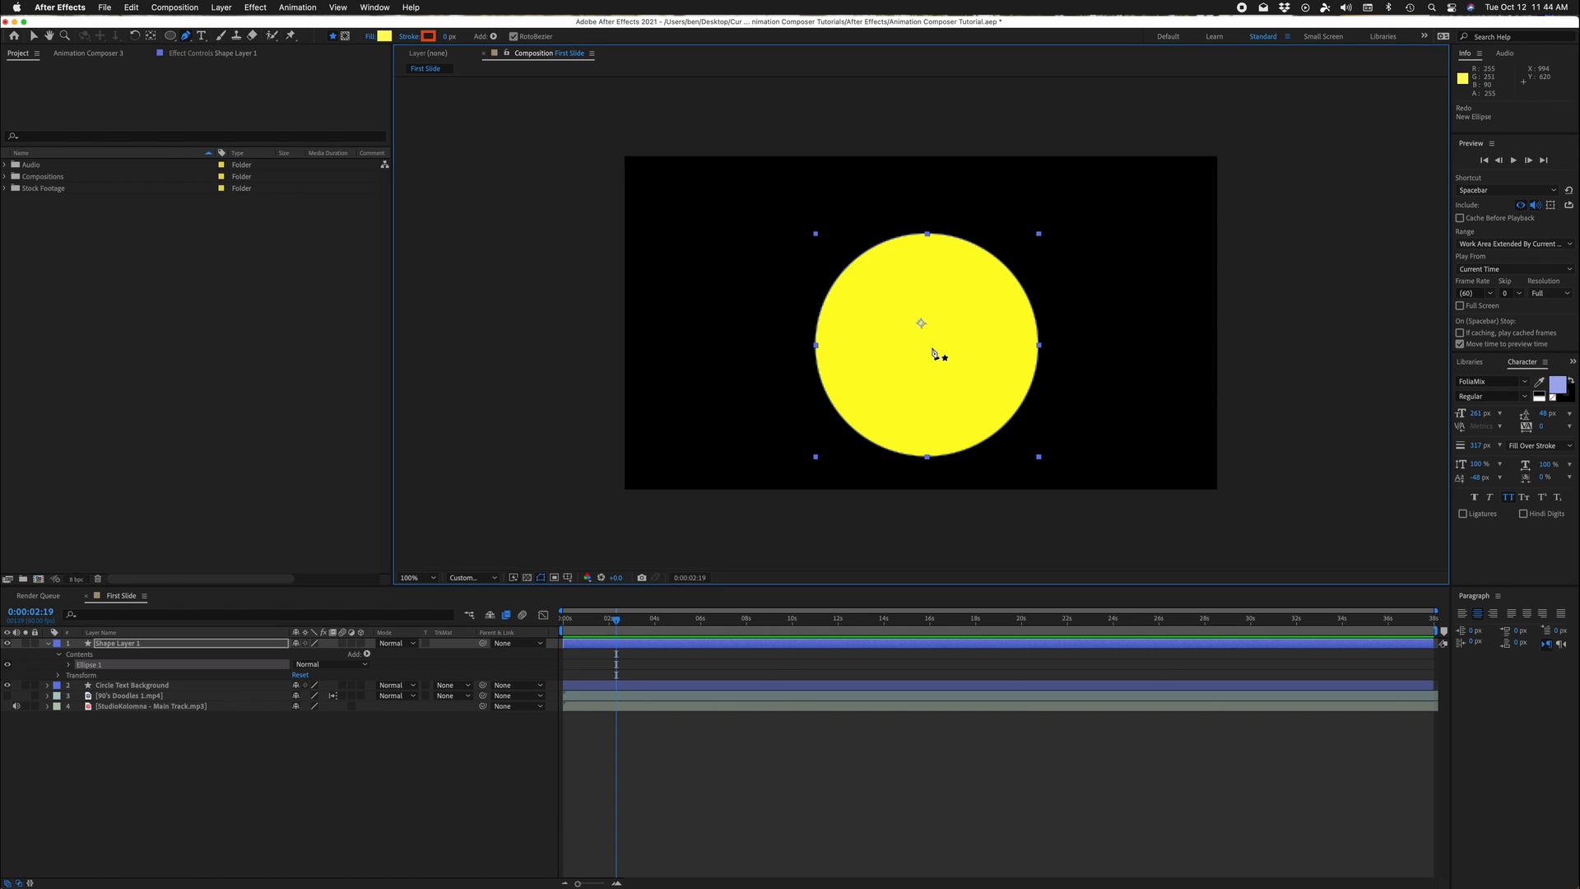
key(v)
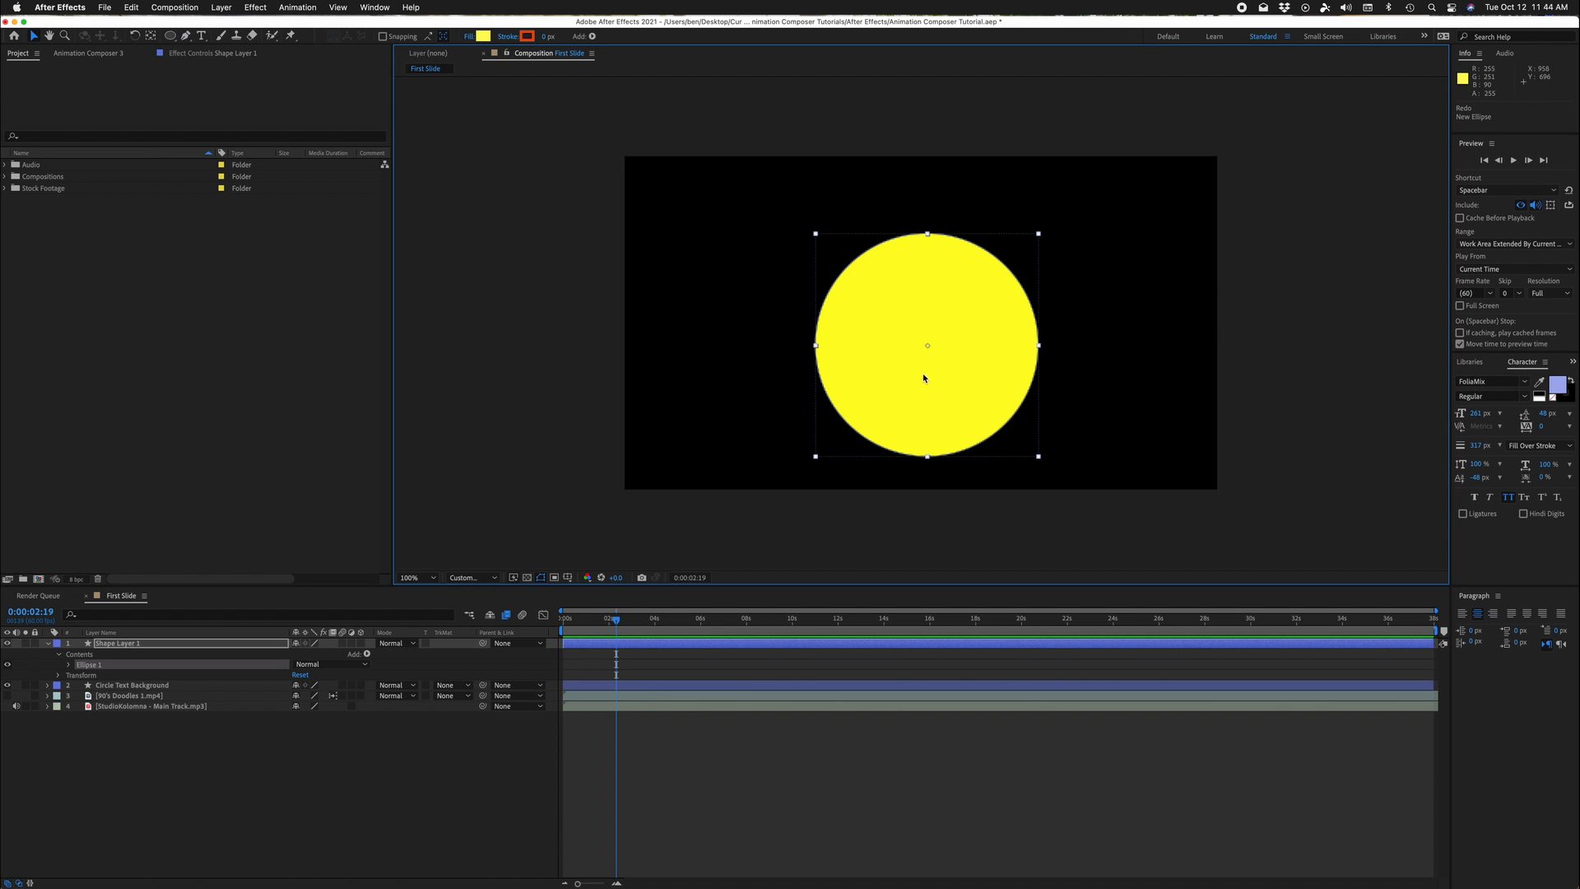
drag(922, 373, 918, 359)
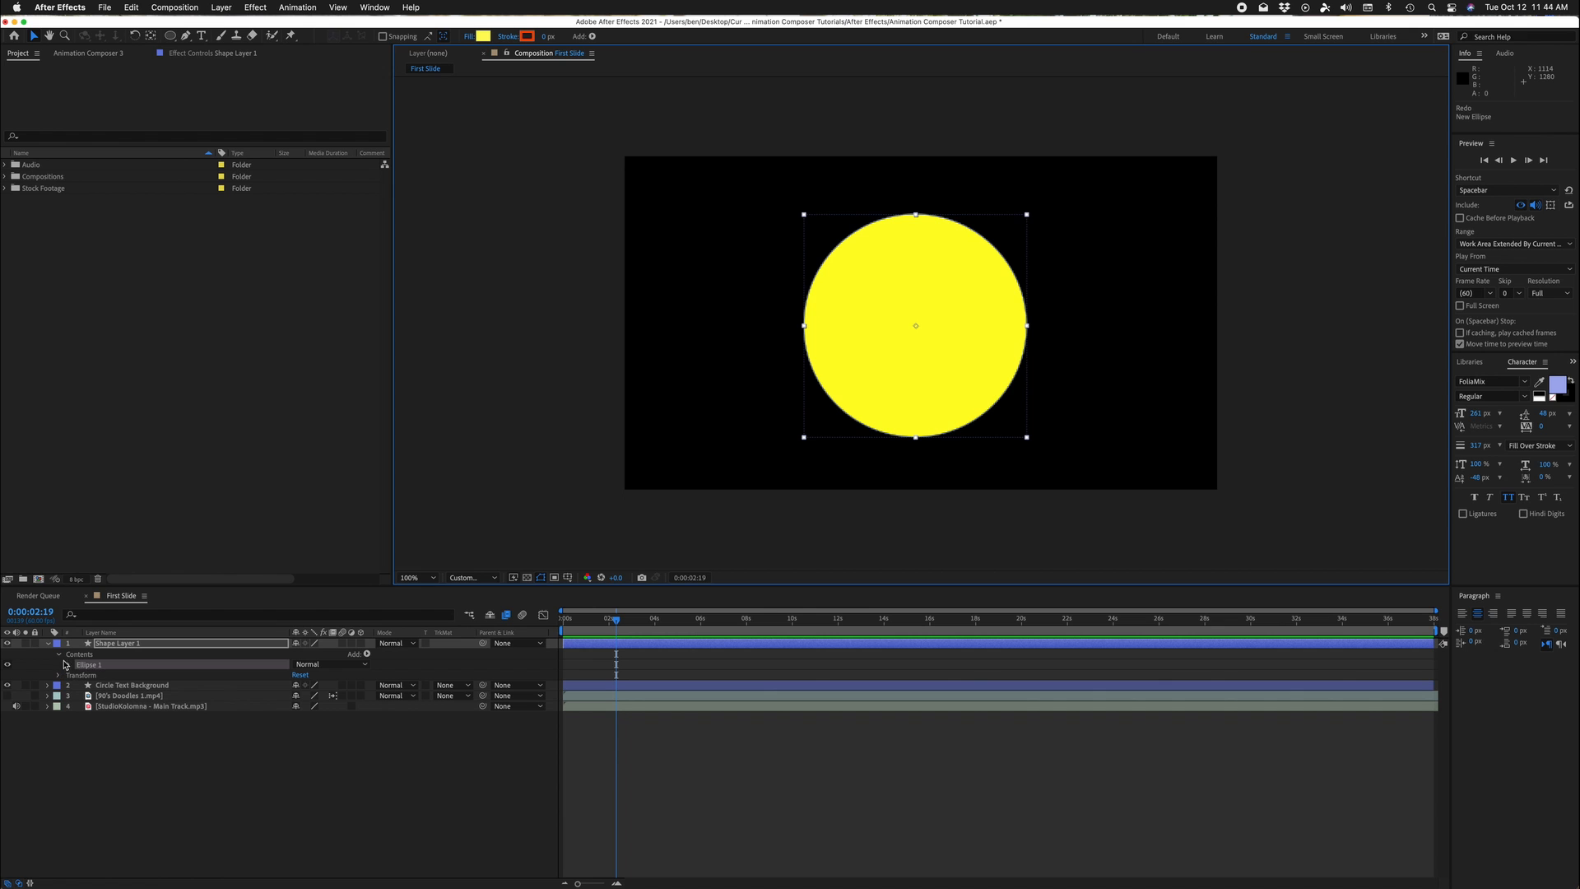
Step: Show the 90's Doodles 1.mp4 layer, enlarge the circle proportionally and centre it over the footage
click(7, 696)
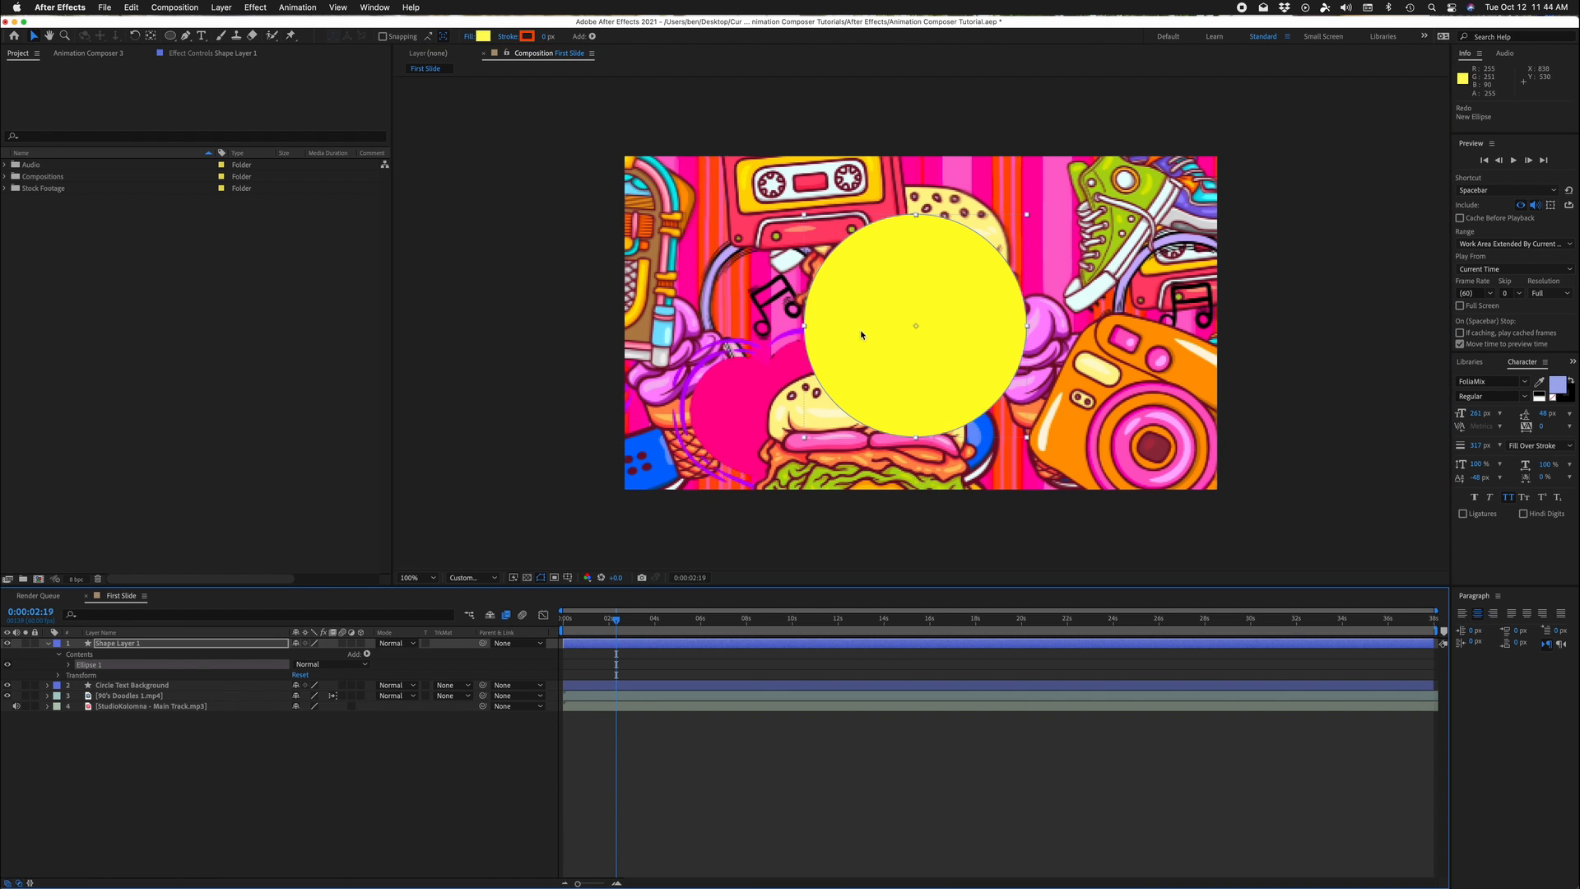
drag(860, 332, 863, 335)
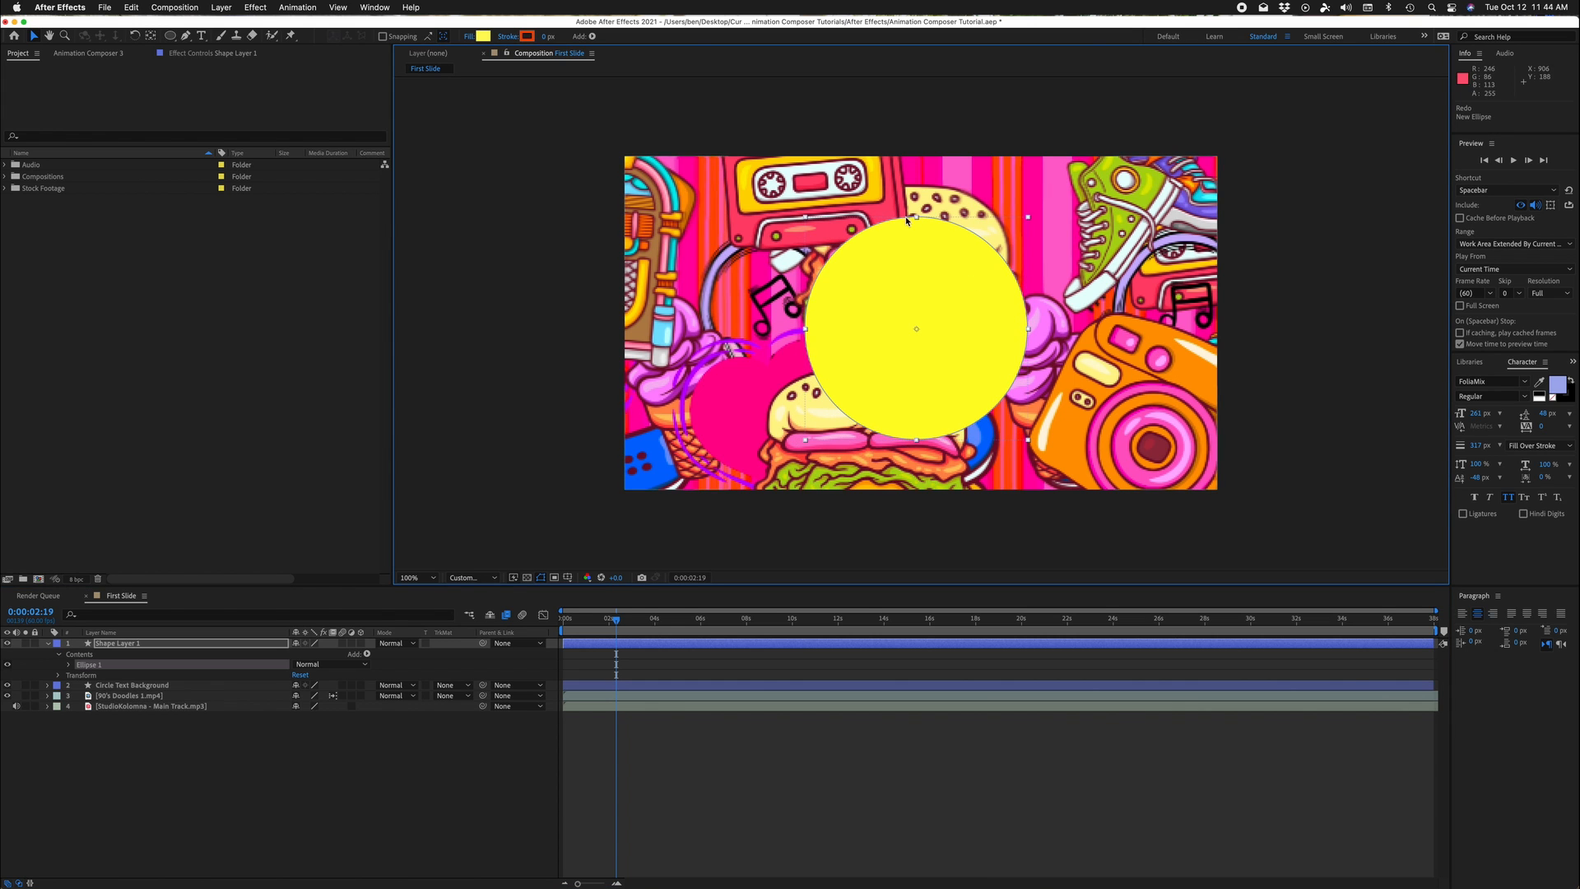
mouse_move(1035, 221)
mouse_down()
mouse_move(1064, 194)
mouse_move(1050, 209)
mouse_up()
drag(938, 339, 945, 339)
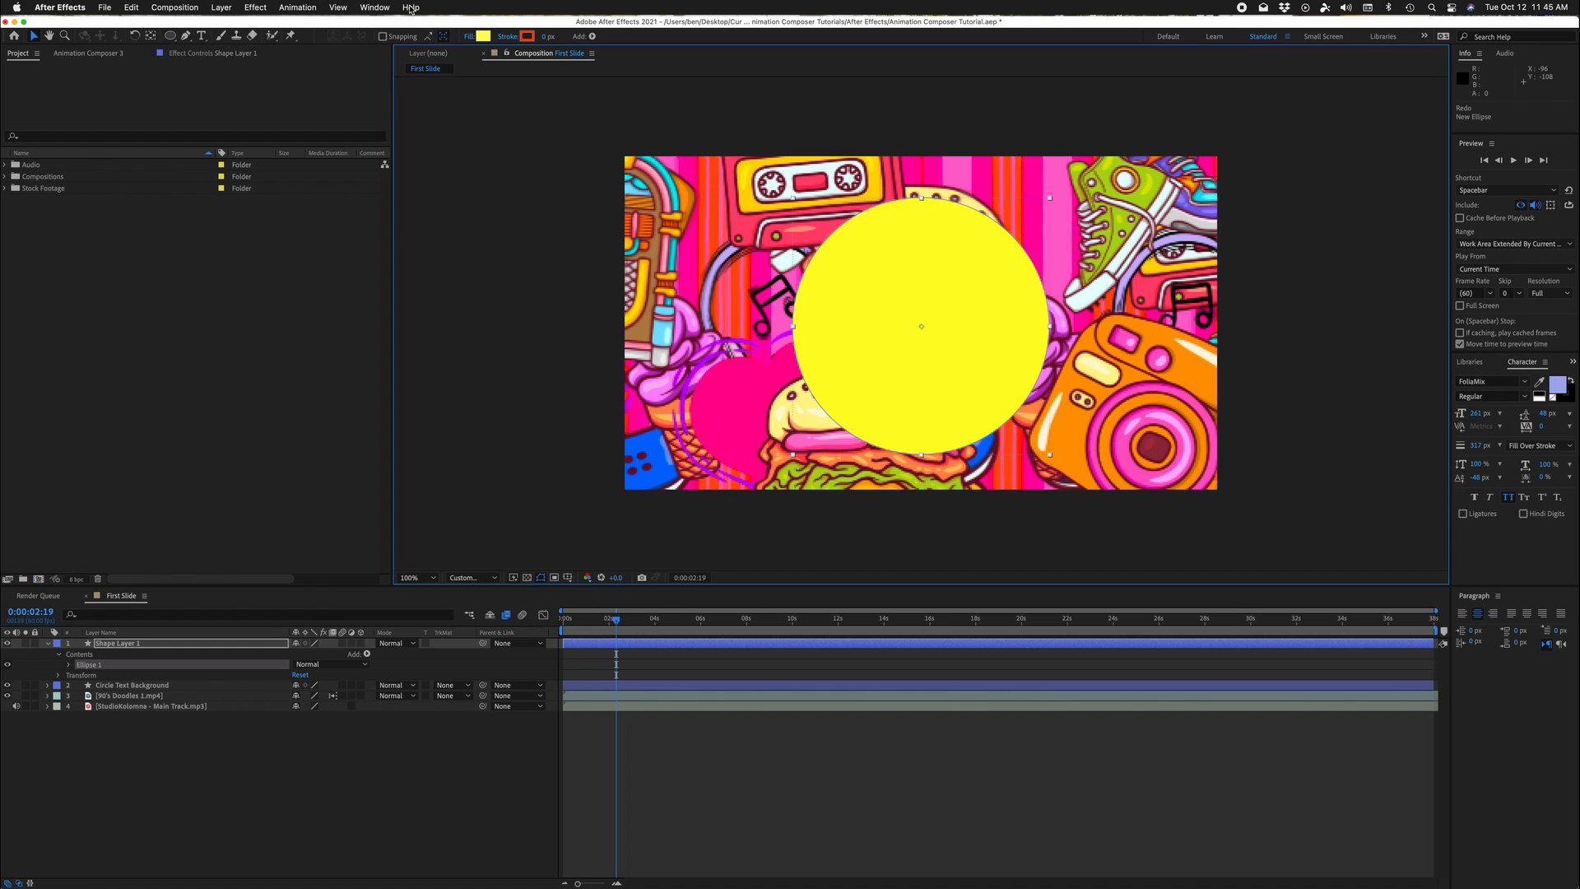
Step: Search the help for "drop", try the Drop Shadow layer style on all selected layers, and undo it
click(378, 8)
mouse_move(409, 6)
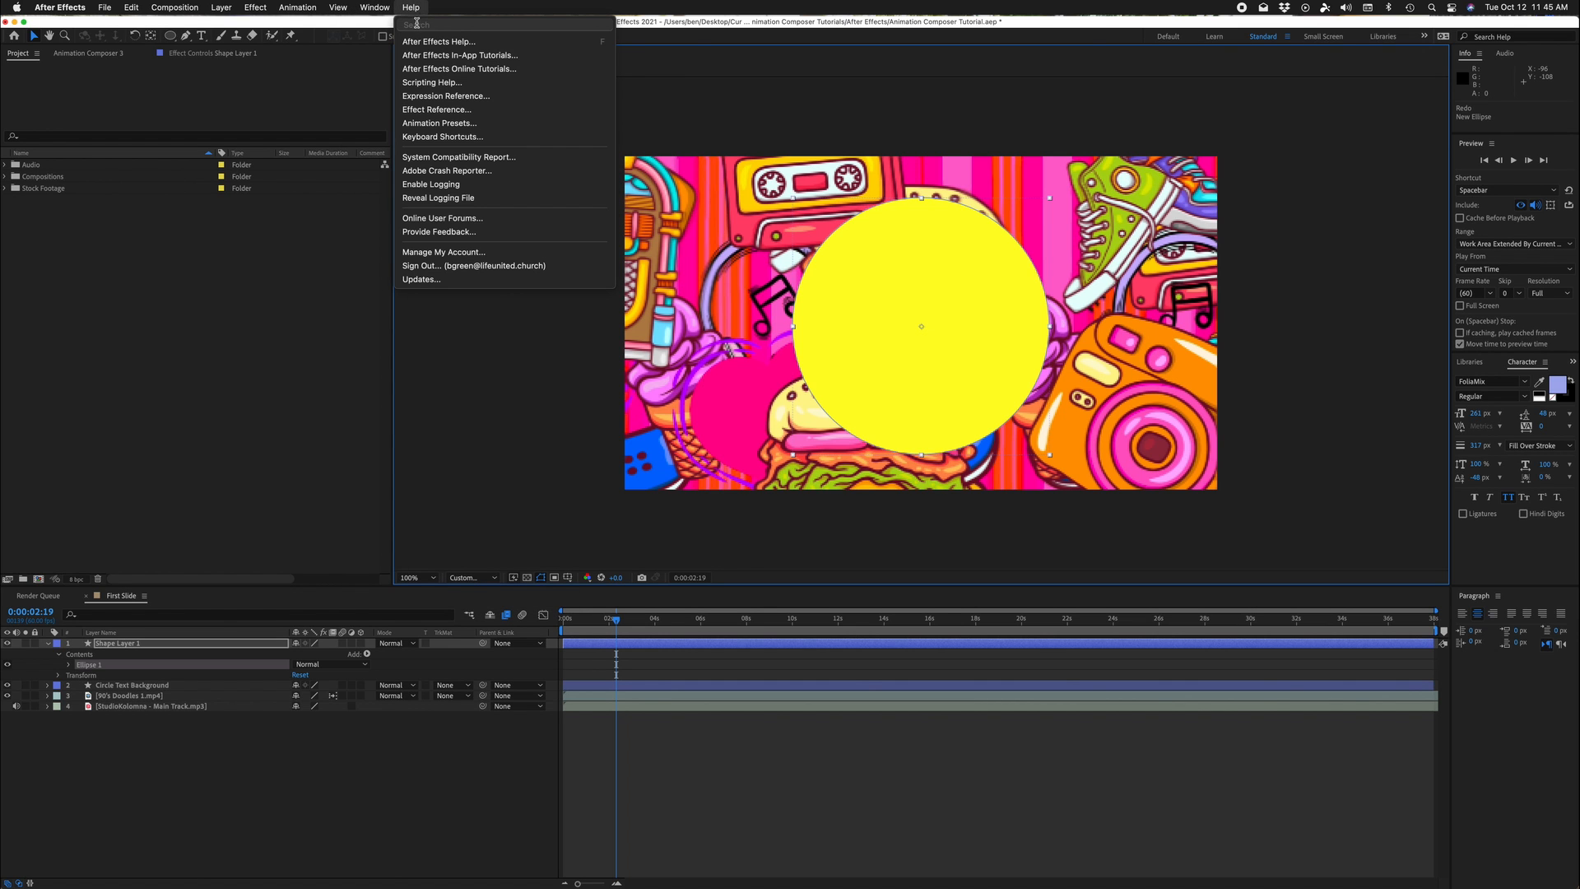
click(416, 10)
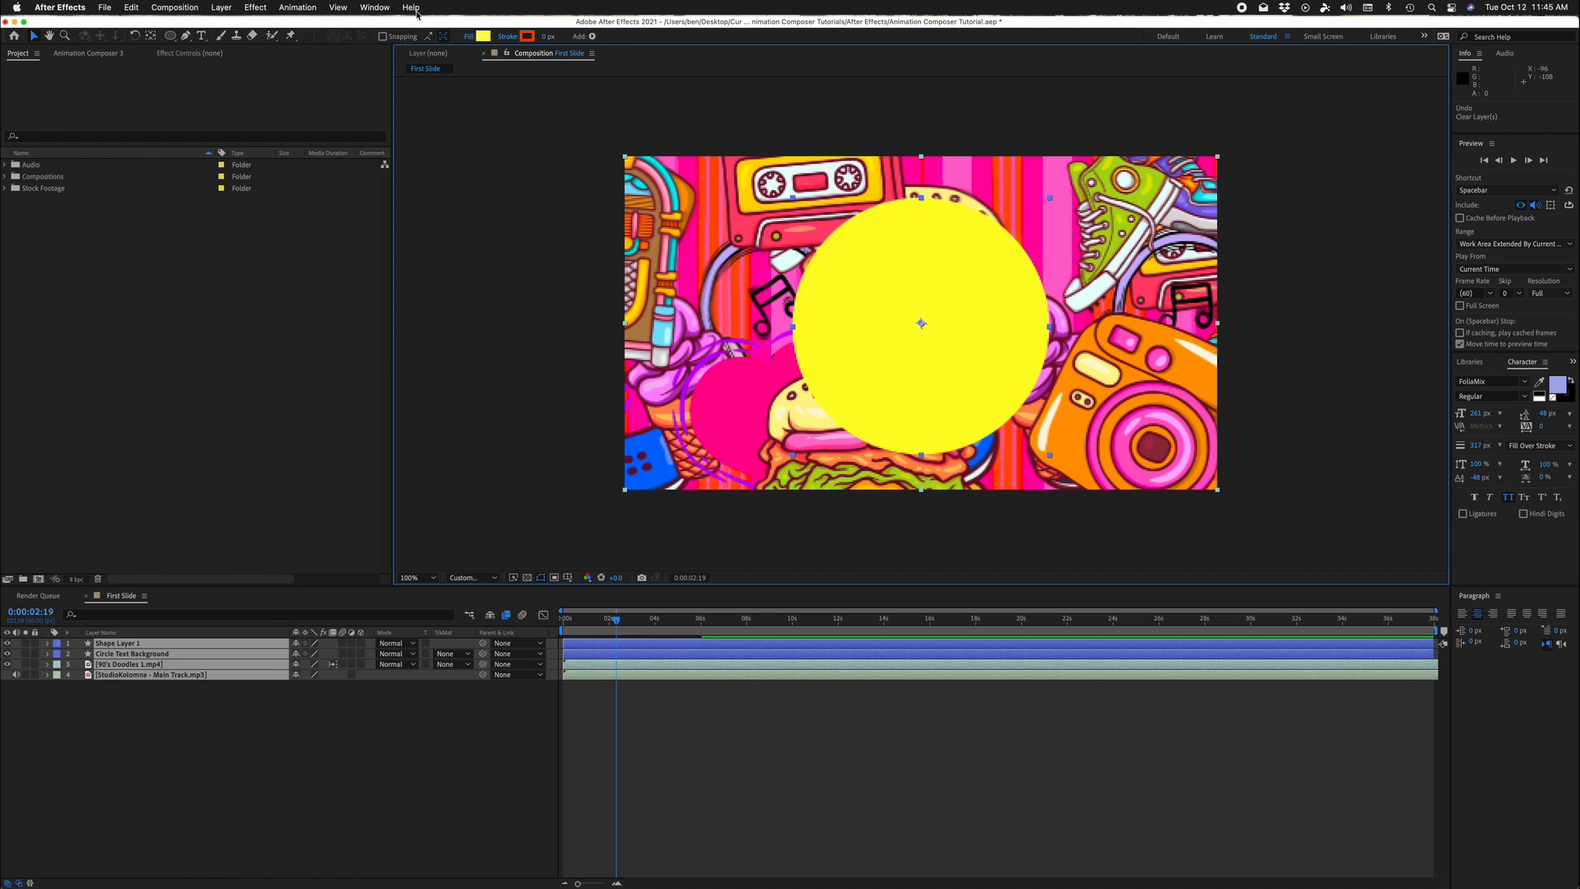
click(416, 11)
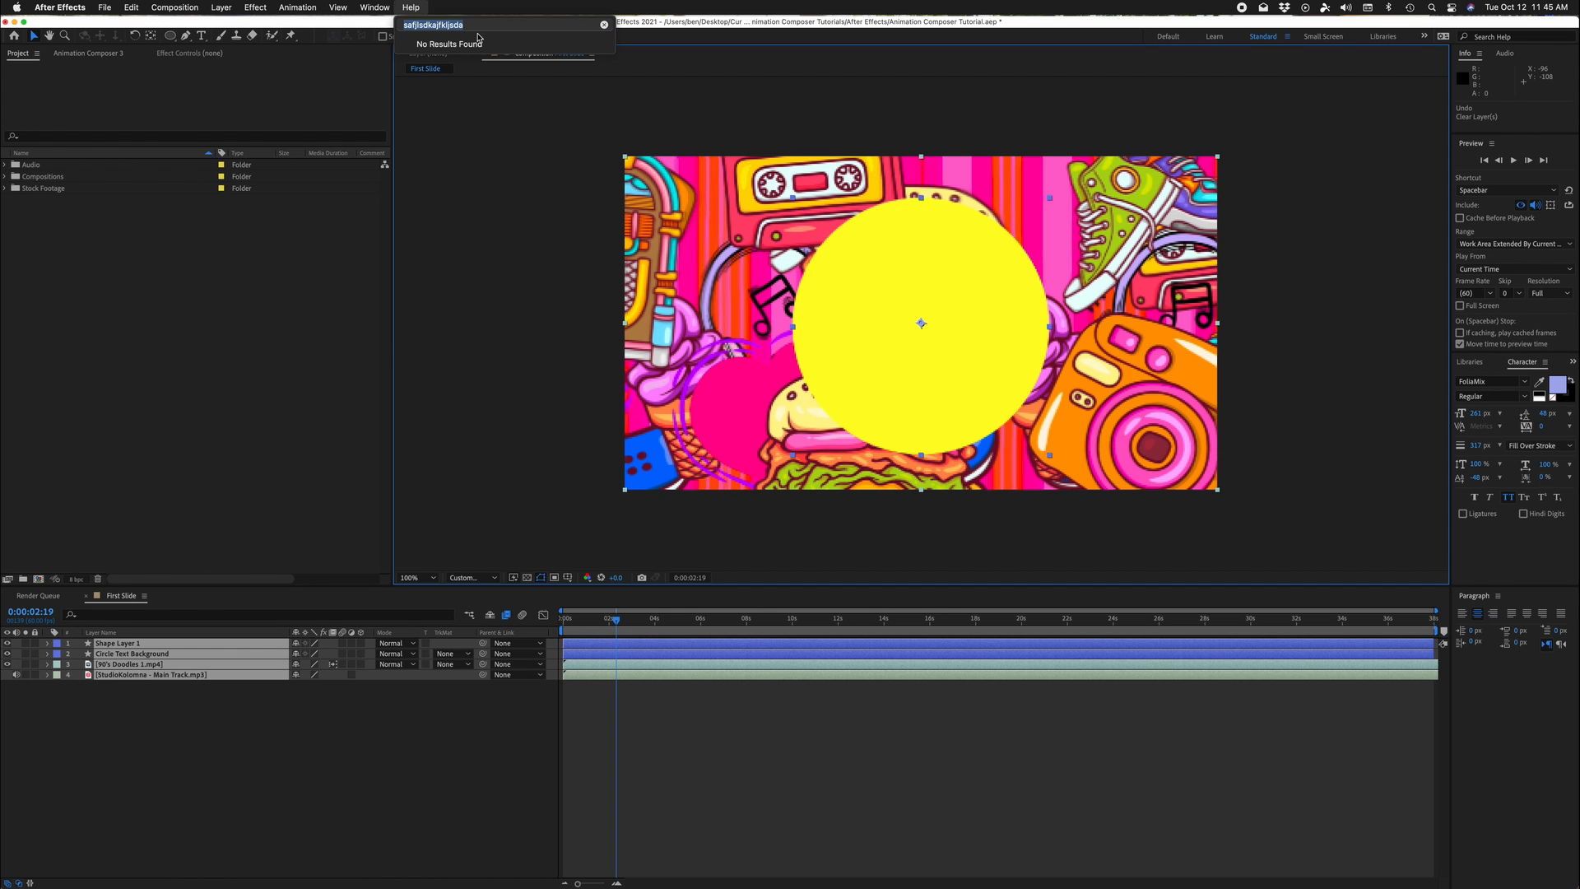
key(BackSpace)
text(drop)
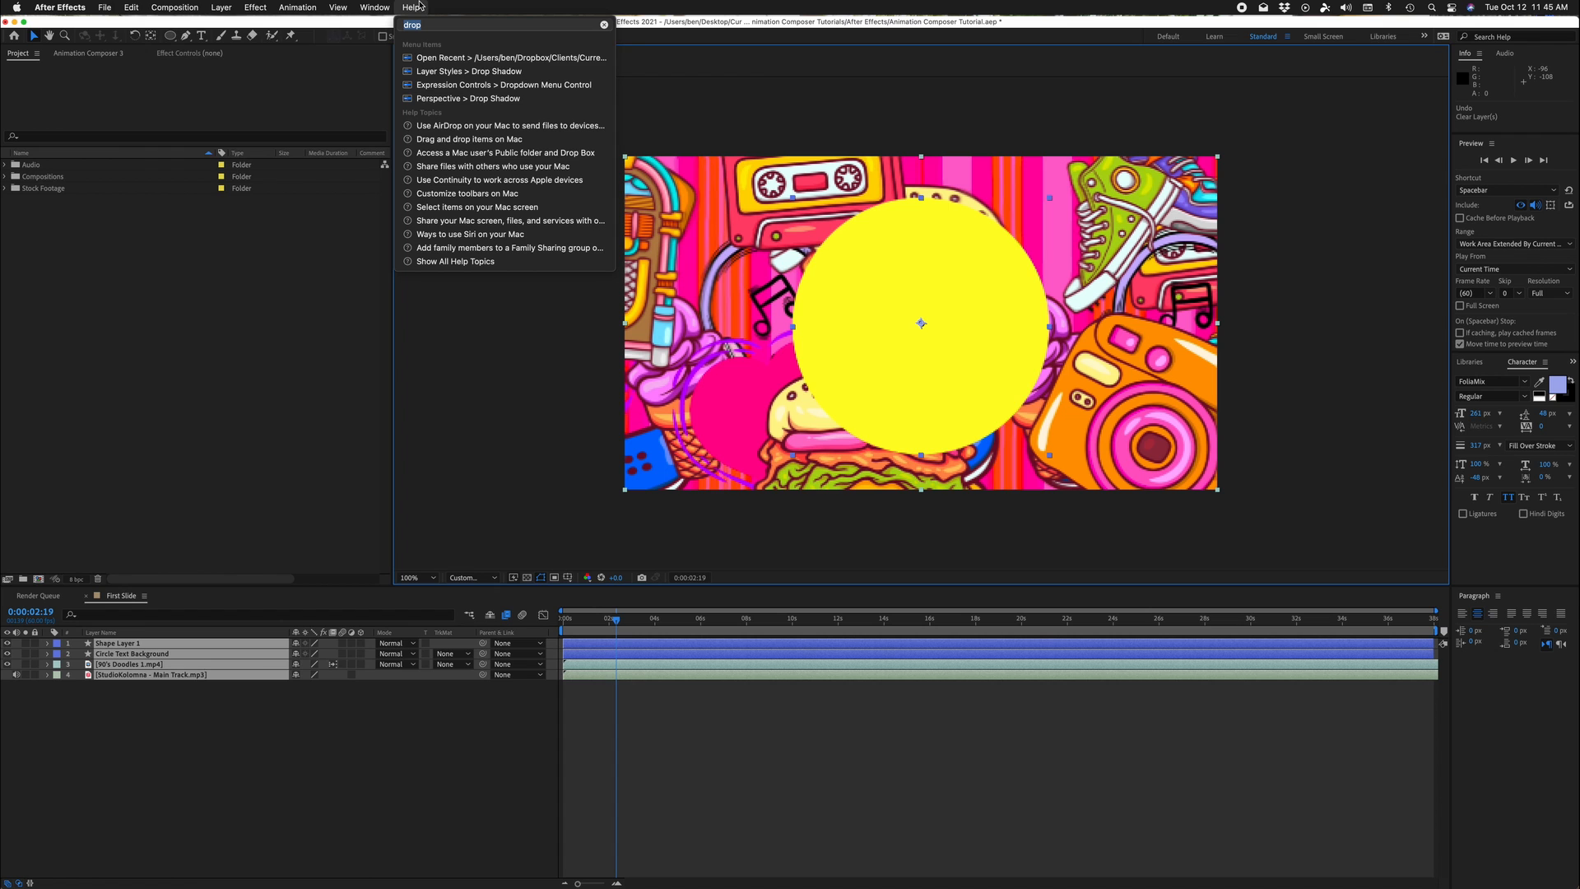
mouse_move(469, 76)
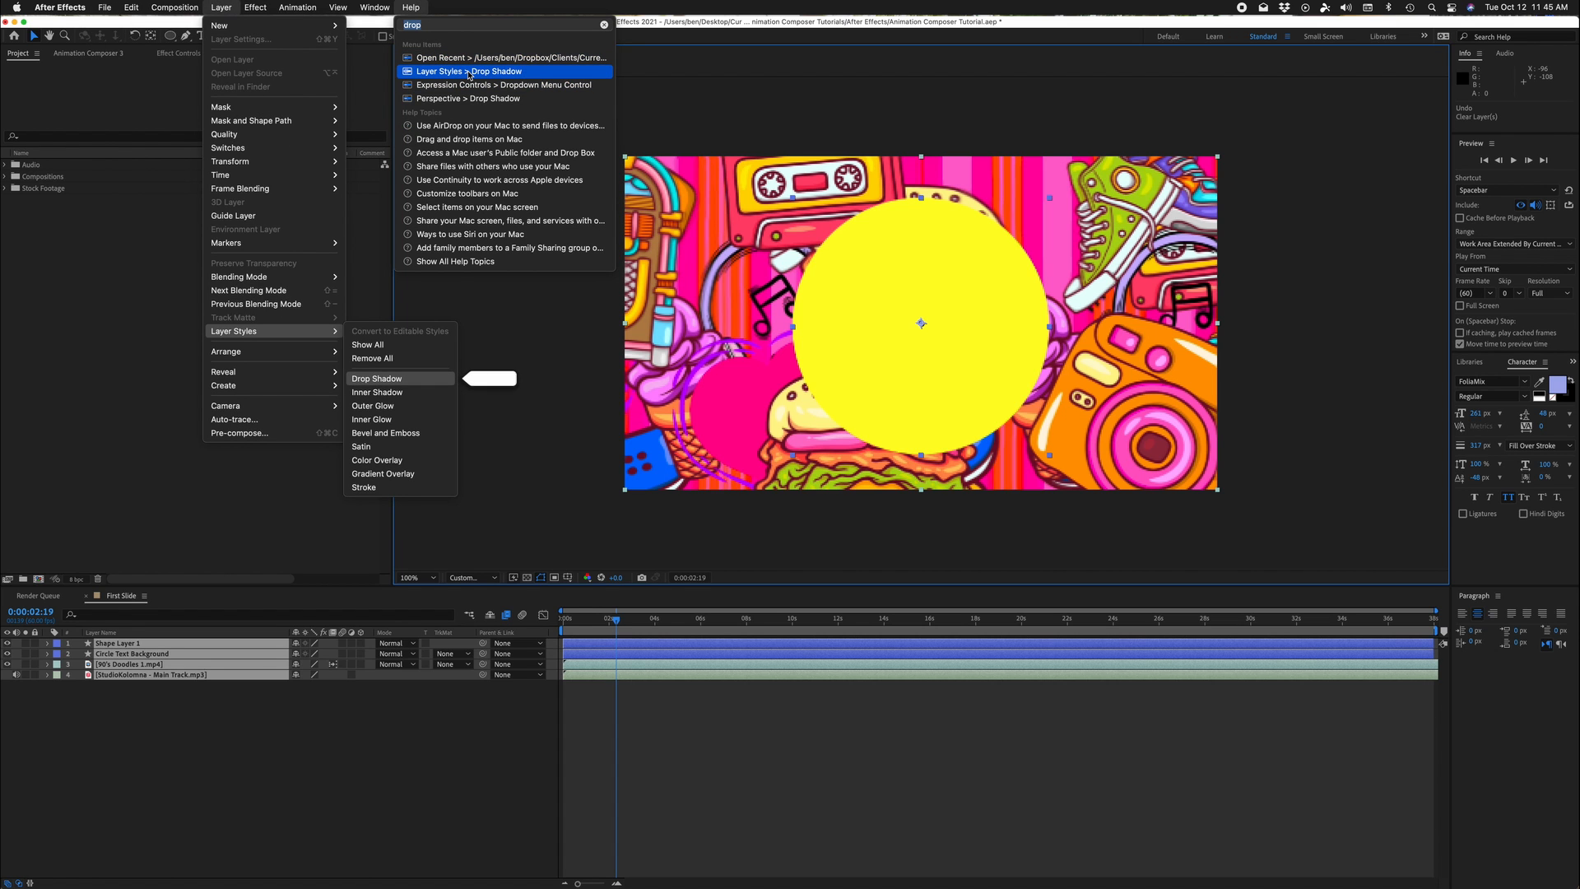
key(Down)
mouse_move(452, 101)
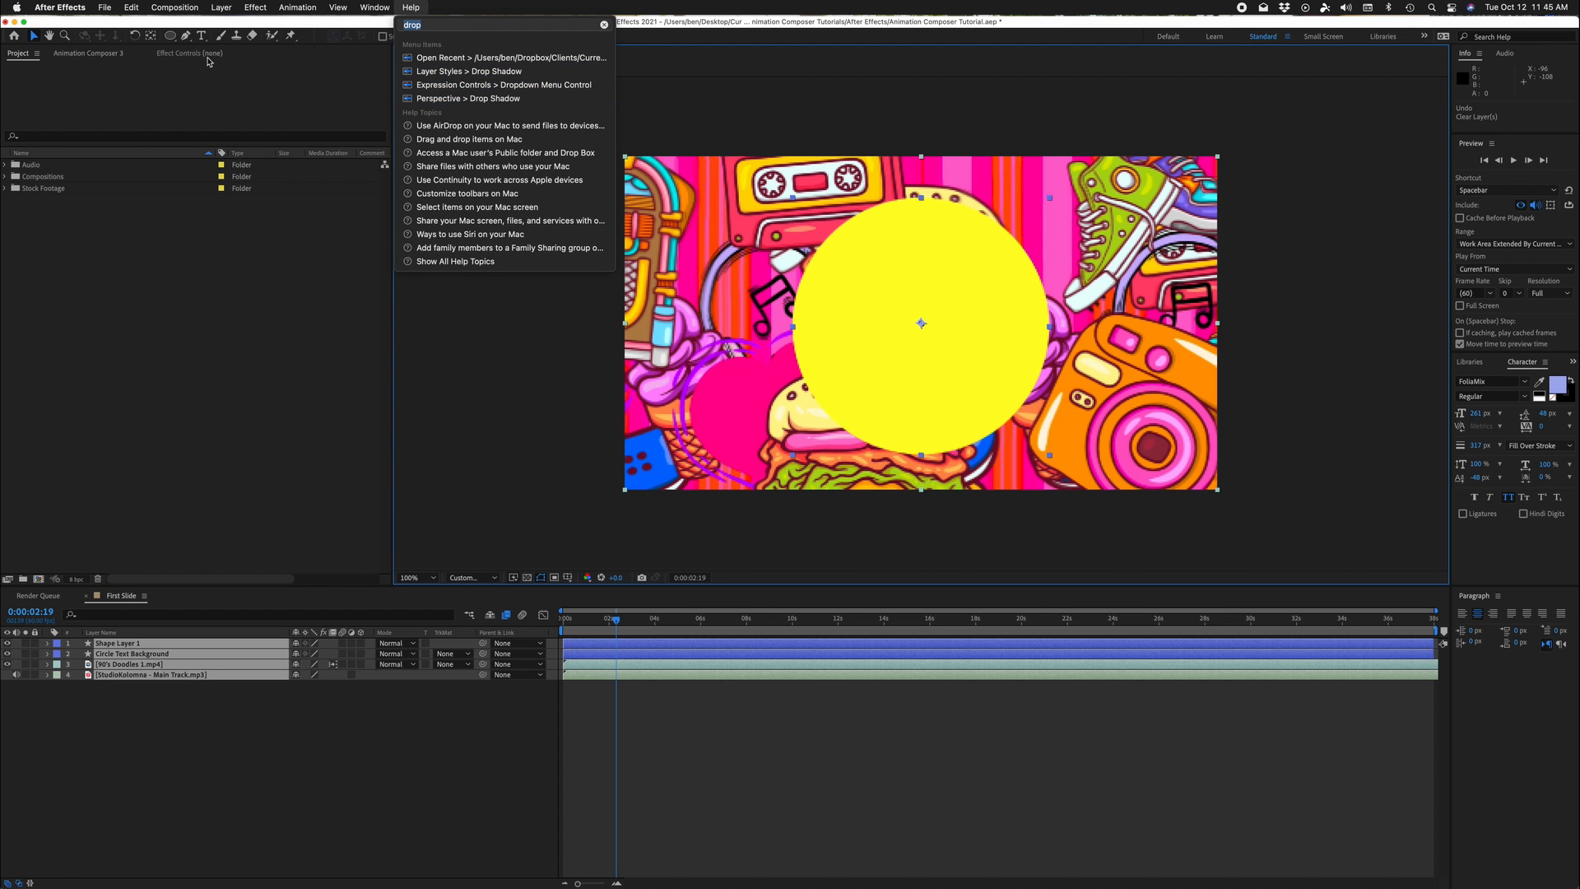
click(469, 71)
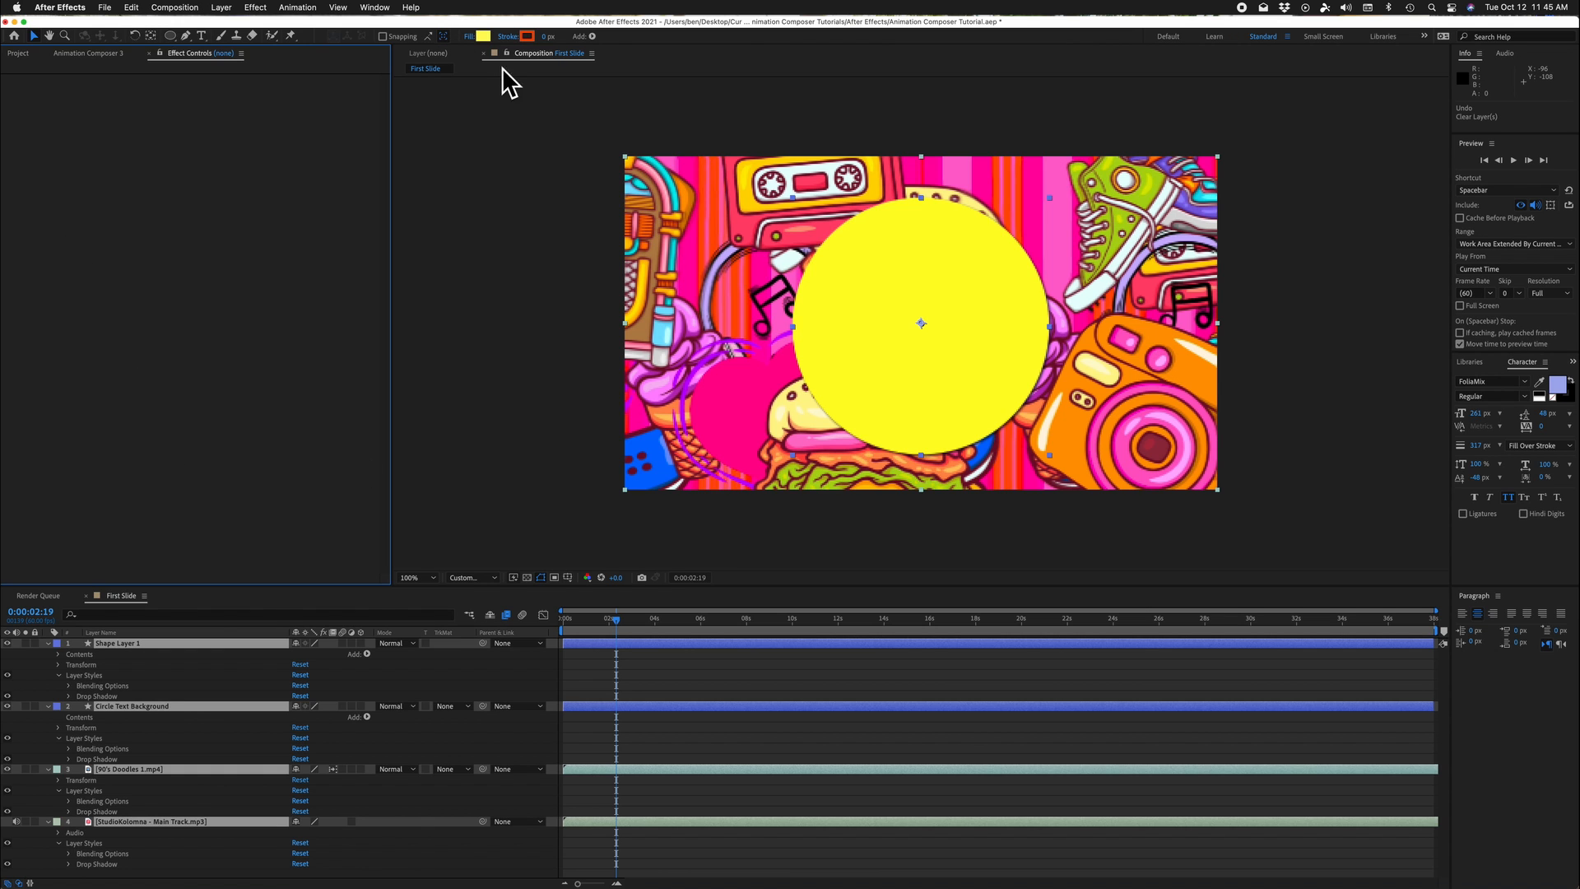
key(super+z)
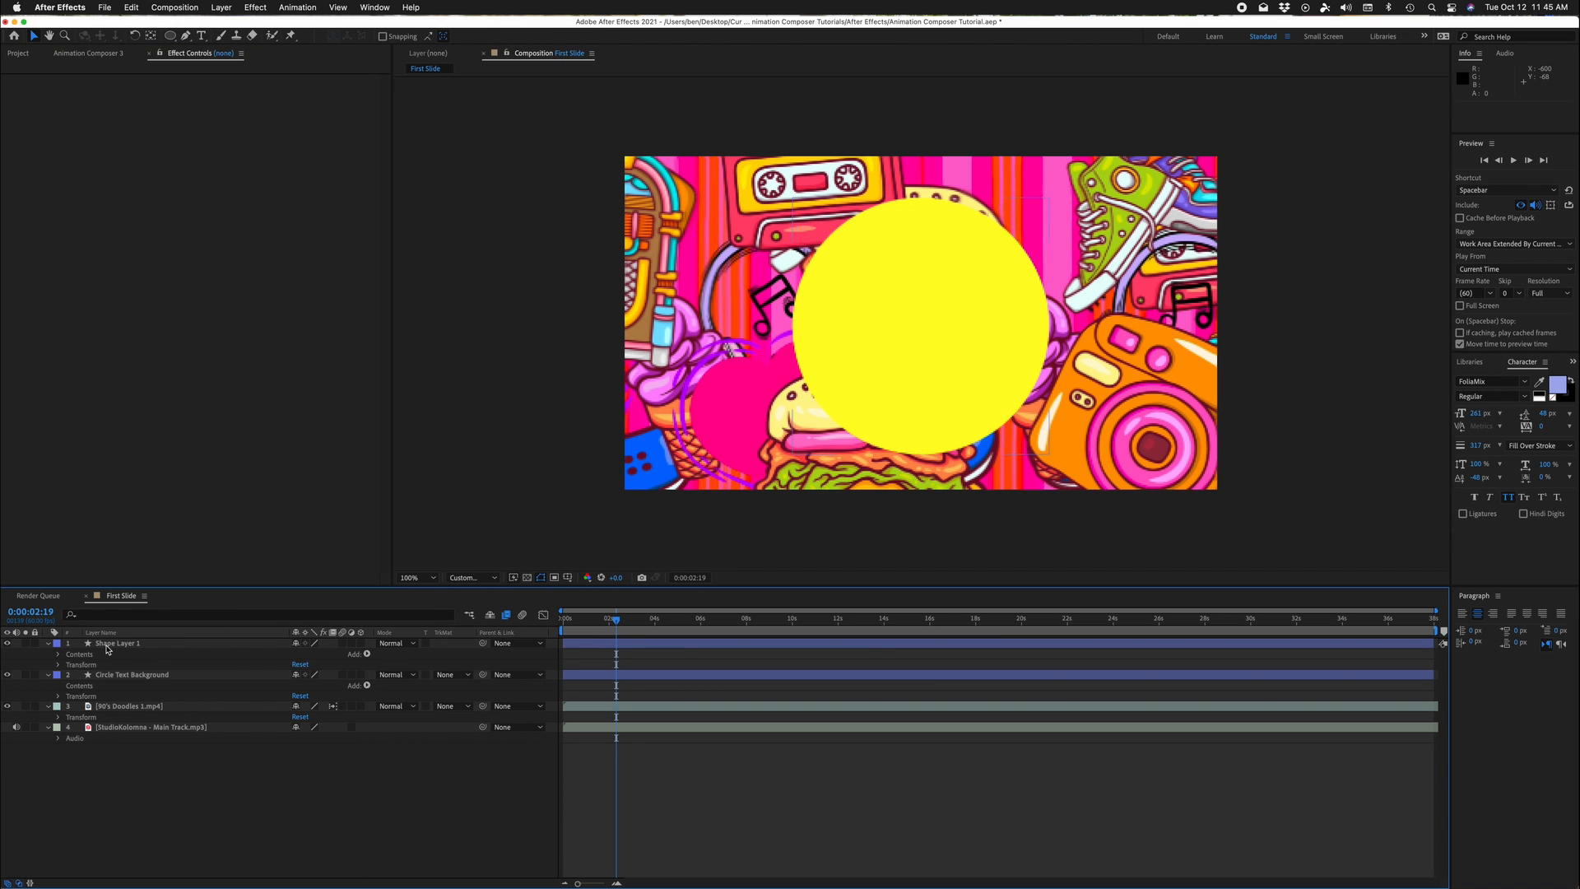
Step: Find "drop" in the help search and apply the Perspective Drop Shadow effect to Shape Layer 1
click(107, 644)
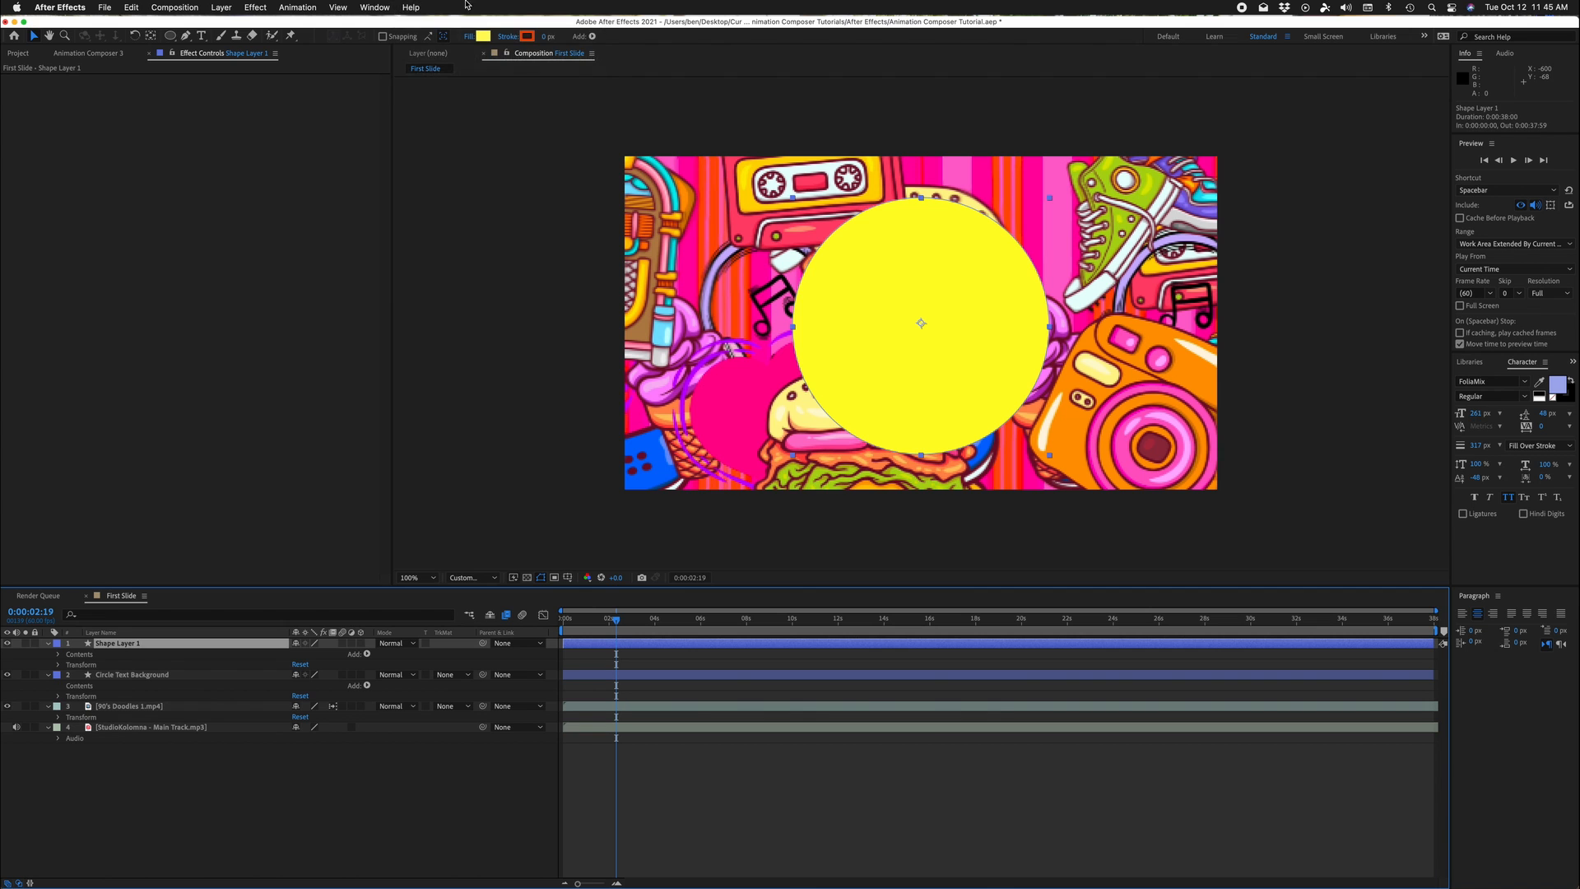
click(410, 8)
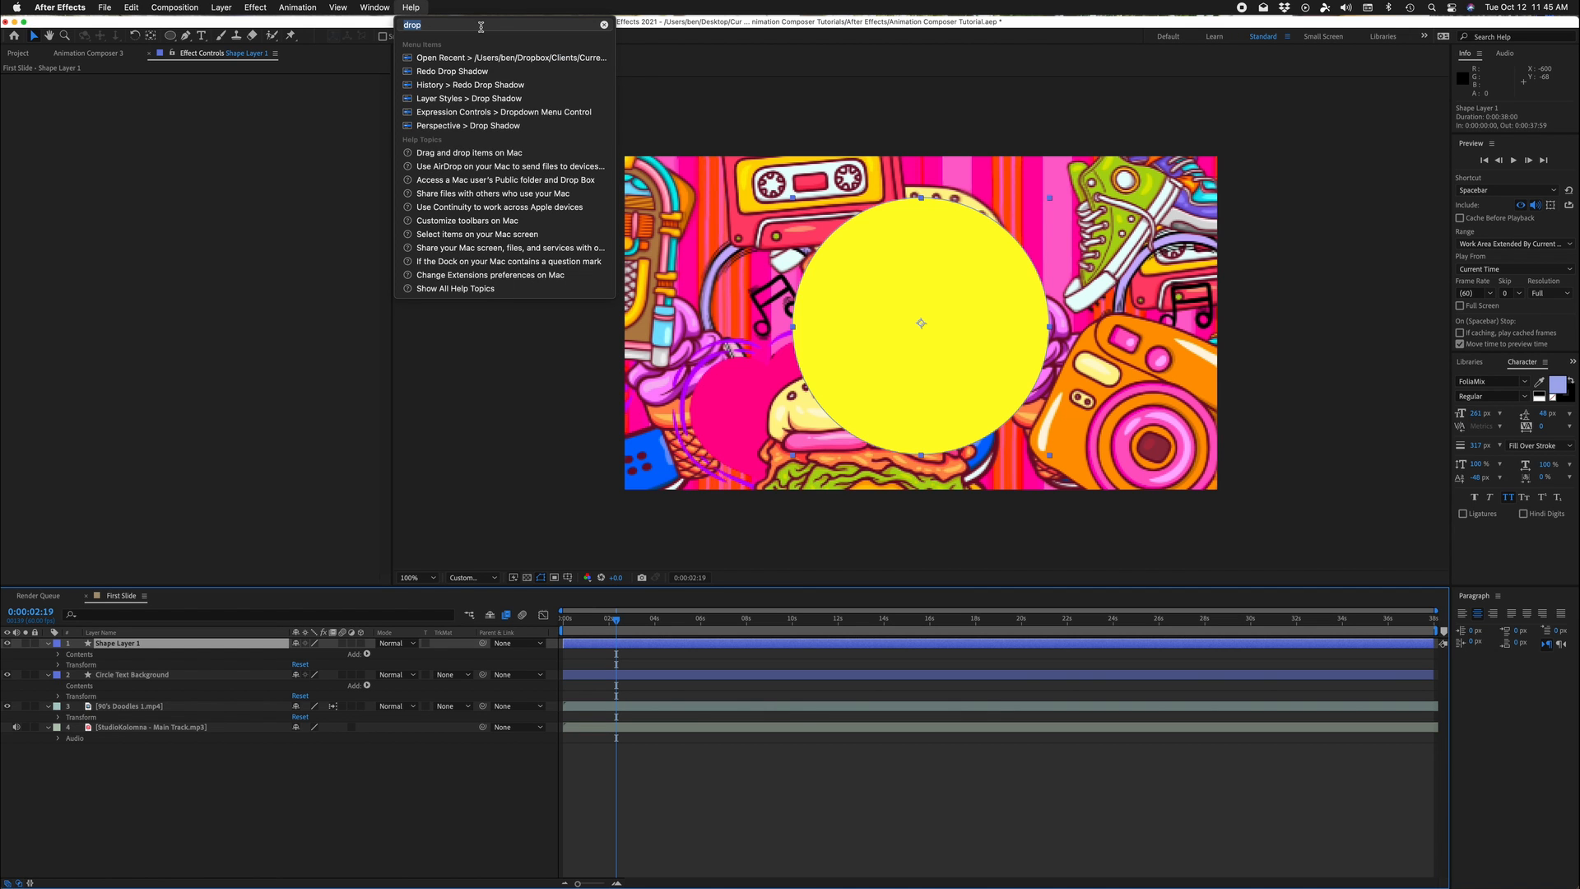
text(drop)
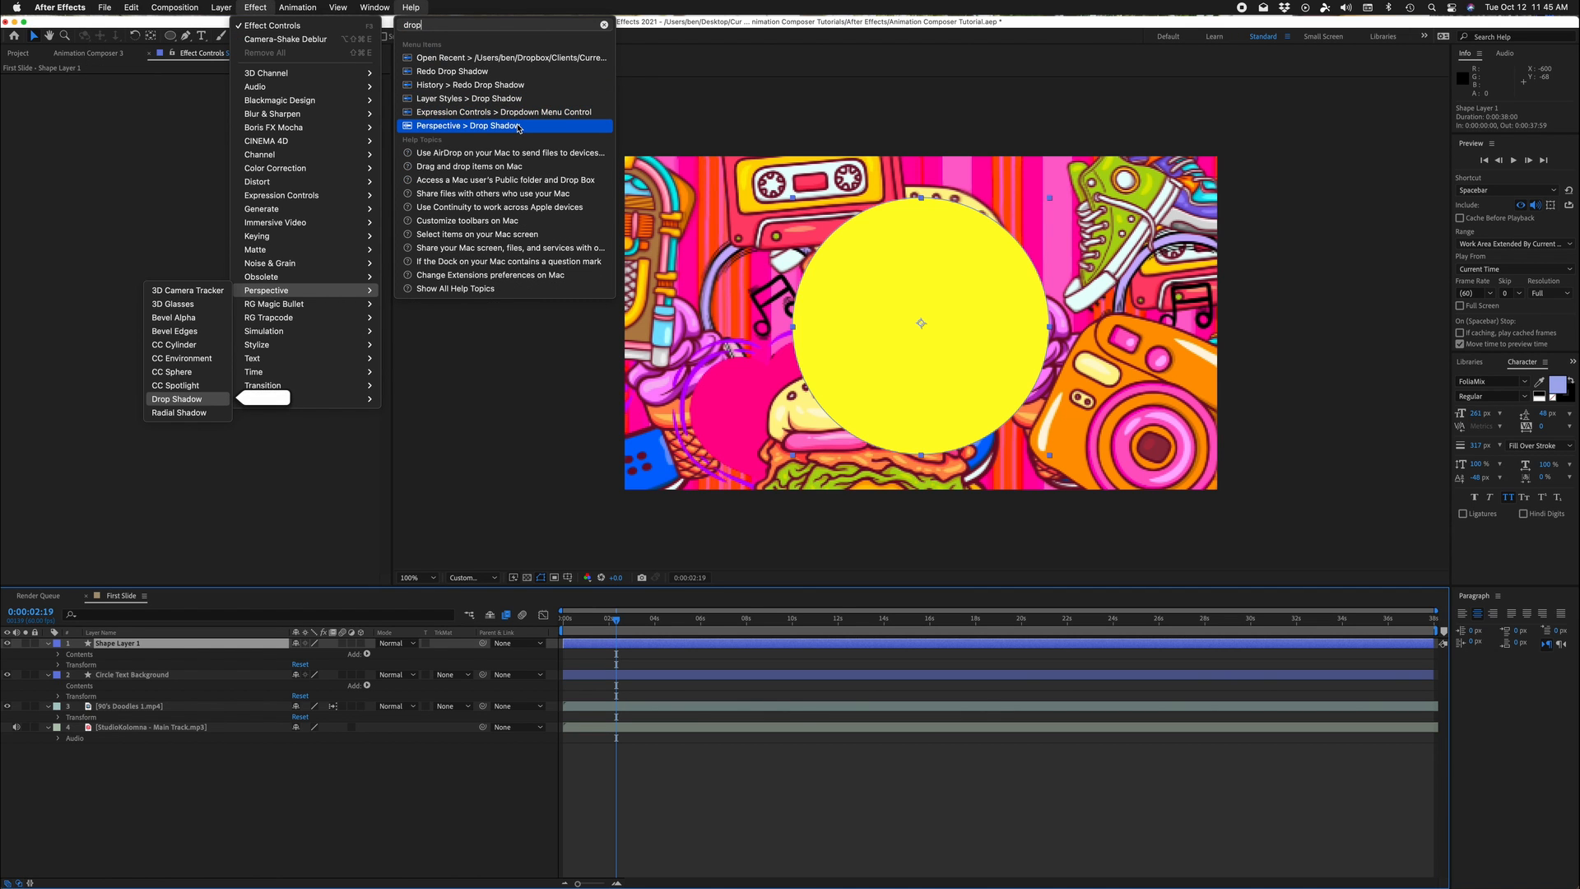
click(469, 125)
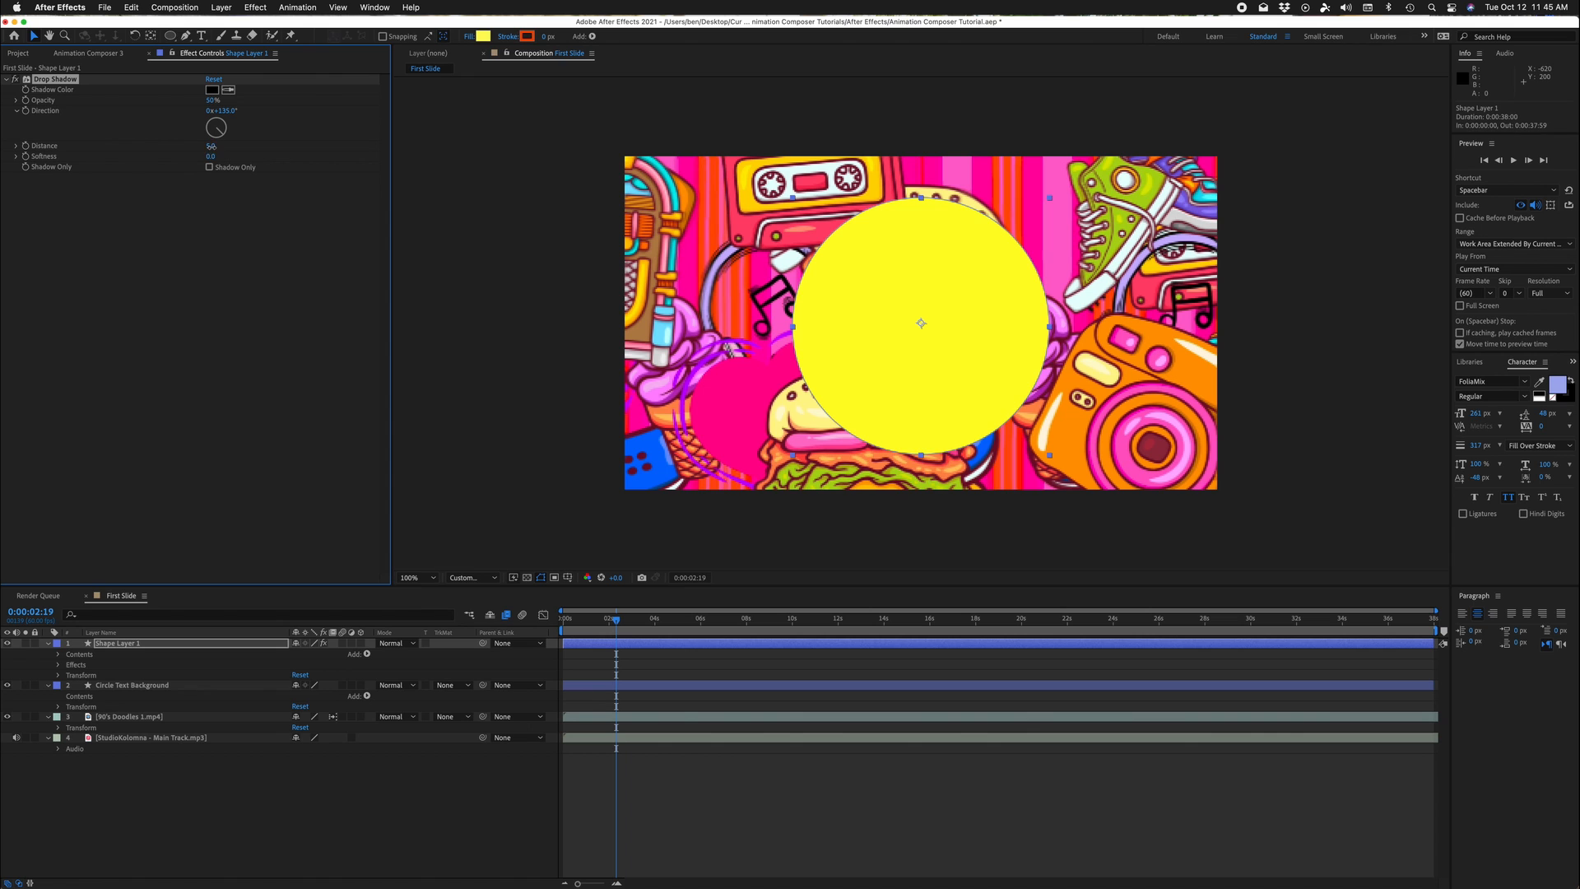
Step: Set the circle's drop shadow opacity to 100% and offset the shadow by a distance of about 45
drag(212, 146, 248, 146)
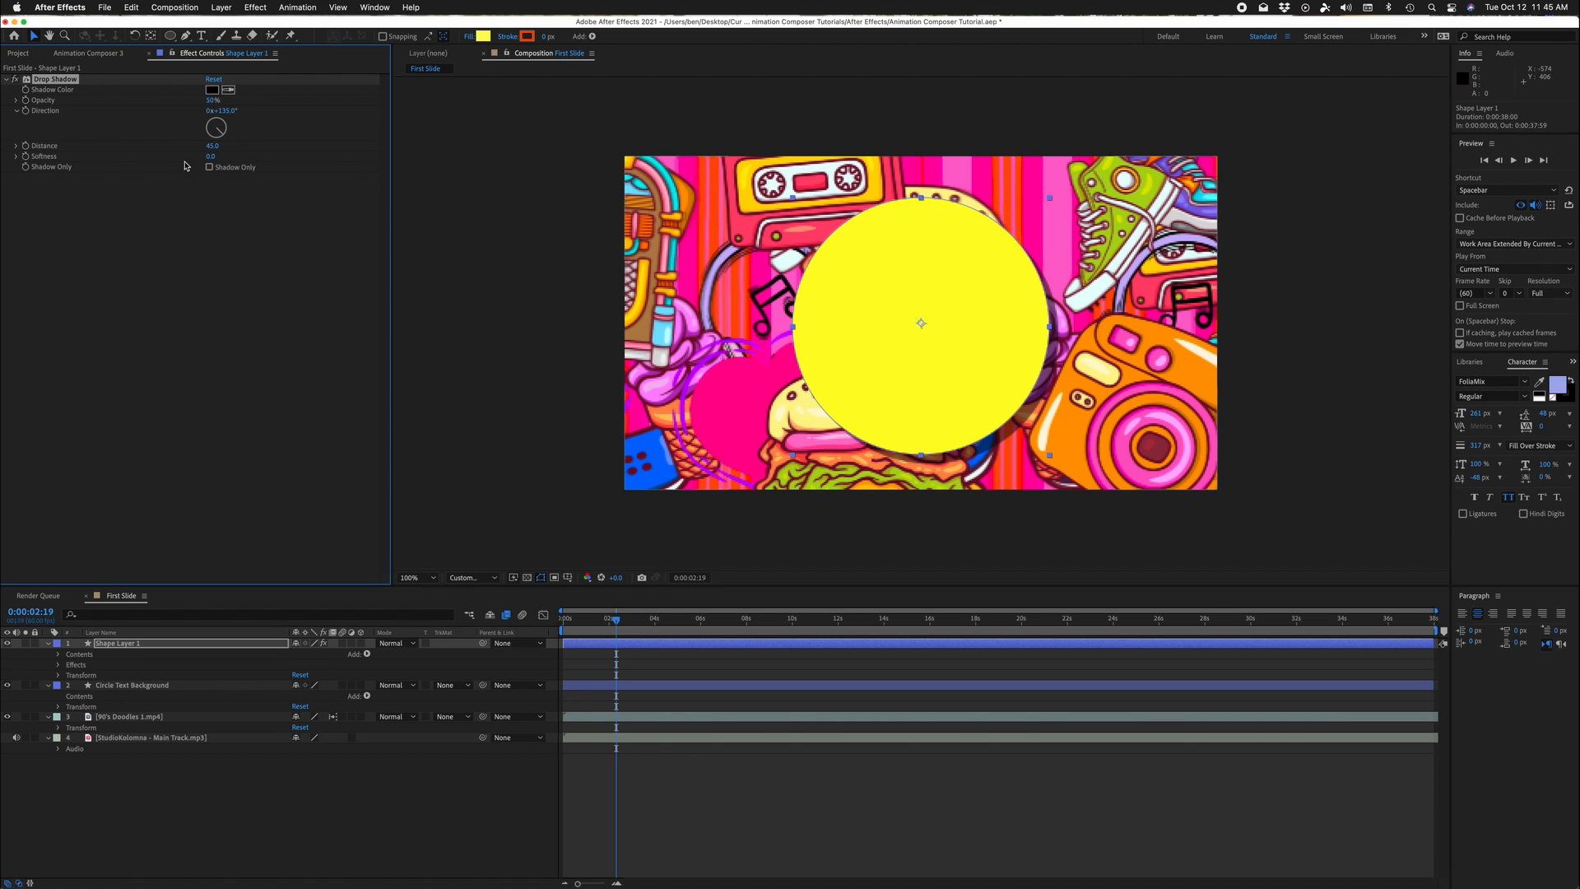
drag(315, 97, 333, 96)
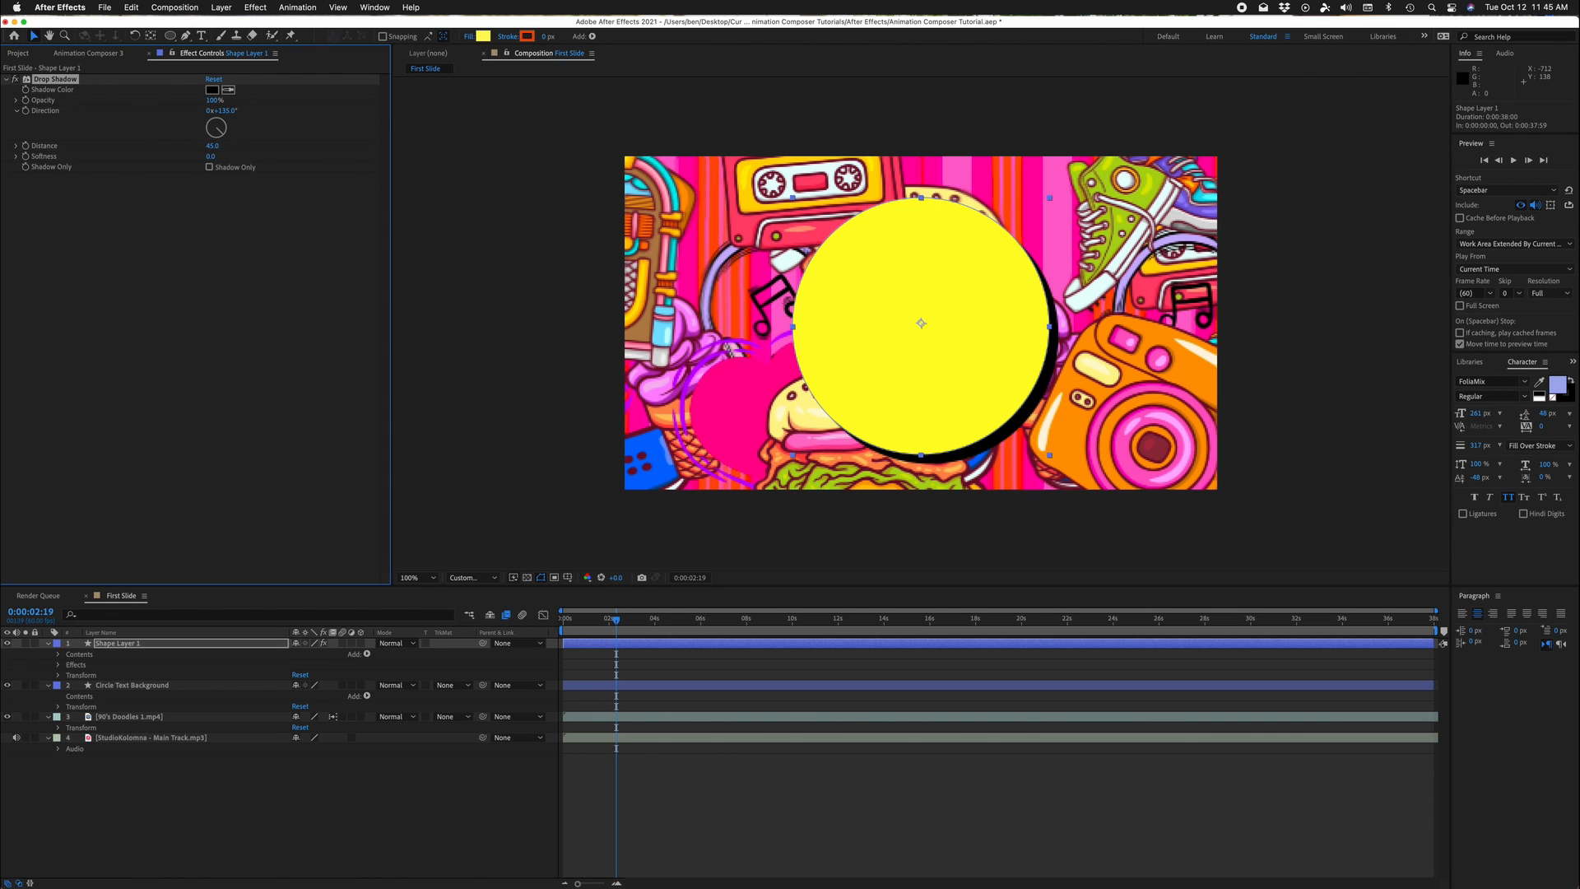
drag(212, 145, 495, 60)
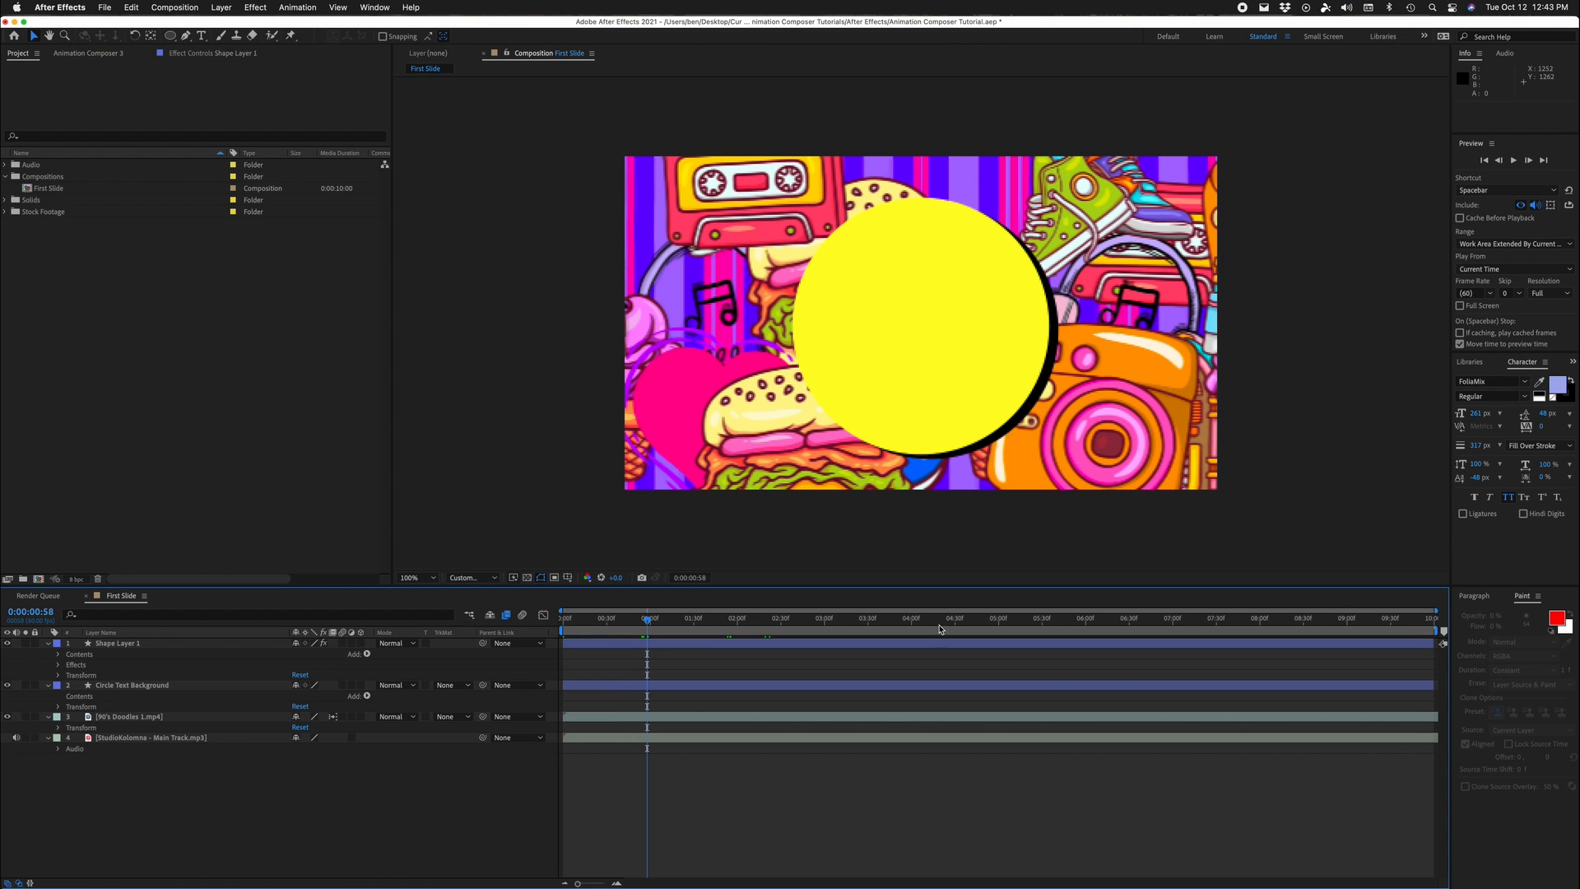
Step: Switch to Premiere Pro and start a new project named Animation Composer Tutorial
mouse_move(782, 884)
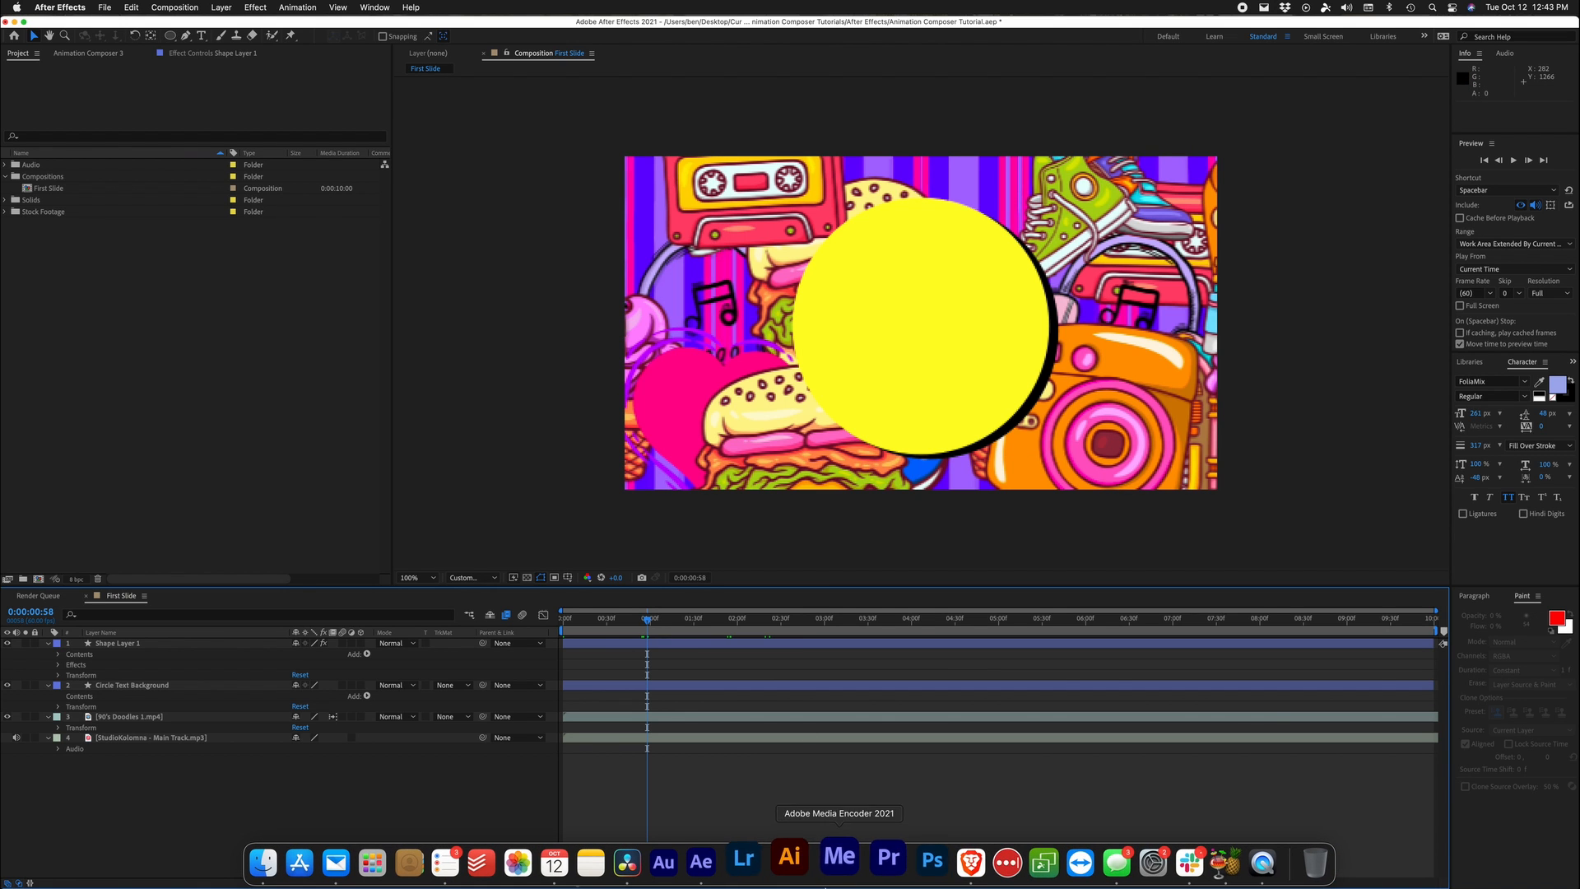
click(894, 877)
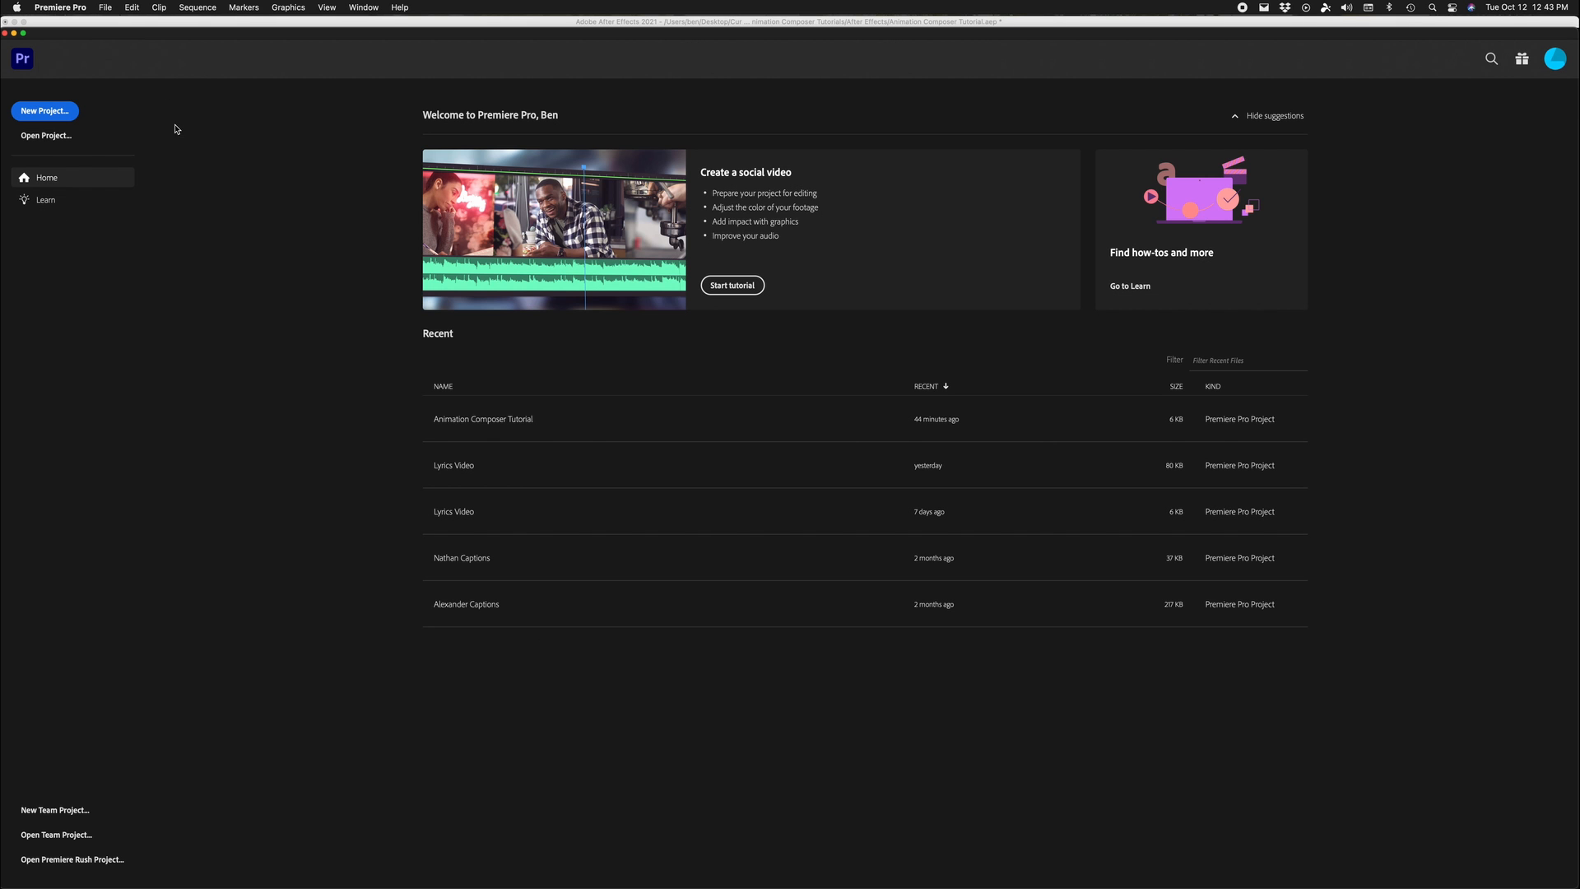
click(45, 110)
click(755, 265)
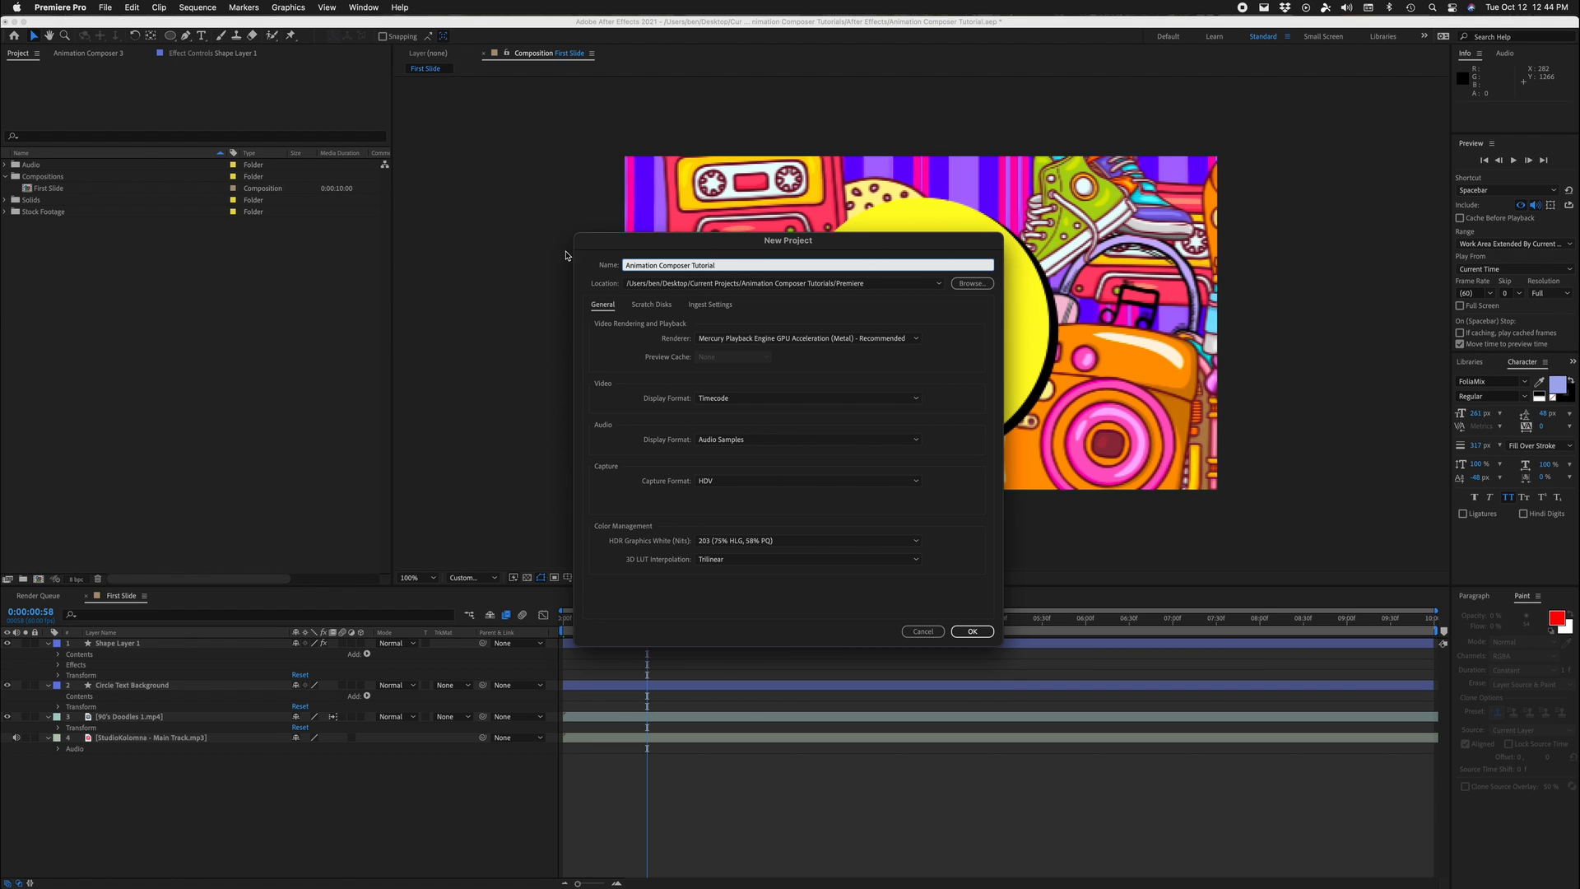
Step: Choose the Premiere folder inside Animation Composer Tutorials as the project location and create the project
click(972, 283)
click(872, 337)
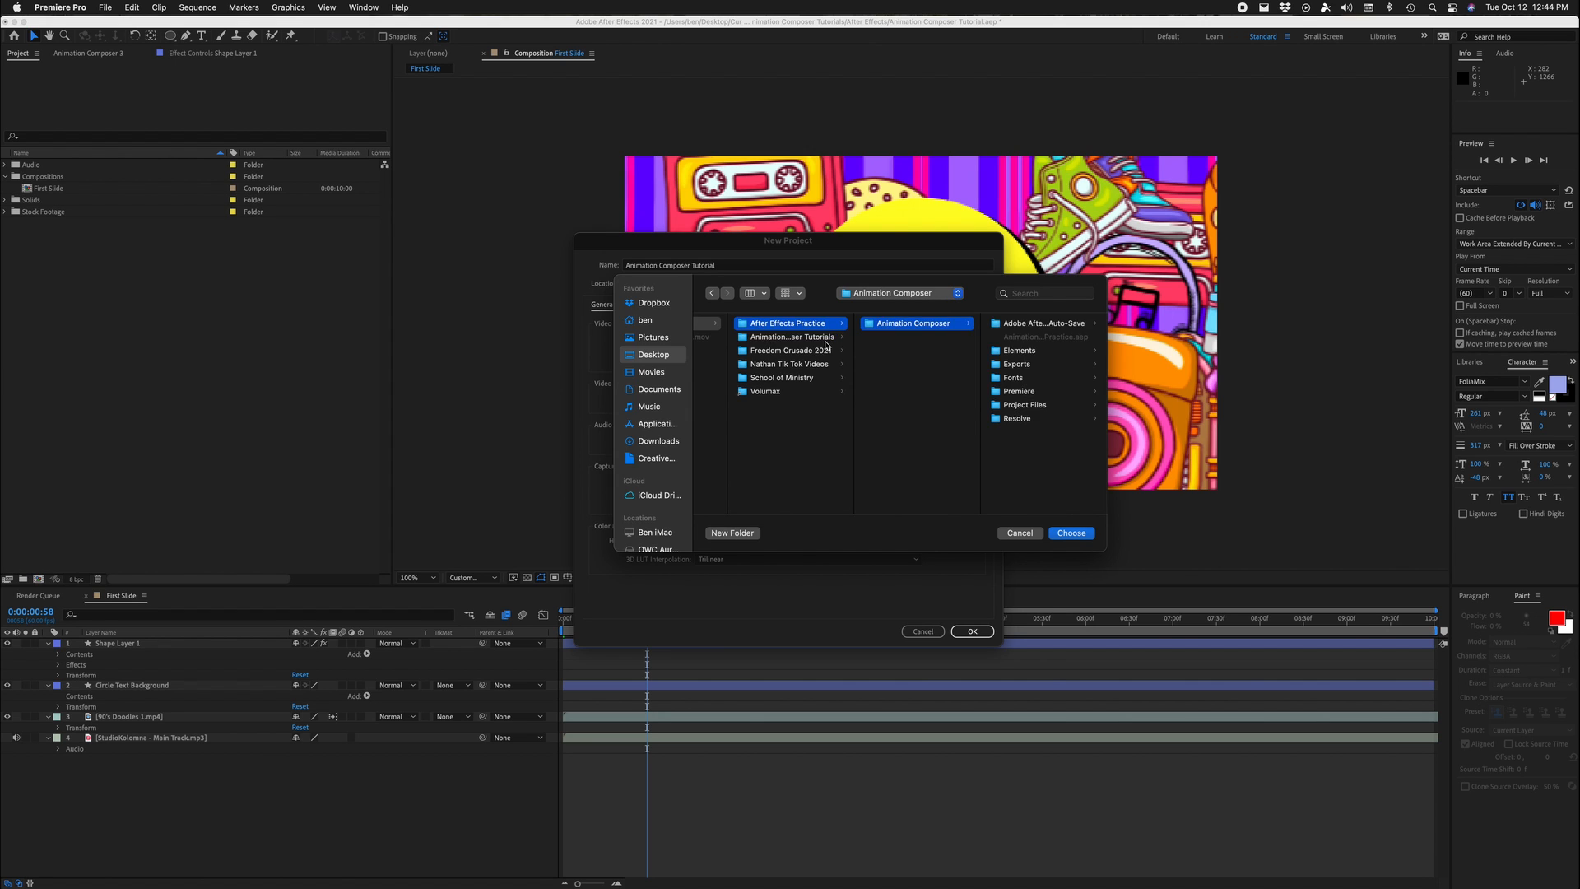
click(895, 350)
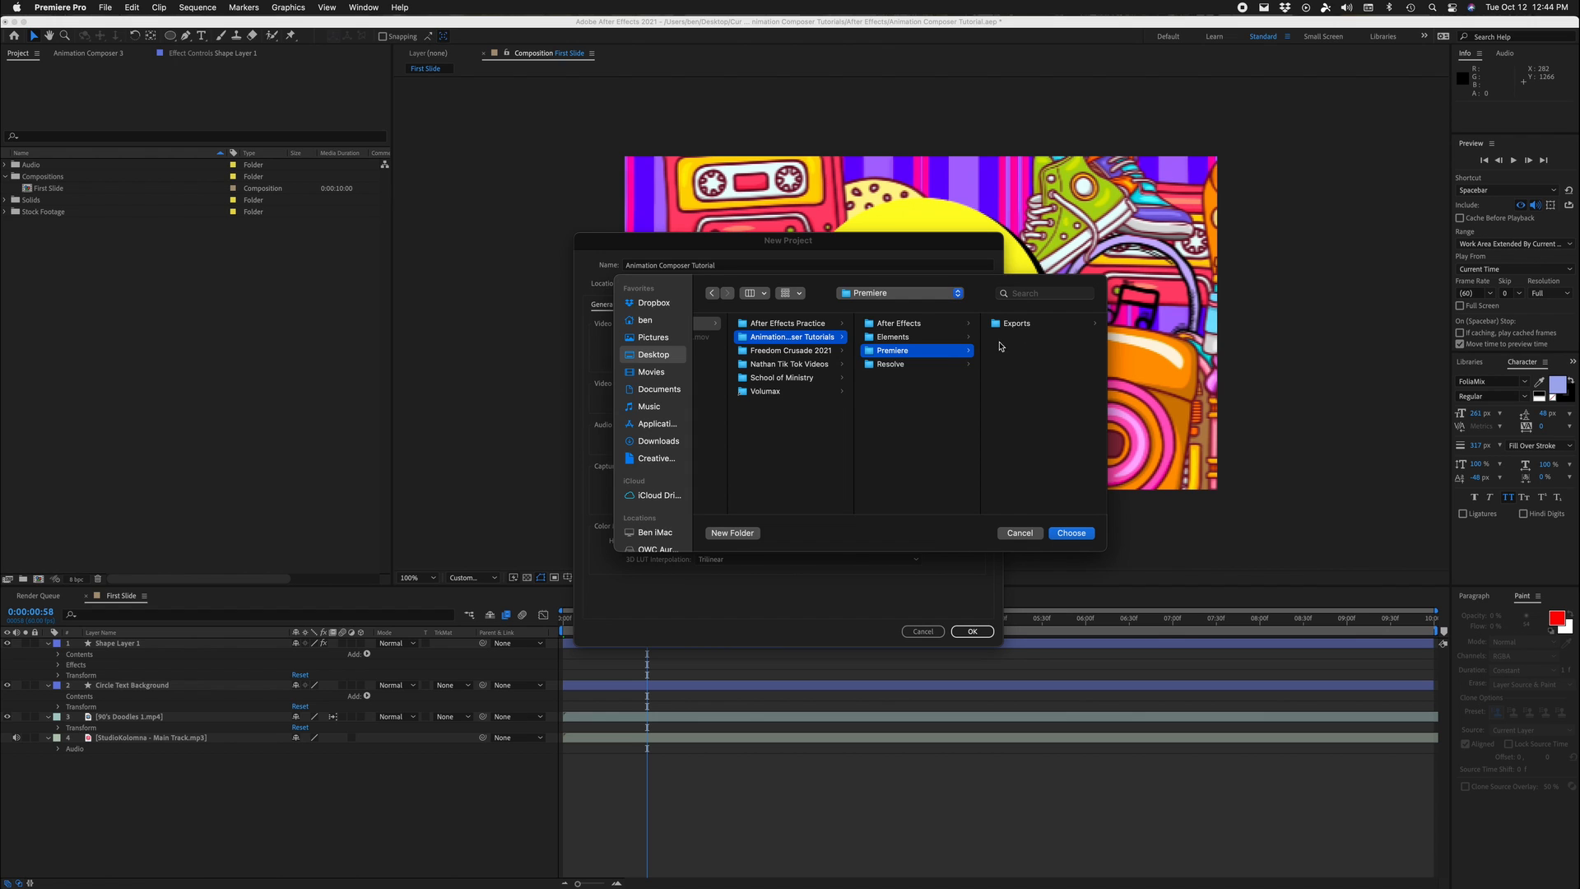
click(1070, 534)
click(972, 631)
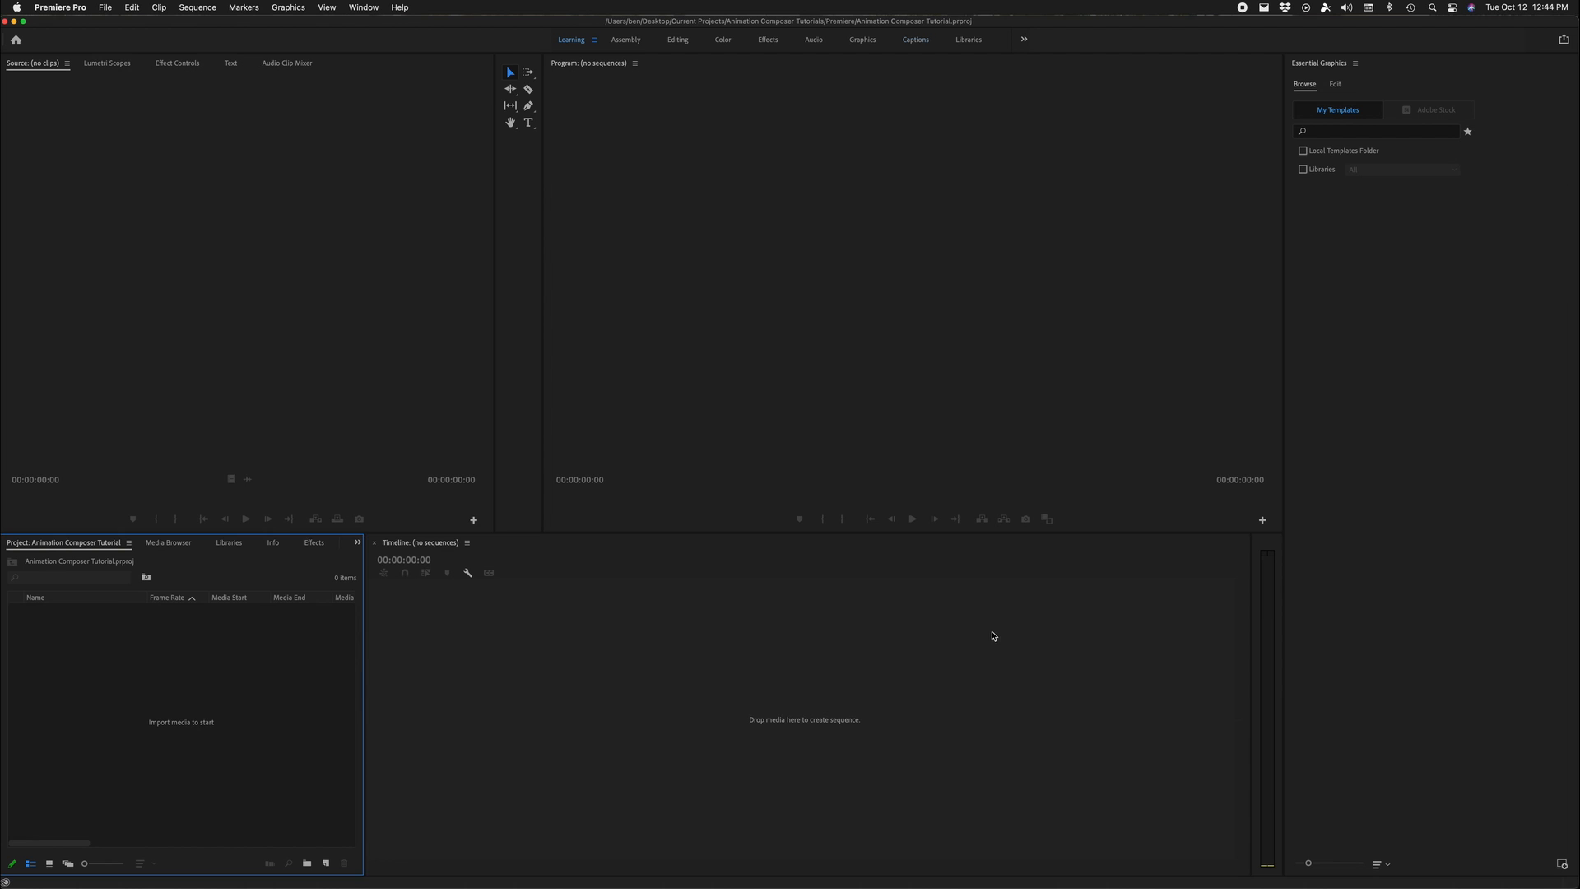
Step: Switch to Finder and open the Sigma footage folder in Desktop > Current Projects > Freedom Crusade 2021 > Footage
key(super+Tab)
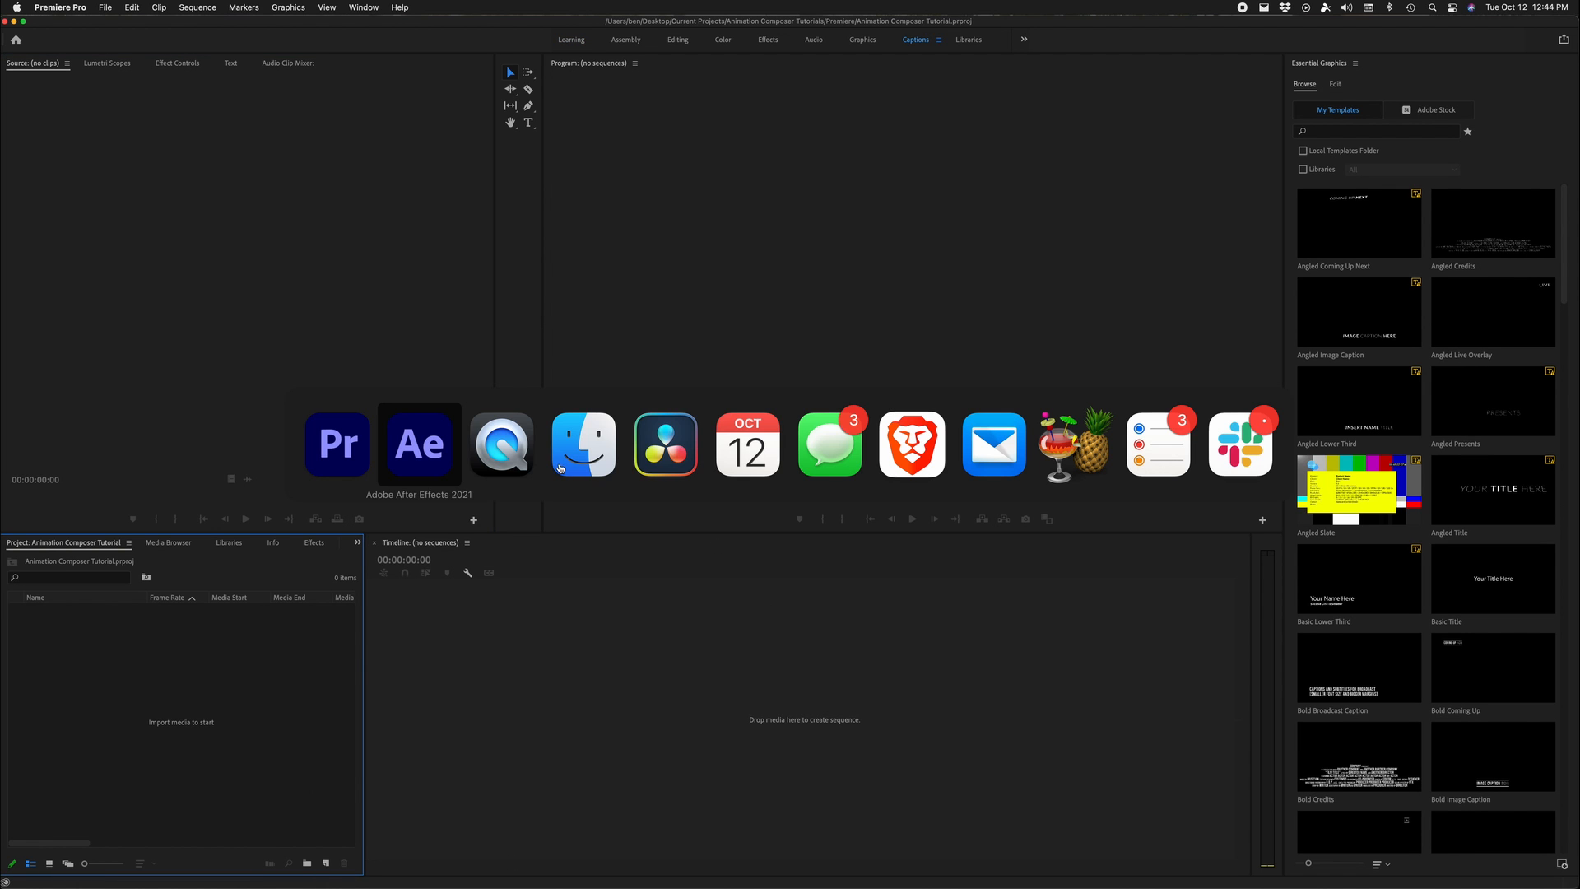
click(592, 444)
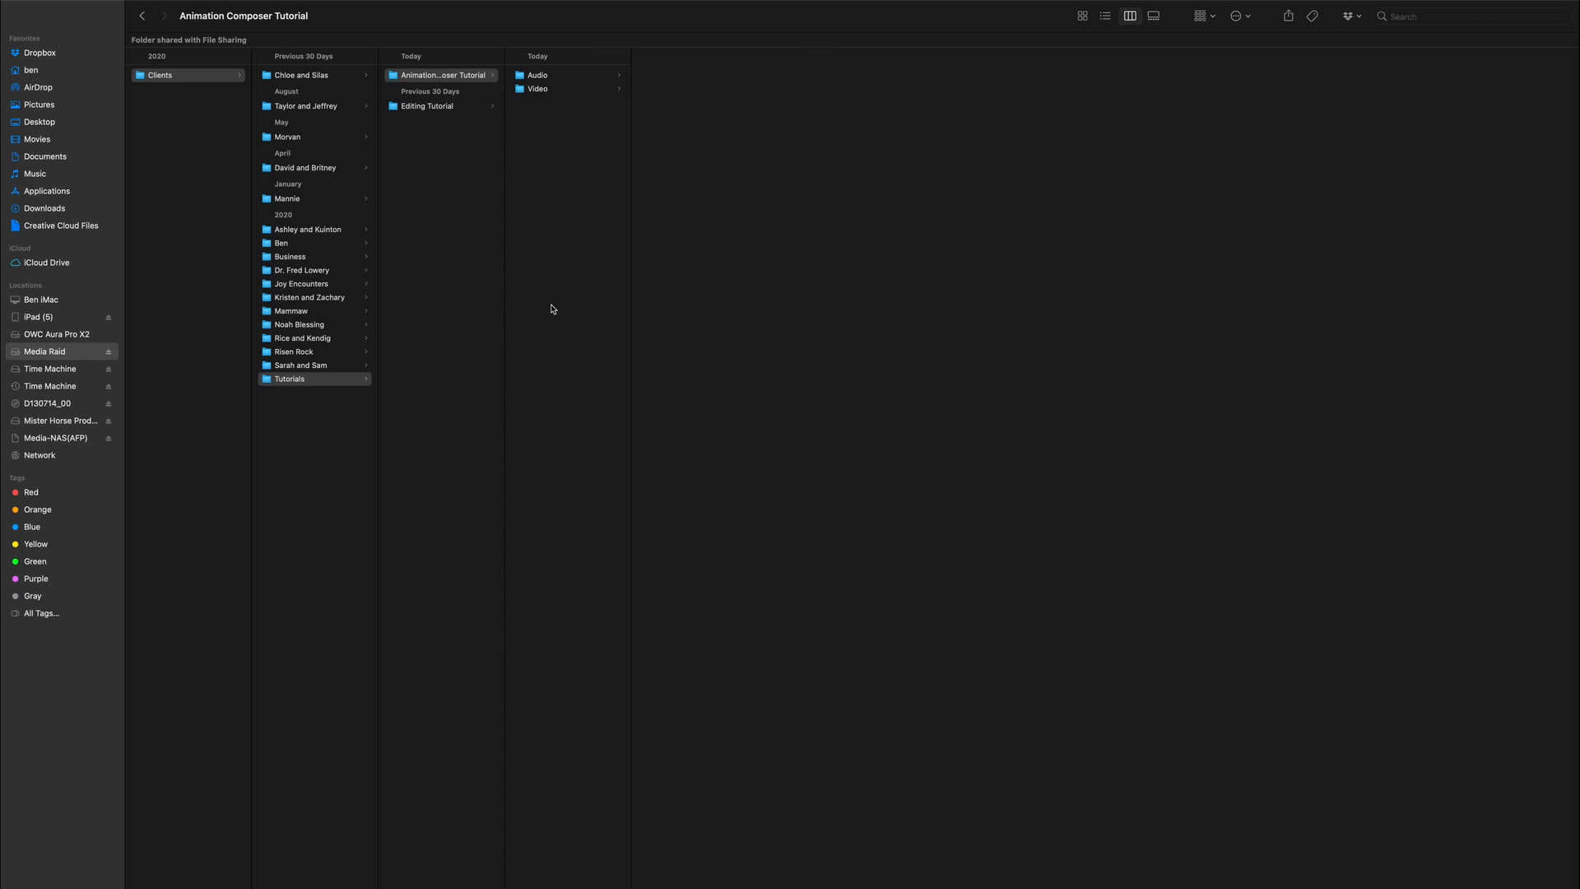
click(41, 123)
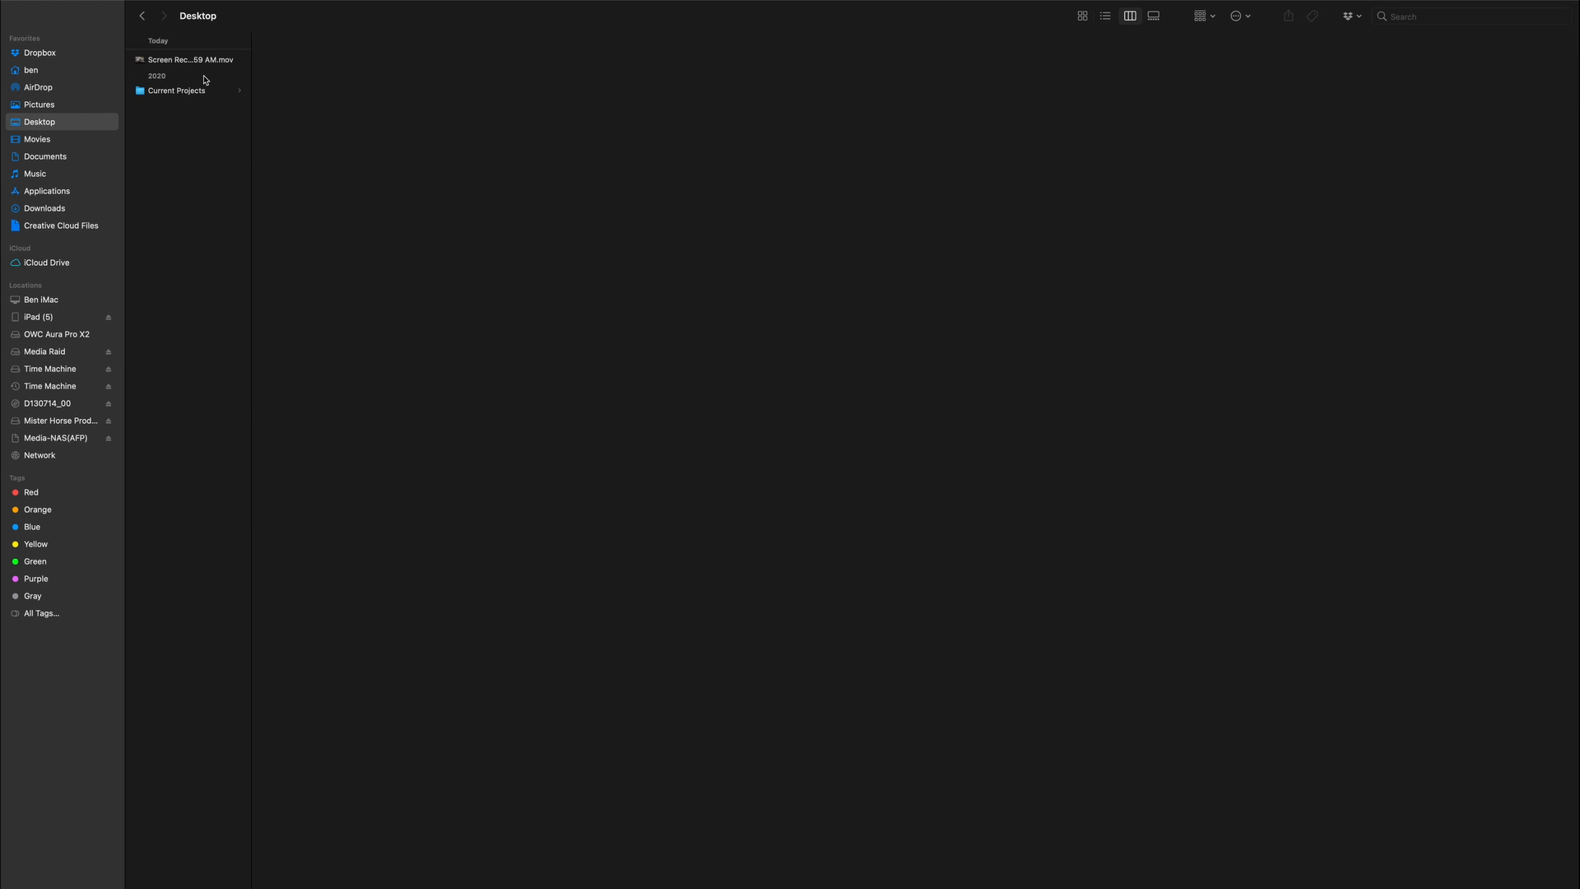
click(204, 91)
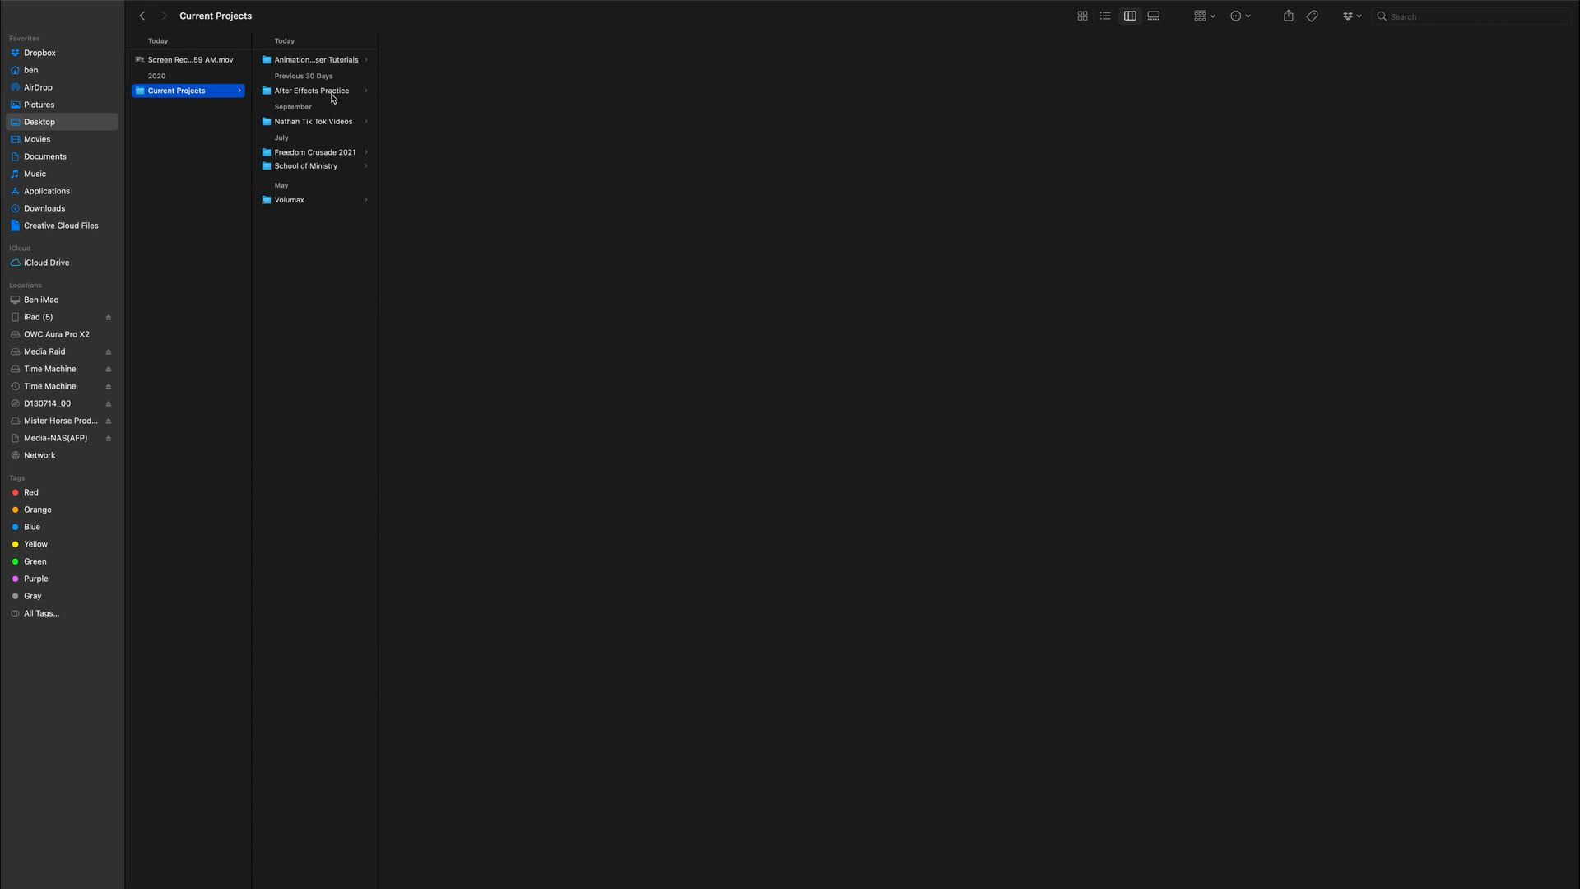
click(334, 153)
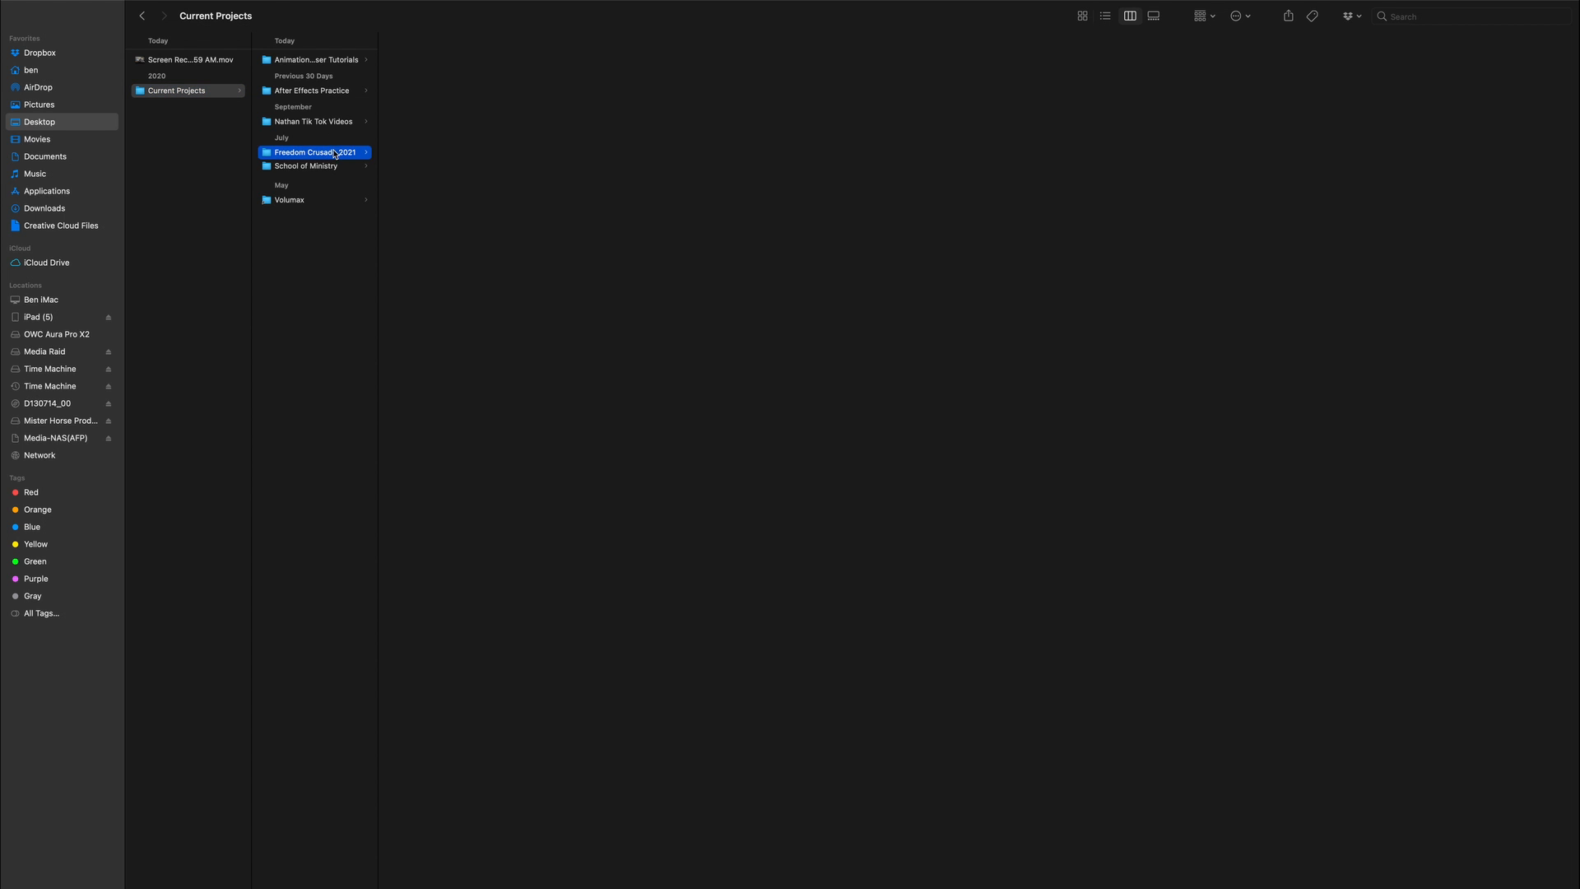
click(444, 60)
click(619, 60)
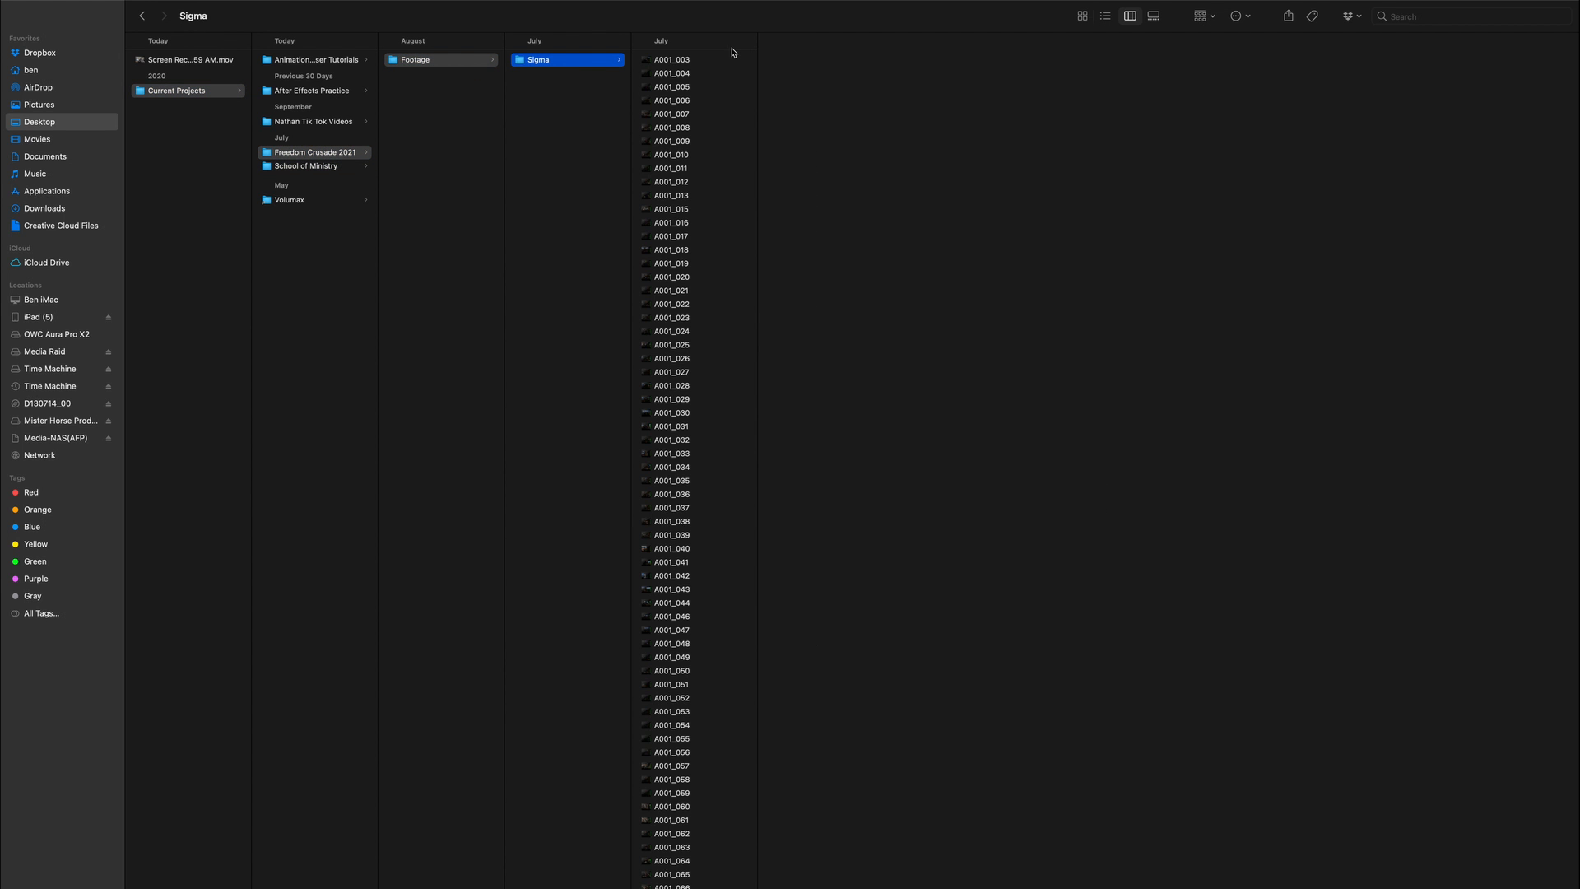
Step: Look through the Sigma clips for suitable footage, playing previews of A001_042 and A001_044
click(691, 563)
click(715, 496)
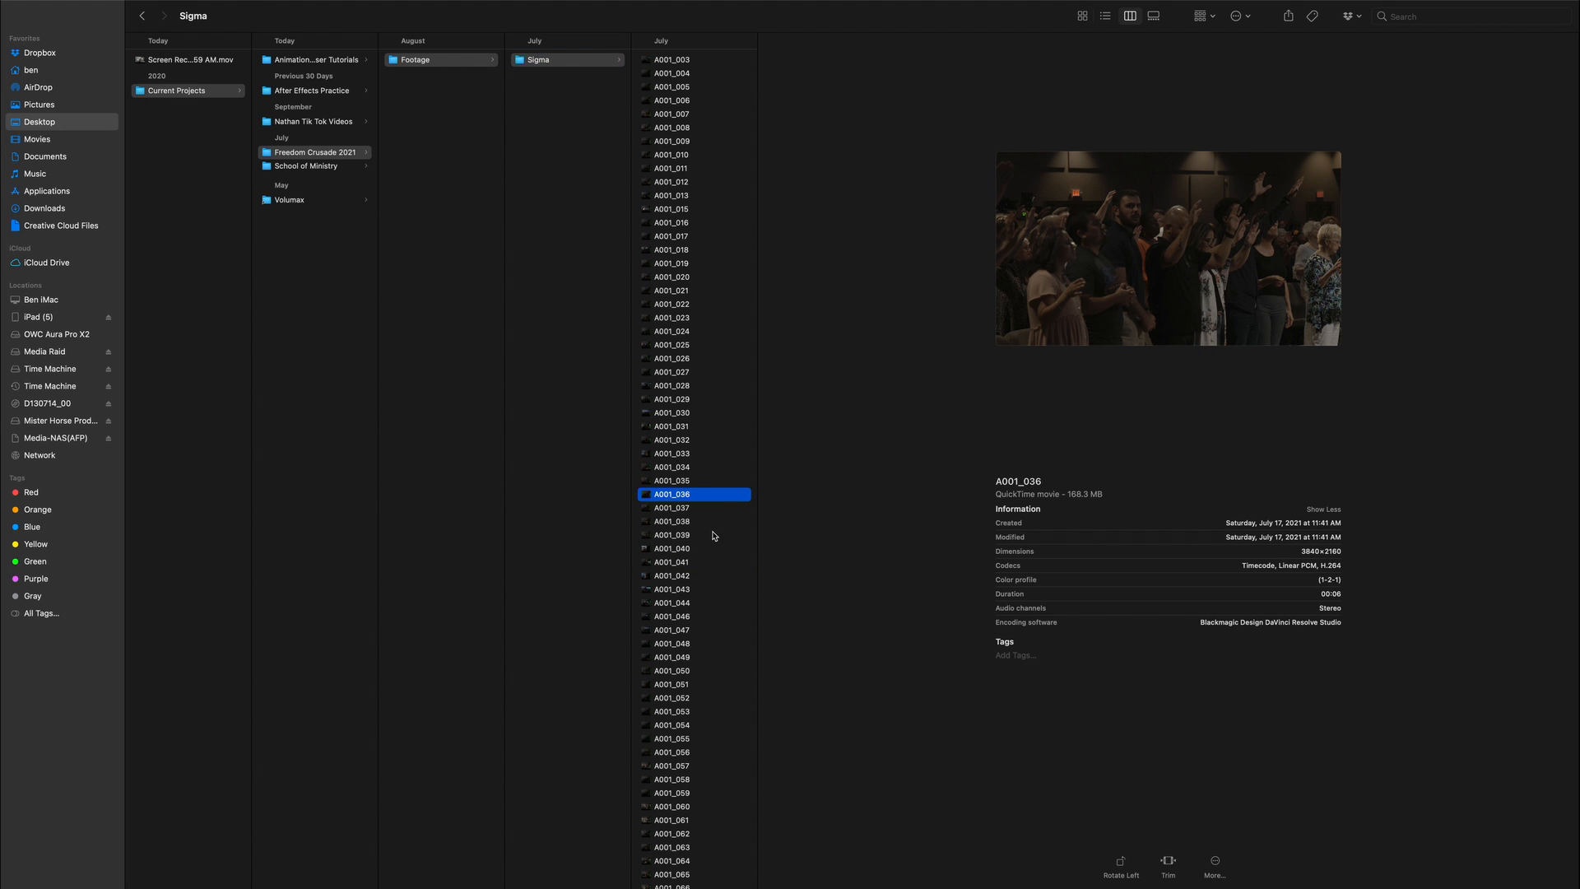
click(713, 549)
click(708, 577)
key(space)
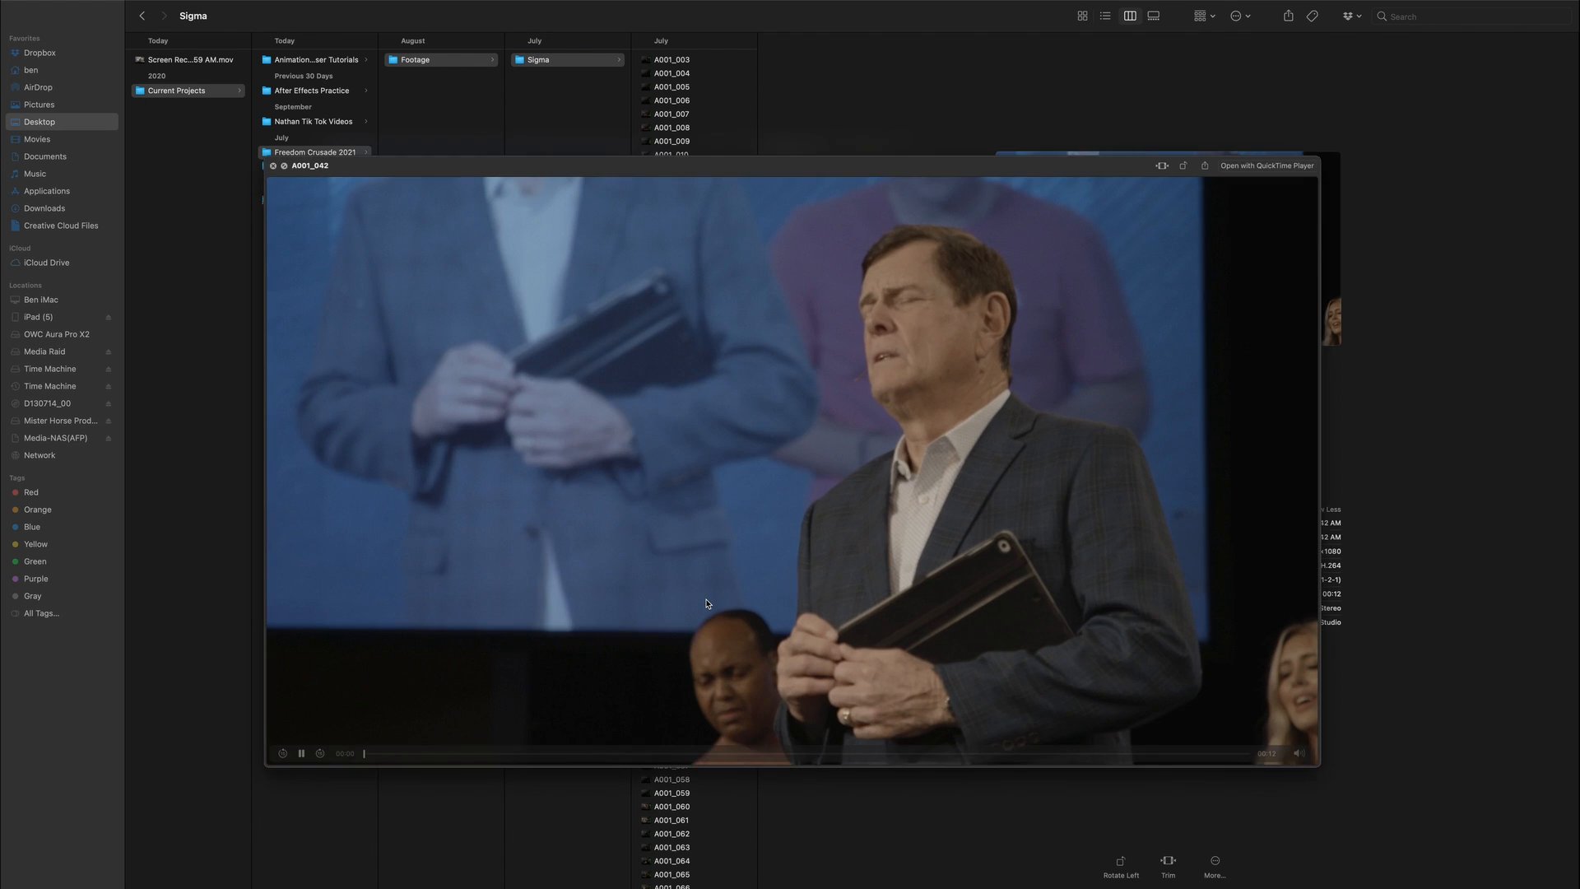
key(space)
click(708, 603)
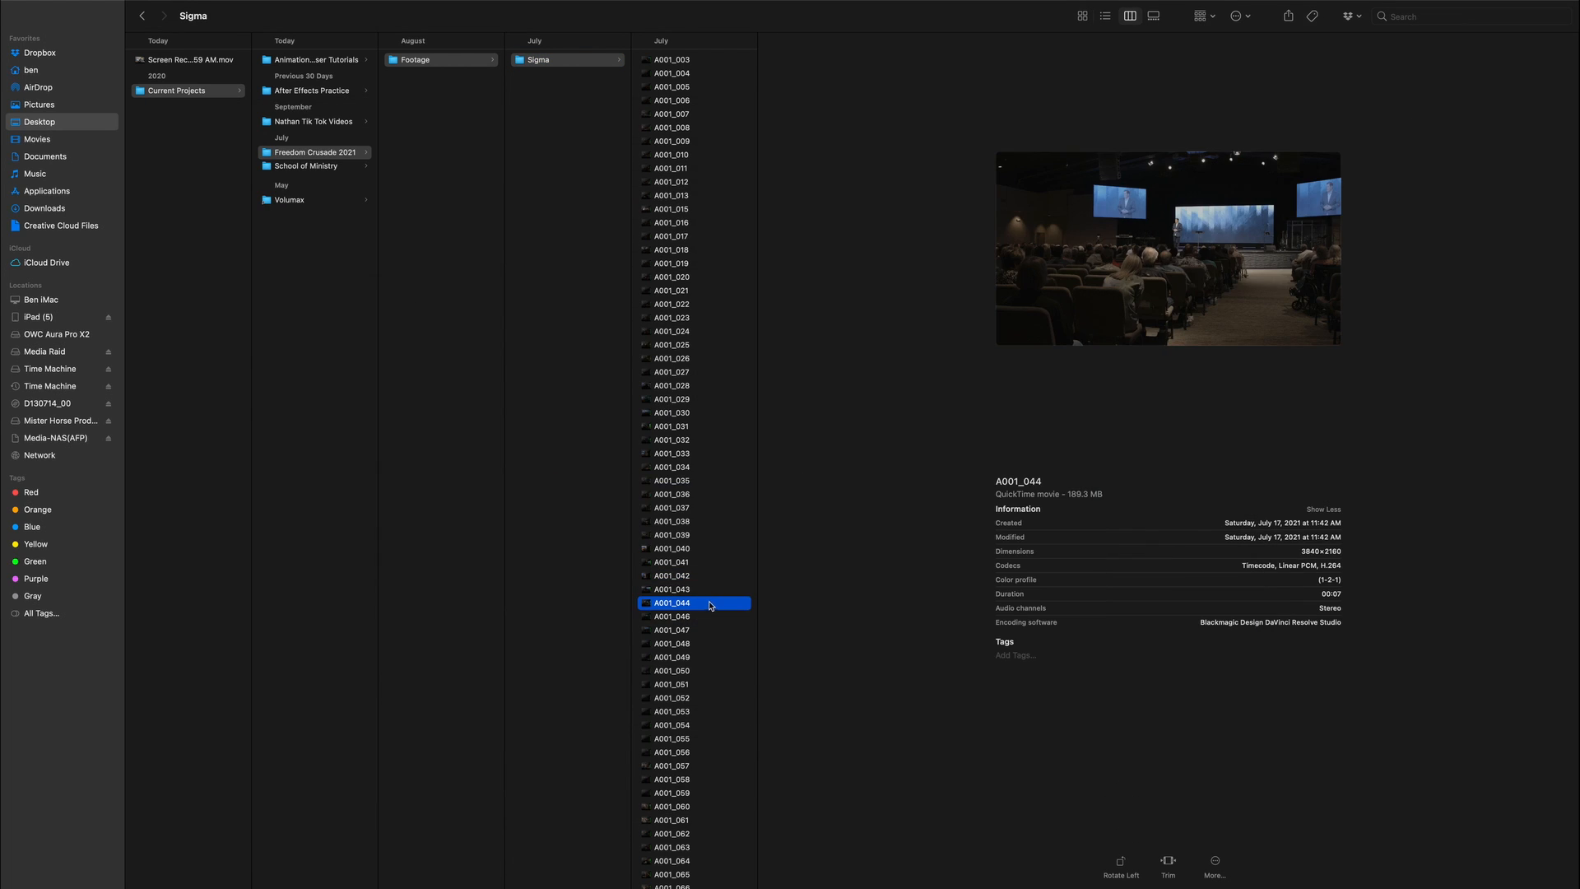
key(space)
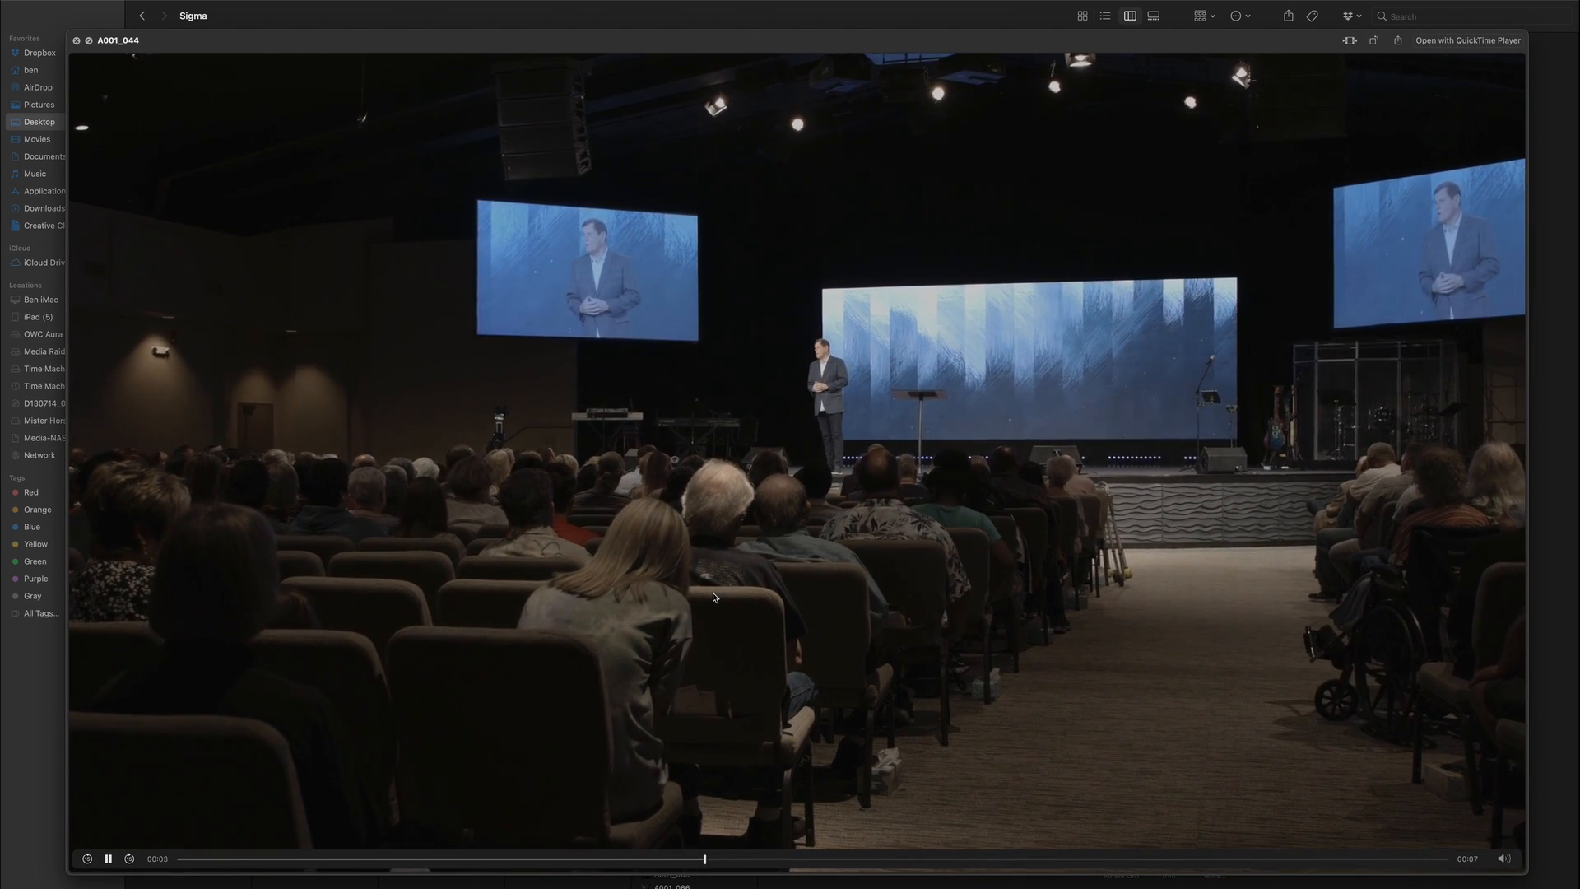
key(space)
Step: Preview clip A001_043 and import it into the Animation Composer Tutorial project in Premiere Pro
click(713, 591)
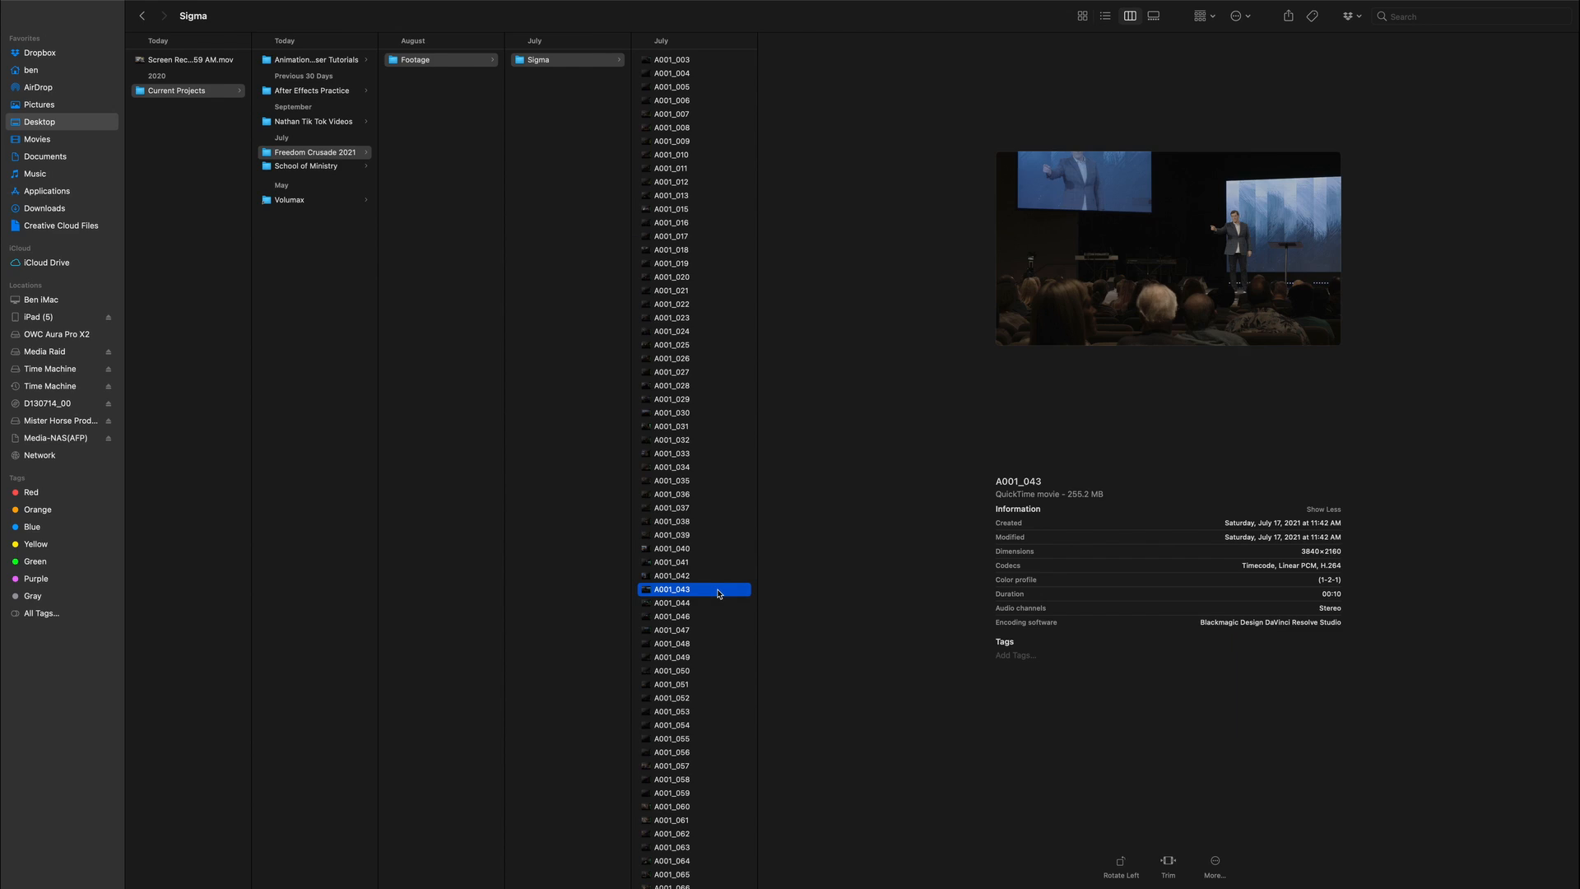
key(space)
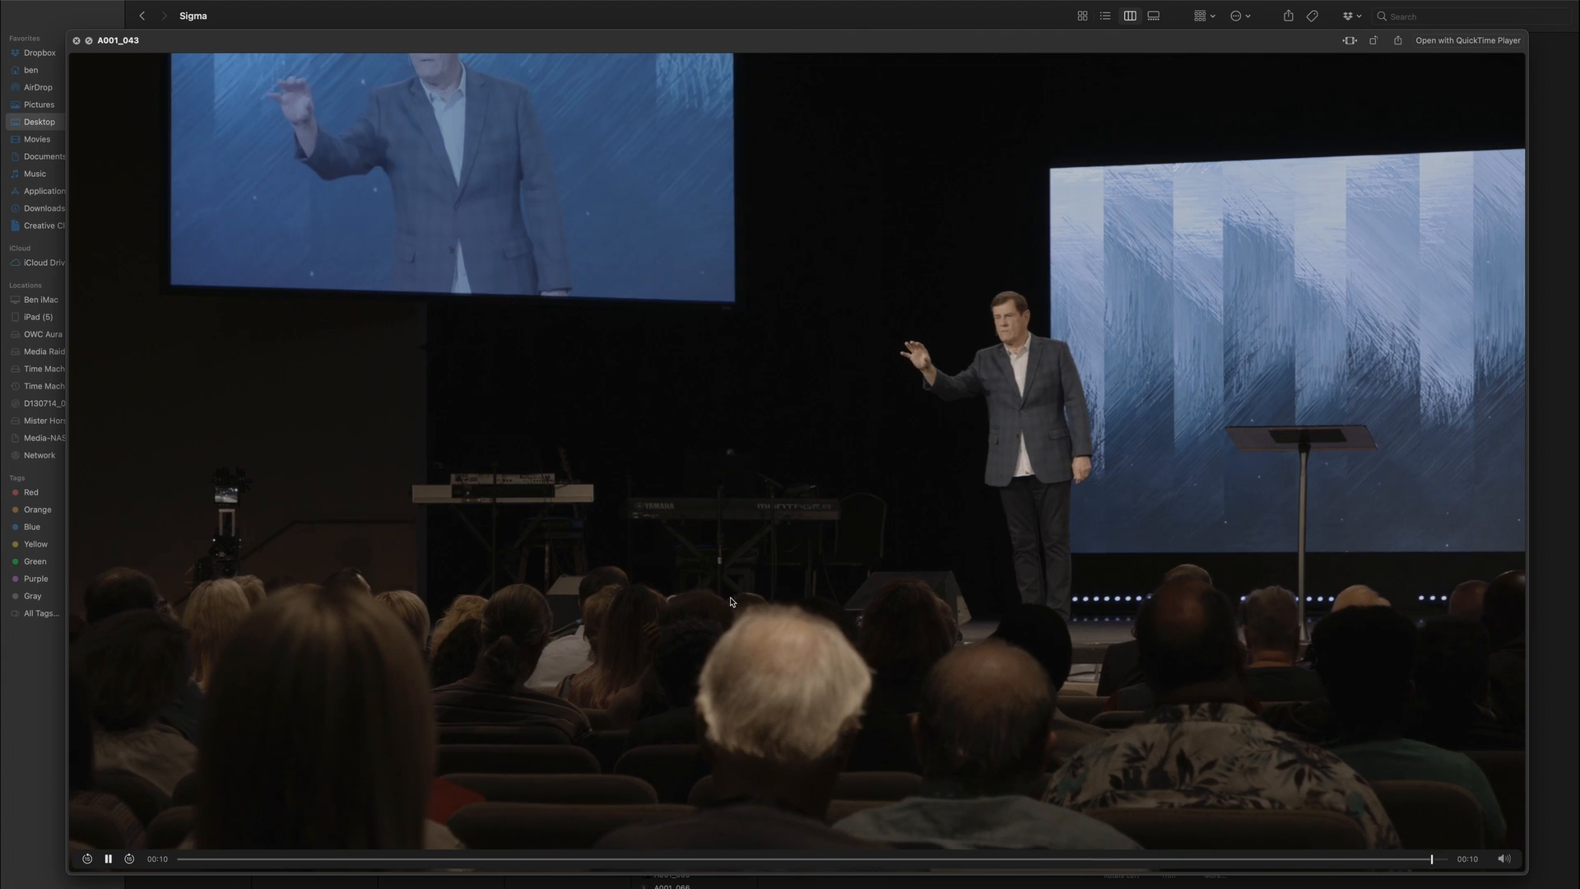
key(space)
drag(786, 604, 197, 749)
key(super+Tab)
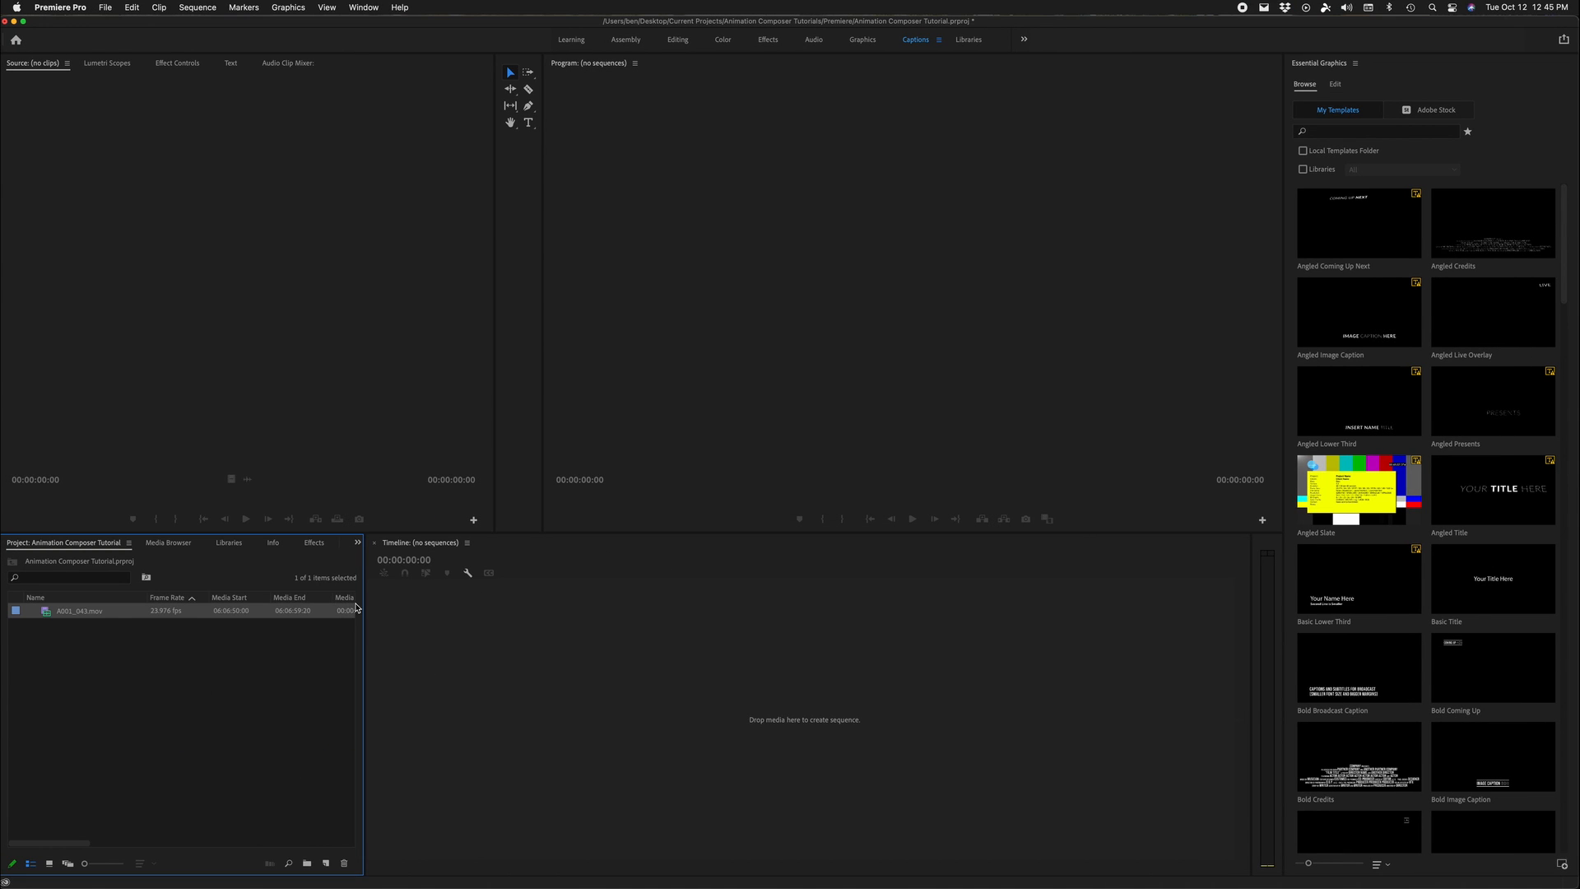
Step: Create a new bin named Footage in the project
right_click(271, 697)
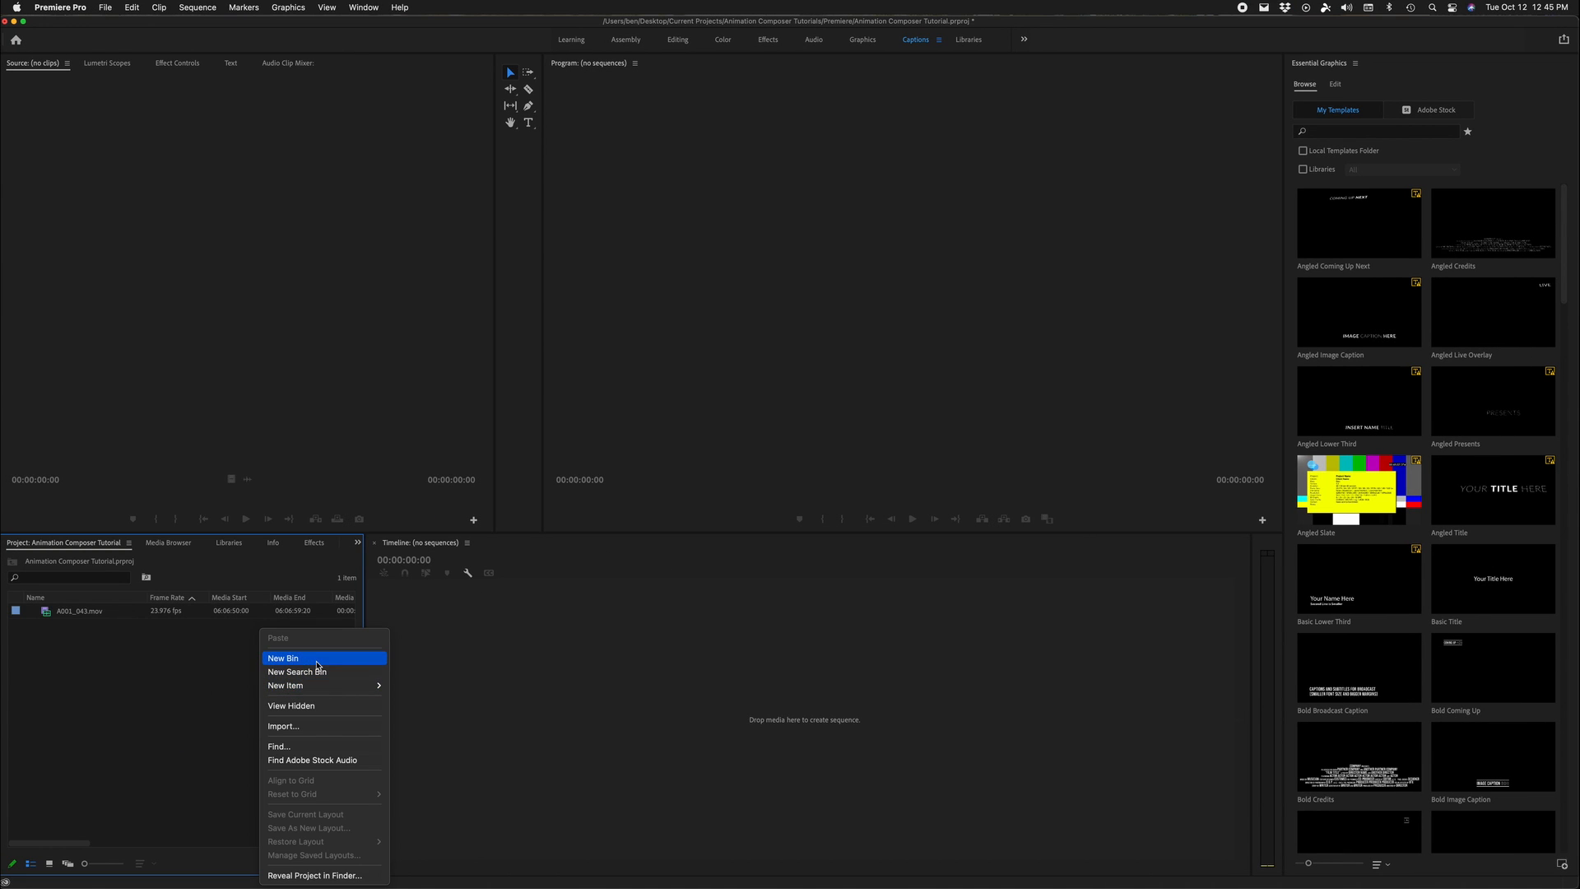
click(288, 665)
text(Footage)
key(Tab)
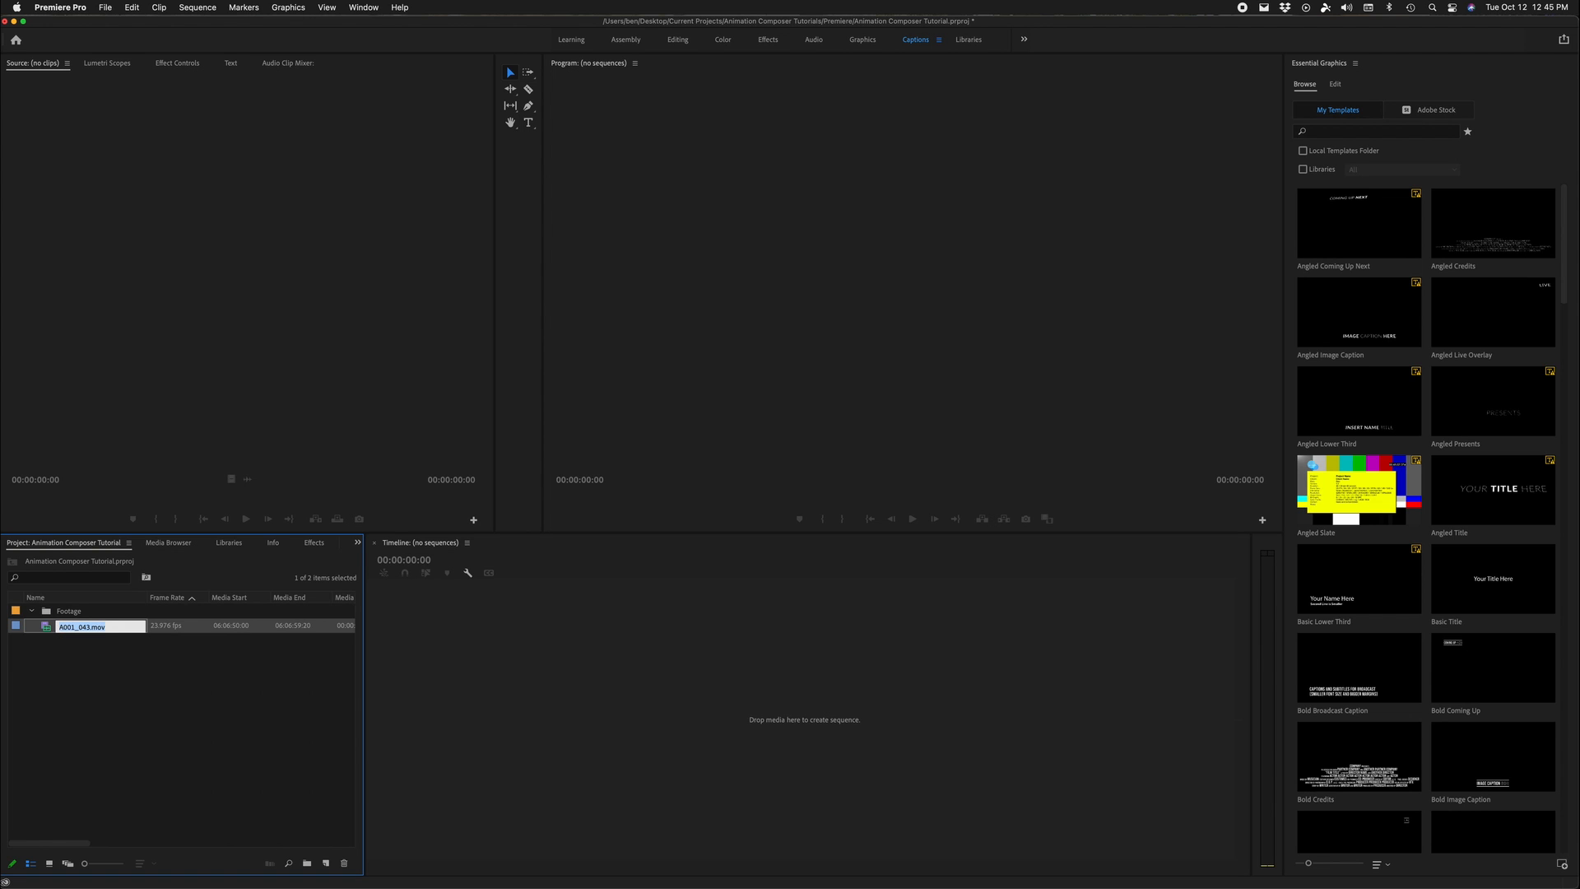
click(99, 684)
Step: Bring up the available actions for the A001_043.mov clip in the project
click(78, 627)
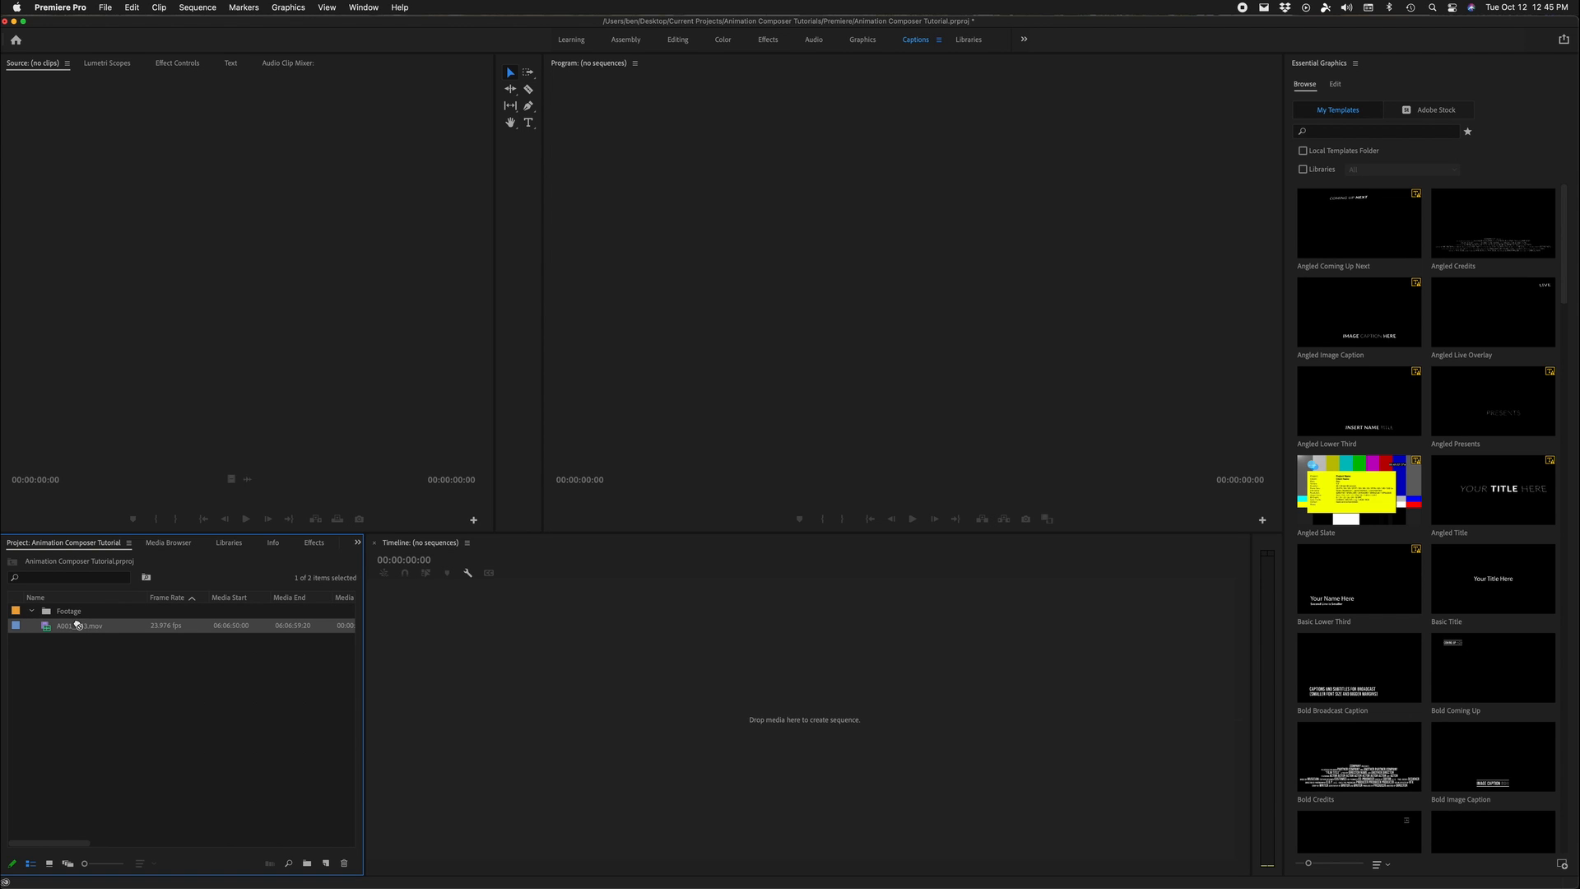
right_click(90, 627)
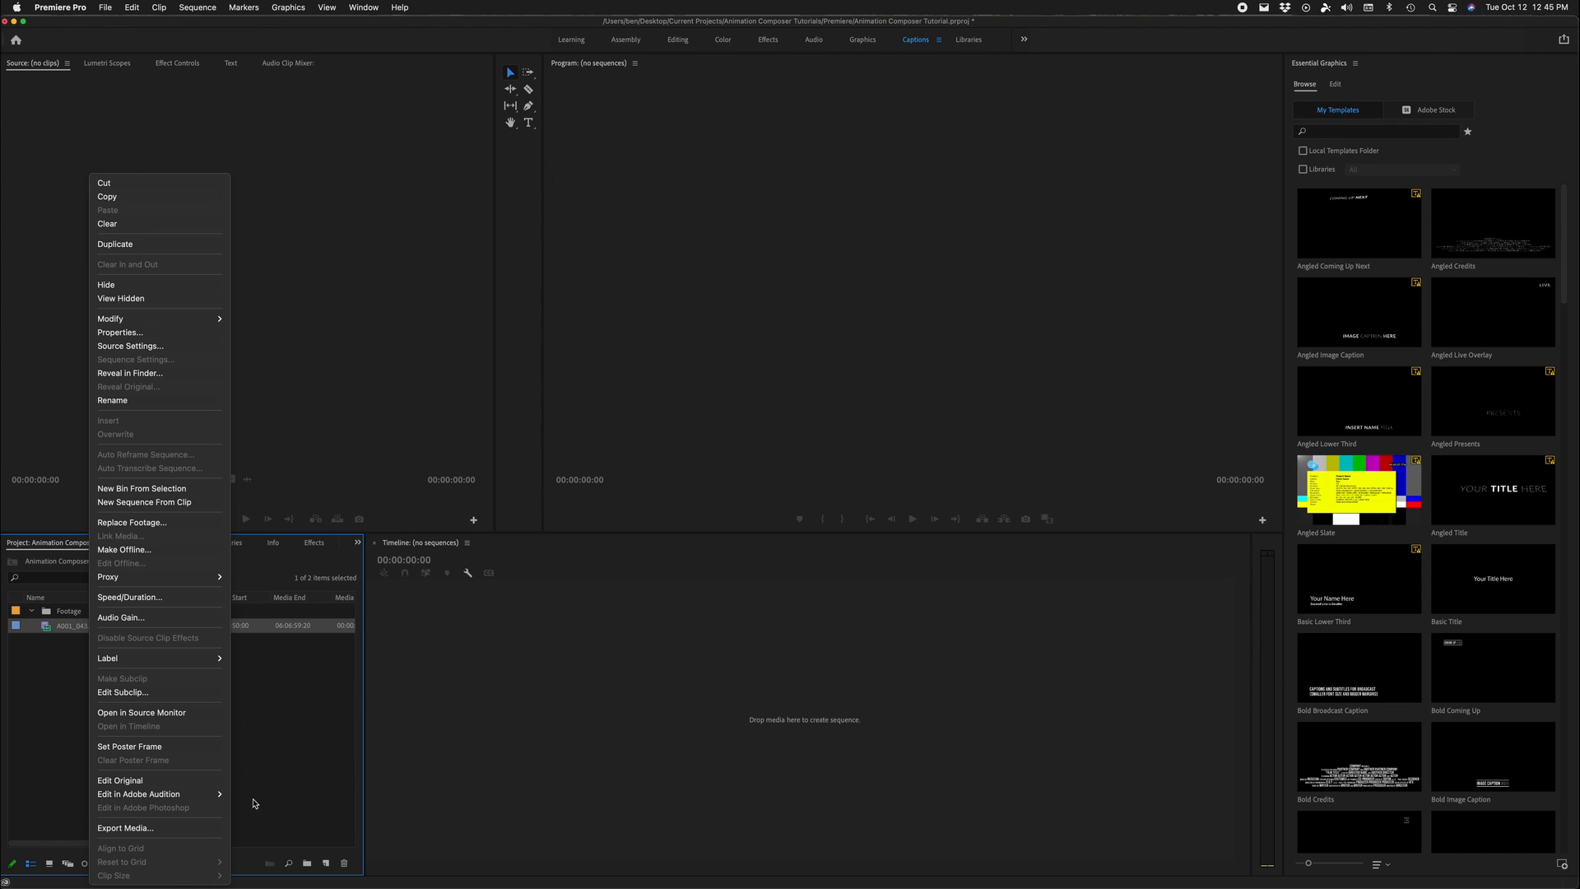
Step: Rename the imported clip with the speaker's name plus "Freedom Crusade 1" and move it into the Footage bin
click(148, 400)
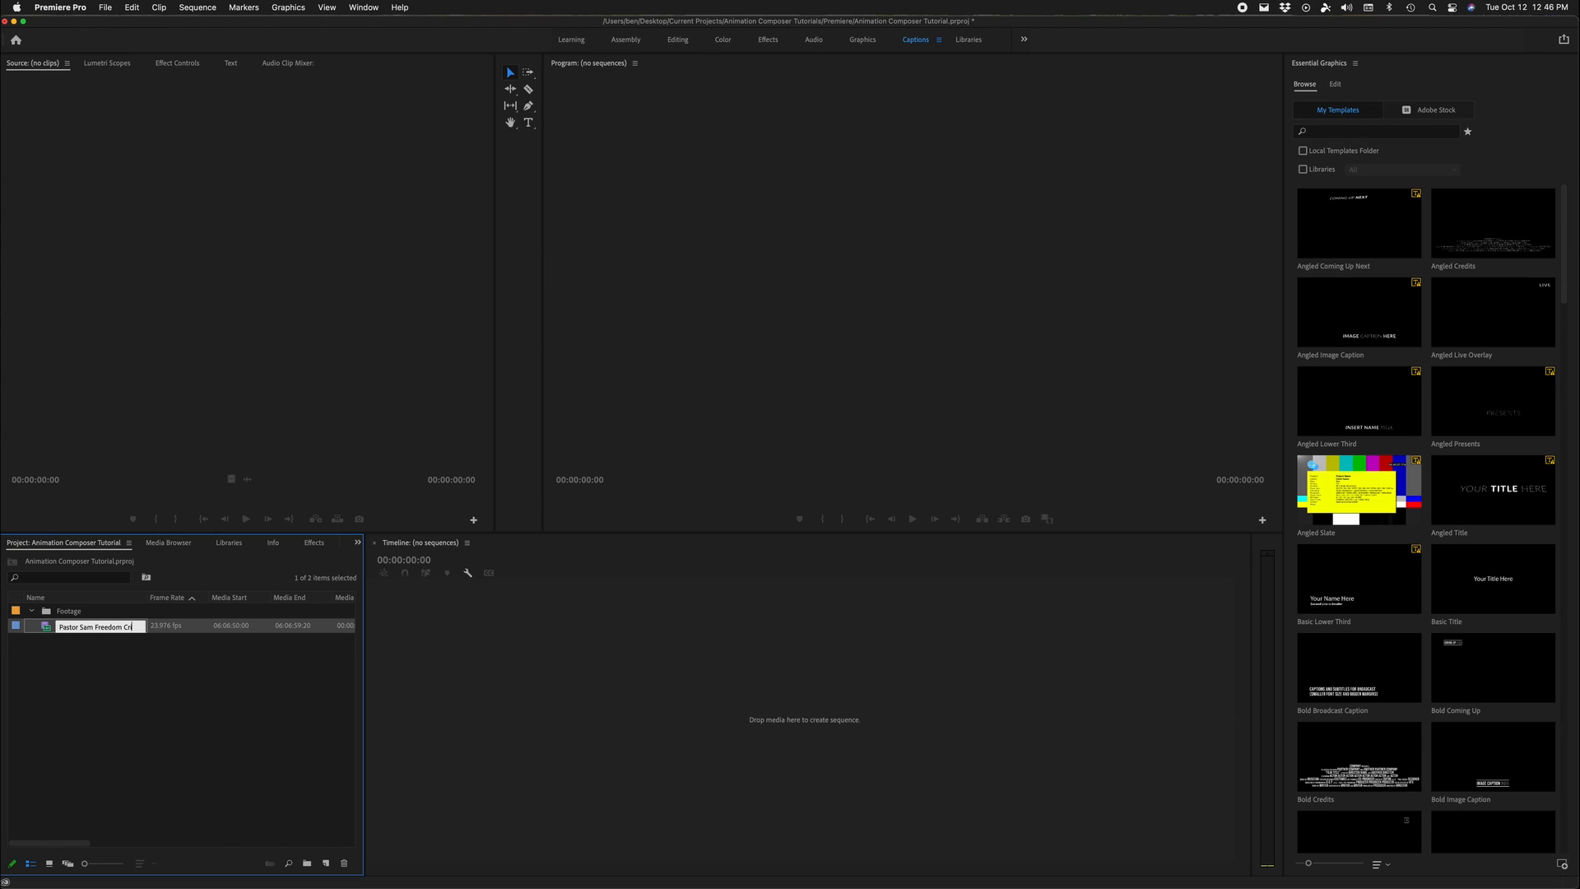
click(178, 611)
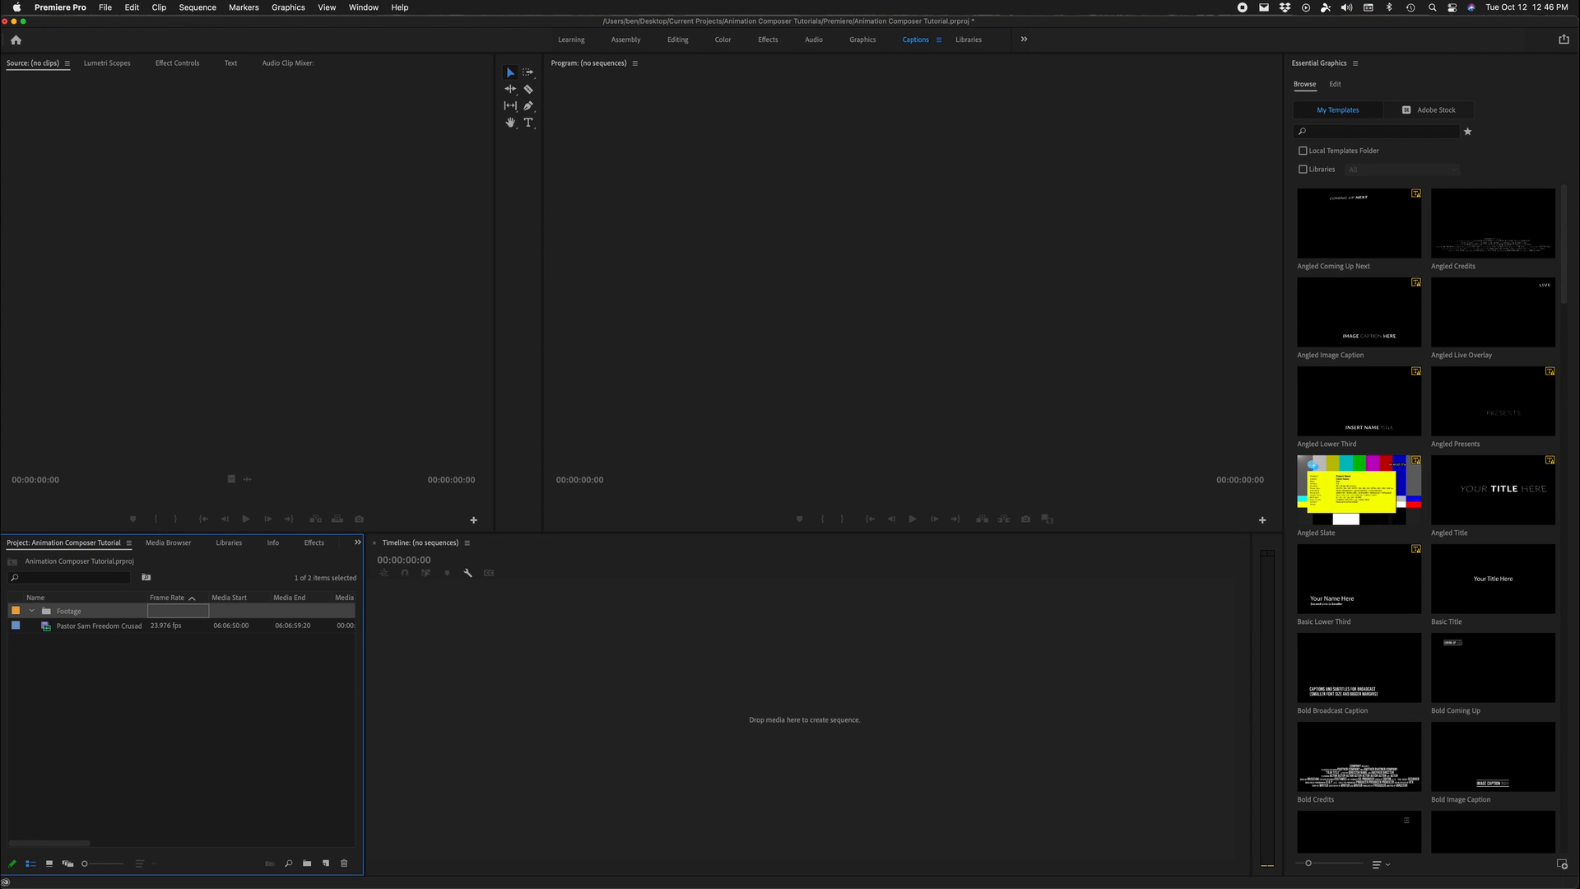
drag(102, 630, 69, 612)
click(81, 630)
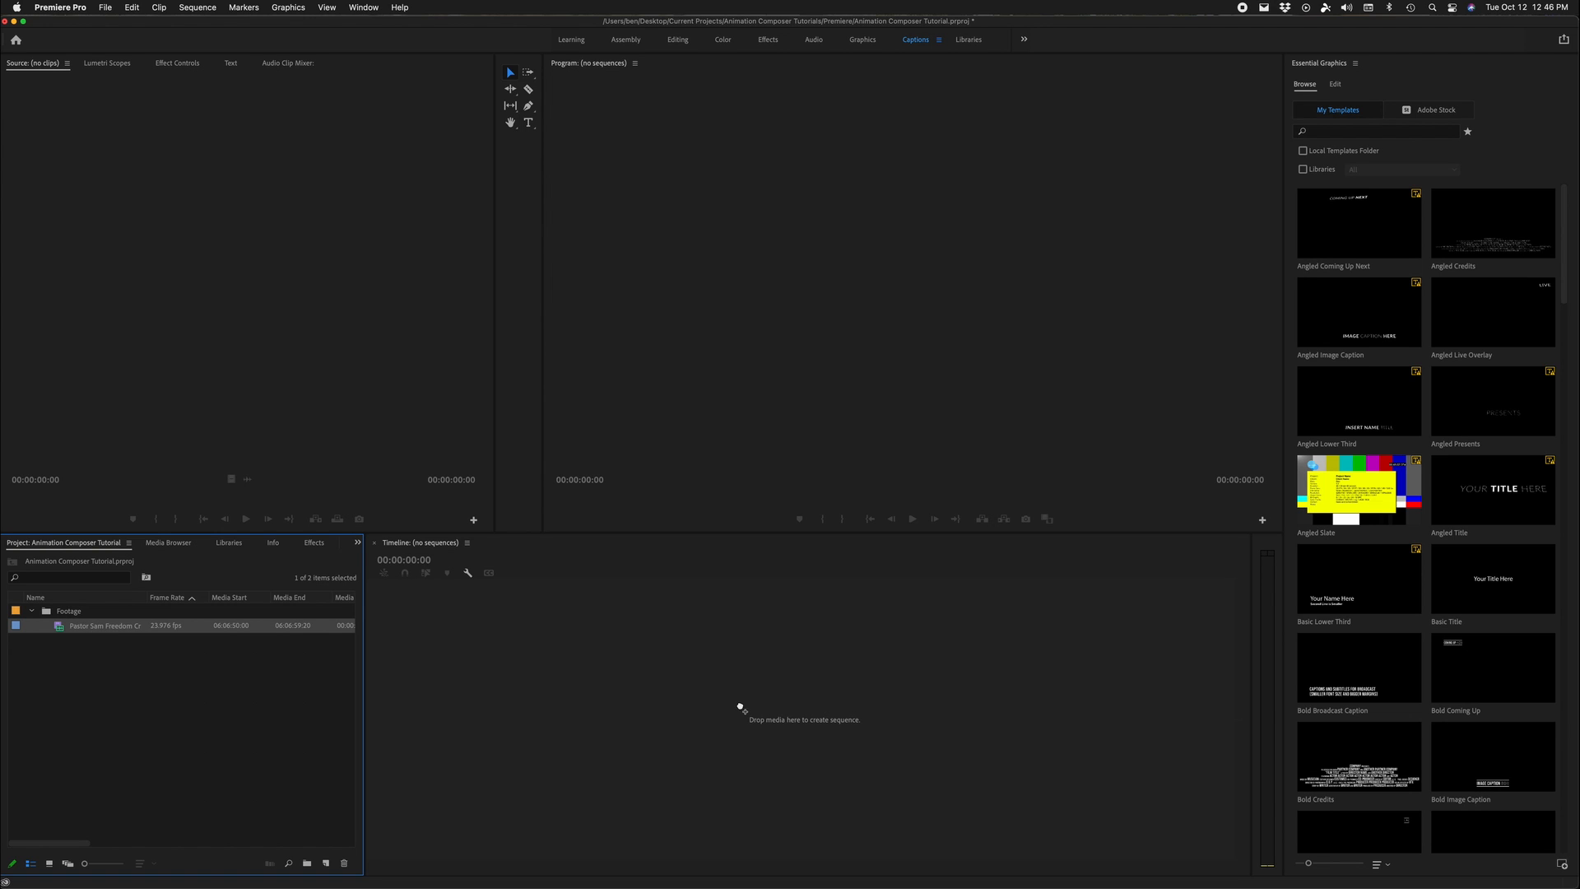
Step: Create a new sequence from the renamed clip and fit its timeline view to the clip's length
right_click(96, 630)
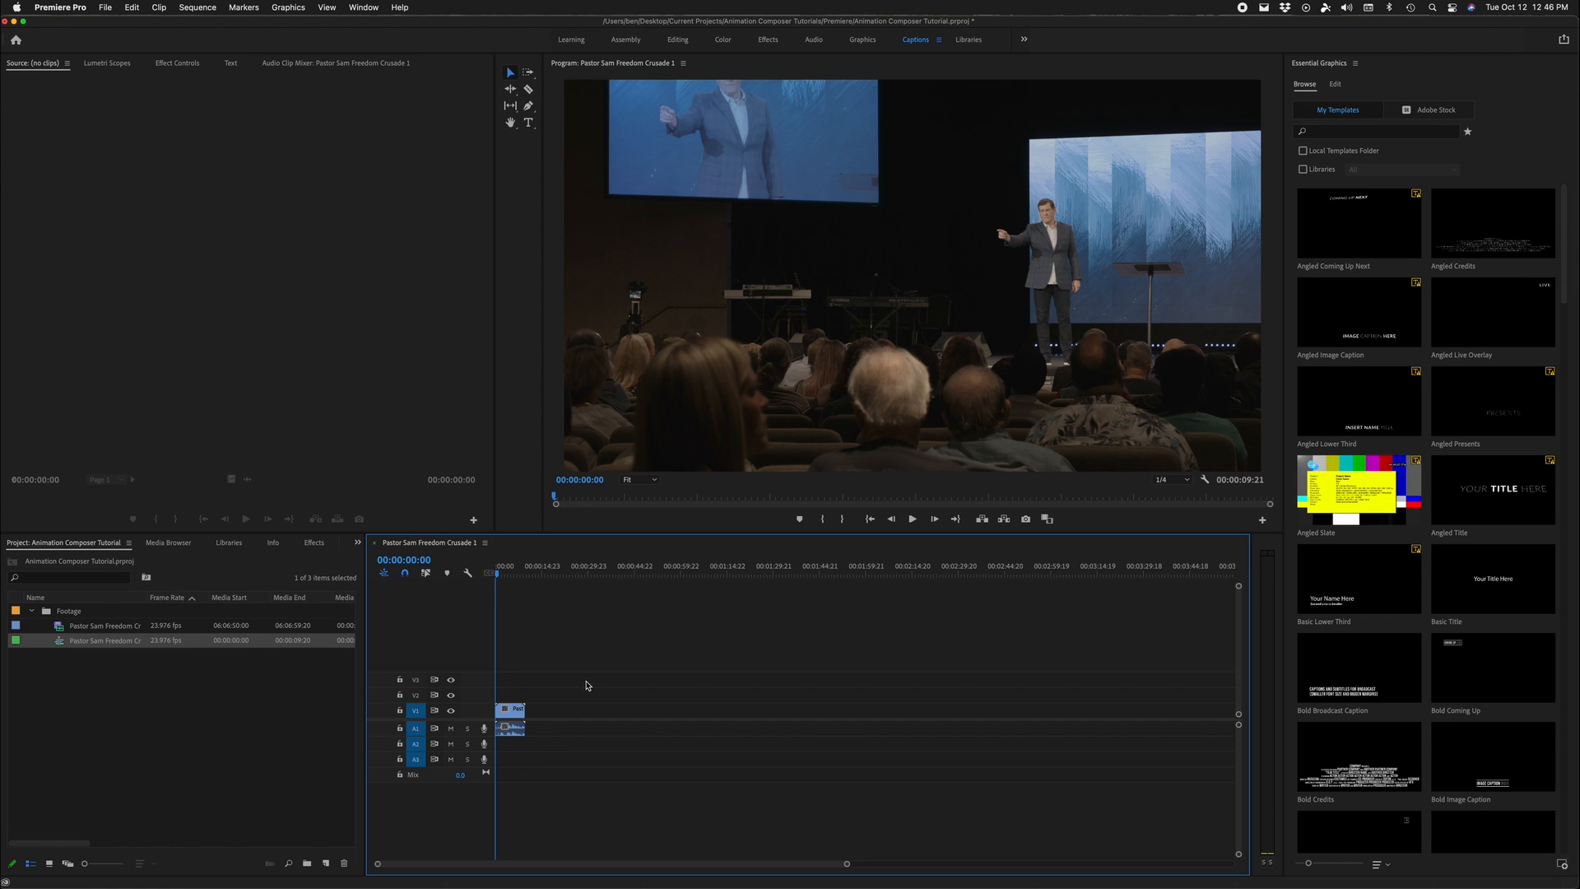
scroll(577, 683, up, 5)
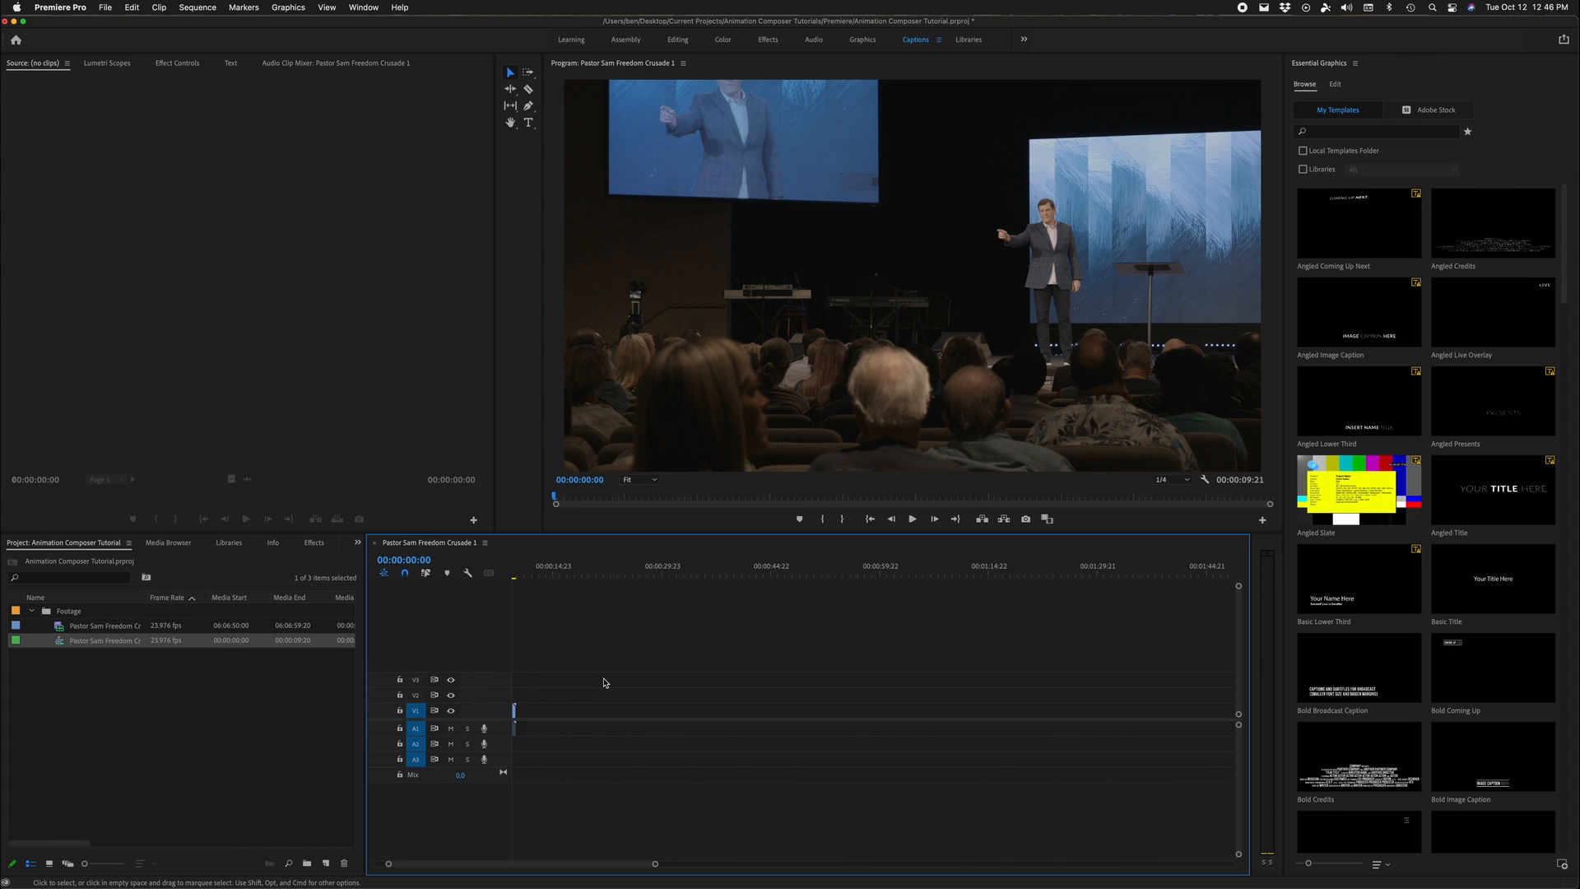
scroll(606, 683, down, 4)
scroll(601, 681, up, 4)
scroll(628, 670, up, 6)
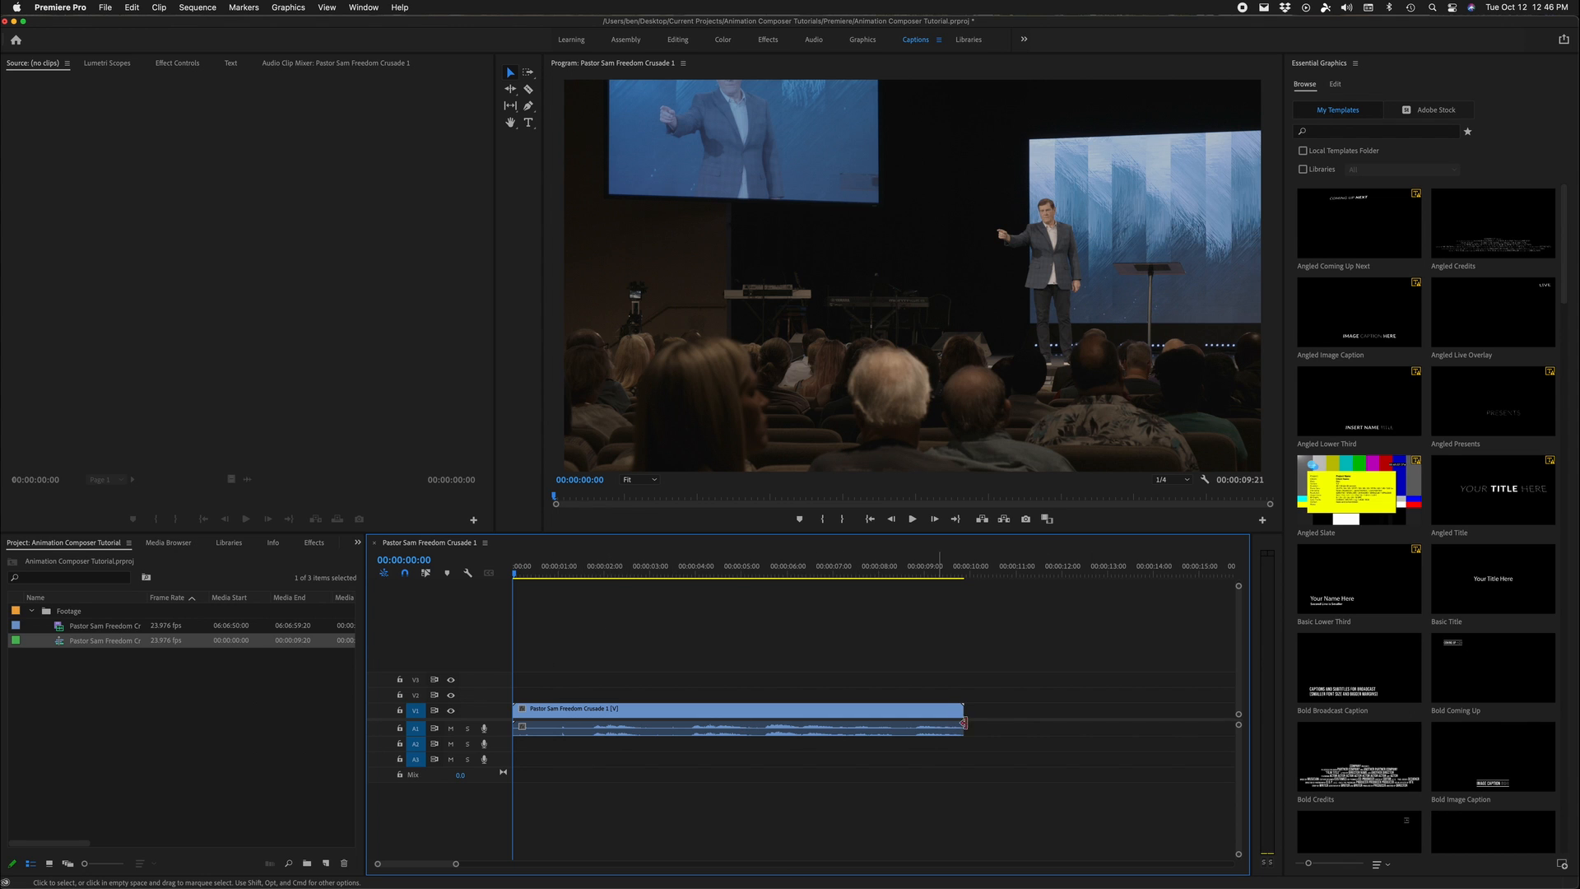
Step: At 00:00:01:15, add a wide text box across the lower middle of the video frame over the audience
drag(615, 571, 585, 572)
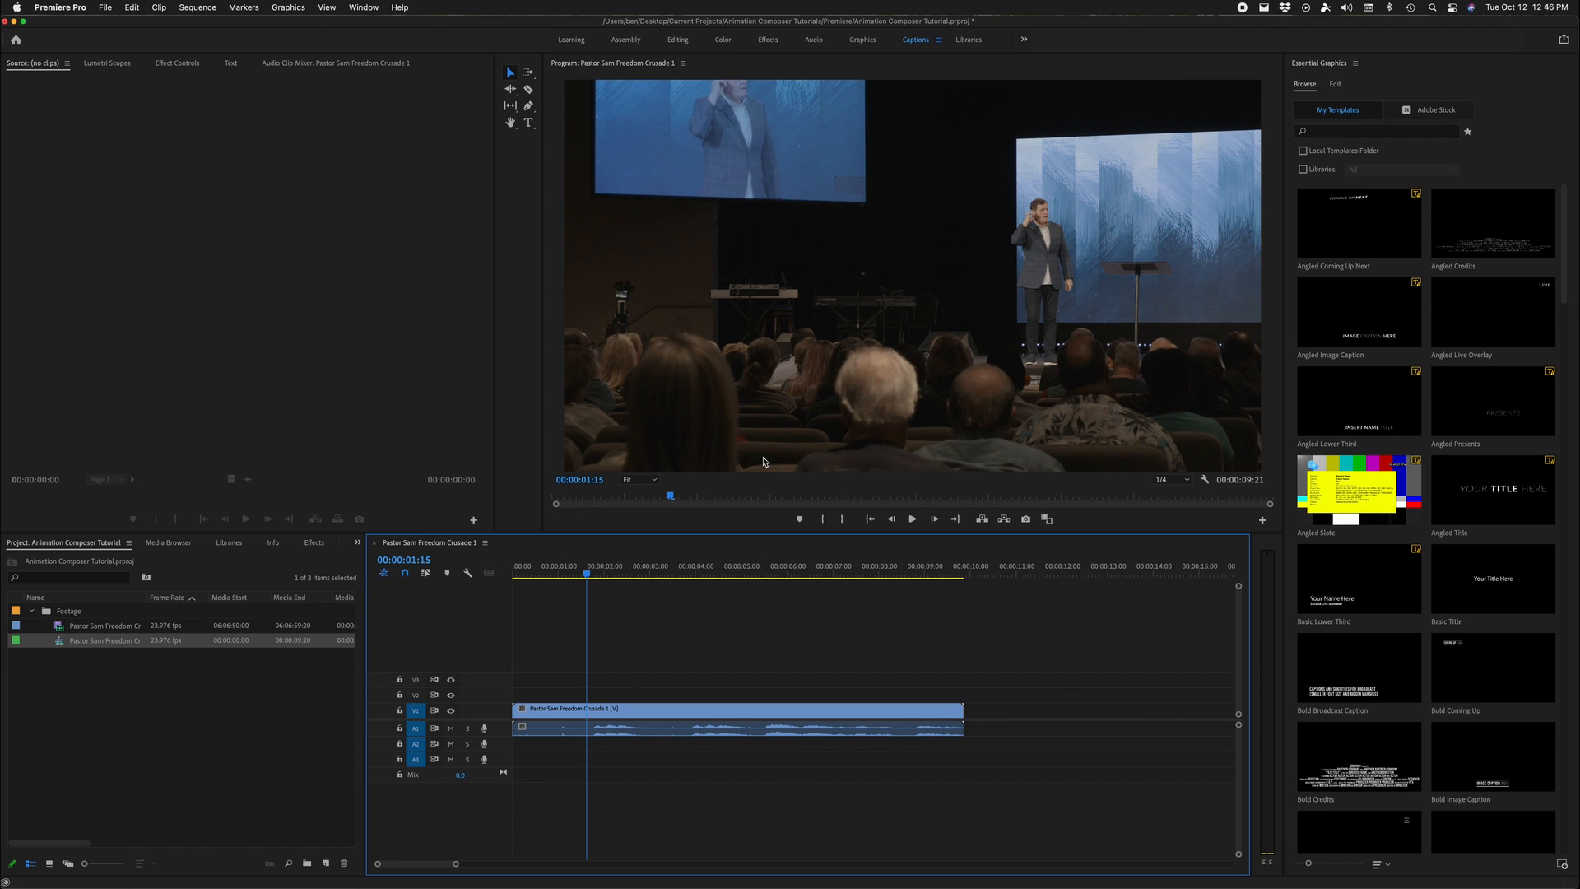
click(907, 306)
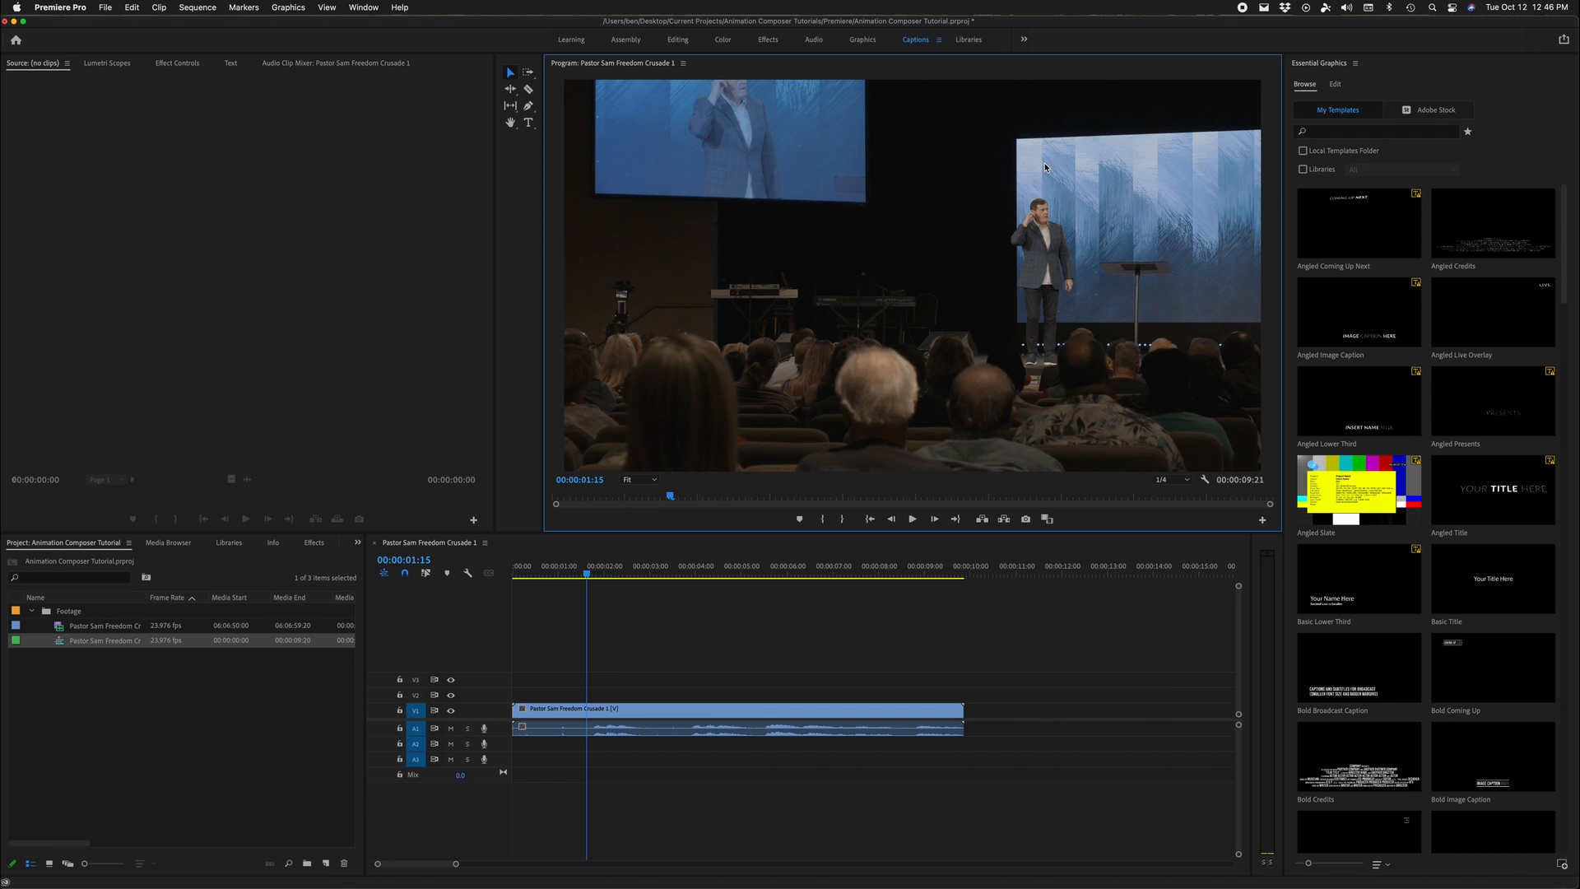
key(t)
drag(712, 384, 1165, 469)
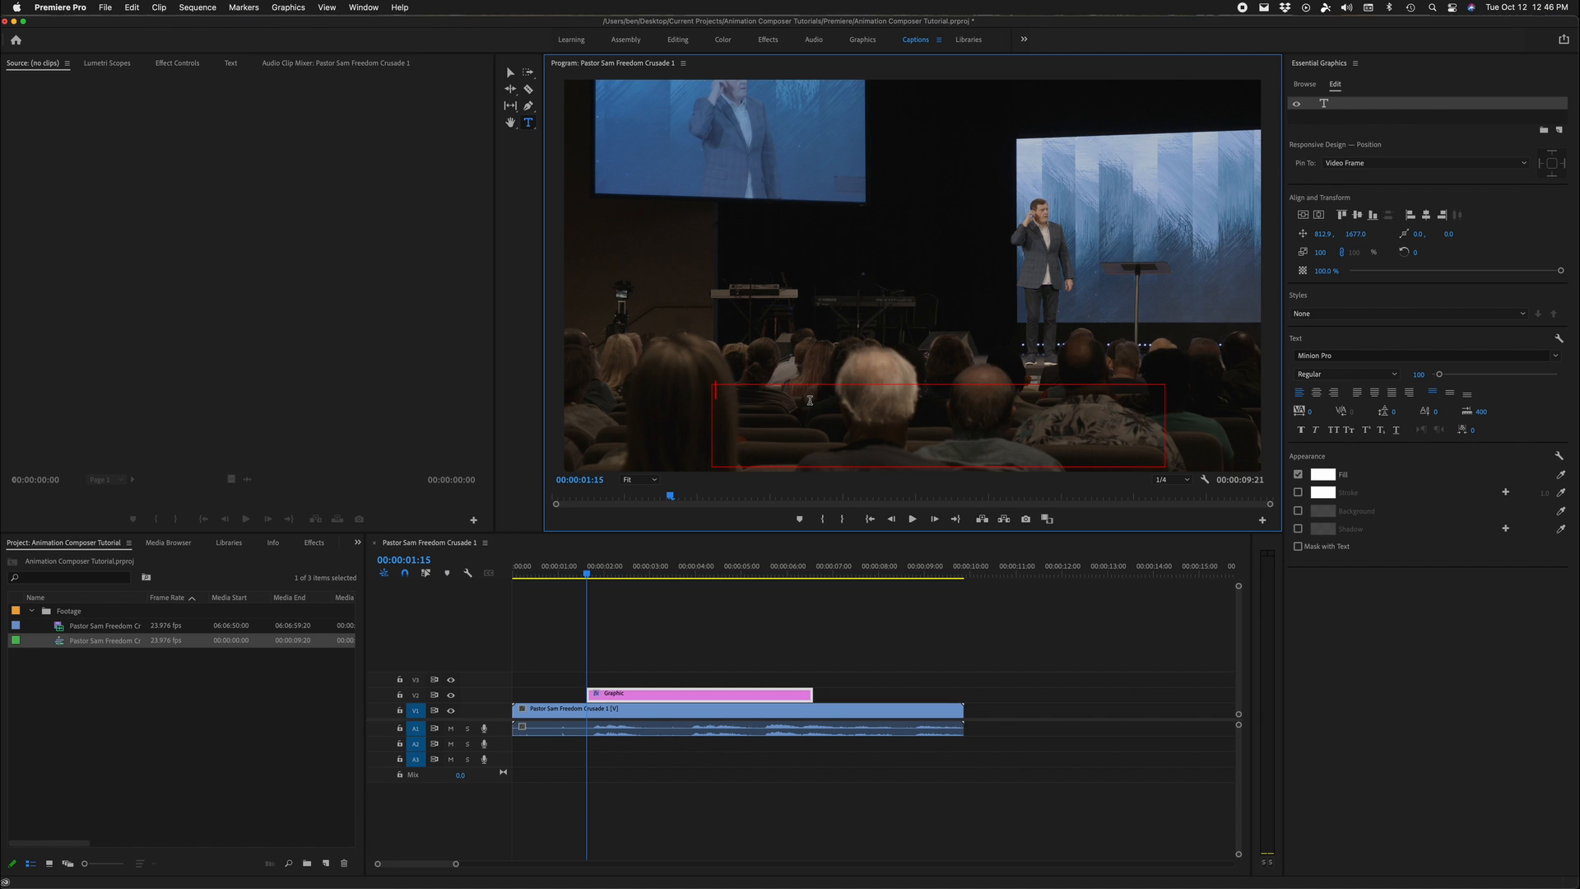
Step: Play the speech from 00:00:01:15 to hear the opening phrase and enter "If you can." in the text box
click(695, 661)
key(space)
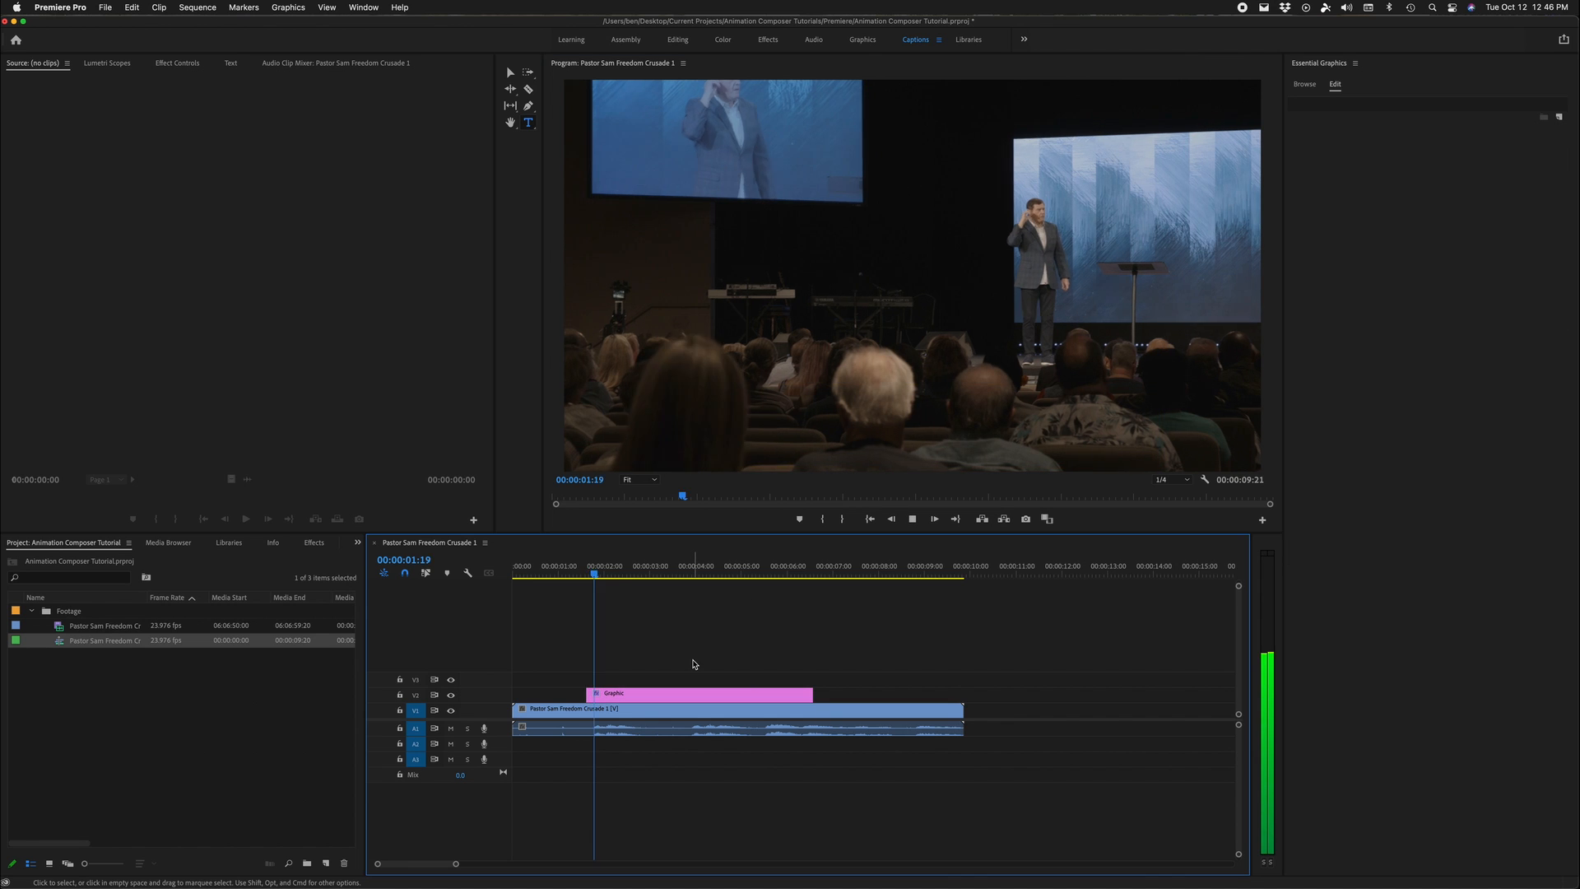
key(space)
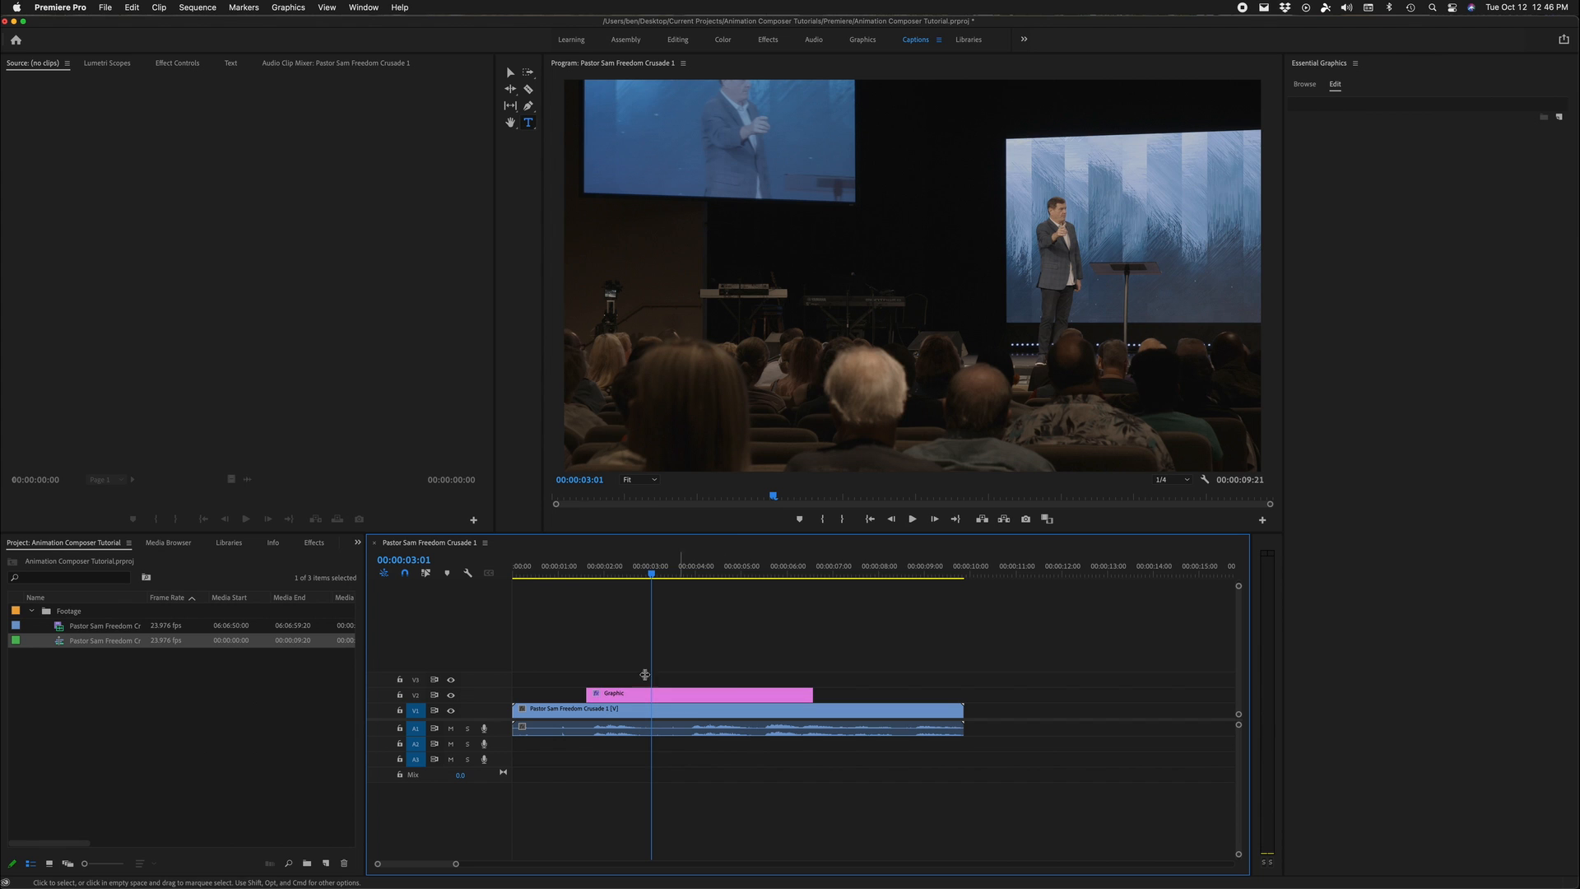
click(875, 413)
click(875, 413)
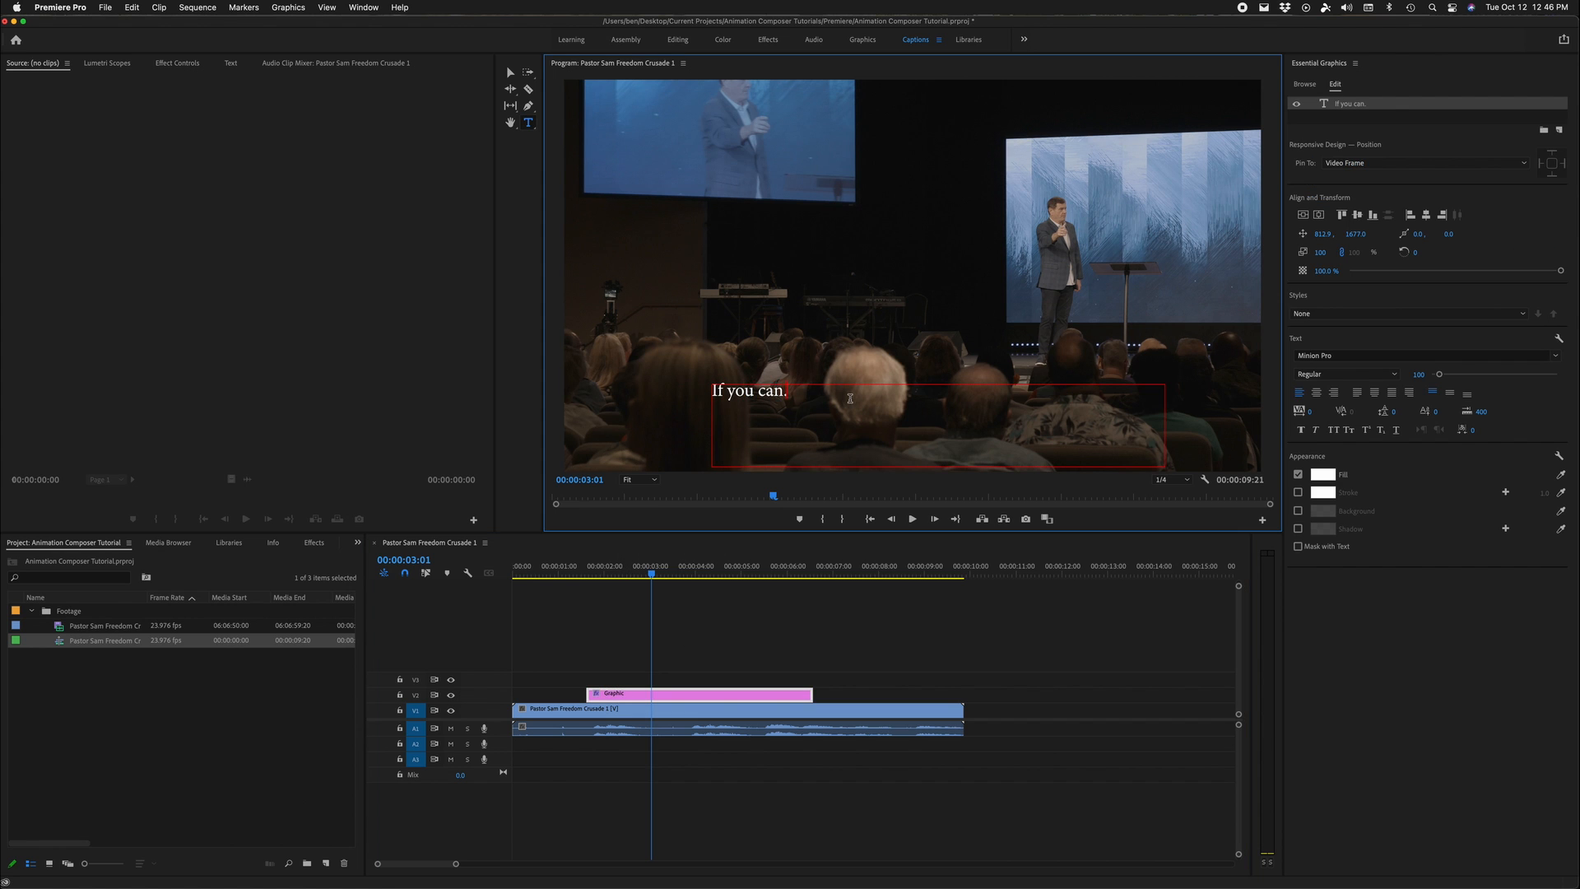
Step: Center-align the "If you can." caption and set its font size to 200
click(1319, 394)
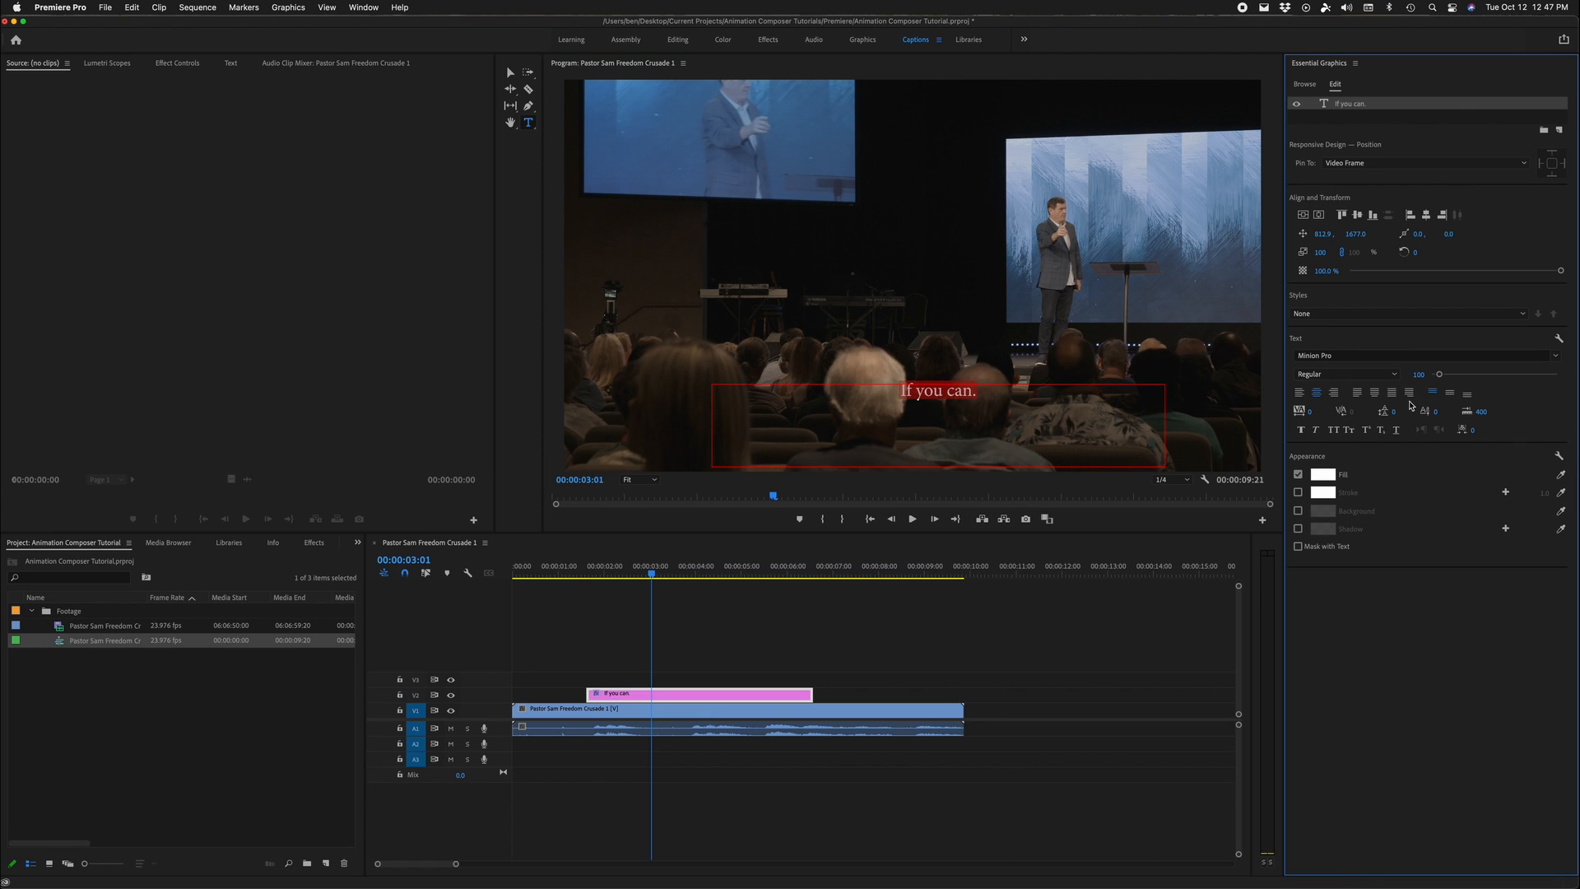
mouse_move(1417, 377)
mouse_down()
mouse_move(1473, 377)
mouse_move(1448, 377)
mouse_up()
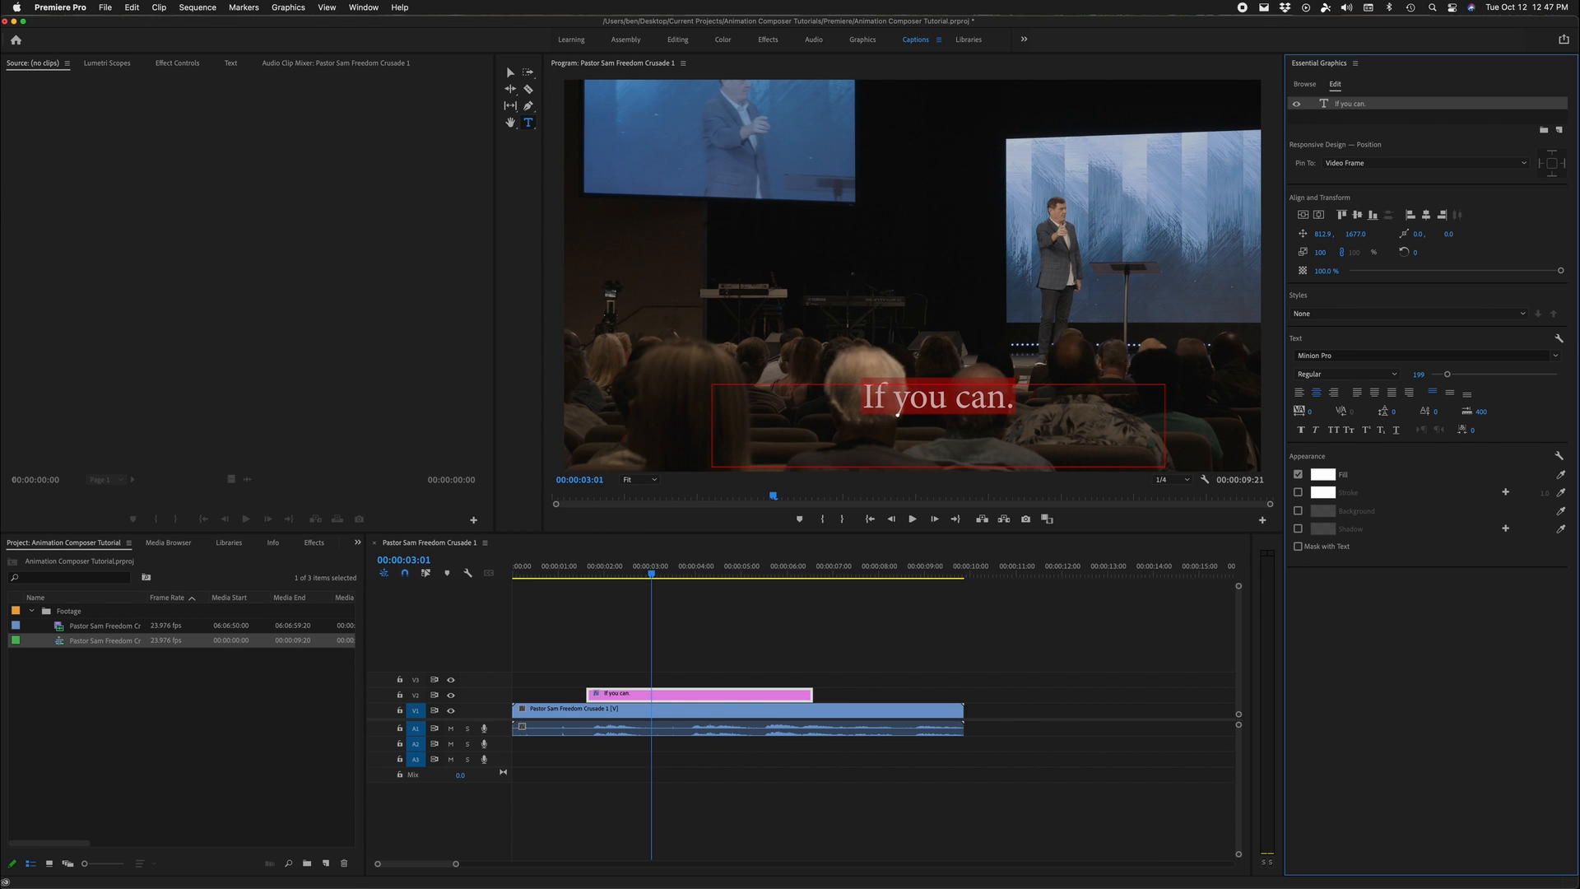
click(689, 673)
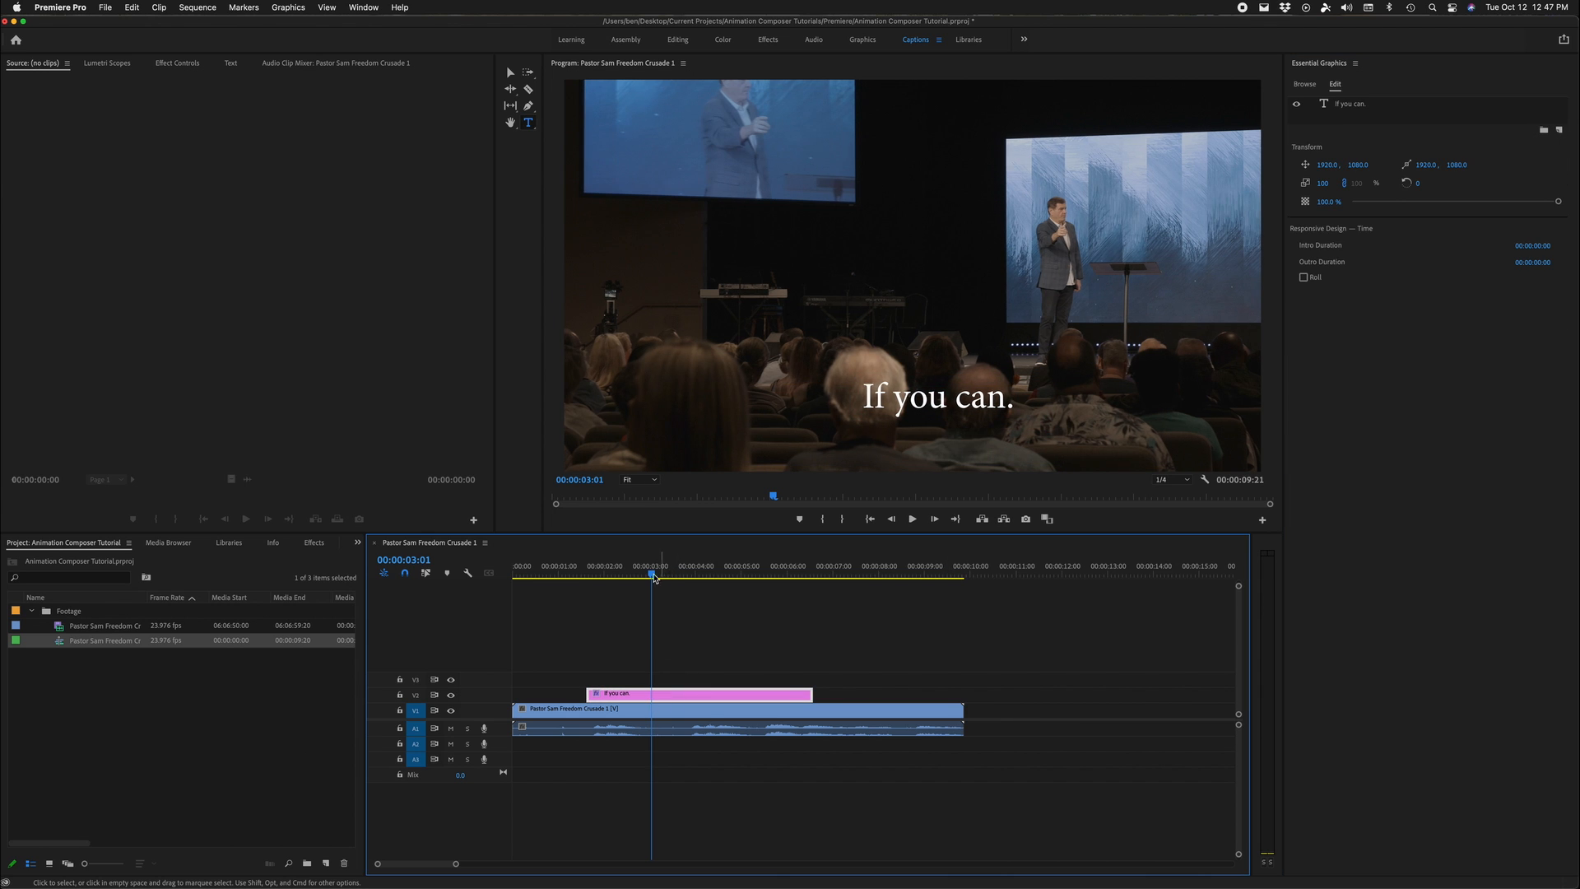
Step: Split the caption clip at 00:00:03:02 and just before 00:00:04:00, and delete the piece between the two cuts
key(space)
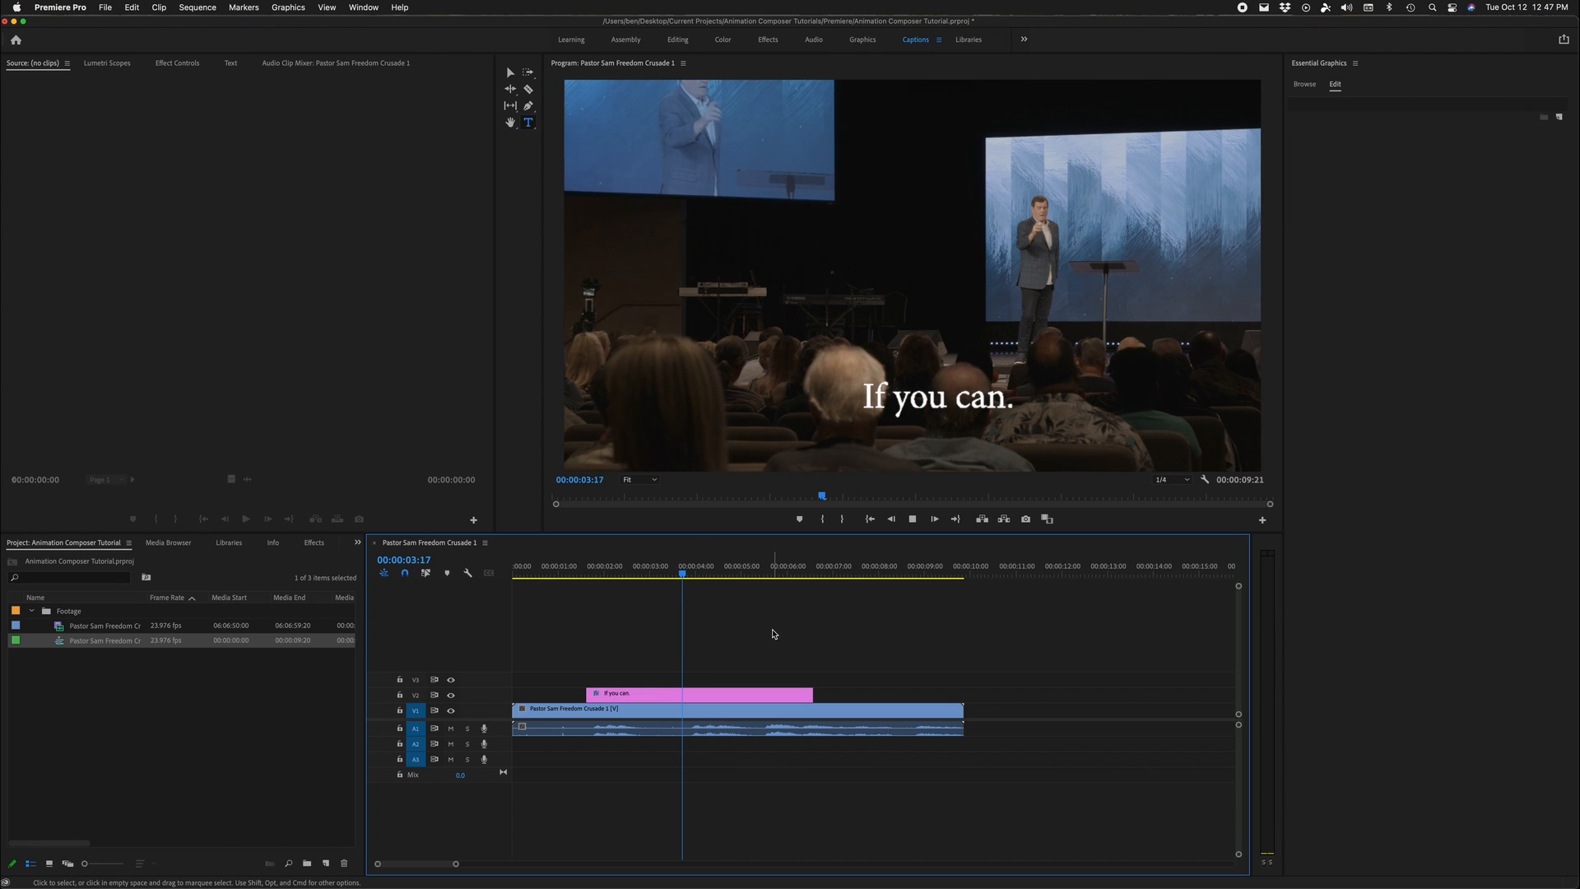
drag(704, 576, 653, 589)
key(c)
click(660, 697)
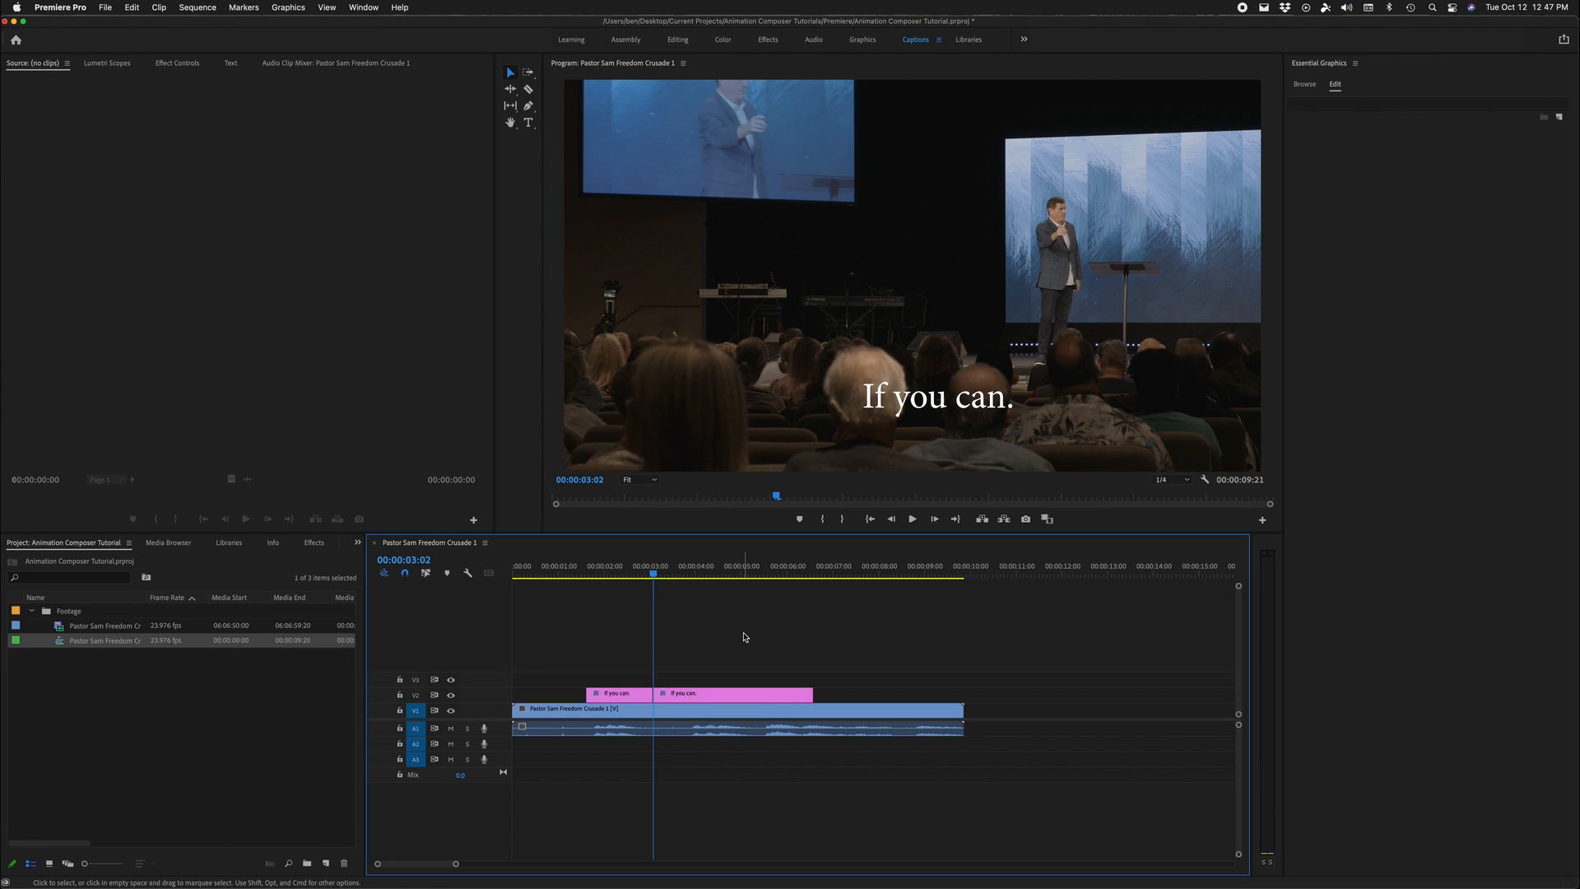
click(691, 693)
key(v)
click(670, 694)
key(Delete)
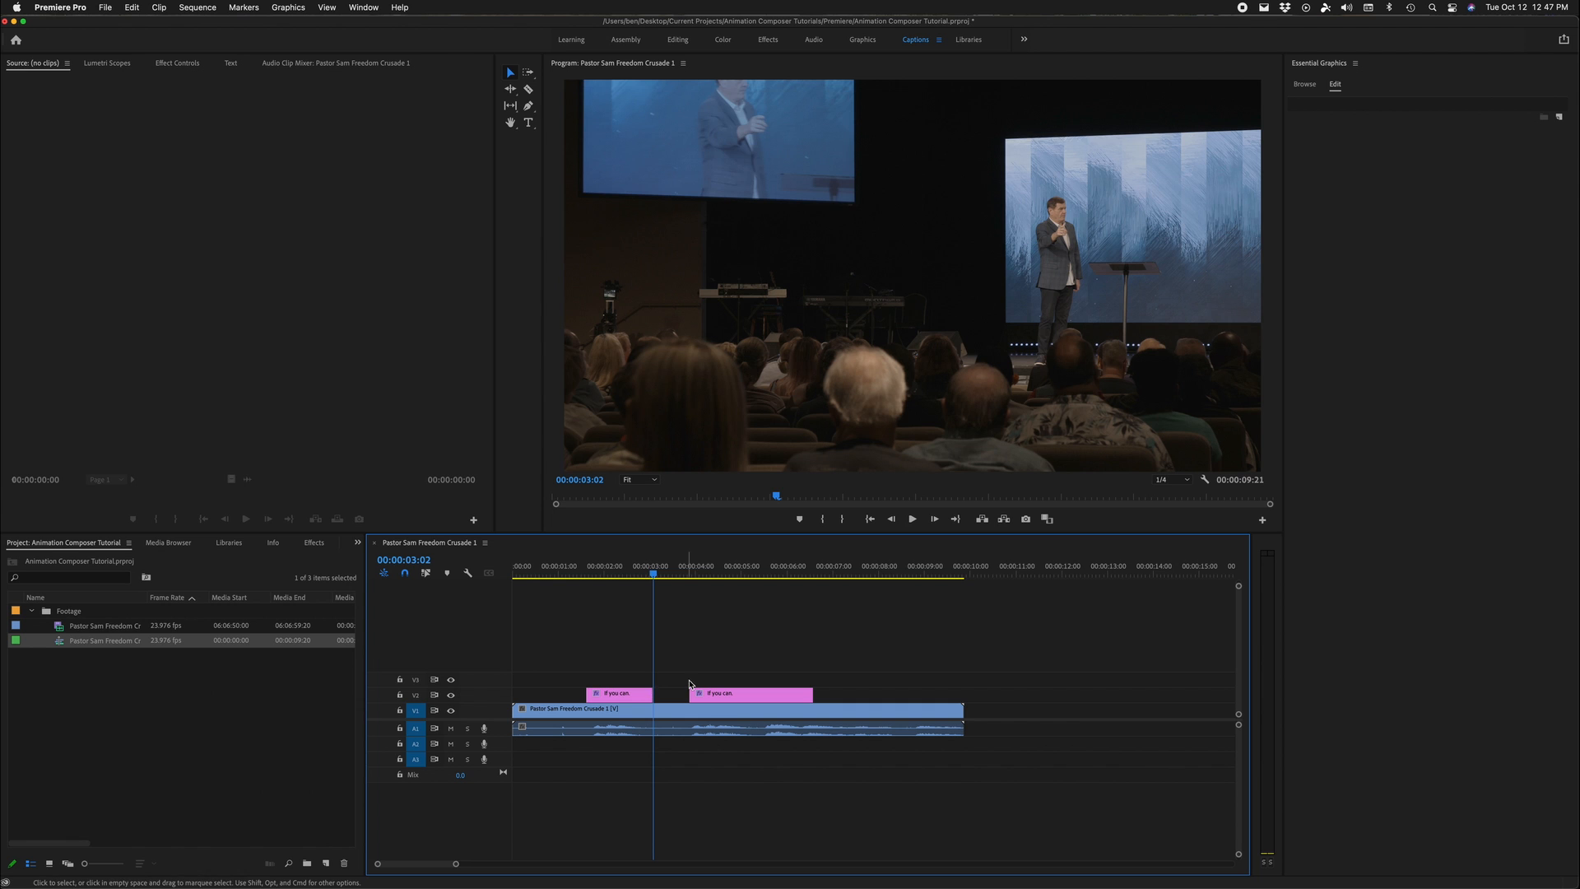
Step: Split the second caption clip at 00:00:05:09 and play the speech from that cut
drag(691, 569, 757, 571)
key(super+k)
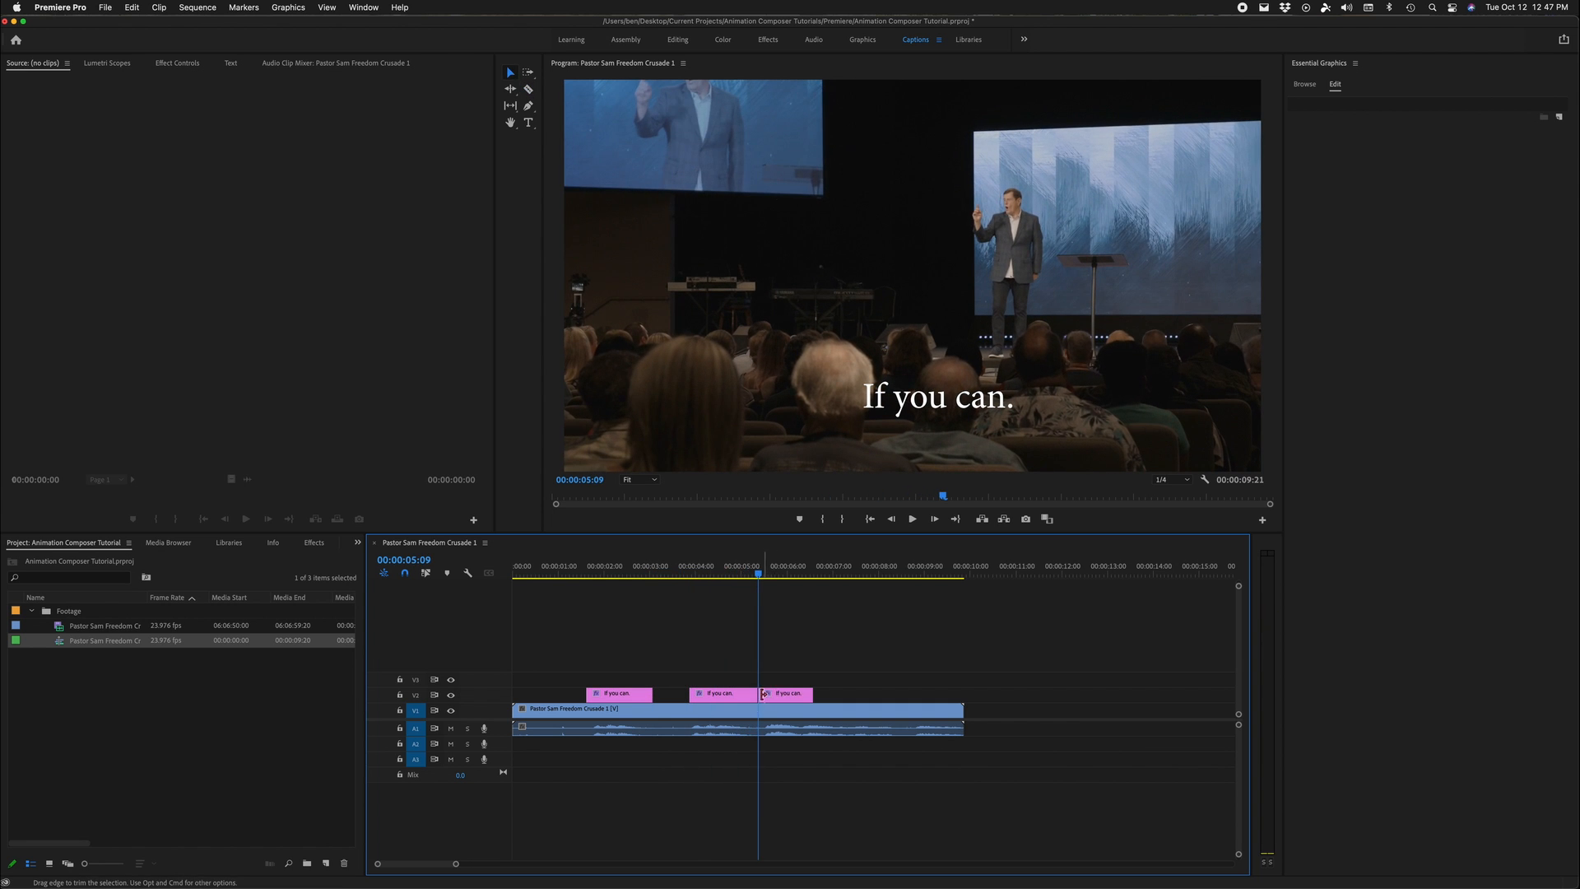
click(772, 698)
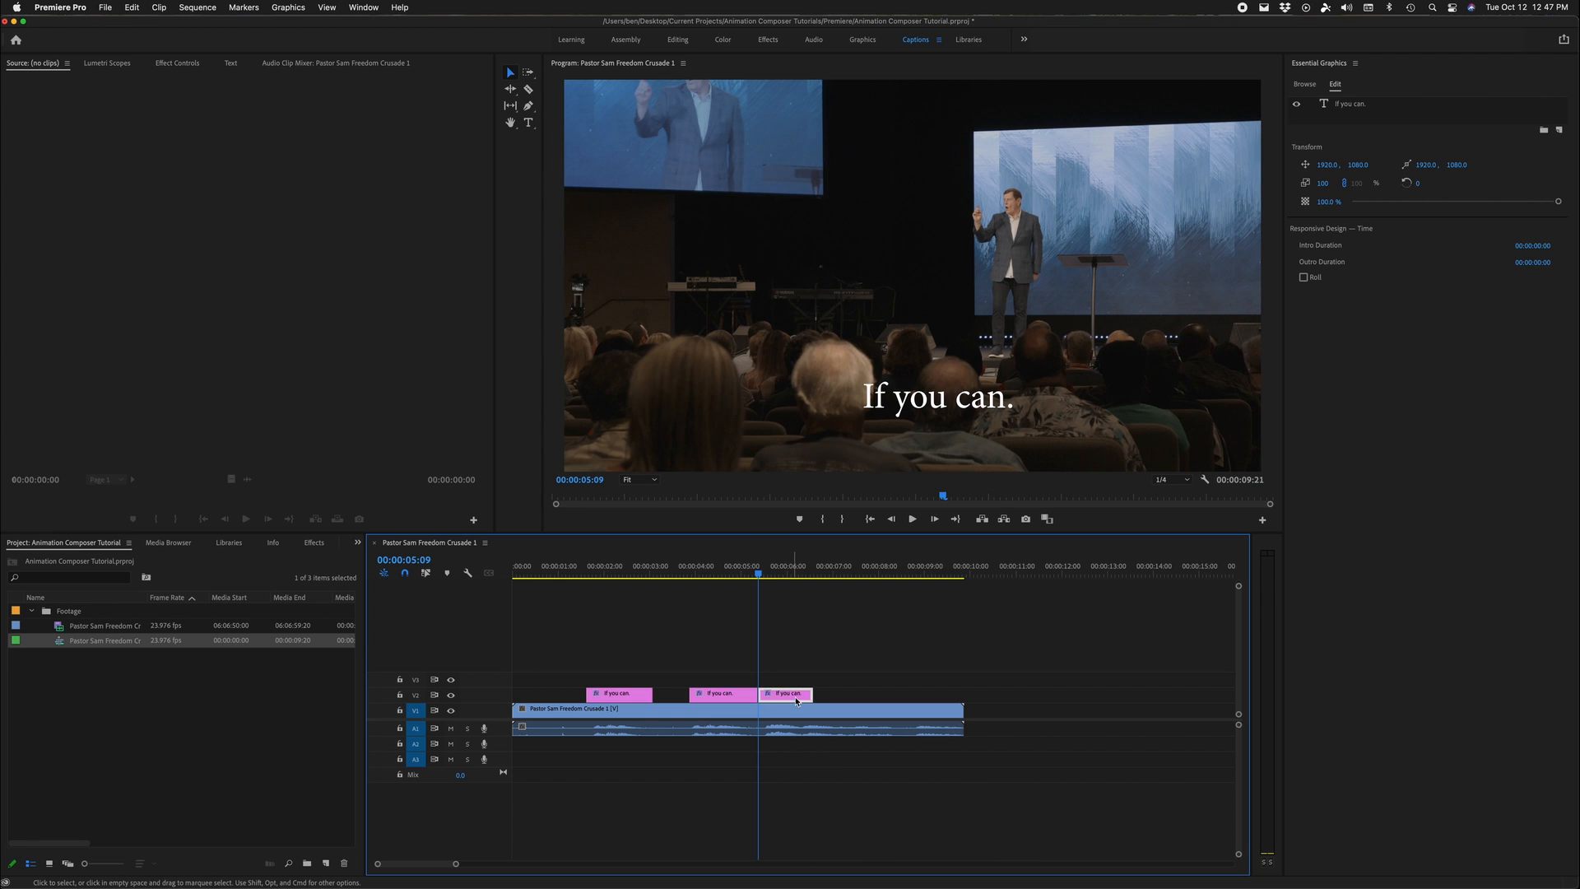
key(space)
key(space)
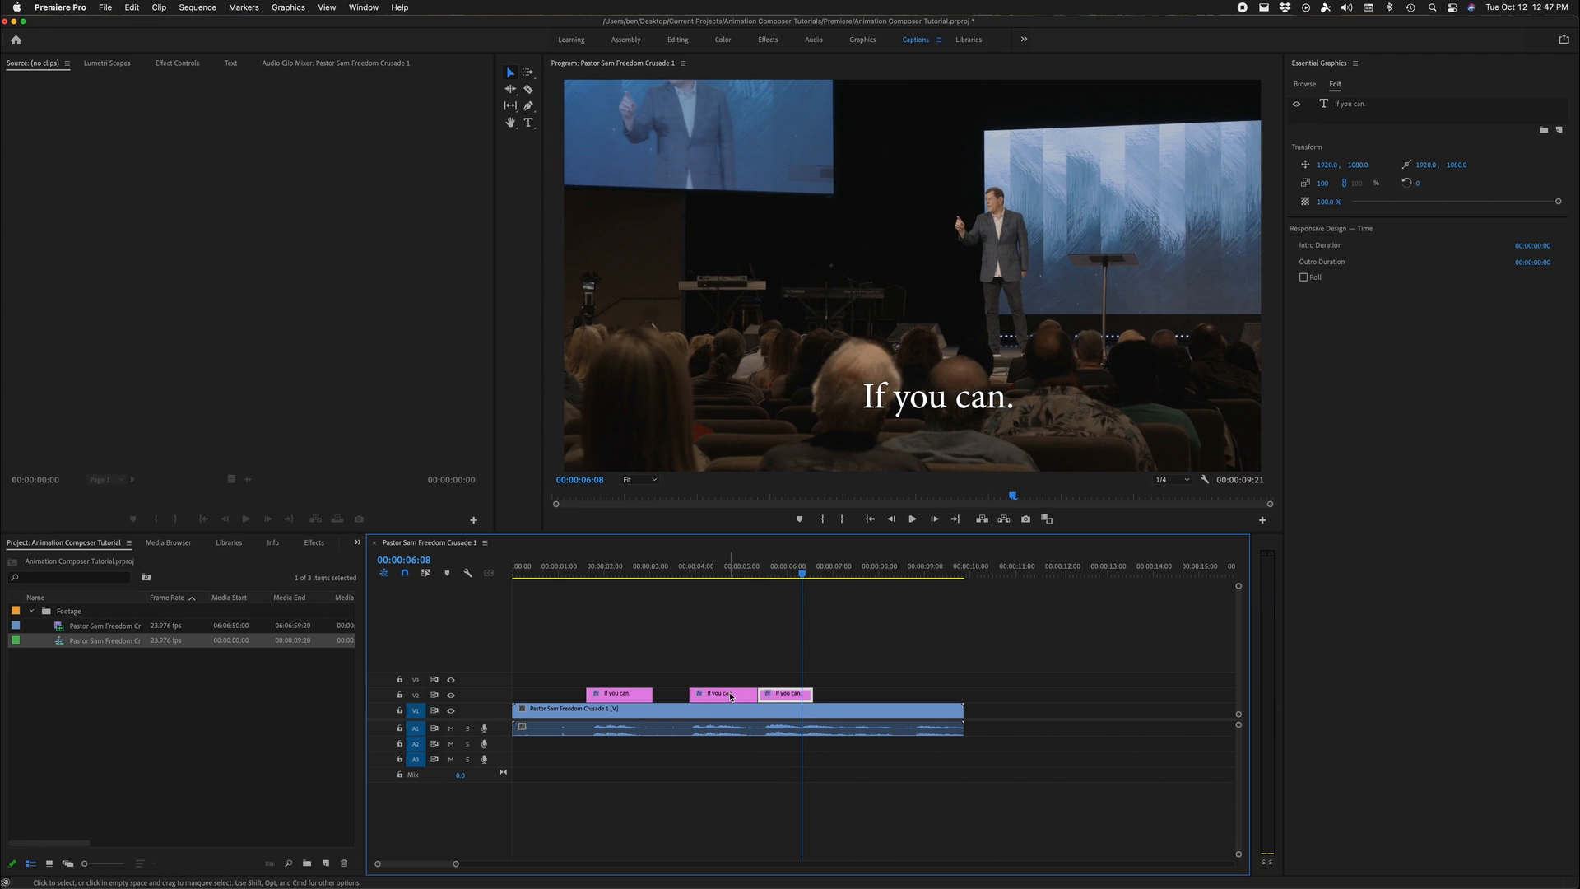
Step: Extend the third caption to about 00:00:10:00, trim the second caption's end slightly earlier, and play through the third caption
click(794, 699)
drag(812, 694, 968, 694)
drag(751, 694, 746, 694)
click(791, 578)
key(space)
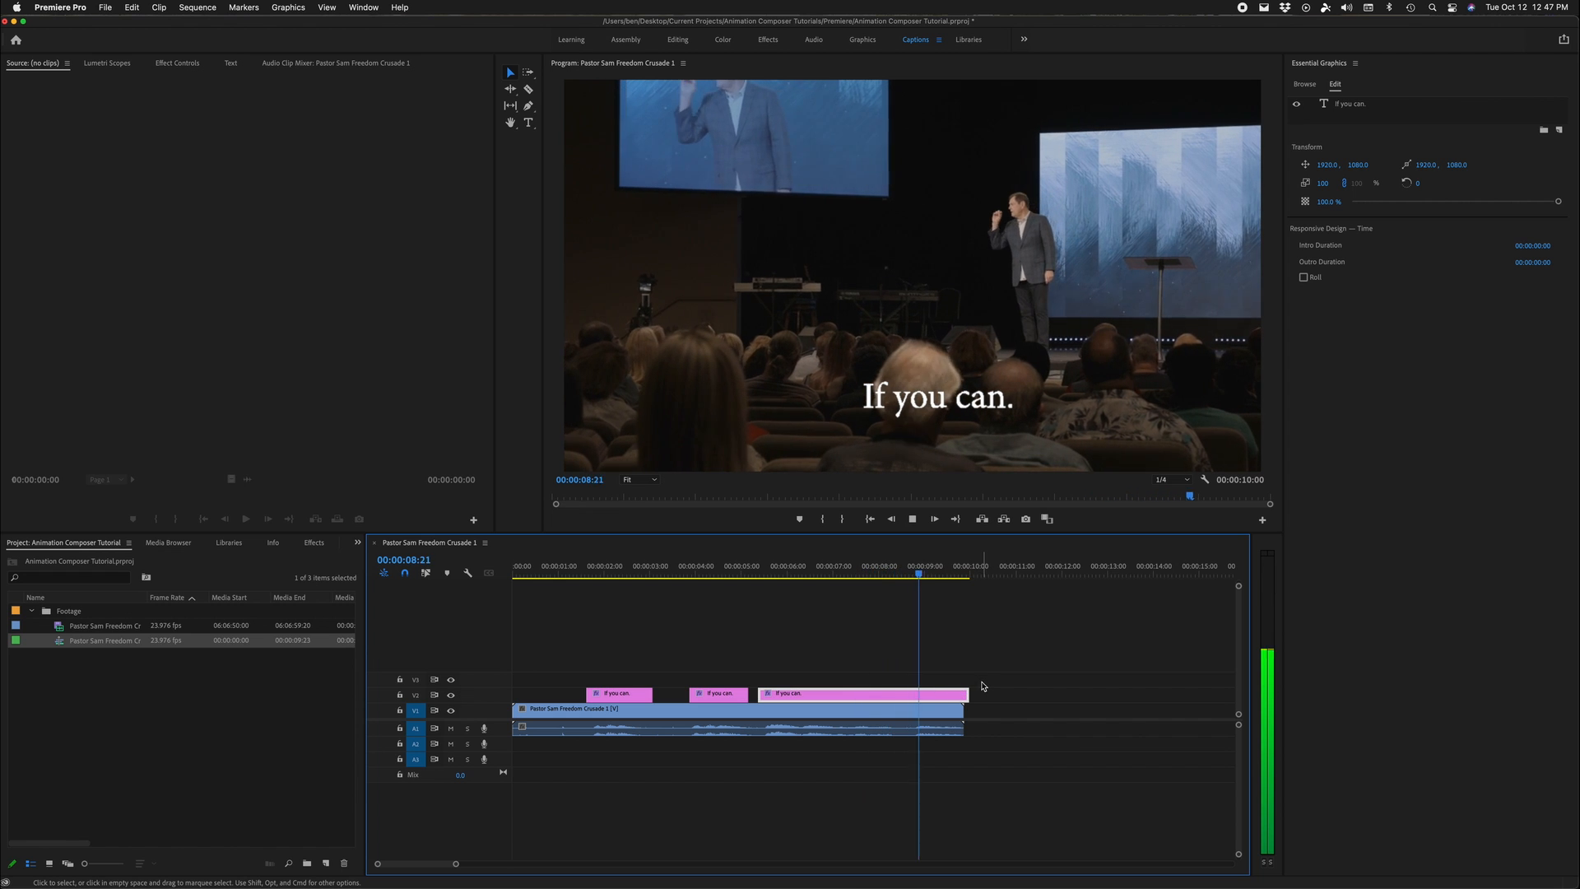
Step: Replace the third caption's text with "All things are possible to him who believes."
click(792, 576)
click(923, 409)
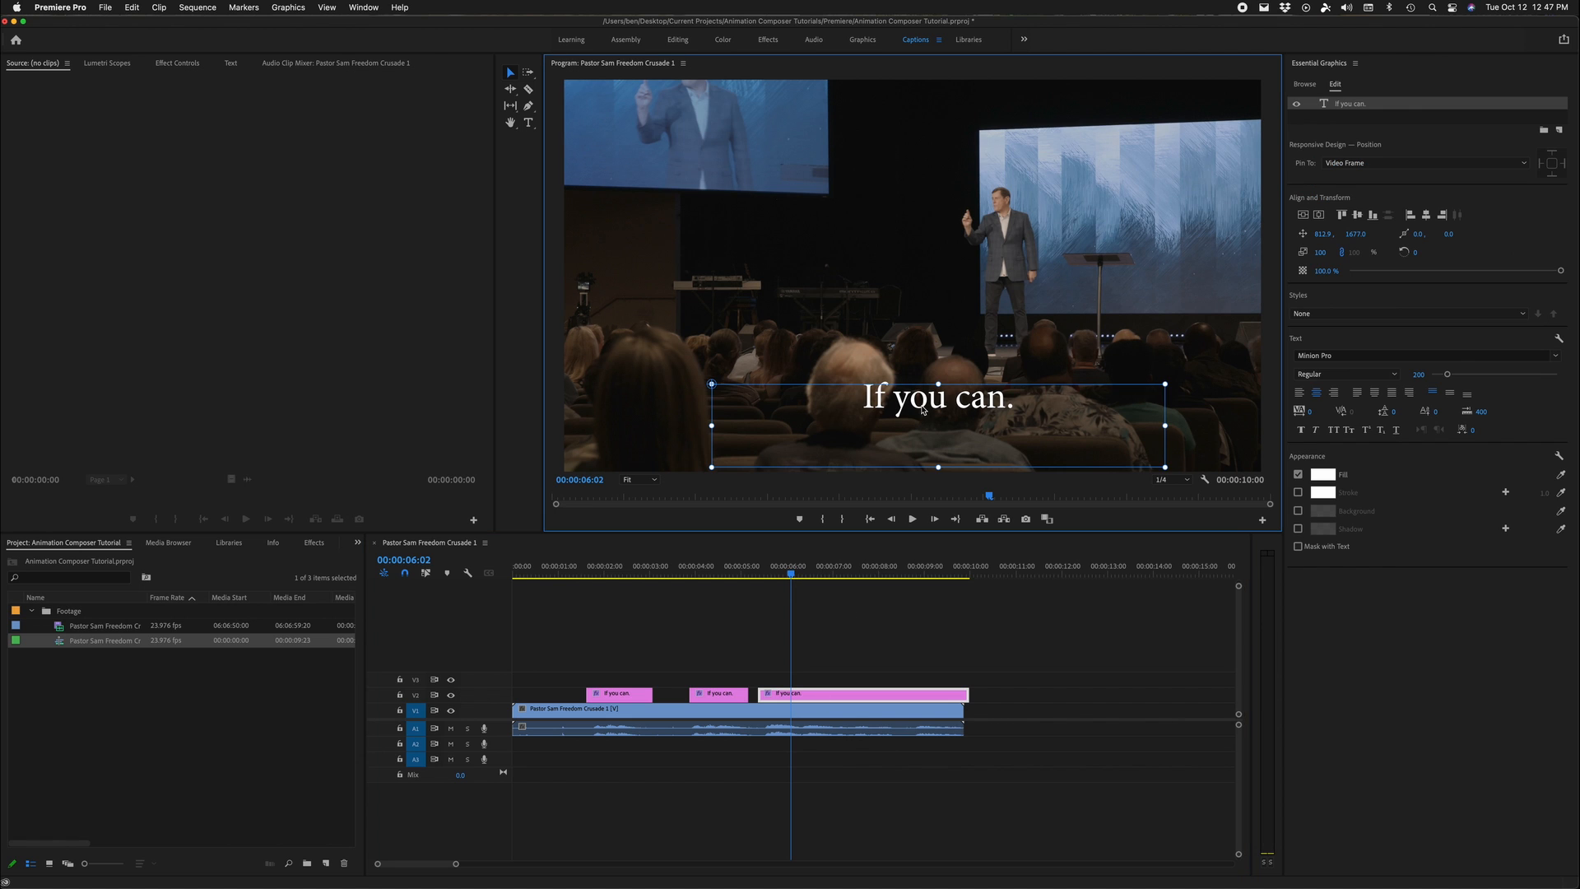
double_click(936, 405)
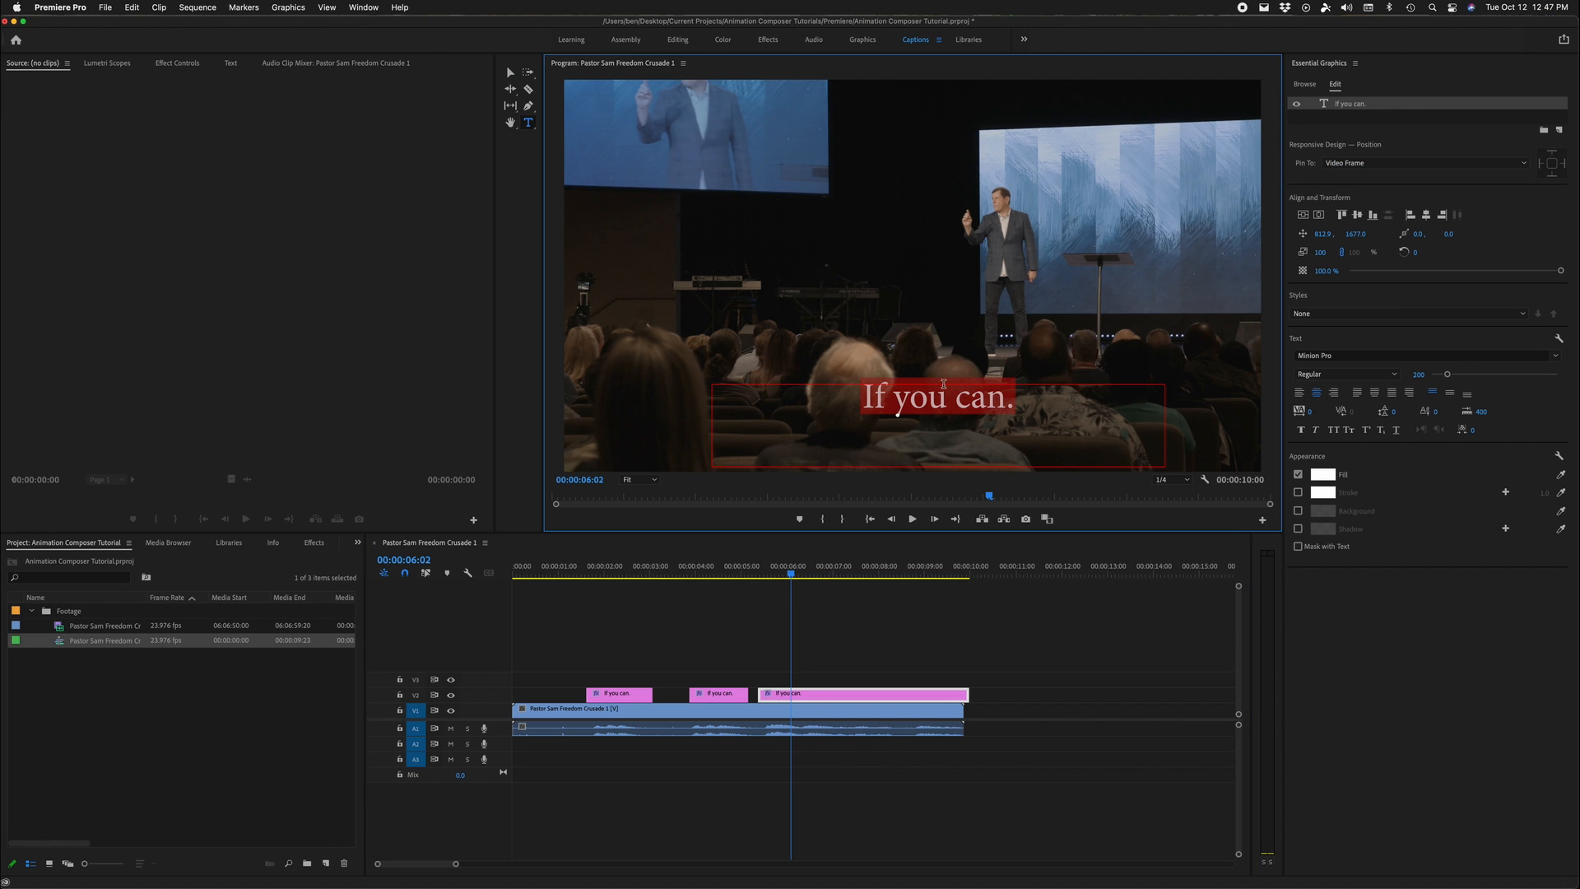
click(937, 617)
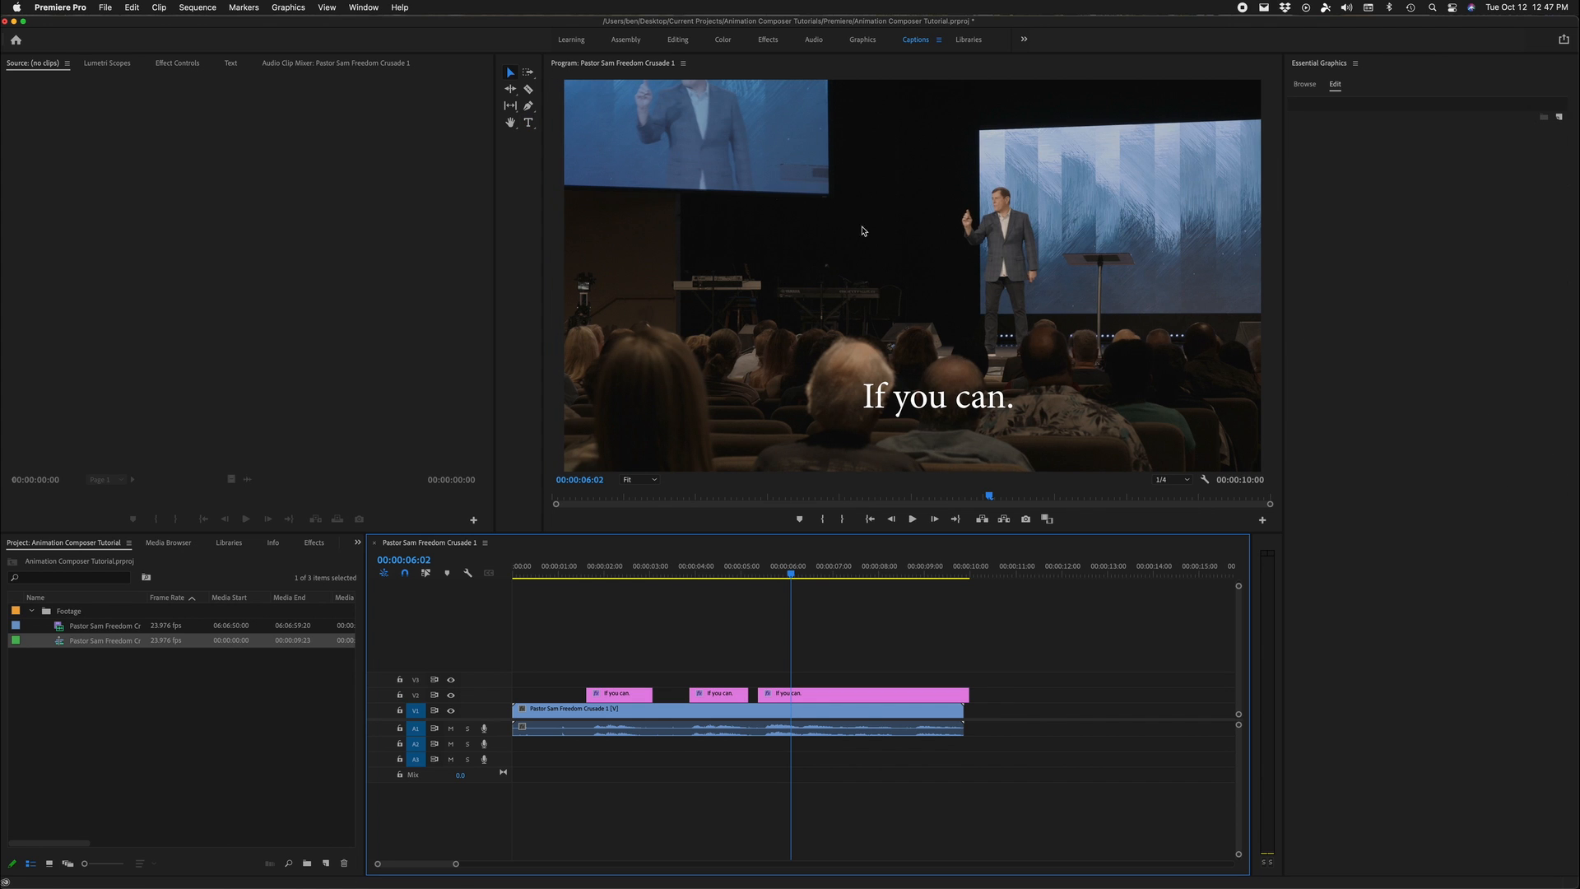
double_click(974, 406)
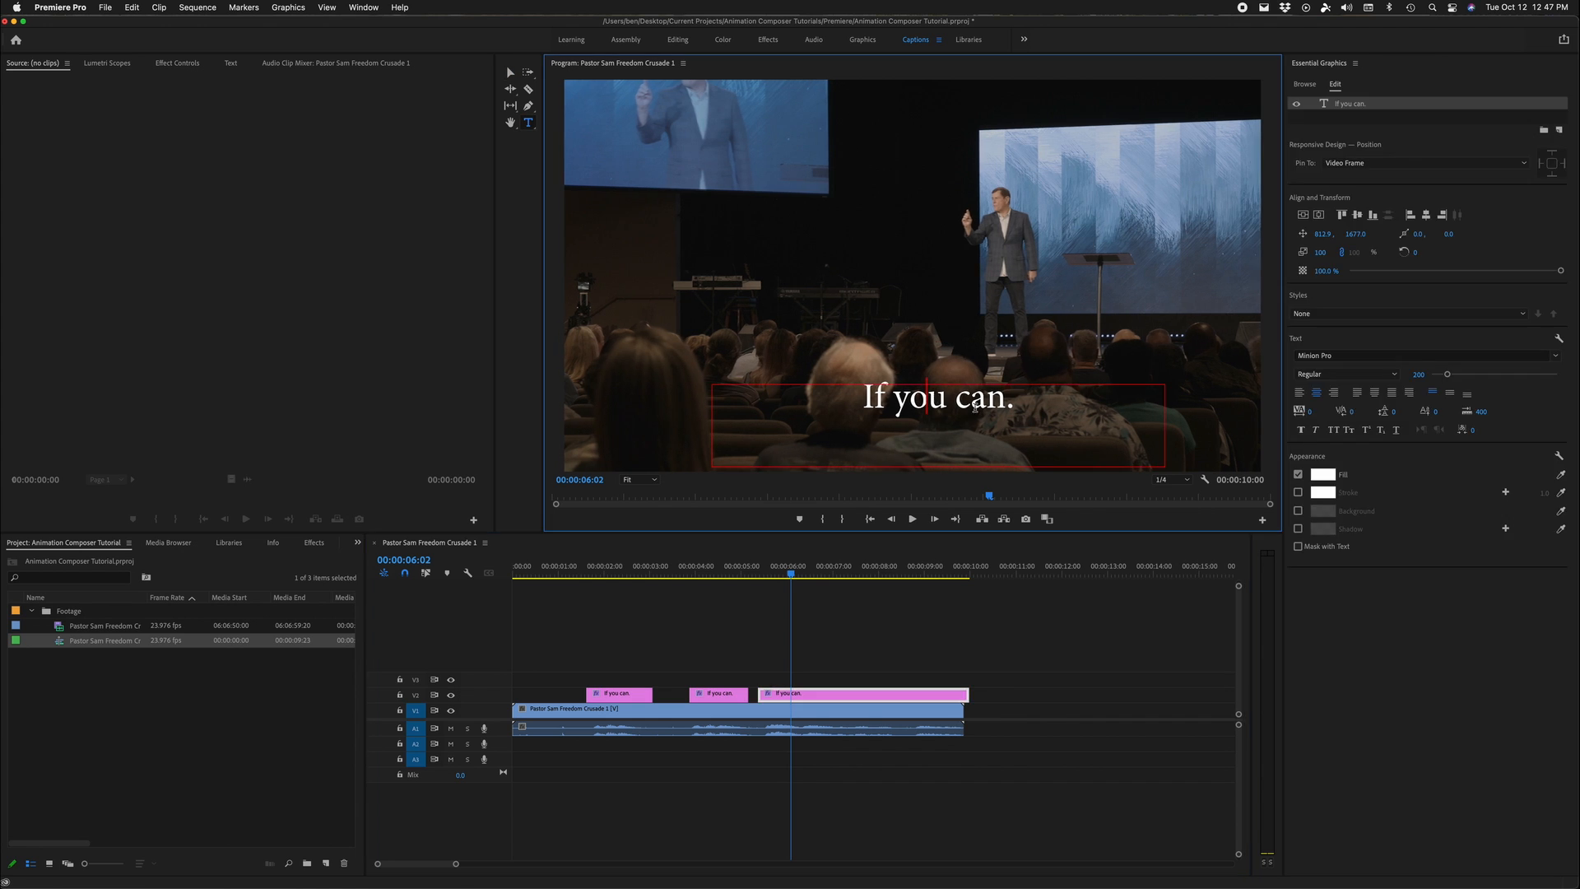
double_click(964, 397)
key(super+a)
key(BackSpace)
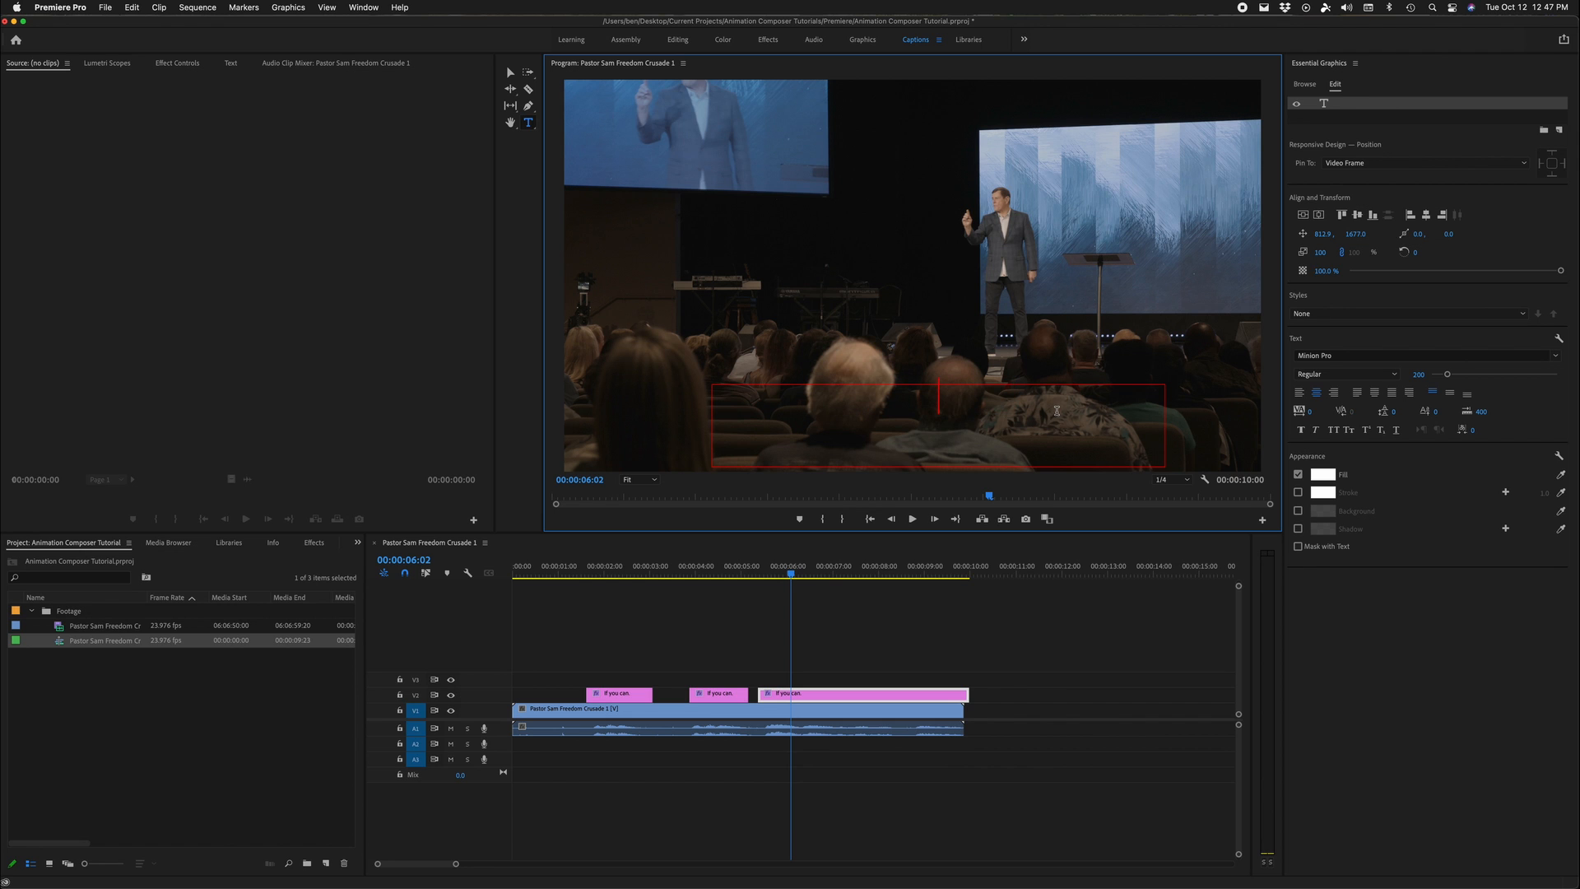
text(All things are )
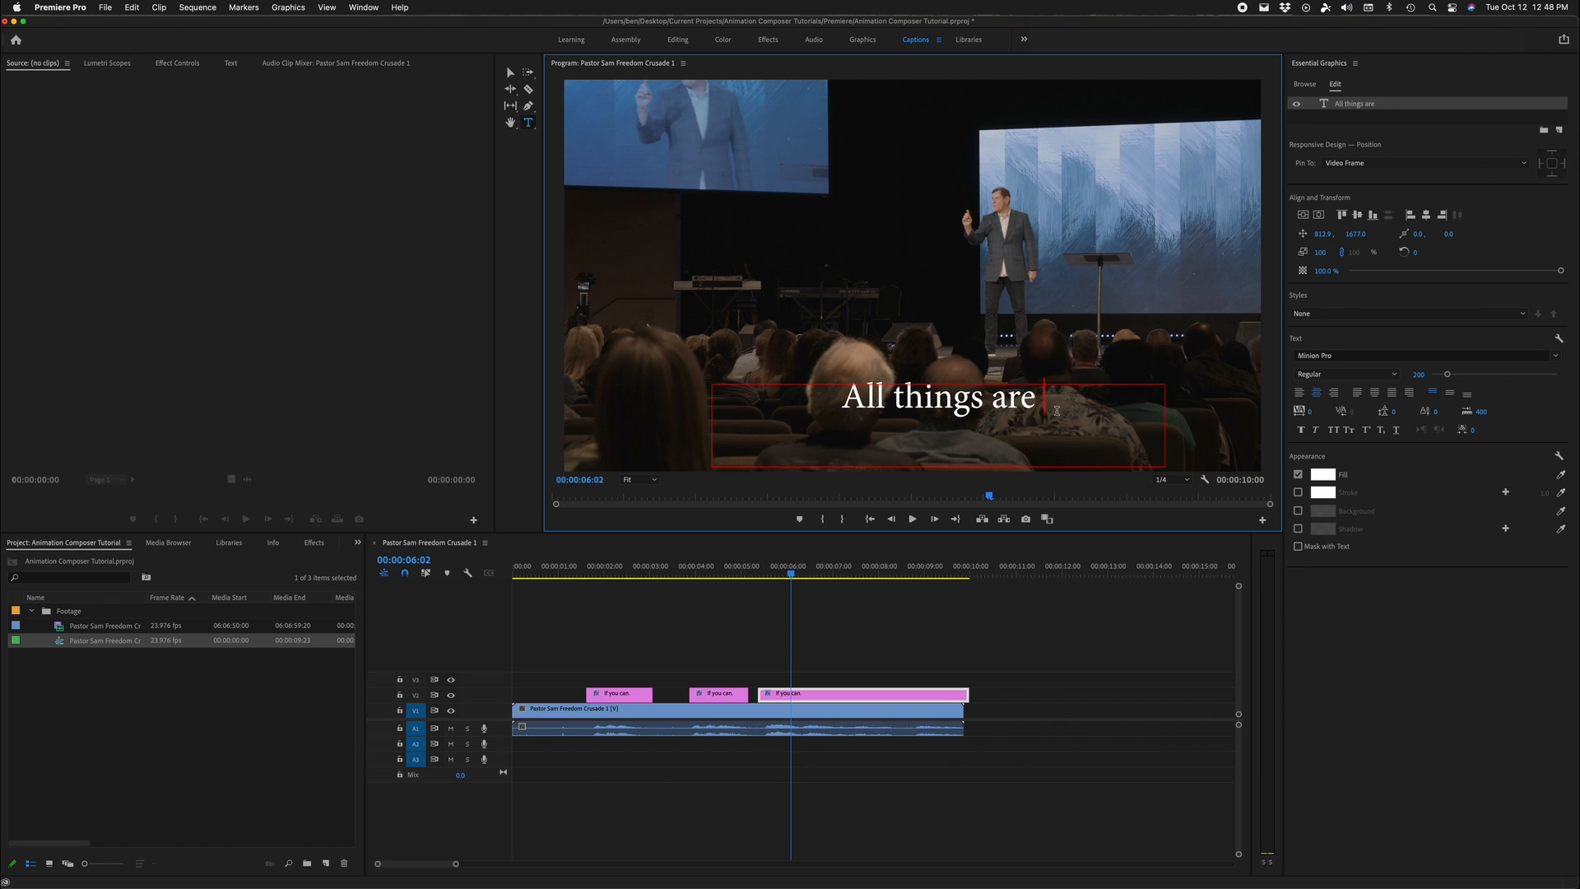
text(possible to him who b)
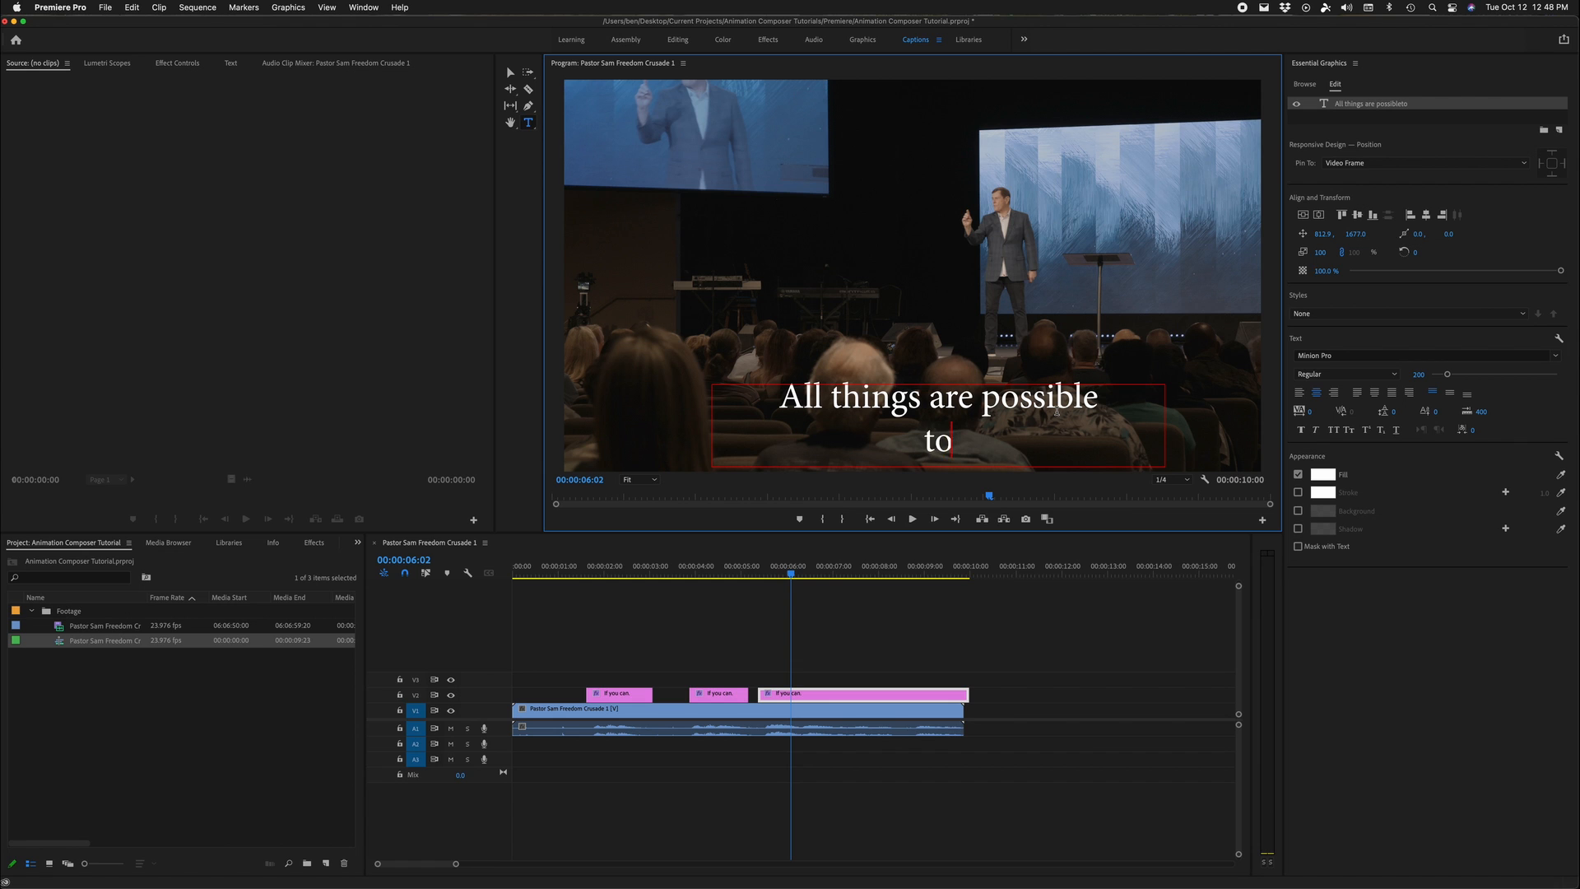
text(elieves.,)
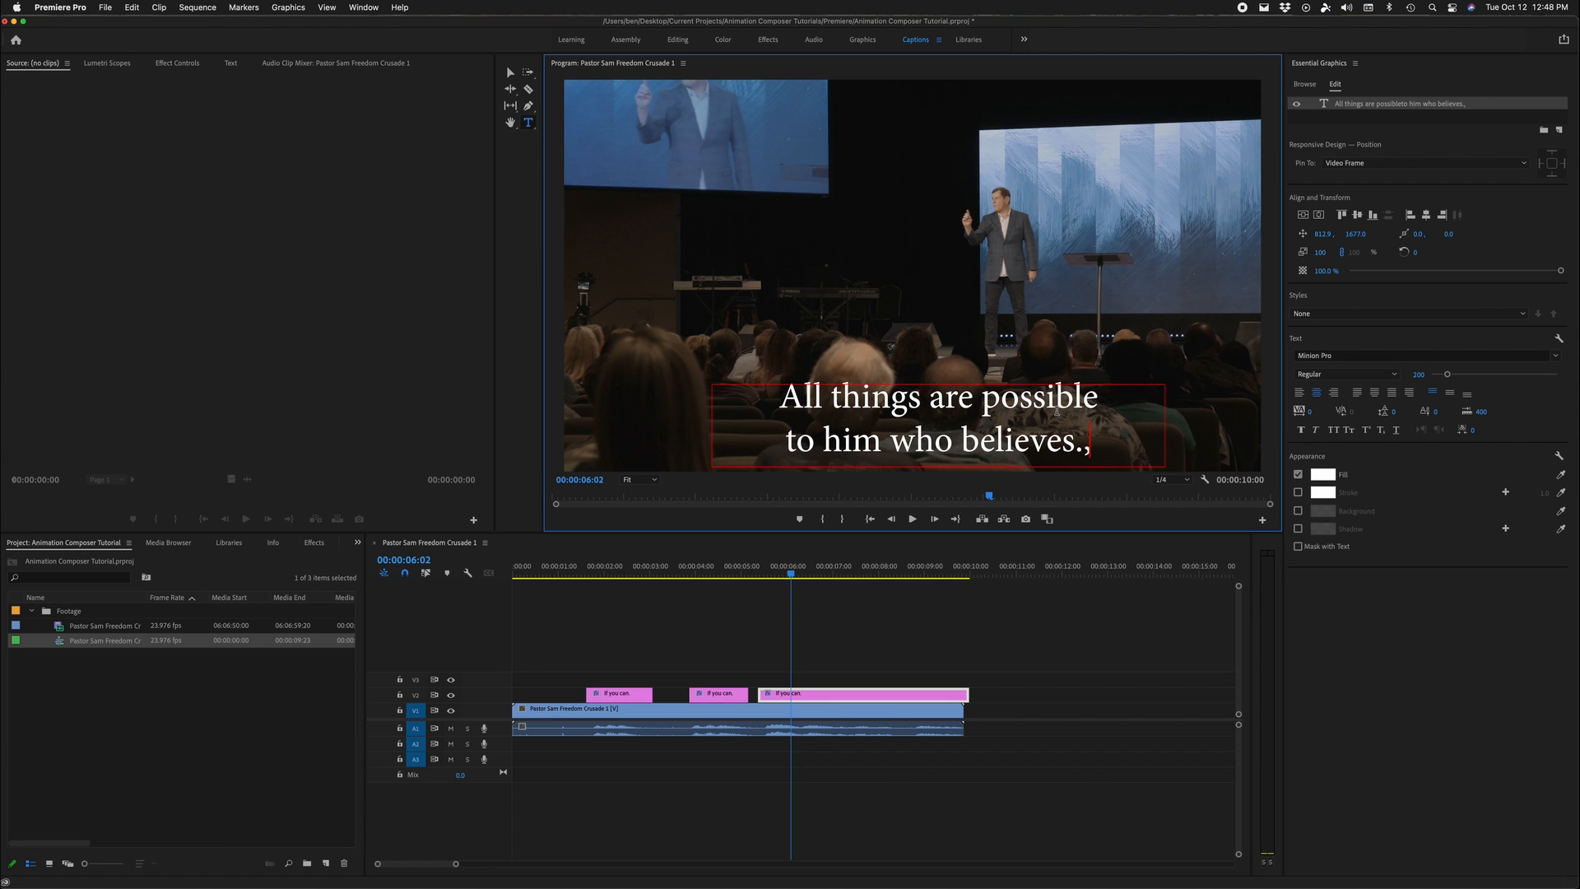
key(BackSpace)
click(842, 600)
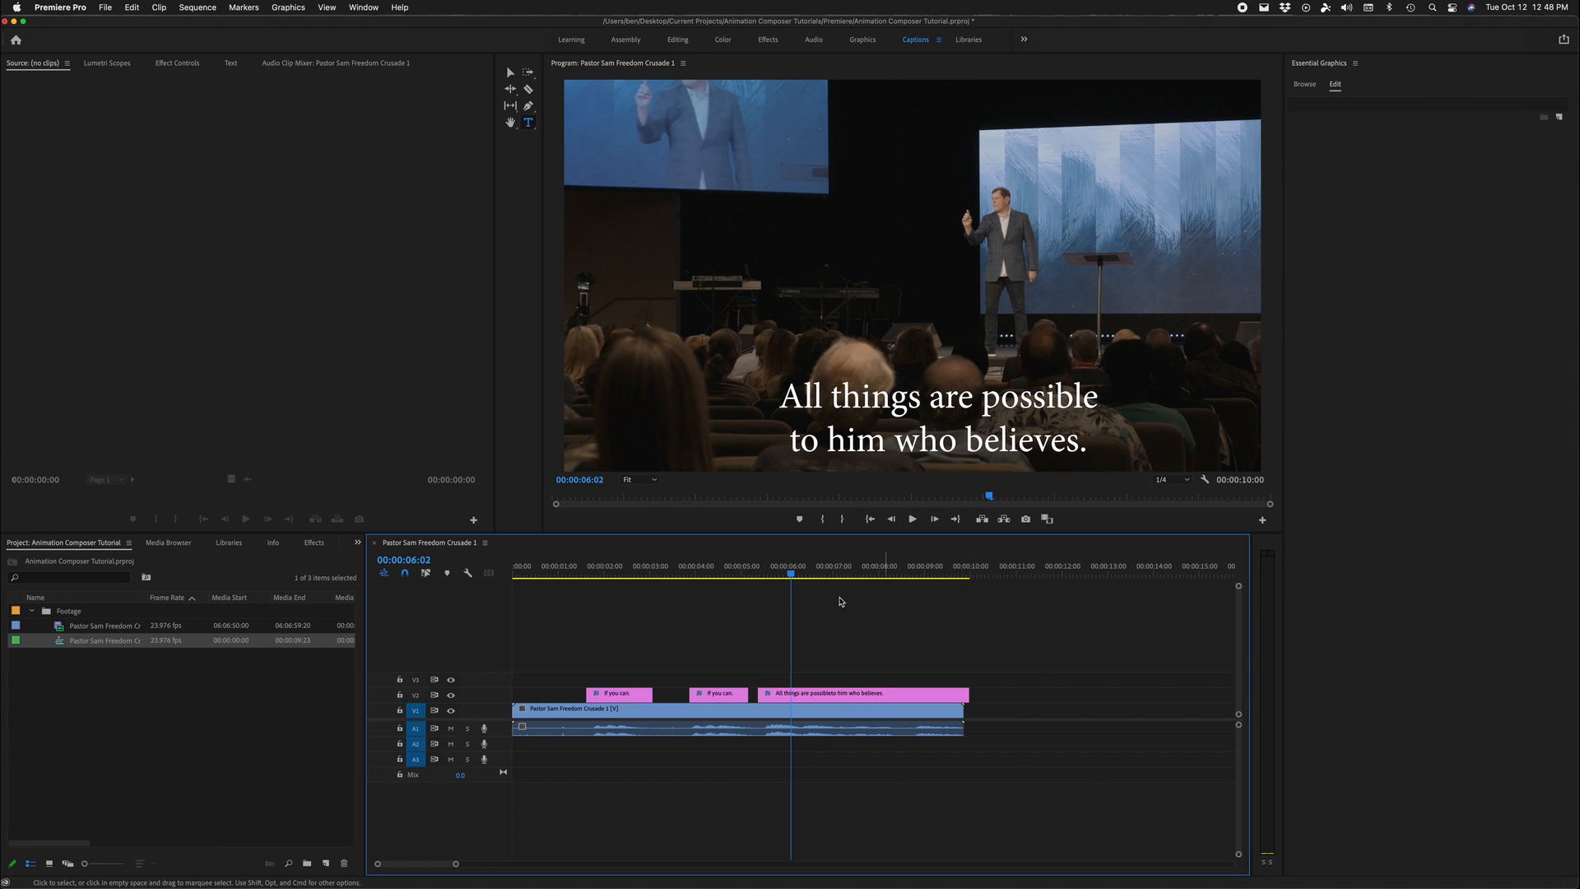
Step: Split the third caption at 00:00:08:06 and about half a second further on, delete the piece between, and play across the gap
key(space)
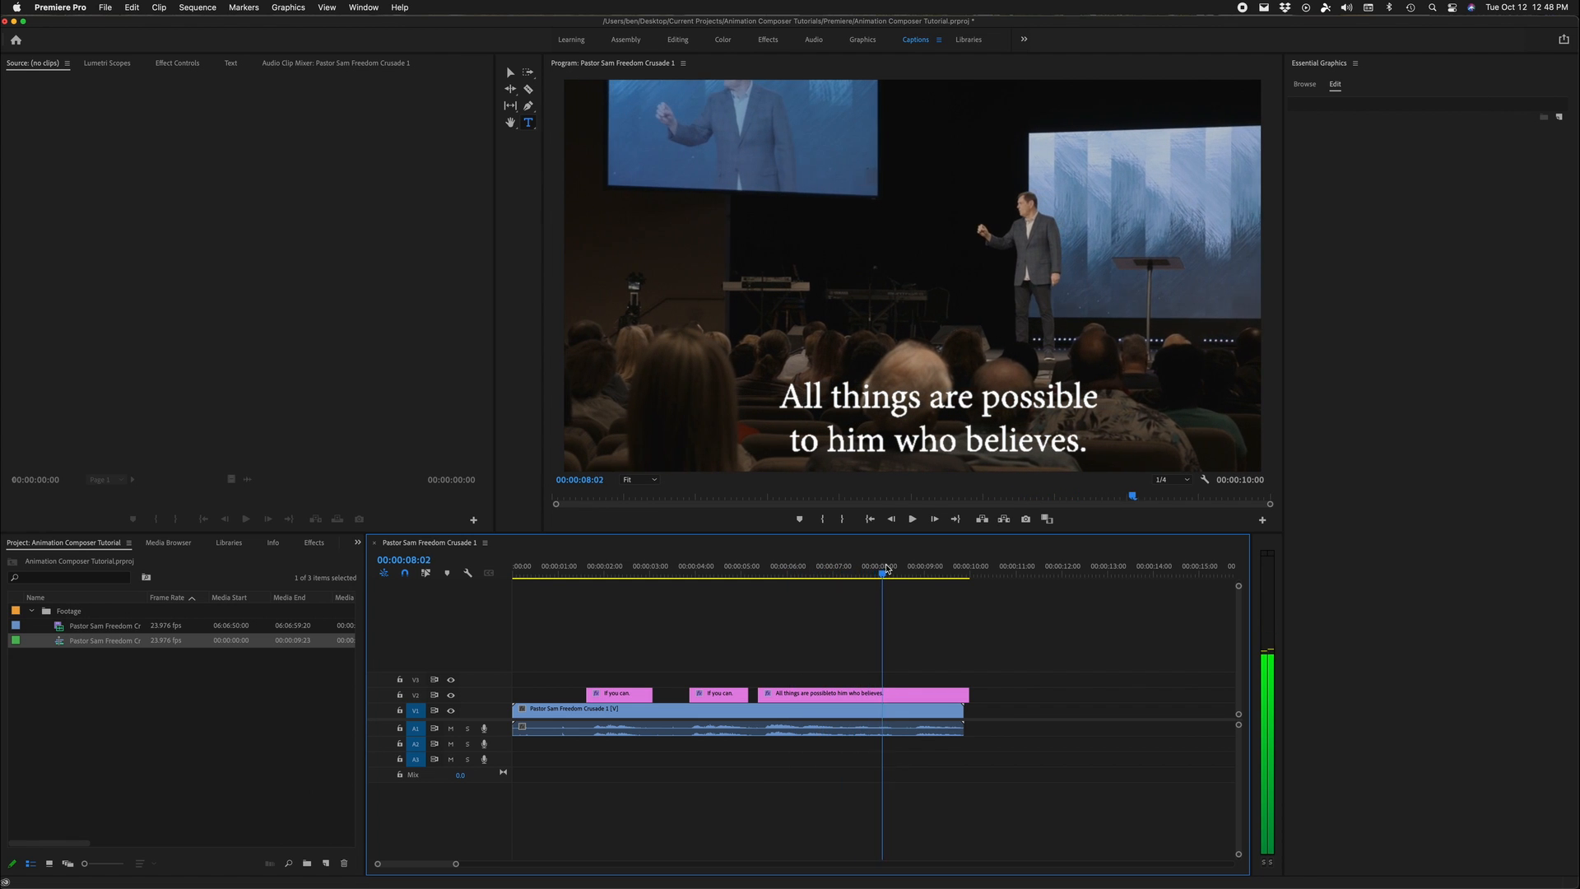
key(space)
key(c)
click(890, 693)
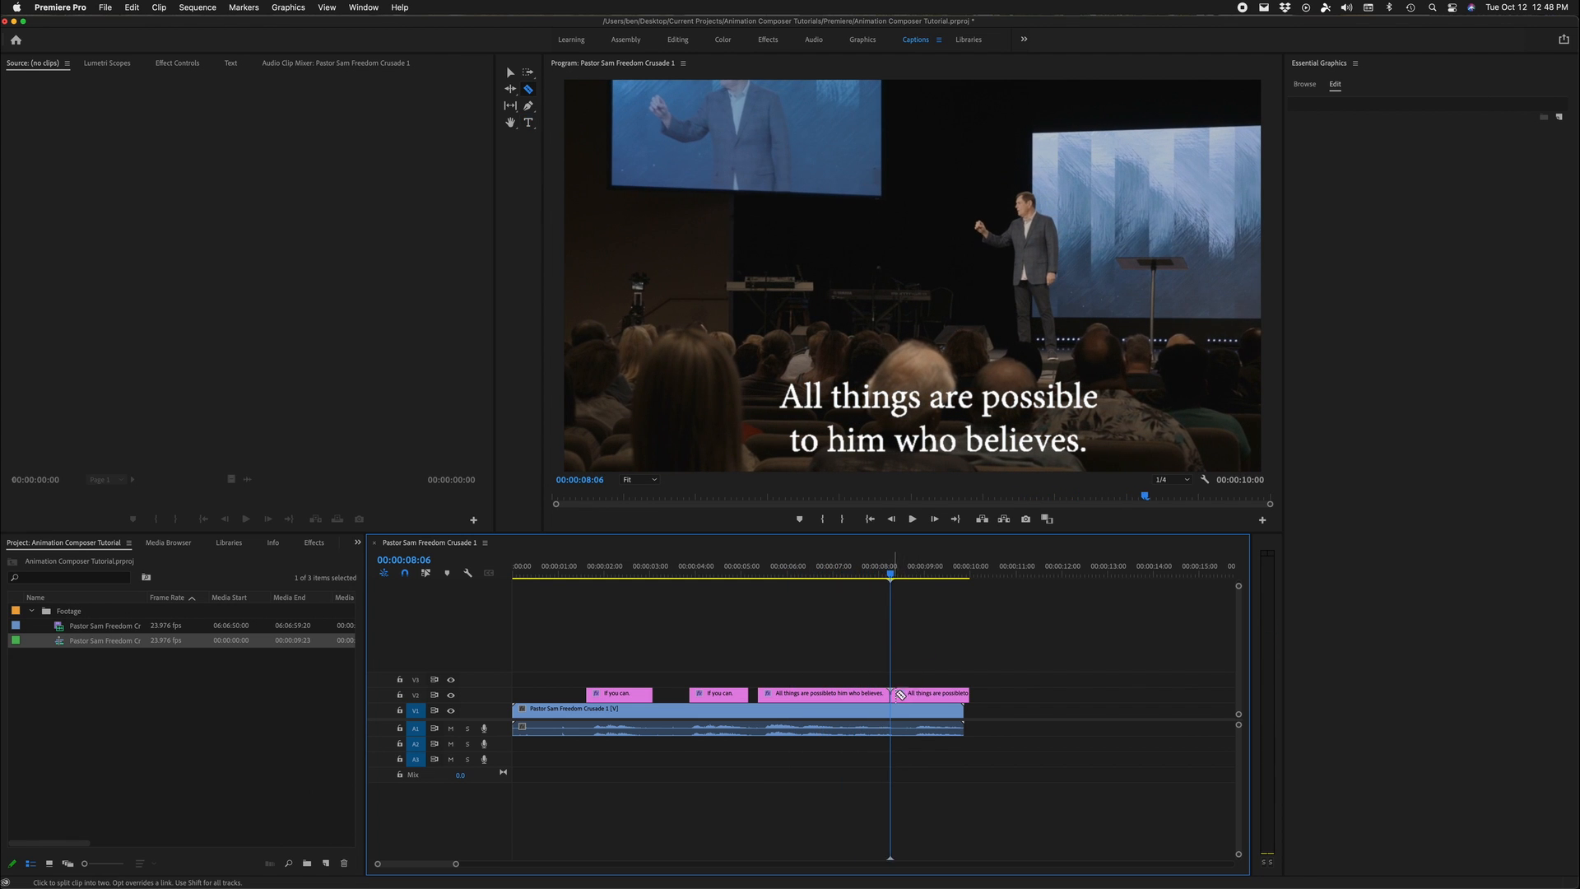
click(911, 694)
key(v)
click(899, 694)
key(Delete)
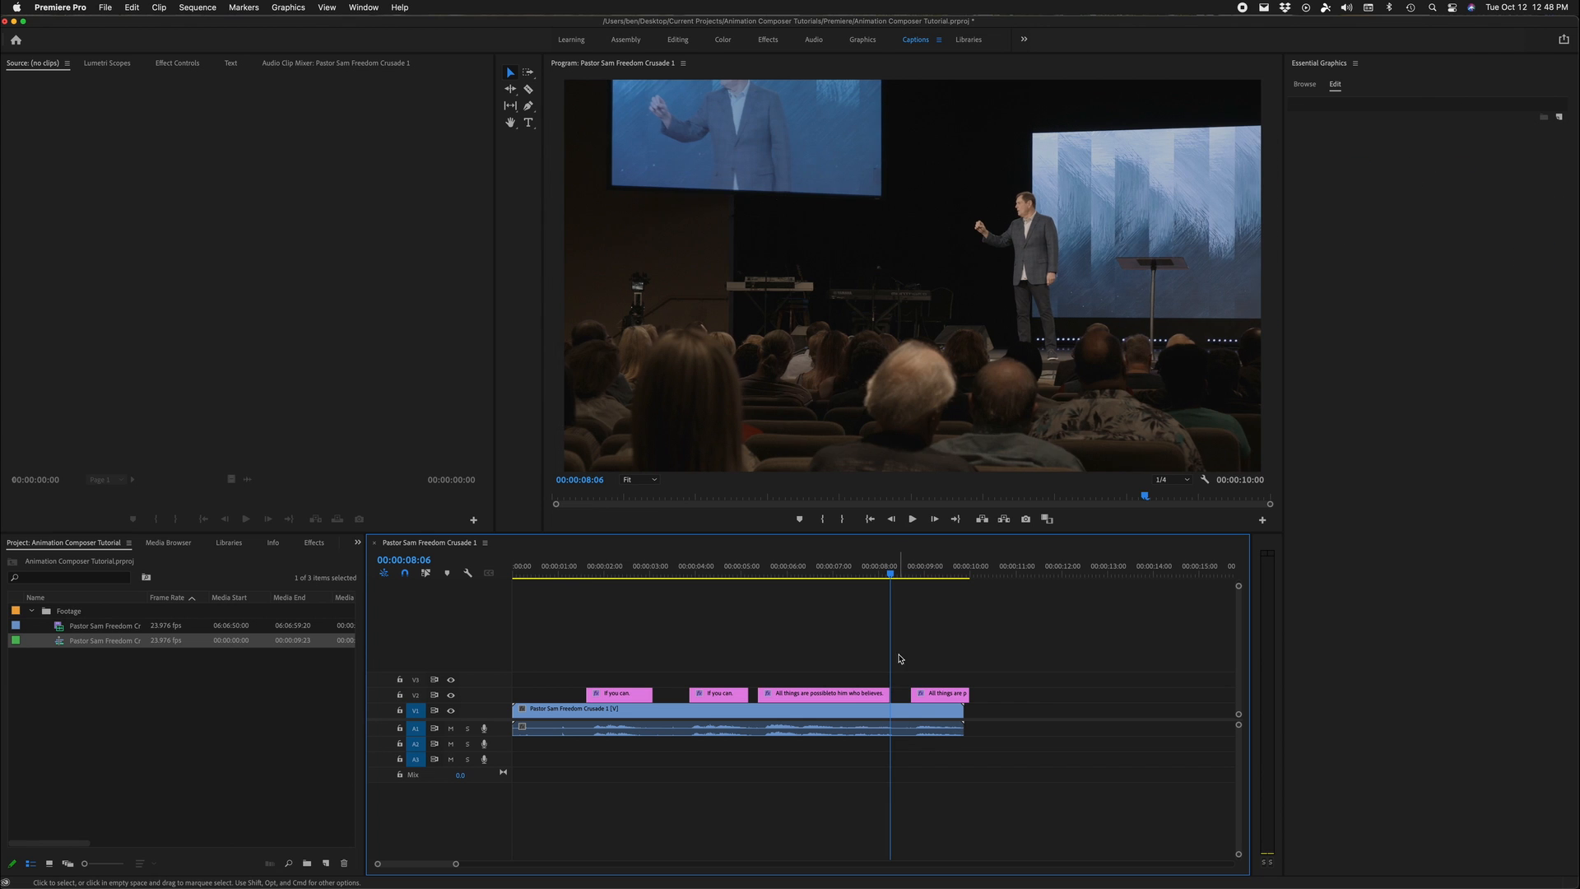
click(886, 573)
key(space)
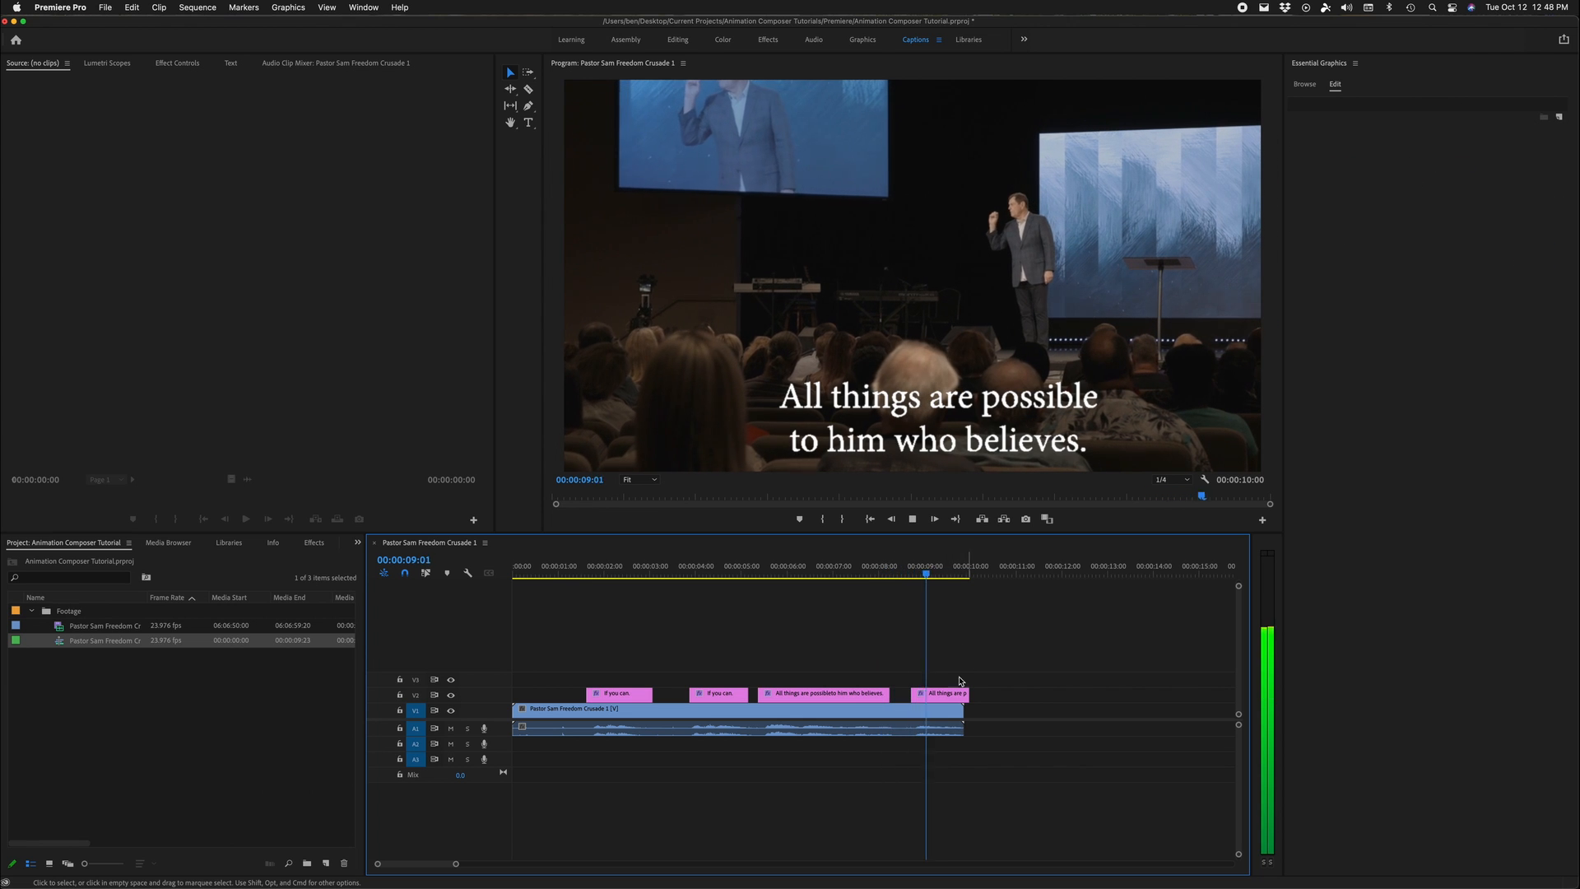
Step: Play across the end of the third caption and shorten its text to "All things are possible"
key(space)
drag(879, 575, 846, 585)
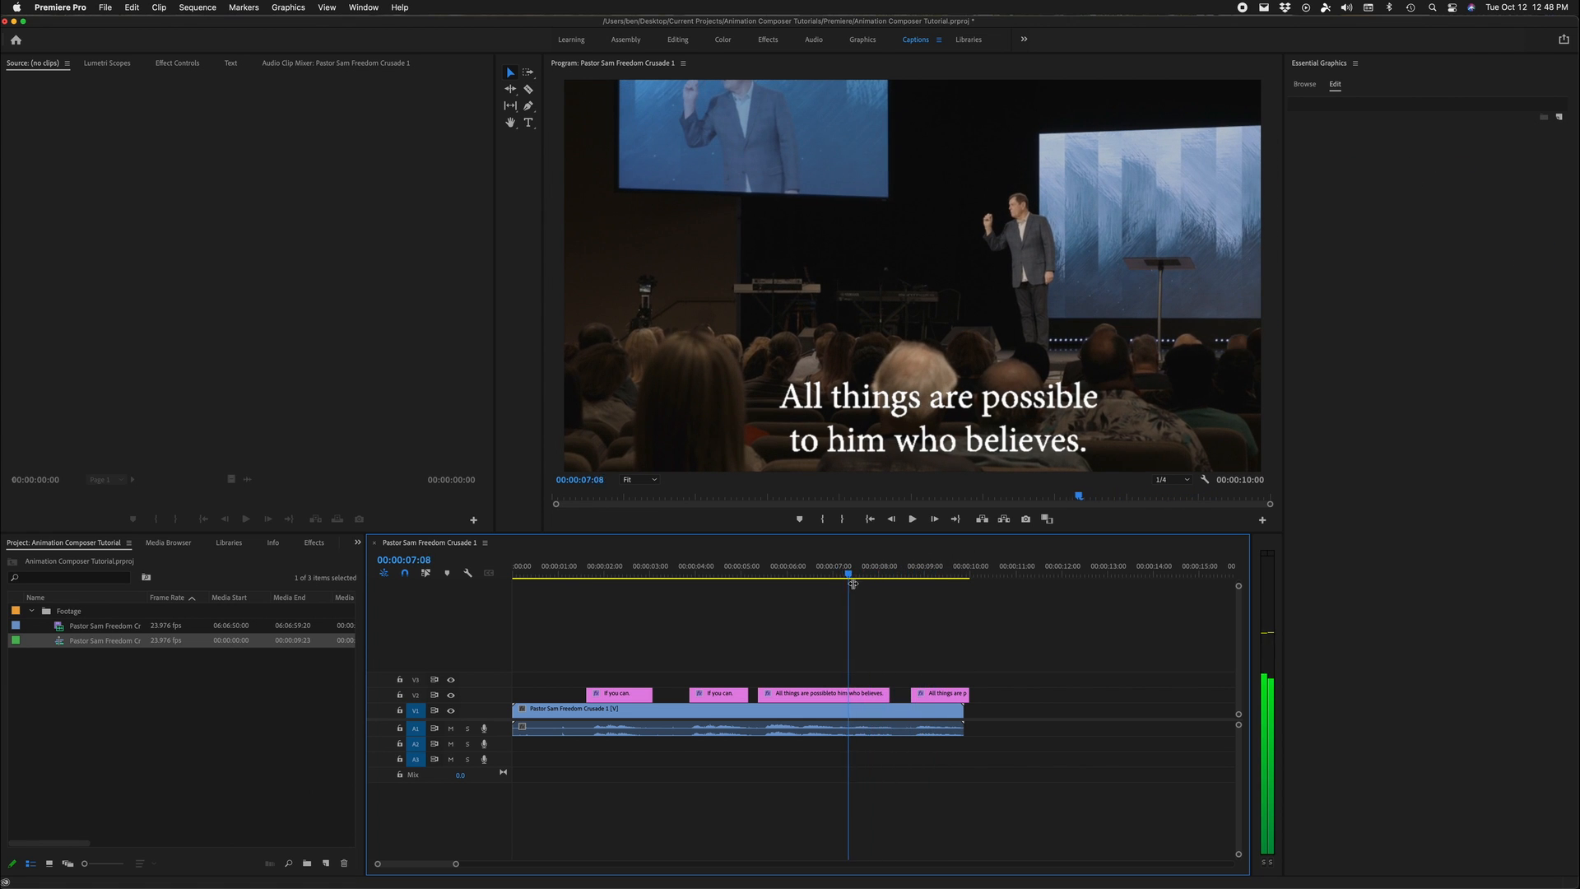
key(space)
key(space)
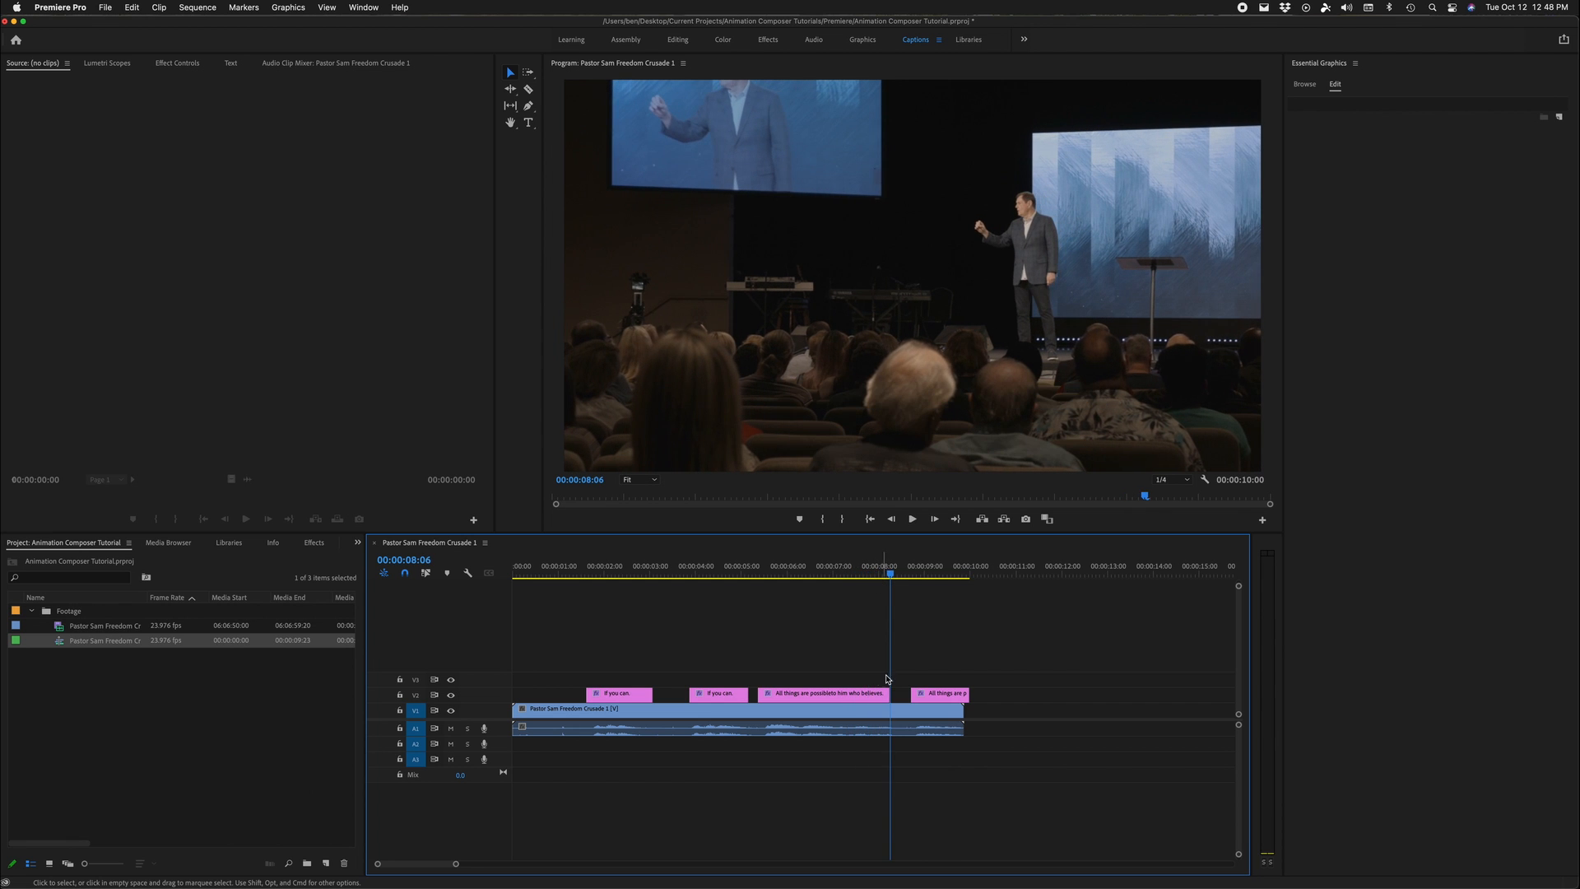
click(860, 574)
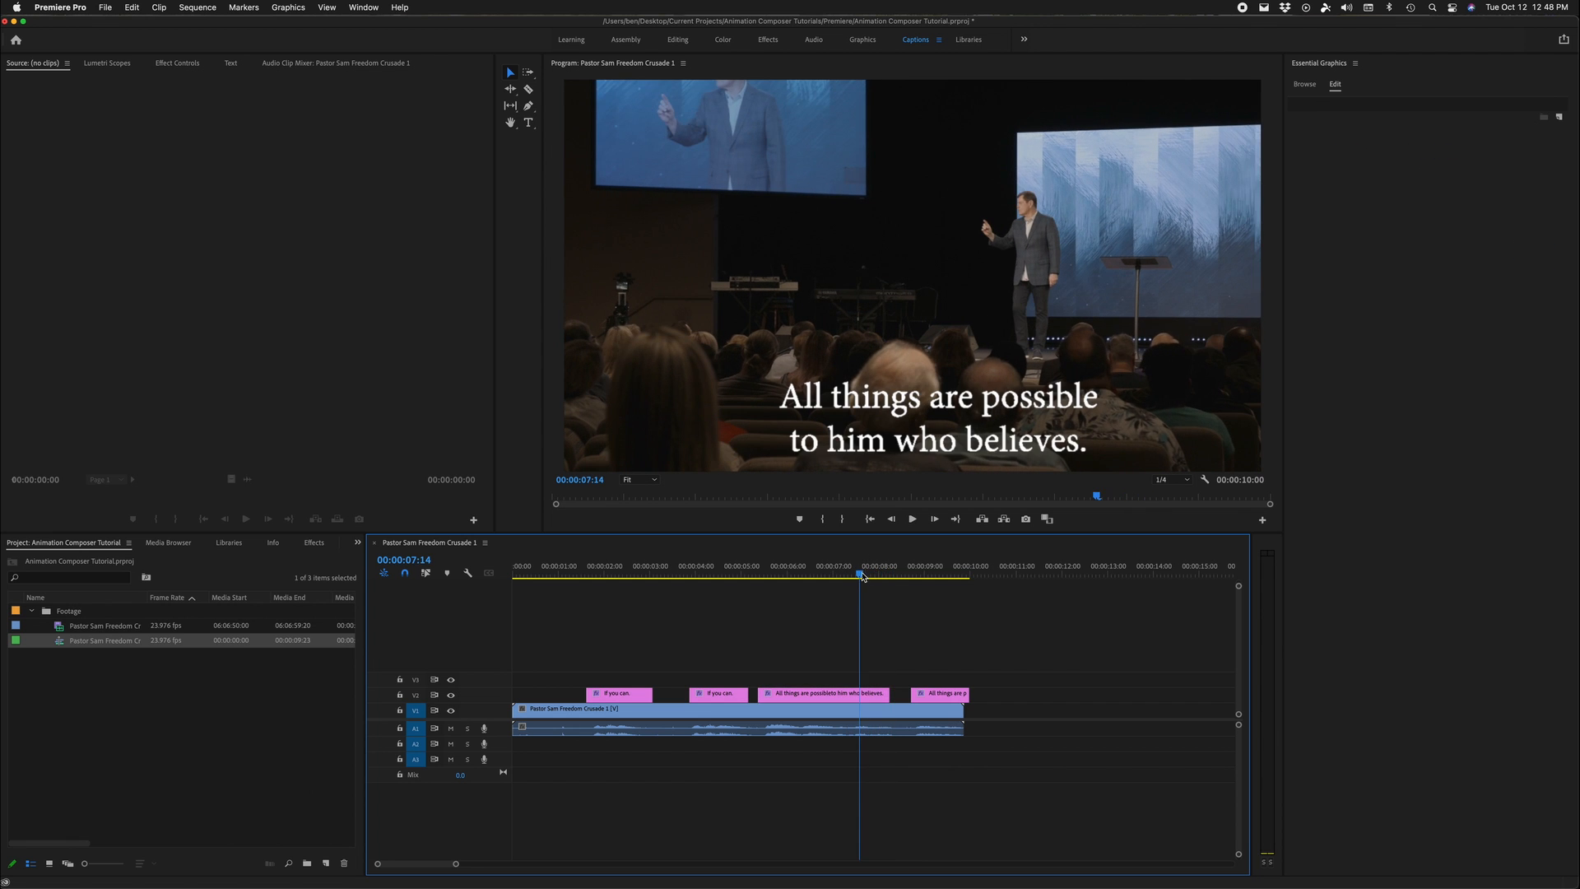
click(855, 691)
triple_click(973, 450)
key(BackSpace)
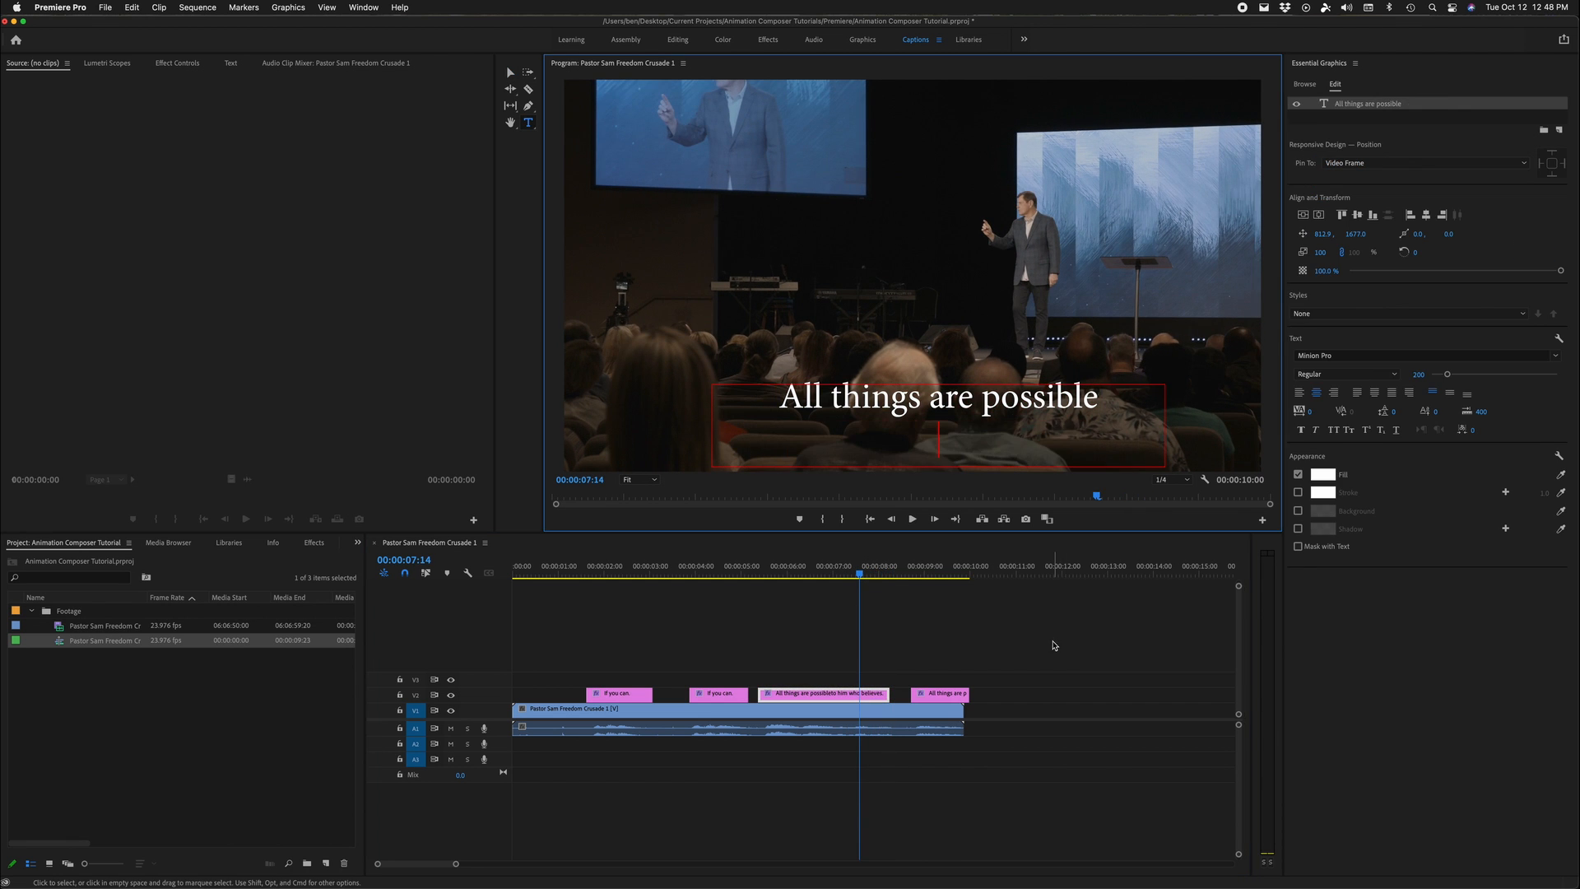
click(1052, 645)
Step: Trim the fourth caption to end with the video clip and reduce its text to "to him who believes."
click(946, 694)
click(929, 573)
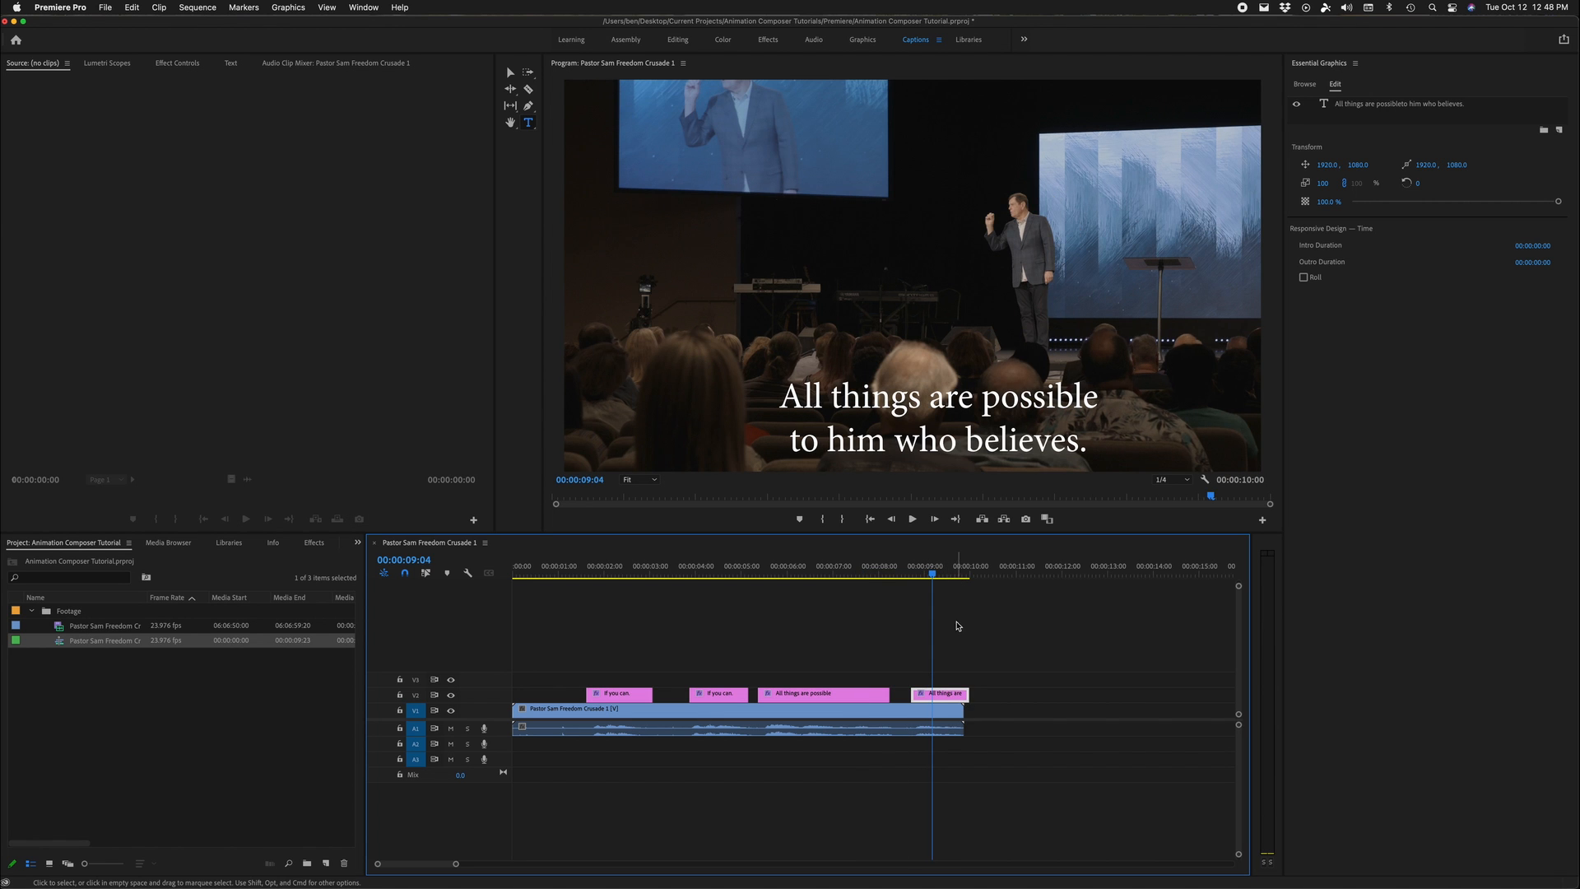
mouse_move(963, 691)
mouse_down()
mouse_move(946, 694)
mouse_move(961, 693)
mouse_up()
click(965, 415)
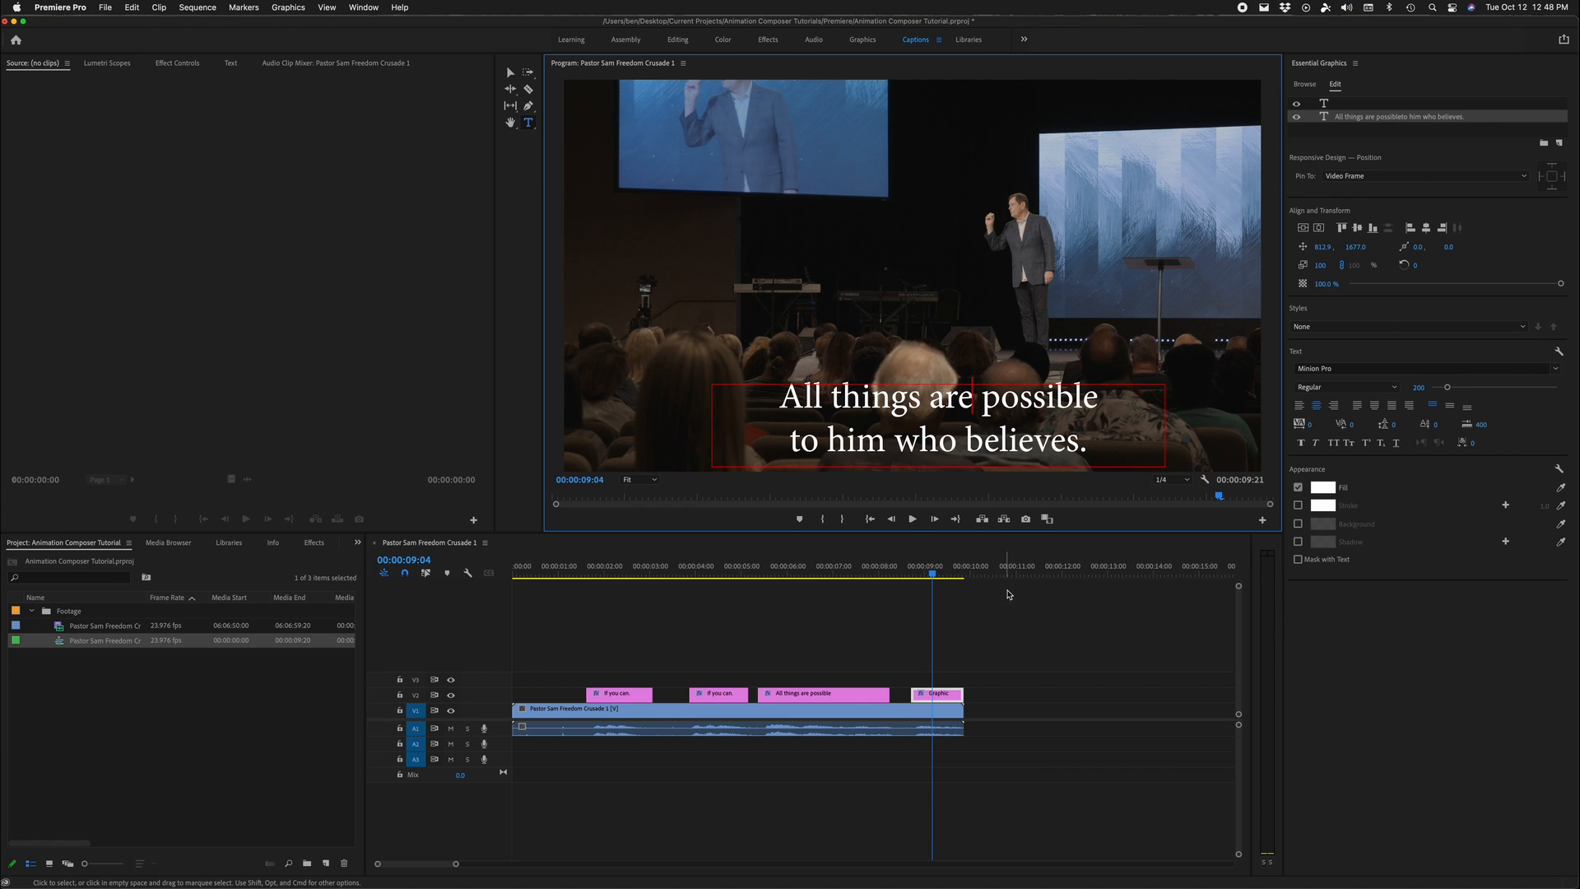
triple_click(1115, 410)
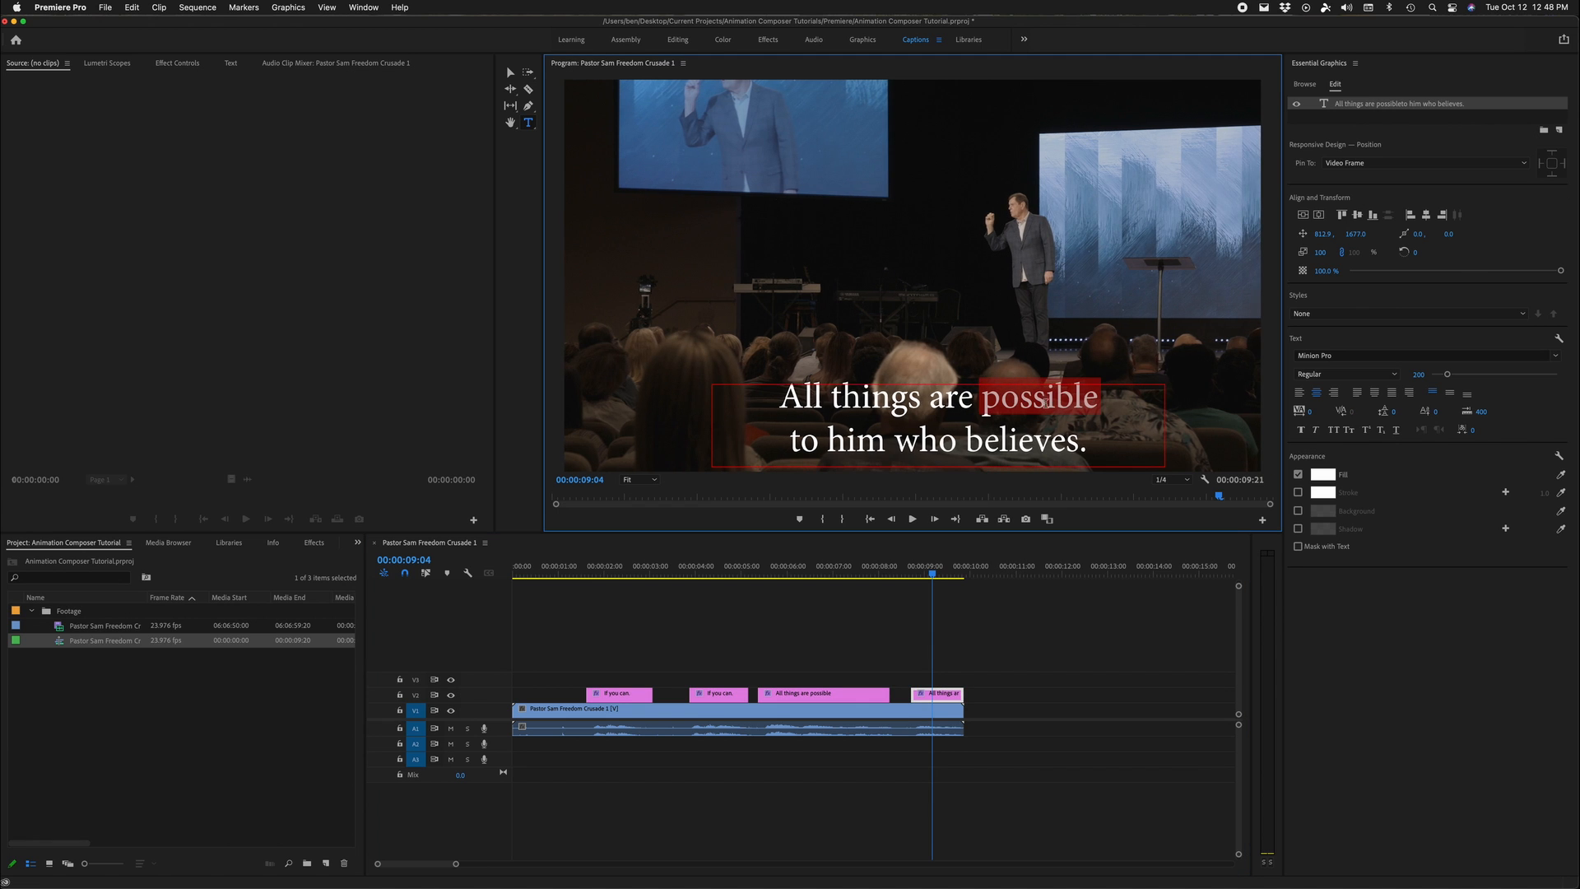
key(BackSpace)
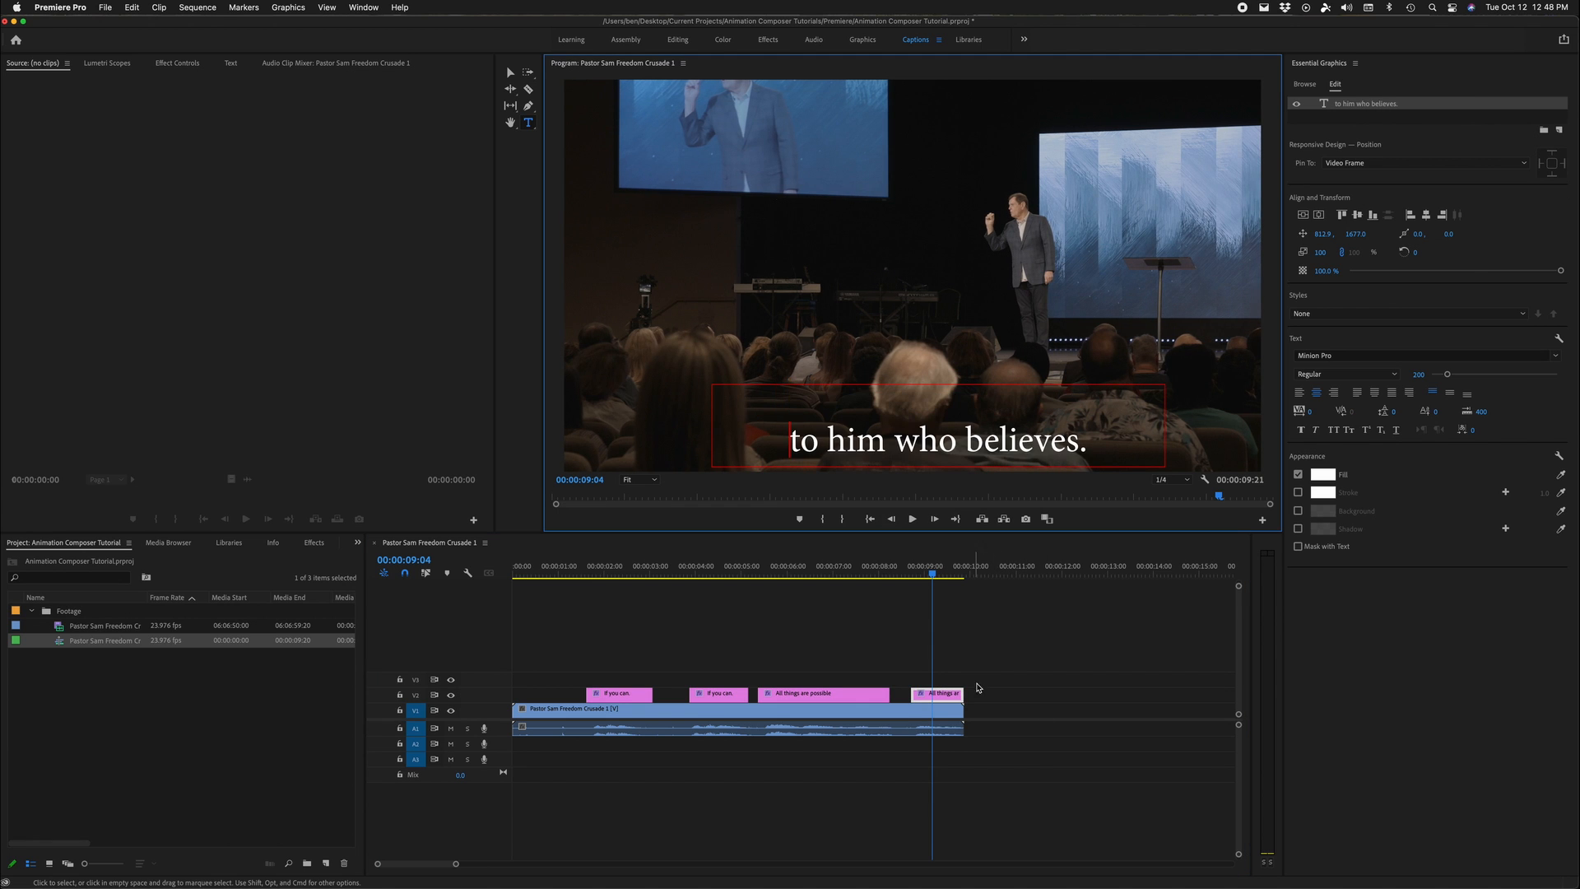
Step: Move the "All things are possible" text straight down to a vertical position of about 1870
mouse_move(875, 567)
mouse_down()
mouse_move(921, 575)
mouse_move(877, 575)
mouse_up()
click(843, 695)
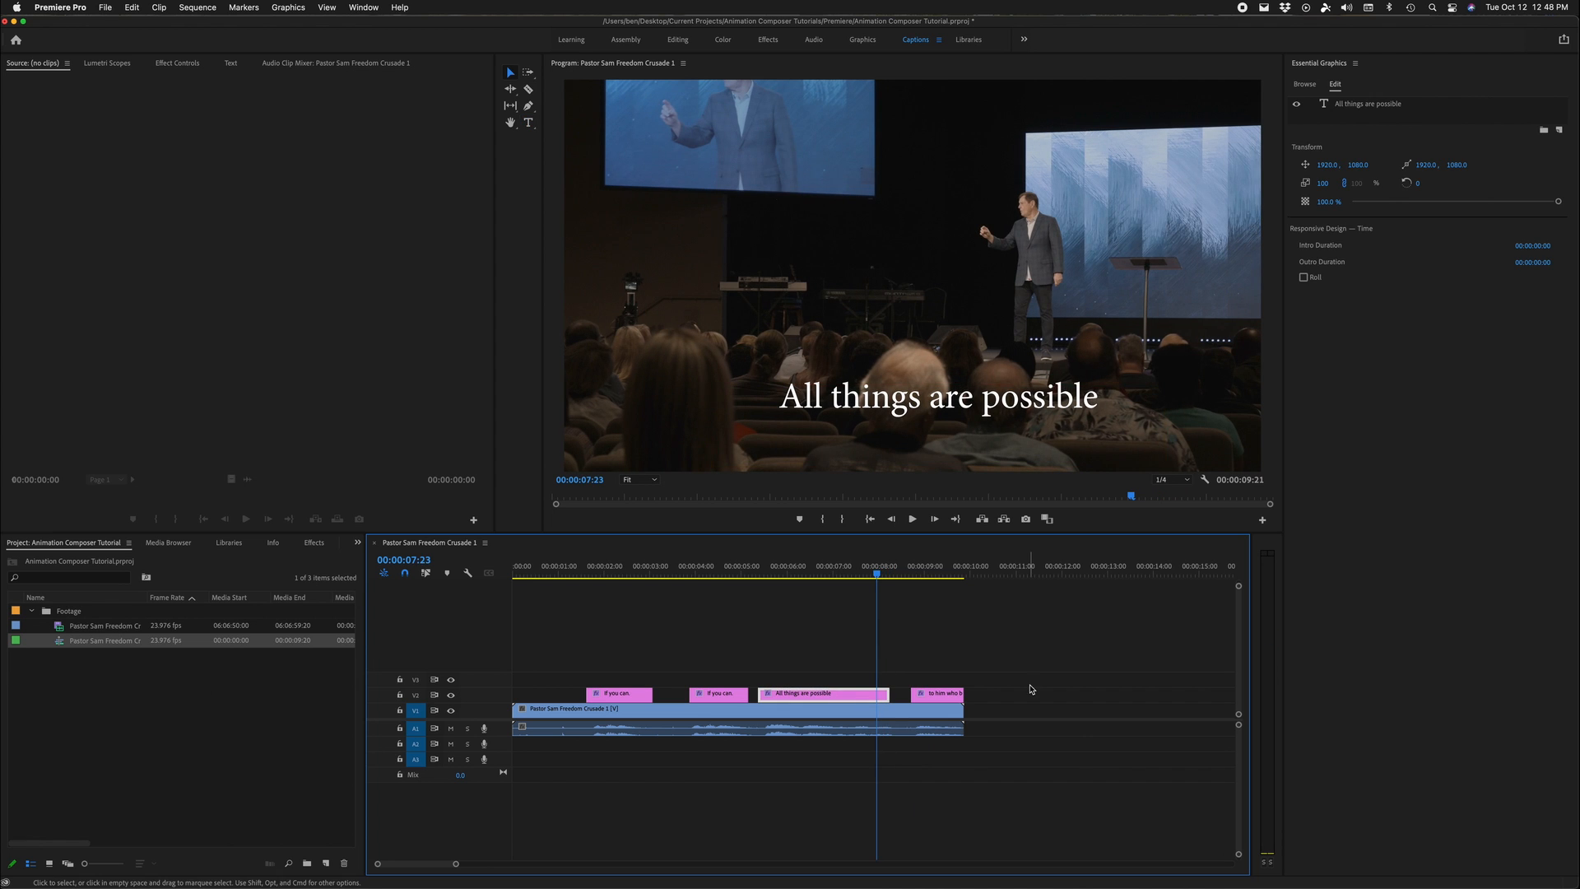
key(v)
click(1022, 403)
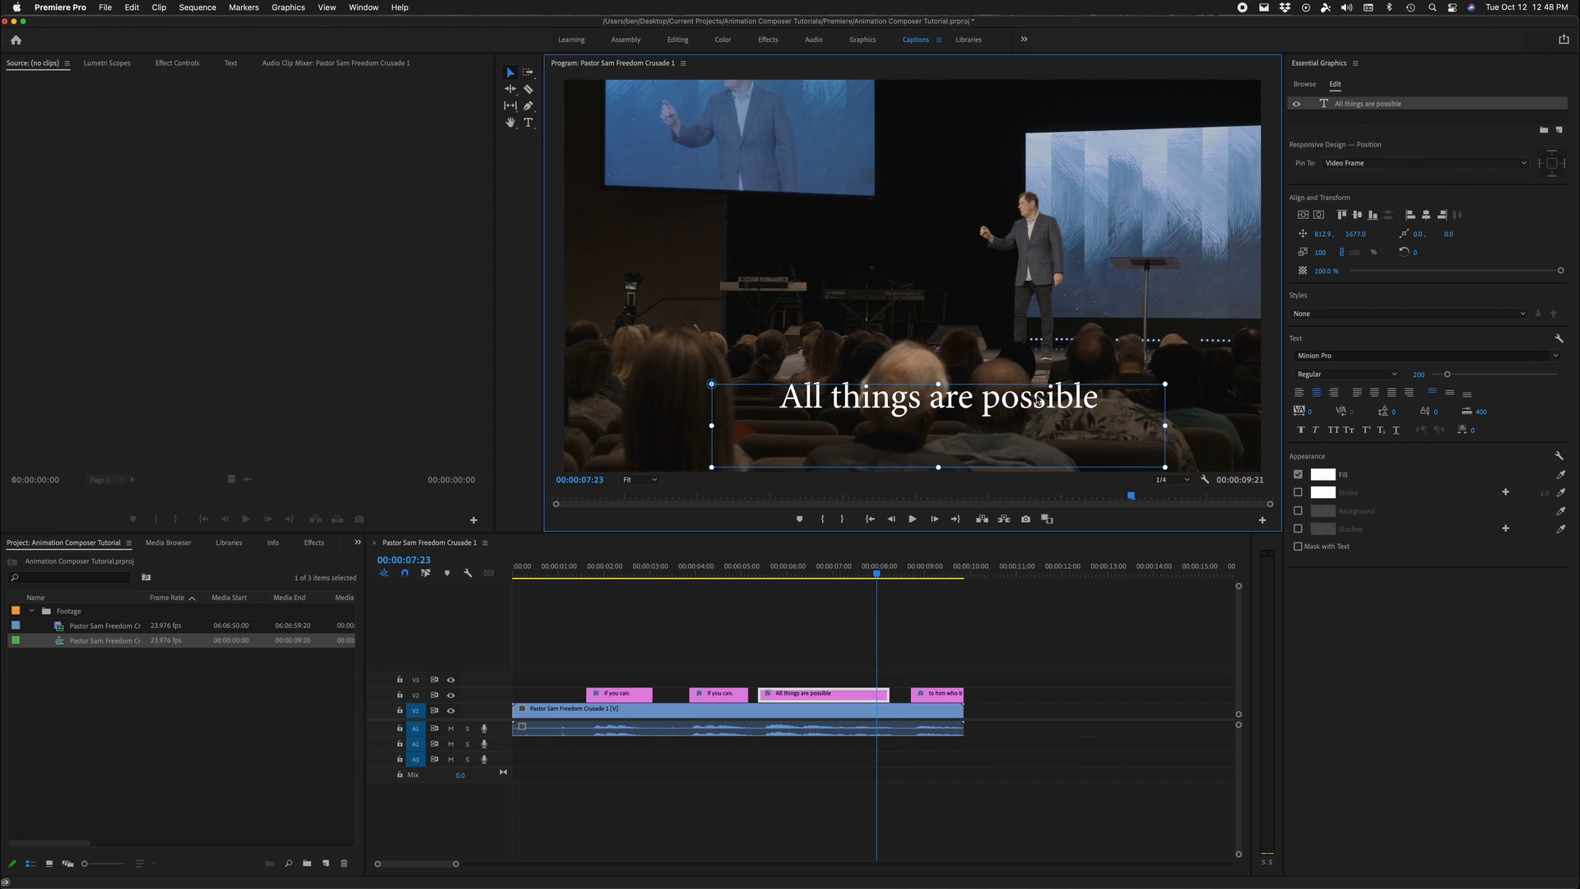
drag(1038, 400, 1038, 435)
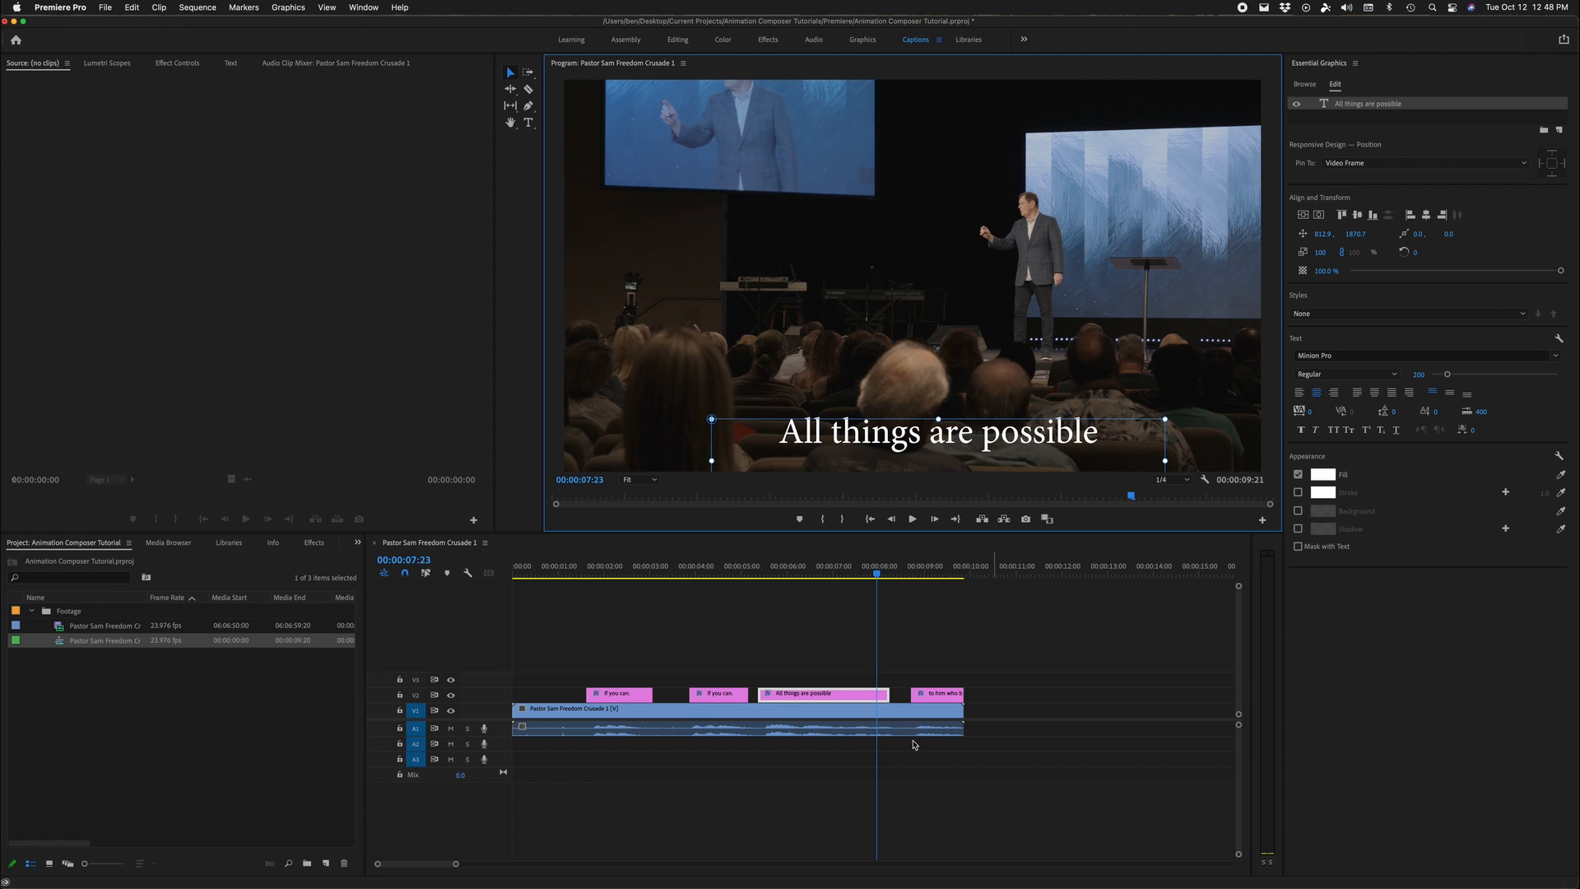
Step: Move the "to him who believes." text slightly up in the frame
click(927, 568)
click(975, 428)
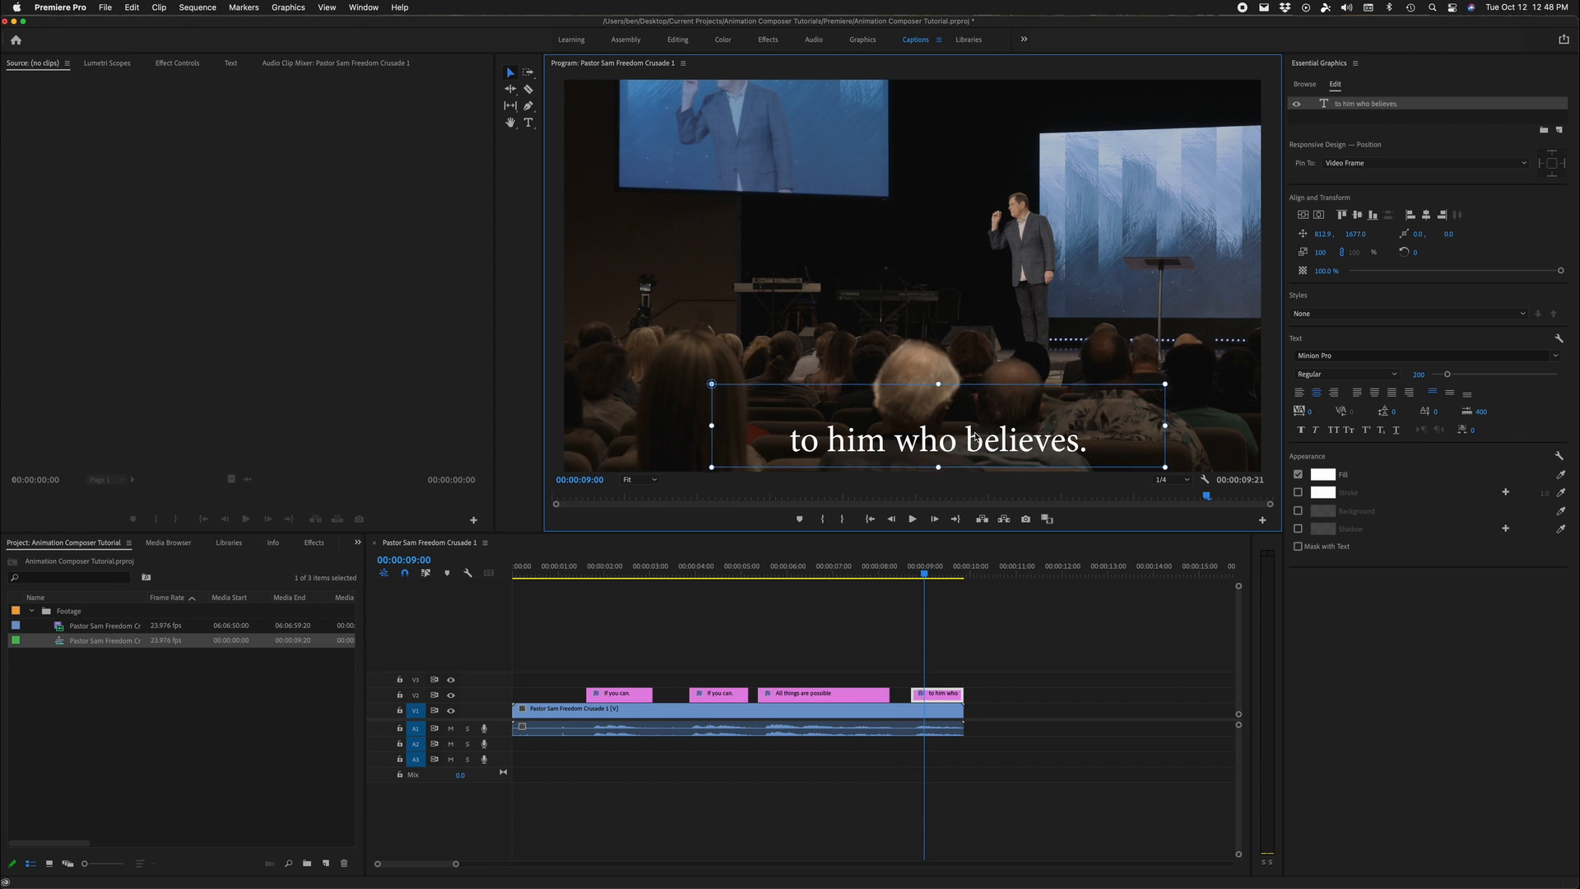
mouse_move(901, 567)
mouse_down()
mouse_move(677, 567)
mouse_move(925, 586)
mouse_up()
drag(1021, 656, 565, 693)
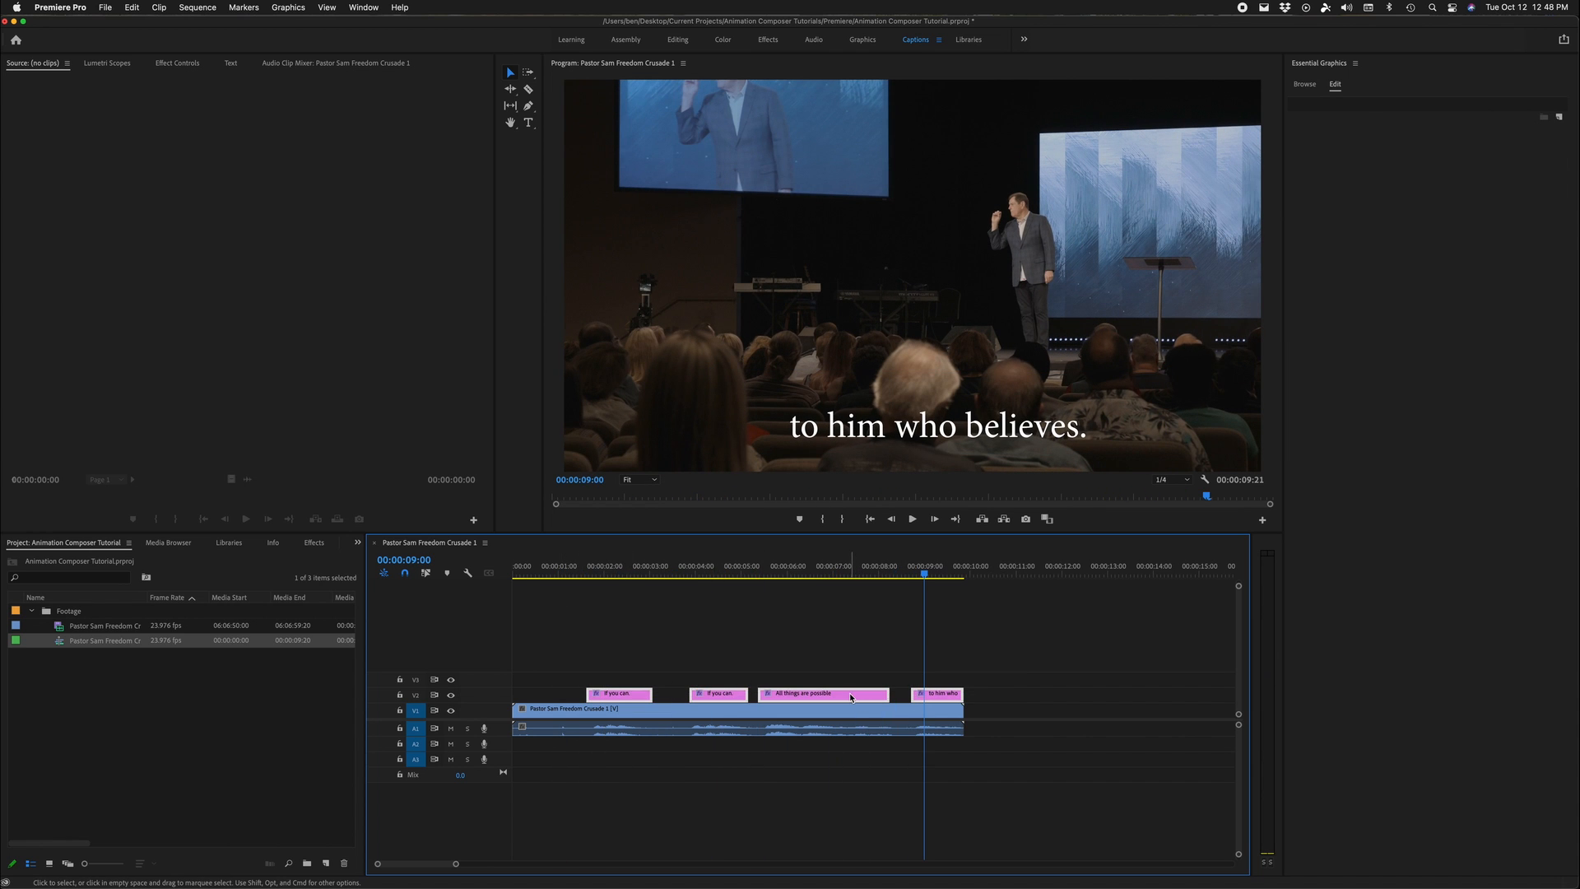
drag(850, 698, 856, 660)
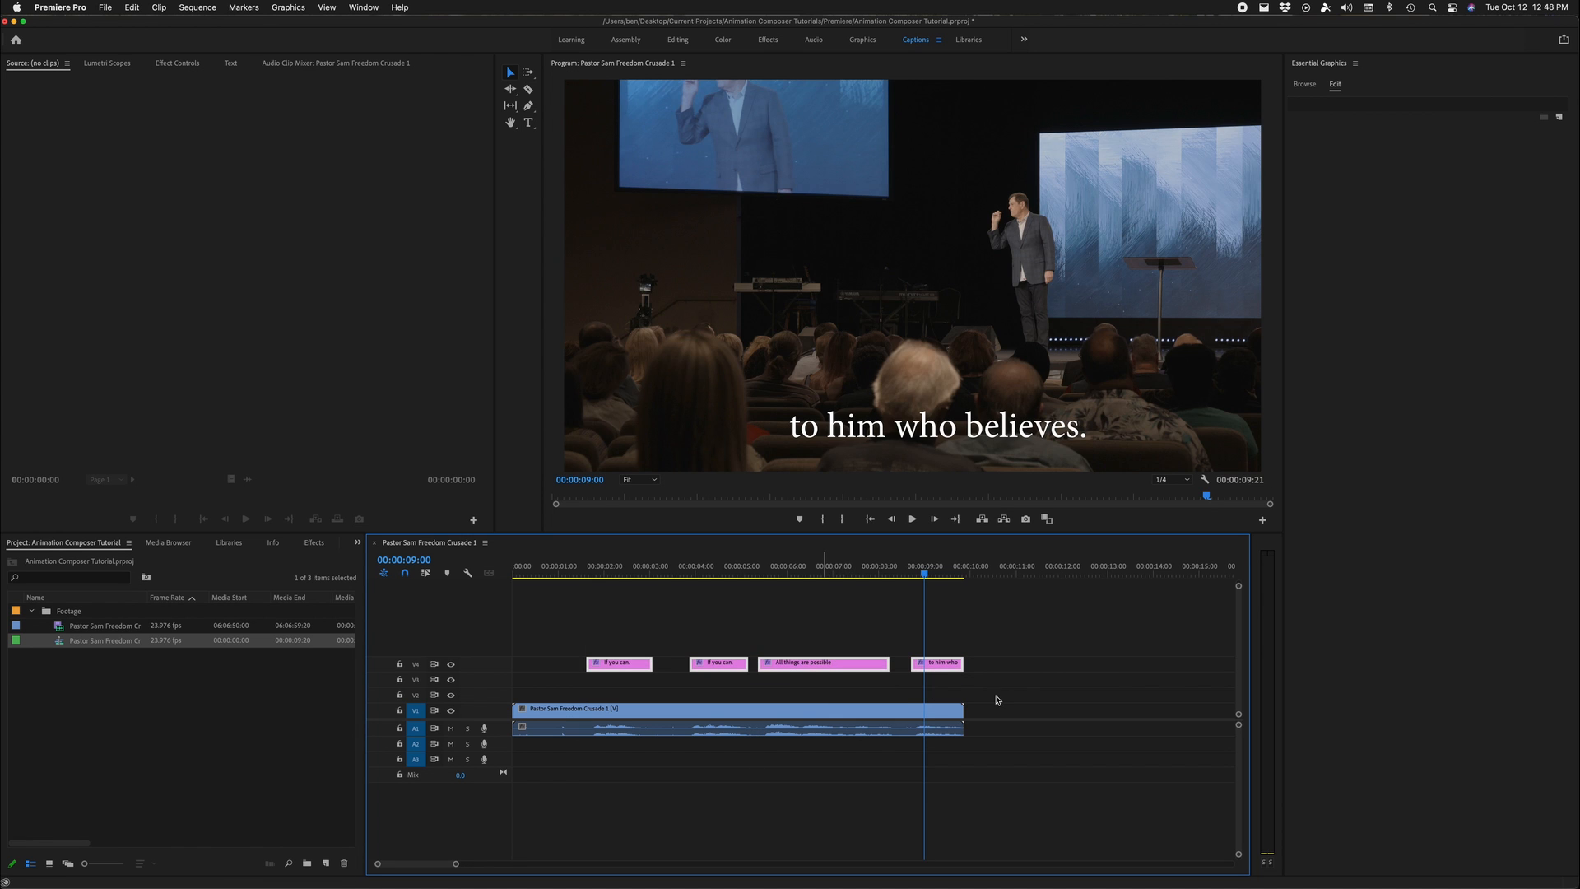
key(super+z)
Step: Select all four caption clips and move them up from track V2 to V3 without changing their timing
drag(1045, 648, 517, 688)
drag(613, 677, 696, 682)
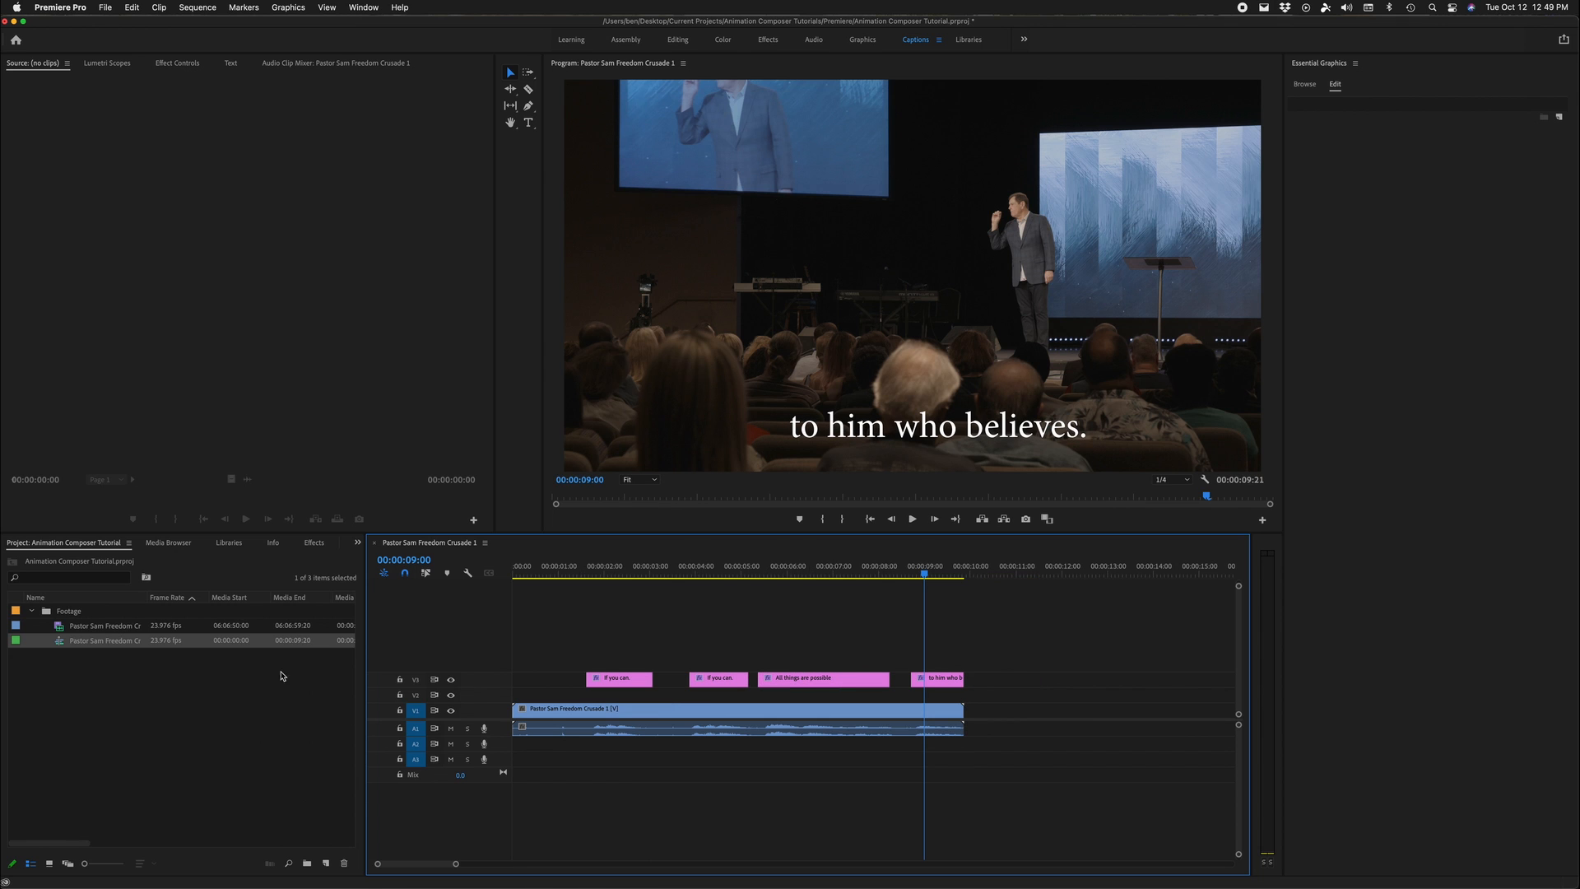
Step: Create a 3840 x 2160 color matte in the project with a saturated blue and name it "Blue Color Matte"
right_click(104, 712)
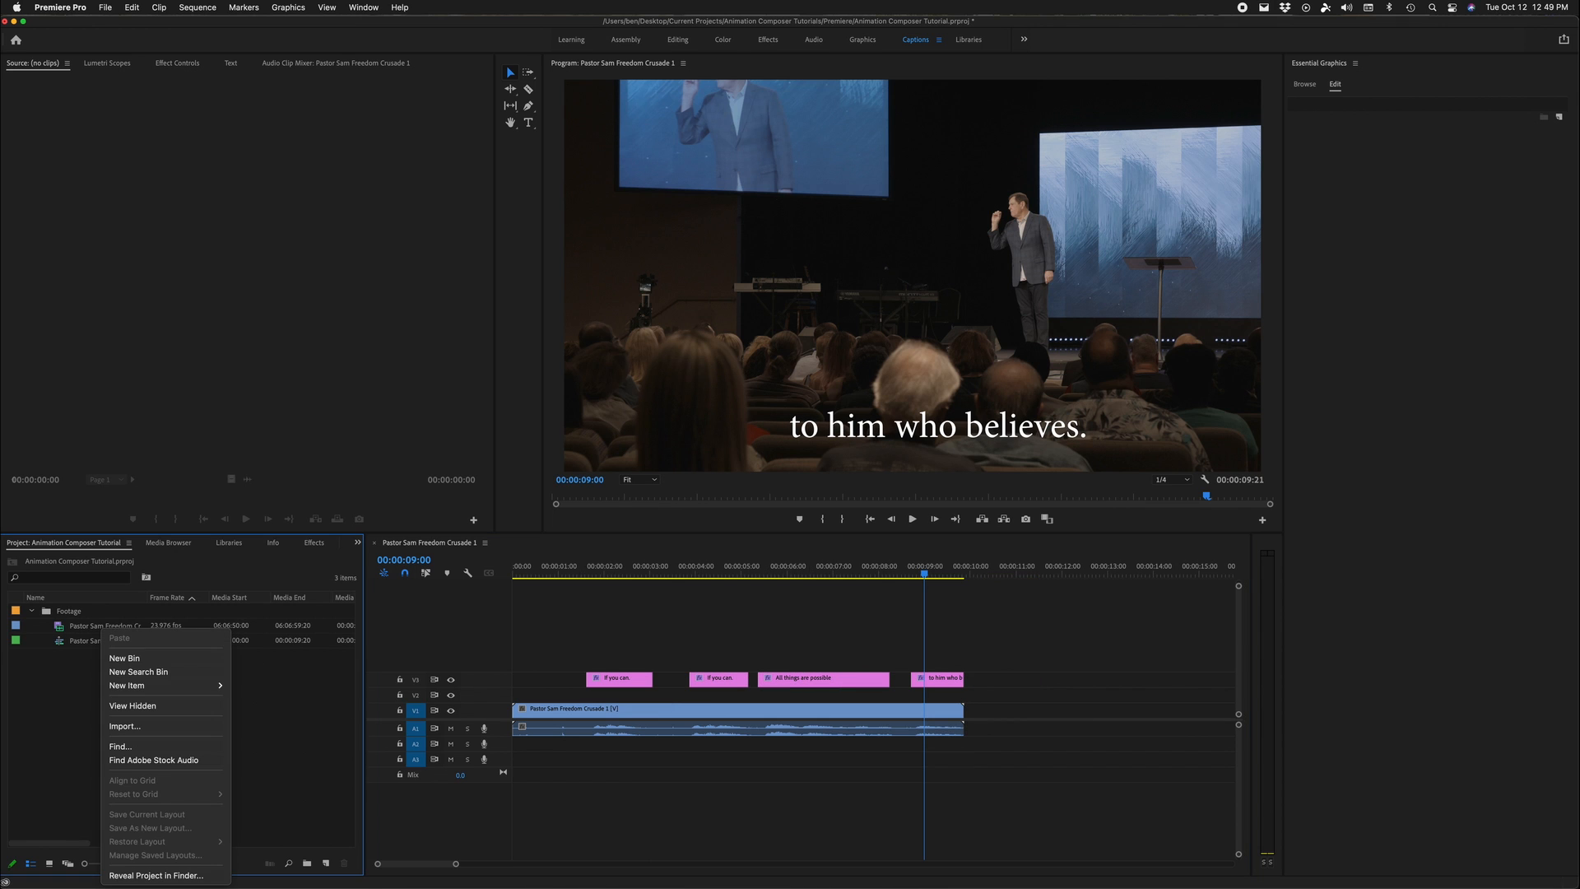
mouse_move(125, 687)
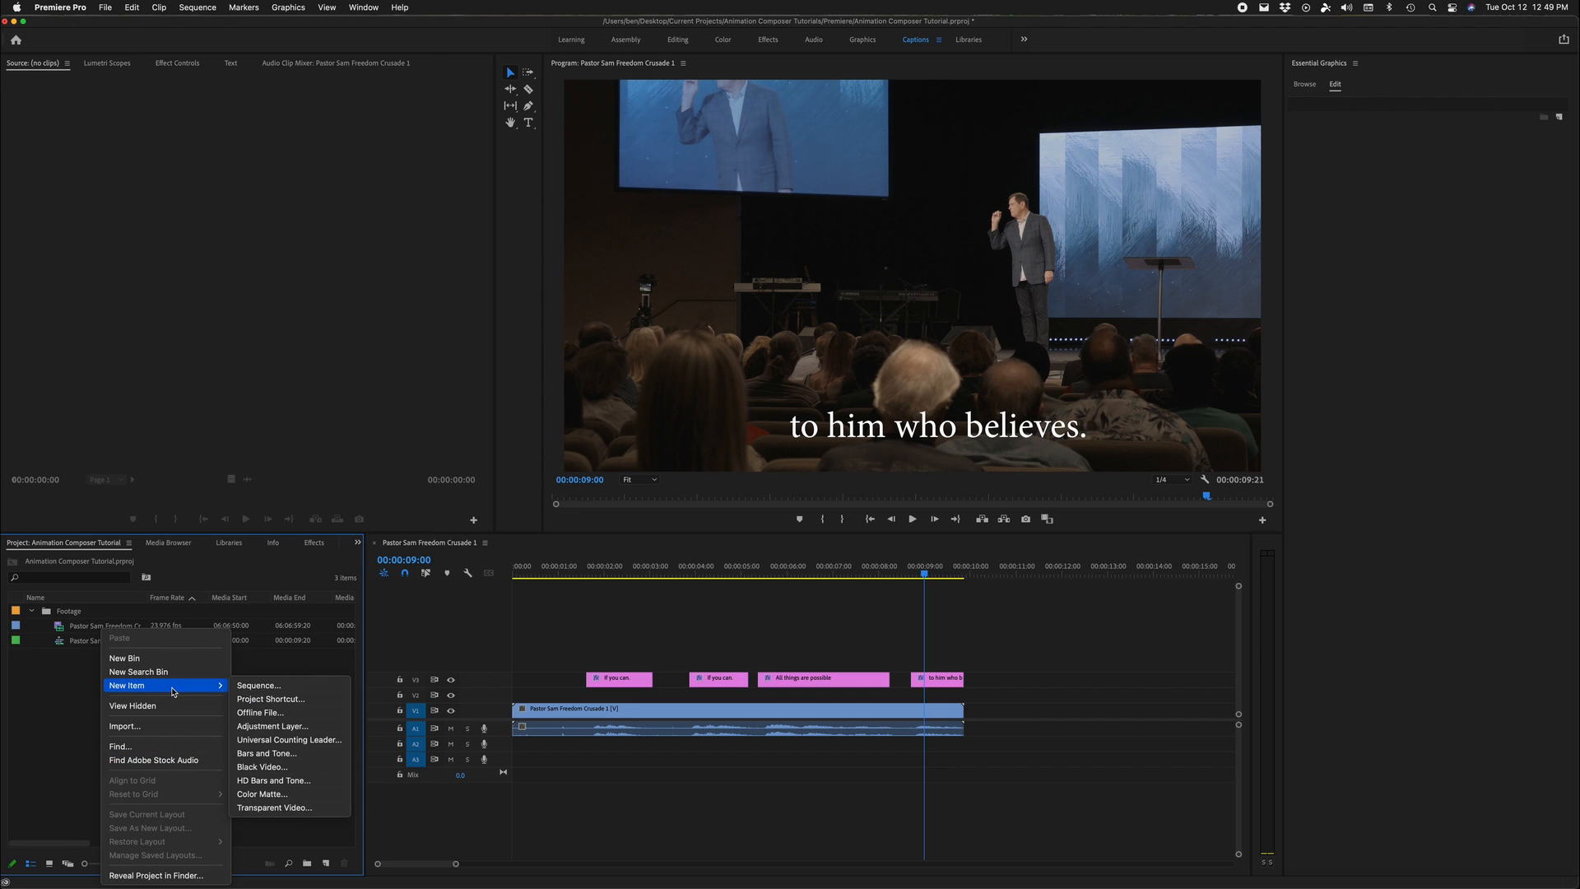
click(282, 795)
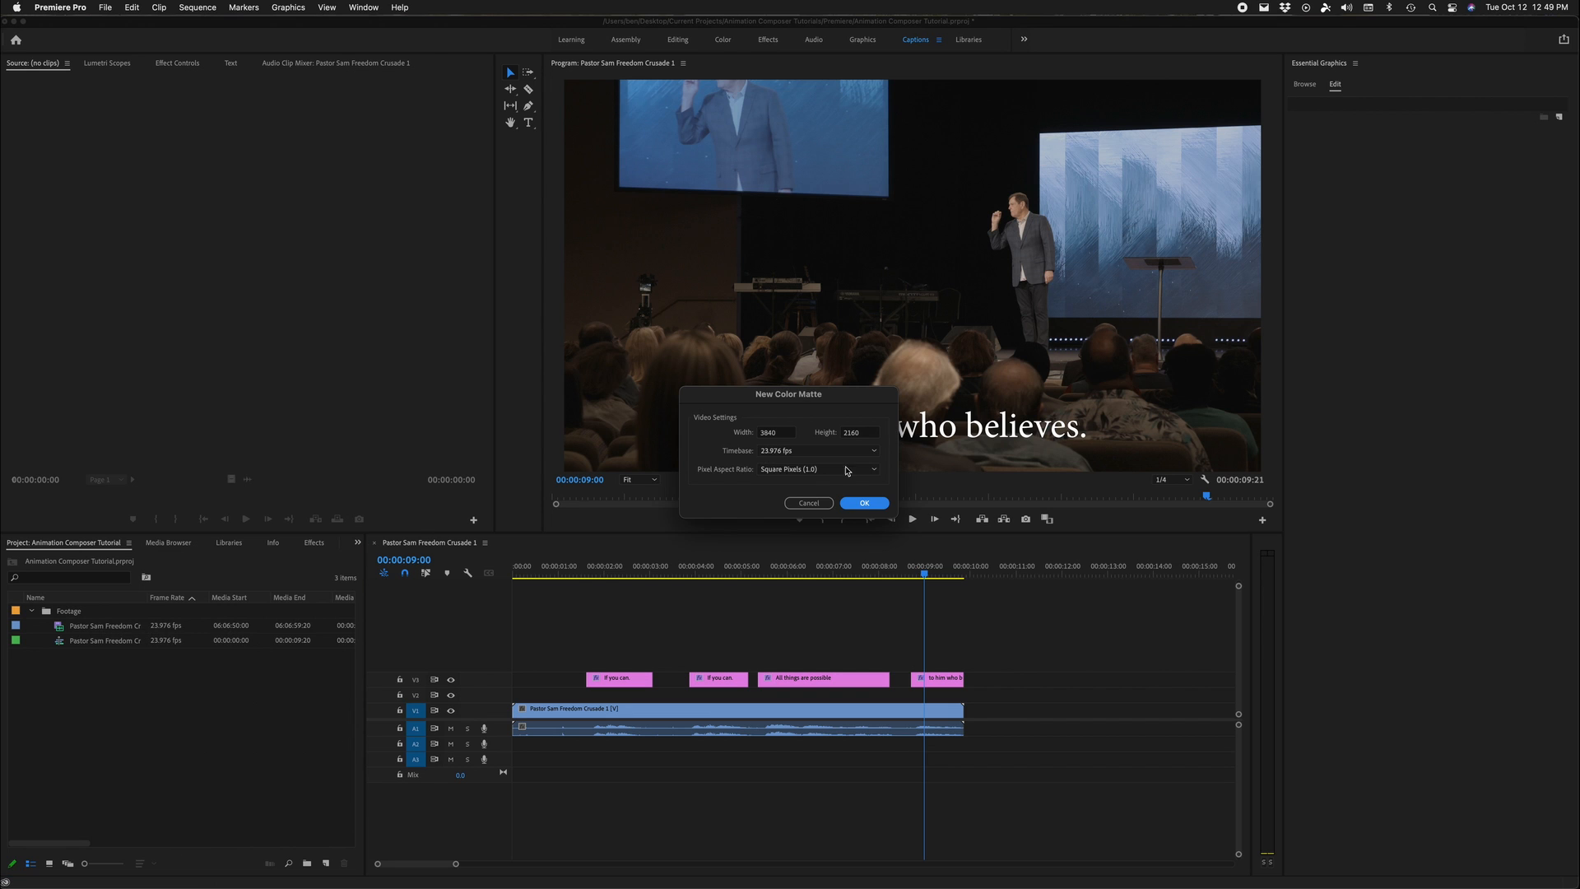
click(871, 504)
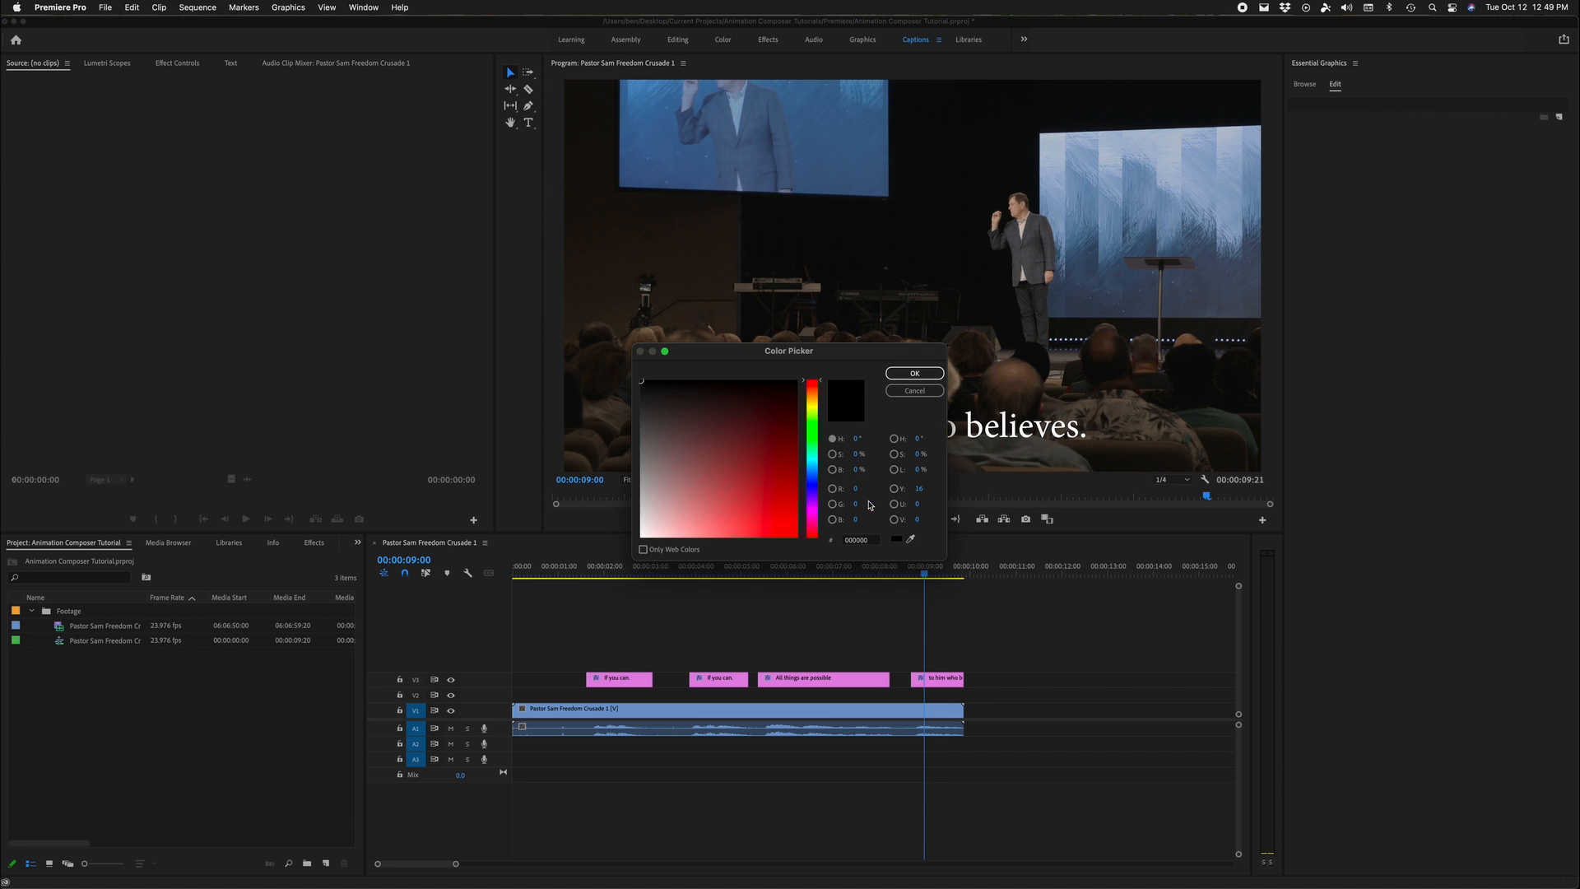
drag(716, 440, 795, 536)
click(812, 483)
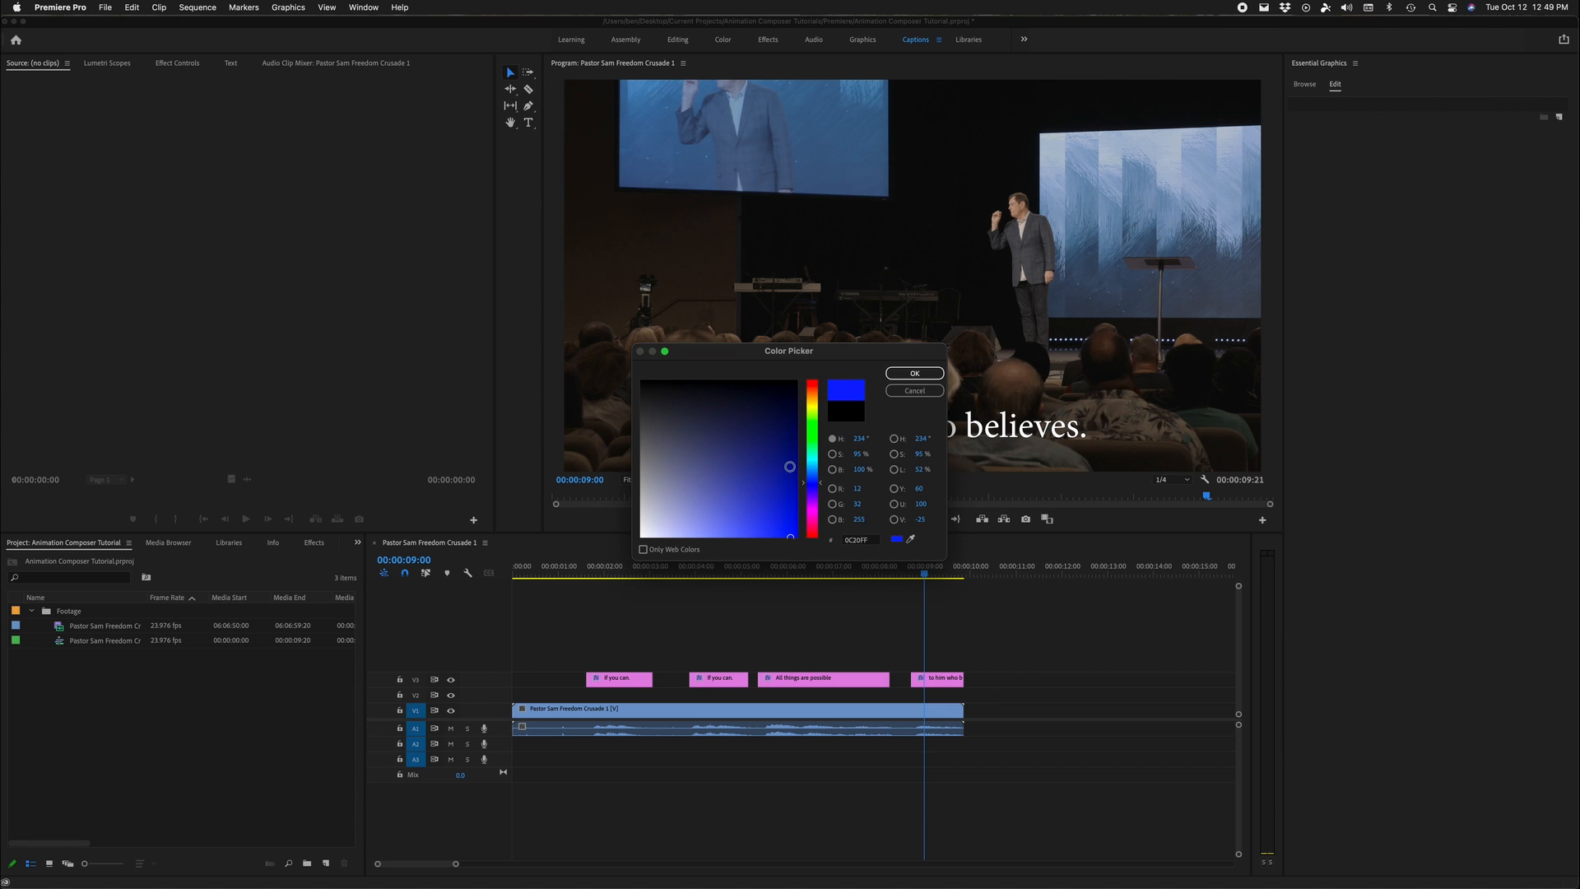
click(901, 370)
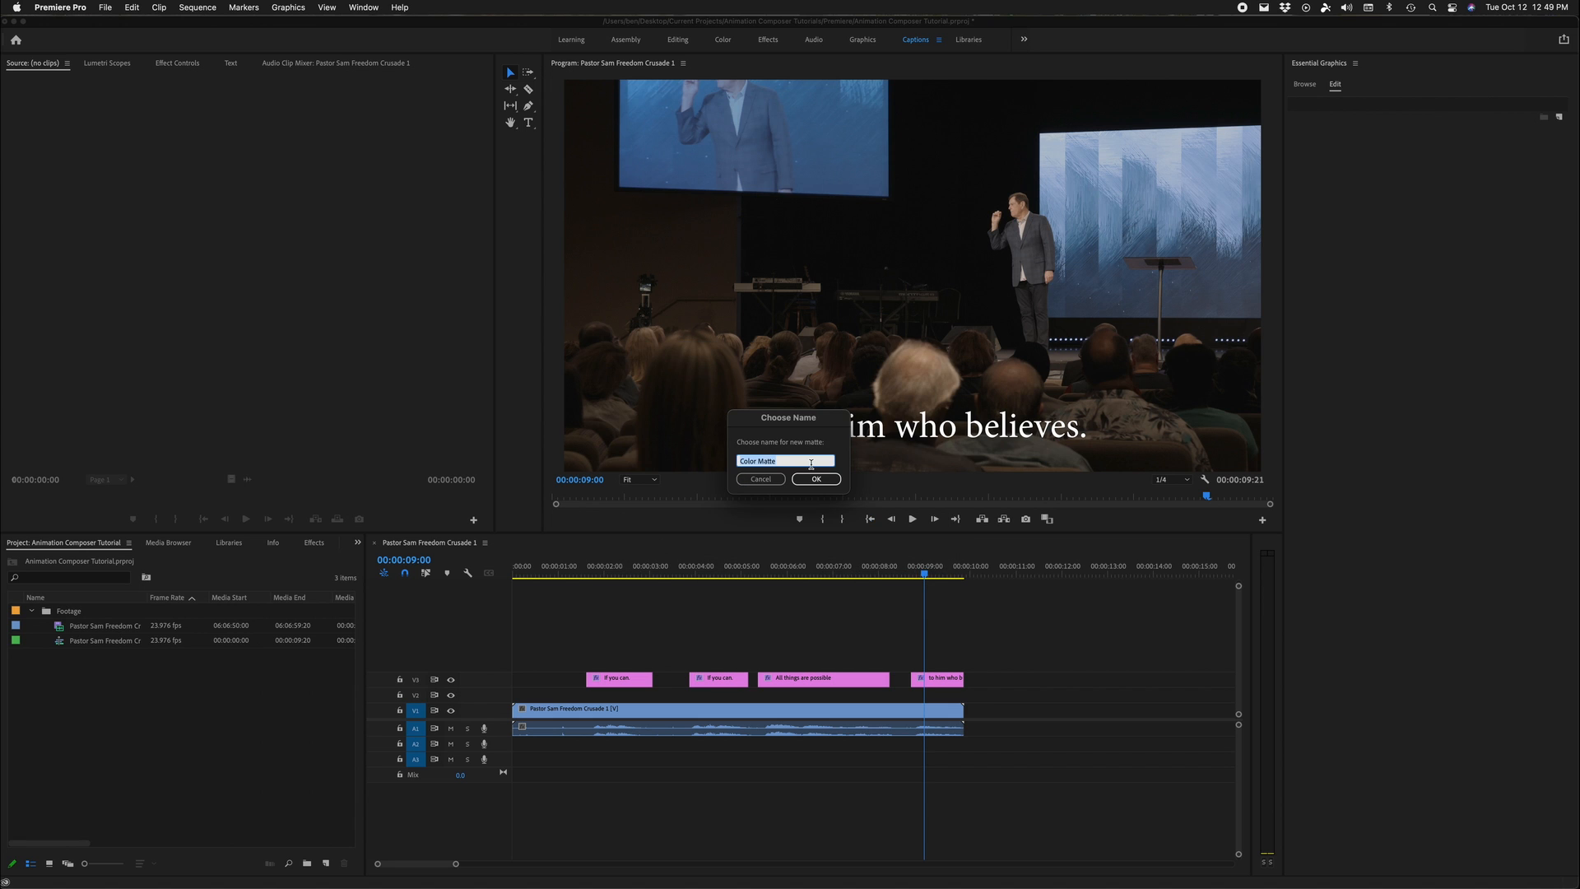
text(Blue)
key(Return)
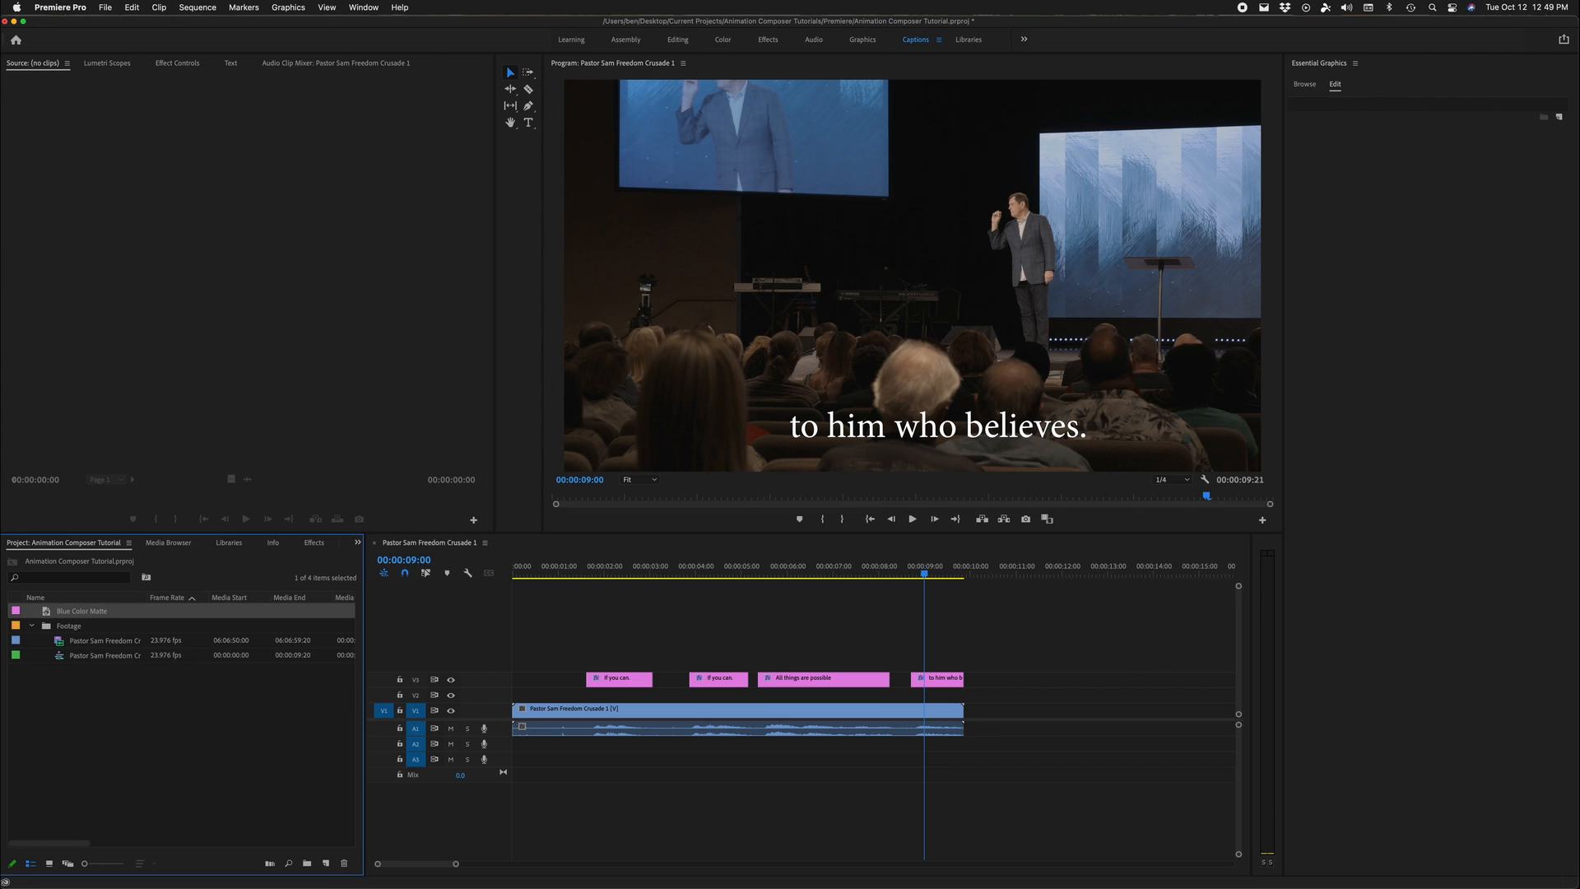
Step: Place the blue matte on track V2 under the captions, spanning from the first caption's start to the video's end
drag(102, 620, 445, 697)
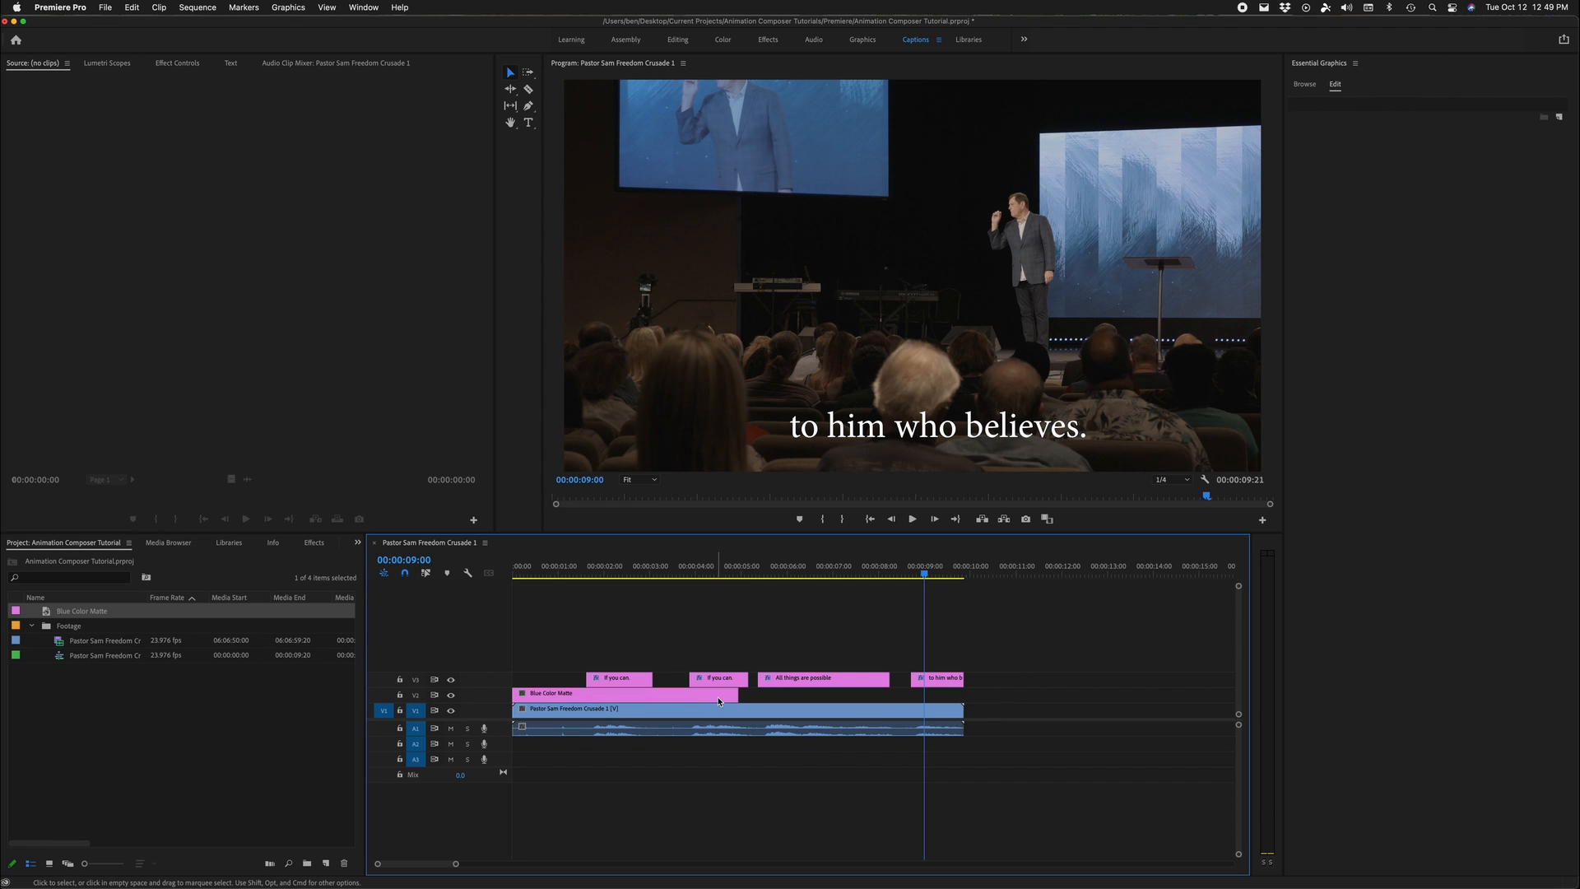
drag(738, 695, 963, 696)
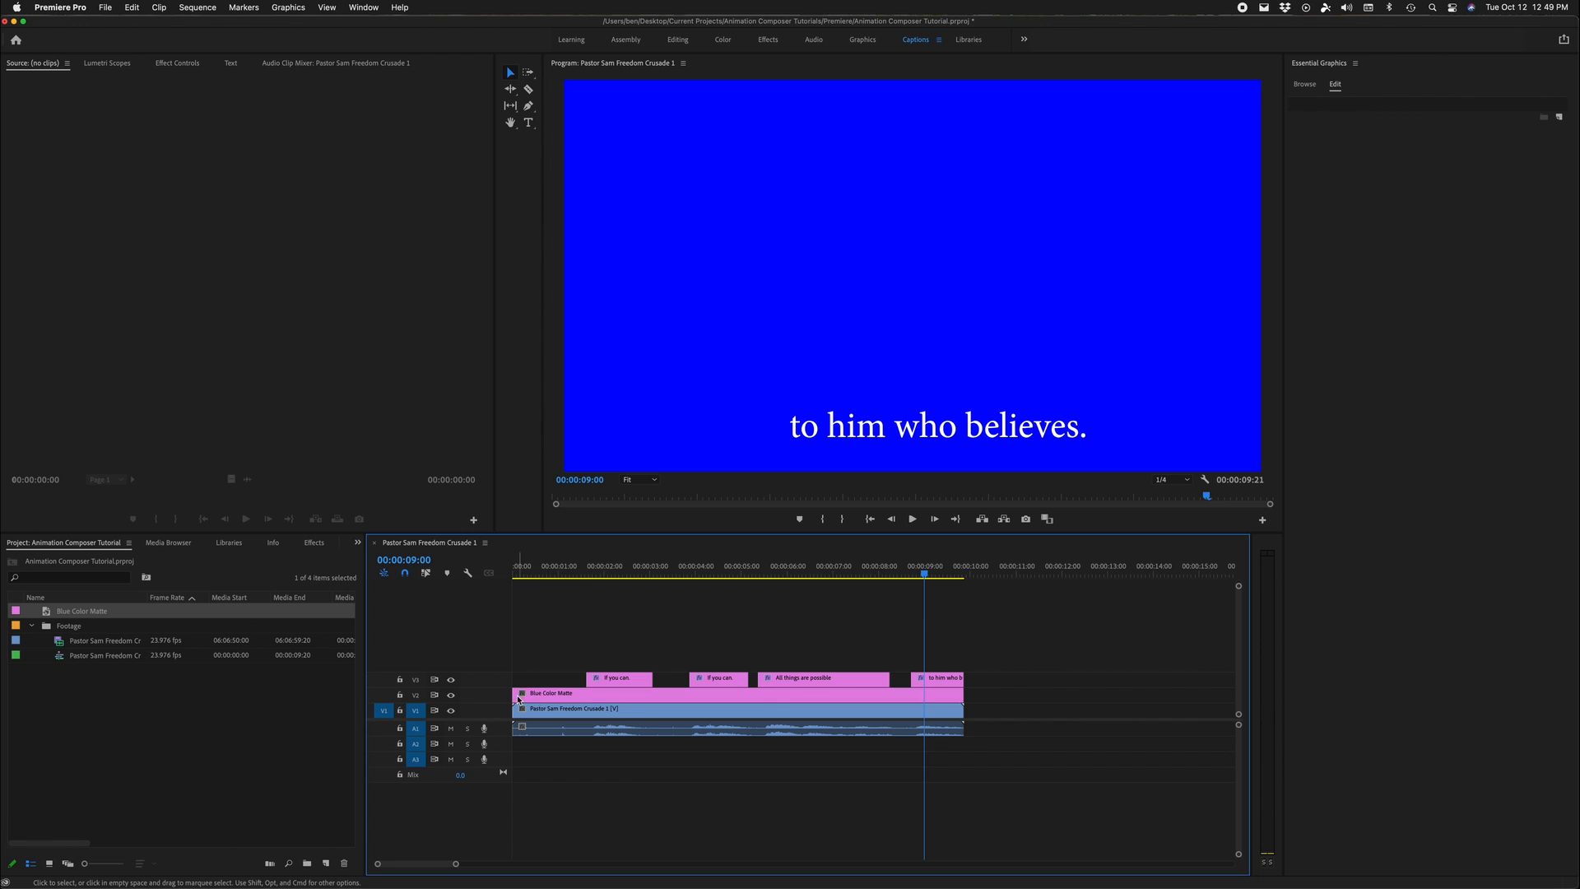
drag(517, 700, 667, 709)
Step: Split the blue matte at the first caption's end and the second caption's start, and delete the piece between
key(c)
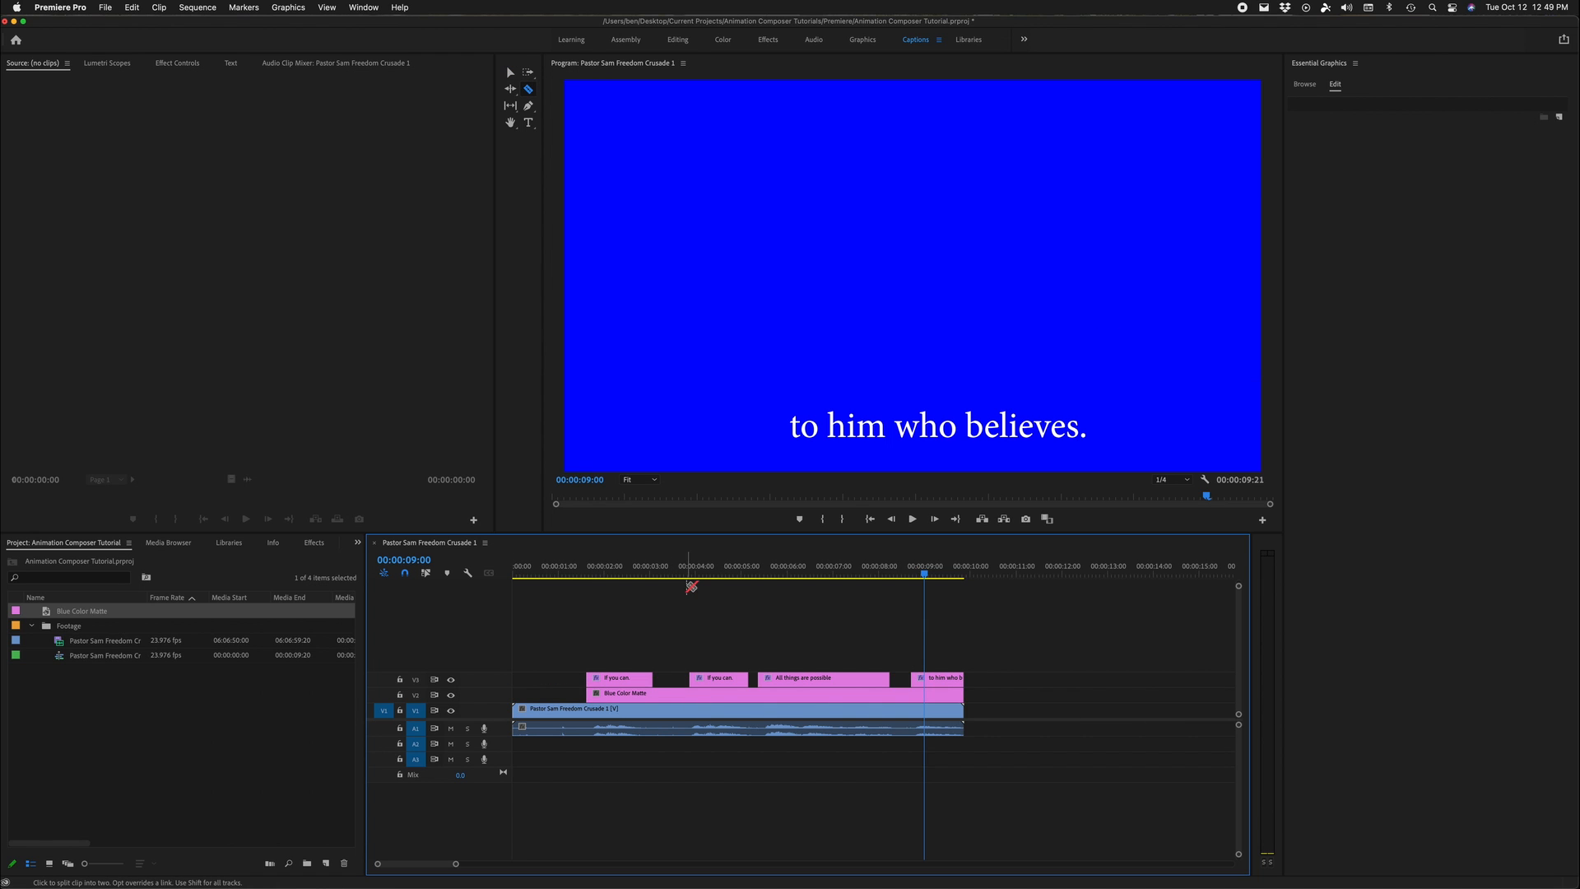
click(654, 695)
click(689, 696)
key(v)
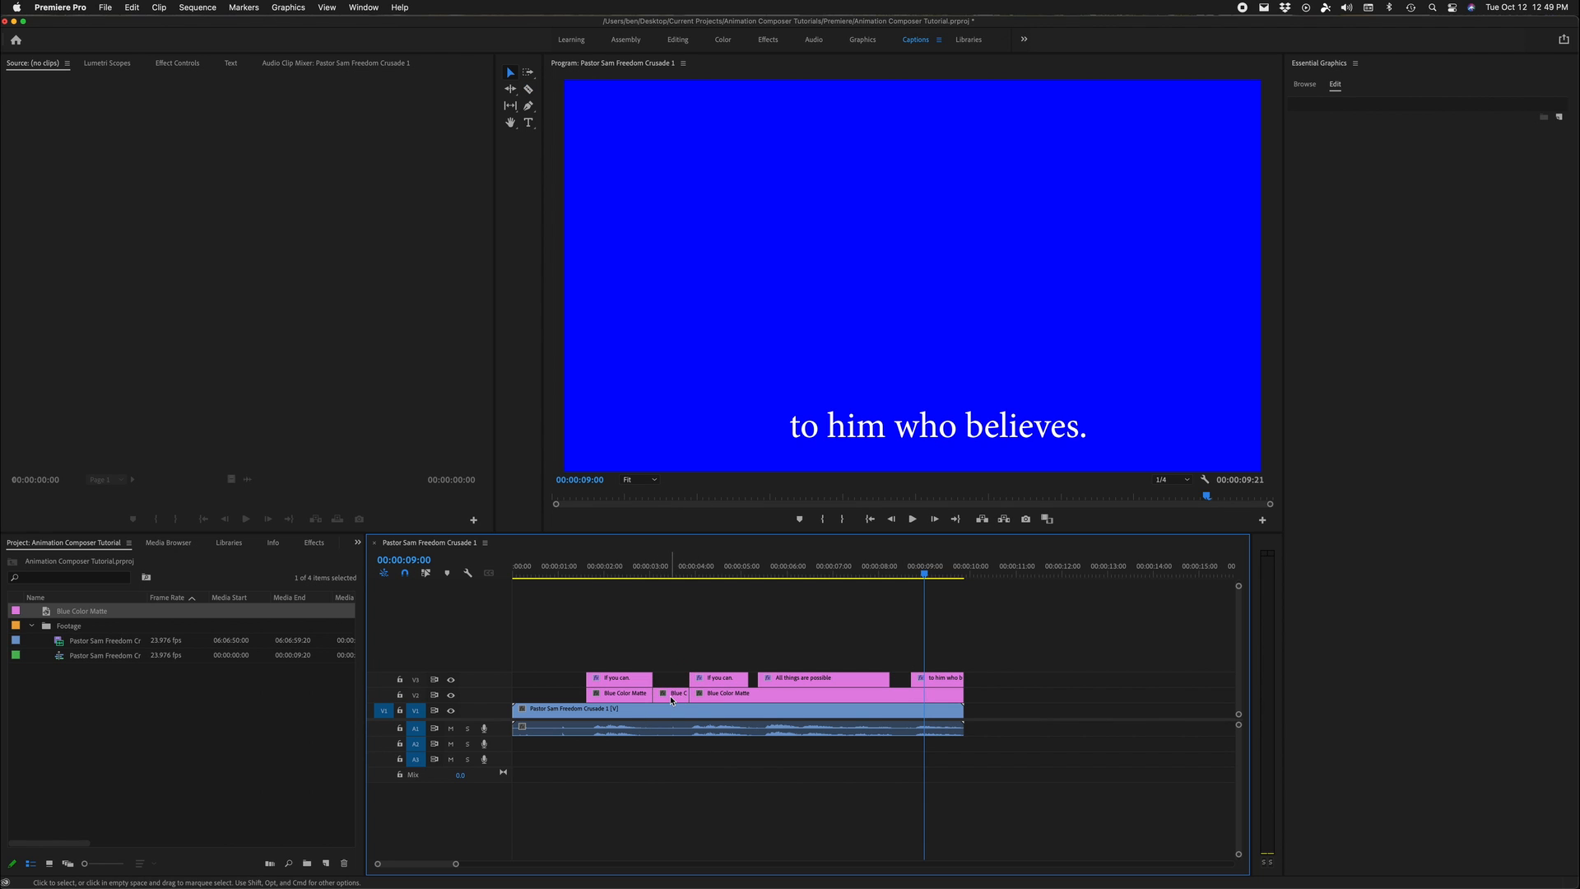
click(671, 700)
key(Delete)
Step: Cut the blue matte at the remaining gaps between the second, third and fourth captions and delete the gap pieces
click(614, 695)
click(744, 696)
key(c)
click(749, 696)
click(758, 696)
key(v)
click(755, 697)
key(Delete)
key(c)
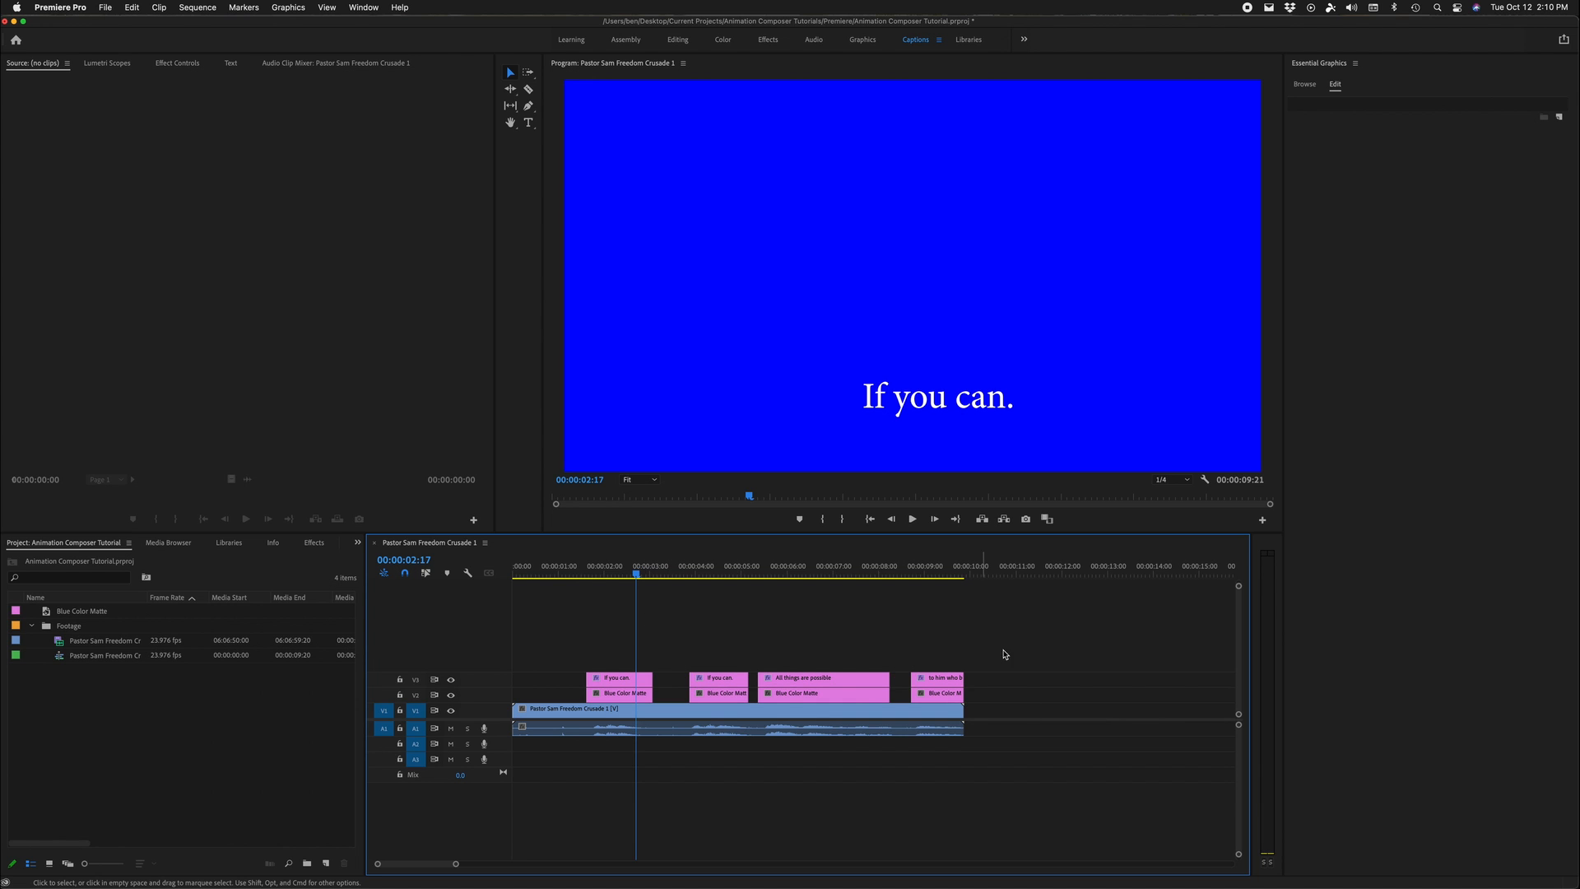
Step: Check the mattes along the sequence, select all its clips and replace them with a linked After Effects composition
drag(691, 569, 754, 574)
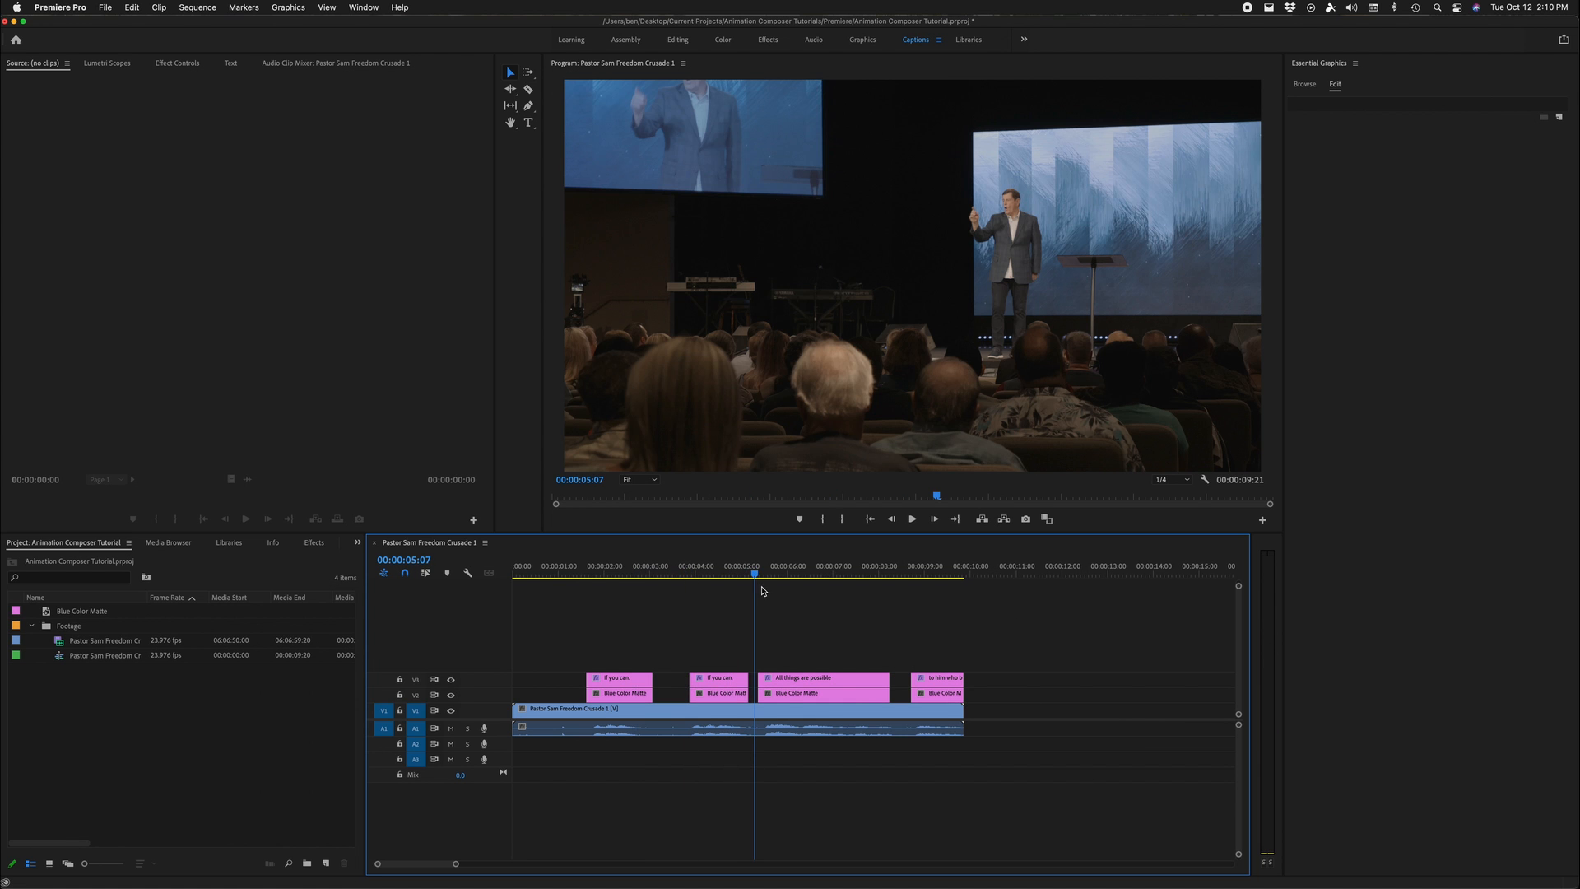
click(926, 574)
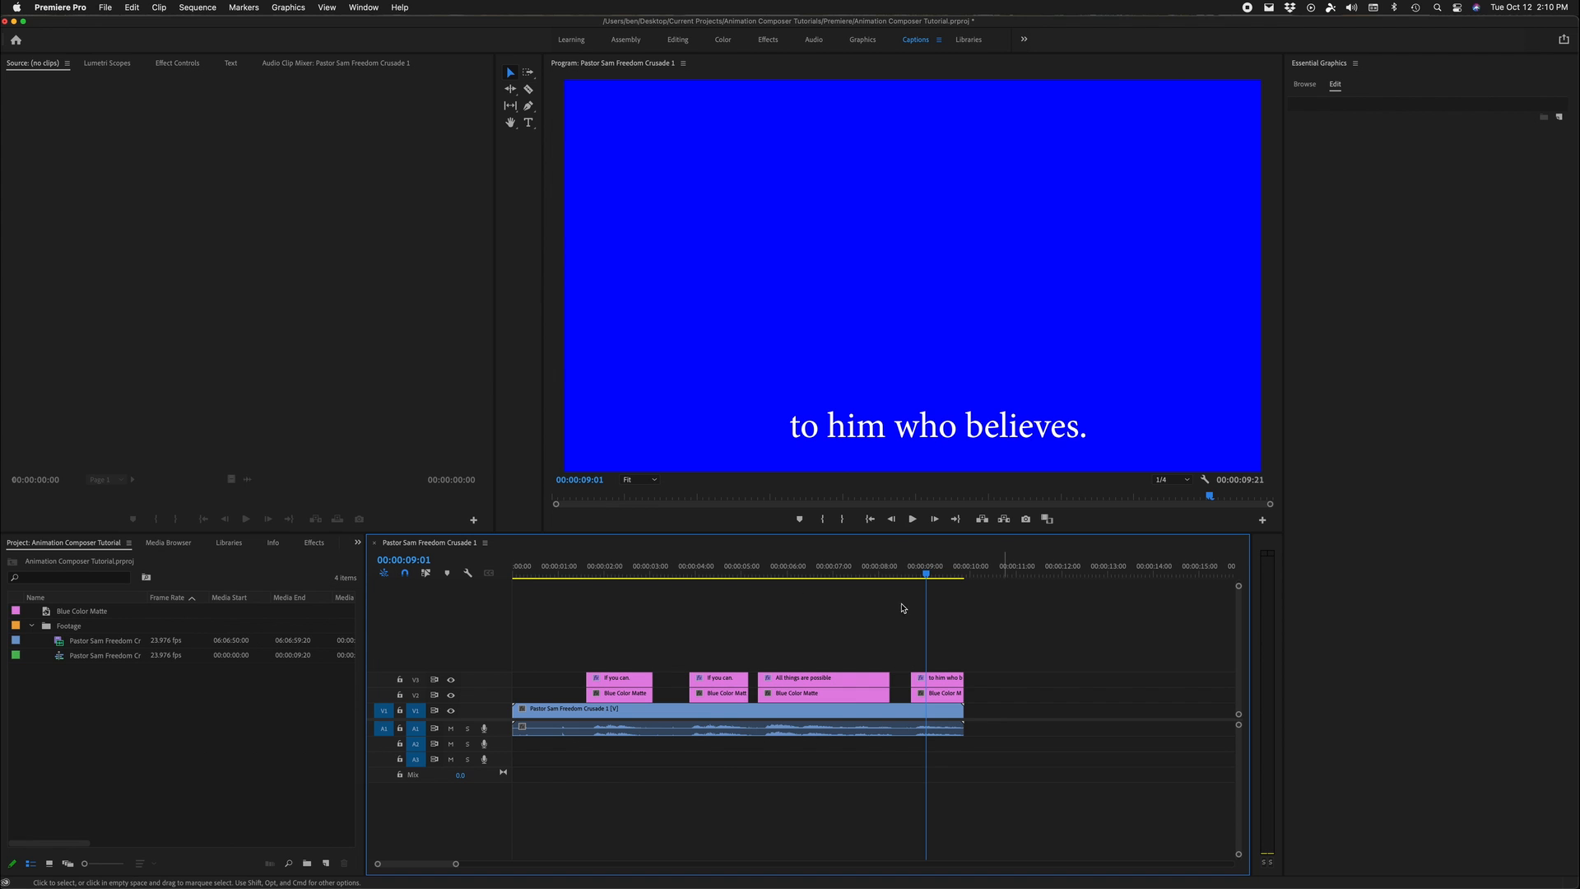
drag(1114, 619, 459, 773)
right_click(853, 684)
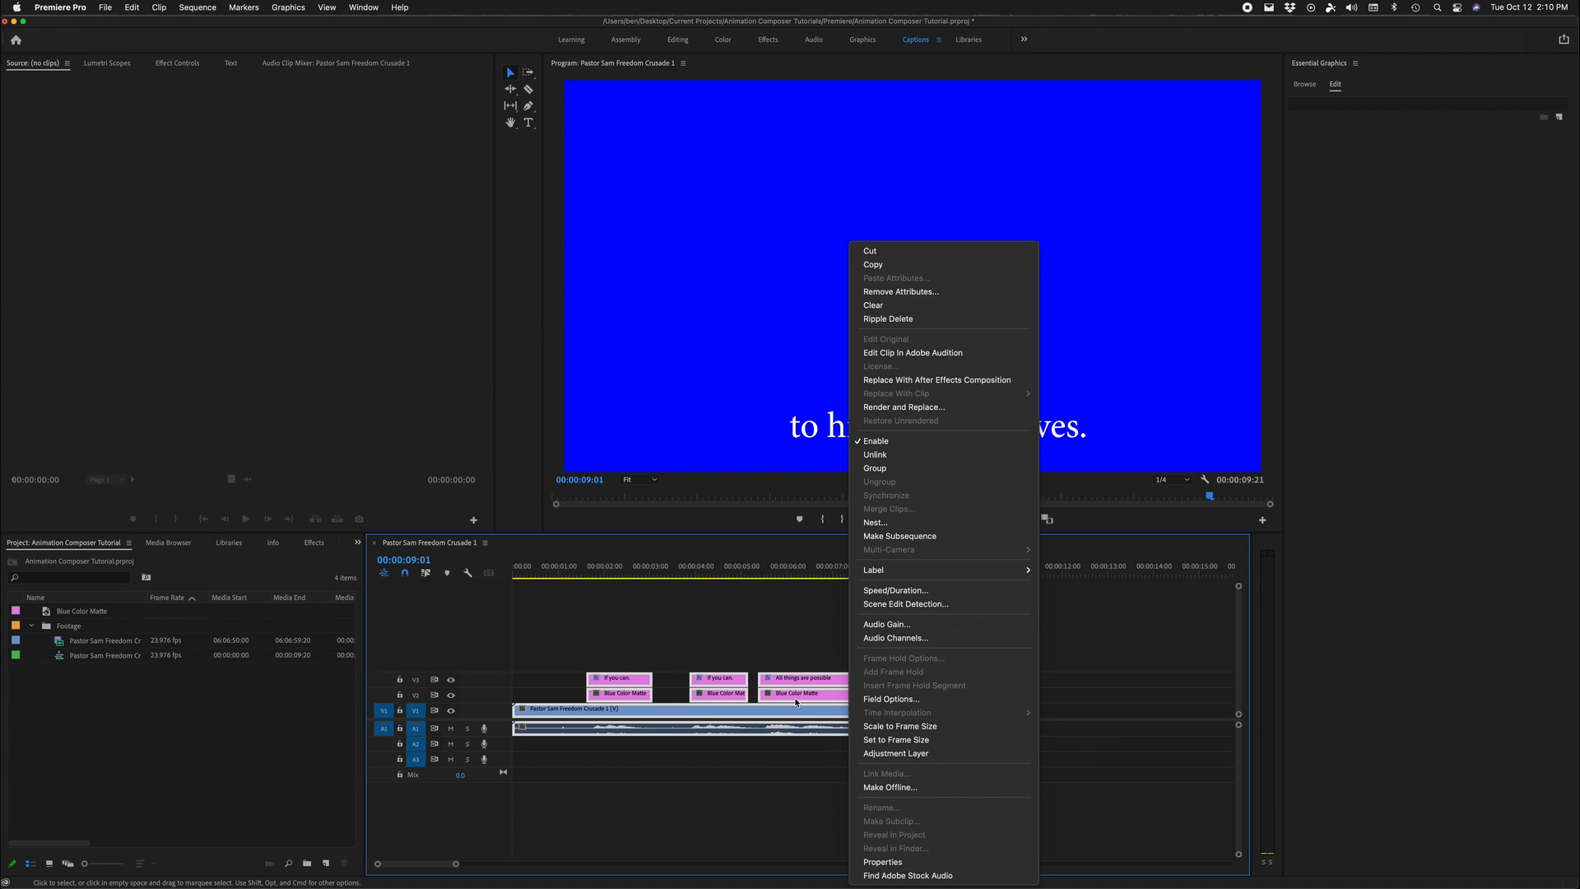
click(936, 379)
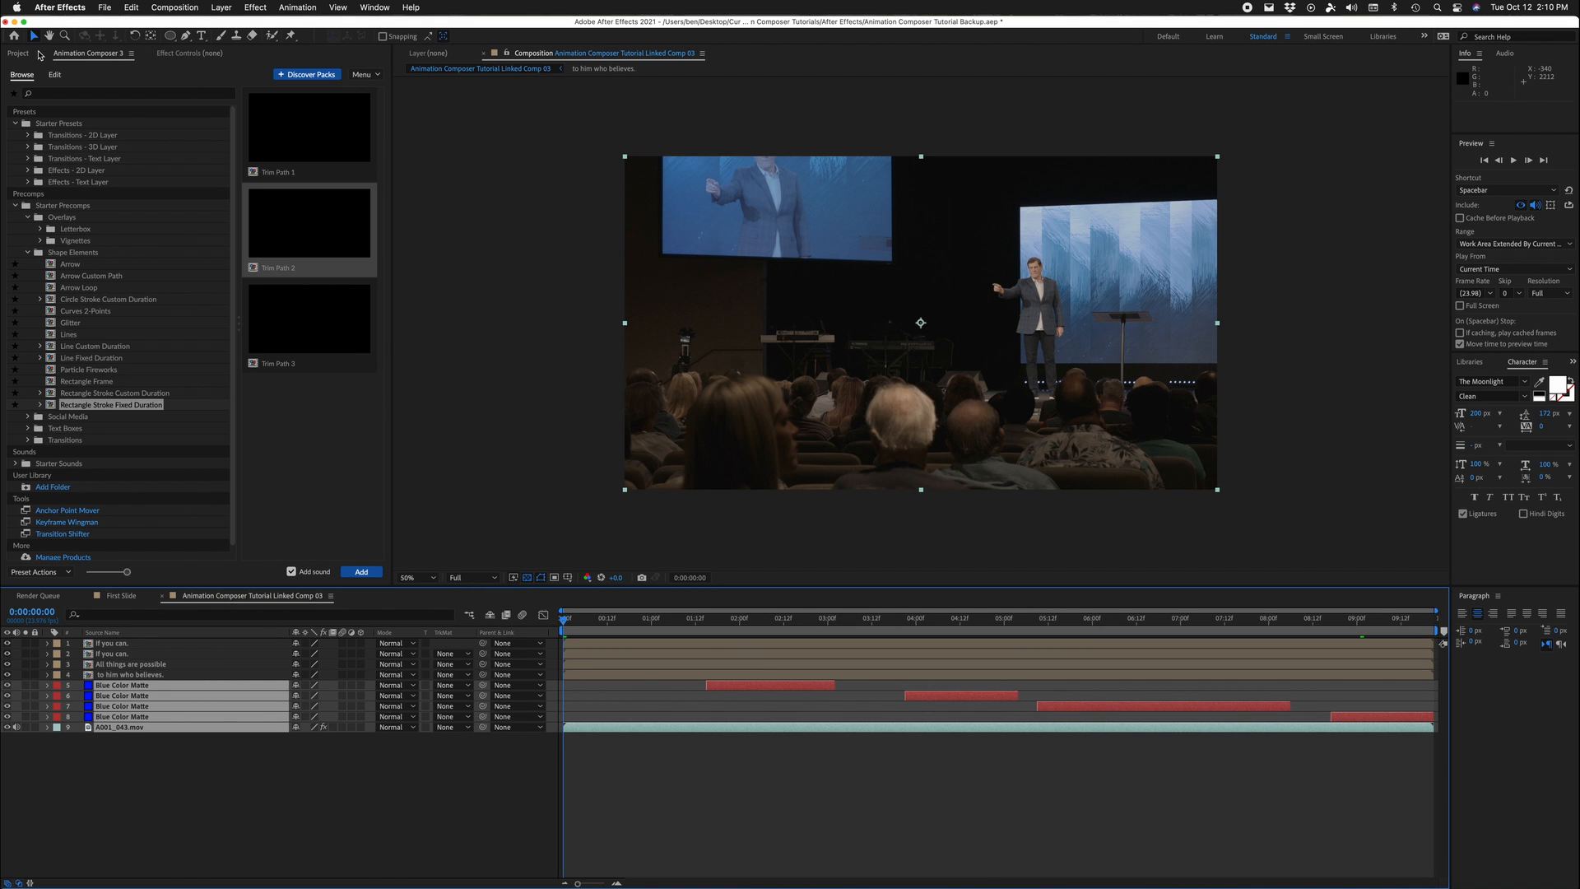
Step: Create a new project folder named Text
click(37, 54)
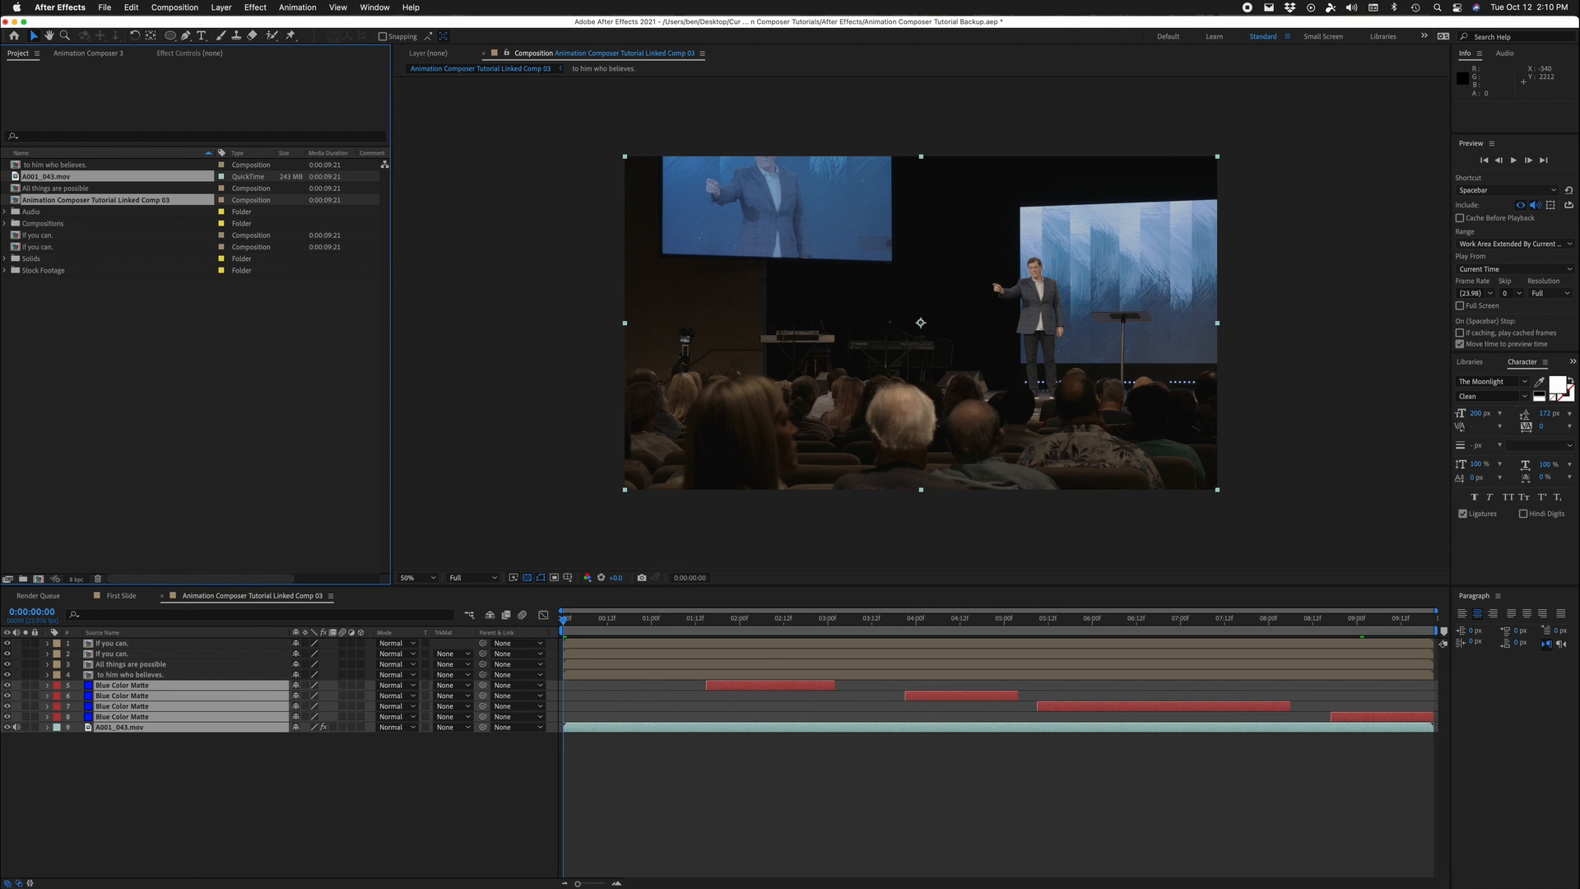
click(136, 306)
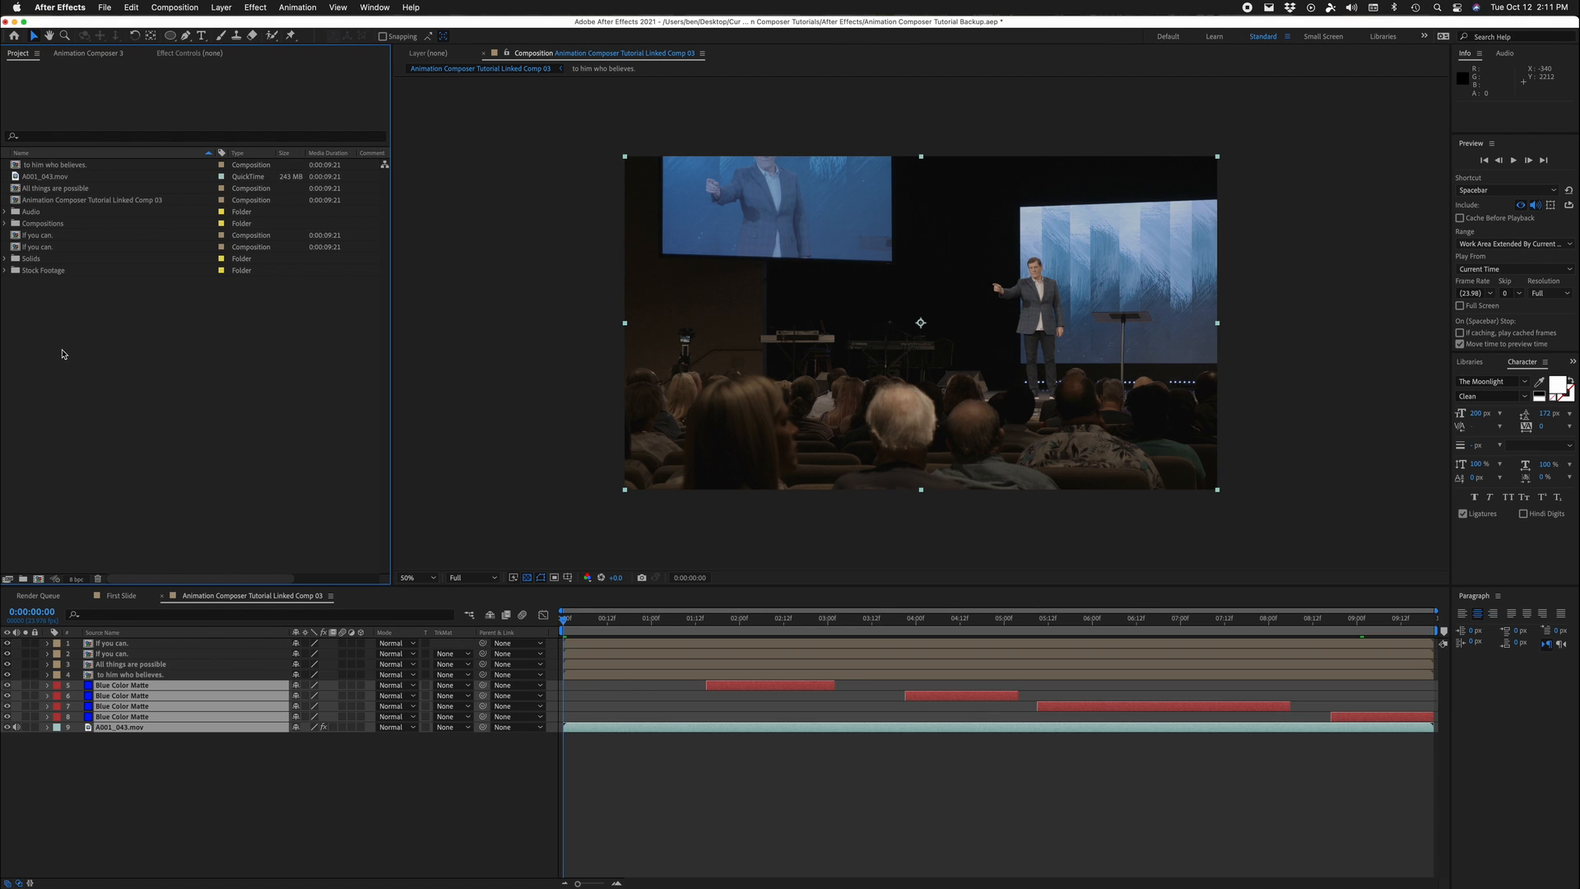
right_click(52, 303)
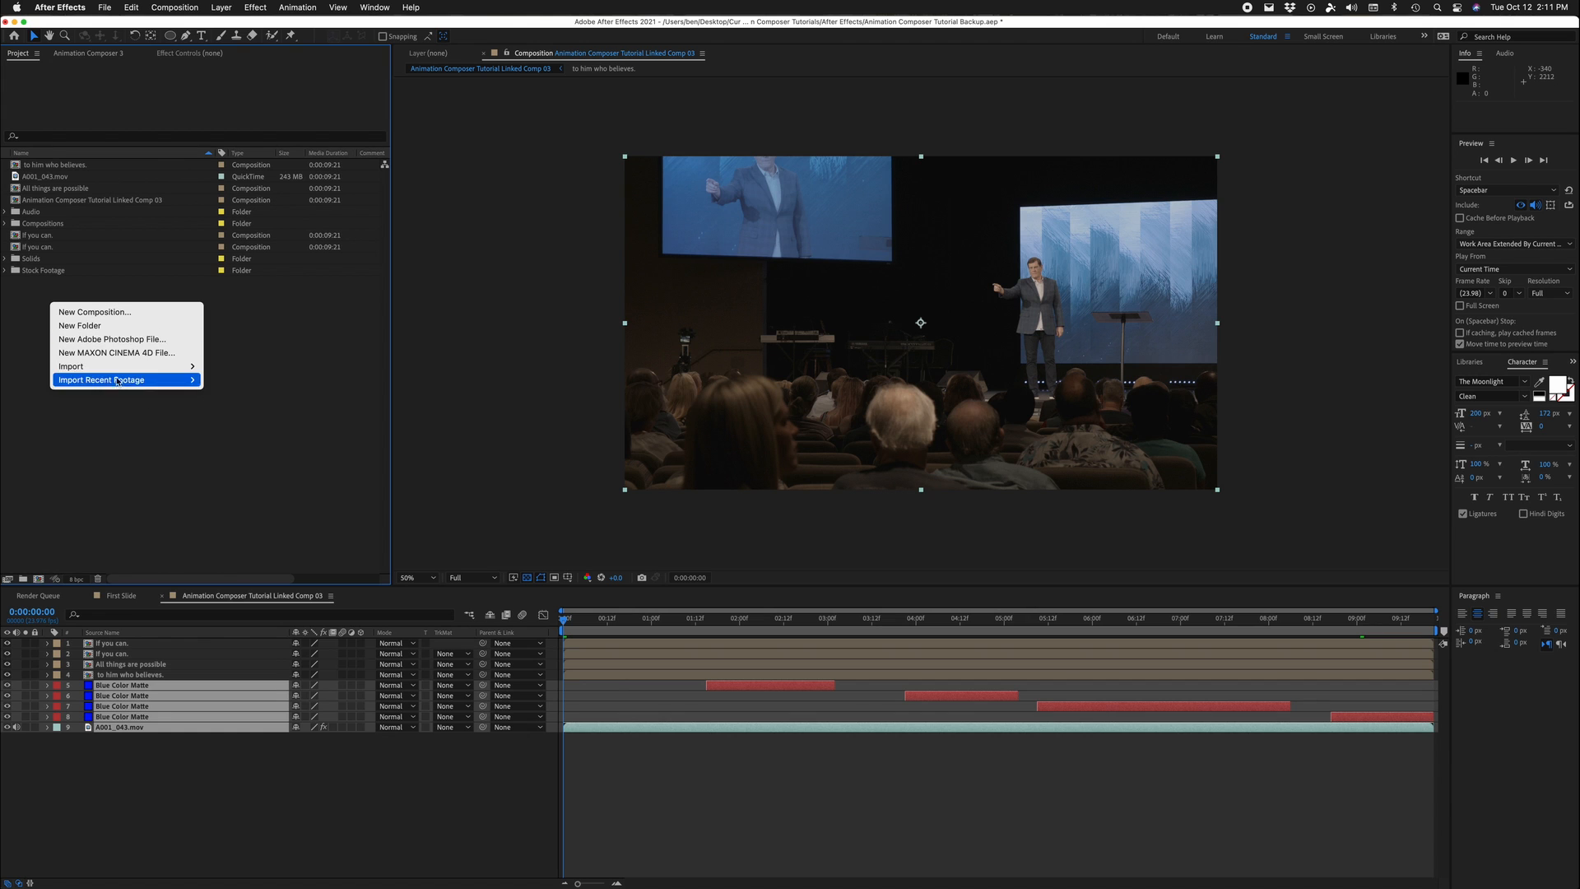
click(80, 325)
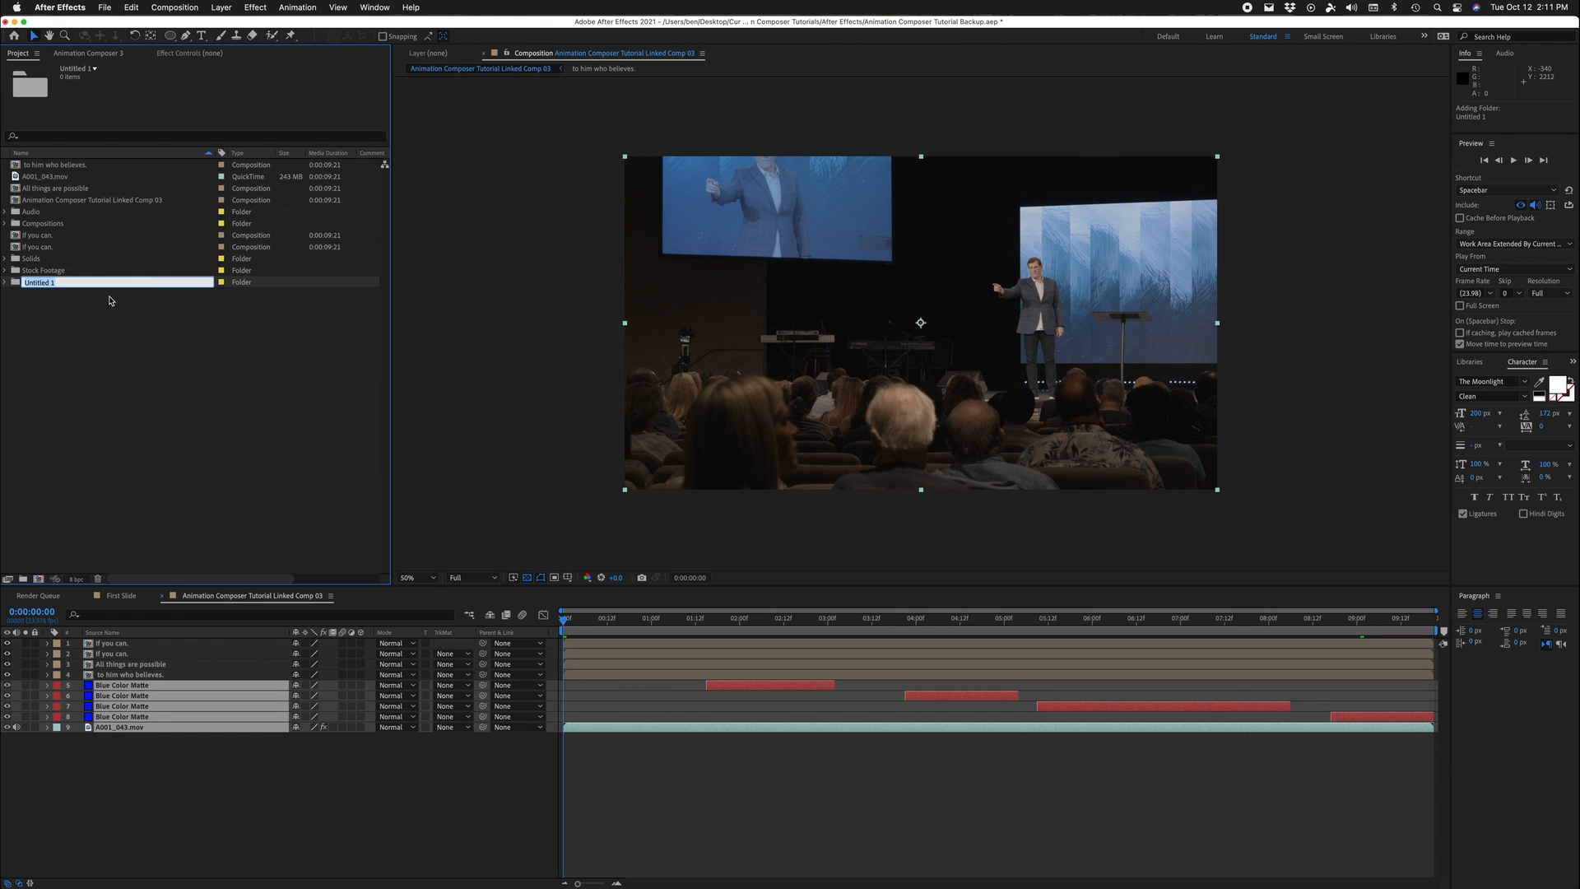
text(Text)
key(Return)
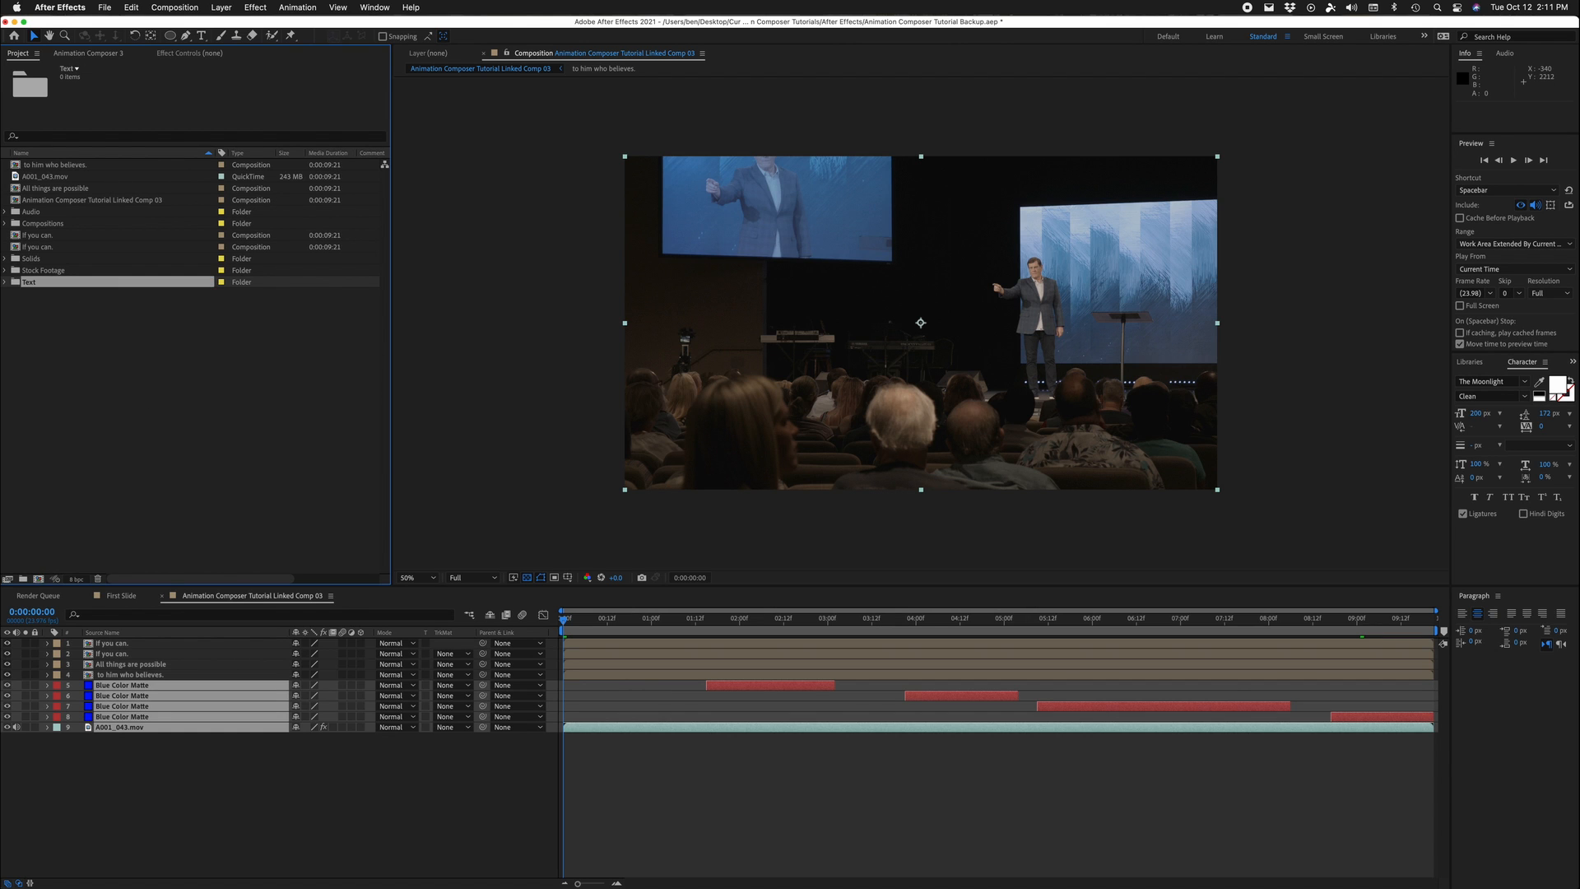
Step: Move the All things are possible, to him who believes and both If you can compositions into the Text folder
click(56, 189)
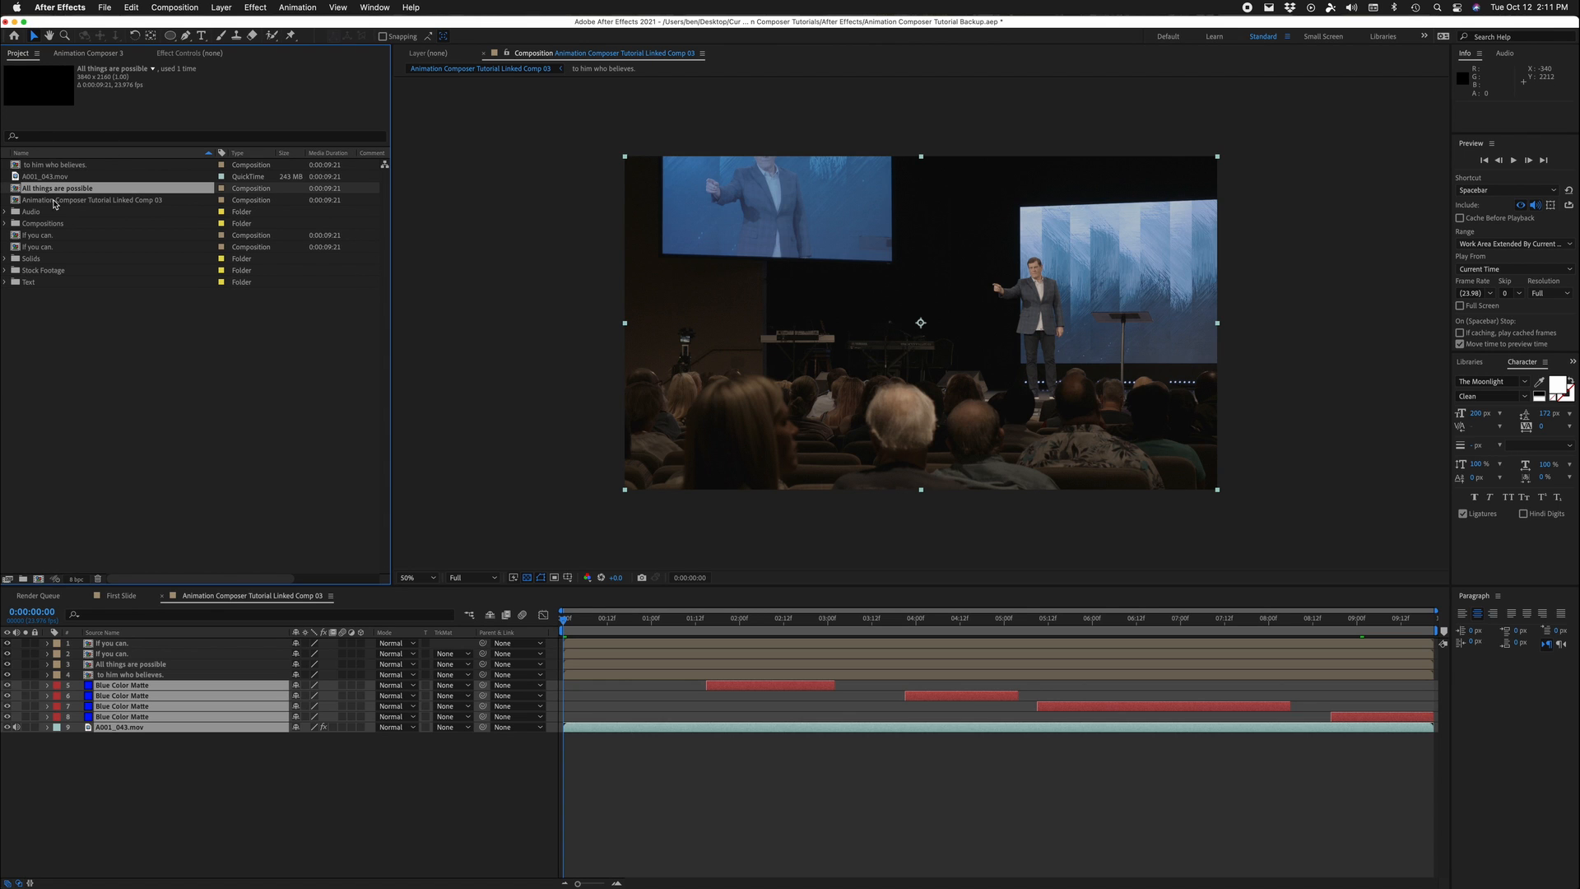
super+click(51, 235)
super+click(49, 247)
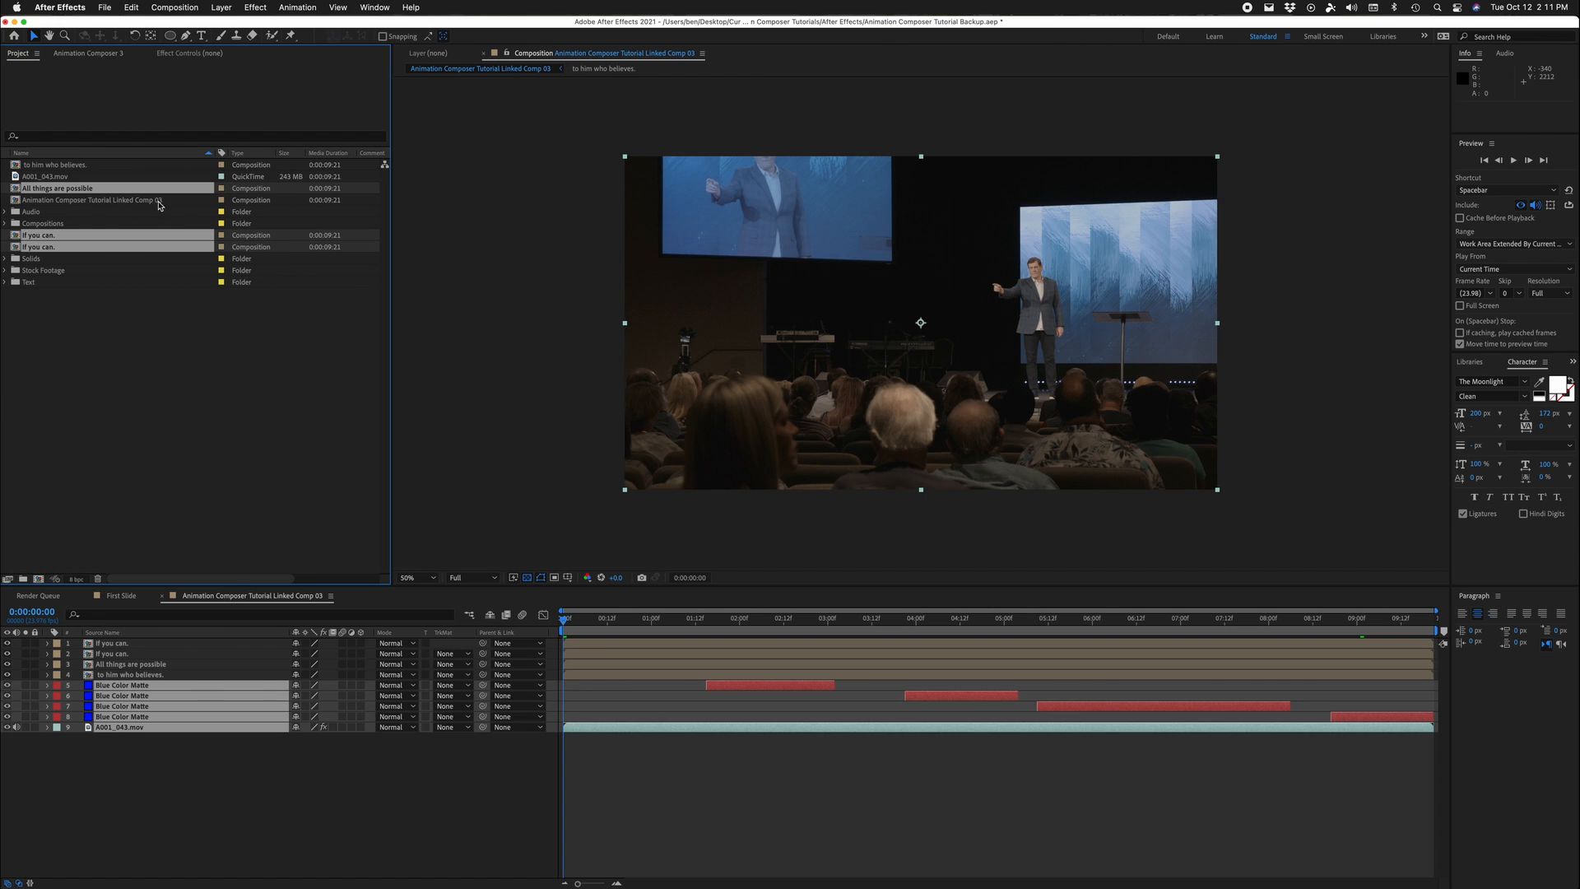
super+click(45, 165)
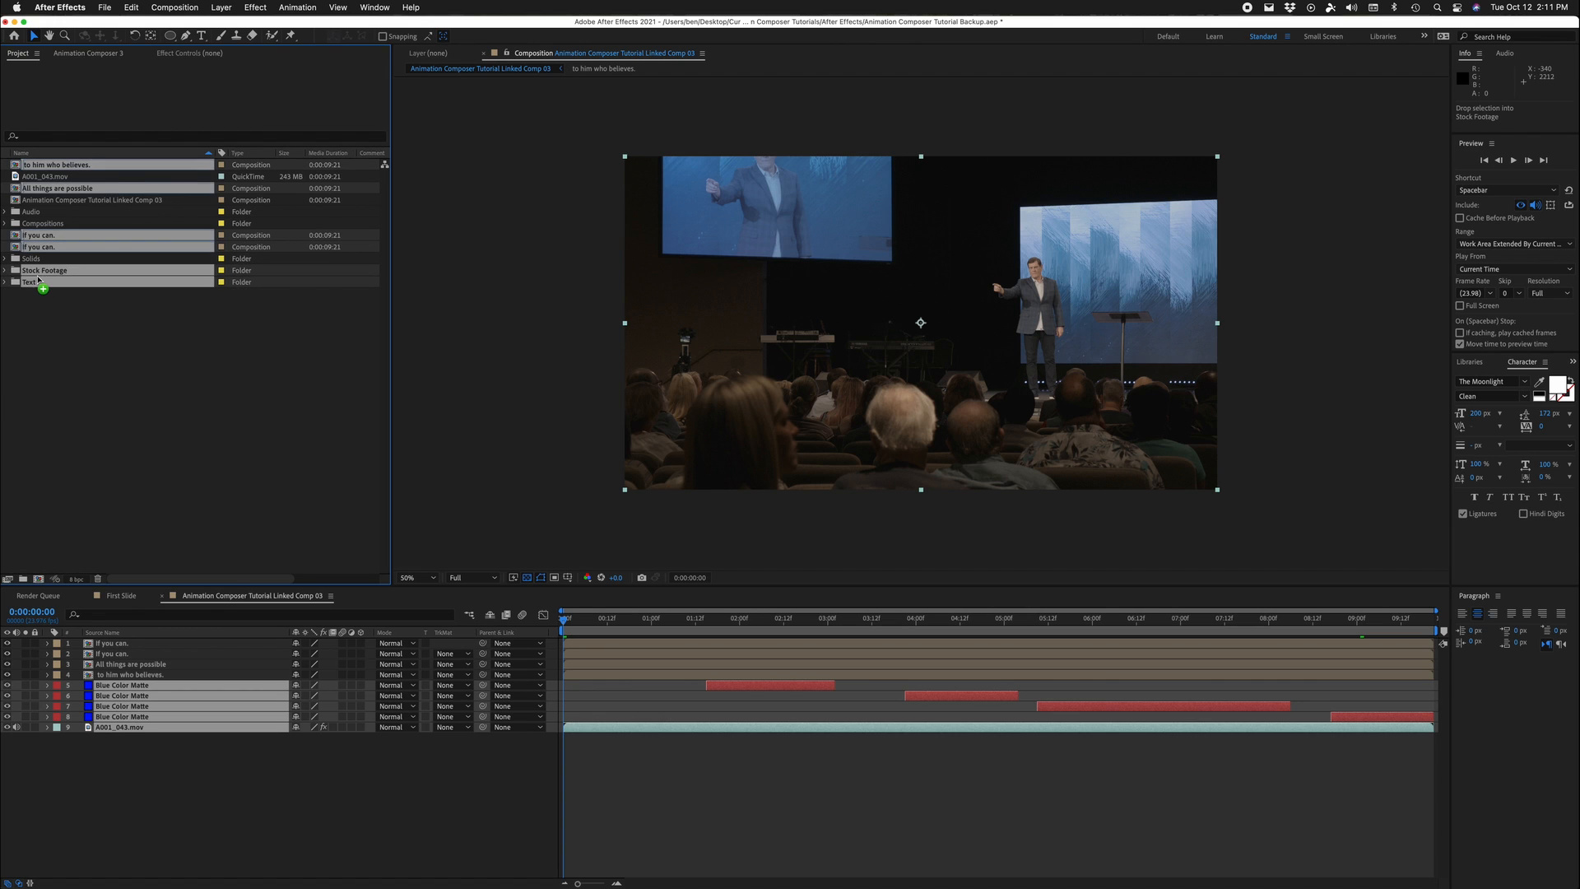
key(Delete)
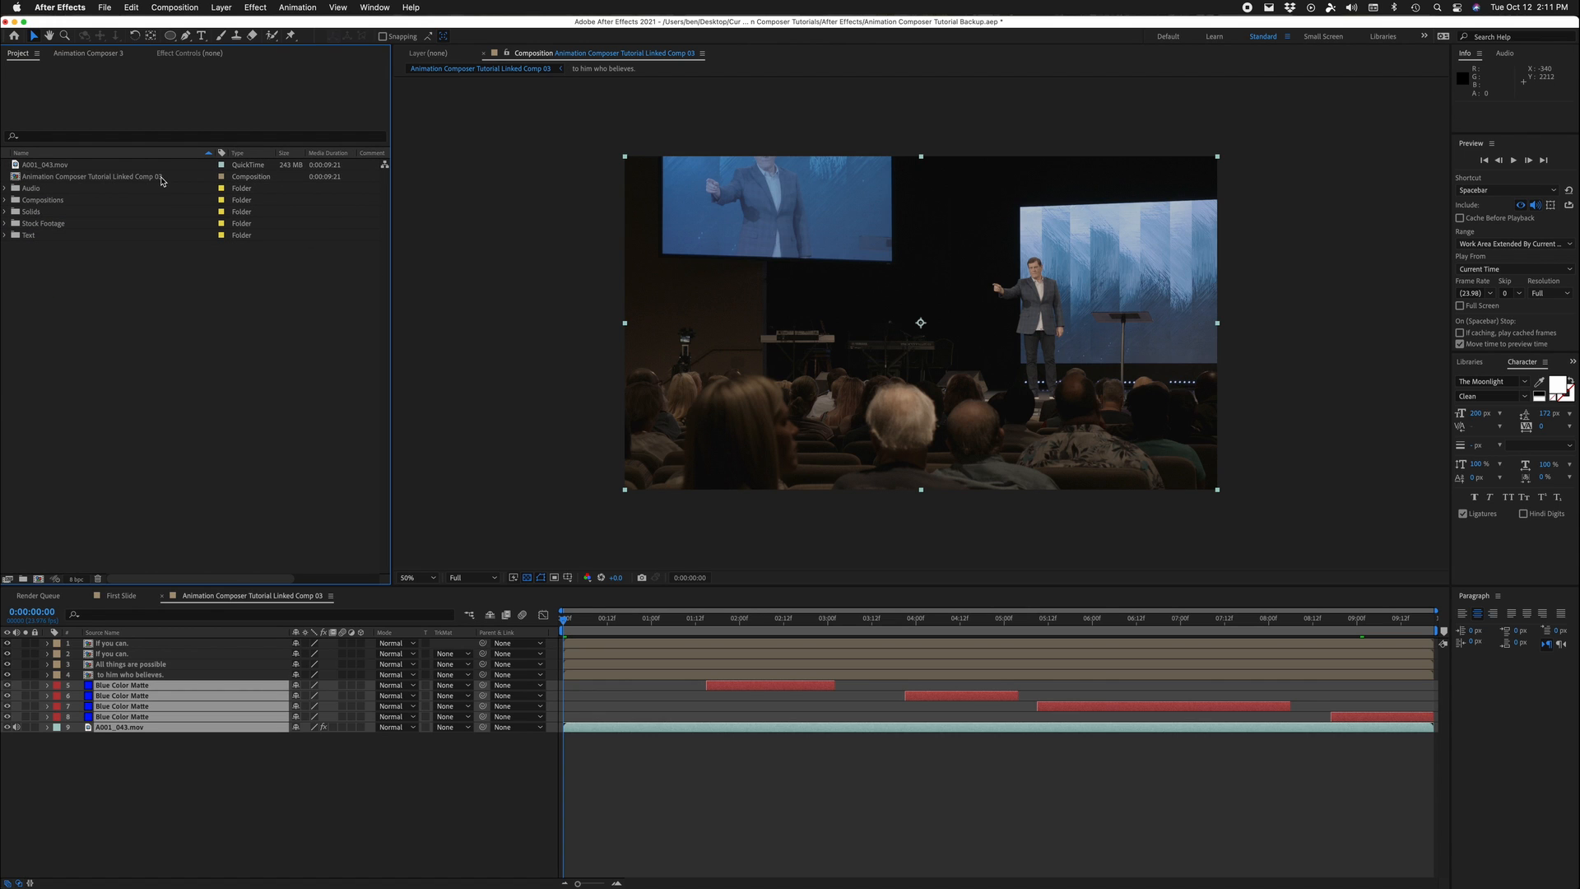
Step: Rename the Animation Composer Tutorial Linked Comp 03 composition as Text Edit and move it into the Compositions folder
key(super+Tab)
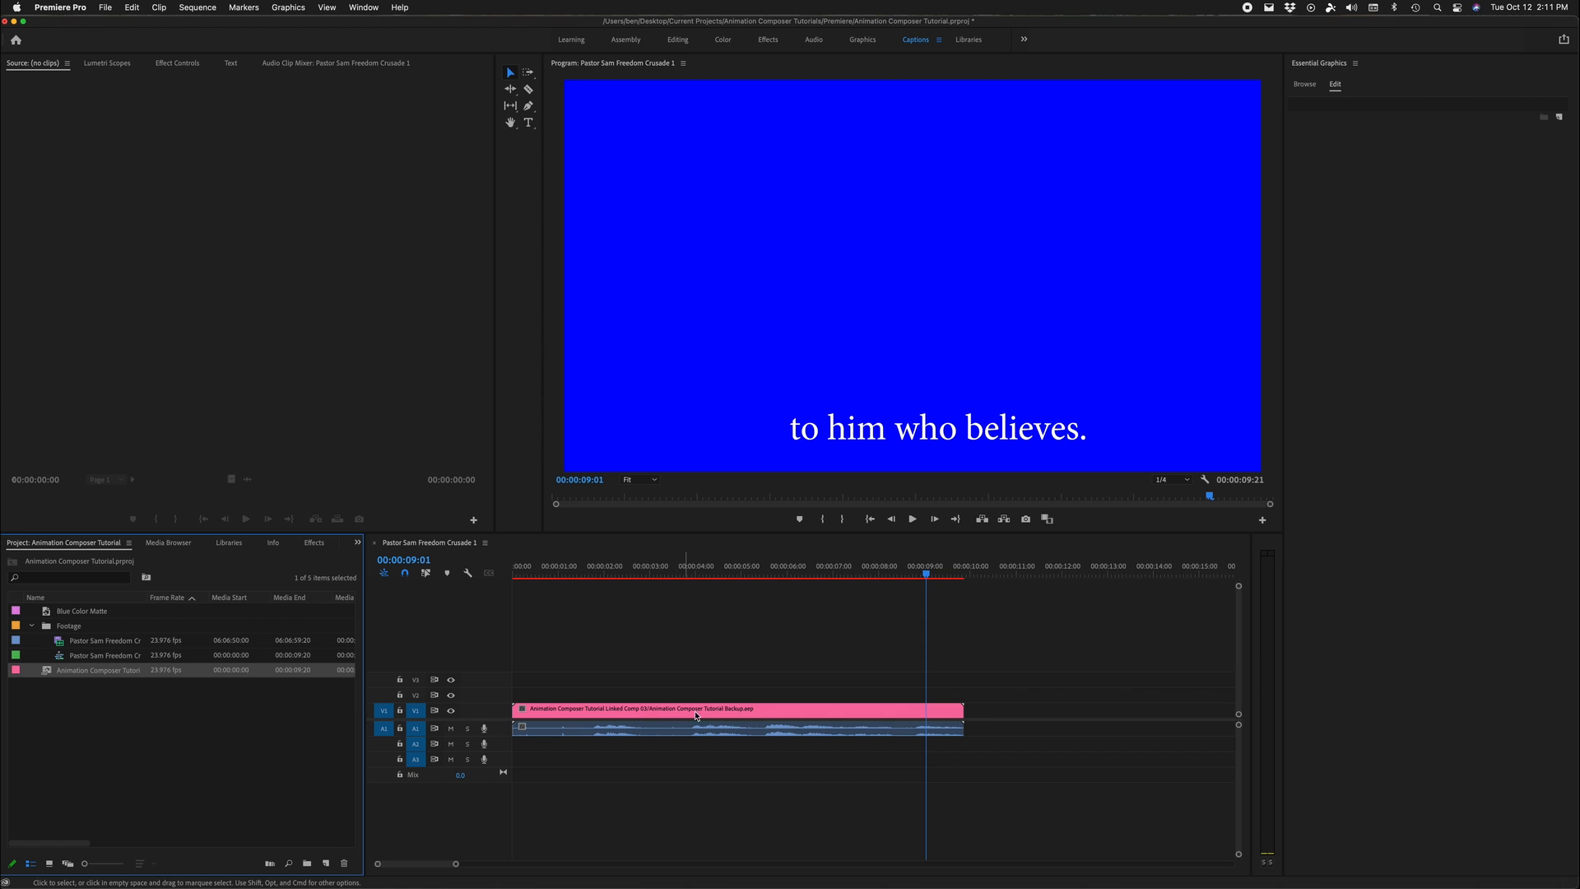
key(super+Tab)
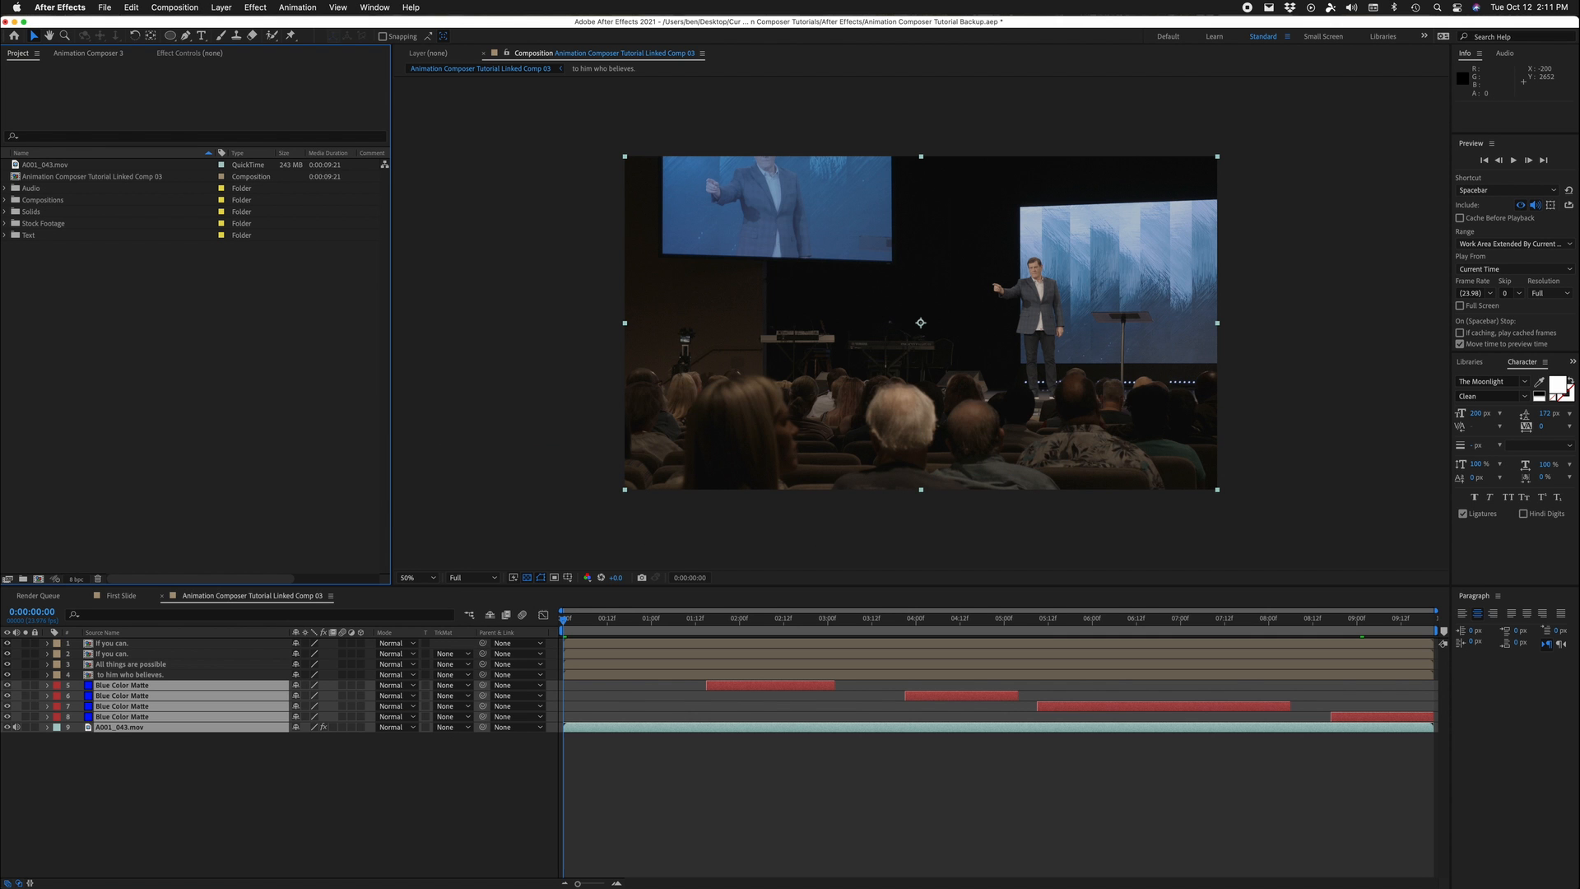
click(61, 177)
right_click(59, 178)
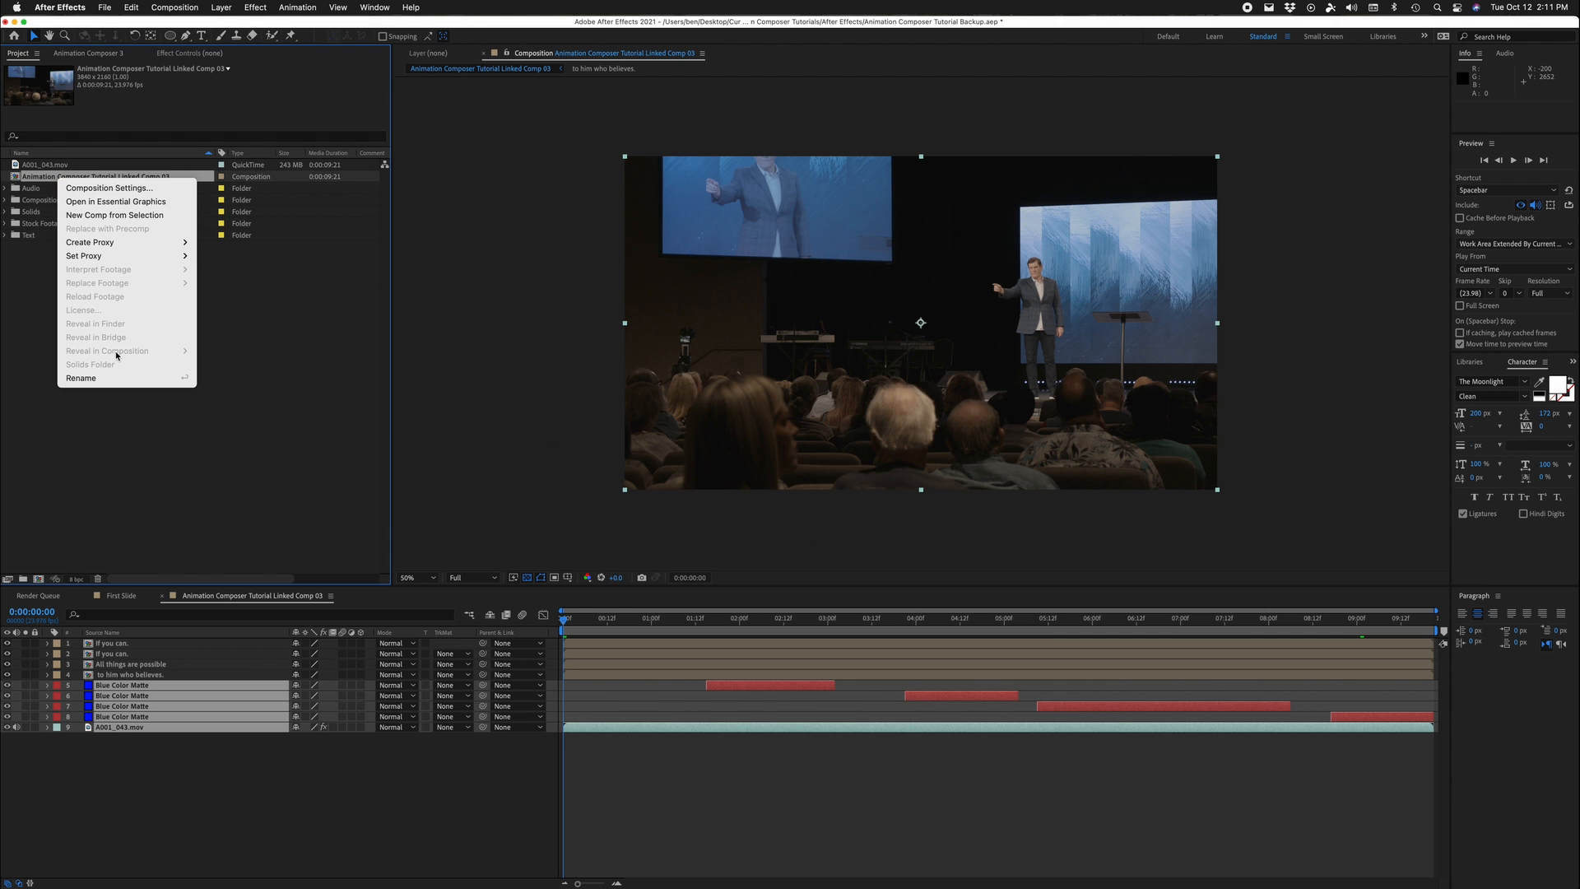
click(109, 375)
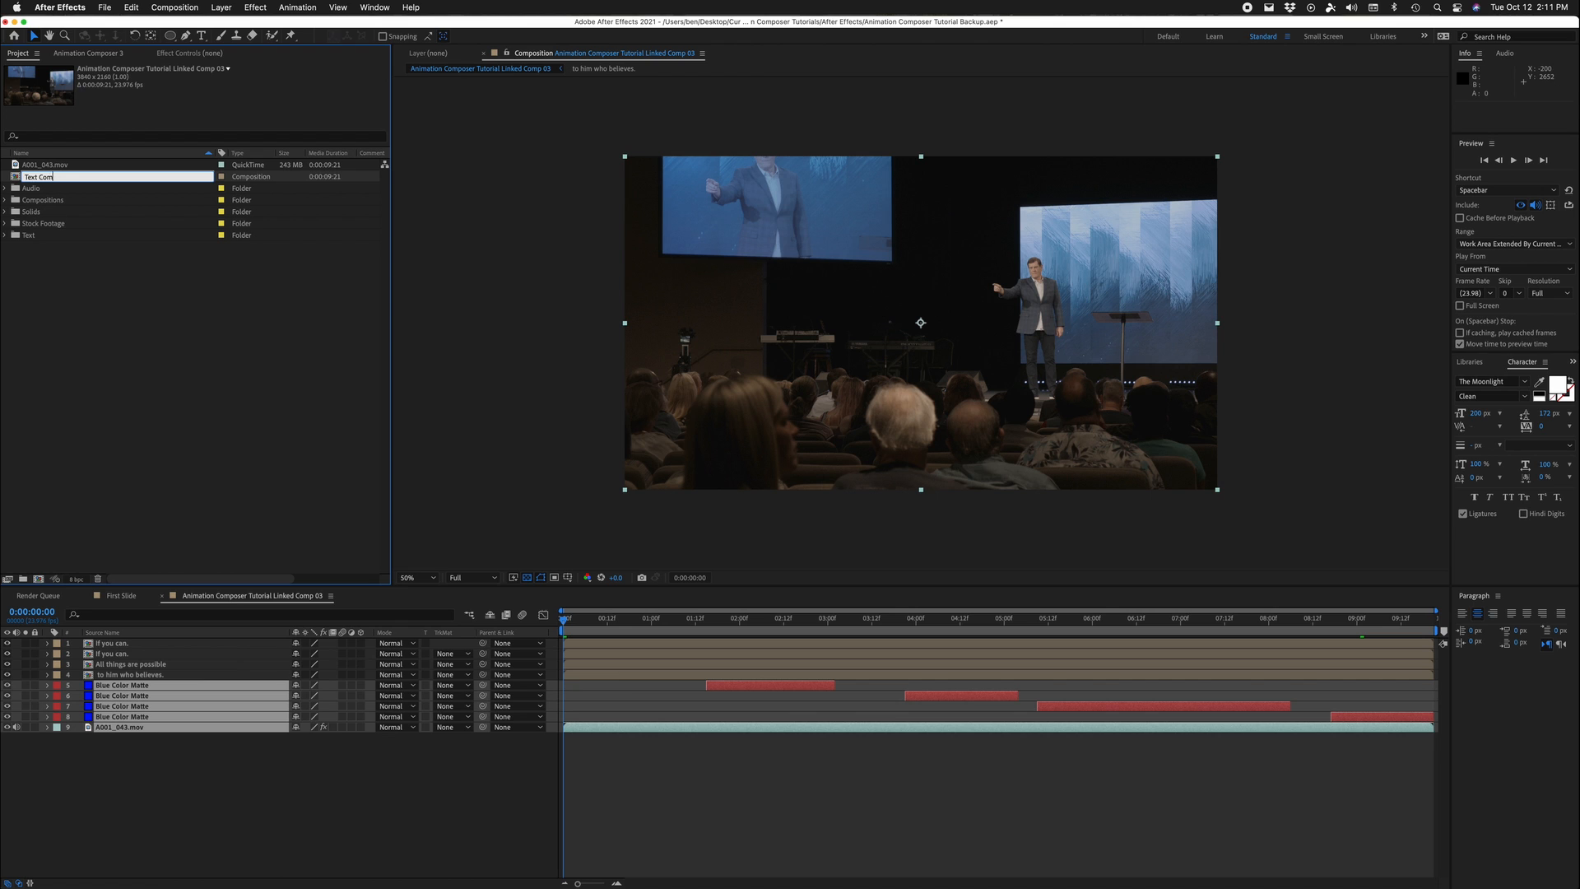
text(Text Edit)
key(Return)
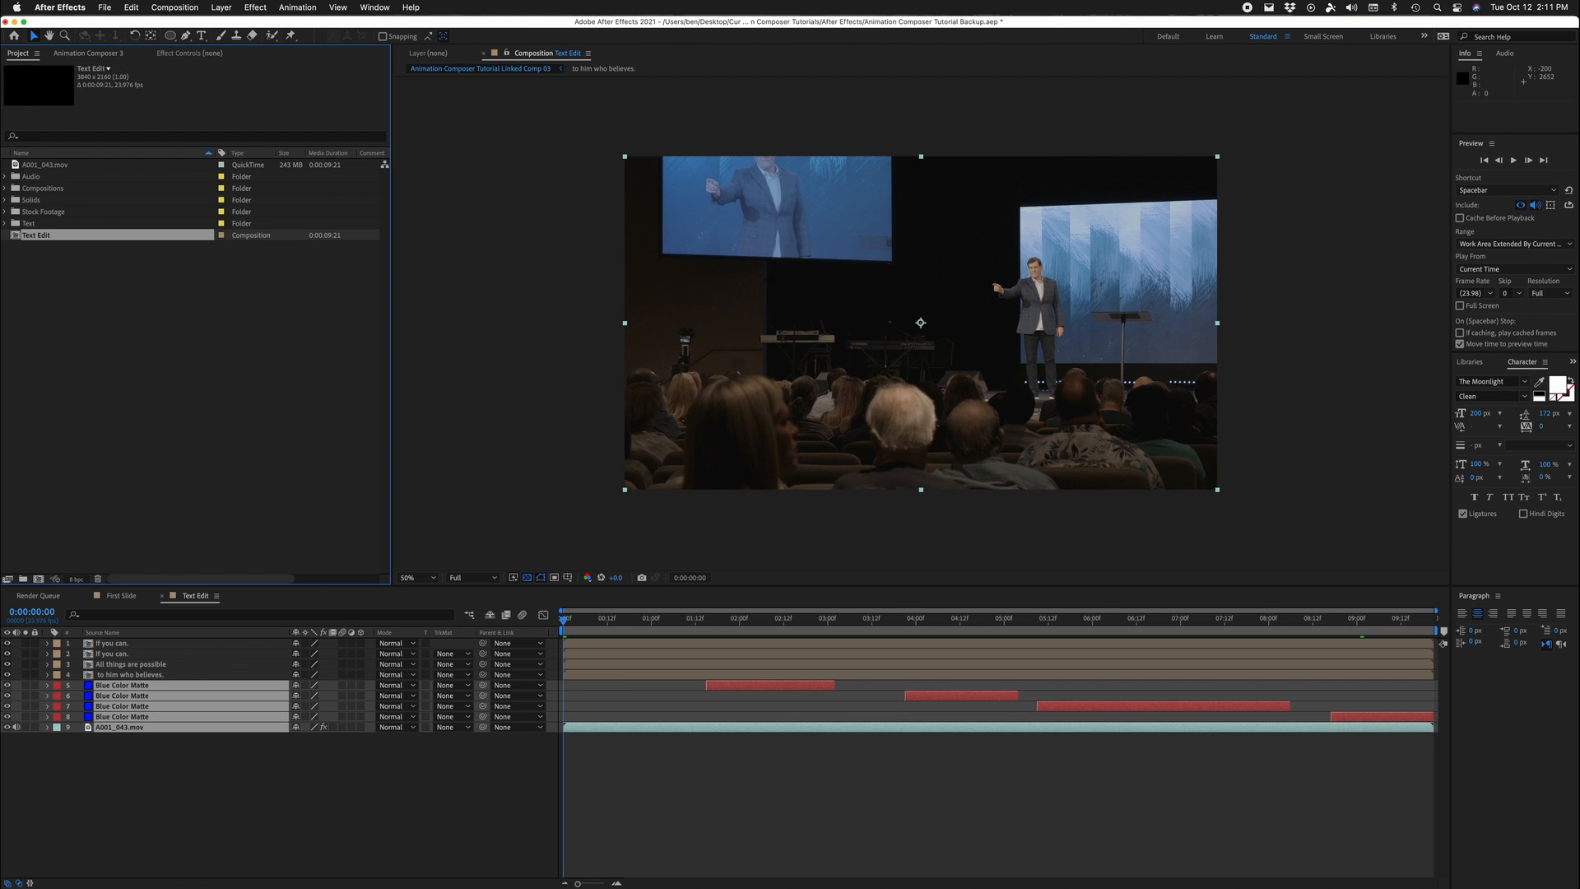
drag(49, 235, 51, 188)
Step: Create a project folder named Footage and move A001_043.mov into it
click(53, 168)
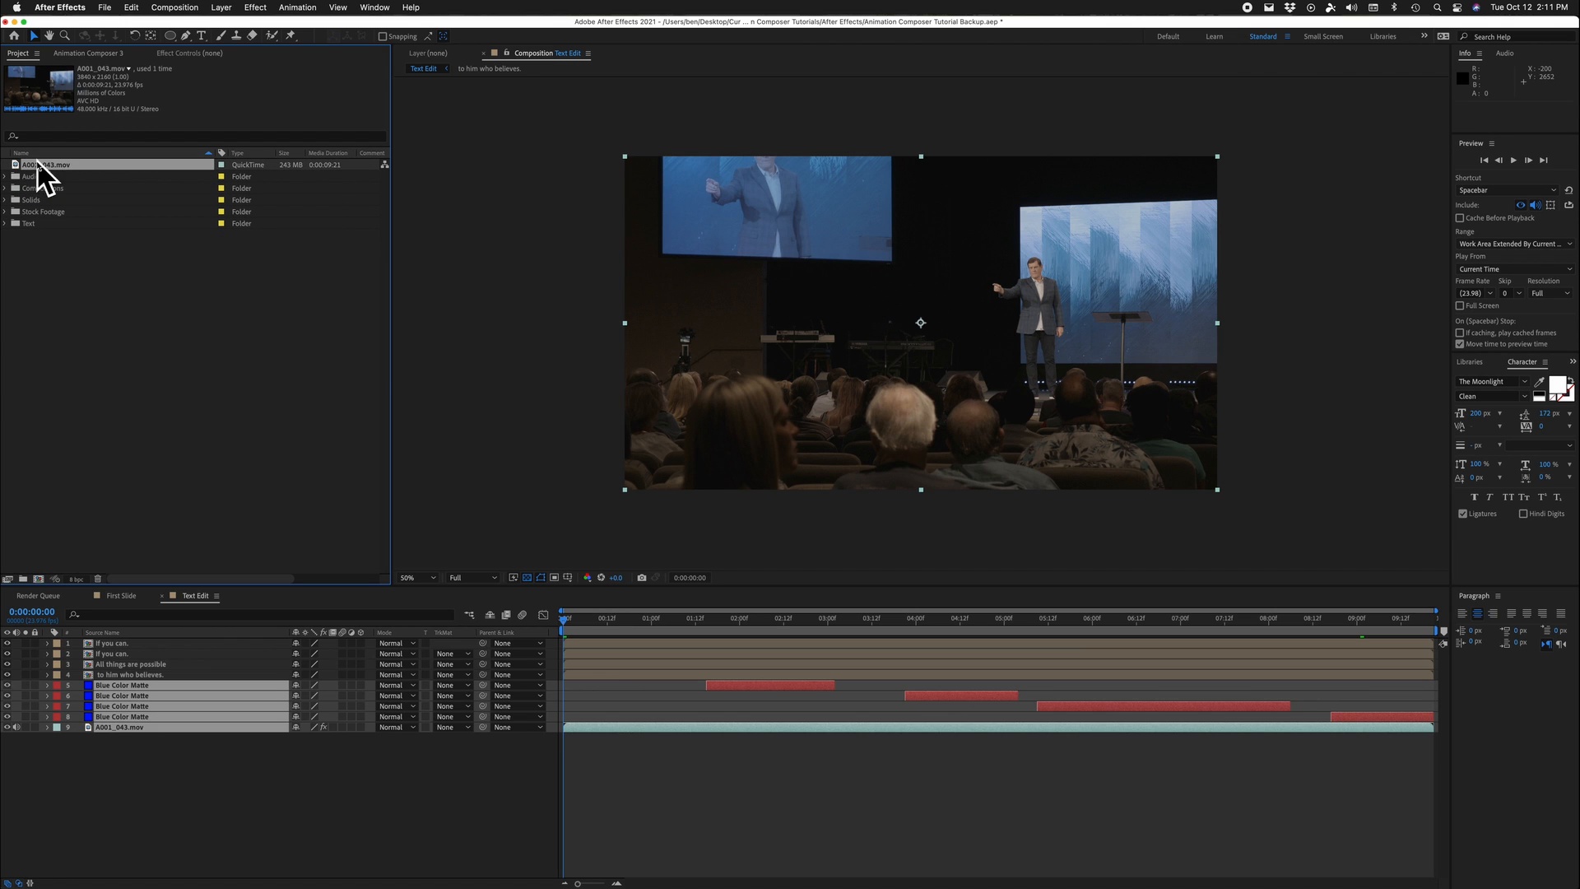
right_click(33, 257)
key(Escape)
right_click(33, 271)
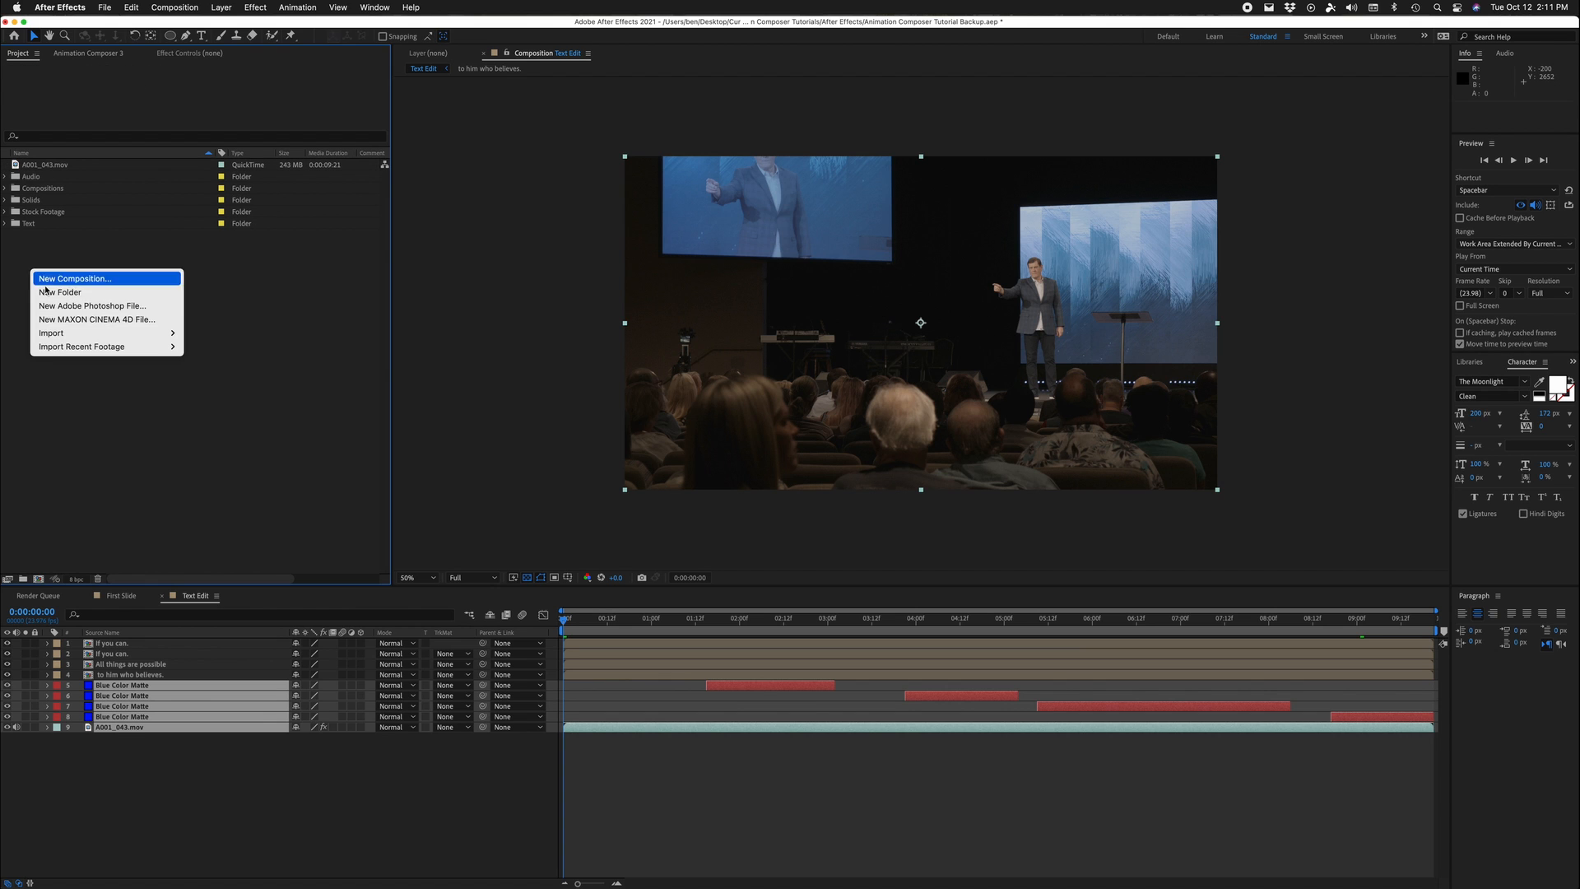
click(135, 291)
text(Footage)
key(Return)
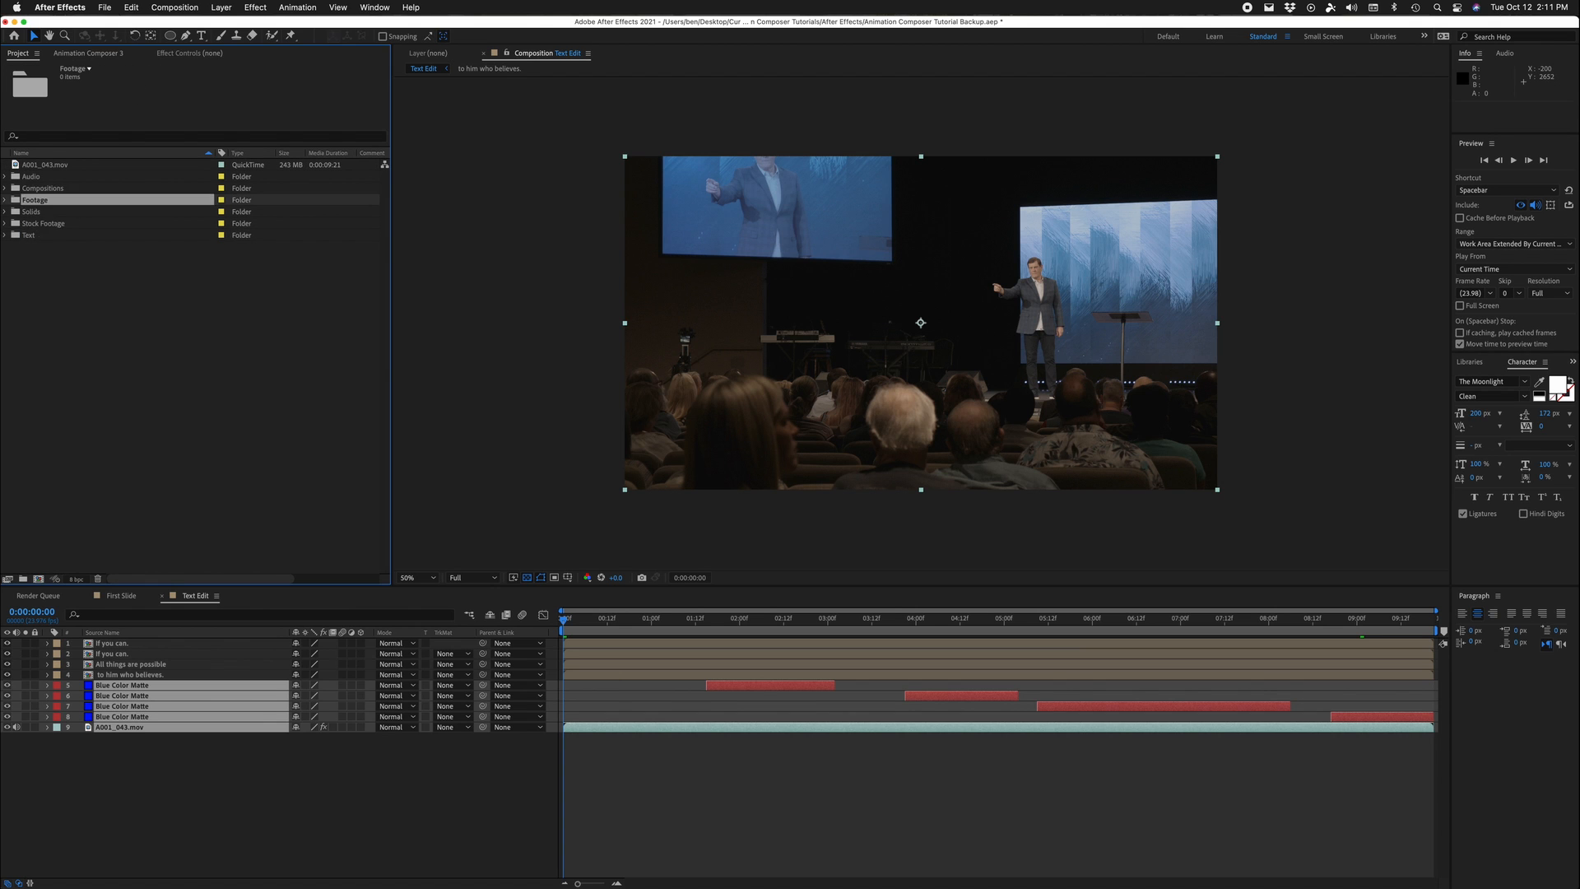
drag(46, 167, 41, 201)
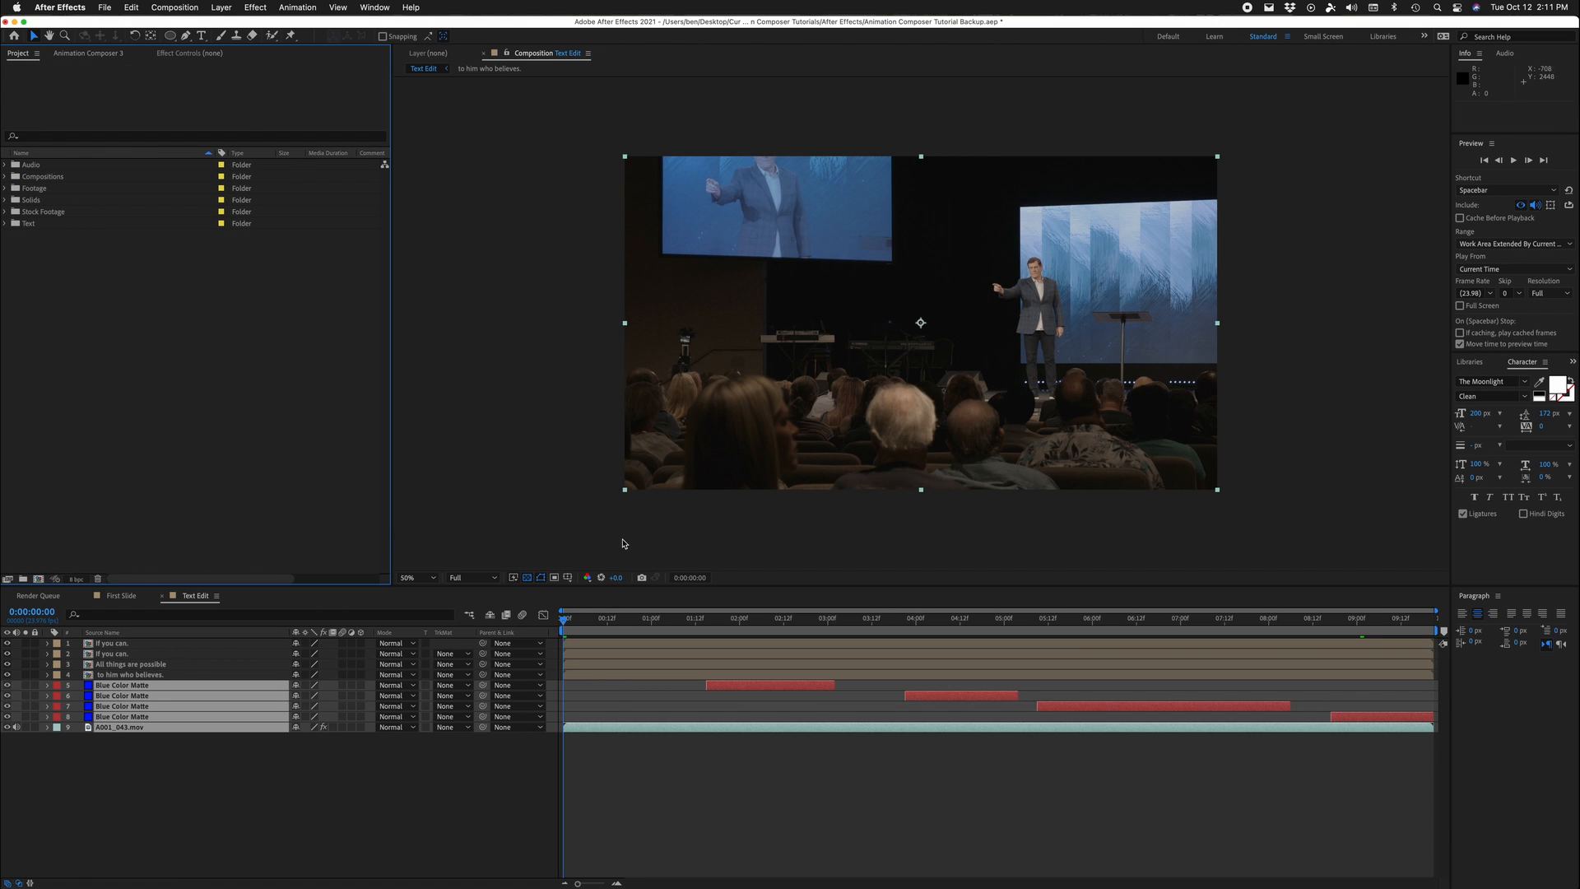
Step: Deselect the layers, expand the Compositions folder and open the Text Edit composition
click(858, 814)
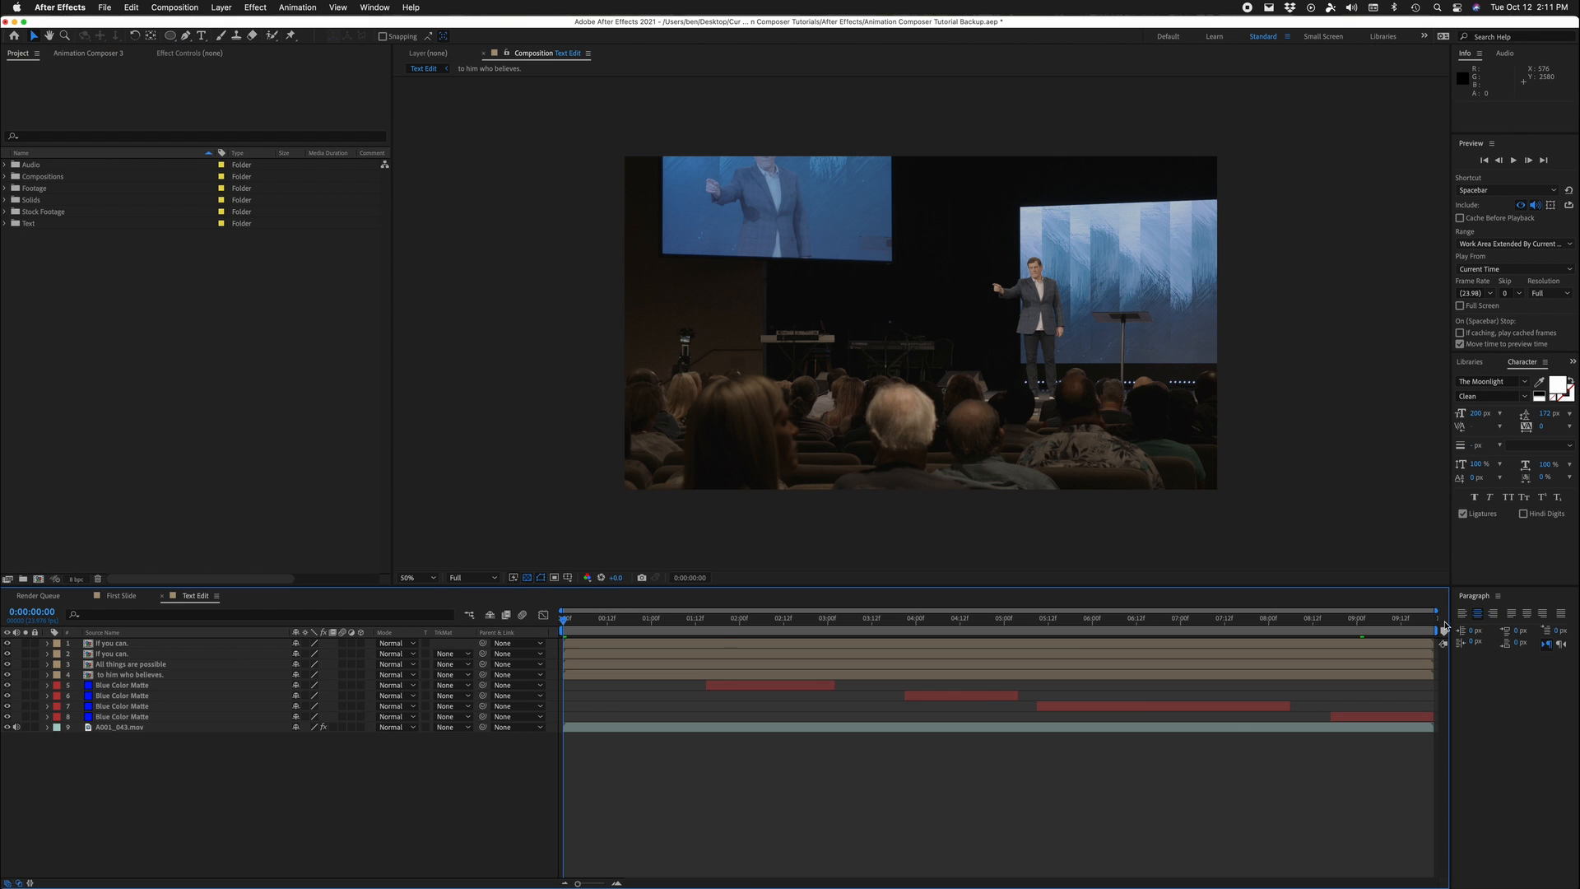
click(34, 179)
double_click(35, 181)
double_click(47, 200)
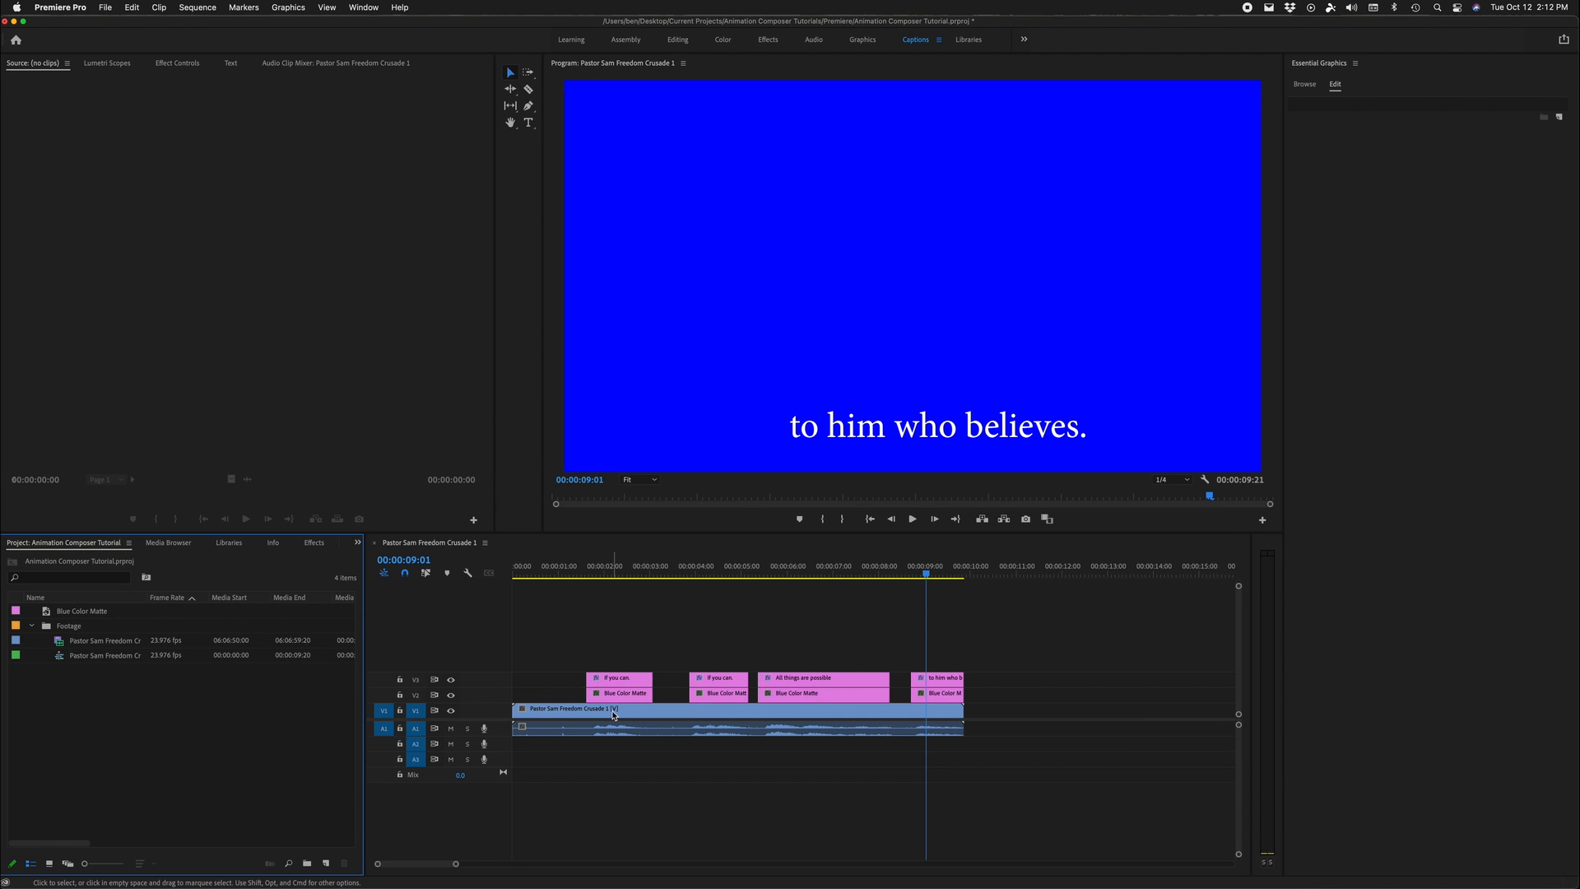
Step: Redo the replacement of the Premiere Pro sequence clips with the linked composition and switch back to After Effects
key(super+Tab)
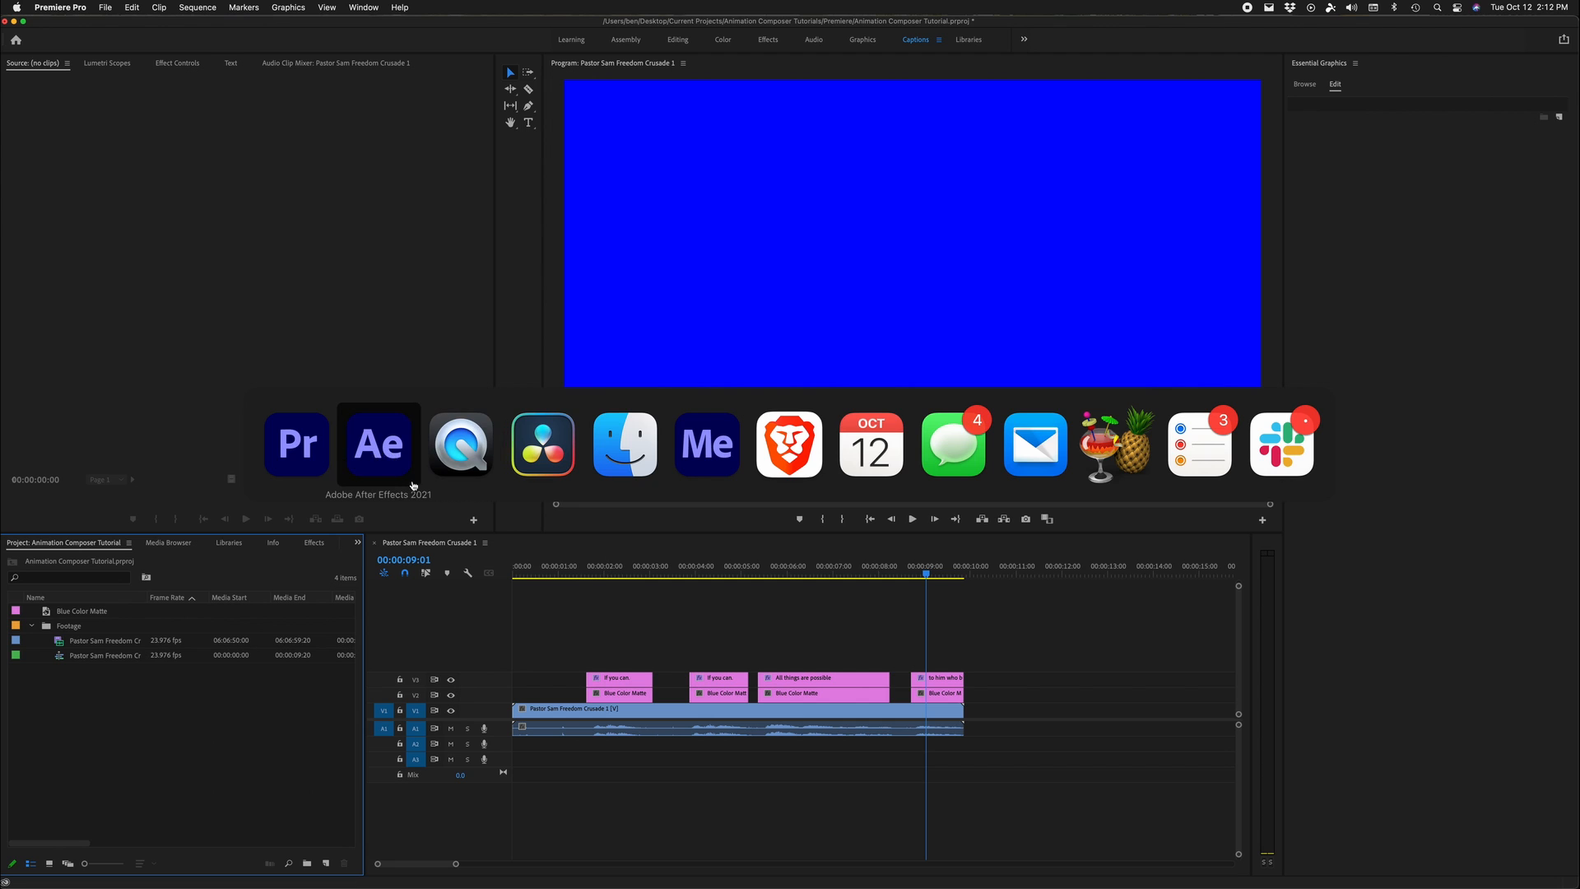
key(Escape)
key(super+shift+z)
key(super+Tab)
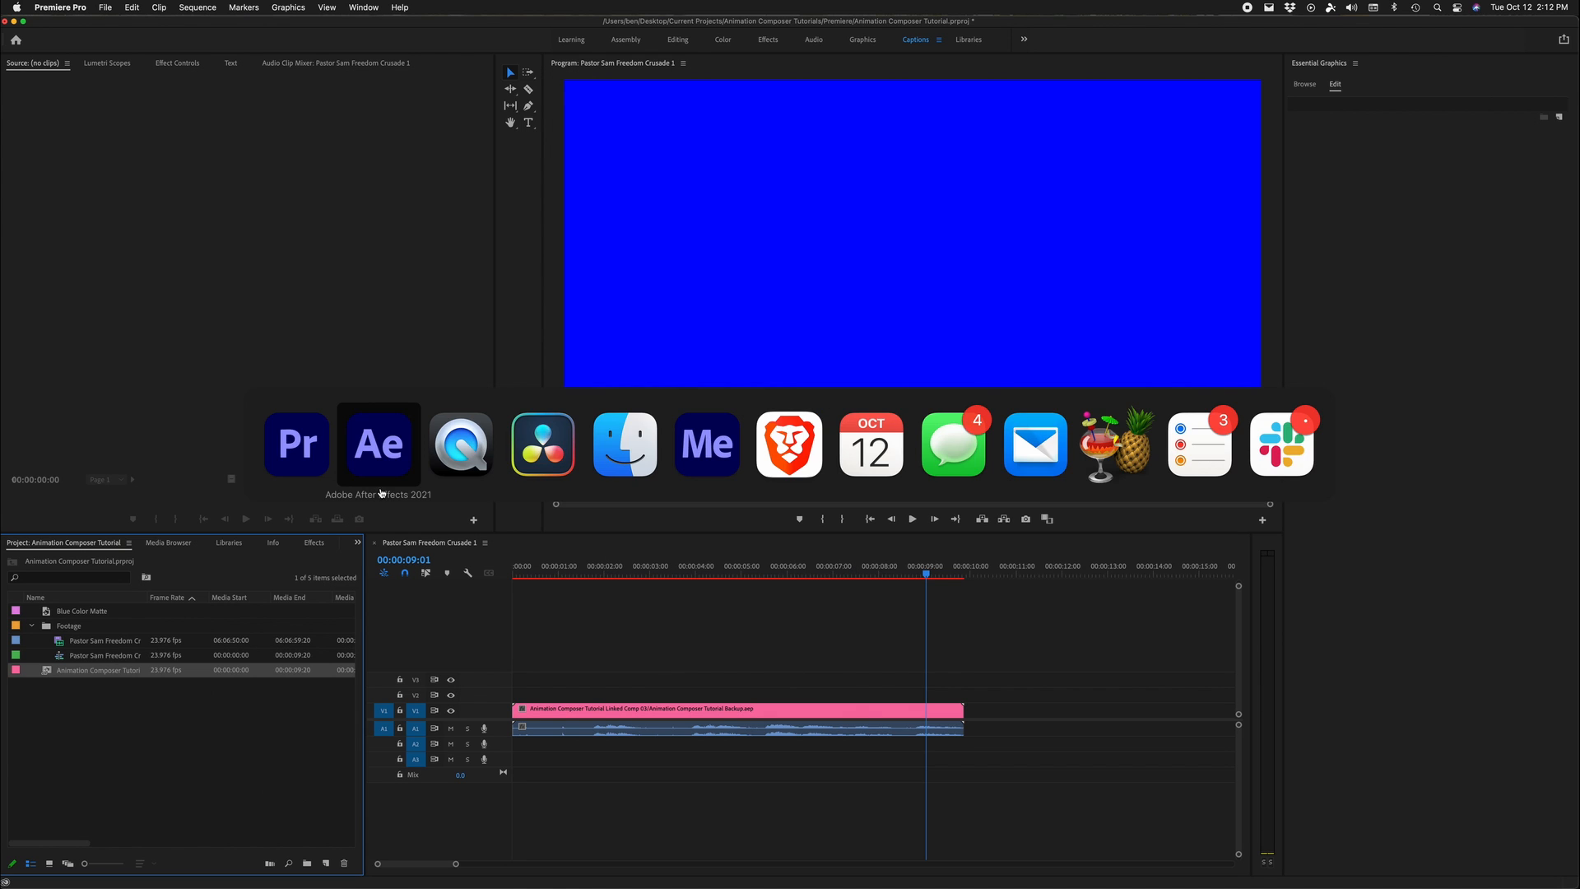
click(381, 492)
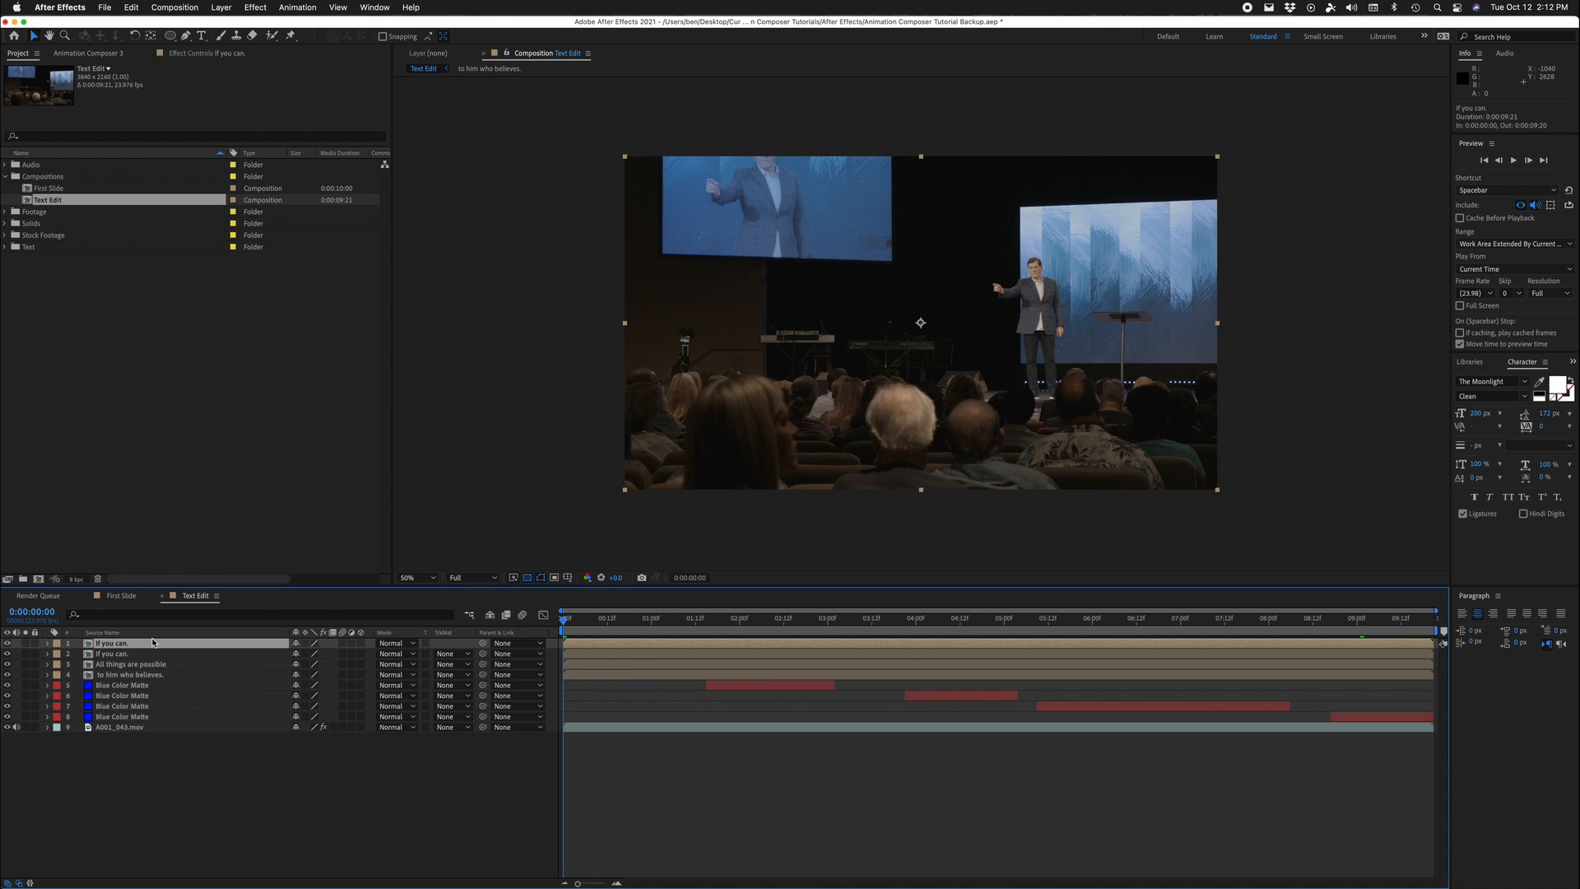
Step: Examine the four caption layers, the video layer and the blue matte layers in the Text Edit timeline
click(609, 654)
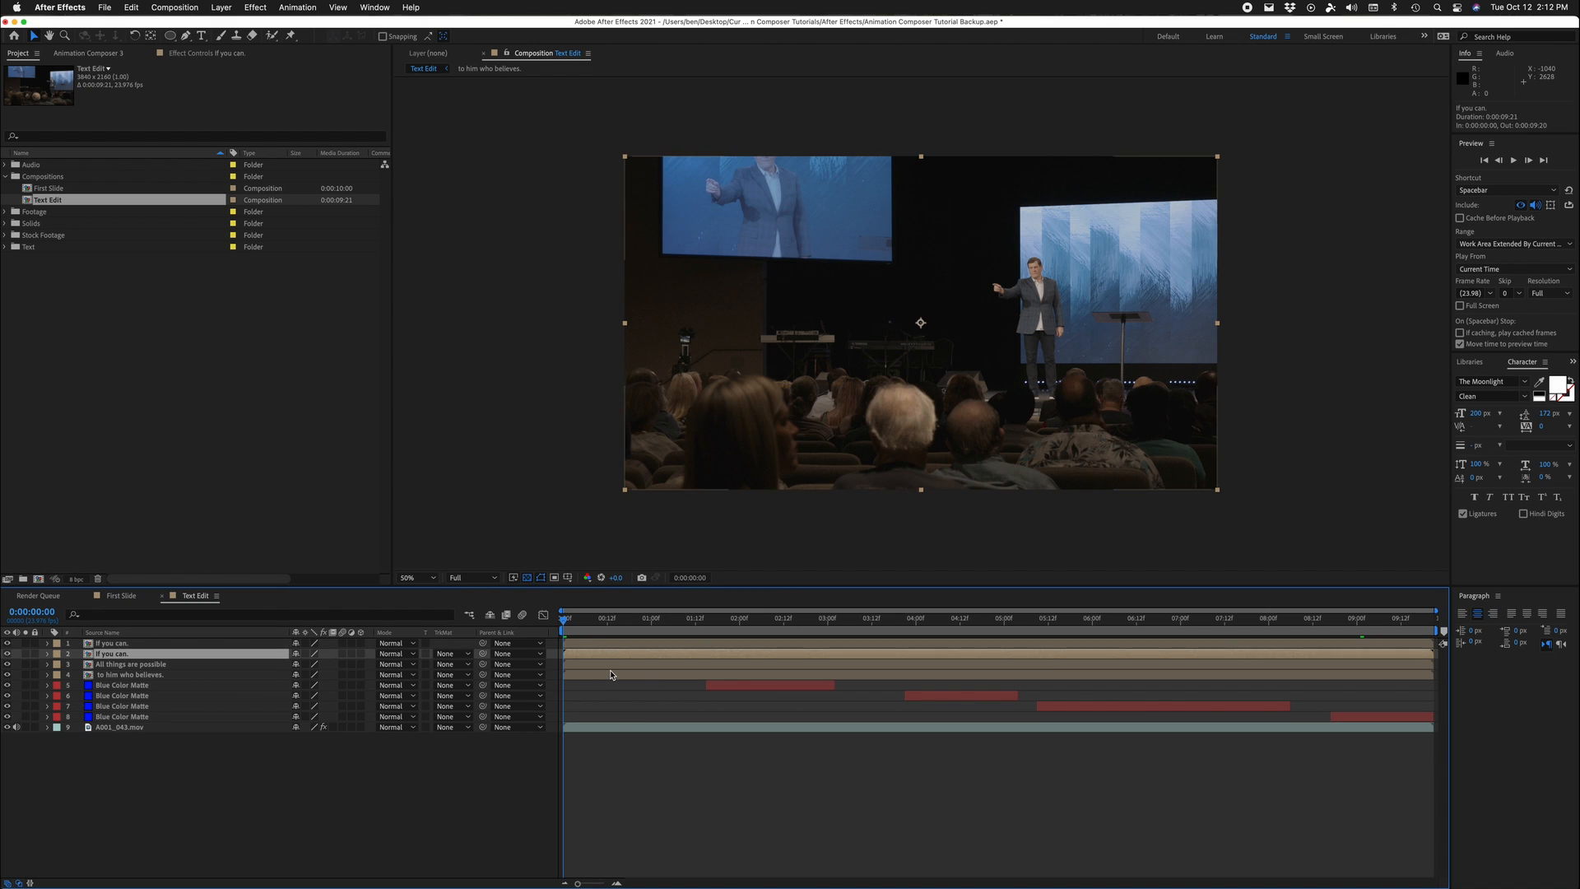
click(611, 674)
click(620, 664)
click(624, 654)
click(630, 644)
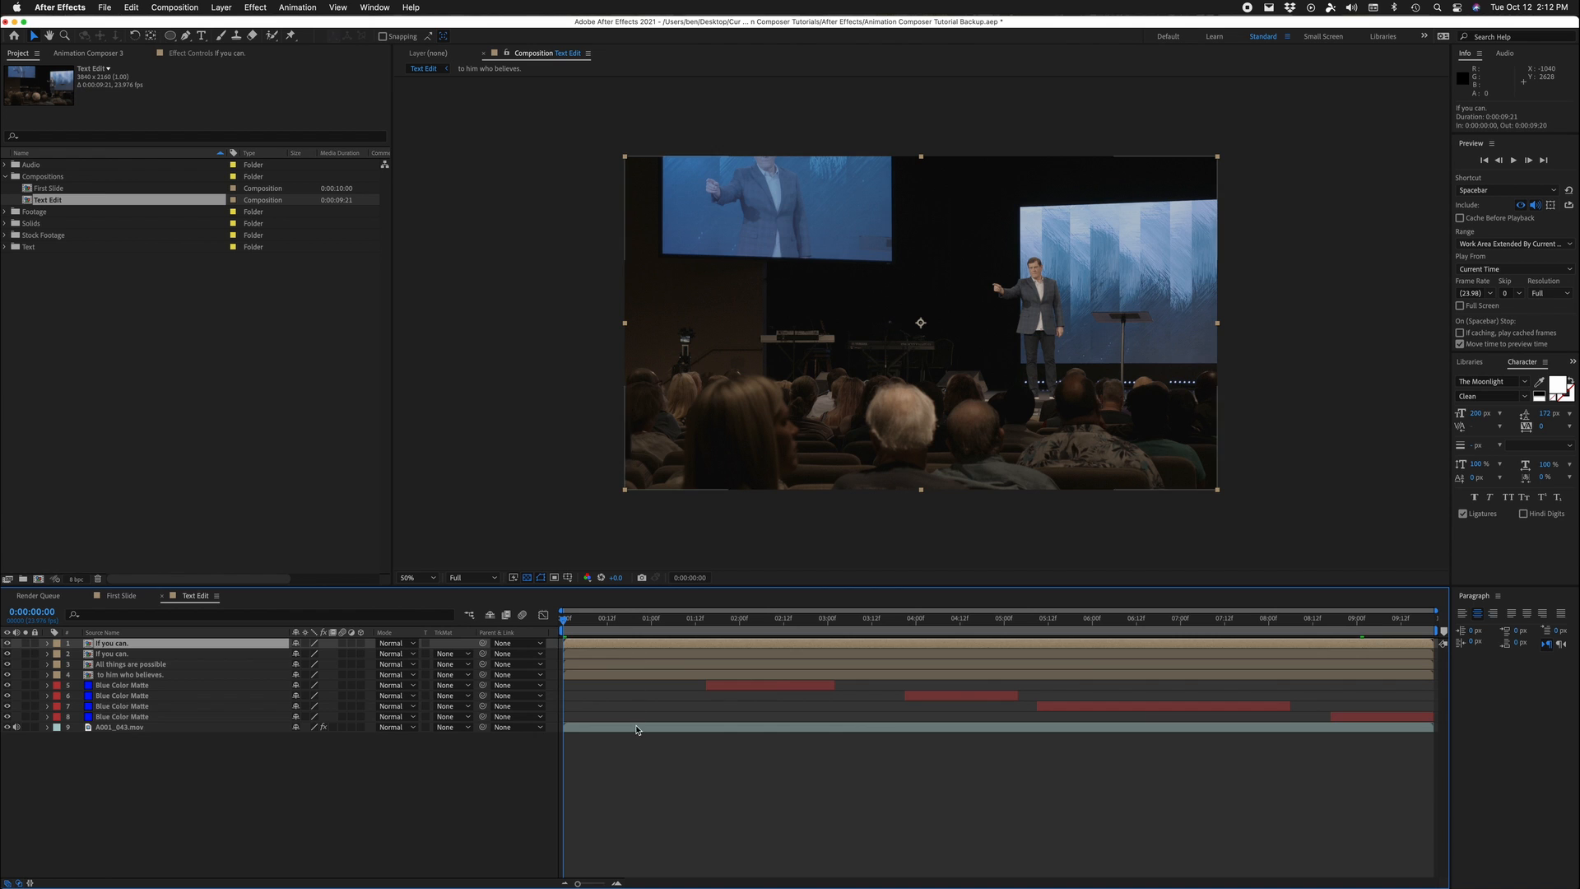
click(636, 726)
drag(783, 686, 786, 686)
click(945, 697)
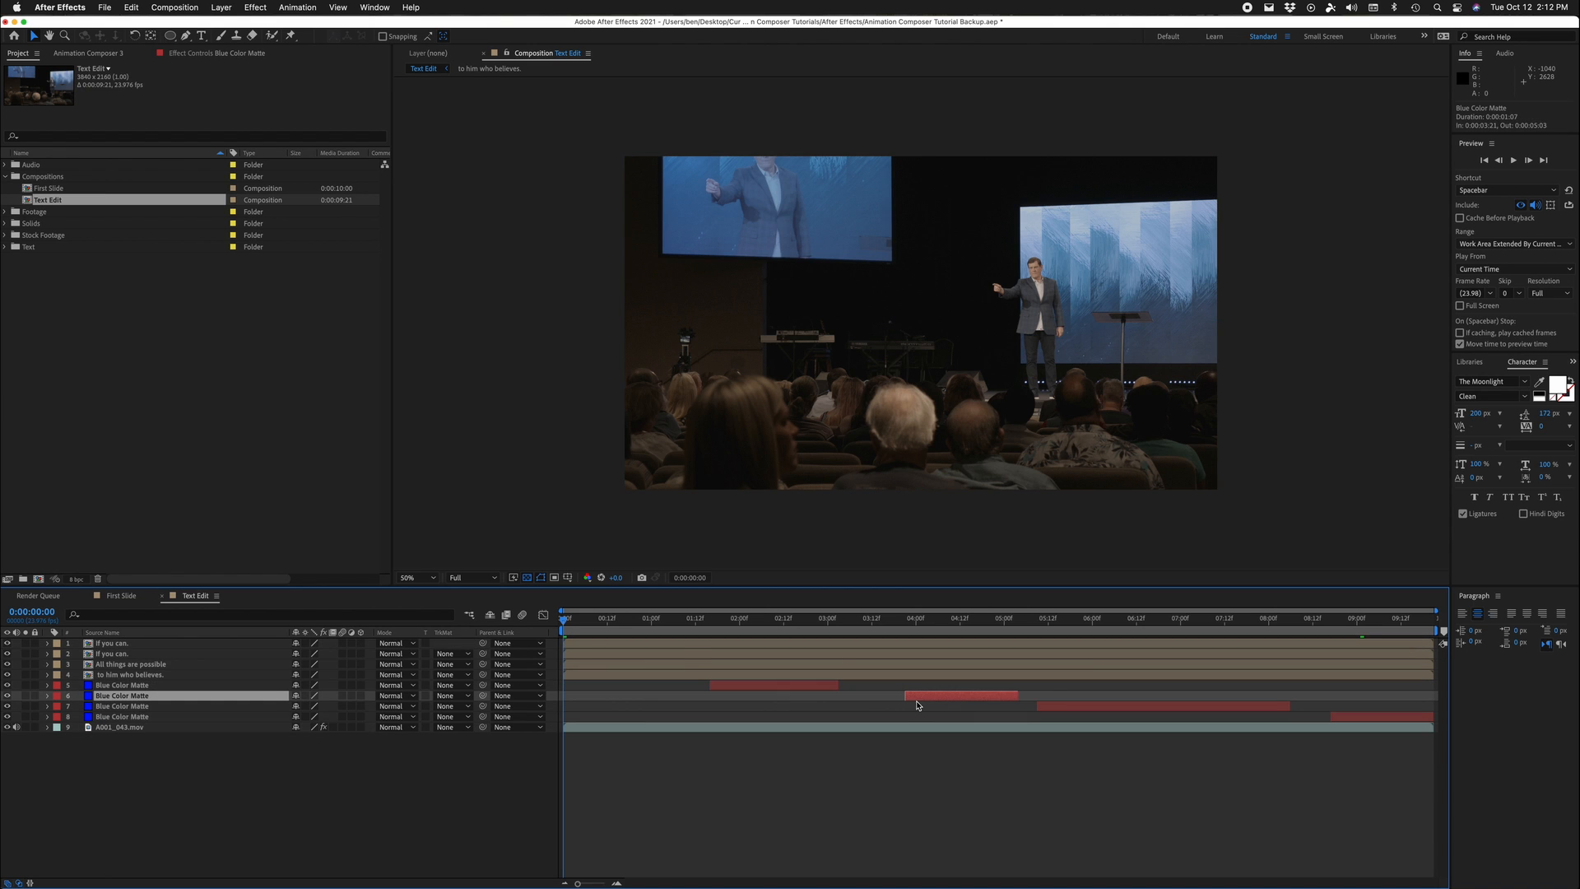
key(super+z)
click(855, 712)
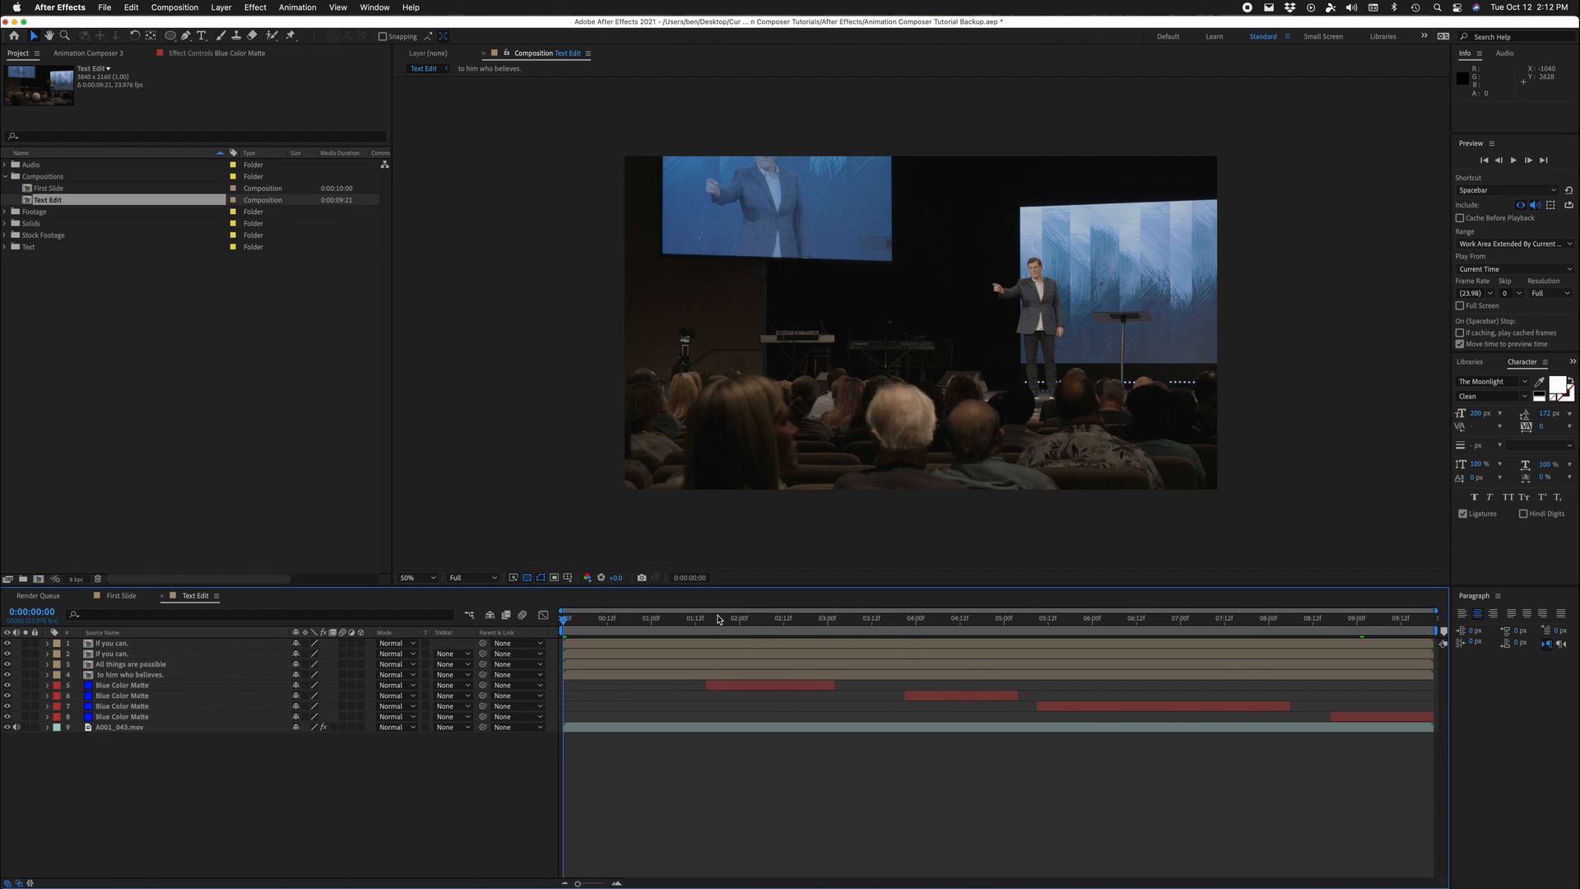
Step: Preview the Text Edit composition from 0:00:01:10, then check the first caption at 0:00:02:08
drag(714, 619, 689, 625)
key(space)
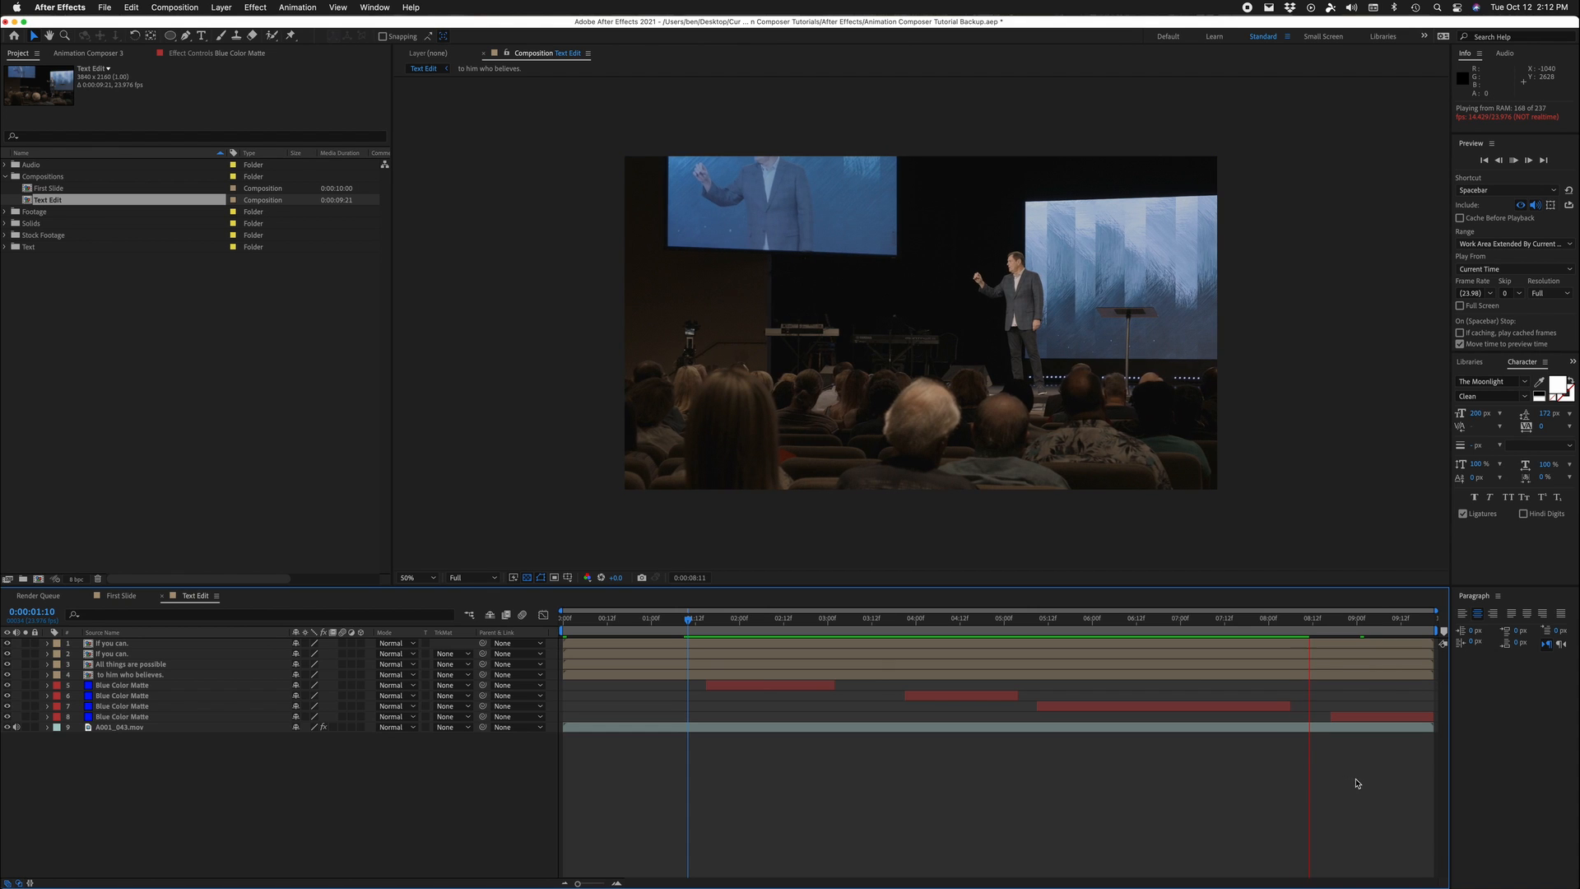
drag(1316, 619, 768, 622)
key(space)
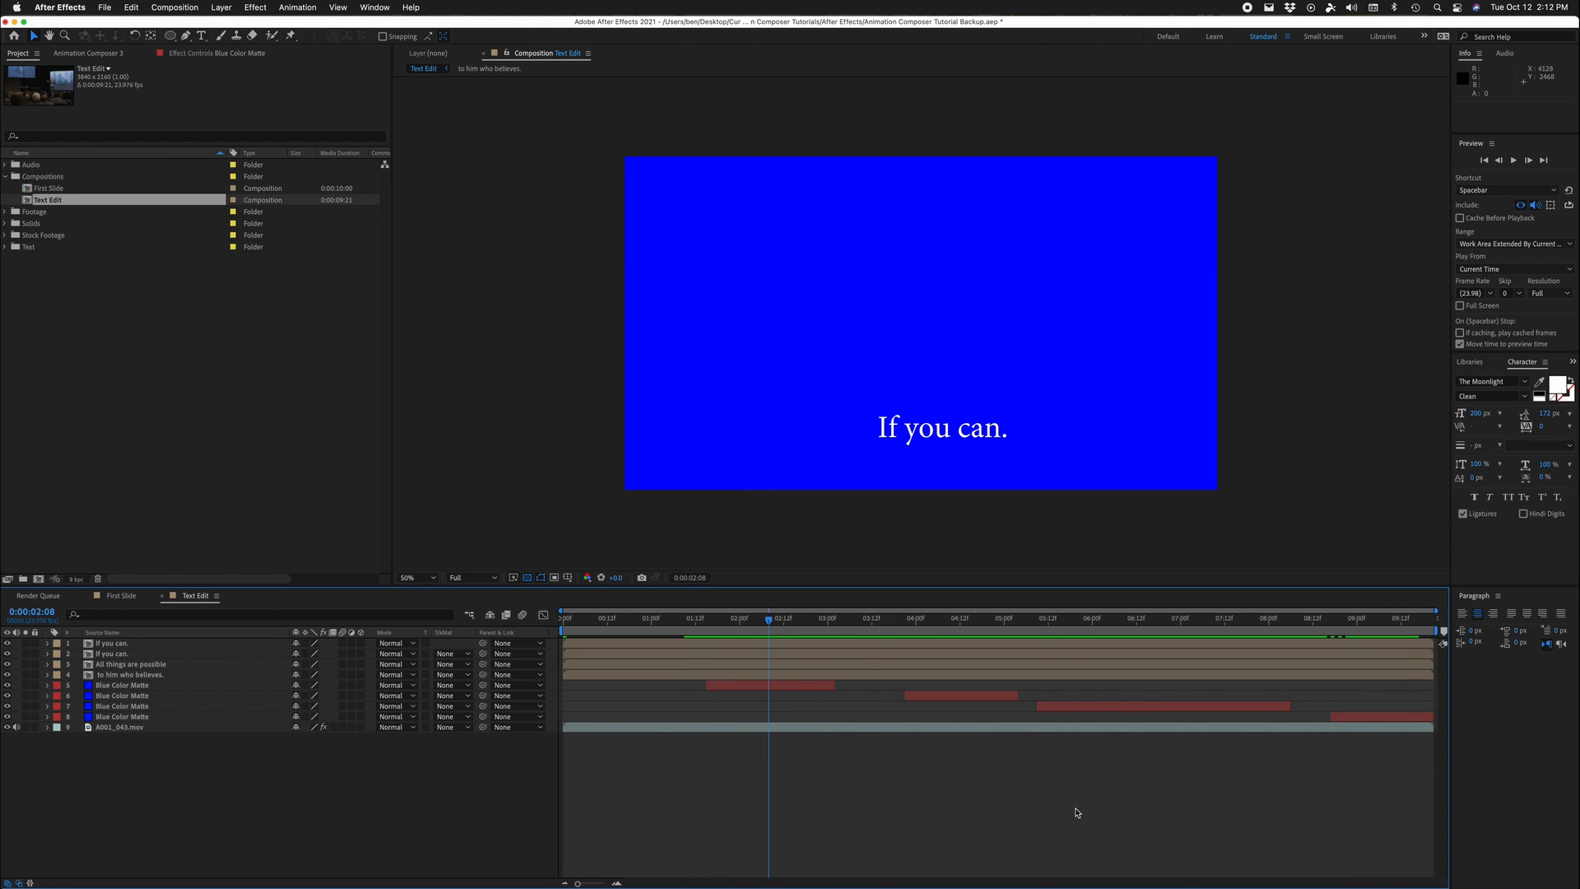
click(945, 696)
drag(945, 695, 949, 695)
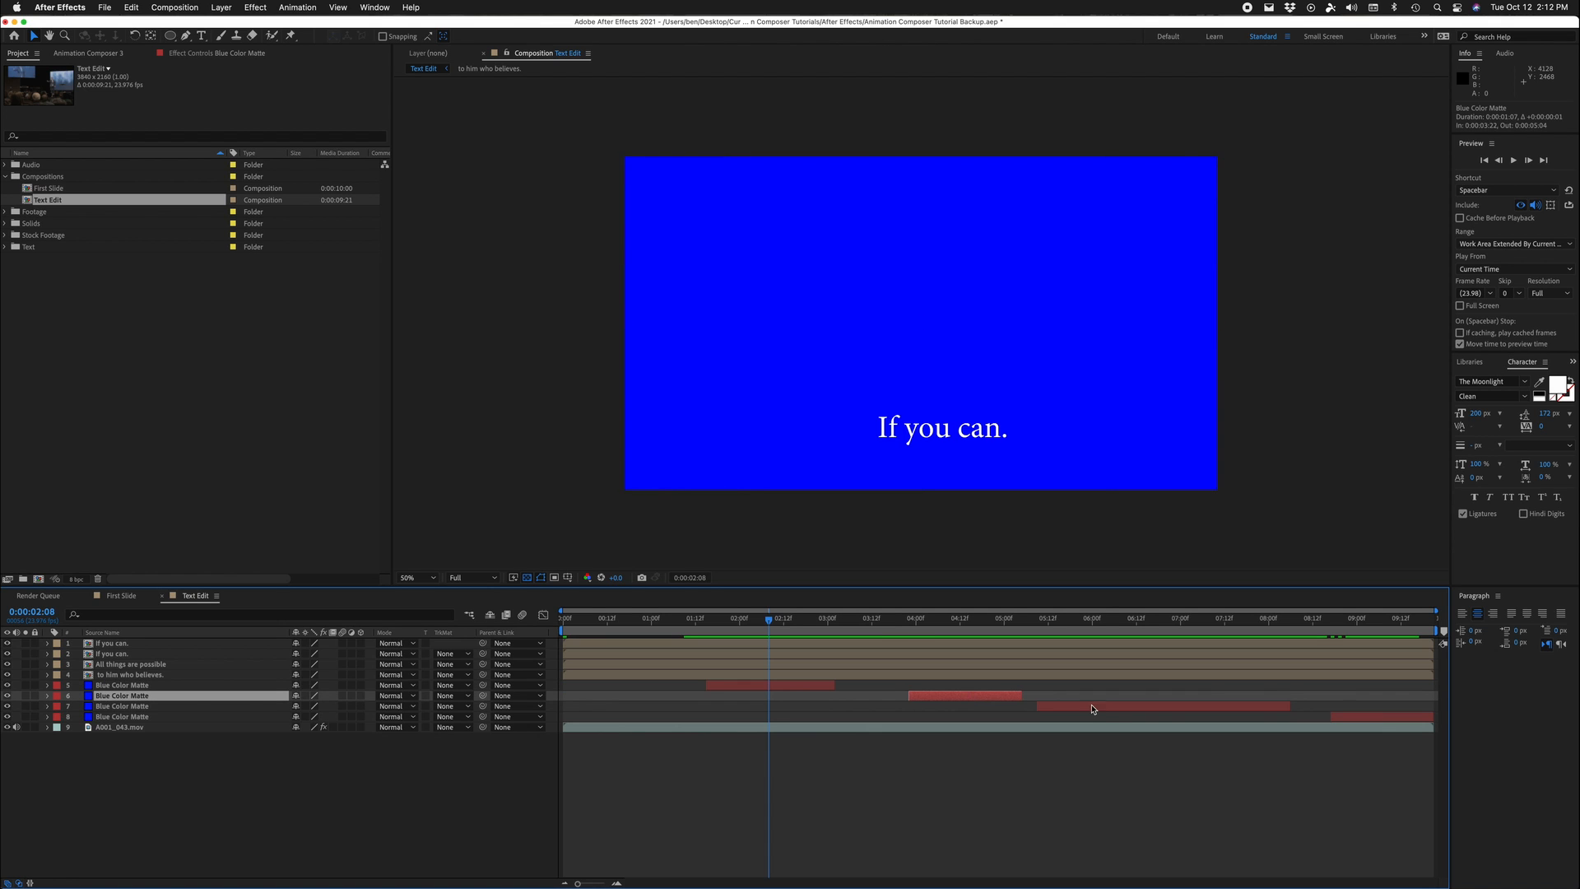
key(super+z)
click(159, 686)
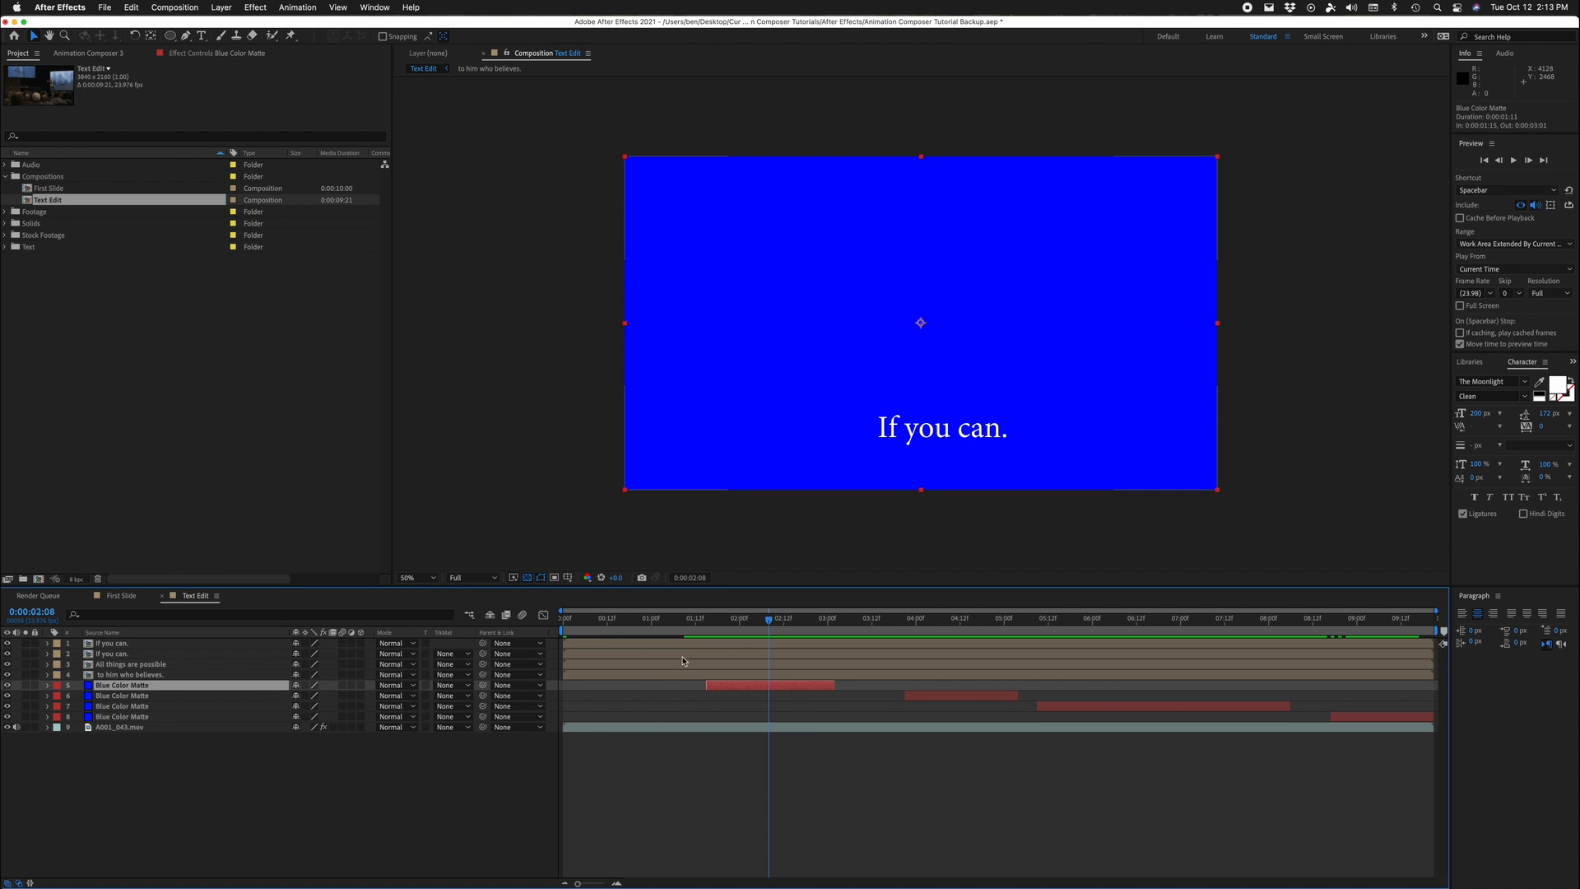
click(783, 765)
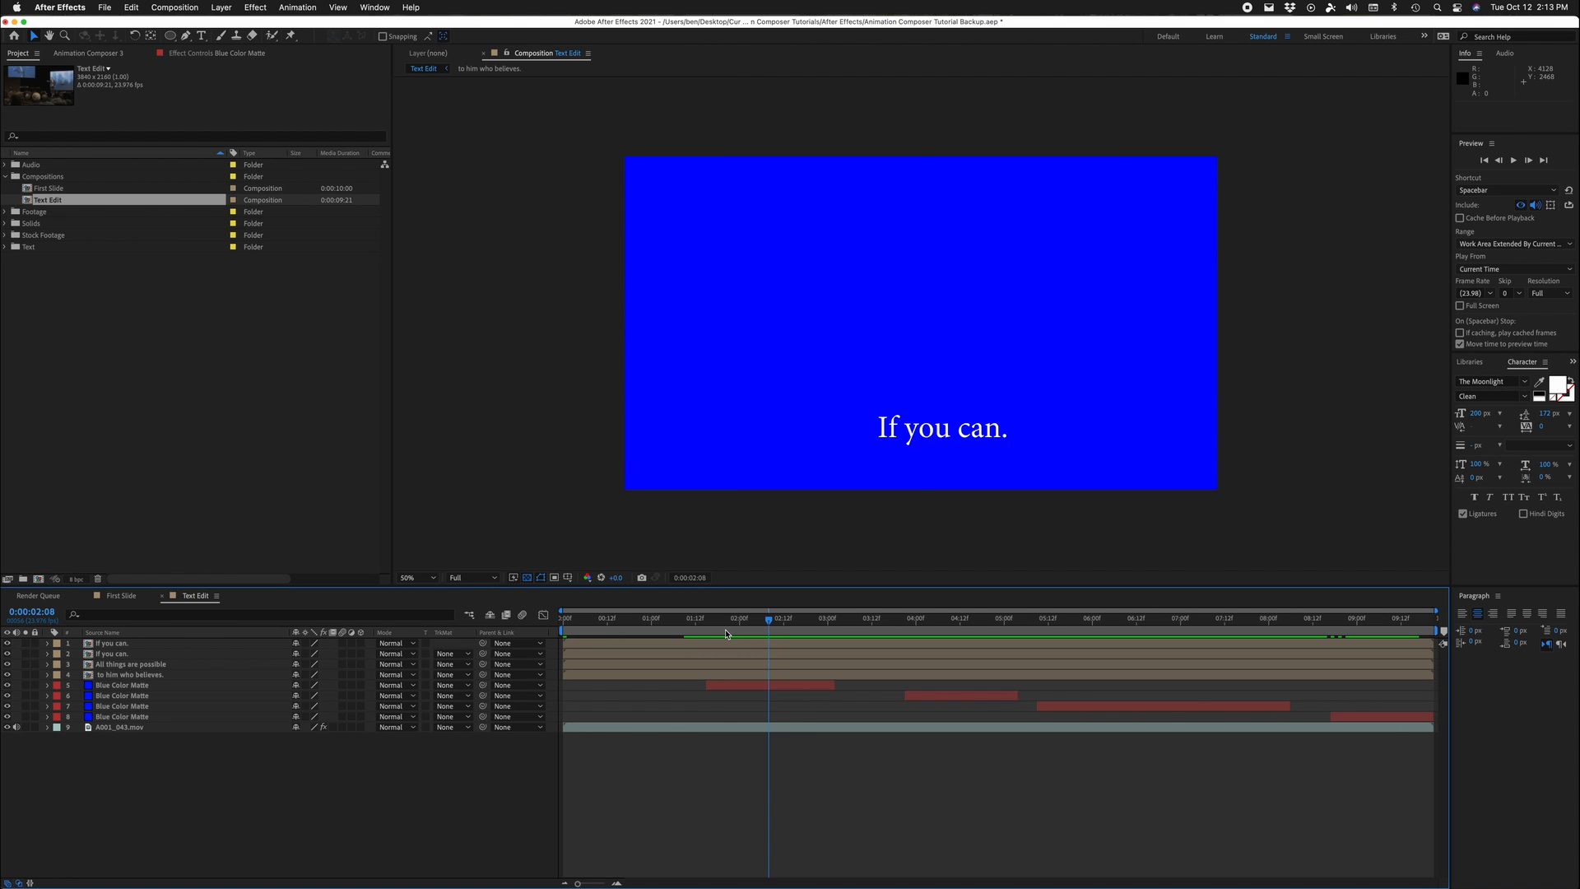
Step: Move the playhead to 0:00:01:15, open the first If you can caption composition and turn off the transparency grid
drag(726, 633, 706, 642)
click(732, 646)
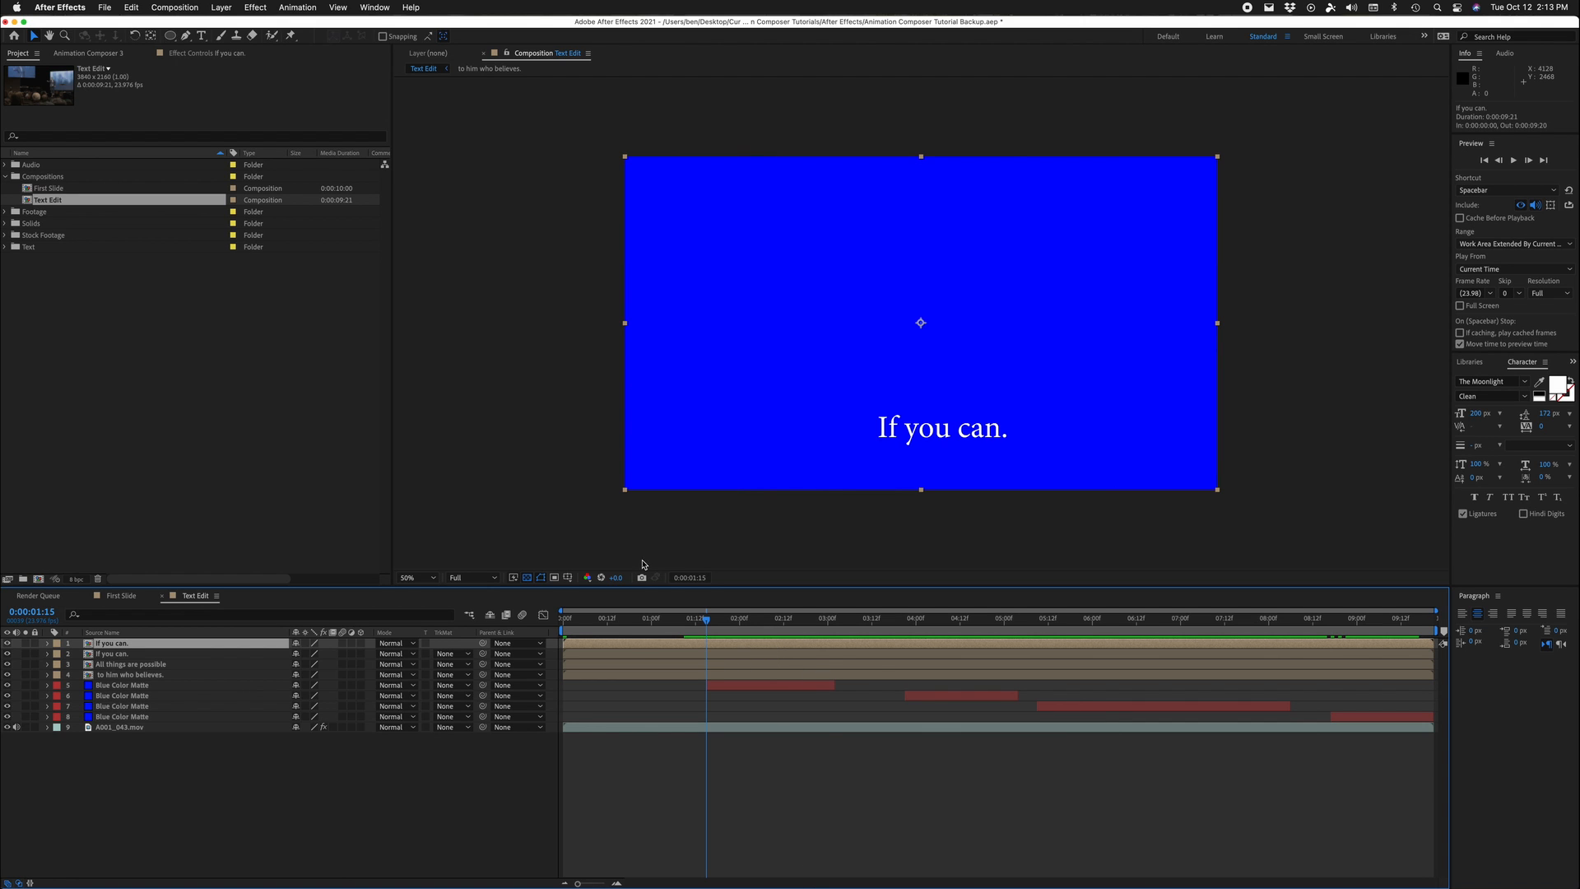
double_click(791, 644)
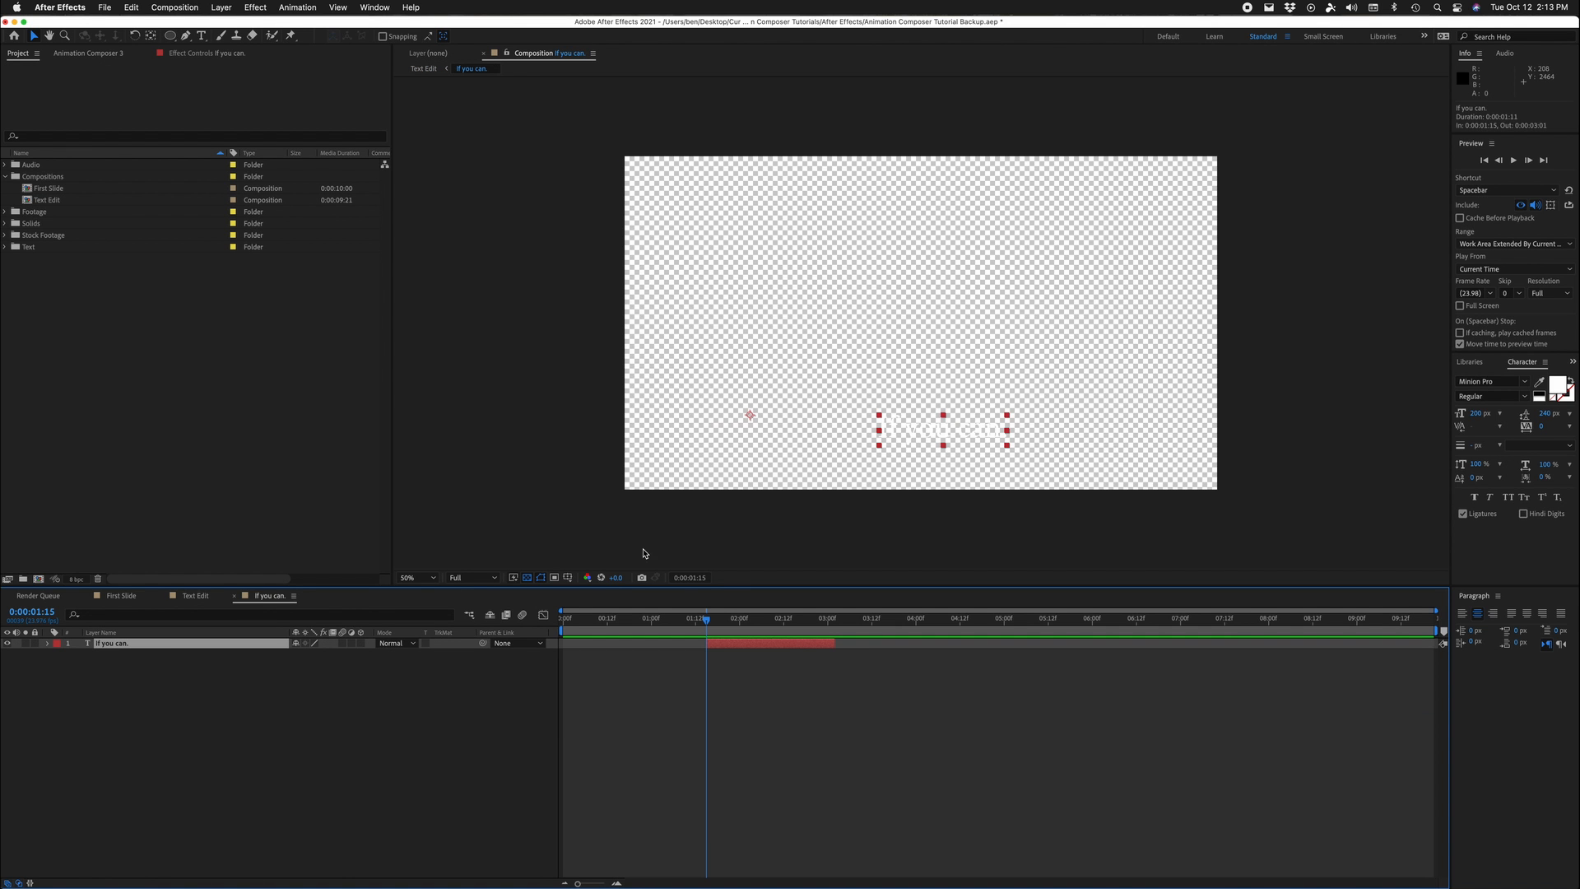
click(526, 577)
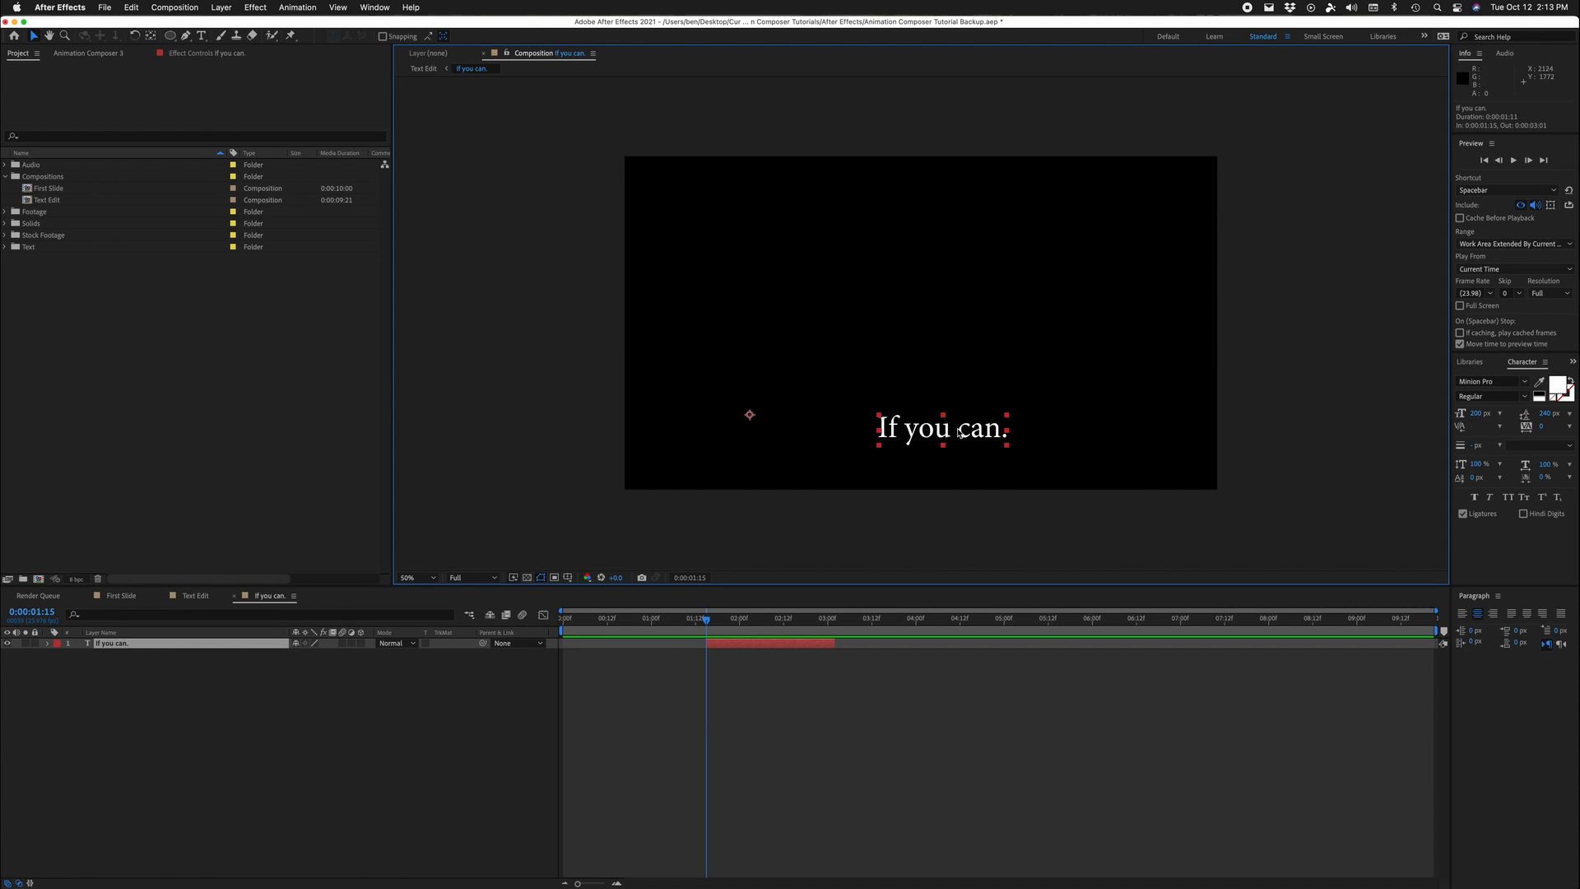
Step: Move the anchor point of the first If you can caption to the centre of its text with Pan Behind
drag(1010, 419, 946, 370)
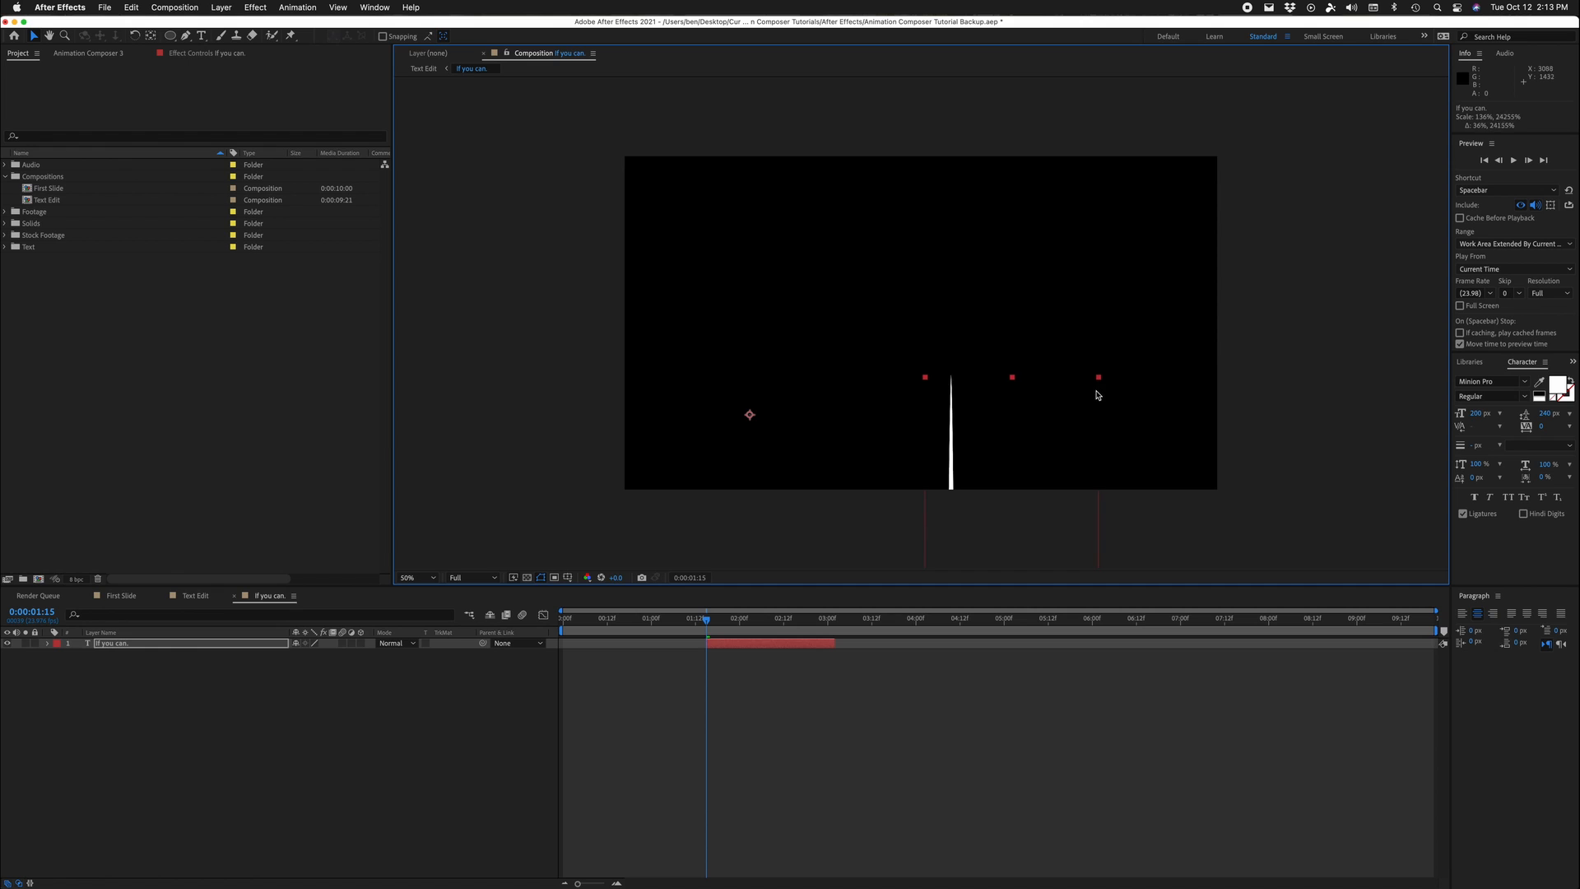
key(super+z)
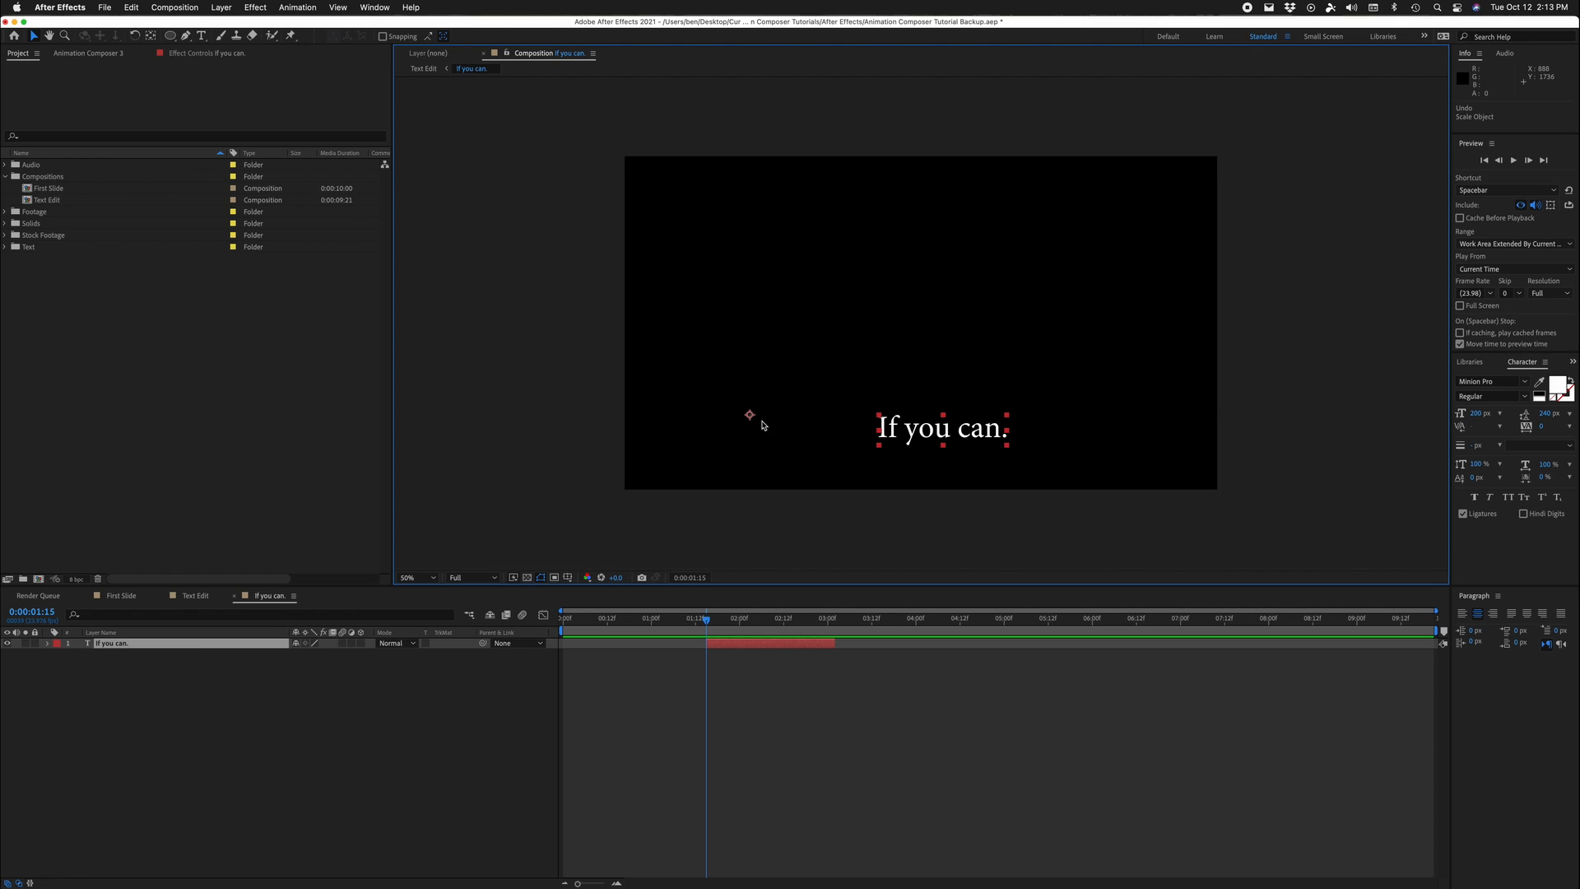
key(y)
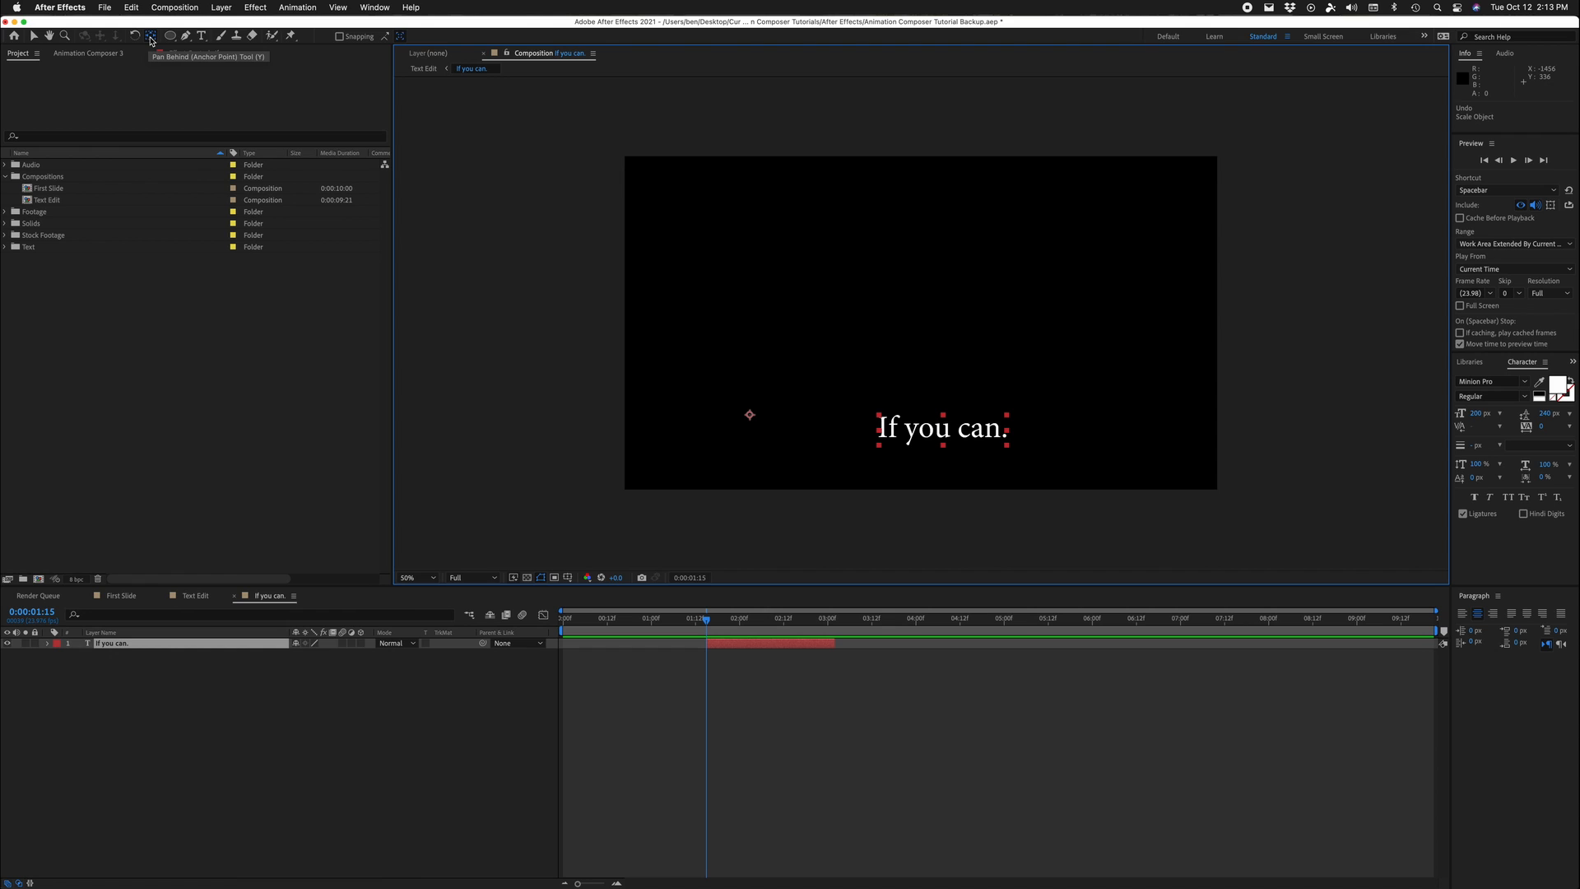
drag(750, 415, 942, 432)
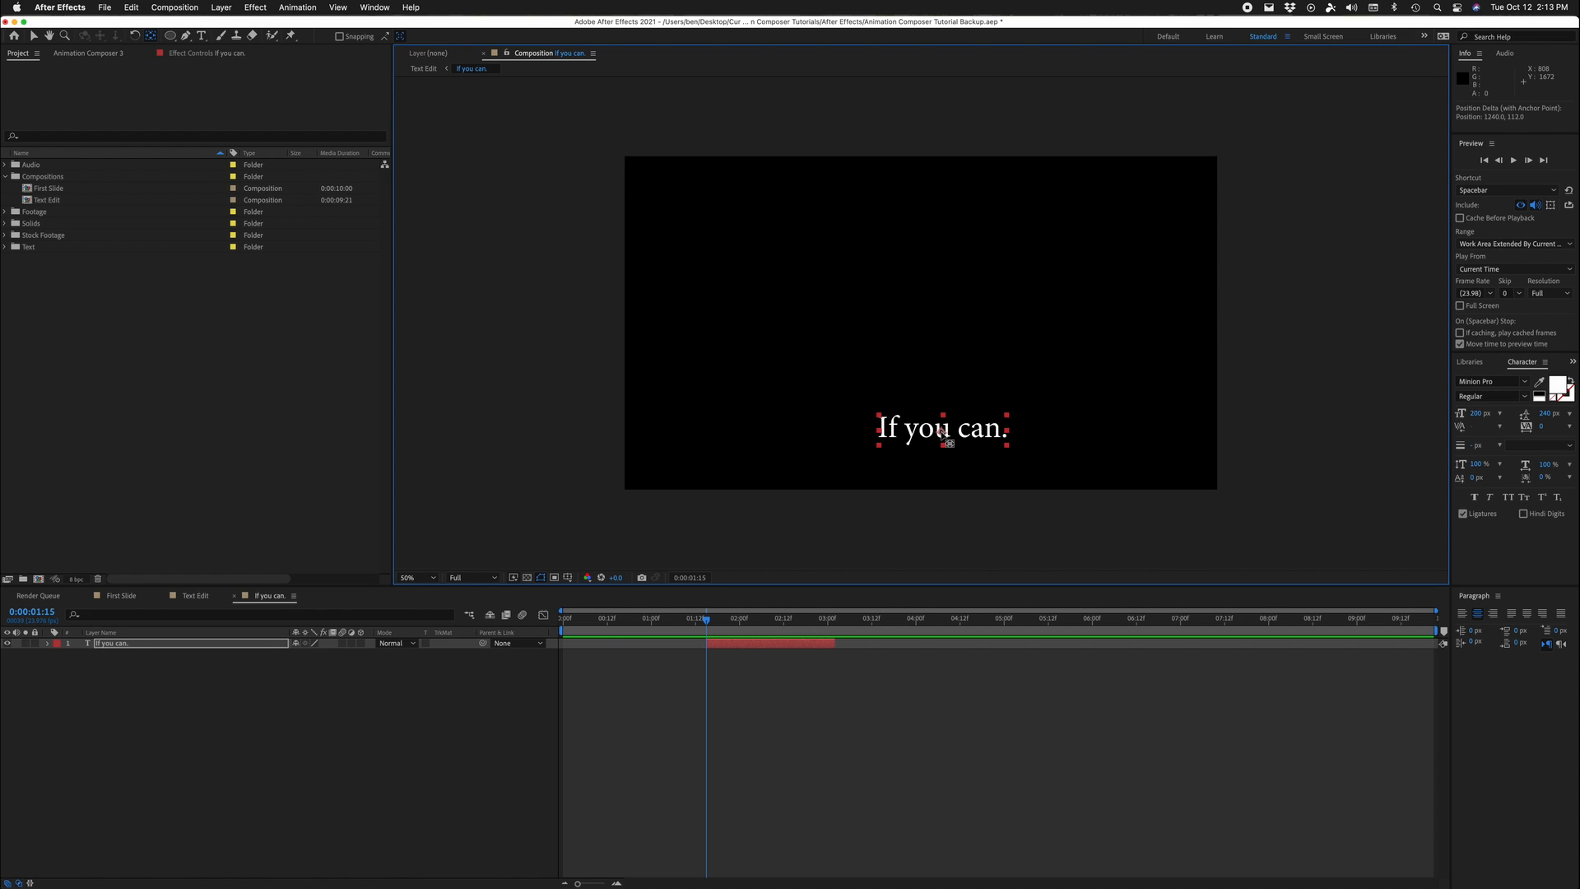
Step: Enlarge the first If you can caption uniformly around its anchor point and move it to the centre of the frame
click(32, 35)
drag(1007, 445, 973, 330)
key(super+z)
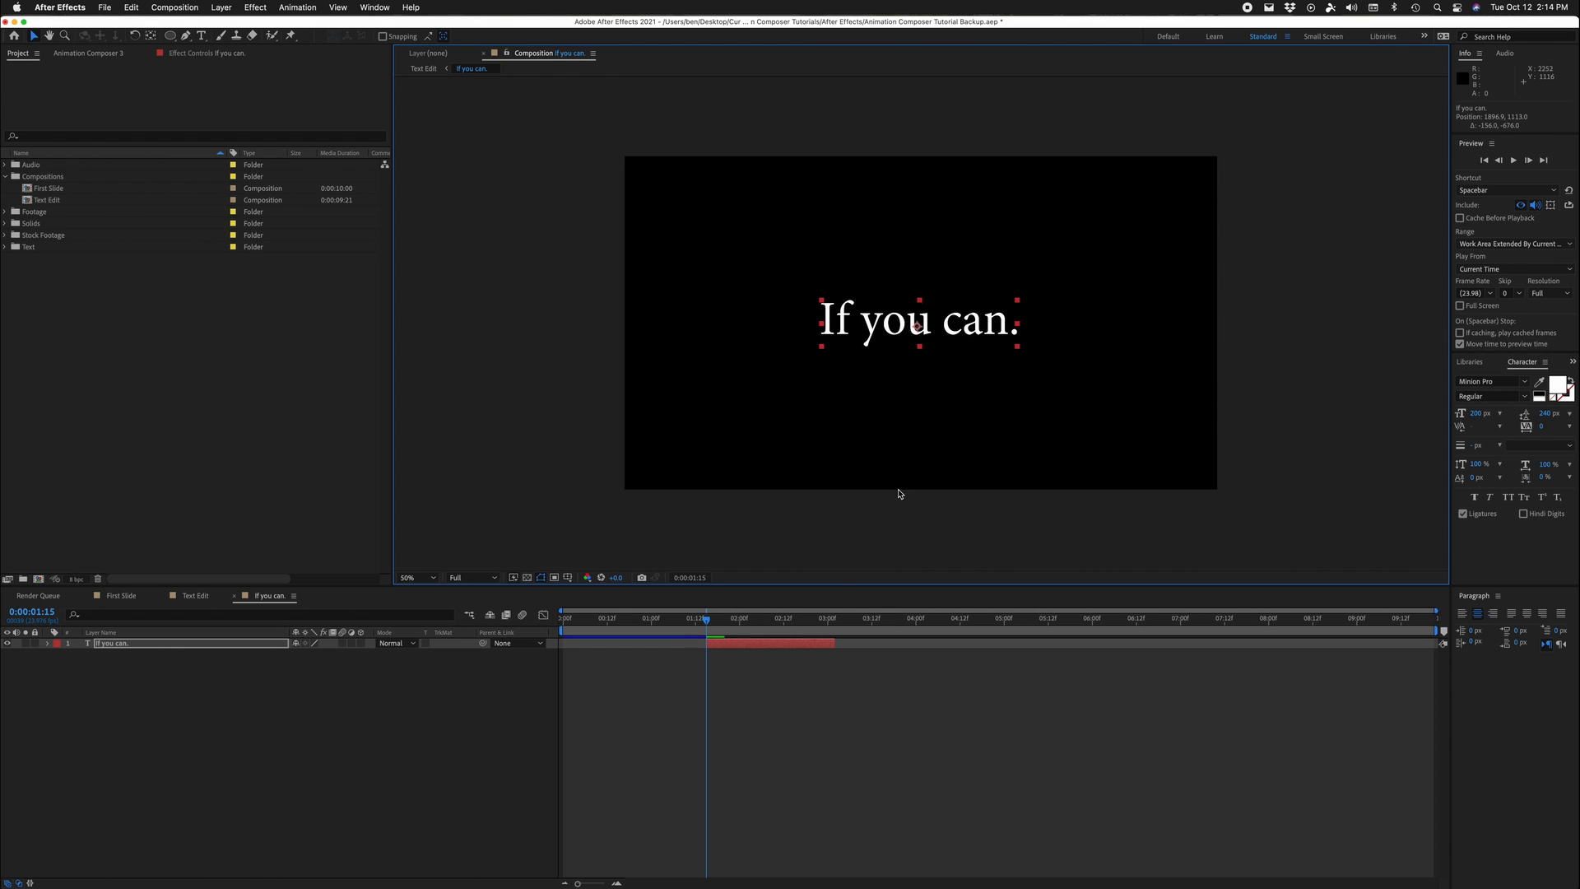
click(772, 710)
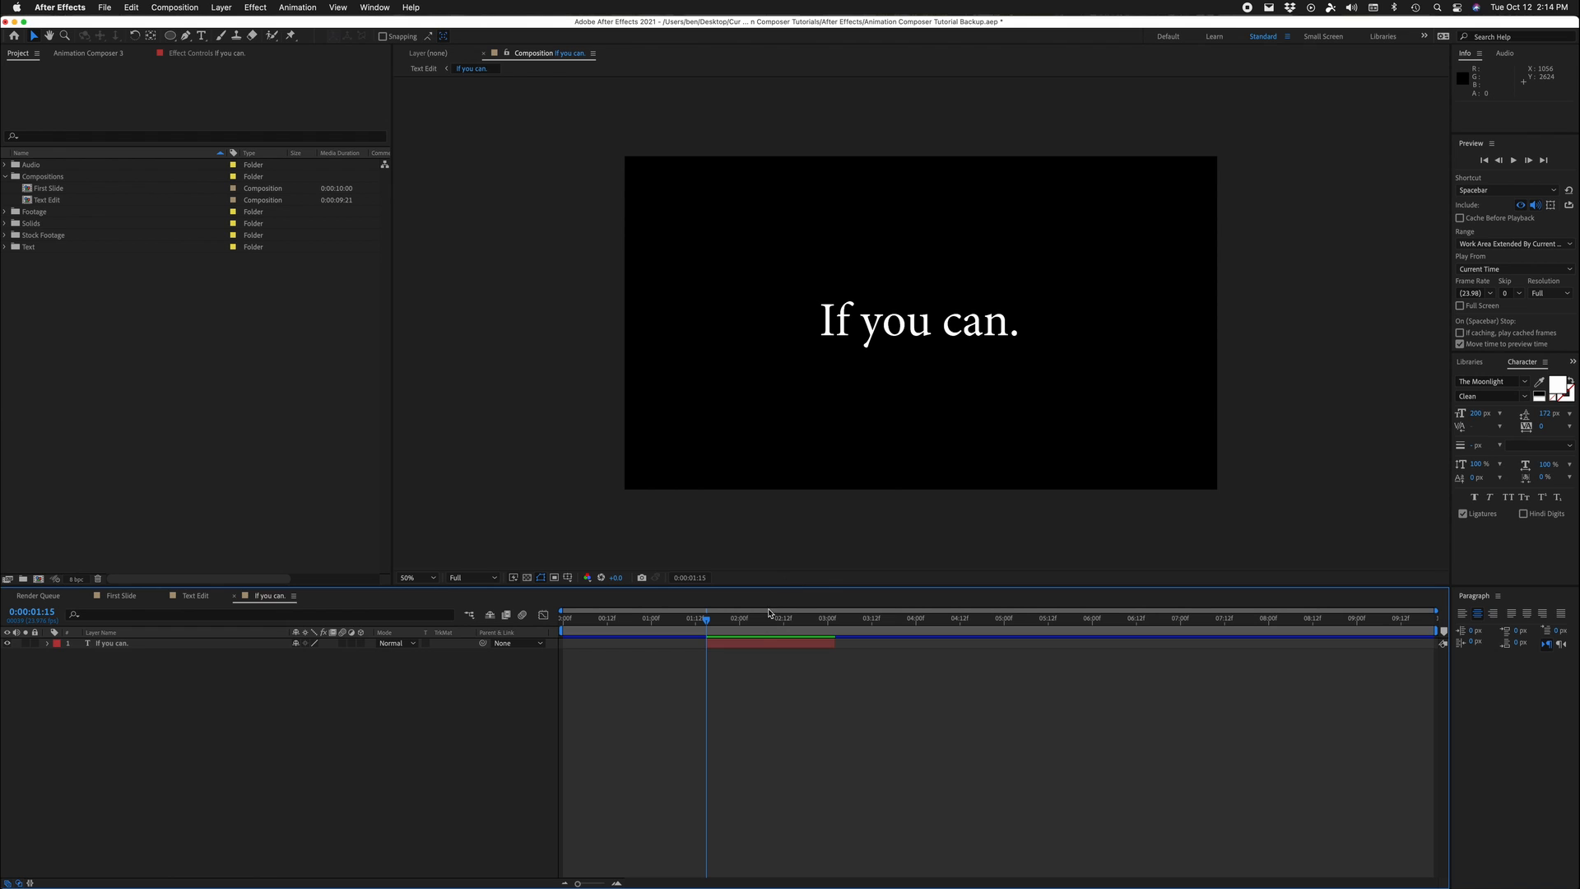
click(762, 642)
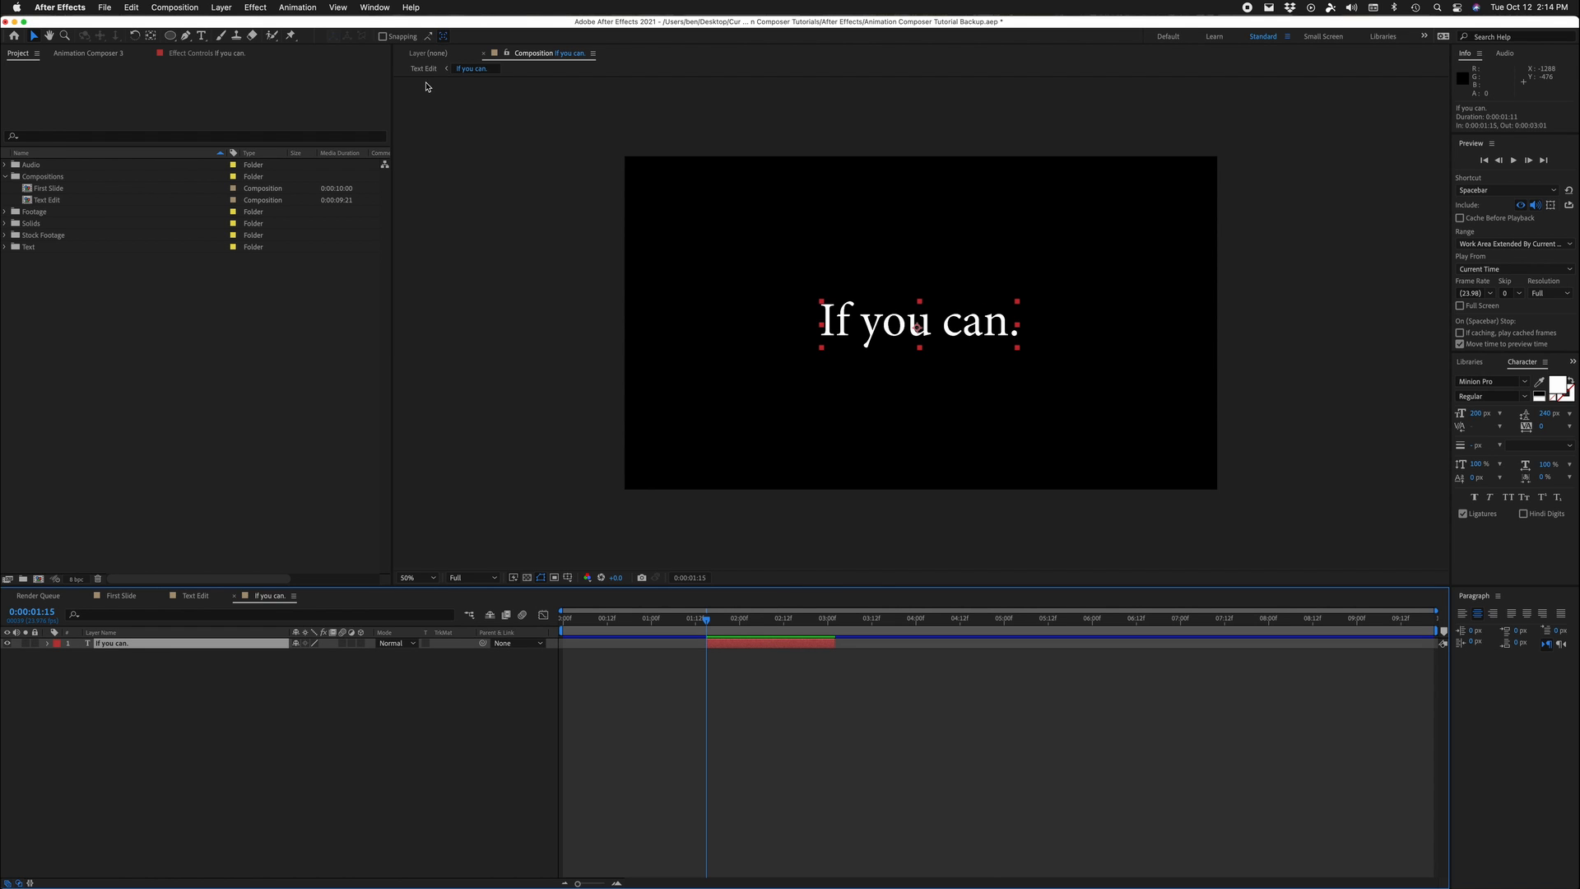
Step: Return to the Text Edit composition and examine where each of the four blue matte layers starts and ends
click(425, 69)
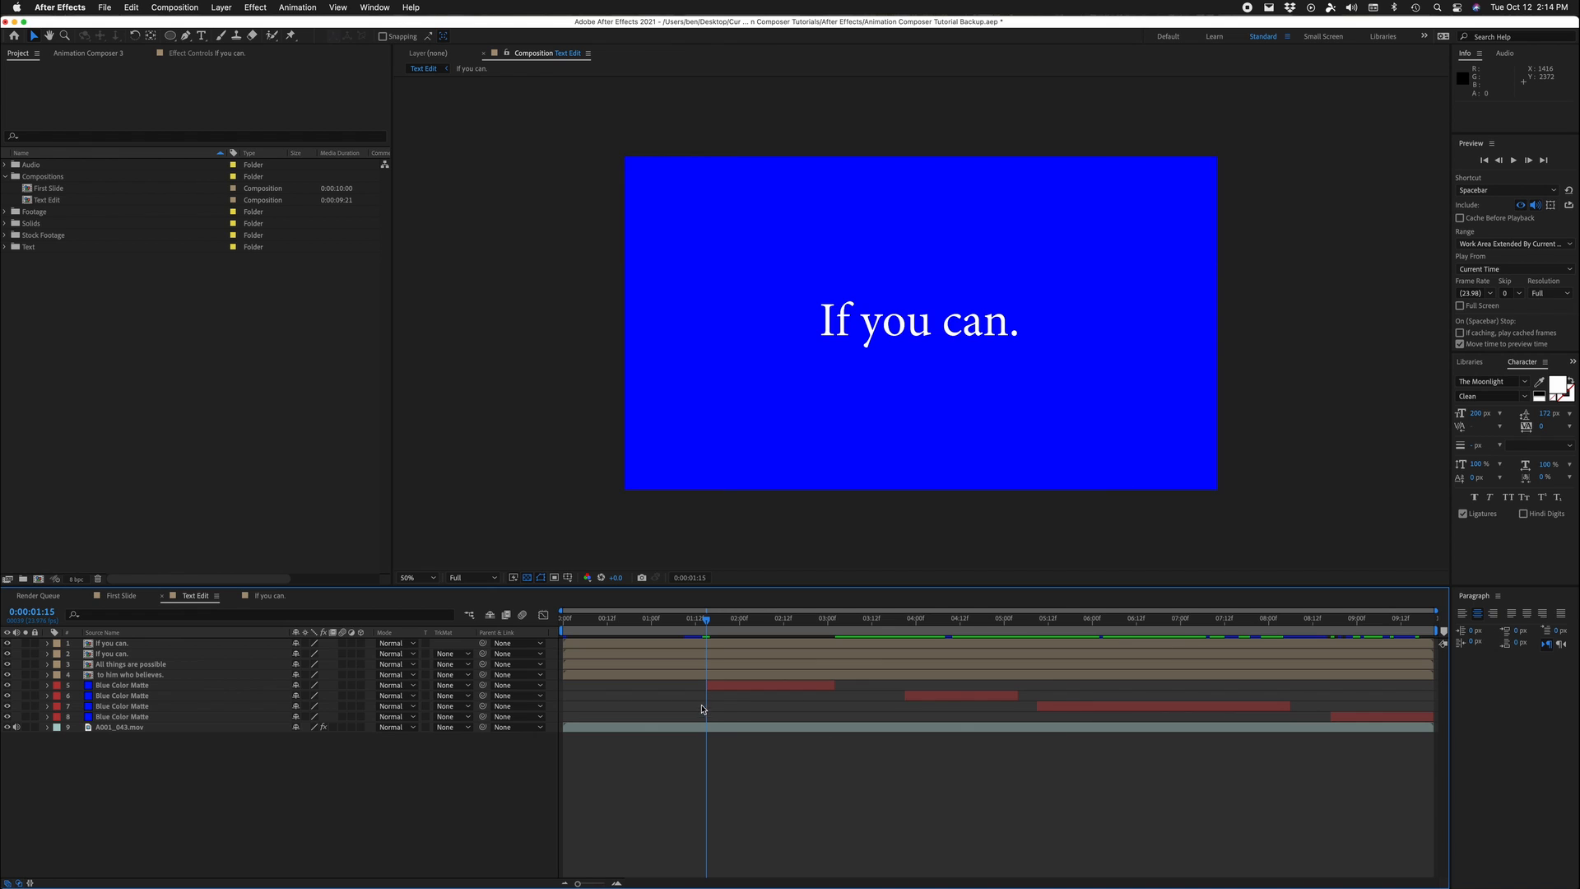
click(831, 686)
click(967, 697)
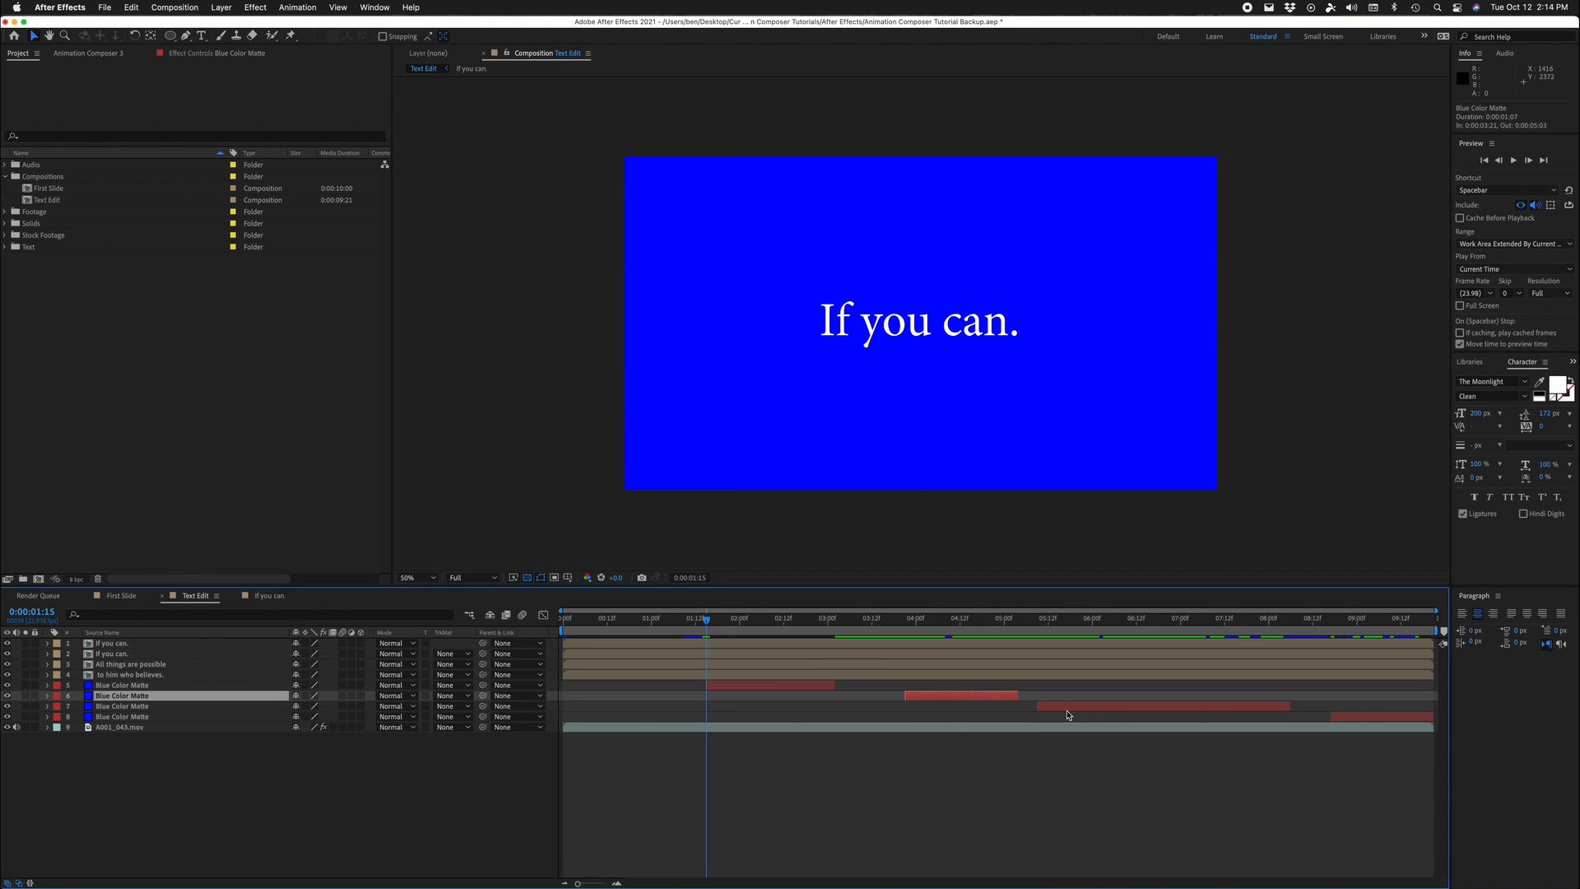
click(1067, 709)
click(1099, 707)
click(1394, 719)
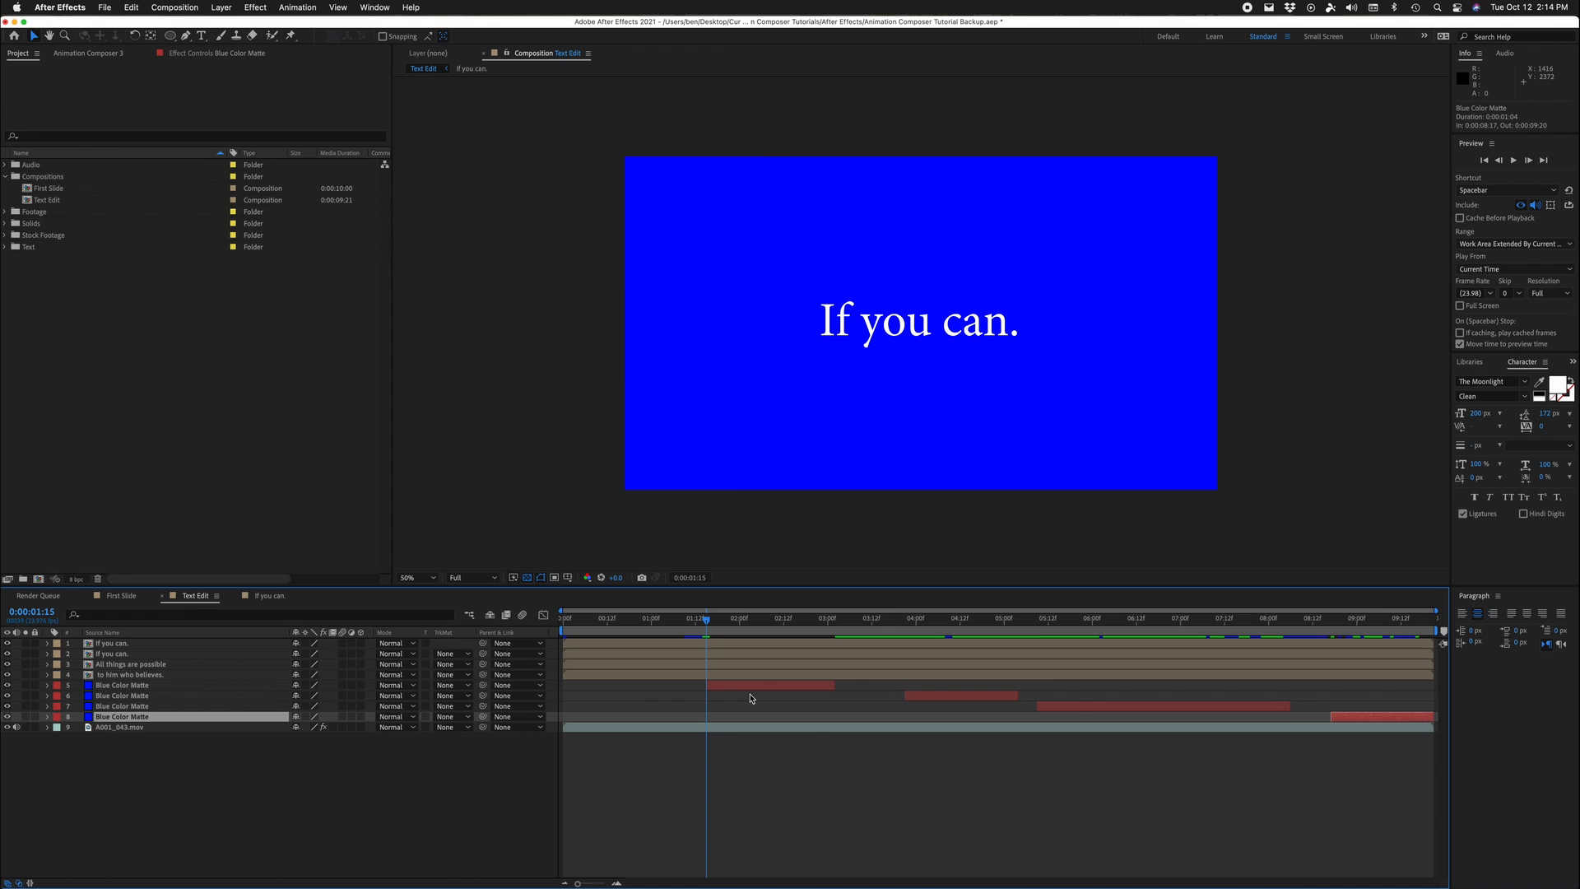
key(F2)
mouse_move(704, 623)
mouse_down()
mouse_move(830, 625)
mouse_move(701, 630)
mouse_up()
click(719, 685)
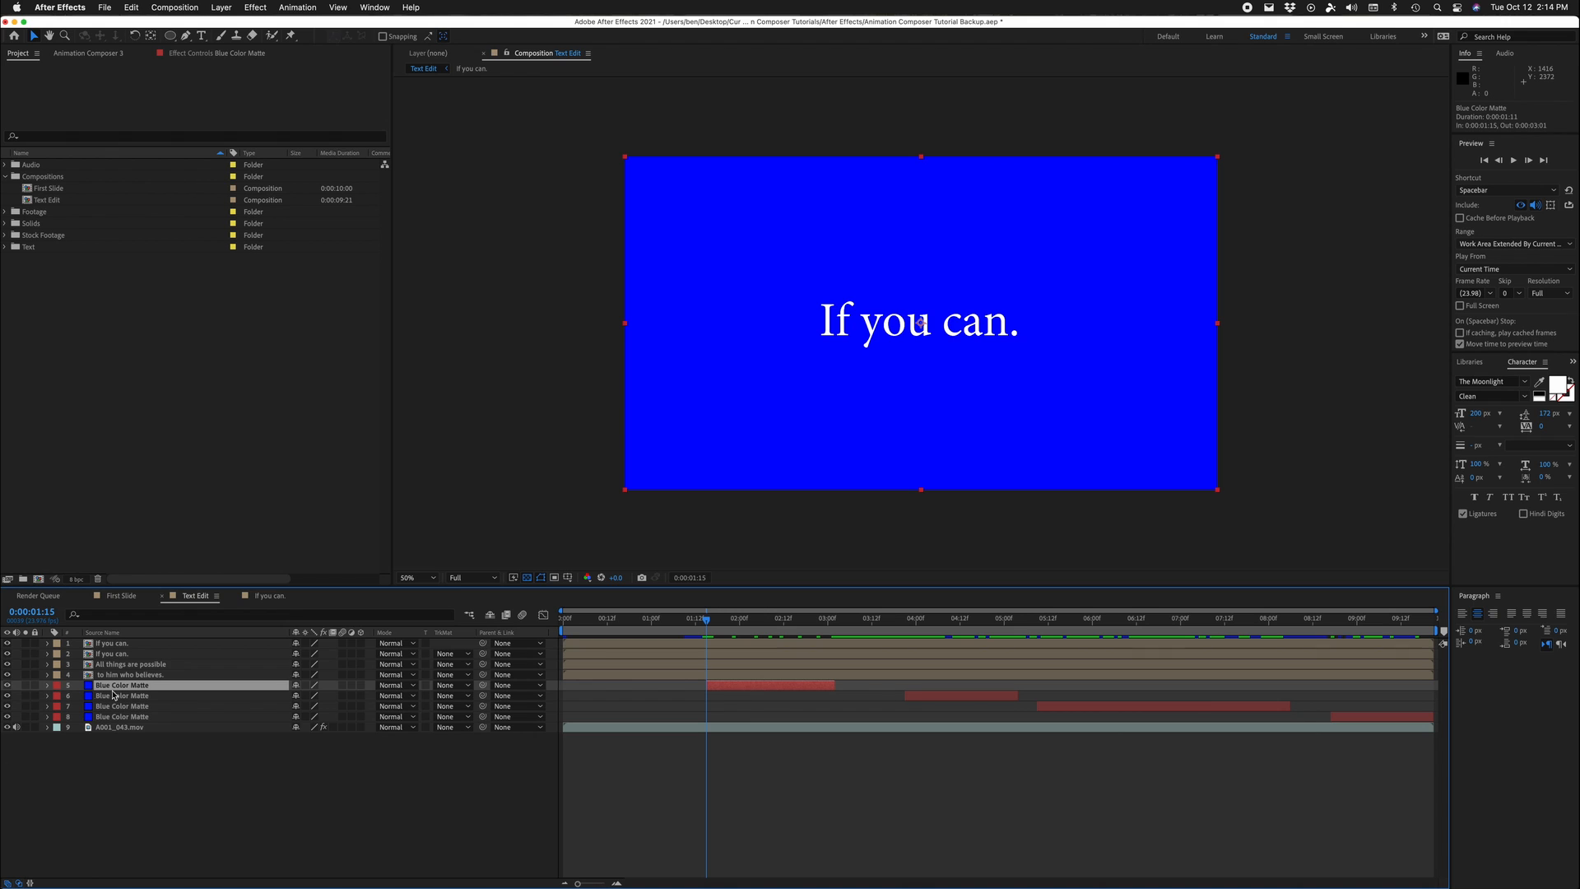
key(super+z)
click(761, 709)
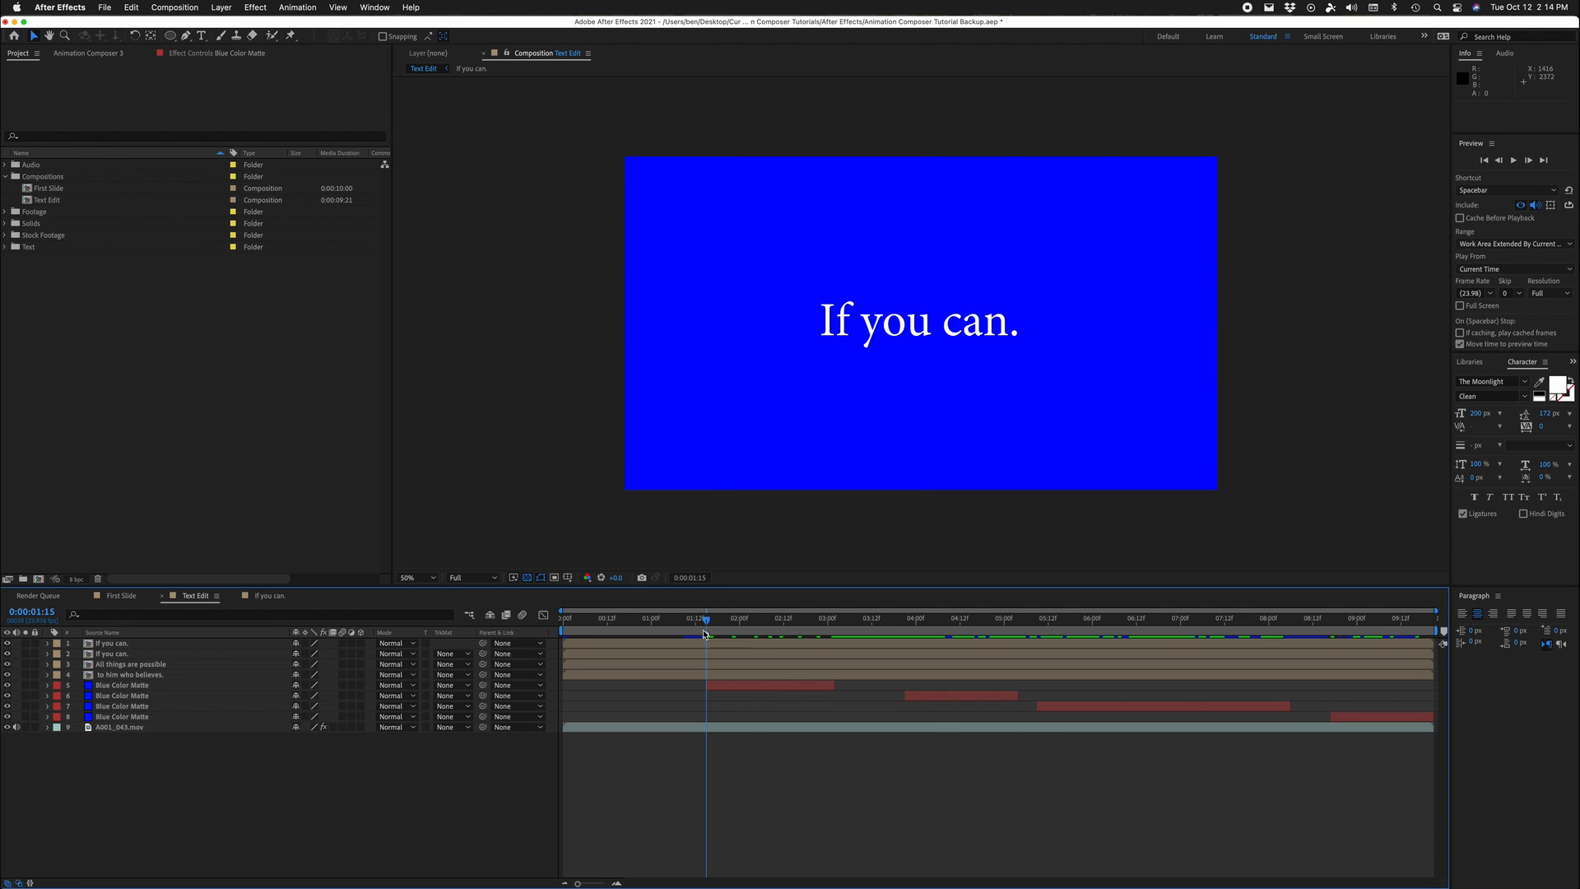
Step: Add composition markers at the start and end of the first blue matte, at 0:00:01:15 and 0:00:03:02
click(832, 620)
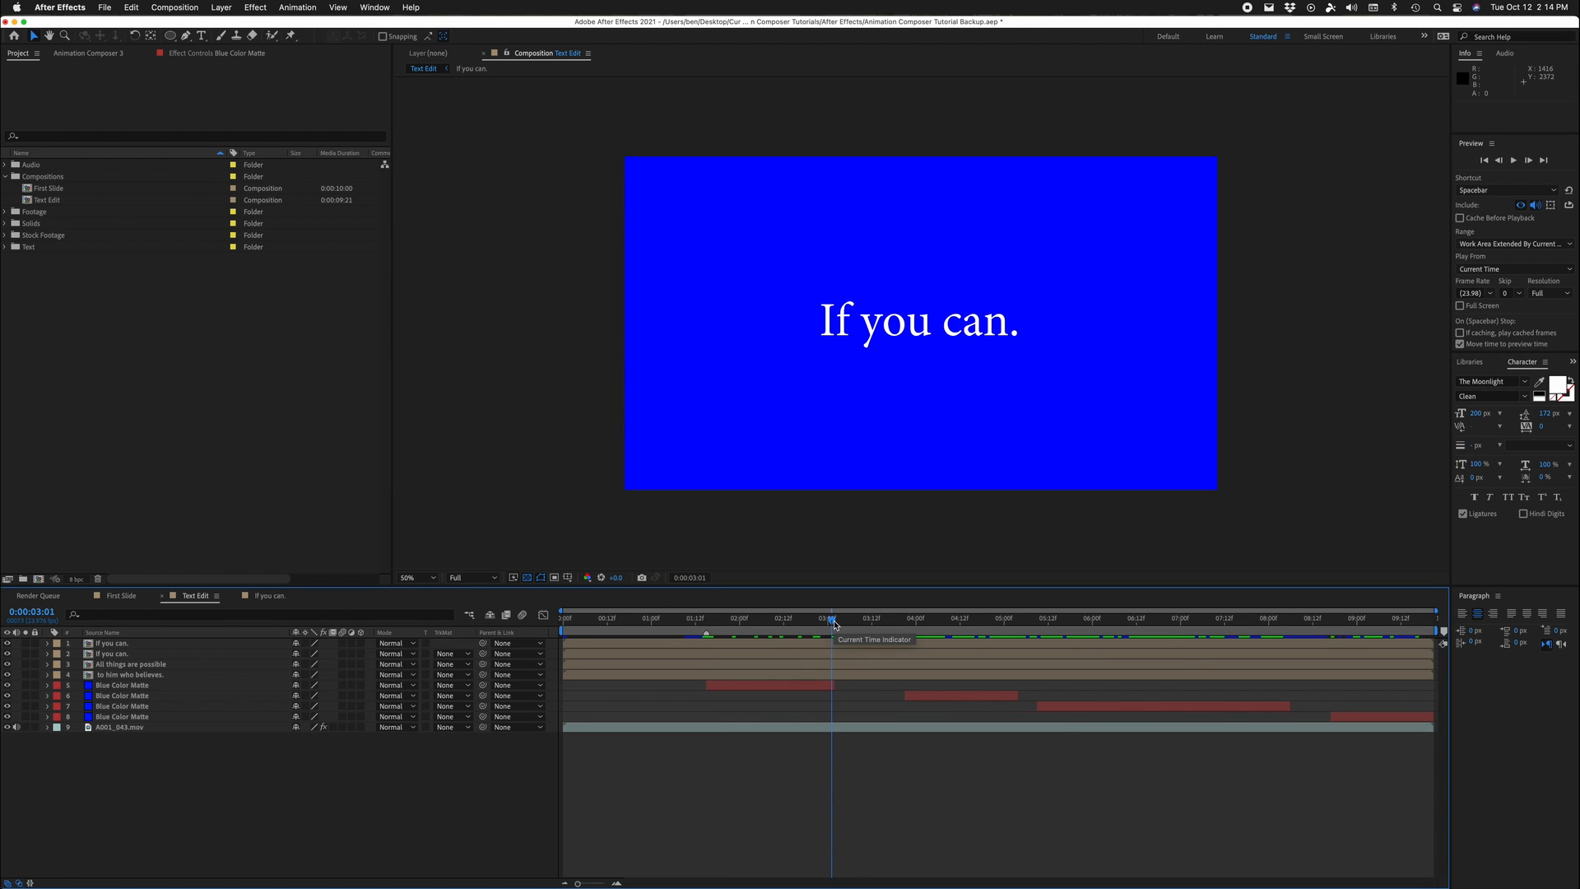
key(Page_Down)
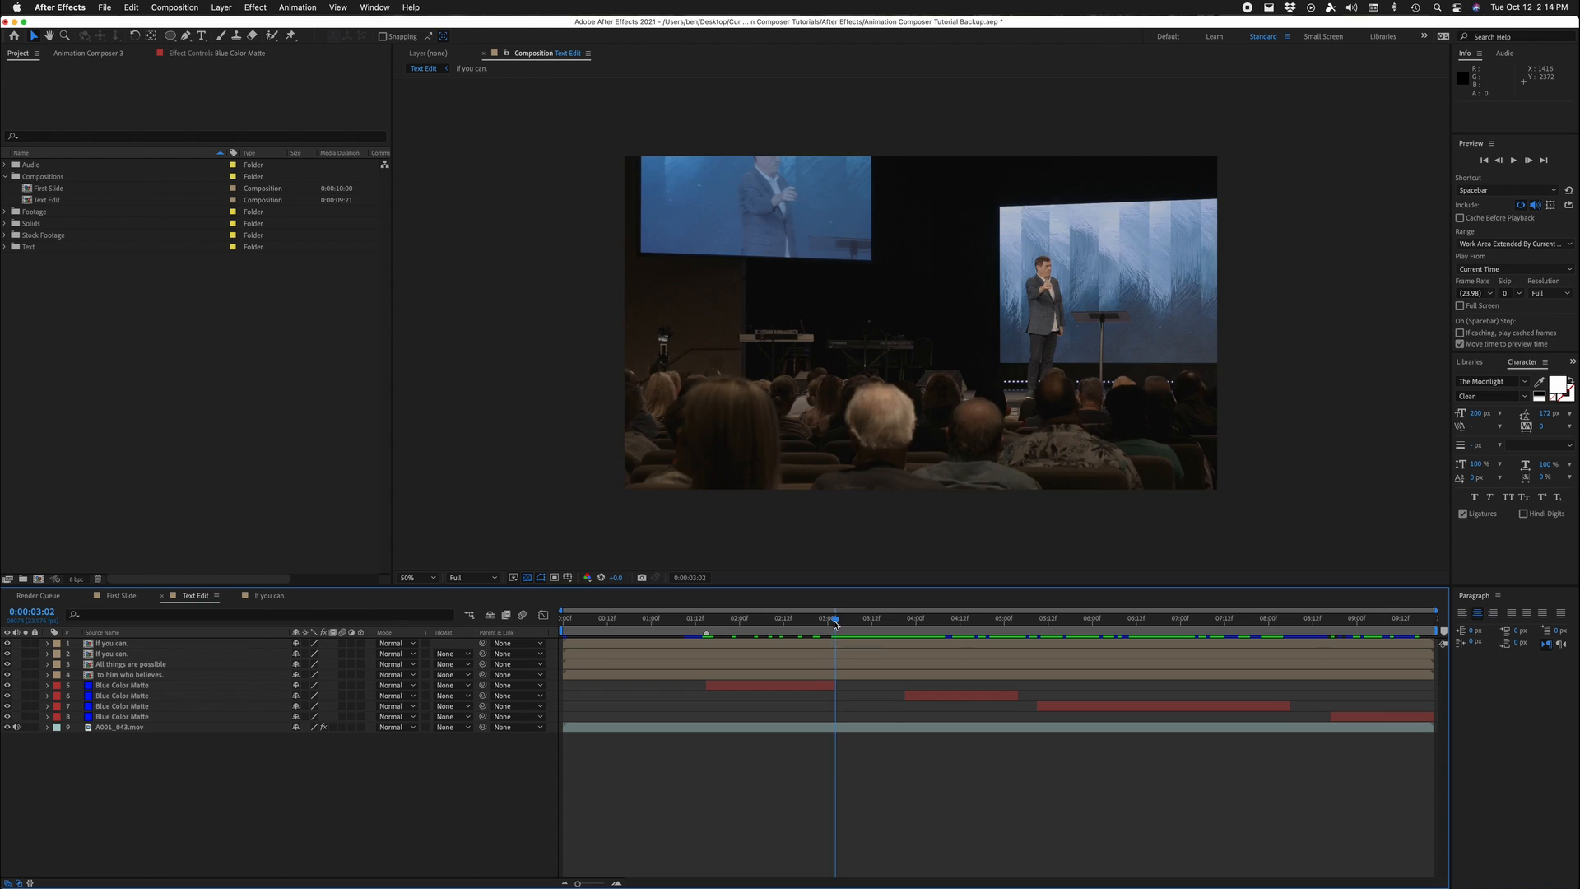
key(Page_Up)
key(Page_Down)
key(Page_Up)
key(Page_Up)
key(Page_Down)
key(Page_Down)
Step: Add composition markers at the start and end of the second blue matte, at 0:00:03:21 and 0:00:05:04
key(space)
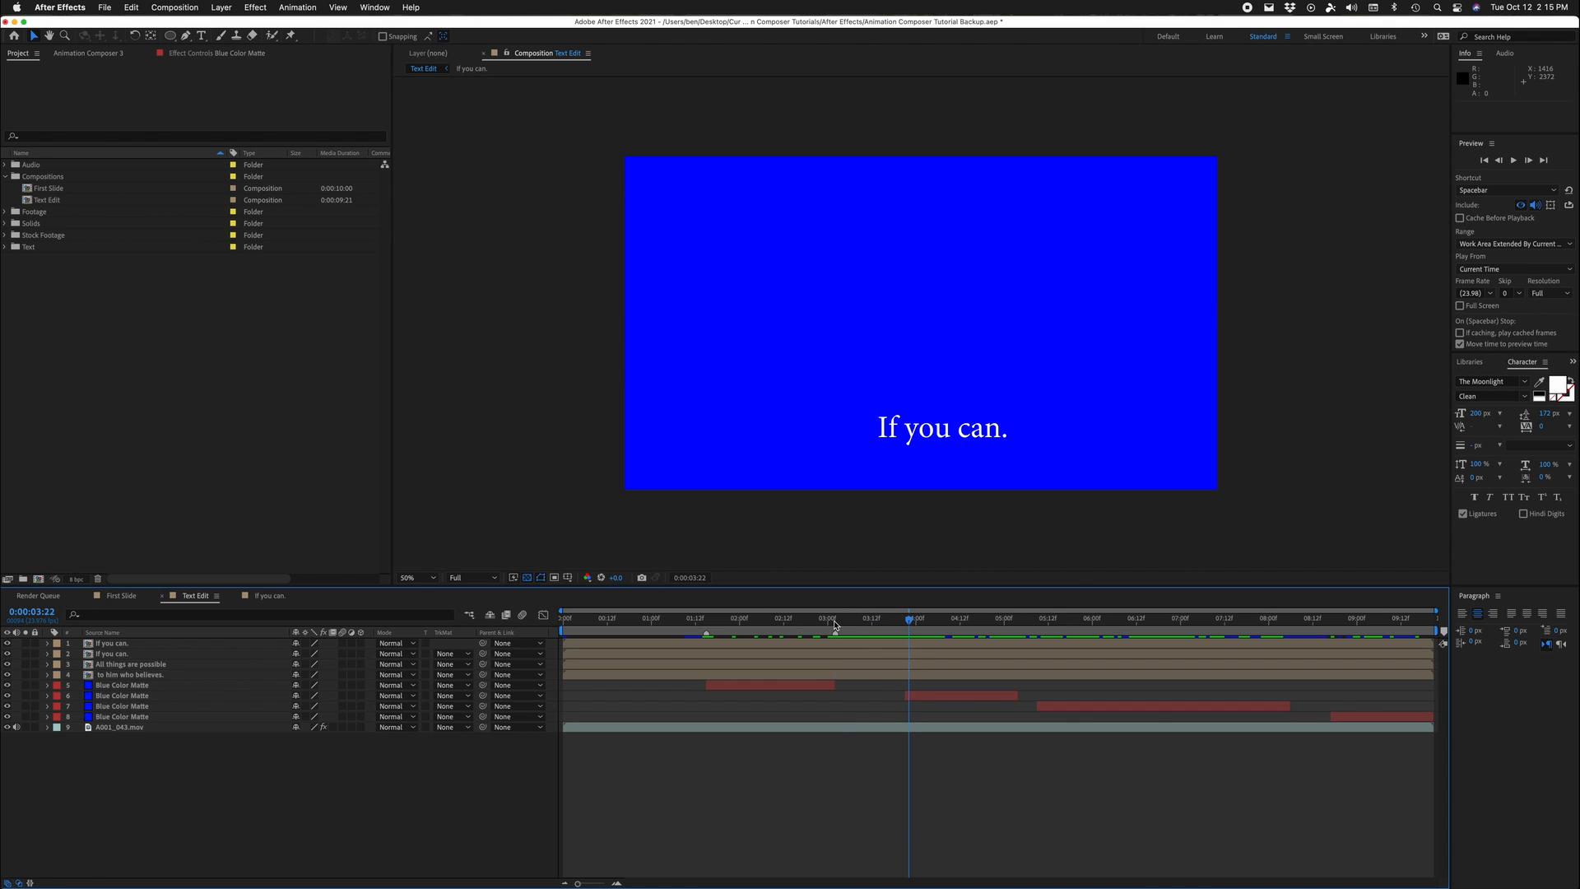
key(Page_Up)
key(space)
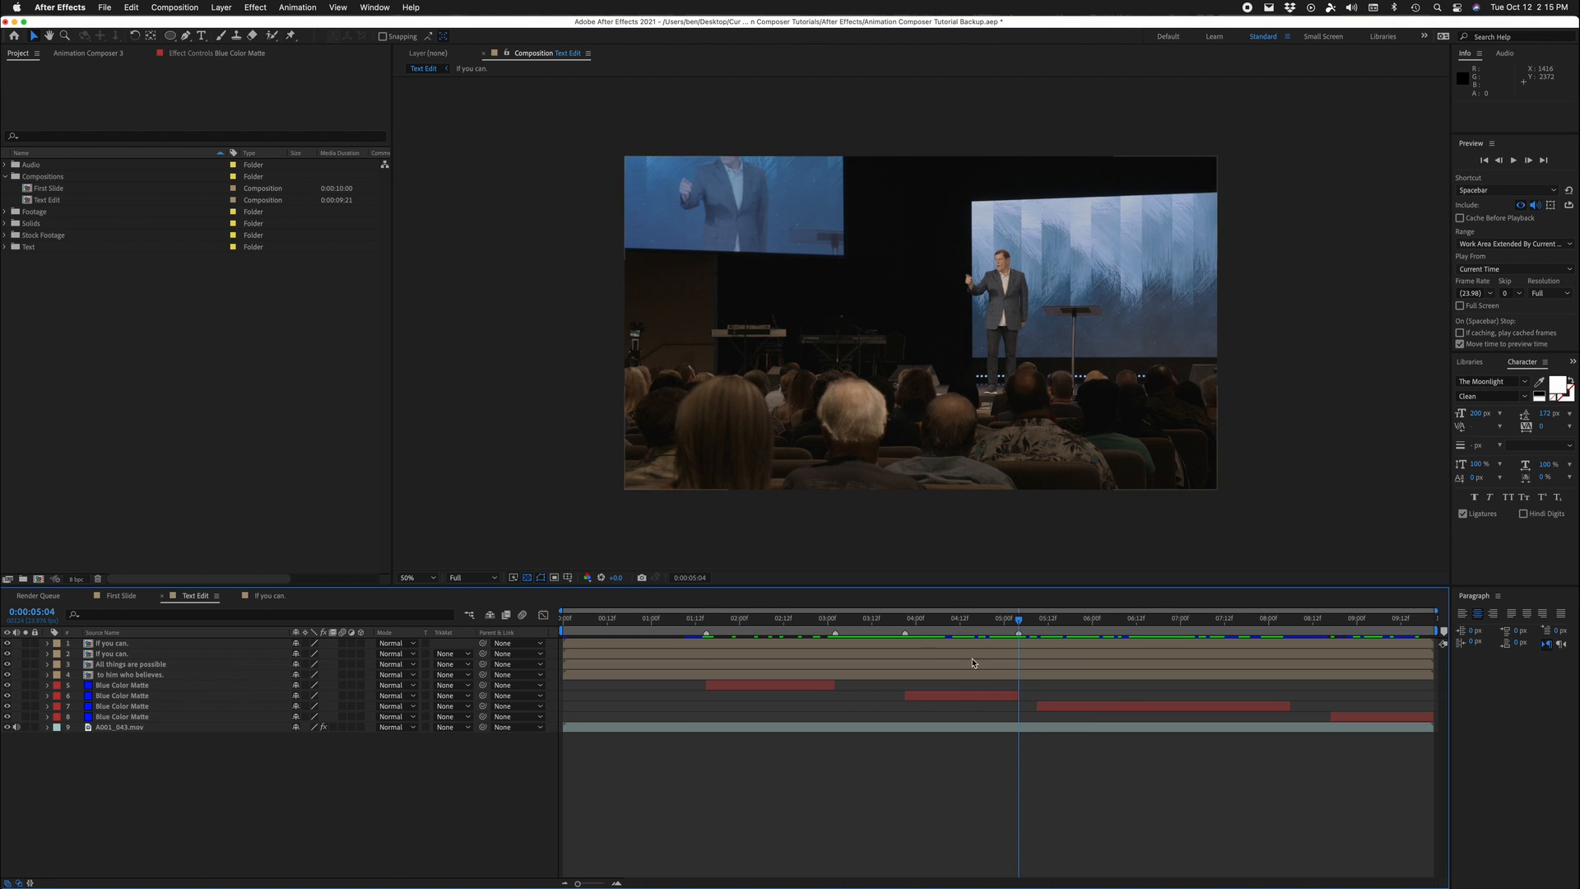
Step: Add markers at 0:00:05:09 and 0:00:08:06 for the third blue matte, and at 0:00:08:17 and 0:00:09:21 for the fourth
click(1038, 627)
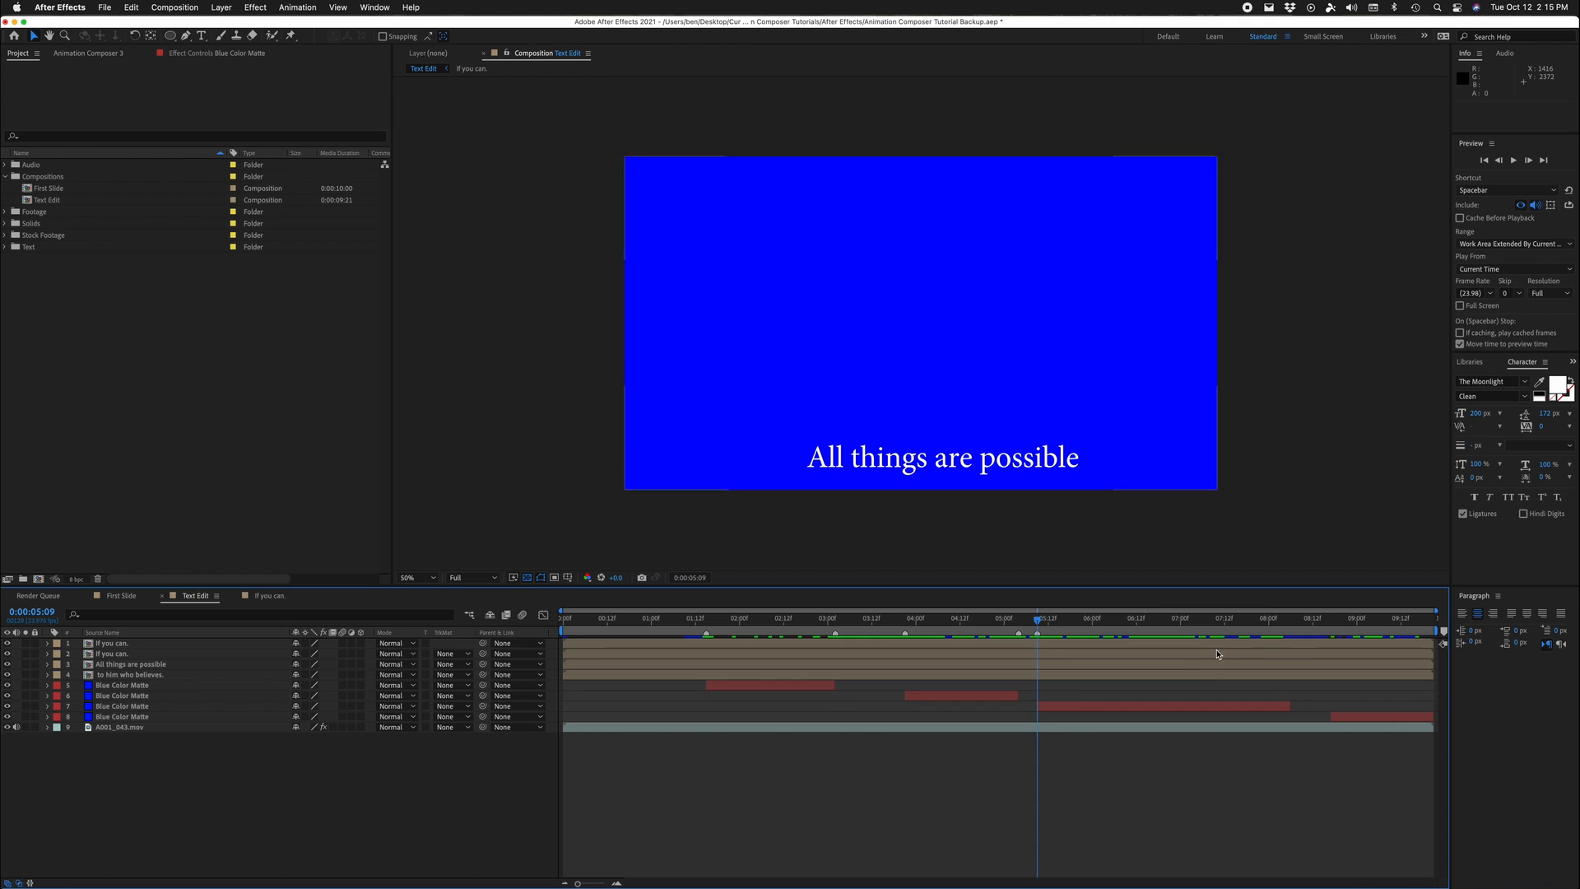
drag(1251, 622, 1297, 626)
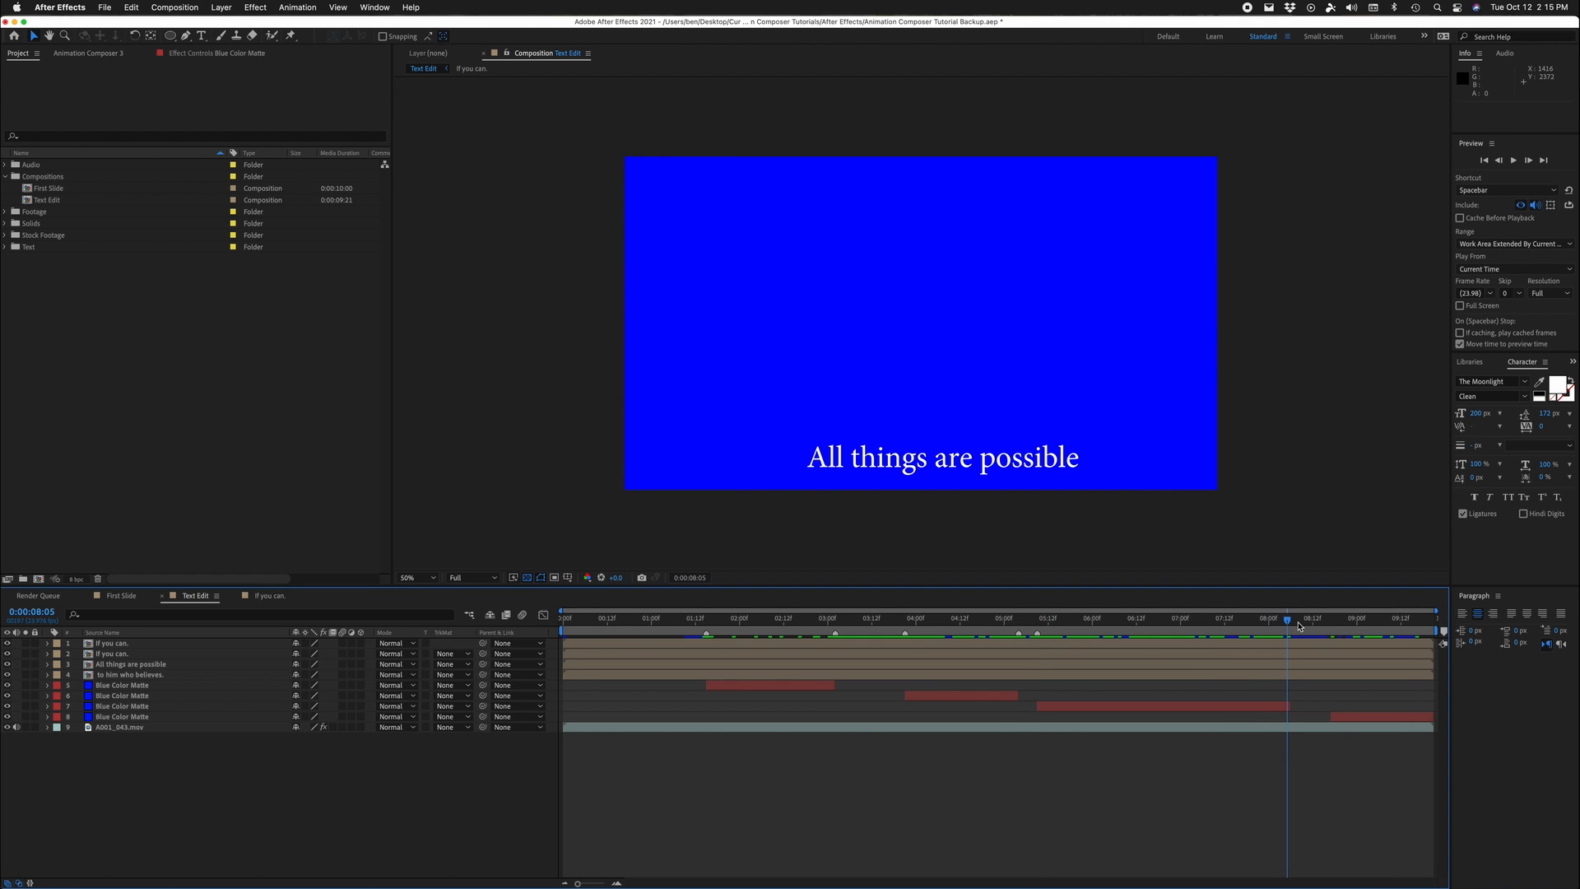
key(Page_Down)
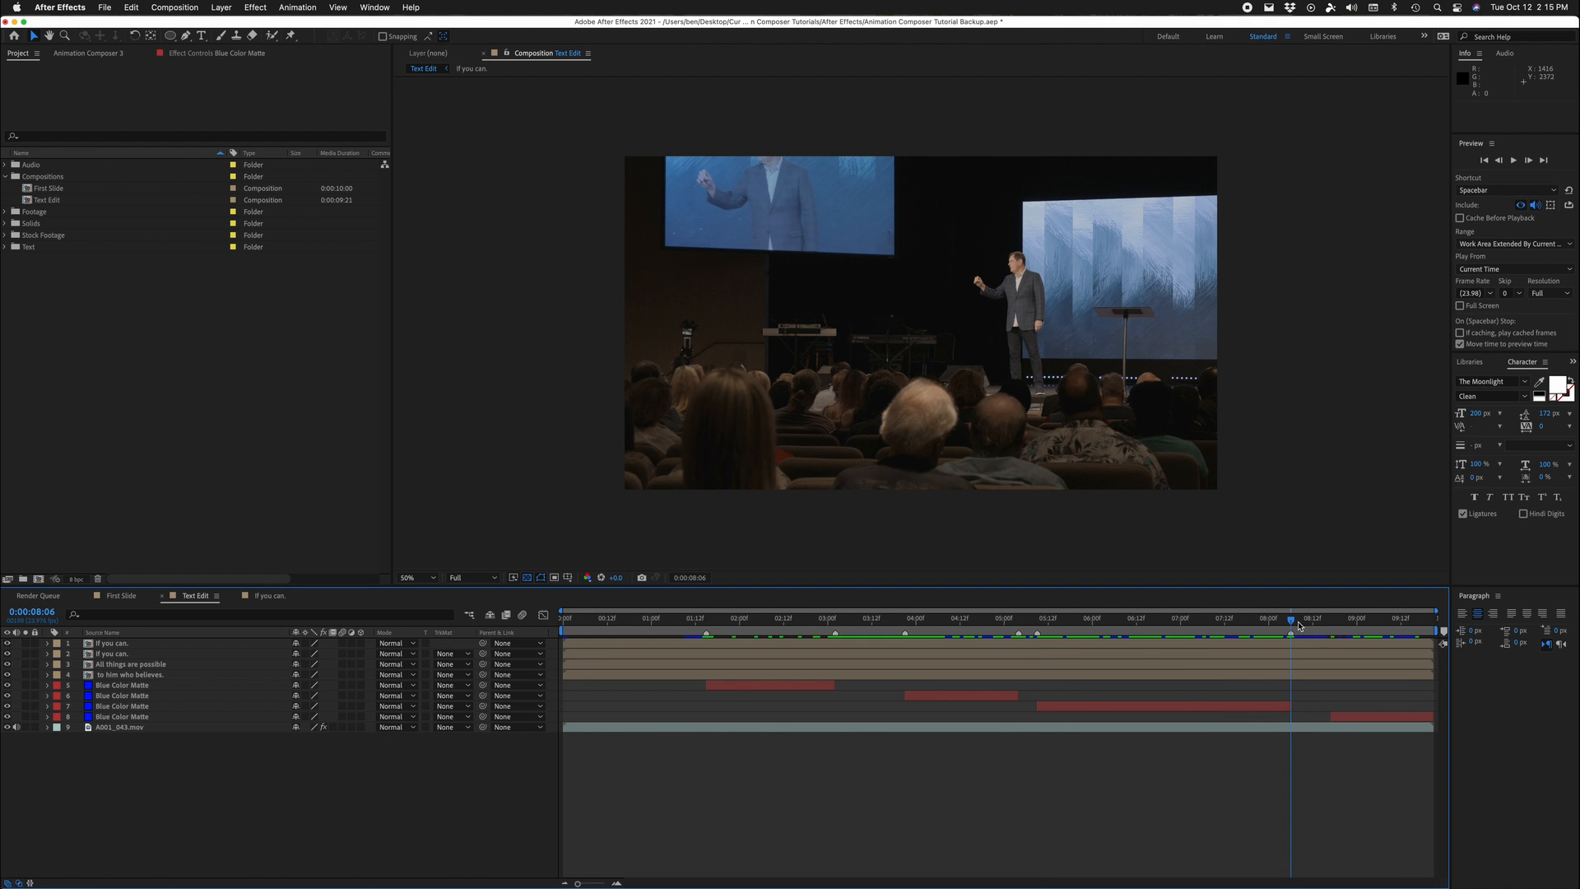
drag(1298, 625, 1436, 627)
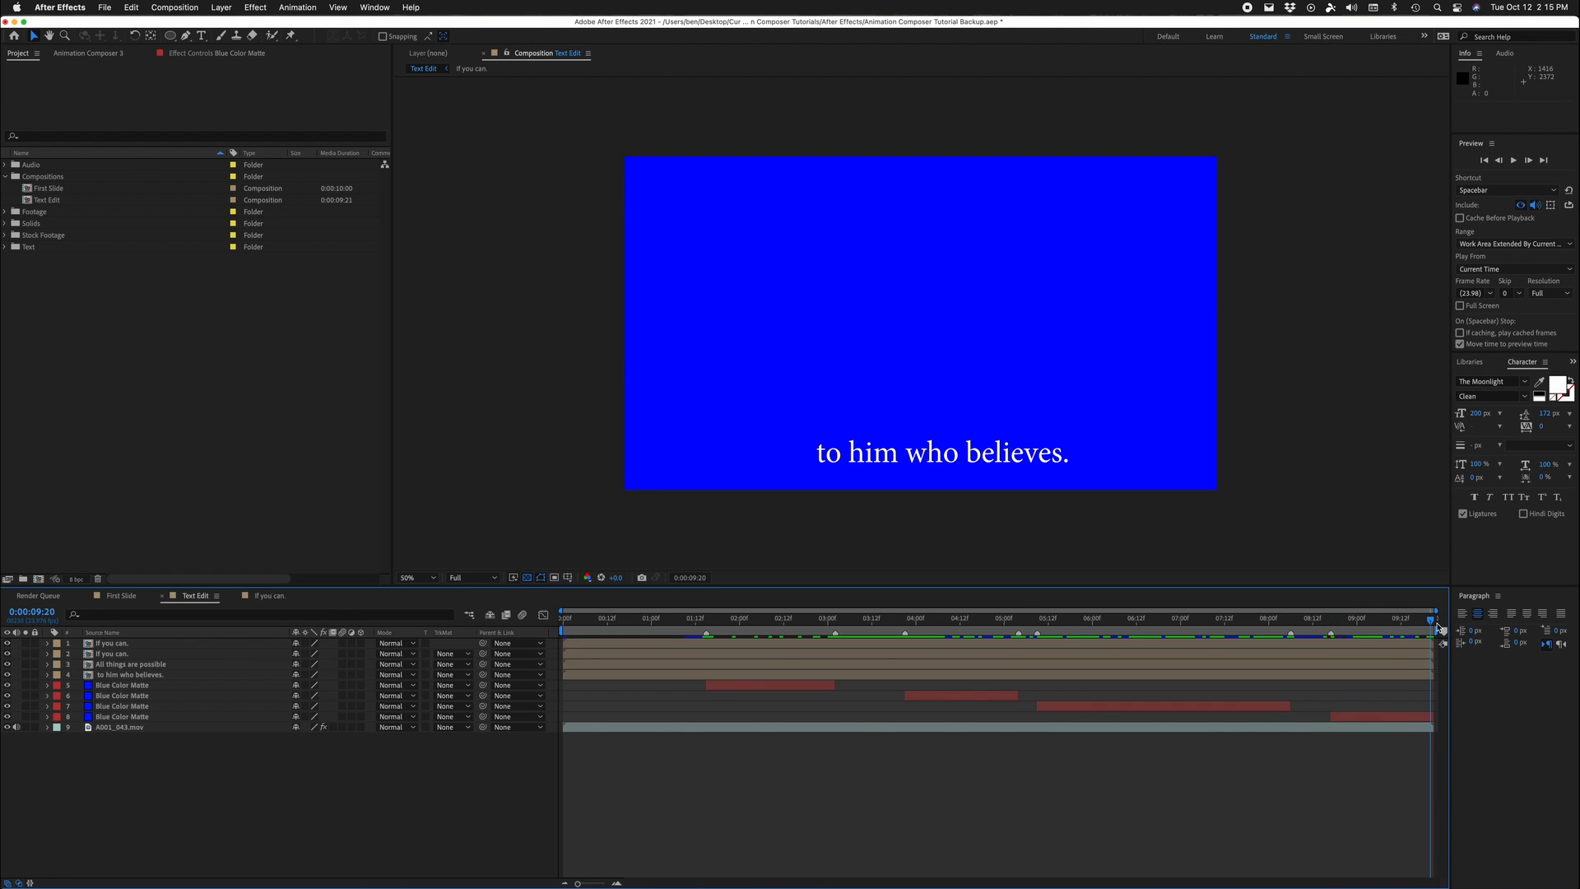
key(Page_Down)
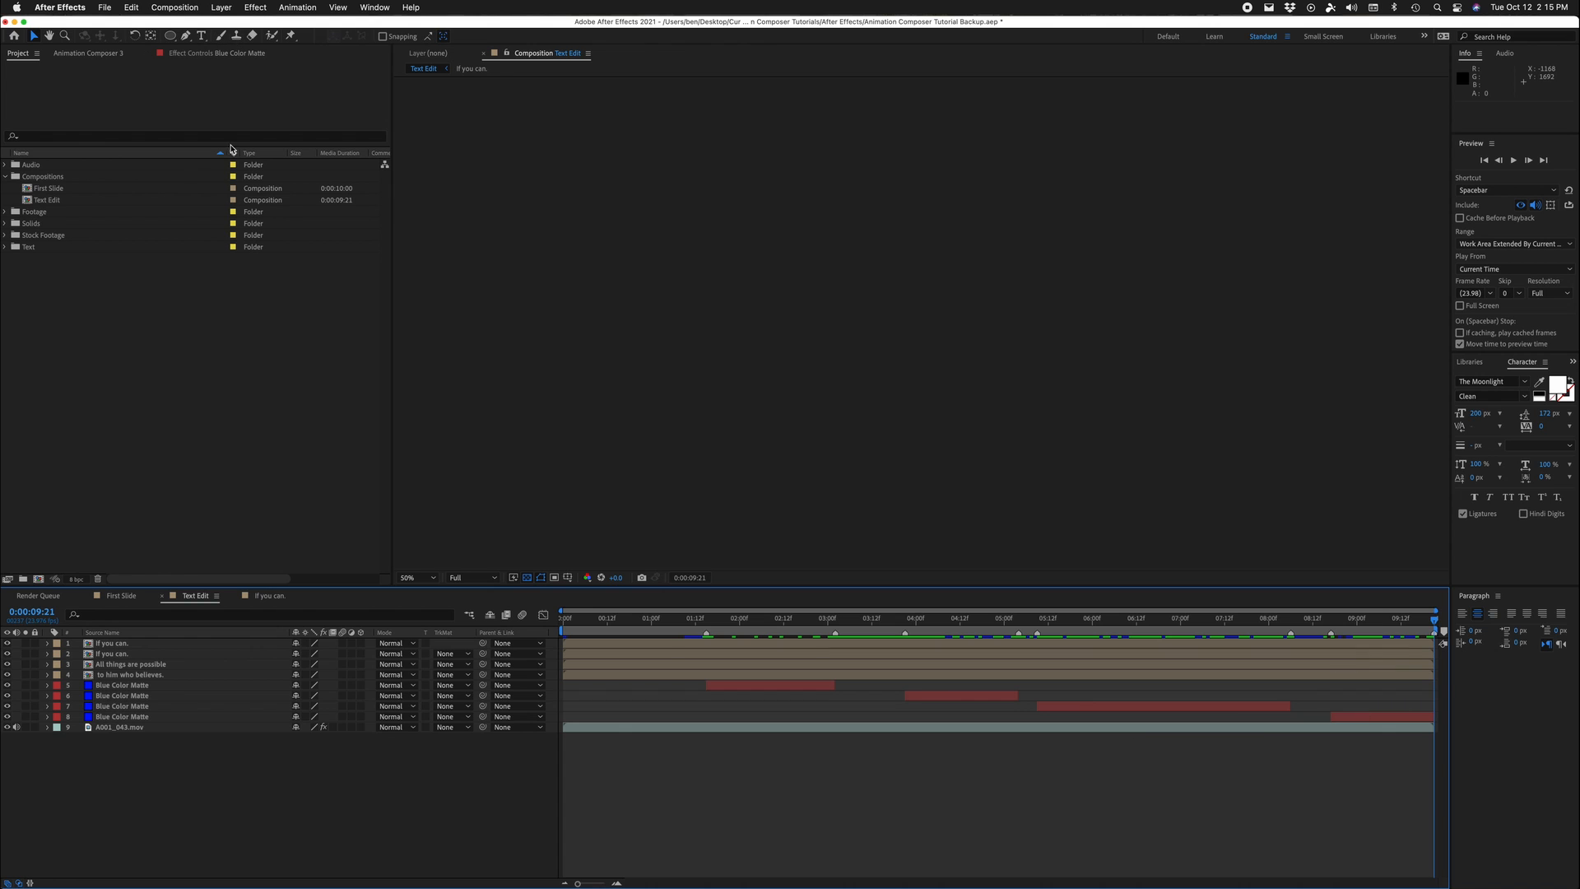
Step: Open the First Slide composition, add Text Edit as its top layer and check the first caption near 0:00:02:00
double_click(49, 189)
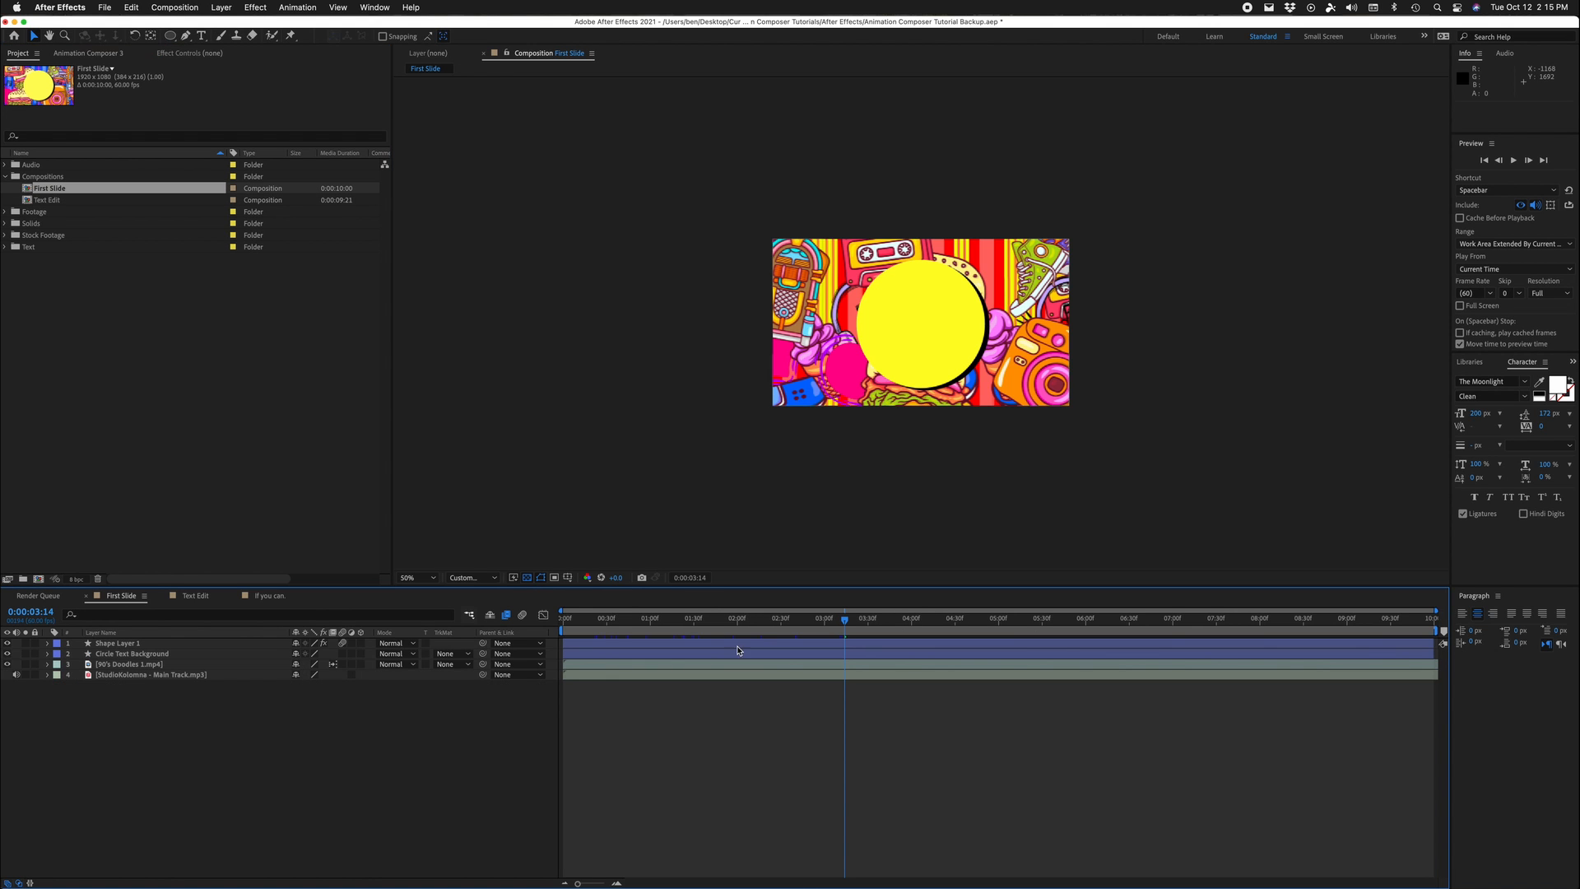
click(47, 200)
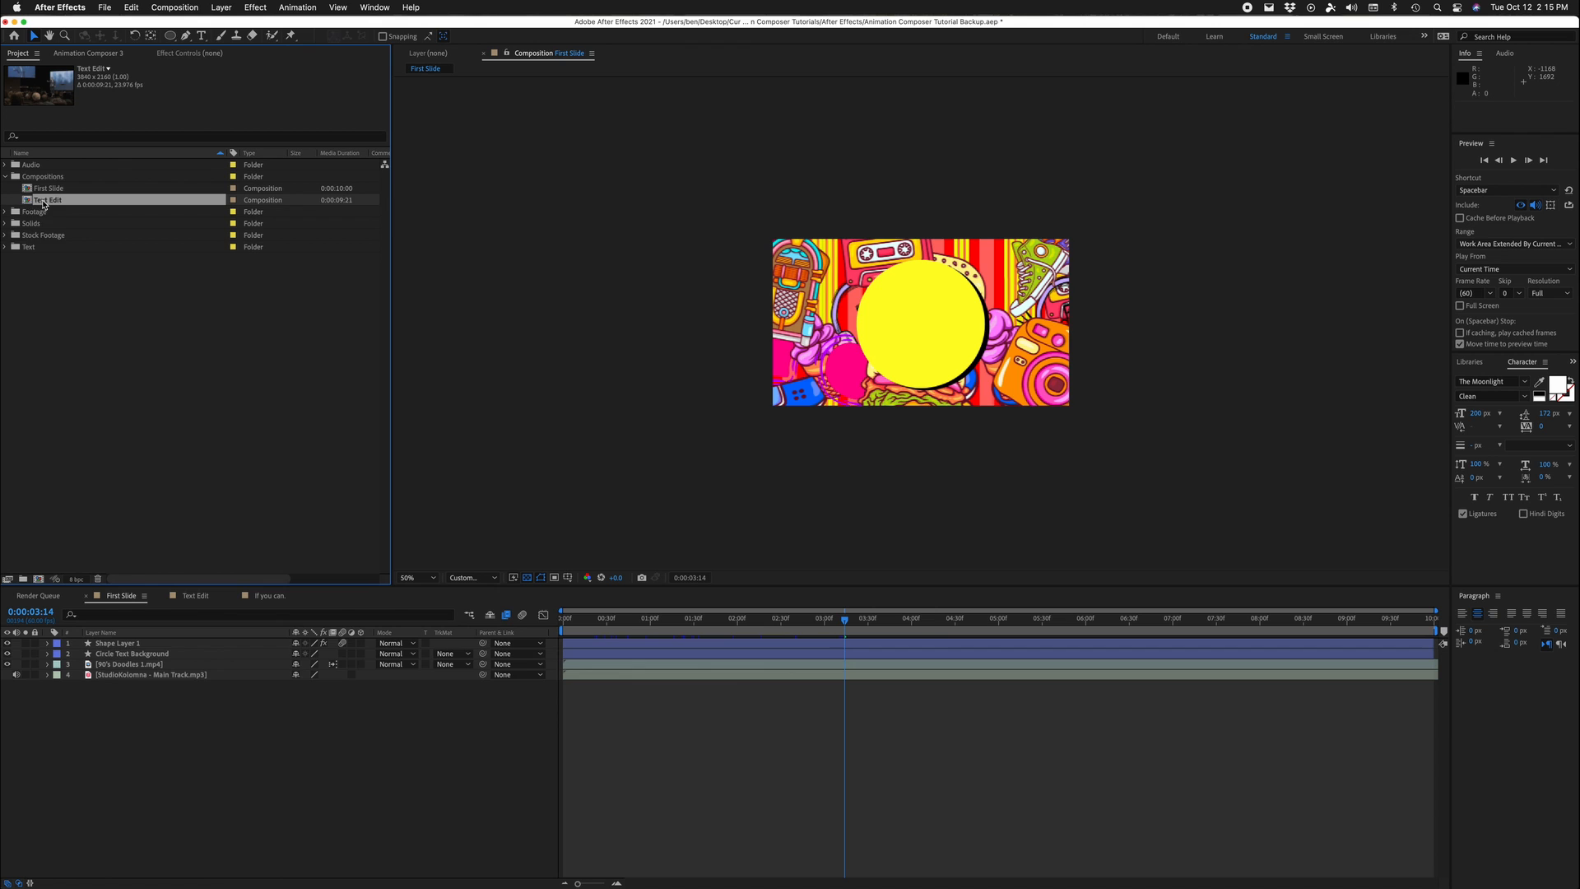
drag(44, 204, 656, 647)
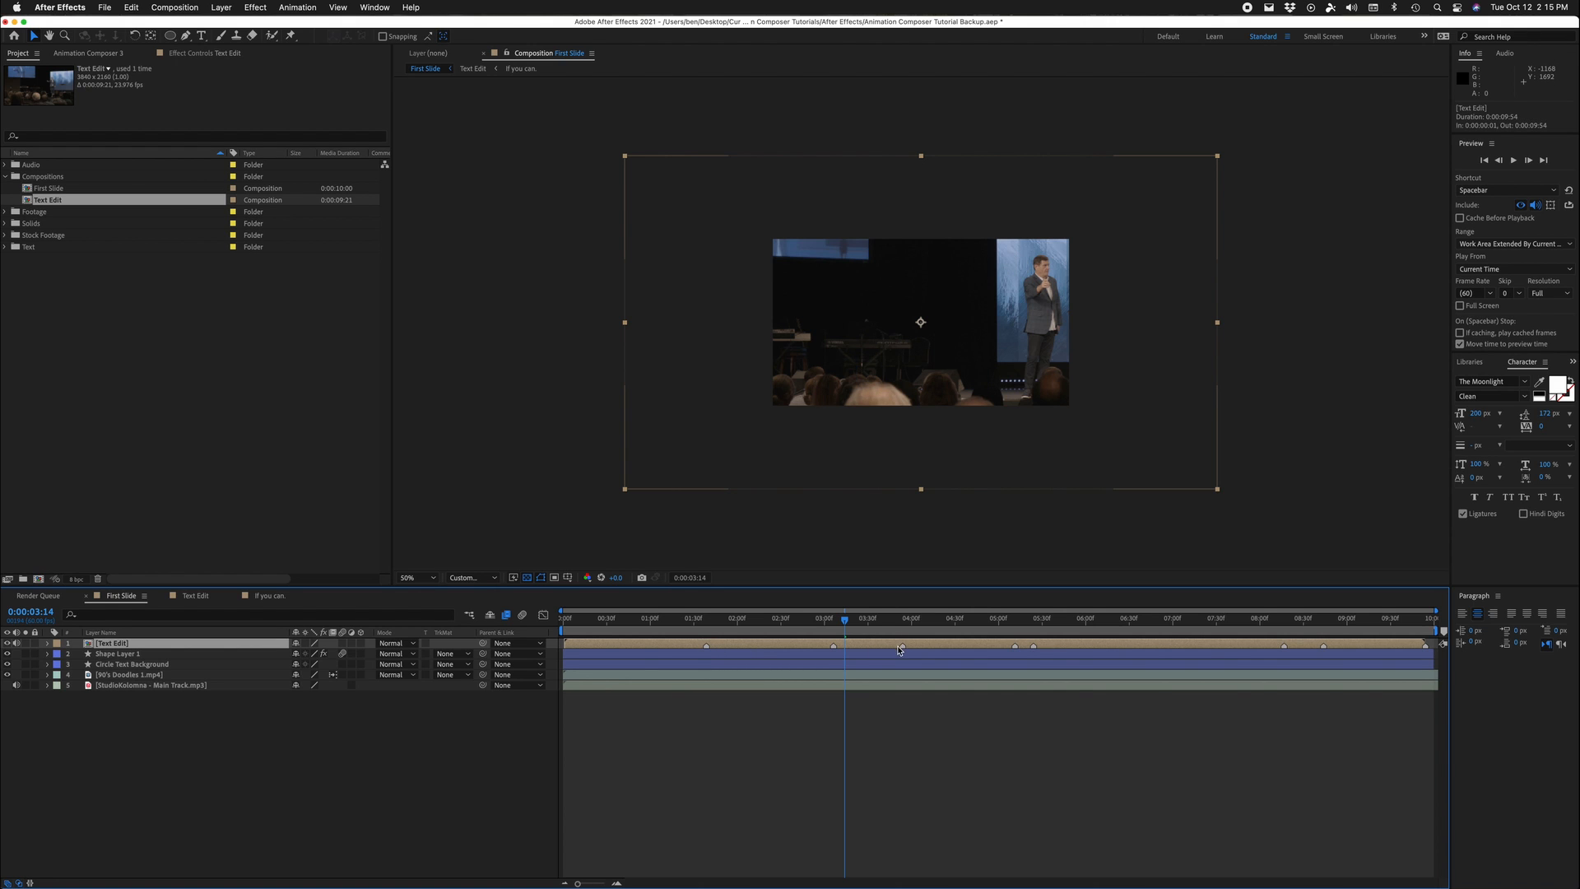
drag(844, 620, 691, 620)
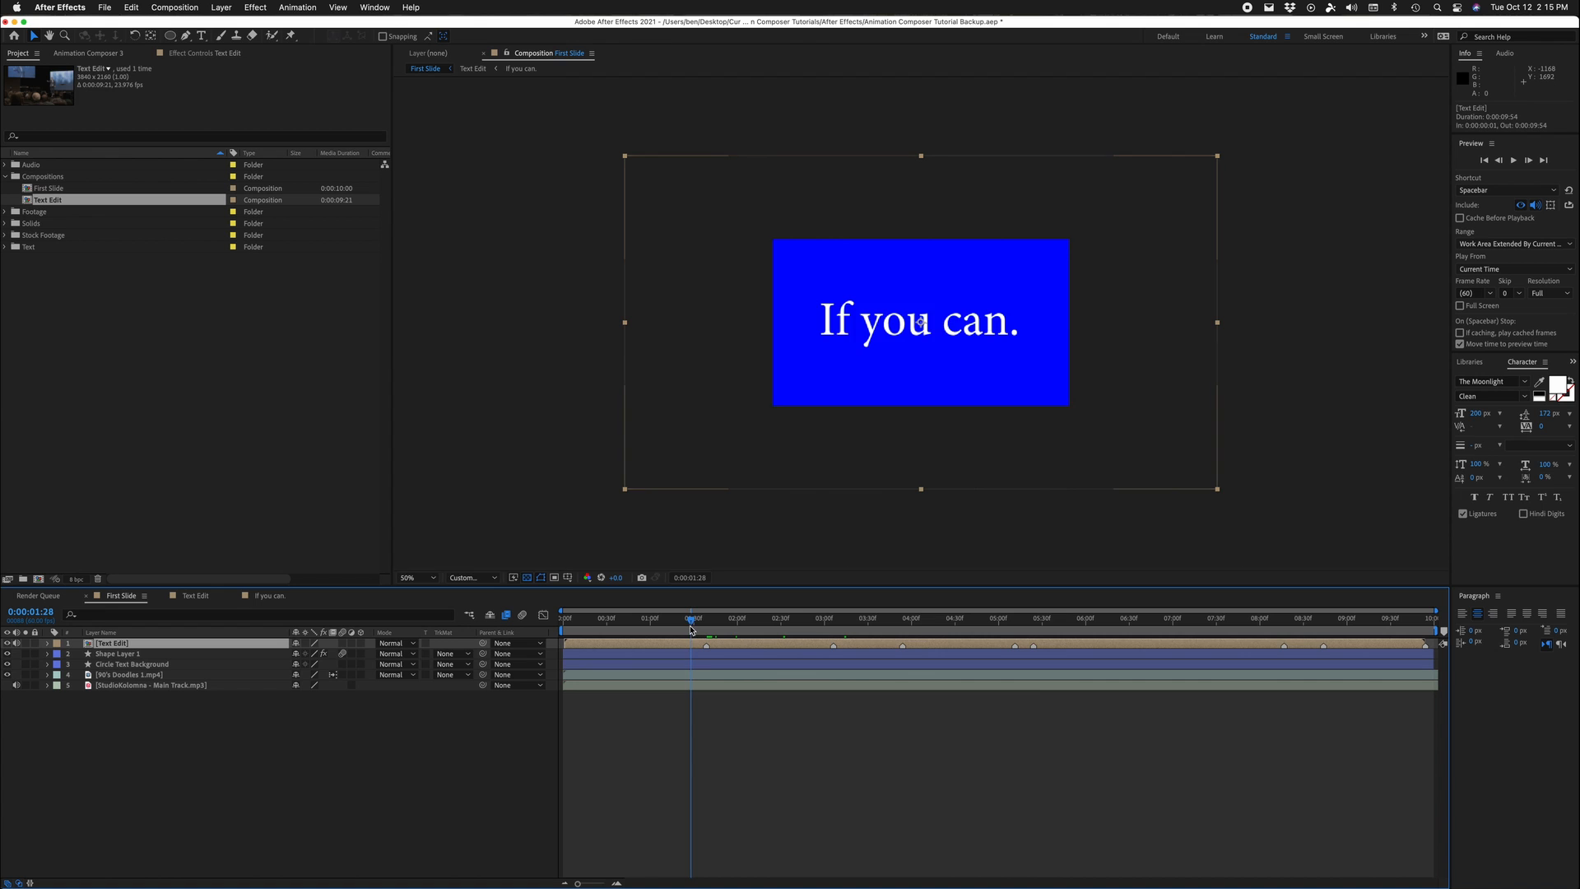
click(739, 619)
Step: Hide the four blue mattes and the sermon video layer inside Text Edit, and return to First Slide
double_click(740, 647)
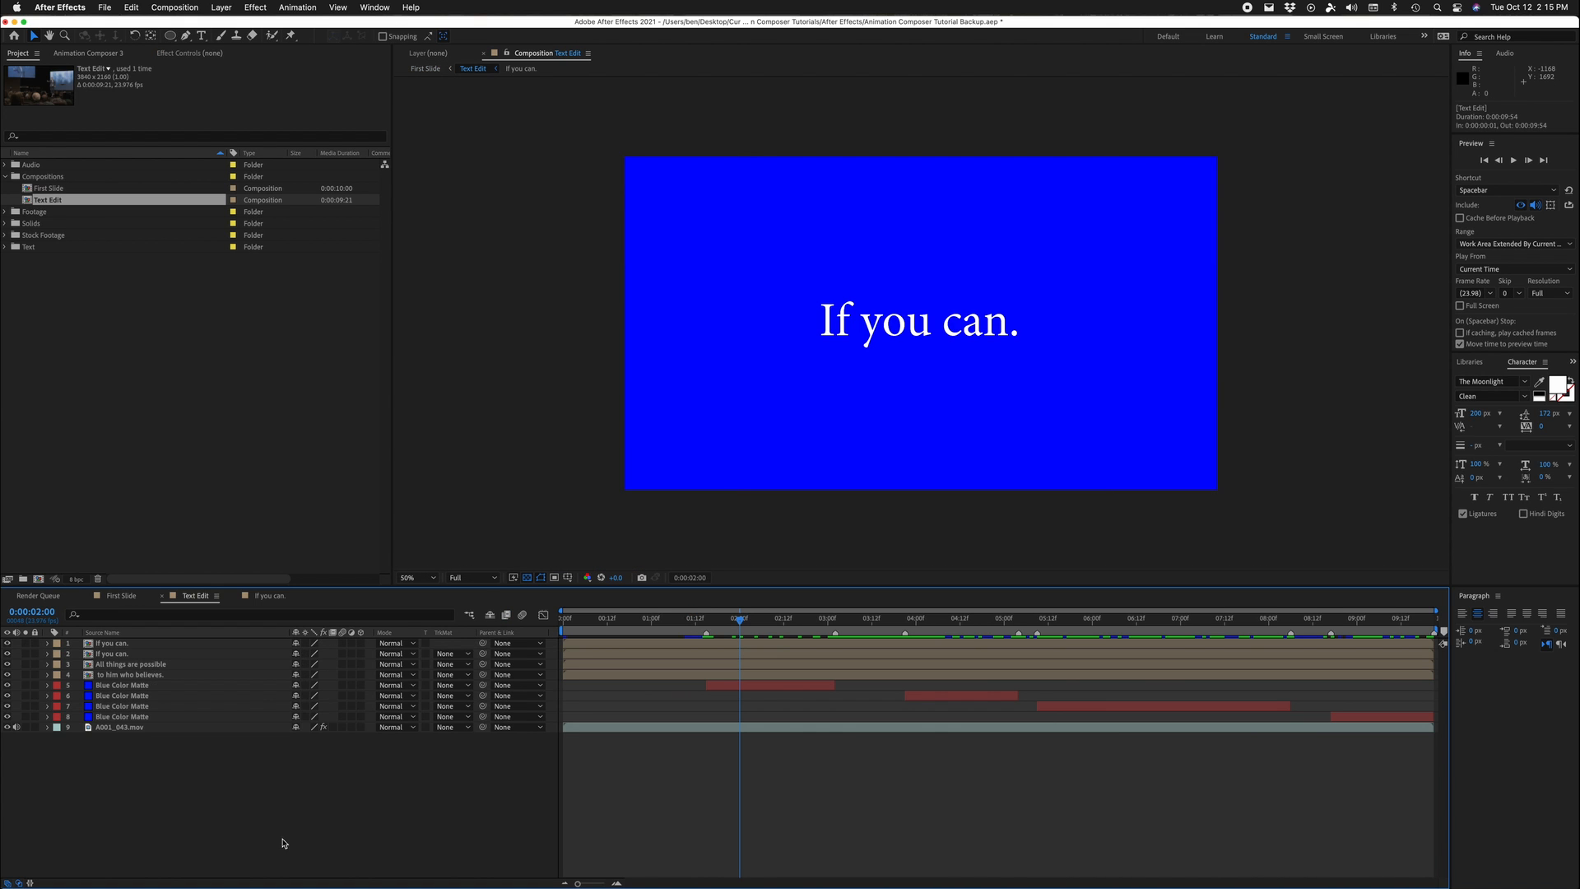
drag(8, 687, 8, 712)
click(426, 68)
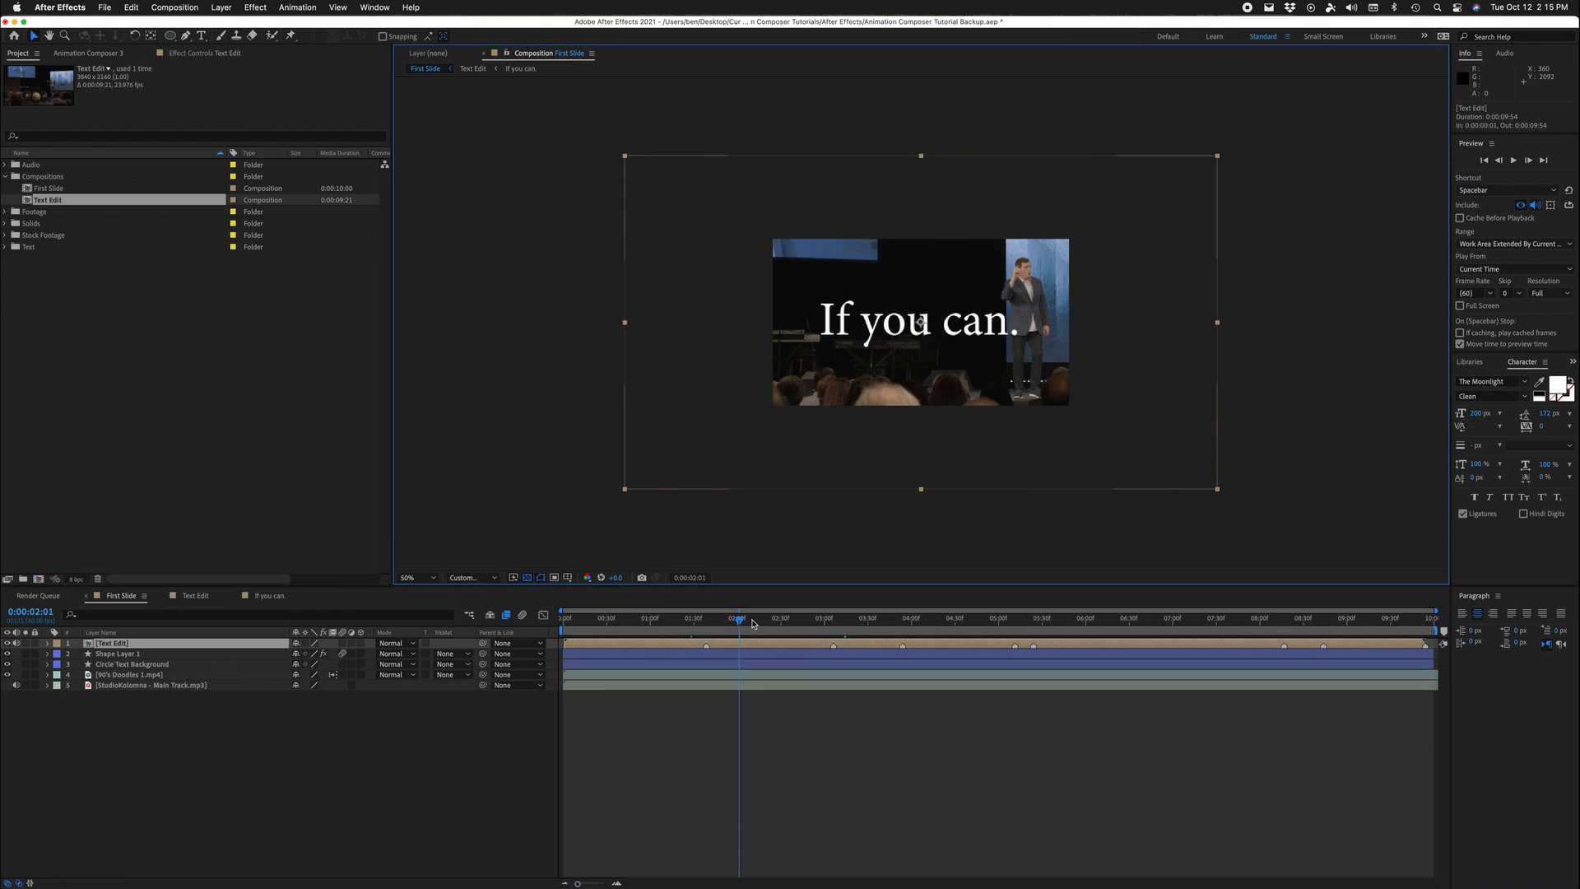
mouse_move(752, 623)
mouse_down()
mouse_move(675, 623)
mouse_move(753, 624)
mouse_up()
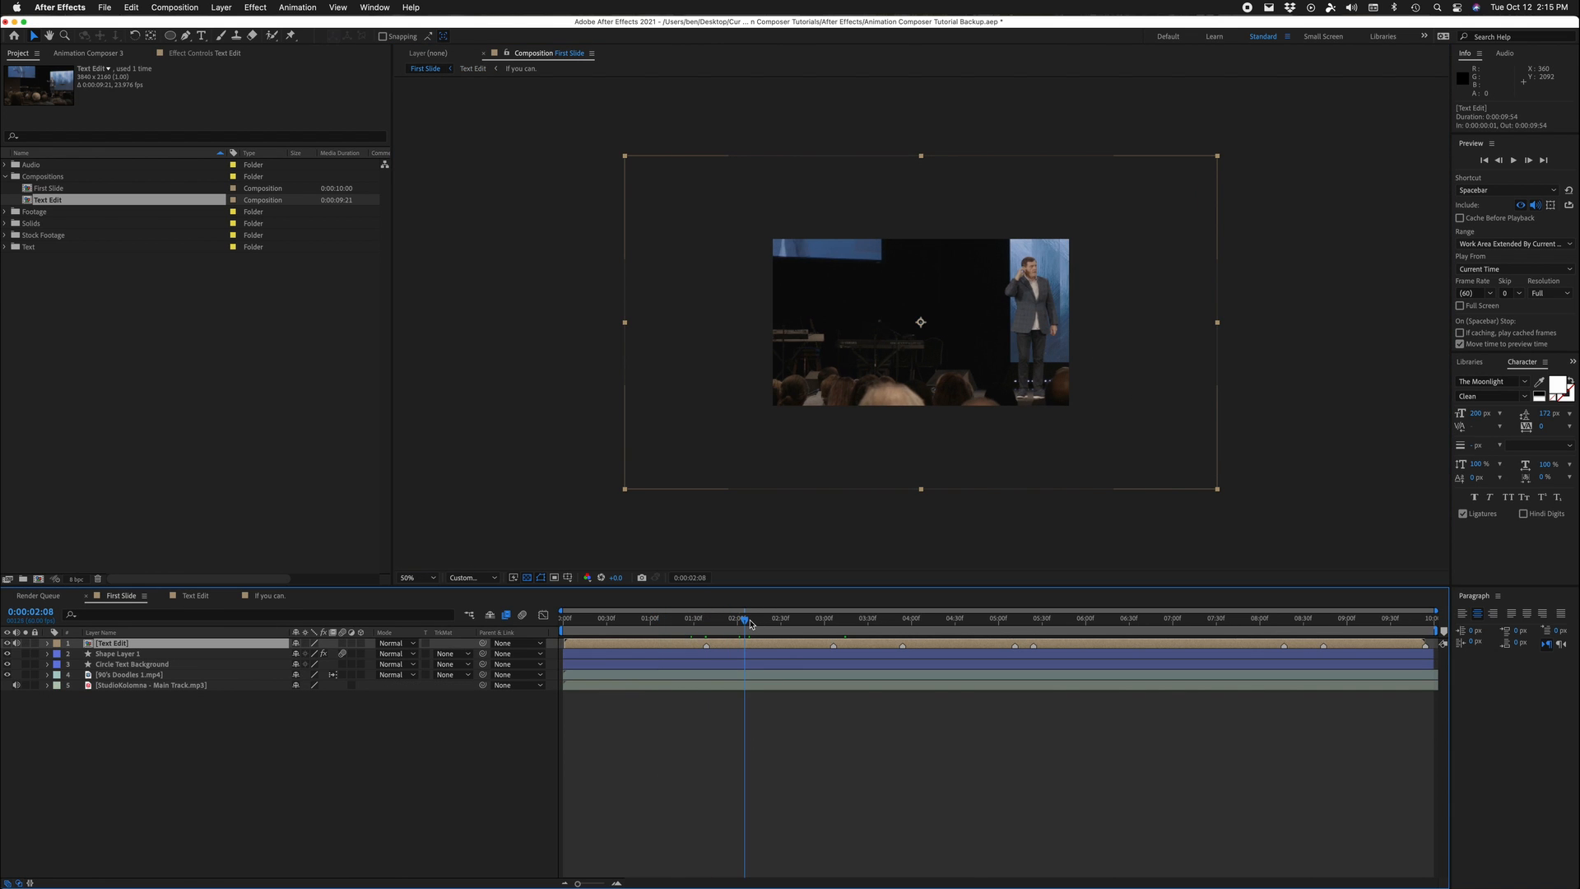
click(474, 70)
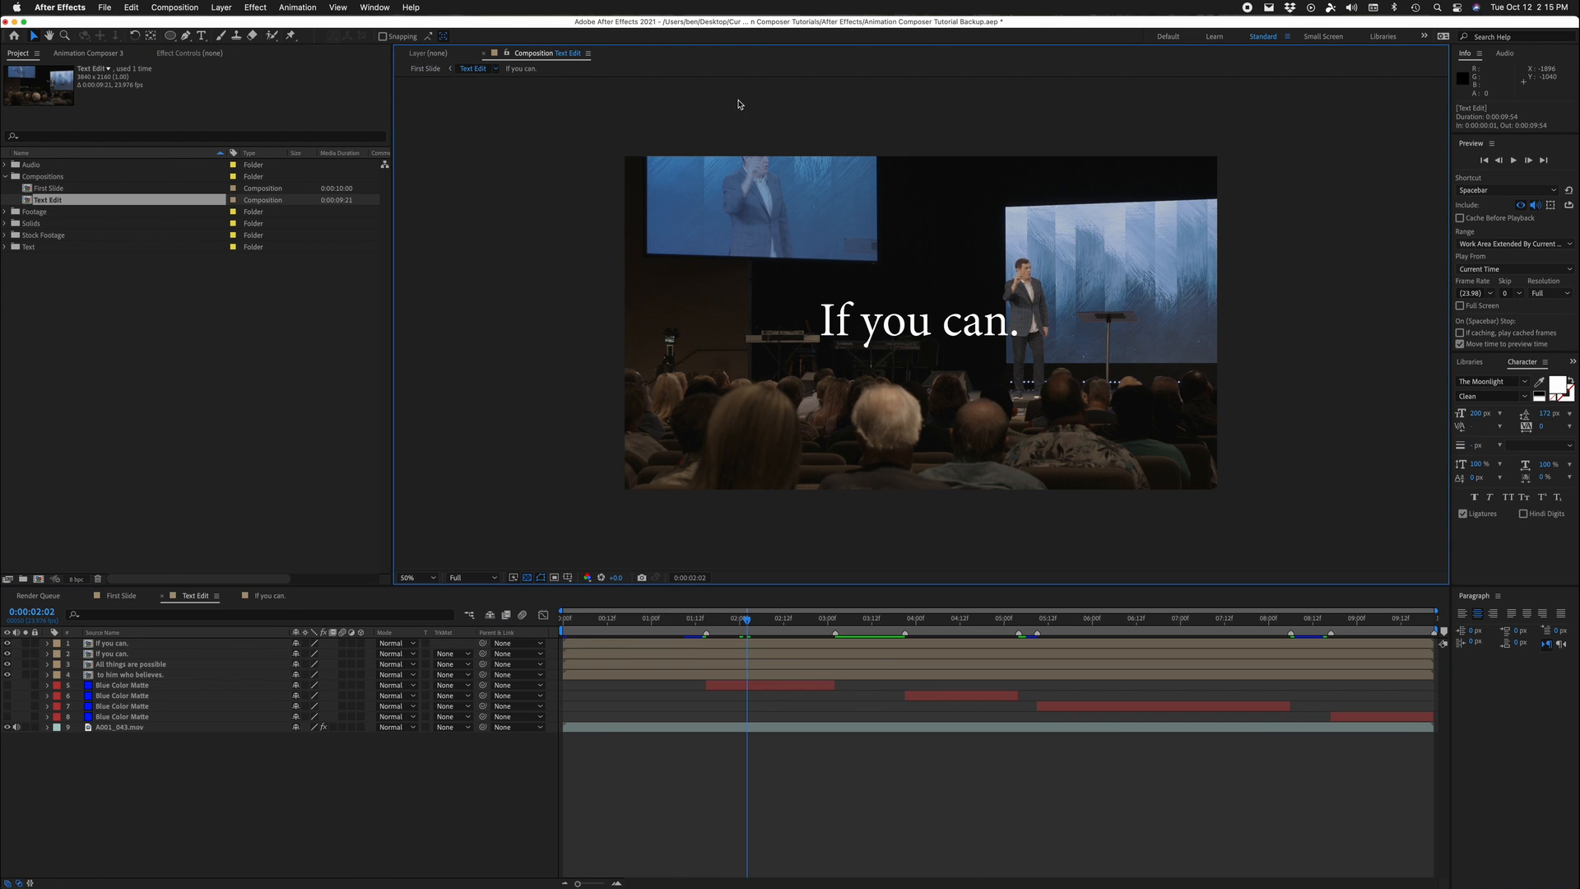
click(6, 726)
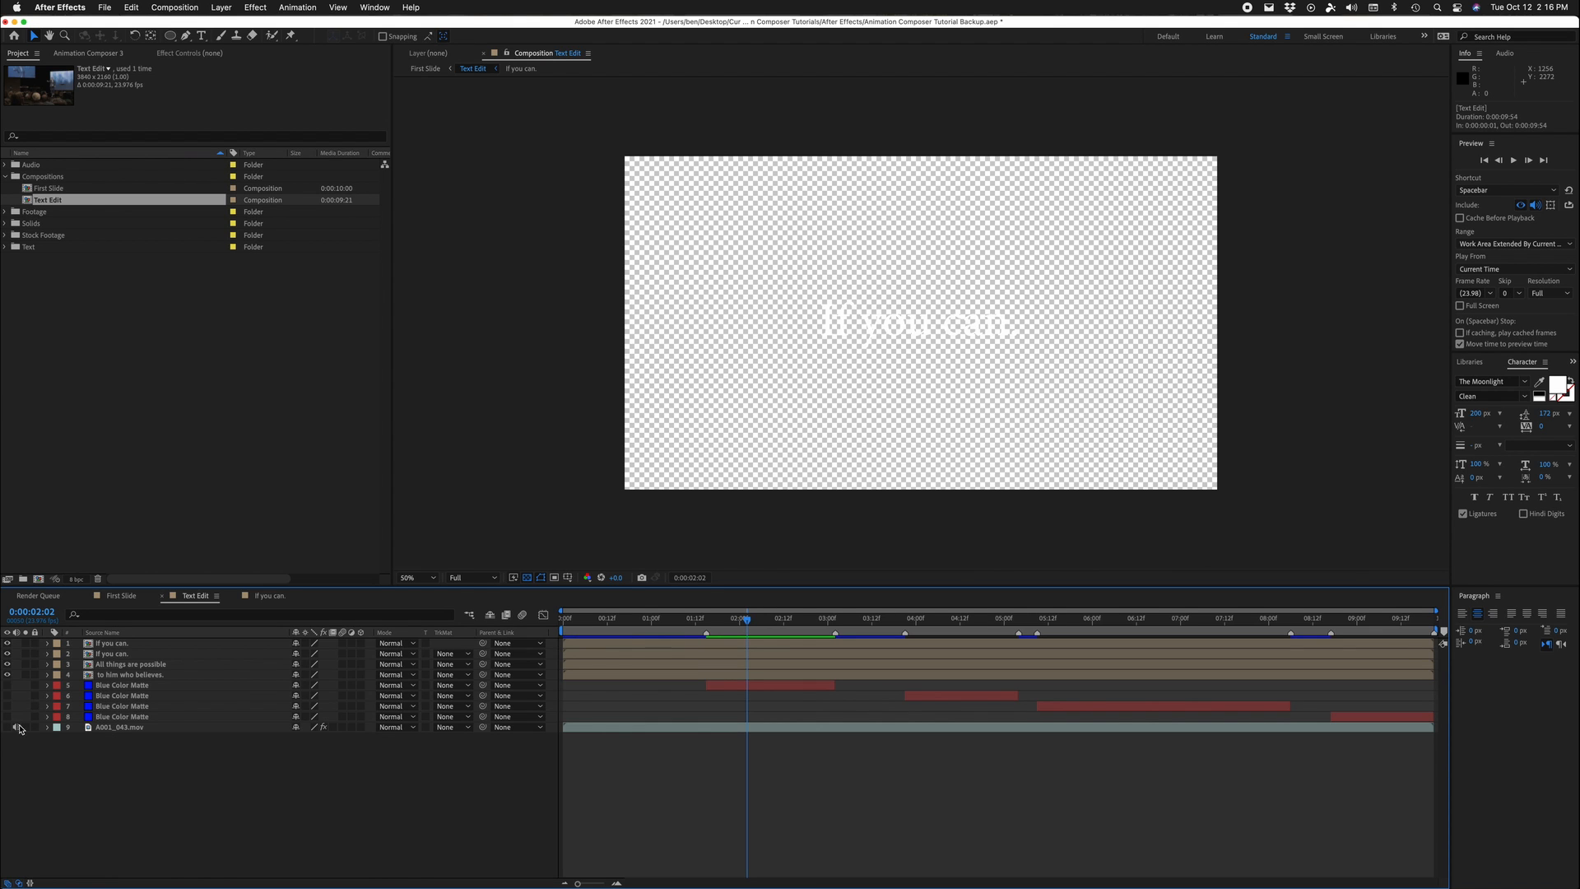
click(421, 70)
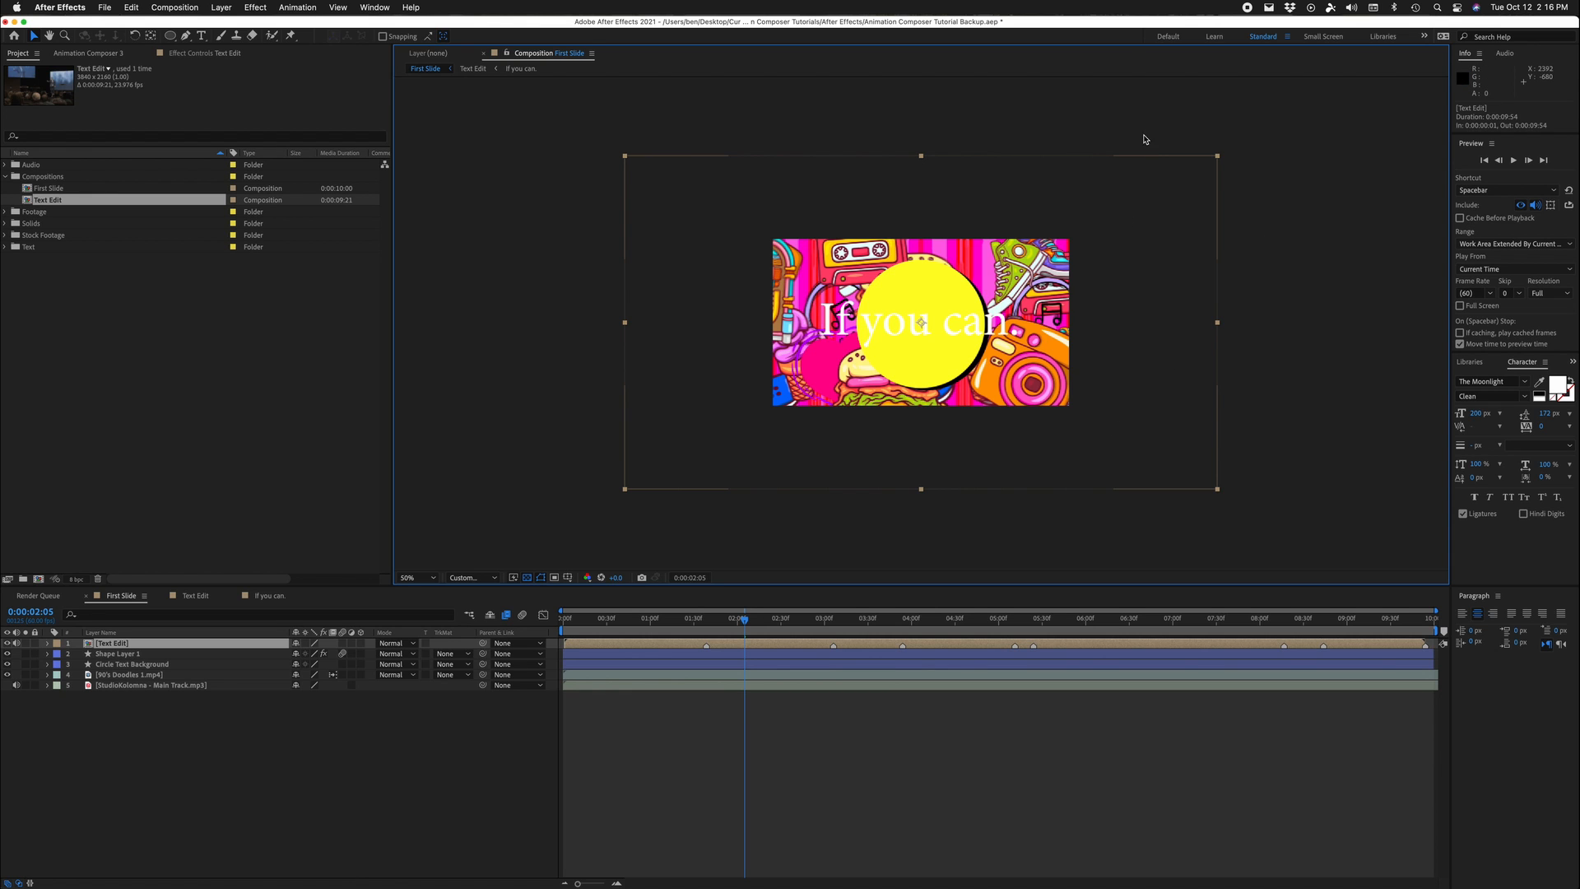
Step: Fit the Text Edit layer to the height of the First Slide composition
right_click(1145, 226)
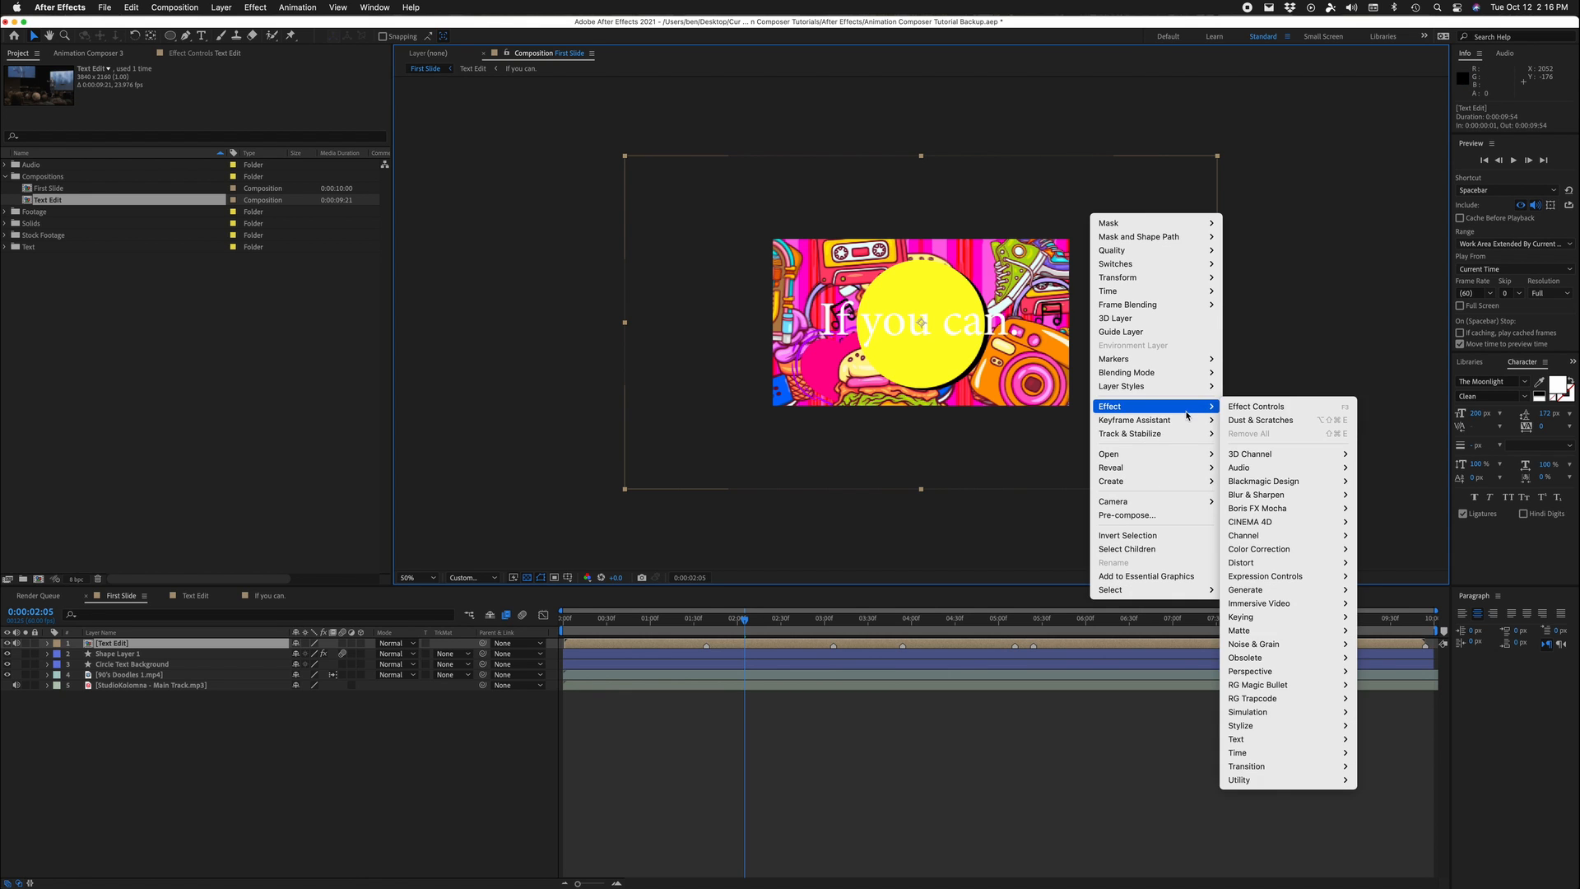
mouse_move(1168, 279)
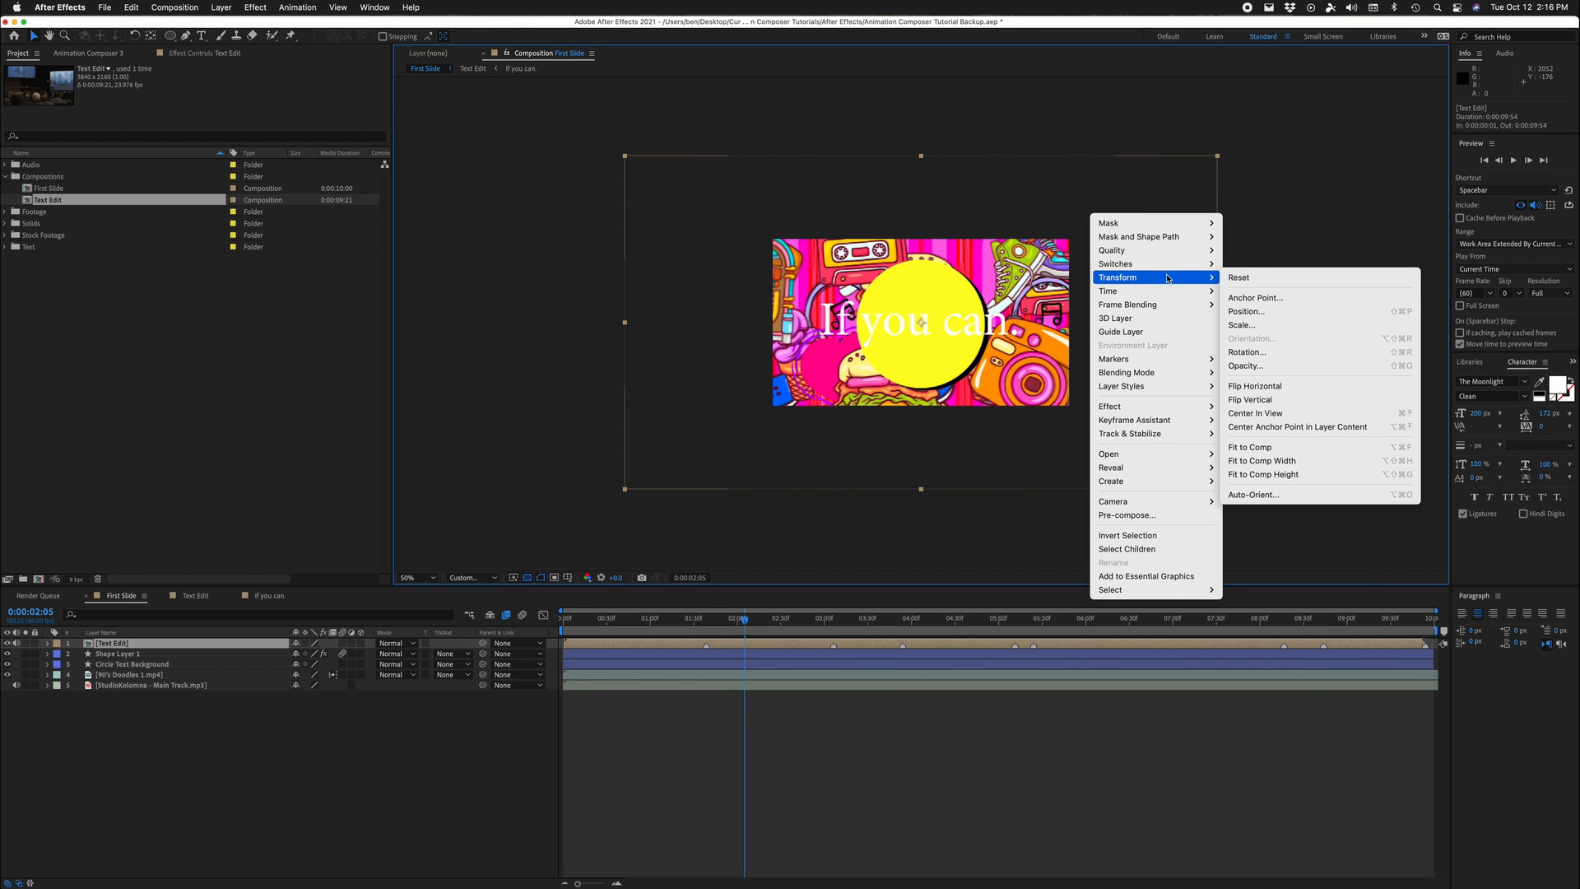
click(1296, 471)
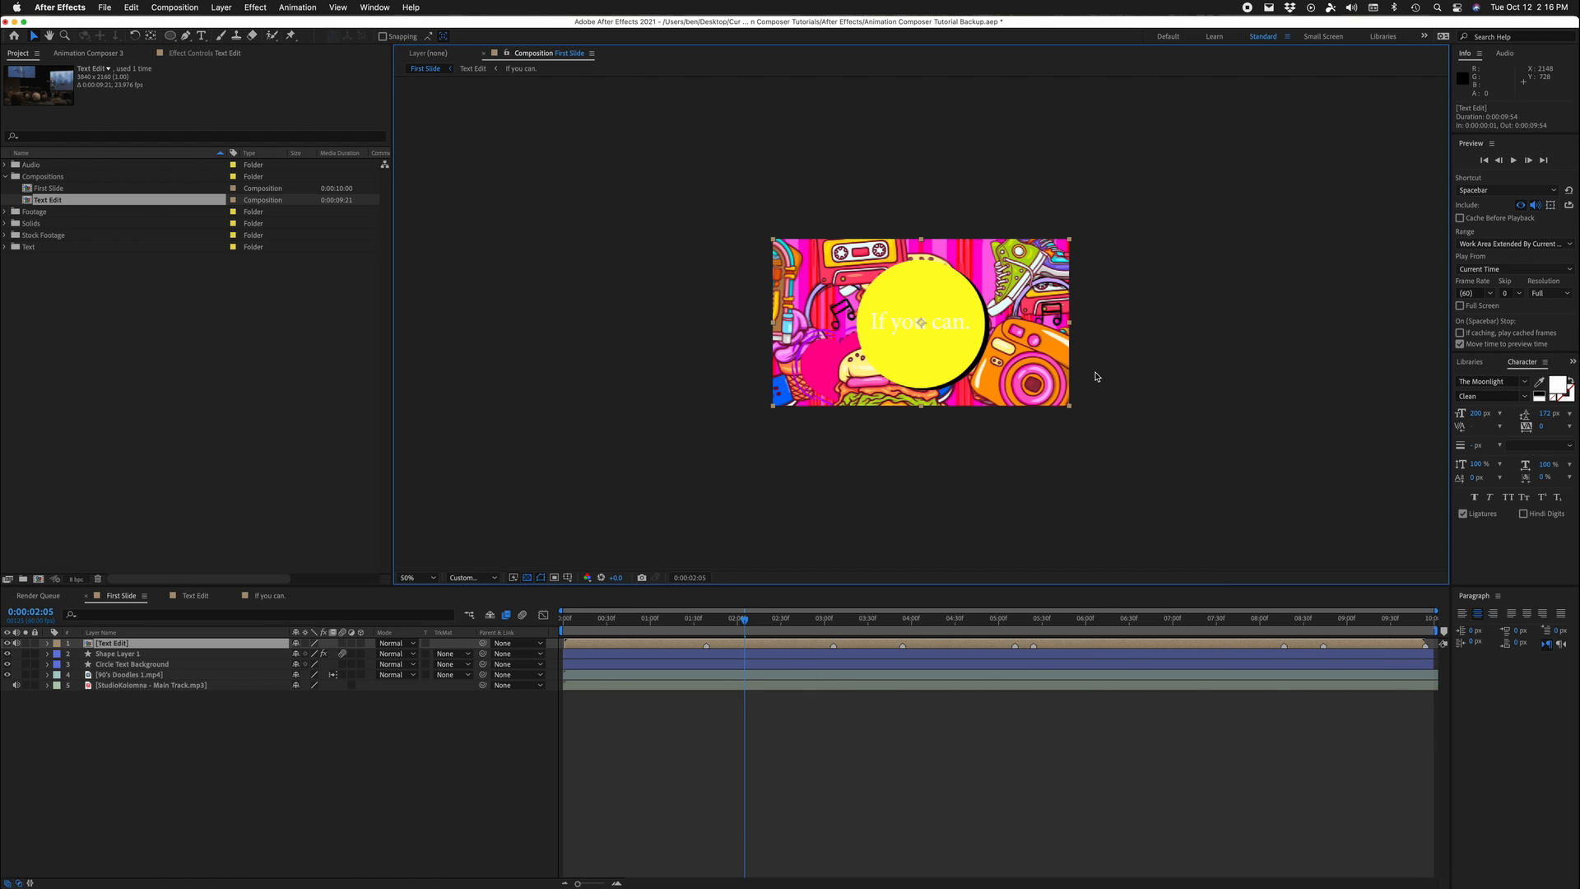
scroll(973, 357, up, 2)
scroll(889, 338, down, 1)
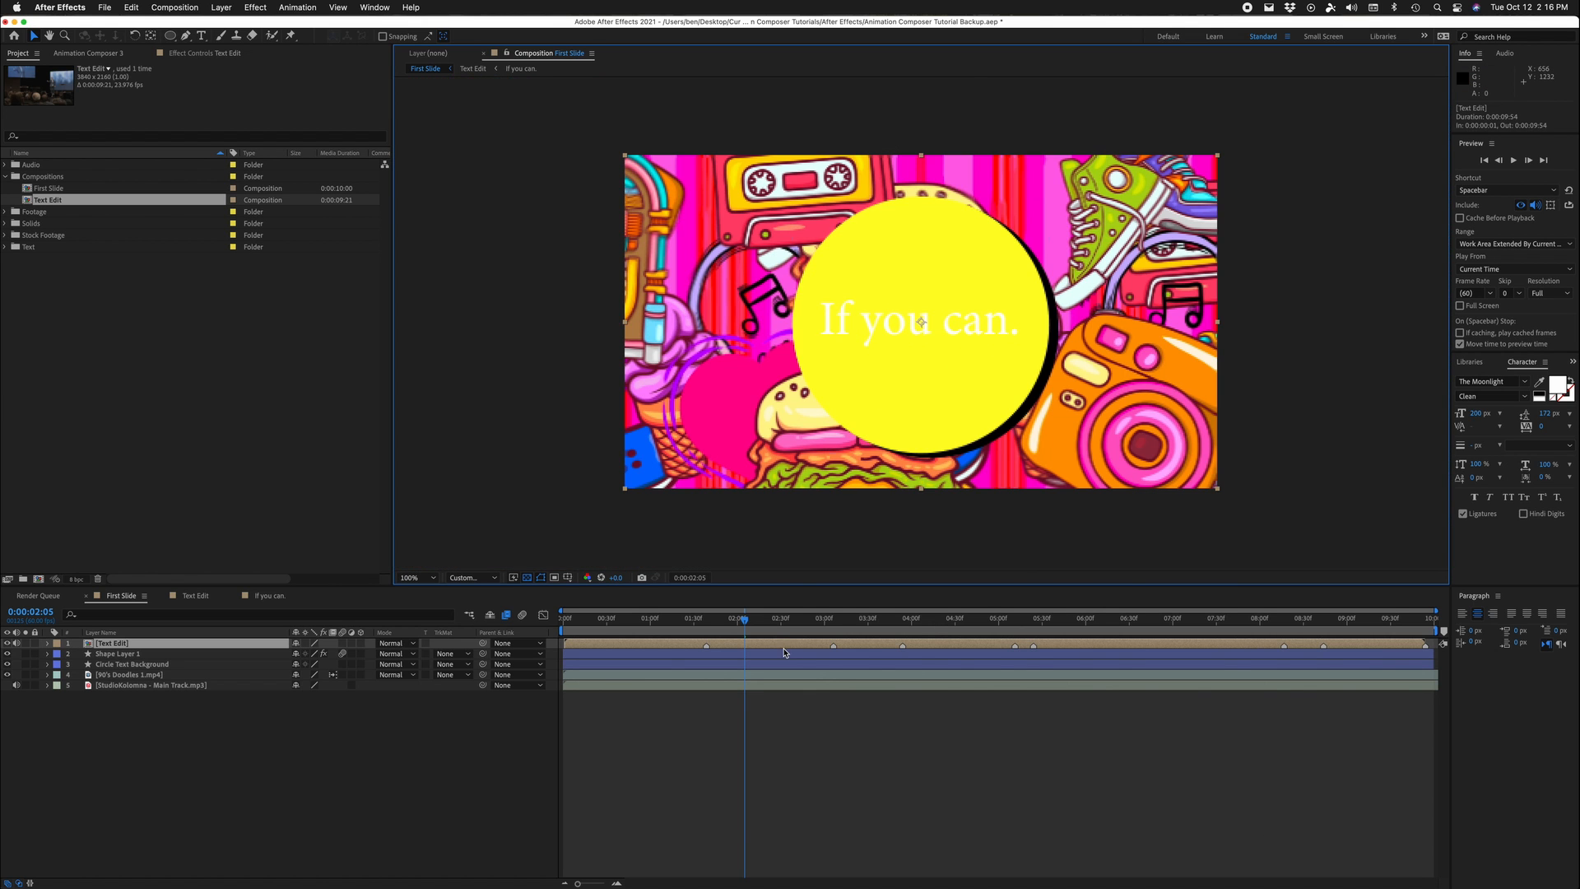
Step: Centre the anchor point on the second "If you can." caption's text, move the text to mid-frame, and scale it to about 153%
double_click(752, 641)
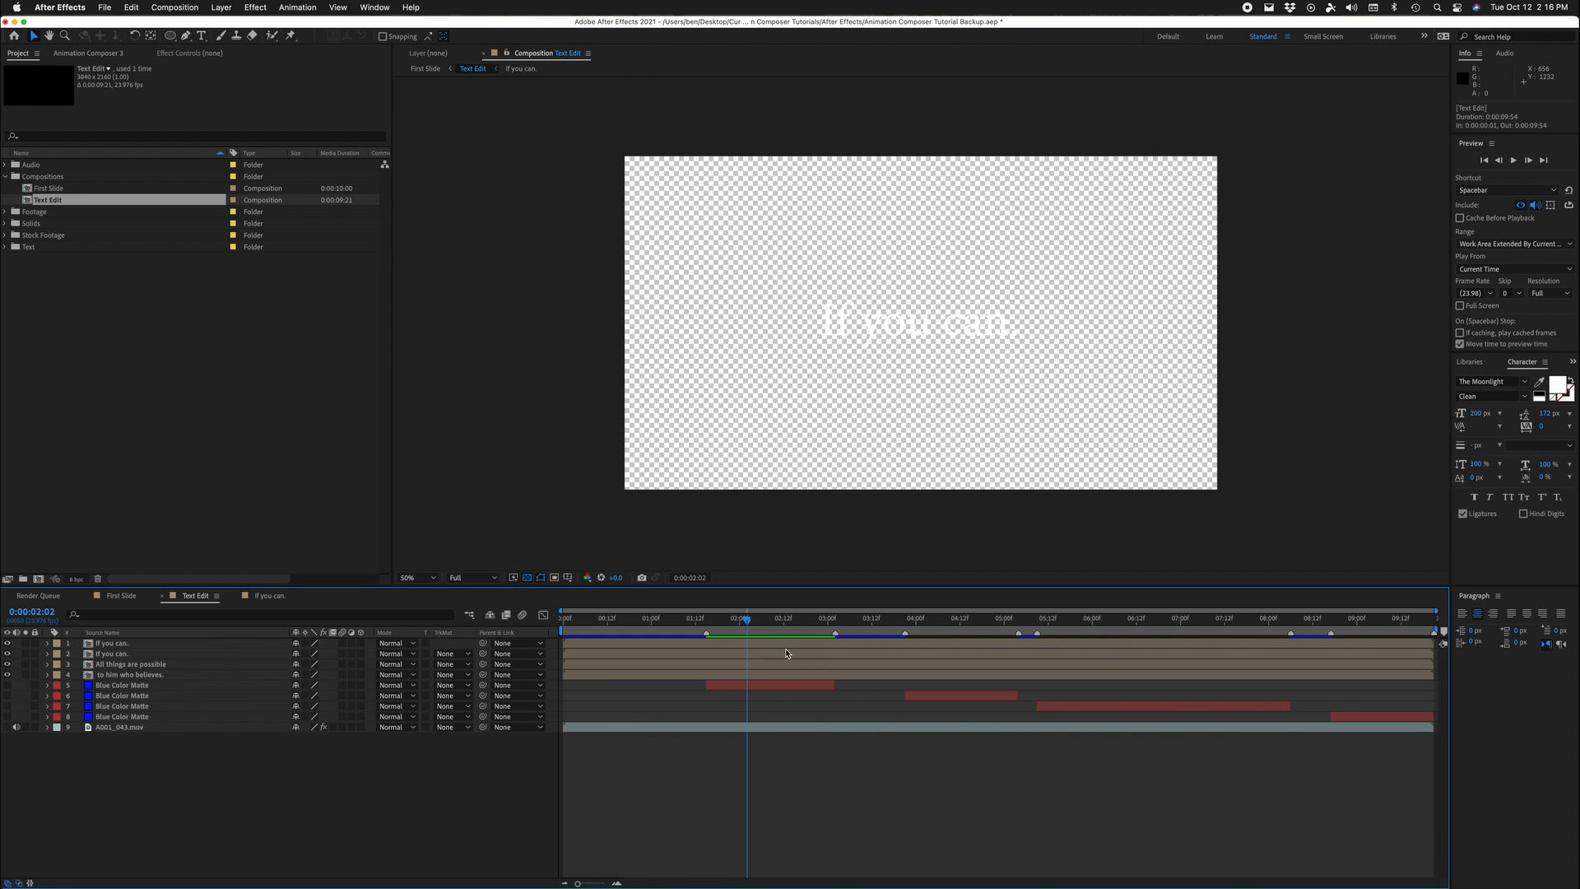
drag(781, 629, 955, 631)
double_click(832, 686)
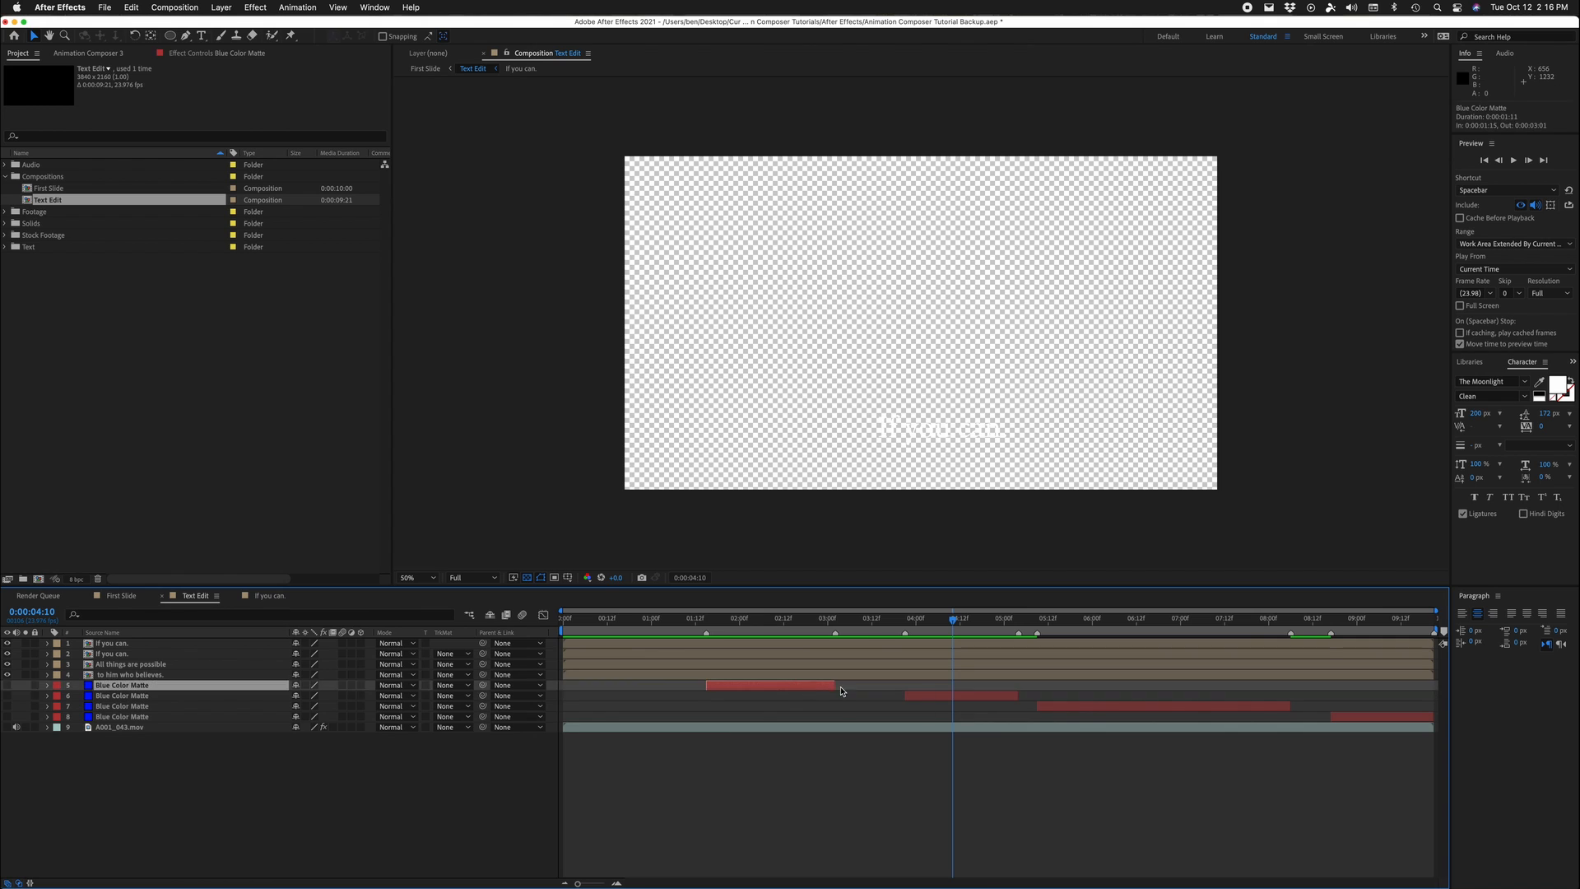
double_click(963, 656)
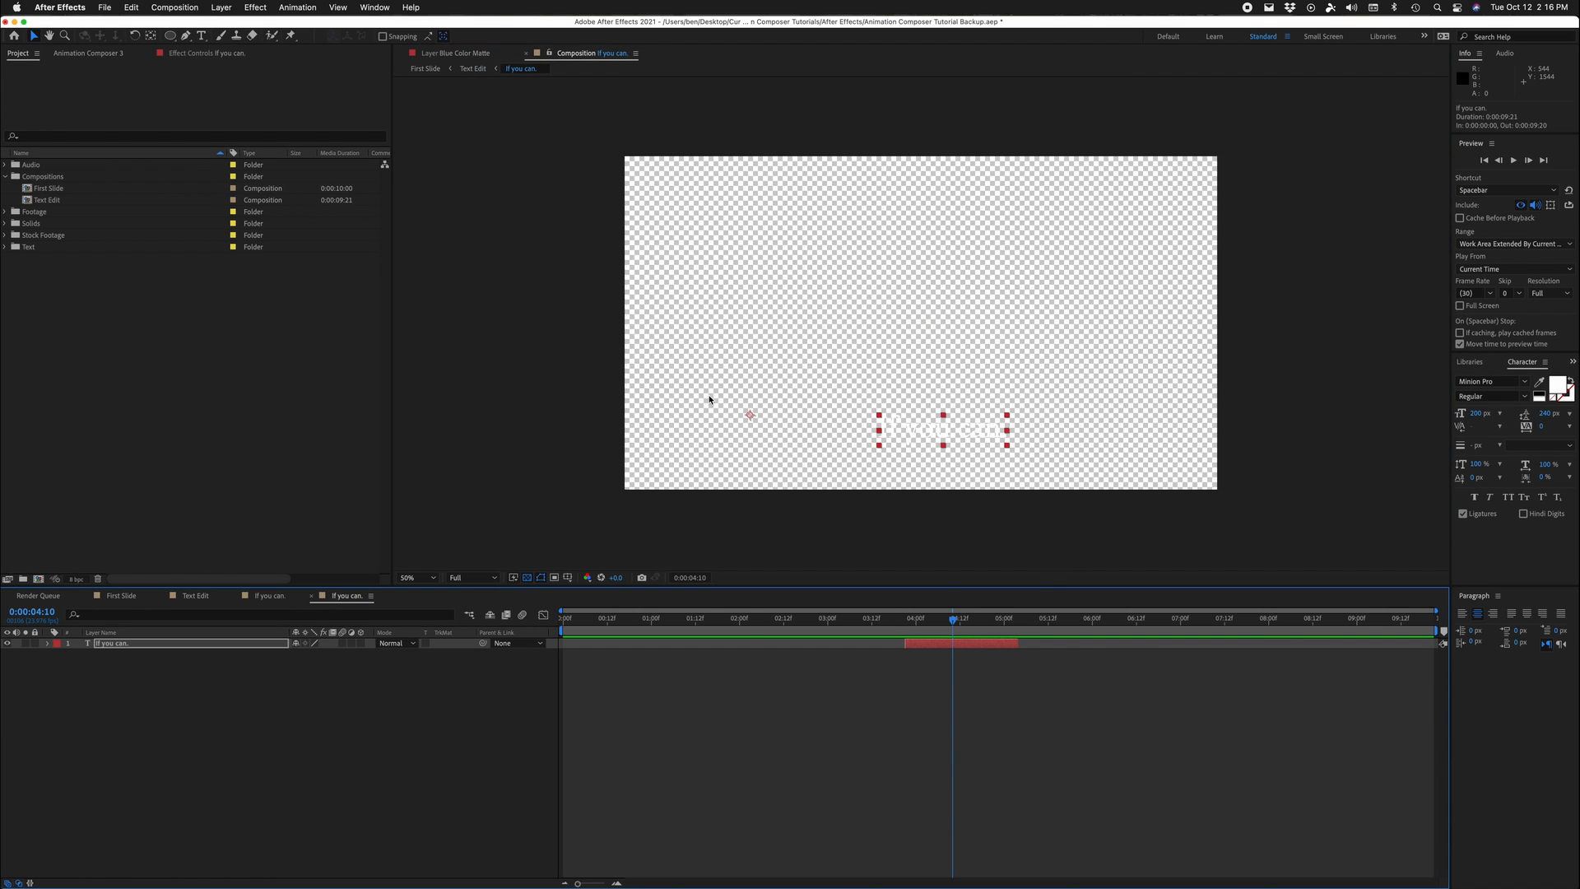
click(527, 579)
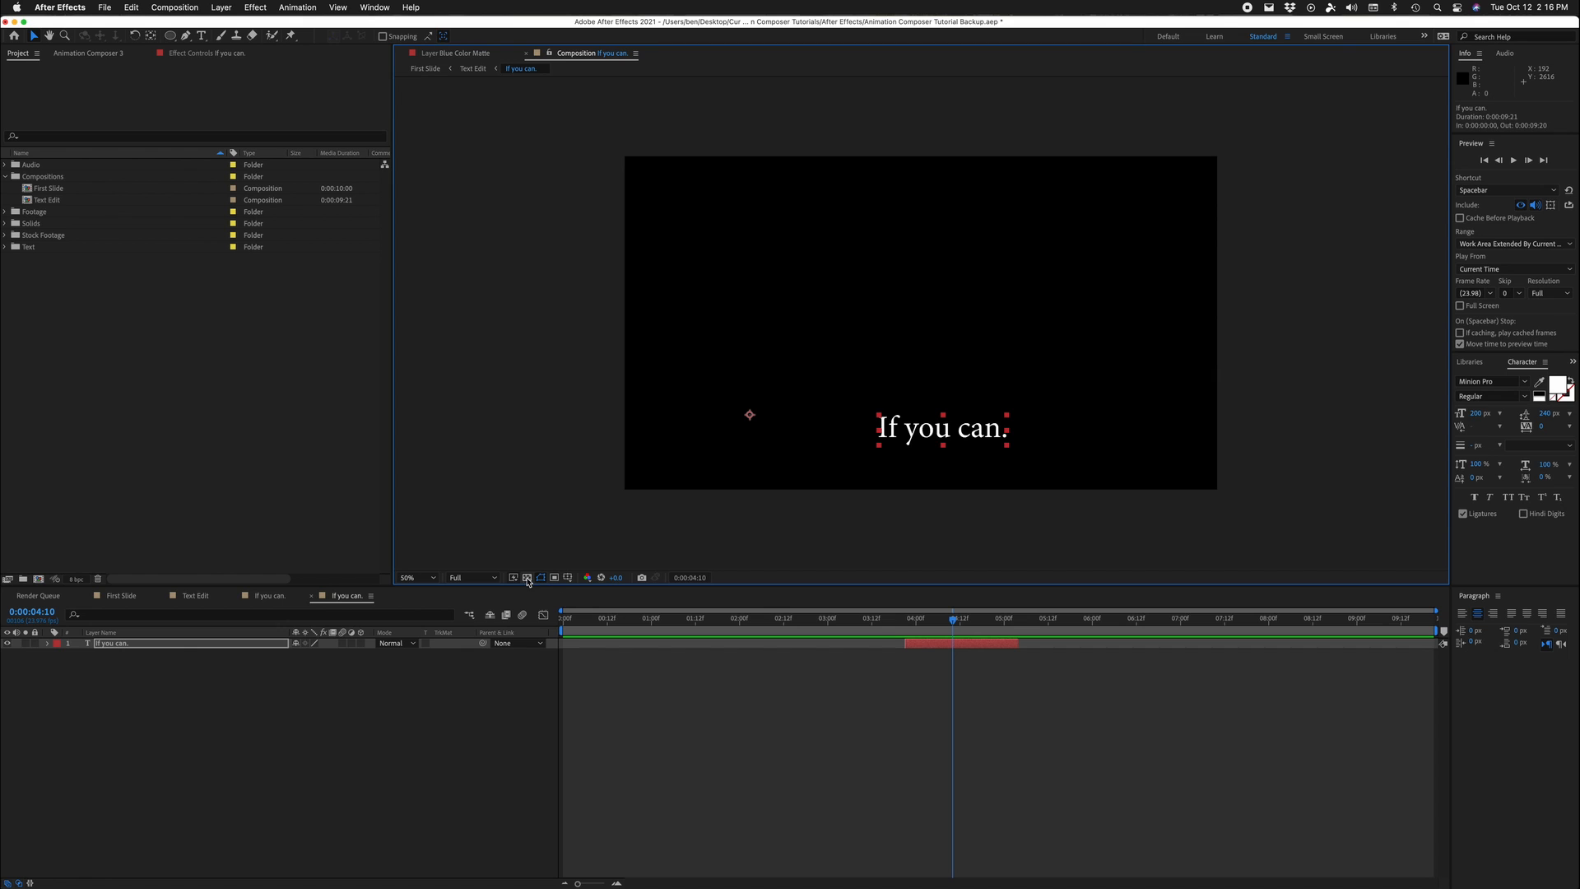
click(149, 35)
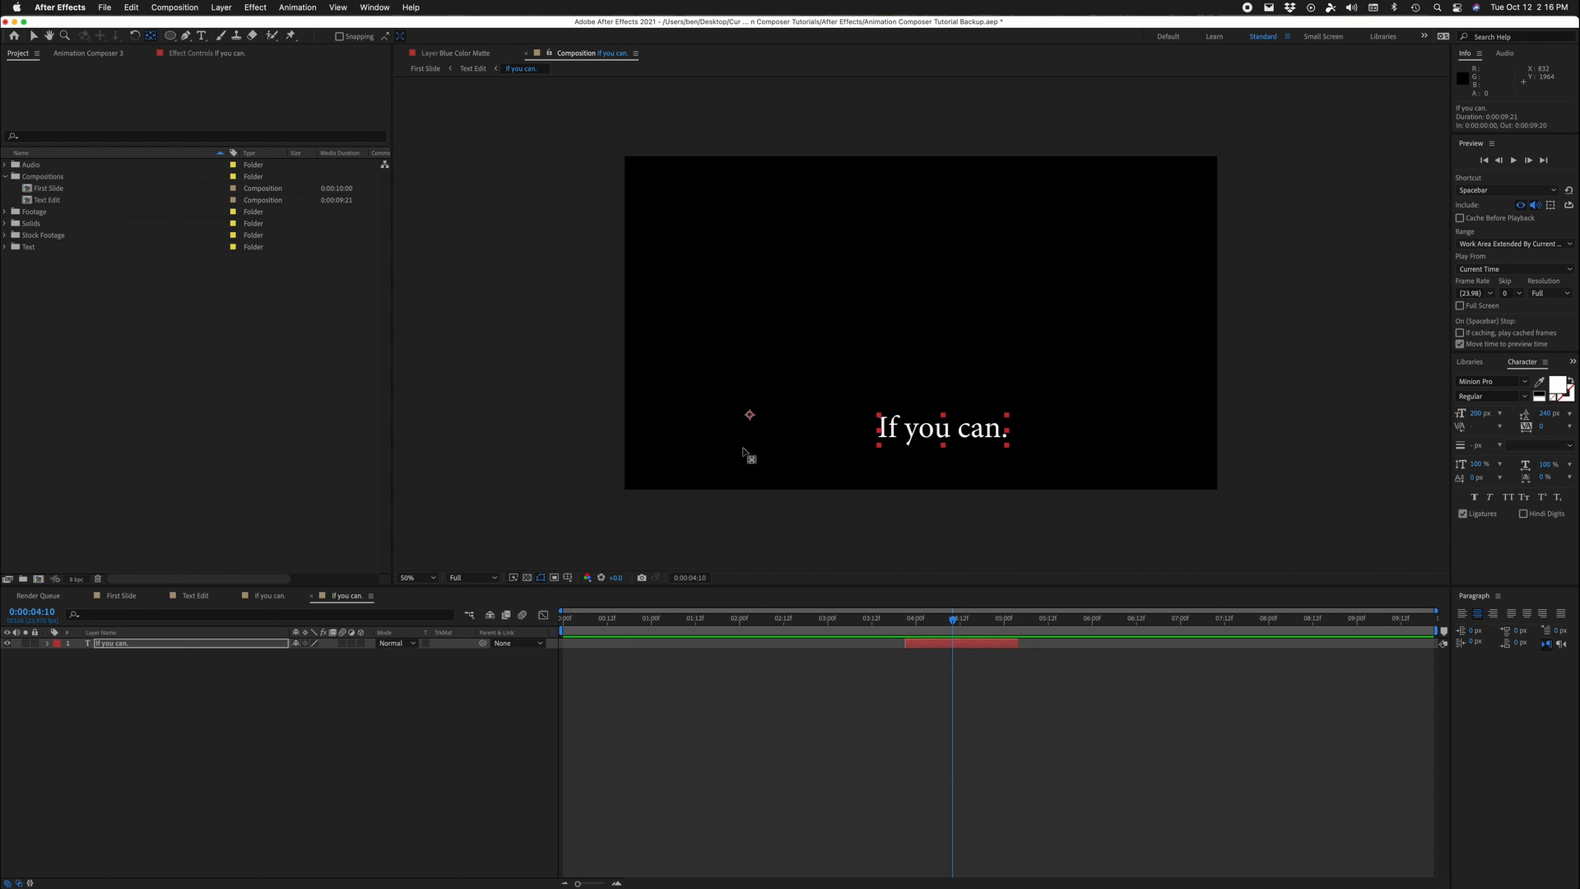
mouse_move(749, 416)
mouse_down()
mouse_move(944, 428)
mouse_move(938, 334)
mouse_move(1016, 302)
mouse_move(1000, 309)
mouse_up()
key(v)
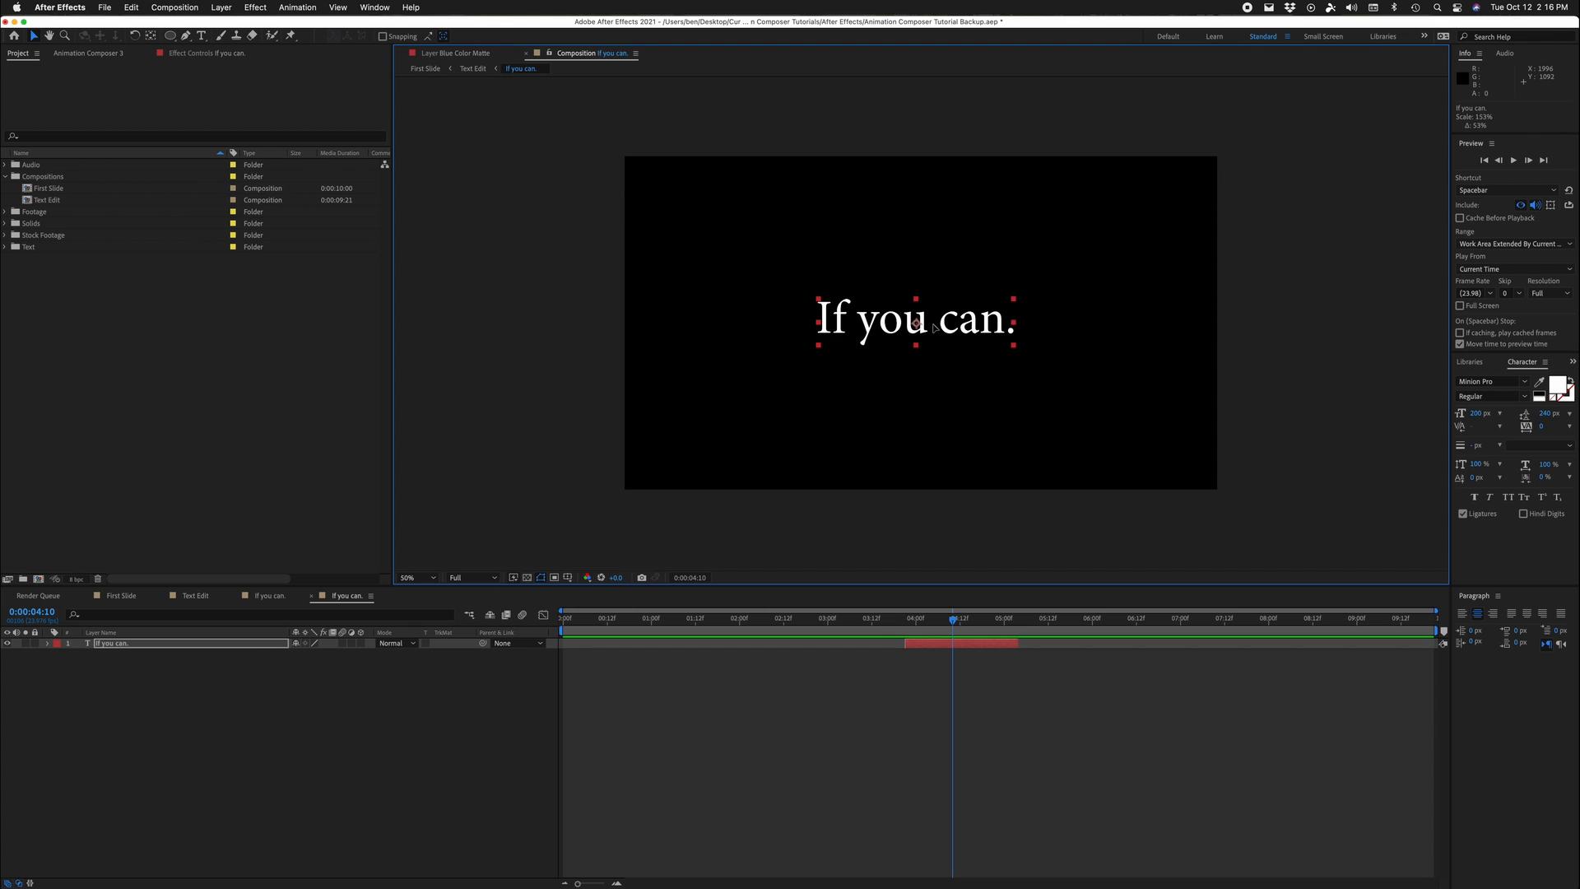
click(475, 70)
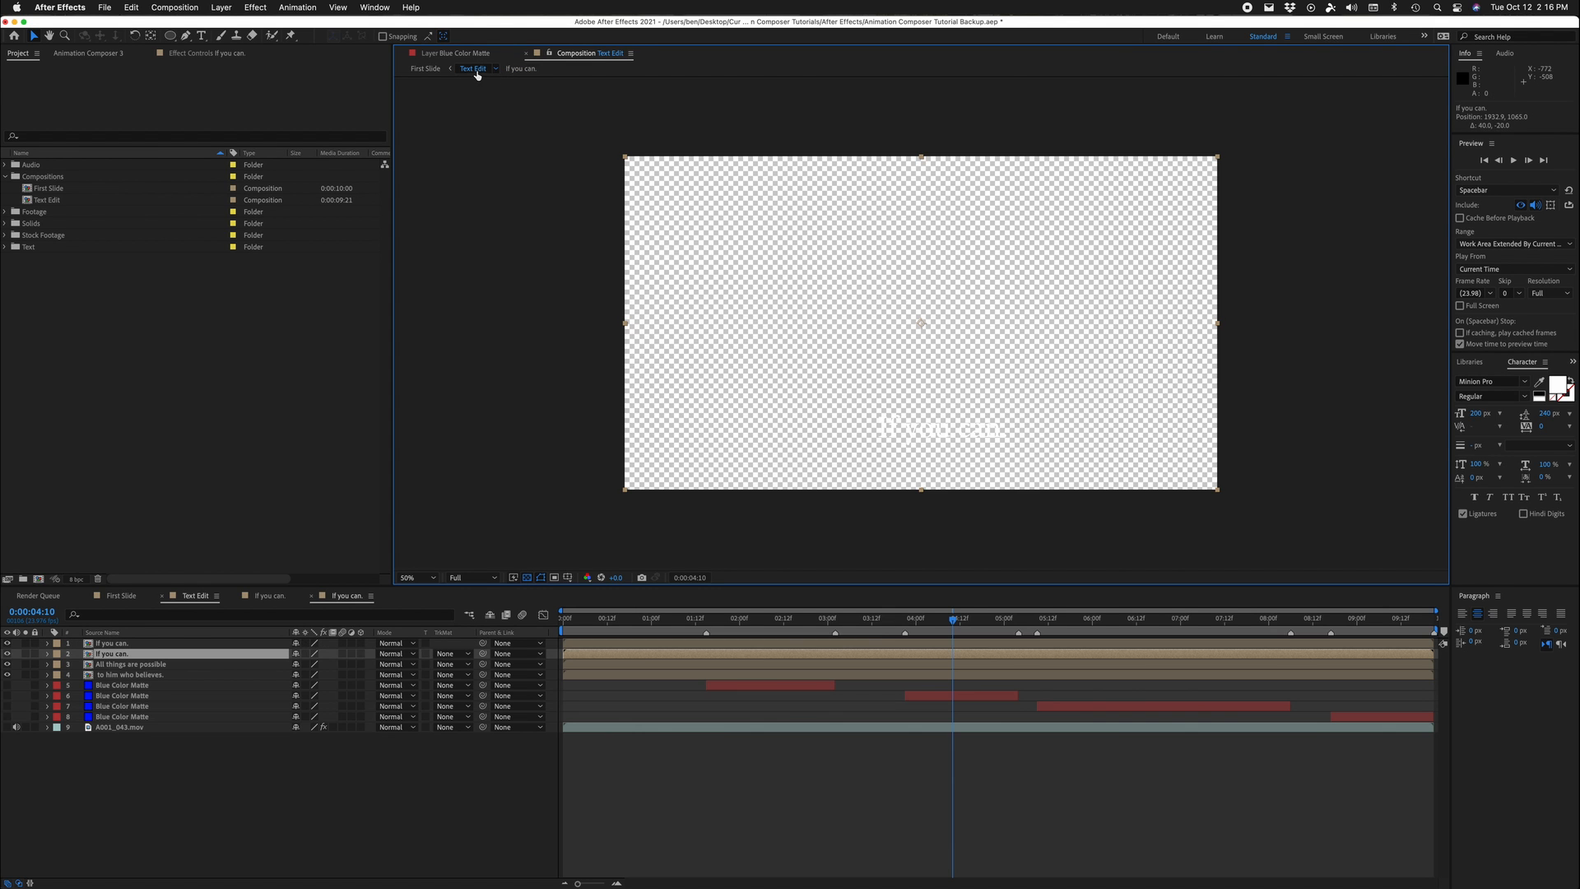
Step: Centre the anchor point on the "All things are possible" caption, move the text to mid-frame and scale it to about 122%
drag(1020, 625, 1070, 625)
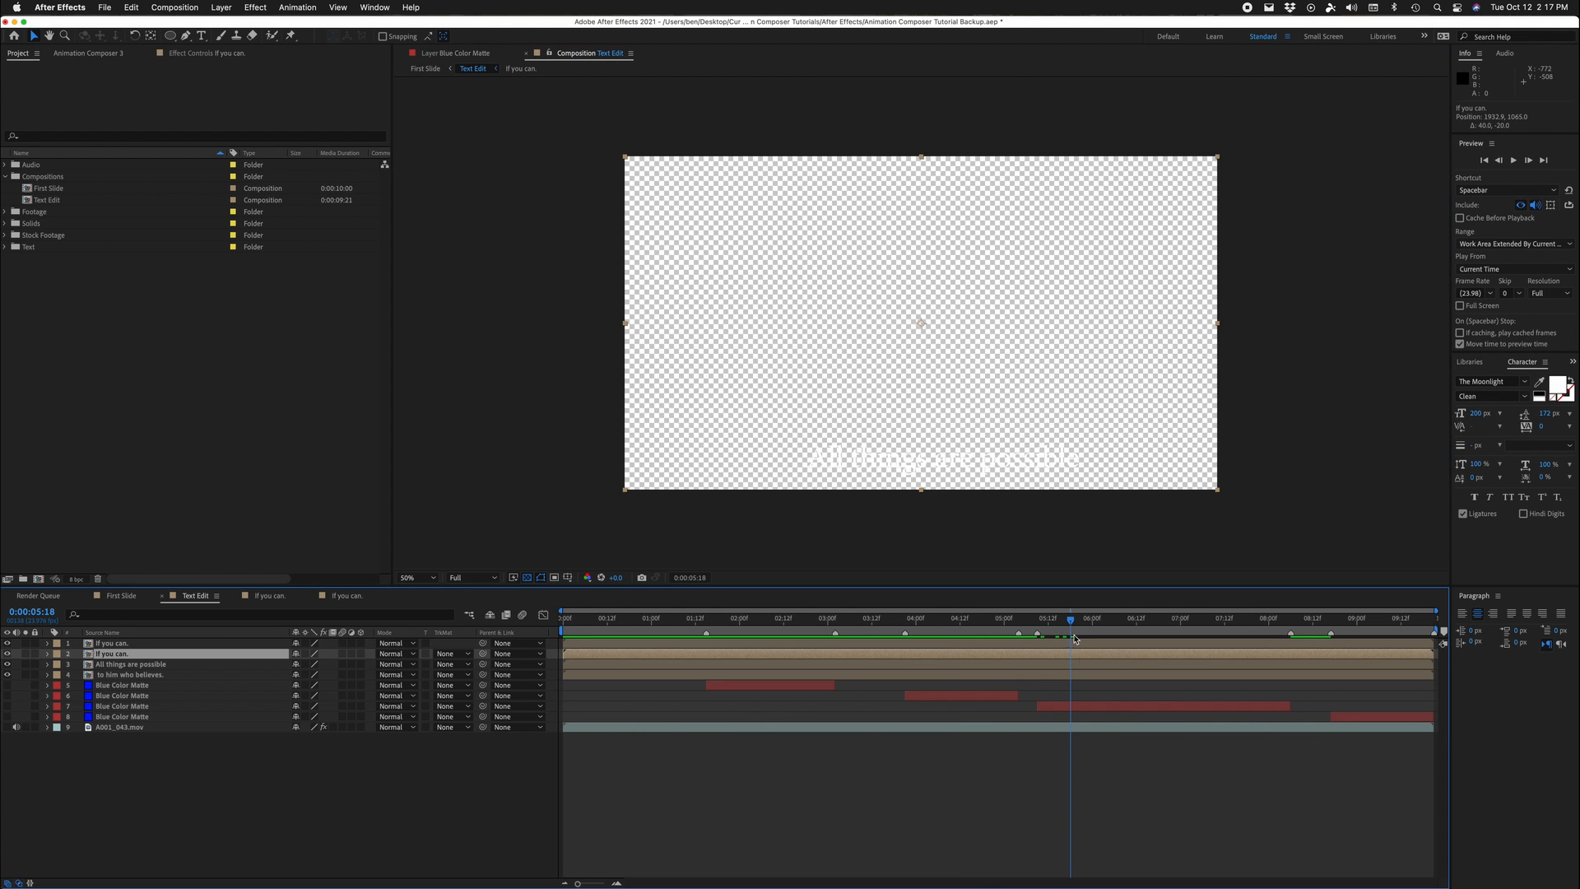
click(1120, 665)
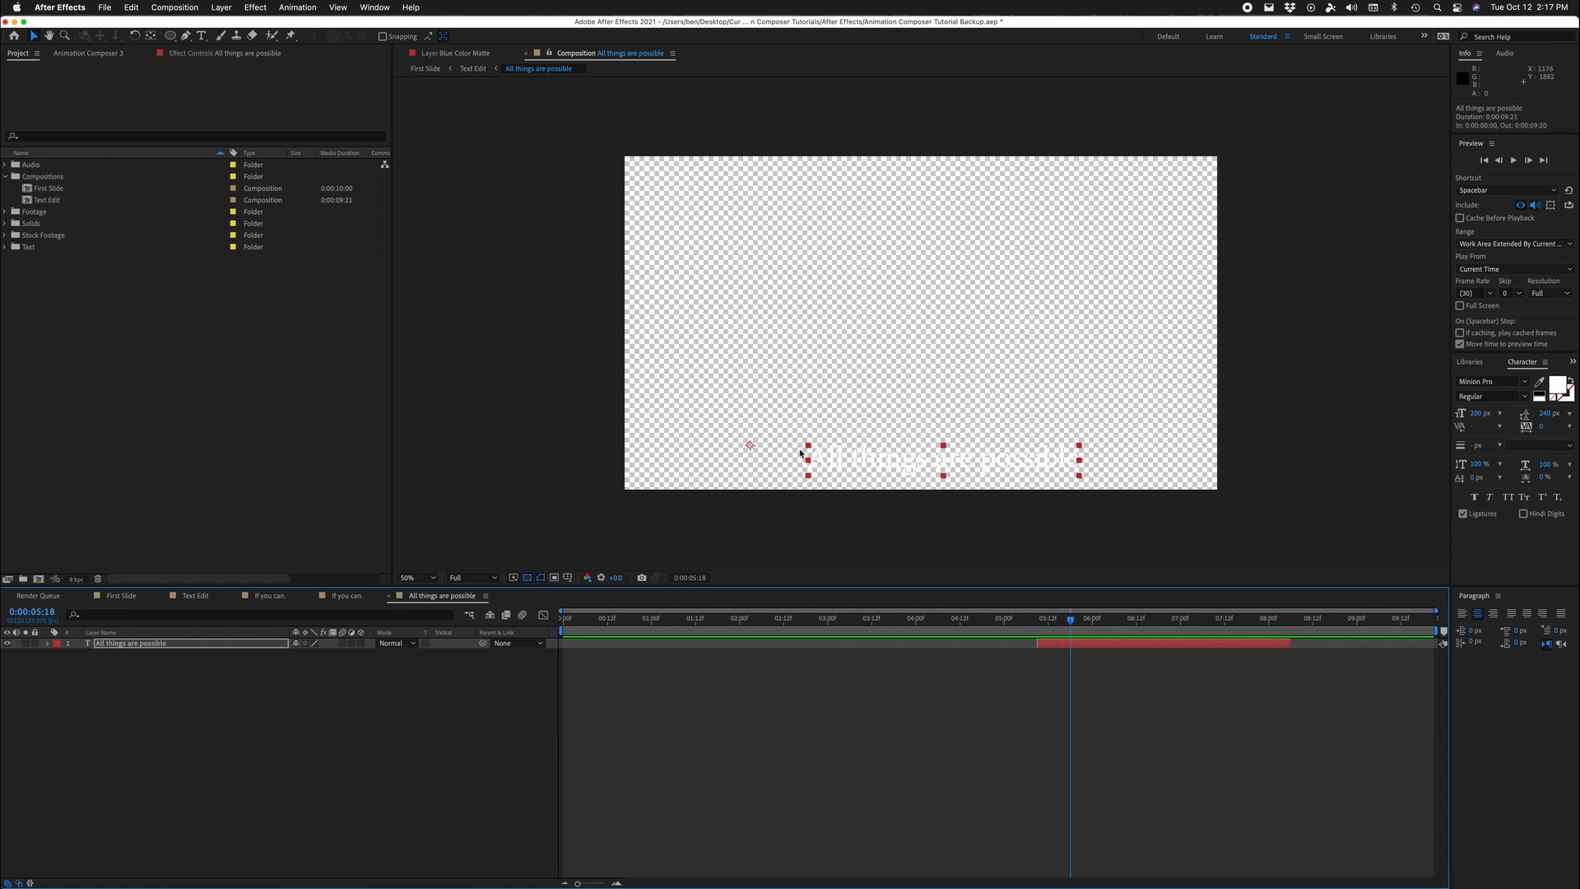
key(y)
drag(748, 445, 980, 335)
key(v)
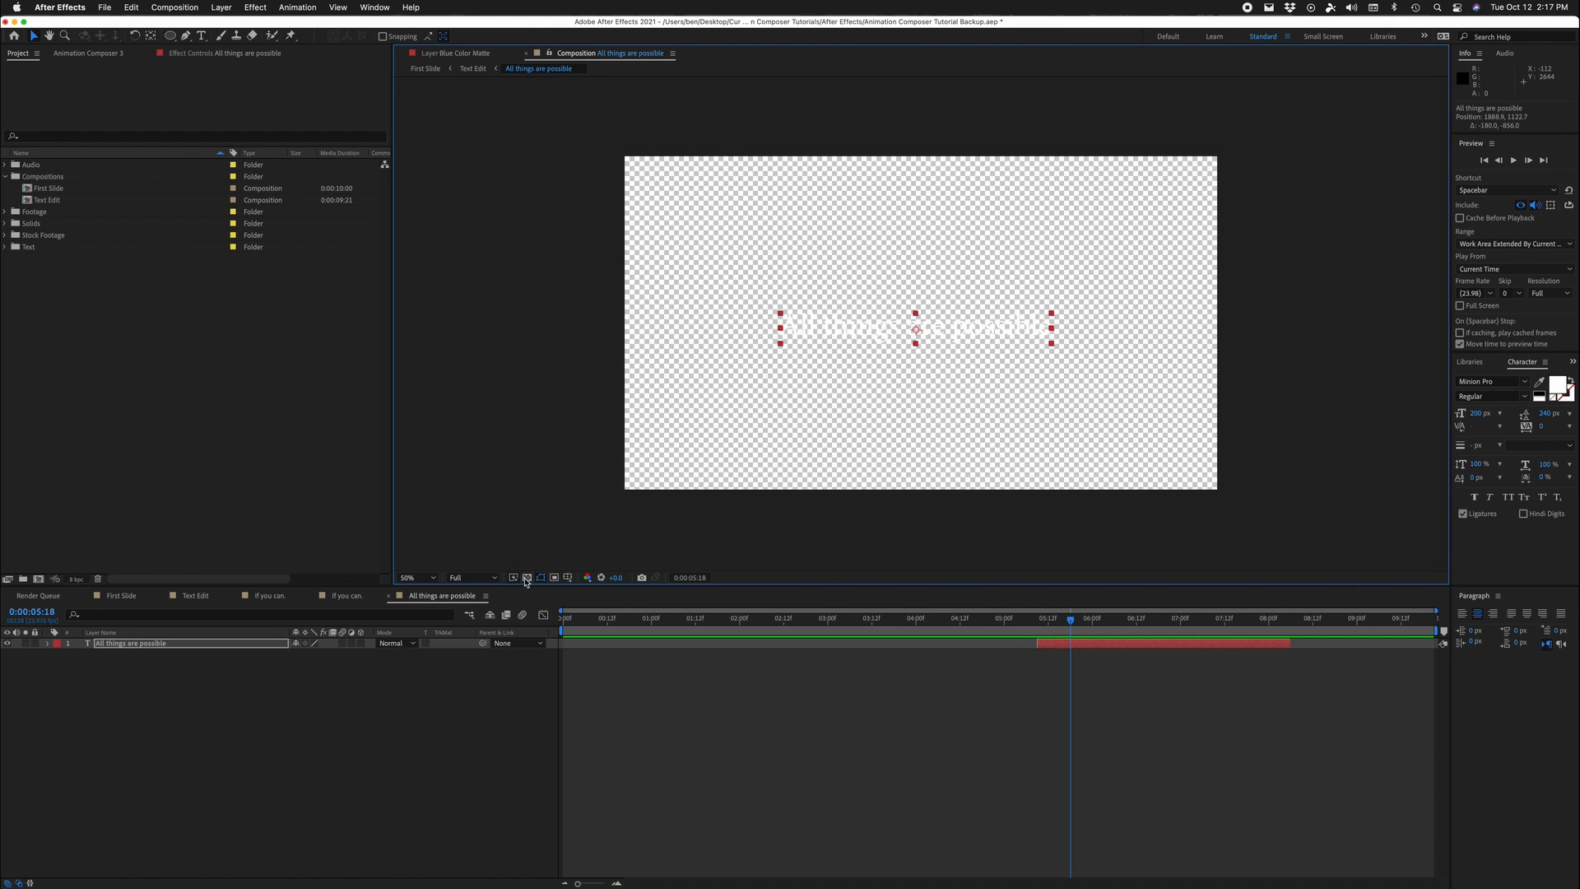
click(525, 579)
drag(1041, 326, 1089, 310)
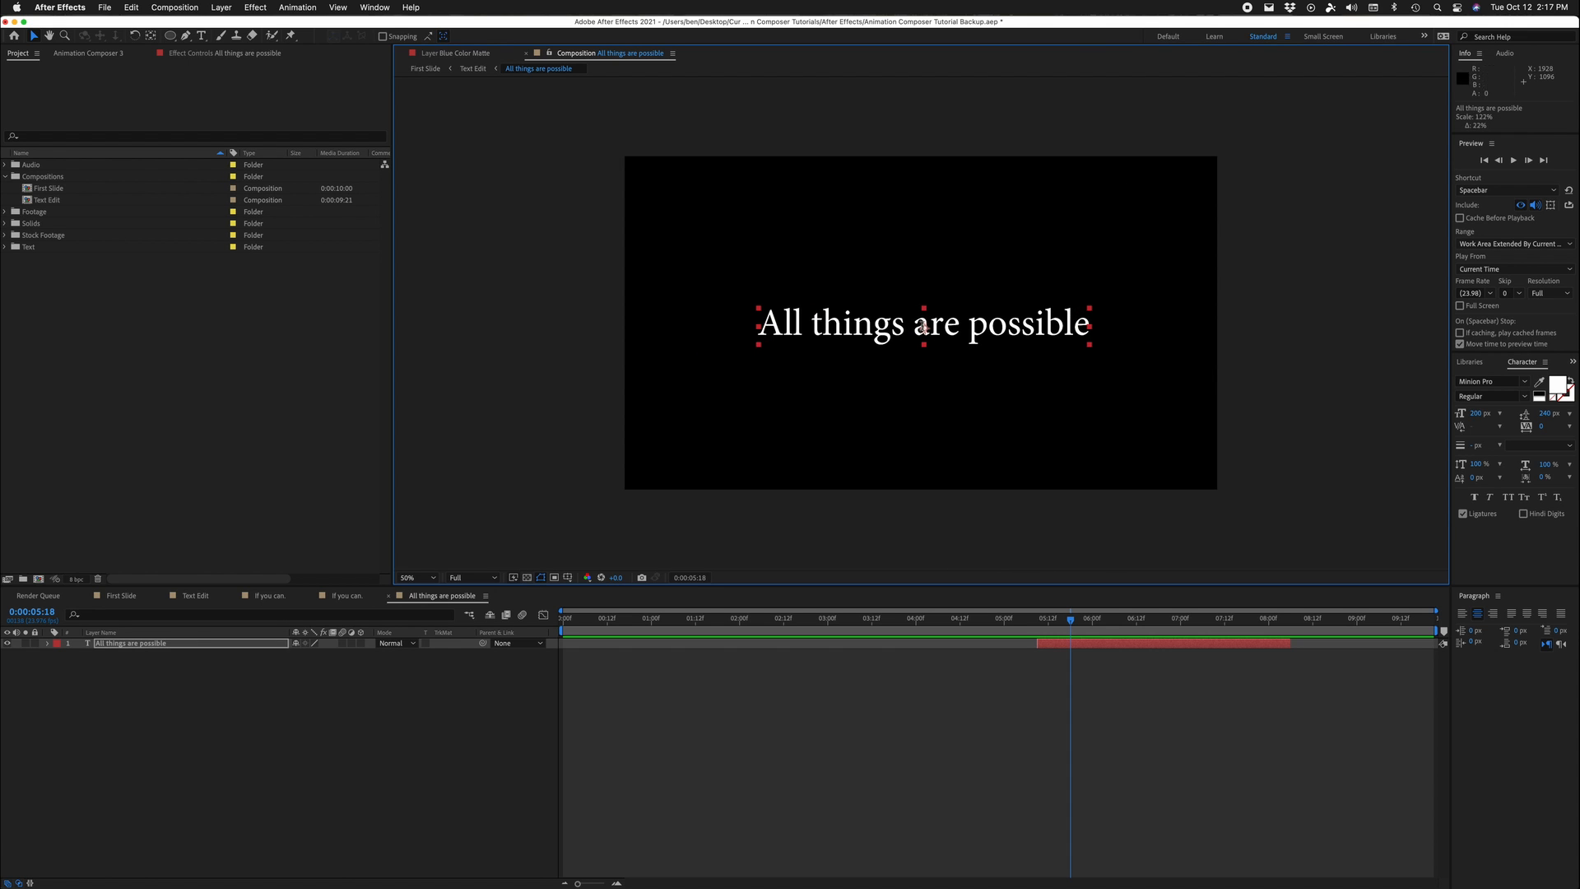
Step: Break the caption into two lines after "All things", shift it up to the middle of the frame, and return to Text Edit
double_click(922, 326)
click(912, 326)
key(Return)
click(1139, 801)
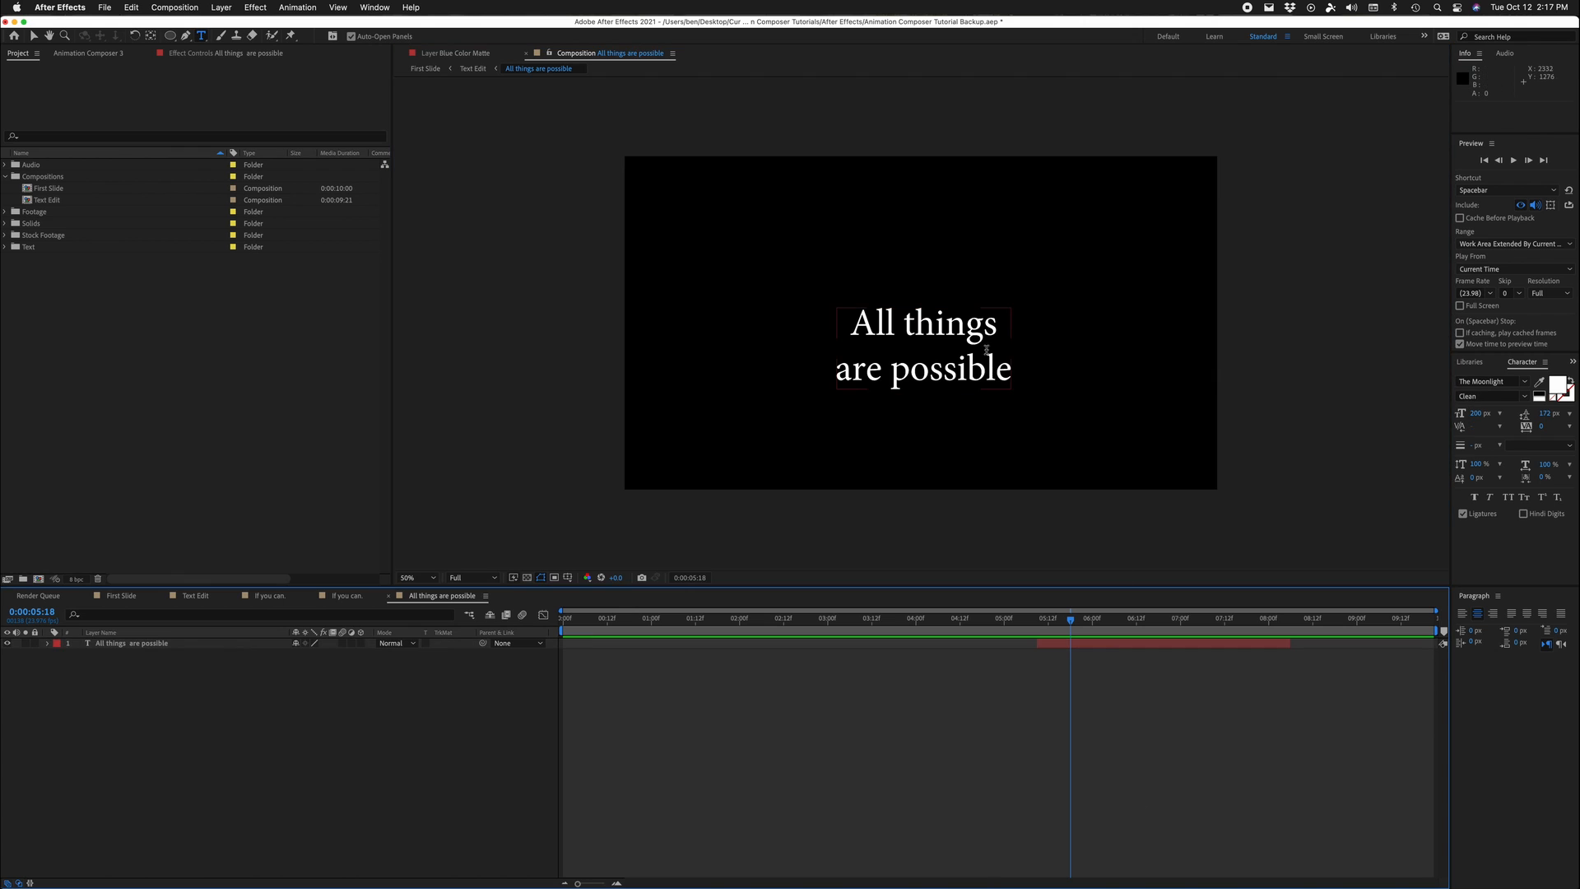
key(v)
drag(985, 355, 983, 337)
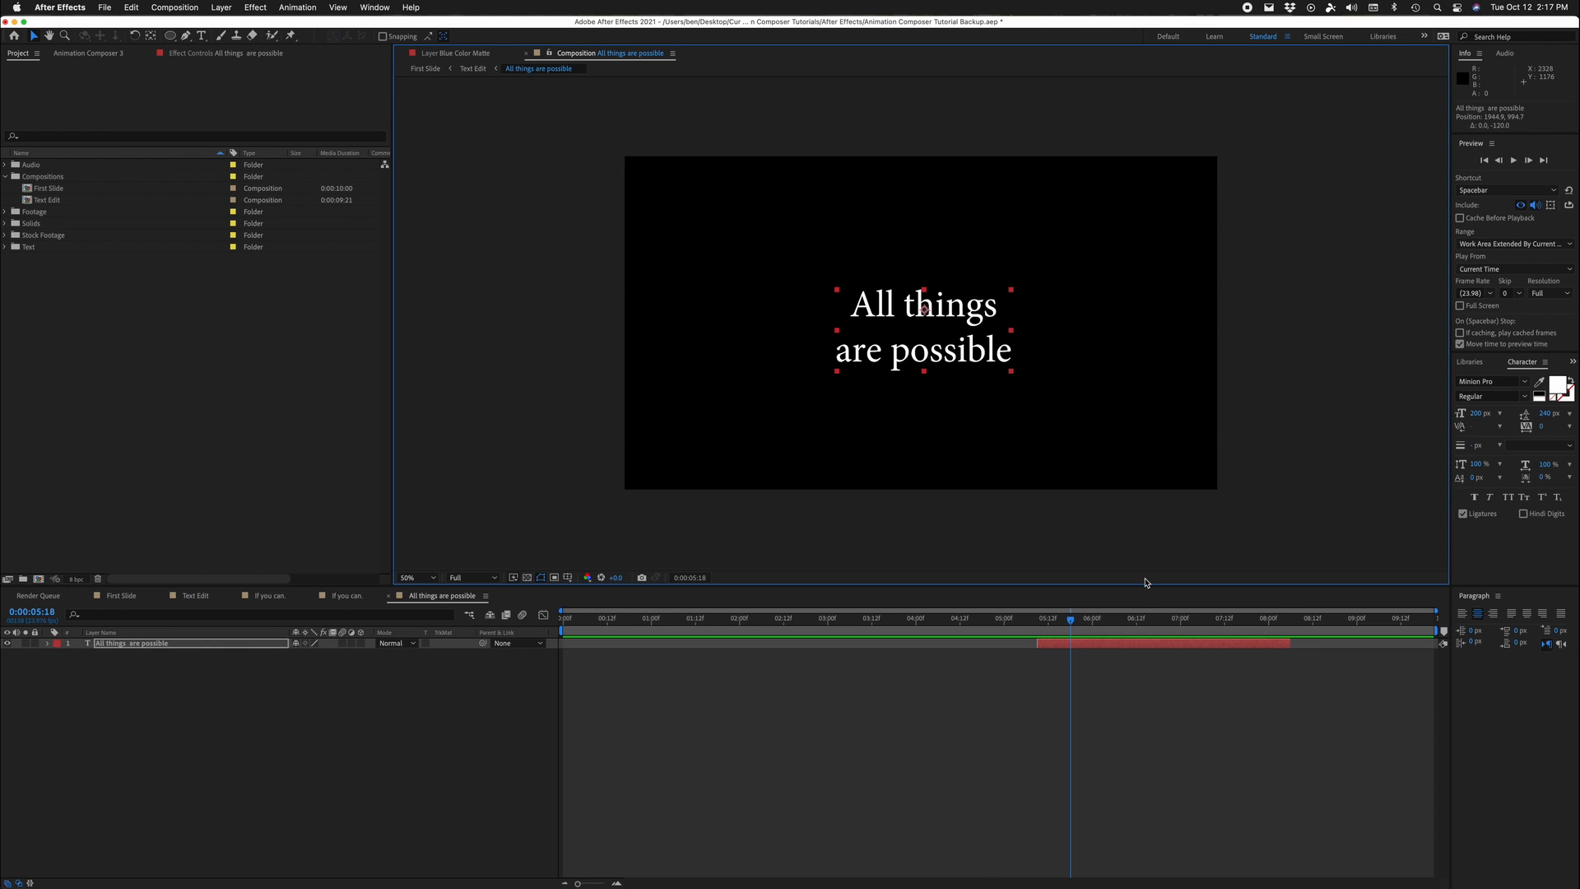
click(462, 69)
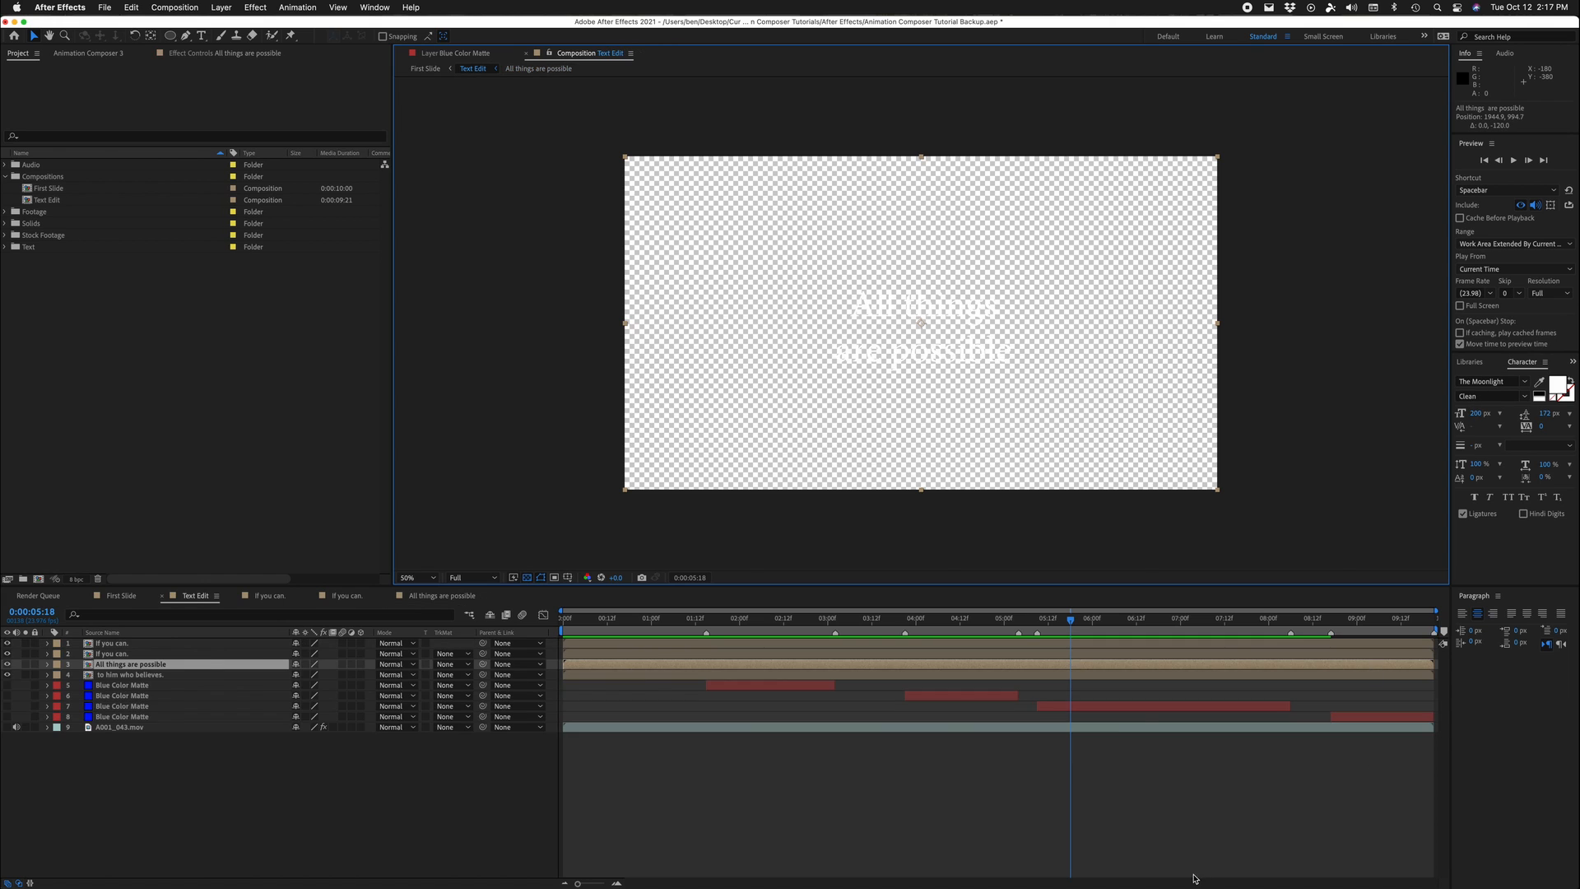
Step: Open the "to him who believes." caption near 0:00:08:19, centre its anchor point on the text and move it to mid-frame
drag(1264, 621, 1338, 623)
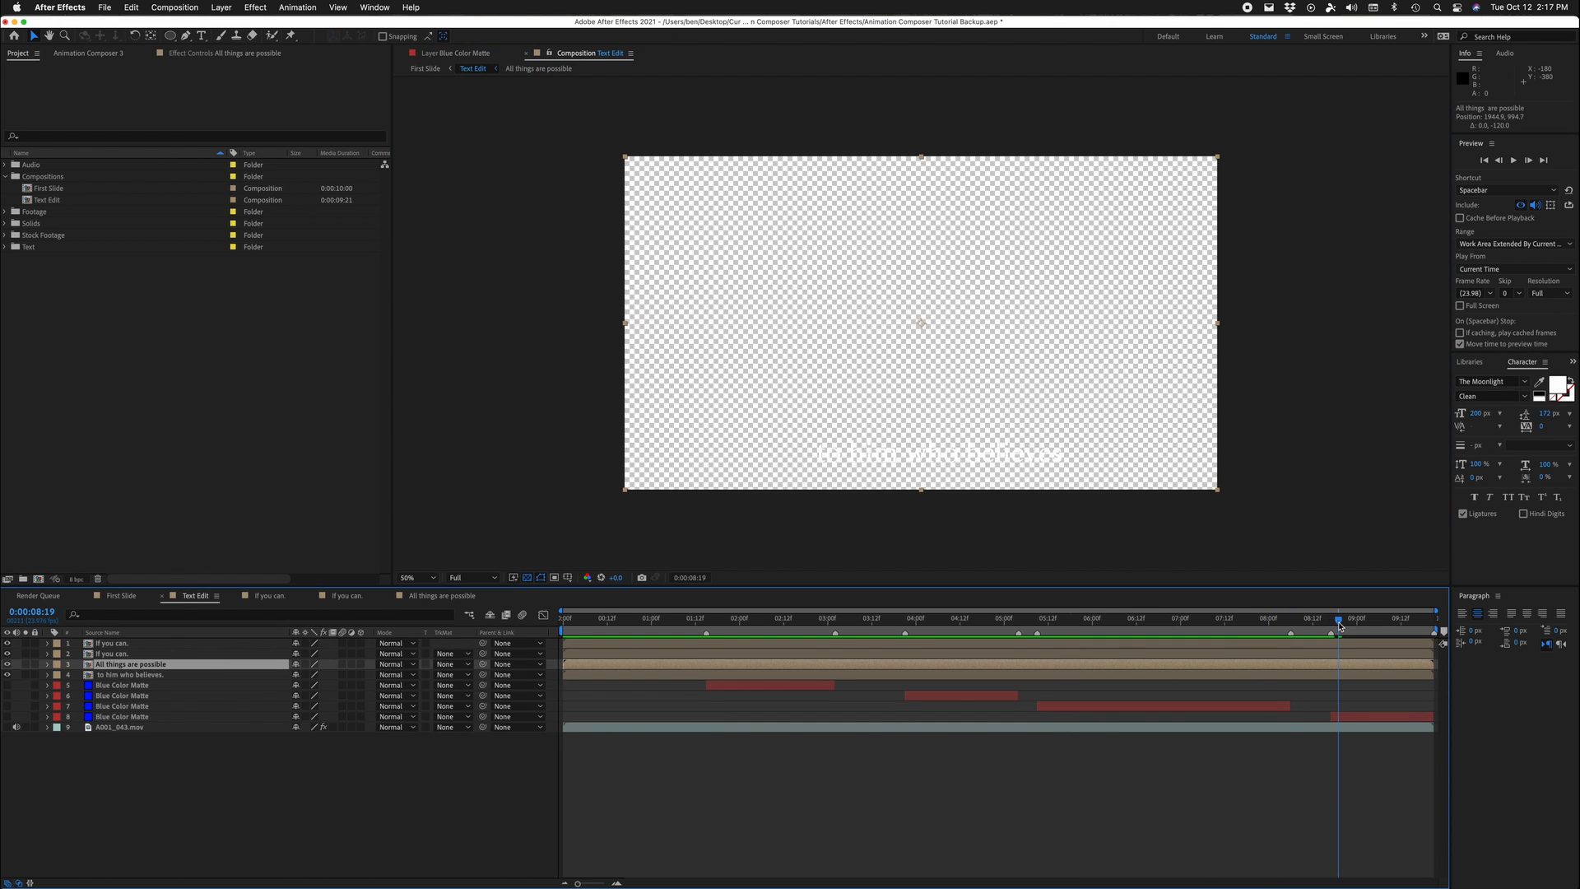
double_click(1372, 676)
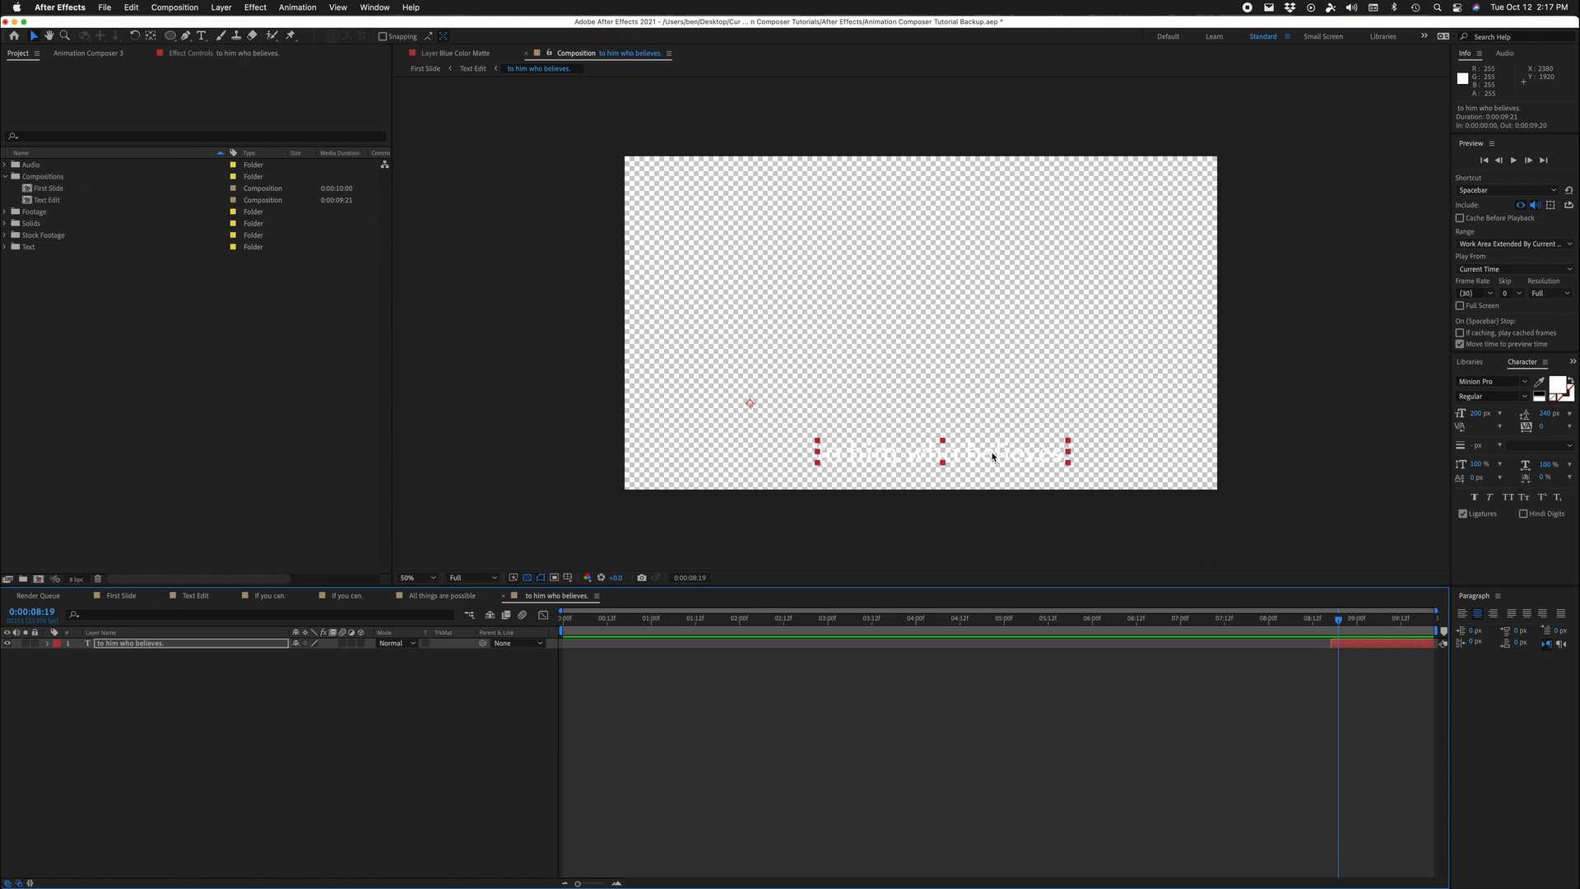
key(y)
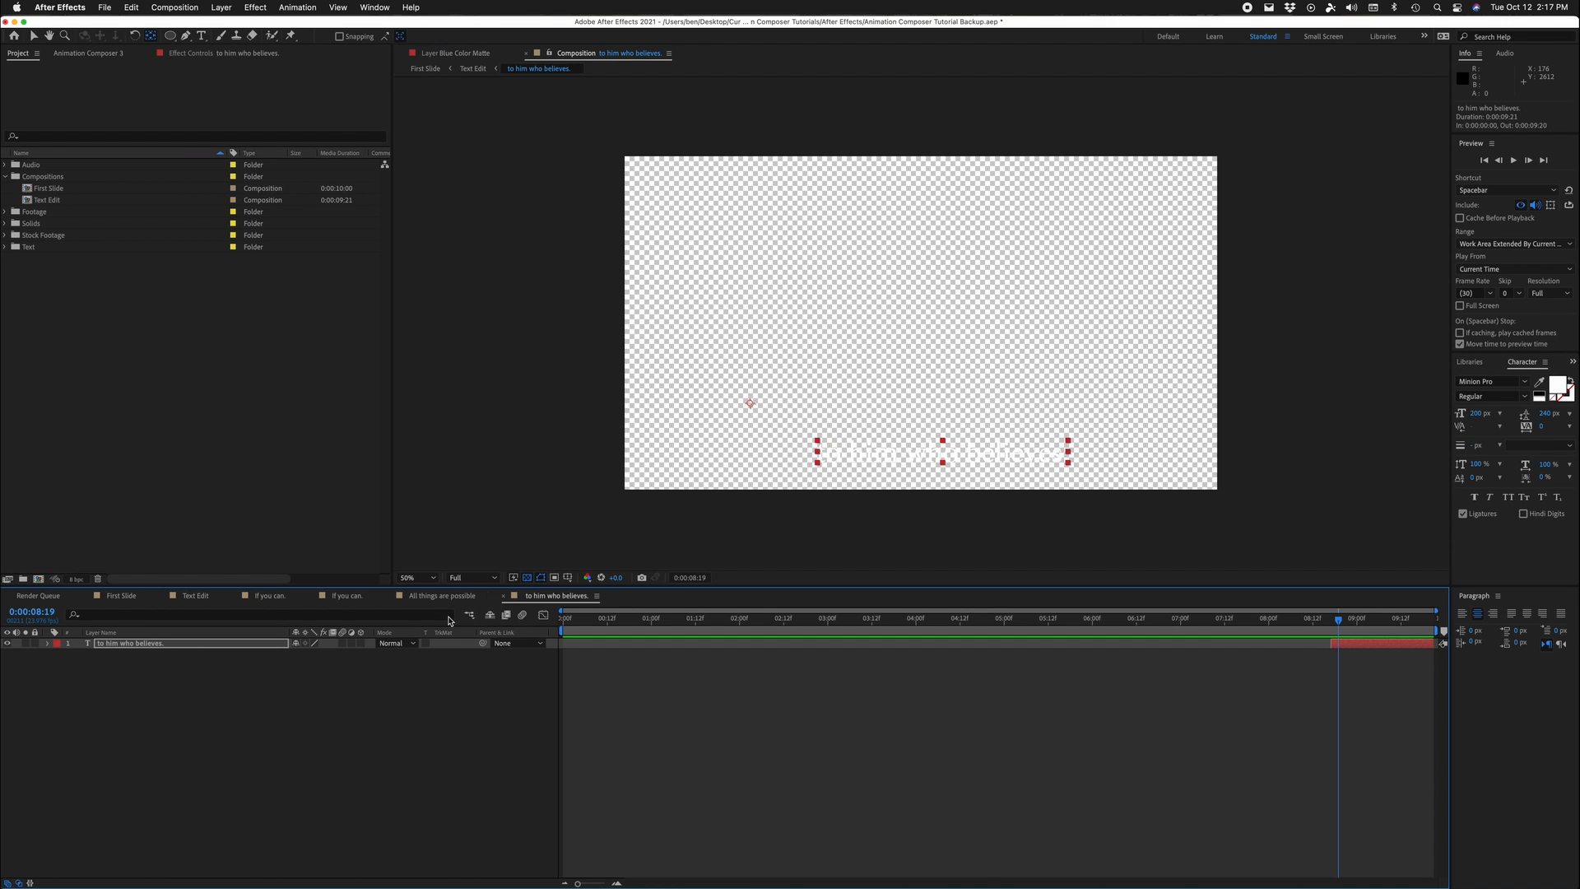
click(528, 581)
drag(749, 403, 924, 308)
key(v)
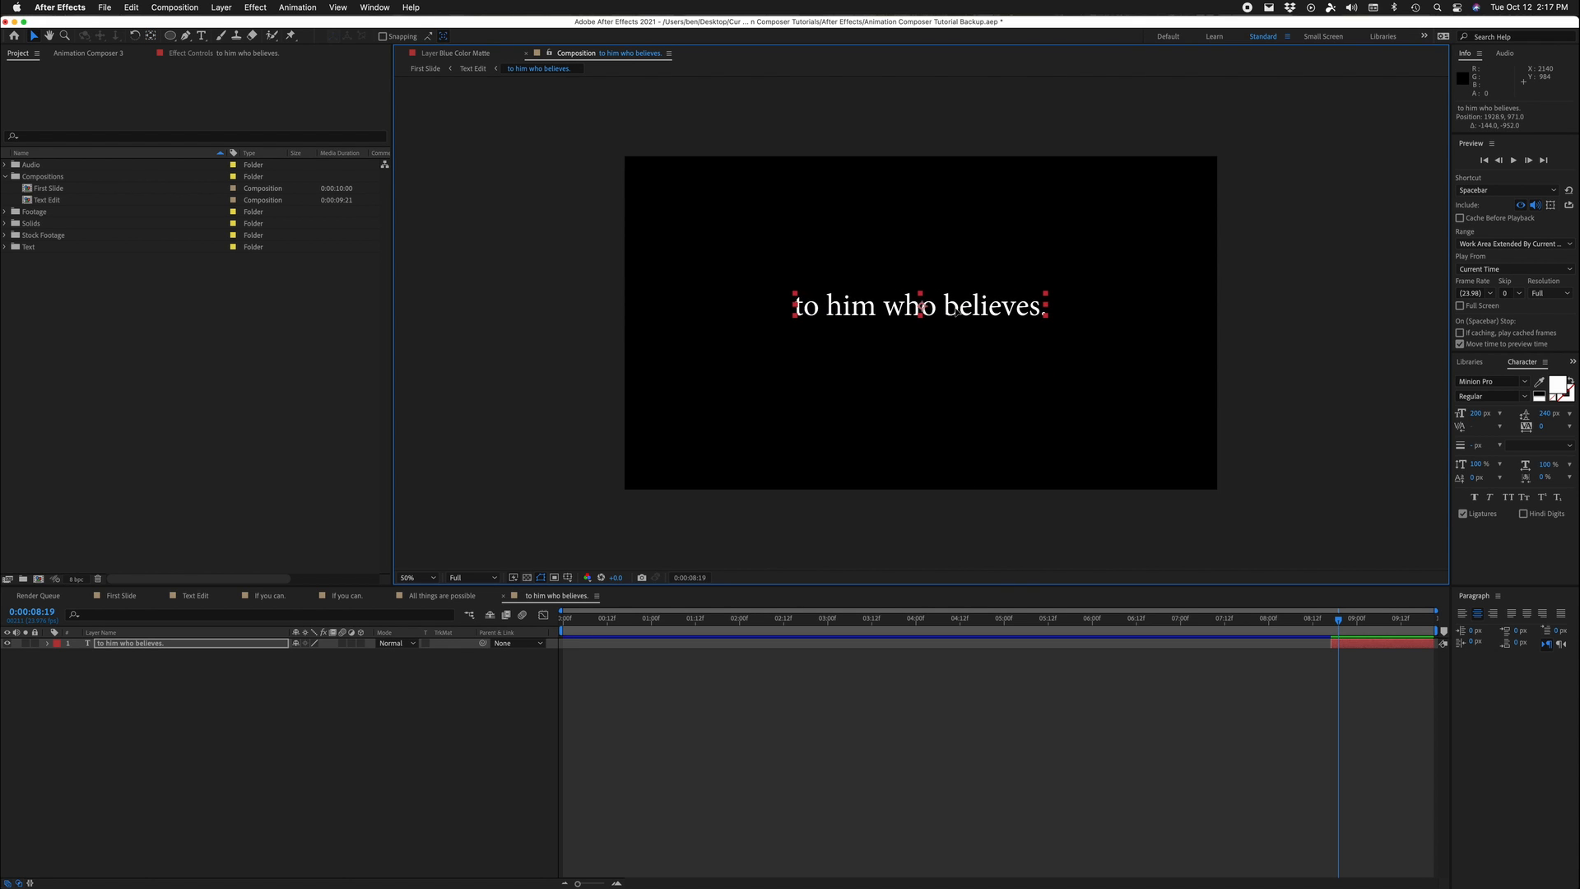
Step: Break the caption before "who believes.", resize its text box to fit both lines, and recentre the text vertically in the frame
double_click(957, 310)
click(887, 306)
key(Return)
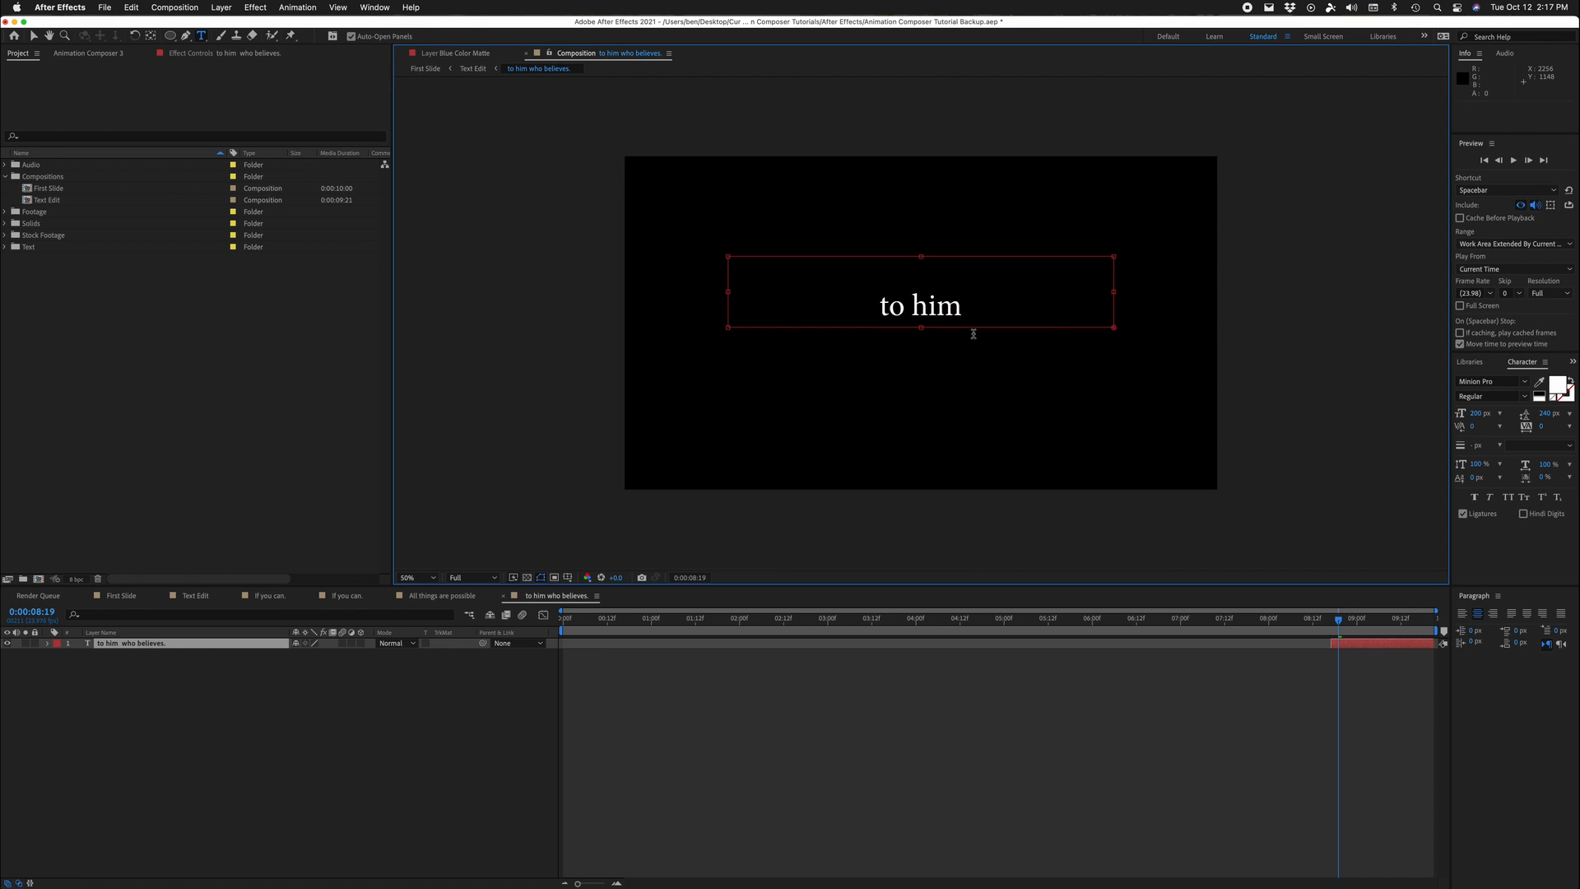
drag(922, 327, 922, 393)
mouse_move(920, 256)
mouse_down()
mouse_move(921, 297)
mouse_move(921, 278)
mouse_up()
key(BackSpace)
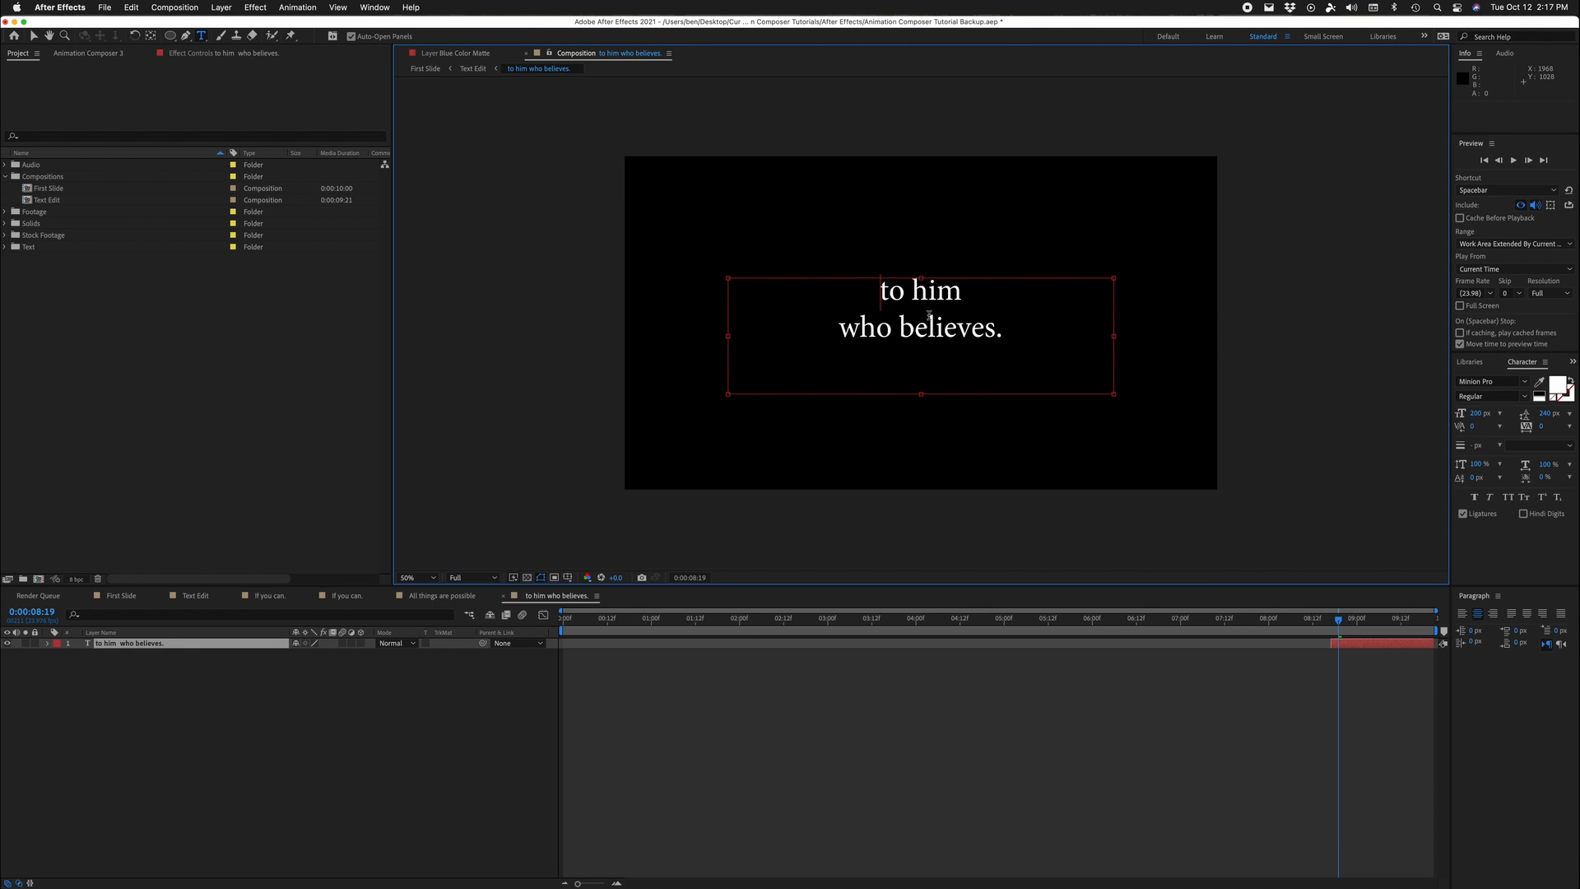
drag(921, 394, 923, 362)
click(995, 712)
key(v)
drag(946, 307, 946, 321)
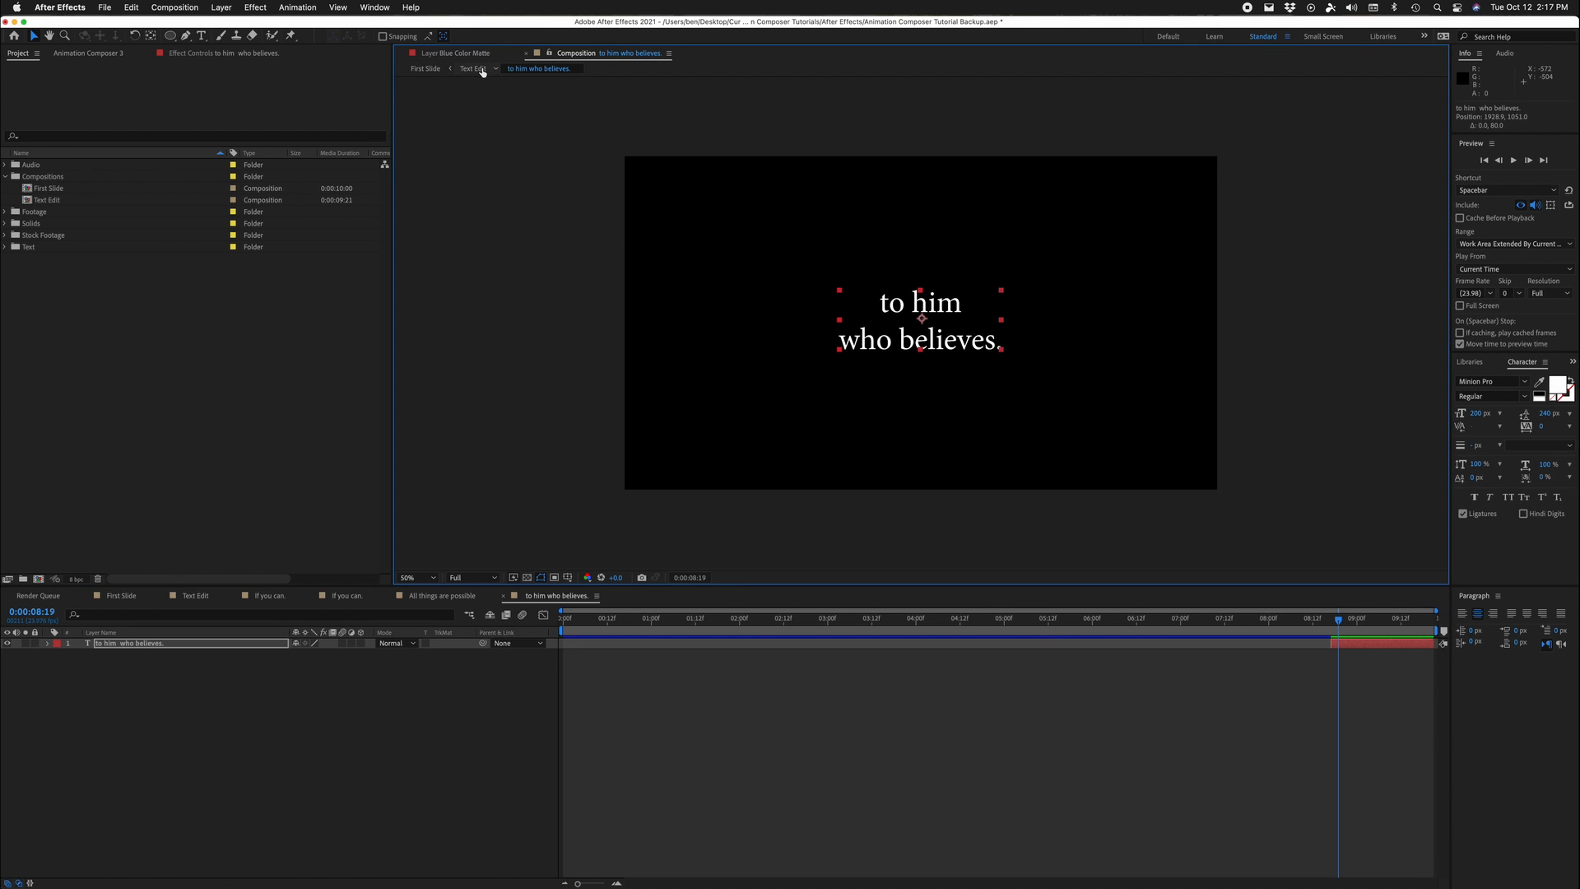
Step: Check the centred captions in Text Edit, and copy its four caption compositions to the top of the First Slide composition
click(474, 68)
drag(1356, 623, 901, 621)
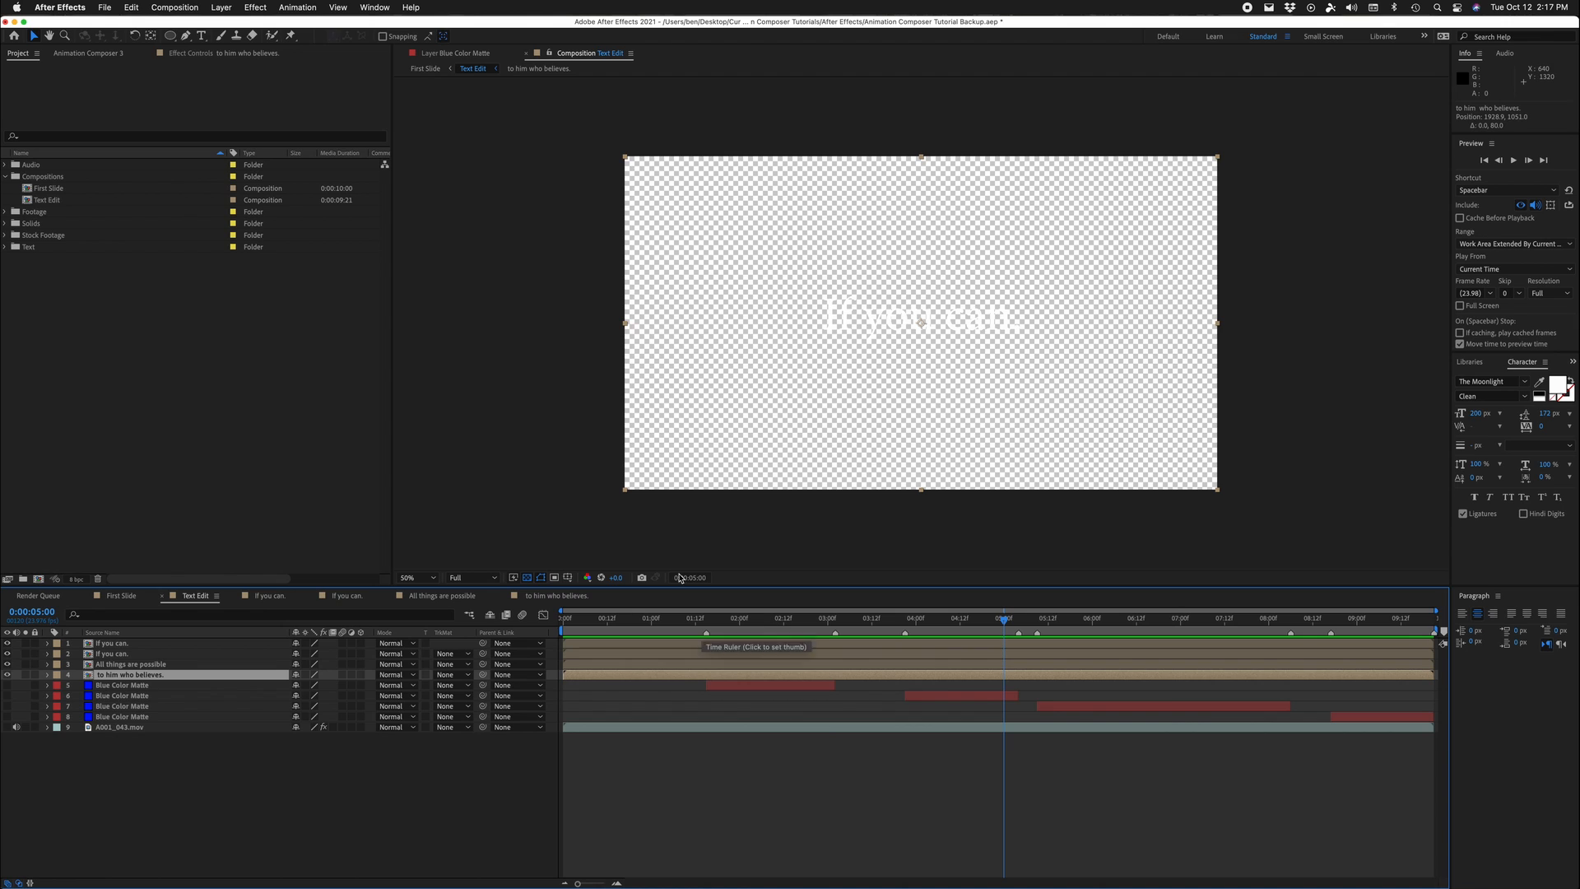
click(750, 618)
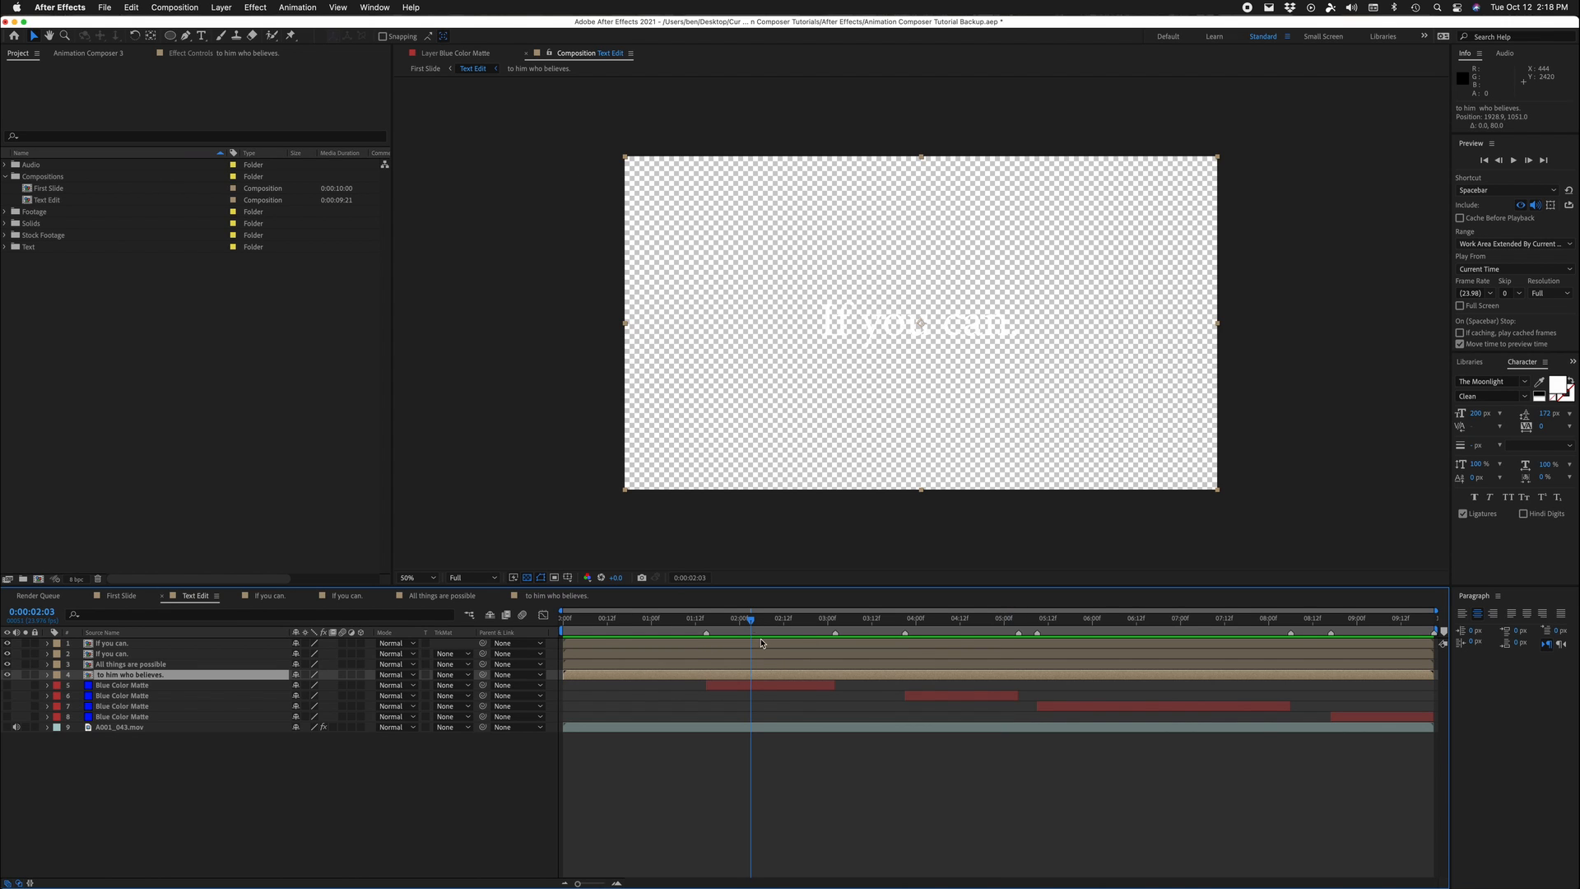
click(762, 643)
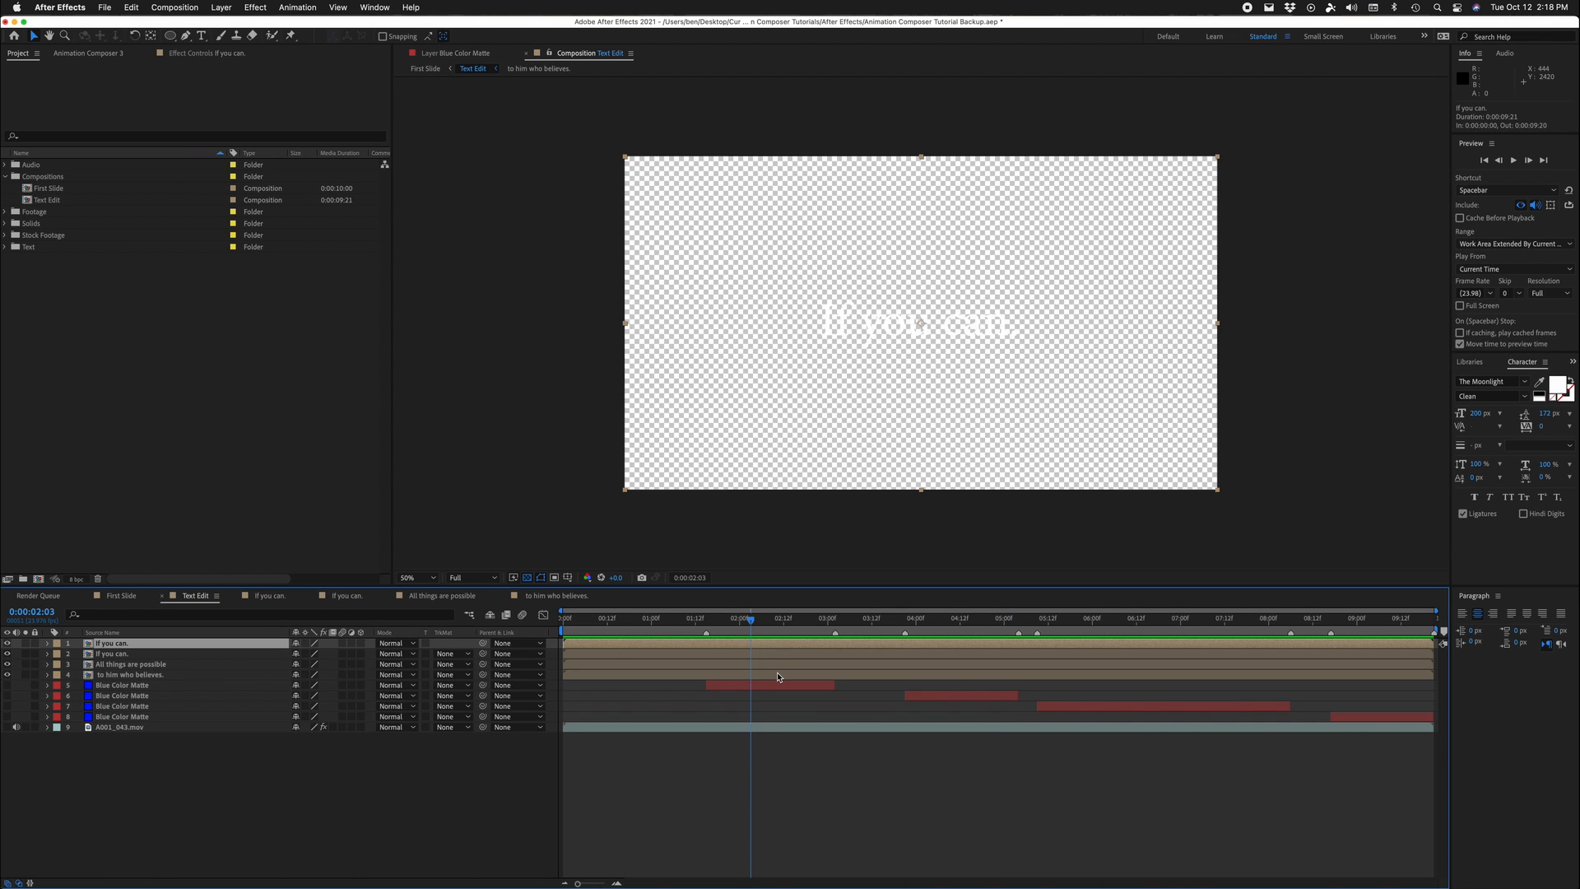
shift+click(778, 676)
key(super+c)
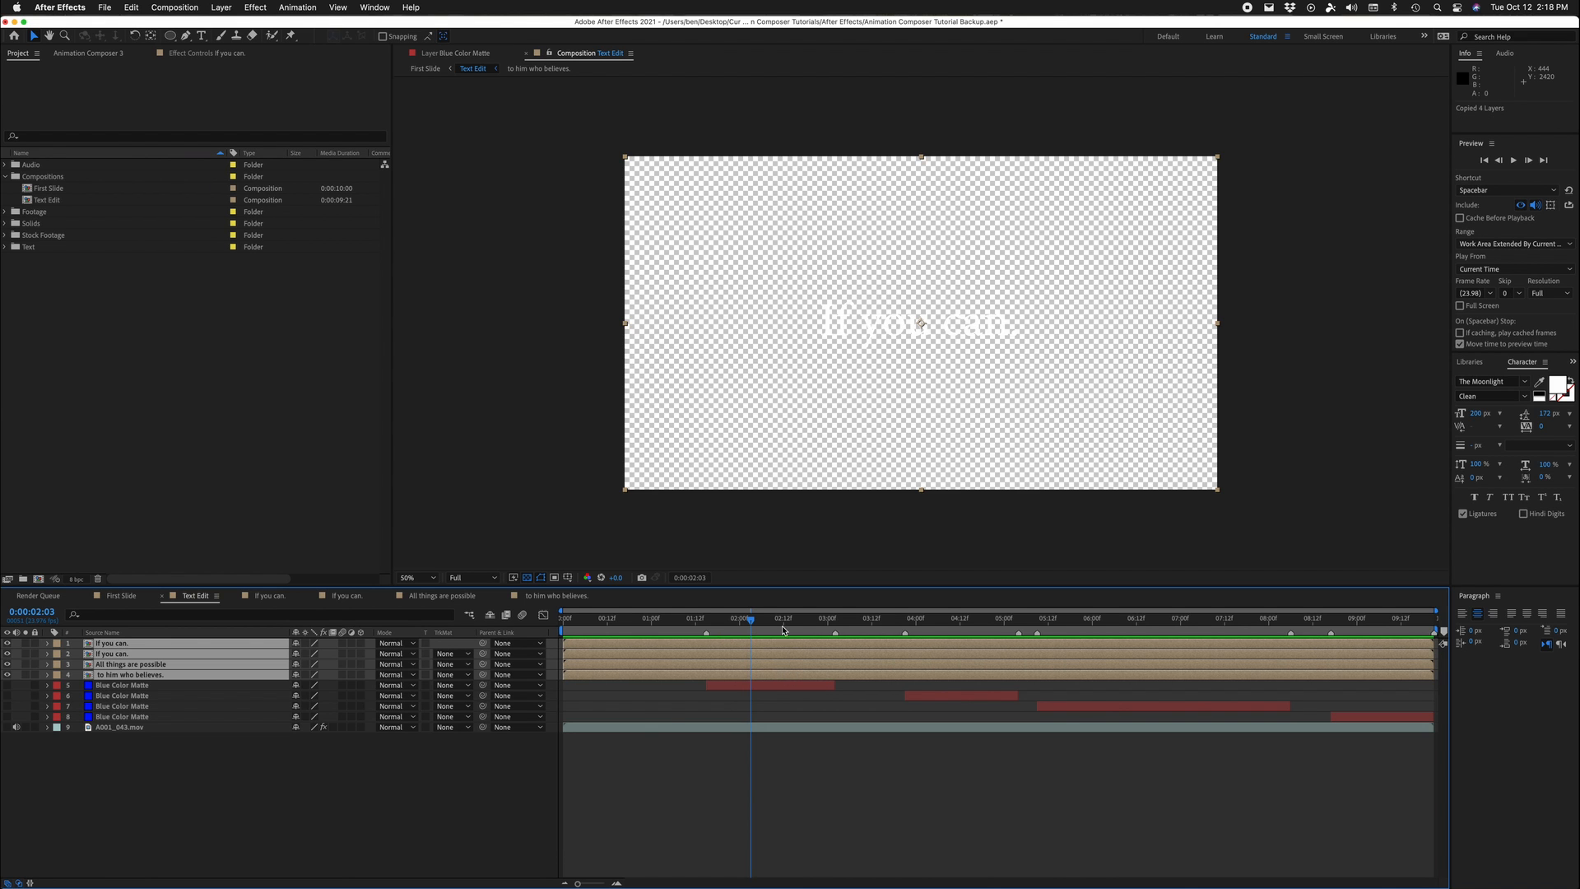
click(425, 68)
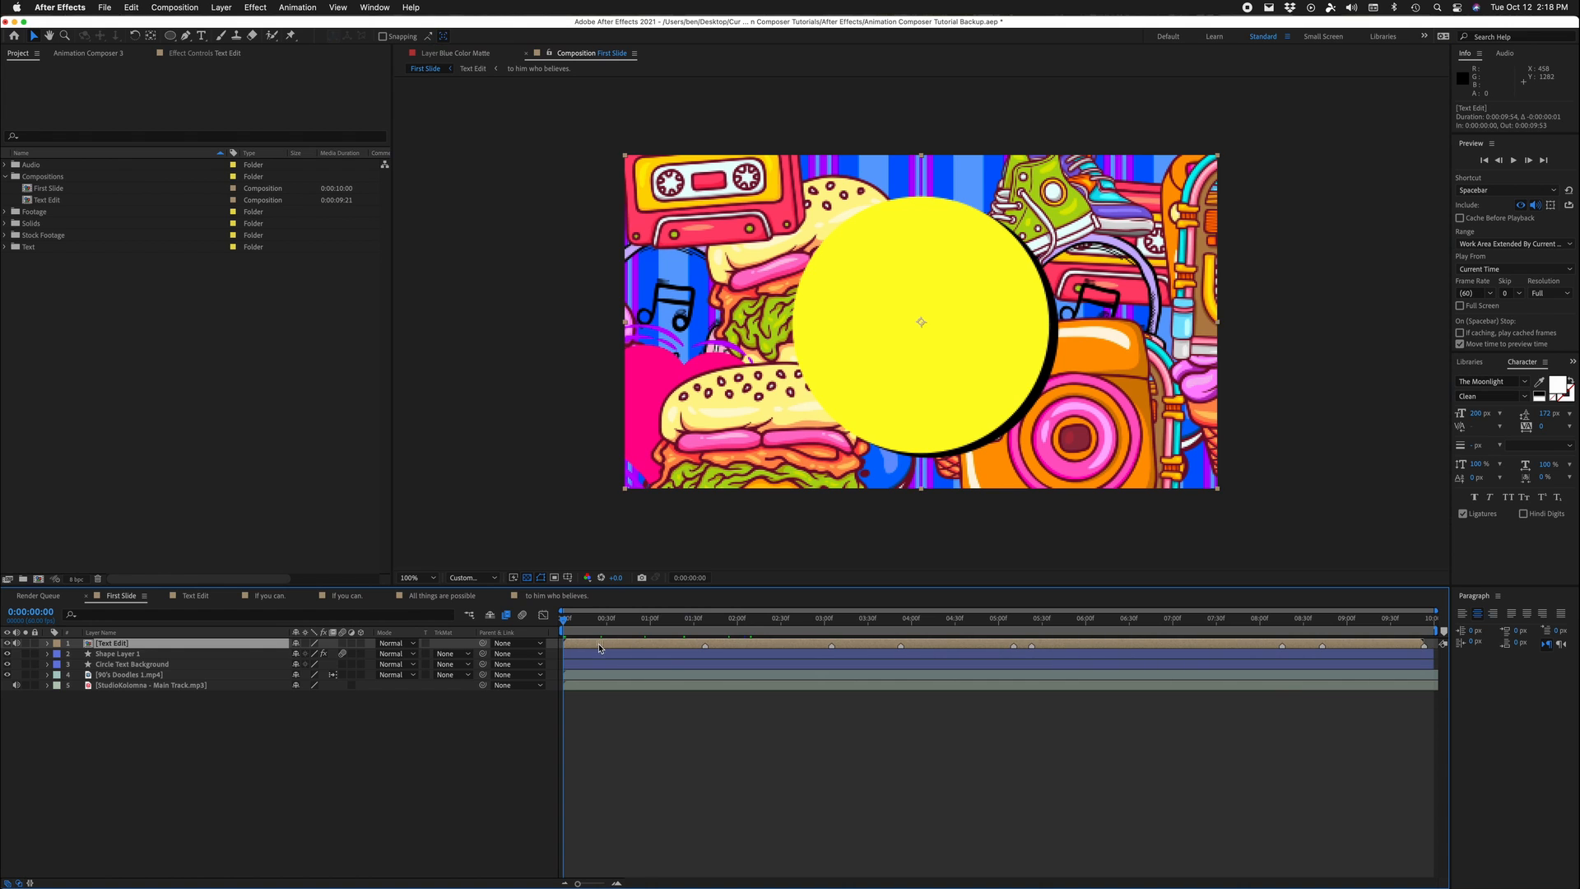
key(super+v)
click(766, 767)
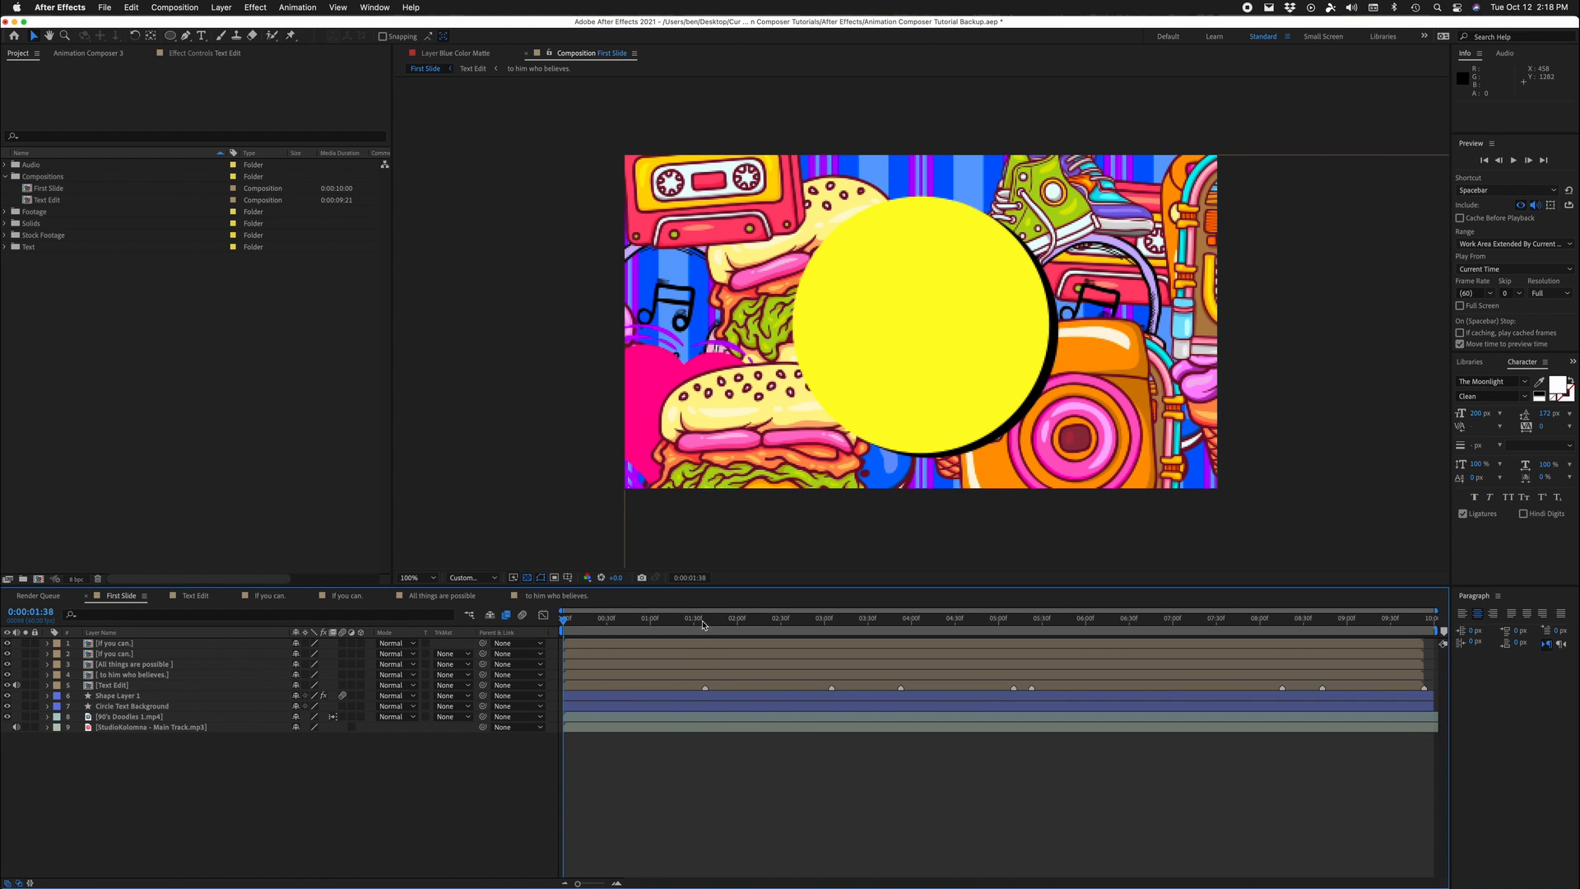
Step: Copy the text layer from the first "If you can." composition into First Slide with the playhead at 0:00:01:38
click(704, 622)
click(728, 646)
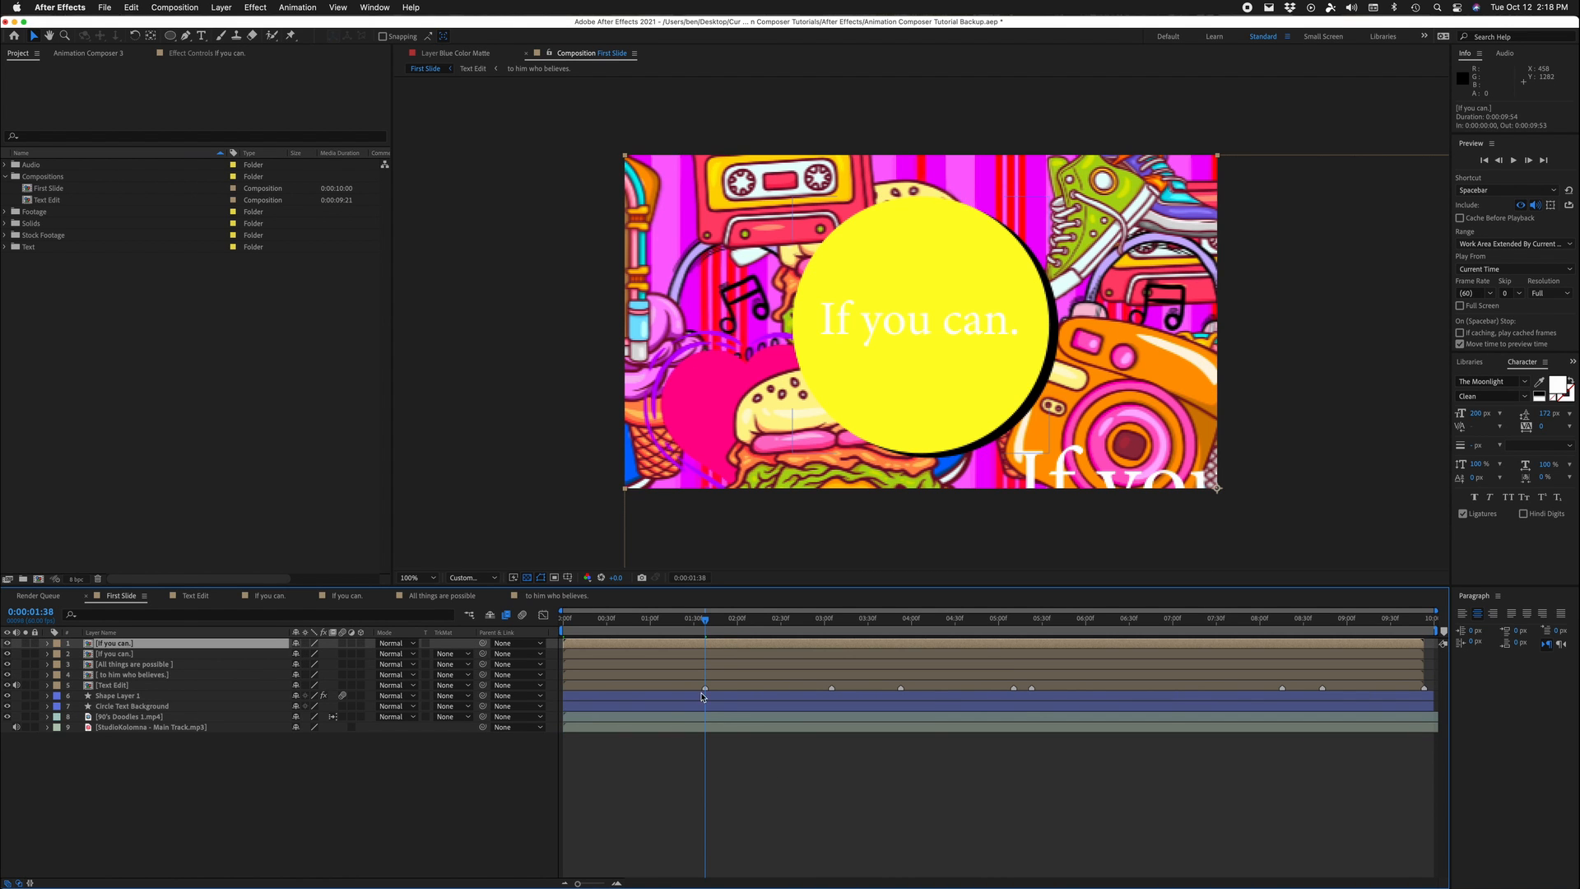
double_click(729, 648)
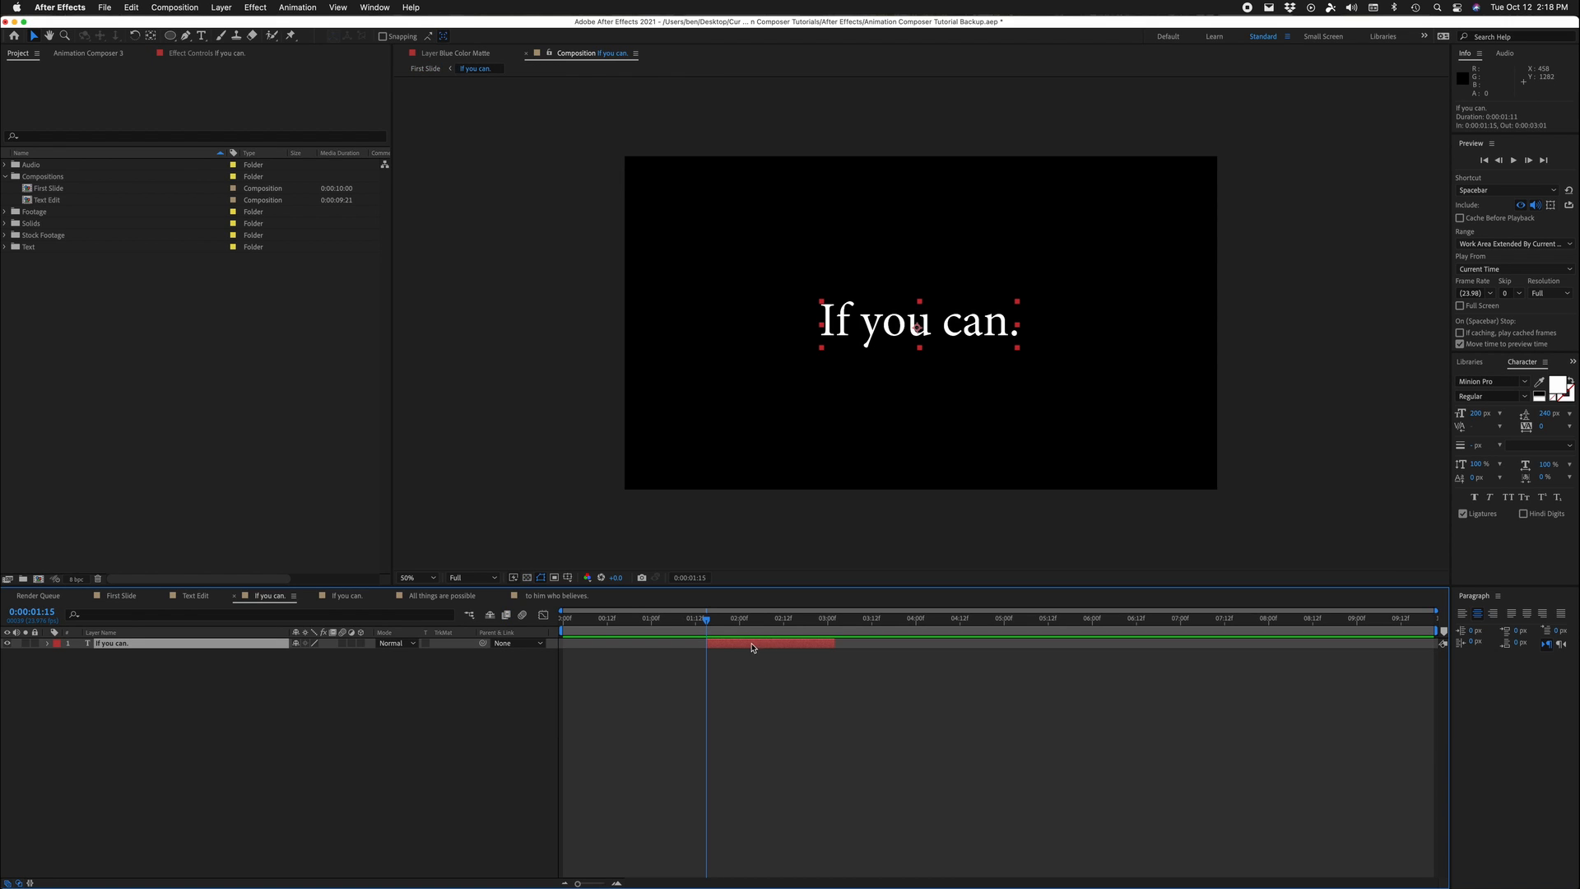
key(super+c)
click(426, 69)
key(super+v)
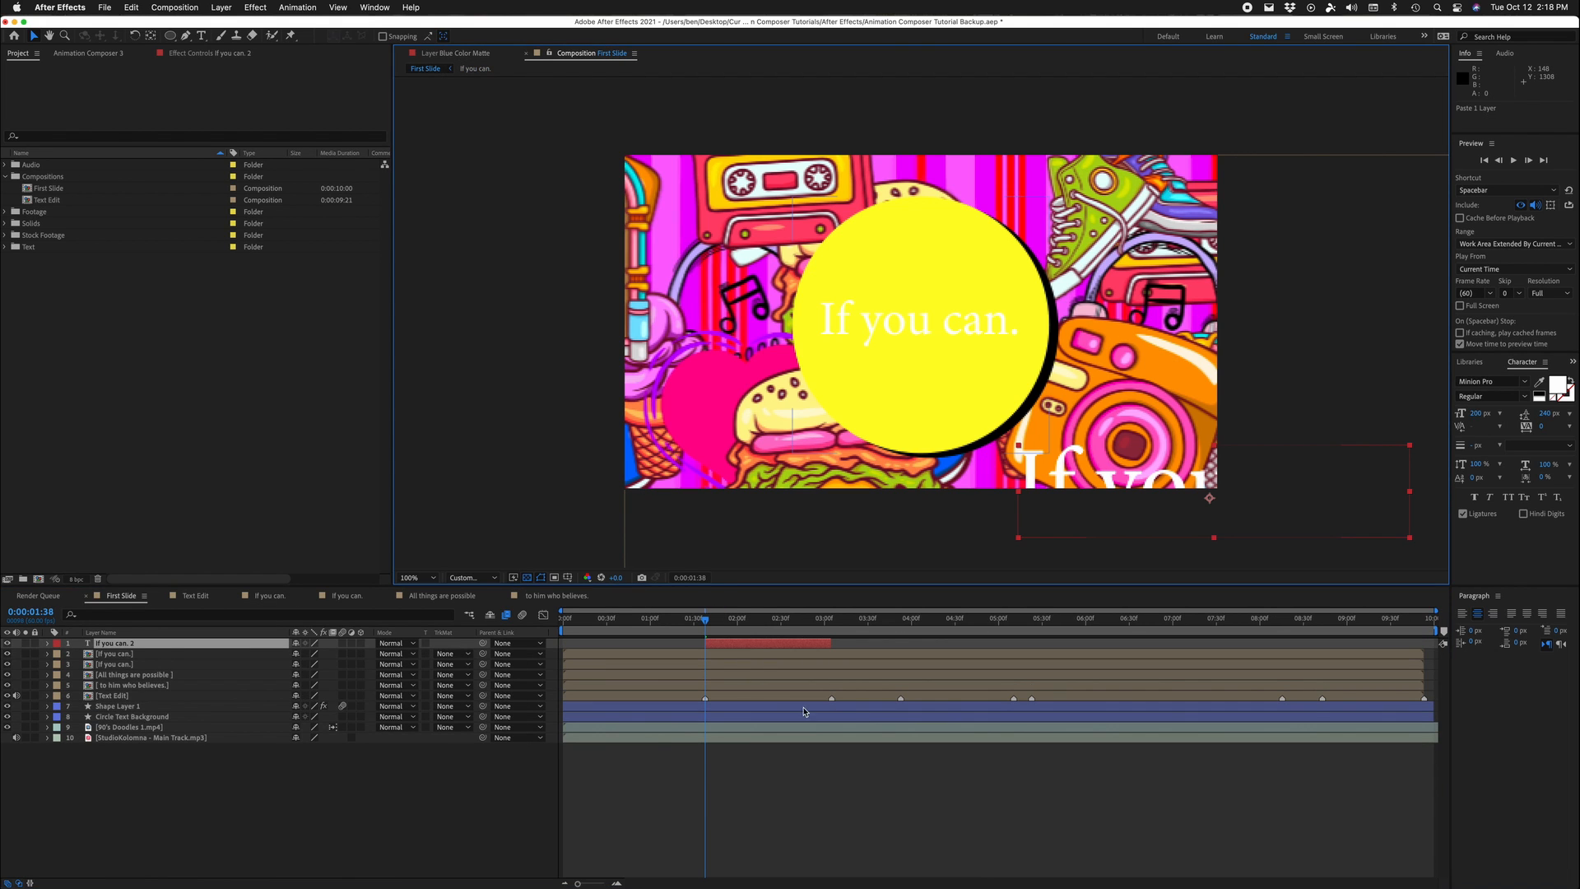
Step: Move the pasted "If you can." text onto the yellow circle, and delete the first nested "If you can." layer
click(749, 645)
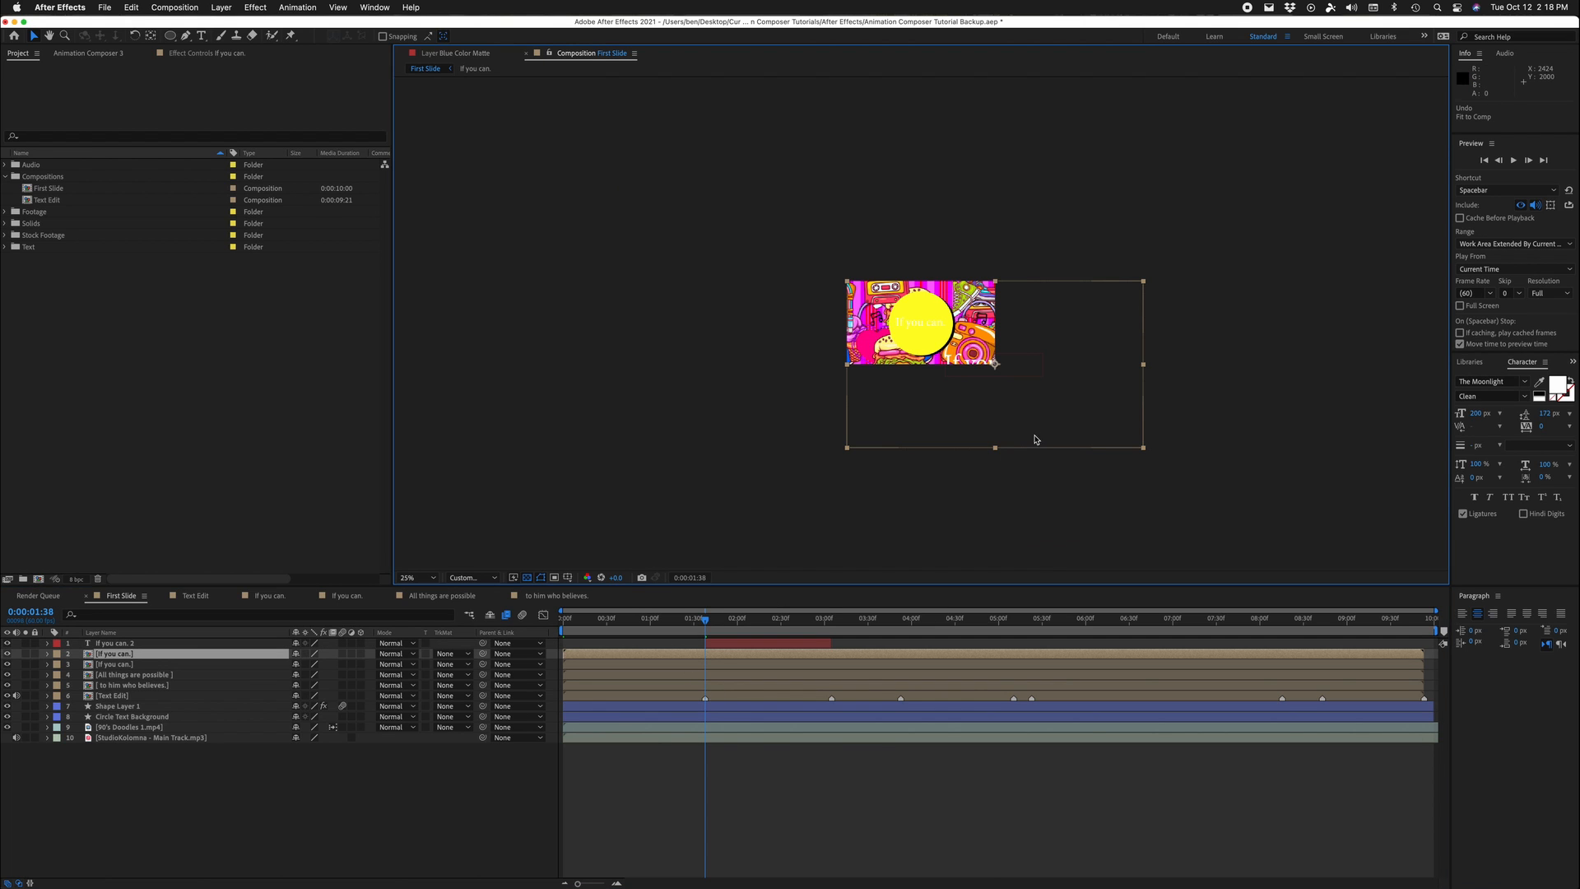
click(745, 644)
drag(1019, 363, 963, 321)
click(712, 658)
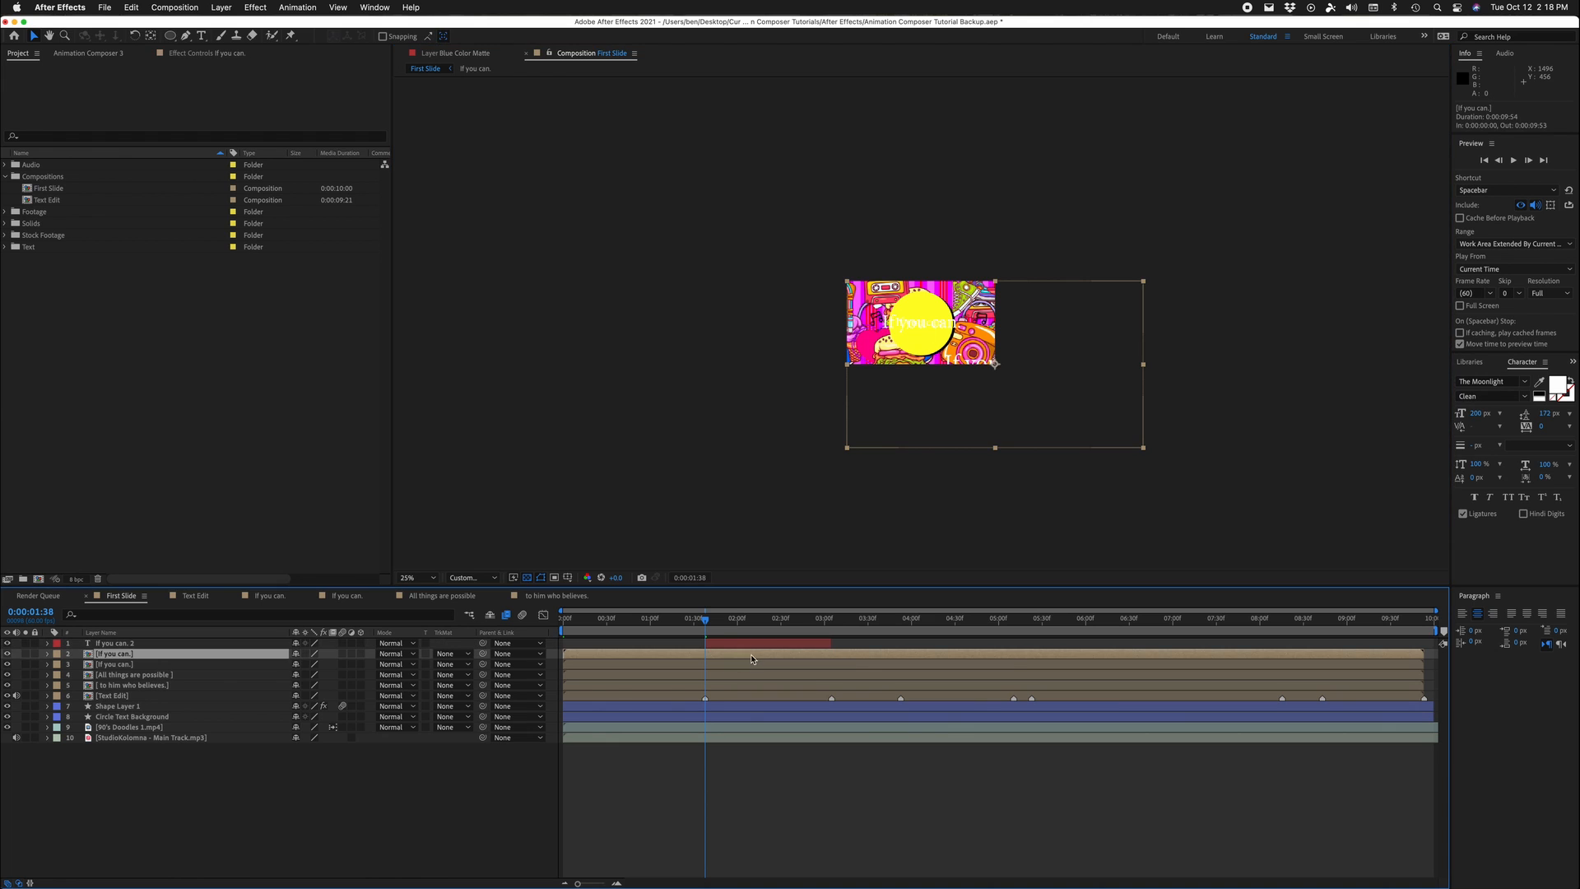
key(Delete)
key(period)
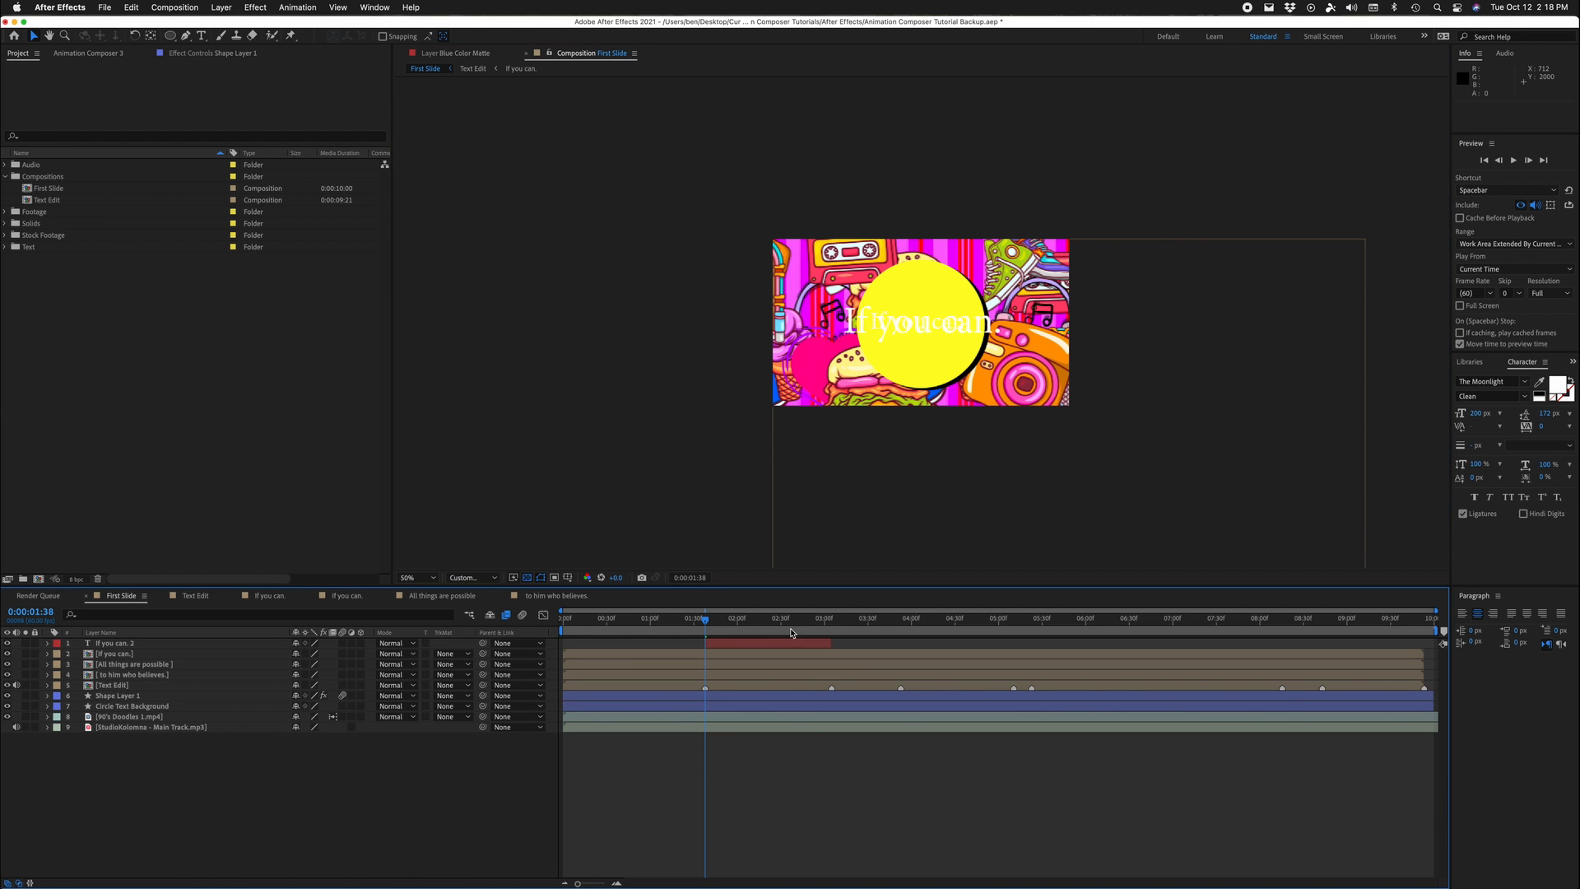
Step: Copy the text layer from the second "If you can." composition into First Slide with the playhead at 0:00:03:53
click(736, 655)
drag(745, 622, 903, 629)
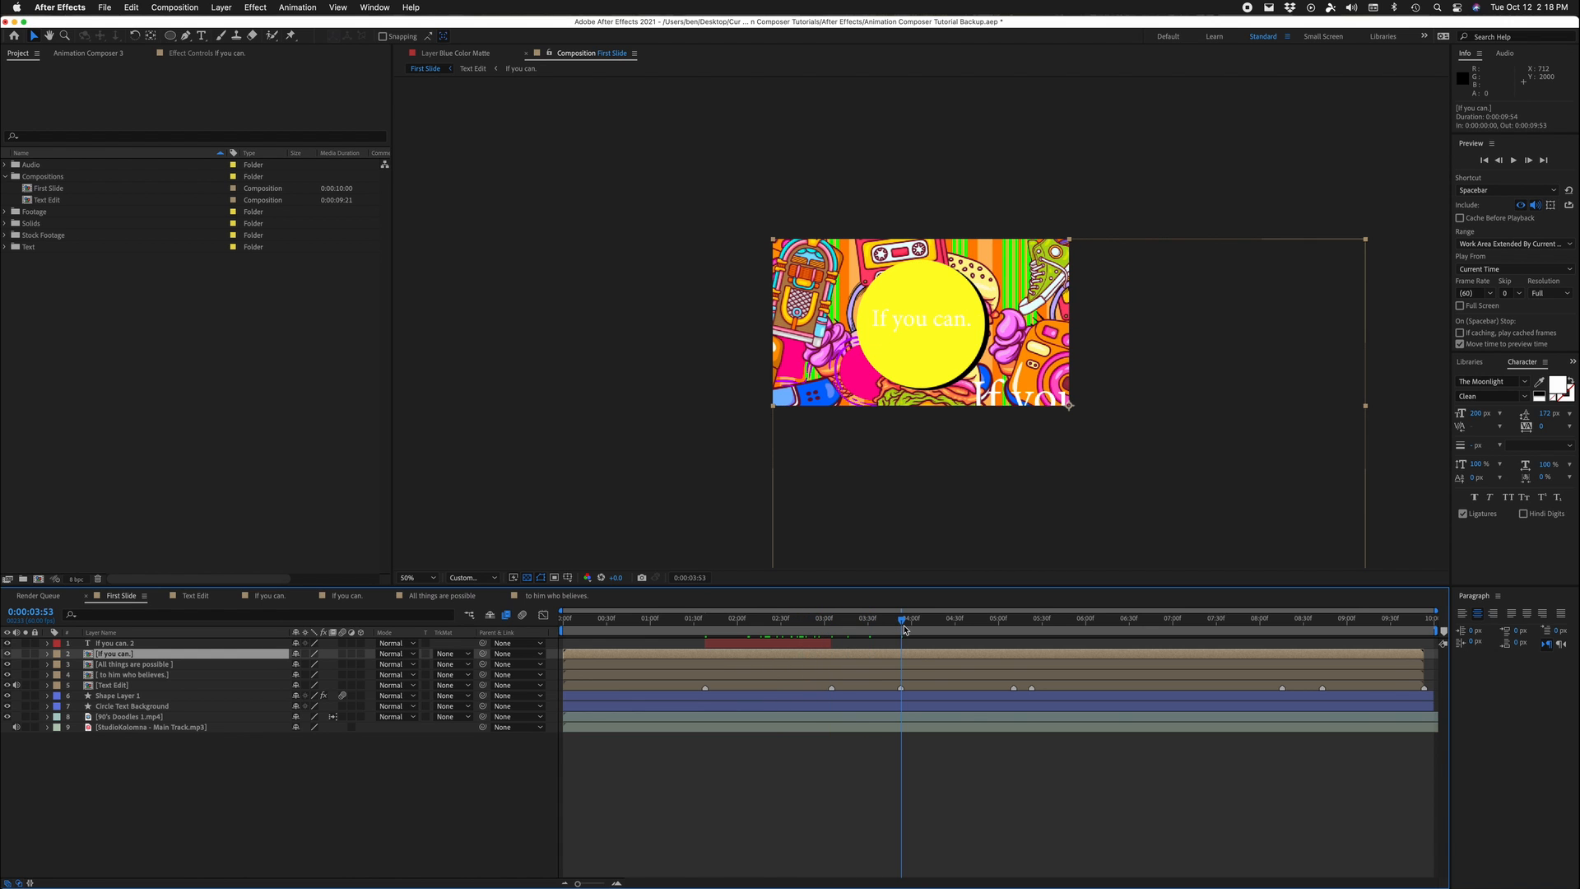
double_click(942, 655)
click(950, 643)
key(super+c)
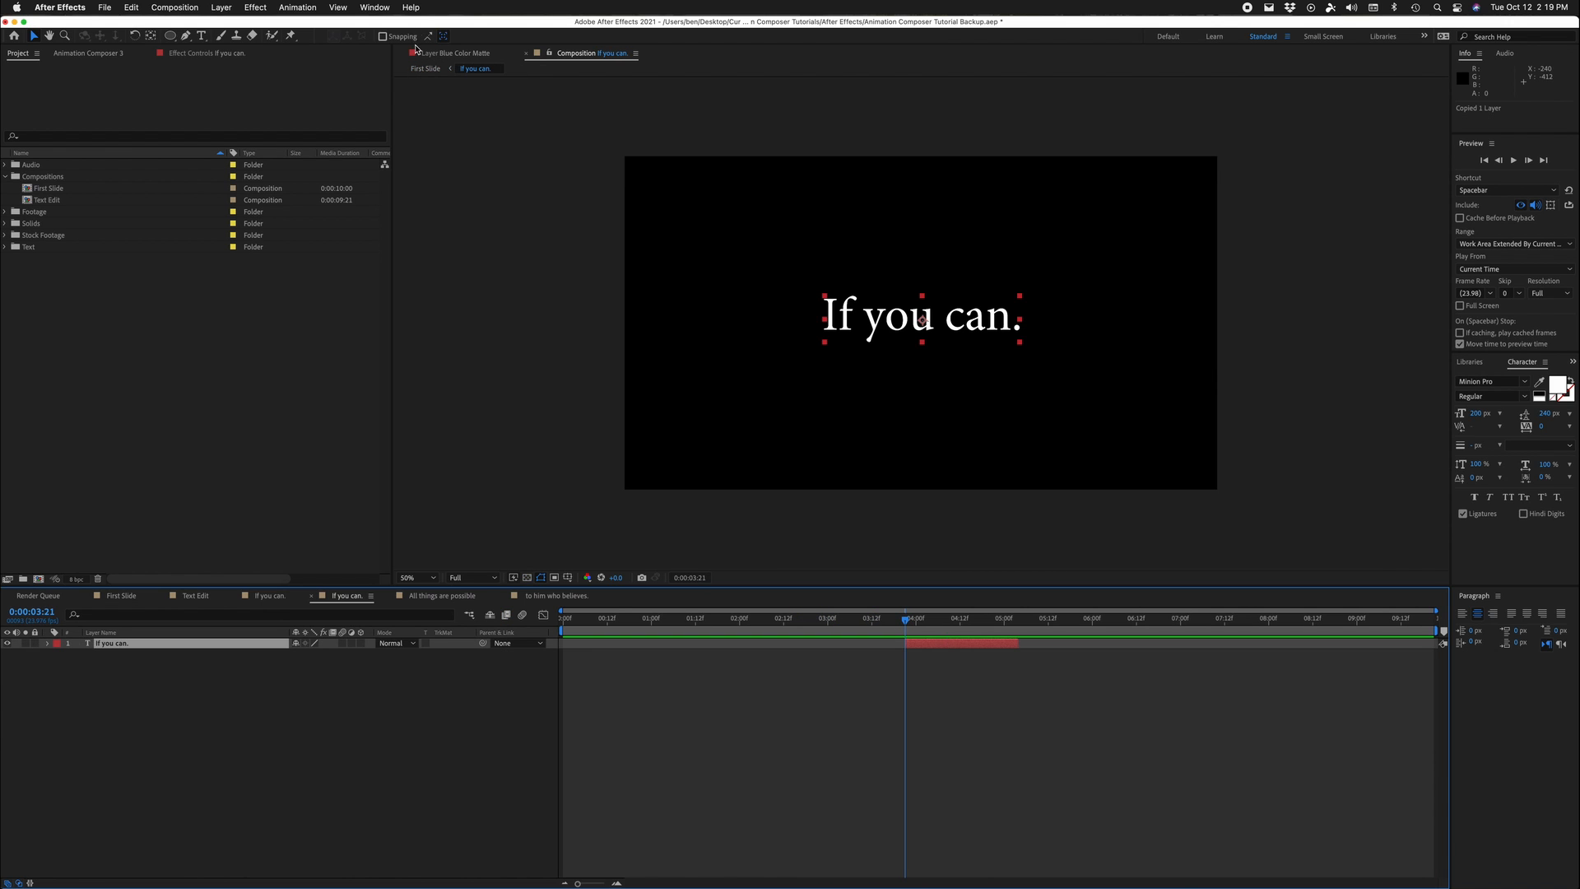
click(426, 69)
key(super+v)
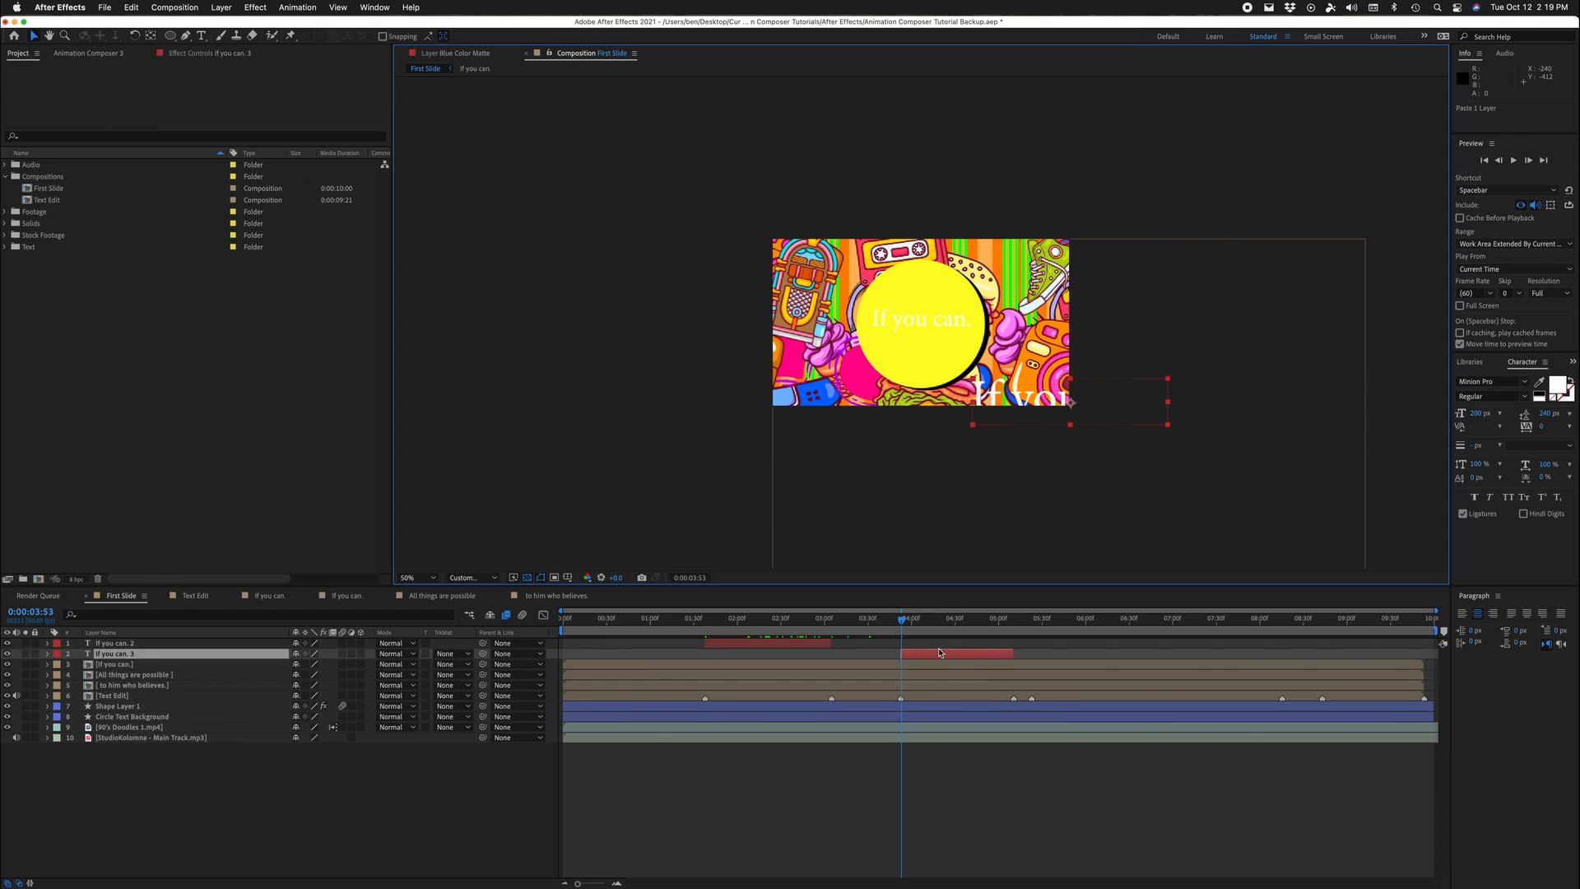
Step: Move the pasted second "If you can." text onto the yellow circle, scale it down to fit, and delete its nested composition layer
drag(1033, 385, 897, 304)
drag(1043, 301, 984, 309)
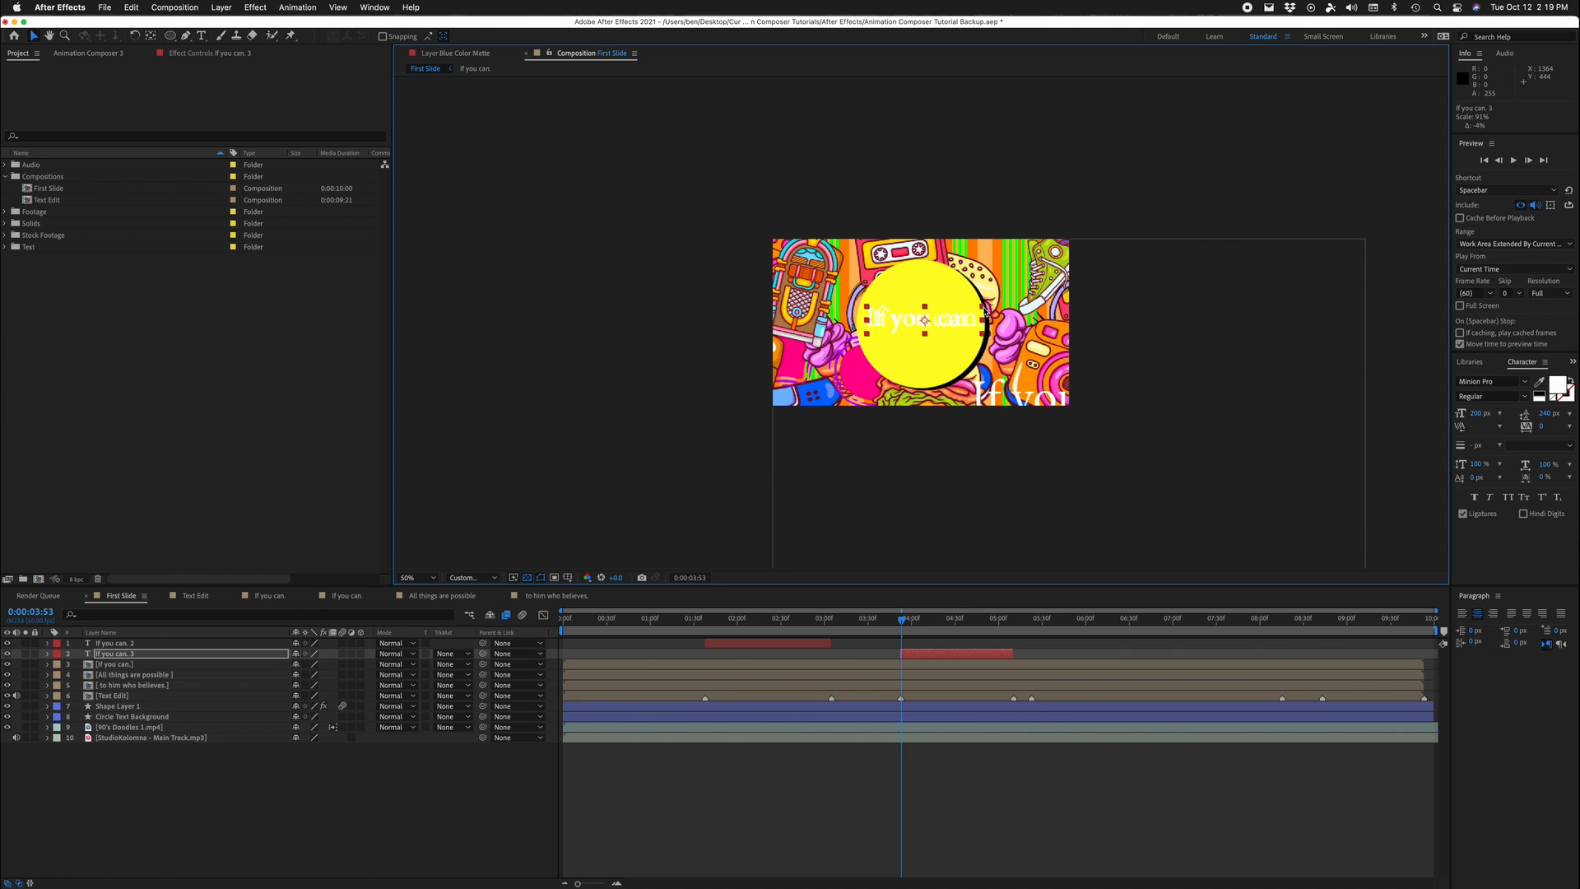
drag(901, 623, 1033, 632)
click(1055, 677)
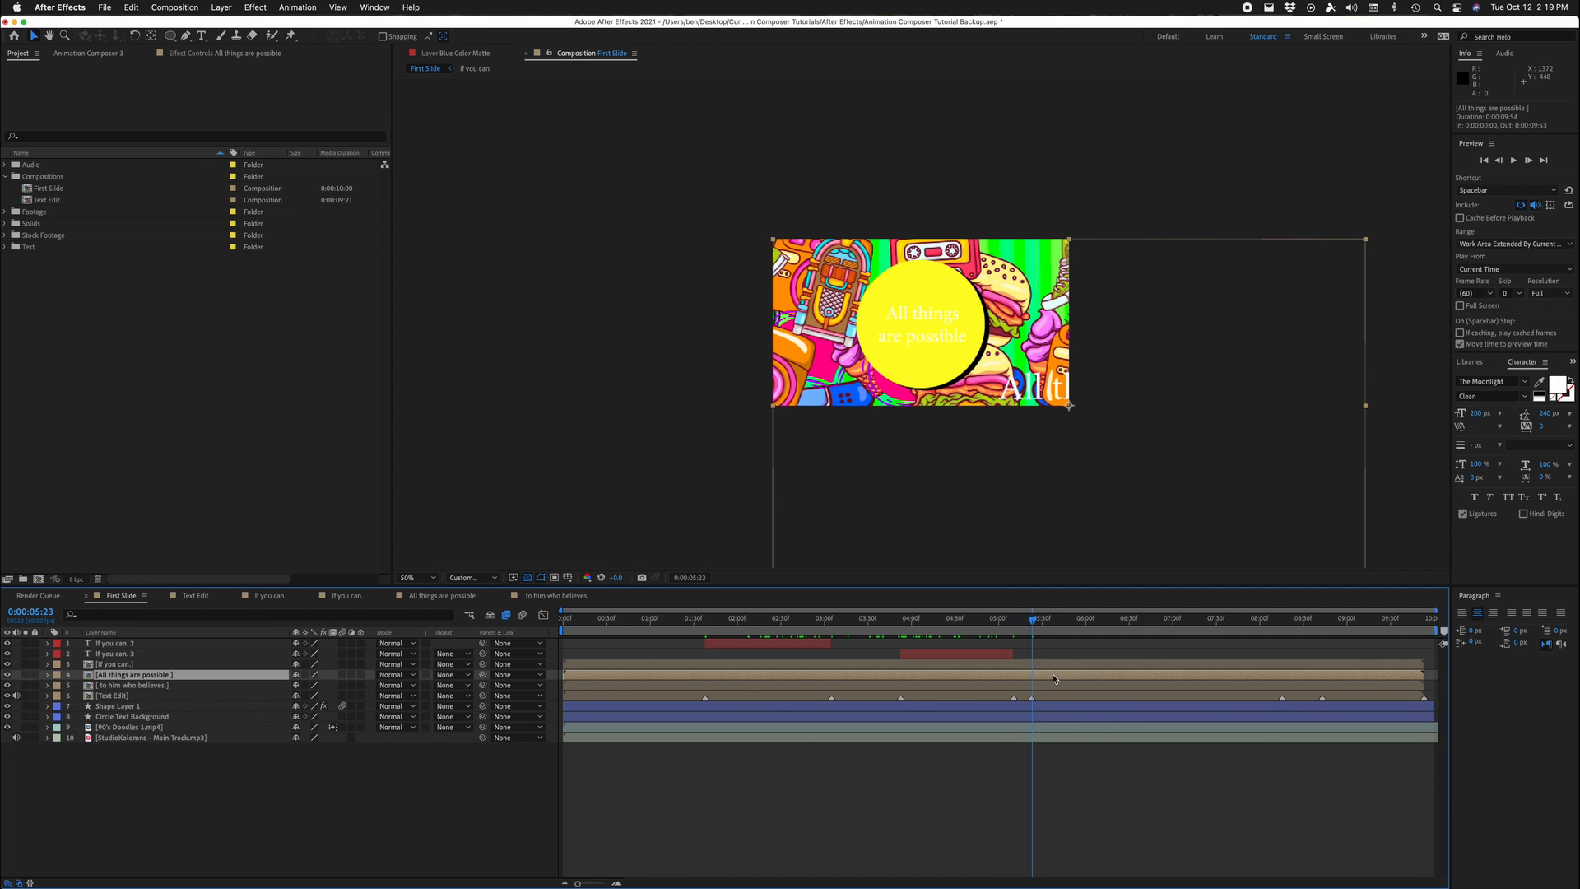
click(1050, 663)
key(Delete)
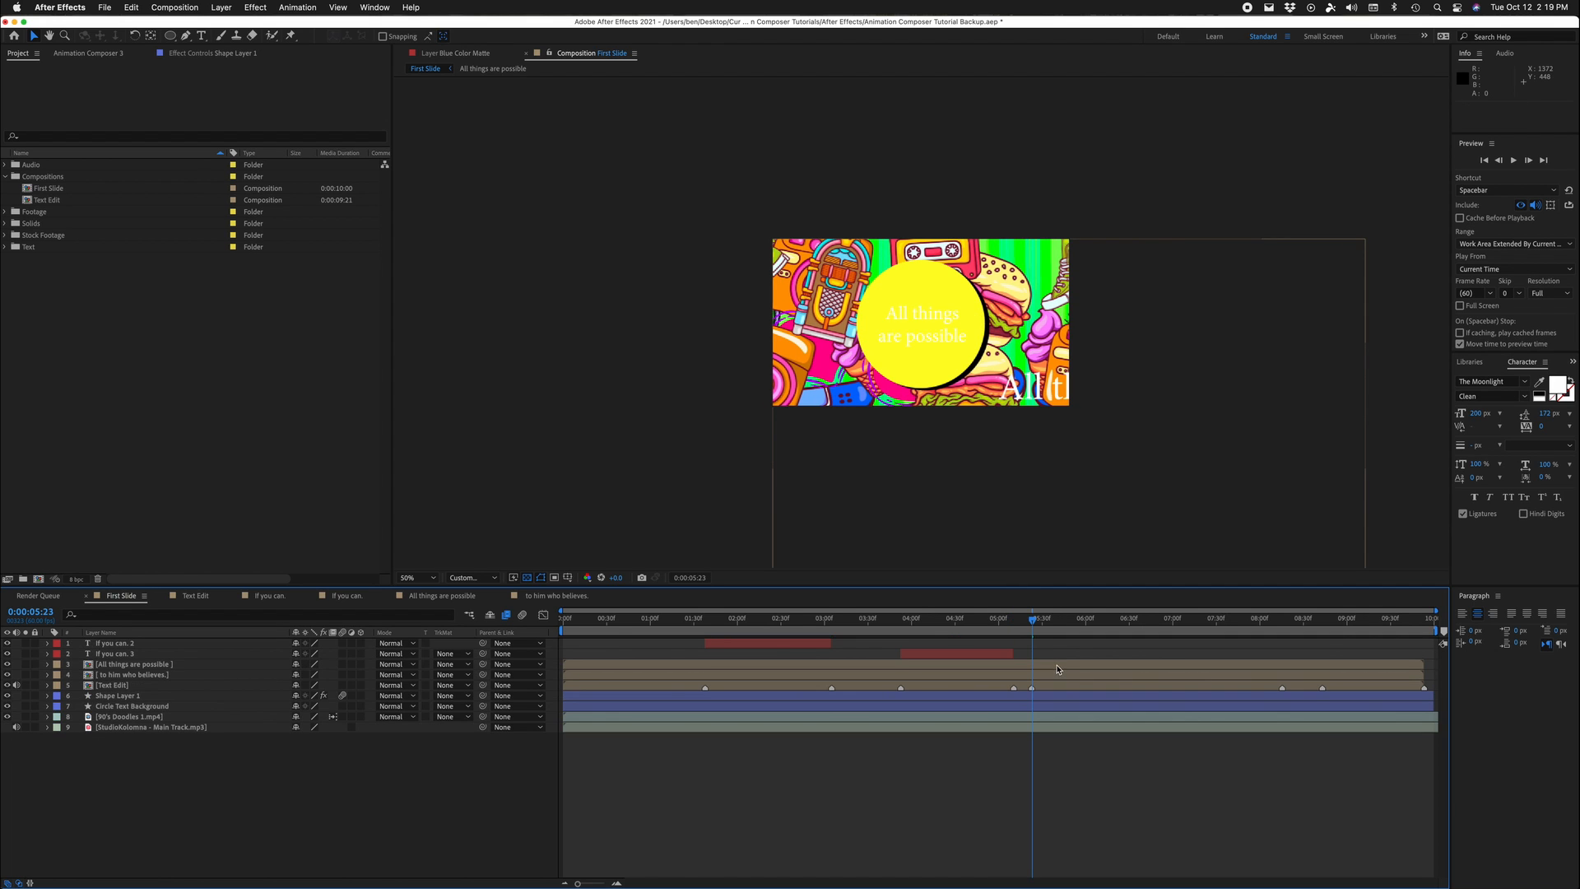
Step: Copy the text layer from the "All things are possible" composition into First Slide with the playhead at 0:00:05:23
double_click(1057, 669)
click(1080, 646)
key(cmd+c)
click(429, 71)
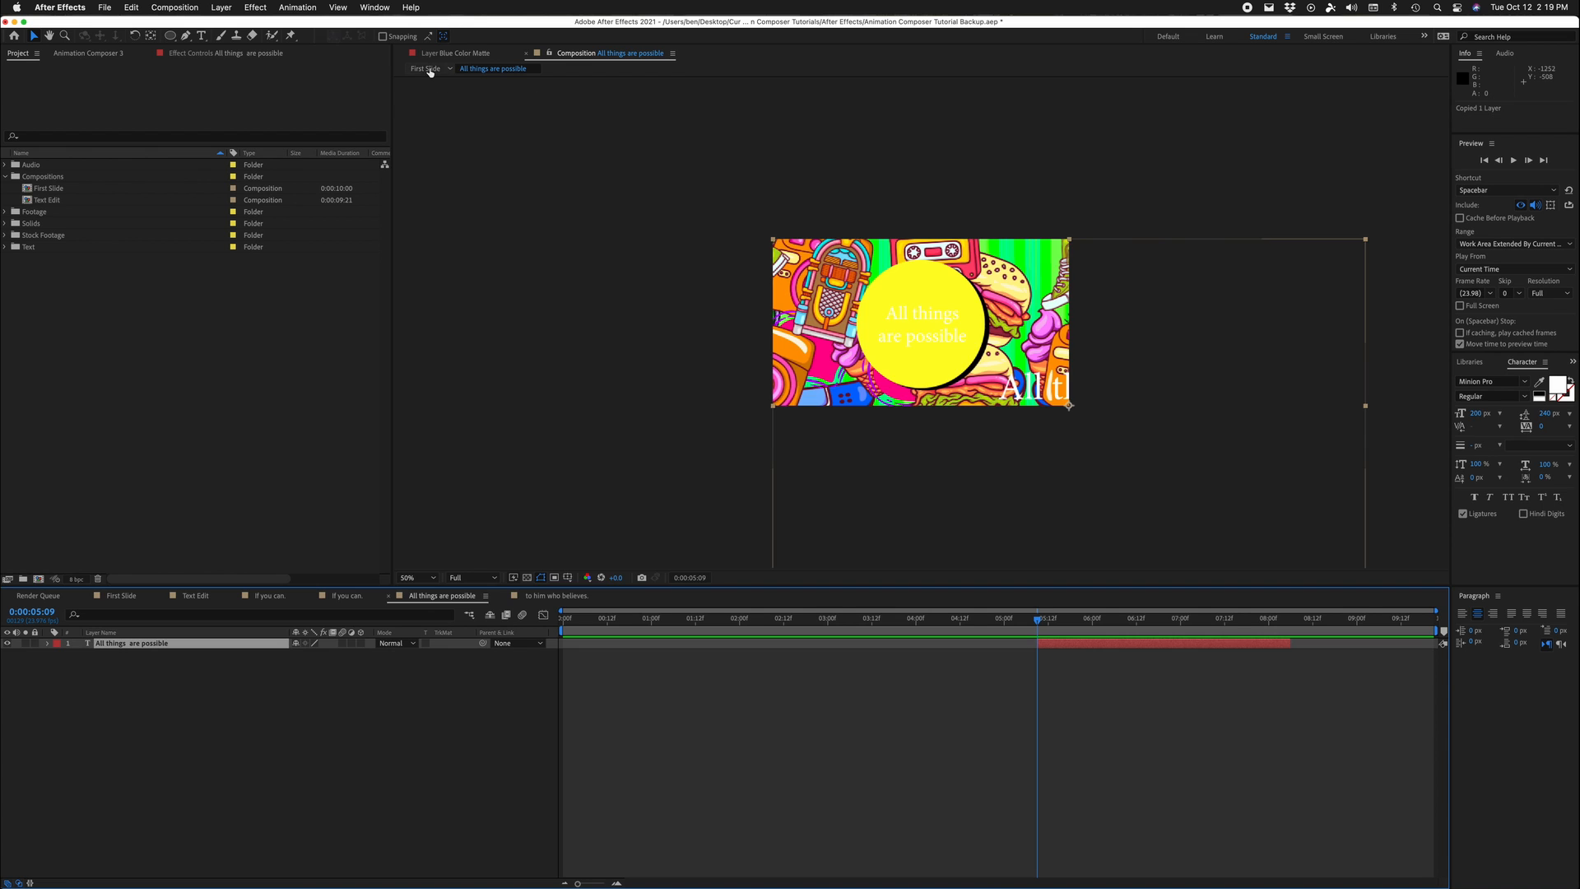
key(cmd+v)
Step: Move the pasted "All things are possible" text onto the yellow circle, scale it to fit, and delete its nested composition layer
drag(1081, 435, 938, 327)
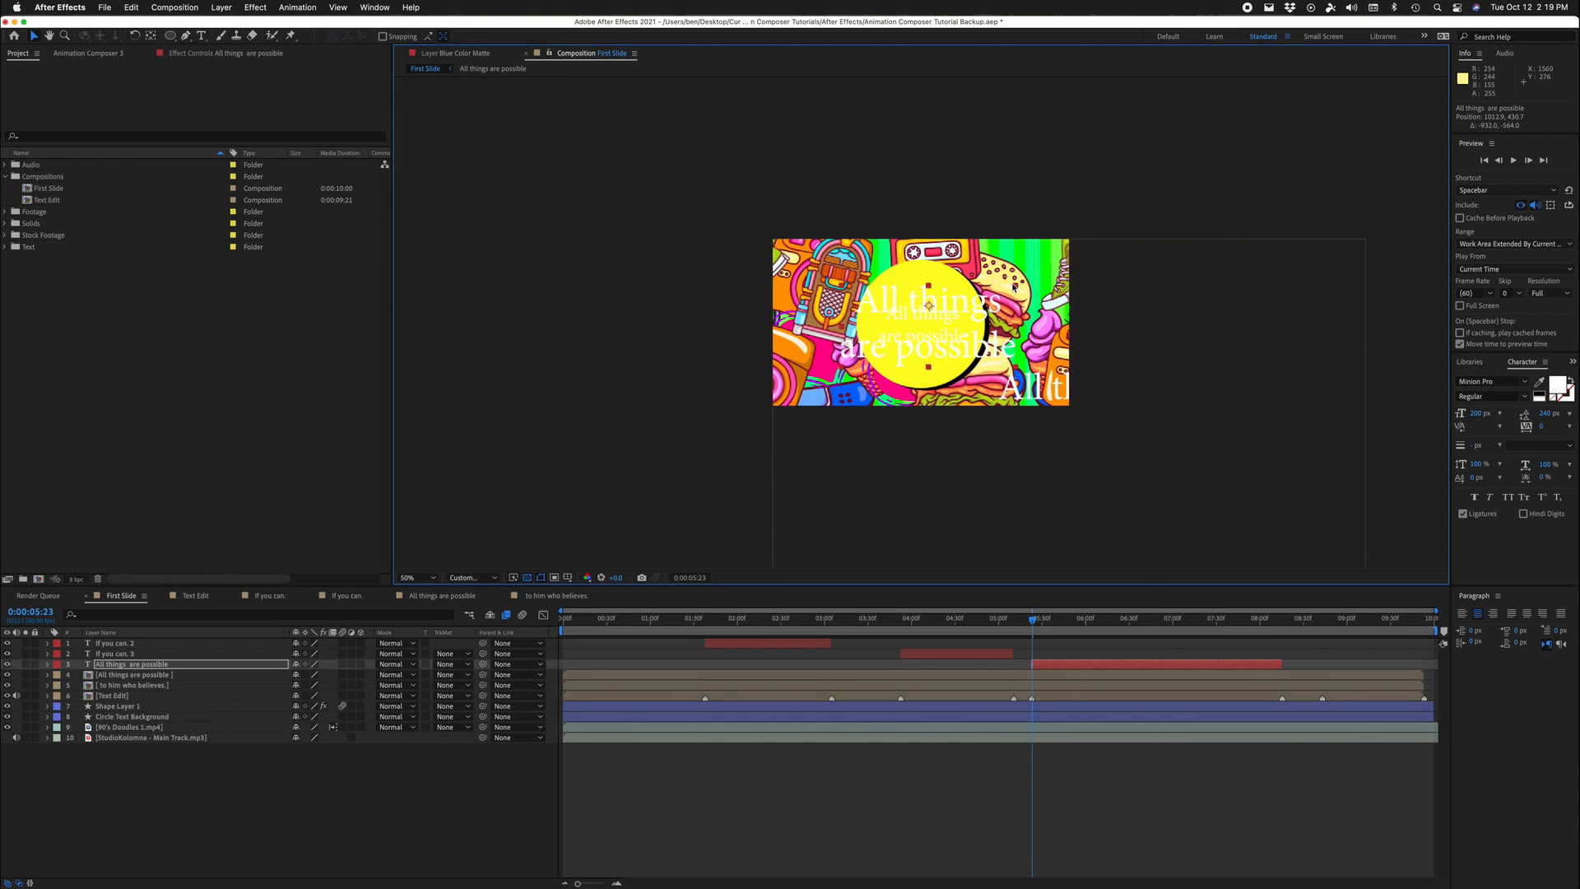
drag(1013, 287, 980, 294)
drag(899, 328, 897, 333)
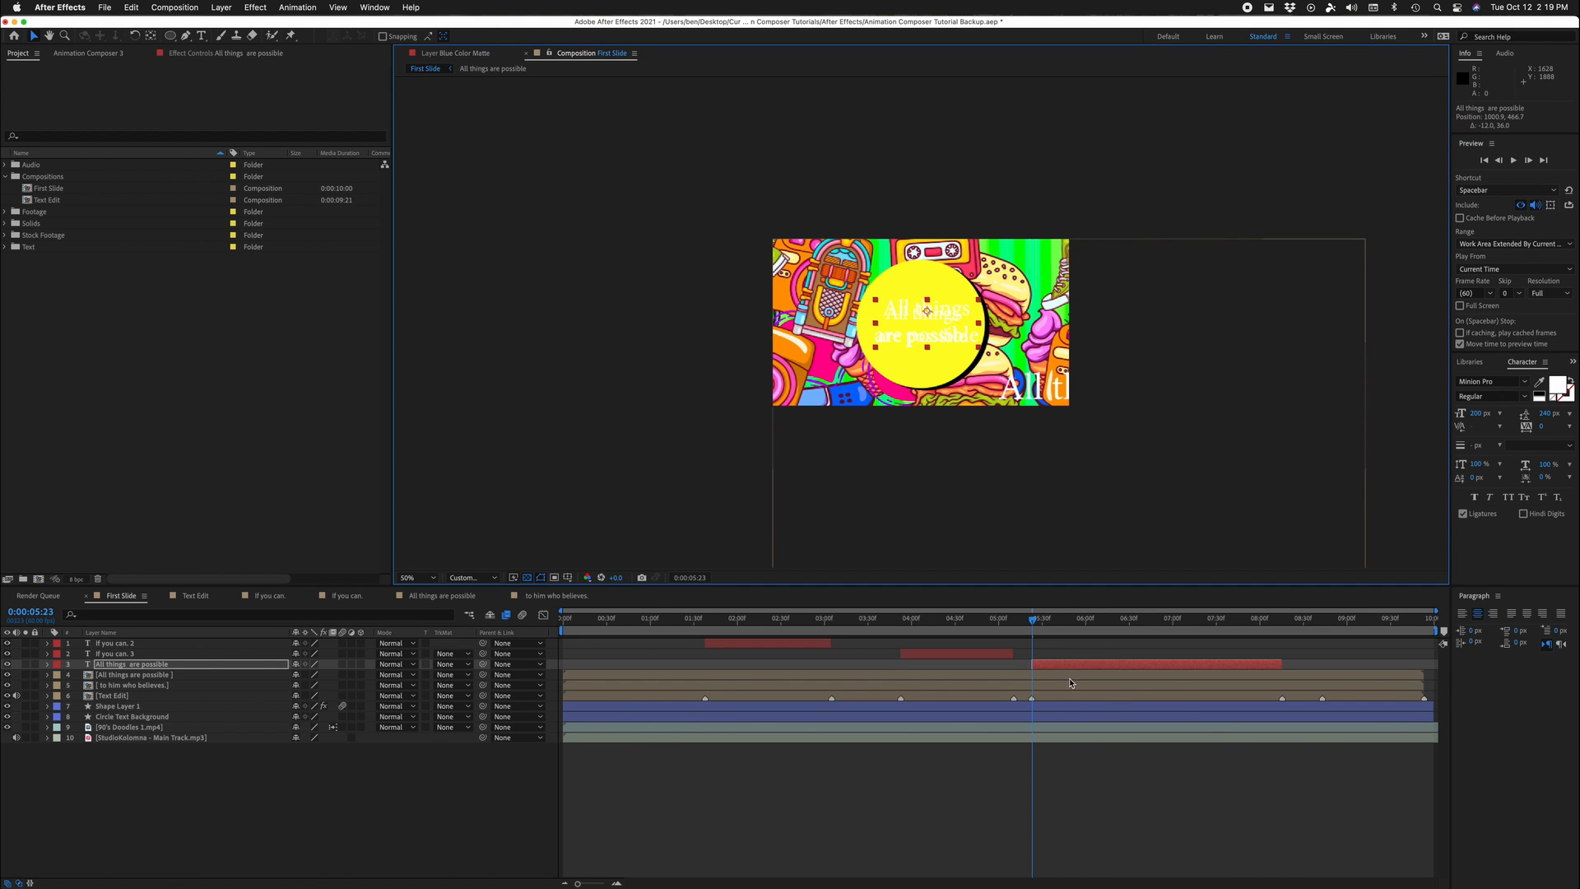
Step: Copy the text layer from the "to him who believes." composition into First Slide at 0:00:08:43, and delete the nested composition layer
drag(1279, 618, 1322, 619)
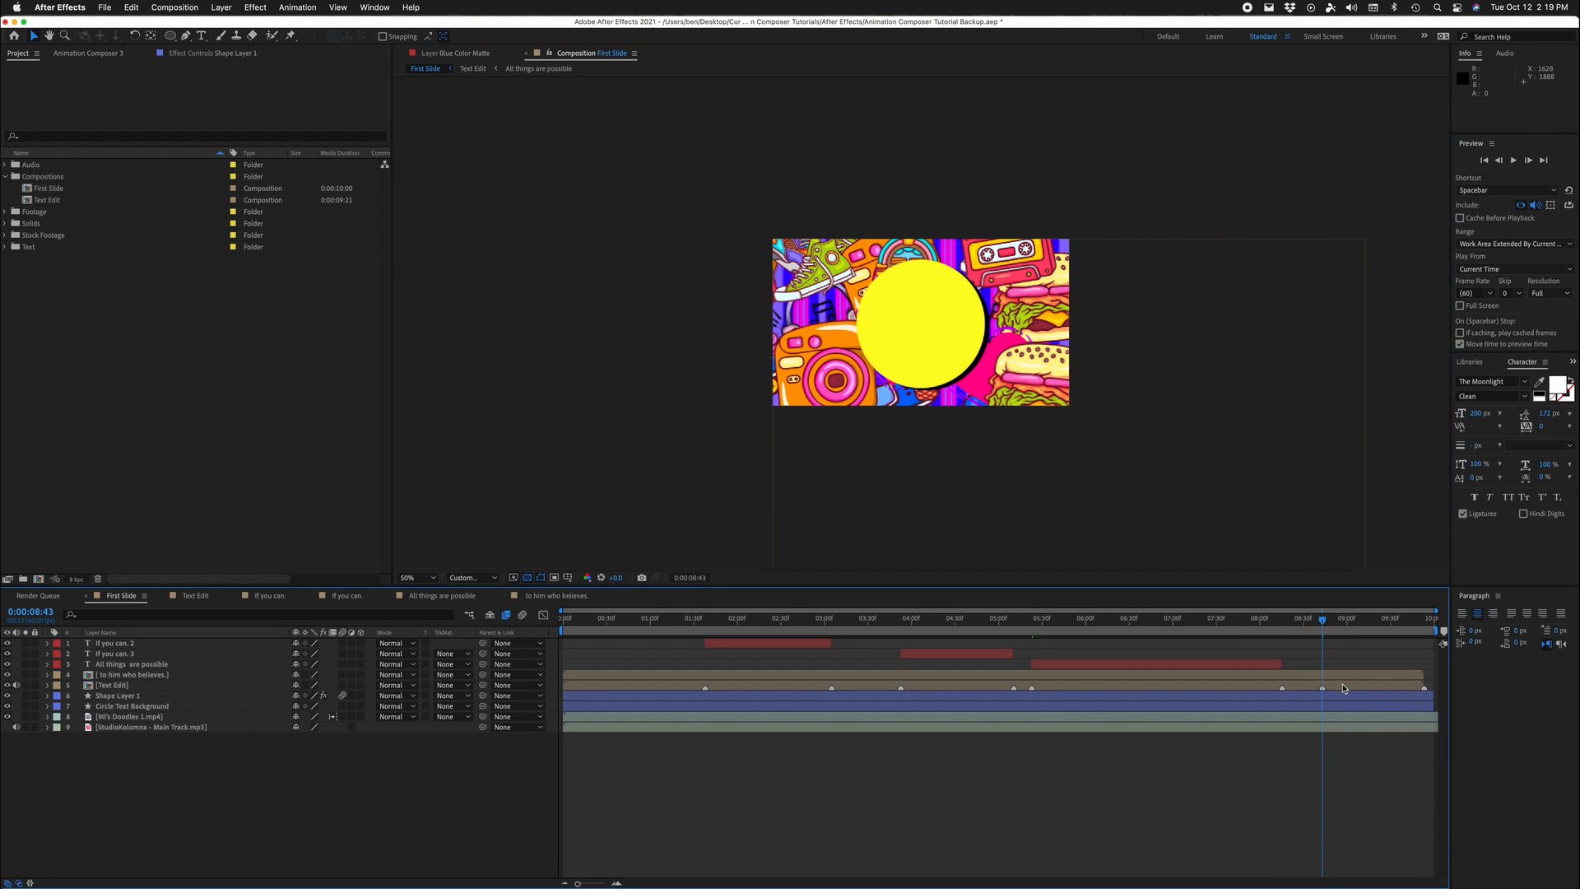
double_click(1341, 684)
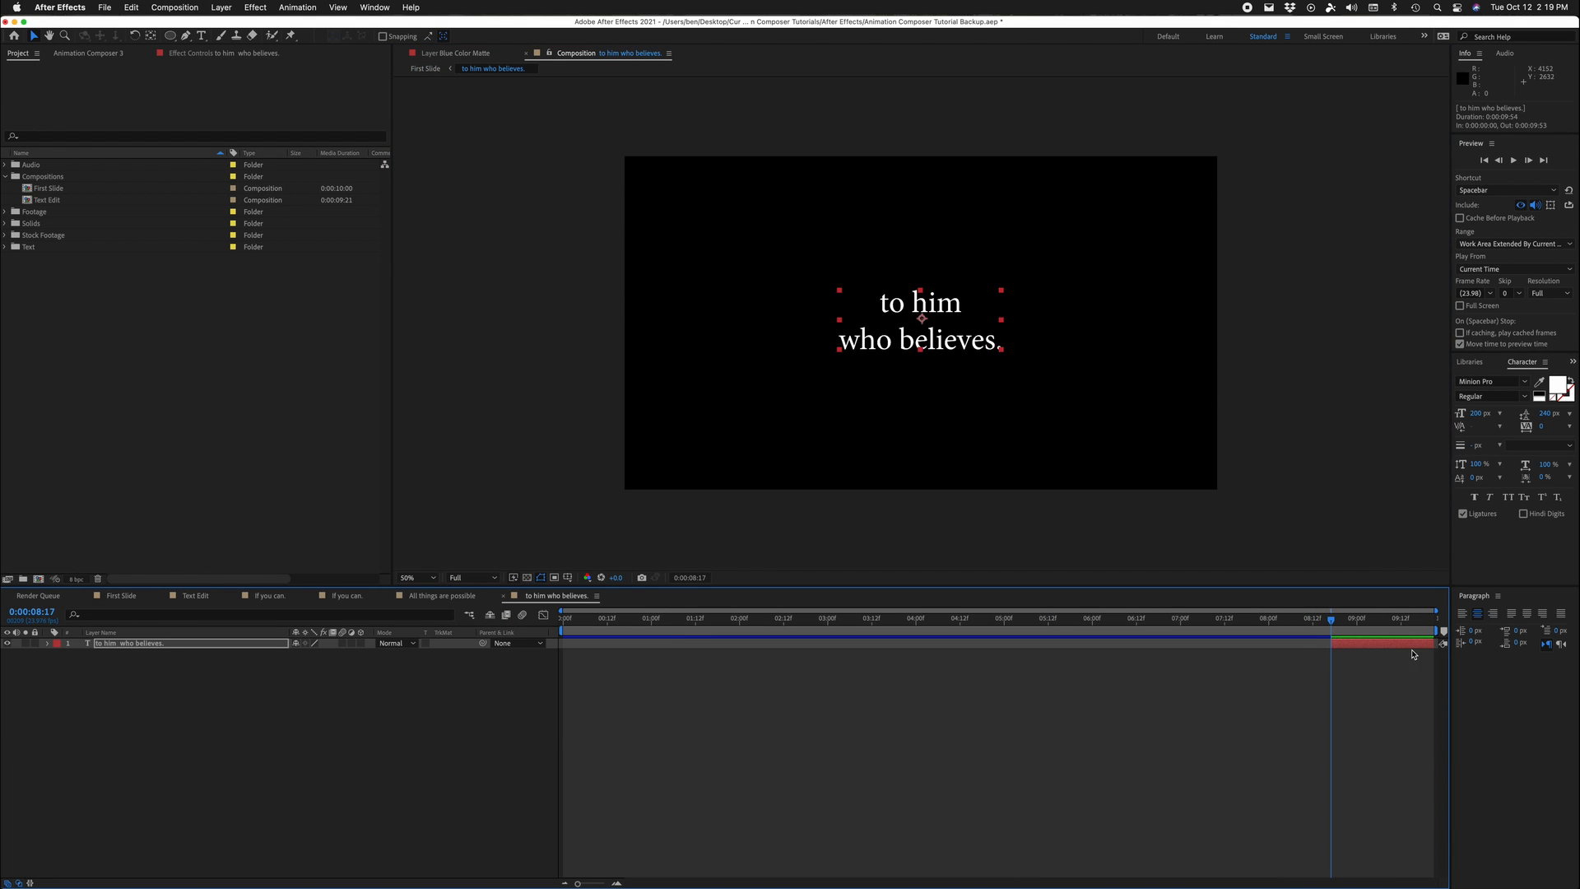
click(426, 68)
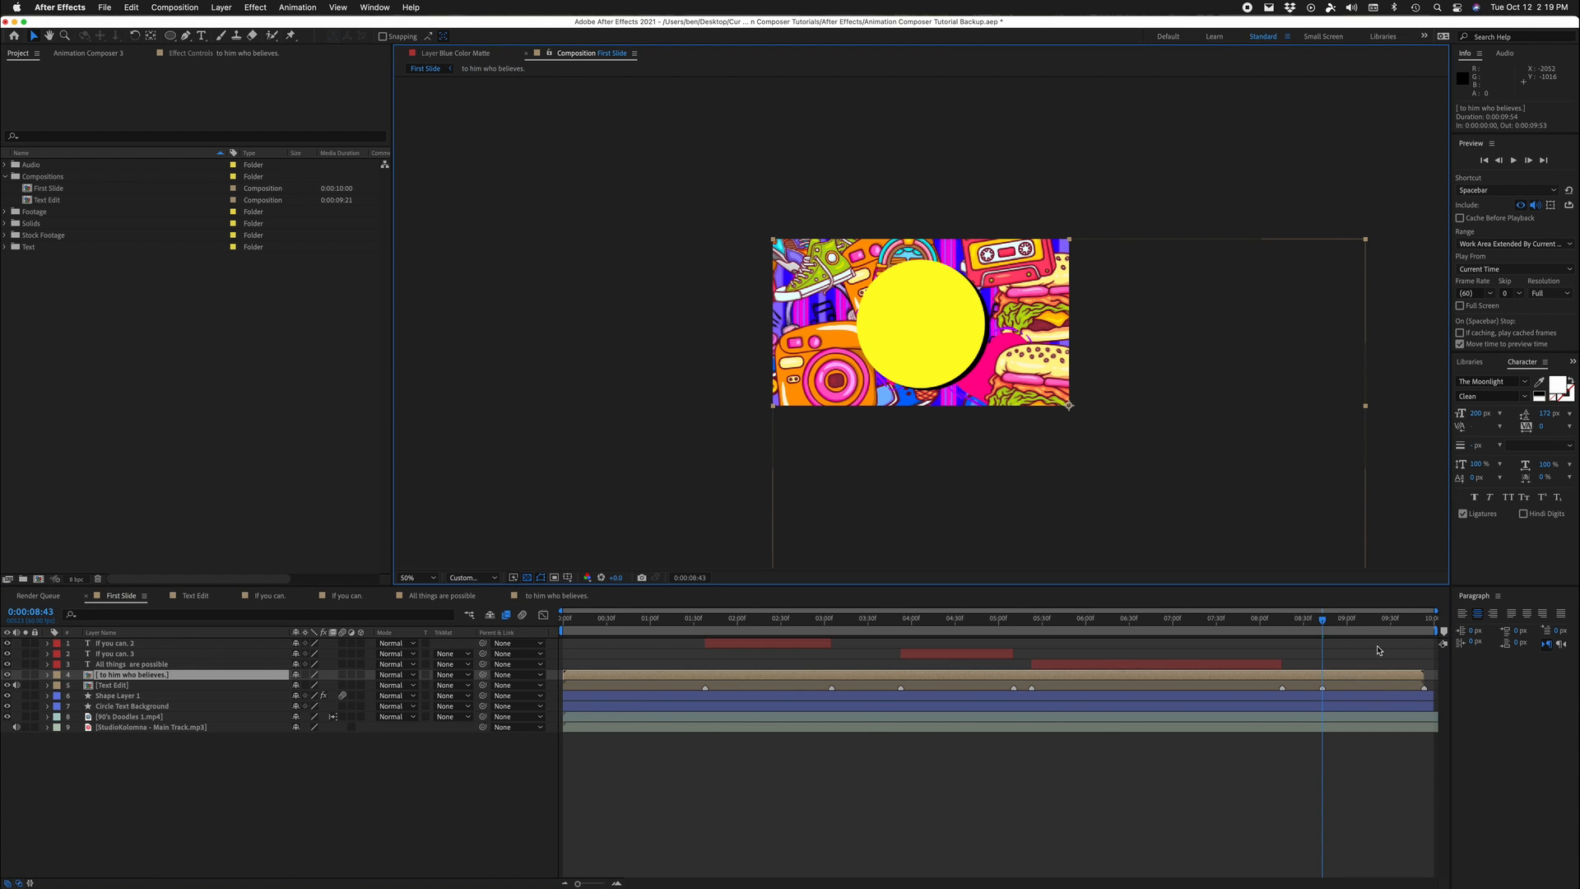
double_click(1339, 673)
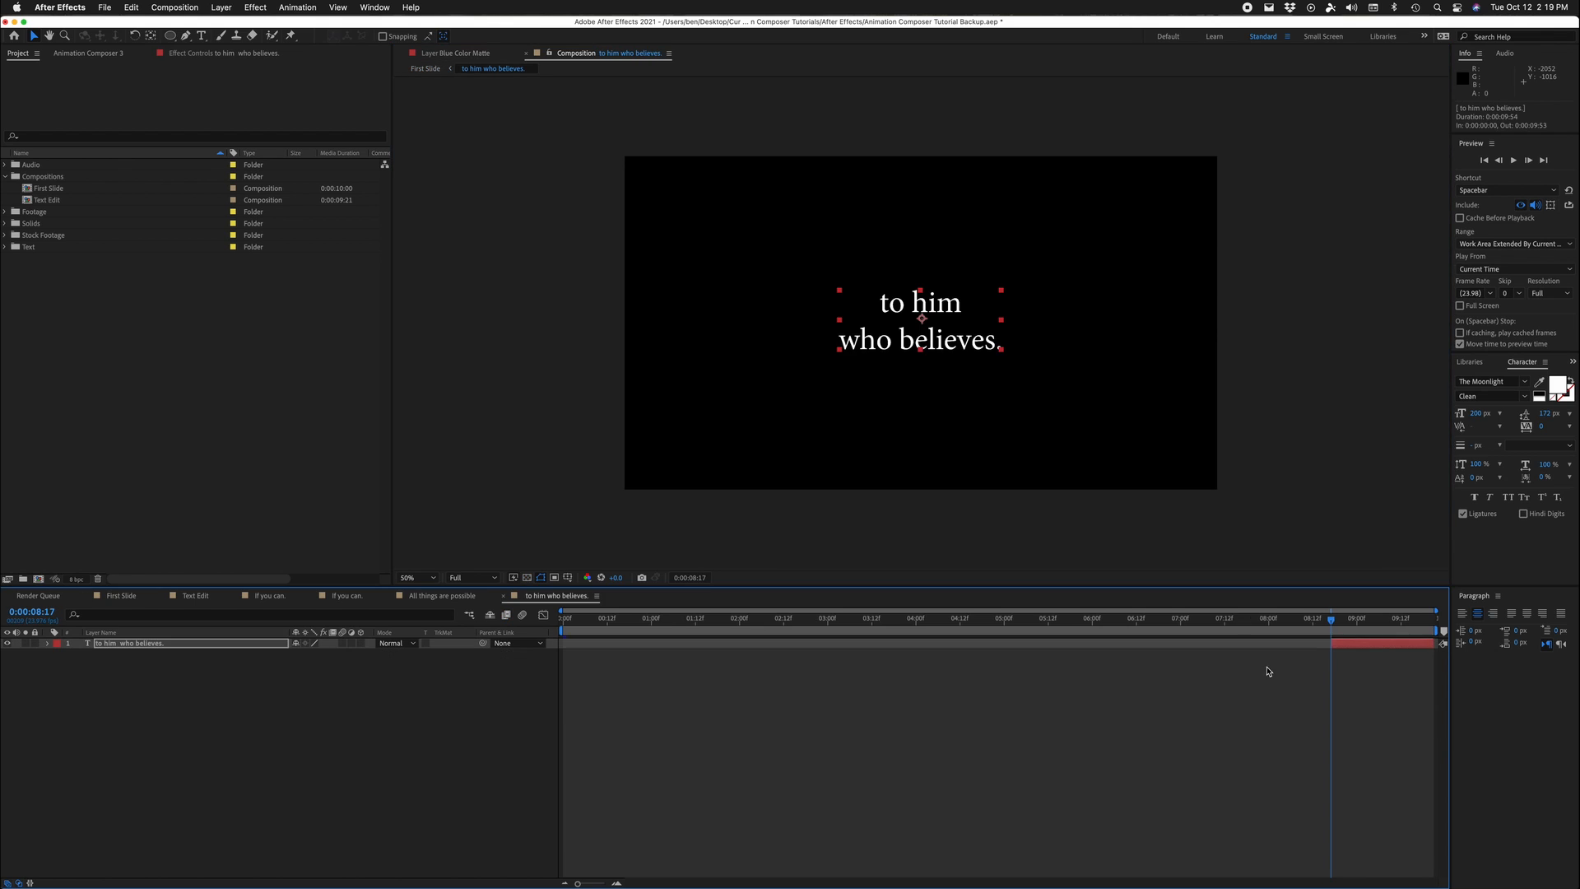
key(super+a)
key(super+c)
click(426, 68)
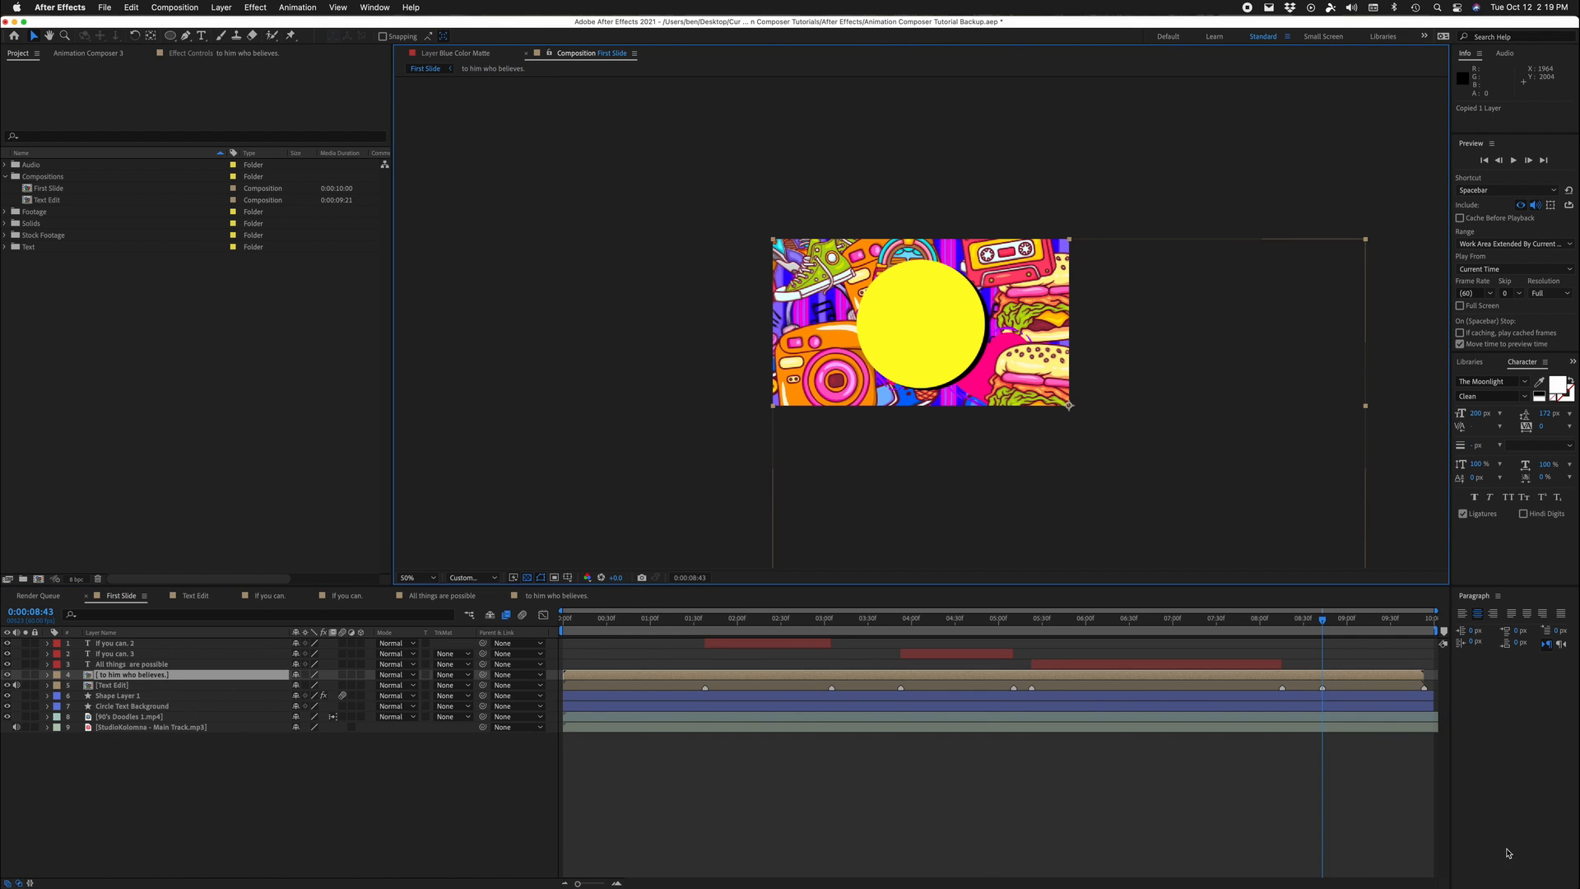
key(super+v)
click(1350, 685)
key(Delete)
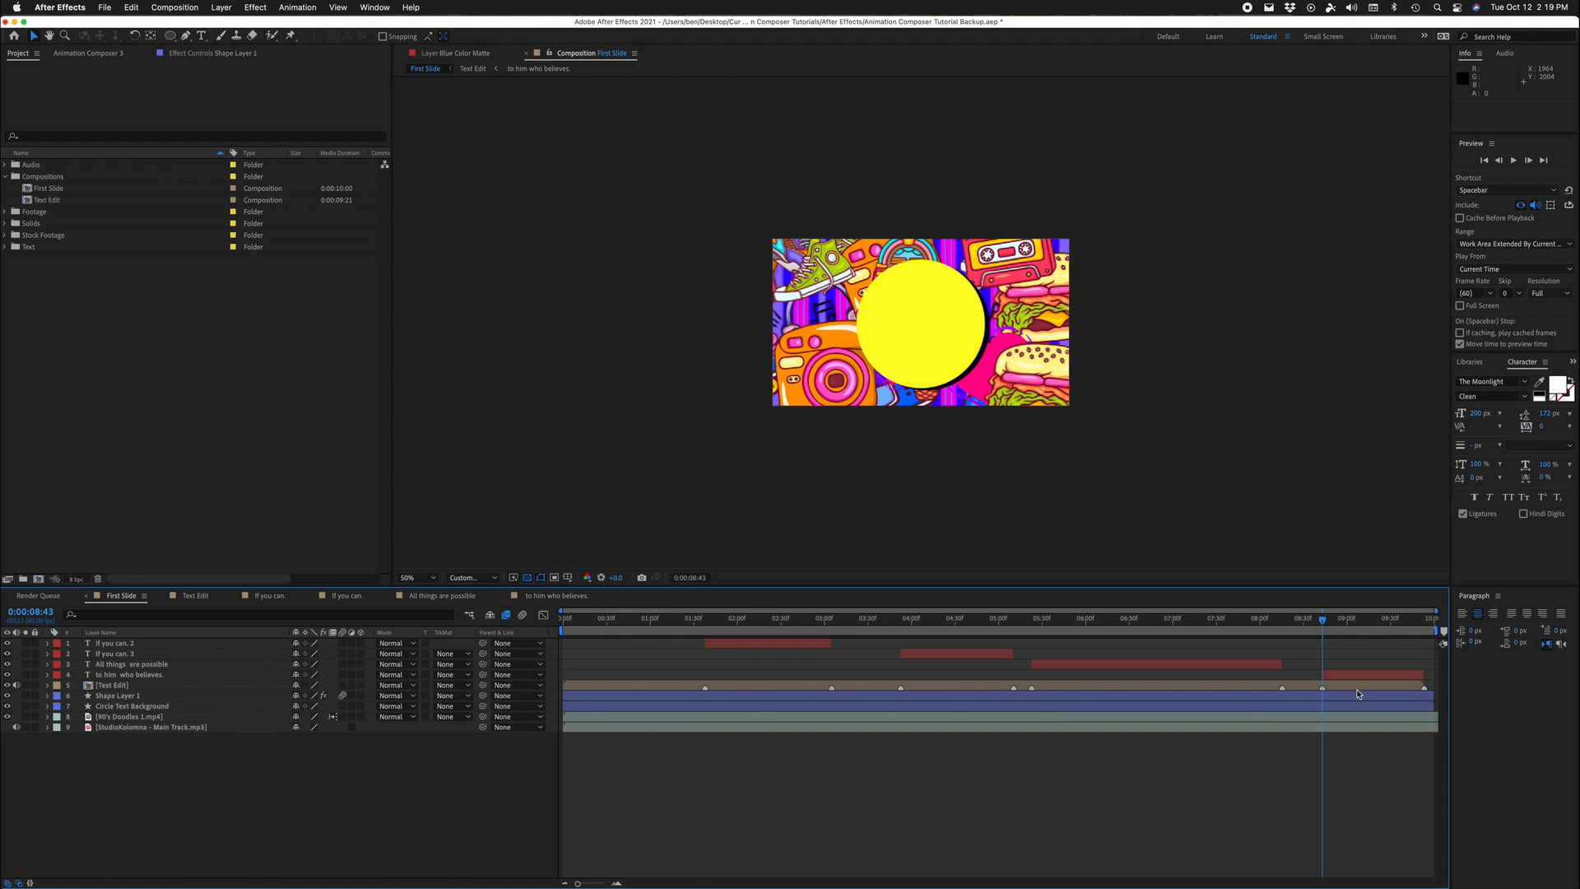
Step: Move the pasted "to him who believes." text onto the yellow circle and scale it down to fit inside
click(1371, 619)
click(1083, 427)
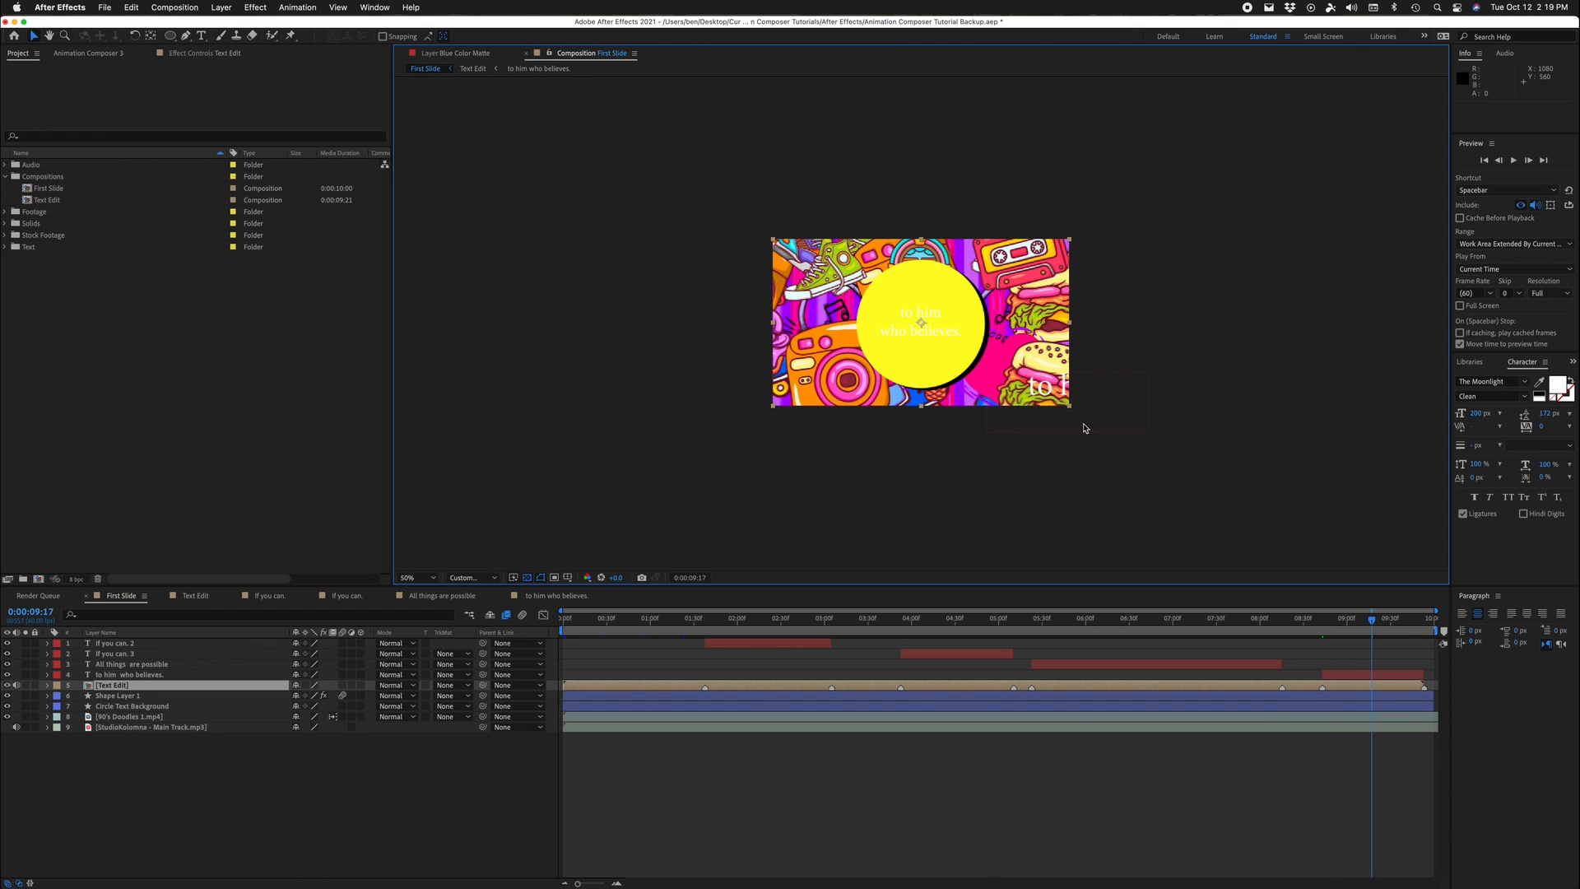
click(1395, 677)
drag(1043, 380, 980, 309)
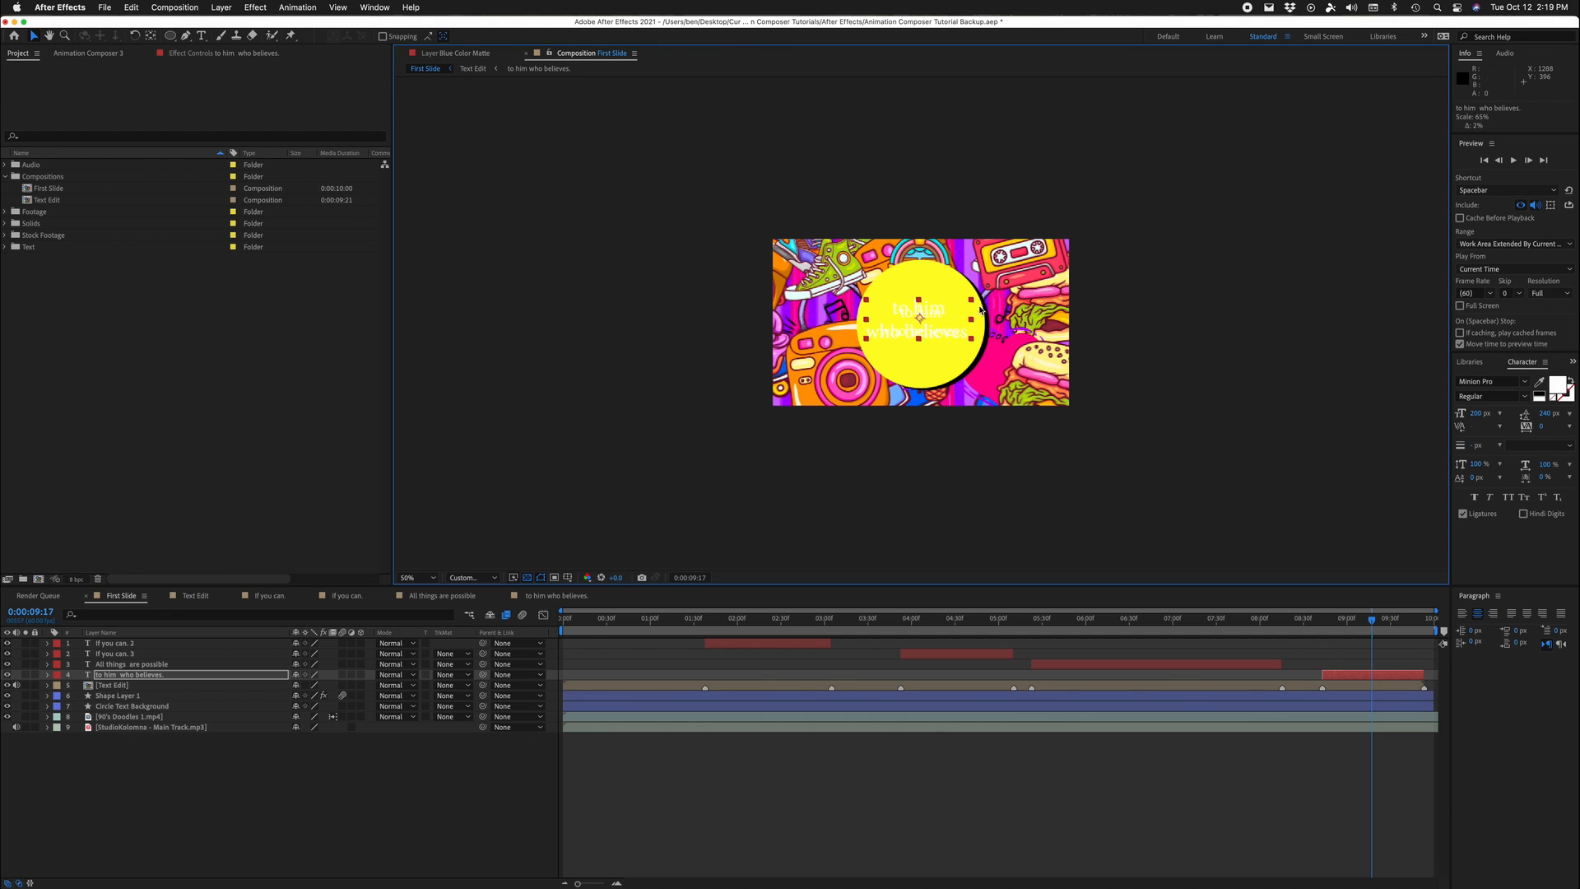
Step: Delete the Text Edit composition layer from First Slide
click(115, 686)
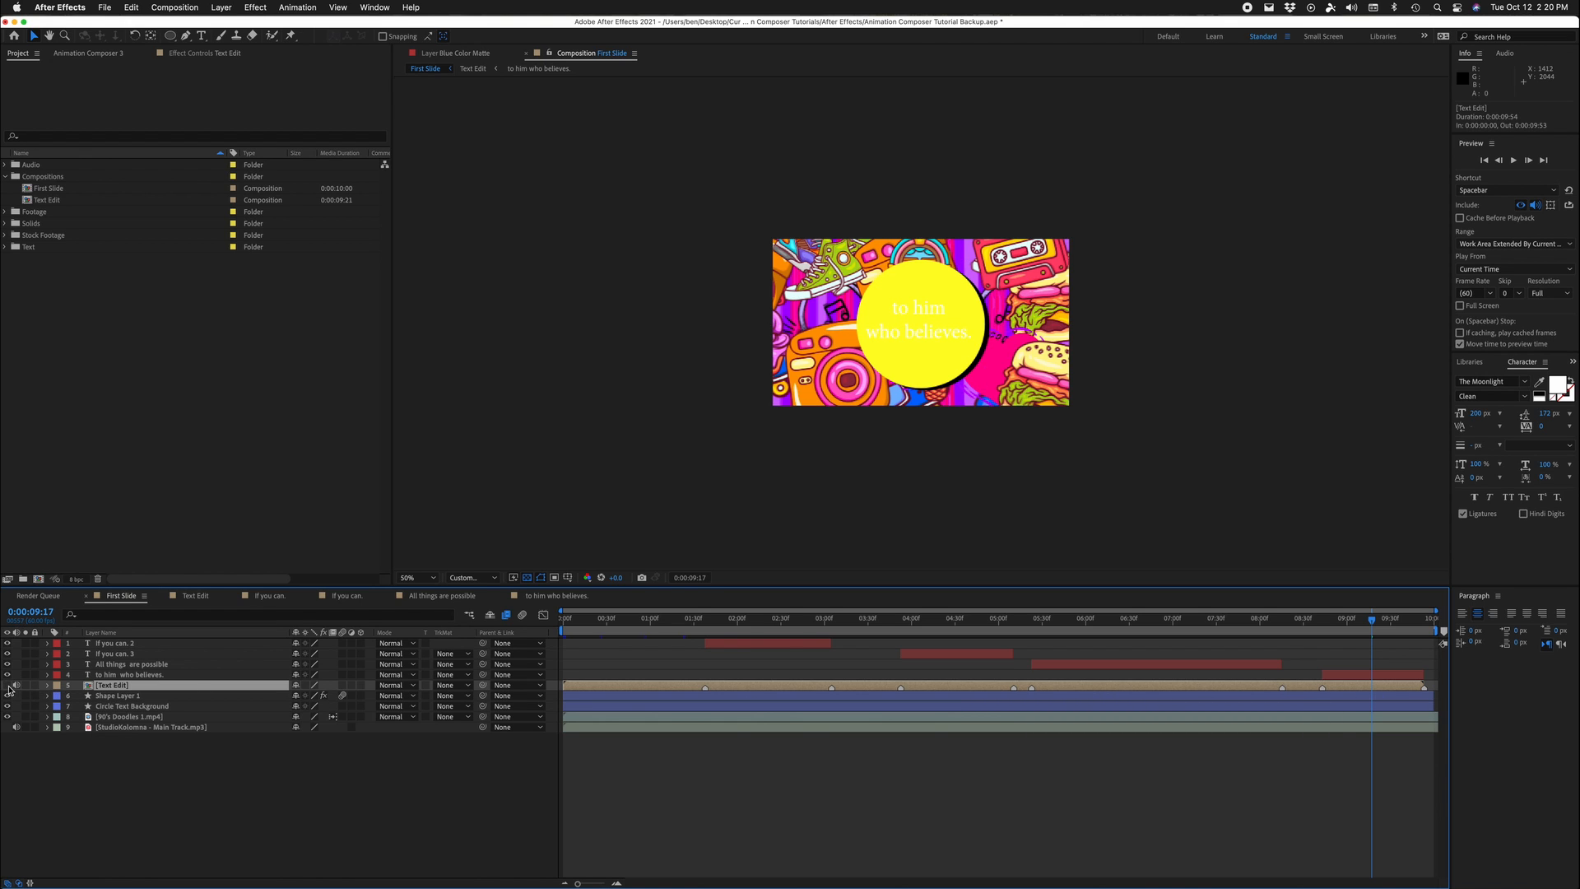
key(Delete)
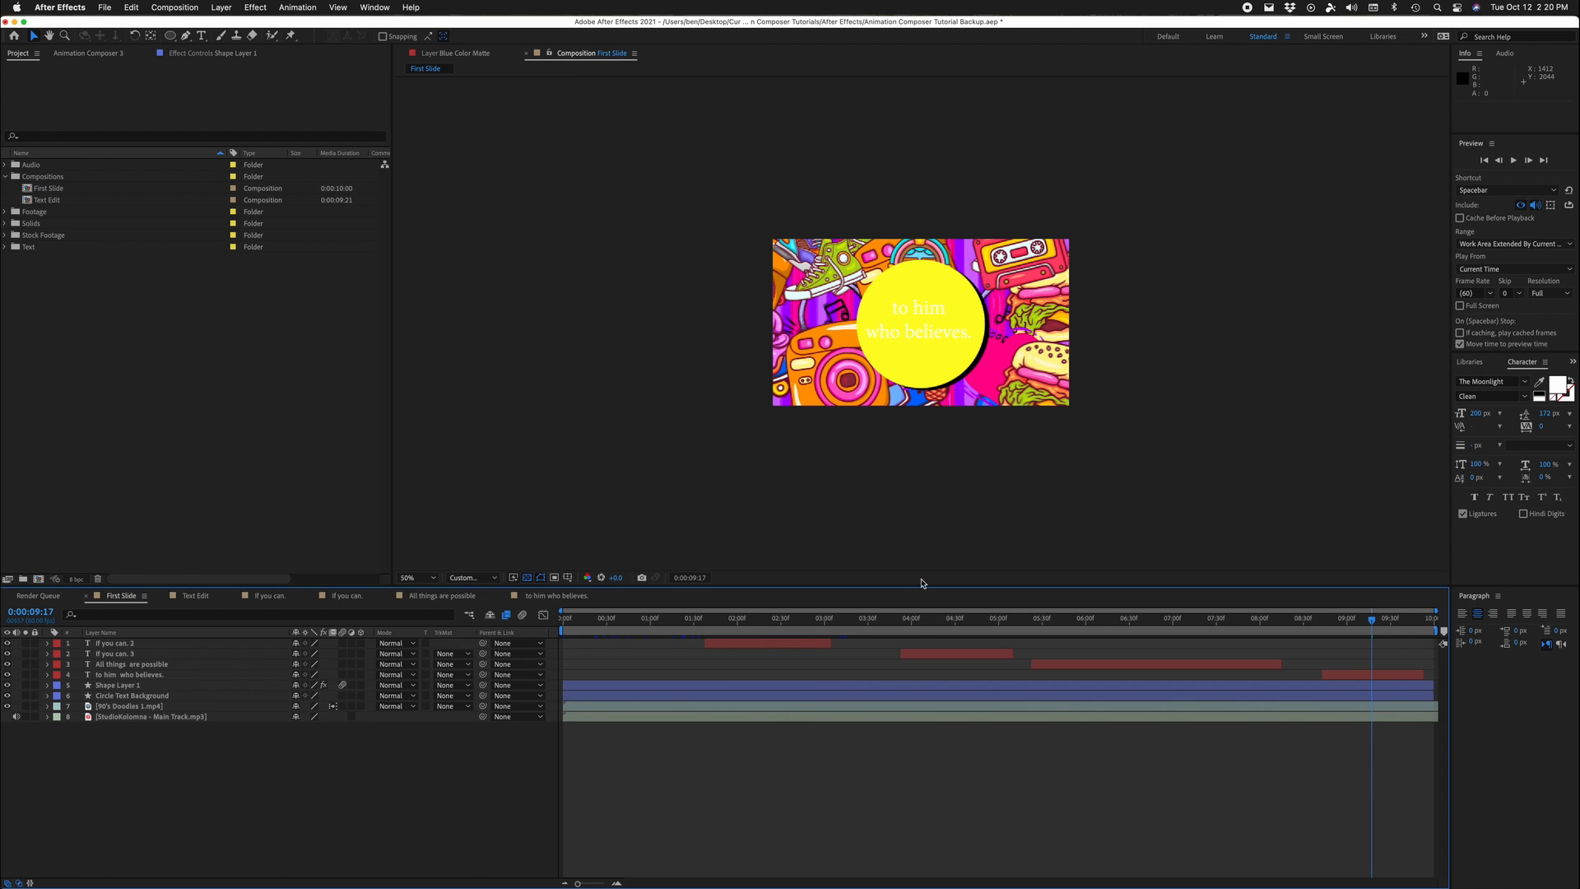
key(super+z)
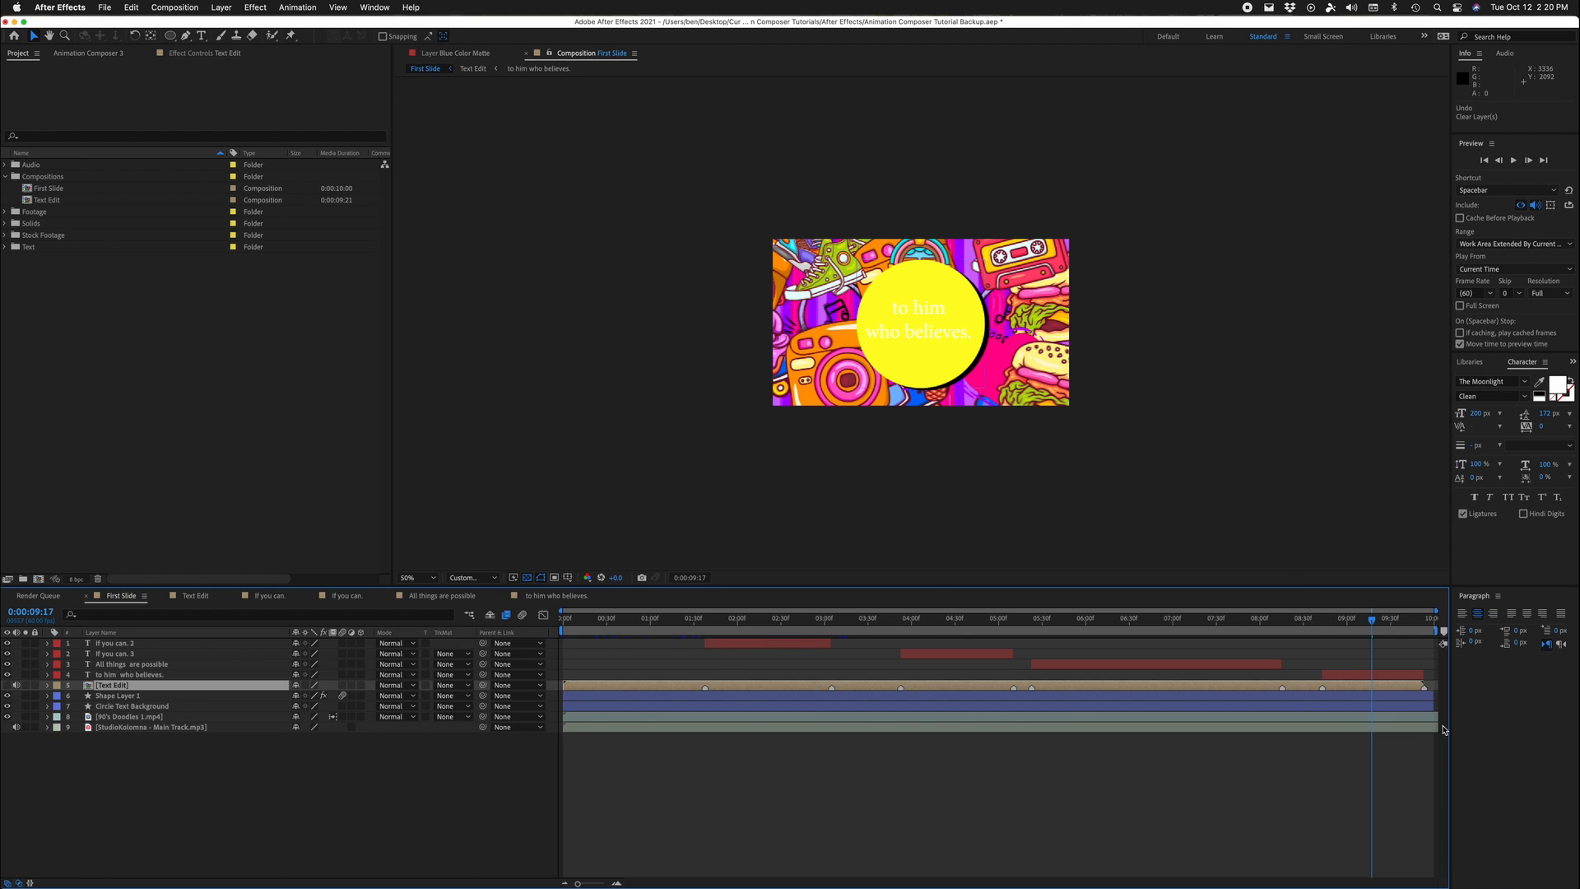
key(super+shift+z)
Step: Scale the first "If you can." text down to fit inside the yellow circle, and nudge it upward to centre it
drag(1379, 625, 769, 628)
click(775, 642)
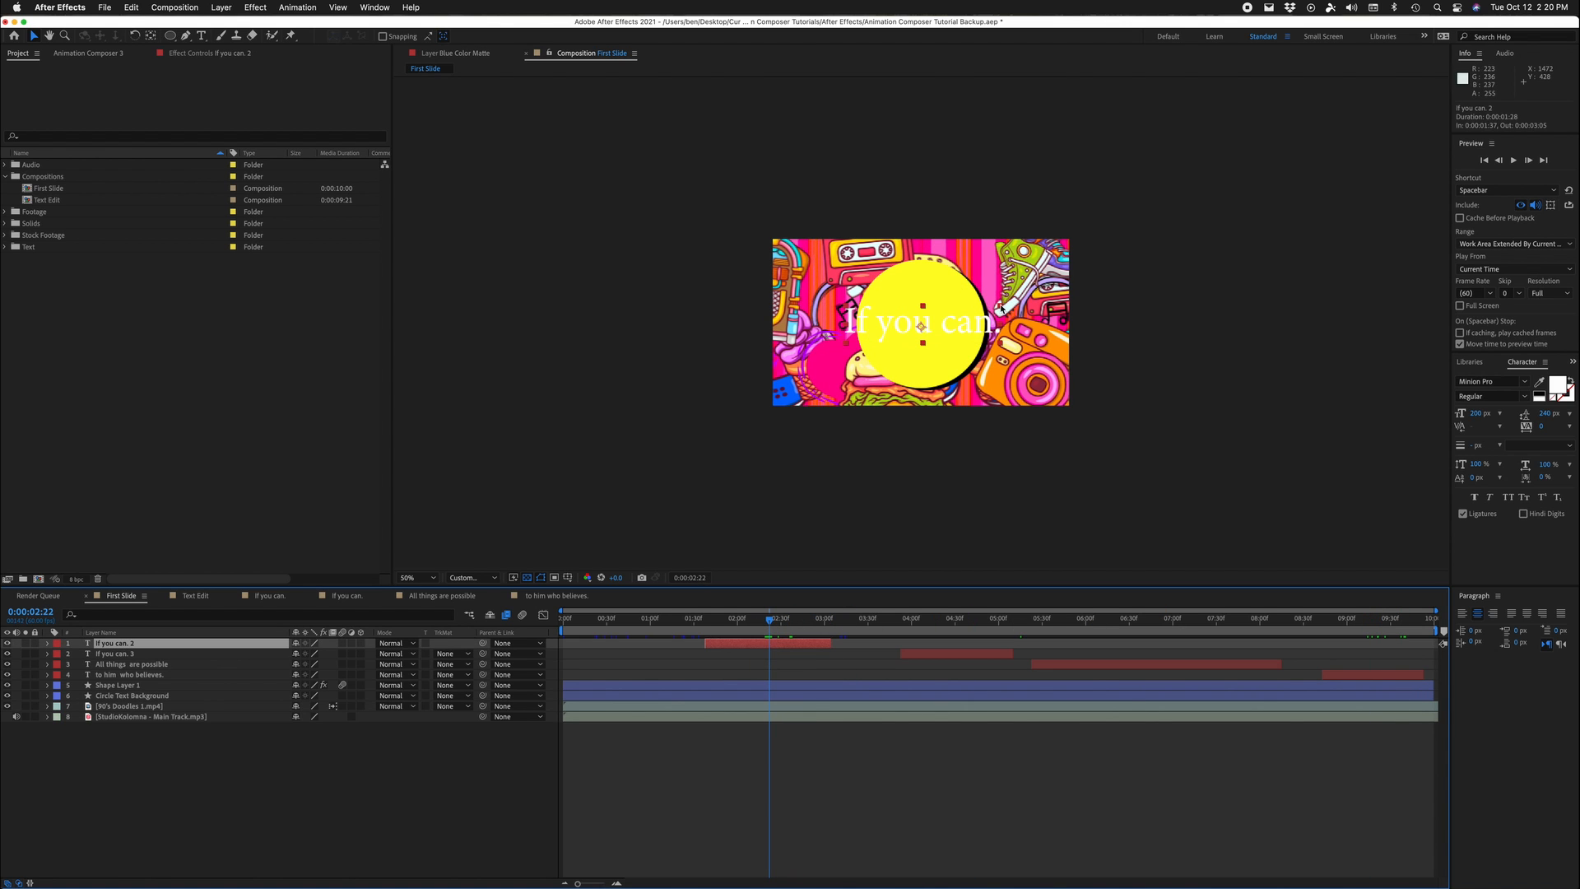
drag(999, 309, 982, 316)
key(shift+Up)
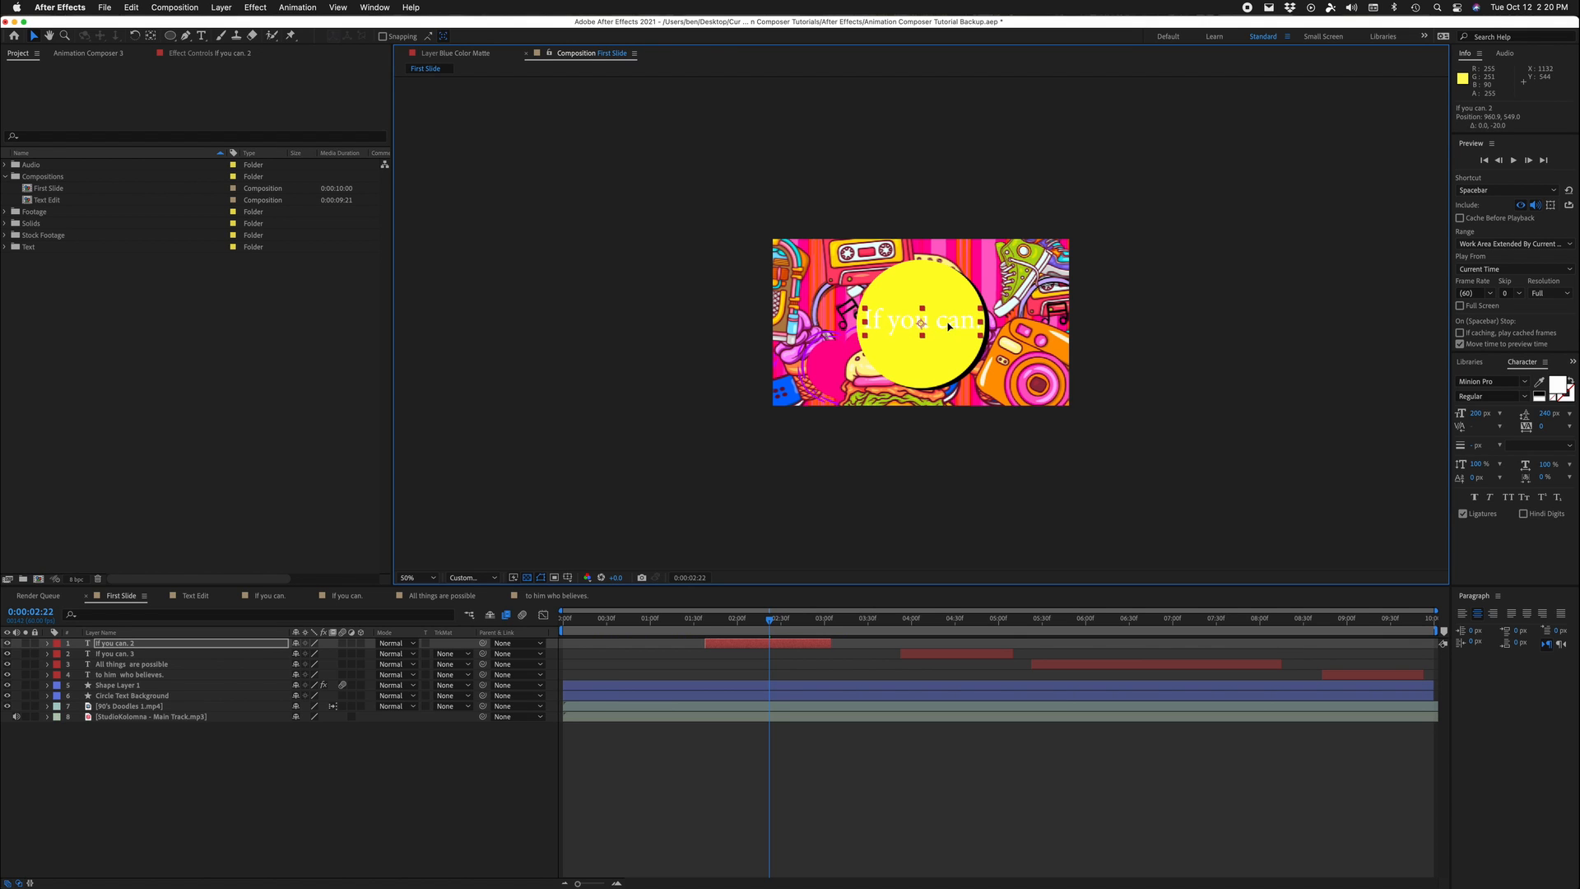
key(super+shift+a)
click(957, 323)
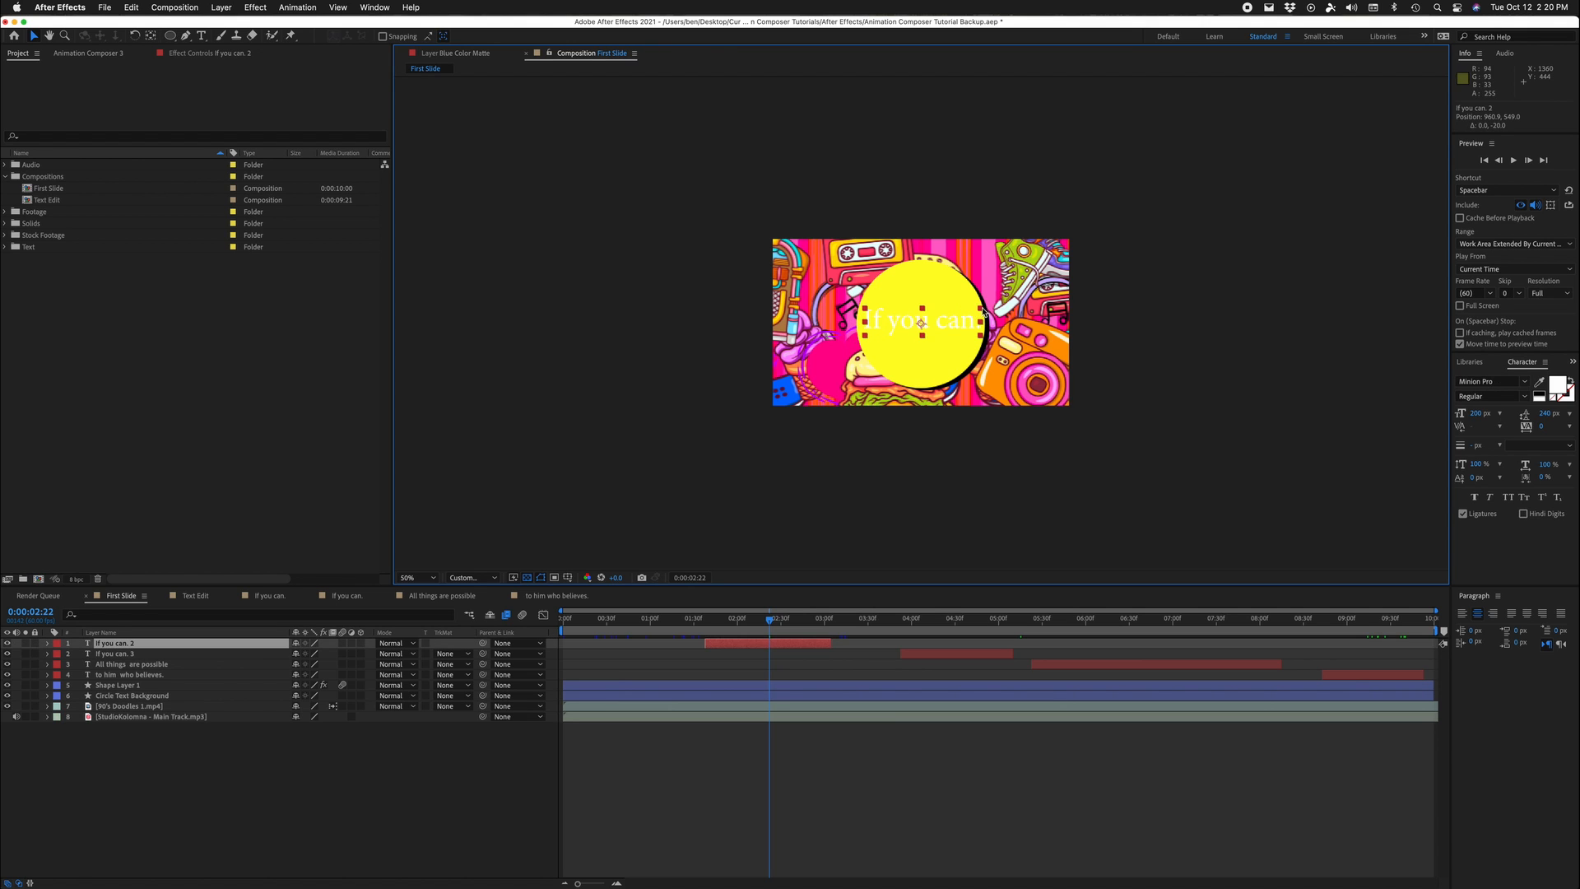
key(super+shift+a)
click(967, 321)
click(795, 675)
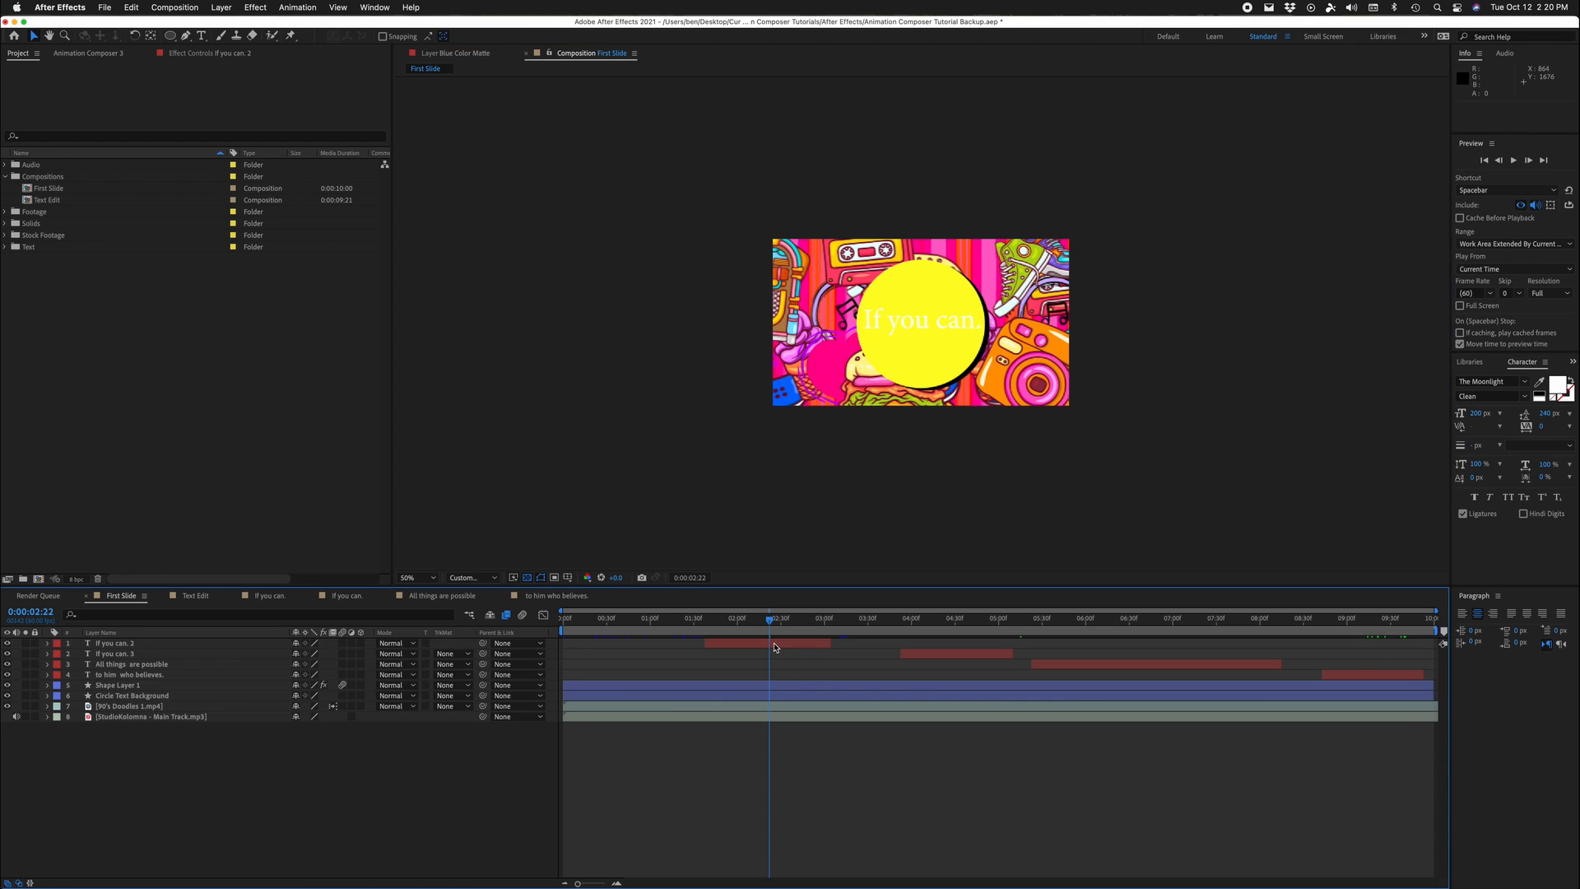
click(773, 644)
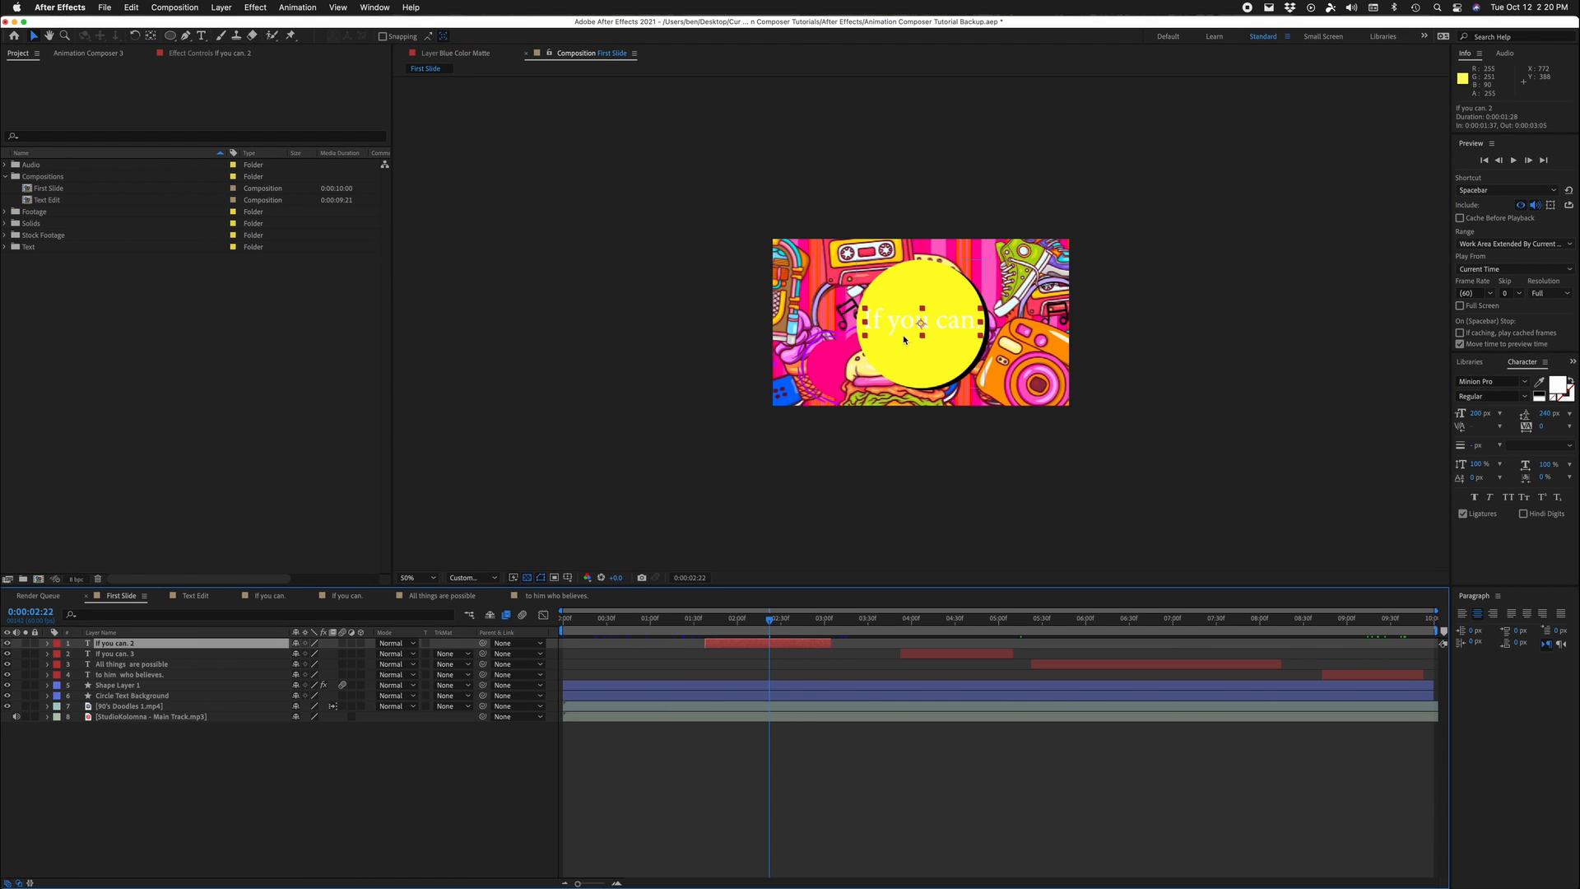
Step: Move the playhead to 0:00:02:30 within the first "If you can." caption, and save the project
click(961, 655)
drag(1126, 629, 764, 643)
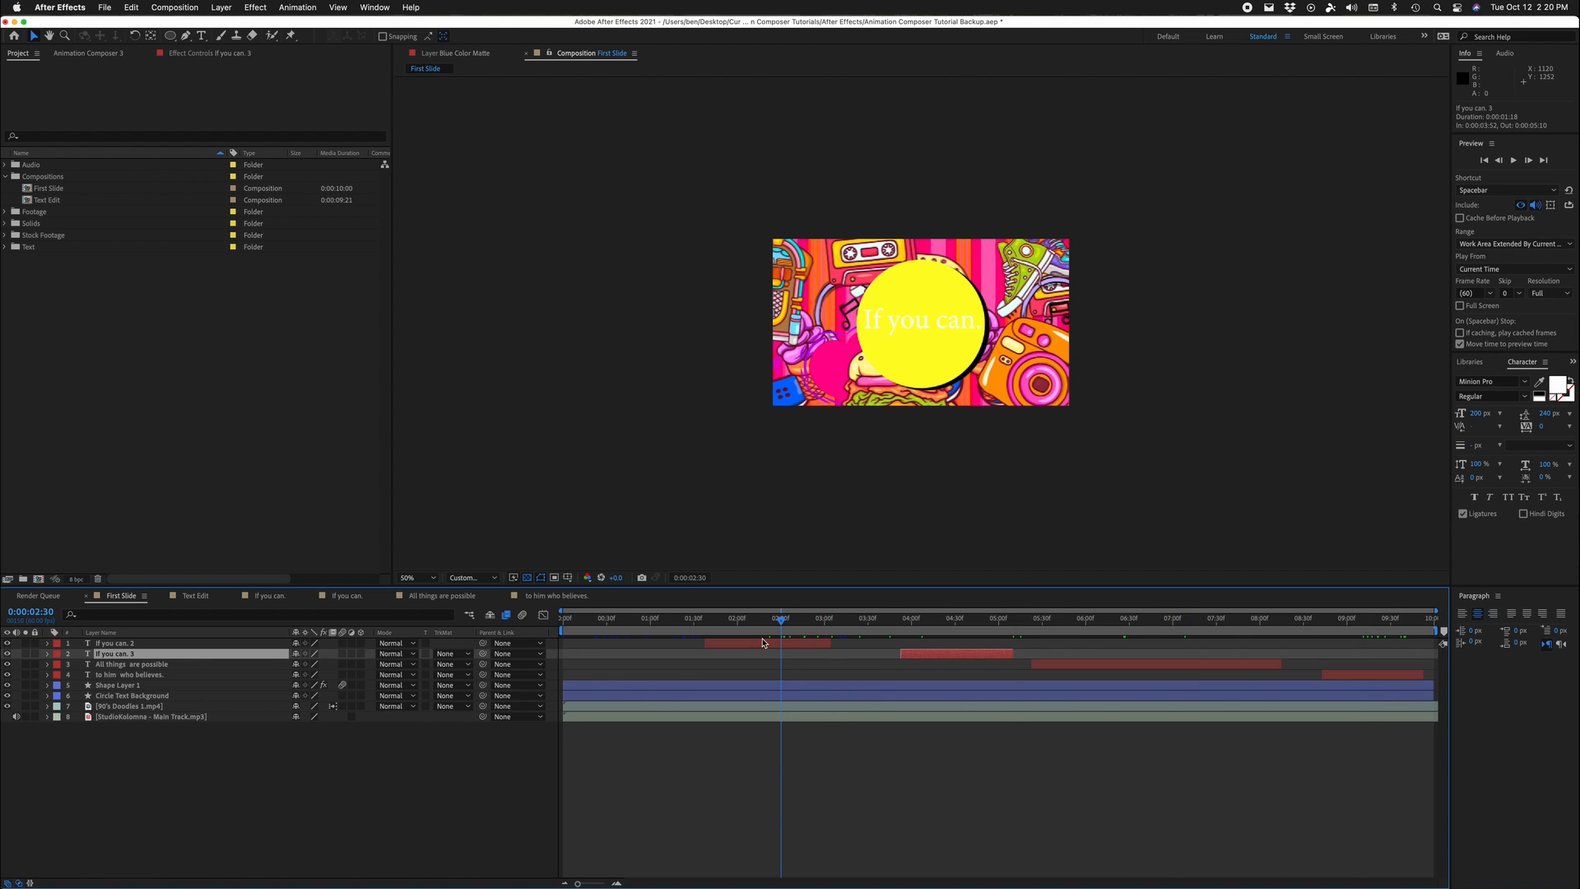
key(super+s)
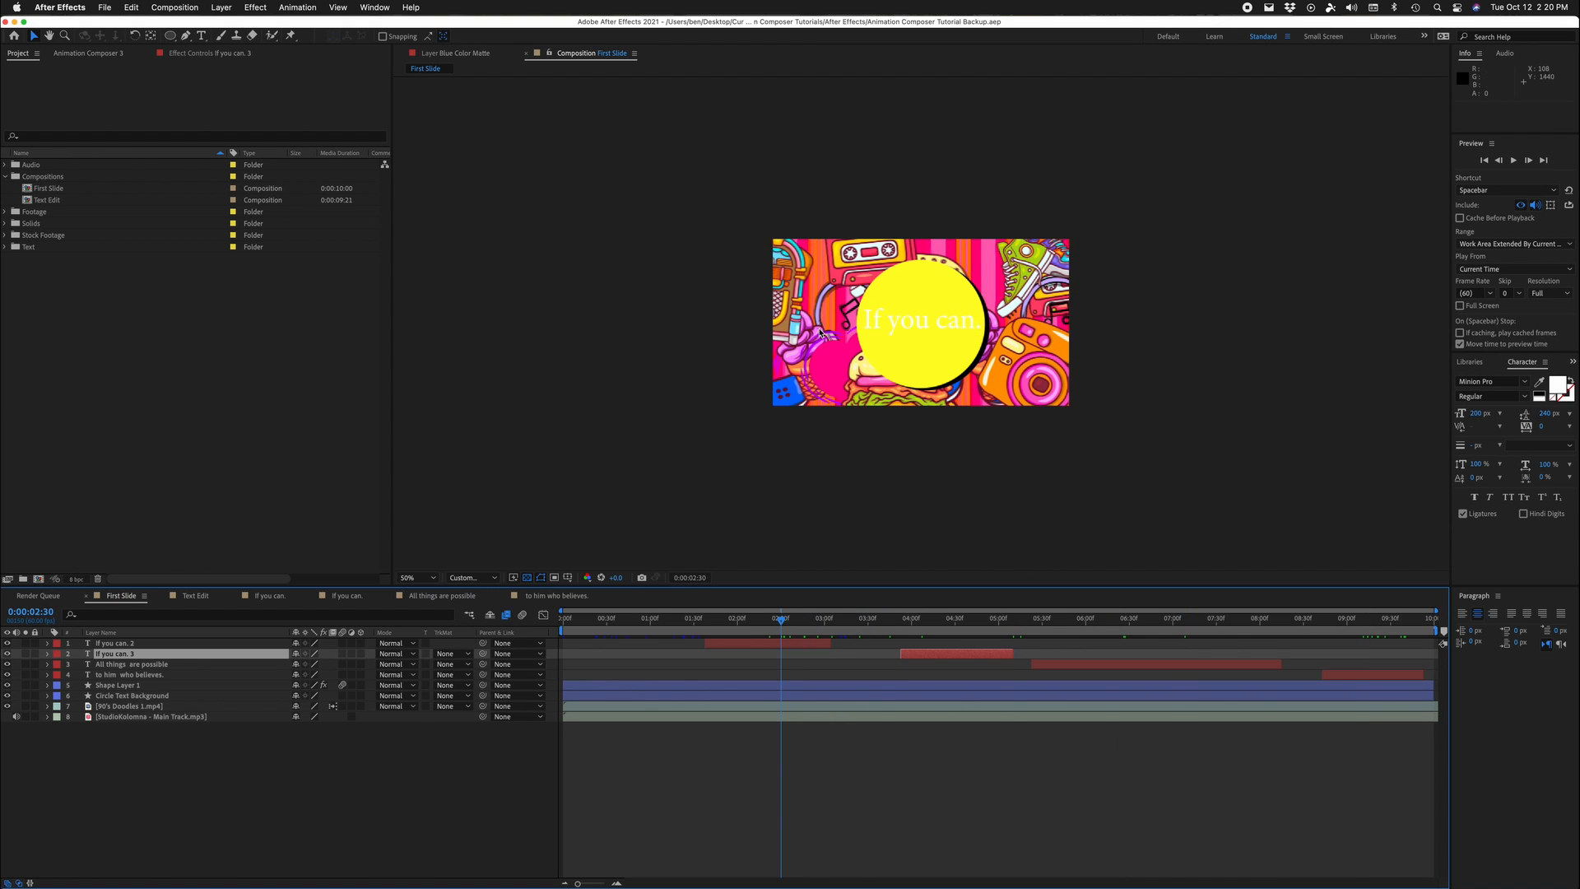
Step: Try the Monaco font on the first "If you can." text layer, and undo the font change
click(750, 643)
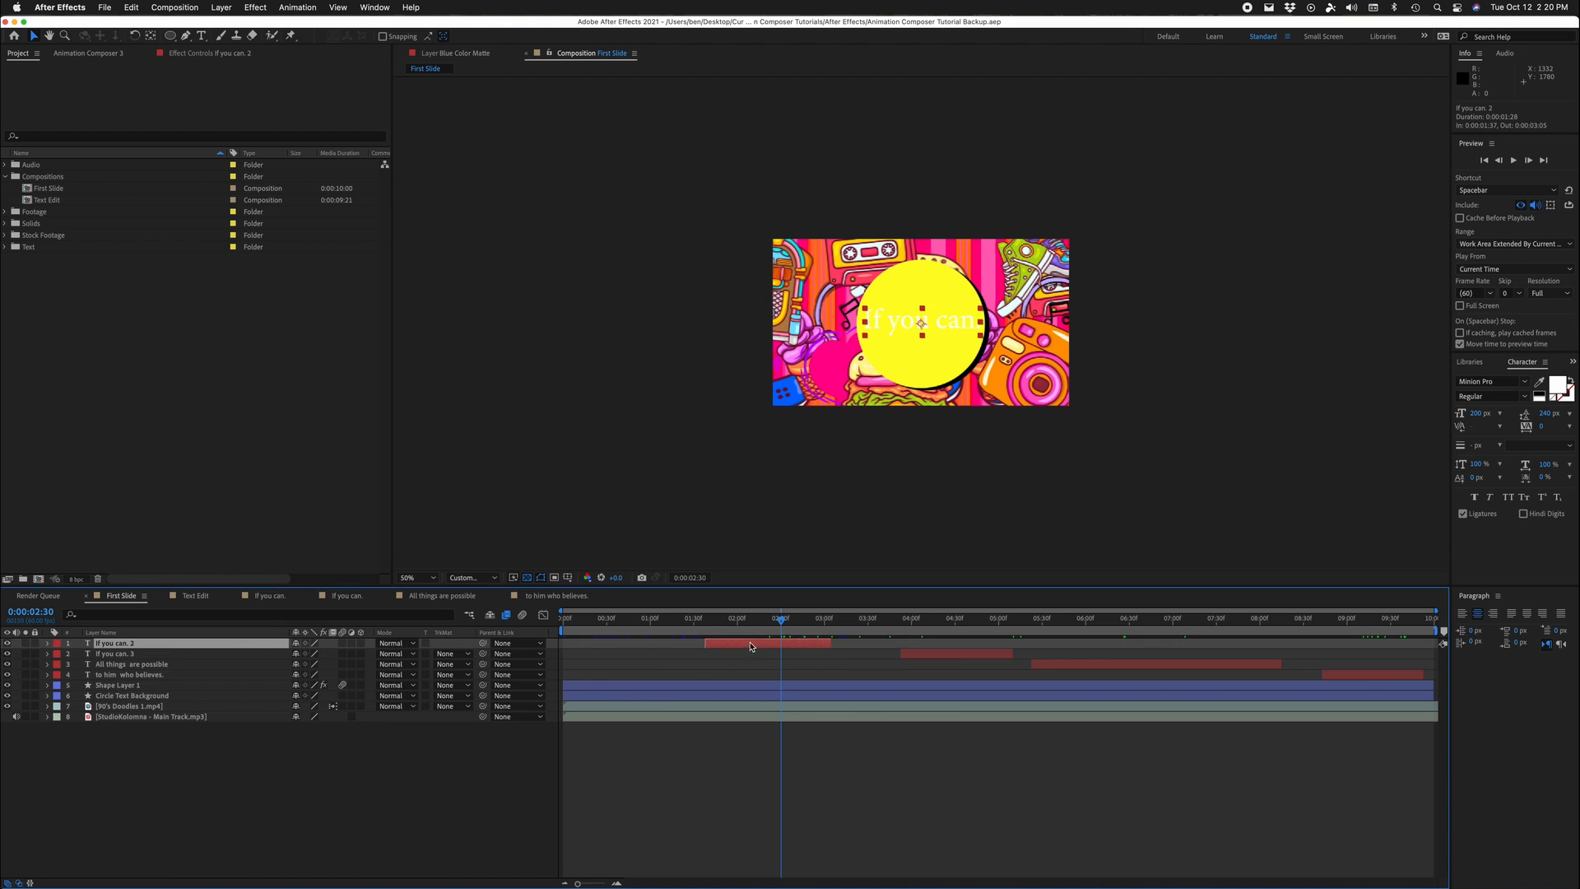
click(1523, 383)
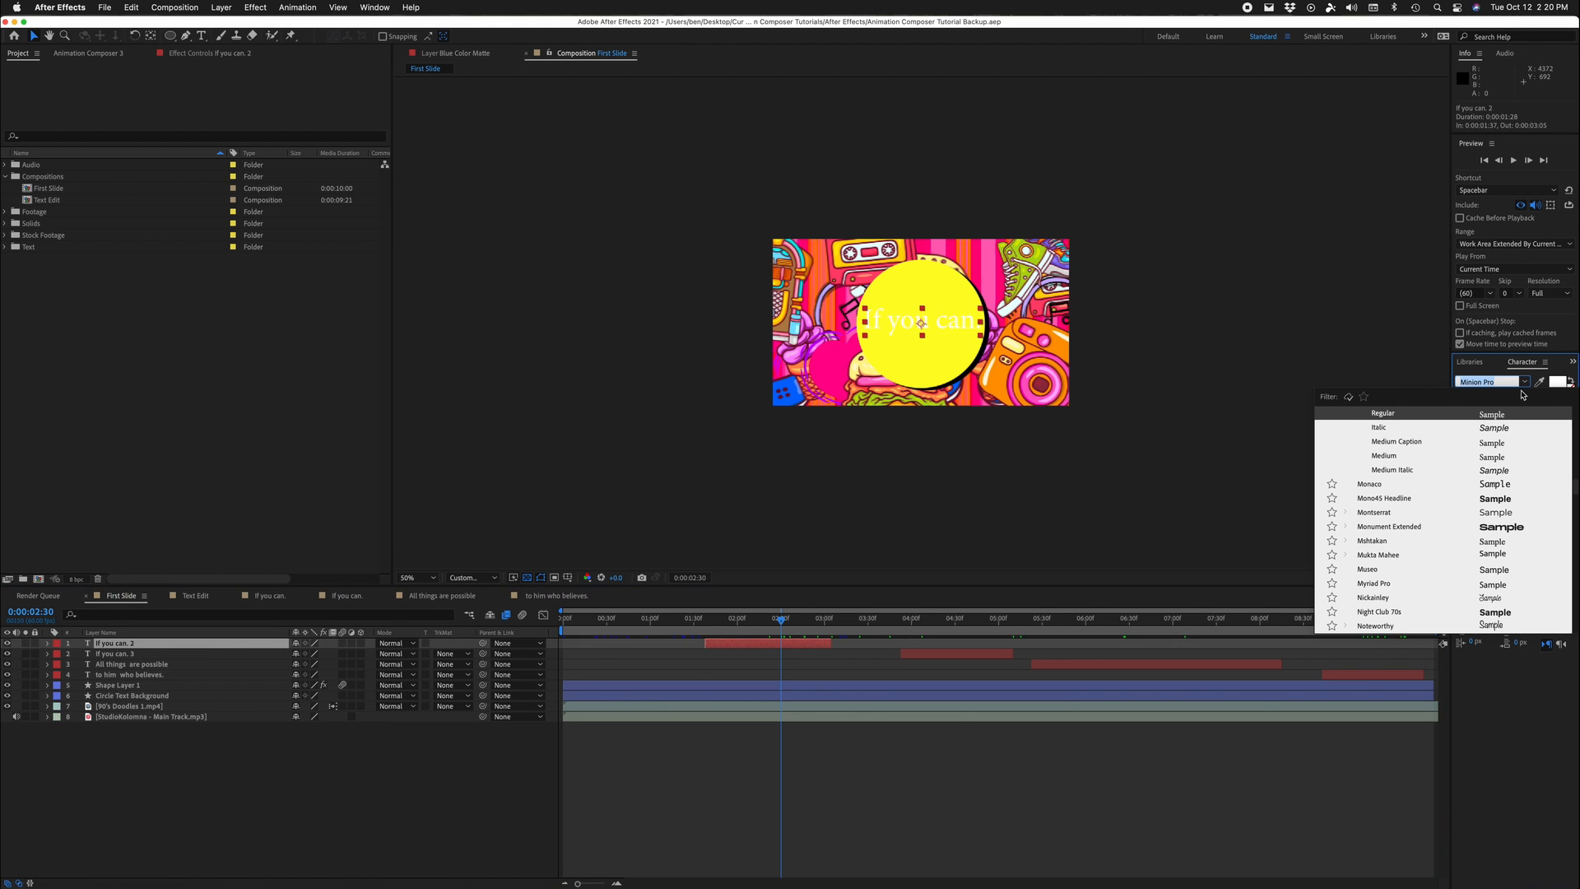
click(1394, 486)
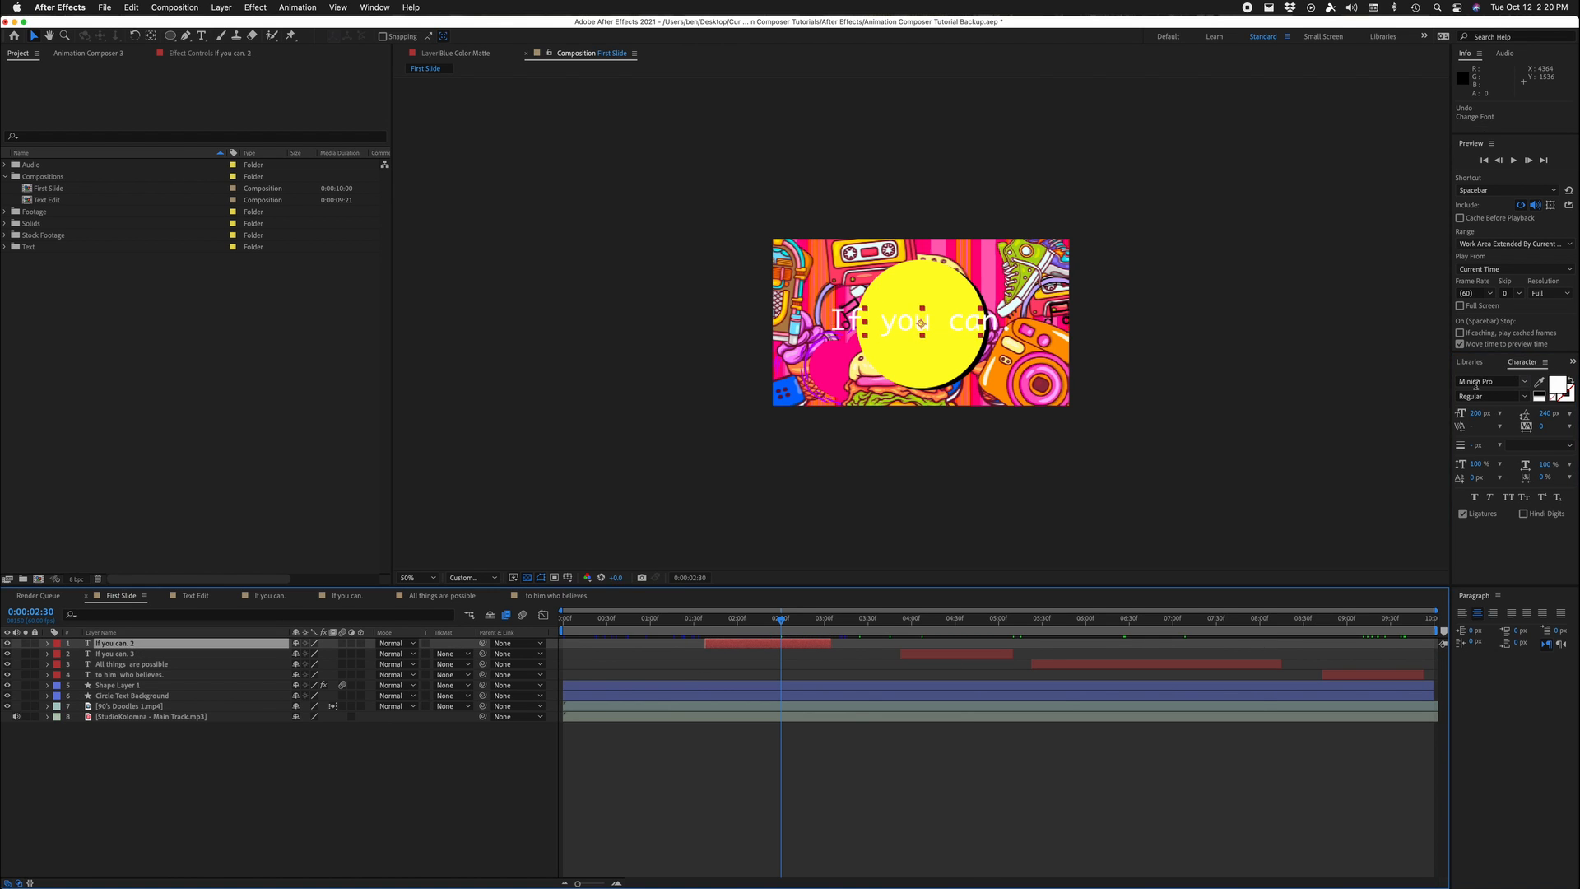
key(super+z)
Step: Set the font of the first "If you can." text layer to The Moonlight in the Clean style
click(1496, 380)
text(mo)
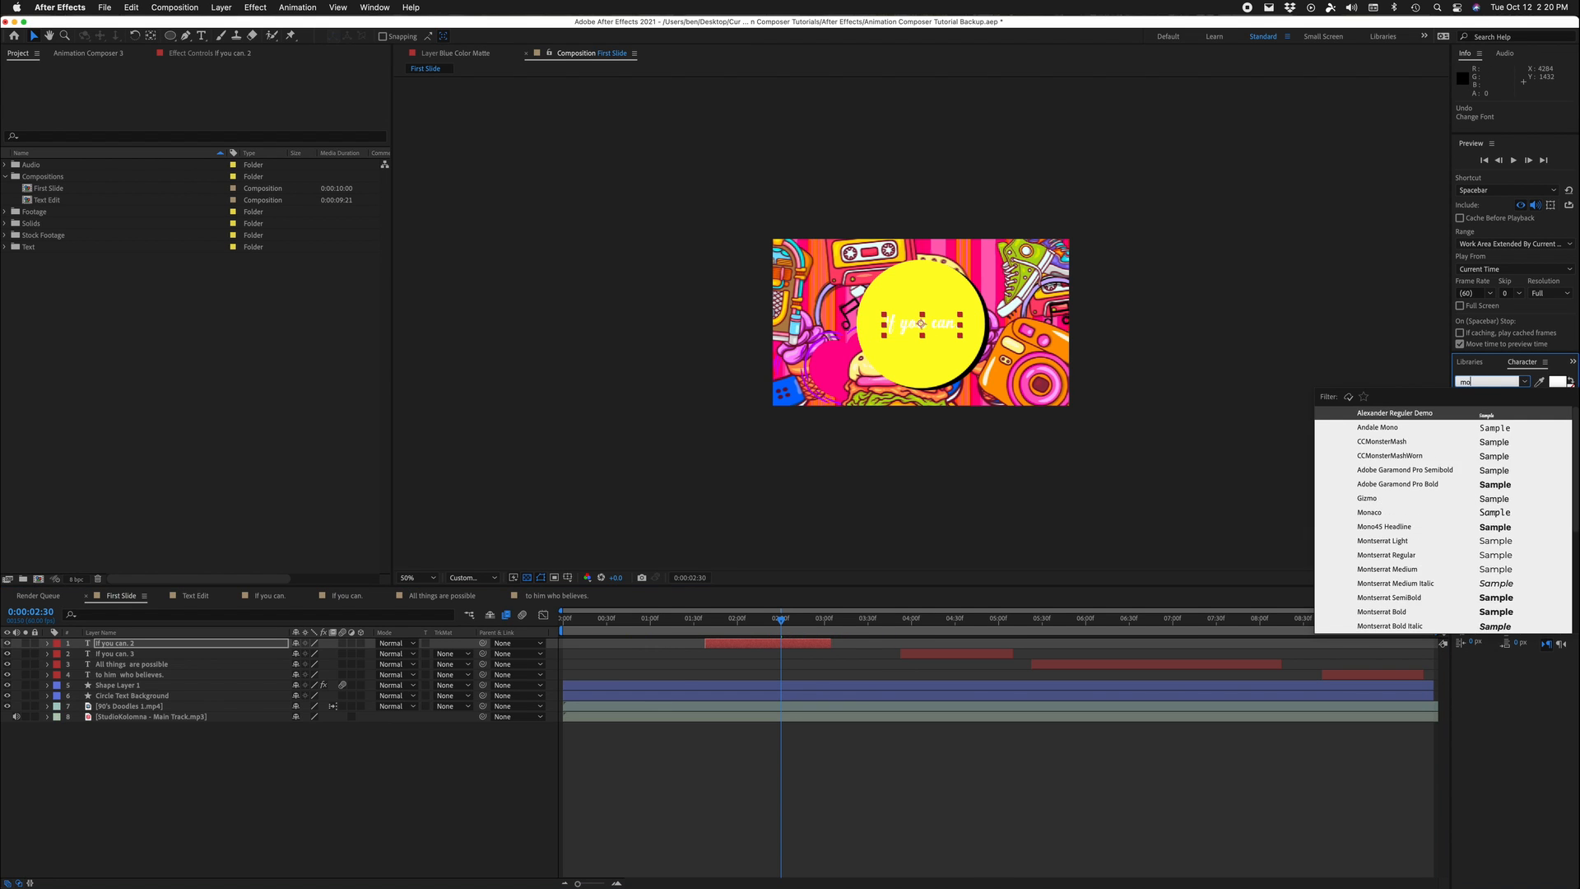
text(onlight)
click(1471, 414)
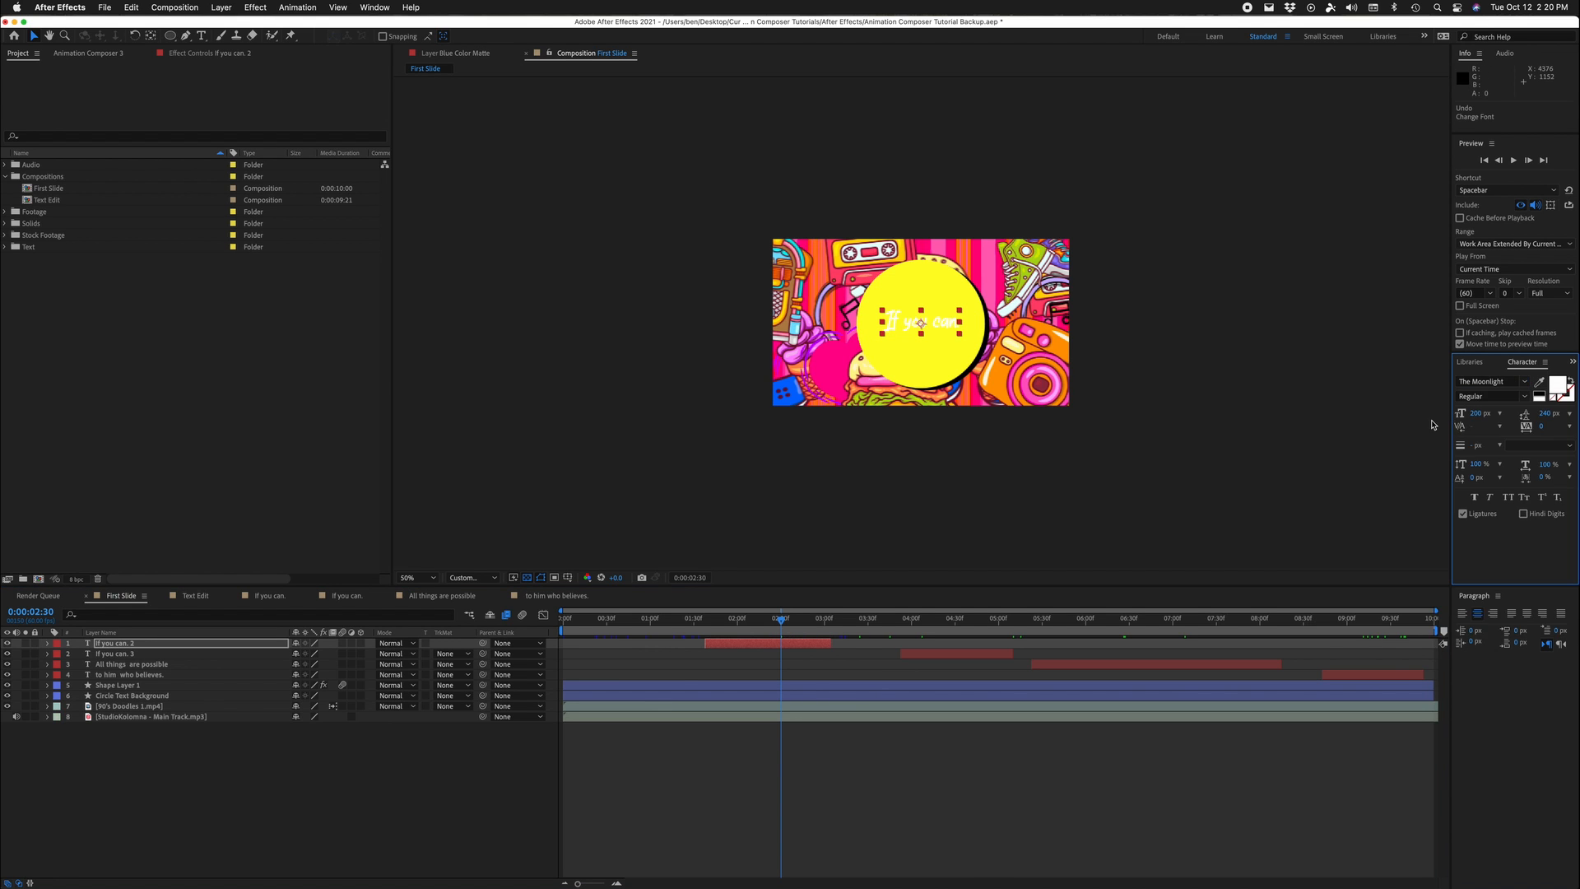
Step: Scale the restyled "If you can." text up to about 131% so it spans the yellow circle
drag(958, 320, 971, 307)
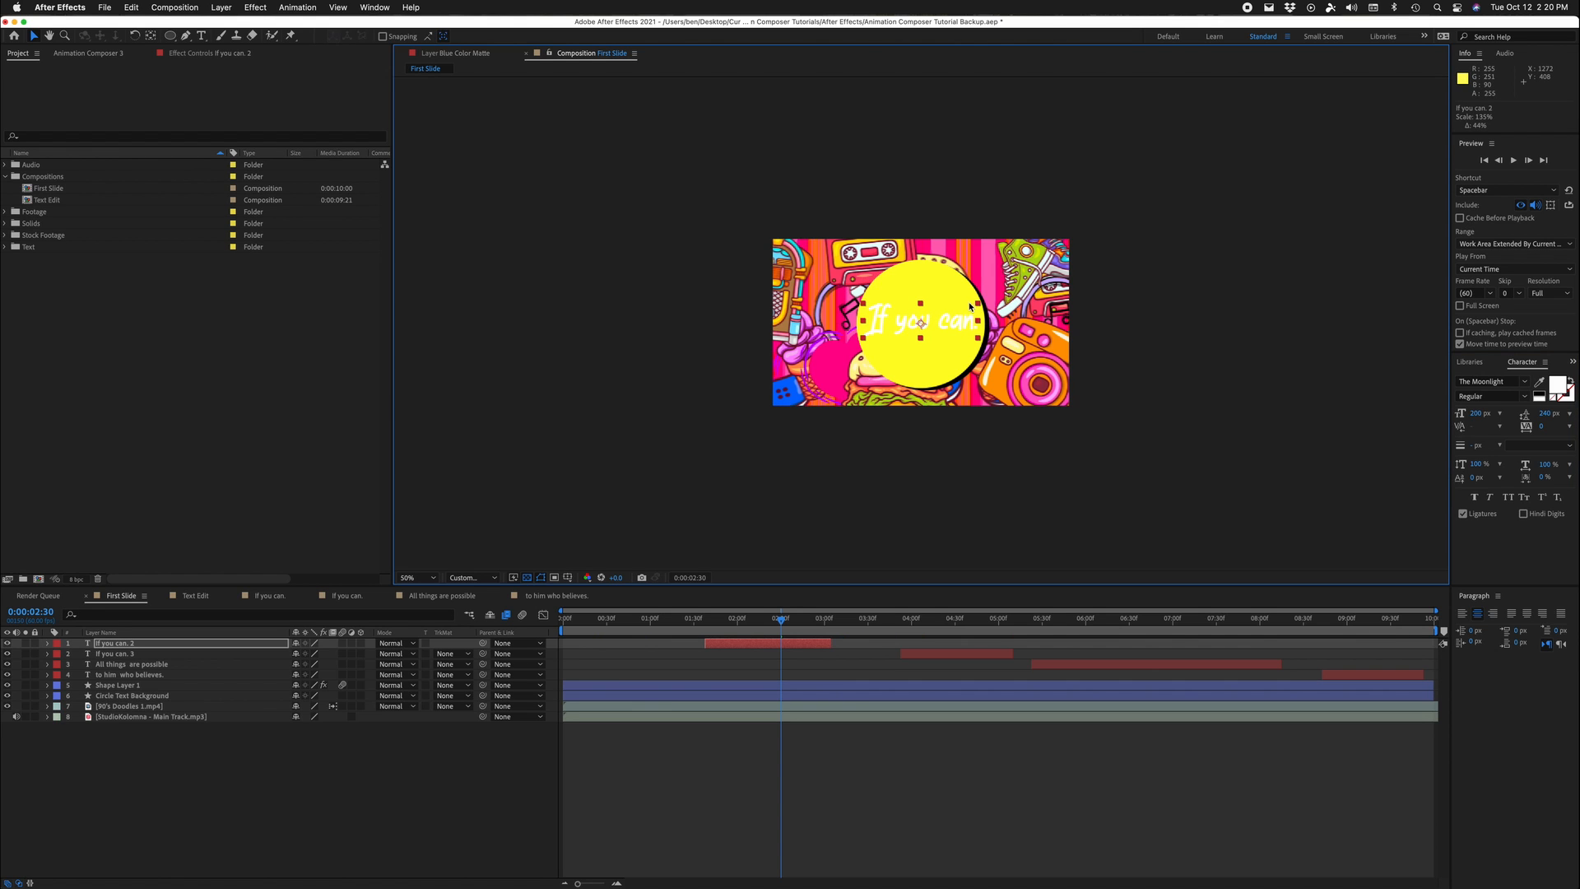
key(comma)
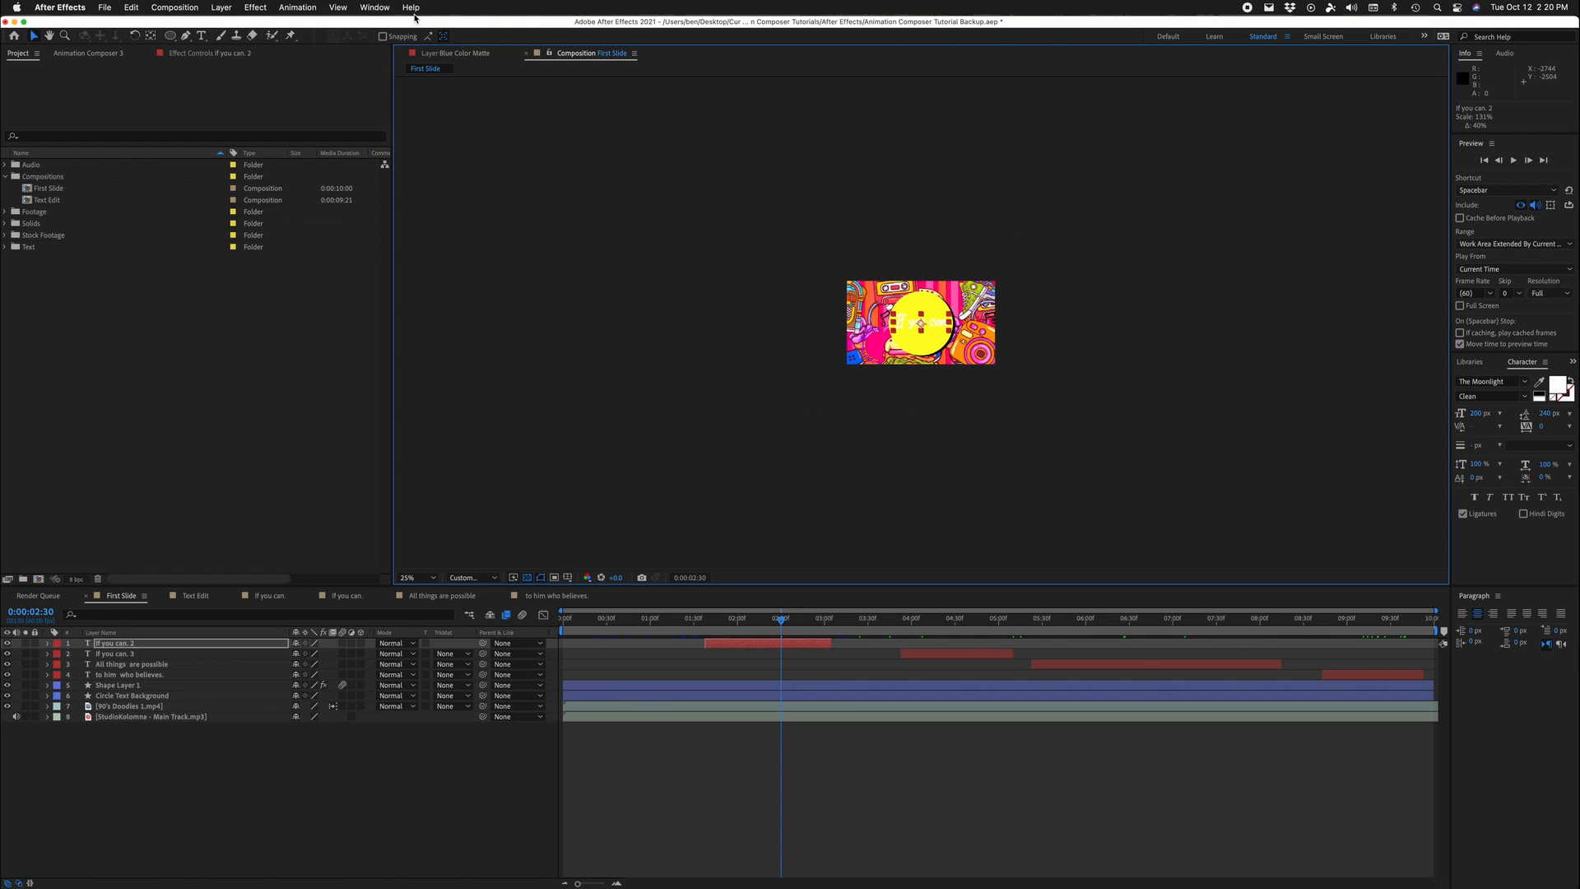
key(period)
key(period)
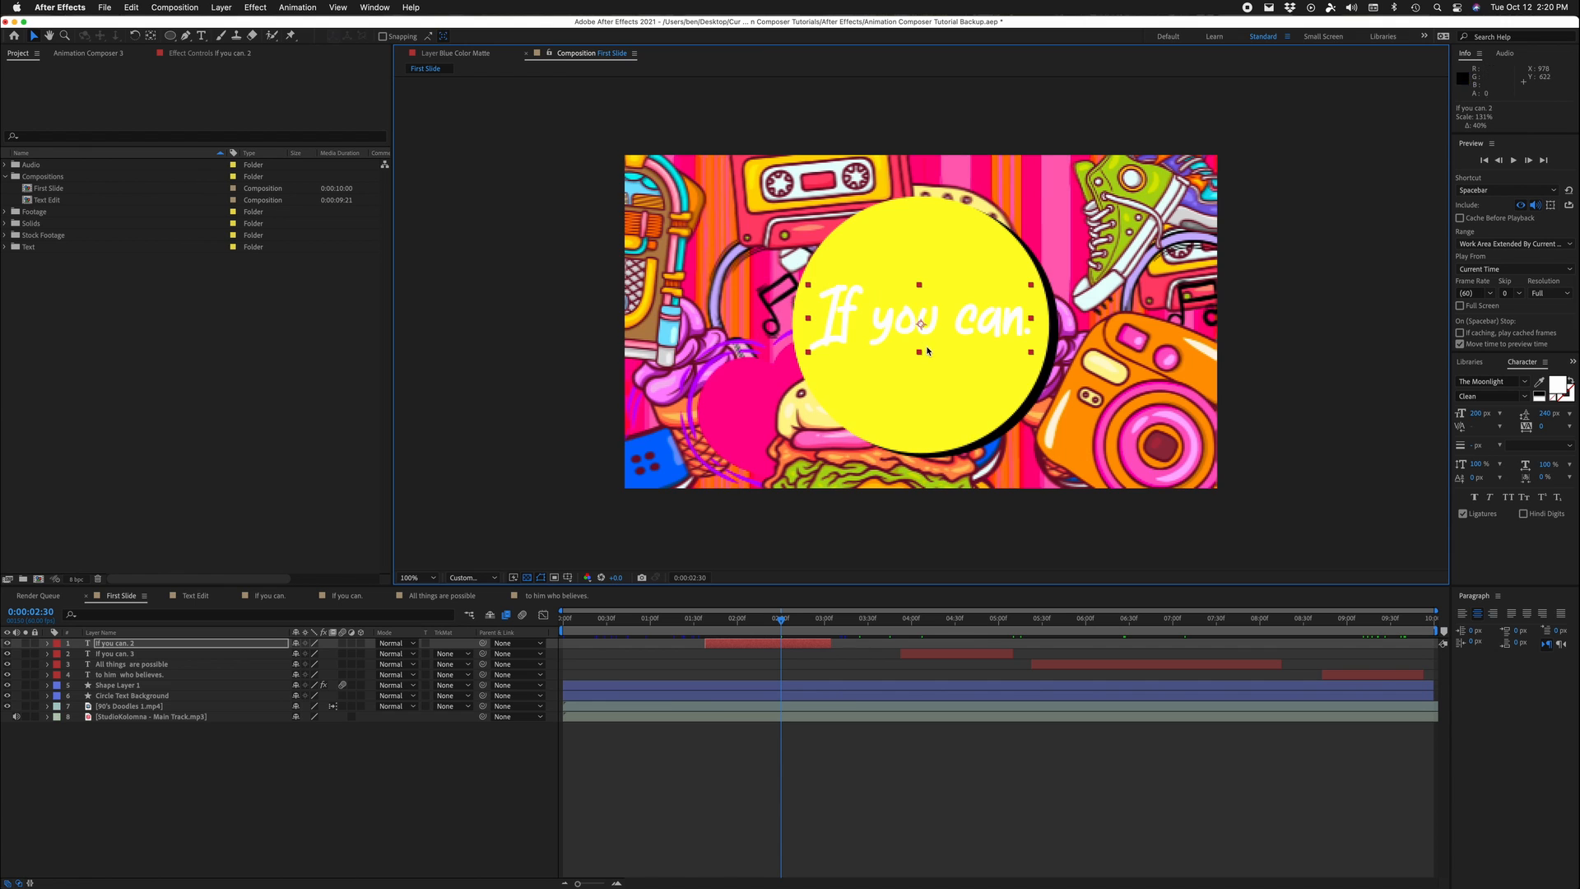
Step: Copy the yellow circle's Drop Shadow onto the first "If you can." text layer and set the shadow distance to 19
click(898, 231)
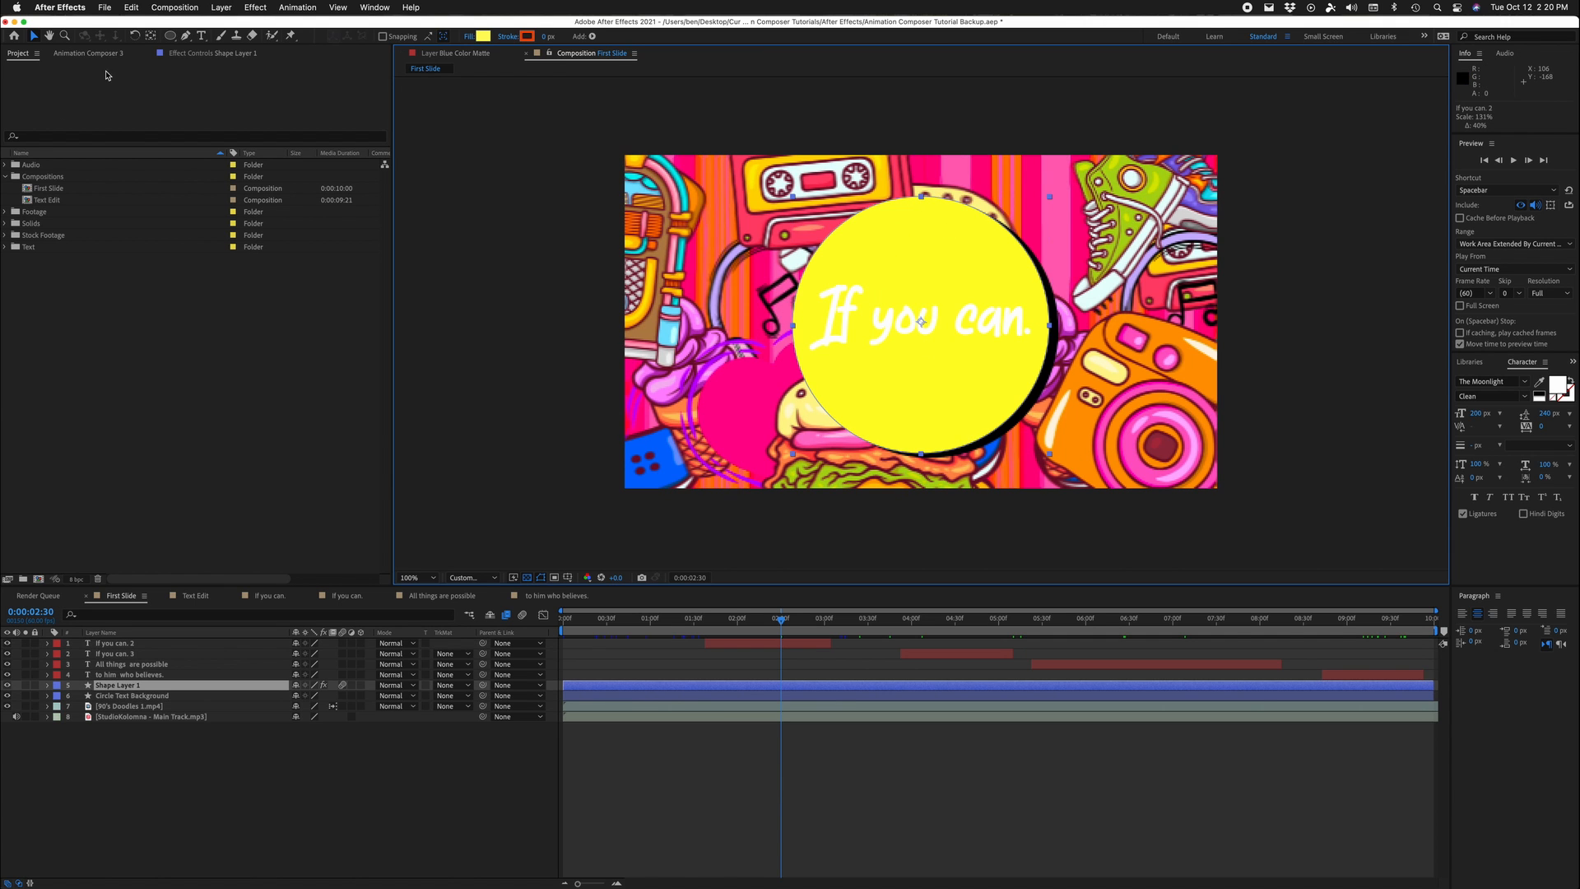
click(190, 54)
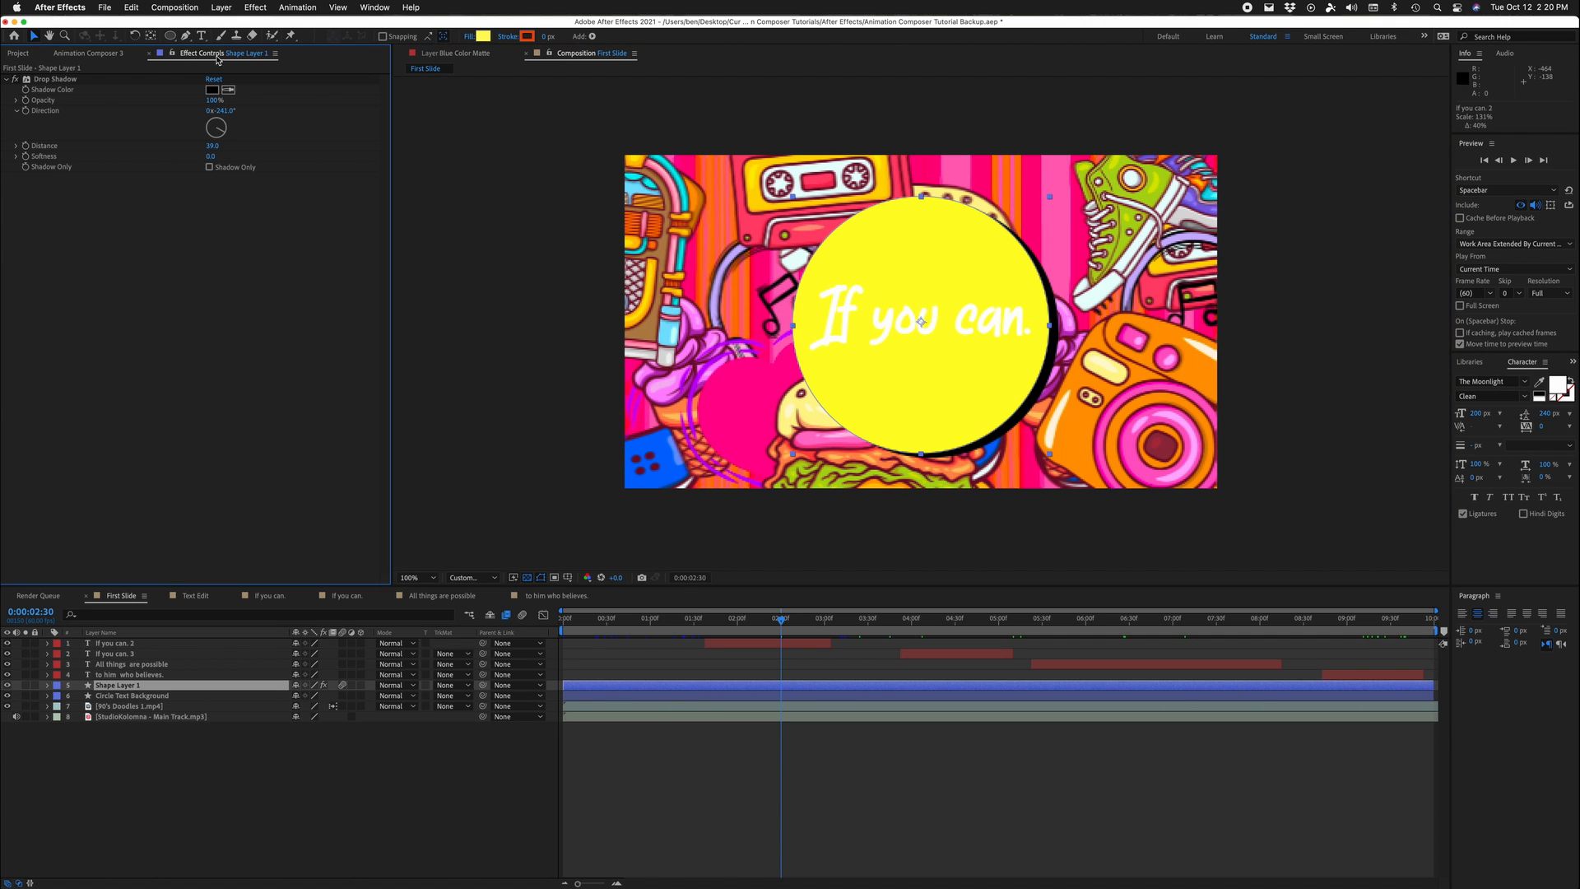
click(56, 80)
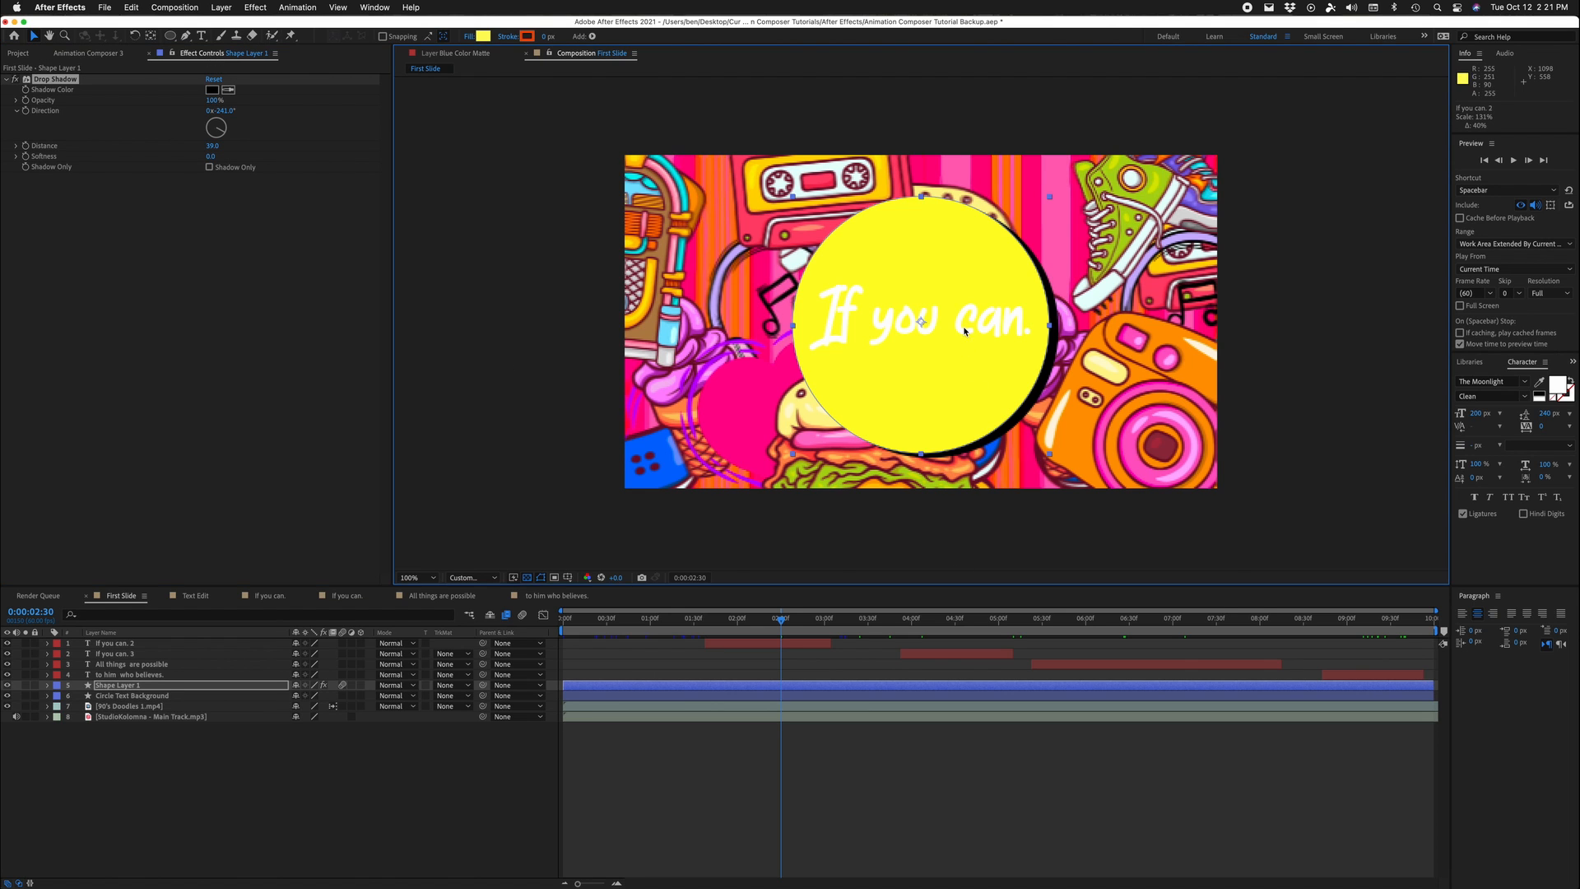
click(944, 825)
click(758, 643)
key(super+v)
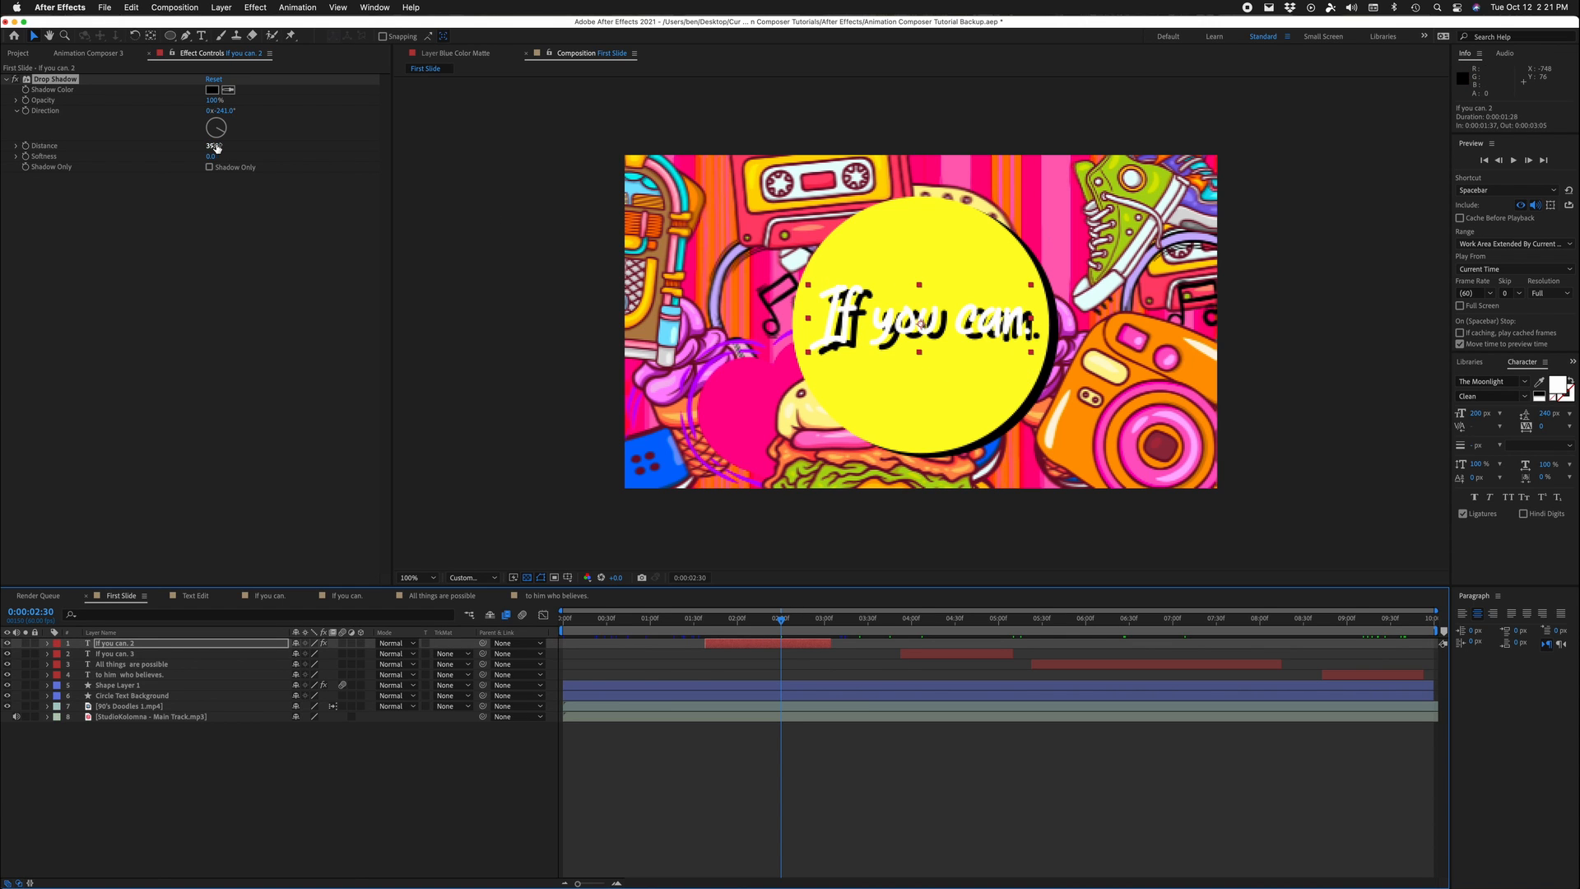
drag(218, 148, 206, 145)
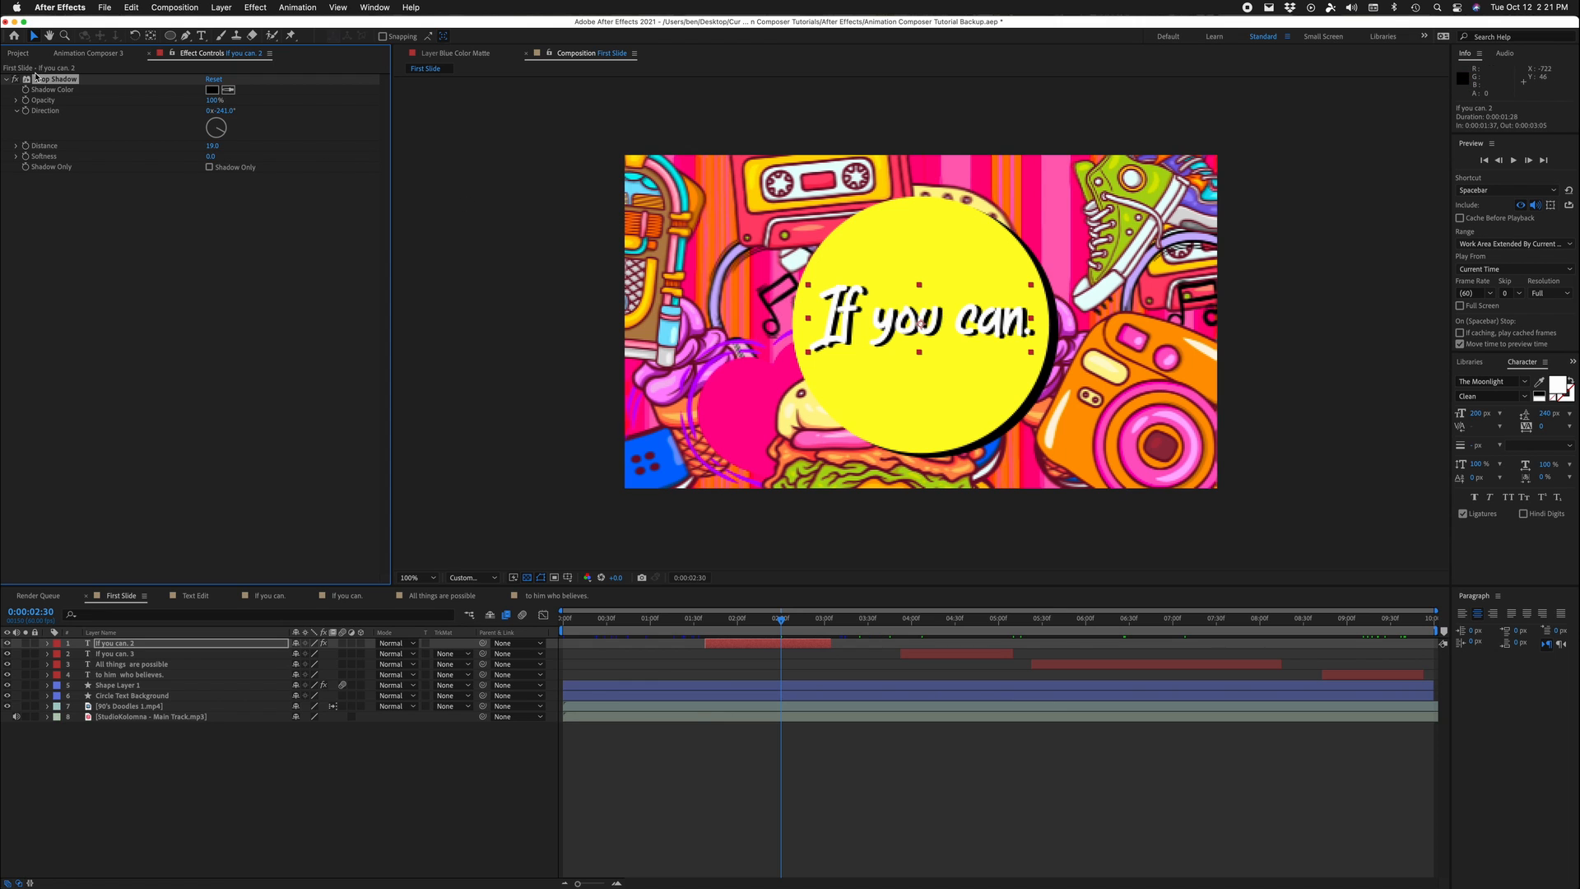
Step: Give the second "If you can." text the same Drop Shadow and The Moonlight Clean font, scaled up to span the yellow circle
click(949, 618)
click(957, 653)
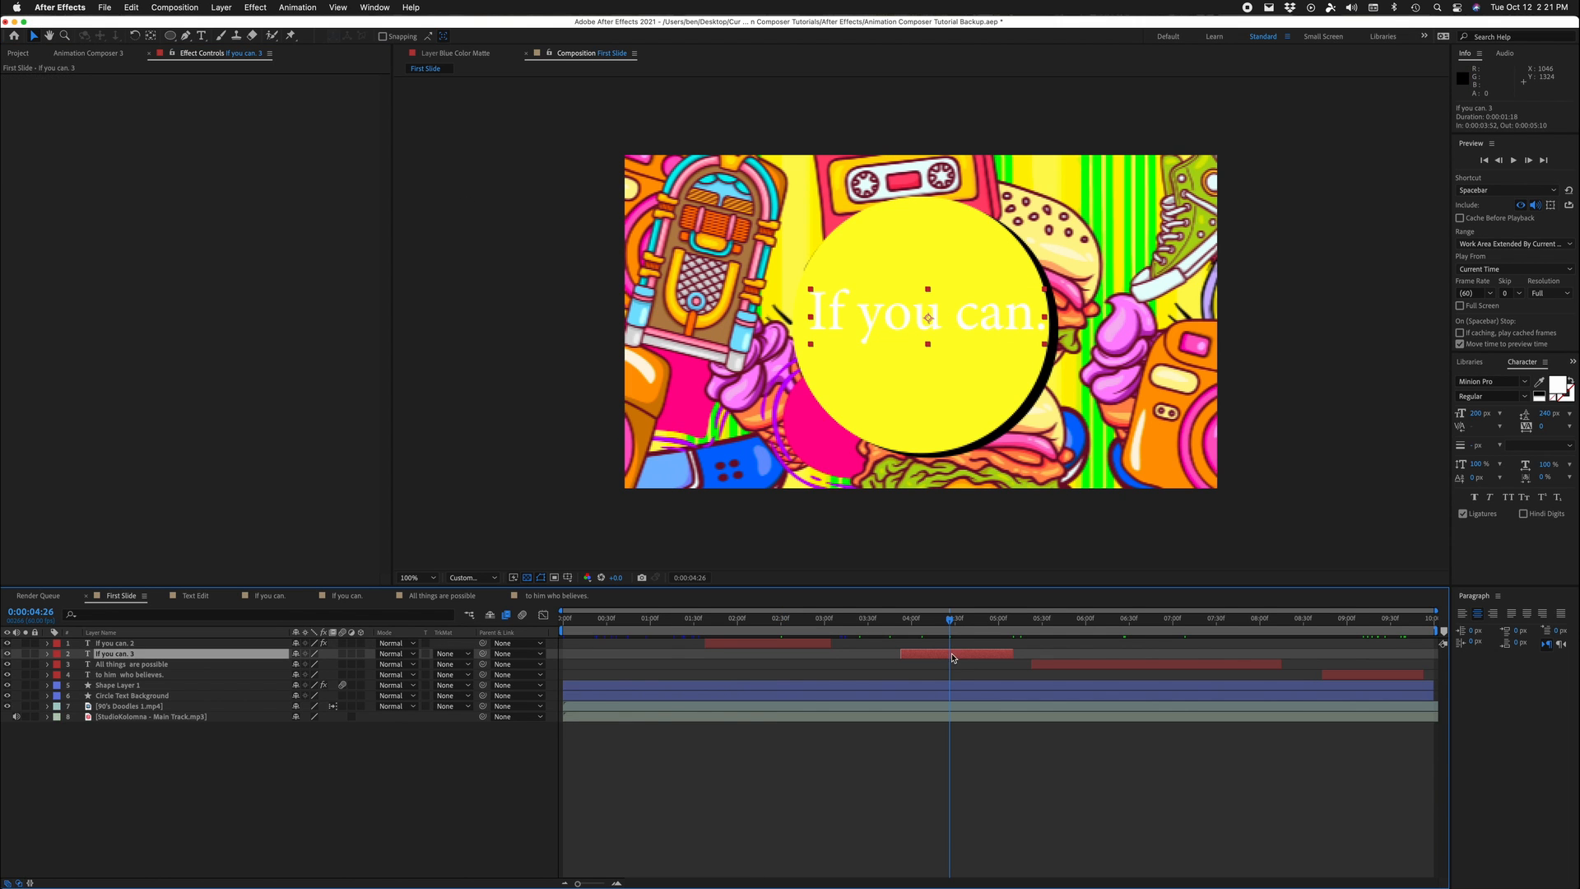
click(1498, 380)
text(moon)
key(Return)
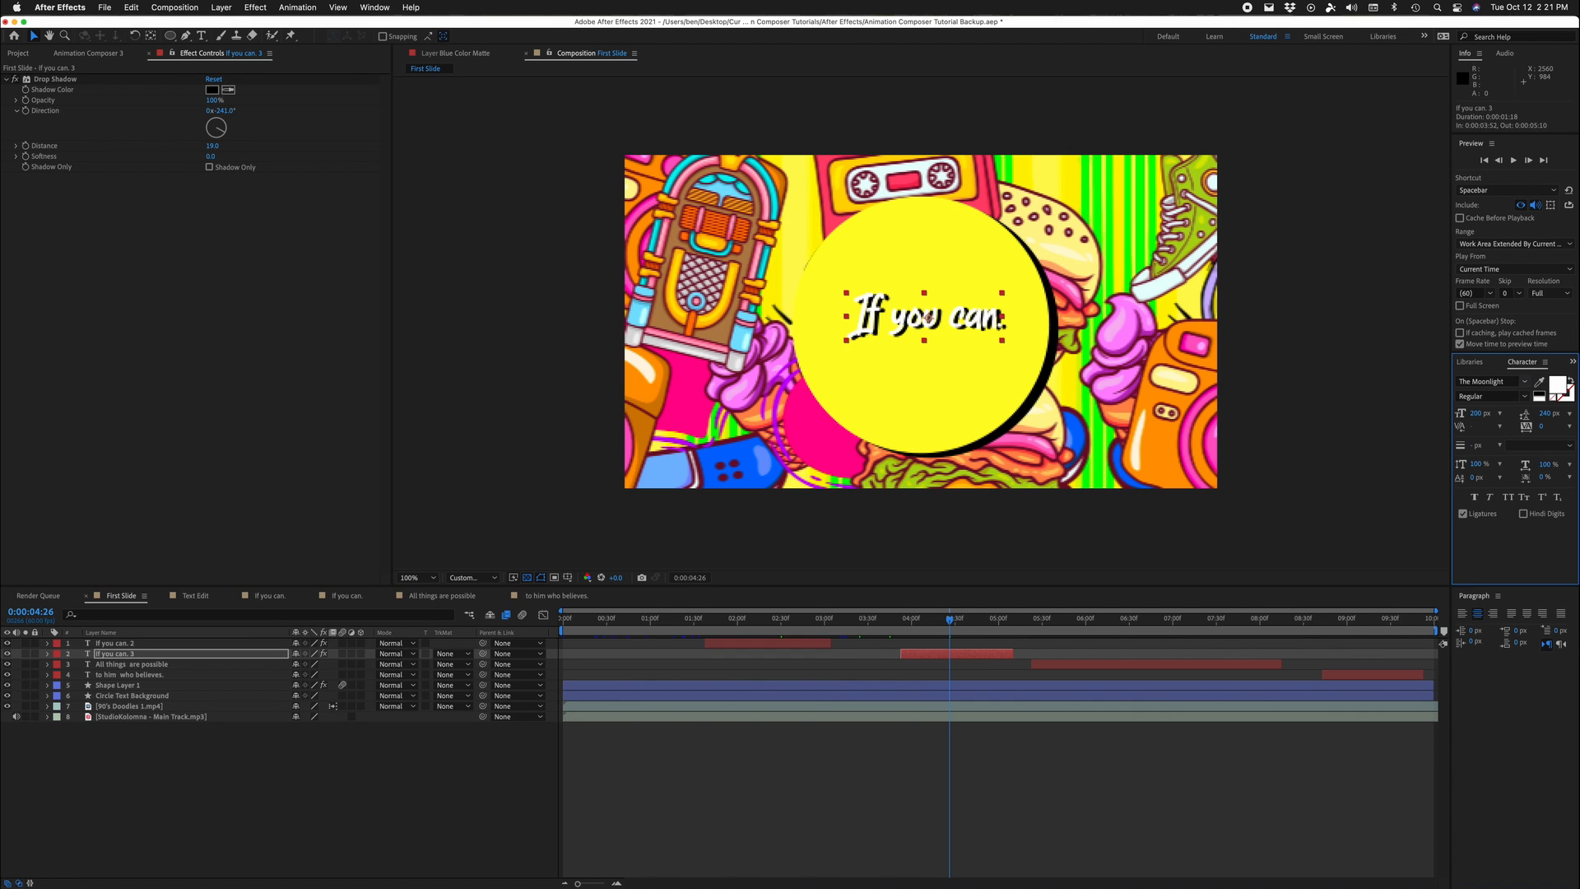
drag(1002, 292, 1030, 285)
Step: Paste the Drop Shadow onto the "All things are possible" text layer and set its font to The Moonlight Clean
click(1073, 625)
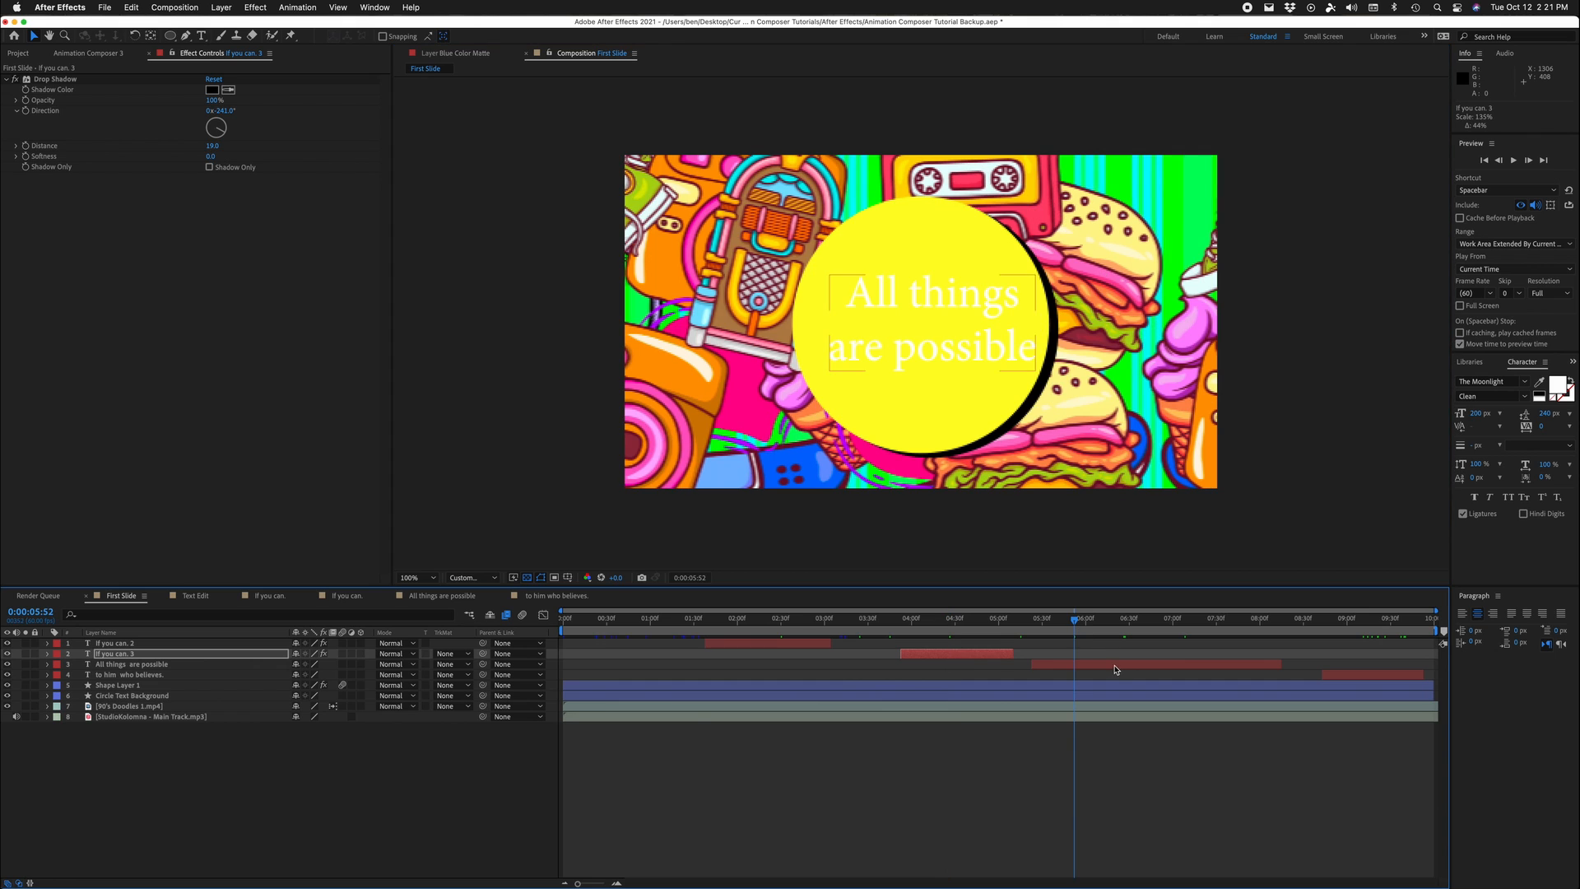
click(1115, 665)
key(super+v)
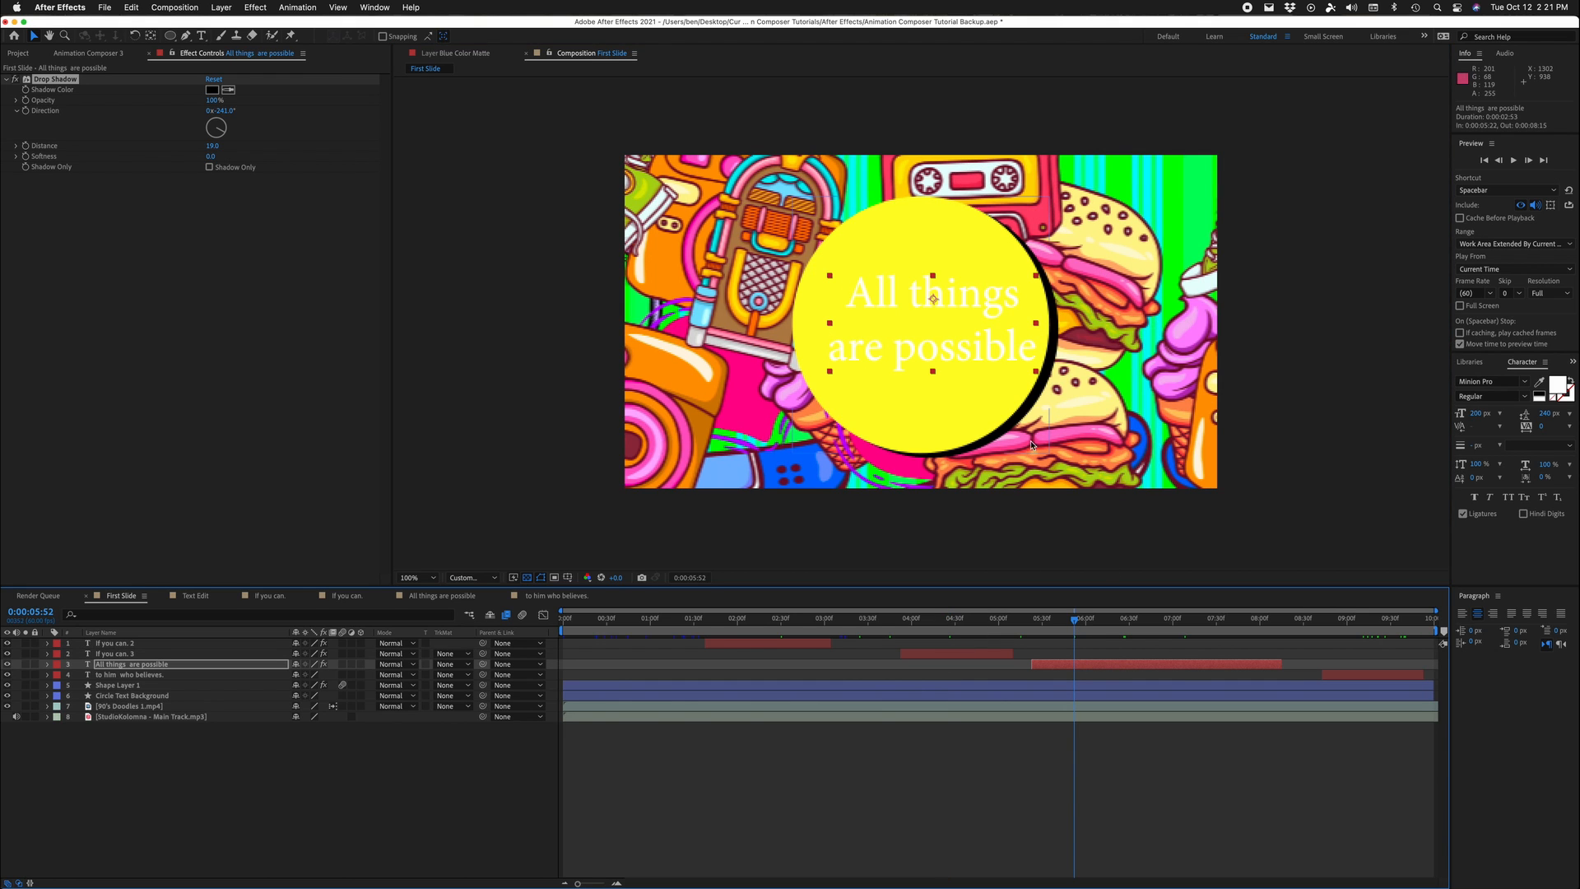
click(1476, 386)
click(1478, 381)
text(moon)
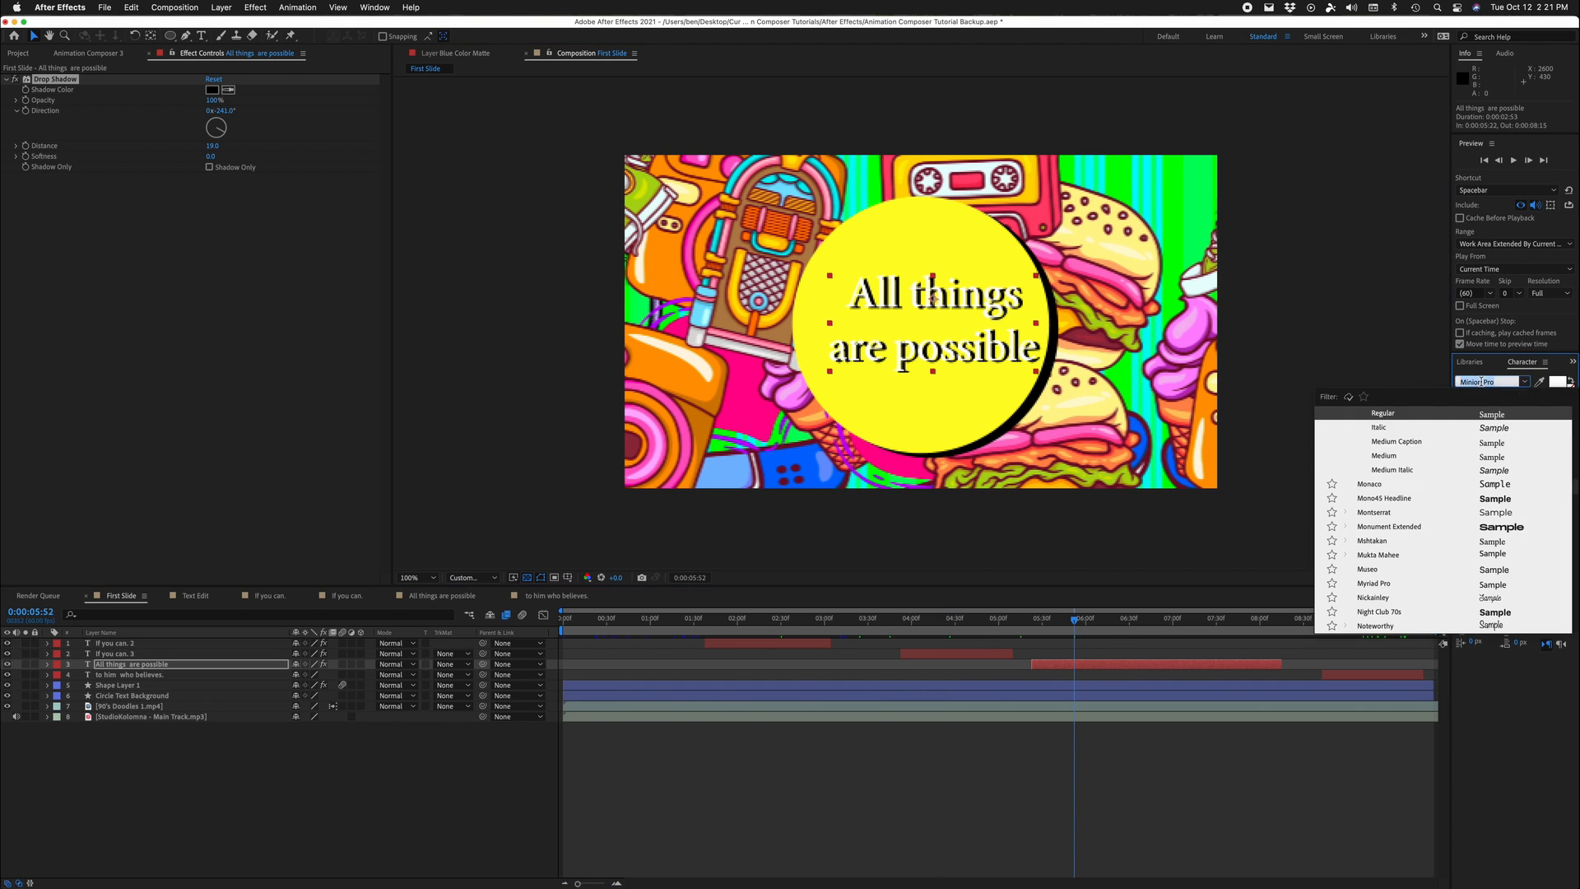
text(li)
key(Return)
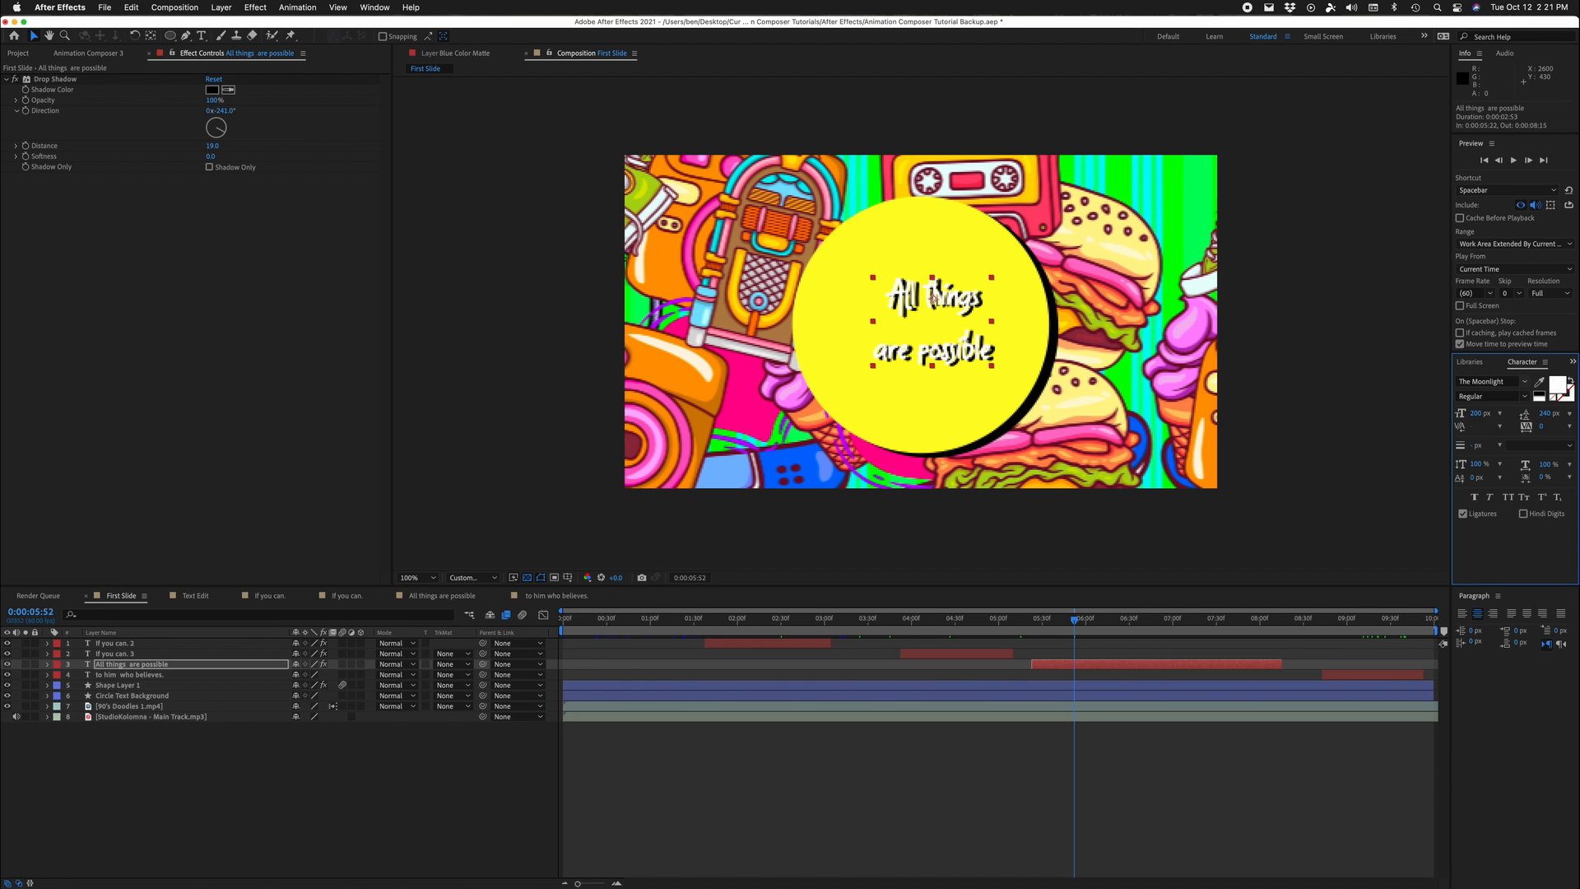
Step: Fit "All things are possible" centrally in the yellow circle, scaled to about 136% with the leading set to 145 px
drag(991, 278, 1036, 260)
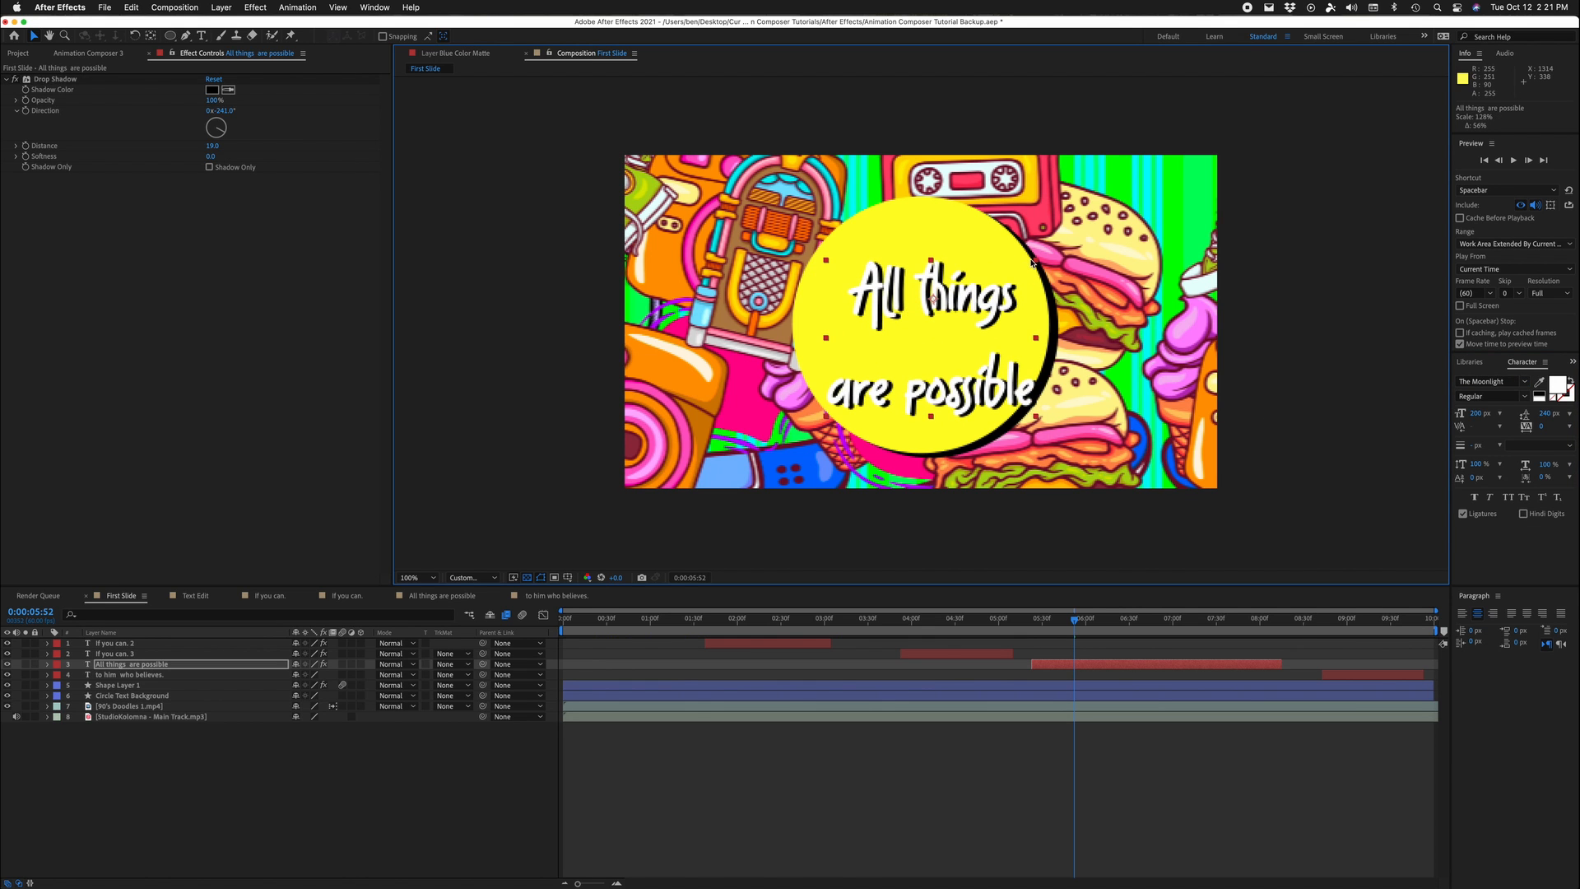
drag(924, 335, 915, 323)
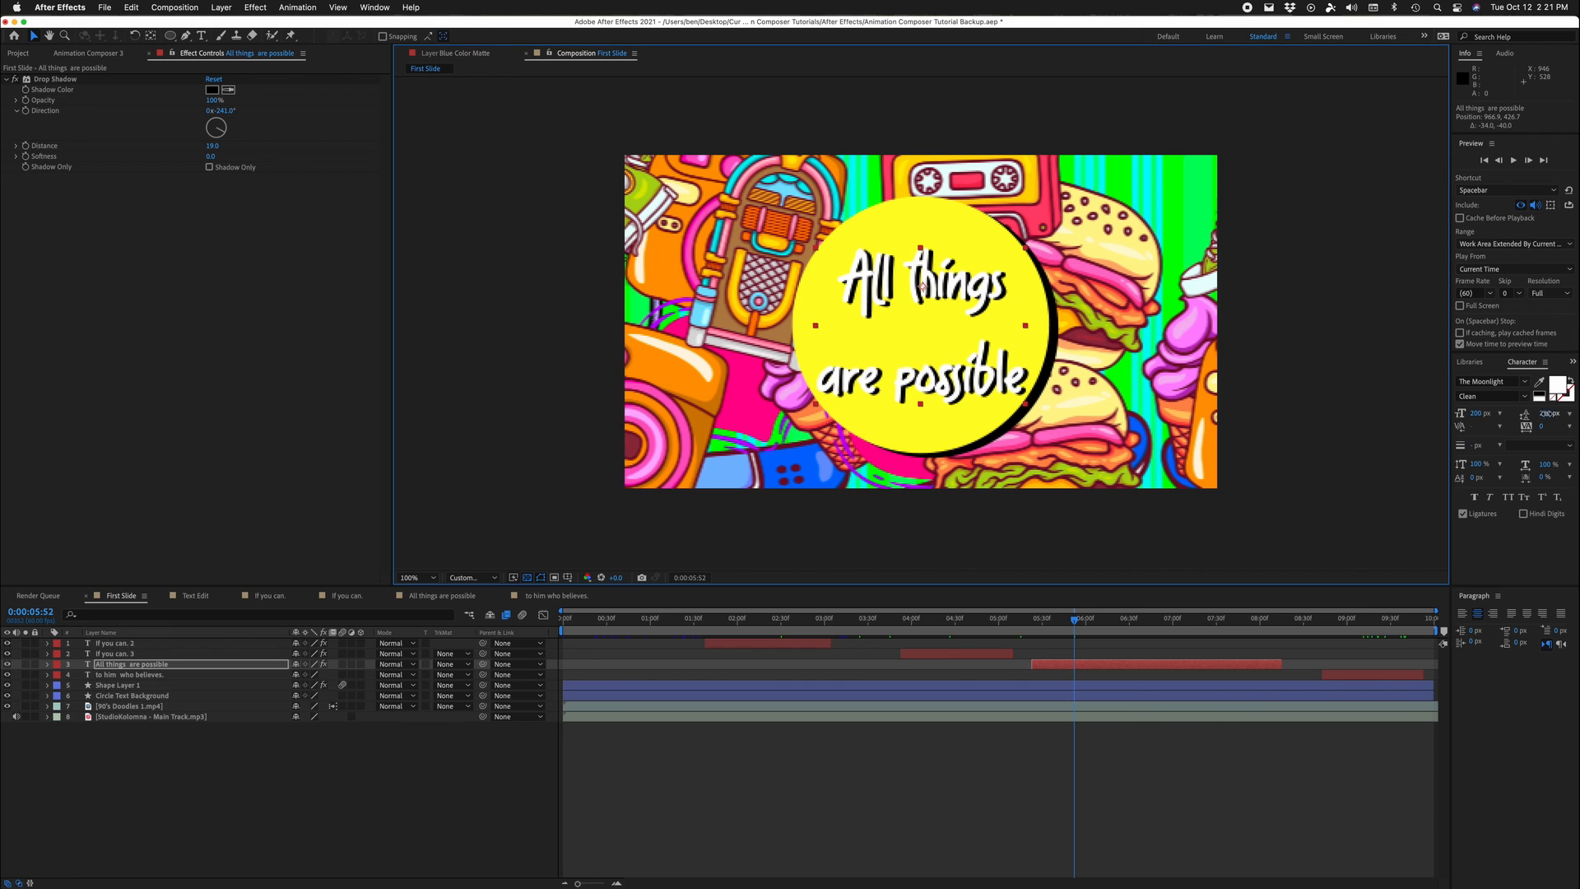
drag(1547, 413, 1492, 414)
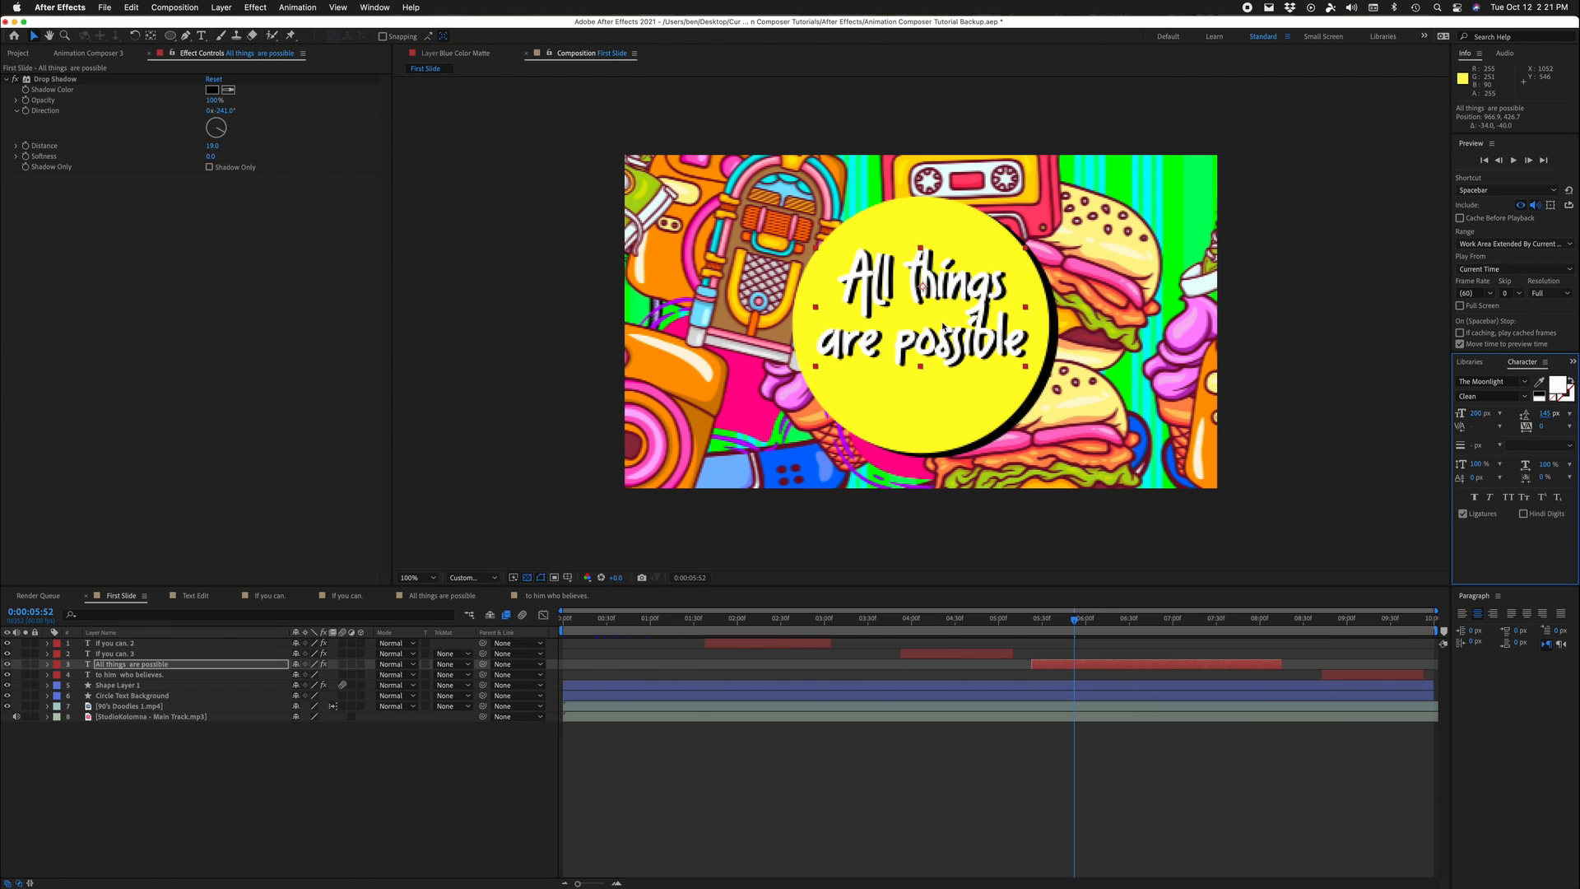
drag(943, 329, 926, 326)
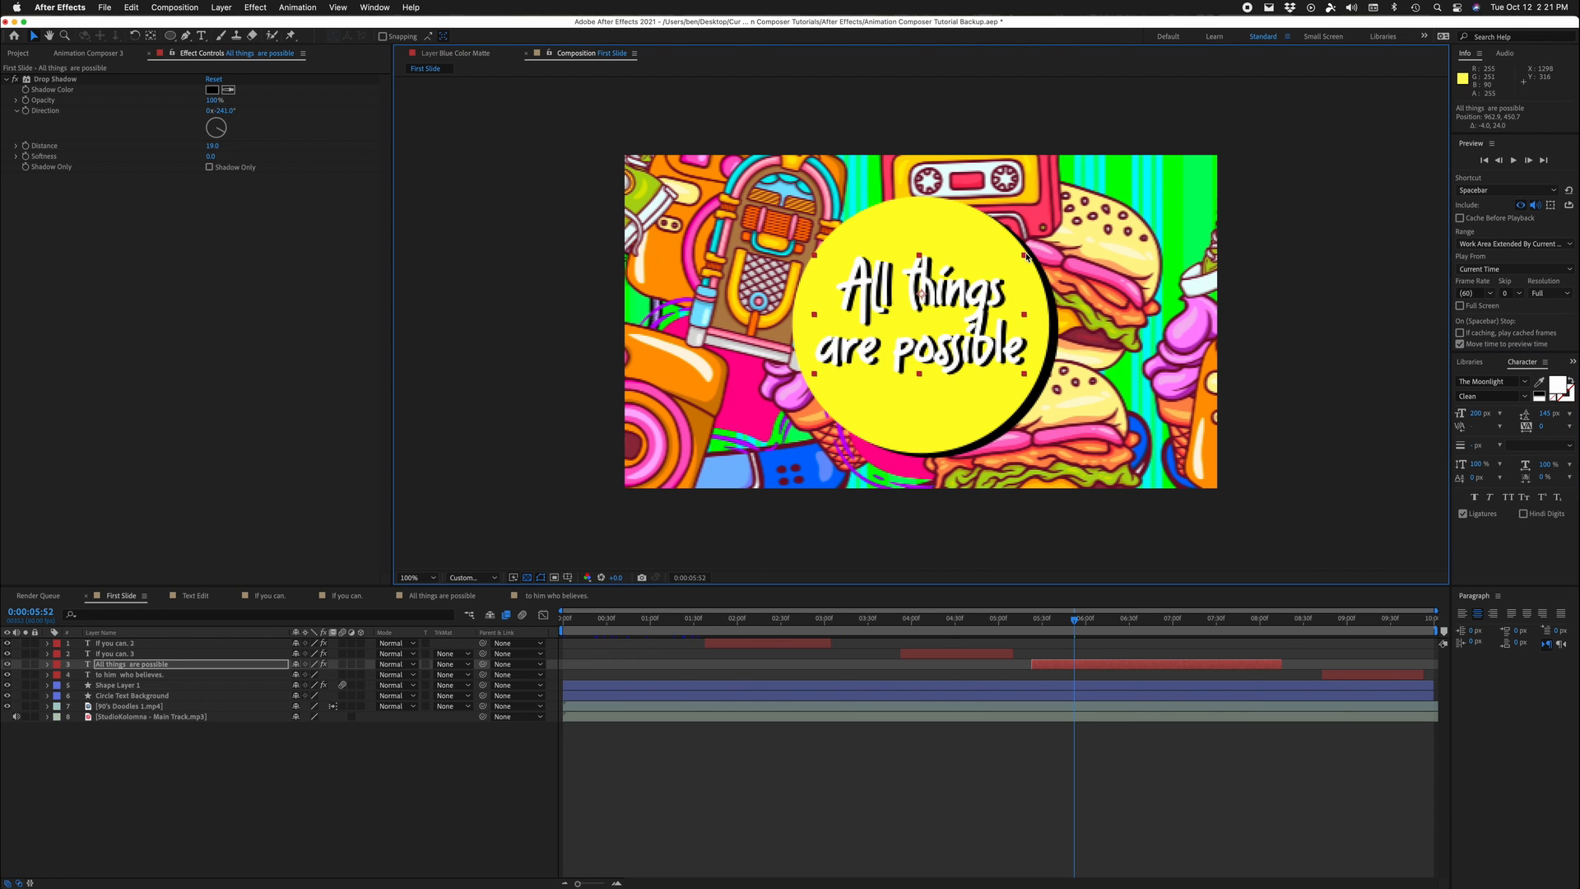
drag(1026, 257, 1033, 252)
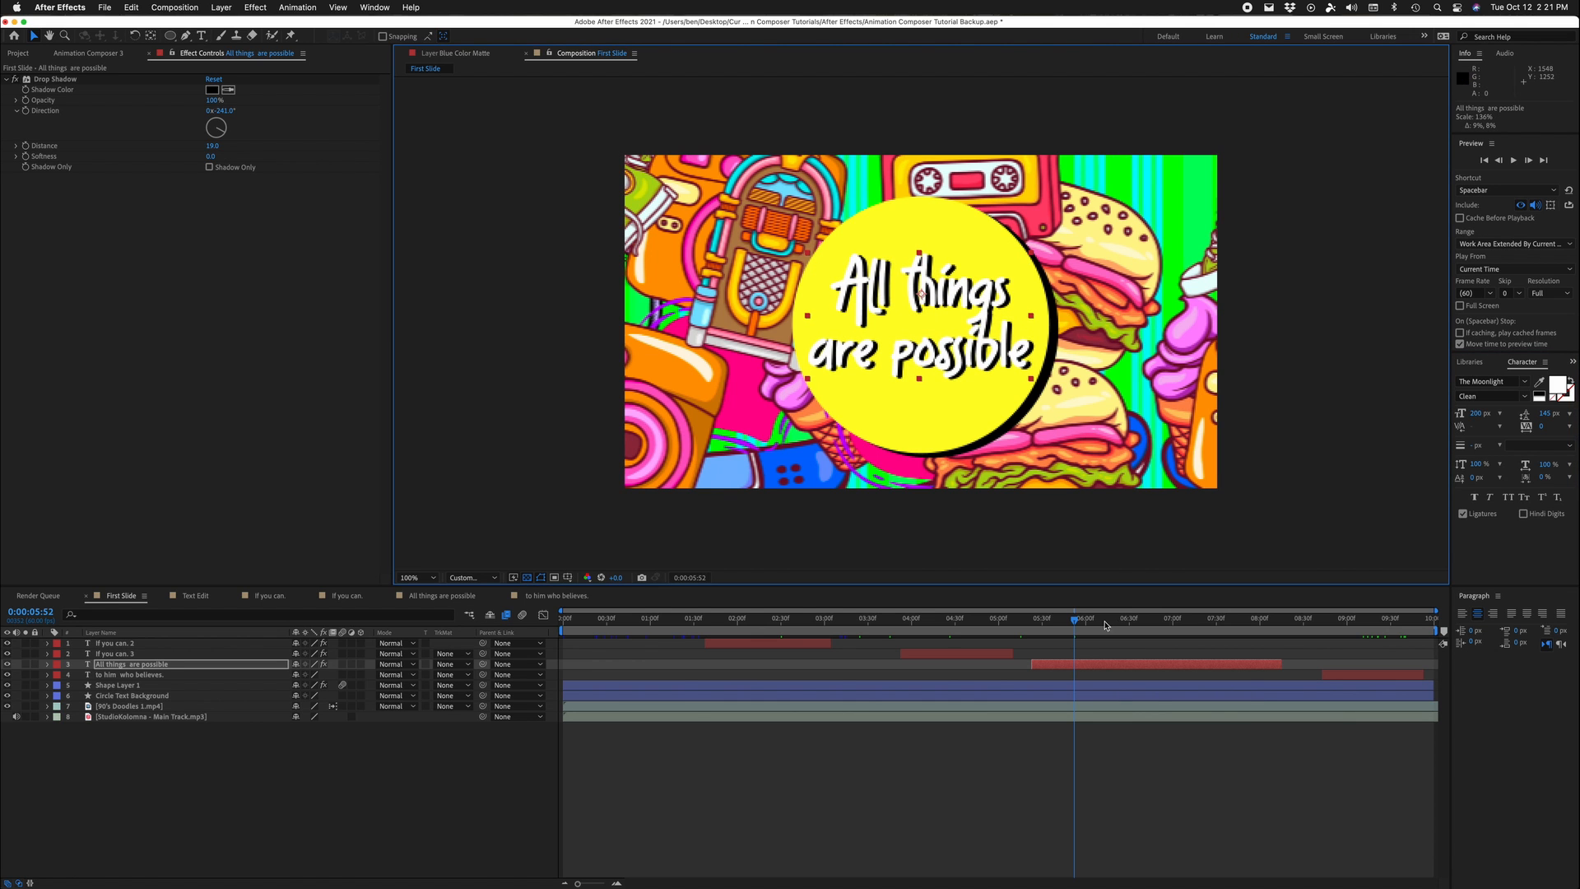
Step: Paste the Drop Shadow onto the "to him who believes." text layer and set its font to The Moonlight Clean
drag(1105, 625, 1340, 632)
click(1369, 678)
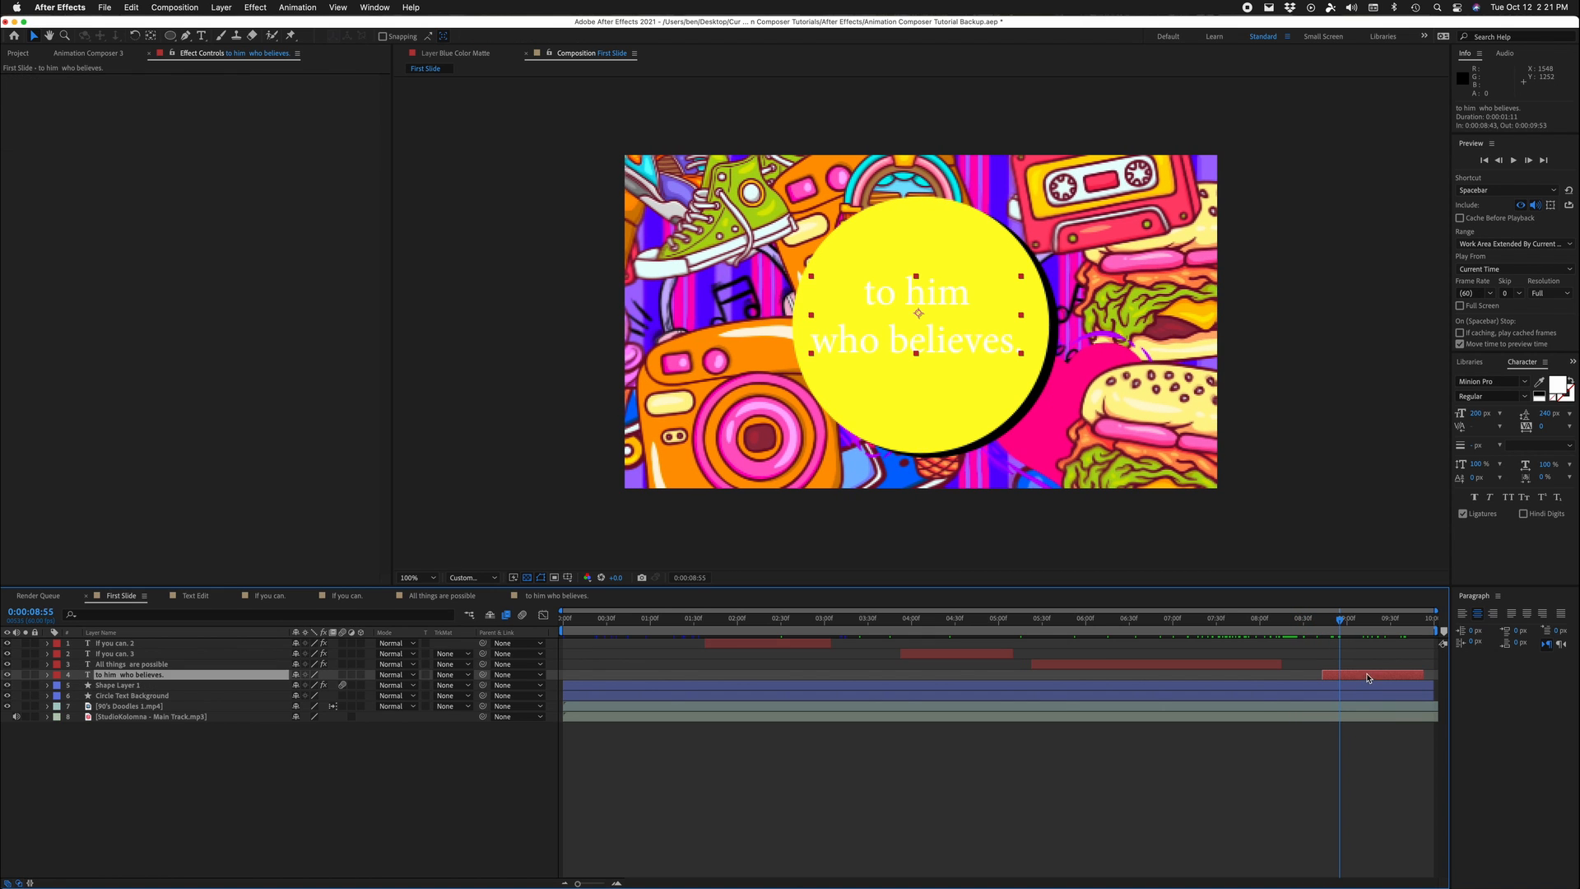
key(super+v)
click(1494, 383)
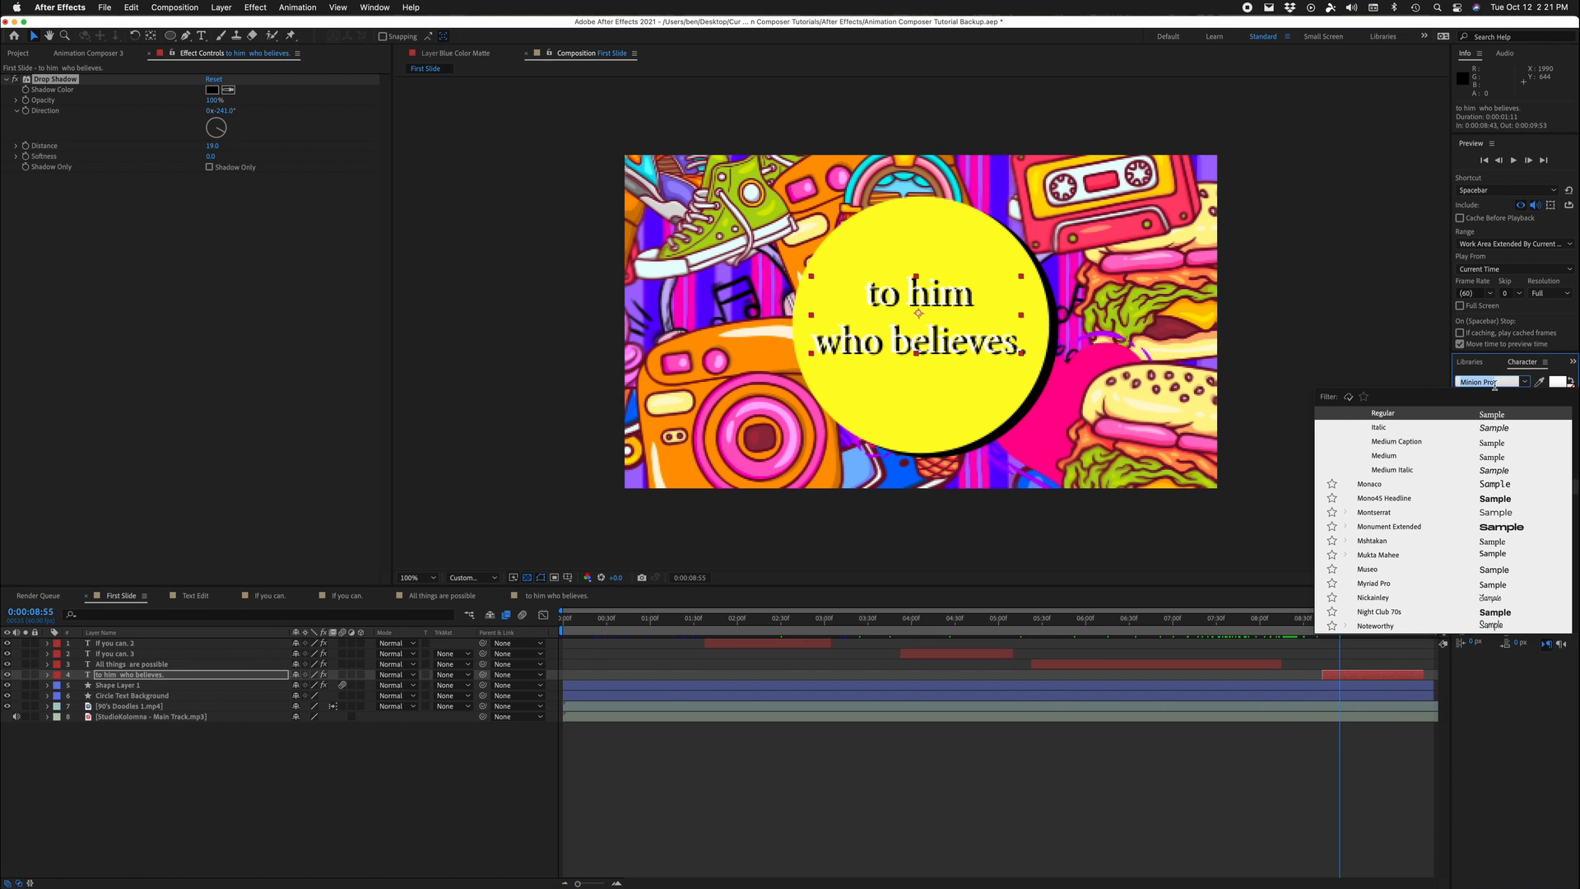
text(moon)
key(Return)
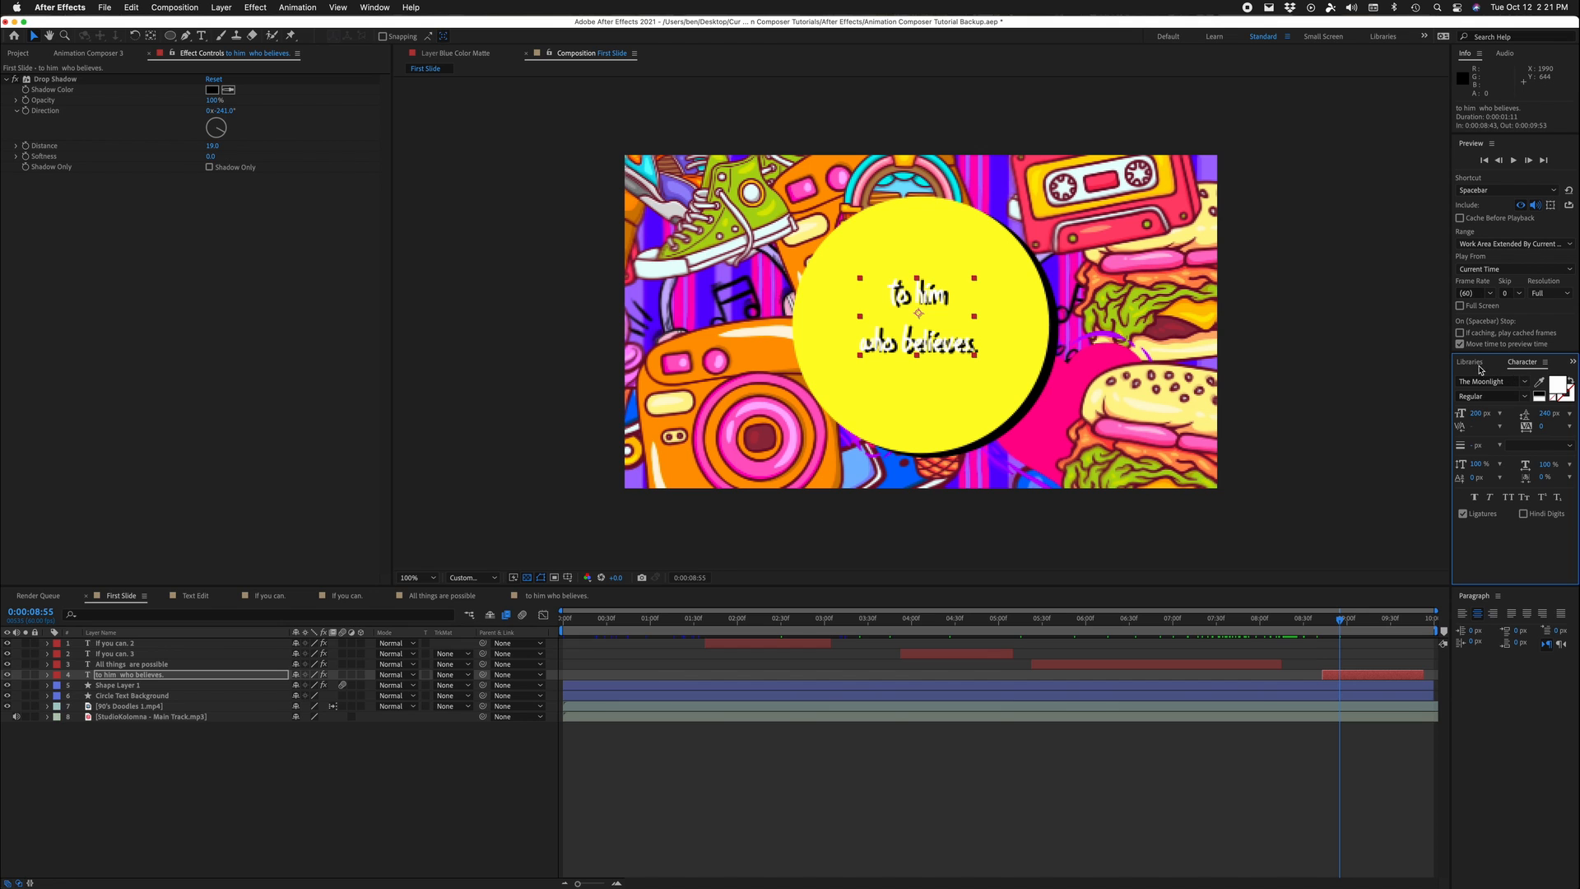
Step: Scale up "to him who believes." to span the yellow circle, tighten its leading to 159 px and centre it
drag(975, 281, 1032, 269)
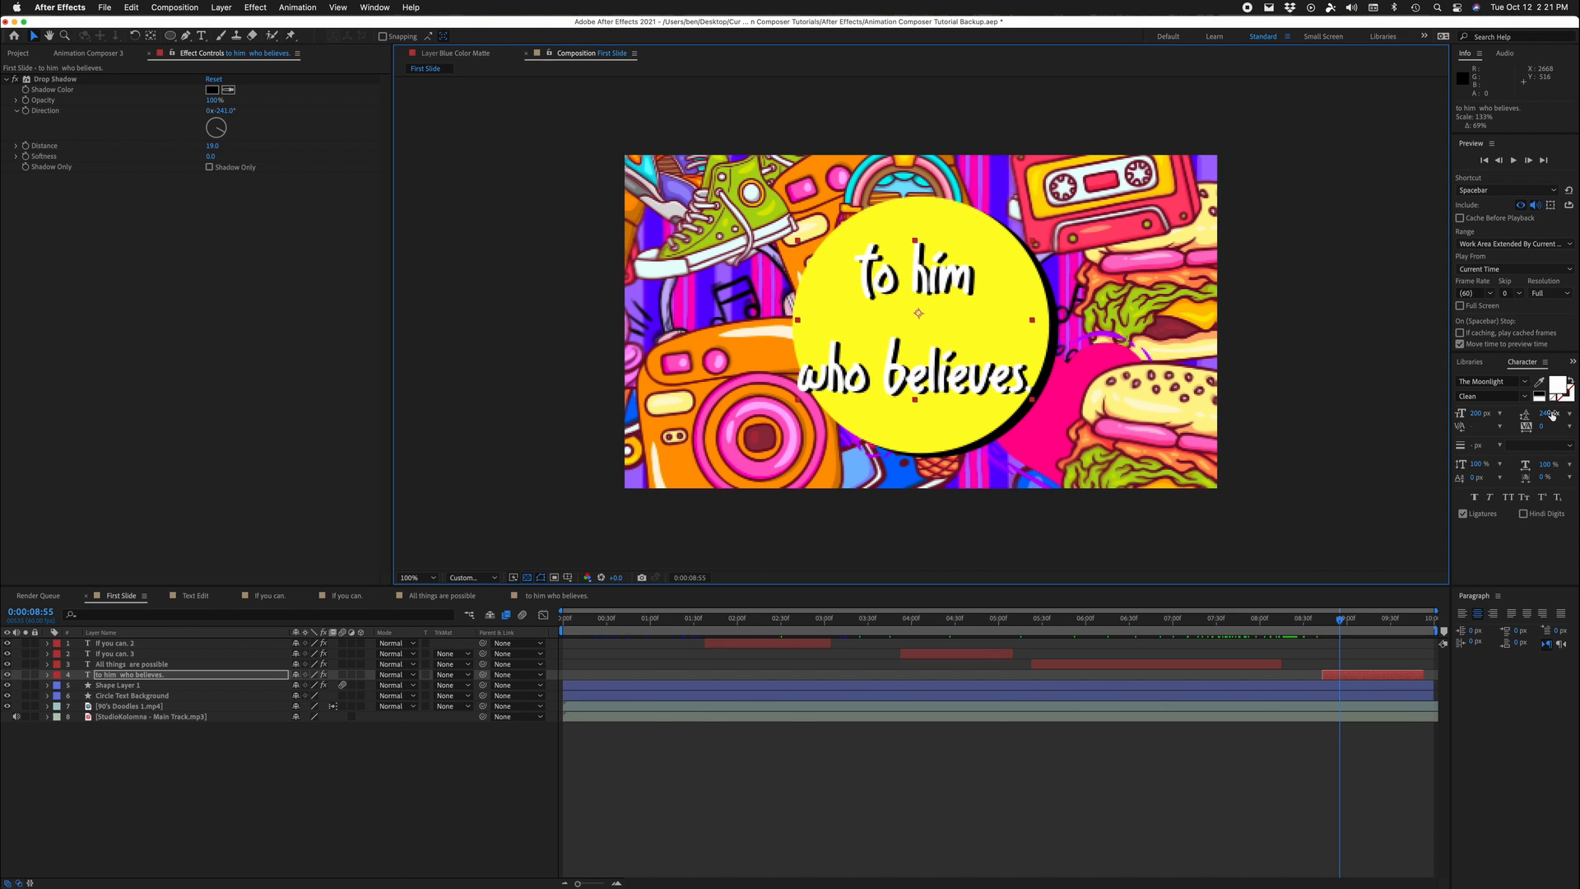
drag(1552, 415, 951, 305)
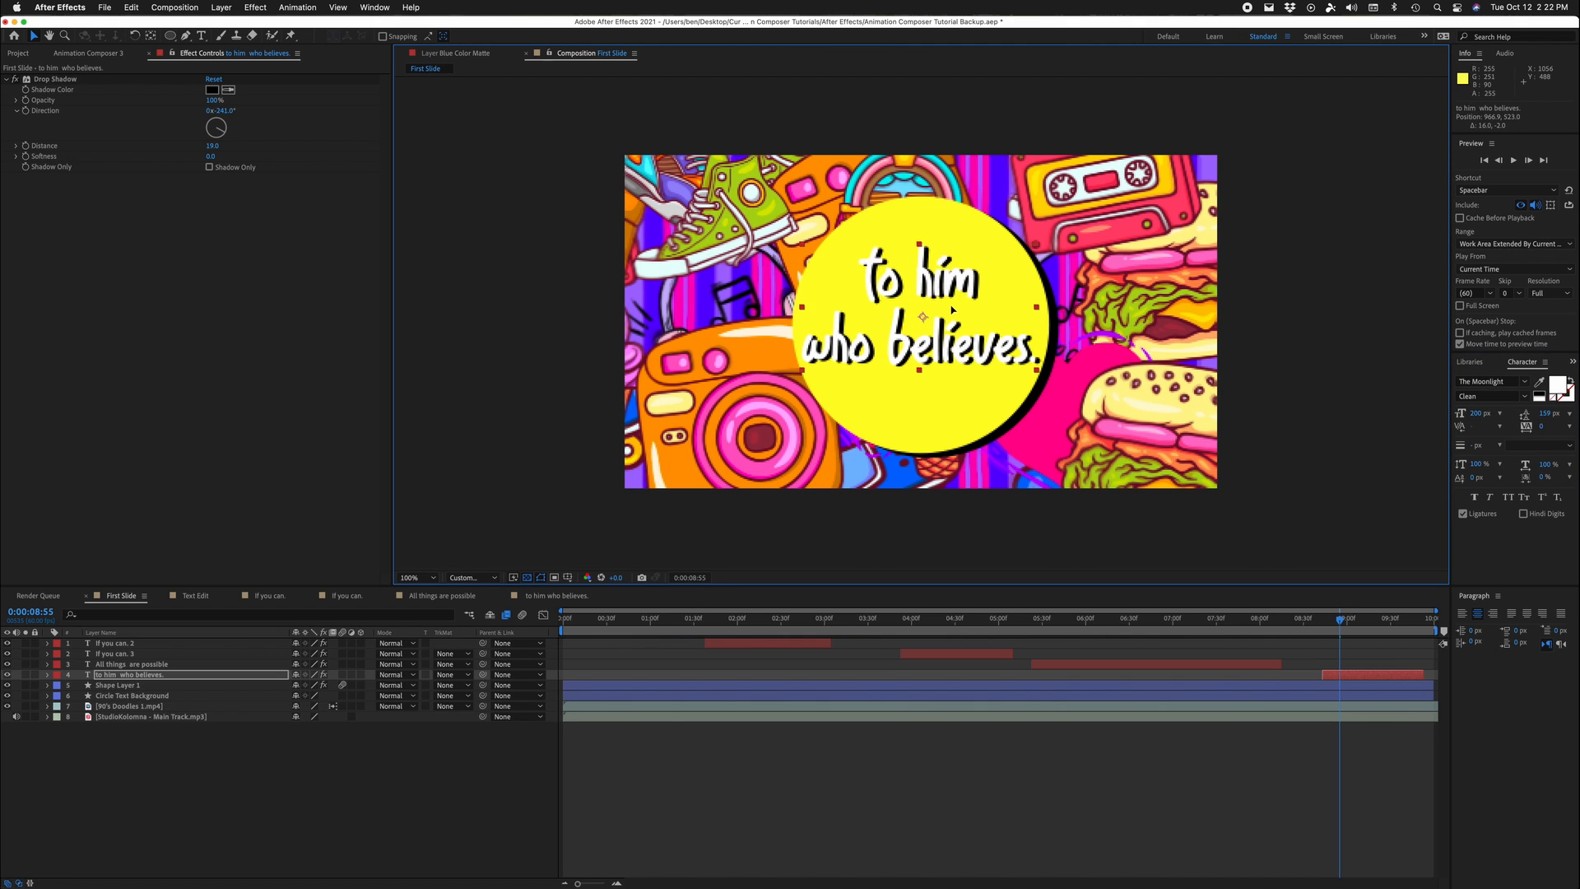
click(1344, 717)
mouse_move(1348, 627)
mouse_down()
mouse_move(1375, 628)
mouse_move(741, 625)
mouse_move(1355, 631)
mouse_up()
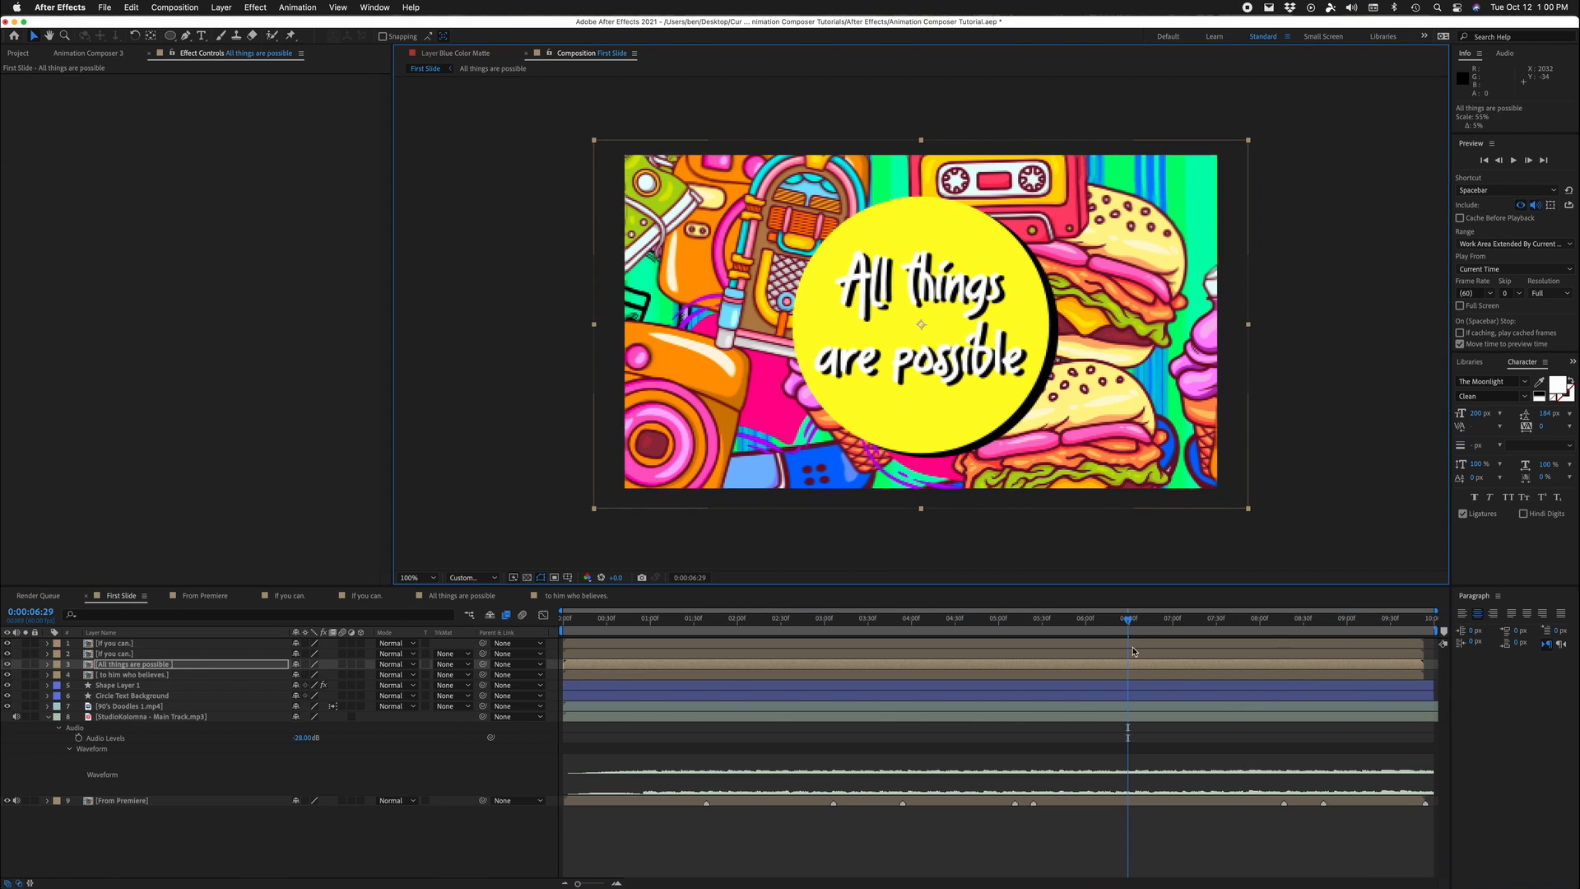
Step: Return the playhead to the start of the First Slide composition and save the project
drag(1132, 621, 408, 645)
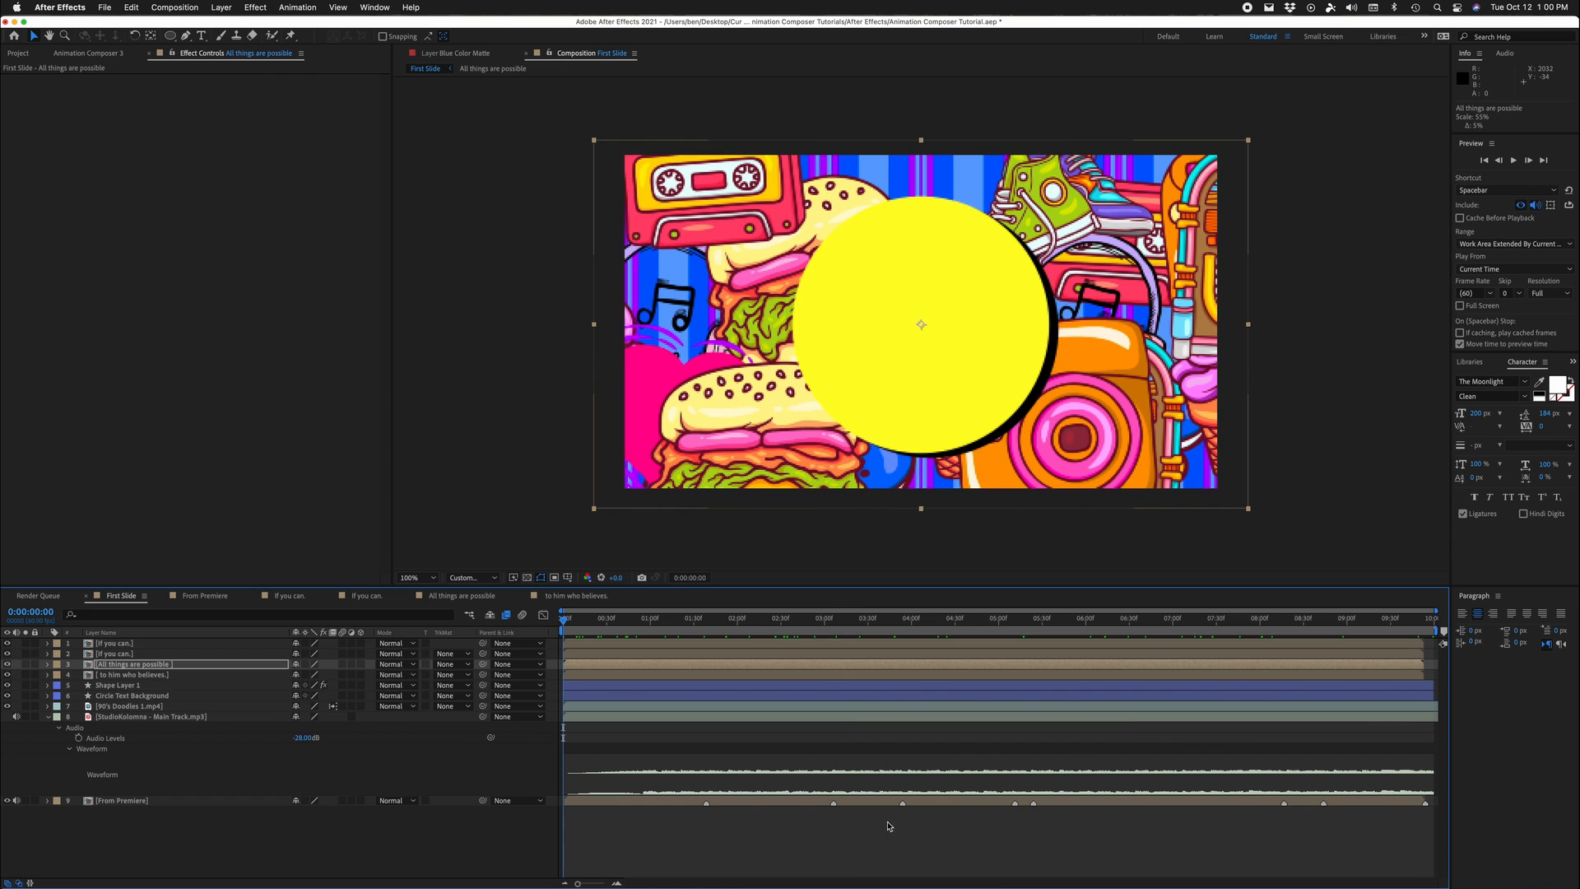
key(super+s)
Step: Bring up the Animation Composer 3 panel and close it
click(96, 54)
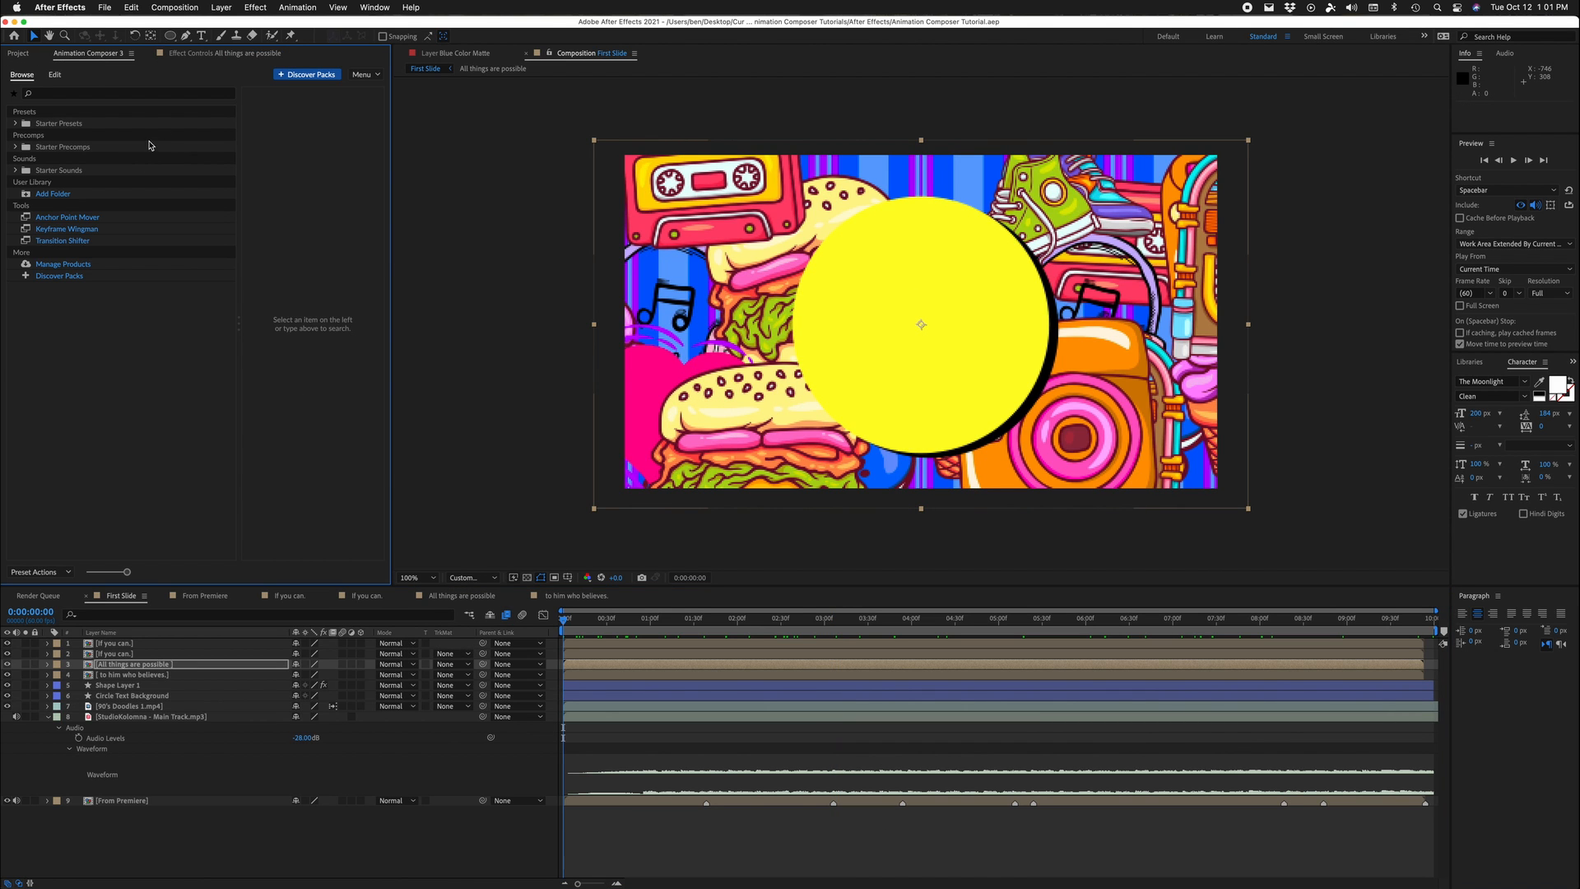
click(374, 7)
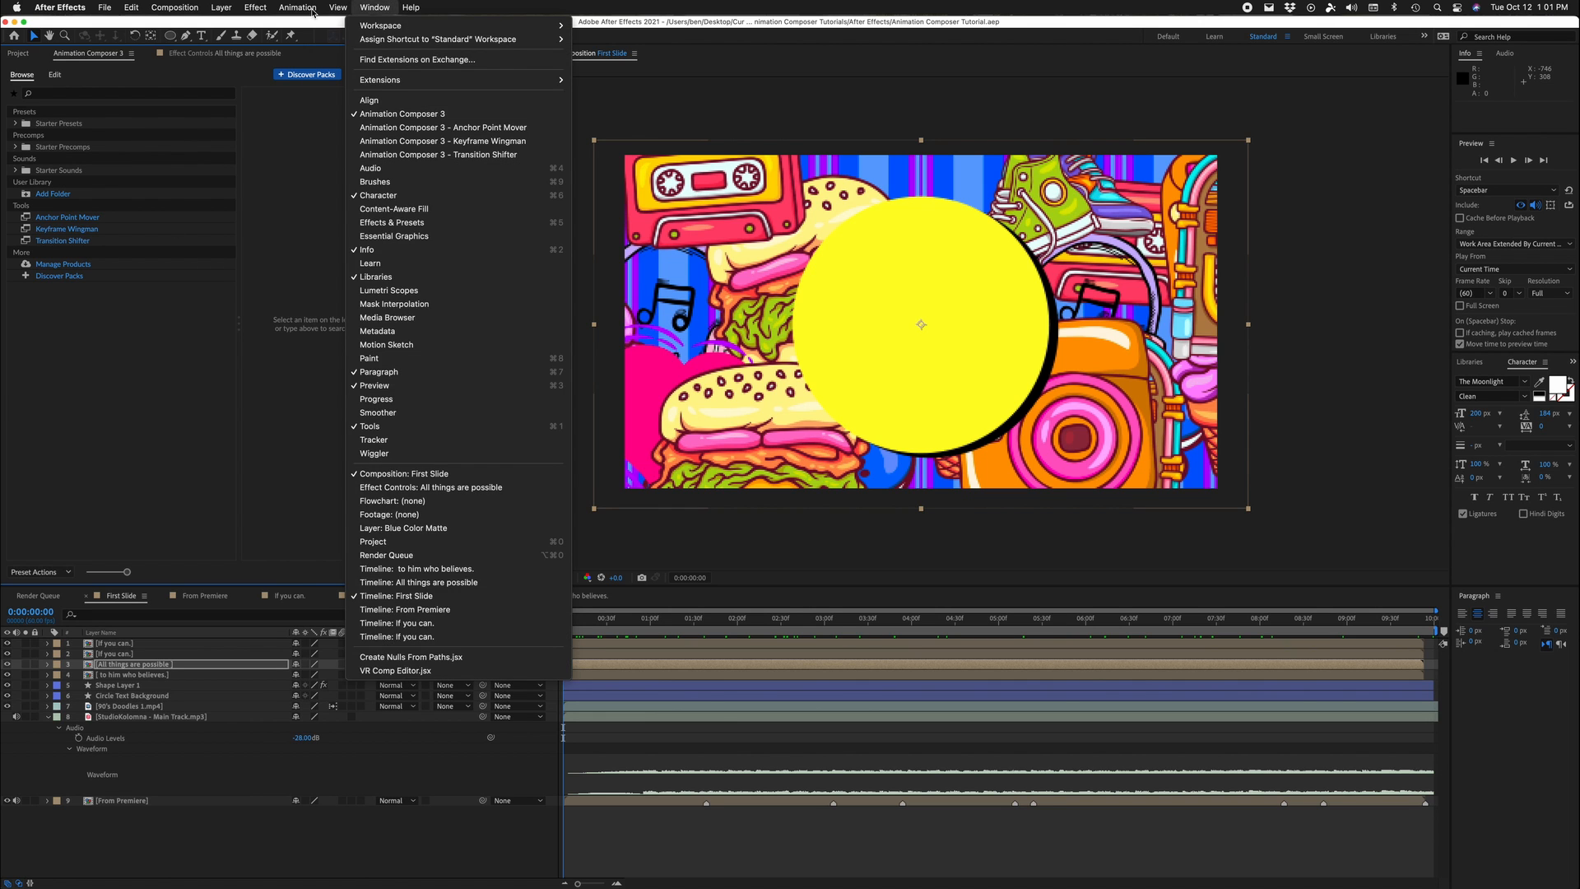
click(132, 54)
click(132, 54)
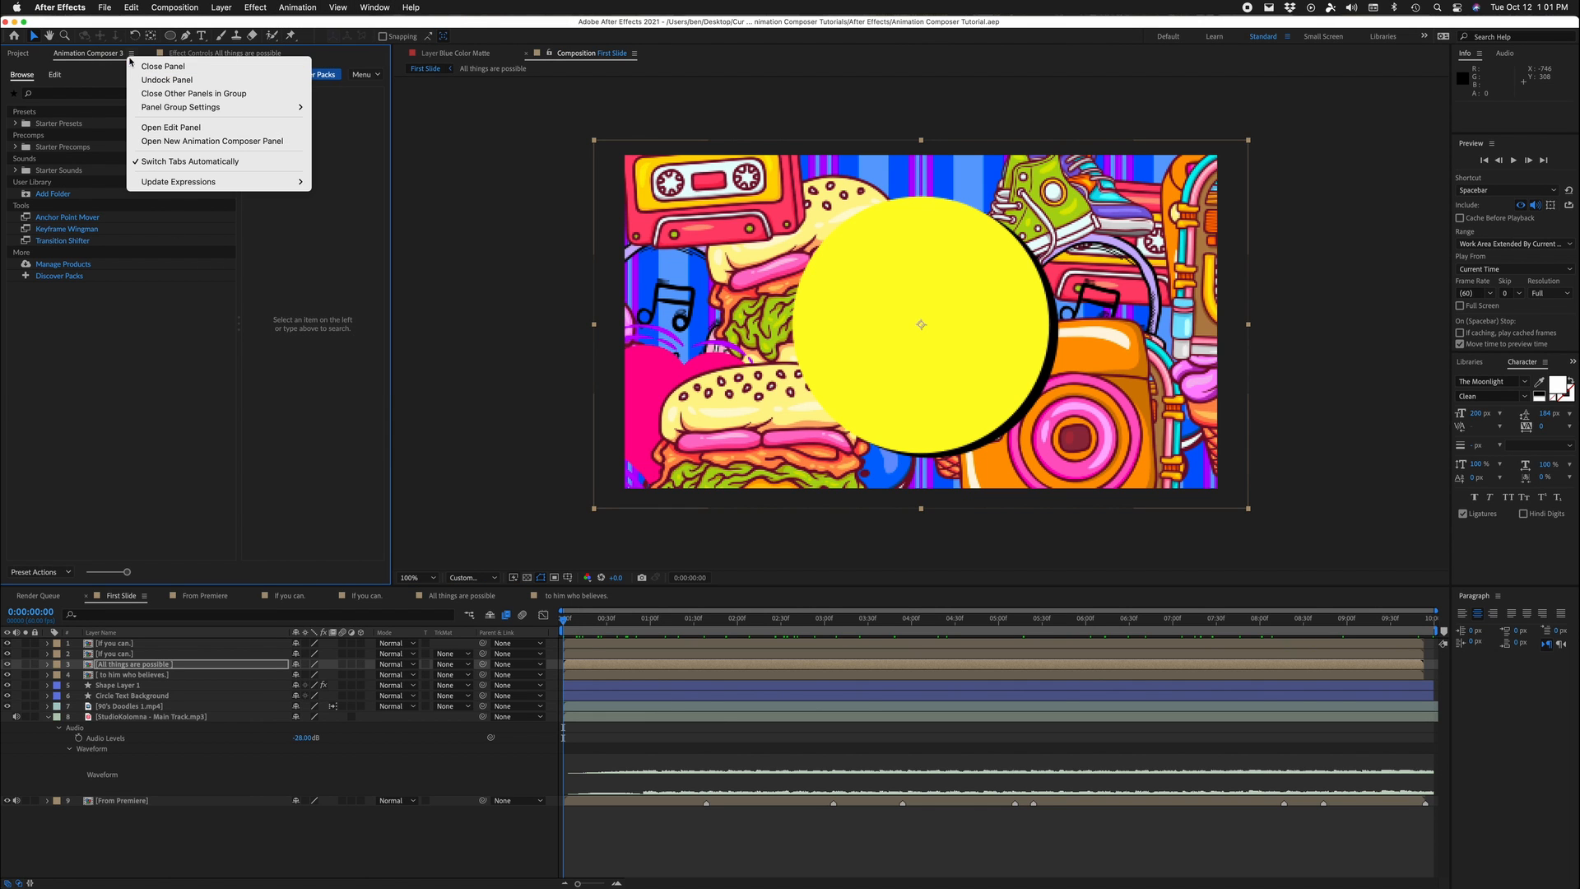
click(162, 67)
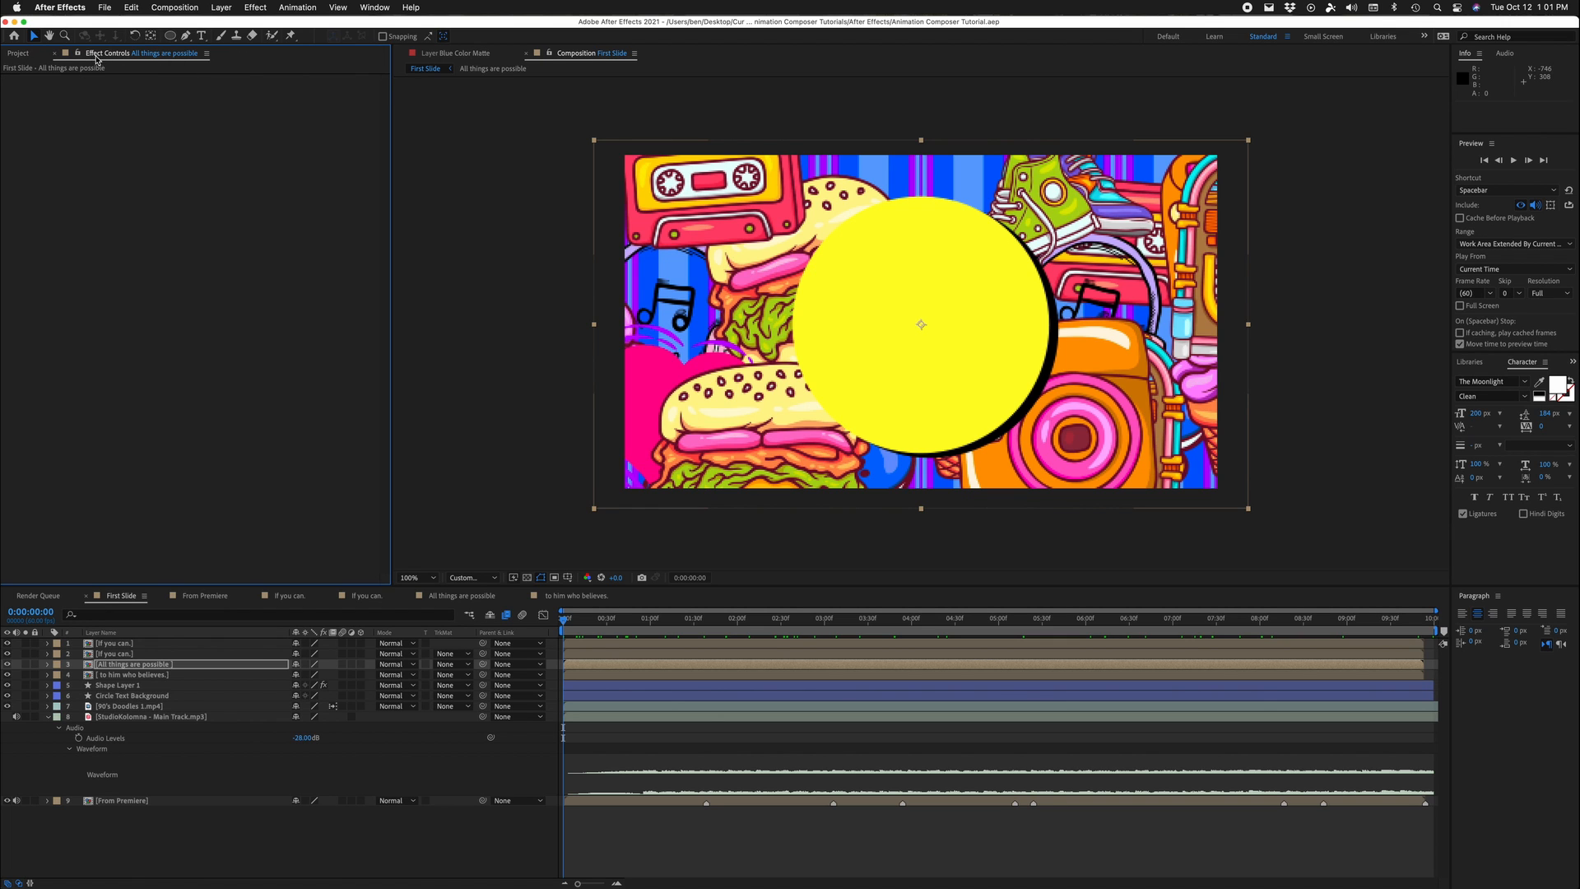
Step: Open the Animation Composer 3 panel
click(375, 7)
click(377, 10)
click(410, 8)
mouse_move(357, 7)
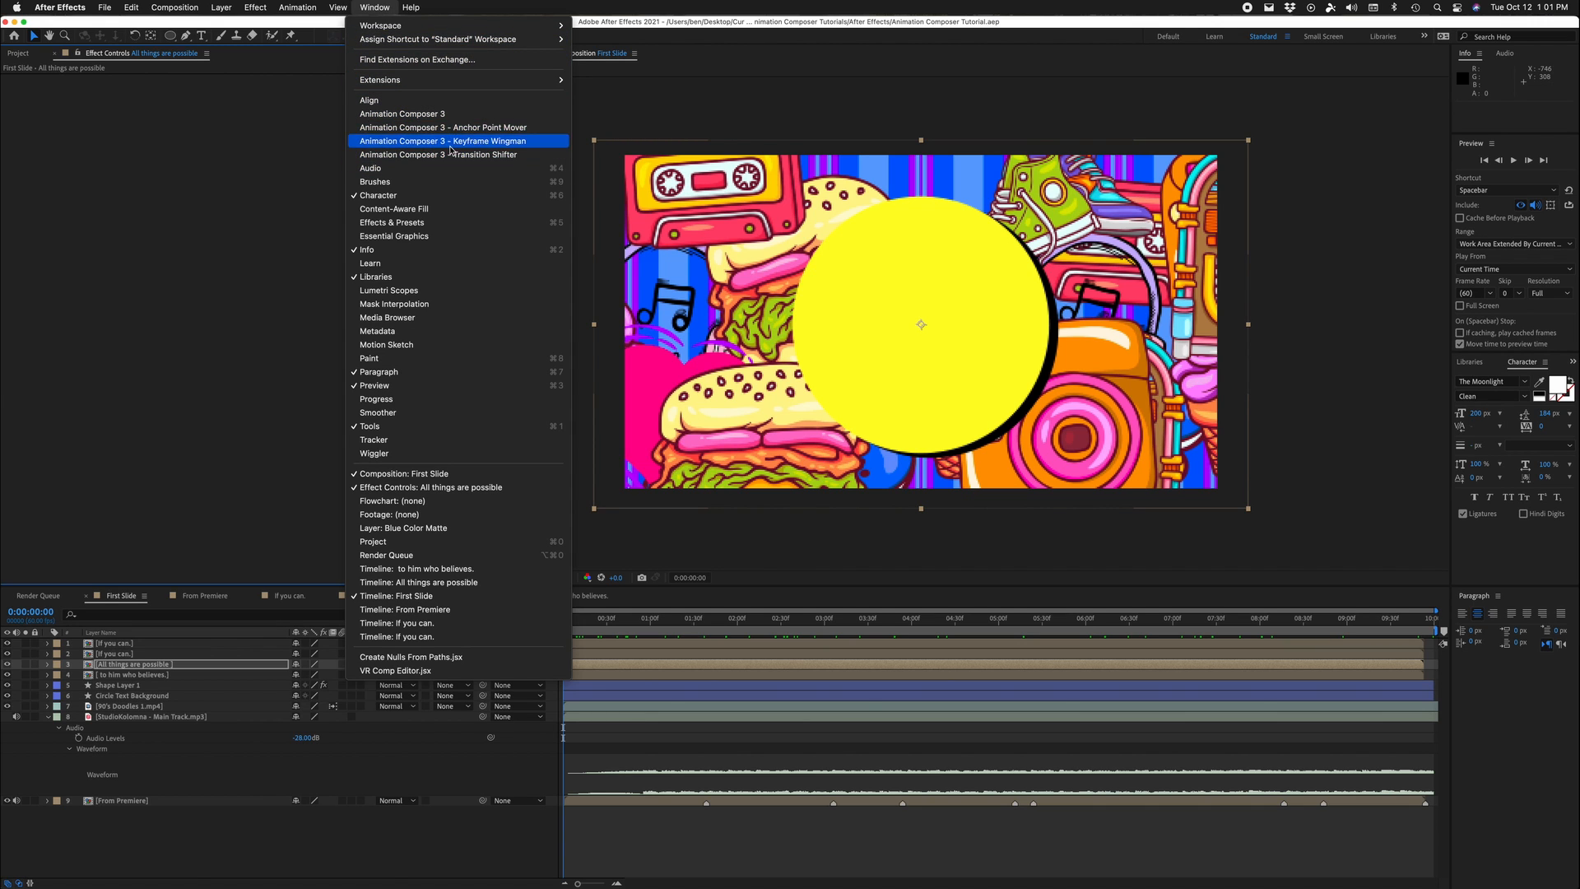
click(421, 114)
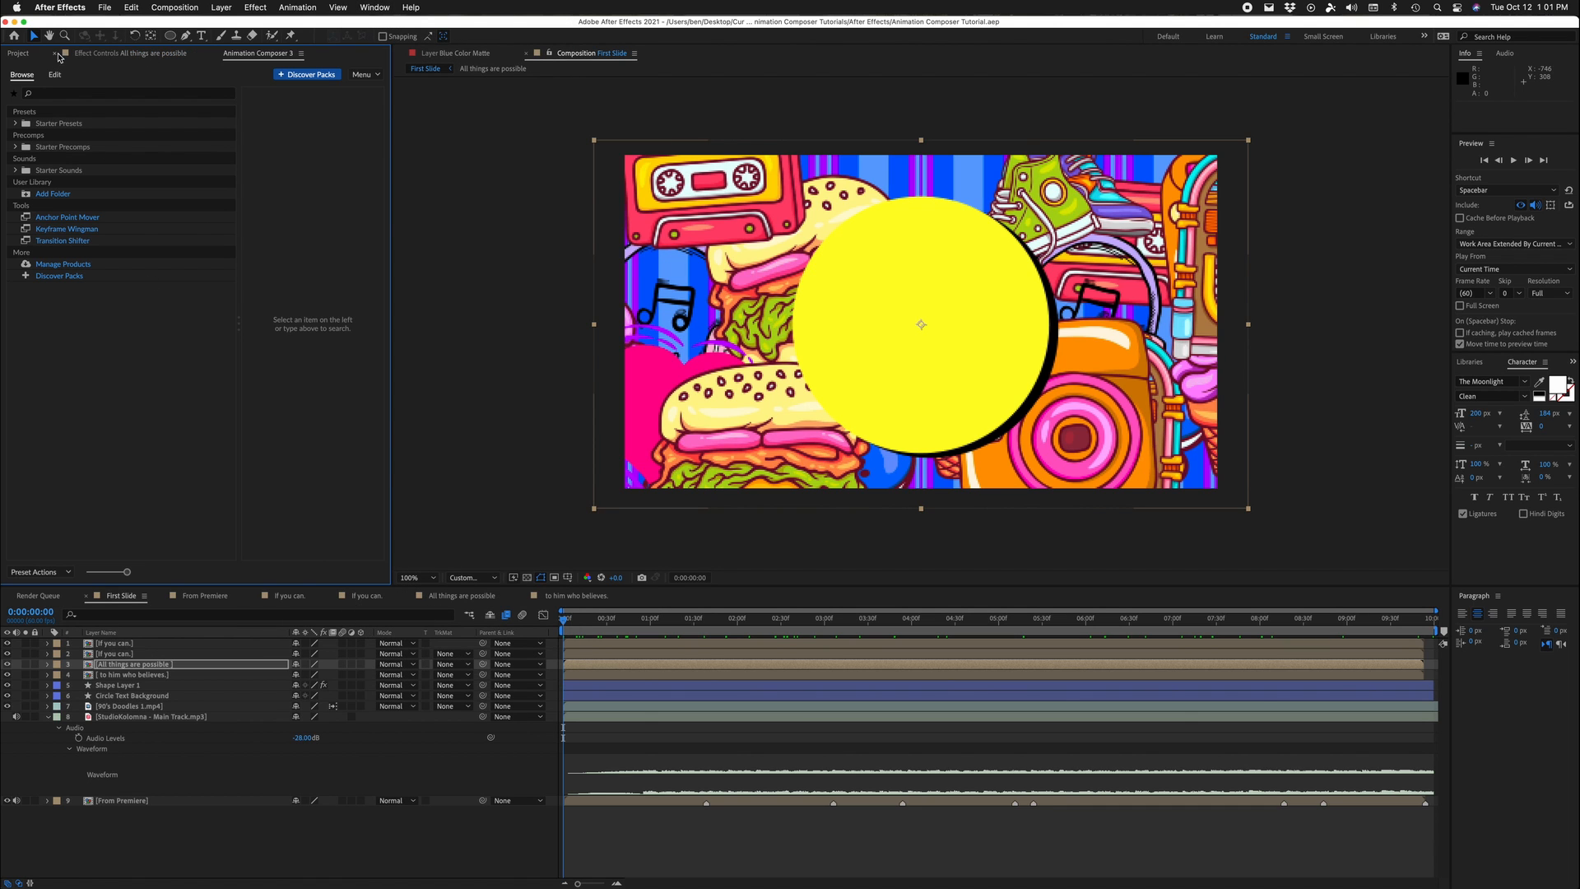
Step: Undock the Animation Composer 3 panel and place it as a floating window over the composition view
click(300, 53)
click(765, 72)
click(301, 54)
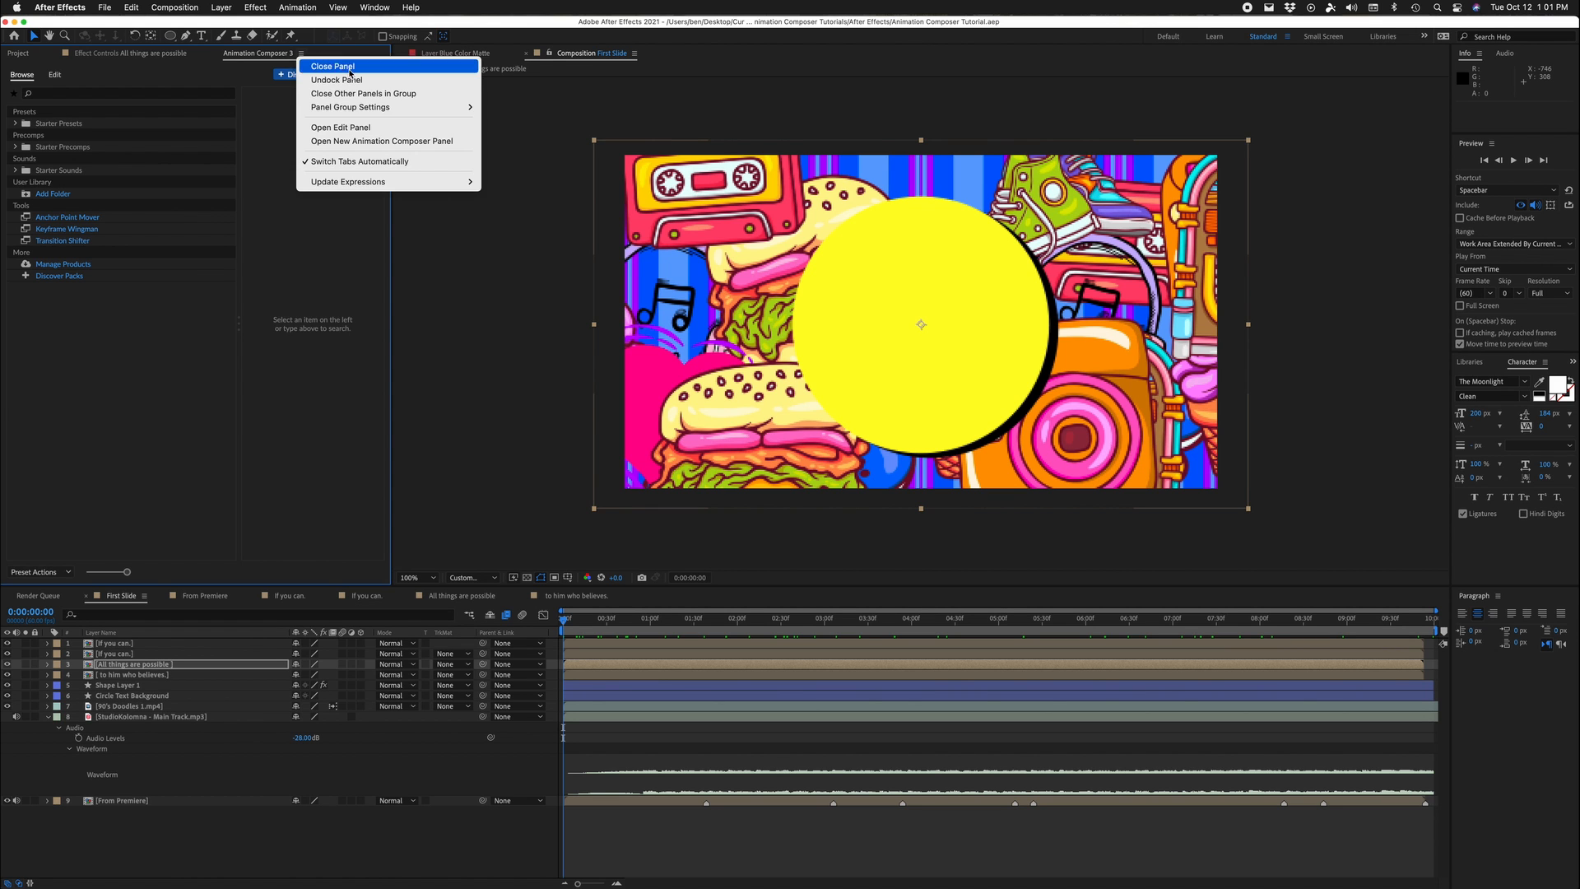
click(313, 80)
drag(253, 26, 1234, 254)
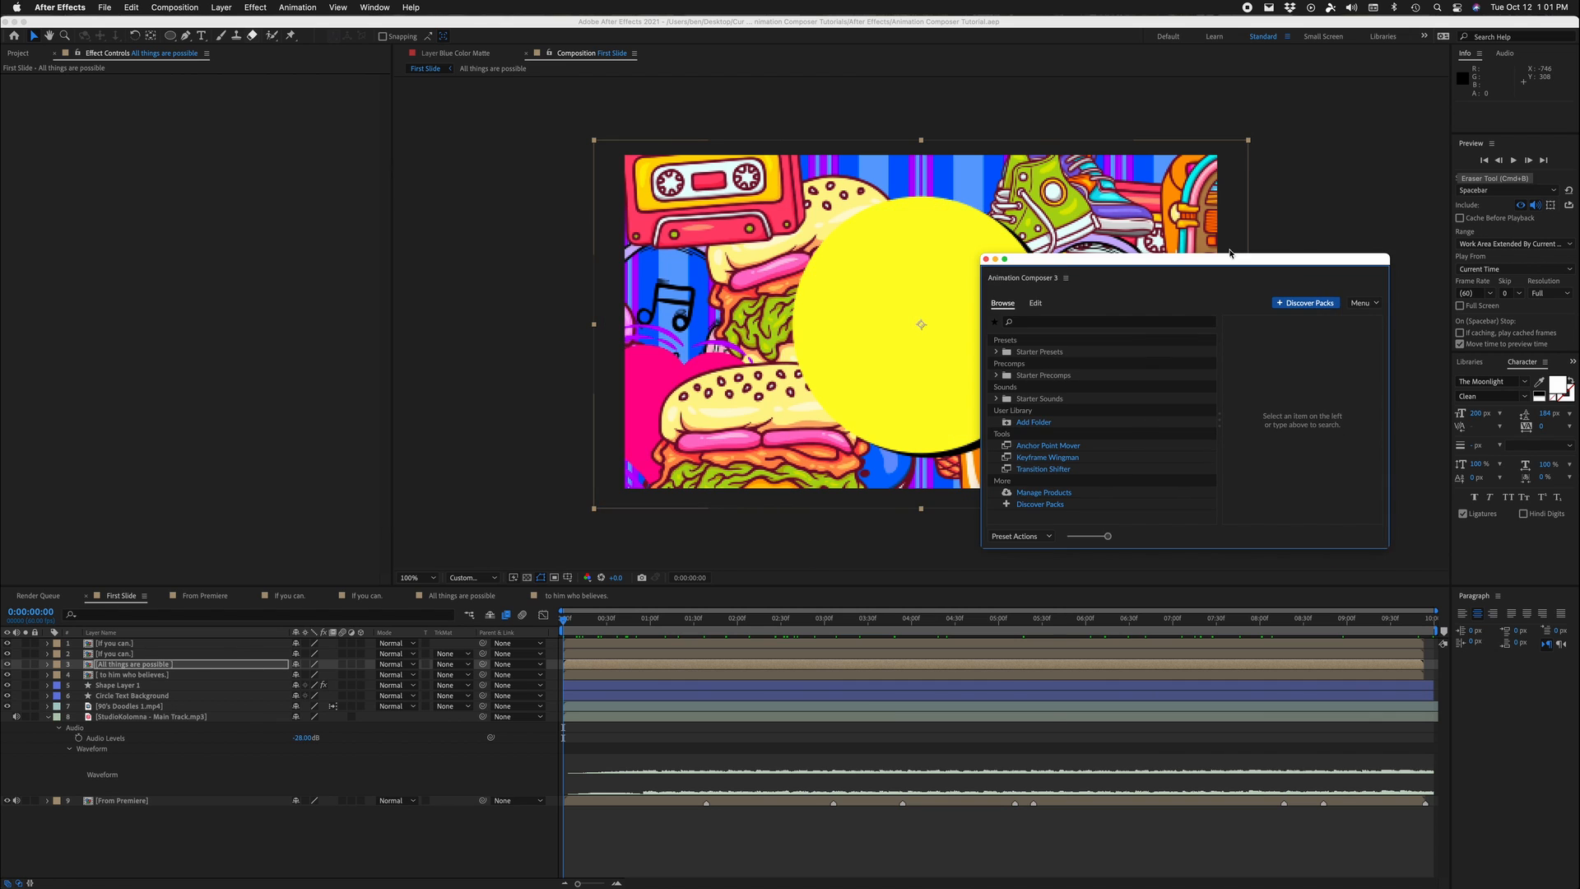
Step: Dock the floating Animation Composer 3 panel back into the group with Project and Effect Controls
click(1067, 281)
click(1045, 274)
drag(1029, 284, 258, 144)
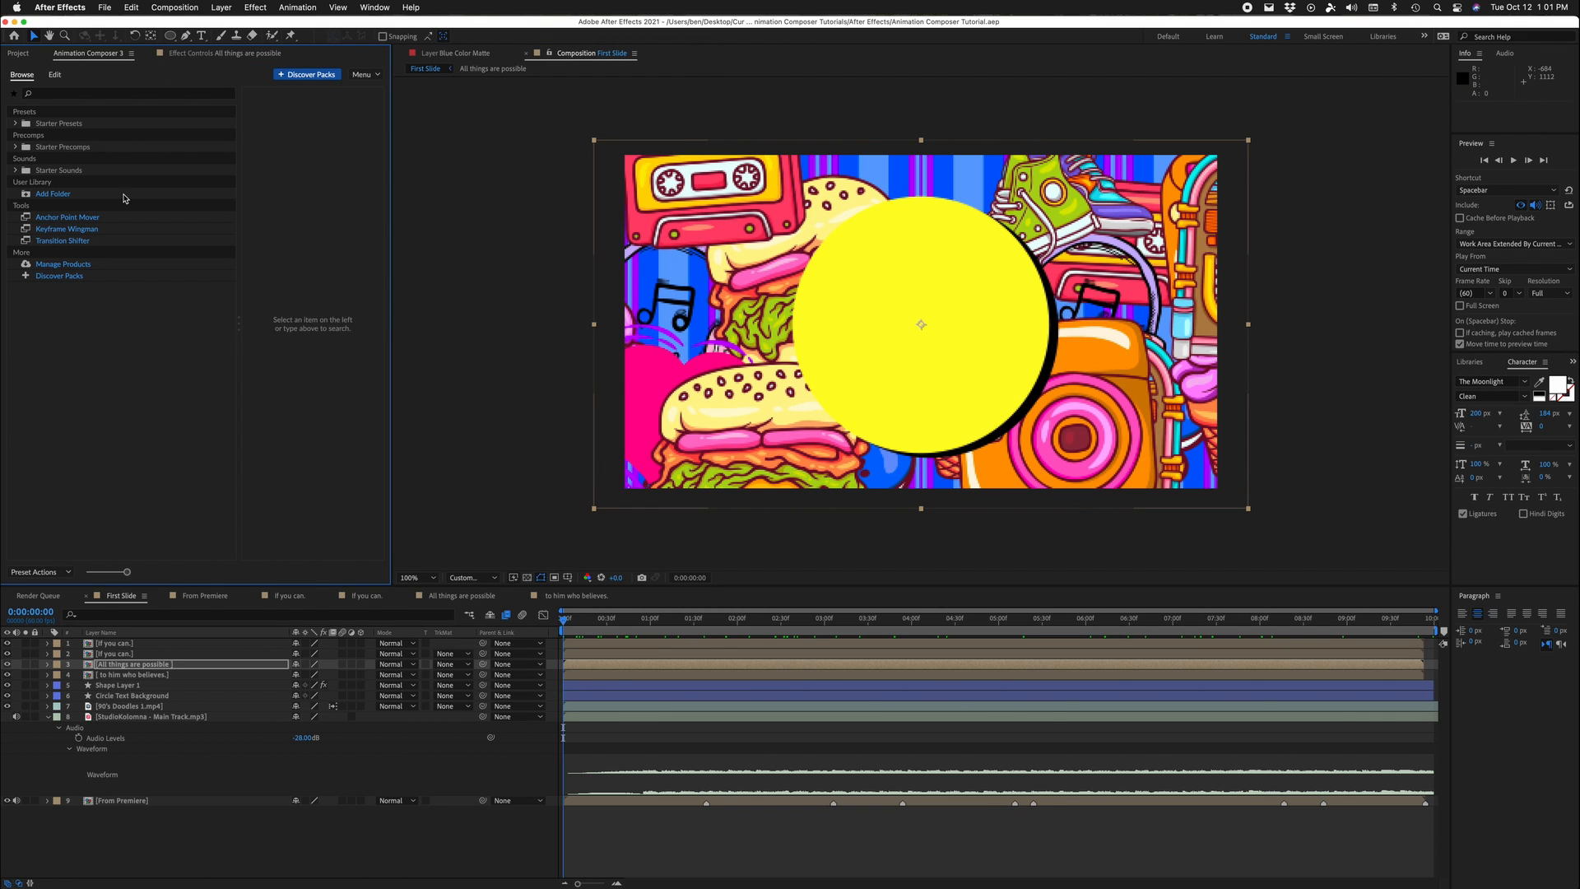
Step: Show the Transitions - 2D Layer presets from the Animation Composer Starter Presets
click(15, 124)
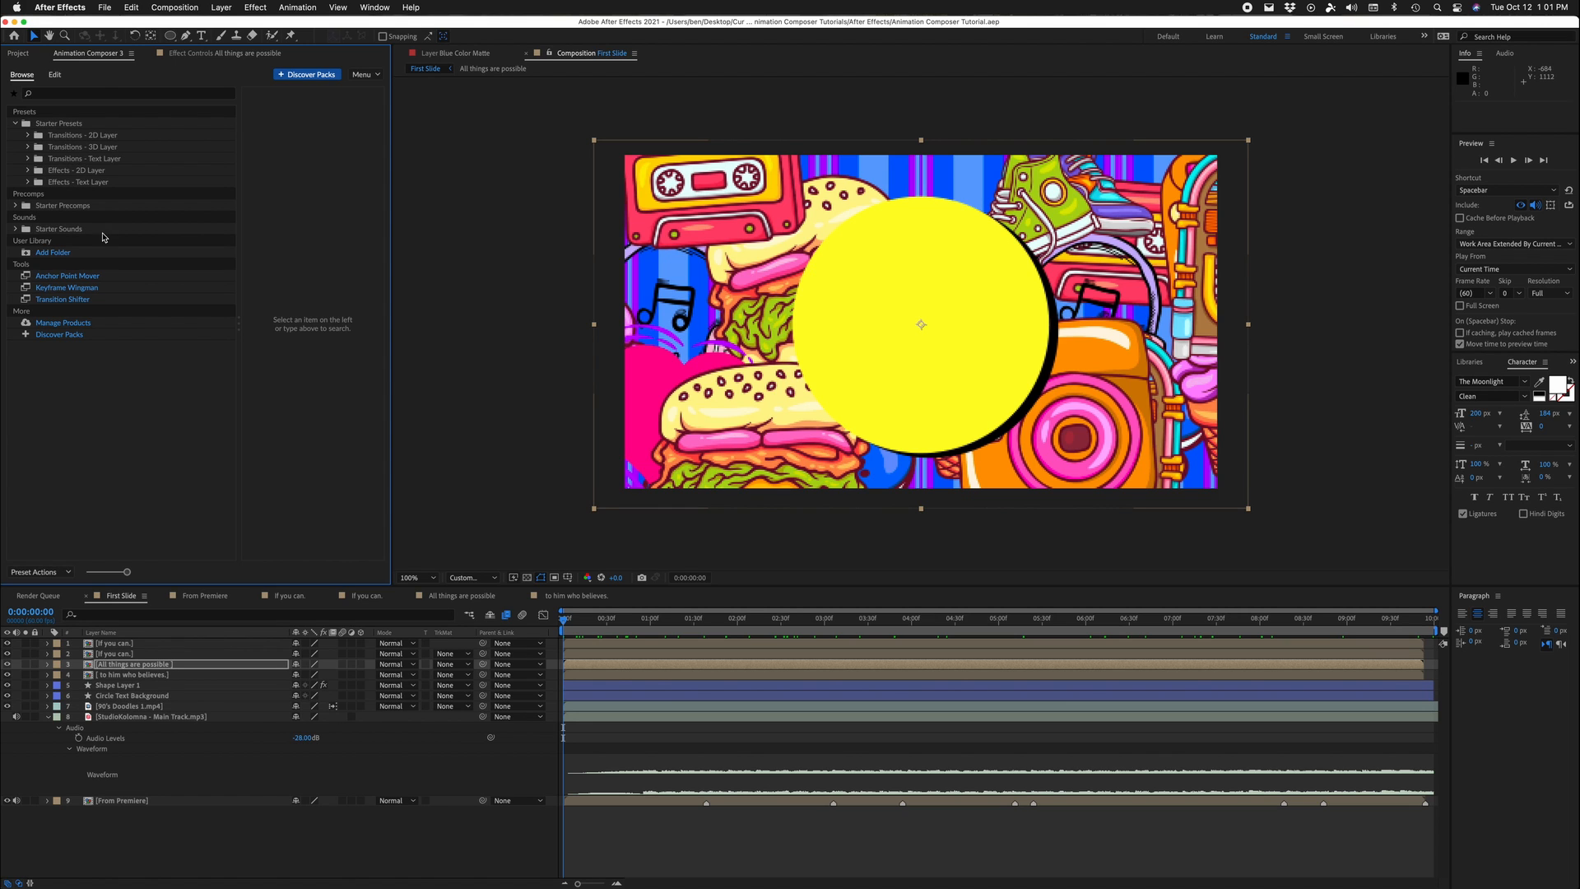
click(82, 136)
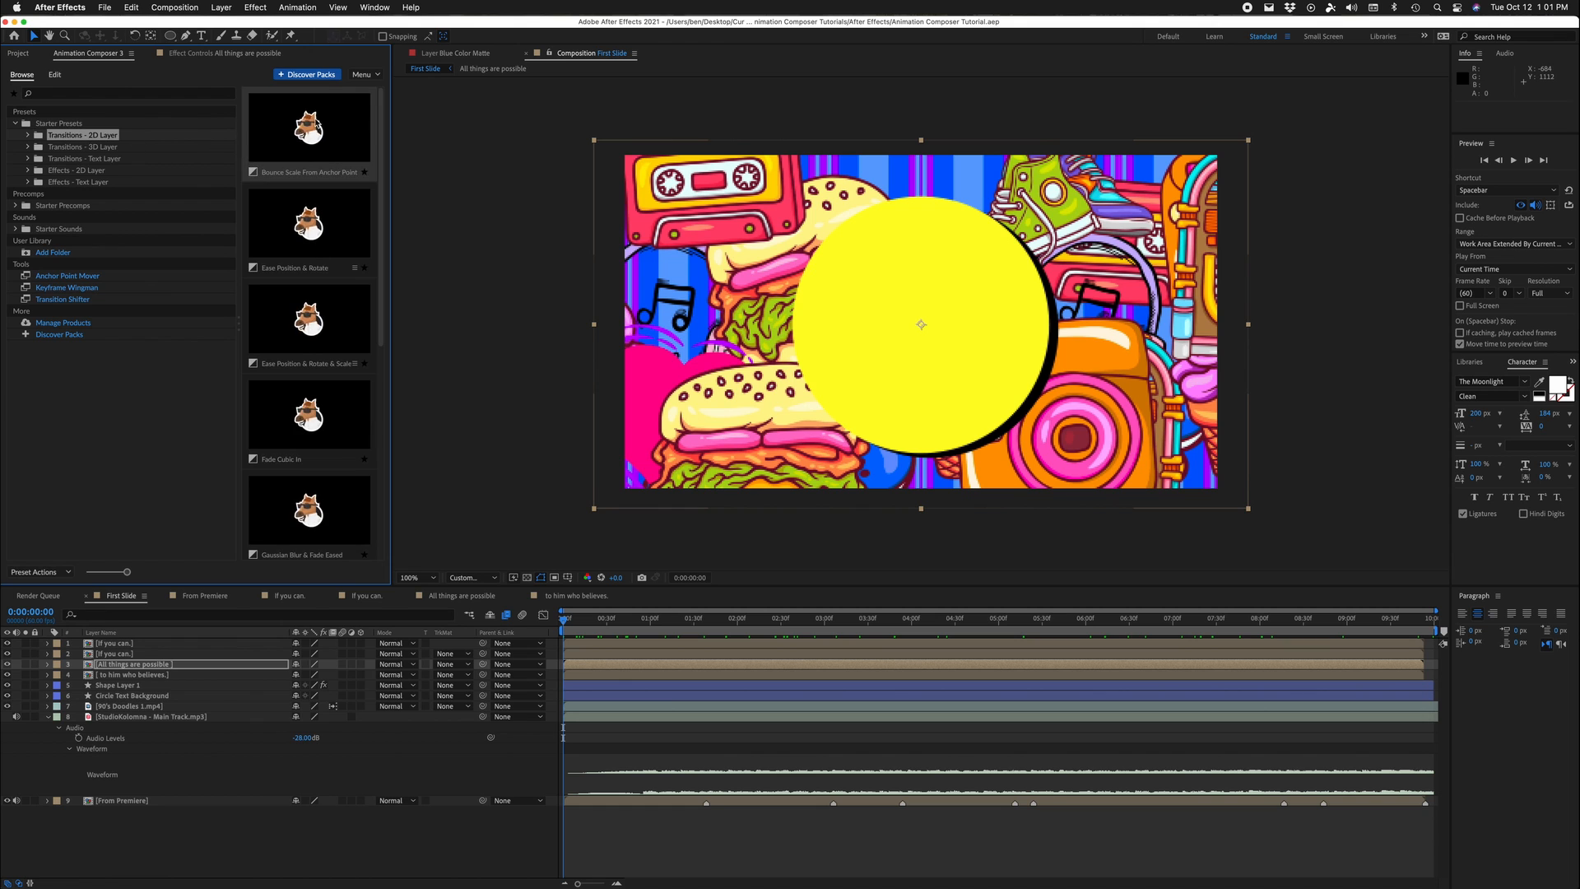
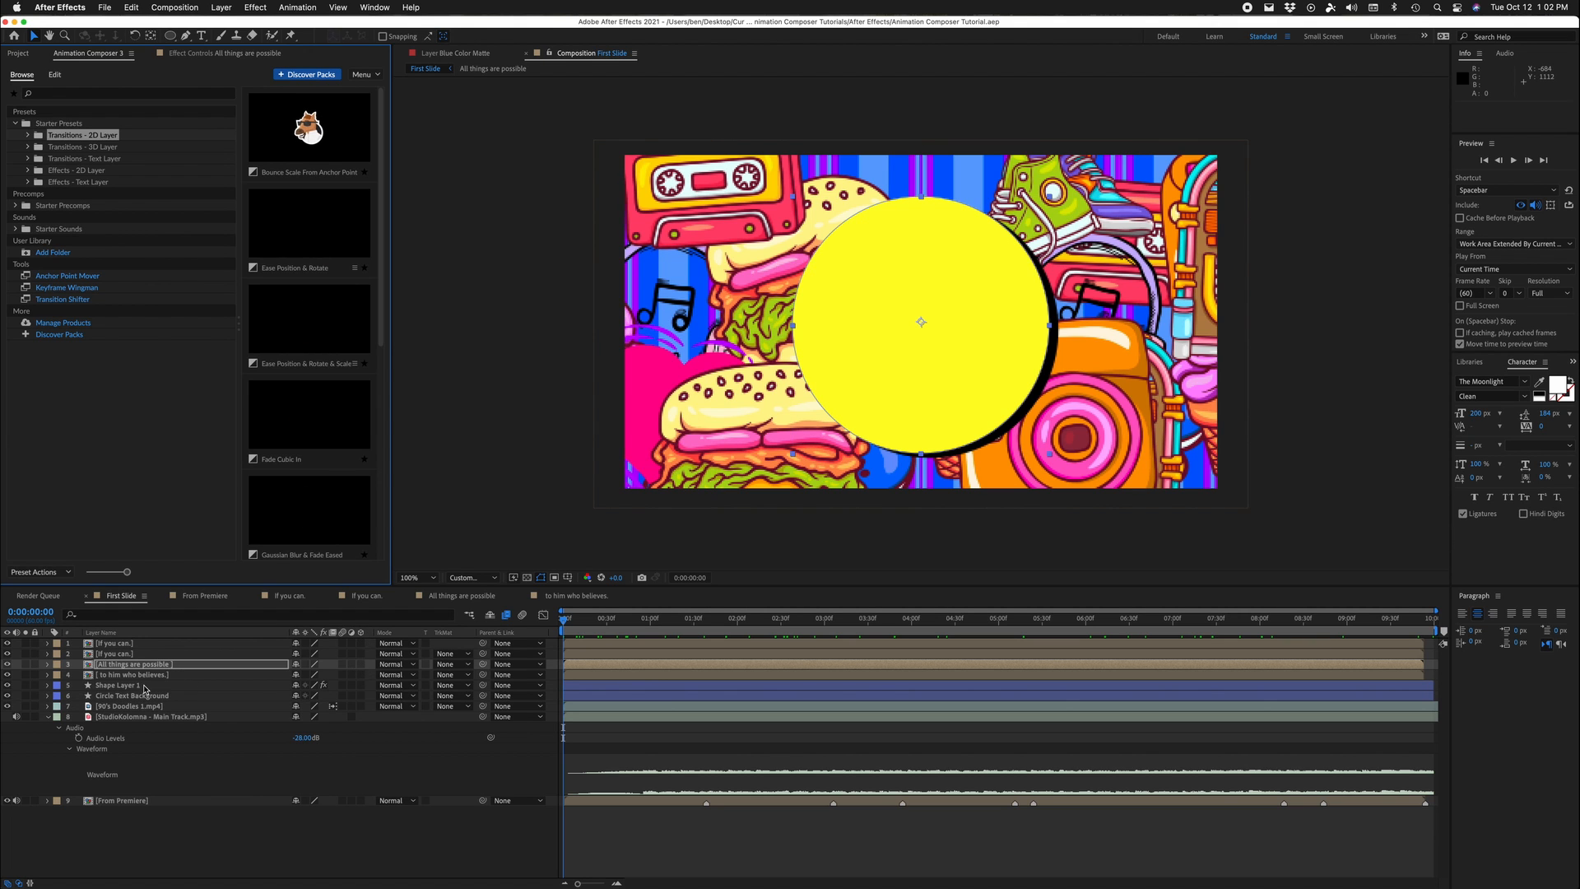
Step: Try Shape Layer 1 as a 3D layer by rotating it, undo the rotation and return the layer to 2D
click(362, 685)
click(362, 685)
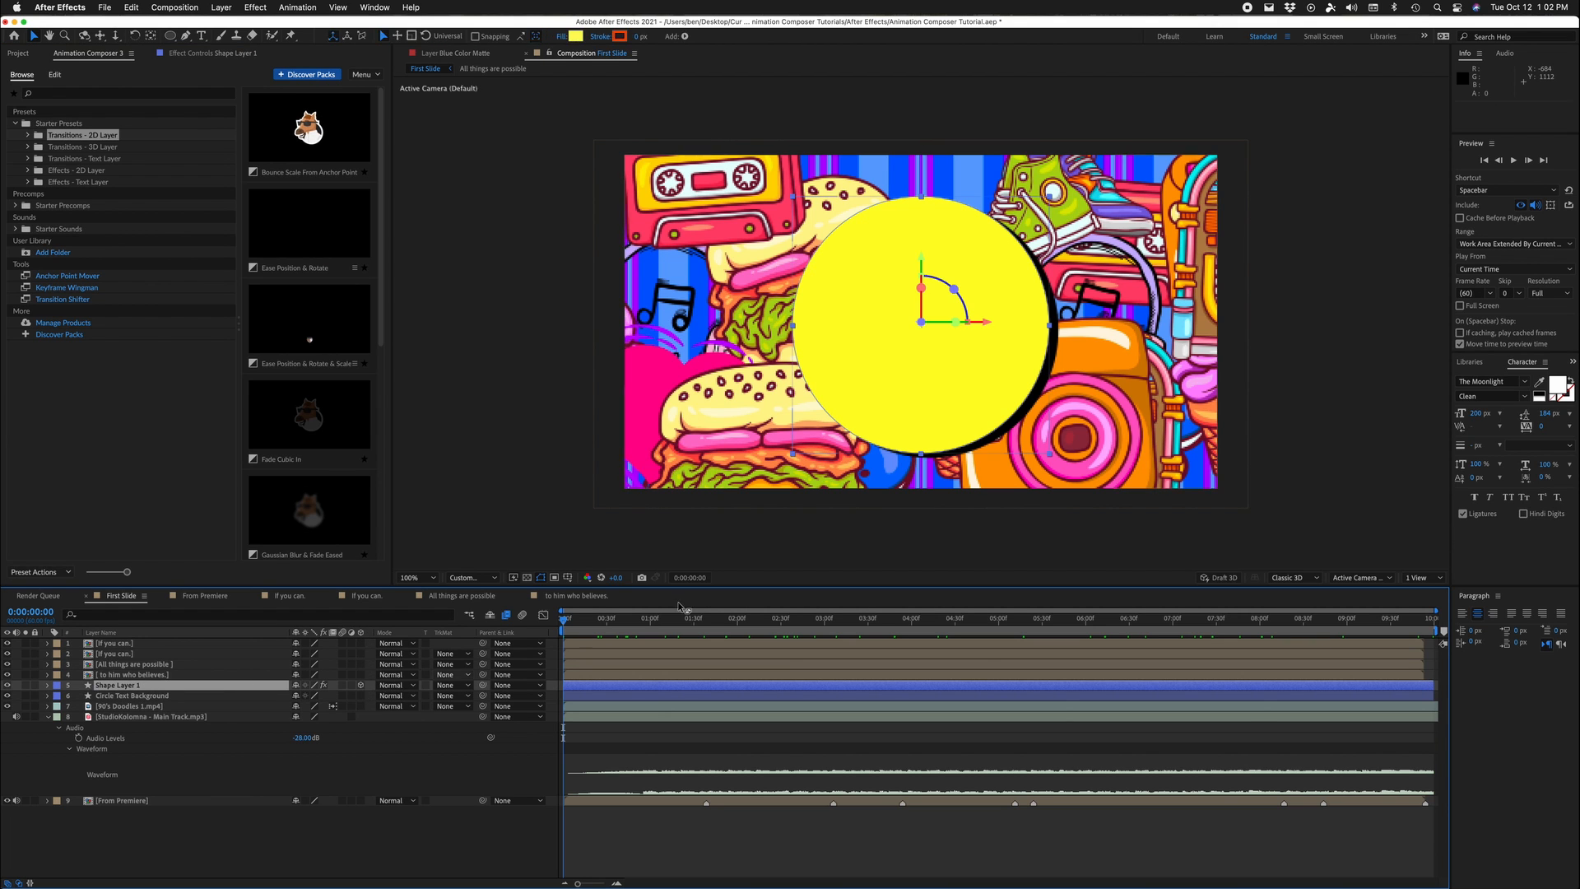
drag(986, 317, 823, 323)
key(ctrl+z)
key(super+z)
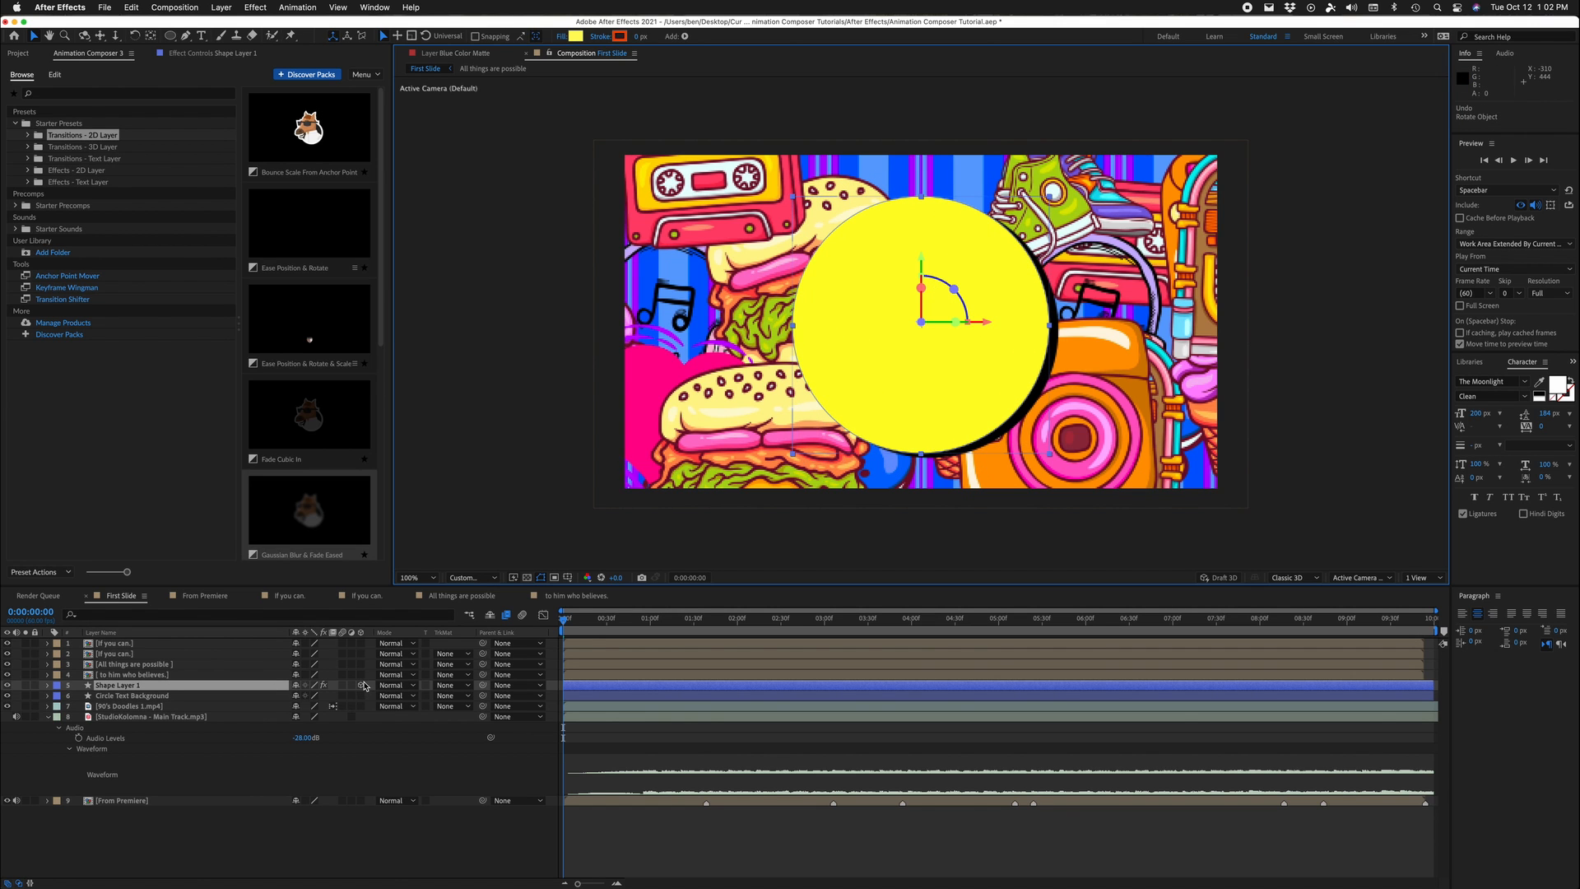
click(441, 641)
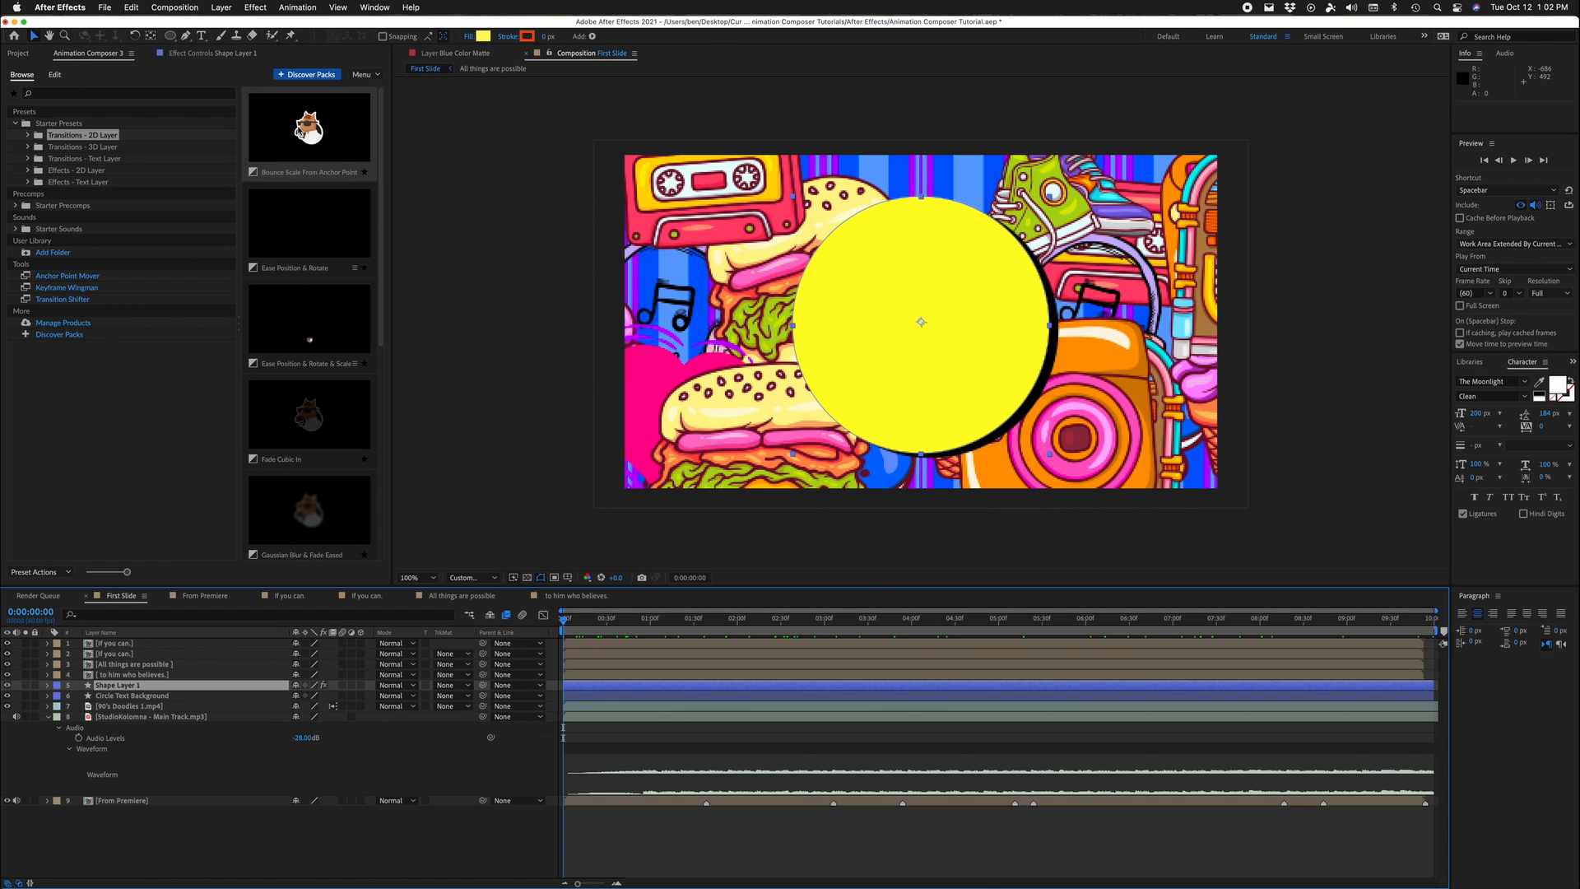
Step: Preview the Transitions - 2D Layer presets to find an entrance animation for Shape Layer 1
click(302, 133)
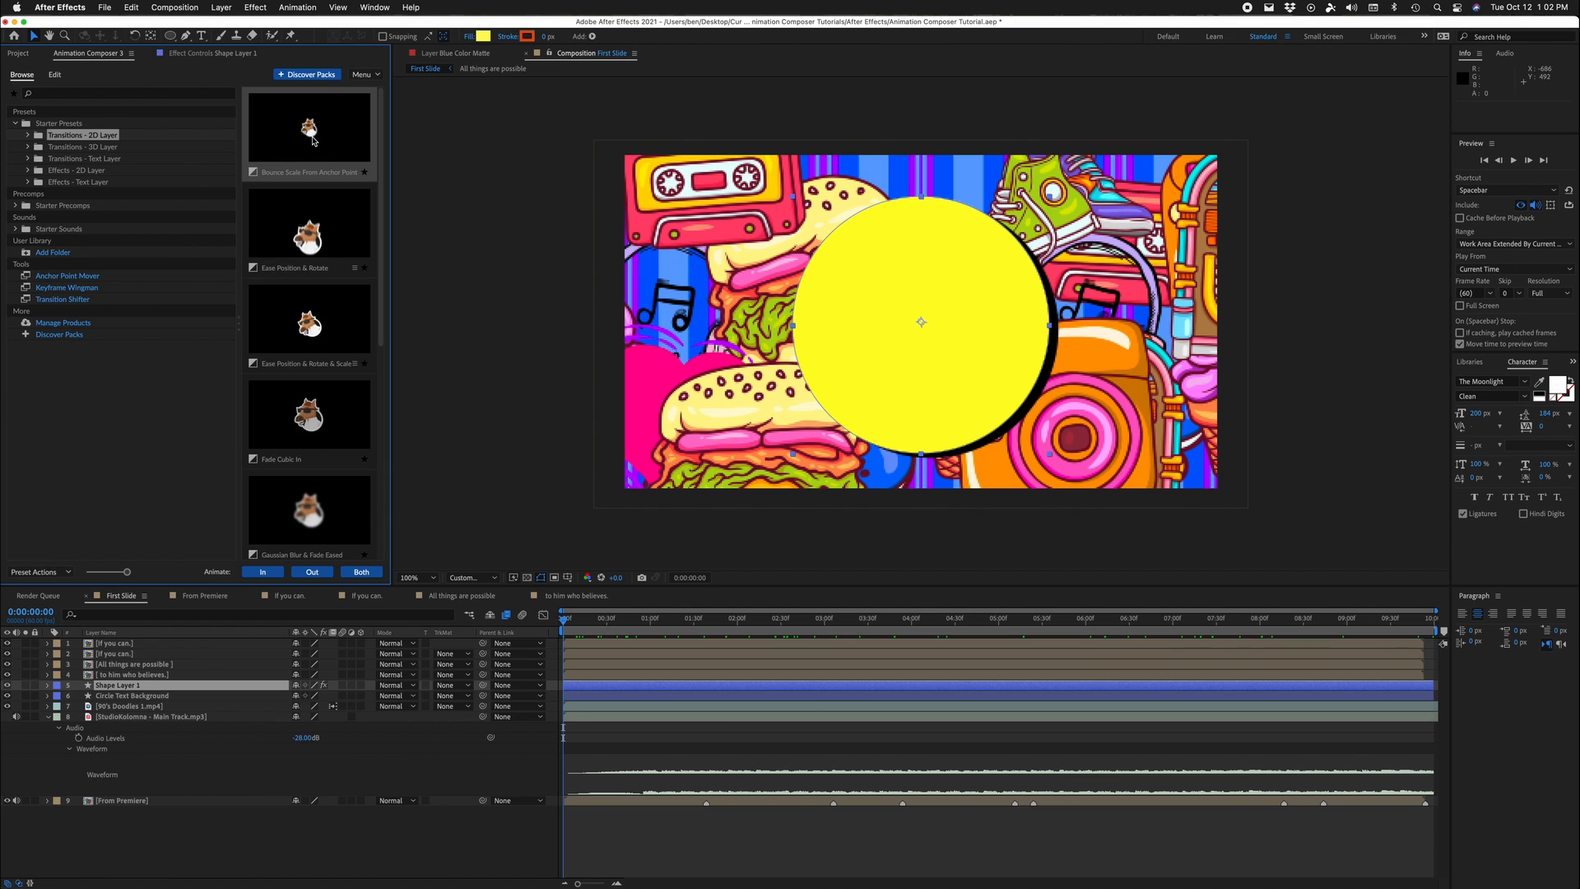
click(317, 230)
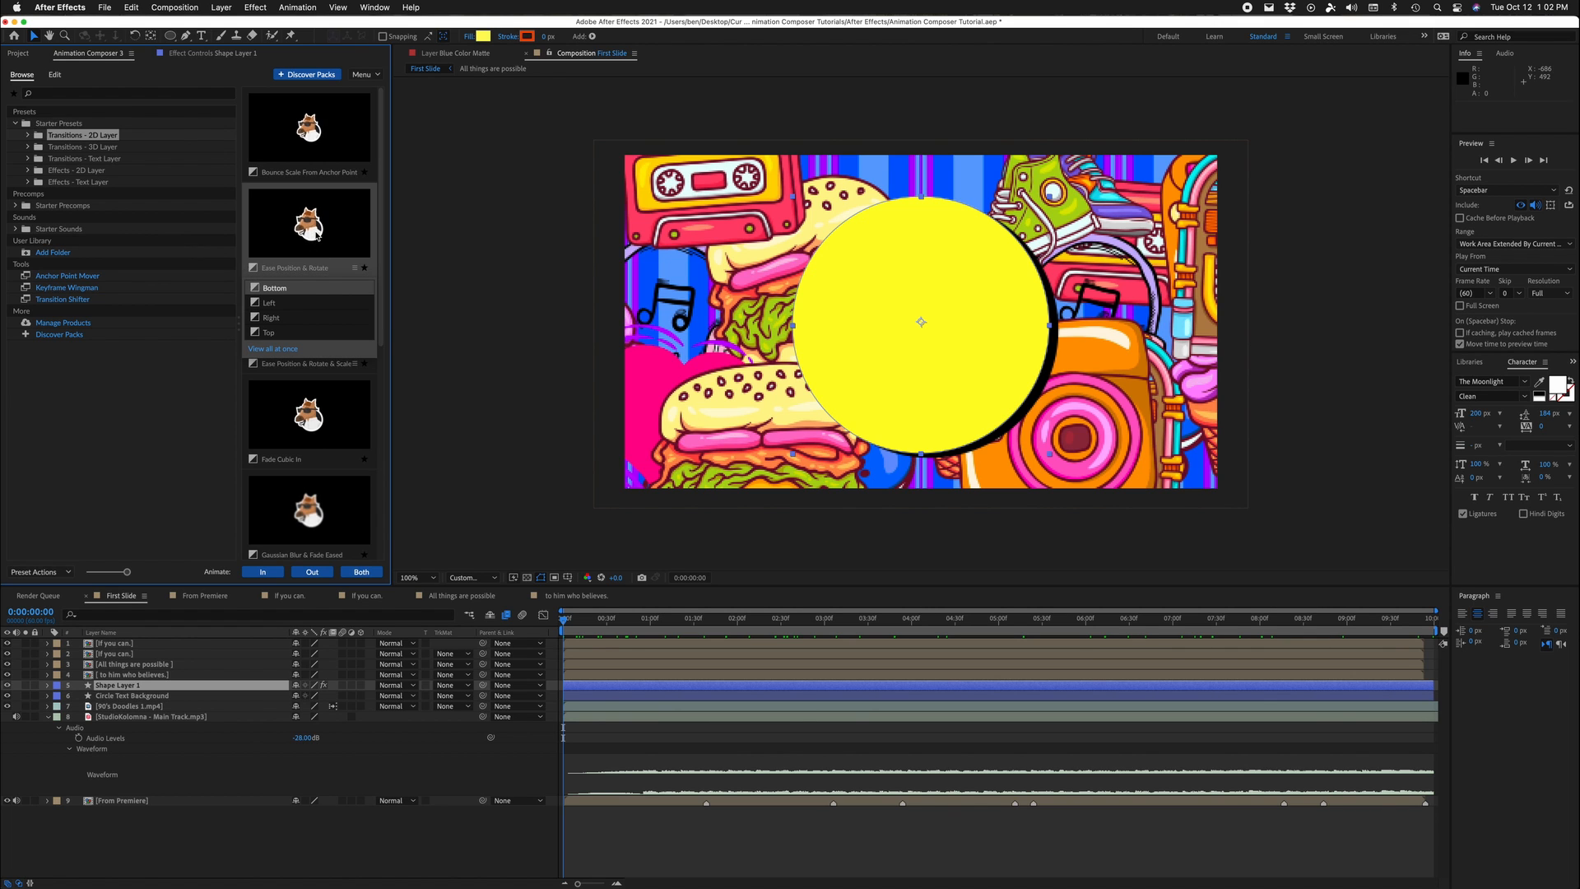
click(309, 415)
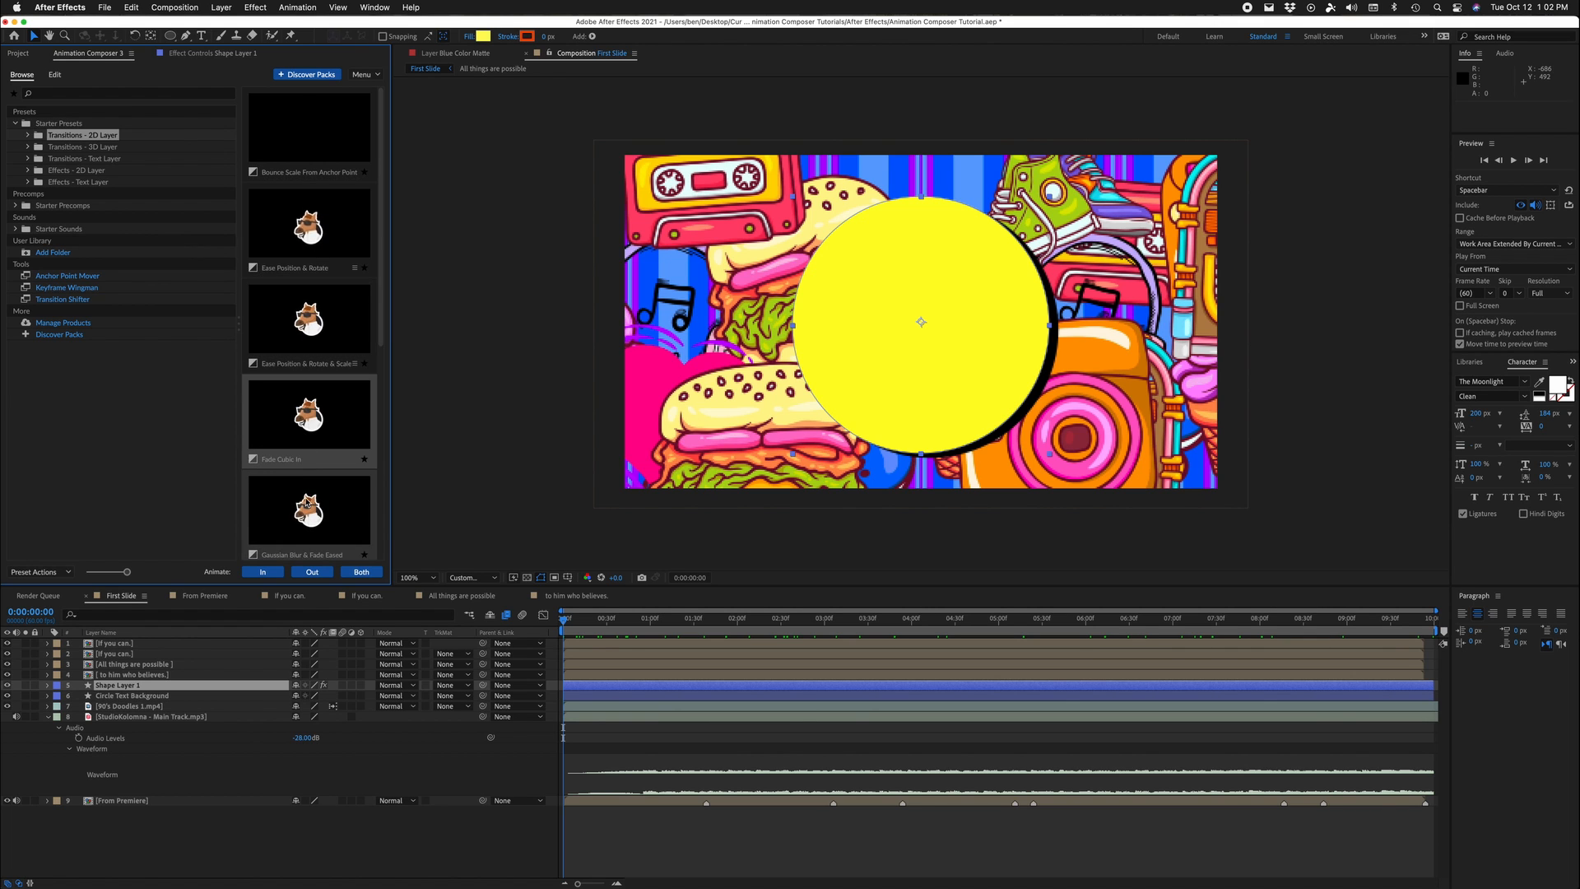
scroll(329, 486, down, 5)
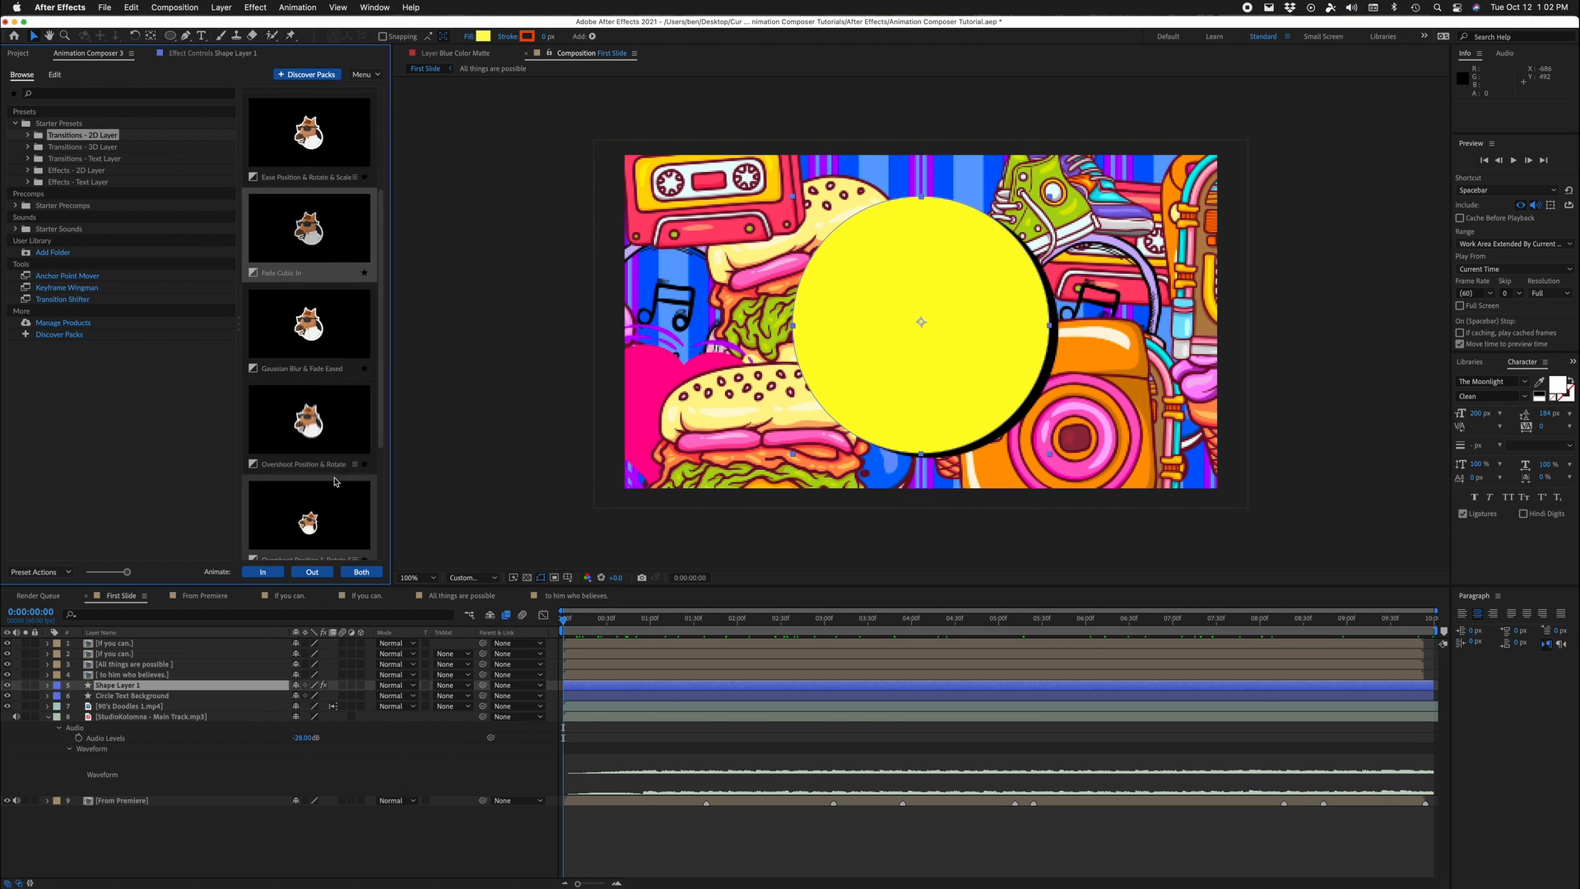
scroll(335, 481, down, 3)
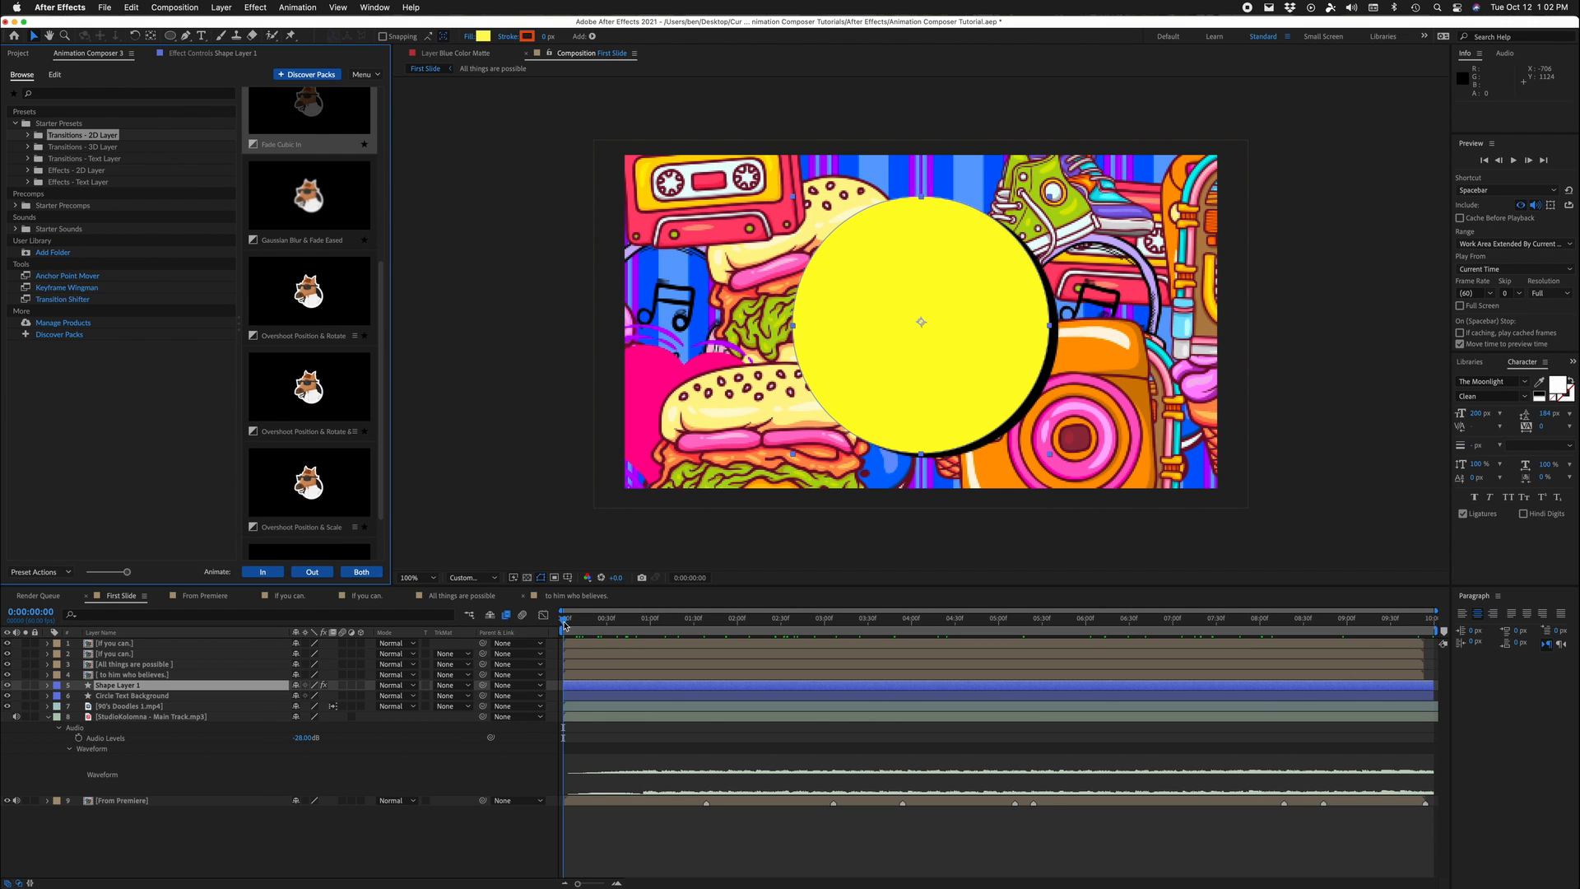
mouse_move(563, 626)
mouse_down()
mouse_move(613, 623)
mouse_move(557, 630)
mouse_up()
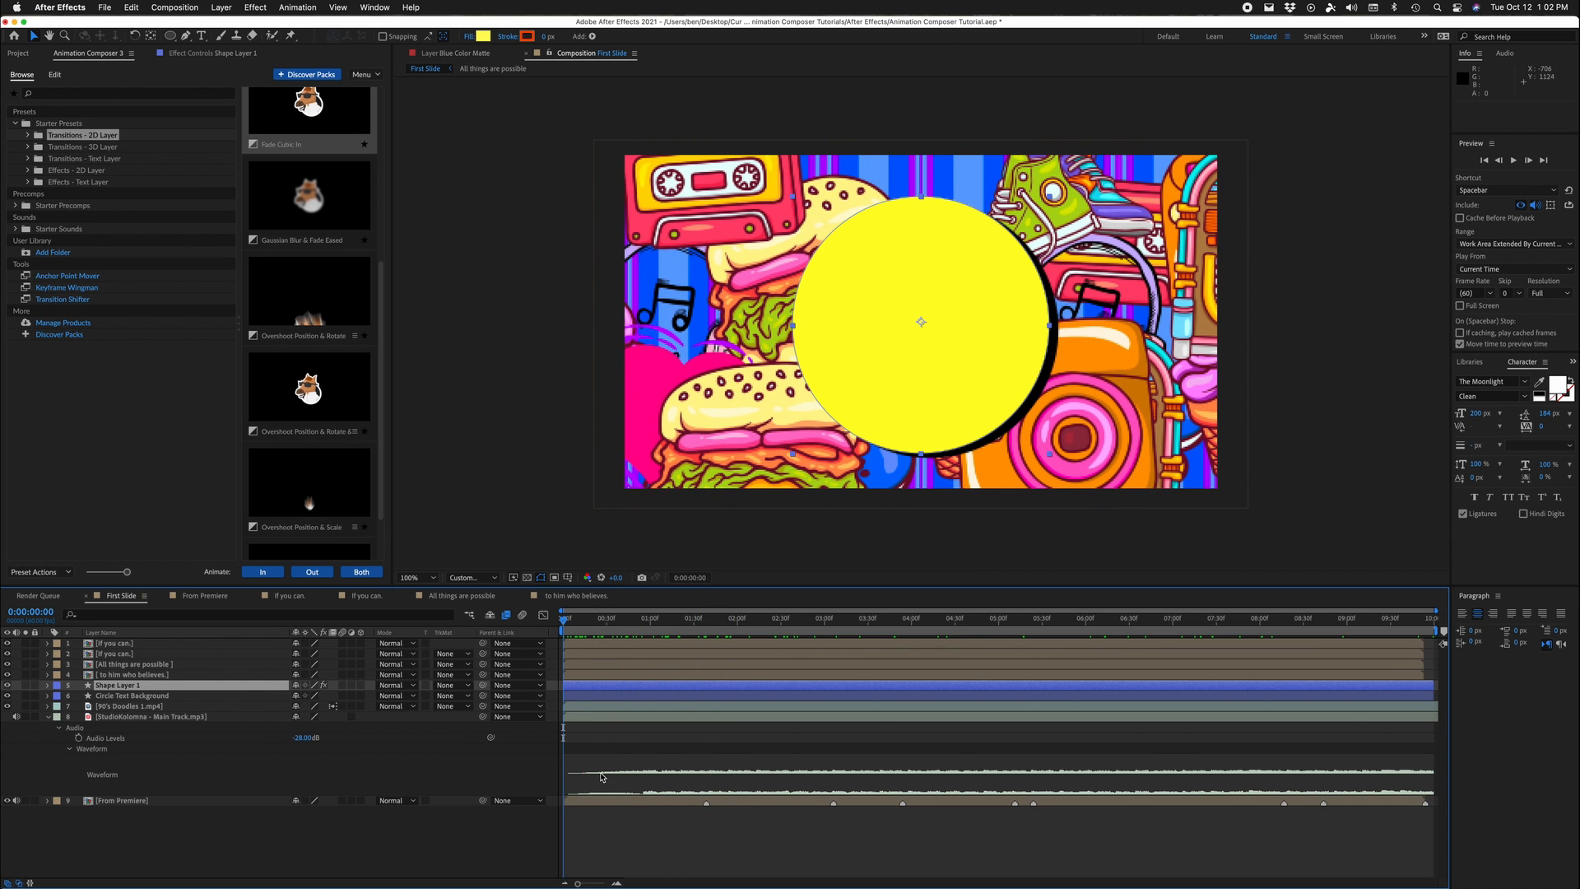
click(313, 492)
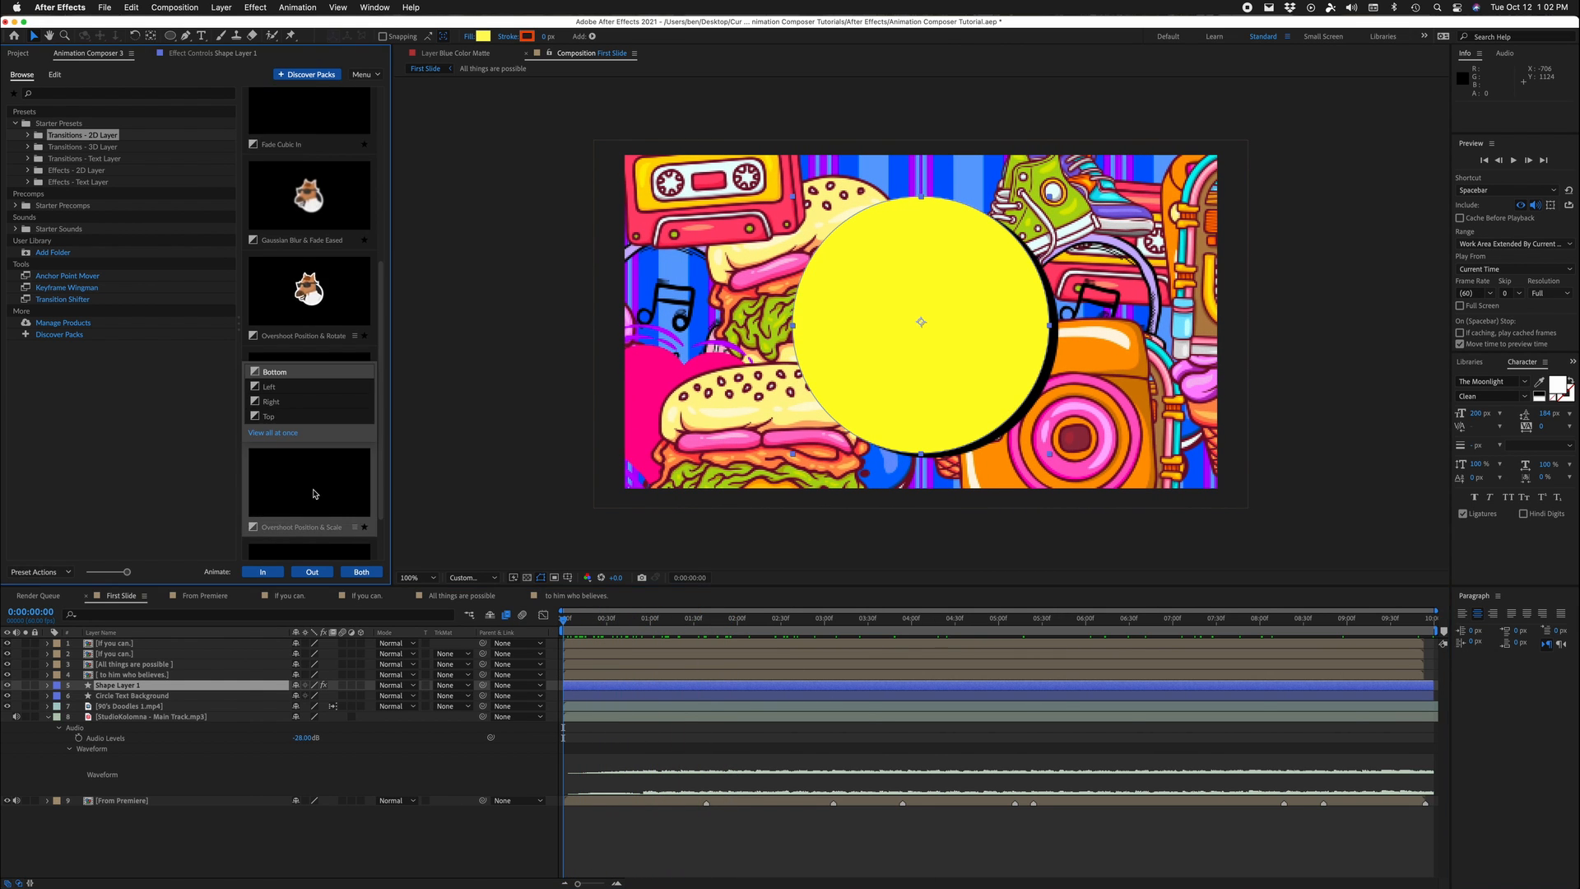
scroll(313, 493, down, 2)
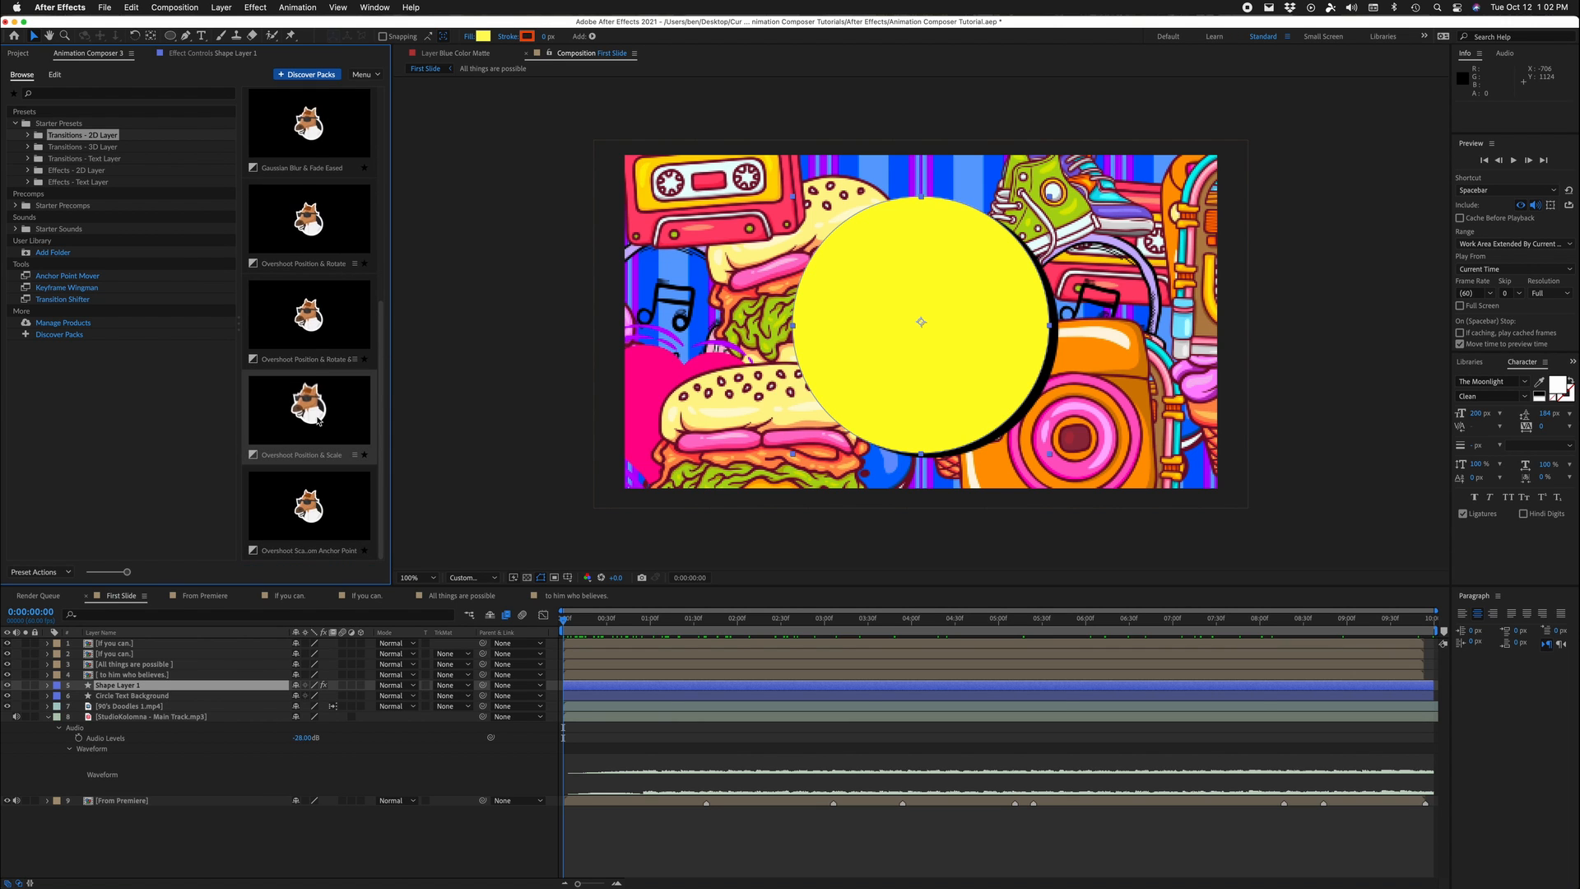
Step: Try the Overshoot Scale From Anchor Point preset on Shape Layer 1 as both In and Out transition
drag(309, 506, 704, 735)
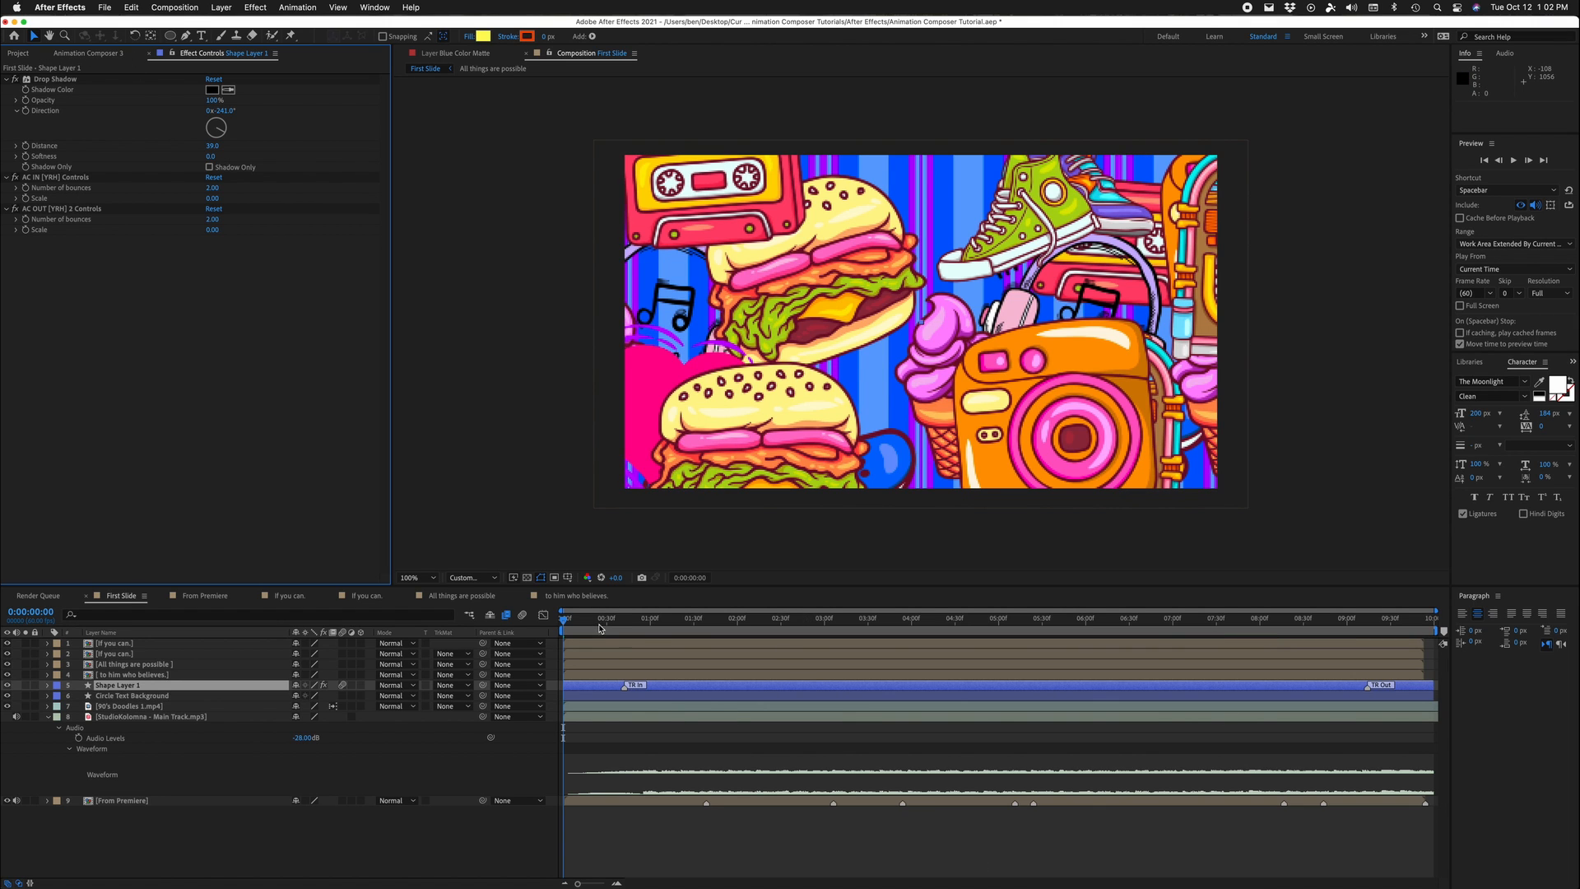
key(space)
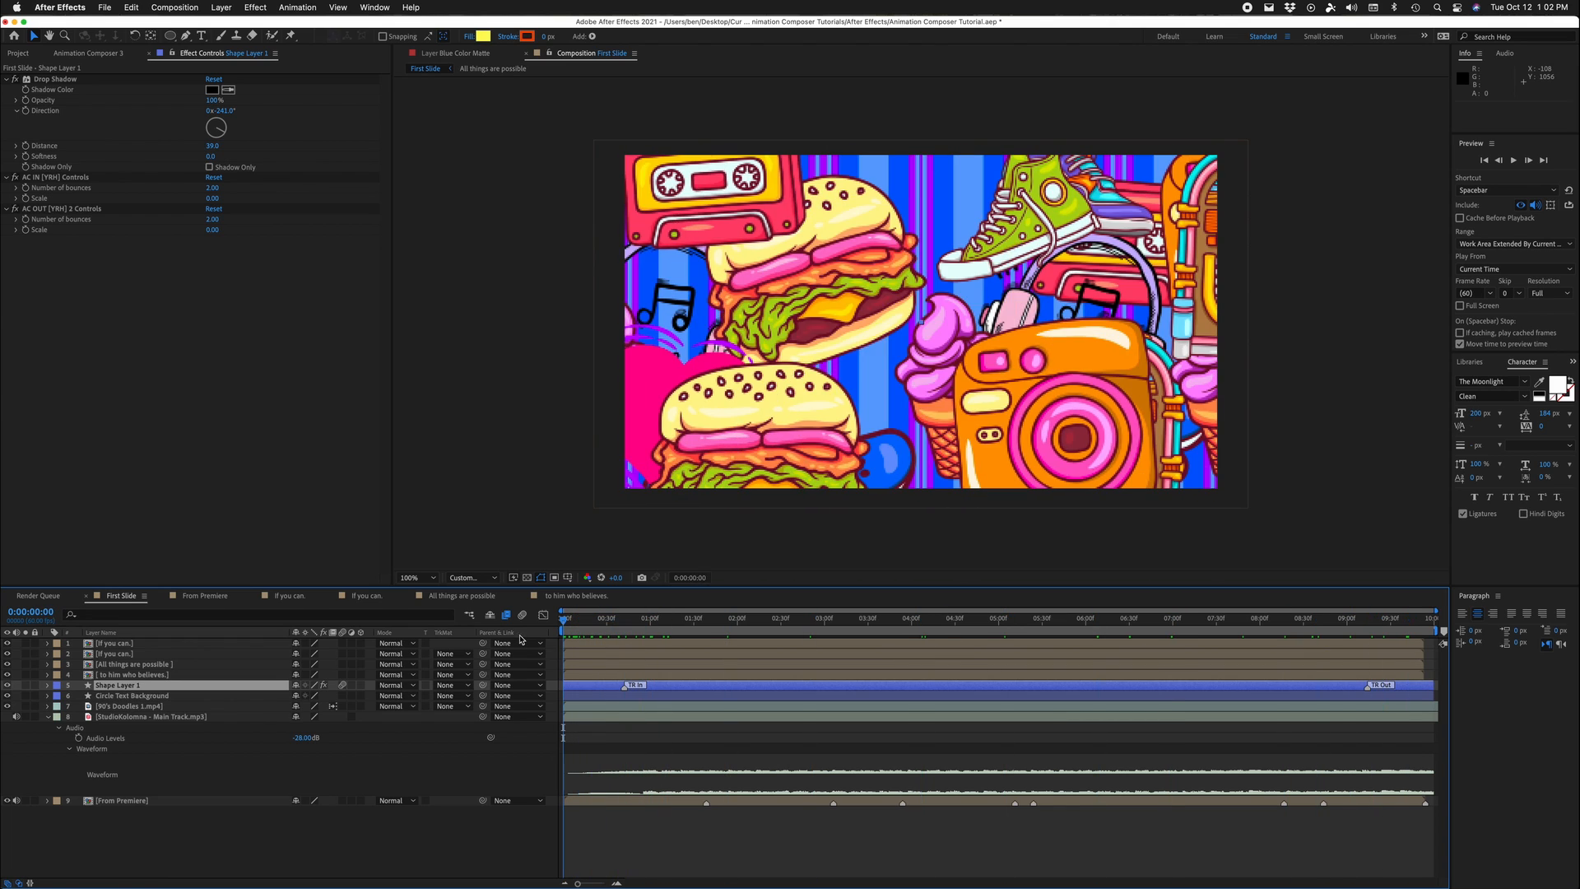
key(super+z)
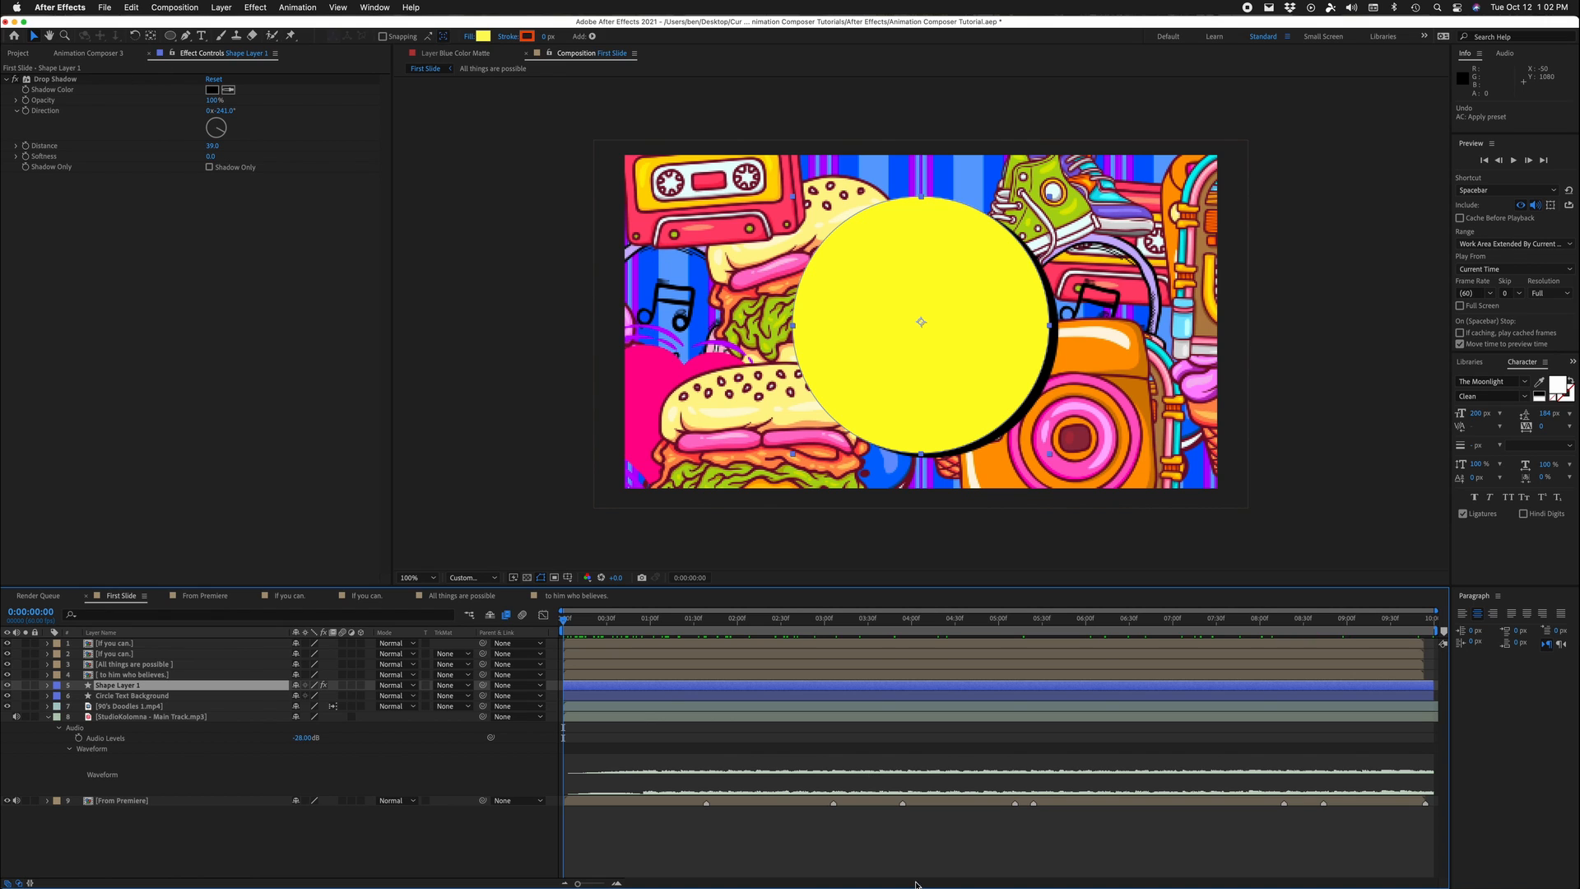
Step: Apply the Overshoot Scale From Anchor Point preset to Shape Layer 1 as an In transition only and preview the animation
click(88, 55)
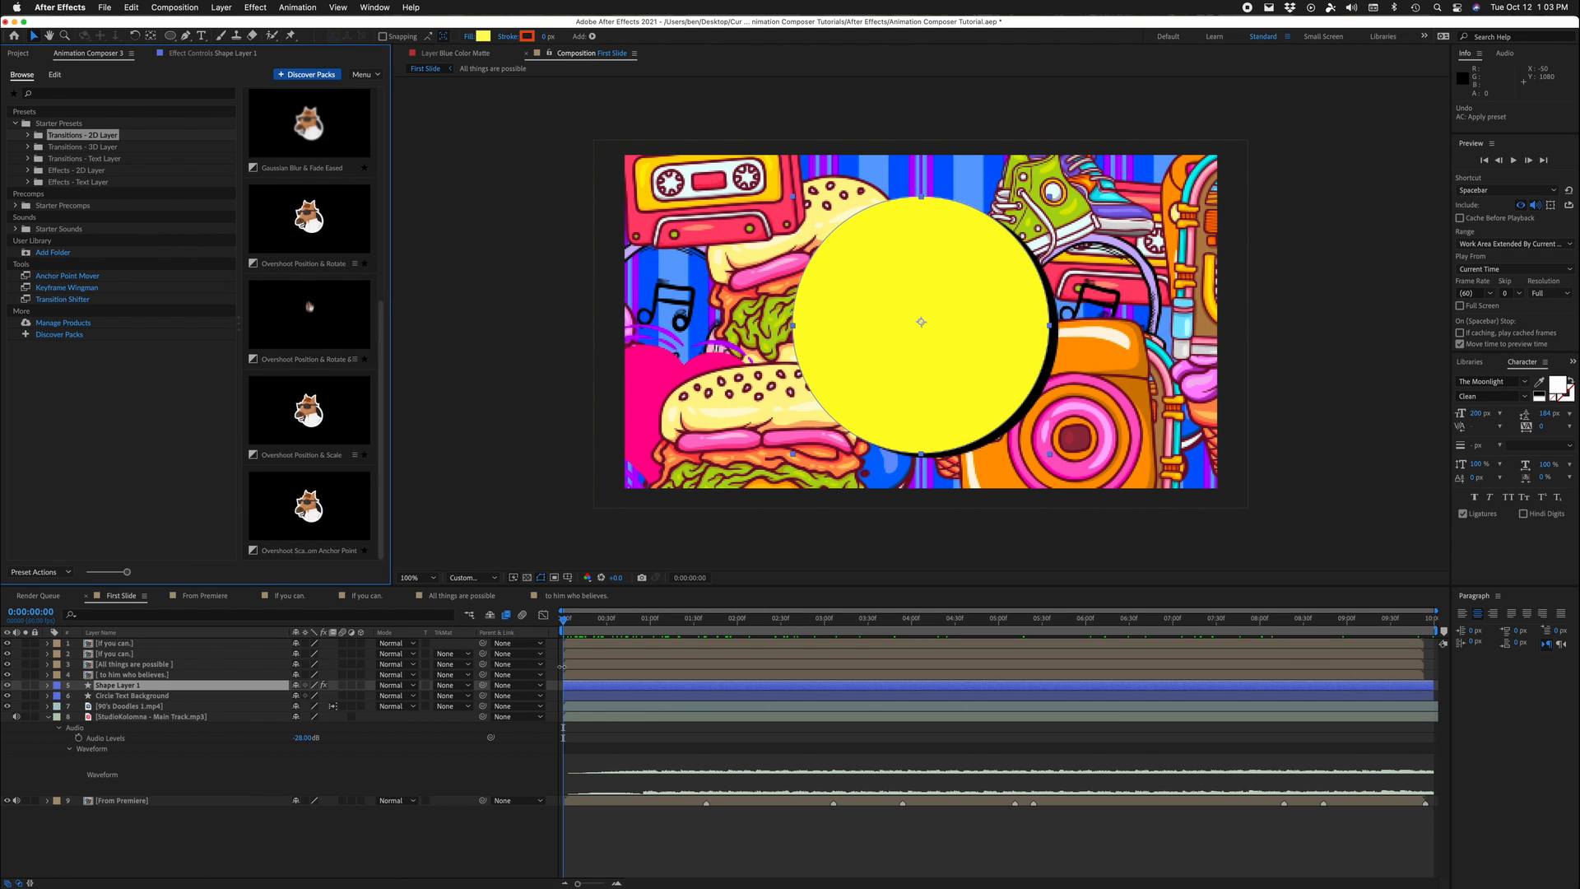
click(310, 506)
click(272, 569)
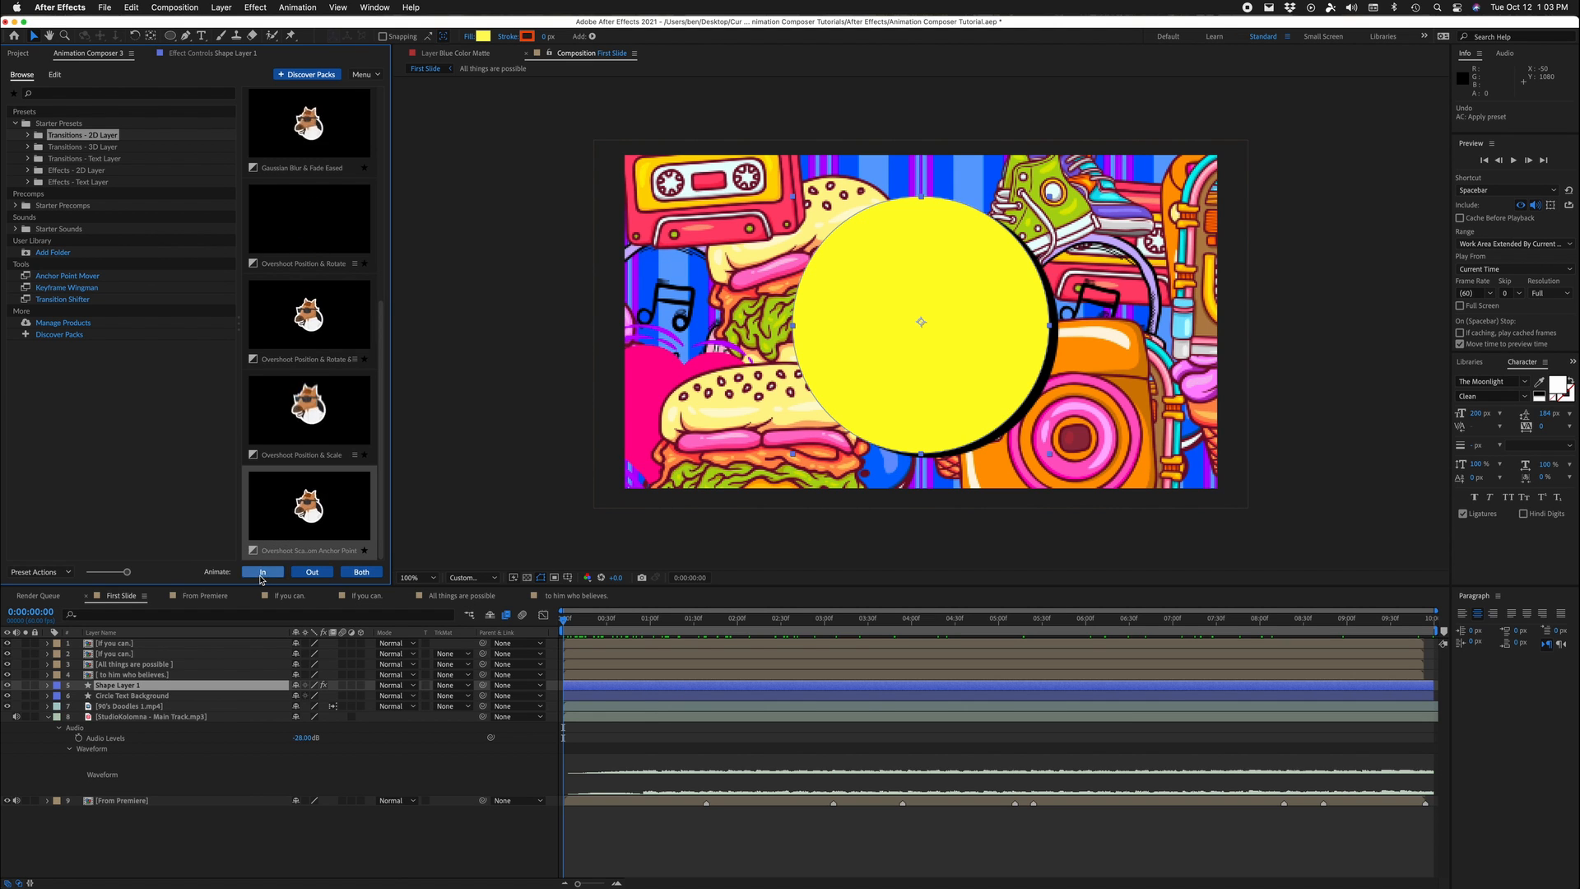
mouse_move(567, 622)
mouse_down()
mouse_move(642, 626)
mouse_move(561, 634)
mouse_move(610, 655)
mouse_move(840, 684)
mouse_up()
mouse_move(580, 623)
mouse_down()
mouse_move(563, 625)
mouse_move(825, 704)
mouse_move(580, 688)
mouse_up()
key(Home)
key(space)
mouse_move(579, 627)
mouse_down()
mouse_move(562, 628)
mouse_move(577, 630)
mouse_up()
Step: Retime the In transition by moving its marker on Shape Layer 1 to 0:00:00:24
drag(584, 684, 623, 685)
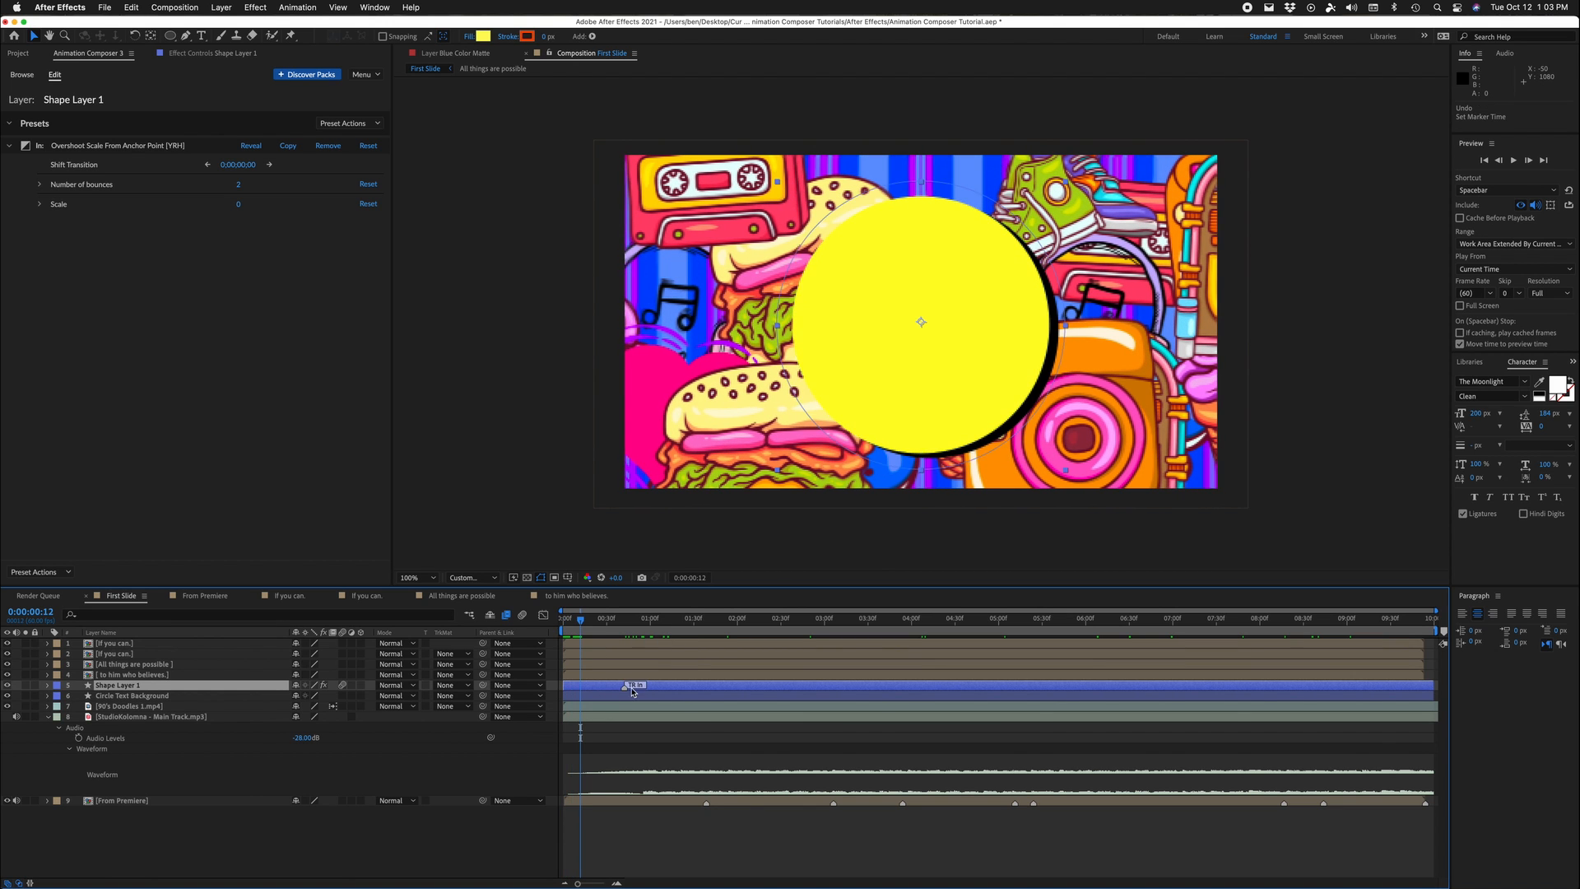
drag(1221, 676, 1292, 684)
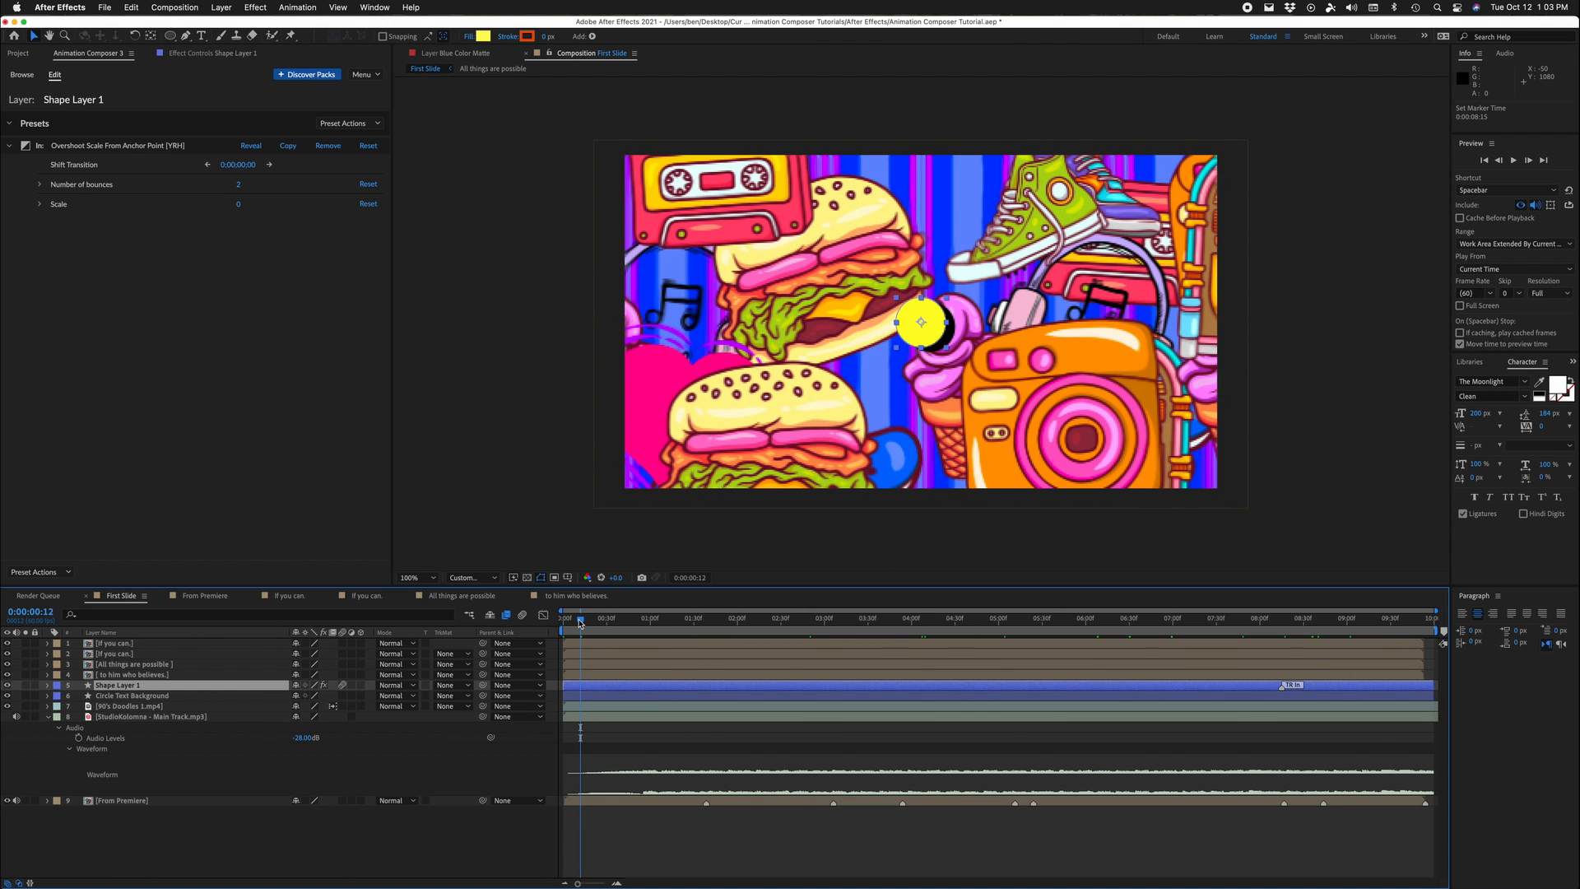
mouse_move(580, 623)
mouse_down()
mouse_move(1140, 641)
mouse_move(597, 687)
mouse_move(562, 624)
mouse_move(642, 627)
mouse_up()
key(super+z)
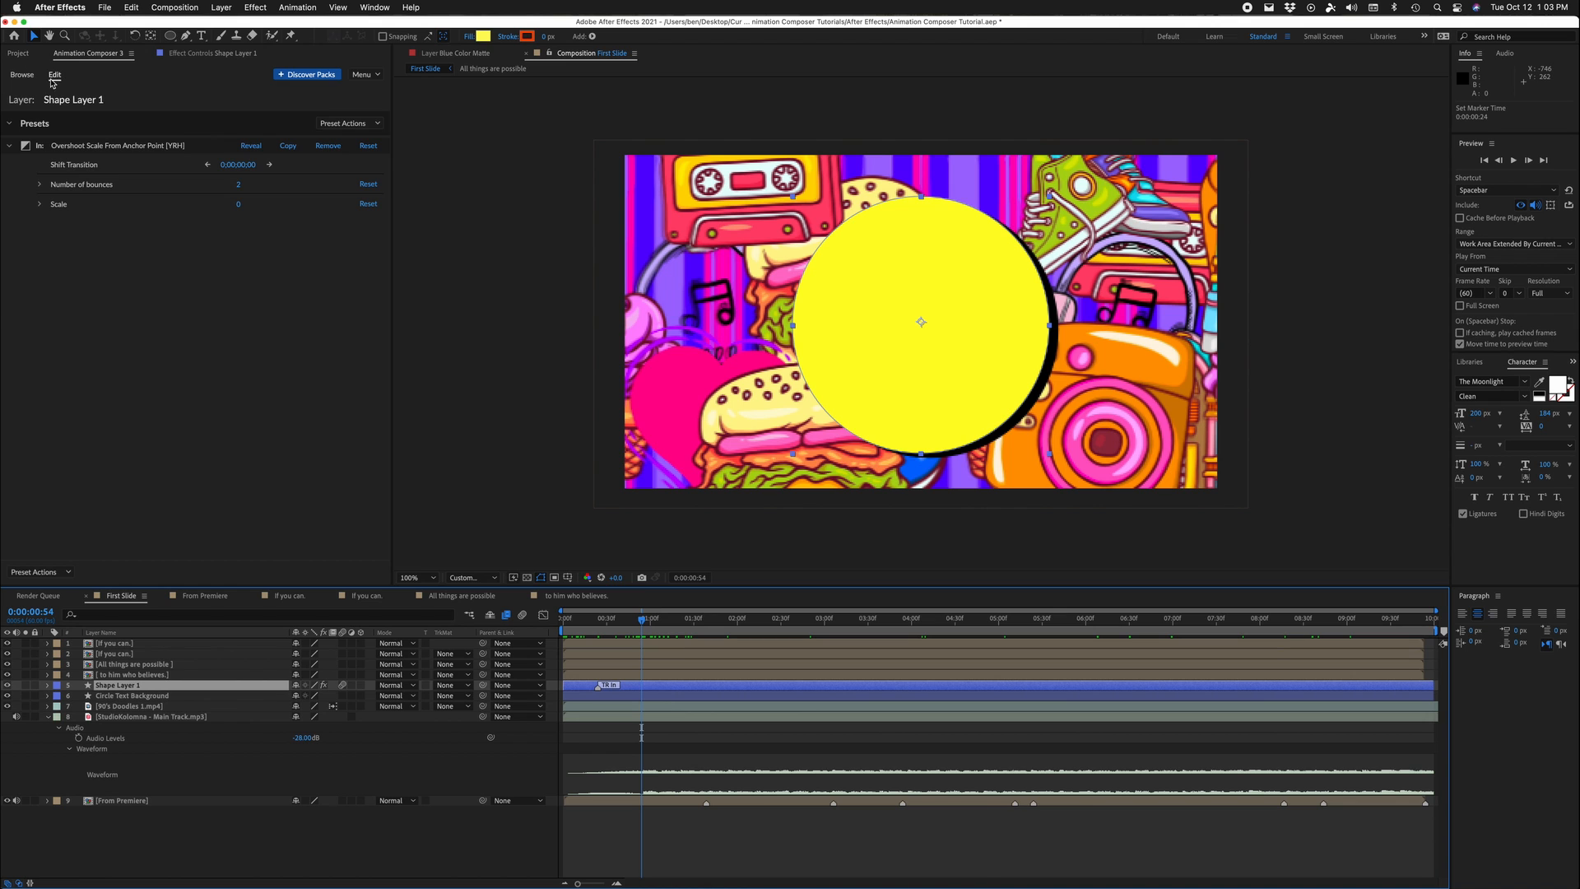
Step: Show the 2D Layer Transformations presets under Effects - 2D Layer and preview the first ones
click(22, 75)
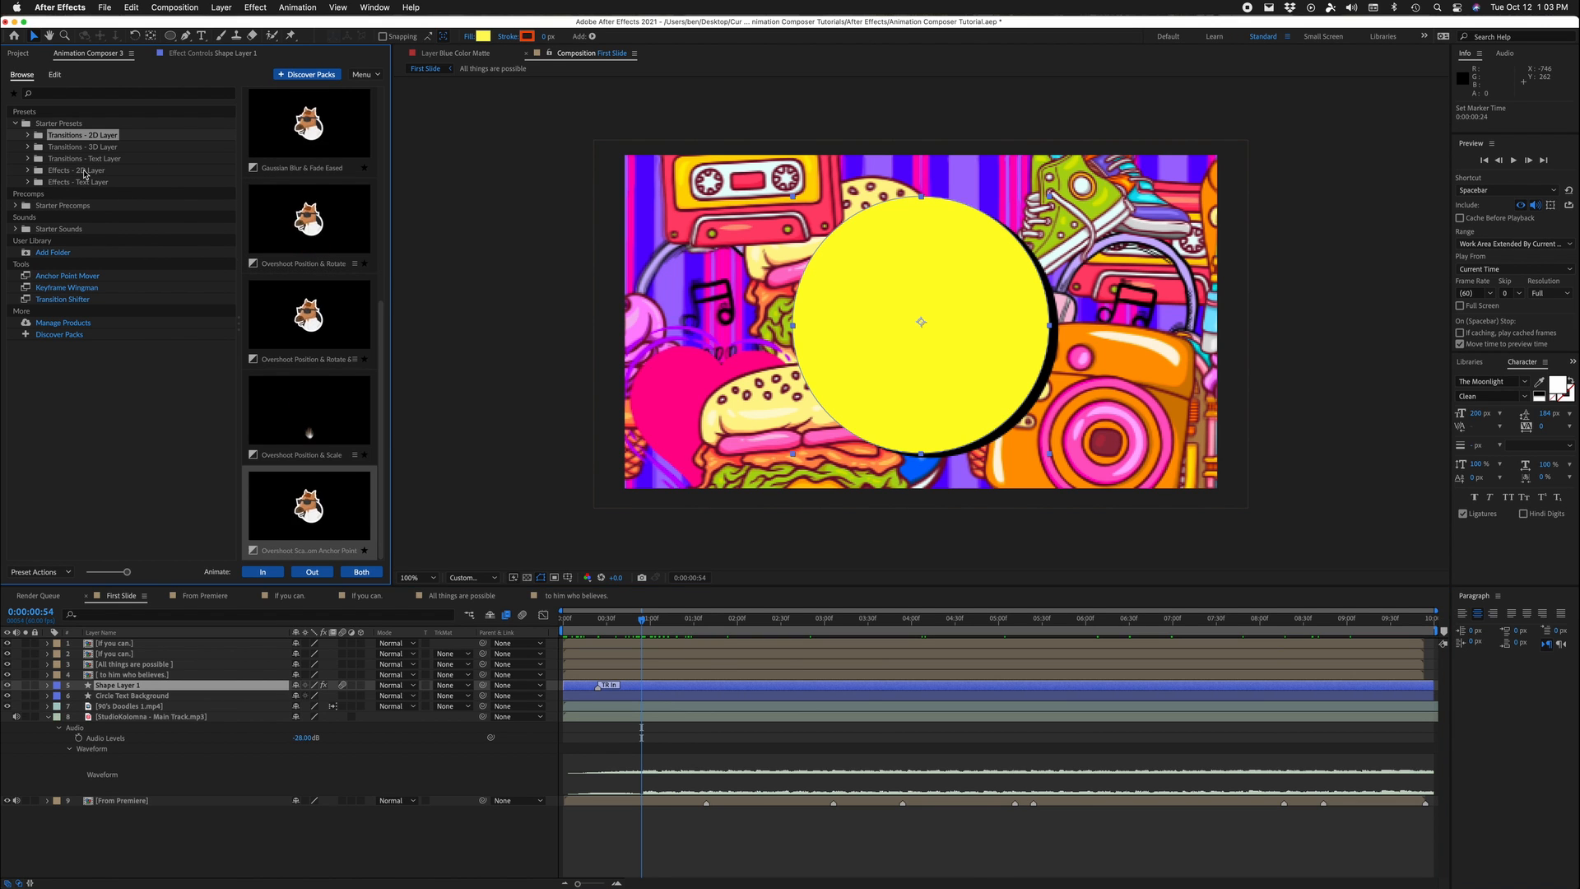
click(85, 171)
click(27, 171)
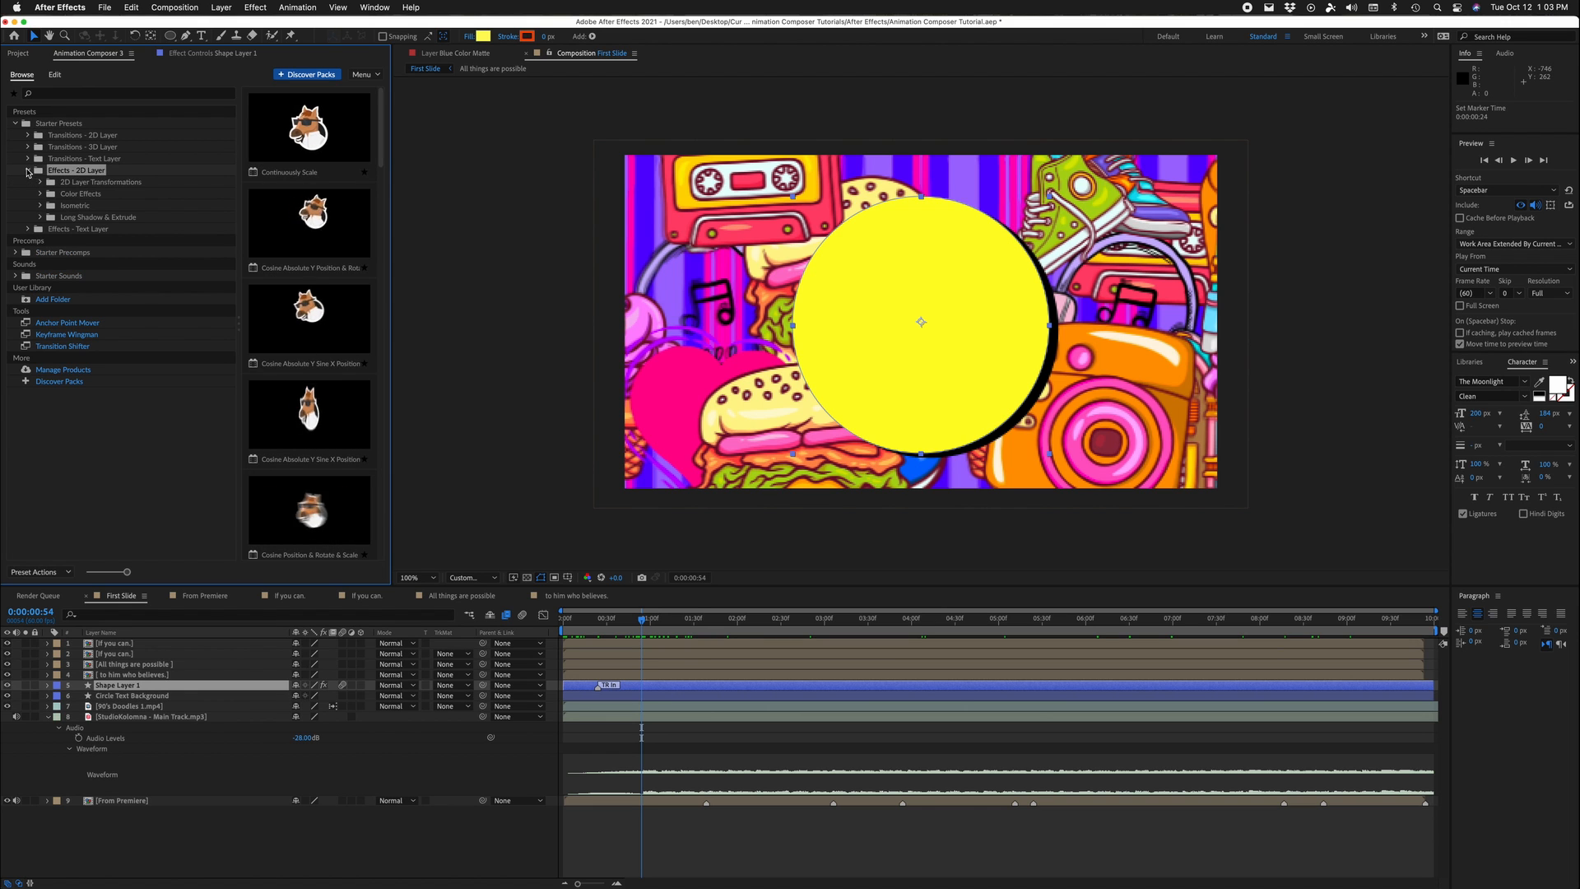
click(99, 181)
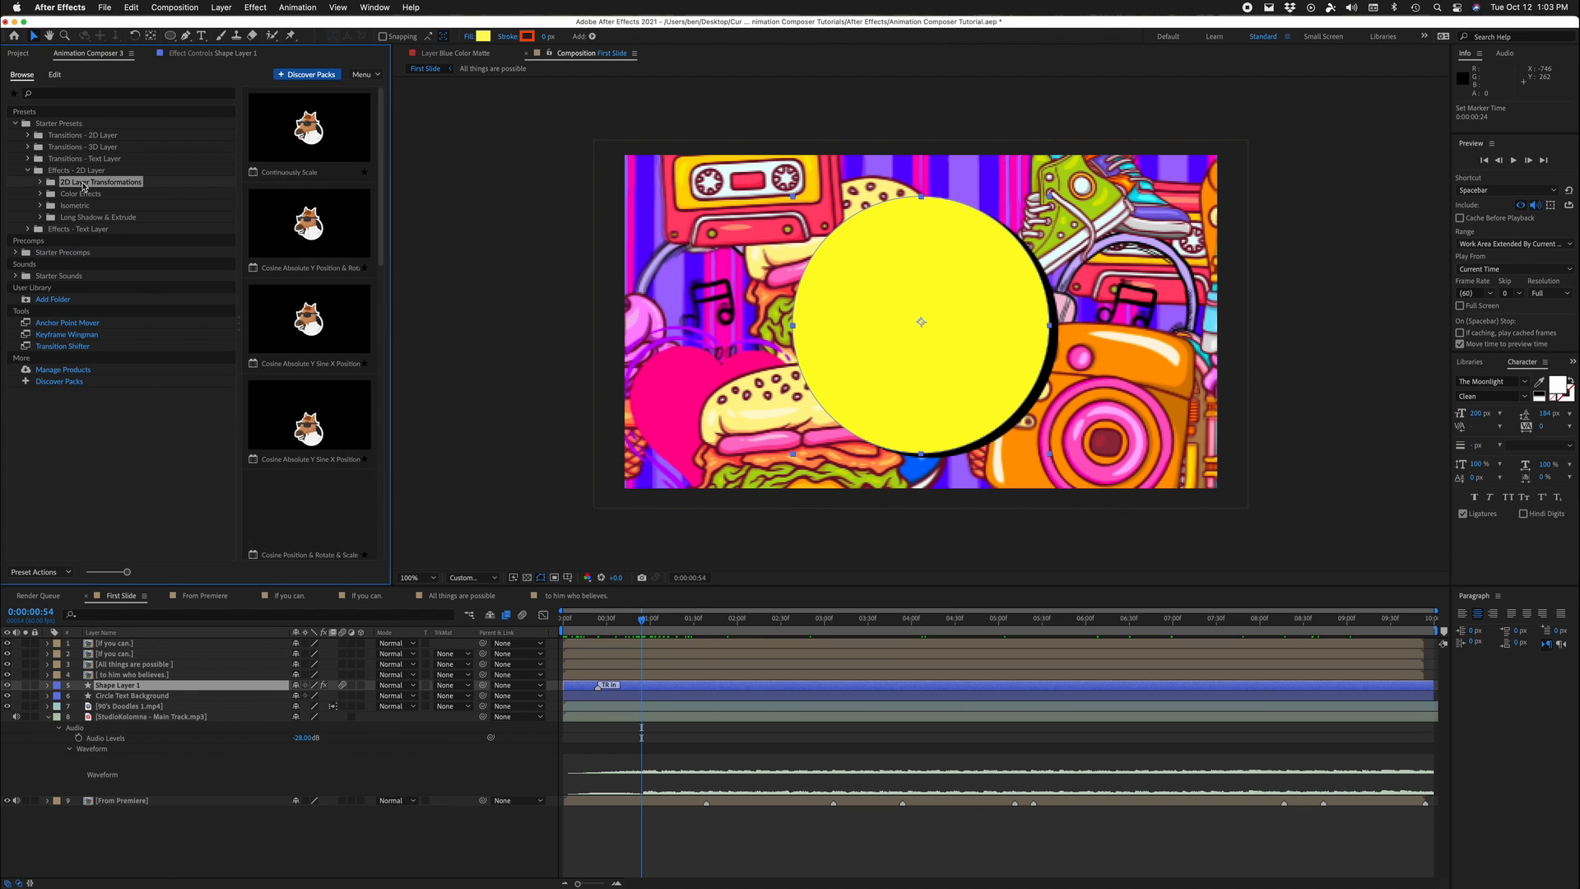
click(303, 137)
click(314, 238)
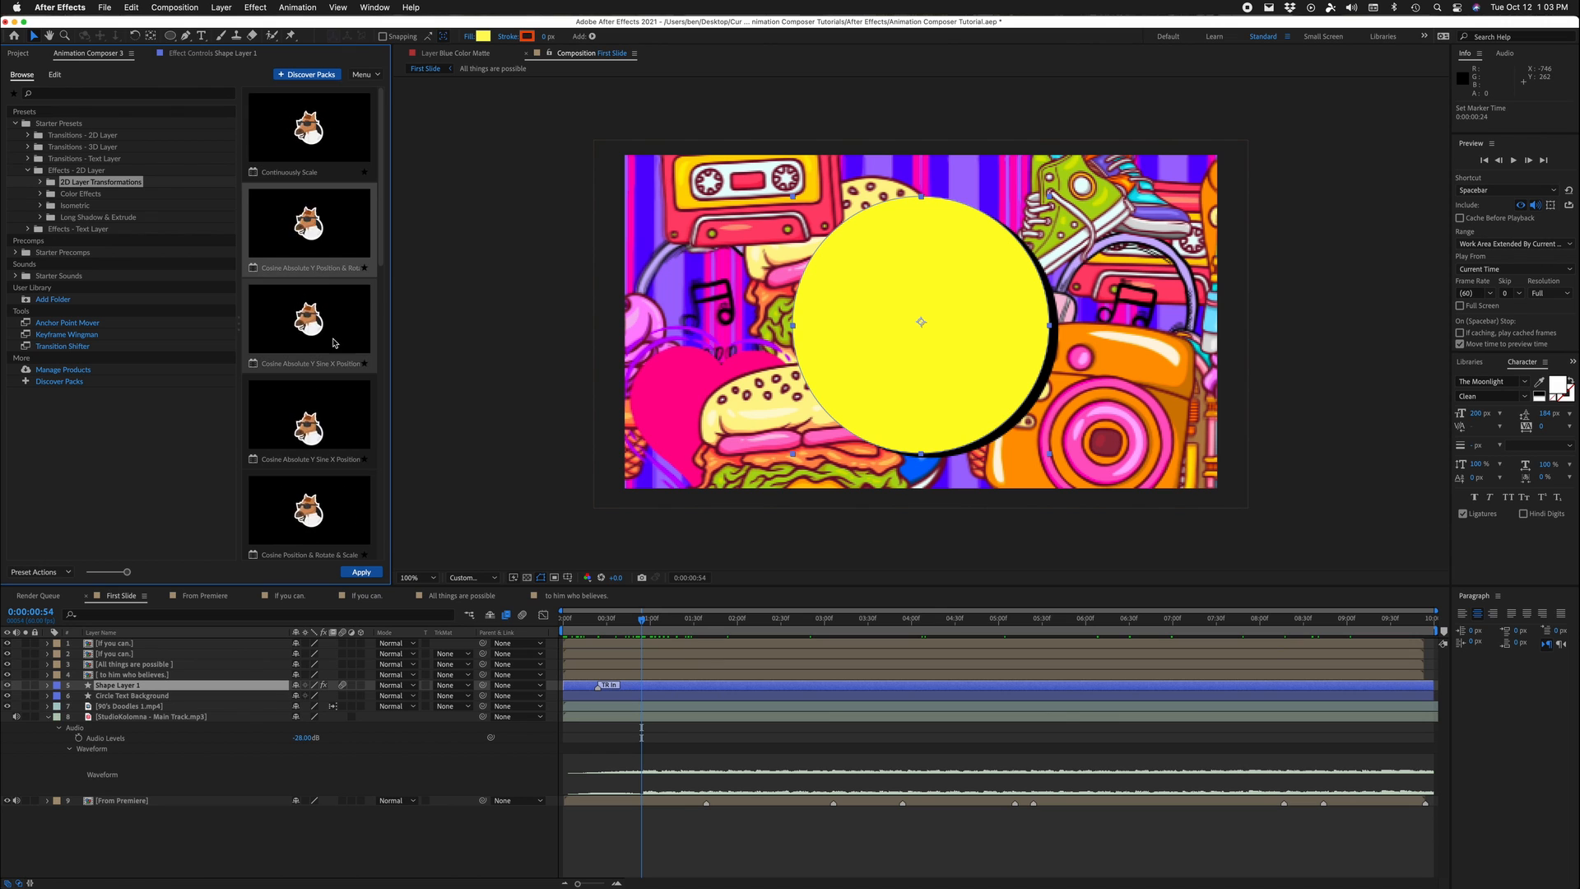
Step: Try the second Cosine Absolute Y Sine X Position effect preset on Shape Layer 1 and scrub through its motion
click(629, 618)
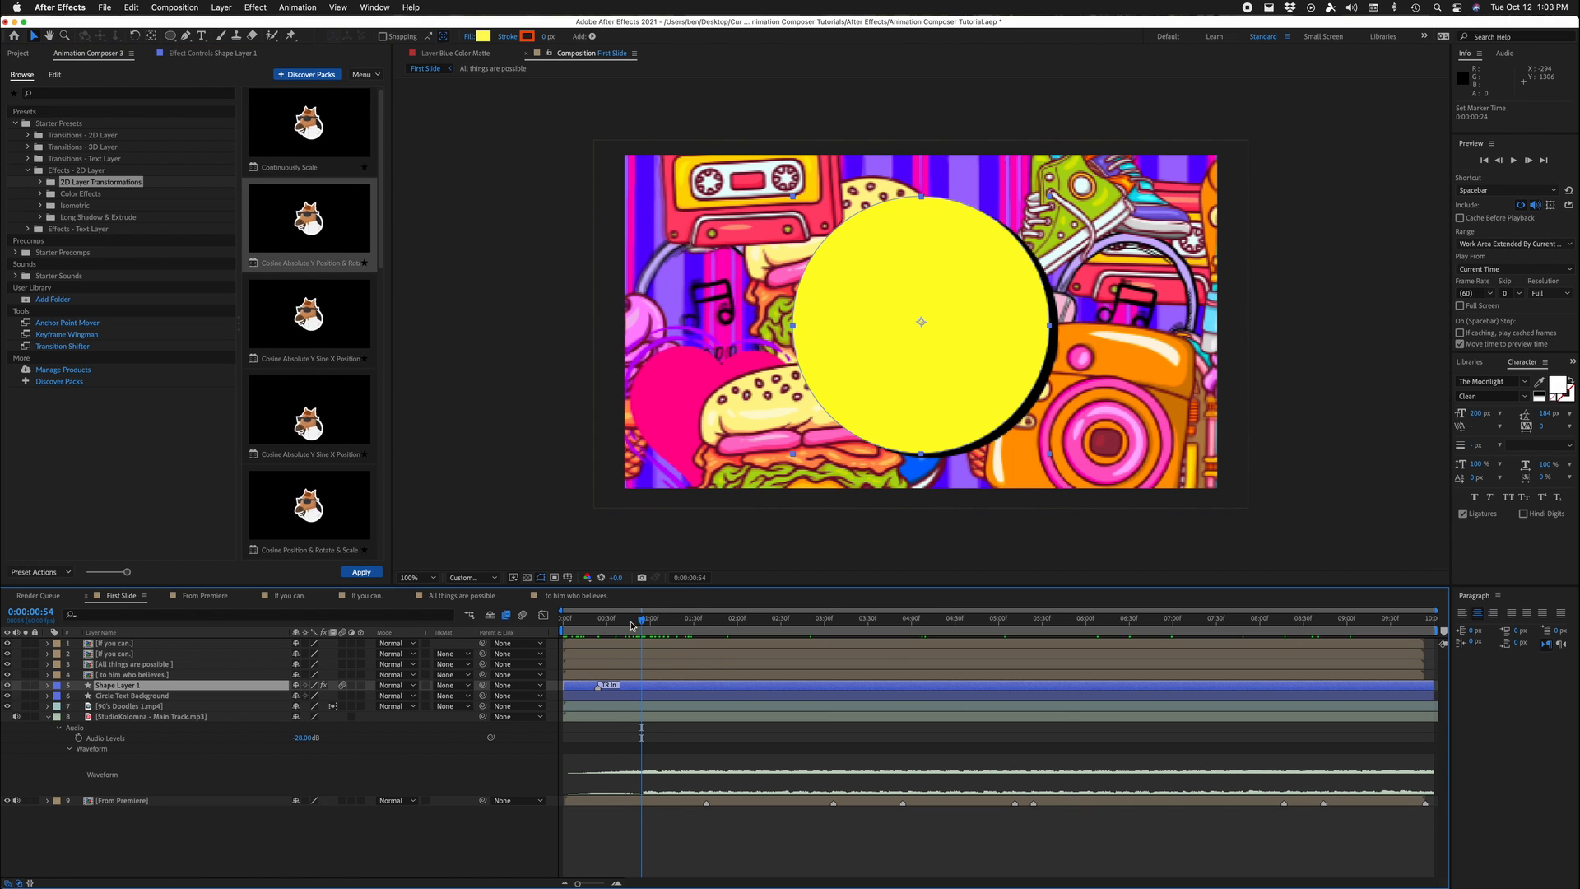
double_click(326, 413)
drag(630, 621, 734, 628)
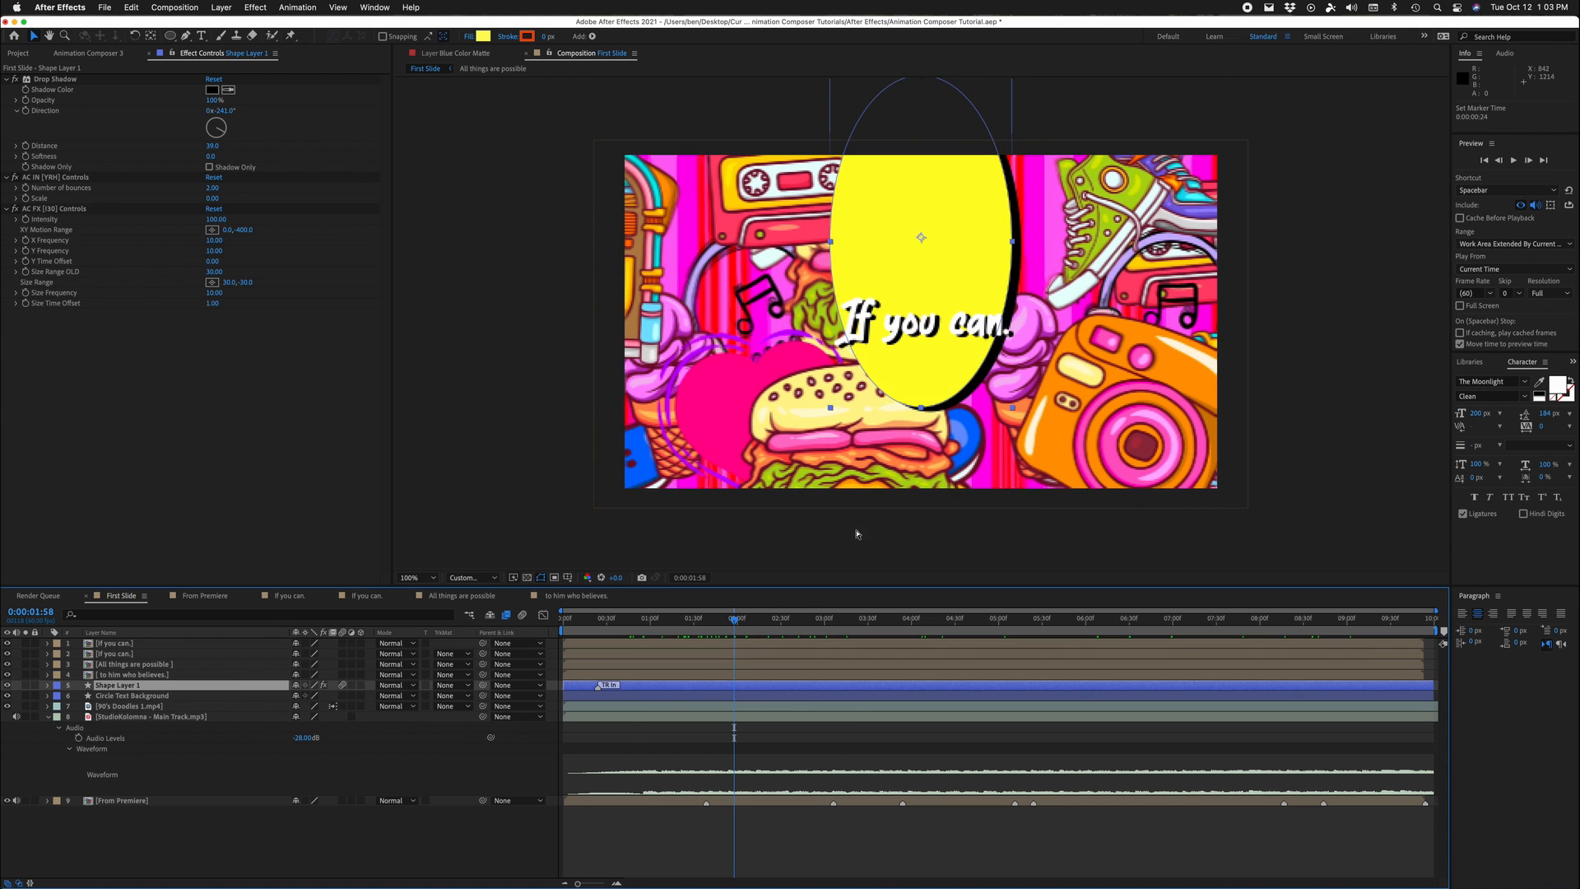
key(super+z)
Step: Apply the Wiggle Position & Rotate & Scale effect preset to Shape Layer 1 with the playhead at 0:00:00:00
click(92, 56)
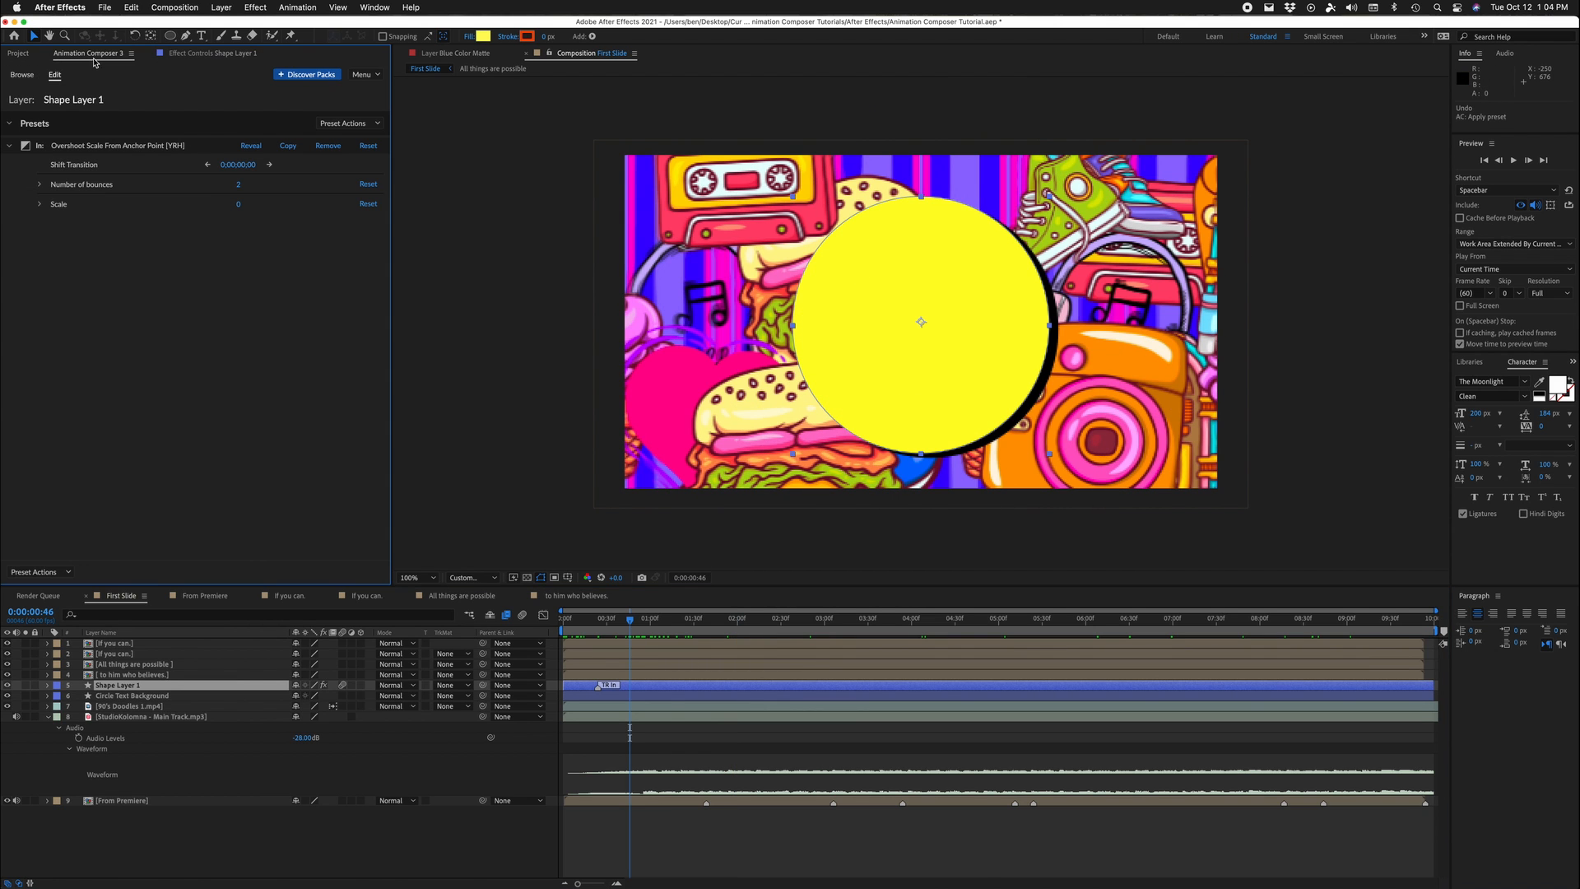
click(26, 79)
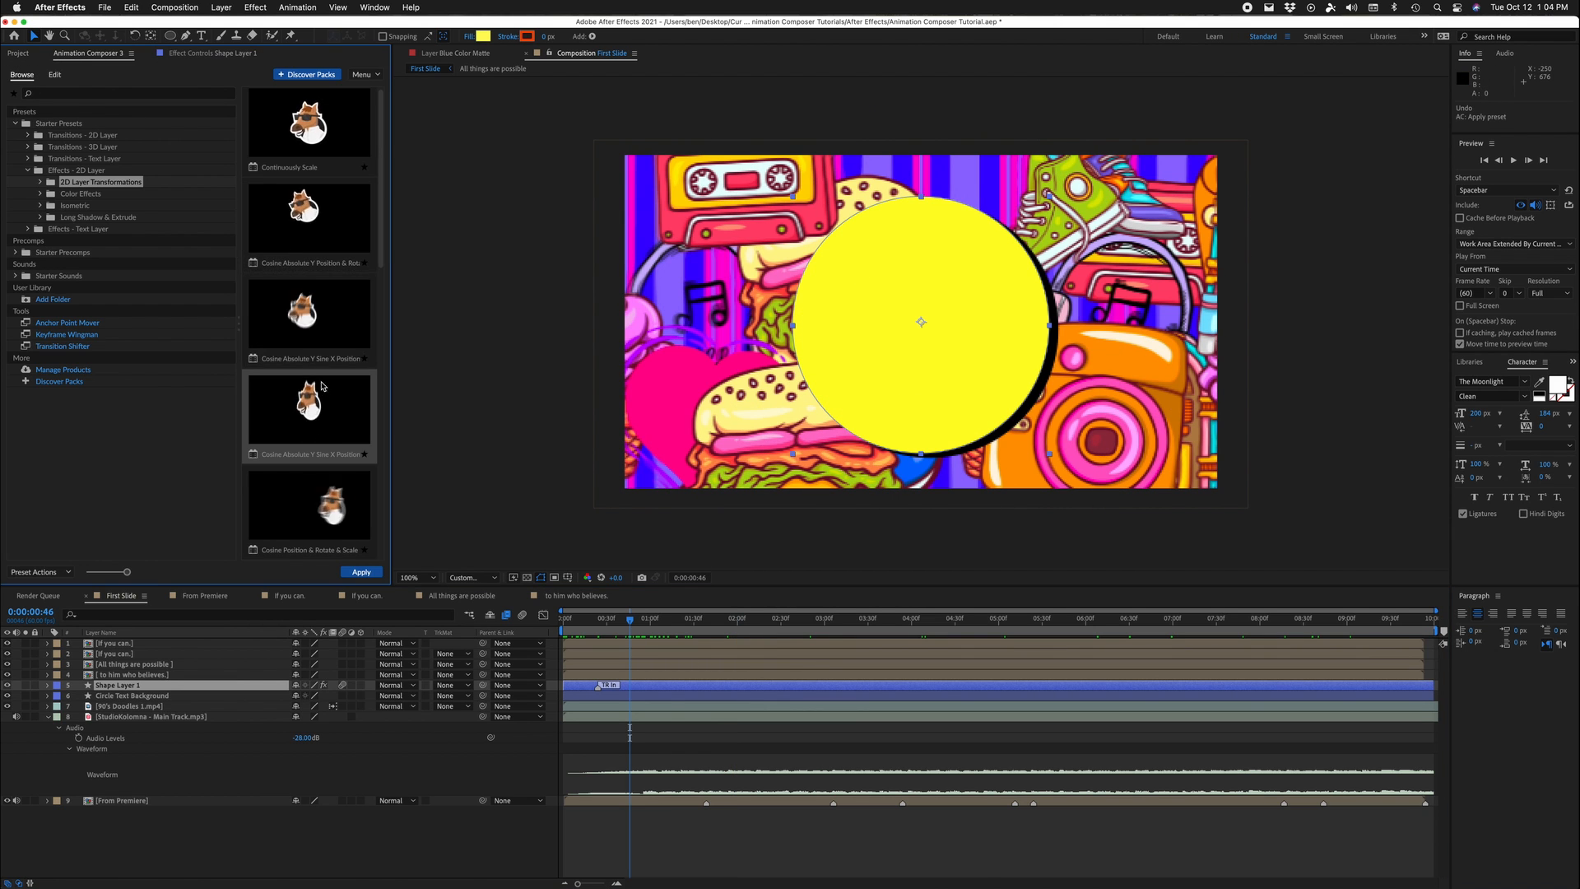
scroll(312, 421, down, 5)
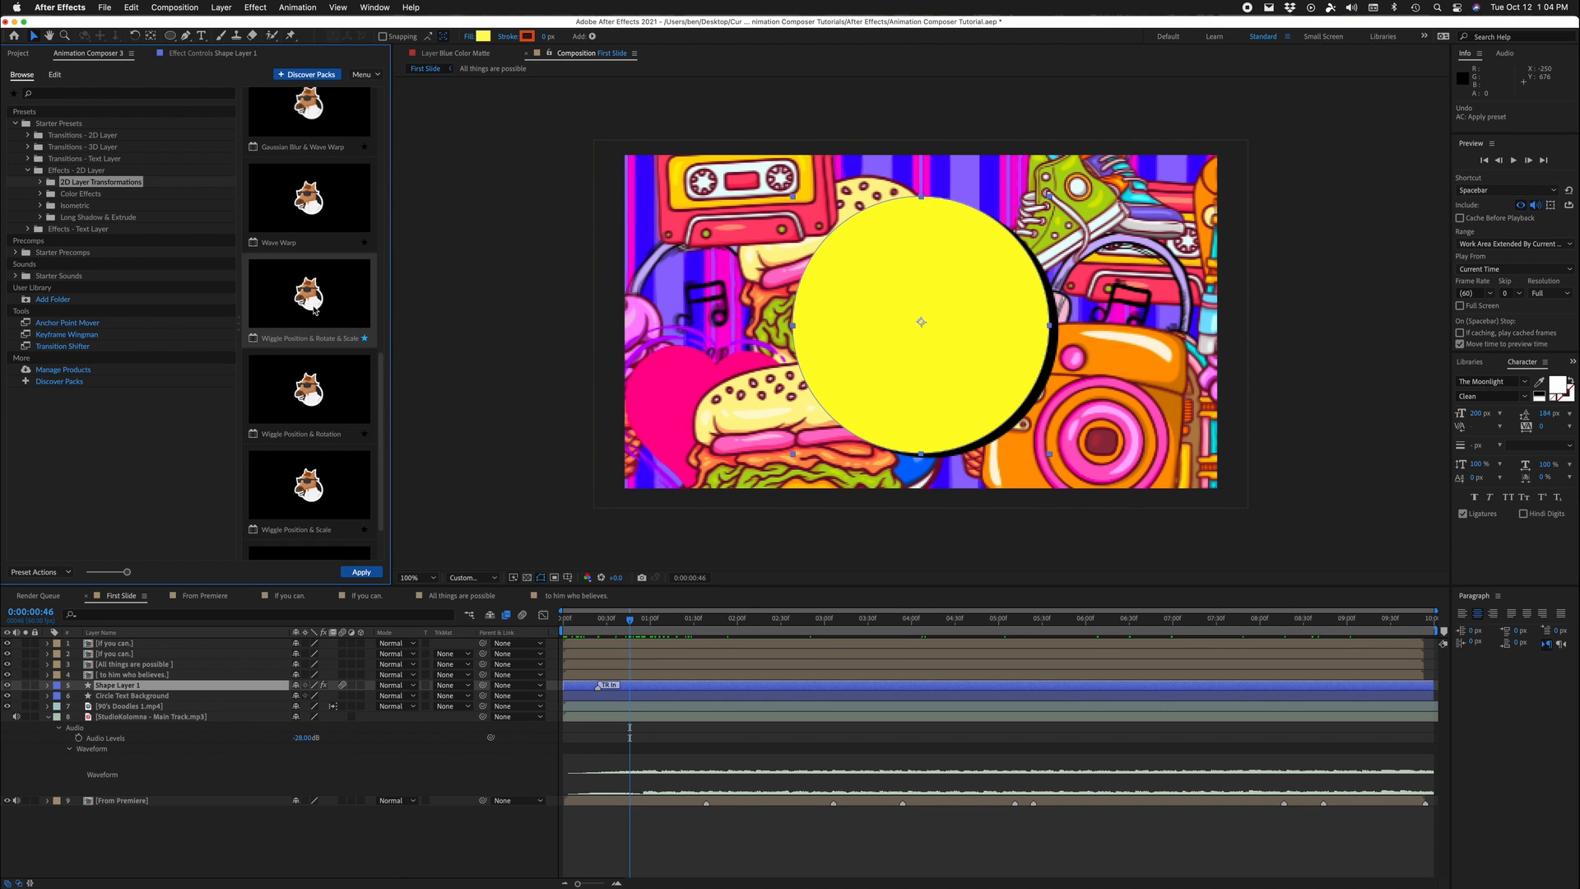
drag(630, 618, 562, 632)
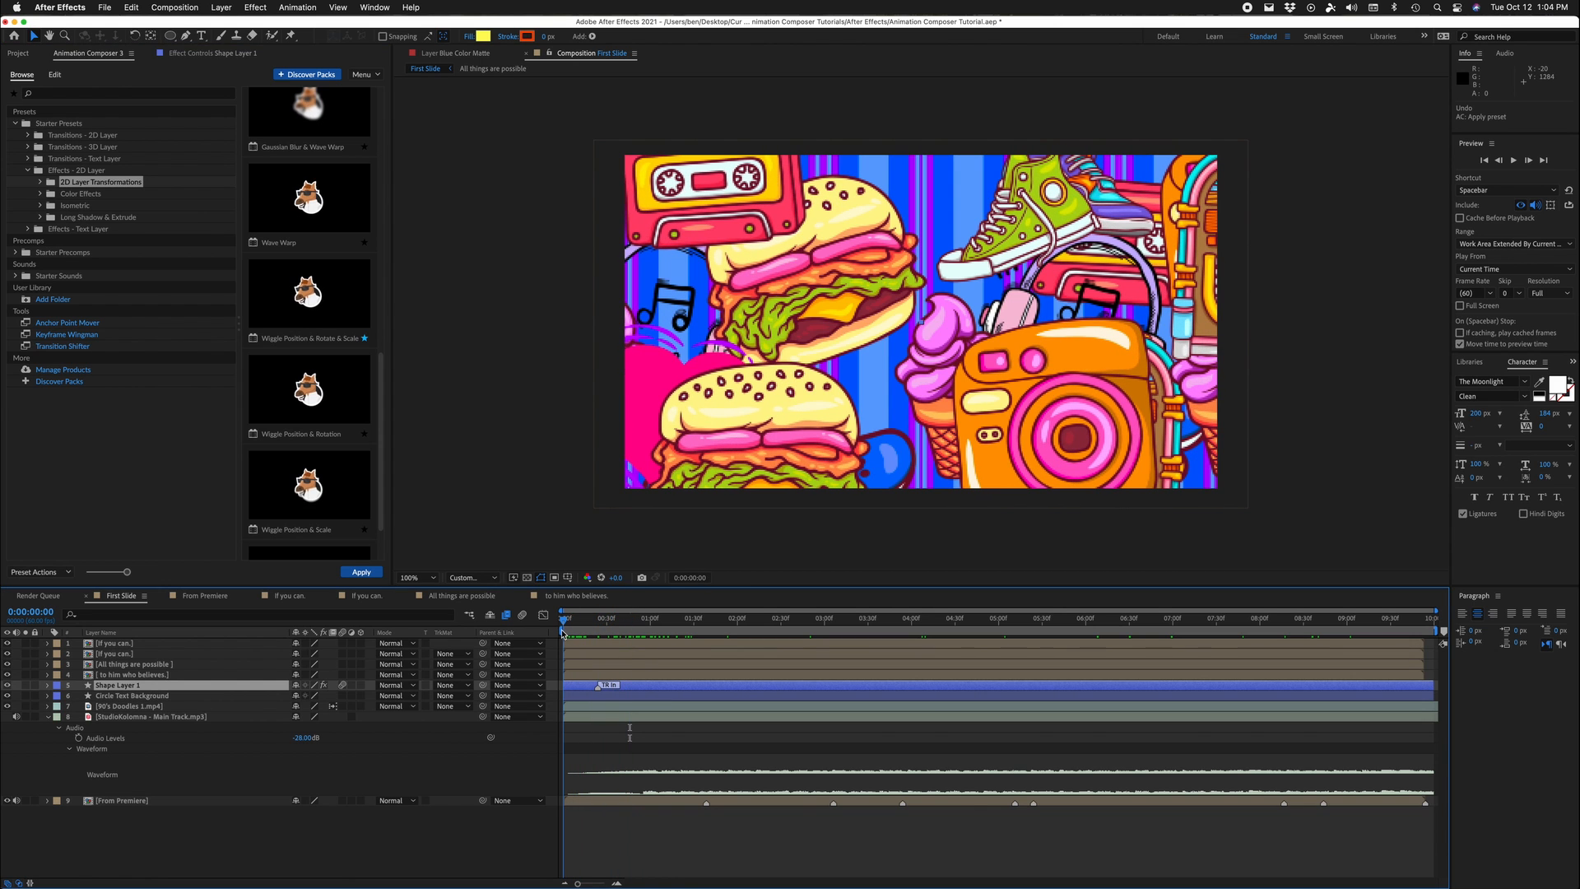
click(310, 295)
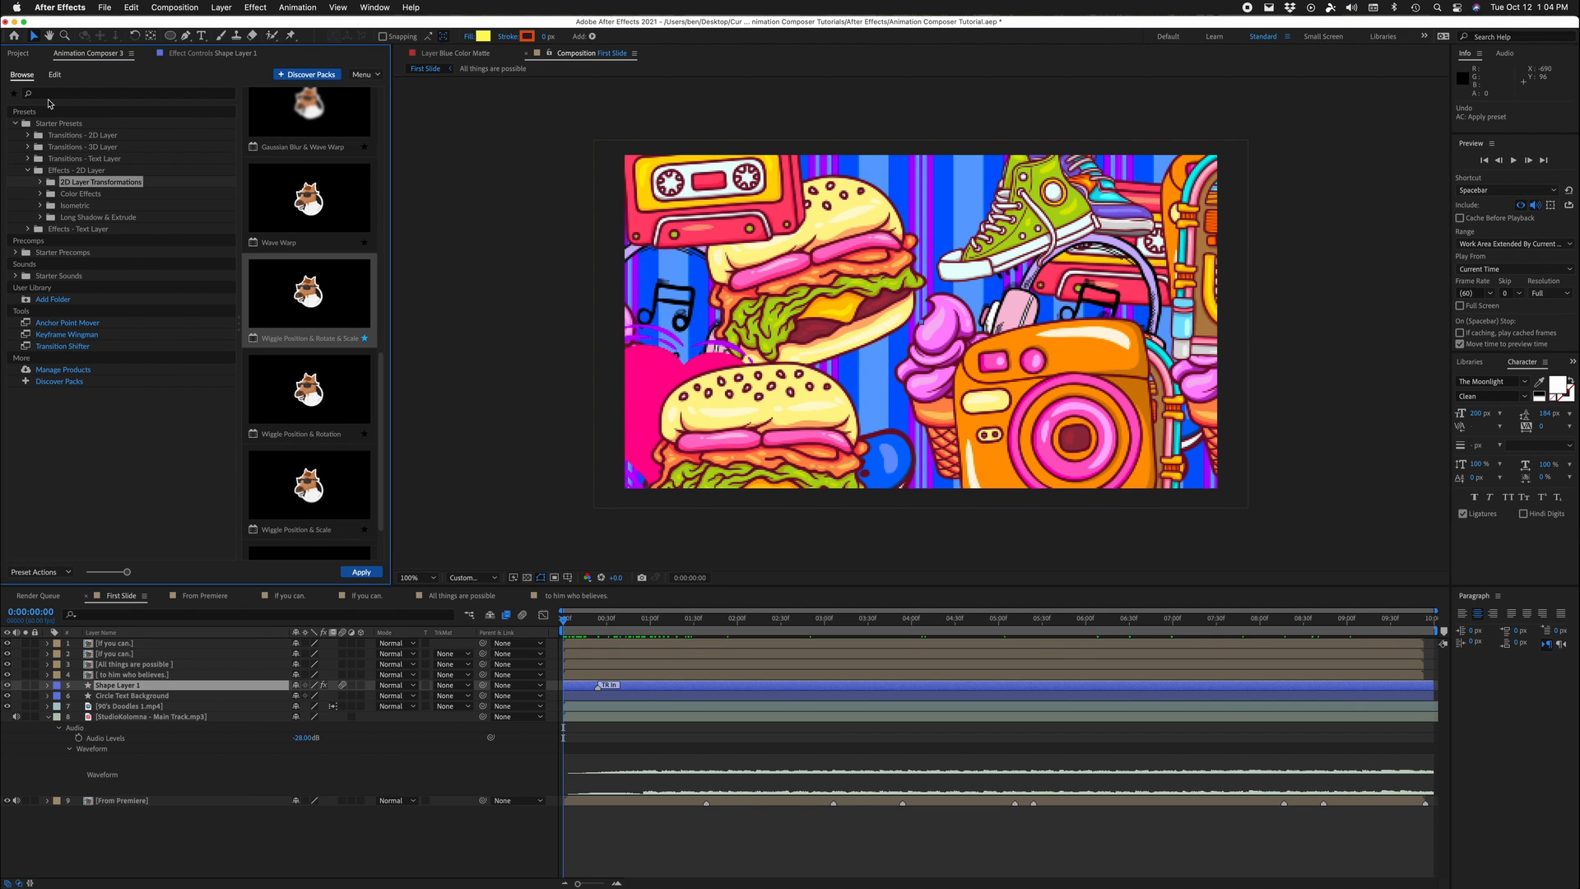
click(360, 574)
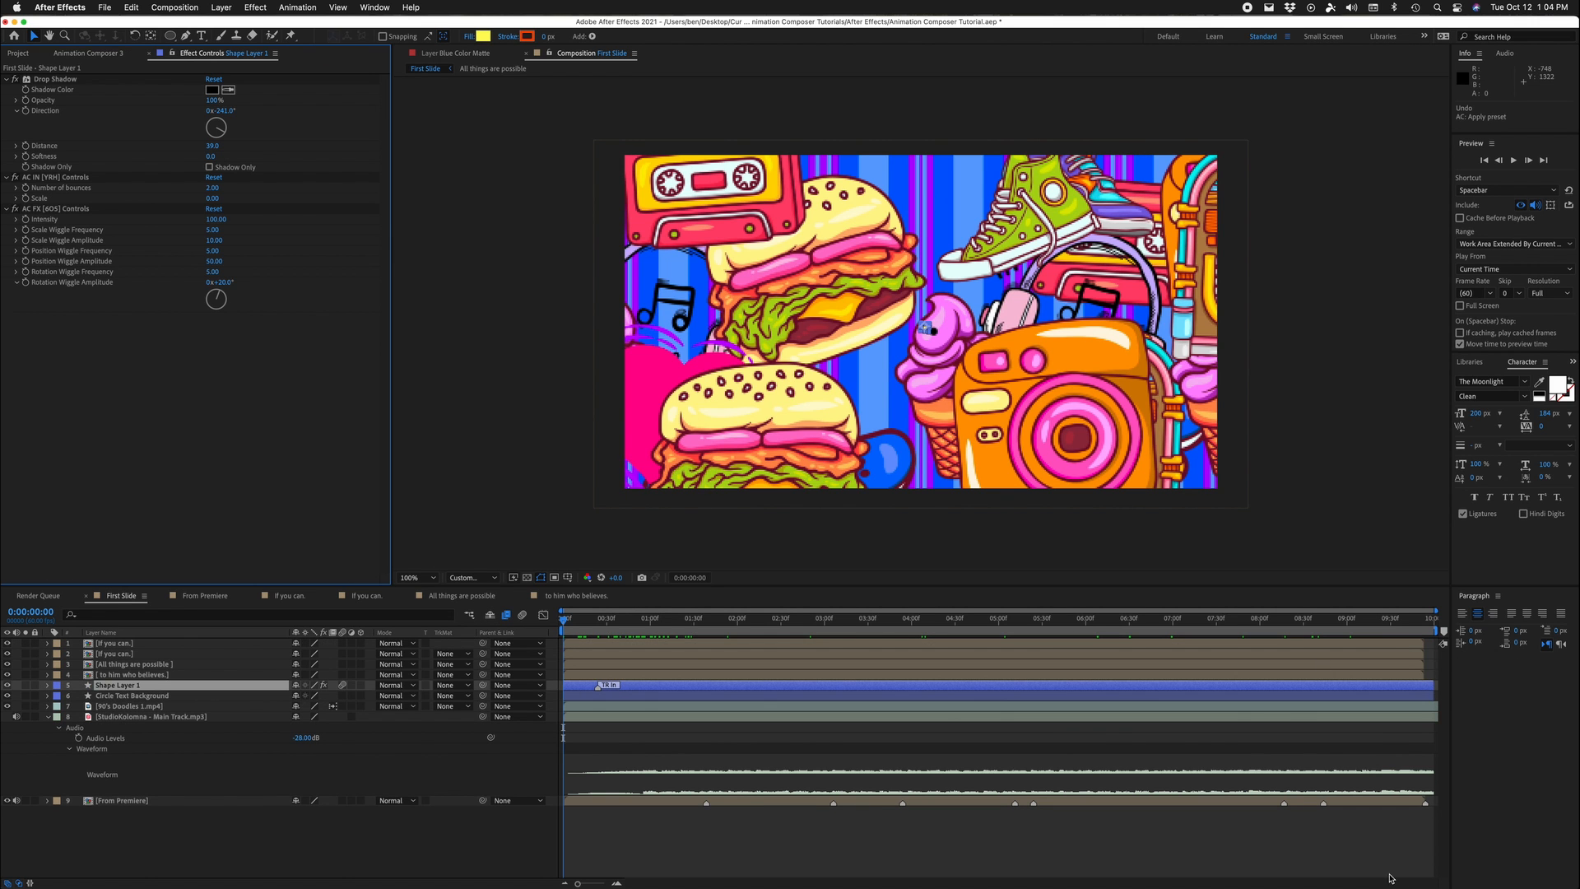
Step: Scrub through the wiggle to 0:00:02:07 and view its settings in both Animation Composer 3 and Effect Controls
drag(608, 630, 748, 641)
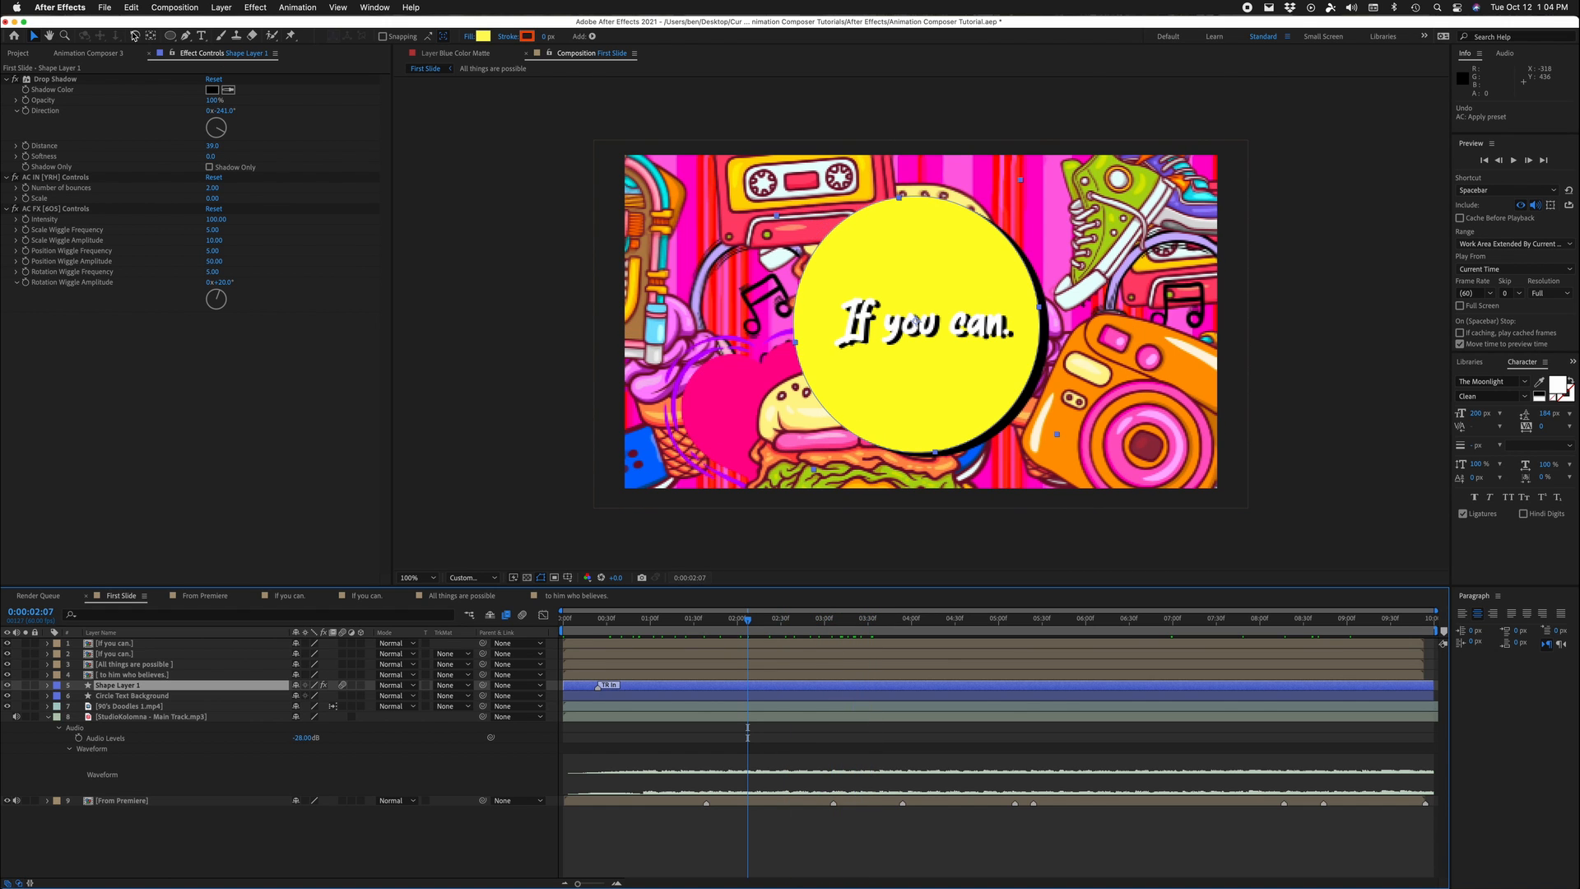
click(83, 54)
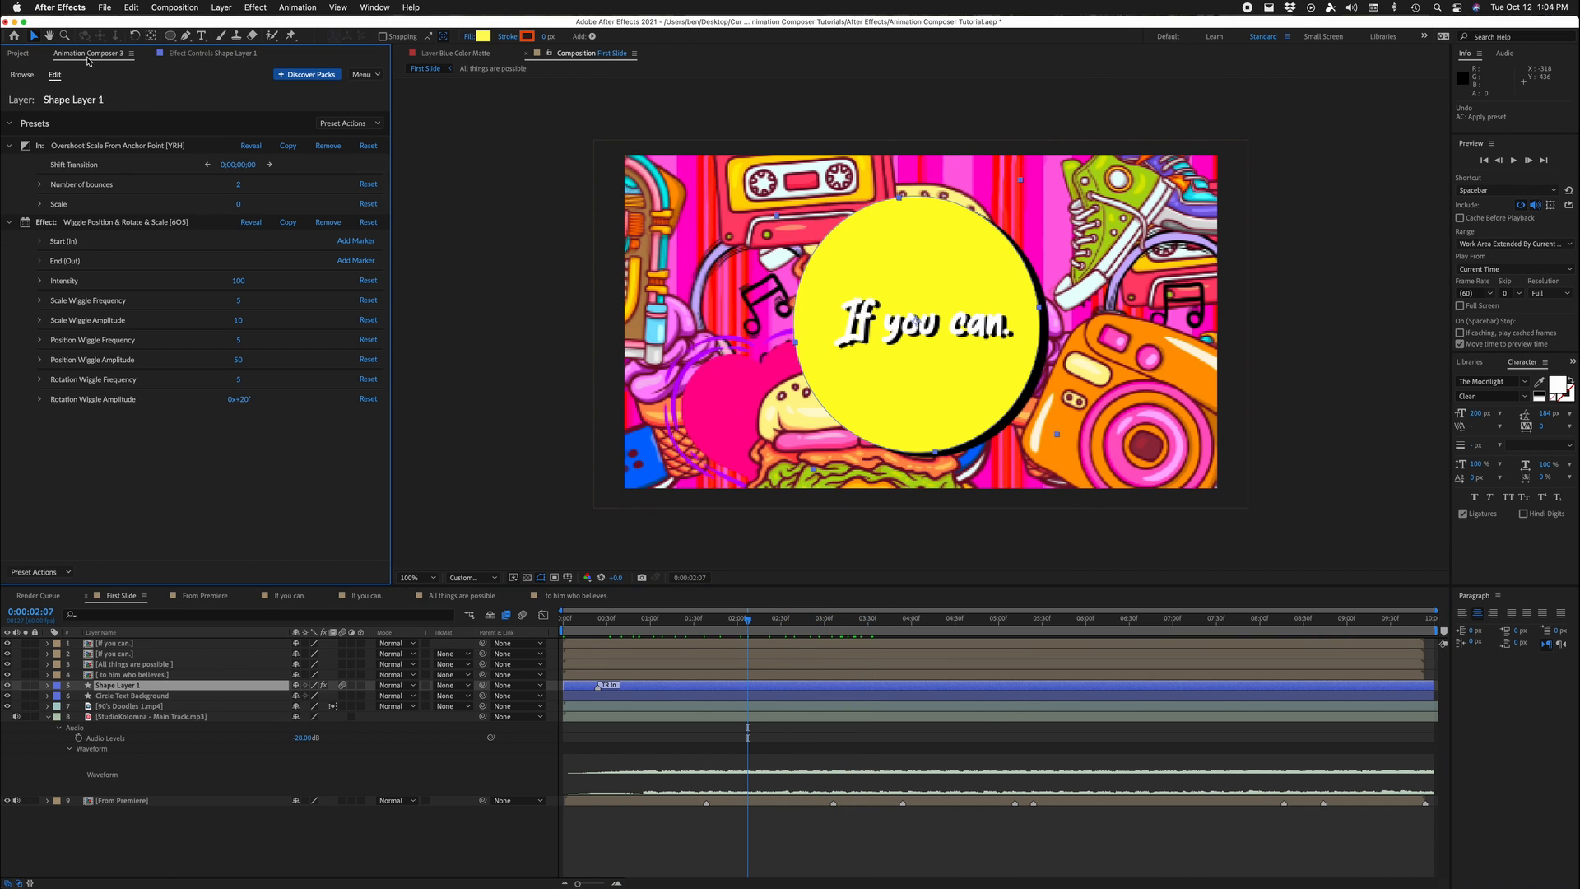
click(215, 54)
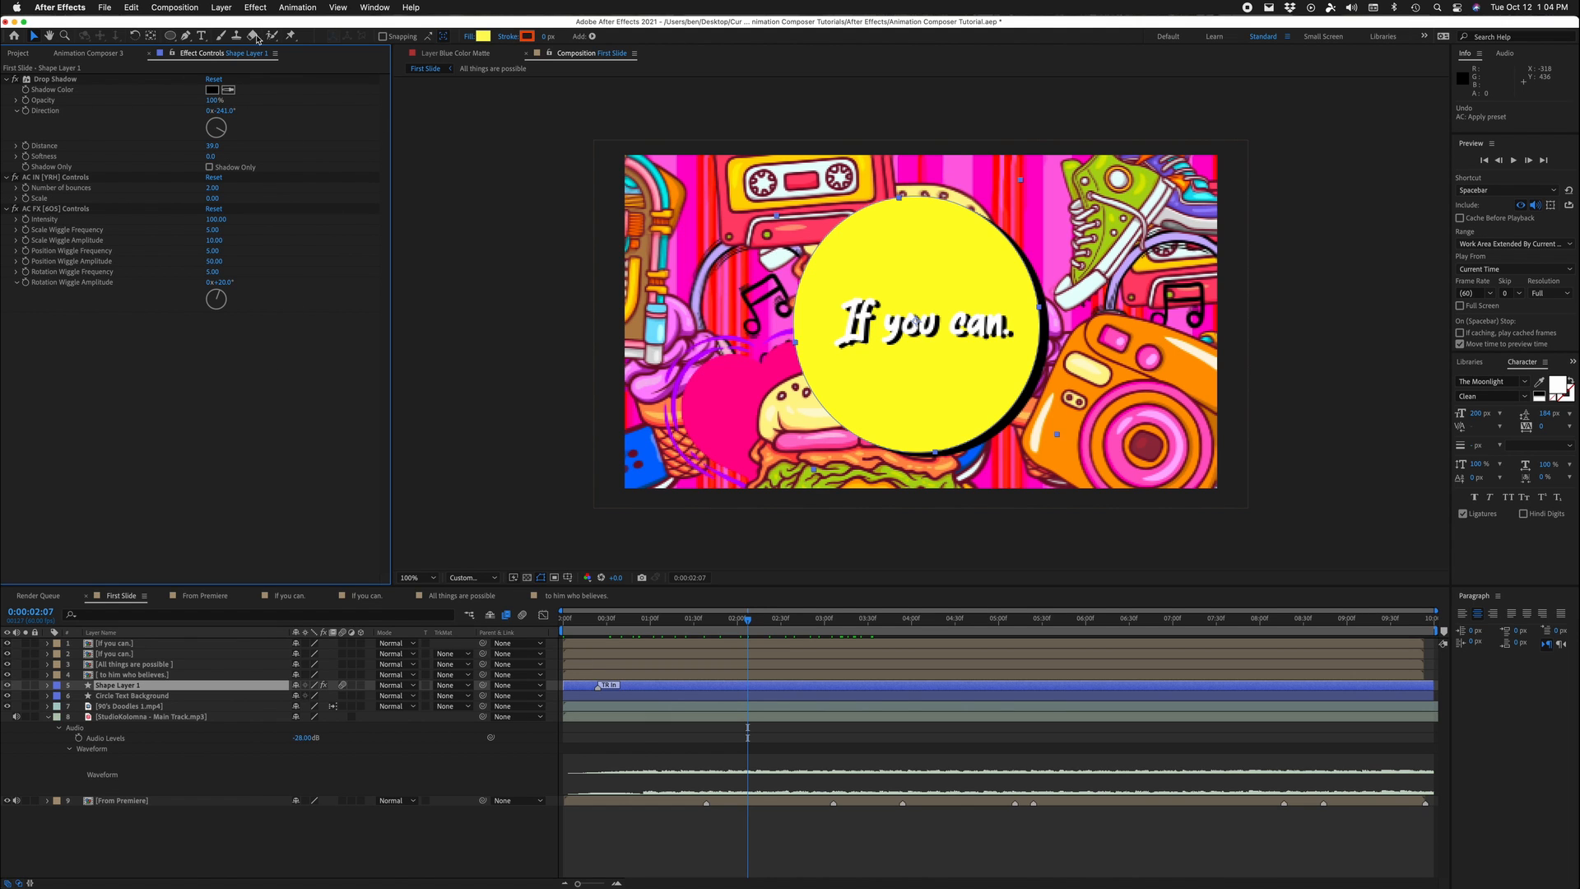
Step: Set the Position Wiggle Amplitude of Shape Layer 1's wiggle preset to 20 in Animation Composer
click(79, 55)
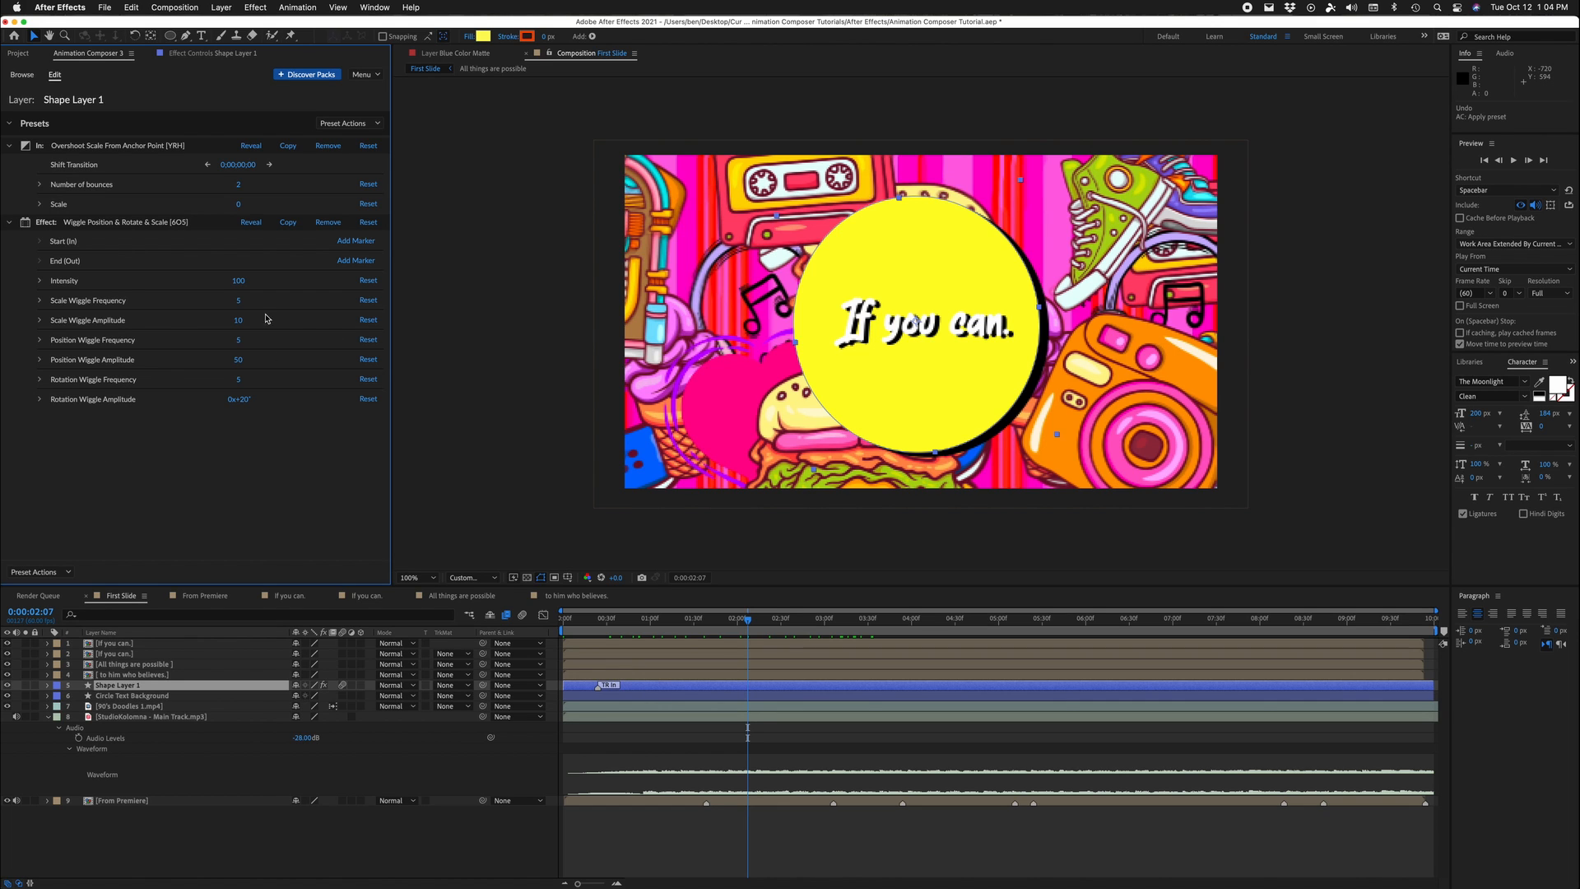
click(238, 360)
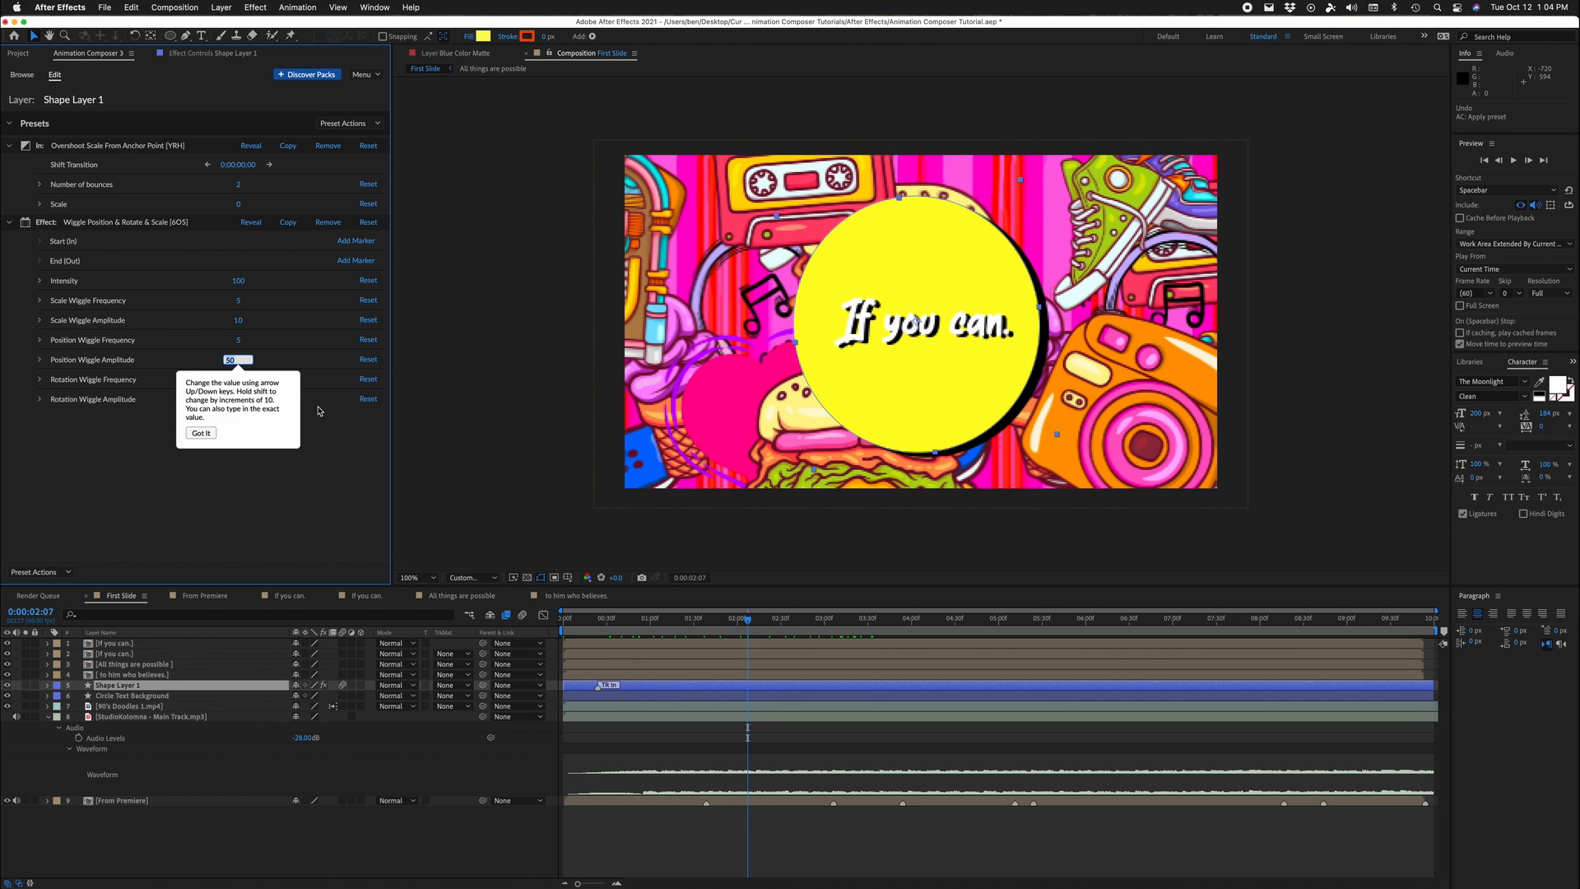
text(2)
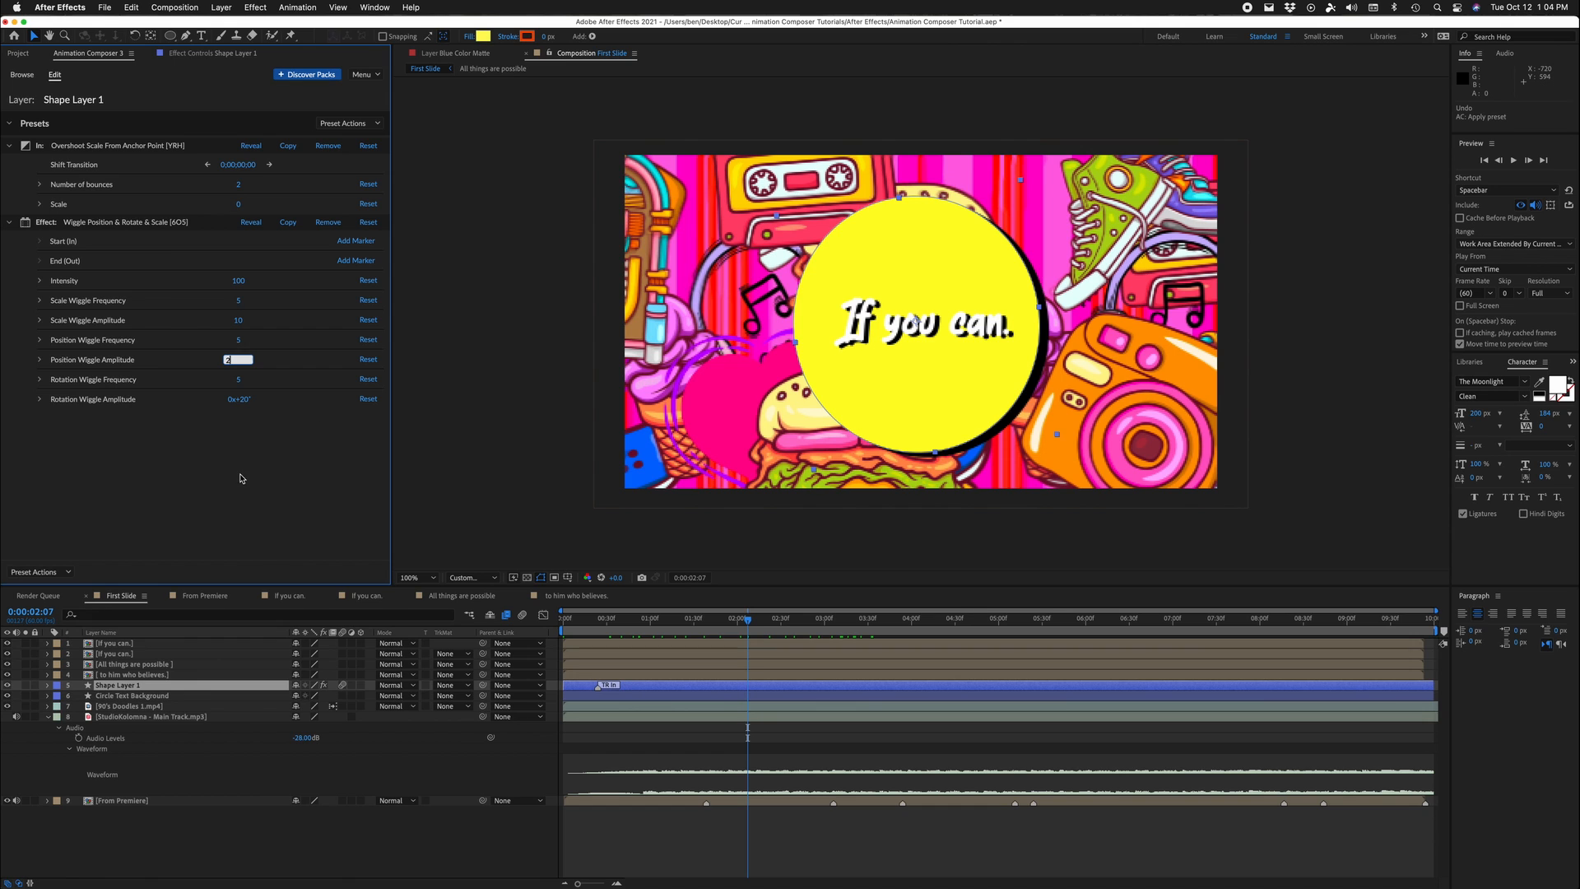
text(0)
key(Return)
Step: Set the wiggle preset's Intensity to 30 and check the circle at an earlier frame
click(238, 281)
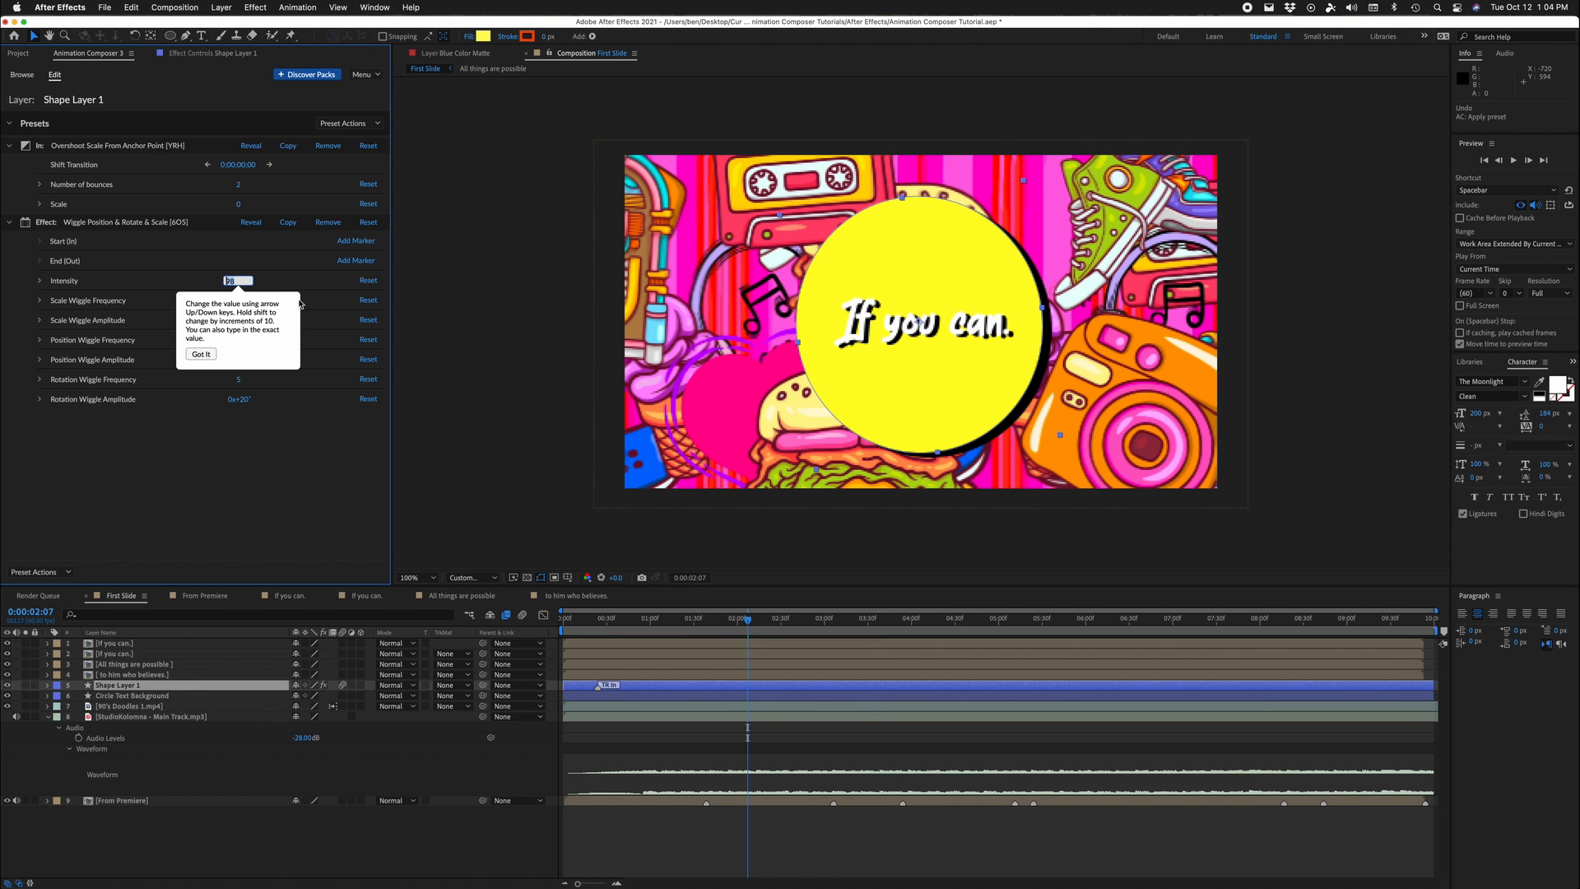
text(30)
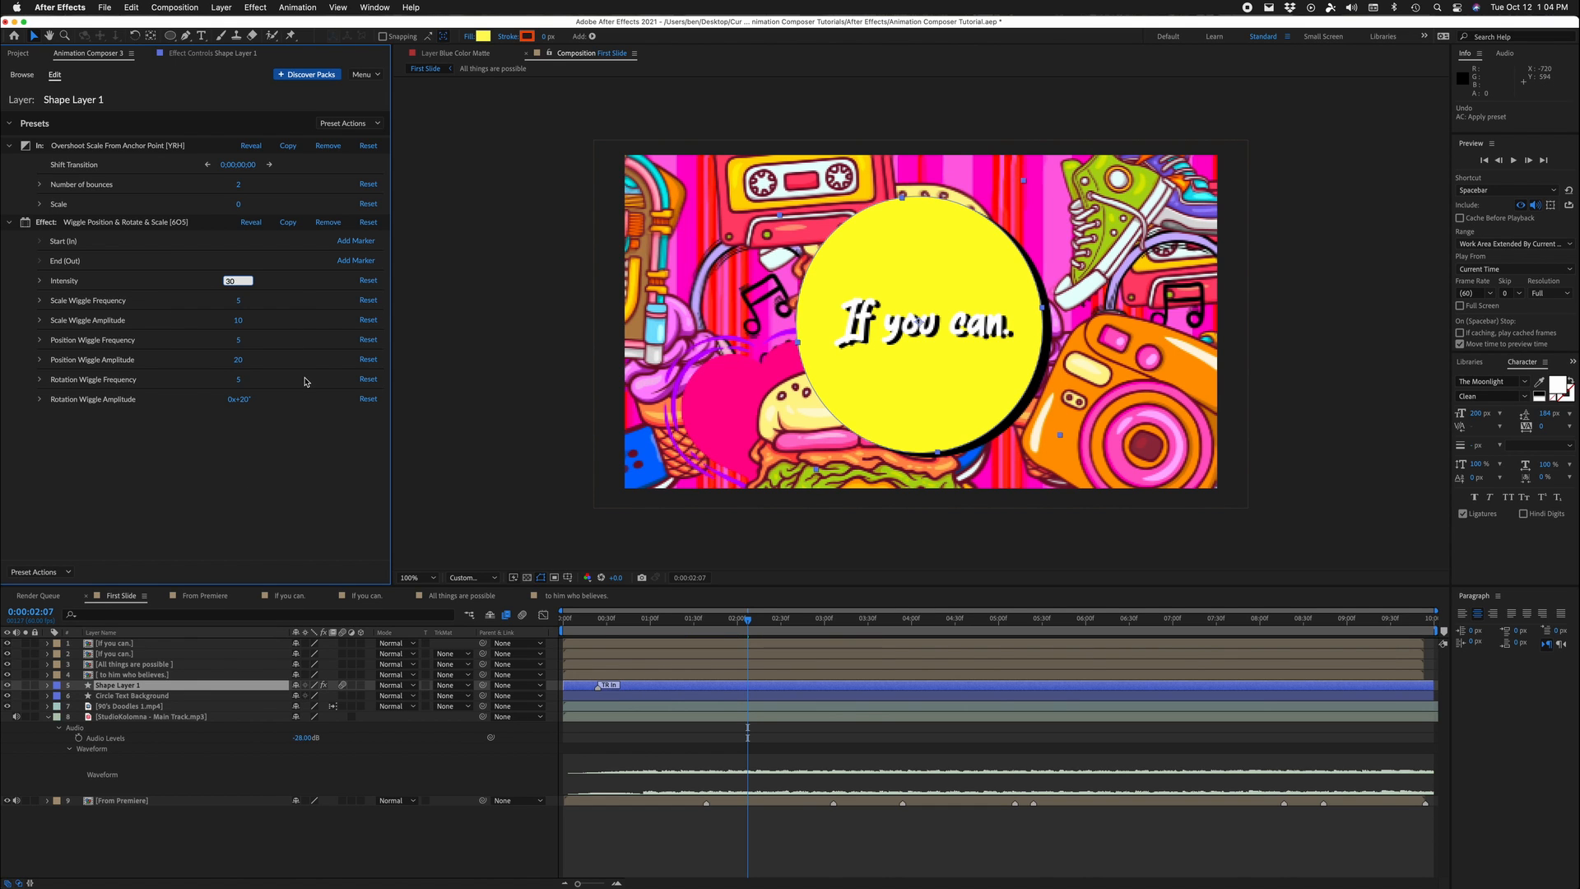
key(Return)
mouse_move(743, 623)
mouse_down()
mouse_move(674, 619)
mouse_move(720, 619)
mouse_up()
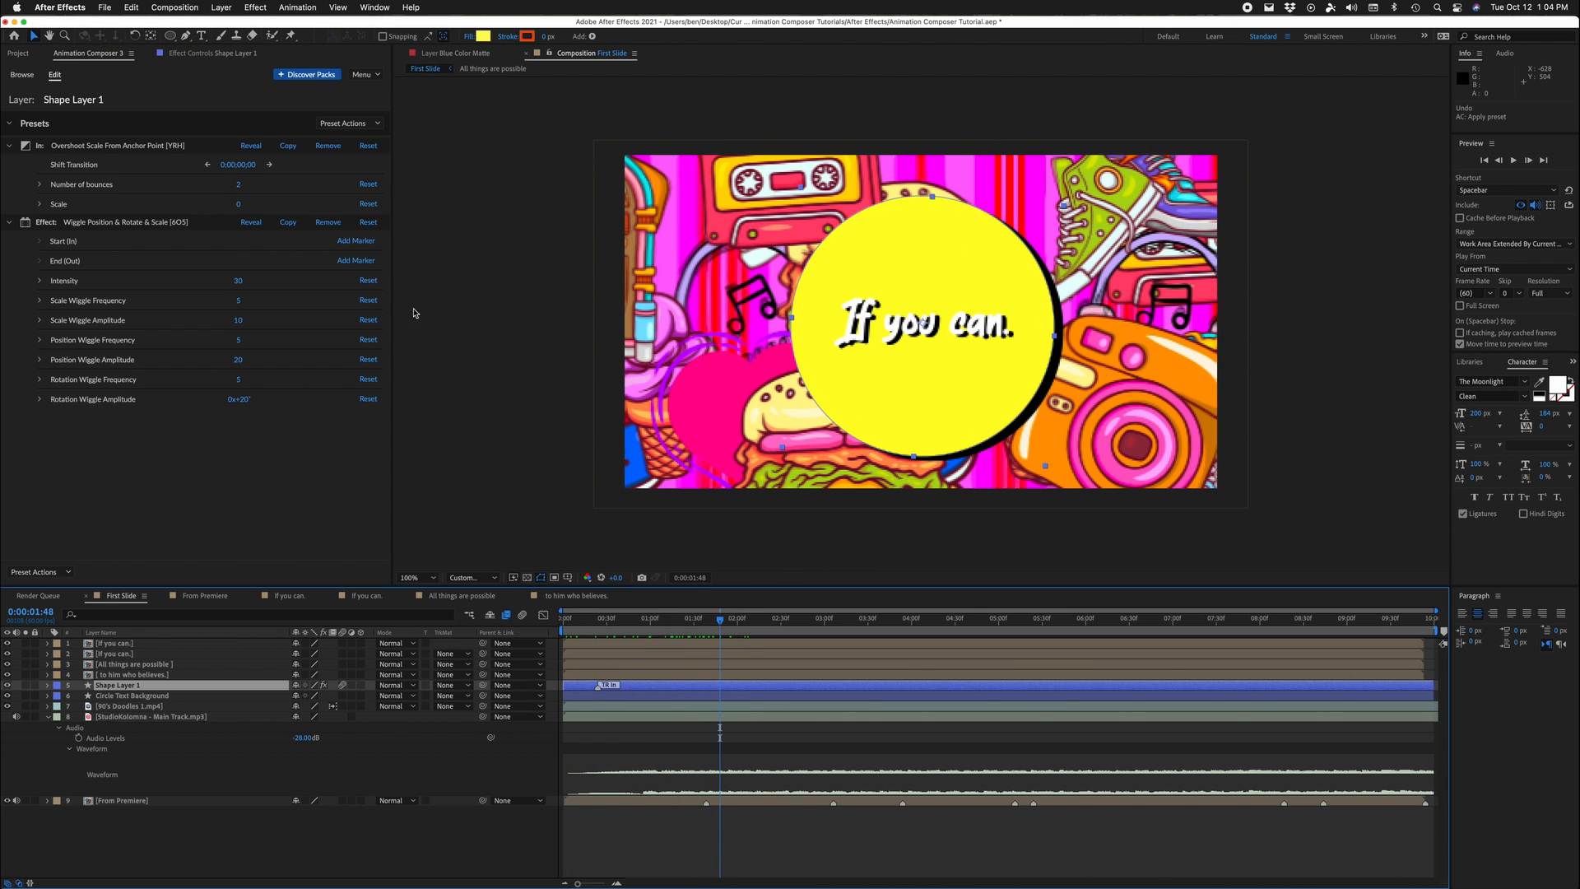
Step: Set the Scale Wiggle Amplitude to 5 and preview the circle's motion
click(238, 321)
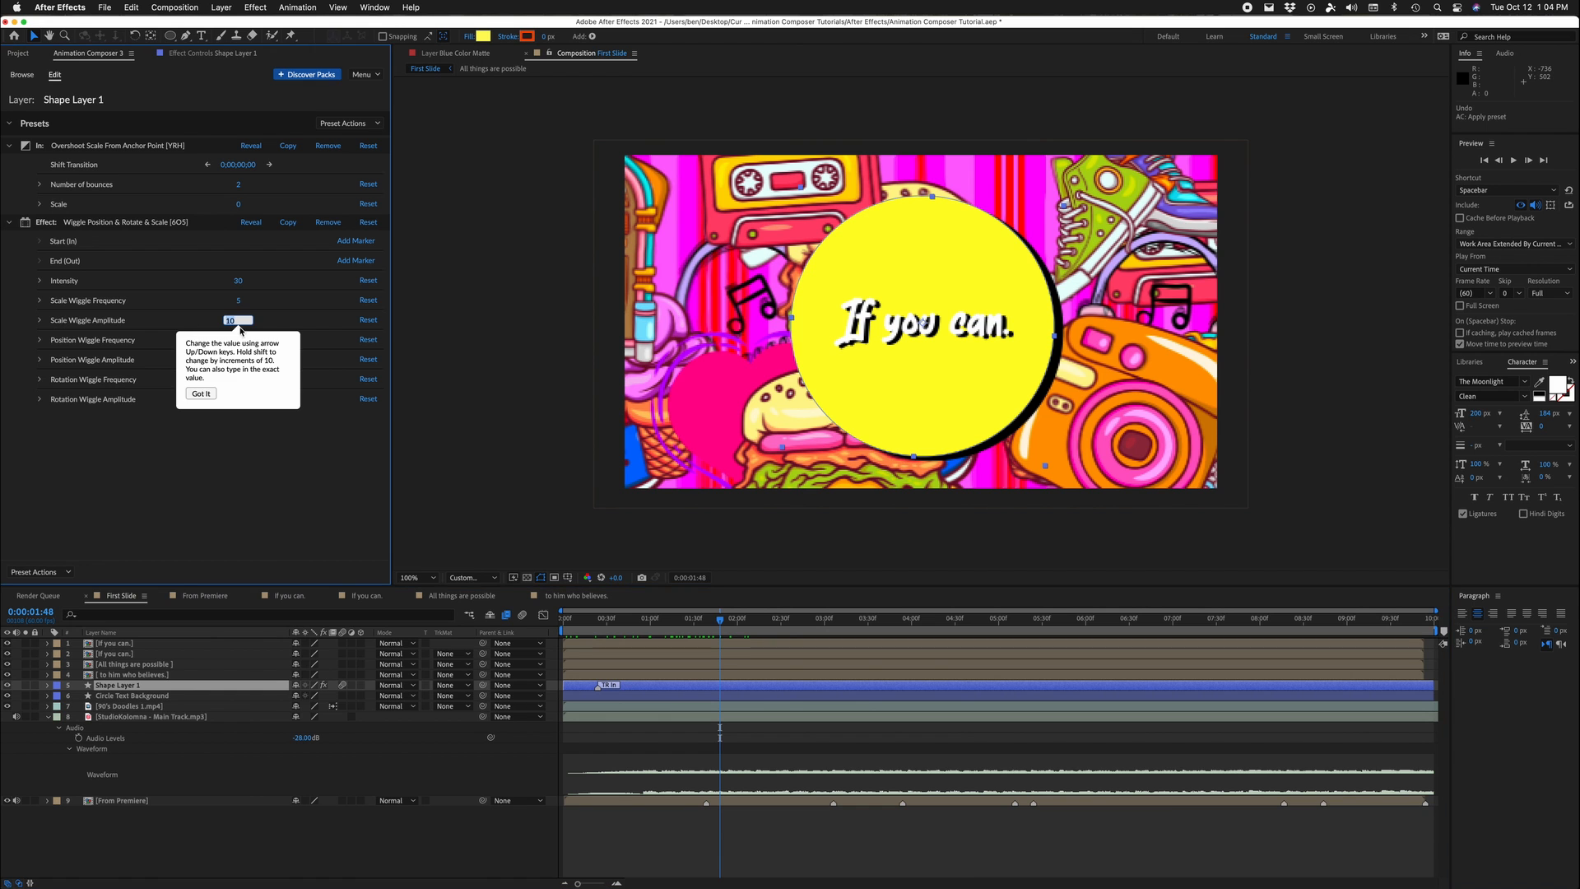
text(5)
key(Return)
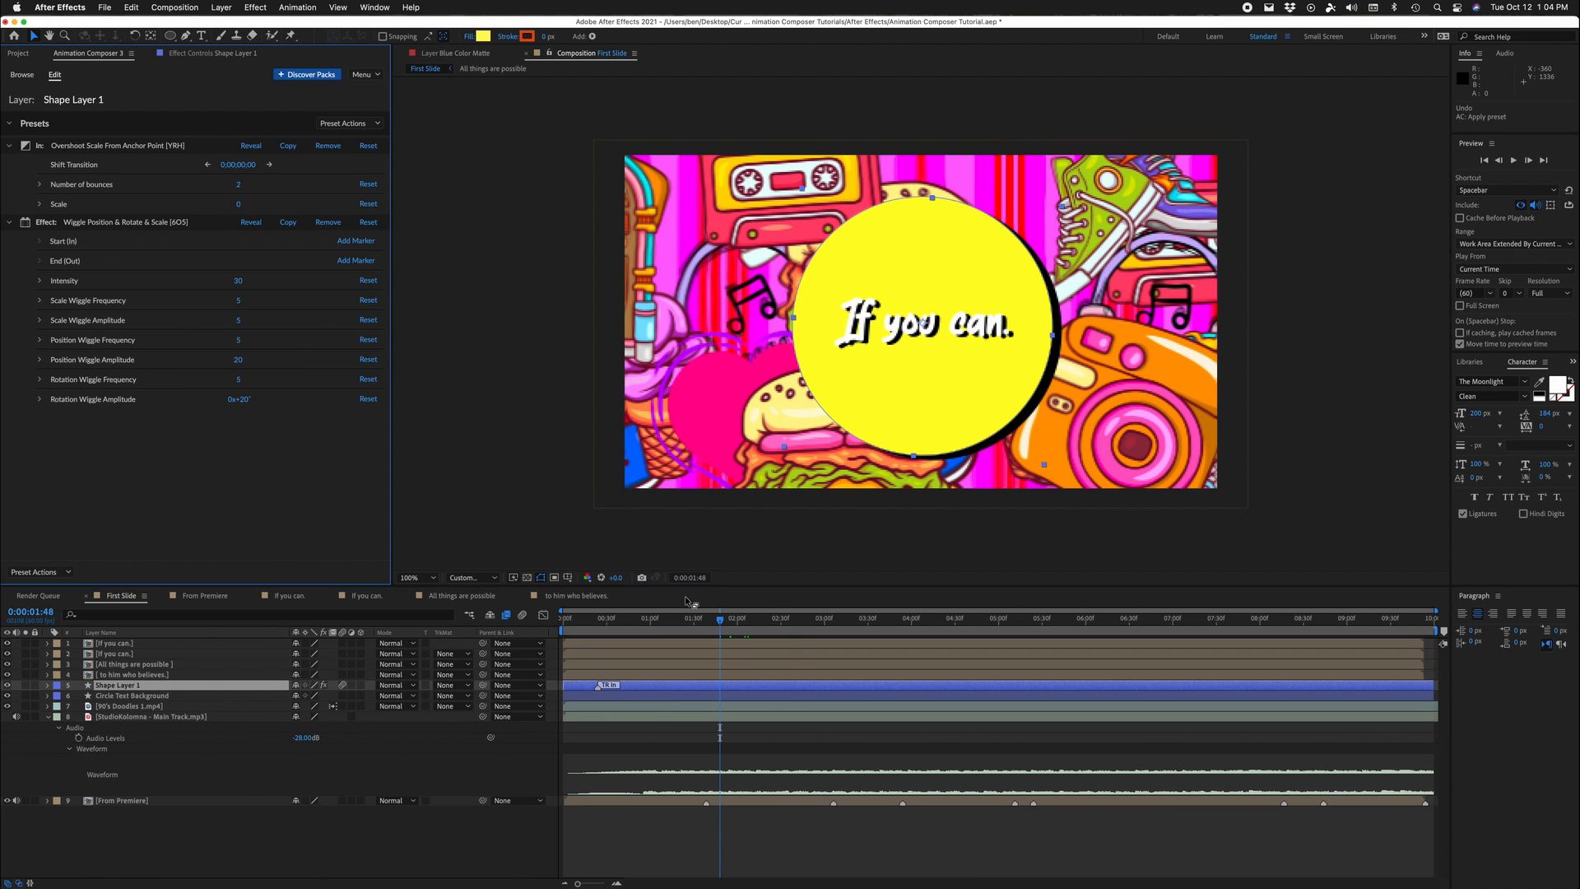
key(space)
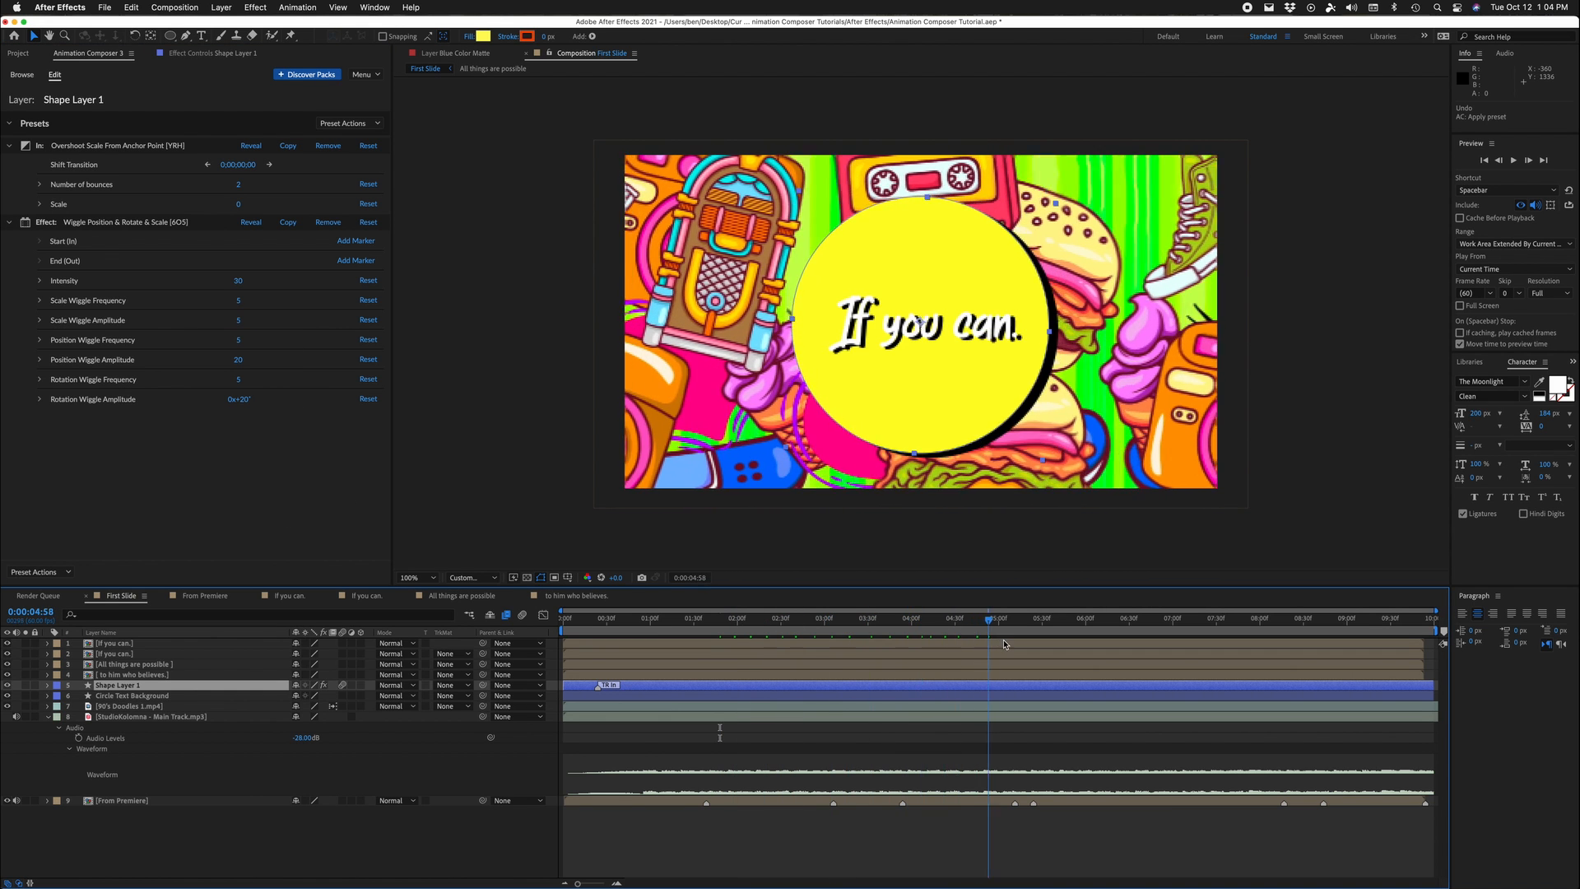
drag(1004, 644, 768, 635)
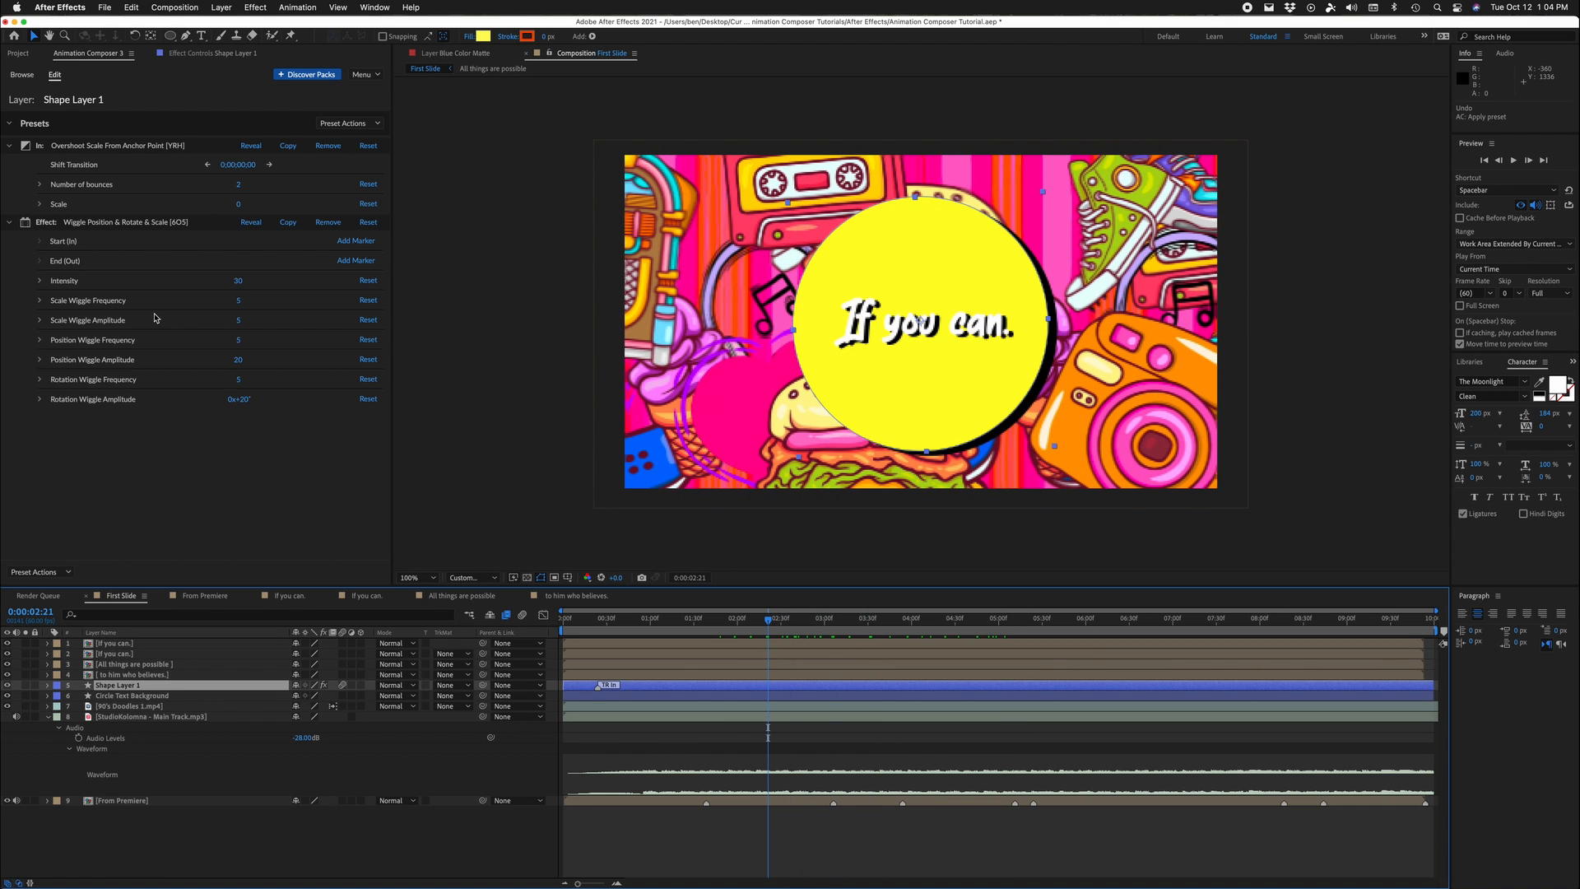
Step: Set the Rotation Wiggle Amplitude to 1x+20° and return the playhead to the start of the composition
click(243, 401)
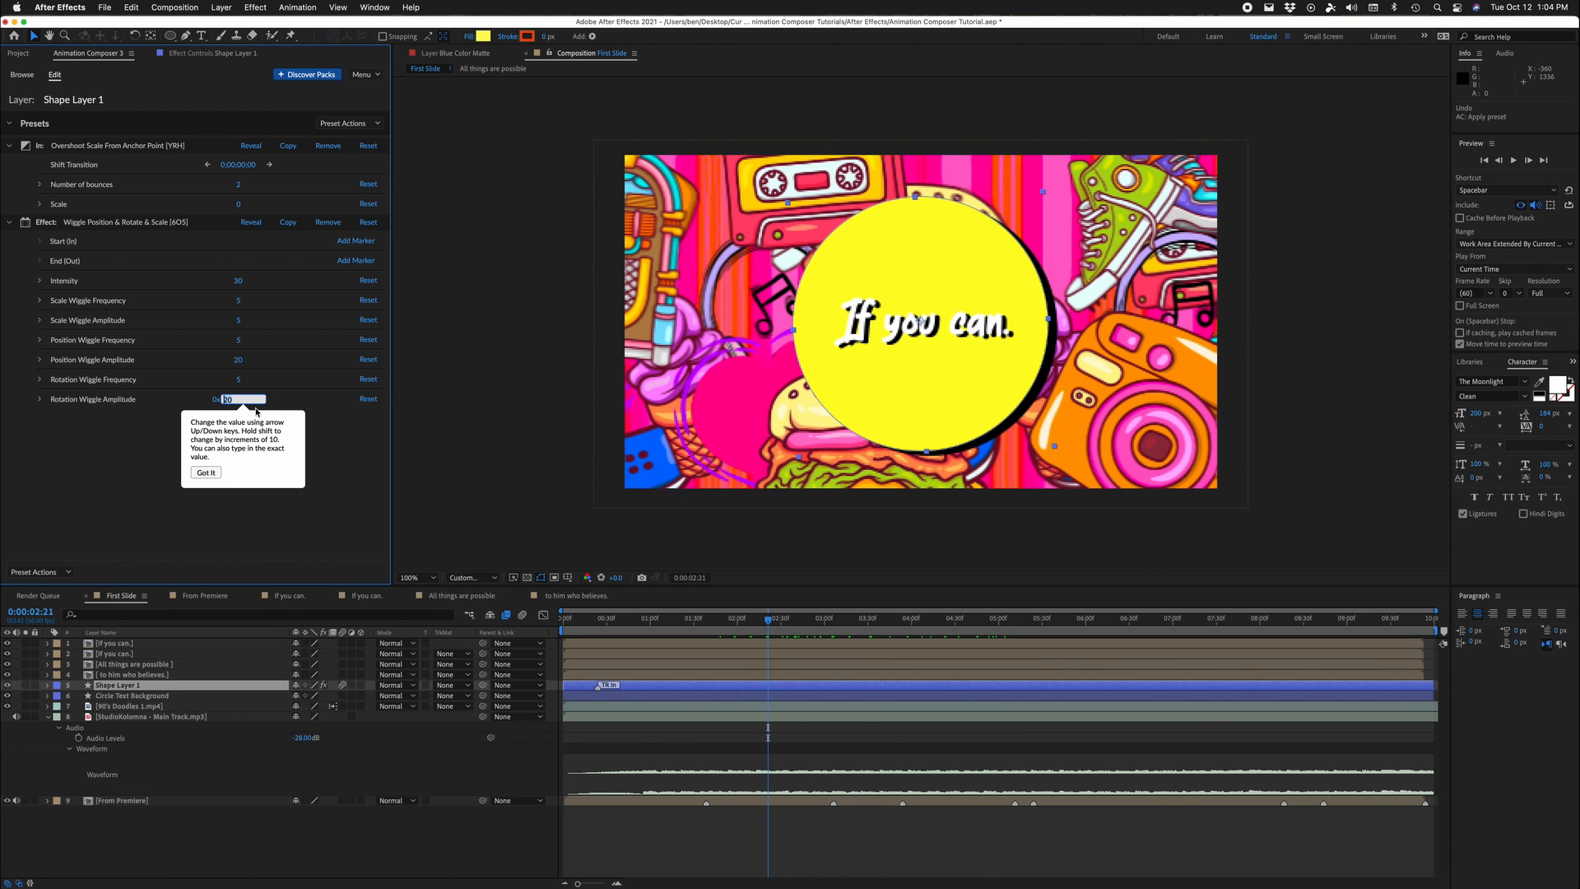
click(207, 474)
drag(215, 400, 246, 403)
drag(791, 620, 520, 630)
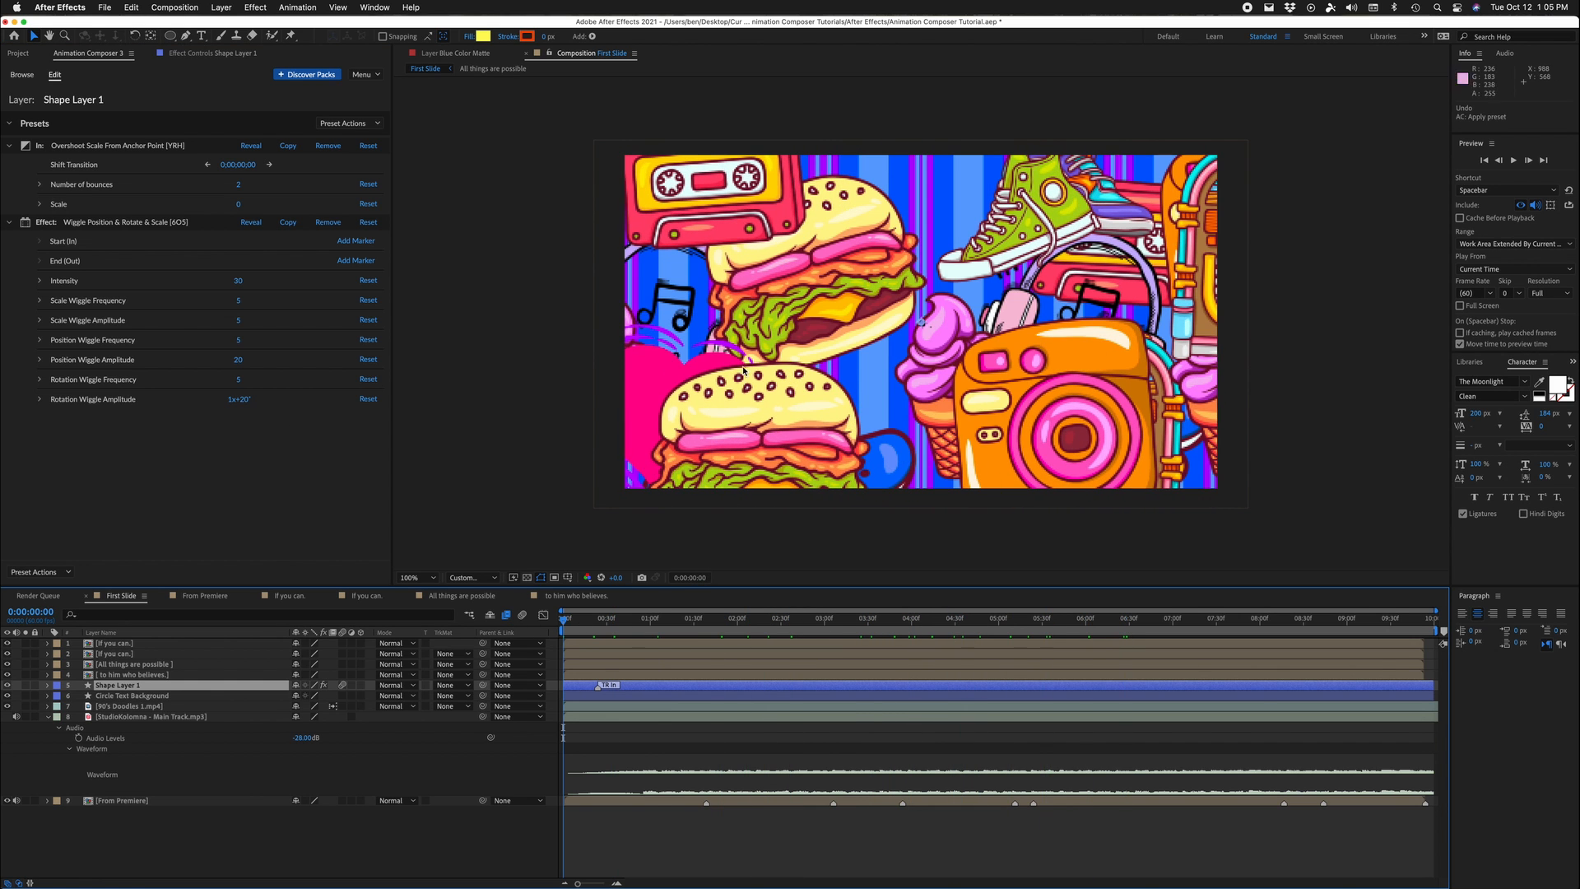
click(628, 708)
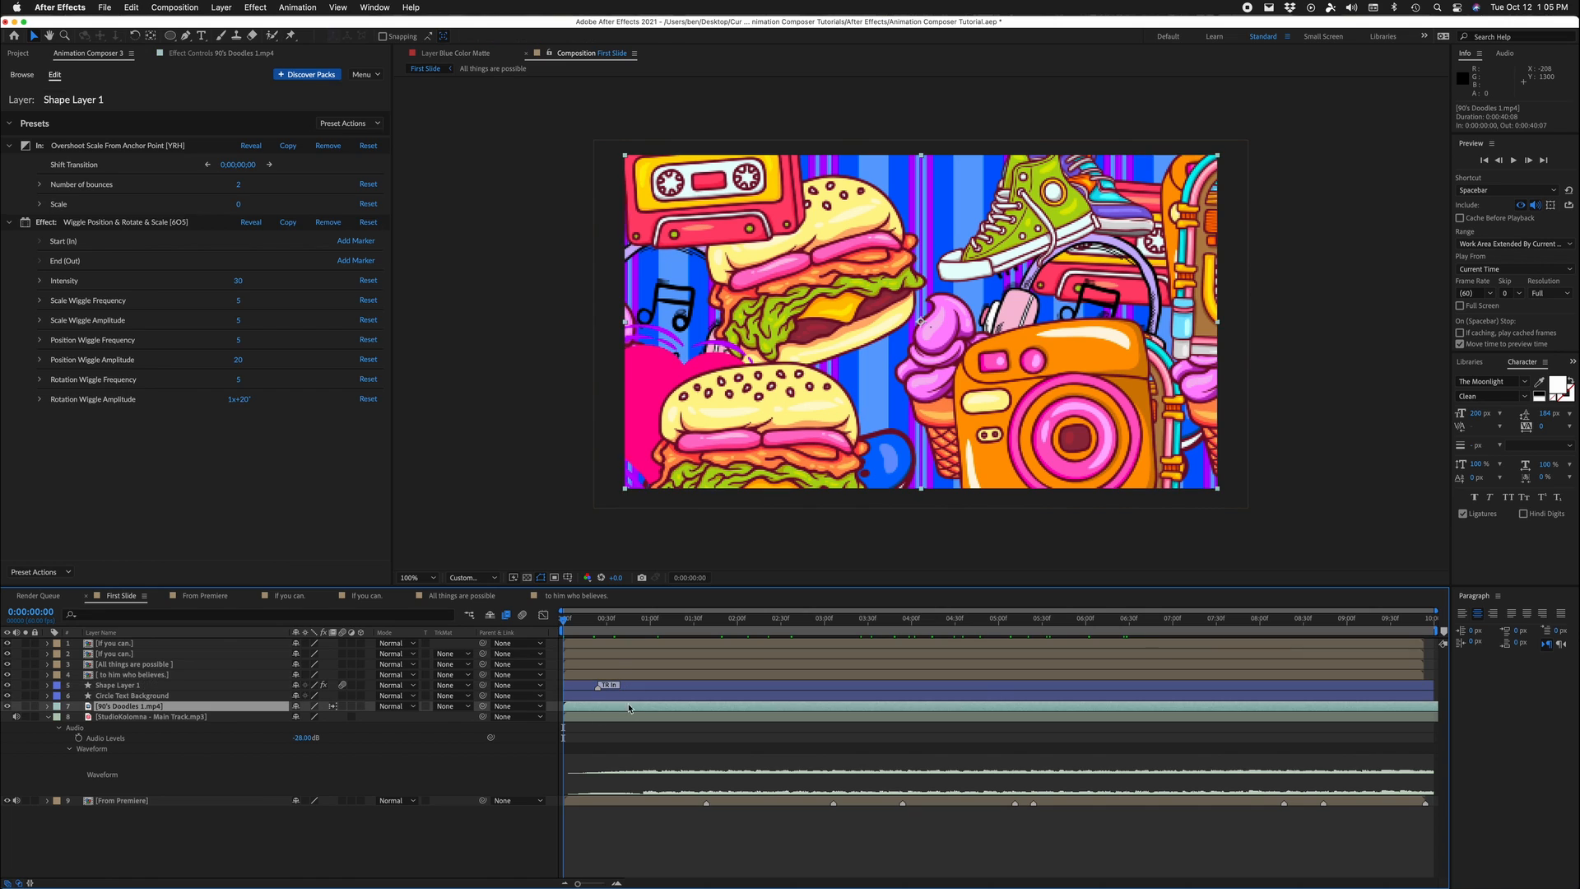
mouse_move(565, 623)
mouse_down()
mouse_move(1110, 654)
mouse_move(551, 630)
mouse_up()
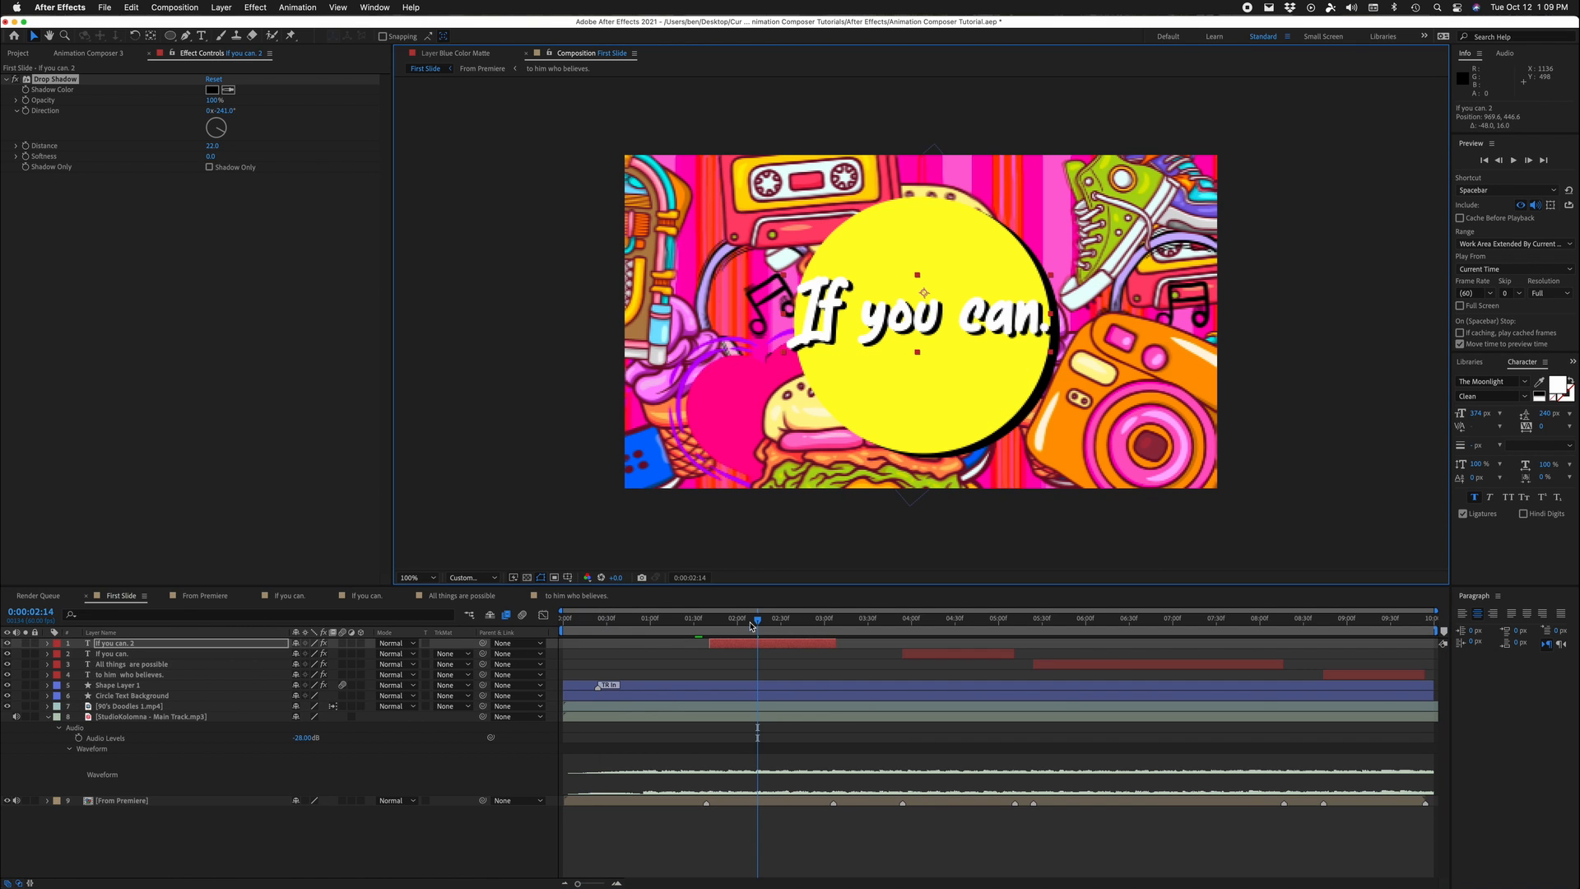
Step: Go to the start of the first "If you can." text clip and browse the starter 2D-layer transition and effect presets
drag(751, 625, 712, 630)
click(89, 54)
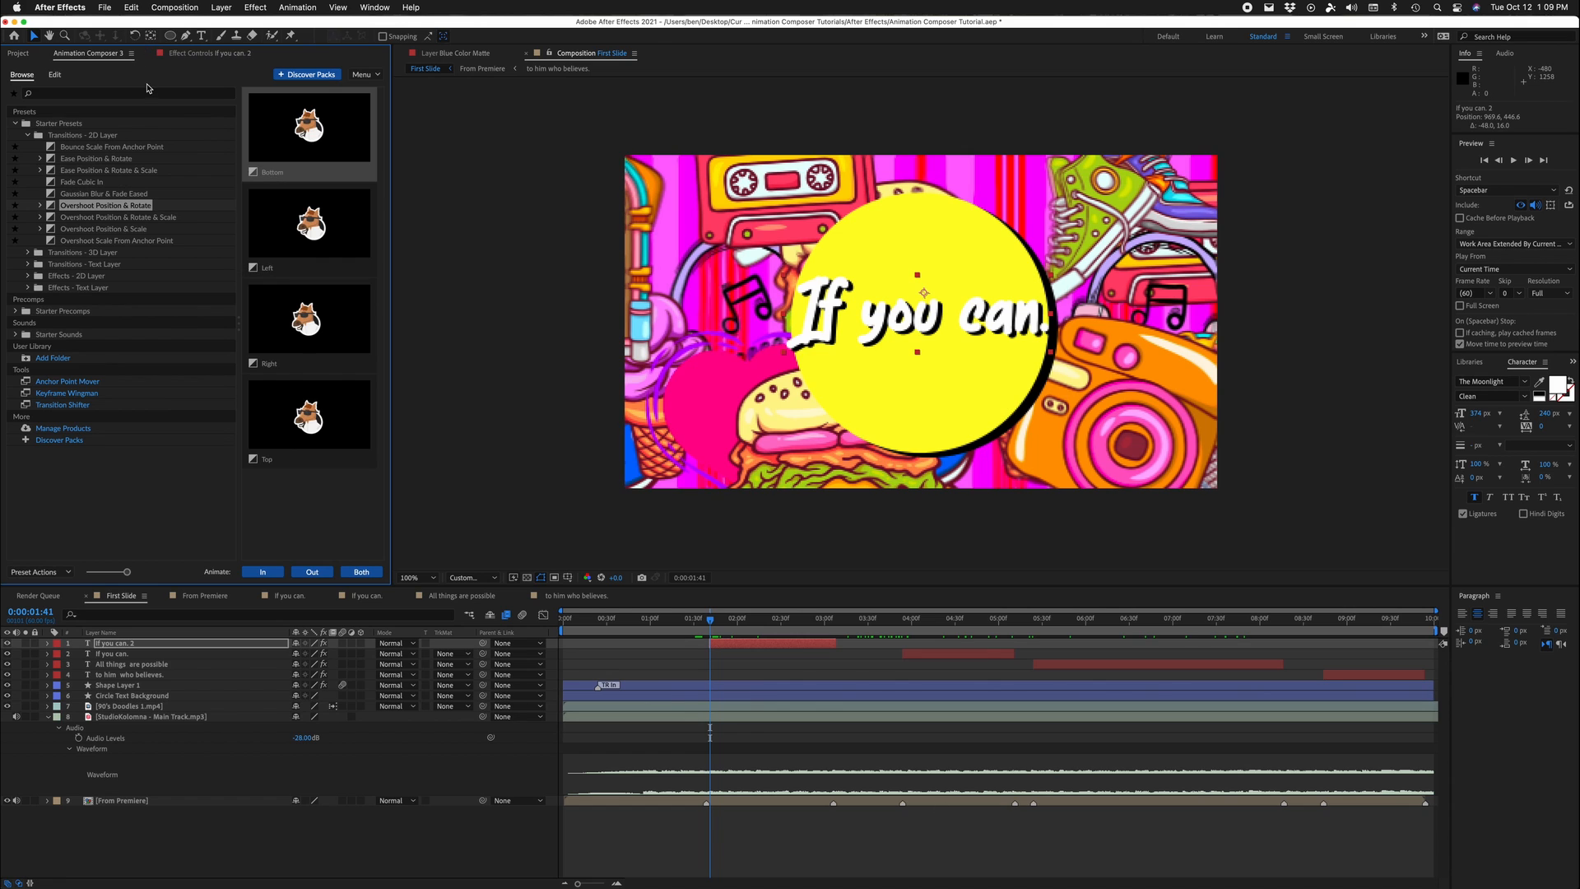
click(28, 136)
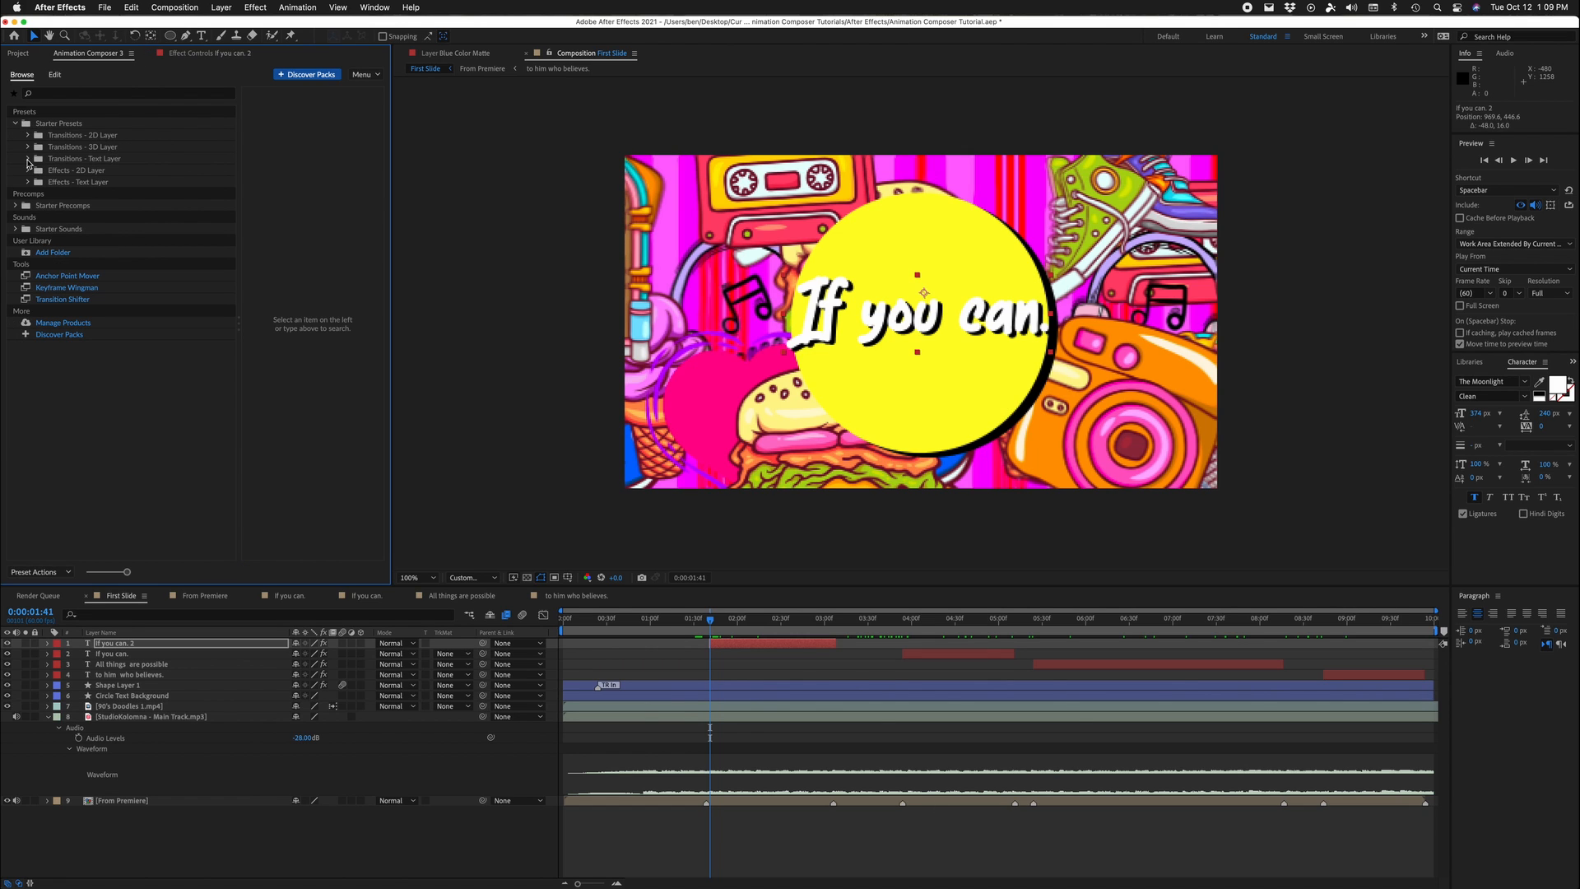
click(28, 159)
click(28, 135)
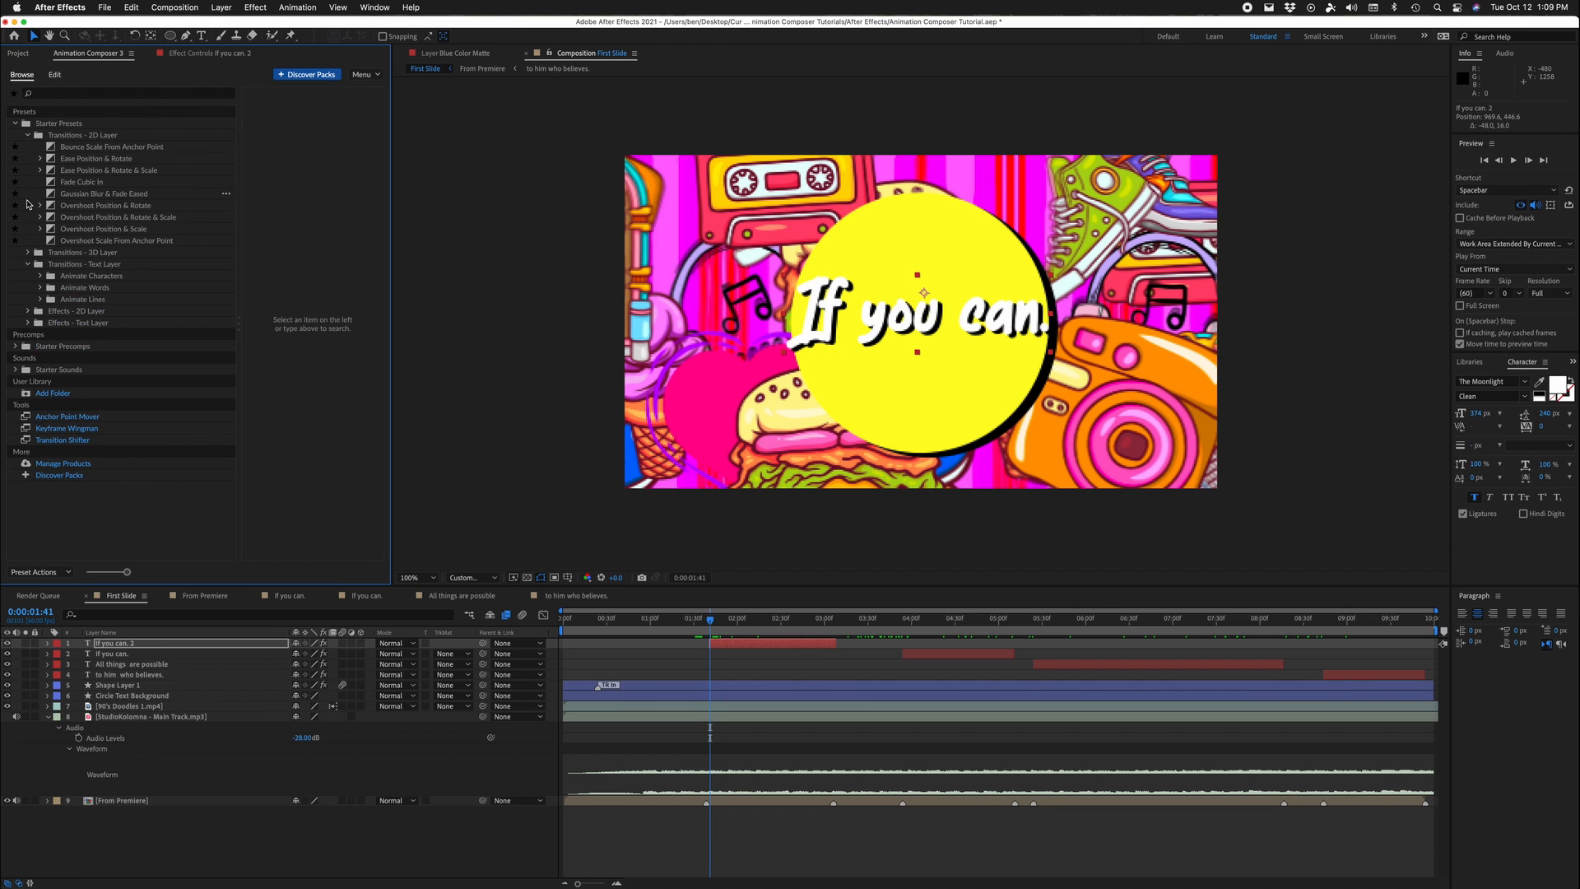
click(28, 312)
click(40, 335)
click(40, 323)
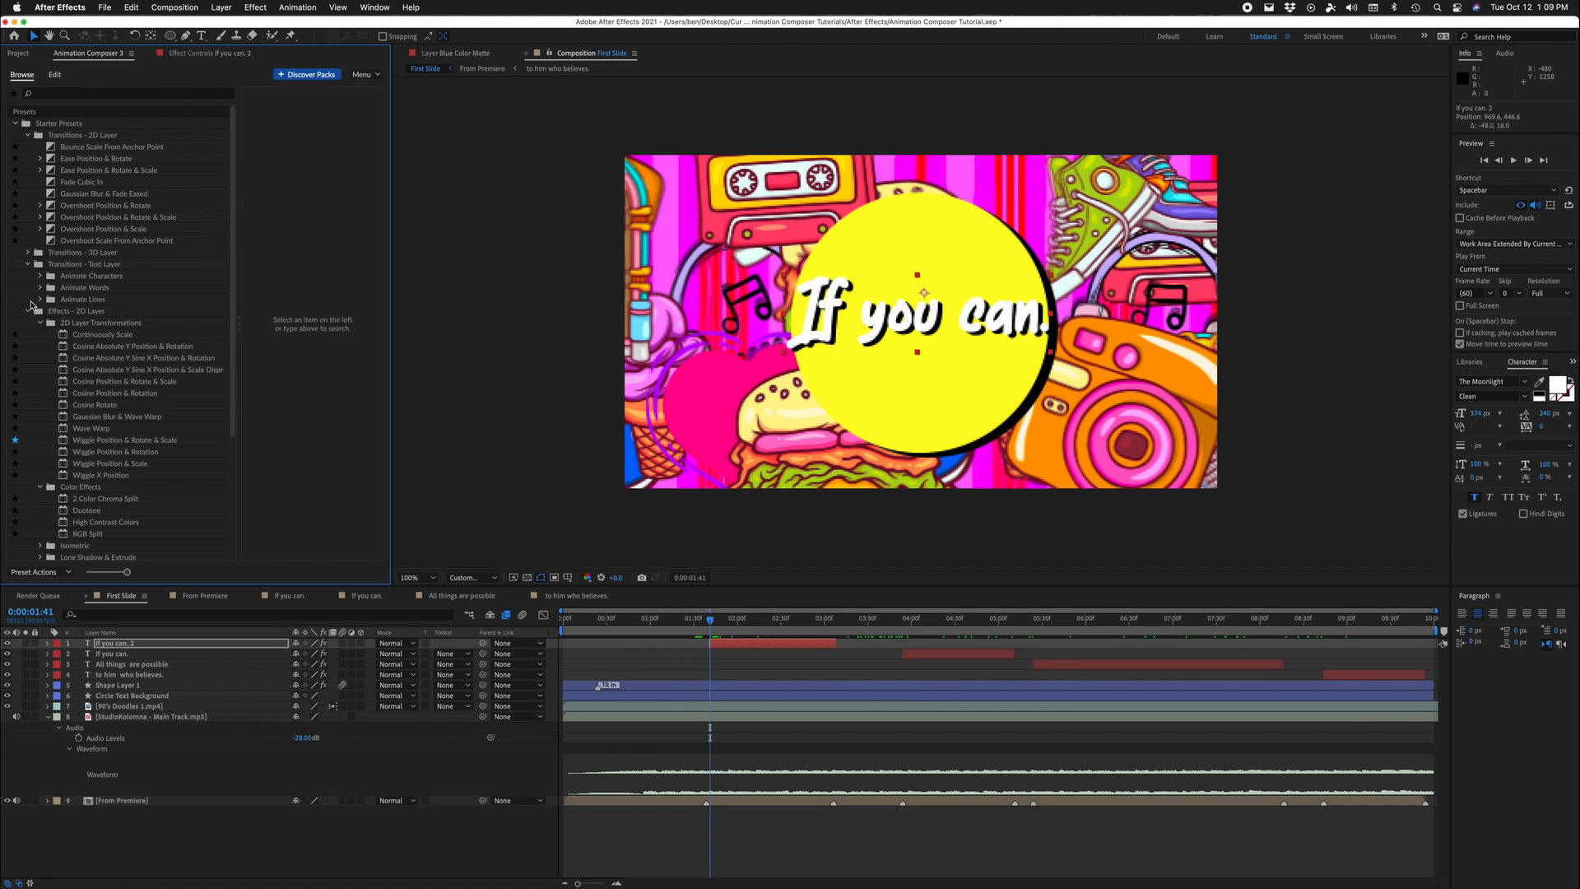
click(43, 194)
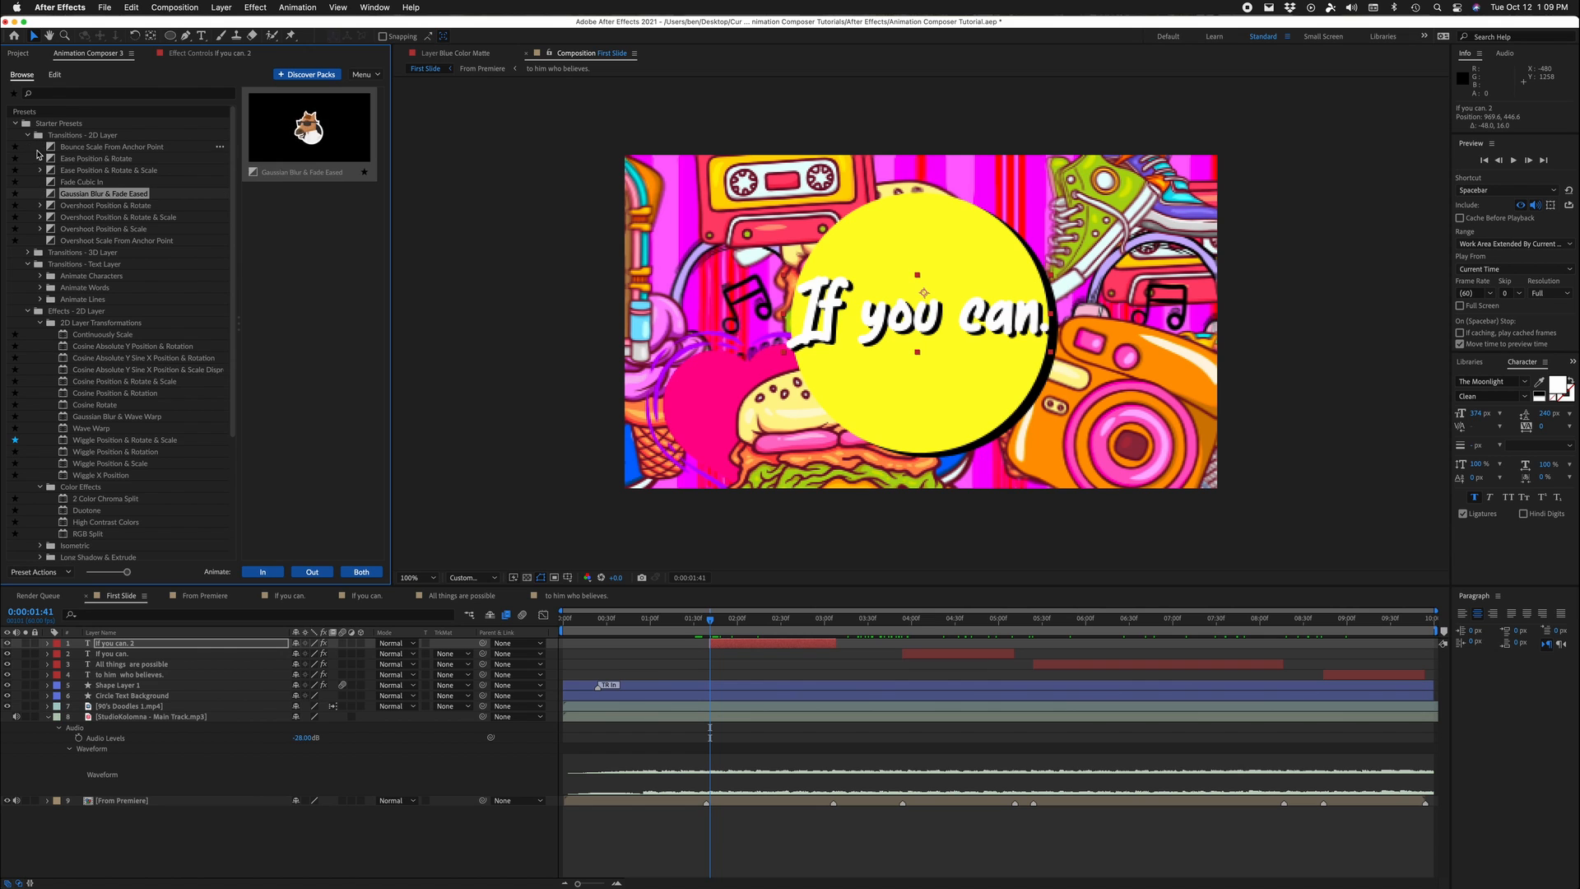
click(28, 135)
click(28, 159)
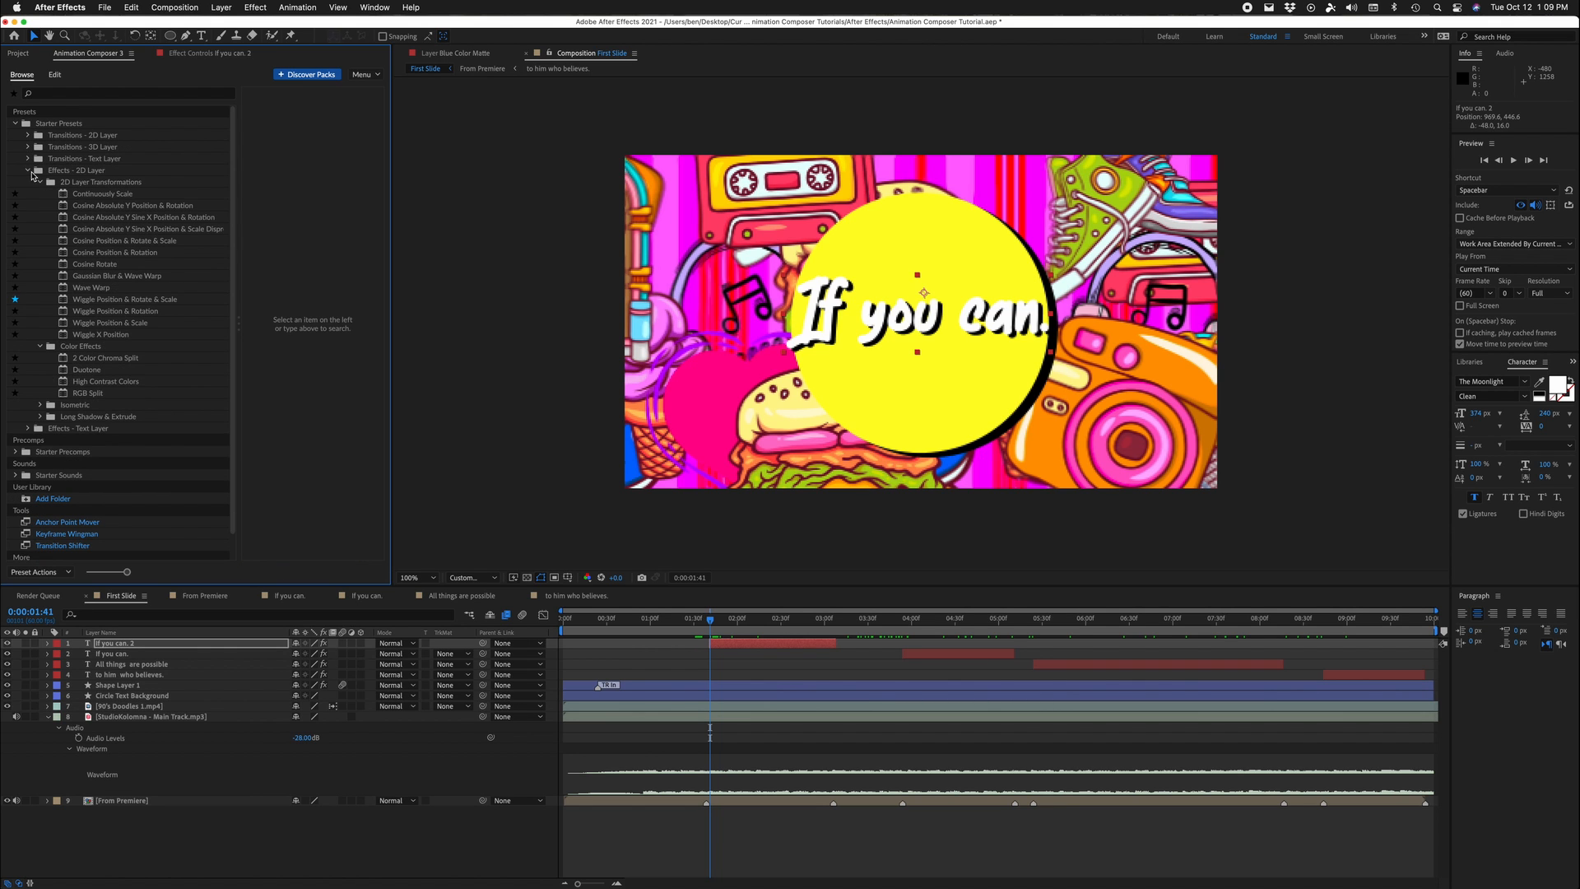
double_click(43, 170)
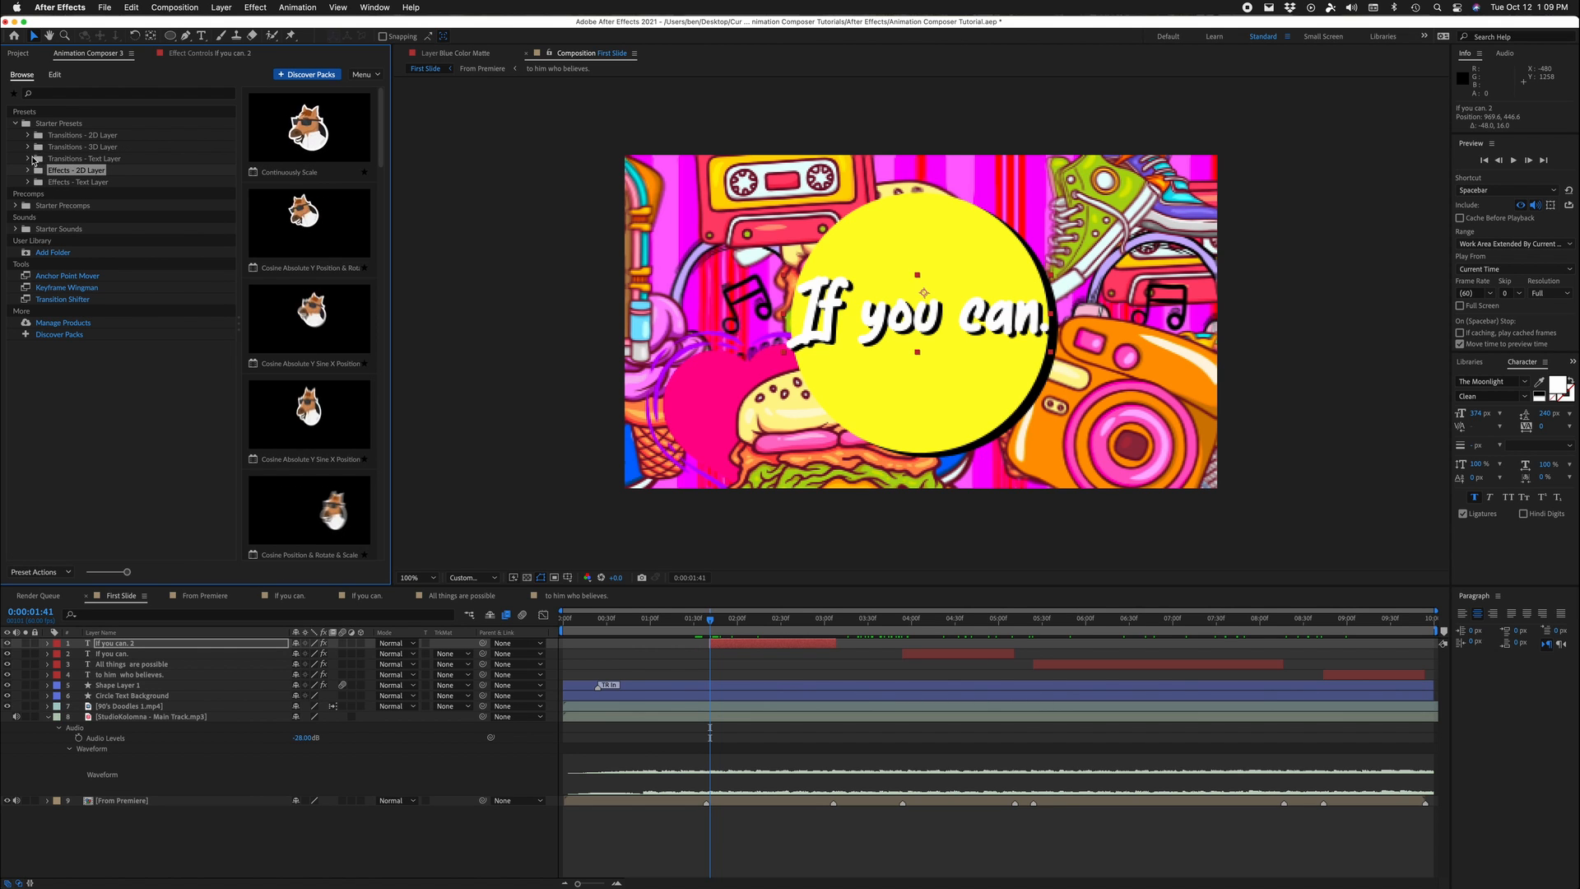
Step: Examine the text-layer transition presets for animating characters, words and lines, including the Decode Lines Together variants
click(28, 159)
click(95, 171)
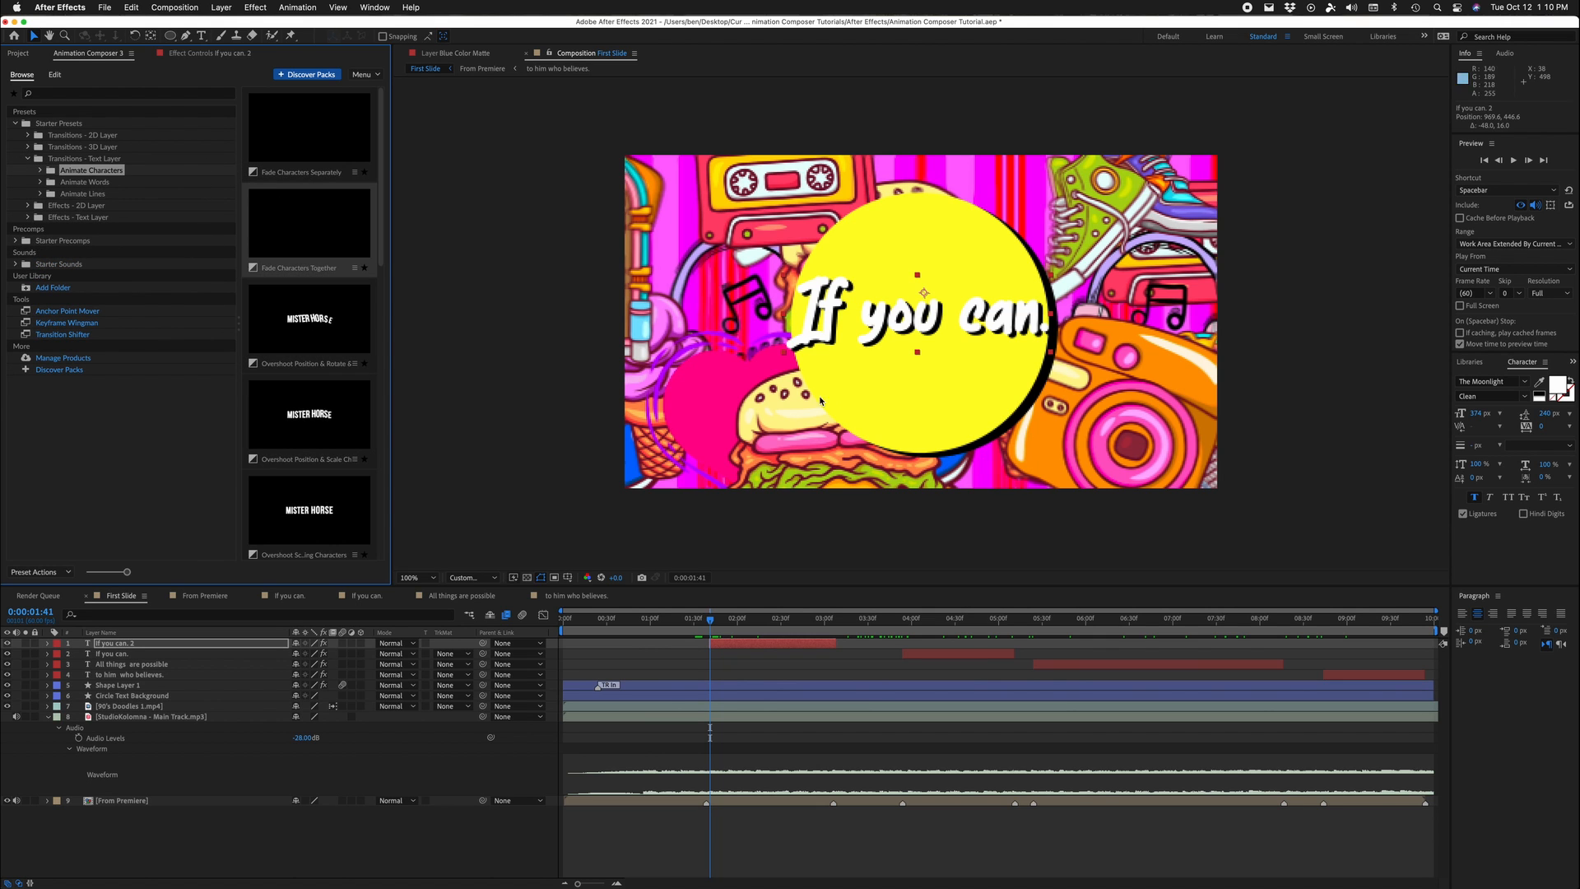
double_click(815, 324)
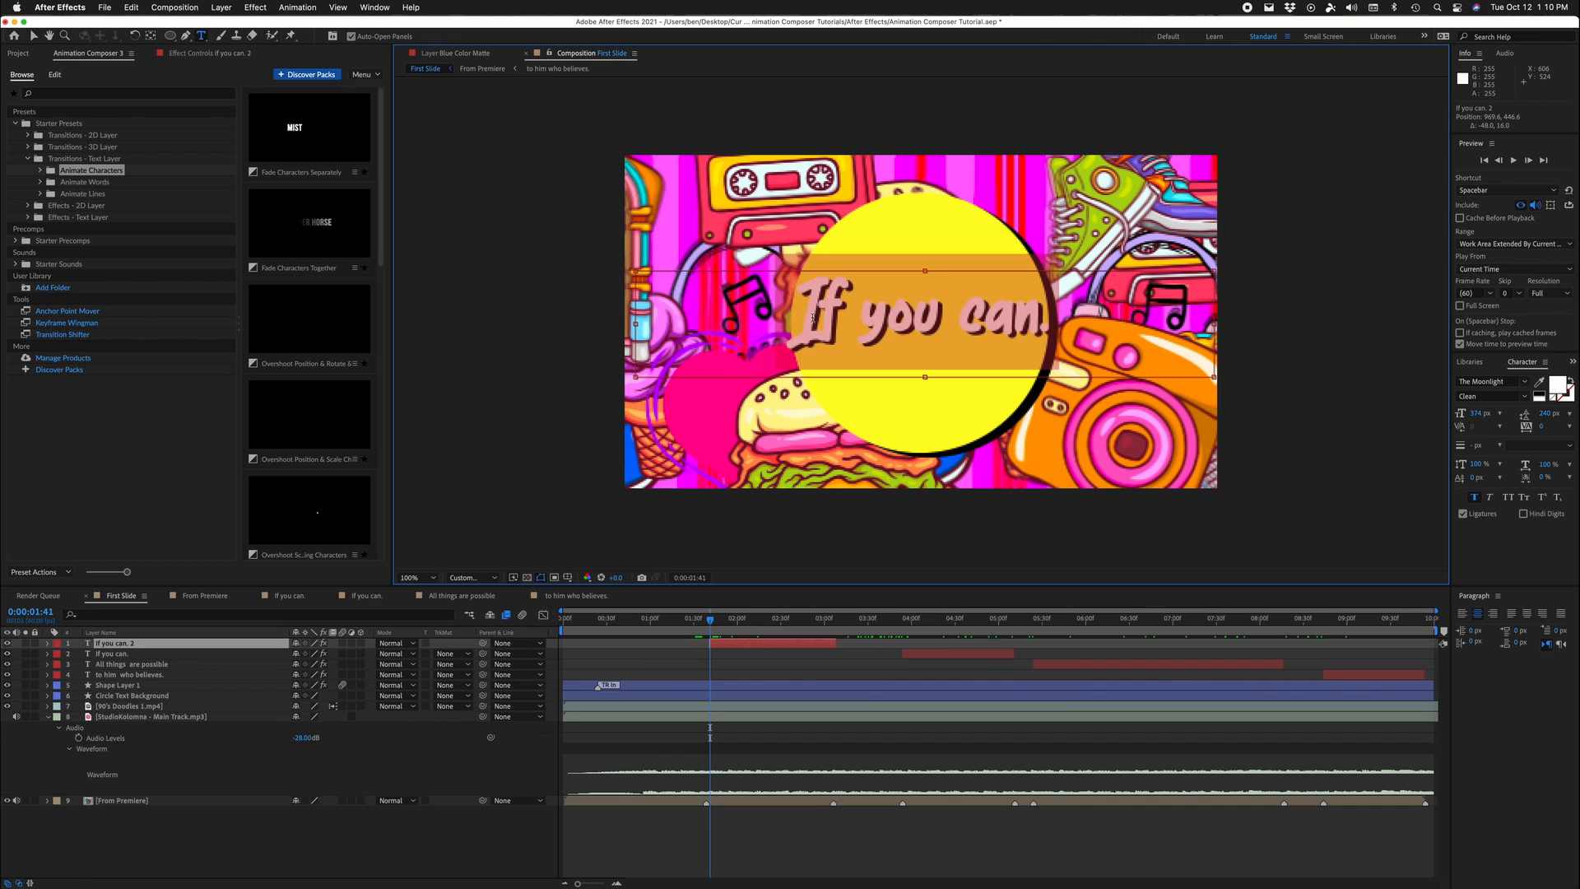
click(814, 318)
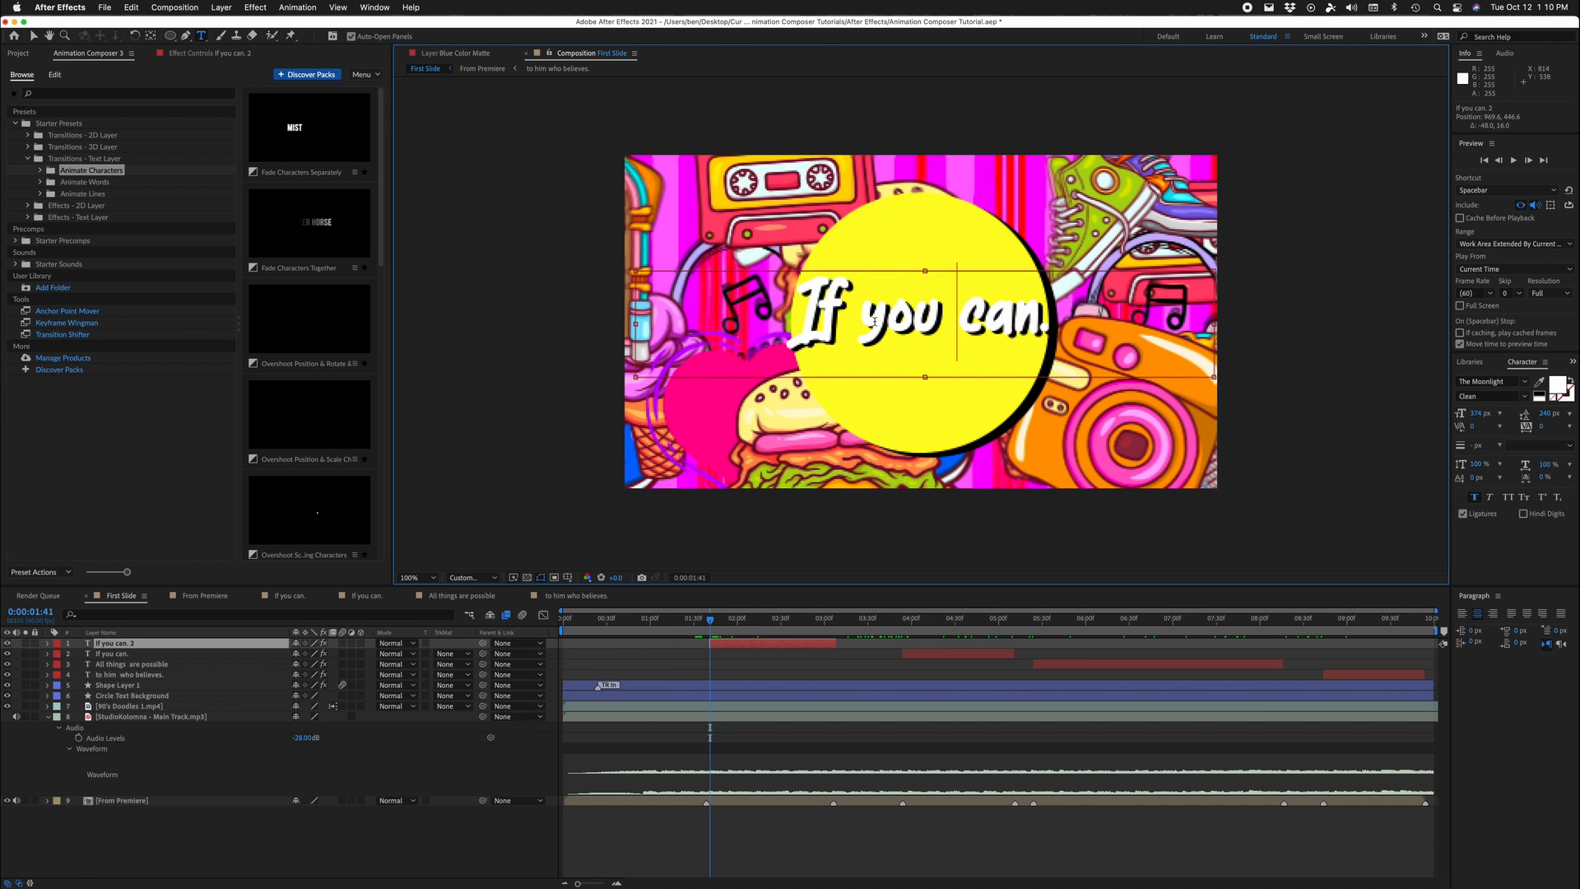
click(311, 141)
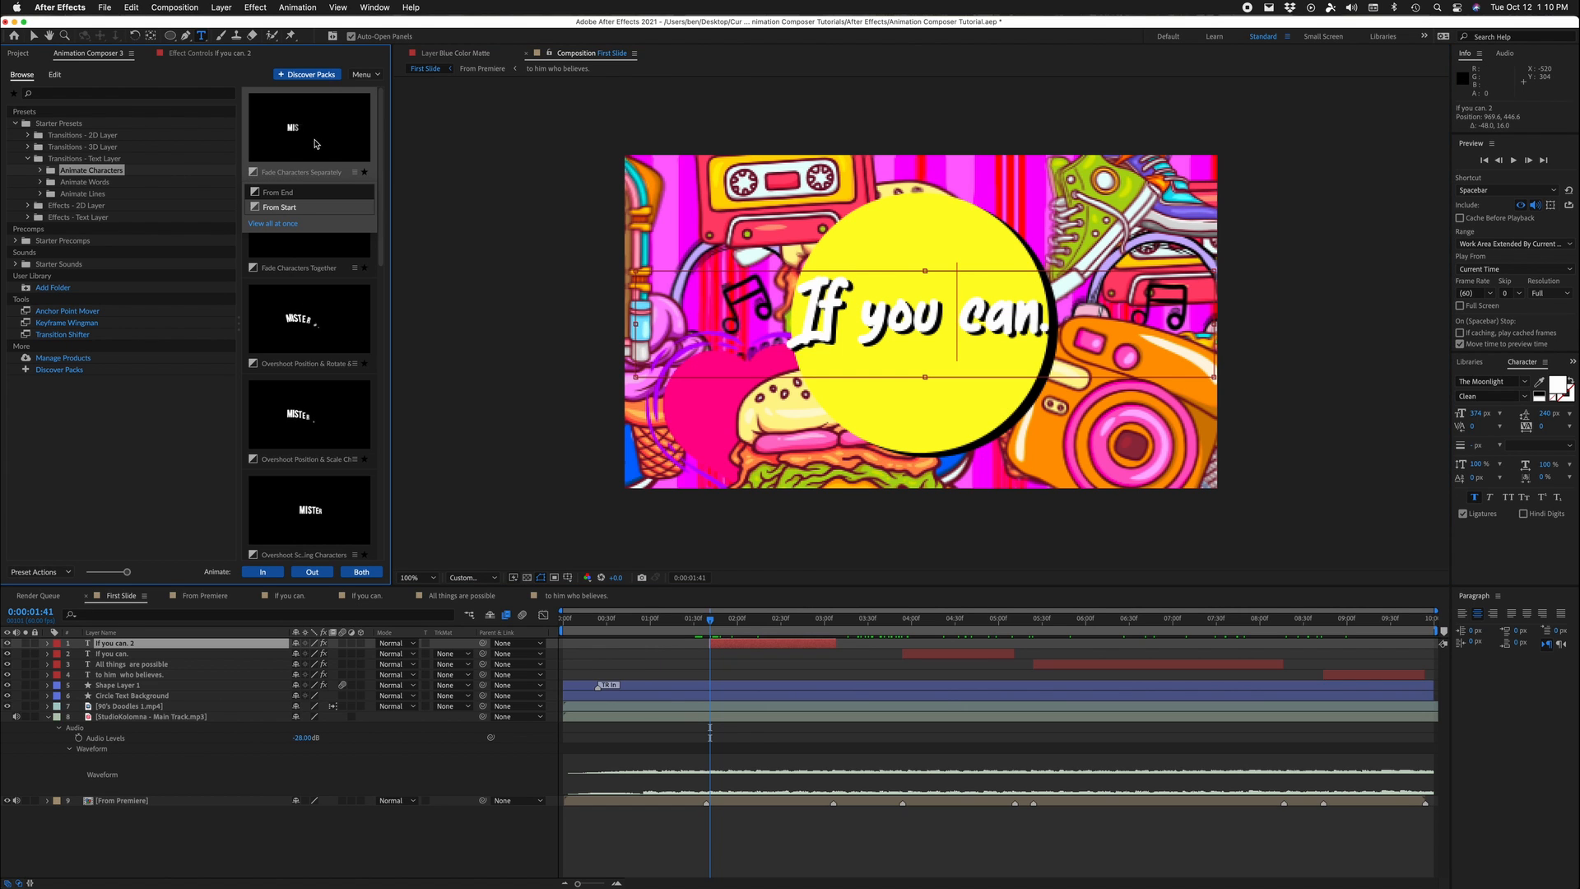
click(299, 349)
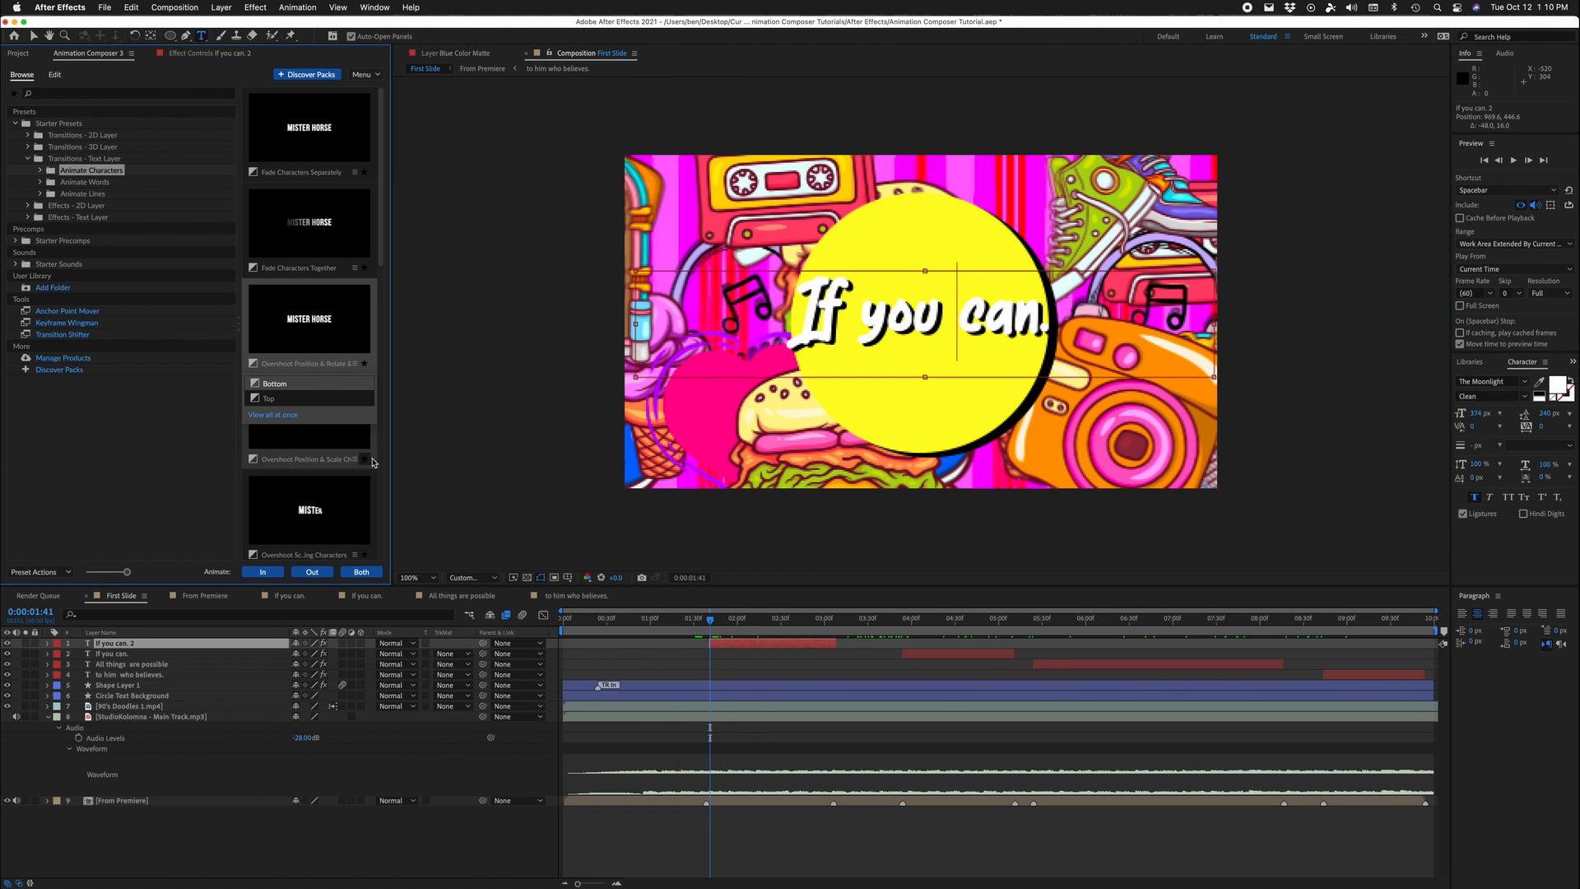
click(86, 182)
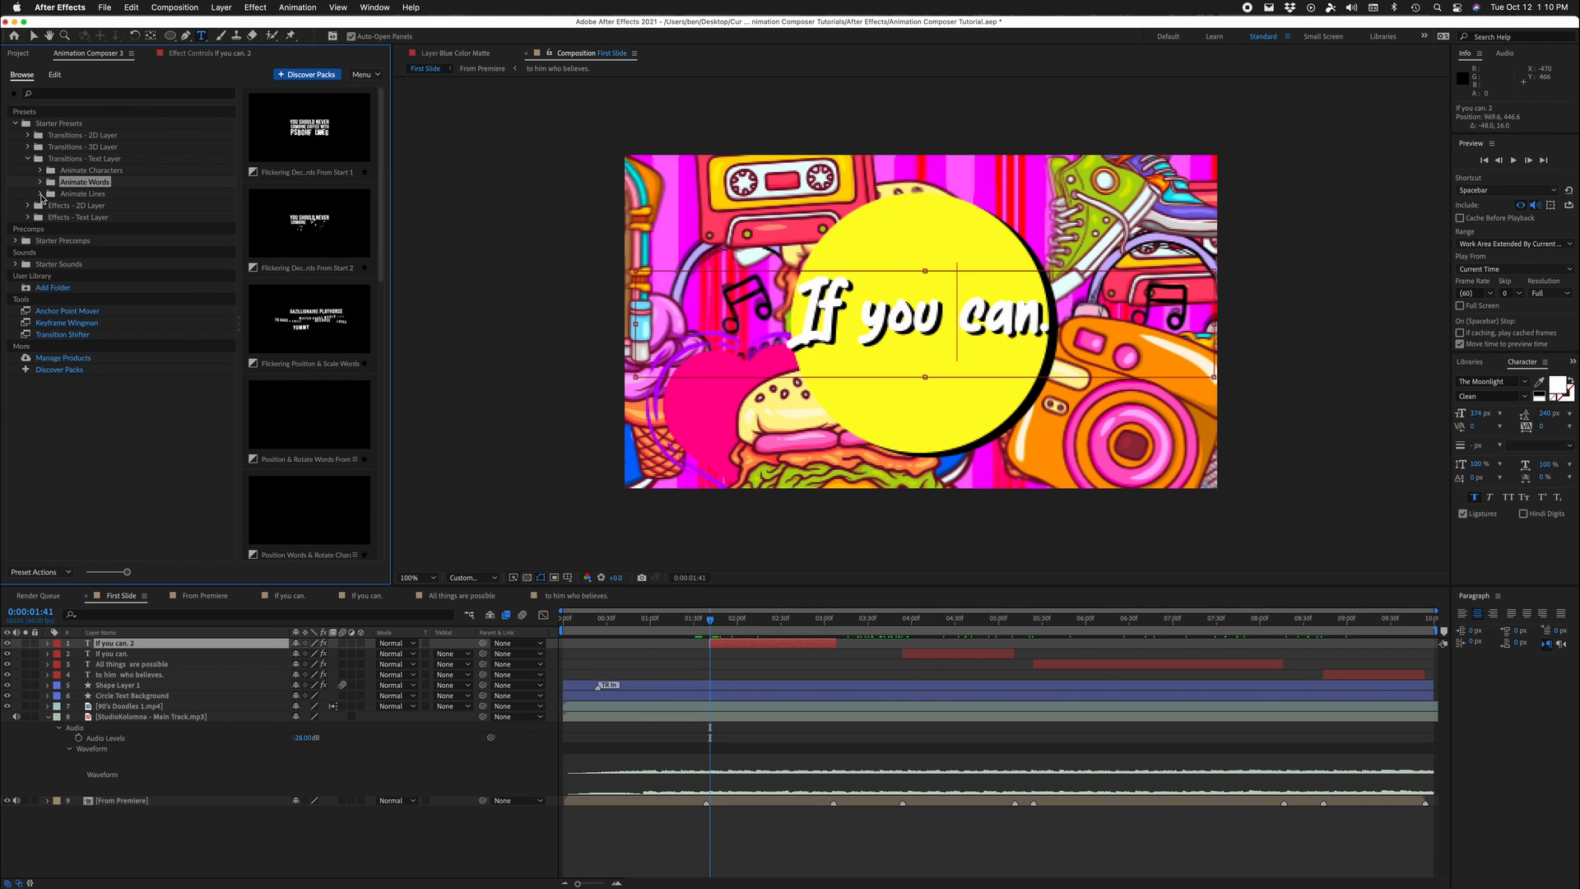
click(62, 195)
click(107, 204)
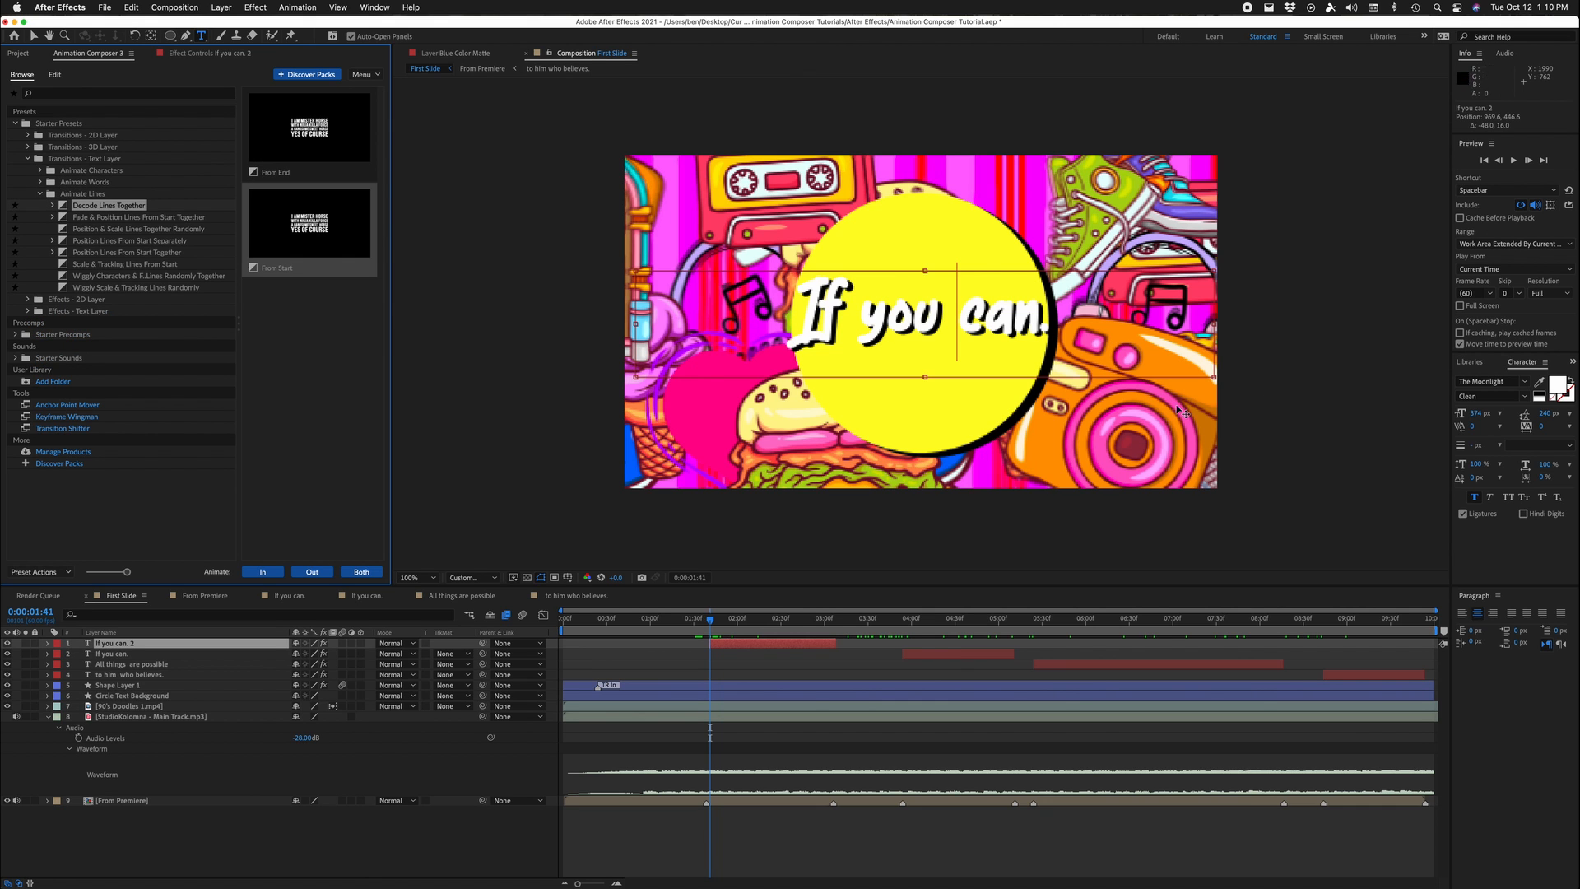
Step: Try moving the second "If you can." clip earlier and placing its text below the first, and undo these changes
drag(944, 656, 772, 649)
click(762, 621)
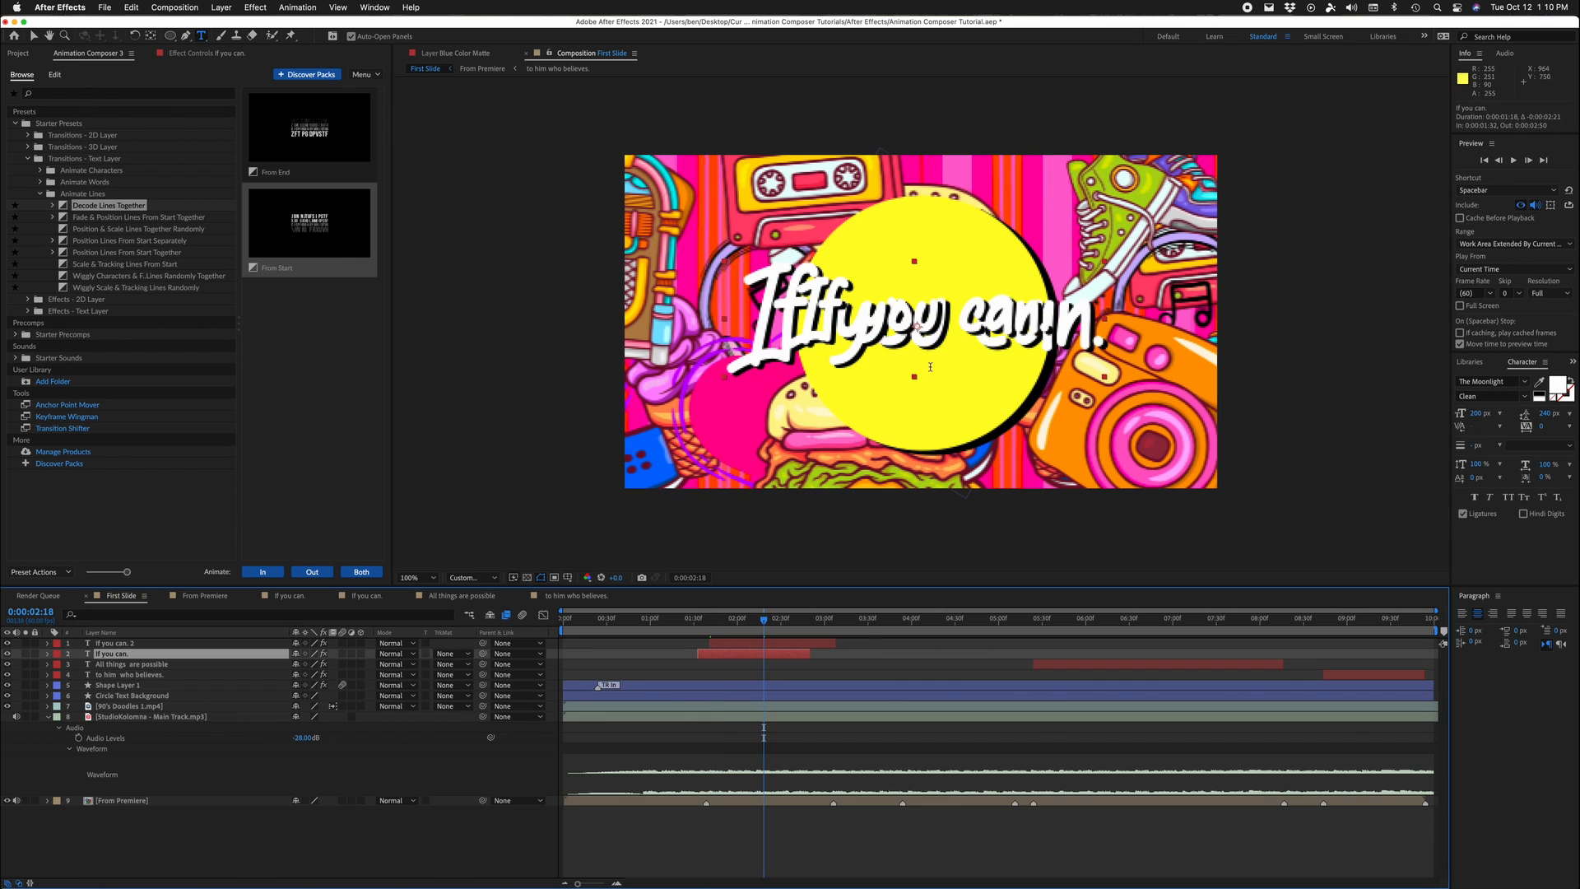
key(v)
drag(1007, 309, 997, 372)
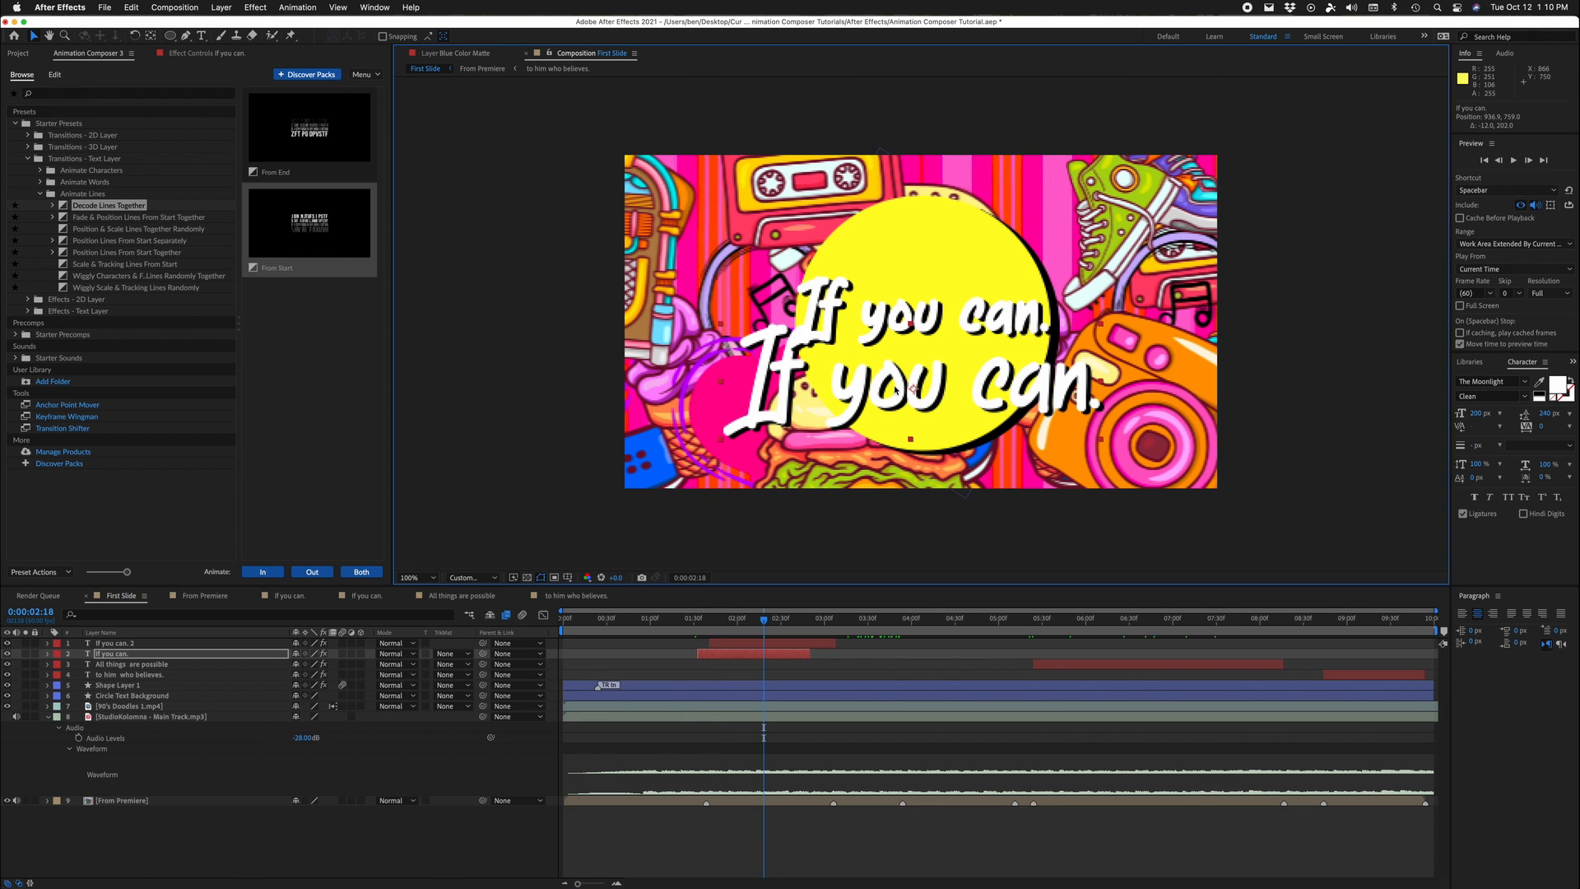
key(super+z)
key(super+z)
key(super+z)
Step: Try adding "booger" as a second line in the first "If you can." text with a taller text box, and undo it
click(750, 645)
click(758, 621)
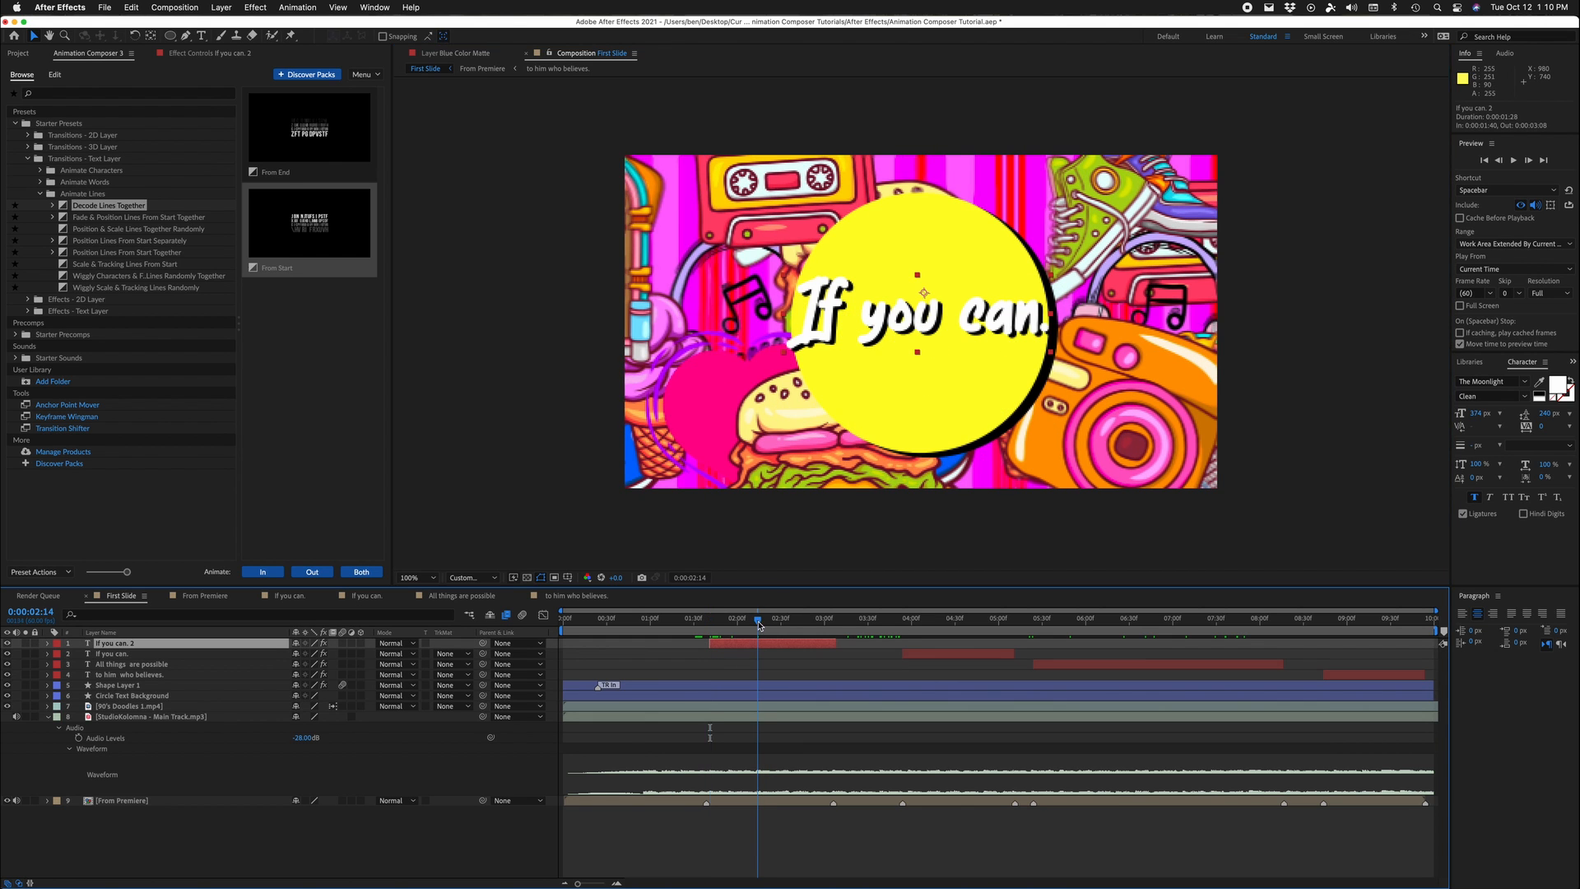
double_click(1043, 312)
click(1056, 312)
text('dafslk)
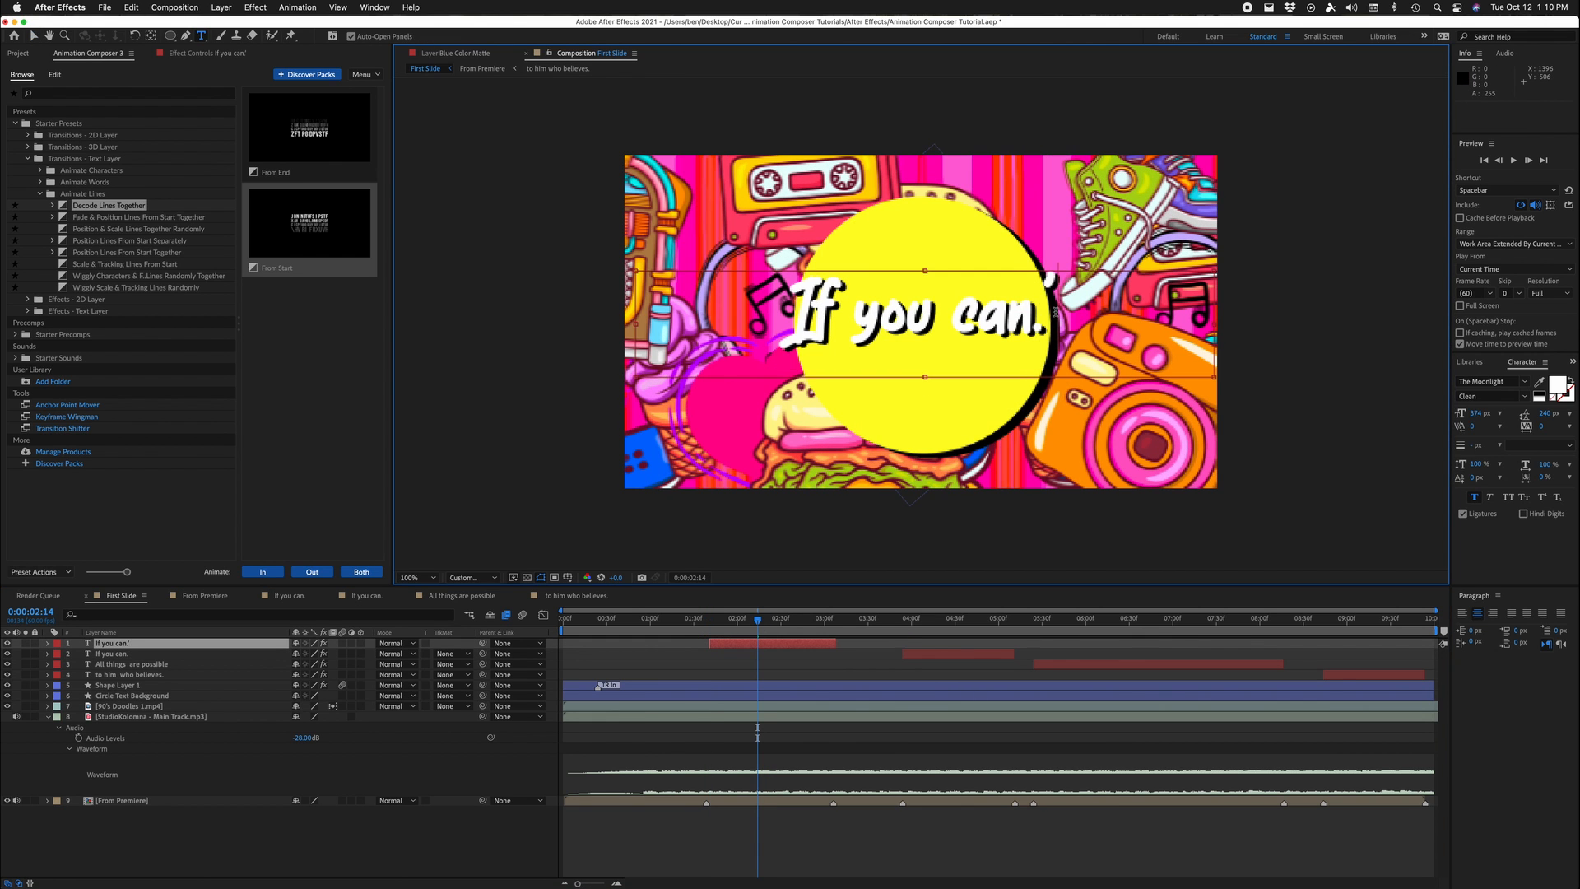
key(BackSpace)
key(BackSpace)
key(BackSpace)
key(BackSpace)
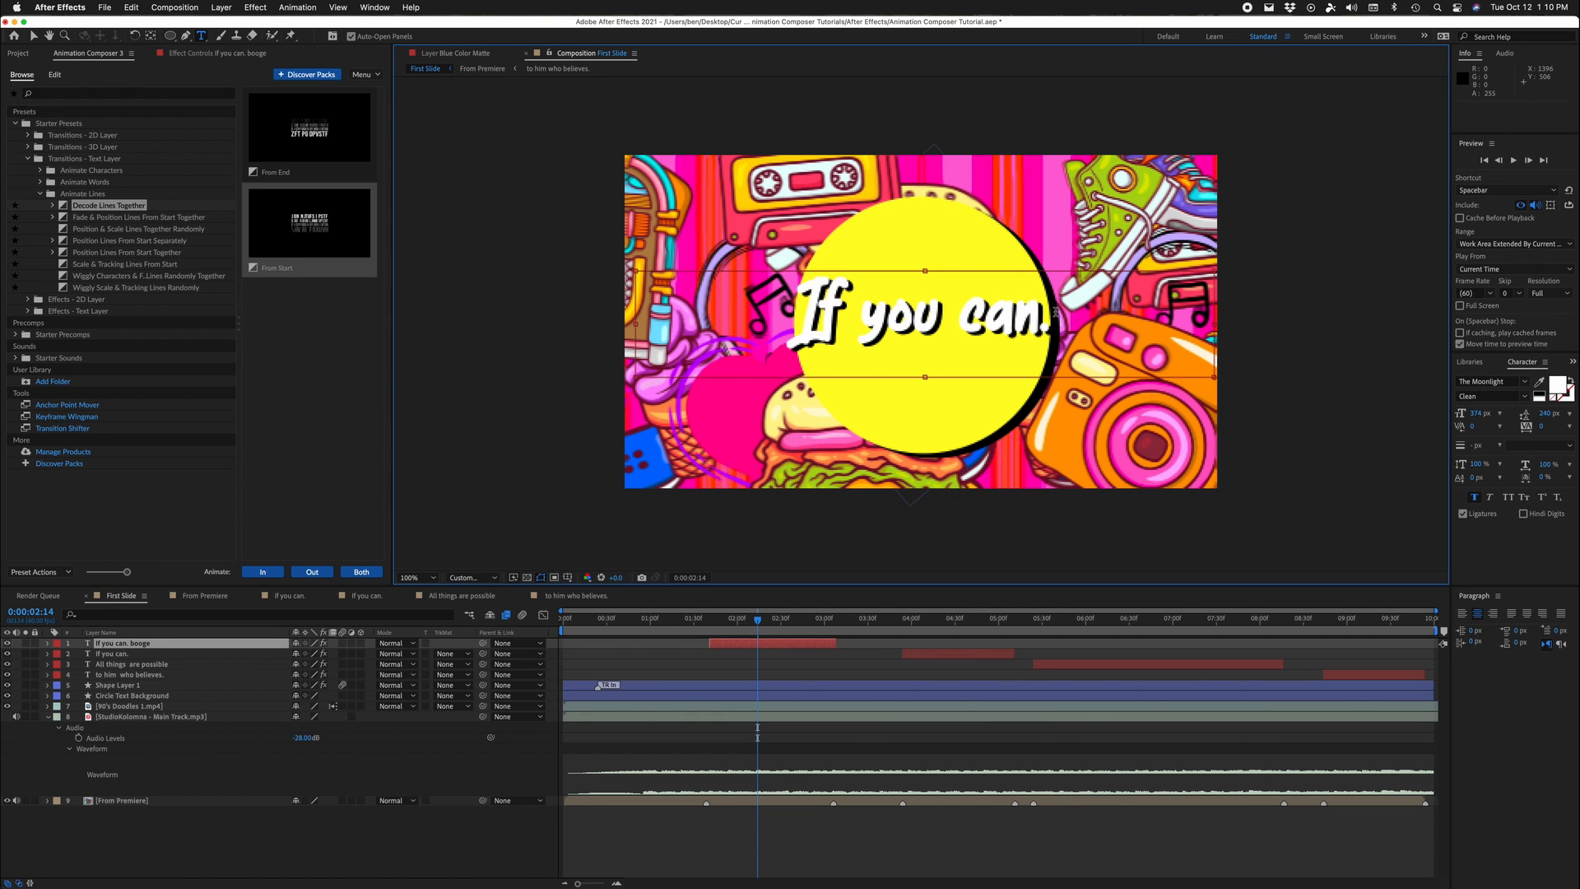
drag(924, 397, 924, 494)
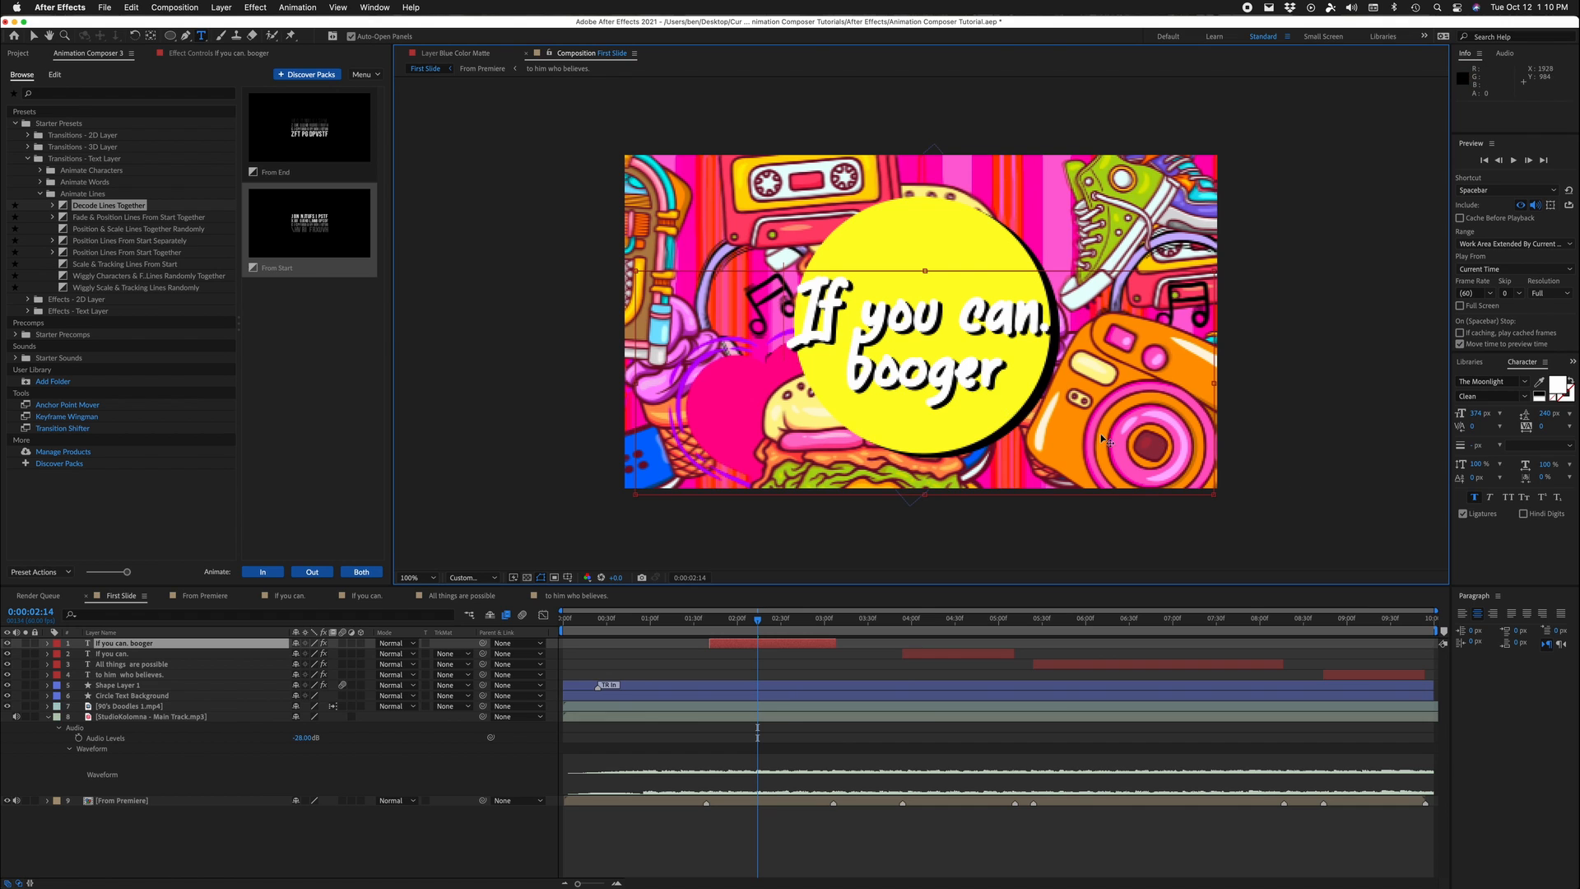
key(super+z)
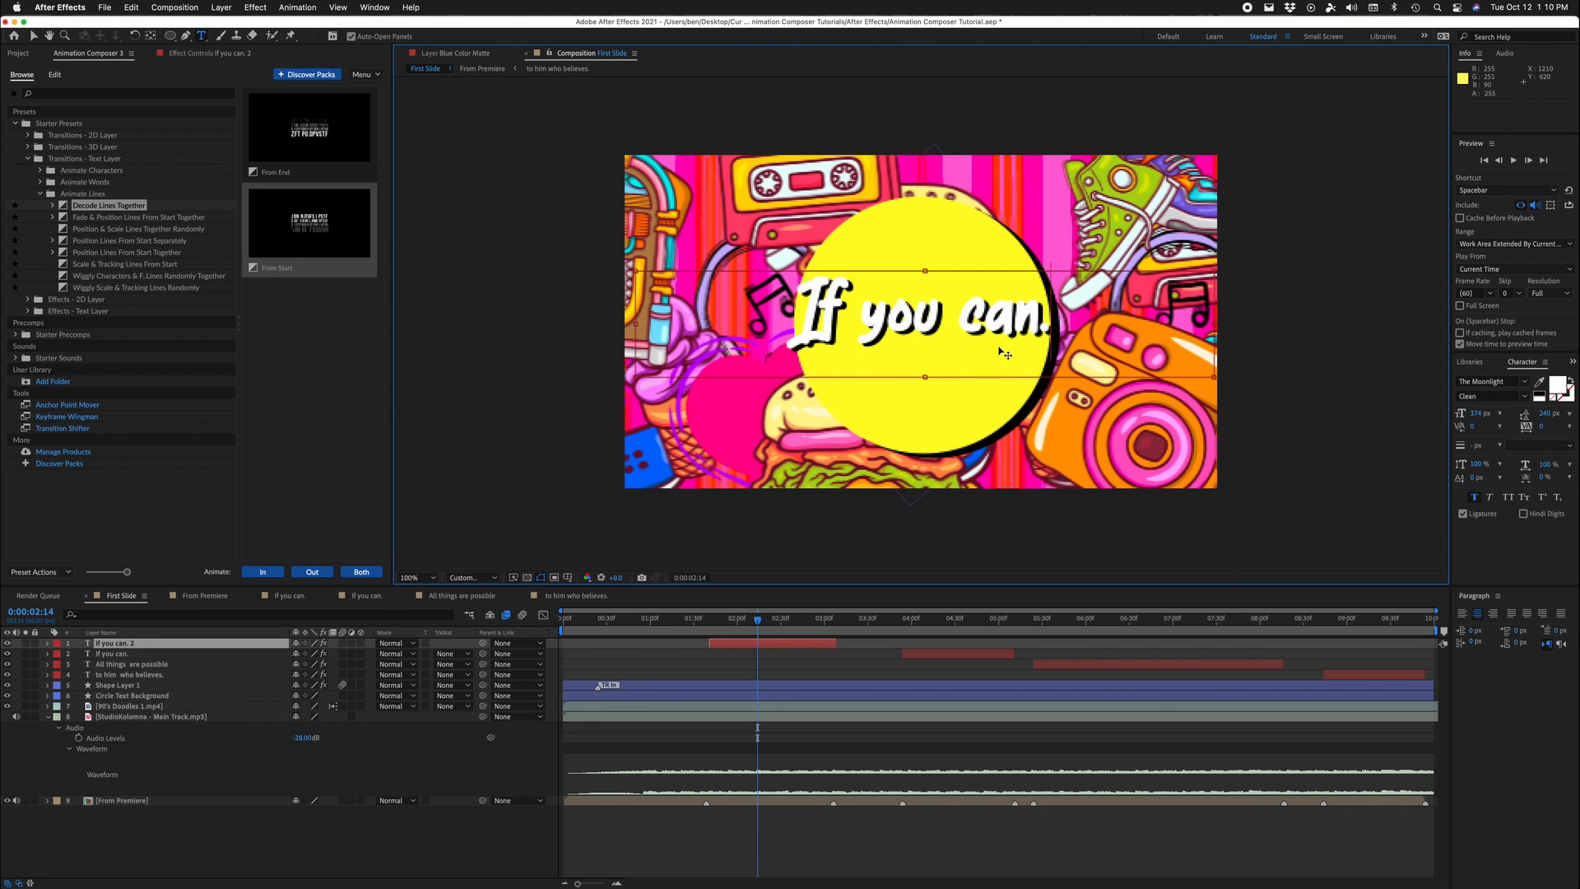
Step: Try adding stray text to the first "If you can." layer, undo it, and reselect the layer
text('dafslkf)
key(super+z)
drag(757, 654, 749, 654)
click(749, 642)
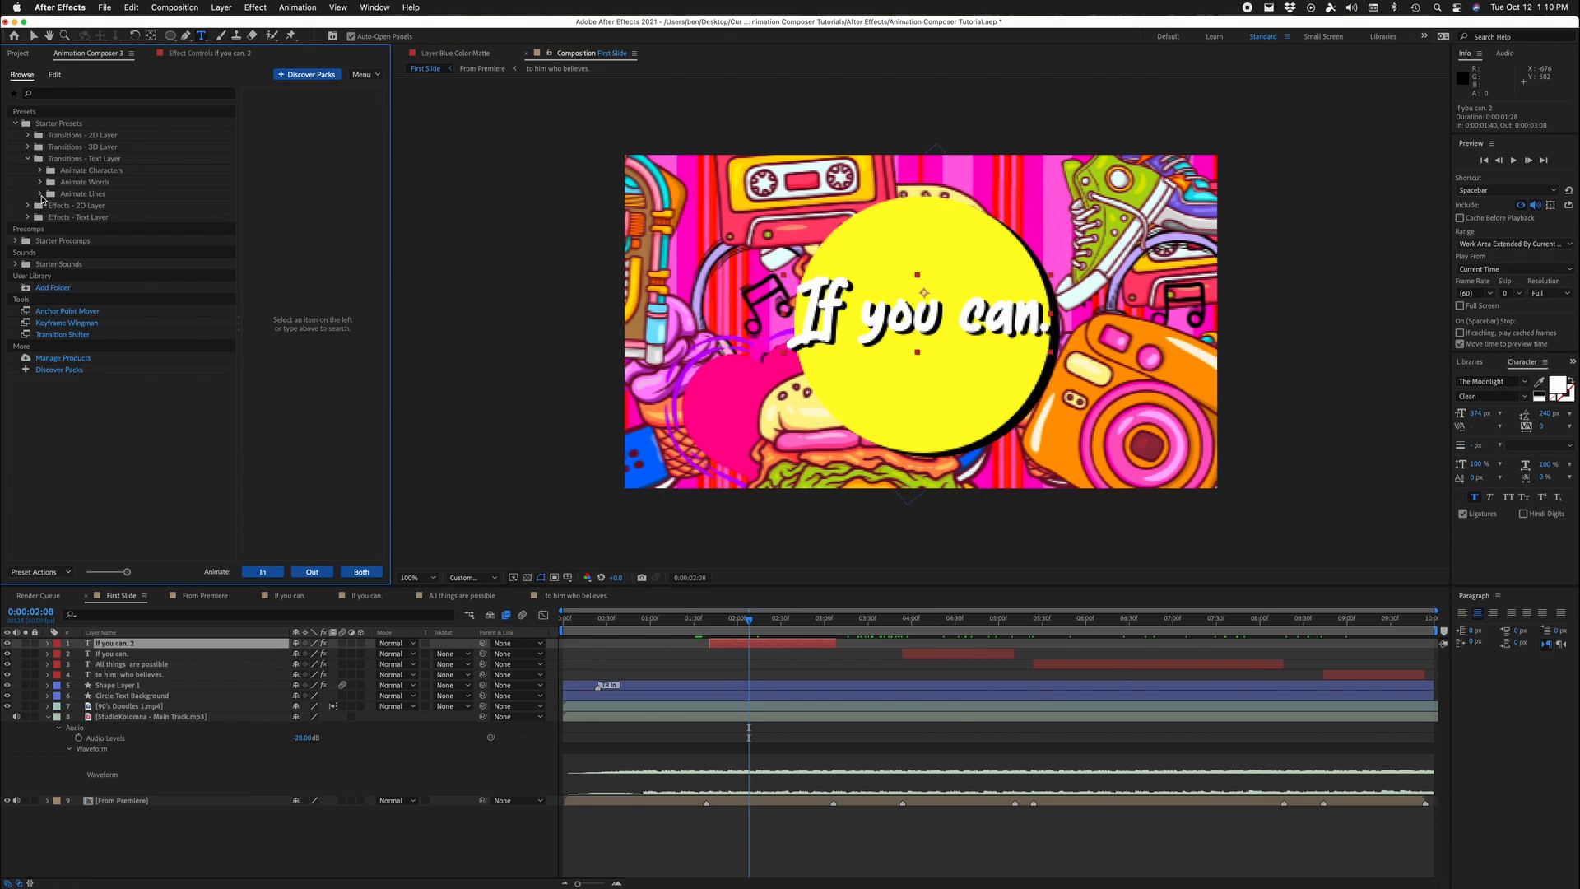
Step: Apply the Flickering Position & Scale Words Together Randomly preset to the first "If you can." clip's start and end, and check the animation
click(46, 183)
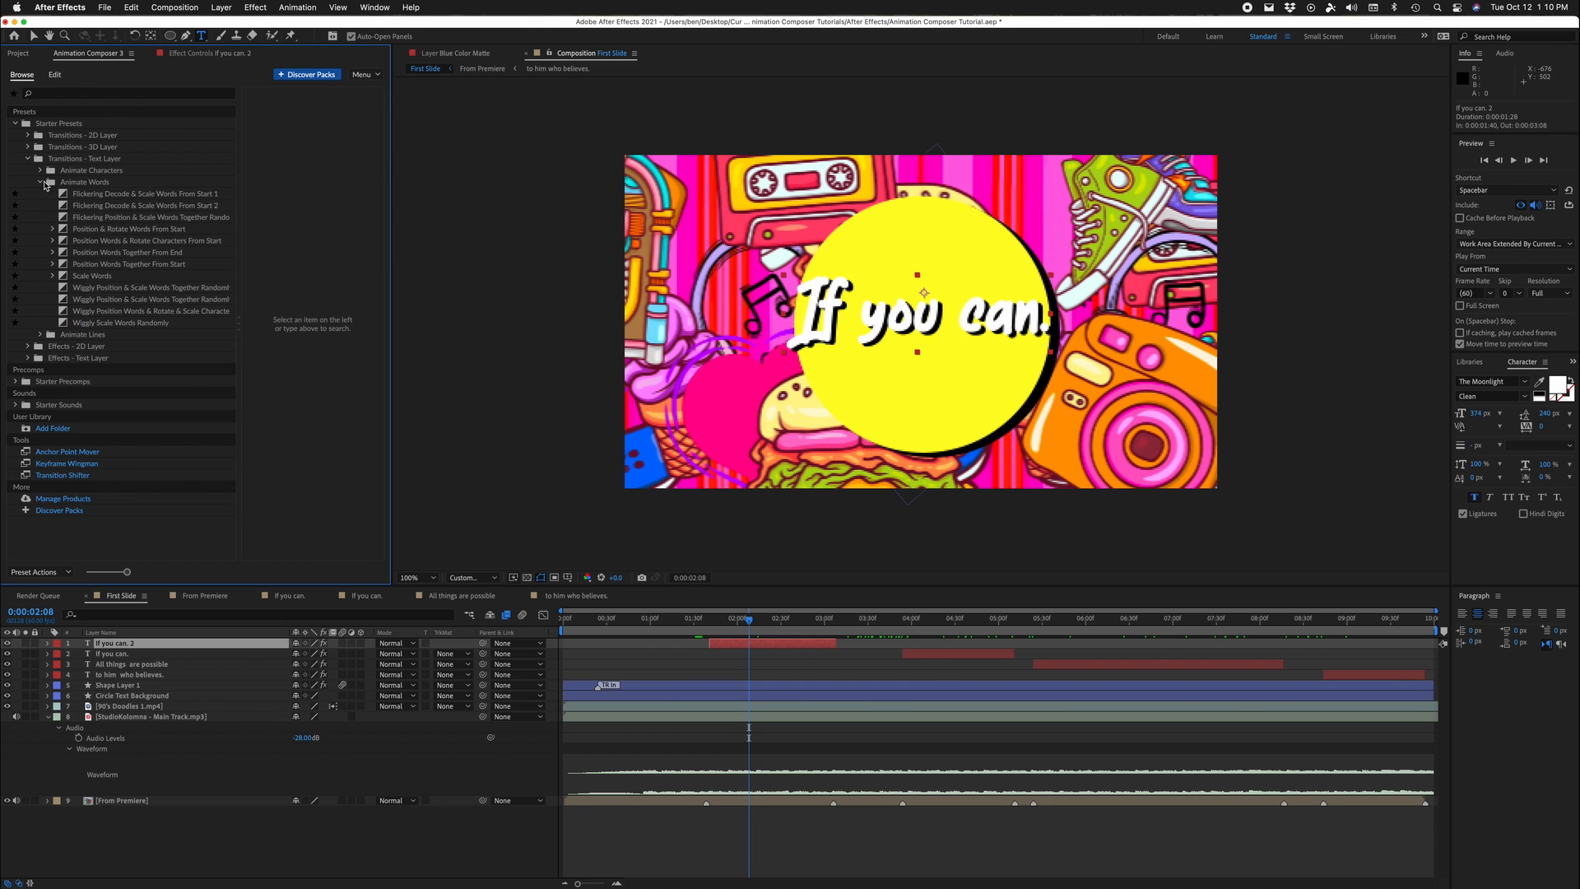
click(159, 216)
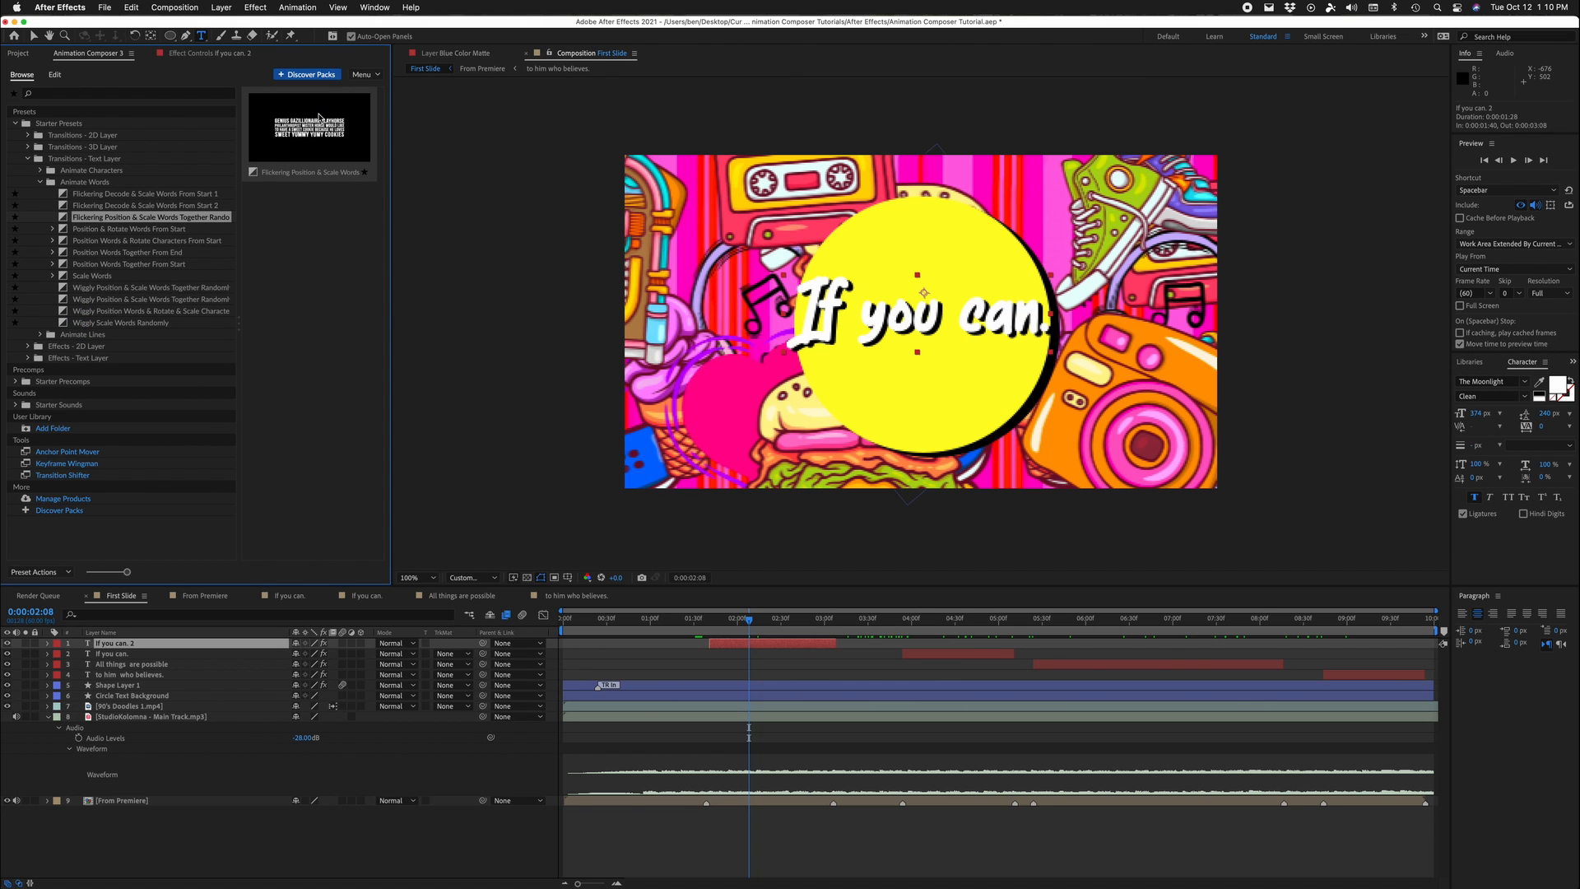
click(715, 631)
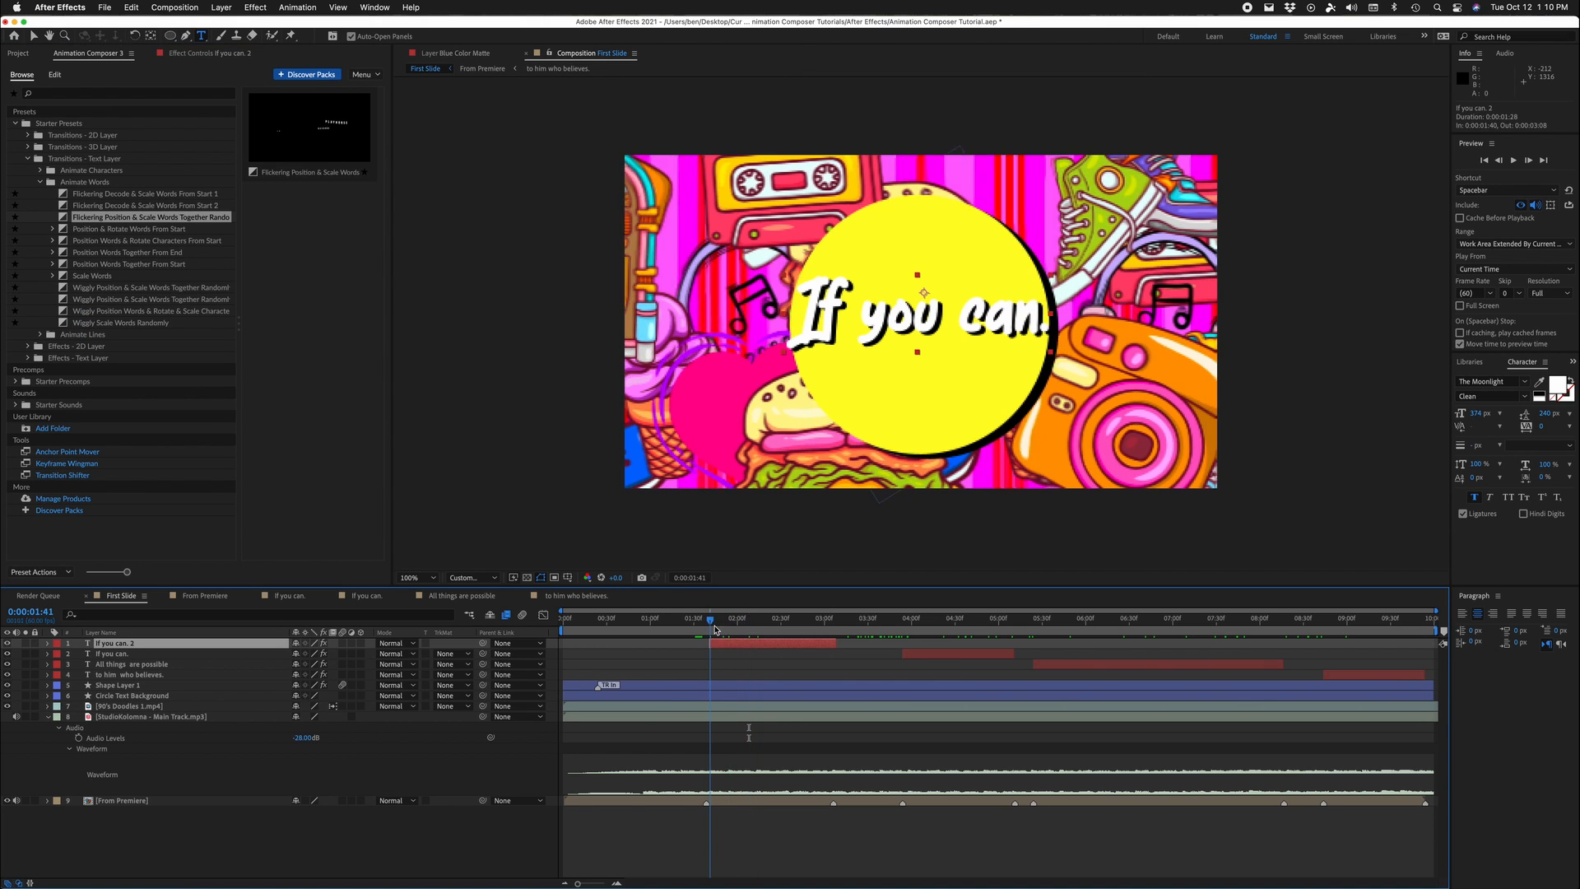
double_click(321, 144)
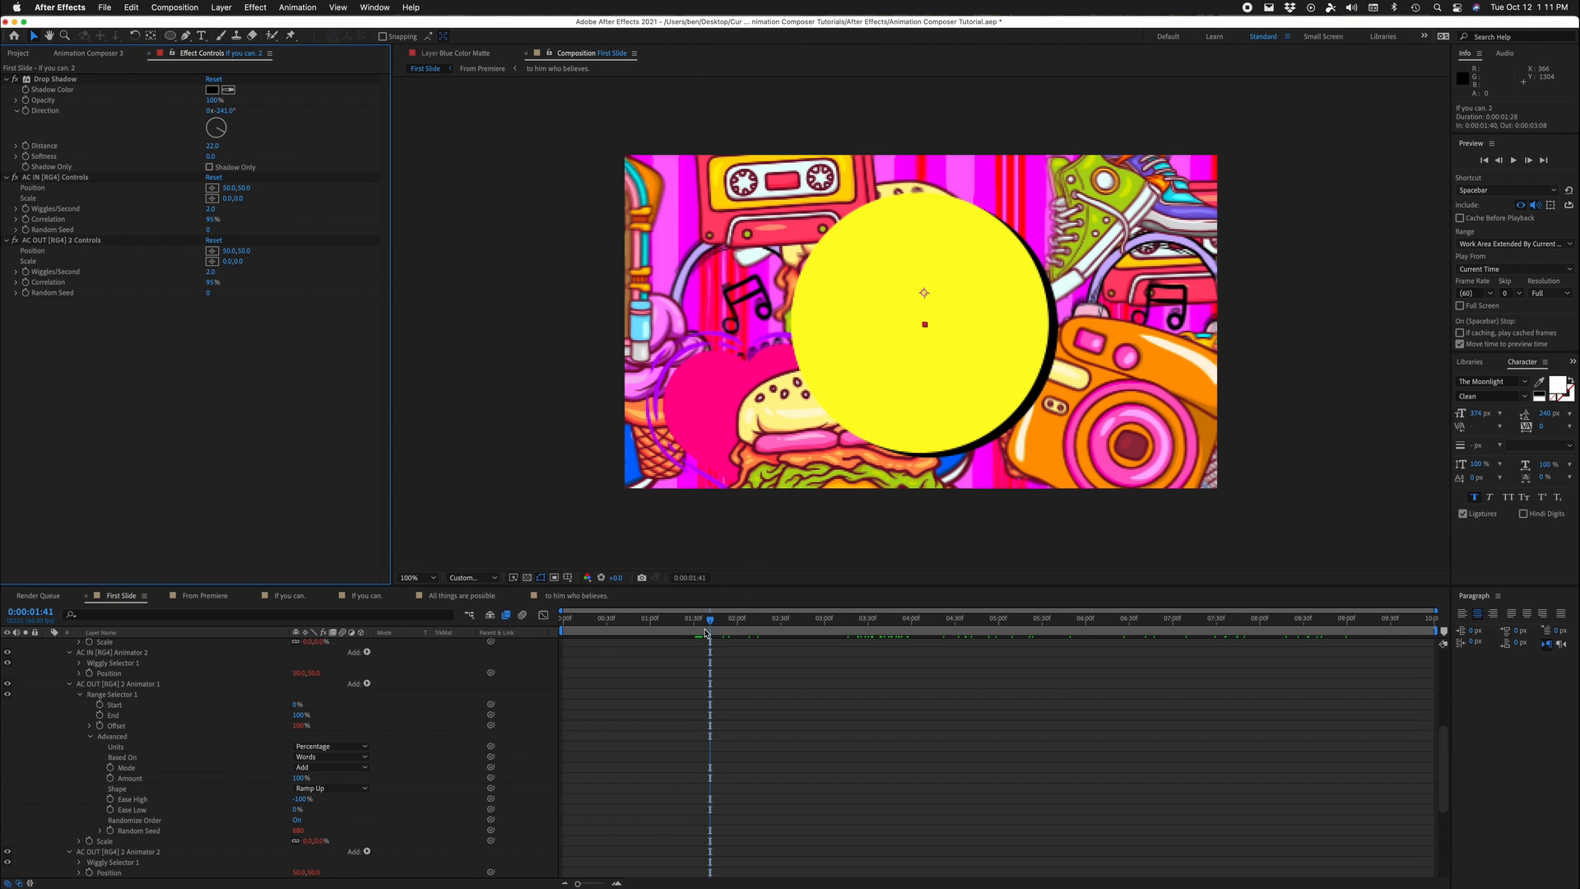
scroll(776, 797, up, 5)
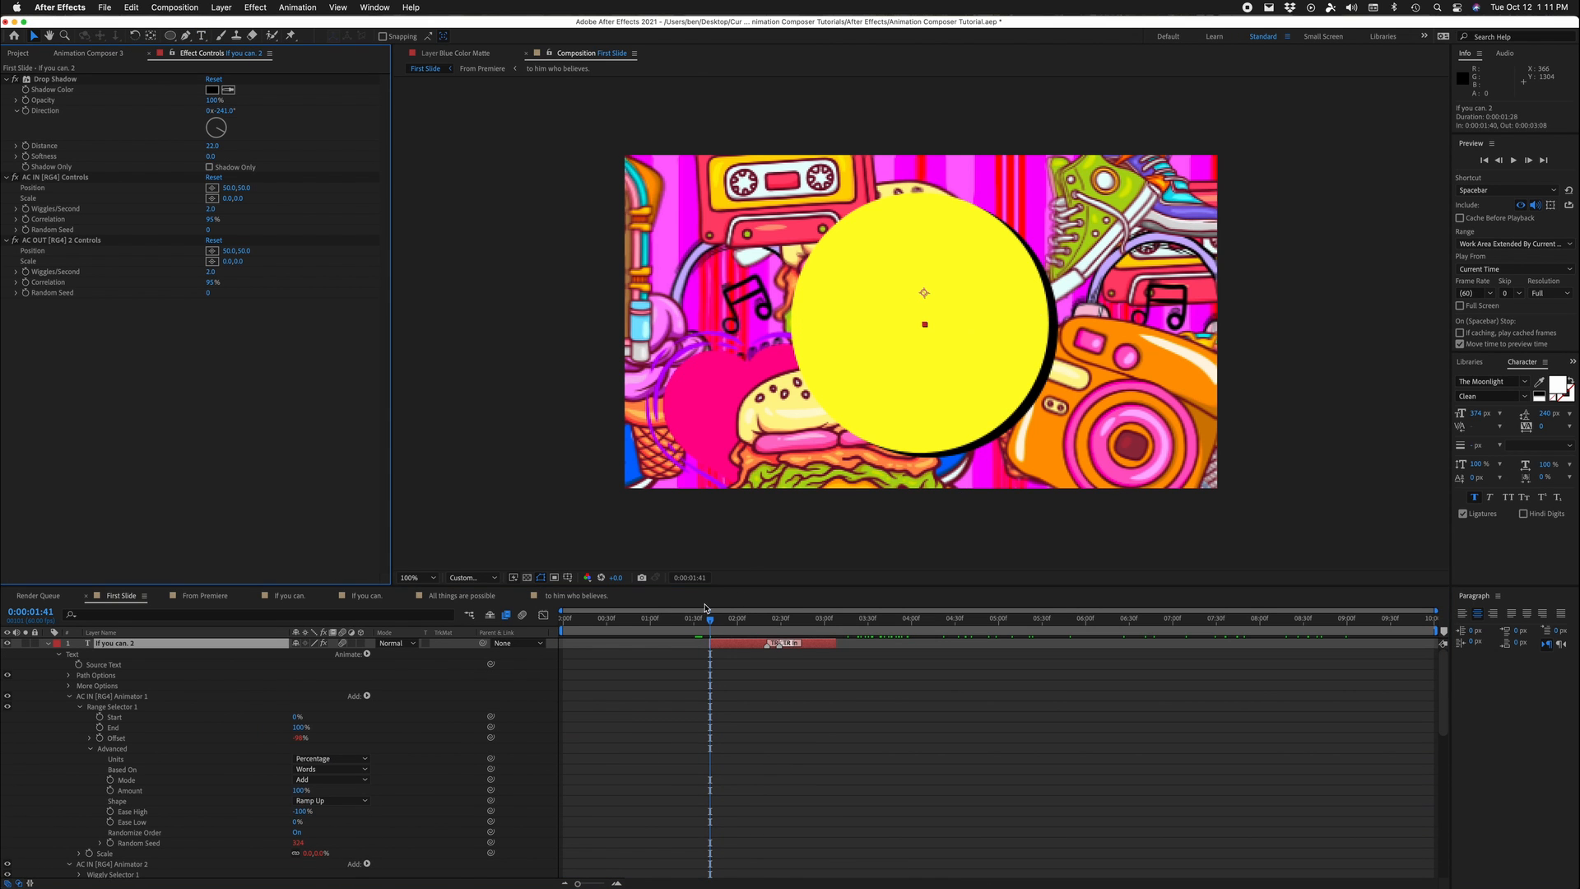
click(715, 627)
drag(715, 627, 781, 645)
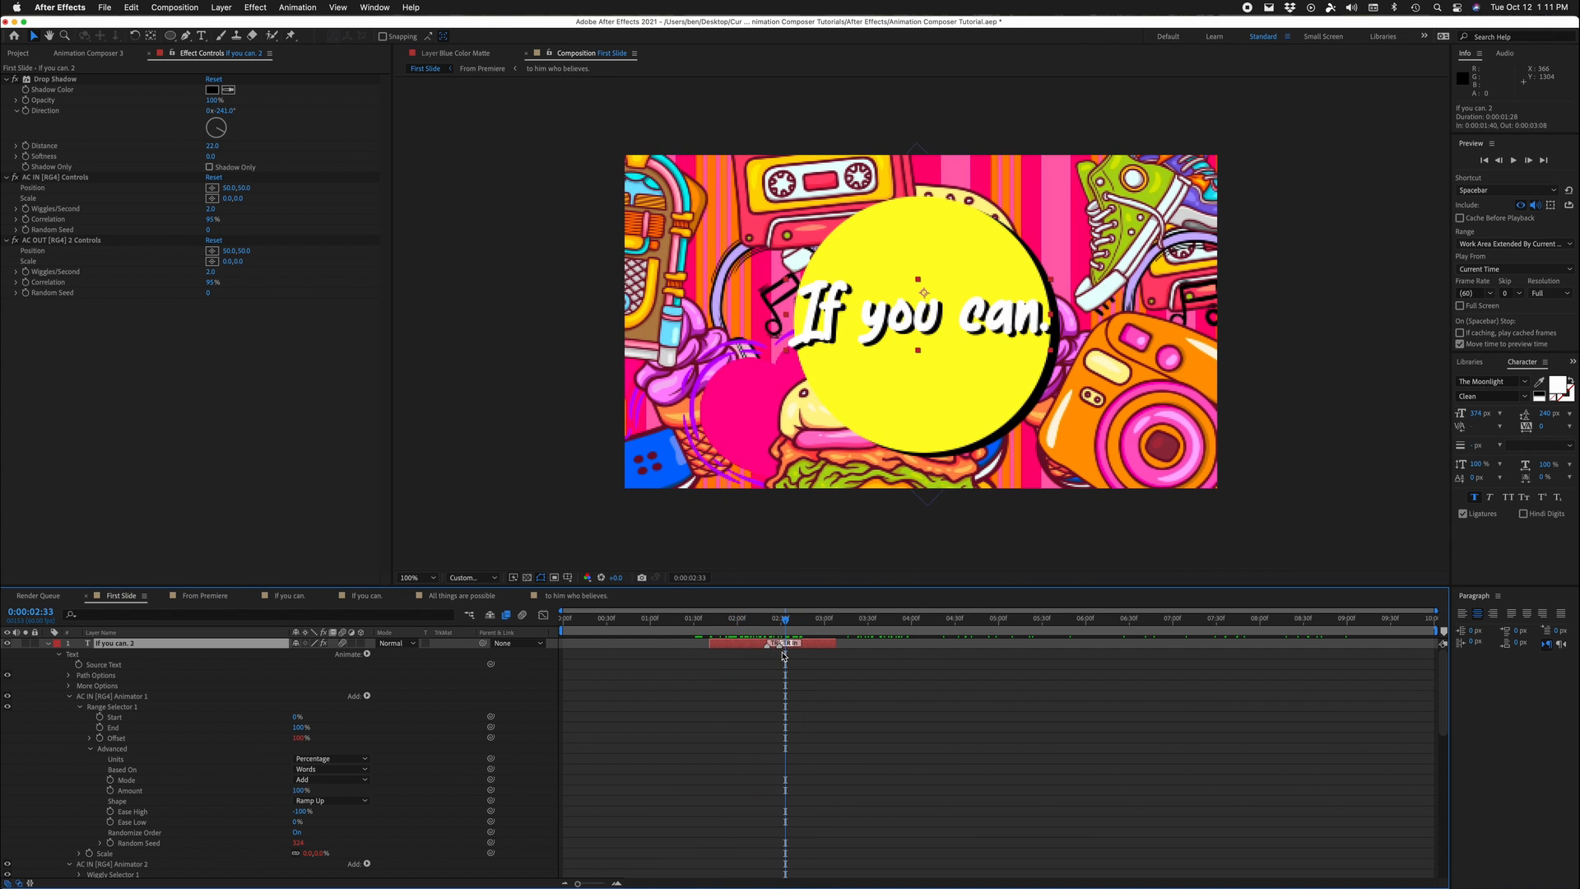
Step: Move the first "If you can." clip's out-transition marker to 0:00:02:50 and its in-transition marker to about 0:00:01:57
key(=)
key(=)
key(=)
scroll(785, 670, left, 3)
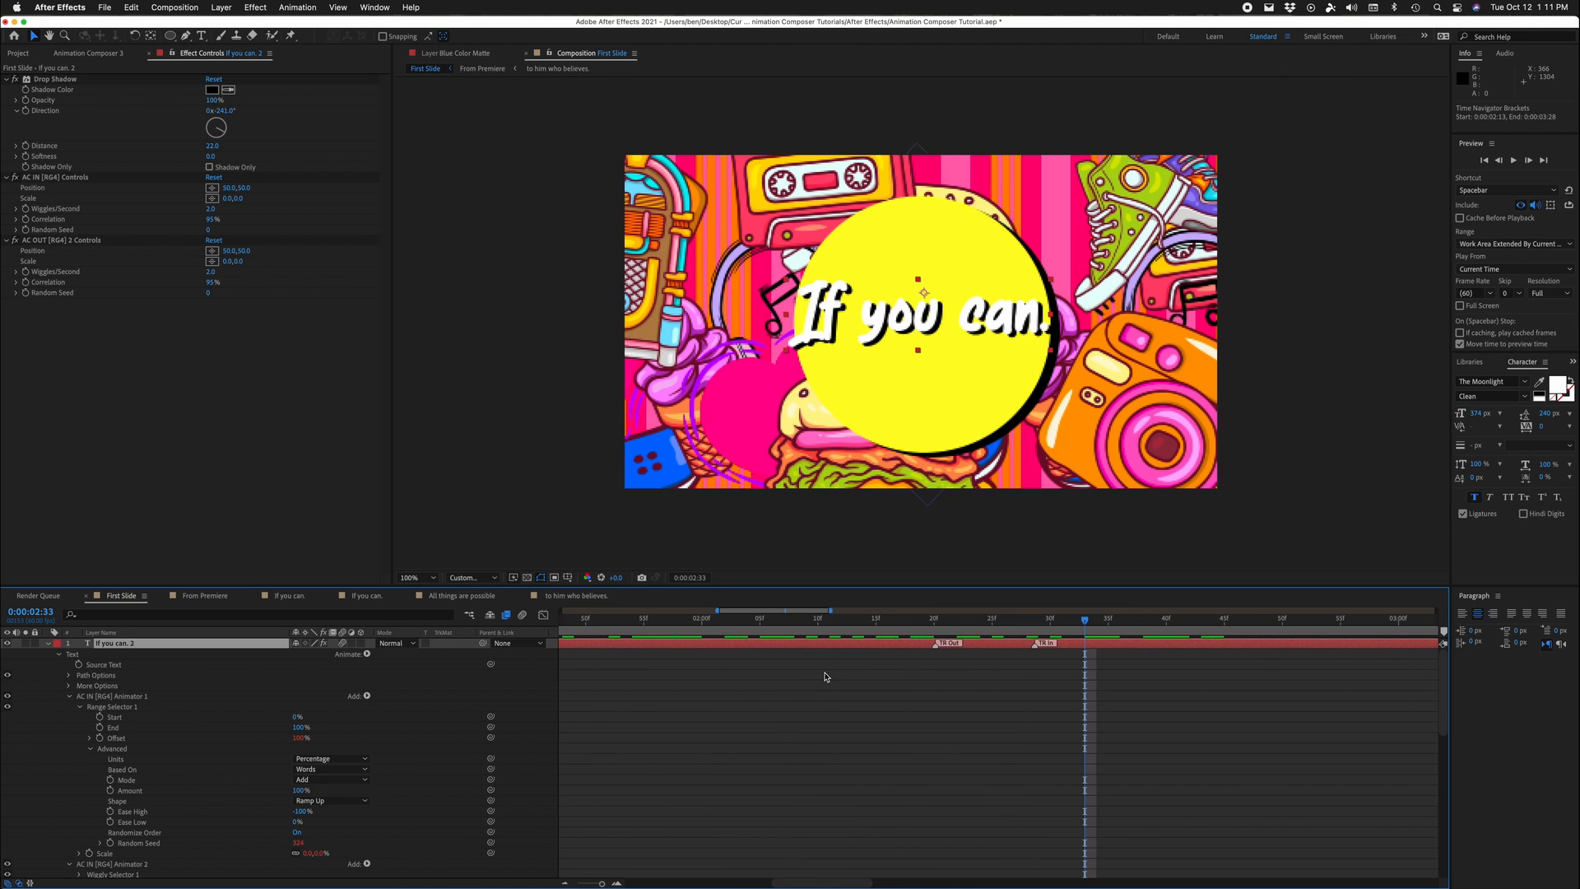
key(-)
key(-)
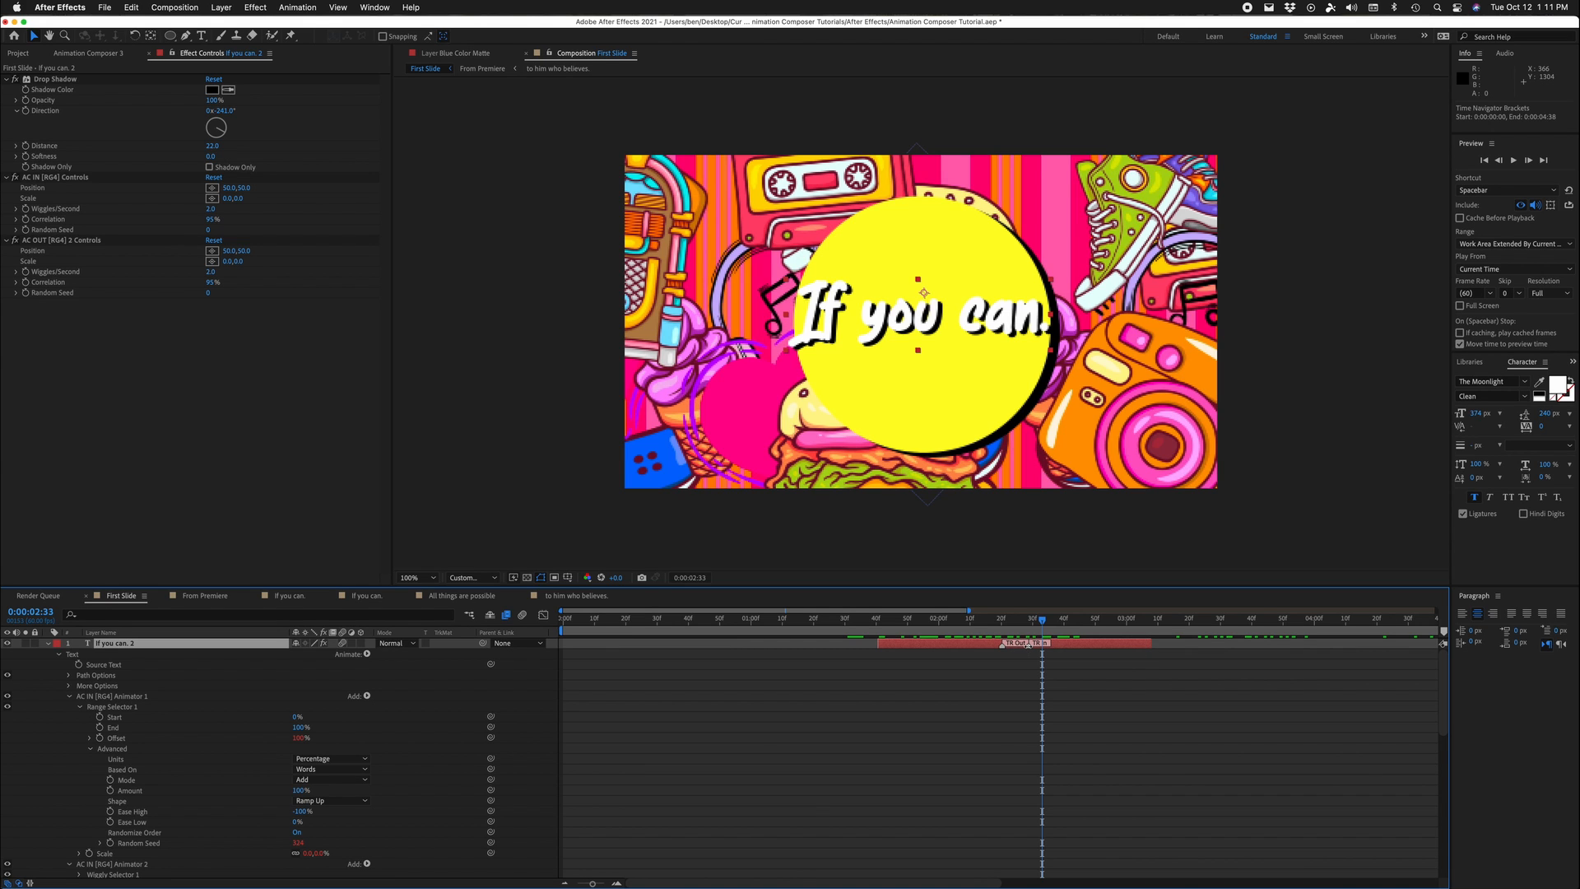
mouse_move(1033, 642)
mouse_down()
mouse_move(938, 642)
mouse_move(1095, 643)
mouse_up()
mouse_move(971, 621)
mouse_down()
mouse_move(875, 629)
mouse_move(929, 629)
mouse_up()
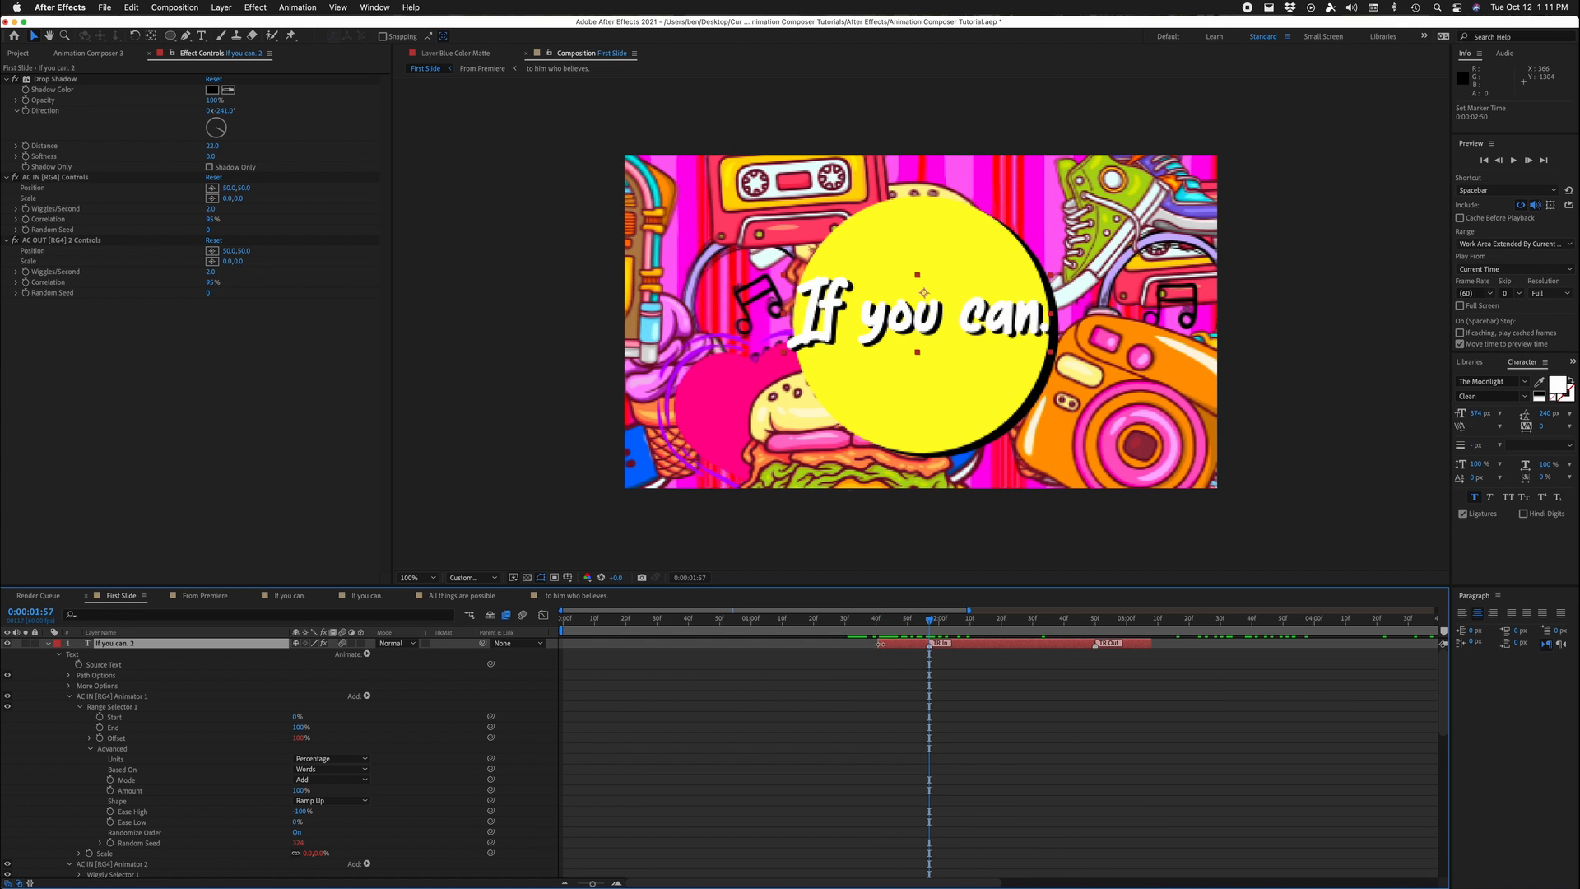
Step: Try extending the clip's start, then its end to 0:00:04:17 with the out-transition marker at 0:00:03:29, and undo these changes
drag(881, 643, 763, 637)
key(super+z)
drag(876, 639, 1369, 644)
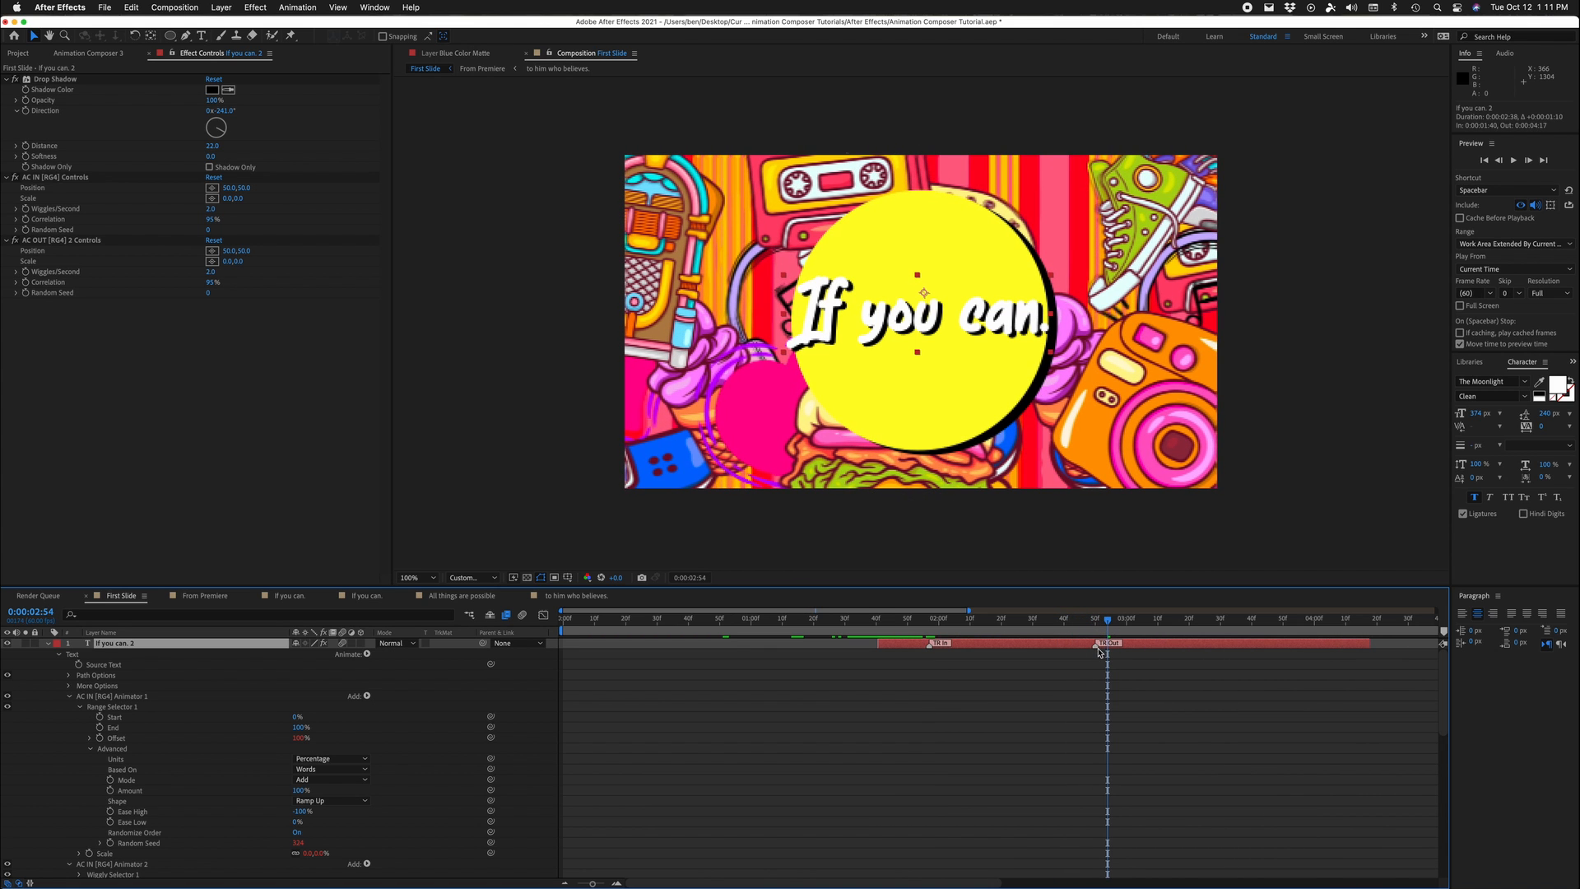
drag(1098, 650, 1221, 650)
click(1232, 623)
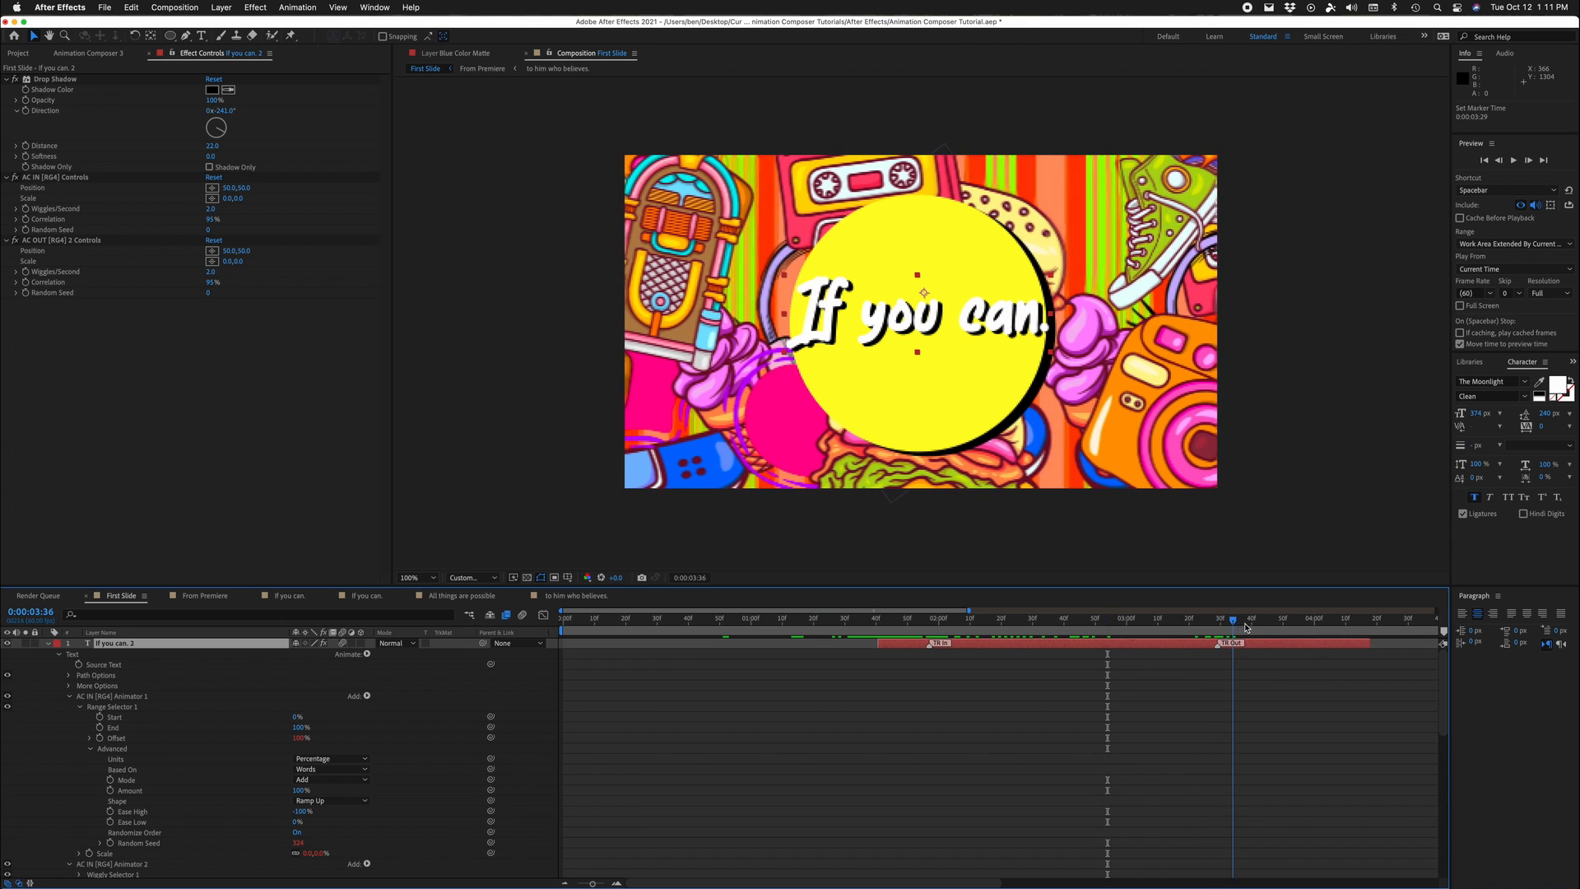
key(space)
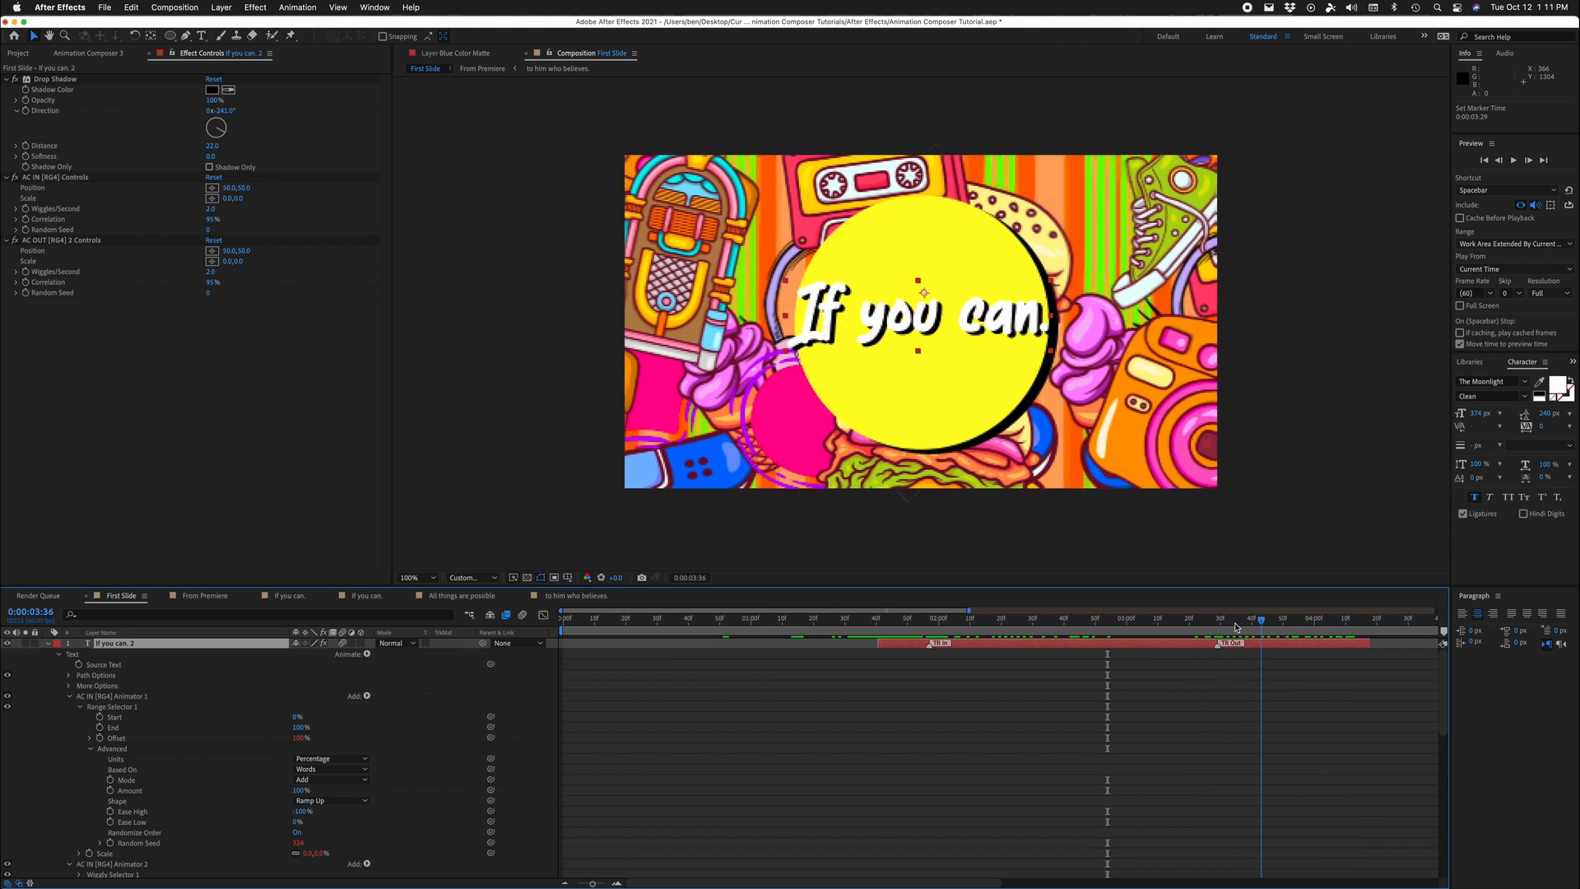
click(1234, 626)
key(super+z)
key(super+z)
mouse_move(1107, 625)
mouse_down()
mouse_move(1094, 627)
mouse_move(1183, 628)
mouse_move(1057, 628)
mouse_up()
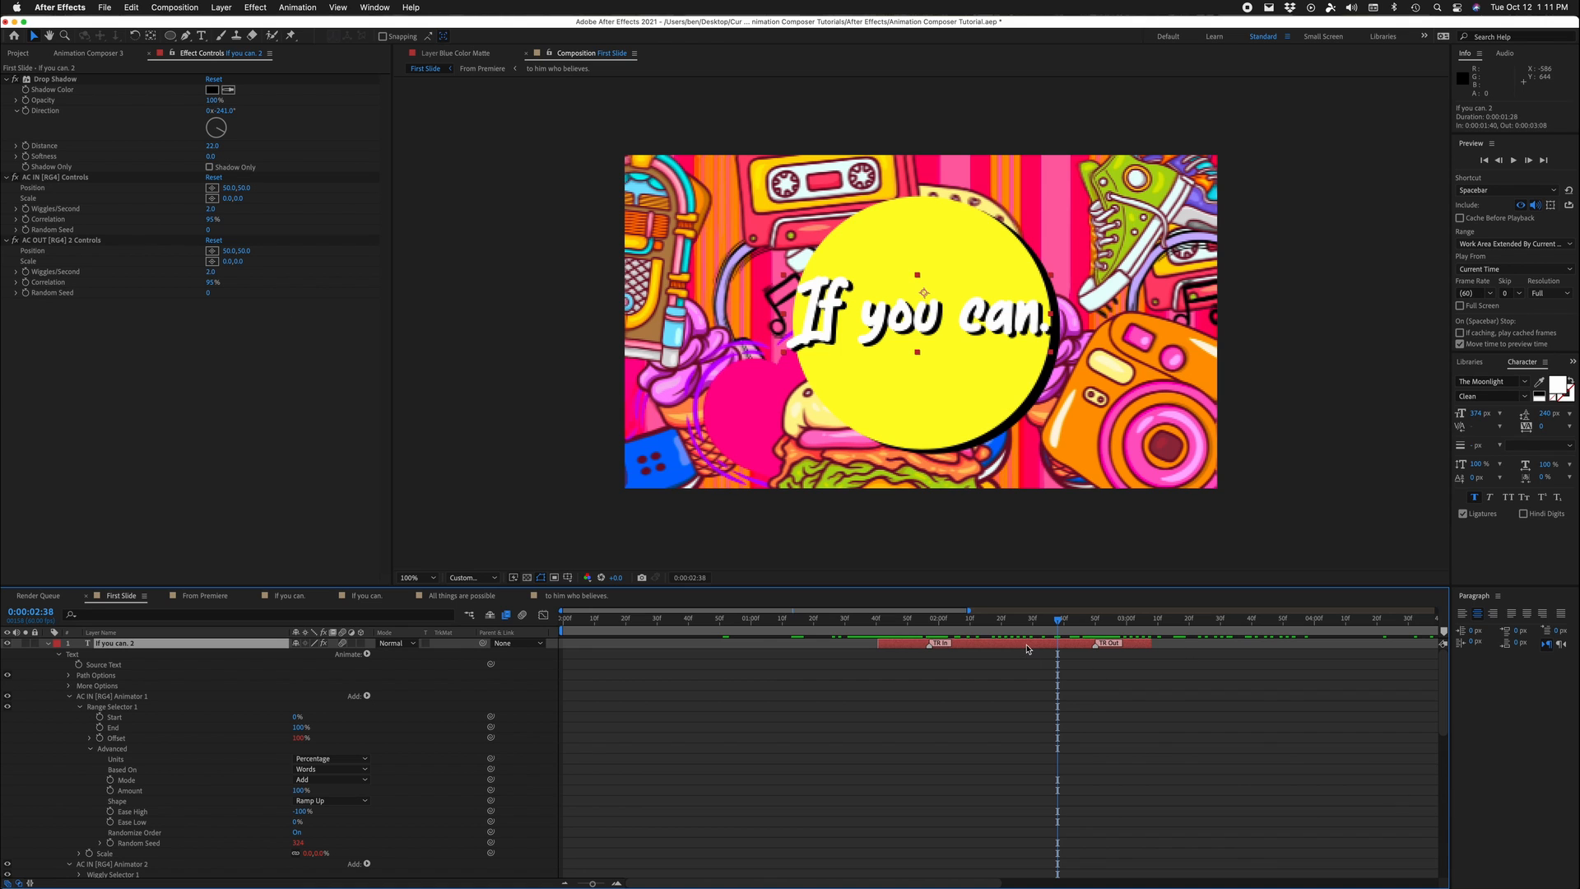
Step: Review the applied presets' settings and the available preset actions, and play back the composition
click(93, 54)
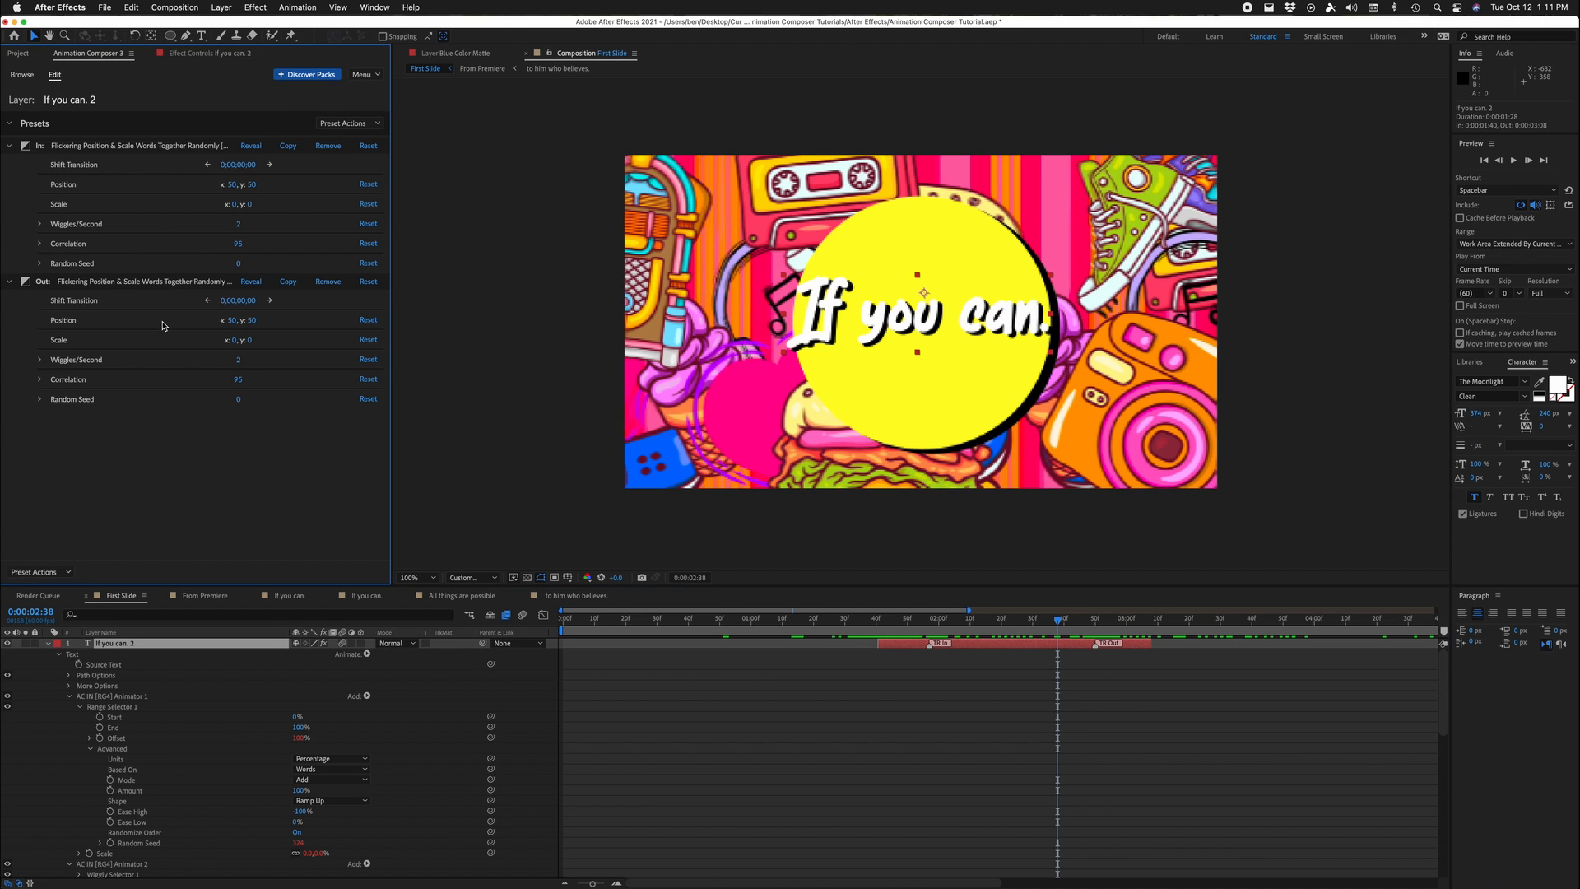
click(65, 574)
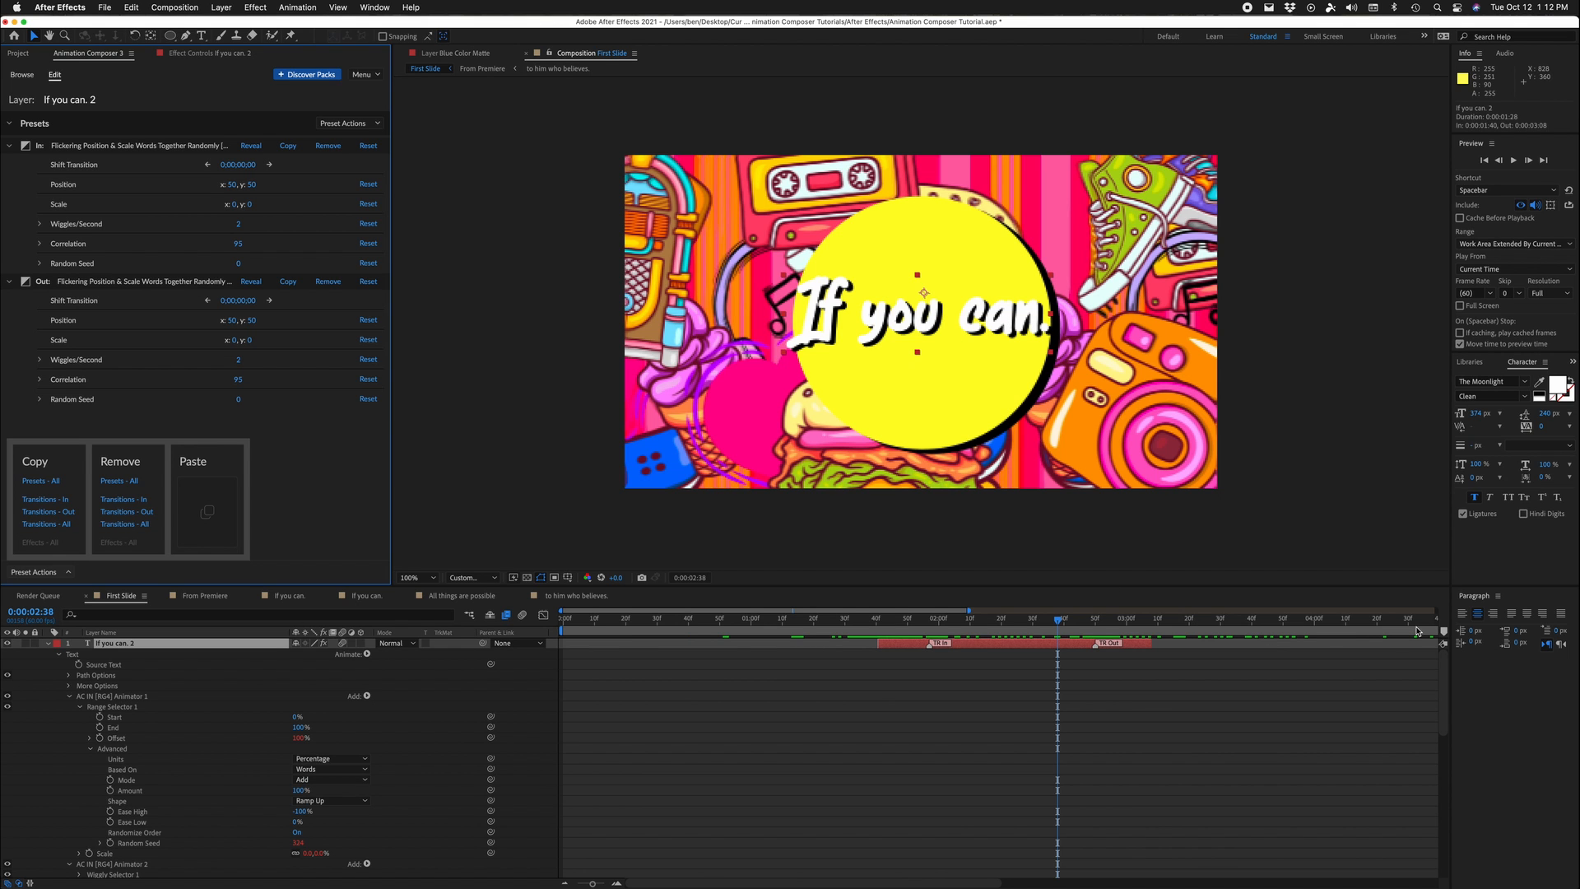
drag(1387, 617, 446, 633)
key(space)
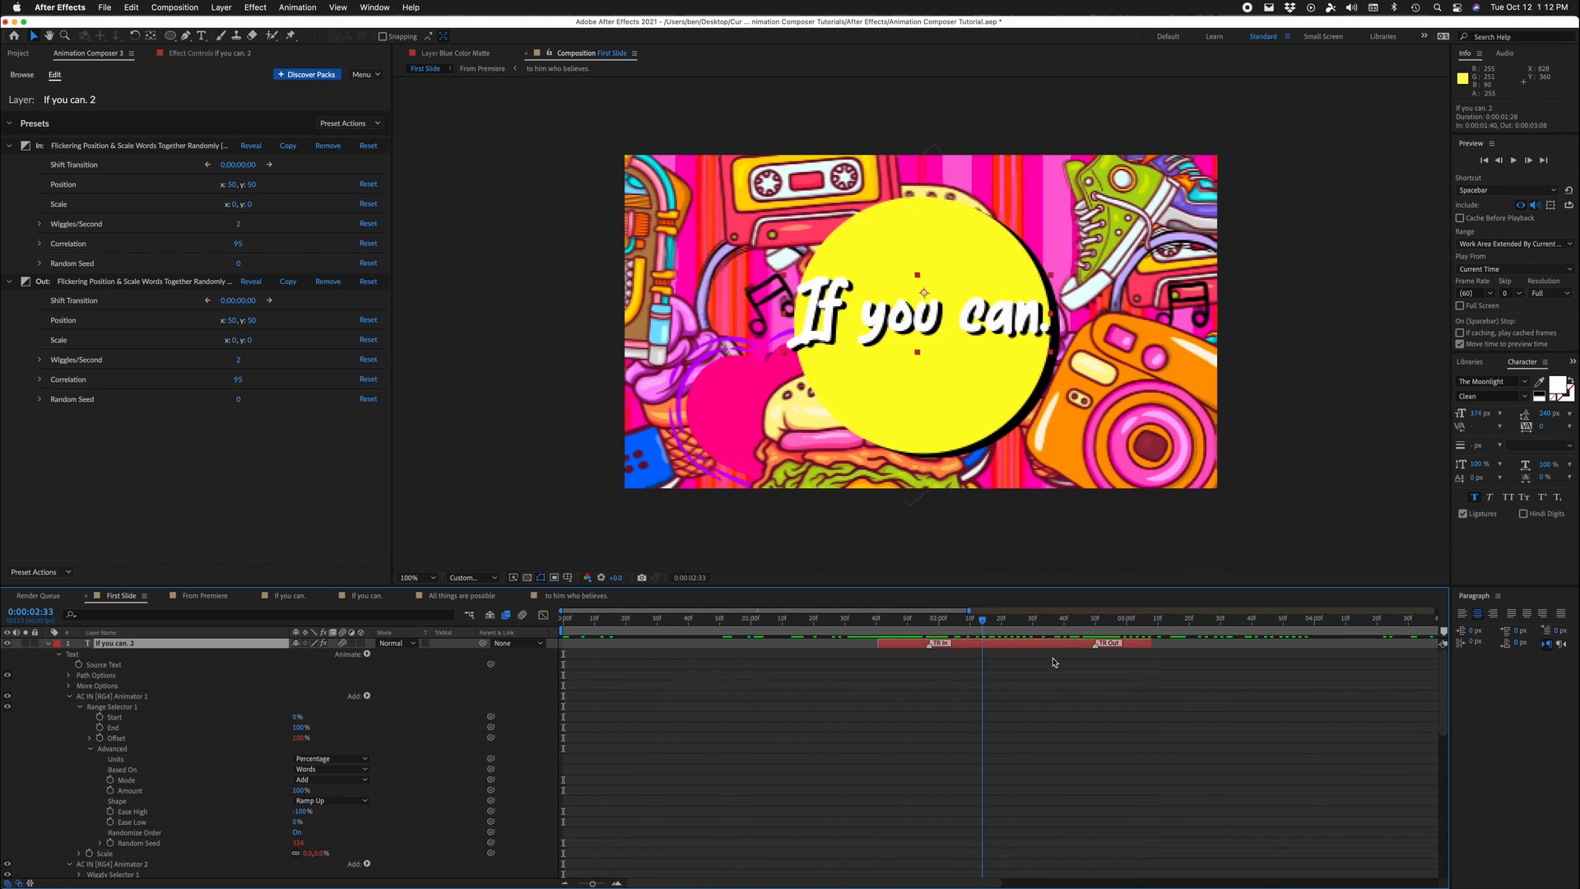
key(space)
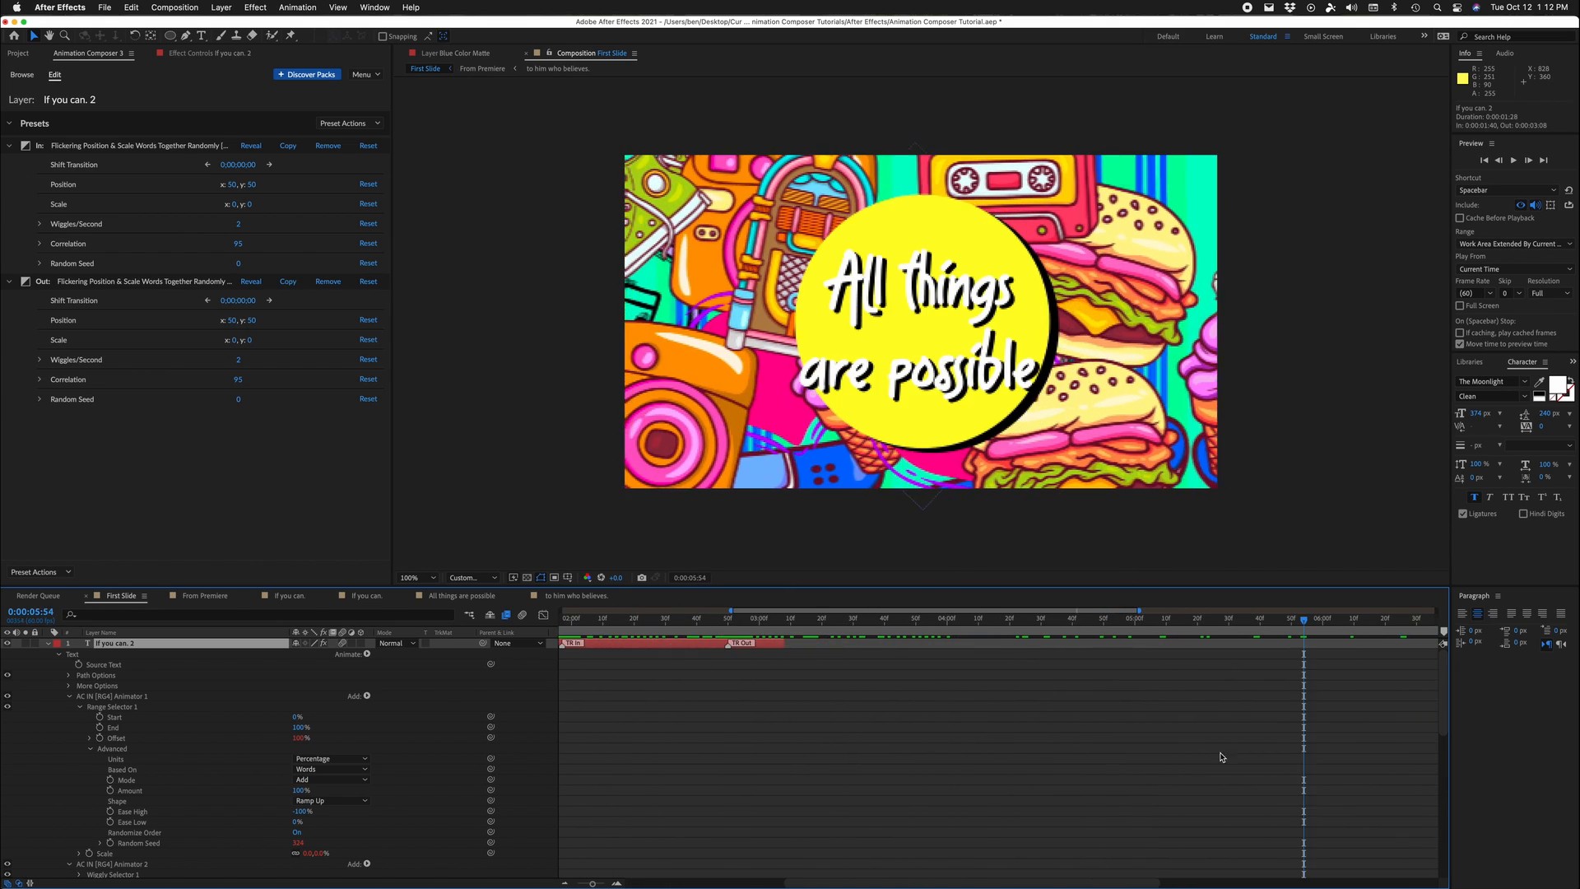
Step: Try copying all presets from the first "If you can." layer to the second one, and undo the paste
key(minus)
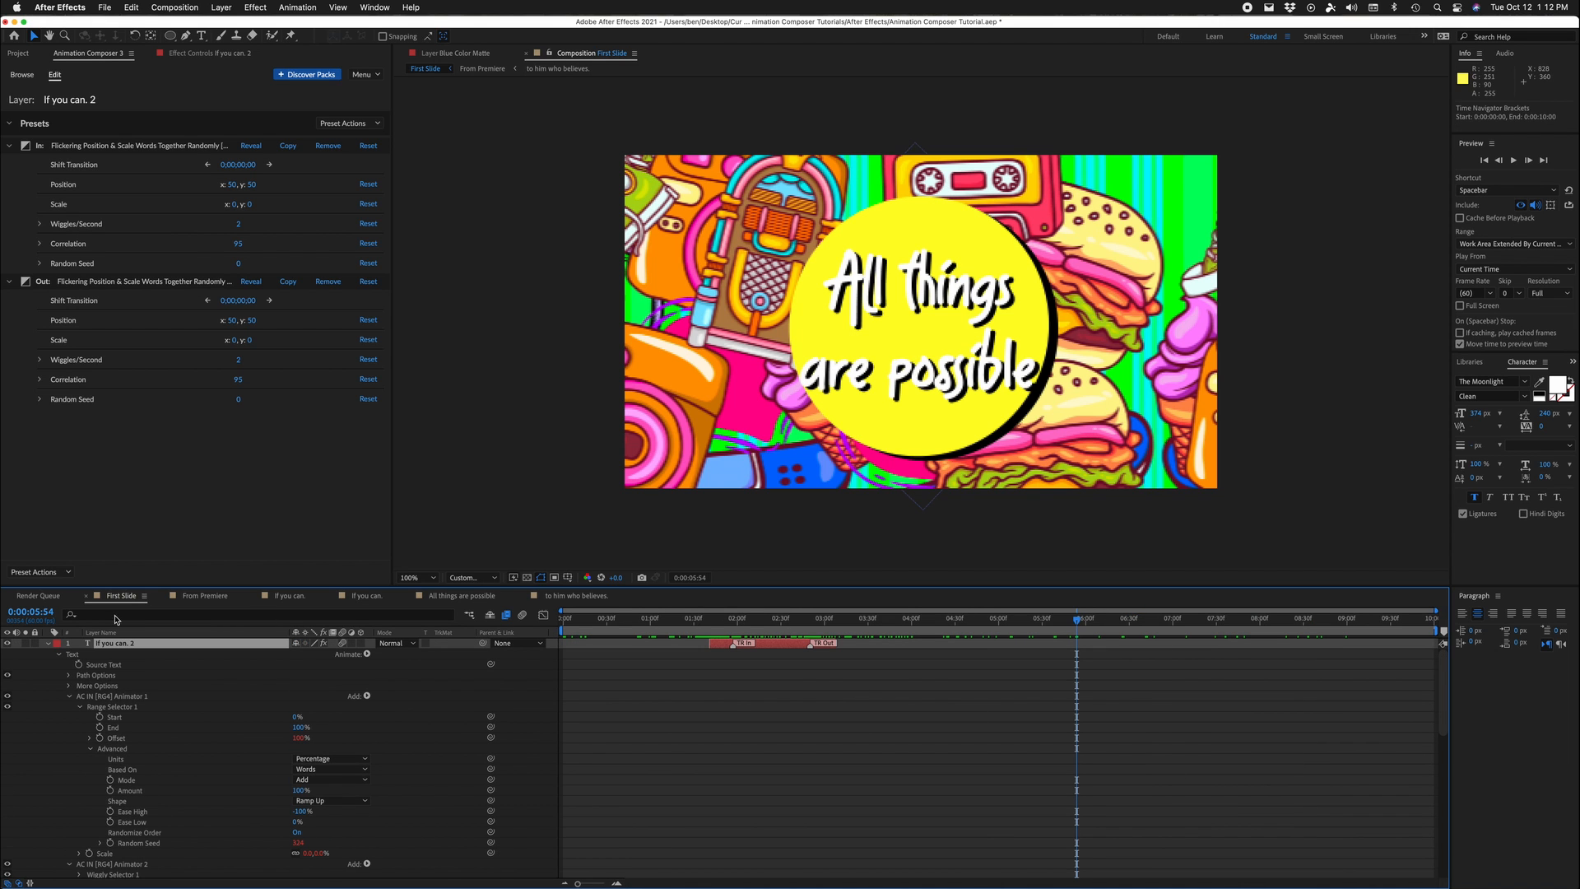
click(46, 643)
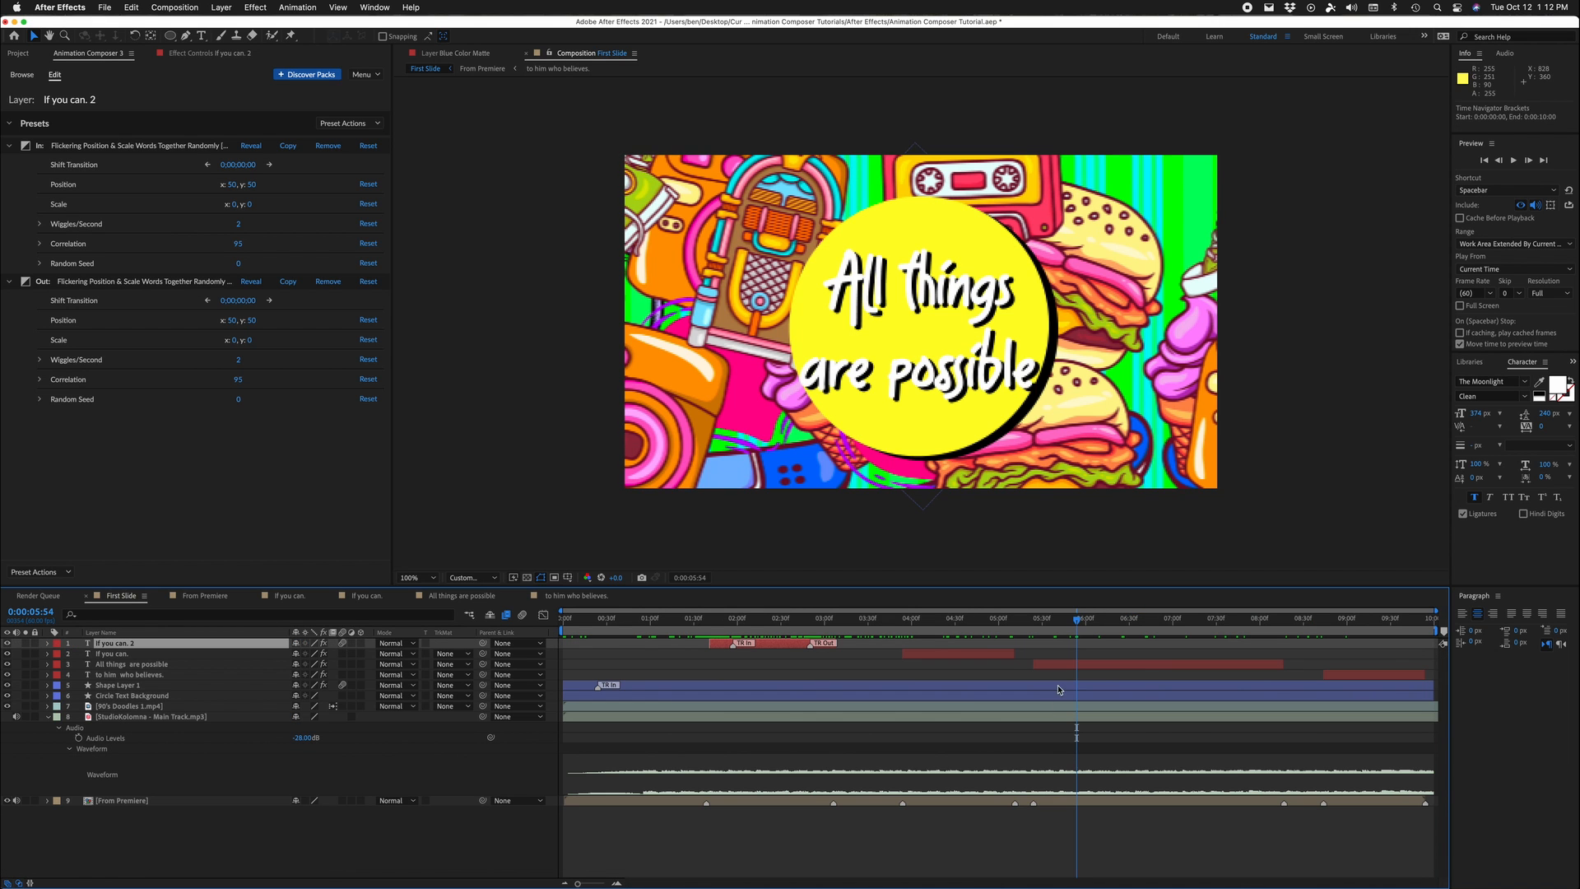
click(939, 627)
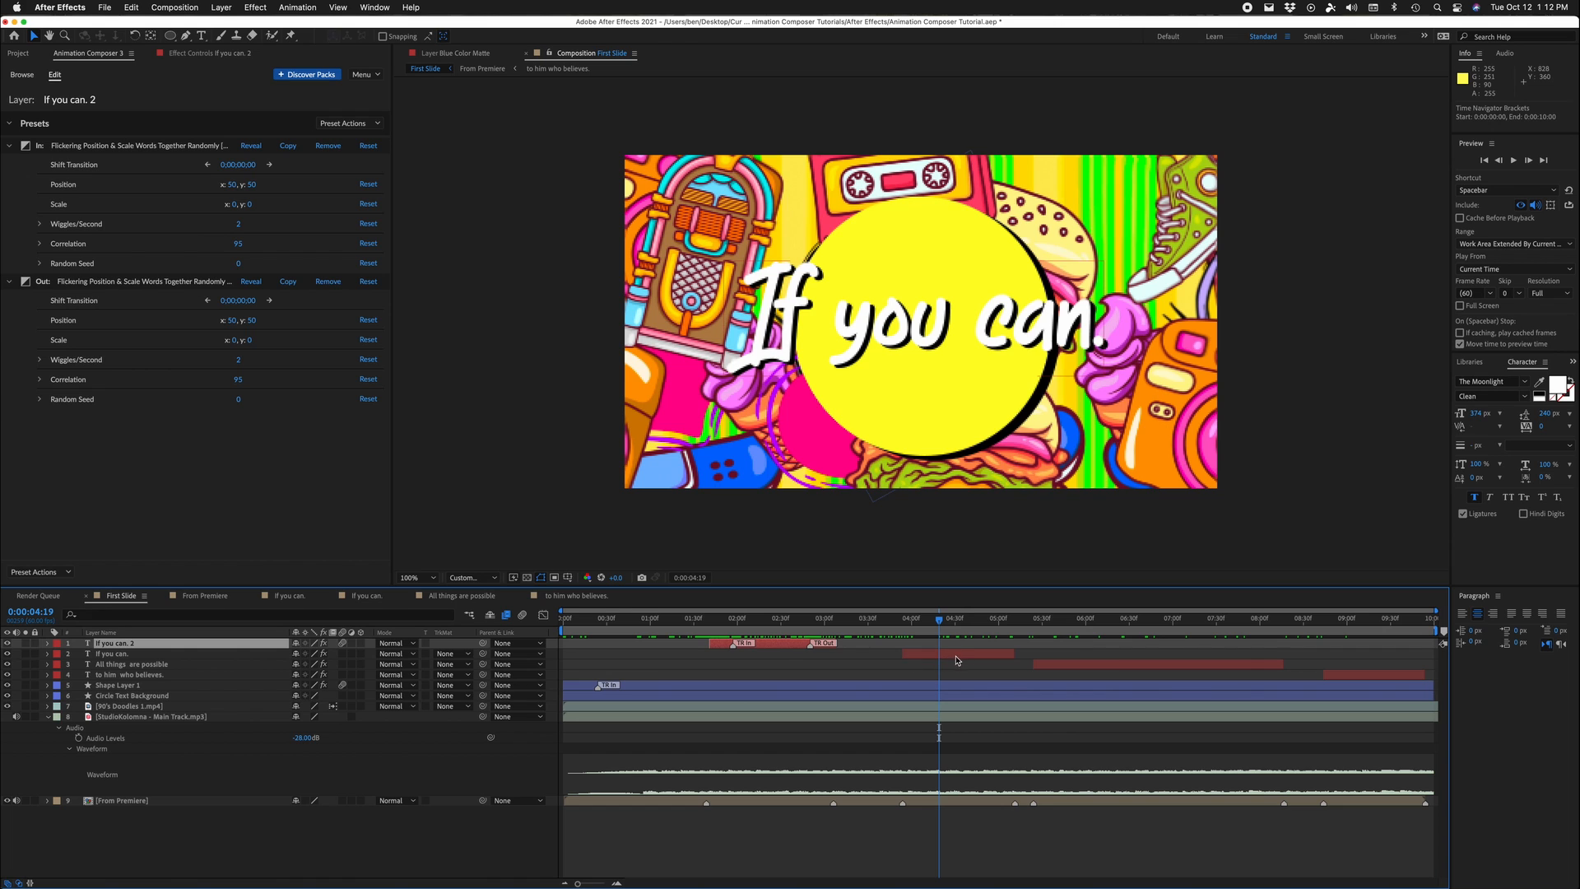
click(60, 573)
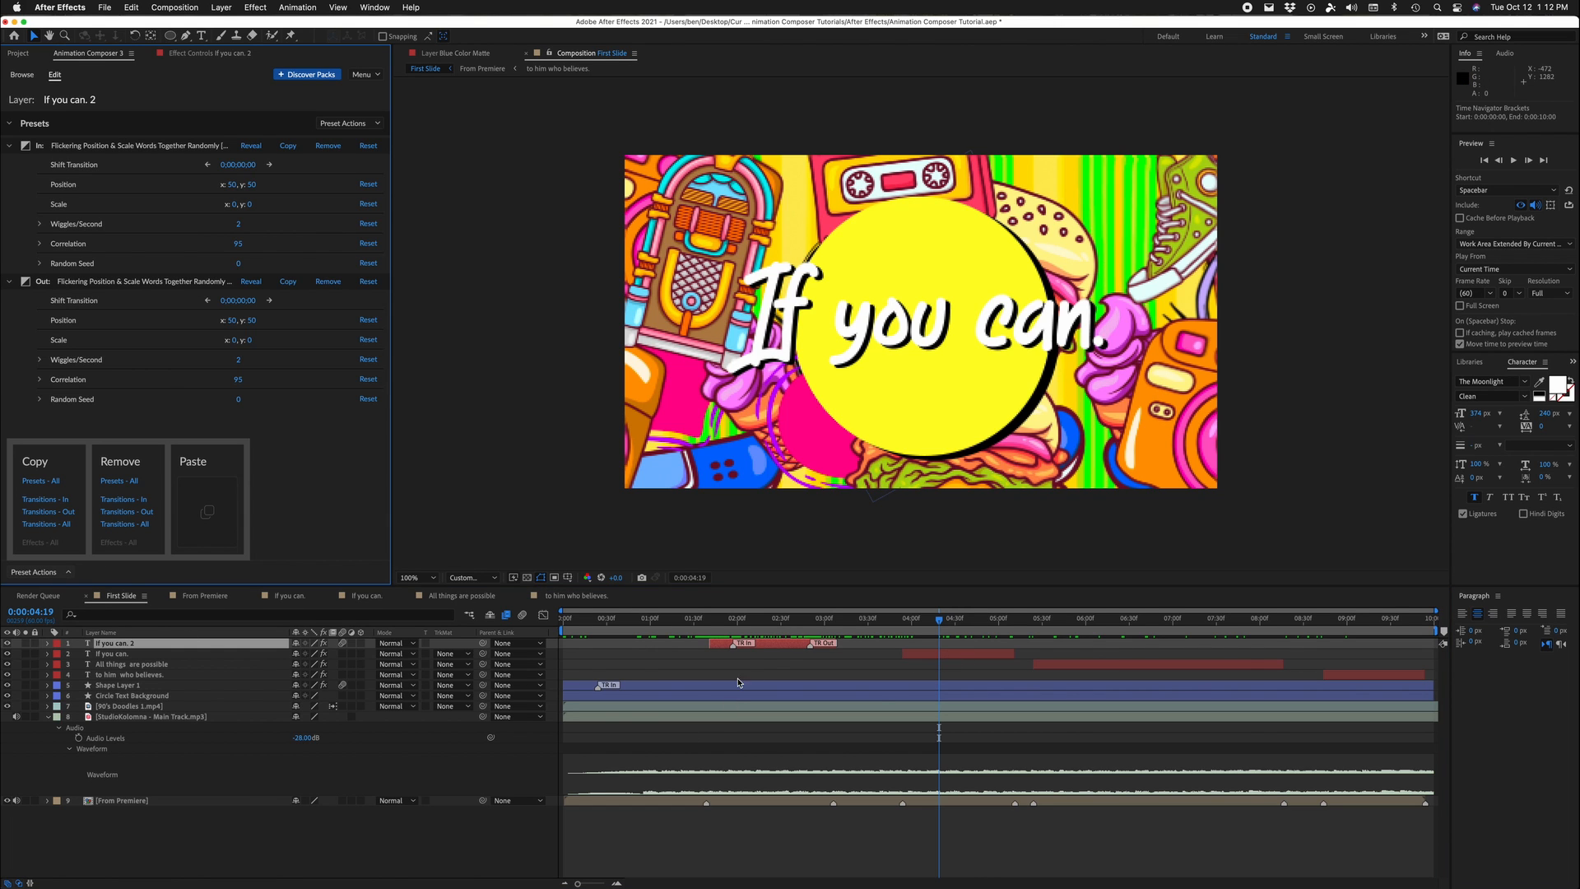
click(37, 481)
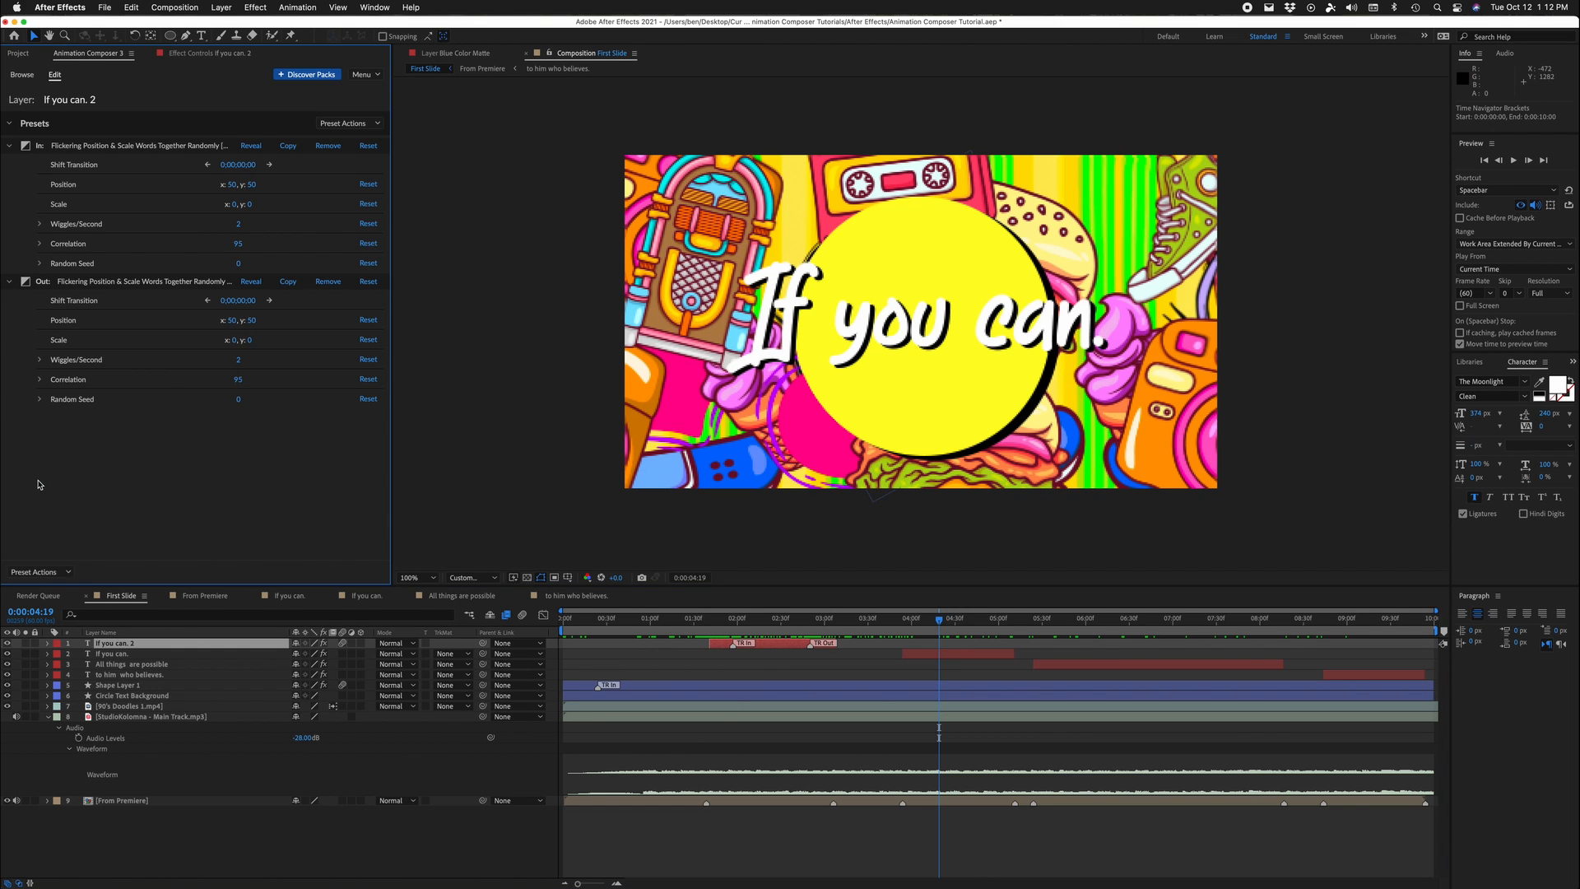
click(950, 658)
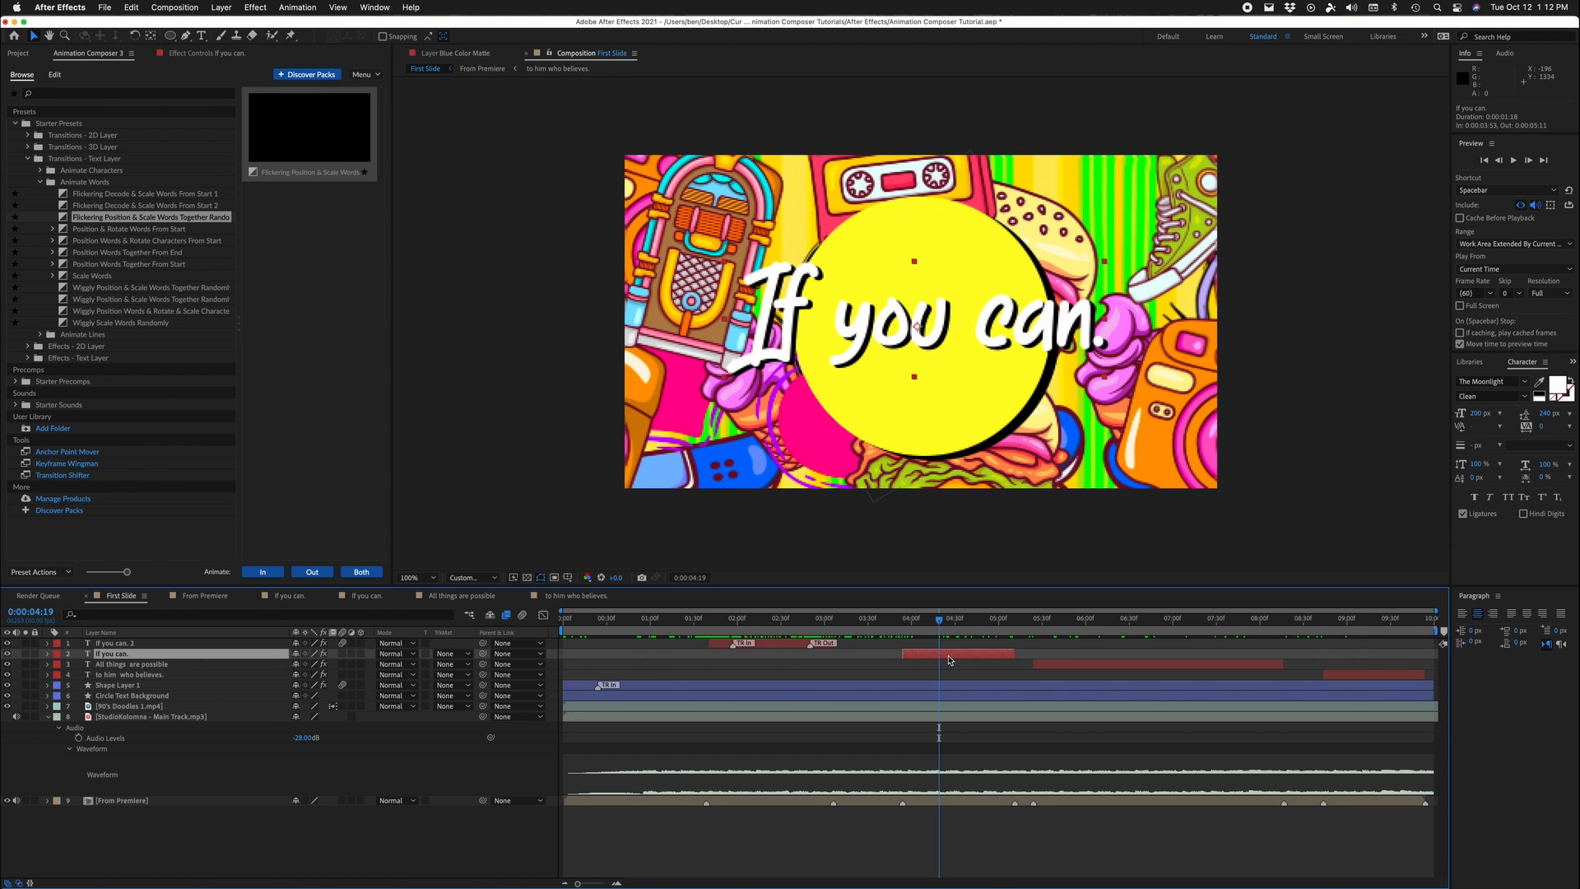
click(36, 569)
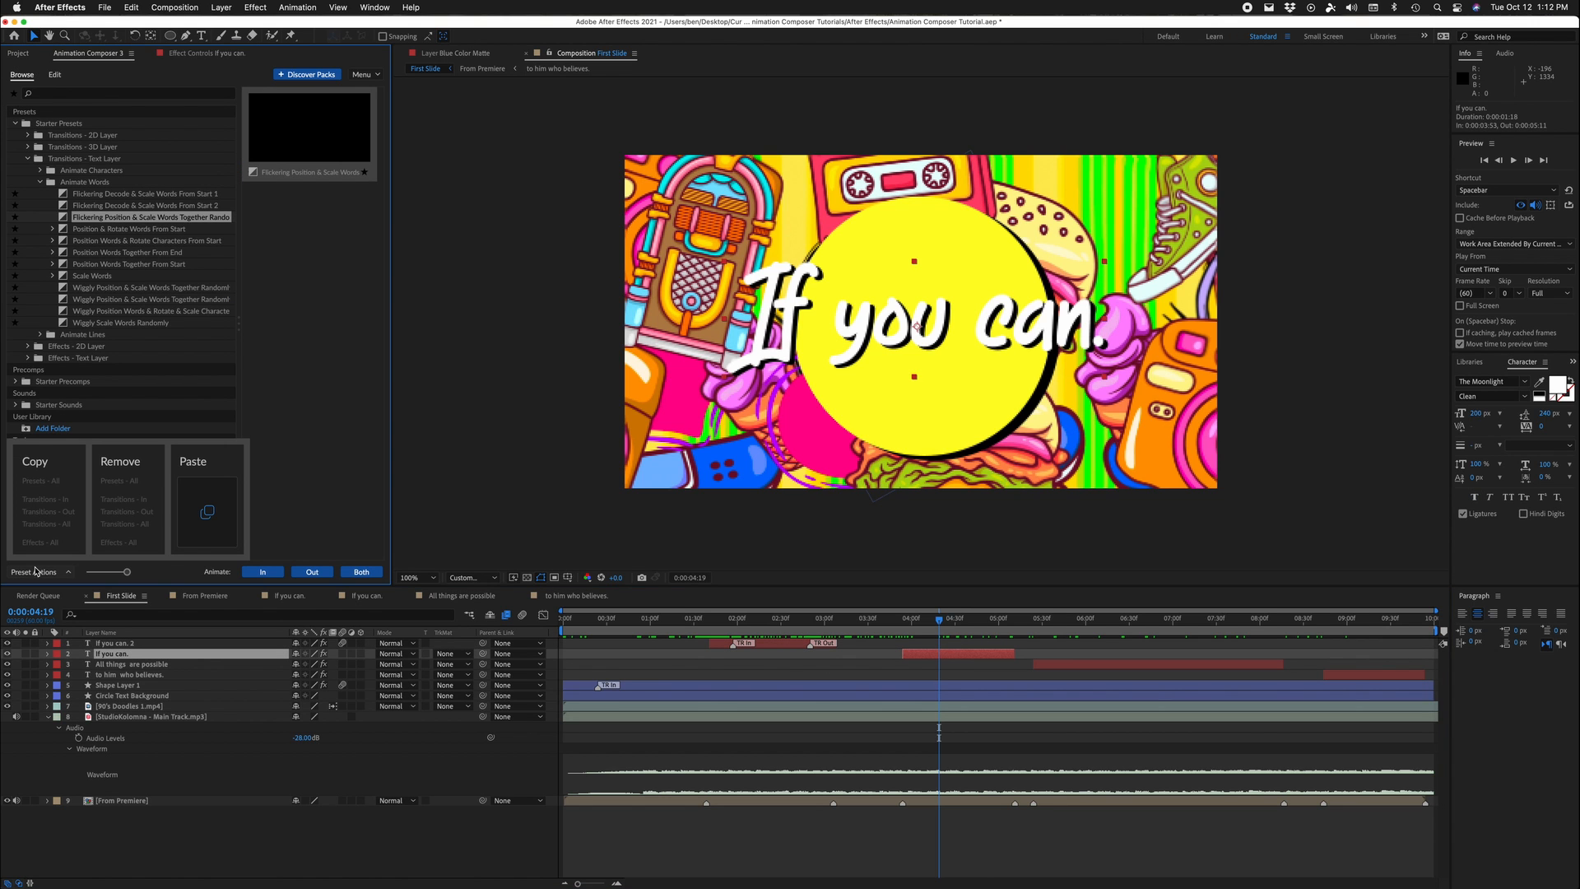
click(213, 523)
scroll(900, 700, up, 5)
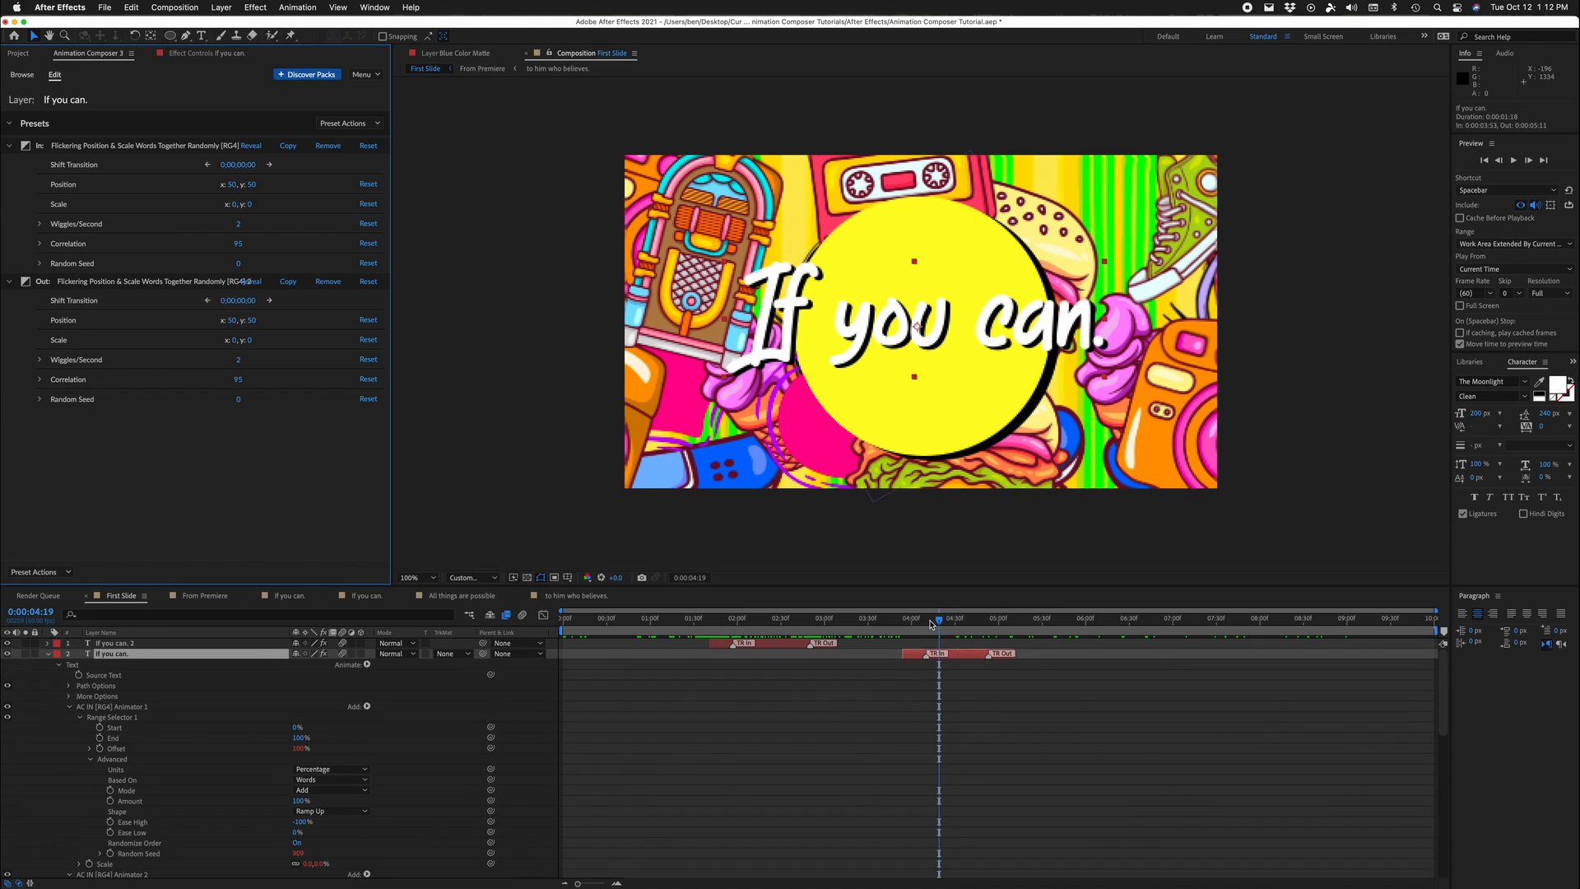
drag(931, 625, 784, 634)
key(super+z)
Step: Remove all presets from the first "If you can." layer
click(800, 643)
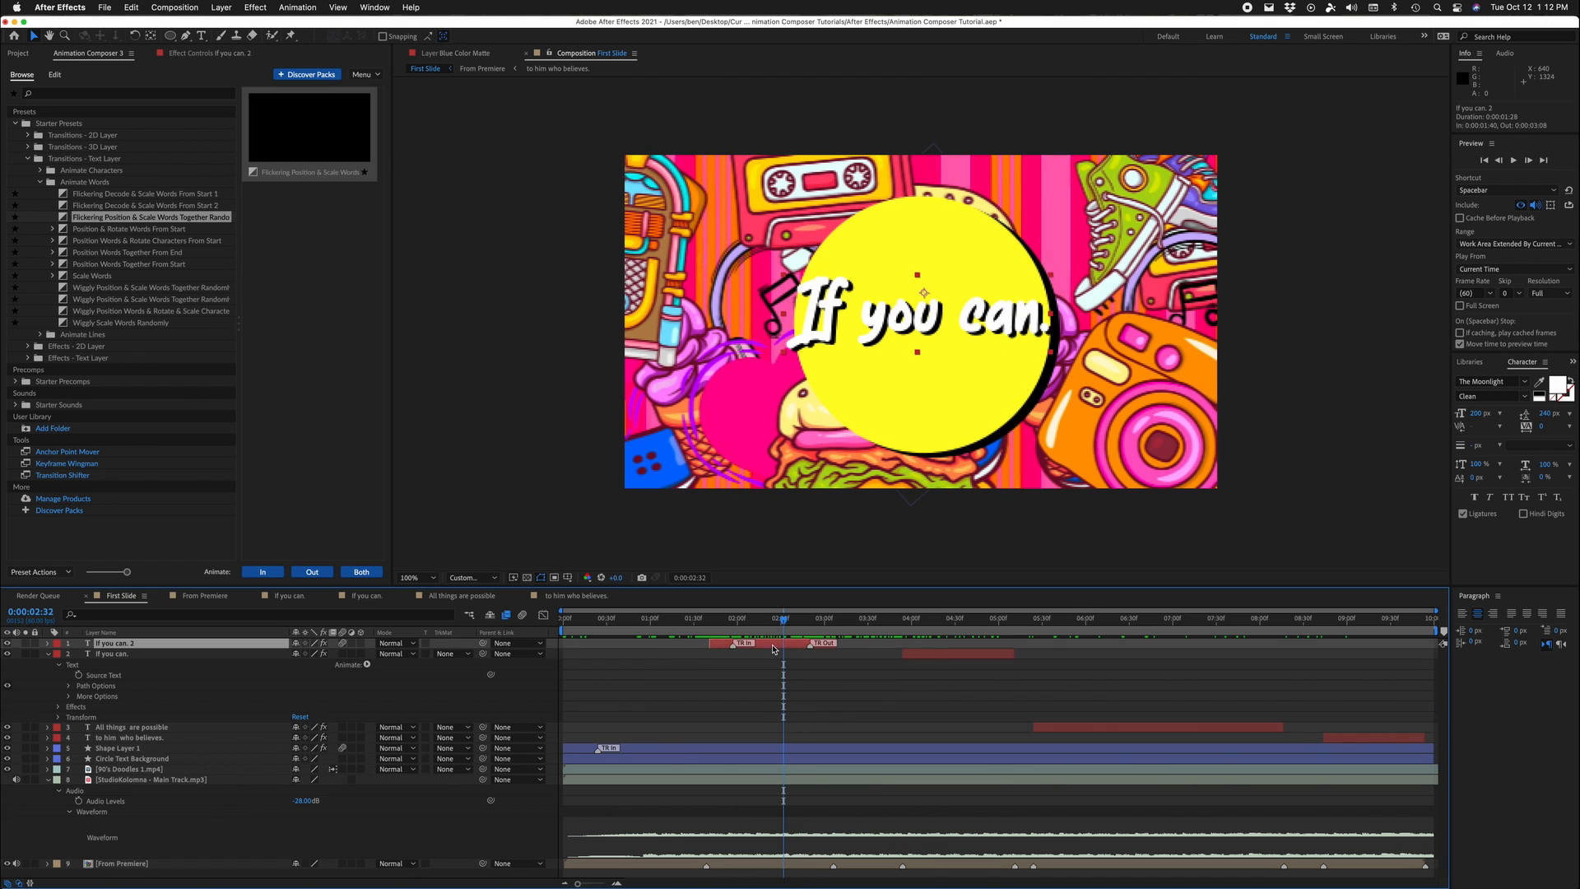
click(41, 574)
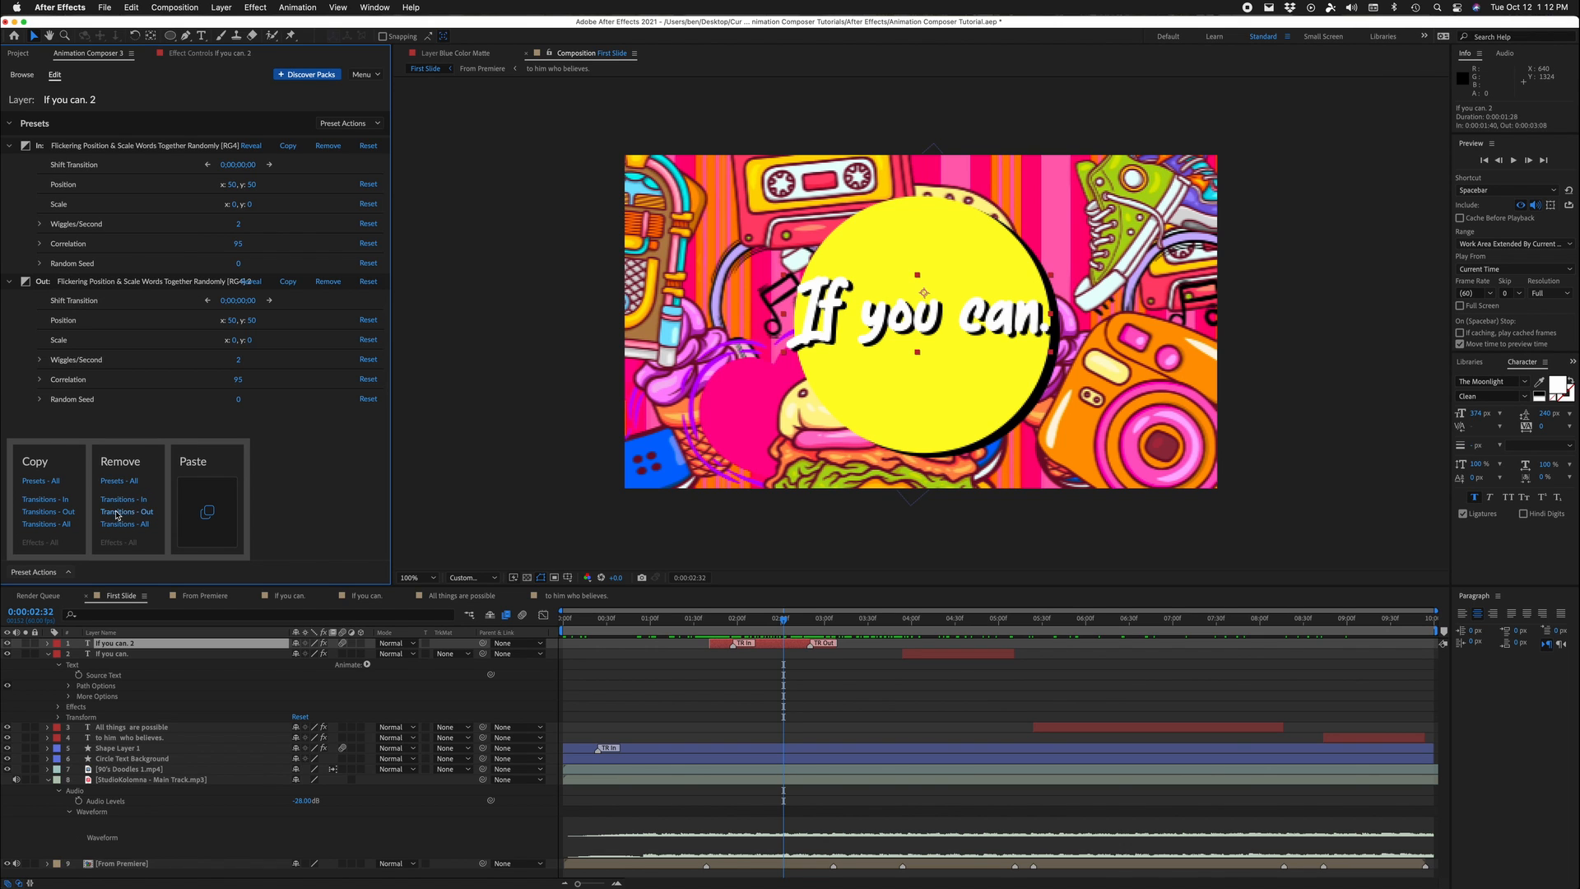
click(120, 482)
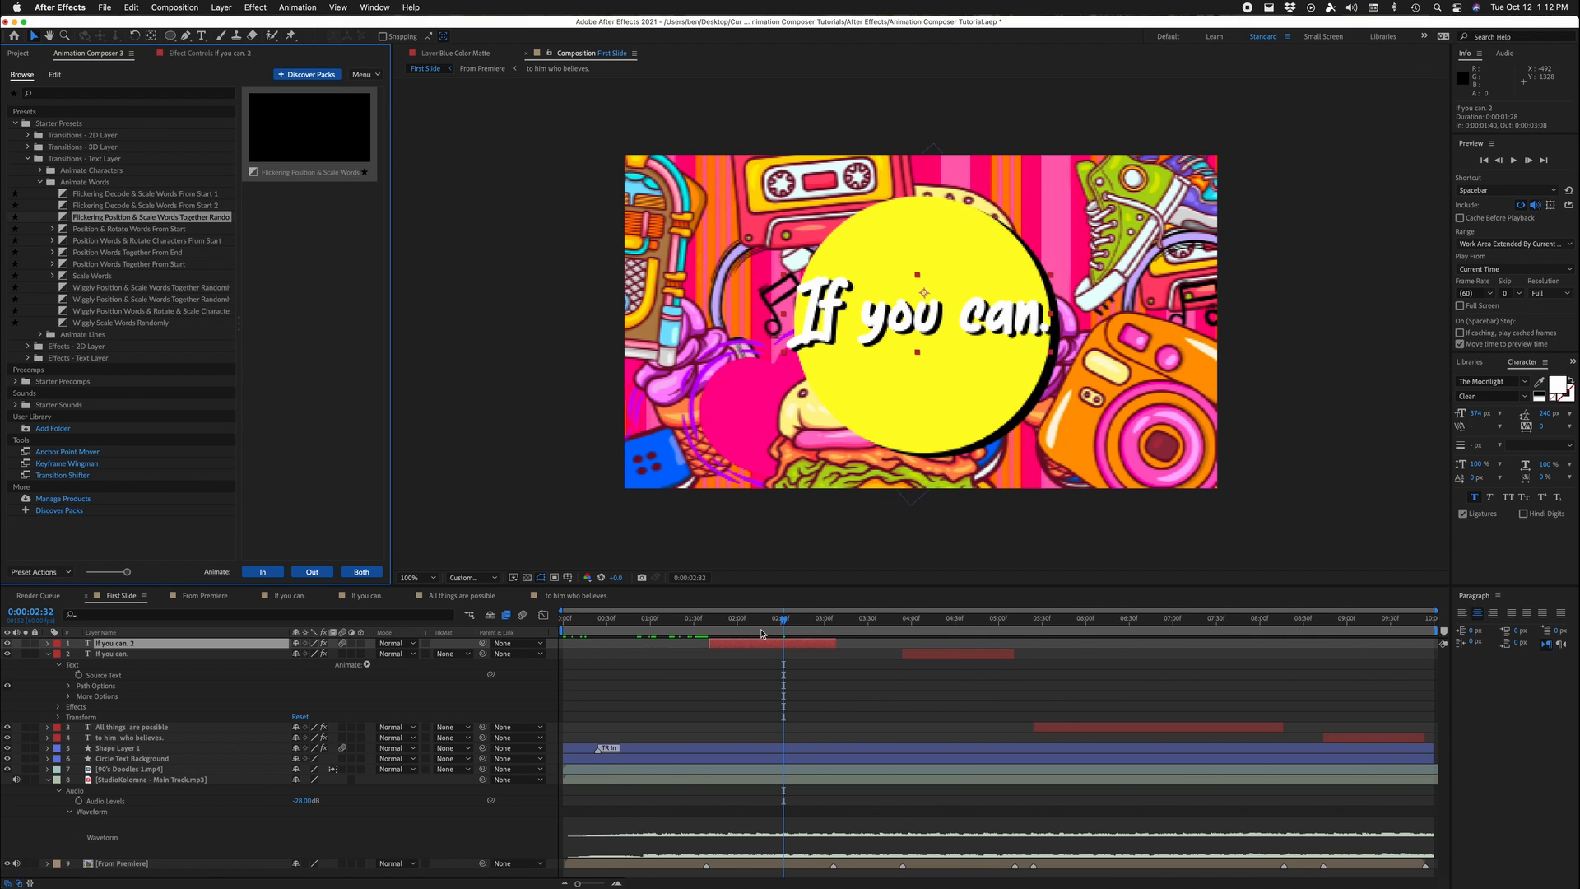
Step: Try reapplying Flickering Position & Scale Words Together Randomly to the first "If you can." layer, inspect its effect controls, and undo it
drag(758, 632, 721, 632)
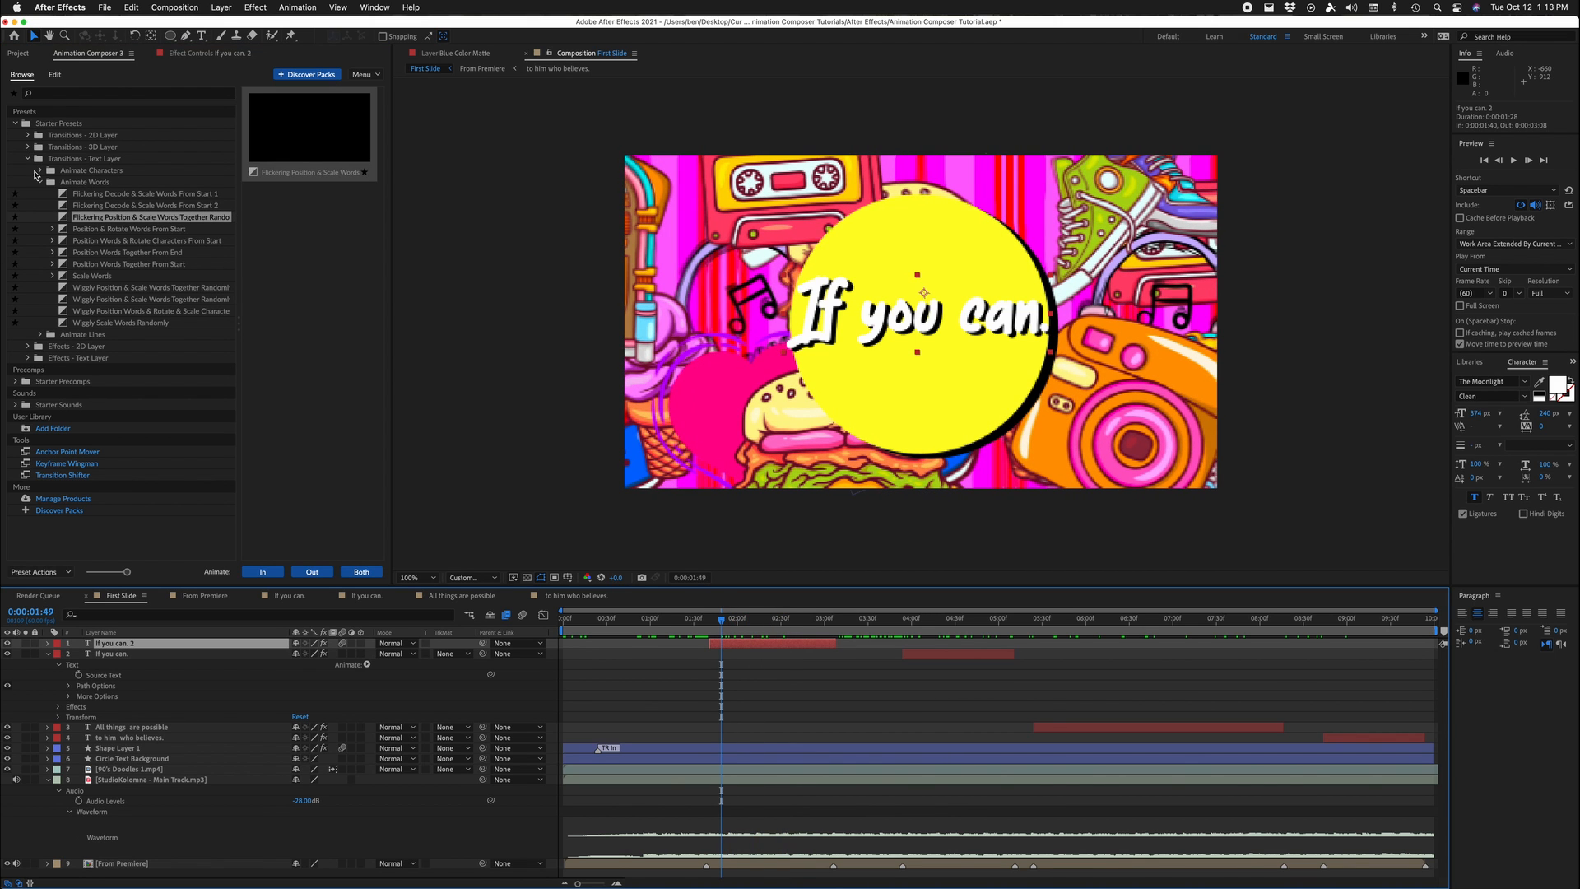
double_click(140, 216)
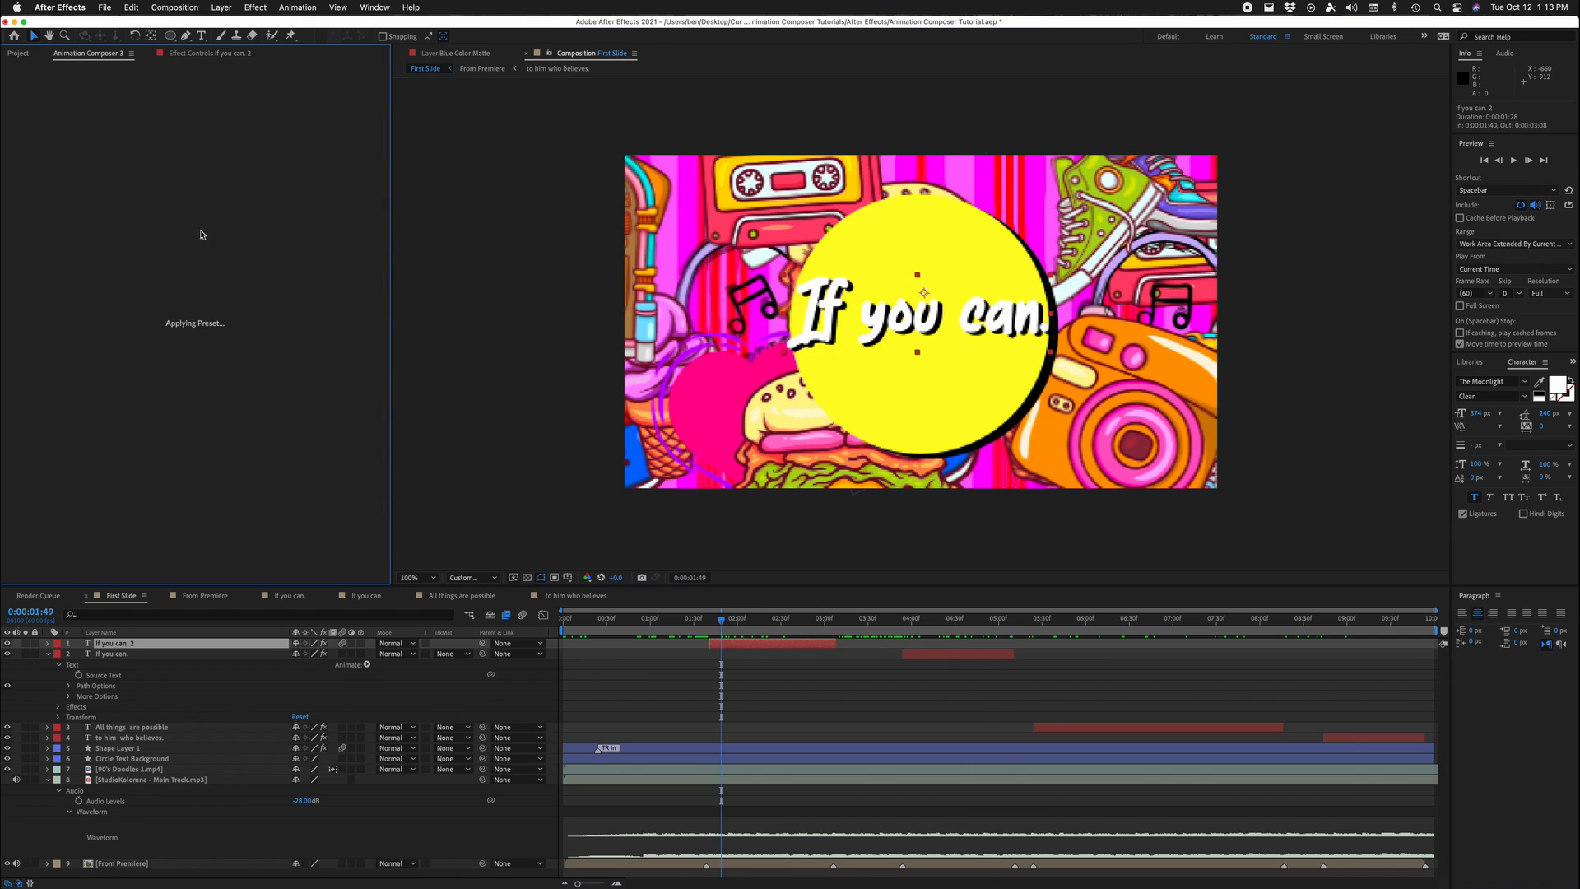
click(209, 56)
click(46, 81)
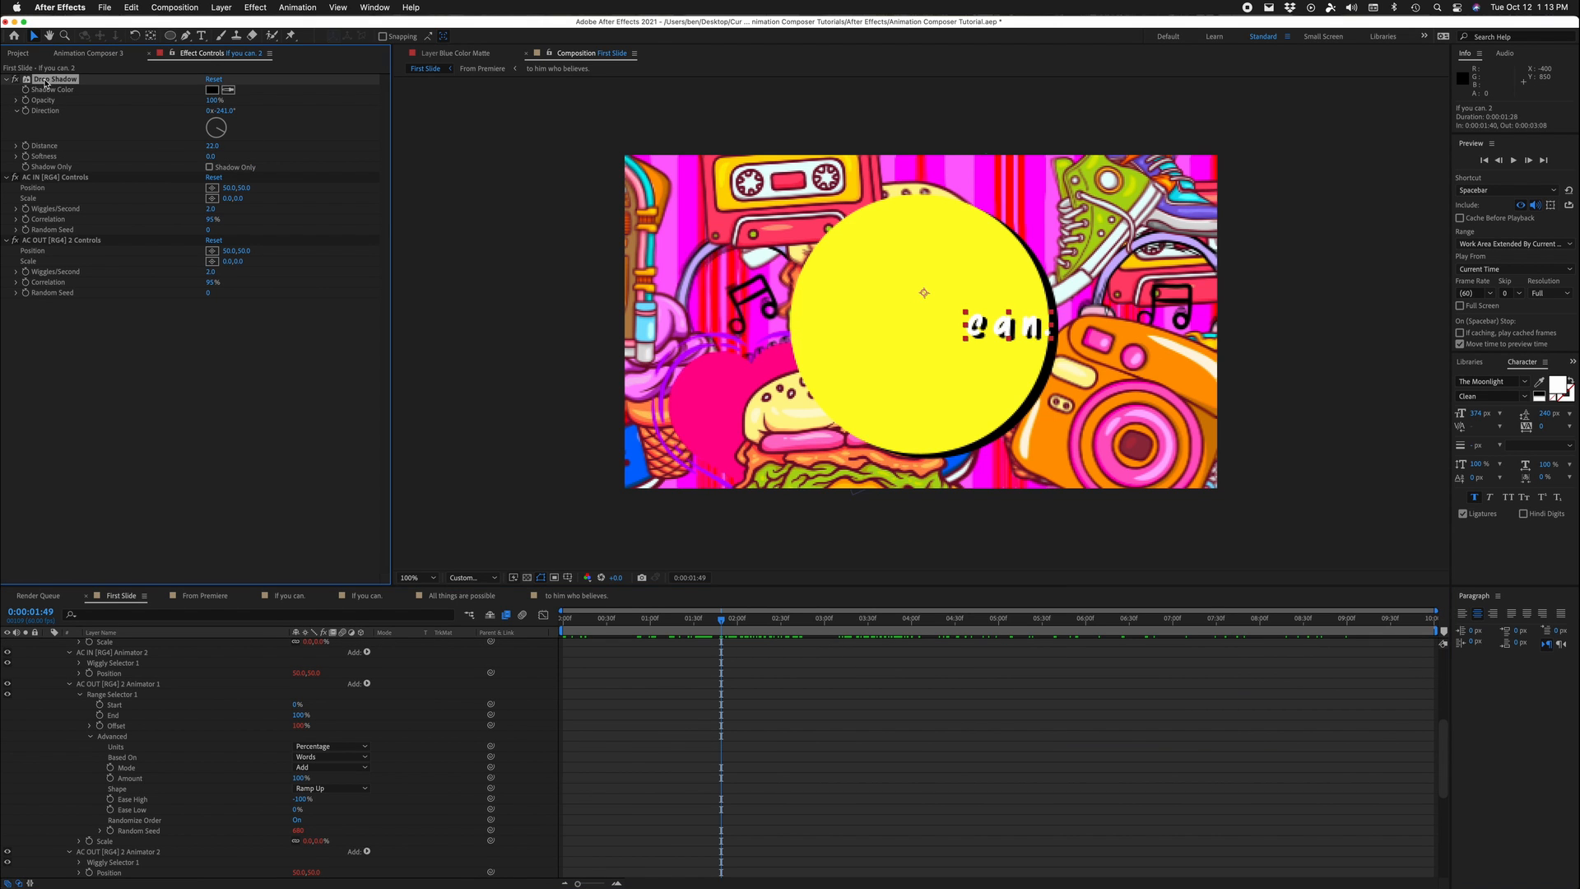
click(48, 179)
click(51, 240)
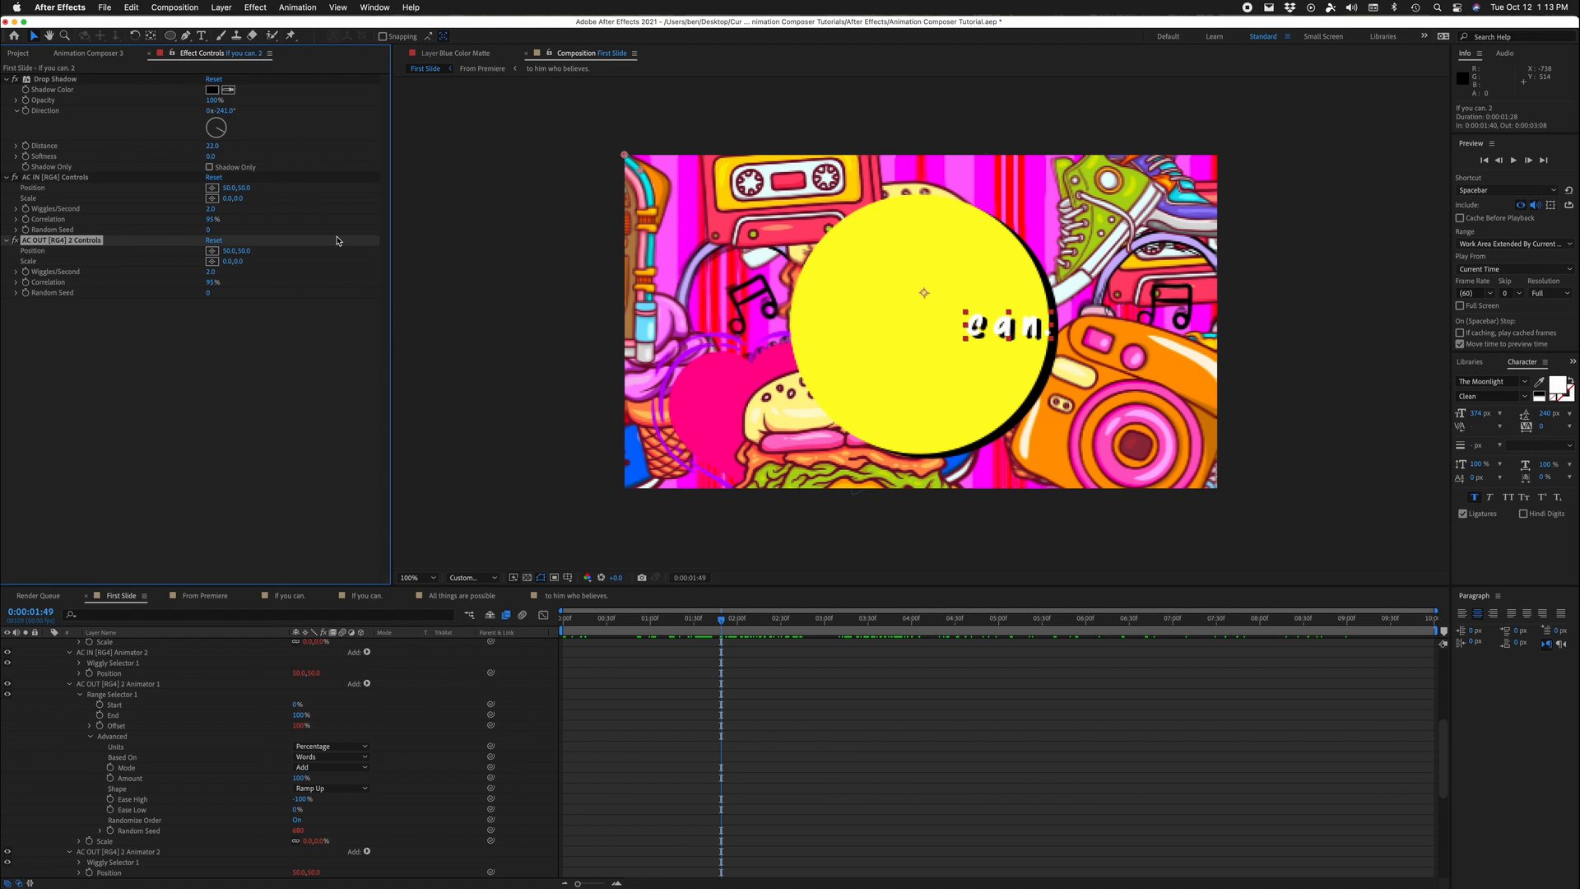
key(super+z)
Step: Apply Scale Words as an in transition to the first "If you can." layer and move its in marker to 0:00:01:53
click(92, 54)
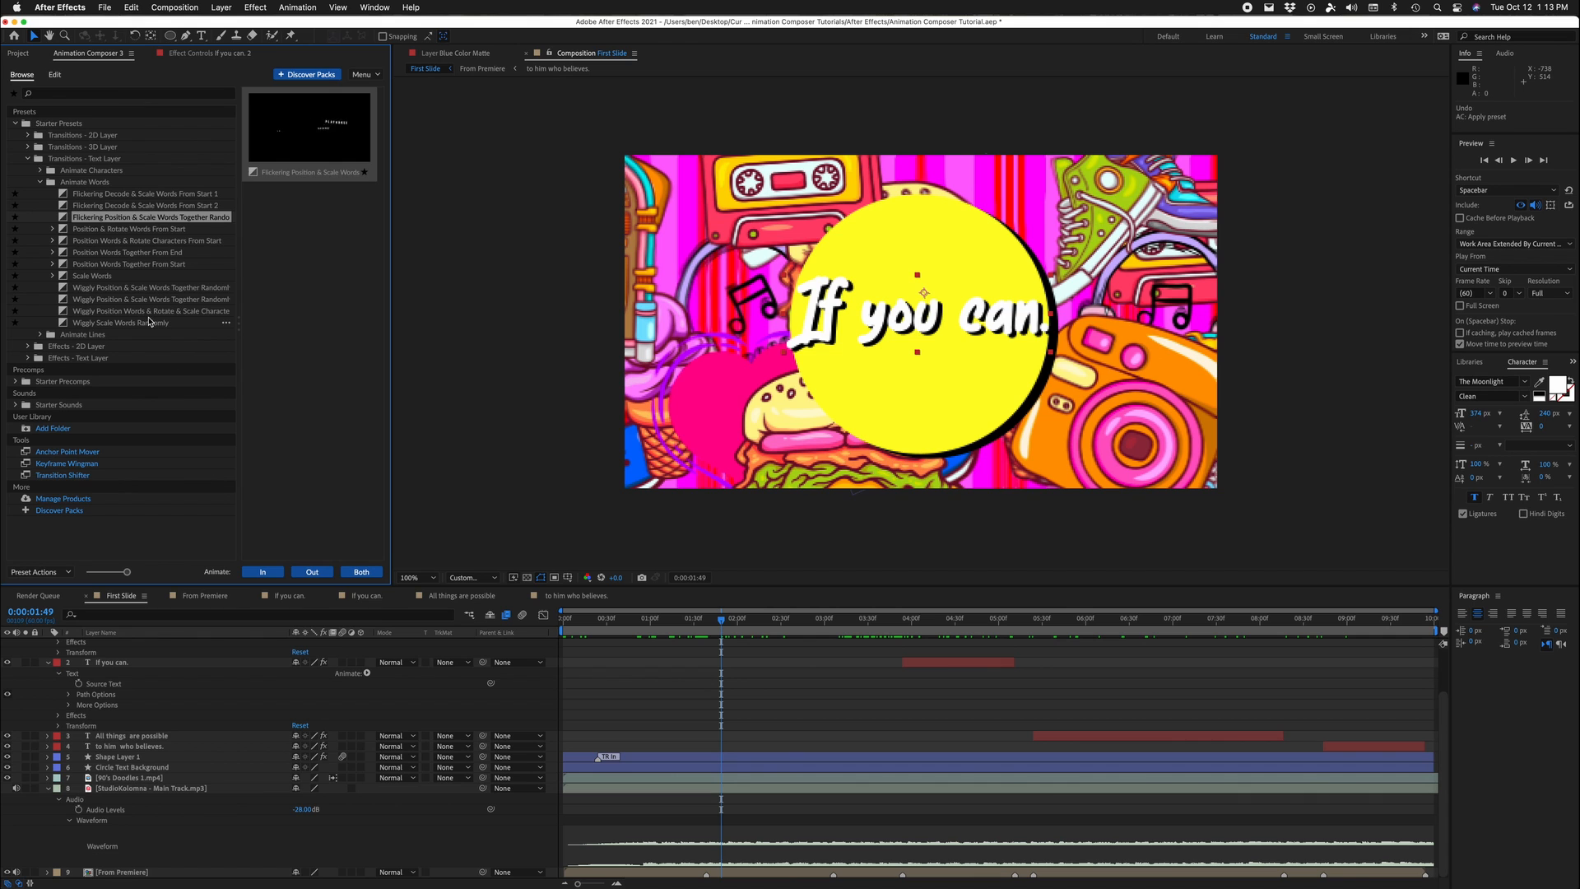
click(147, 277)
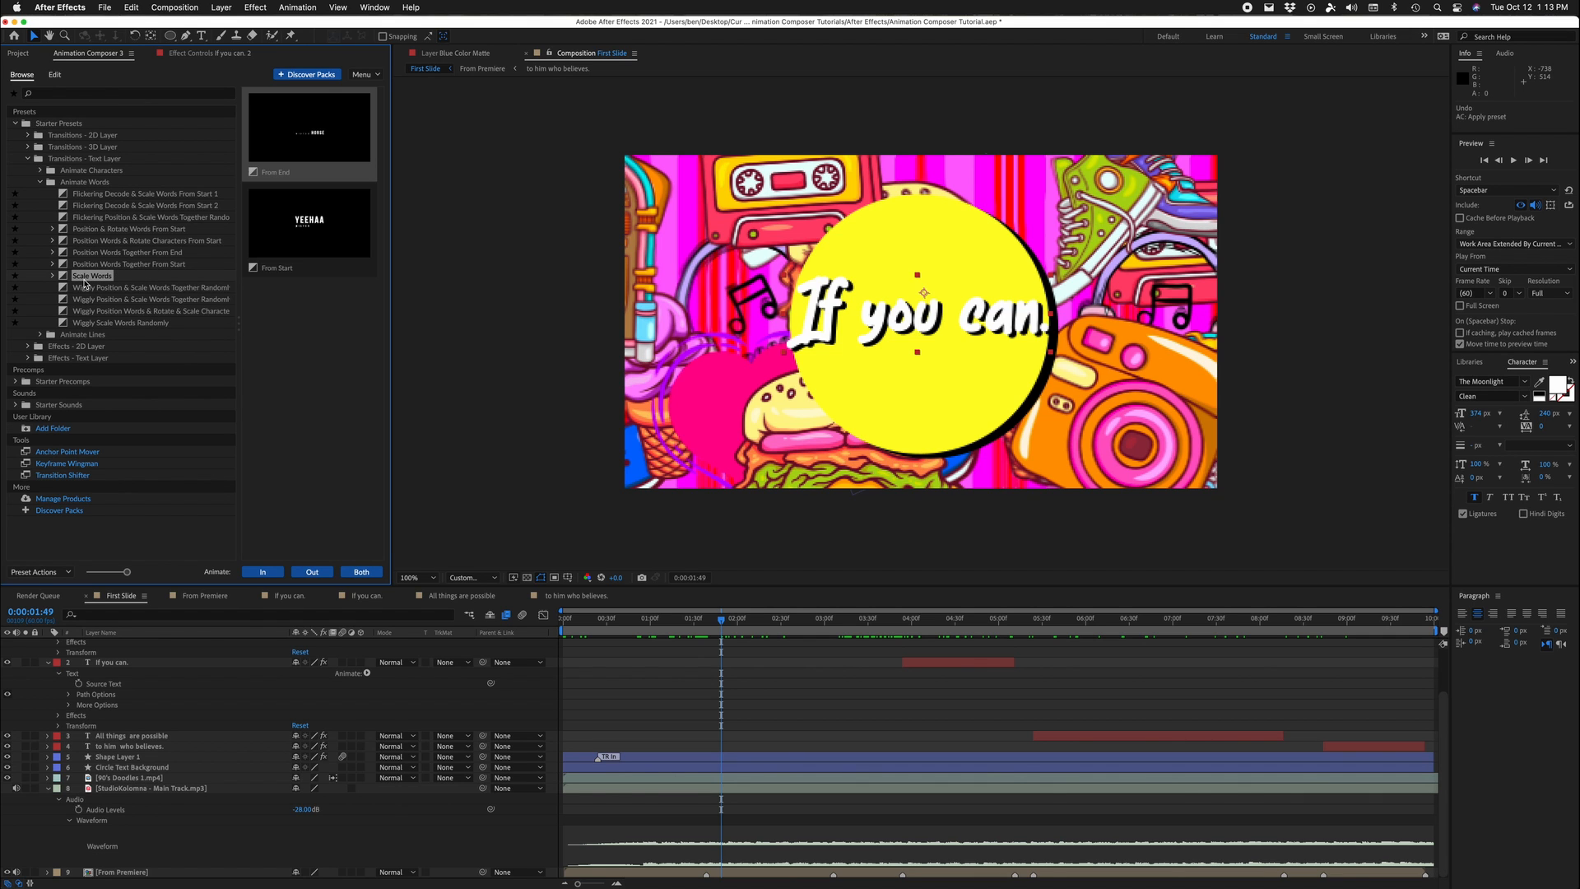
scroll(782, 697, up, 3)
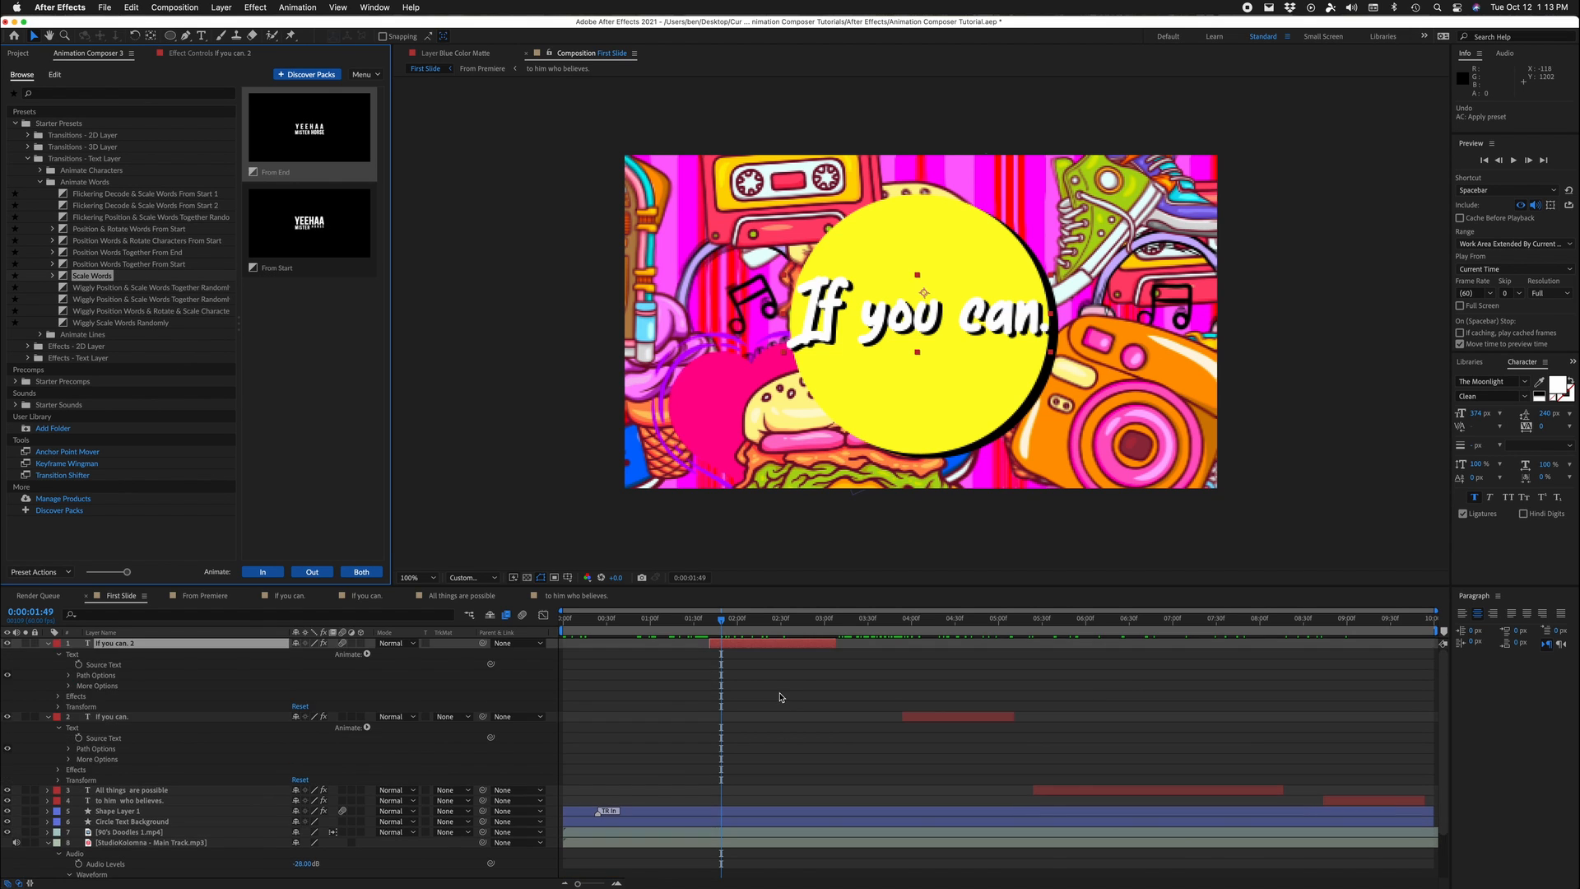
drag(718, 619, 709, 619)
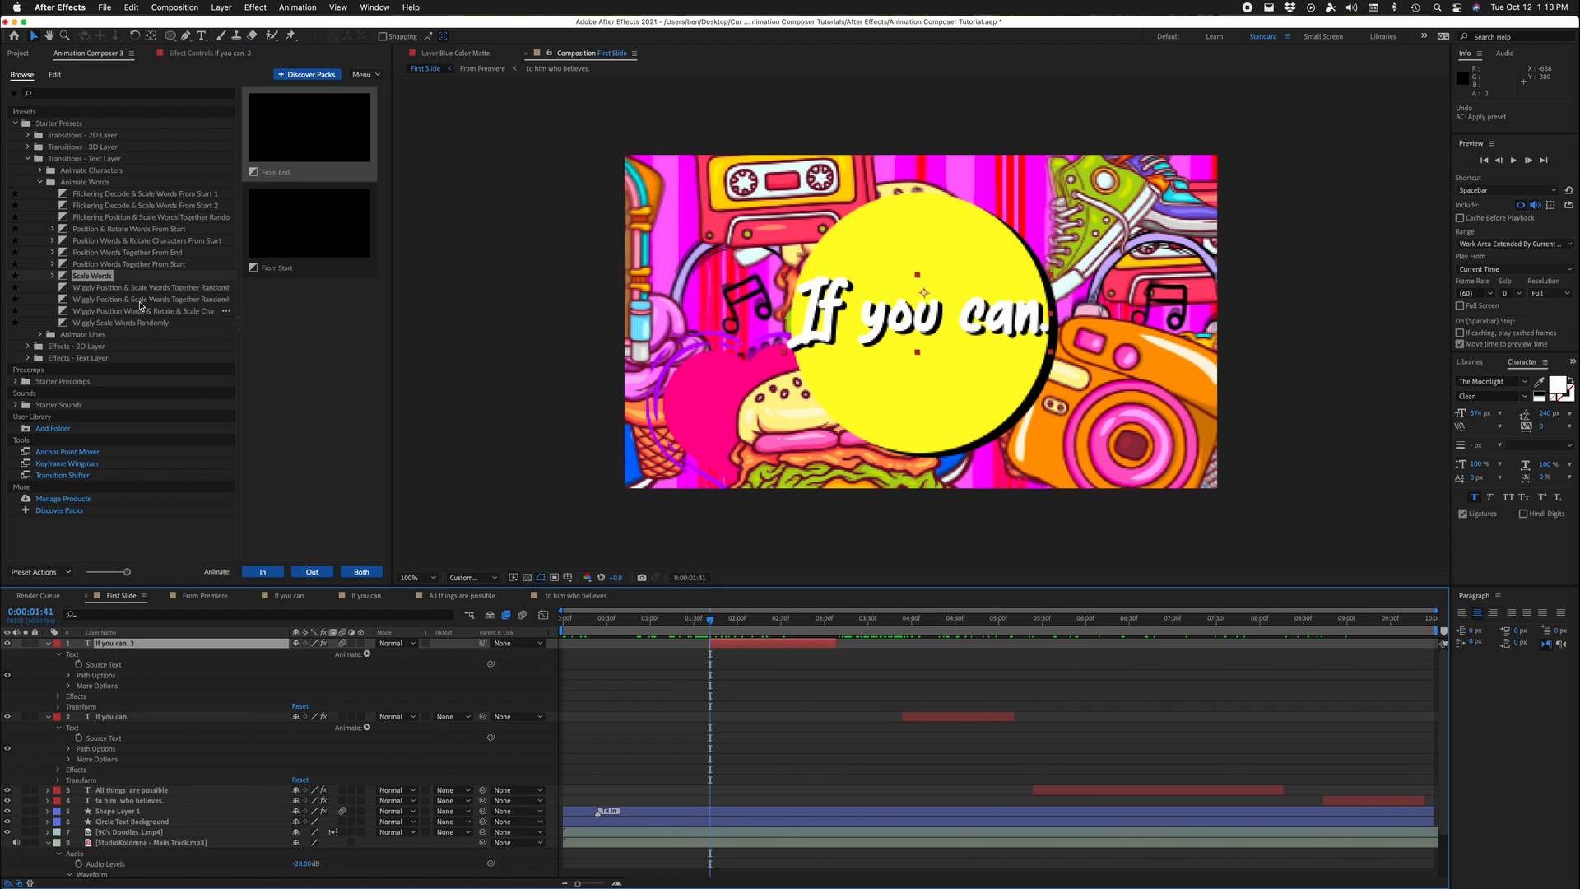
click(263, 572)
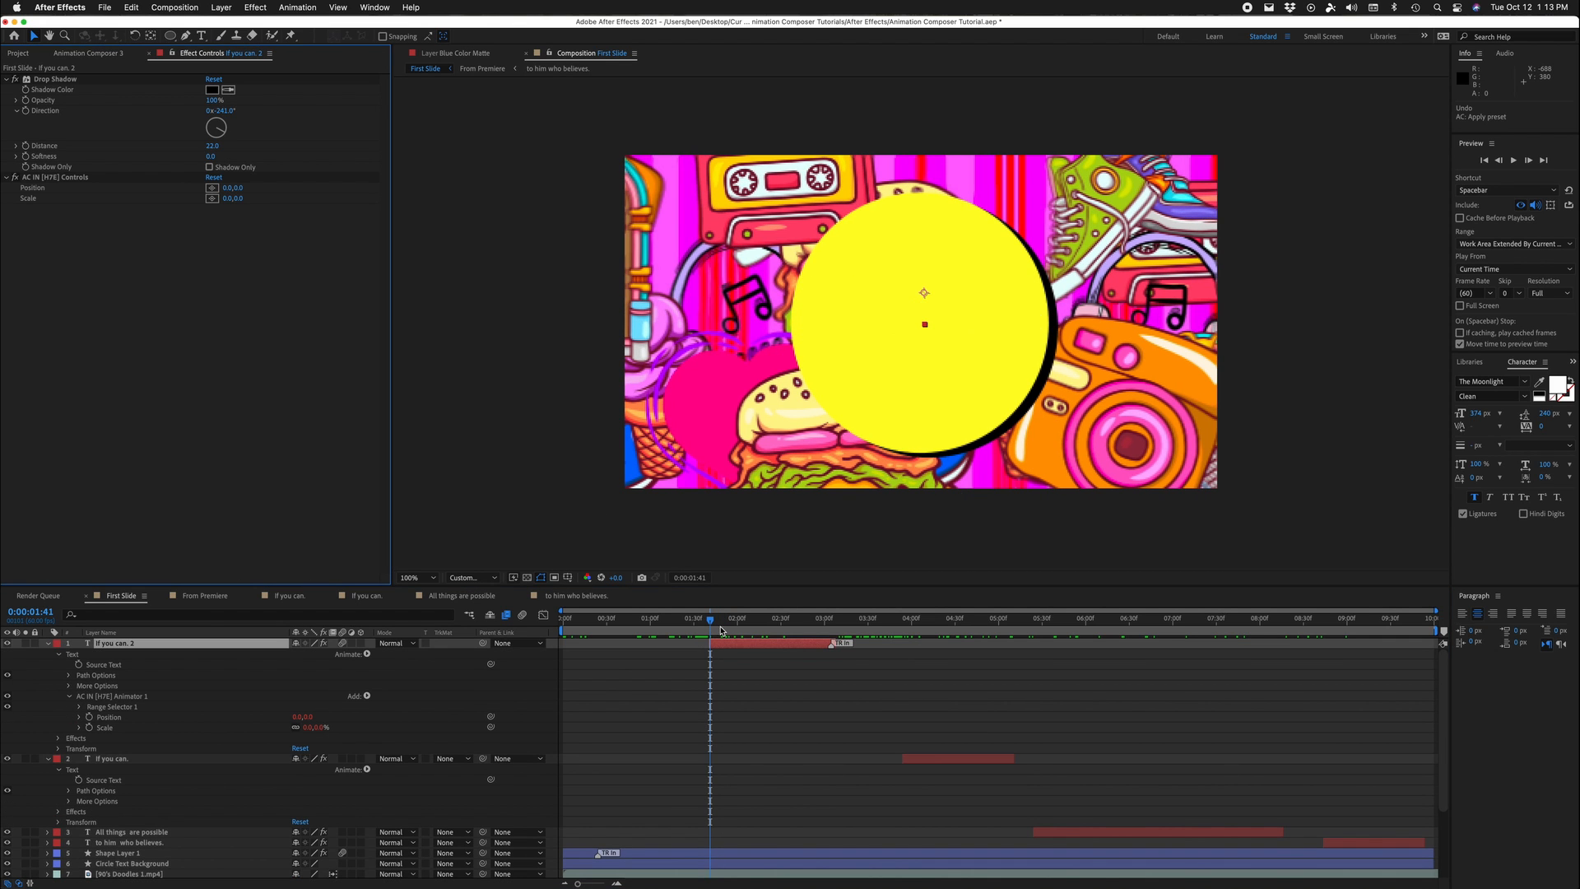
drag(833, 645, 713, 642)
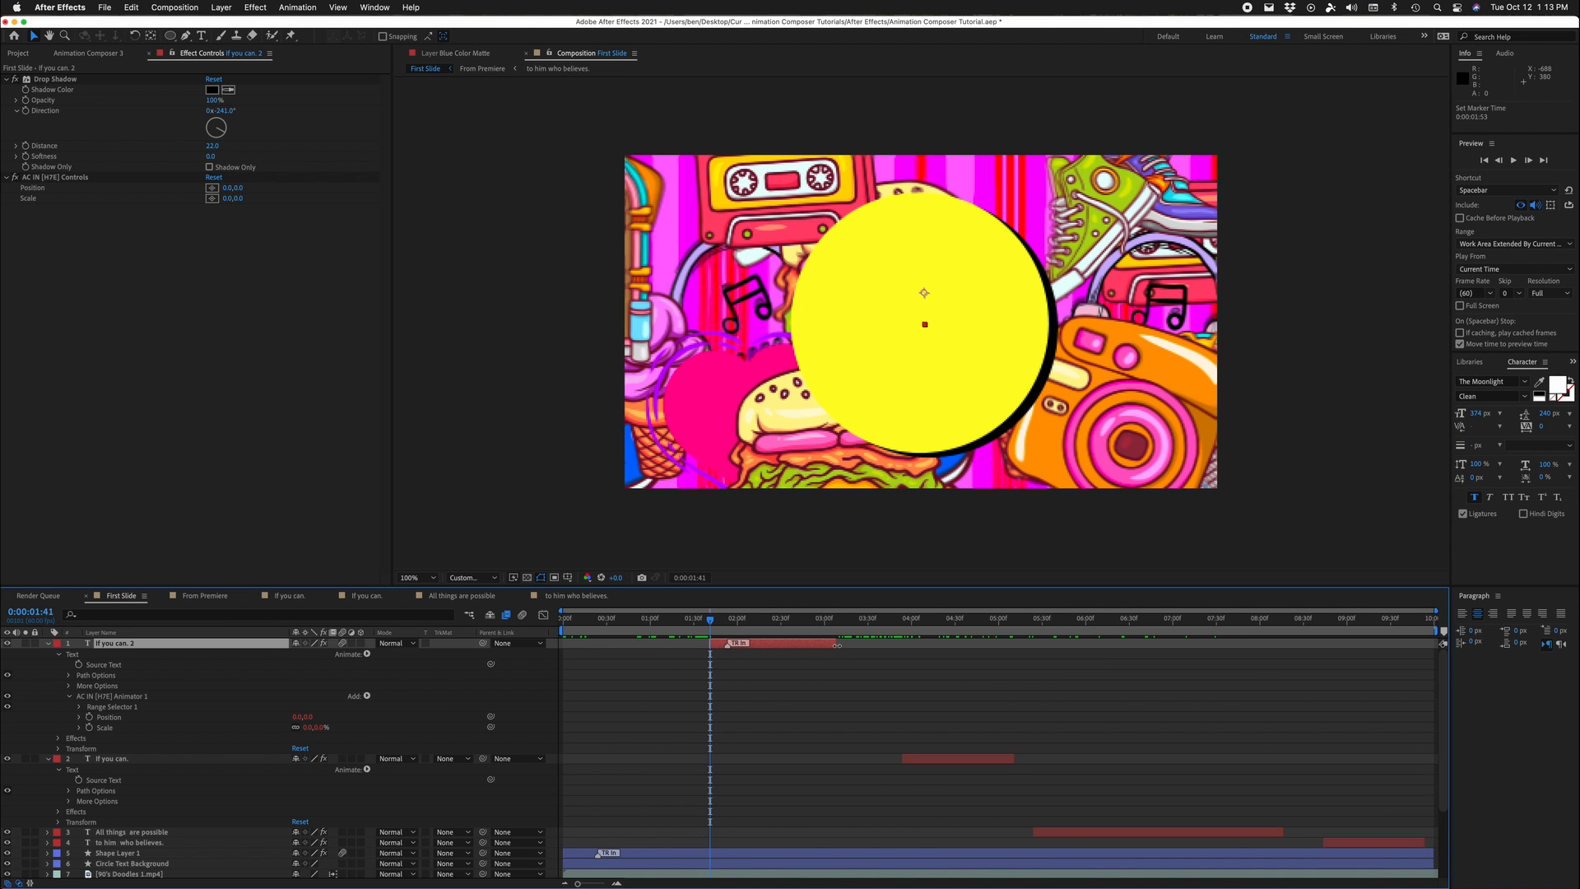
Step: Add Scale Words as an out transition to the first "If you can." layer and move its out marker near the layer's end
click(814, 626)
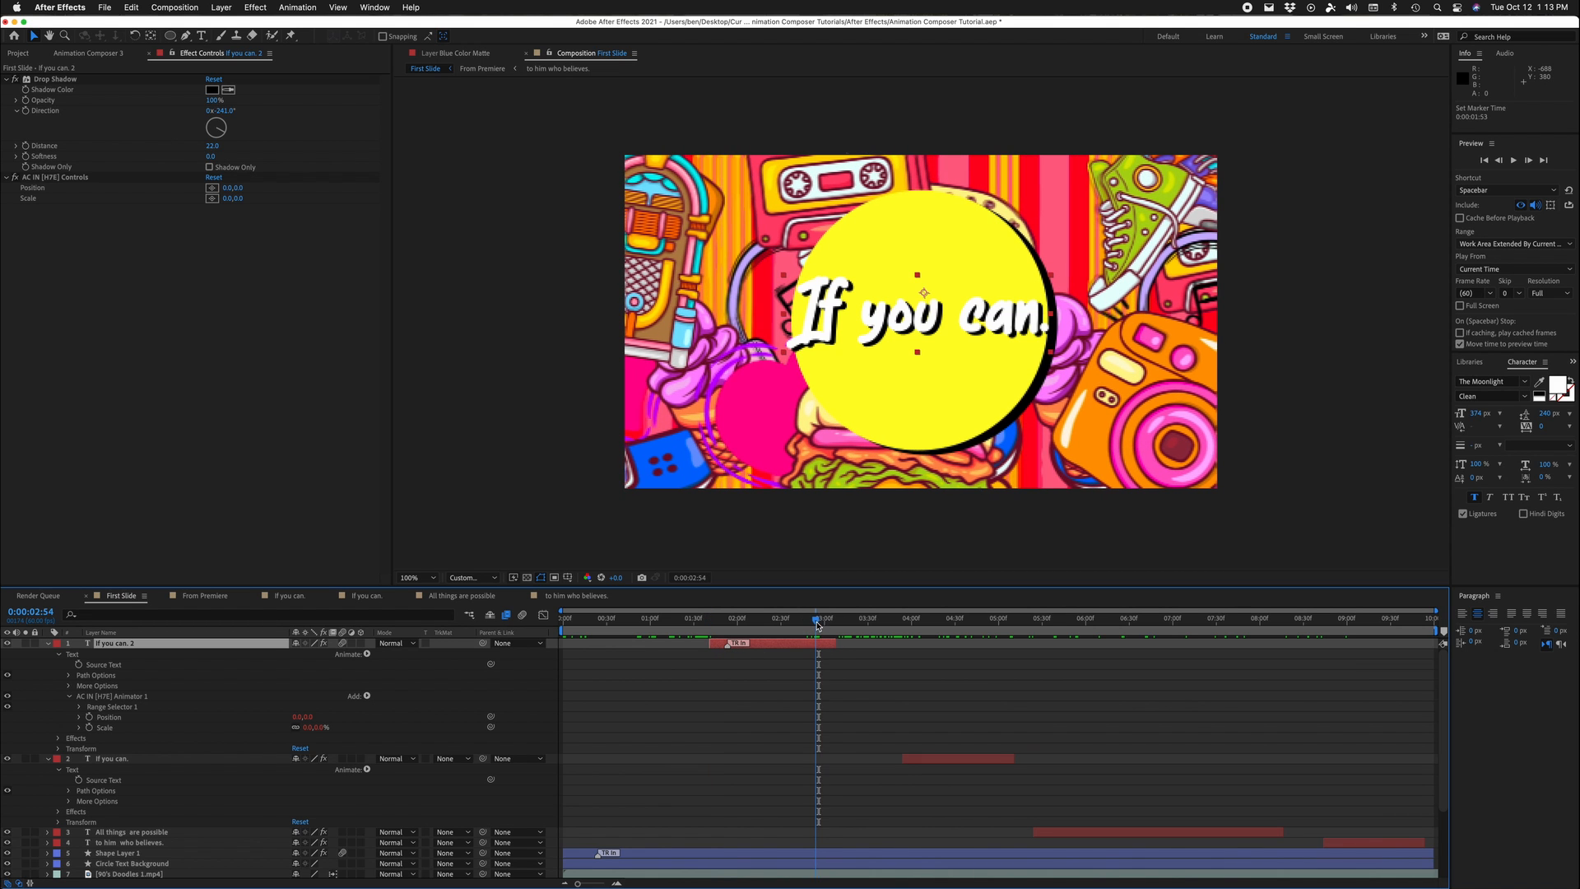
click(116, 52)
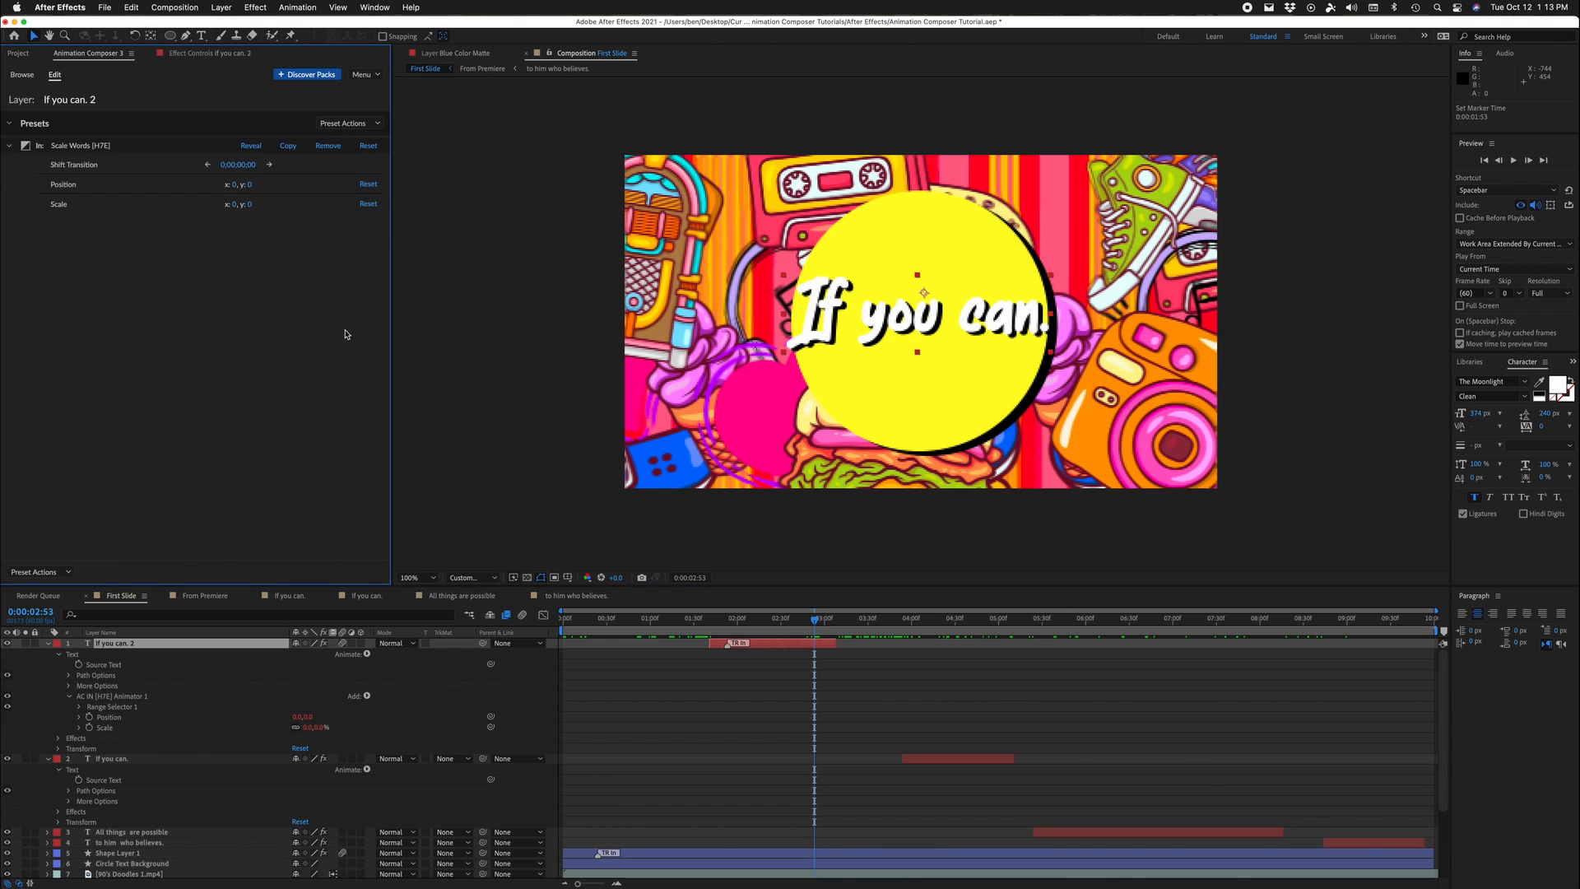
click(26, 74)
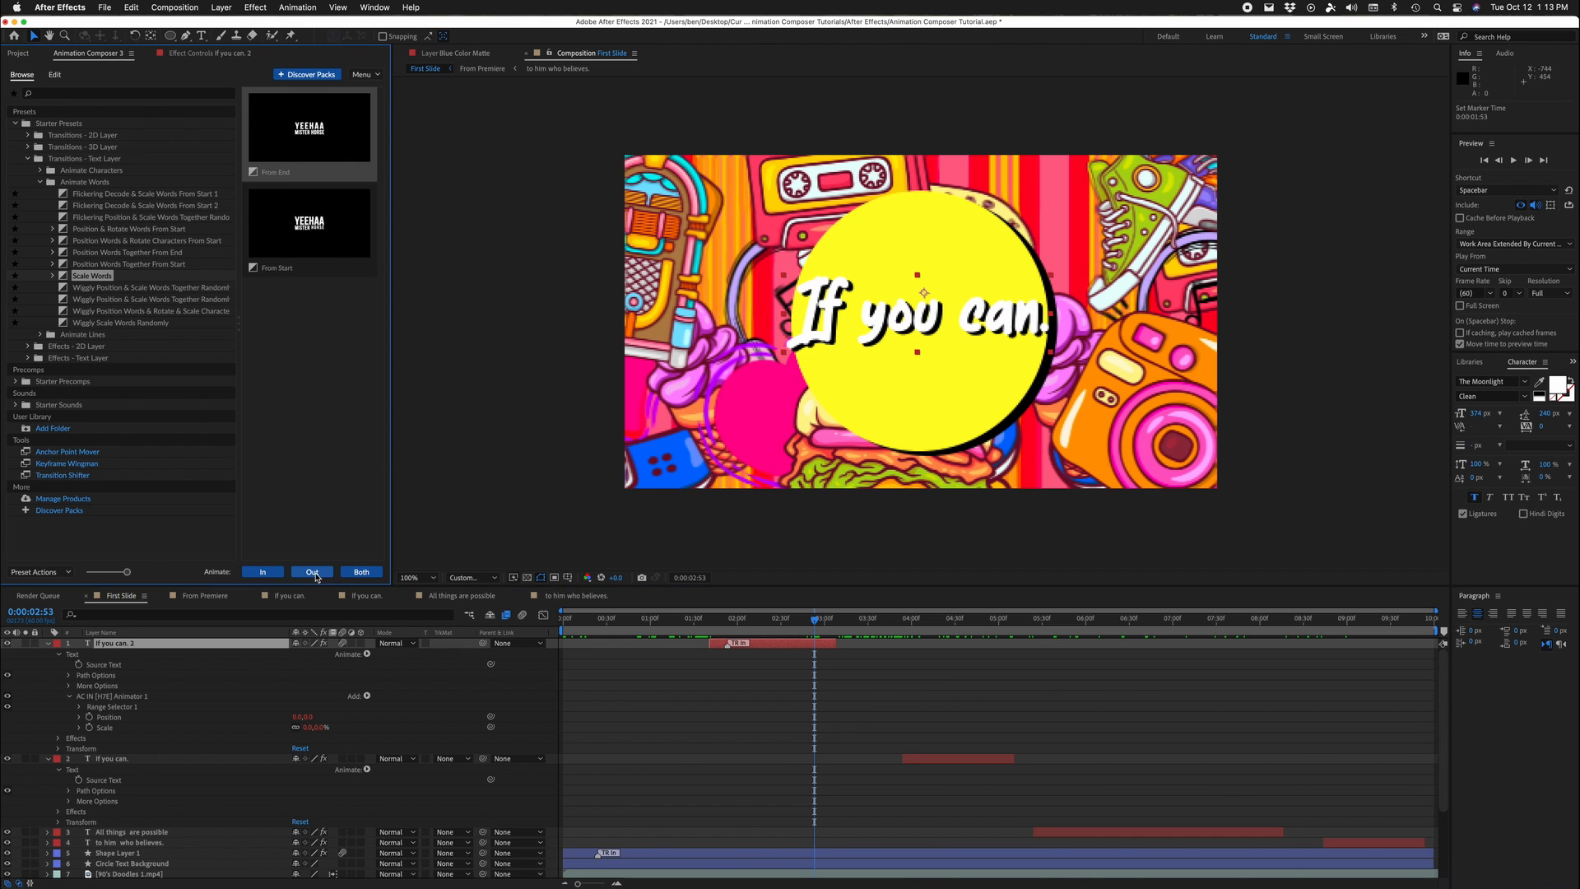
click(316, 572)
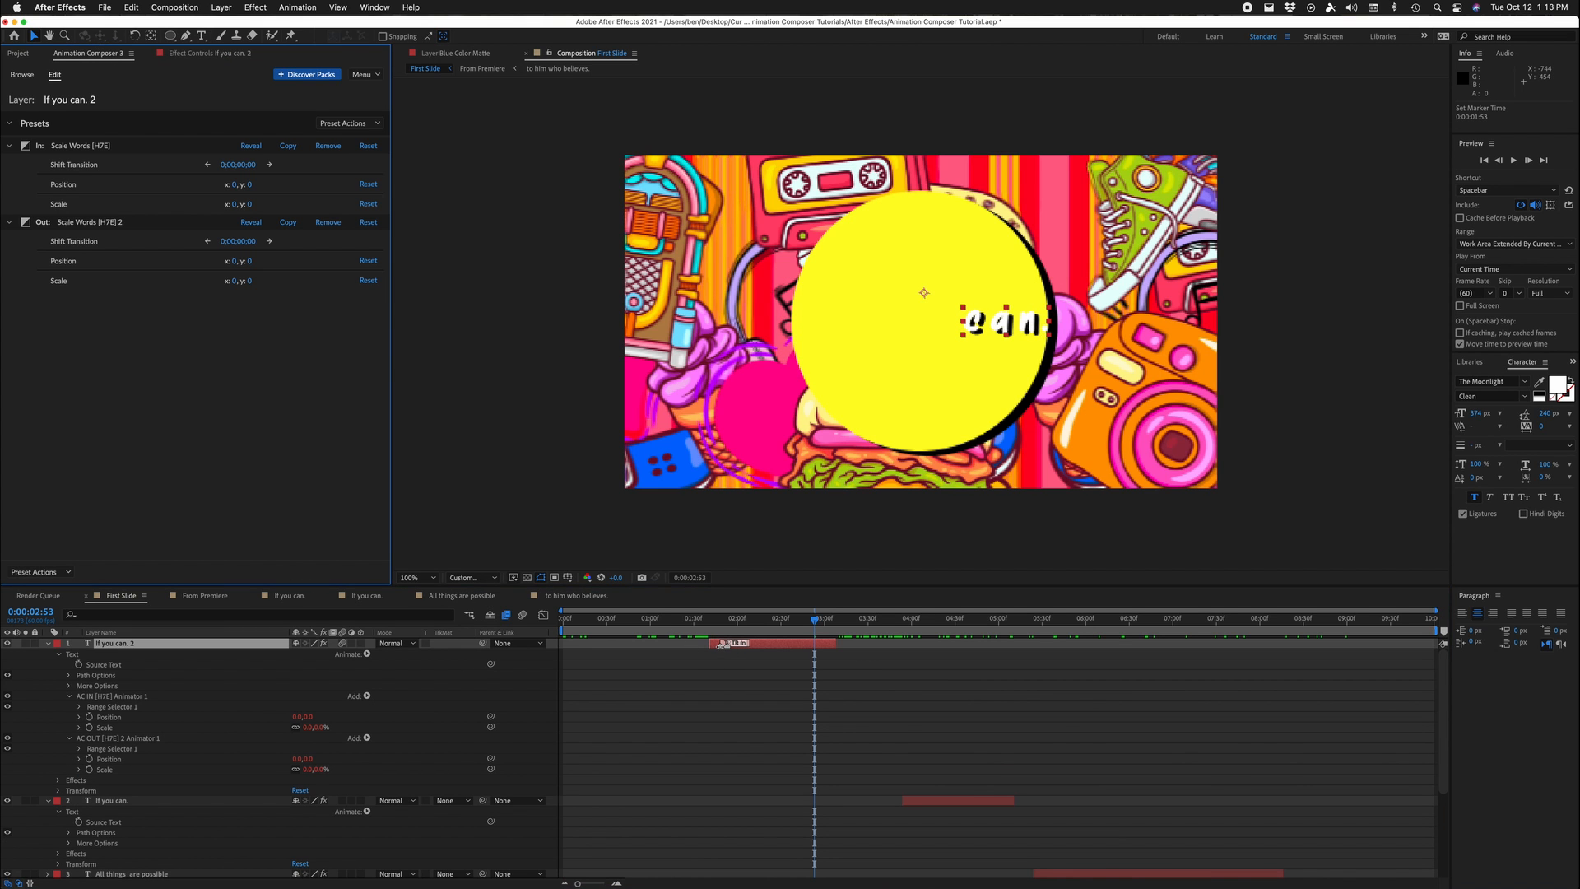
mouse_move(721, 644)
mouse_down()
mouse_move(814, 653)
mouse_move(709, 623)
mouse_move(852, 642)
mouse_move(775, 656)
mouse_move(758, 625)
mouse_move(772, 644)
mouse_up()
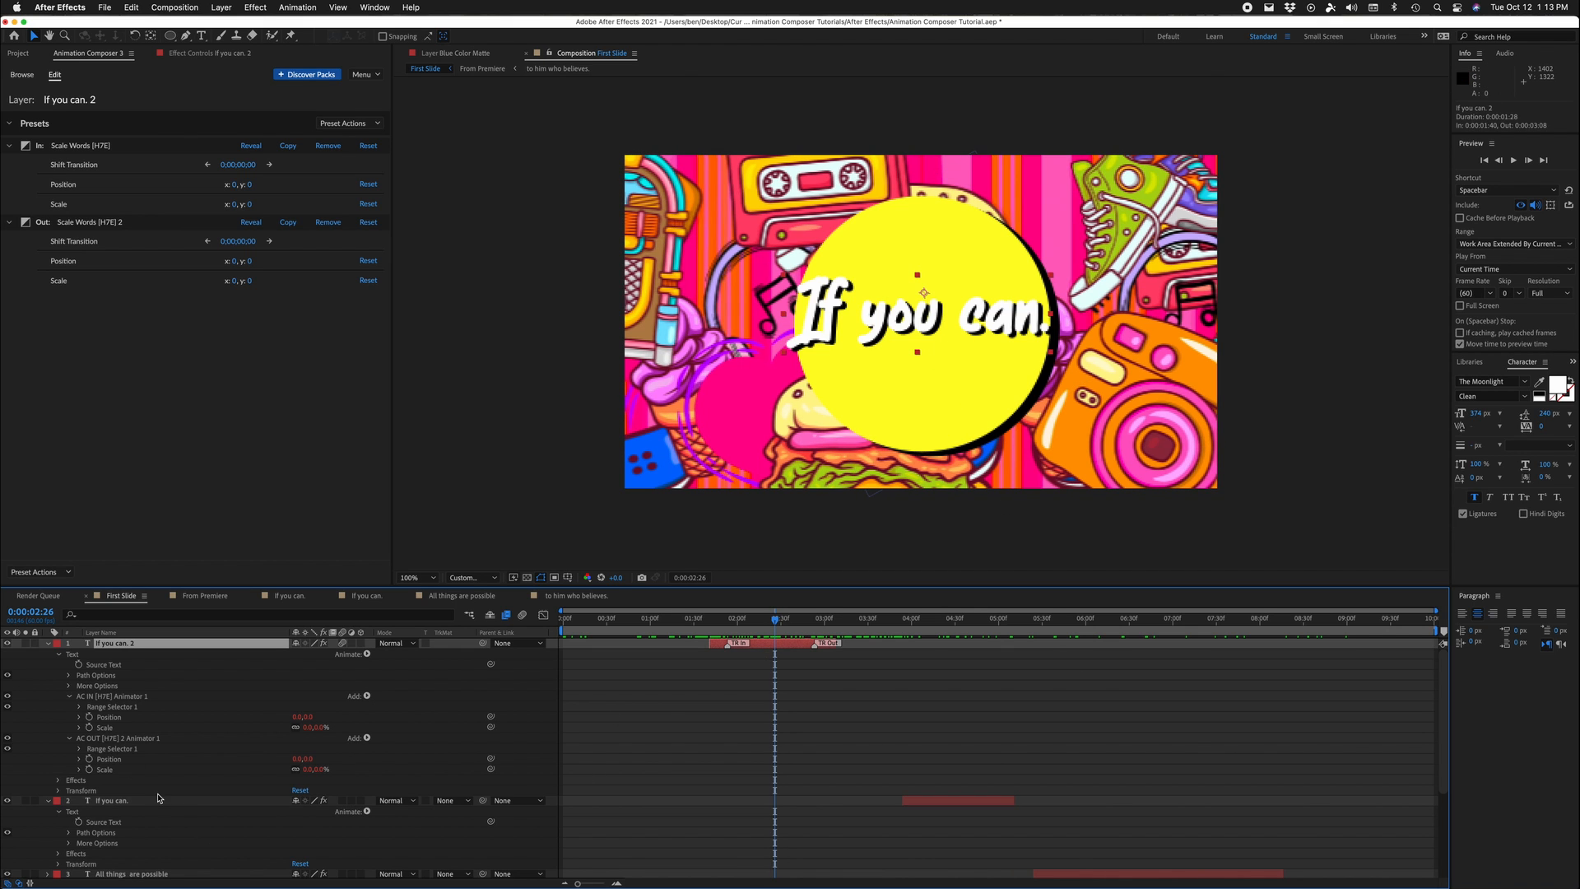
Step: Copy all presets from Shape Layer 1 and paste them onto the first "If you can." layer
click(47, 654)
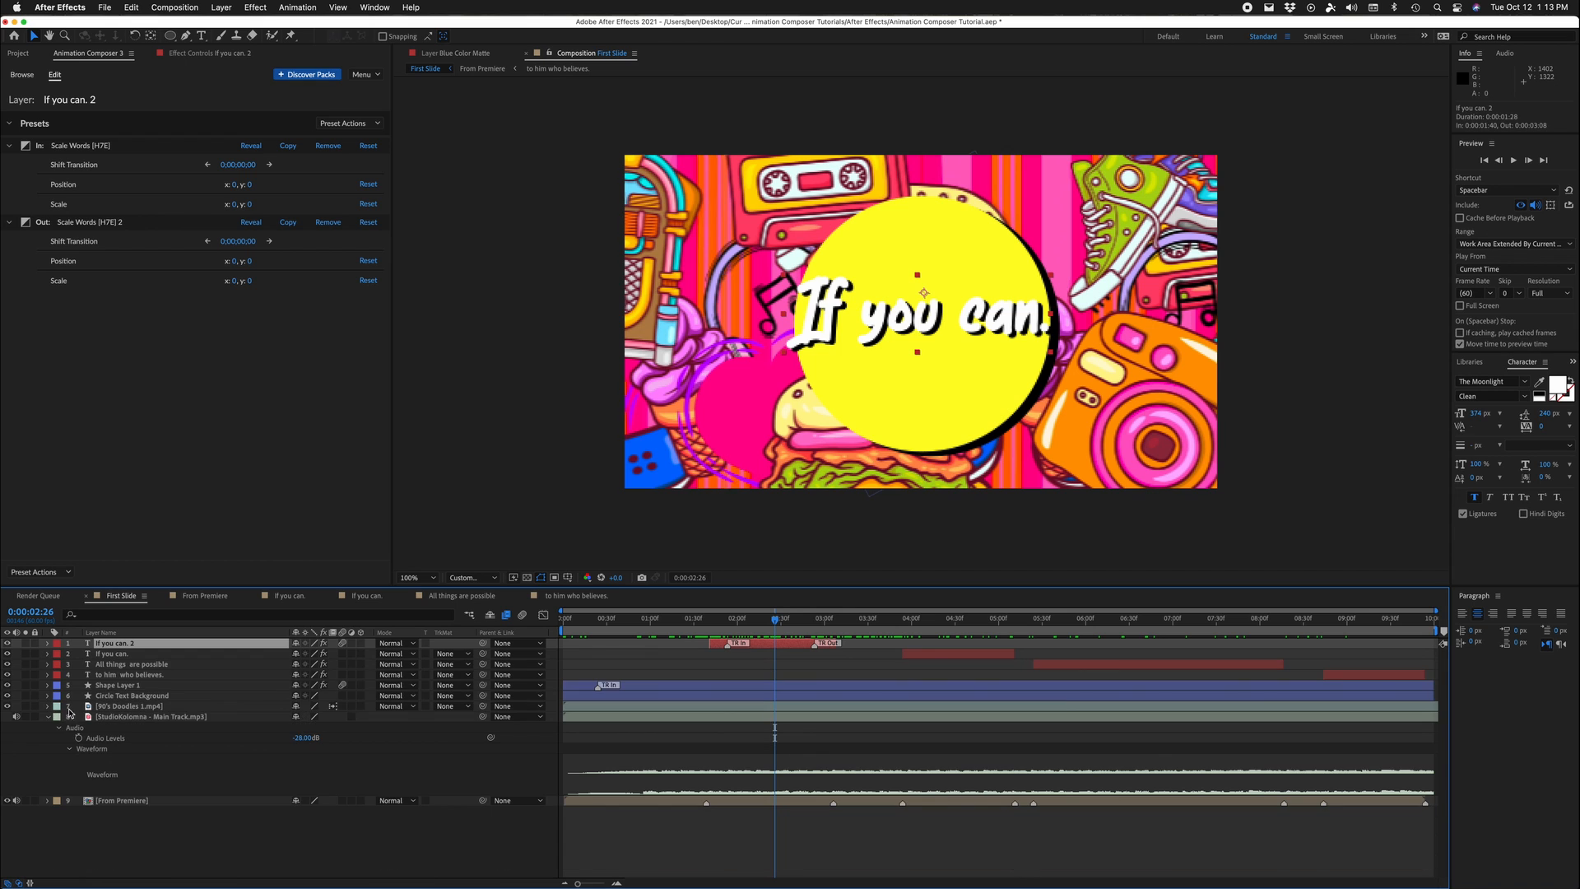
click(114, 685)
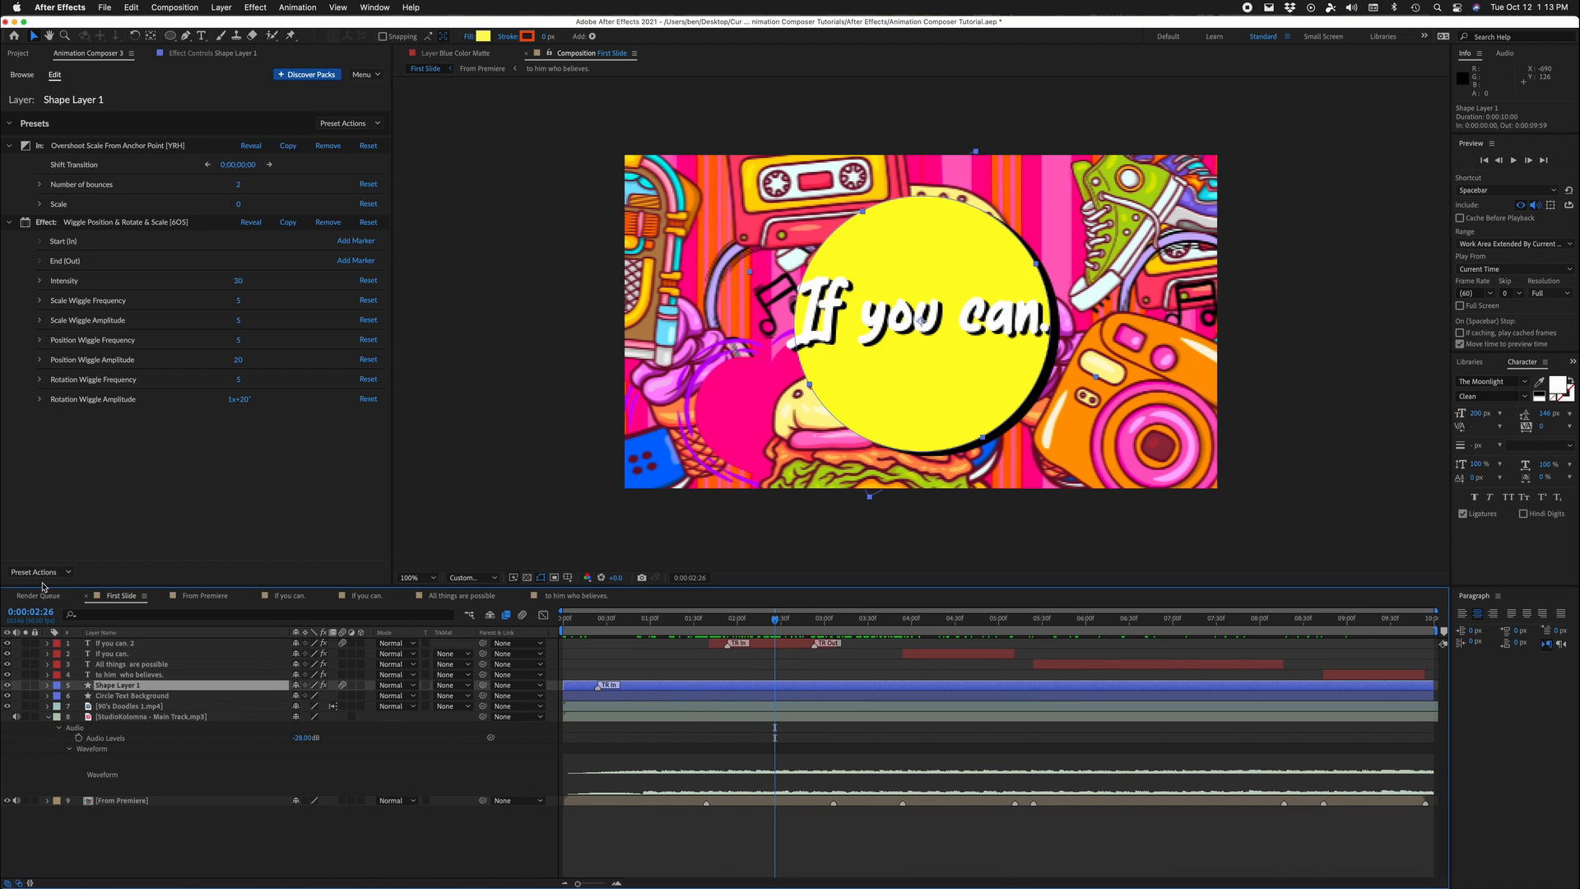
click(24, 78)
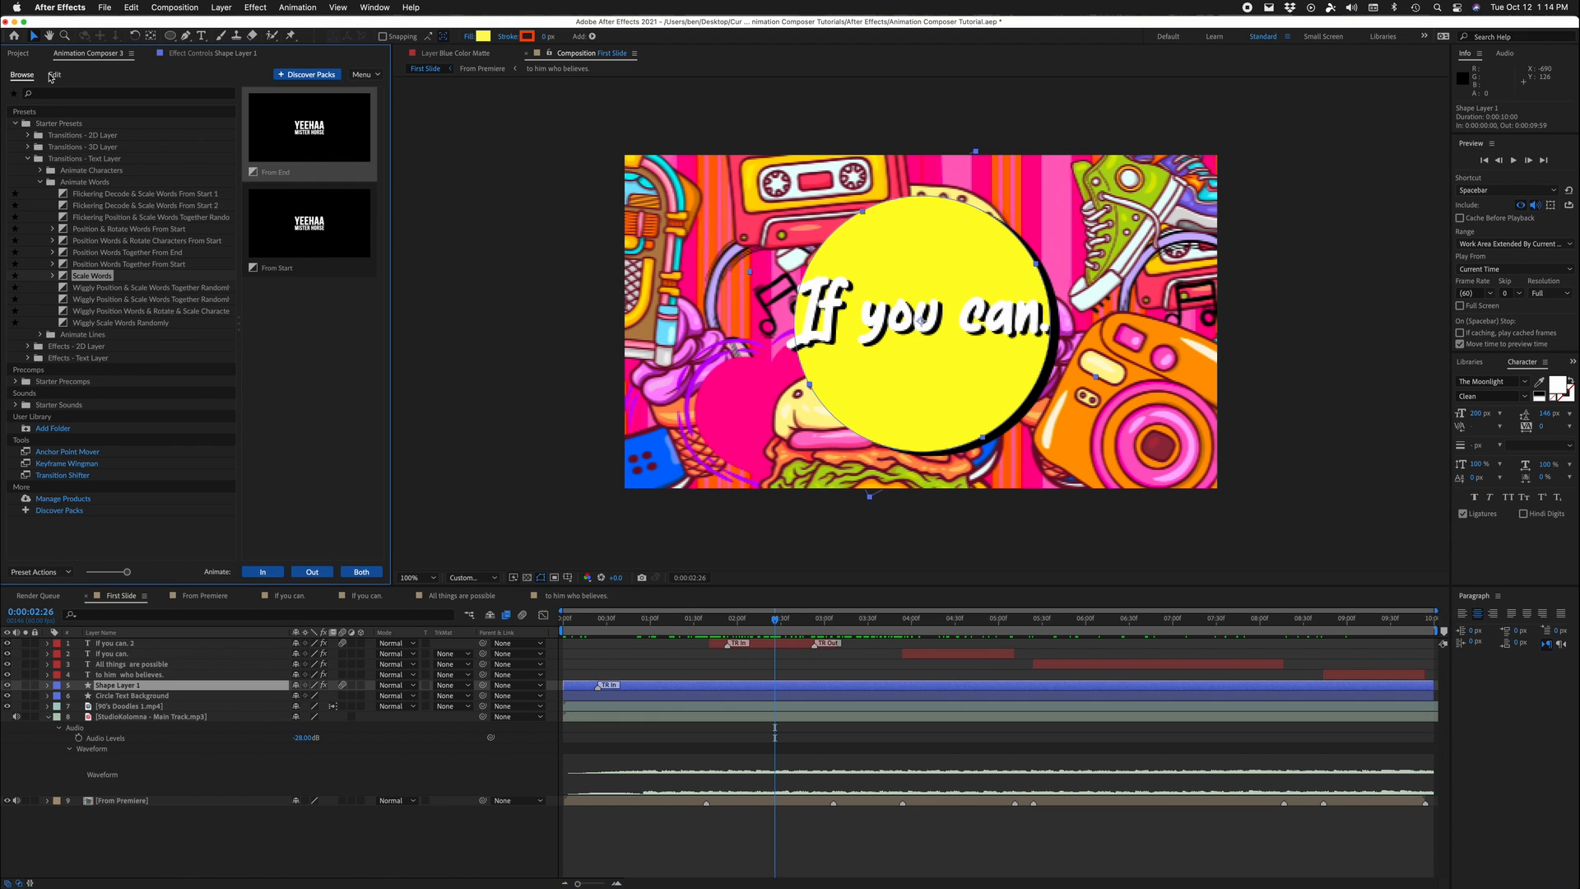
click(50, 74)
click(37, 572)
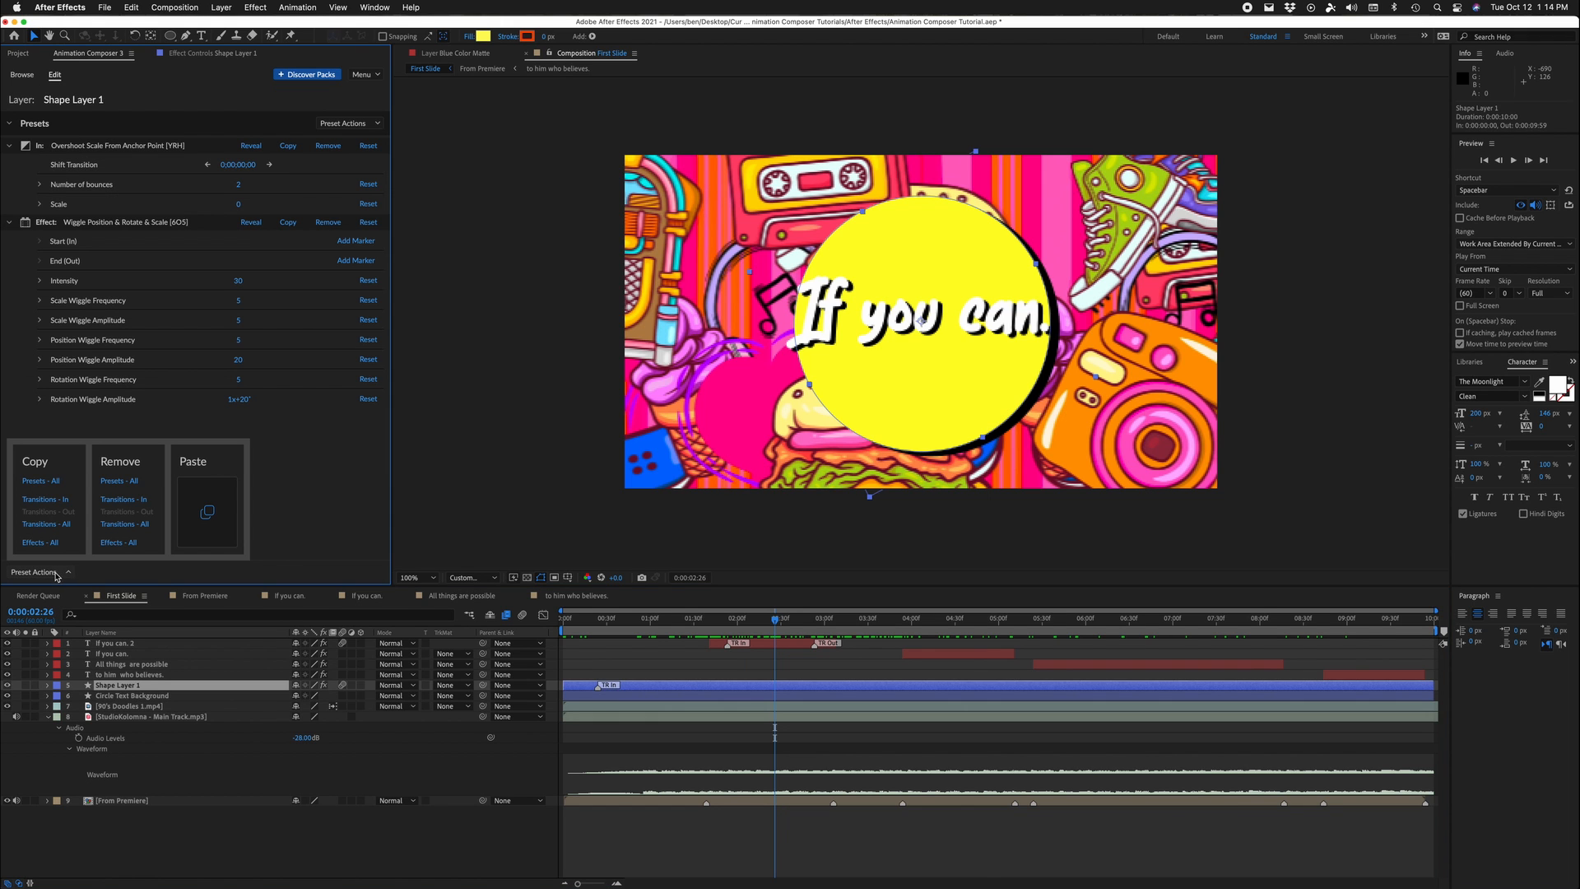
click(34, 483)
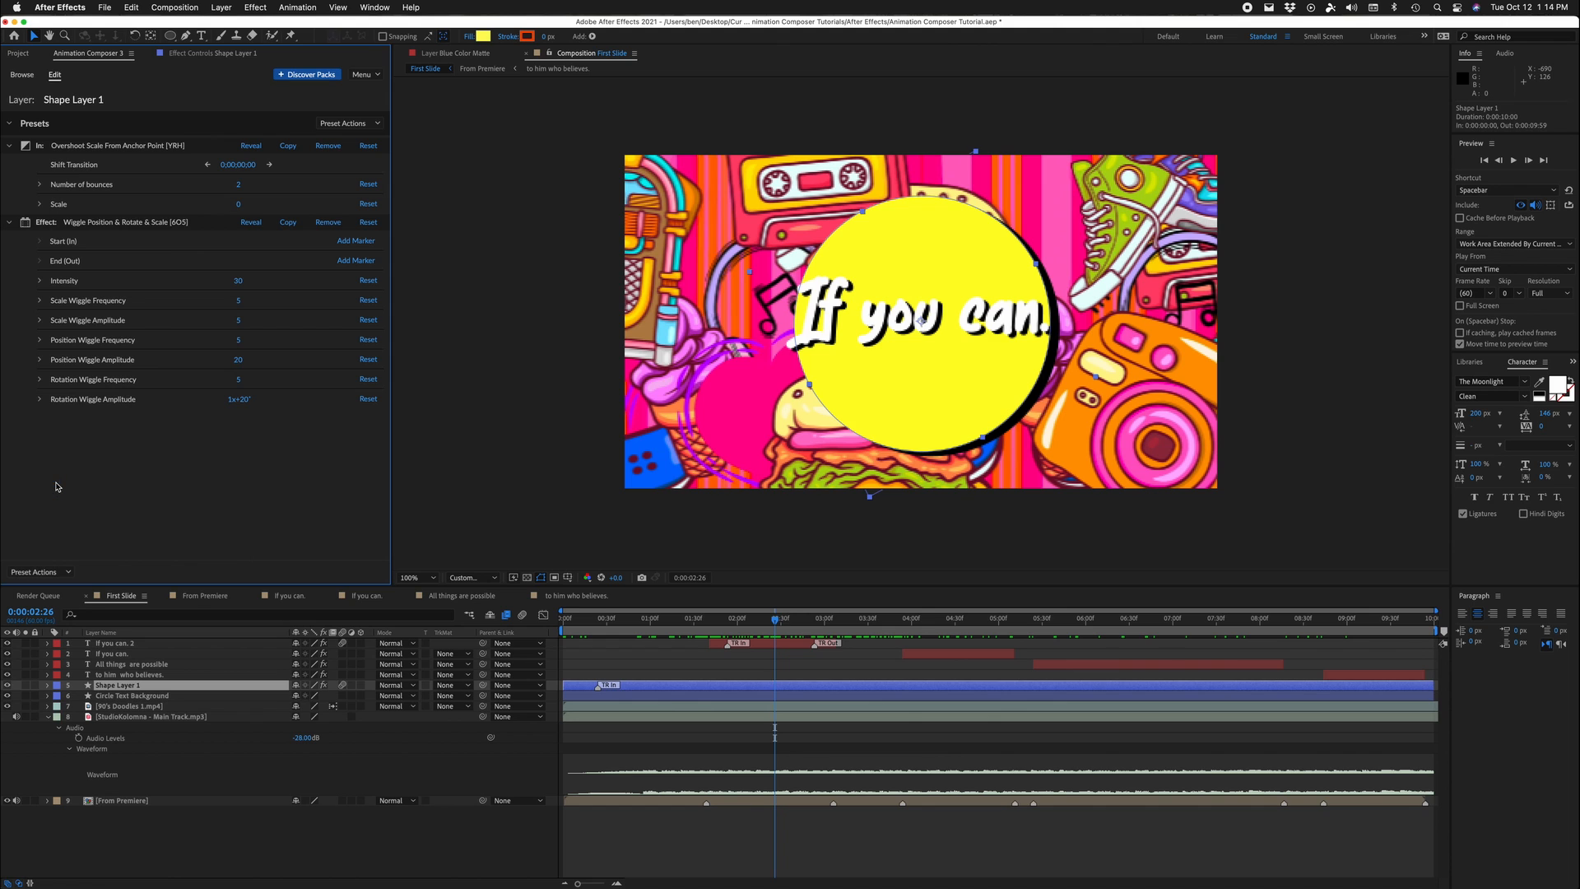
click(776, 644)
click(37, 571)
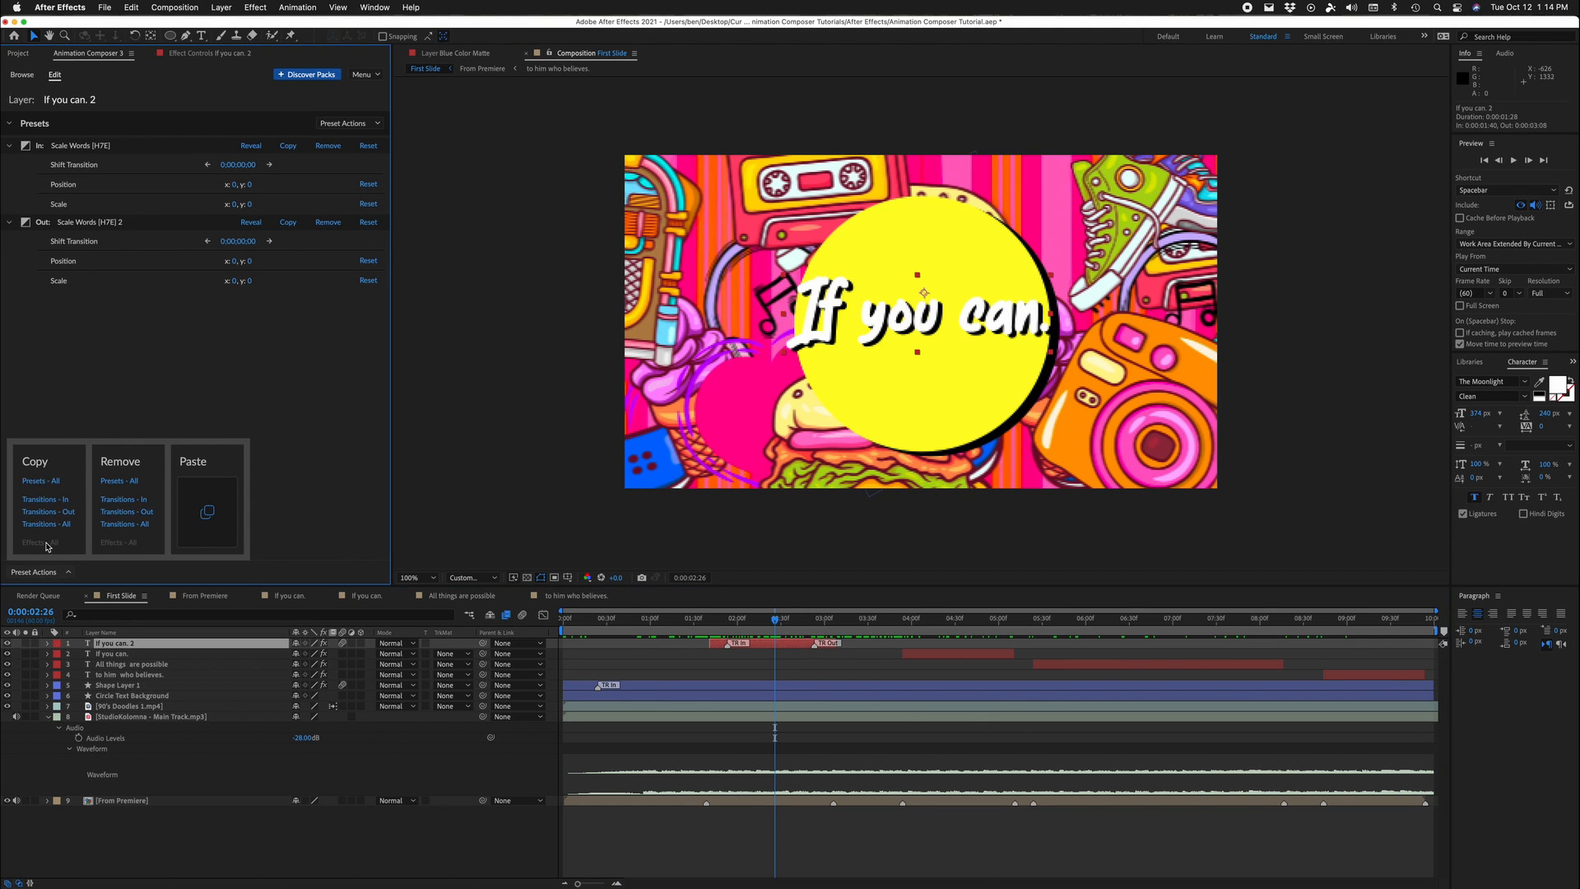
click(207, 511)
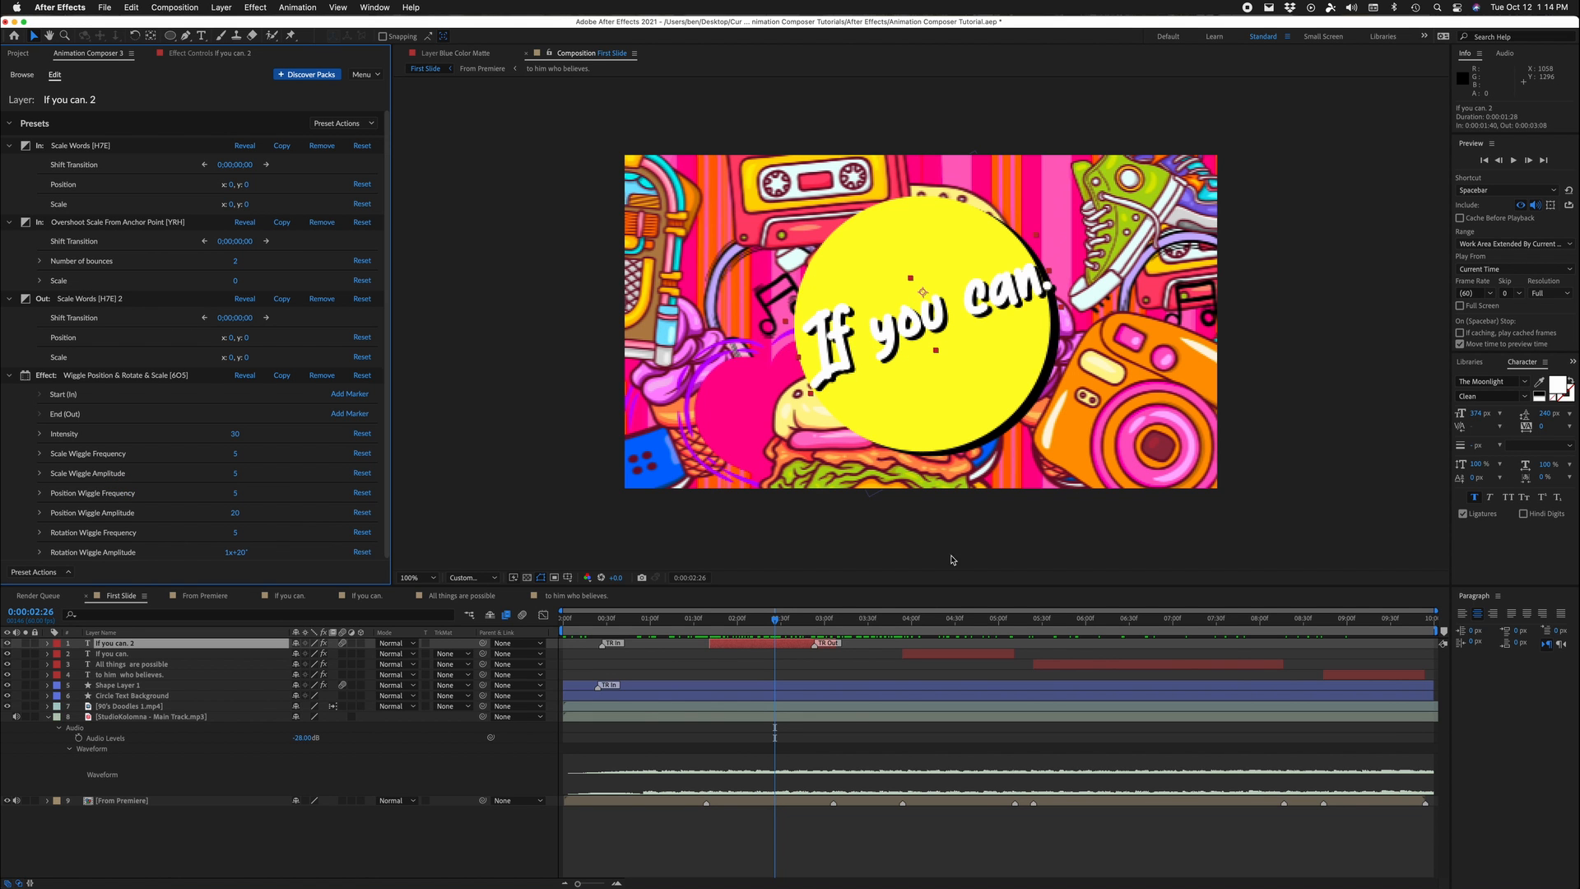
Step: Set the Rotation Wiggle Amplitude of the first "If you can." layer to 0x+0° and play back the text's wiggle
mouse_move(747, 620)
mouse_down()
mouse_move(707, 623)
mouse_move(769, 630)
mouse_up()
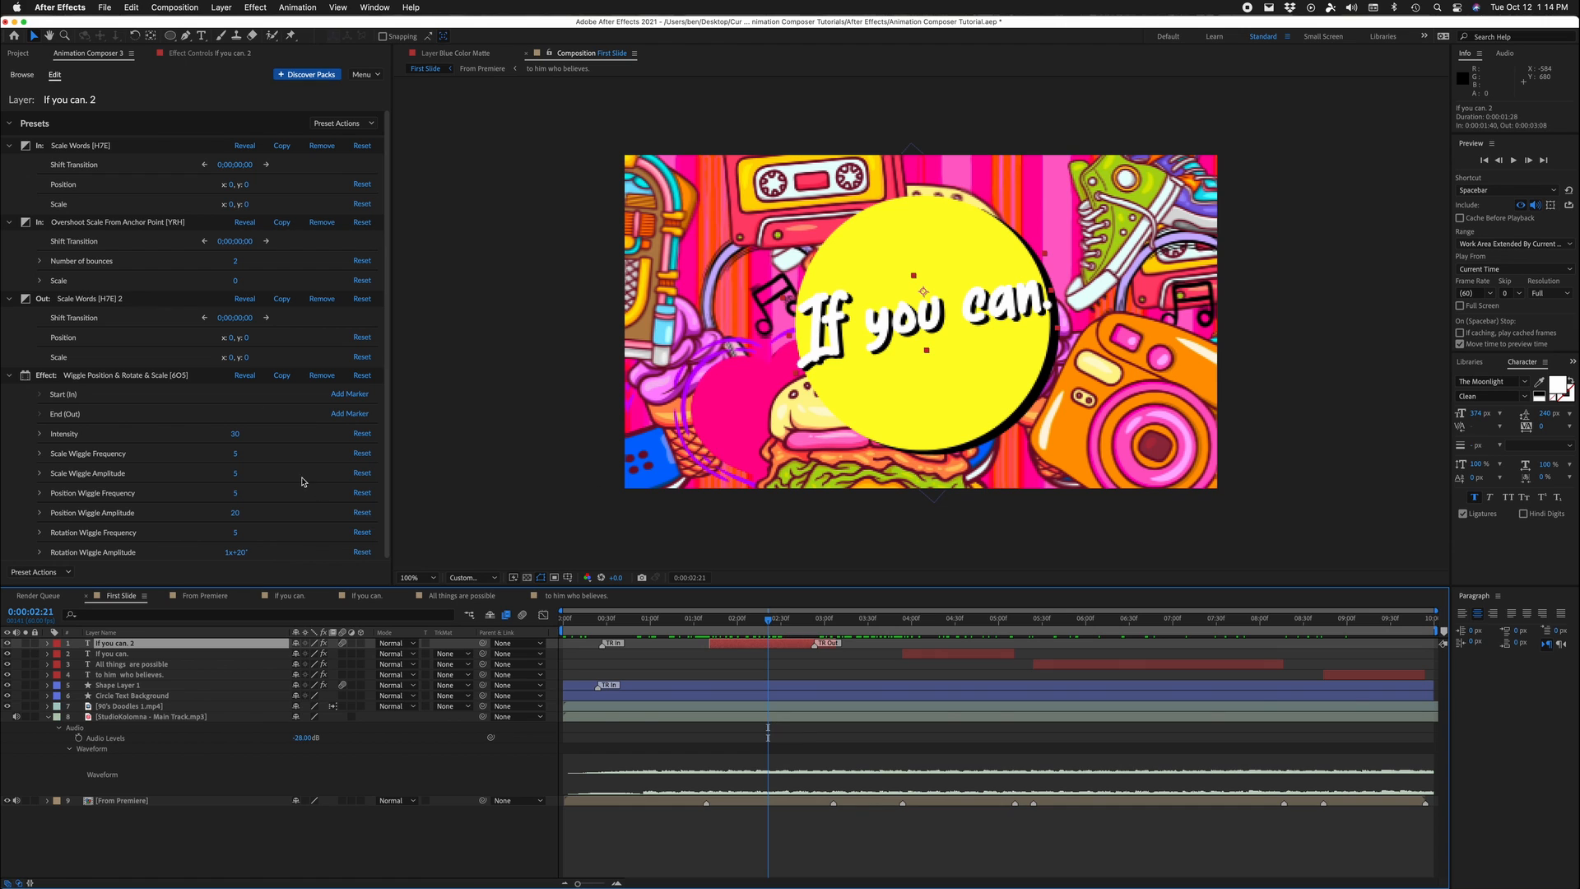
click(235, 434)
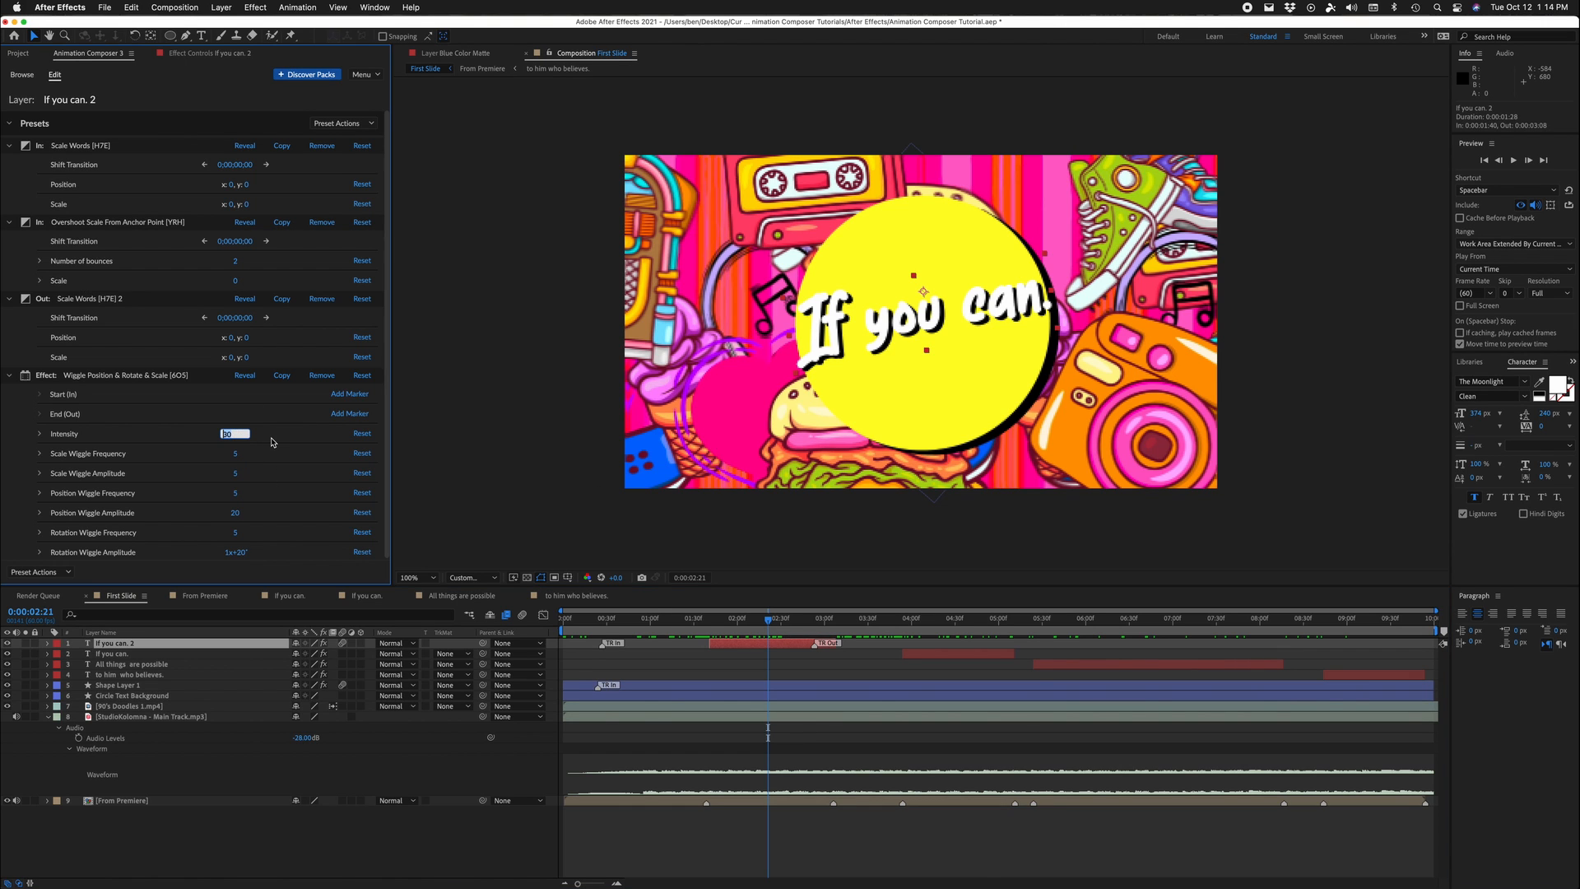
click(230, 553)
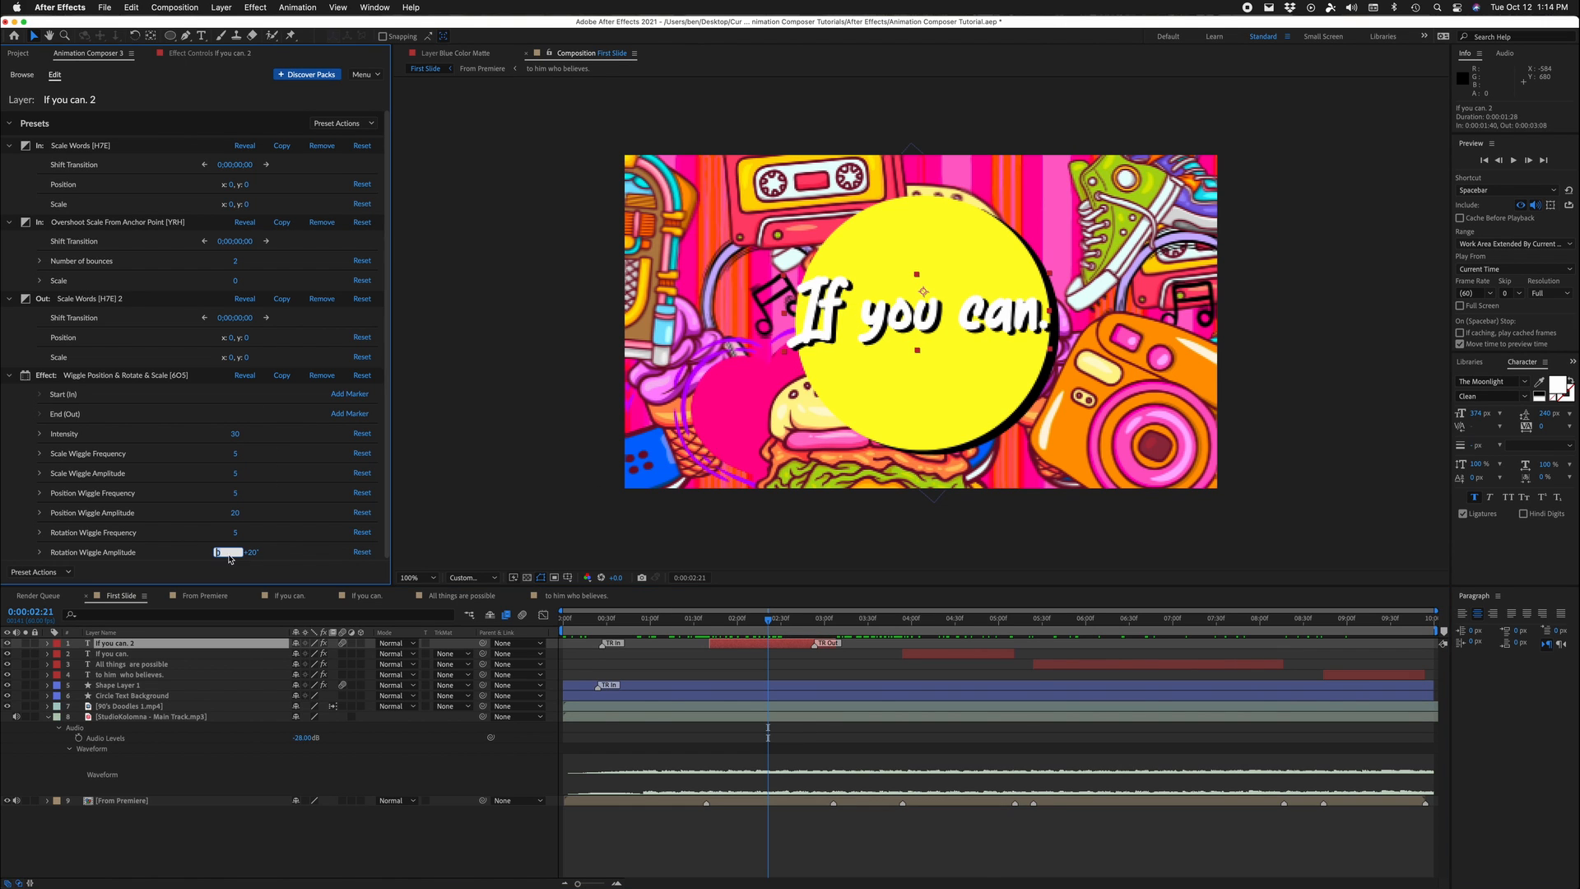
click(330, 561)
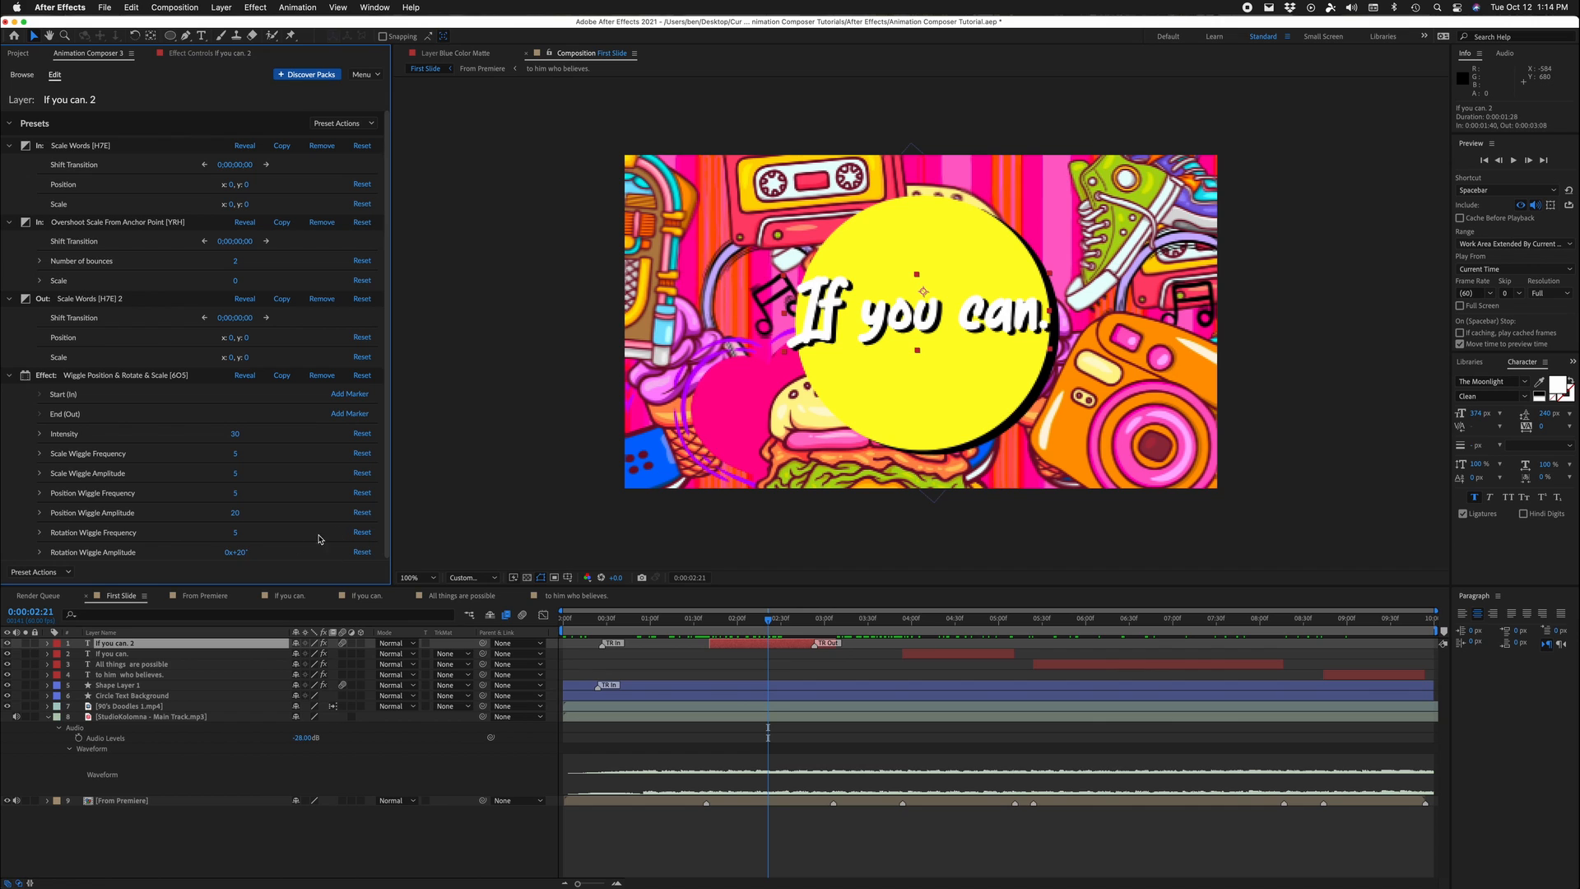
click(240, 554)
text(0x0)
click(287, 561)
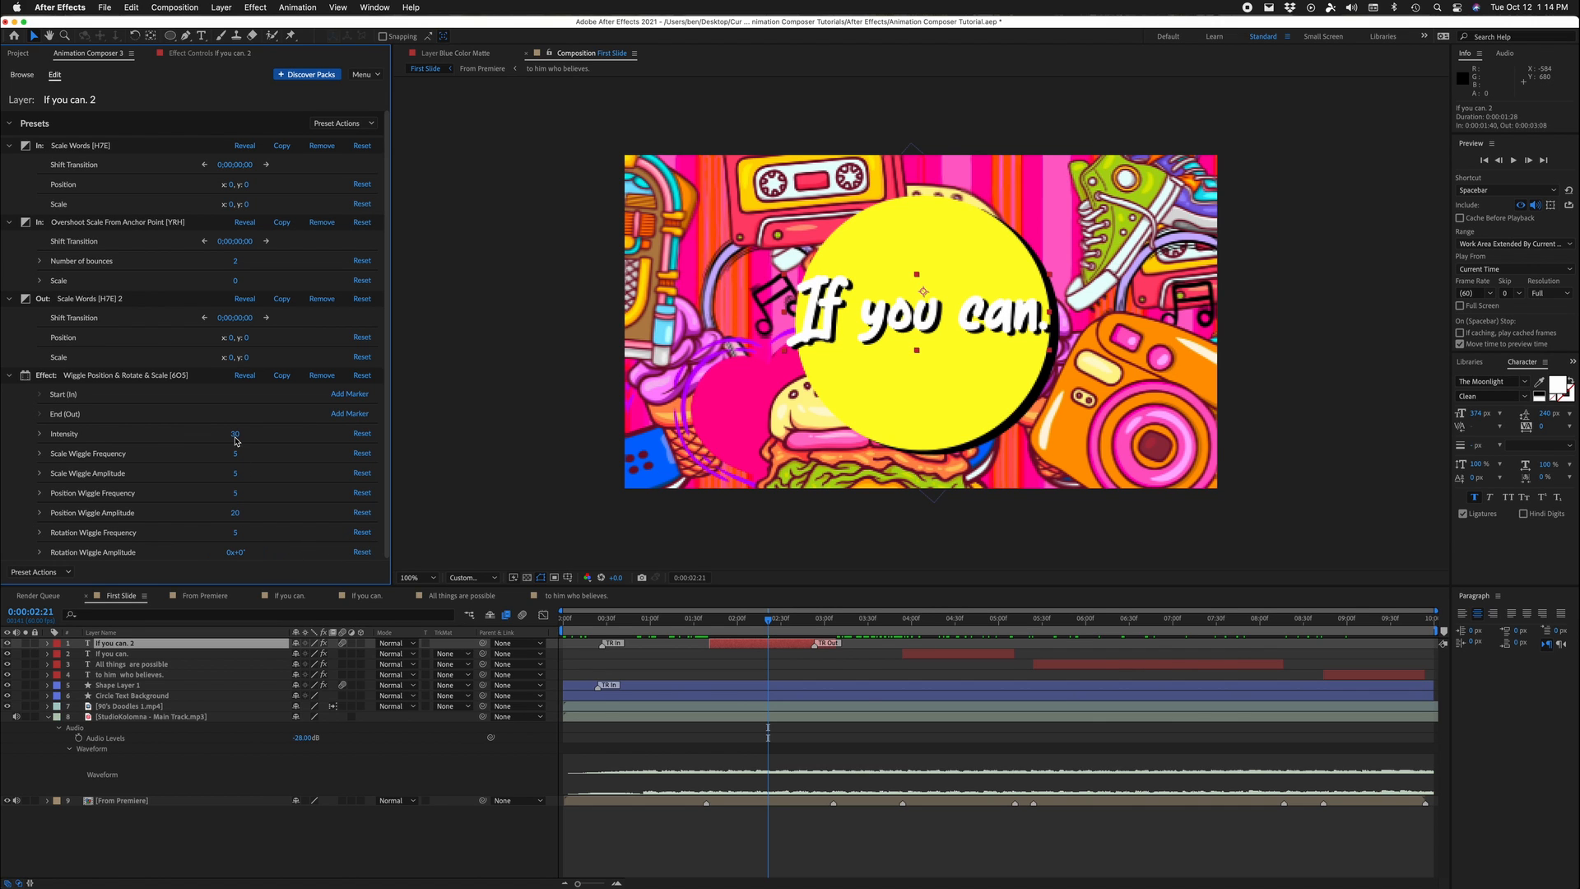
key(space)
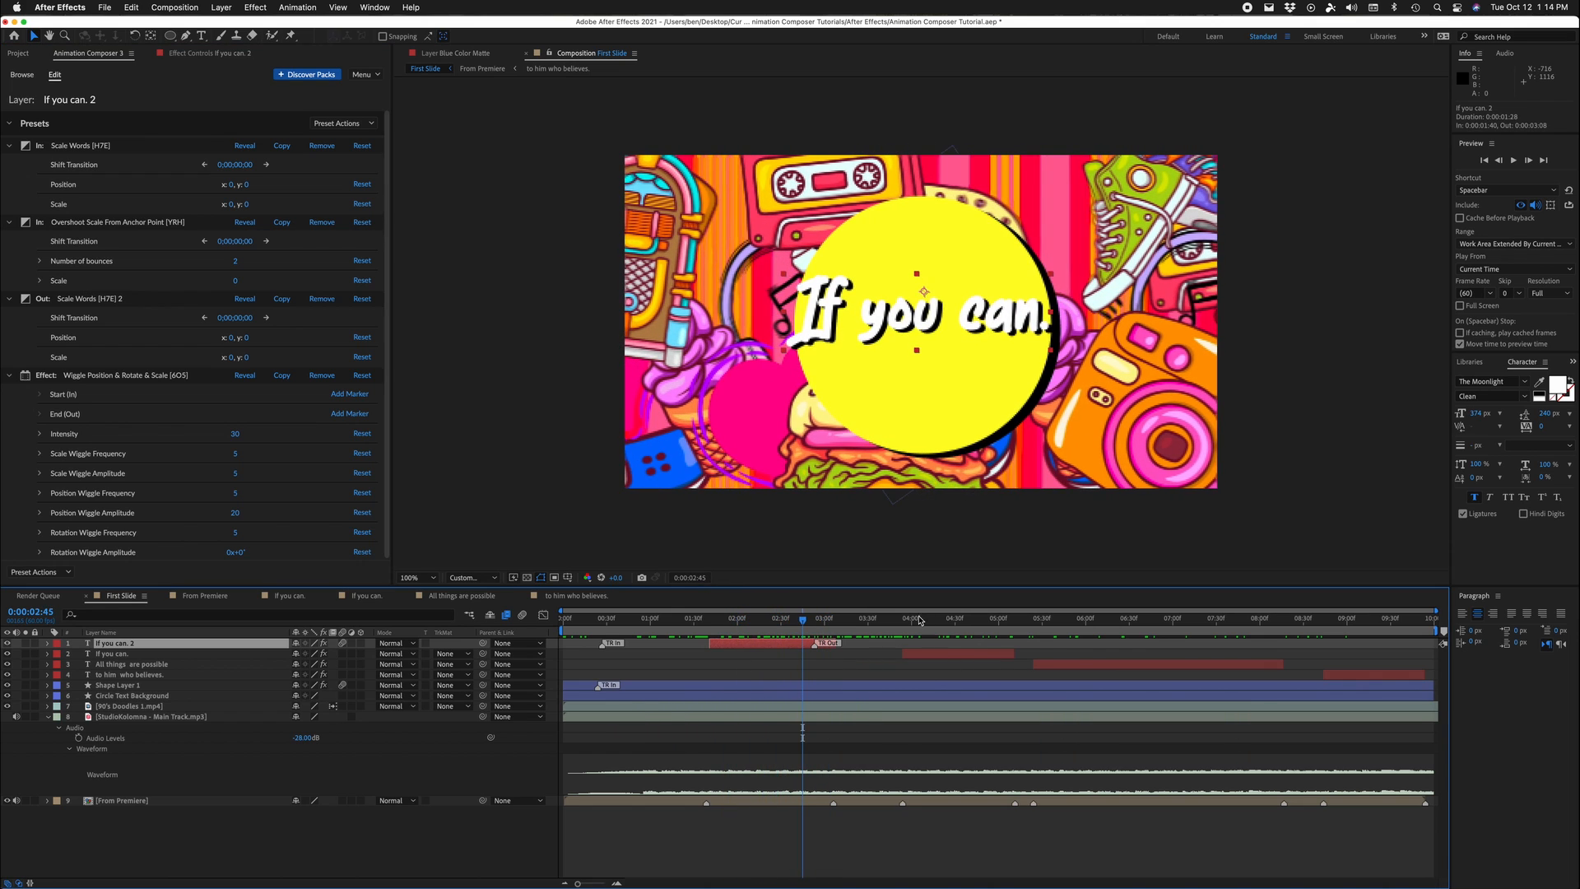
click(759, 619)
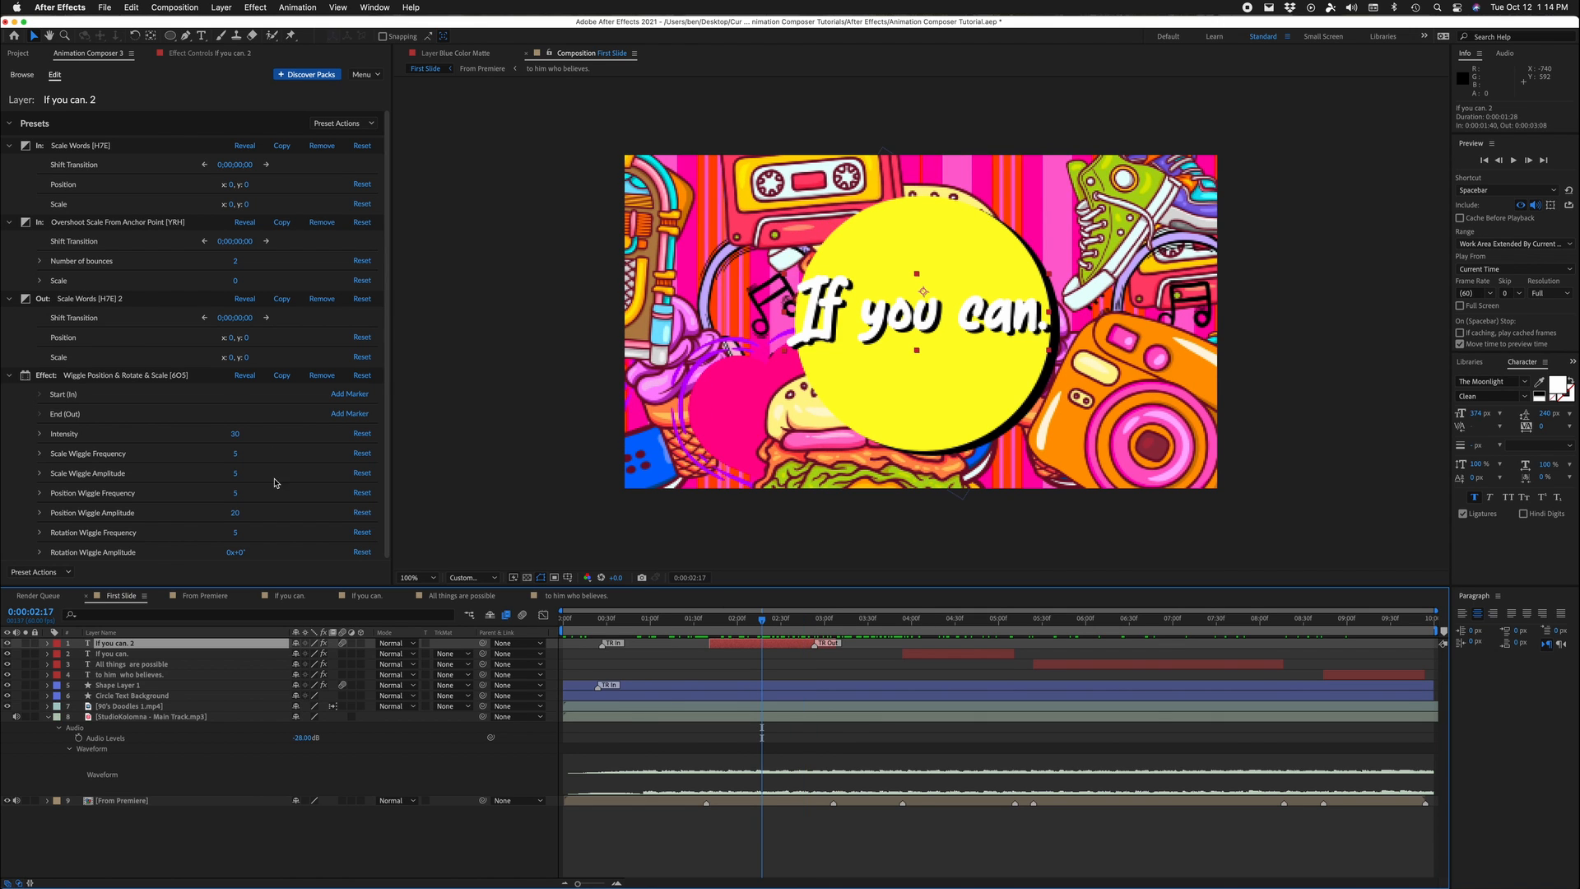
Step: Apply the text effect Flickering Decode & Scale & Tracking Characters to the first "If you can." layer and play it back
click(22, 75)
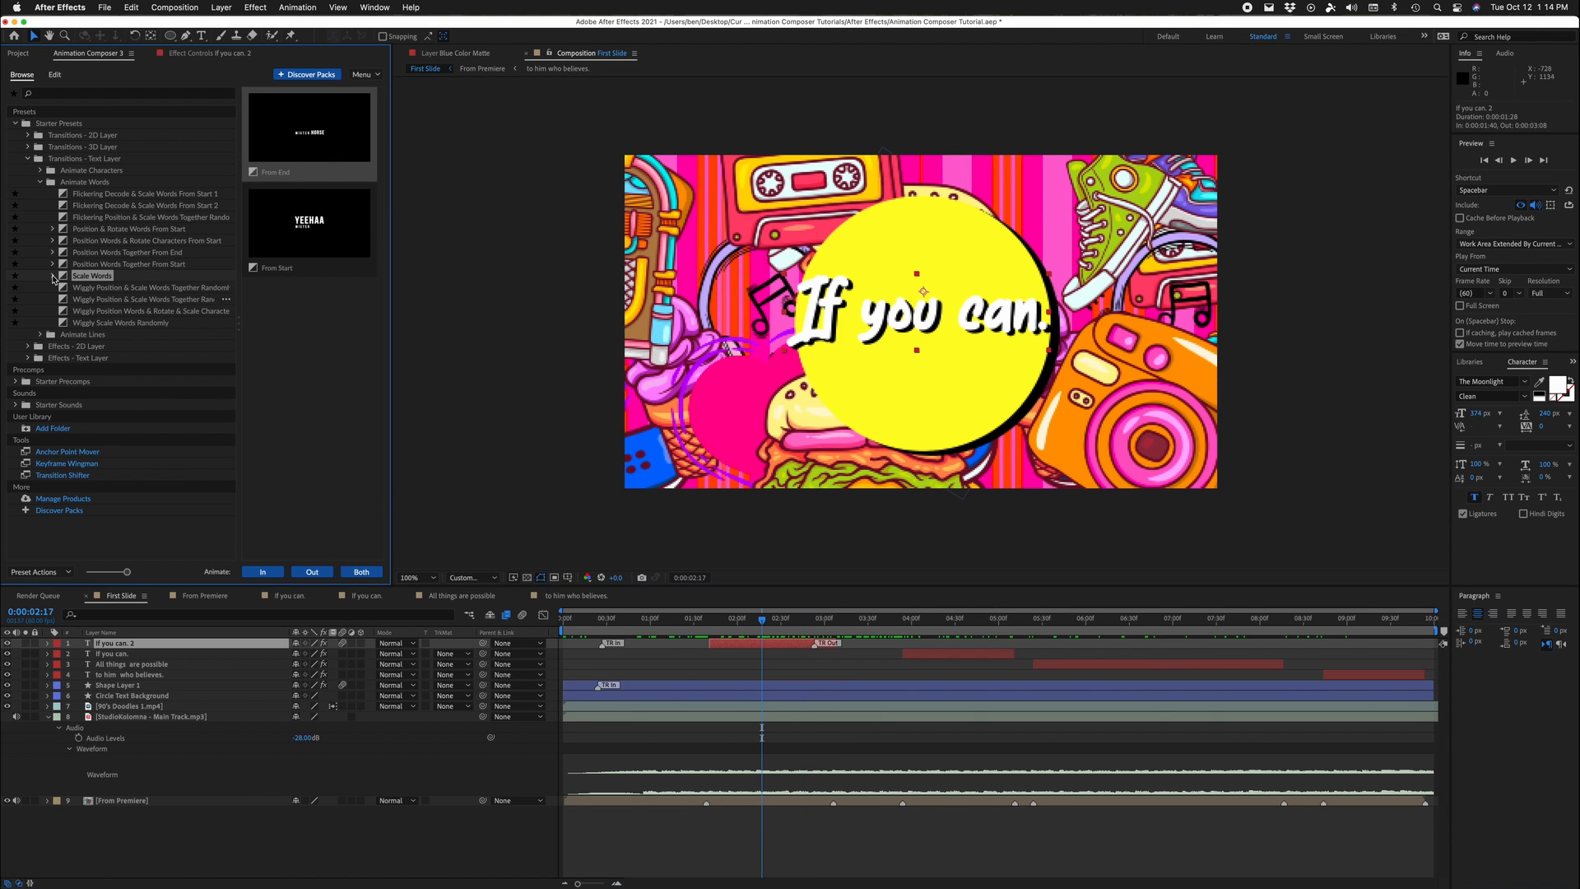
click(39, 183)
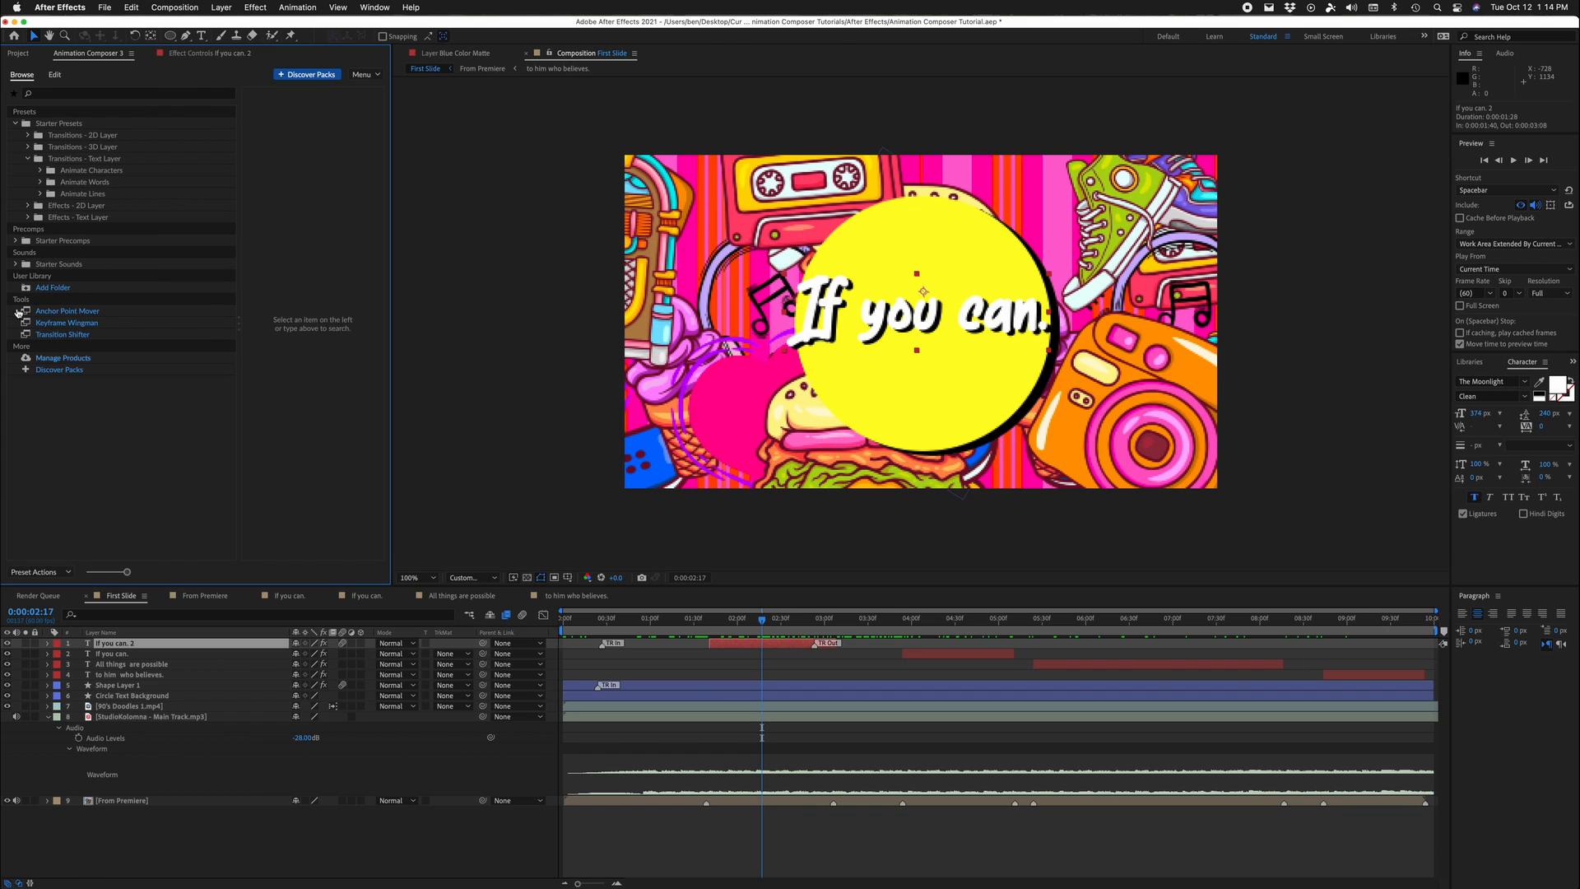
click(28, 206)
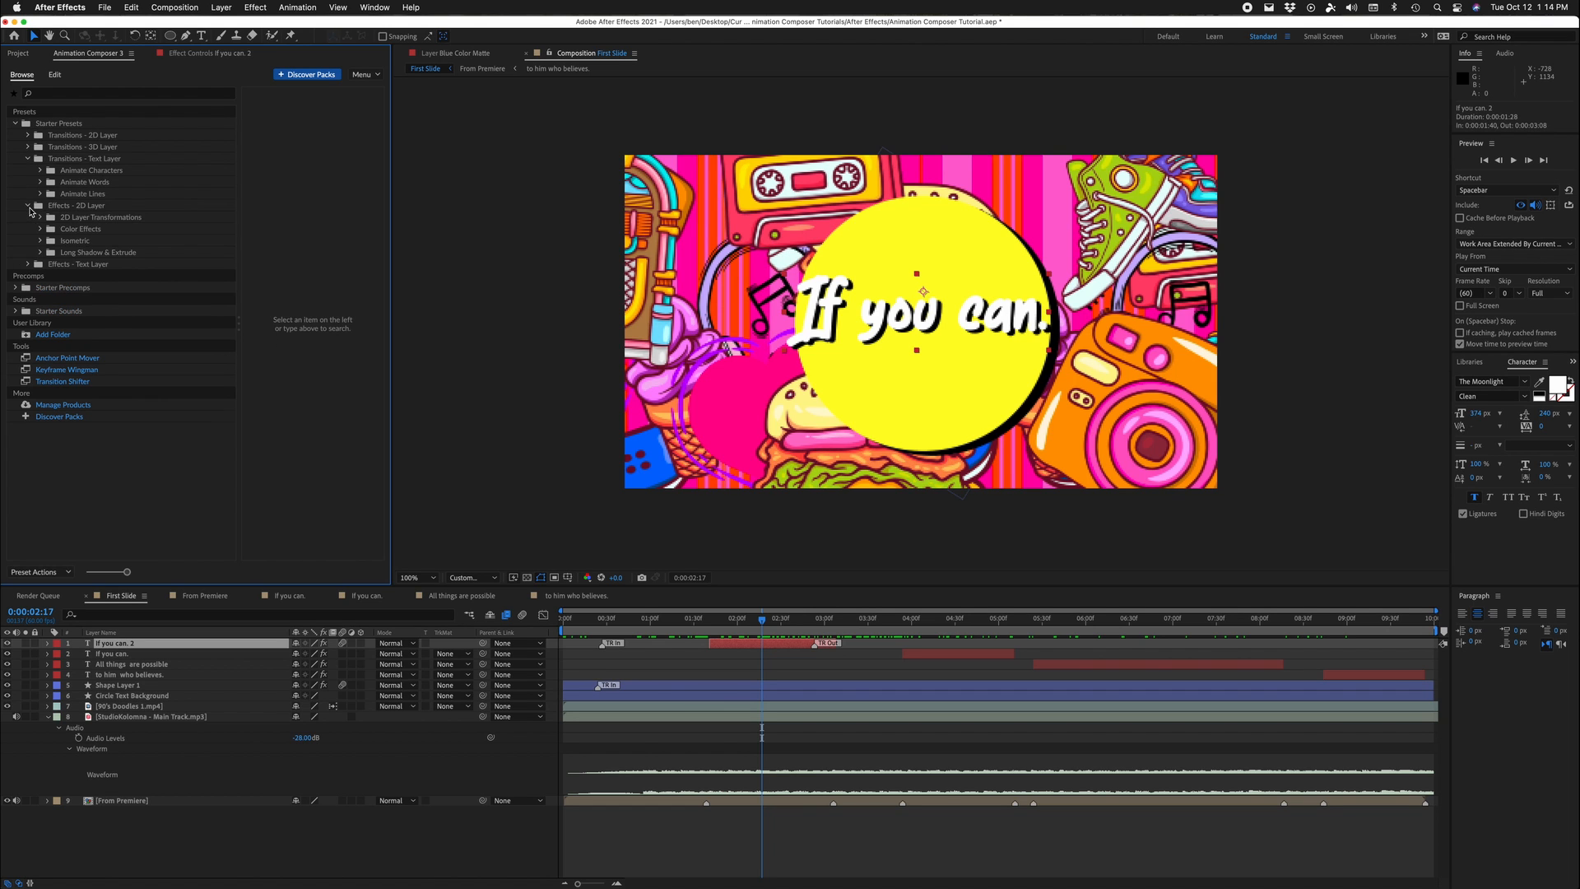
click(86, 229)
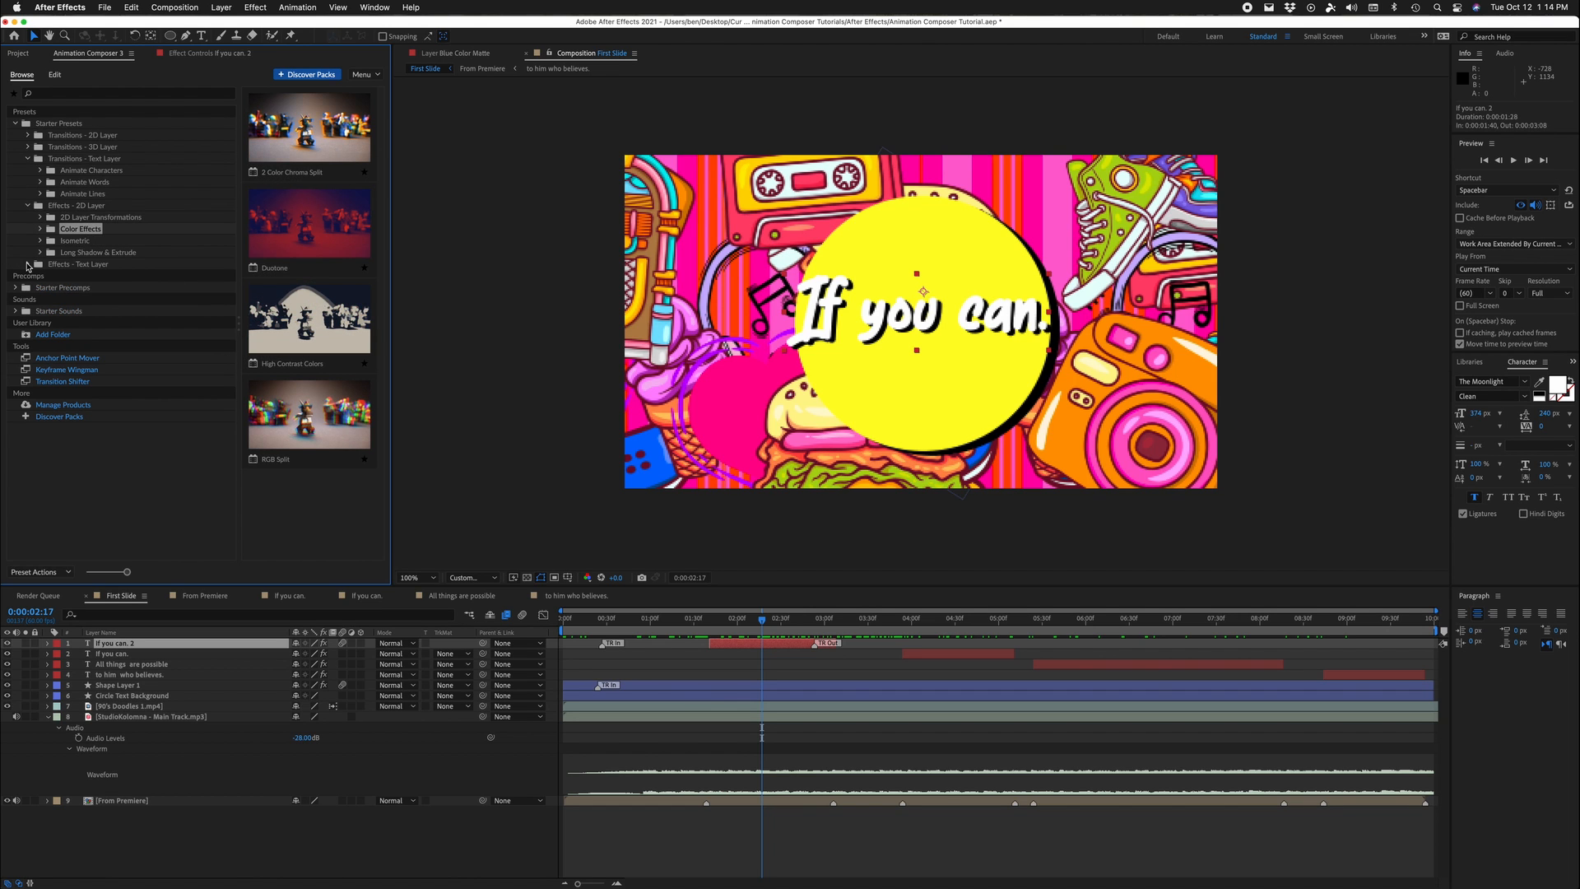
click(28, 264)
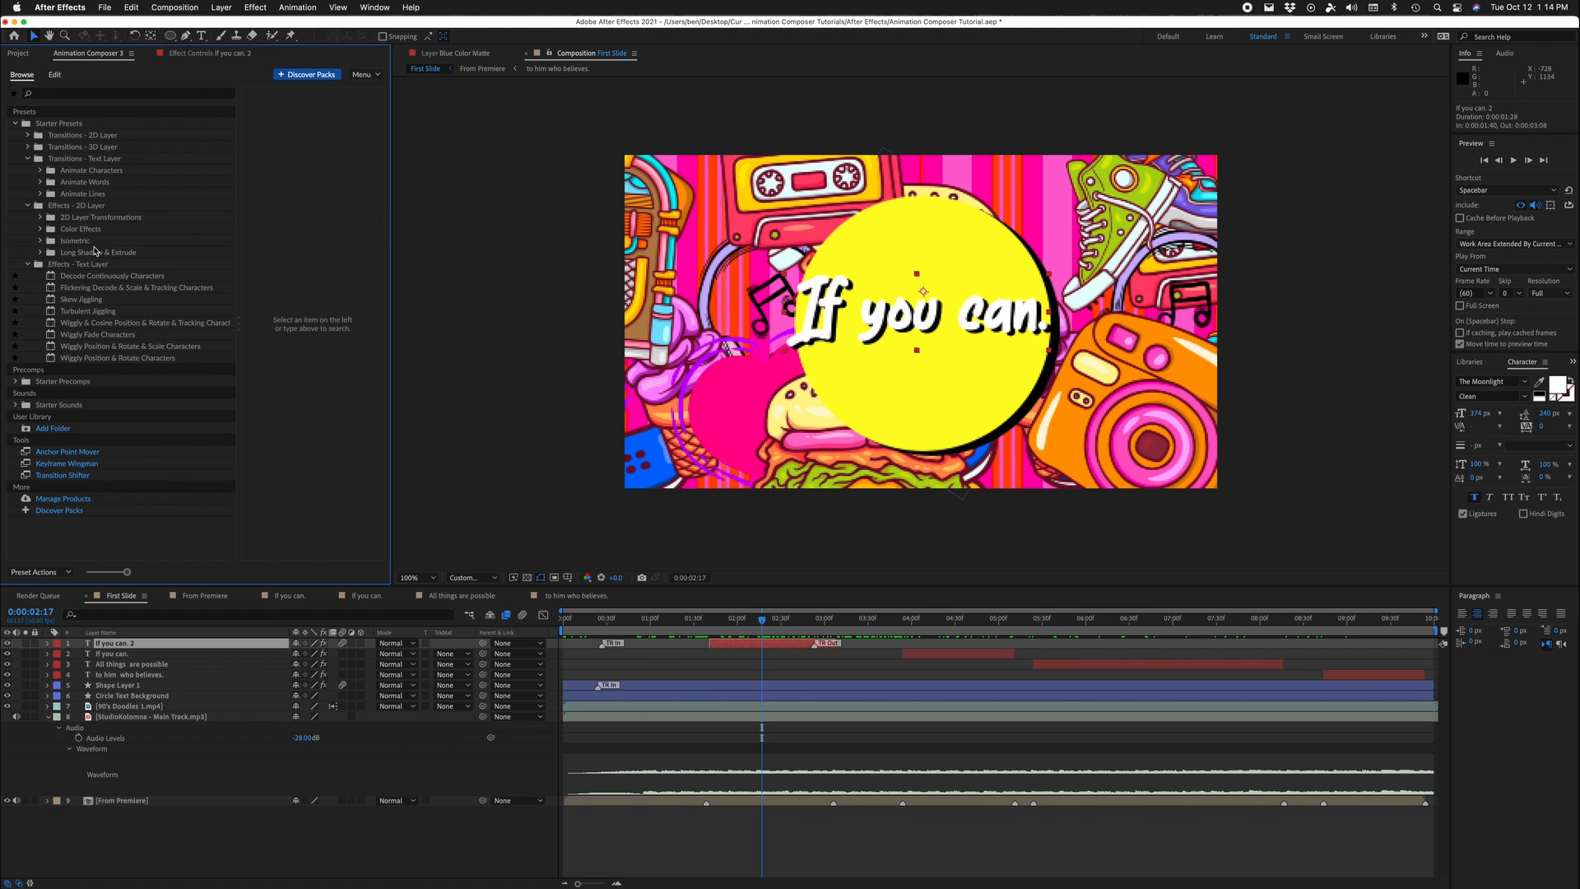
click(27, 206)
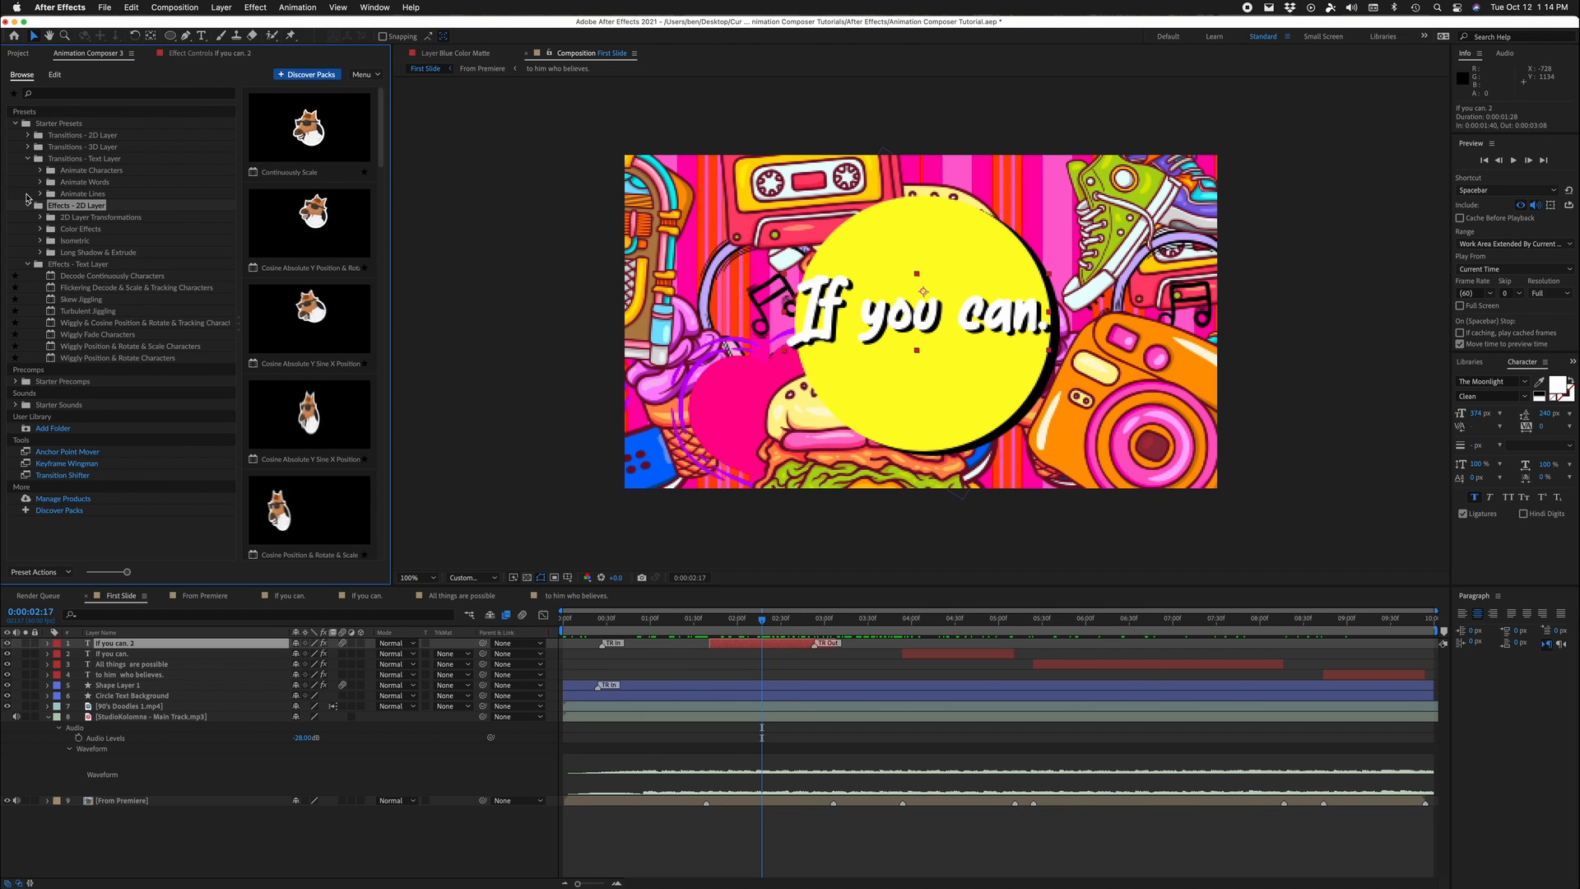
click(86, 264)
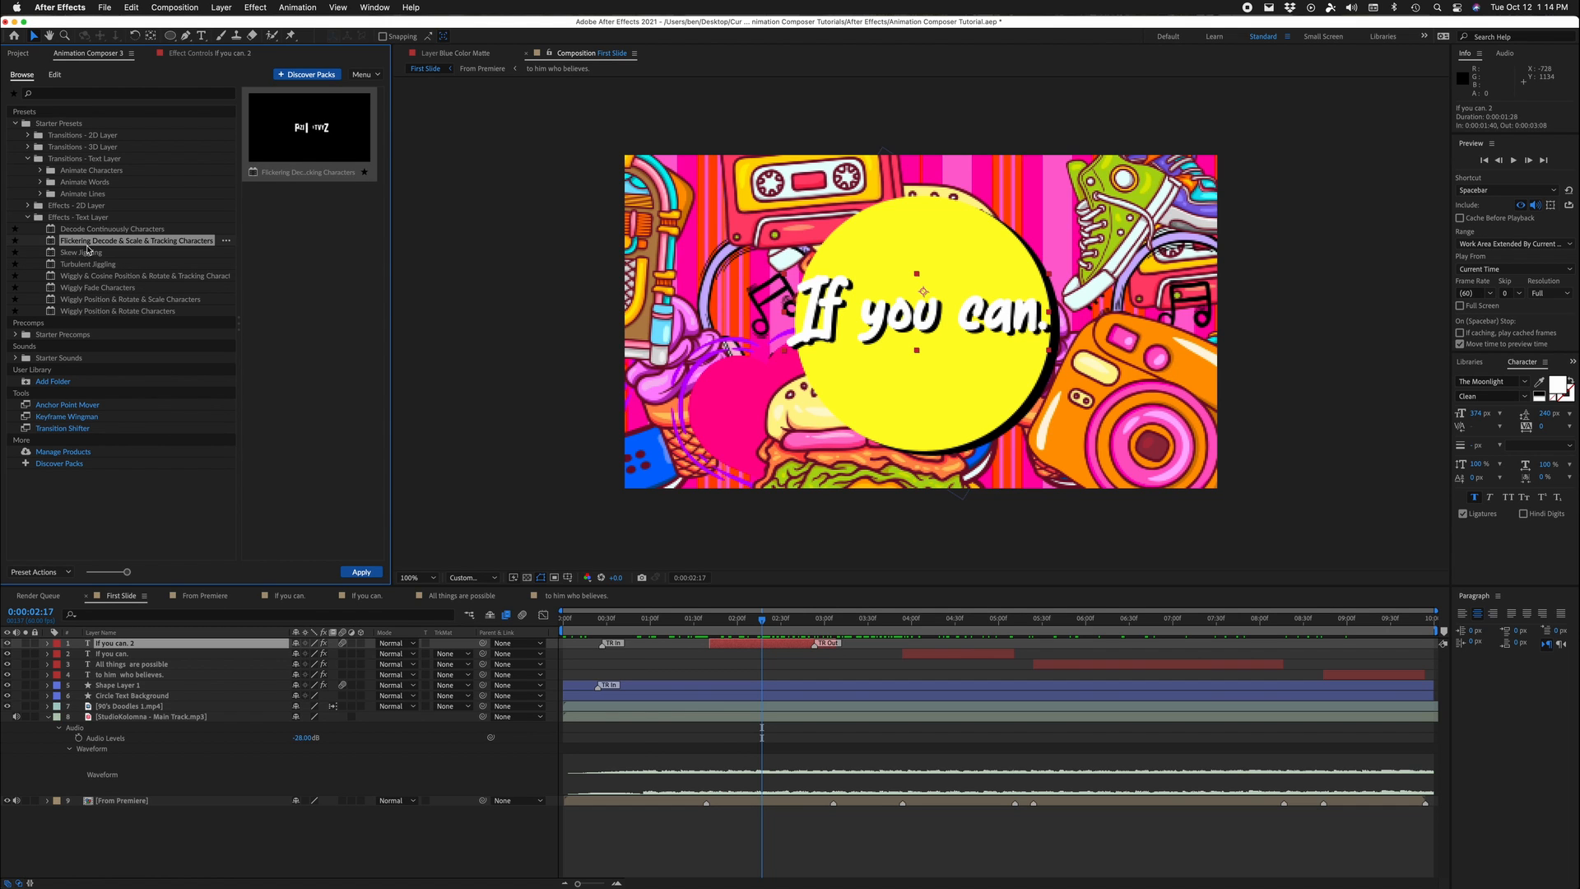
click(361, 572)
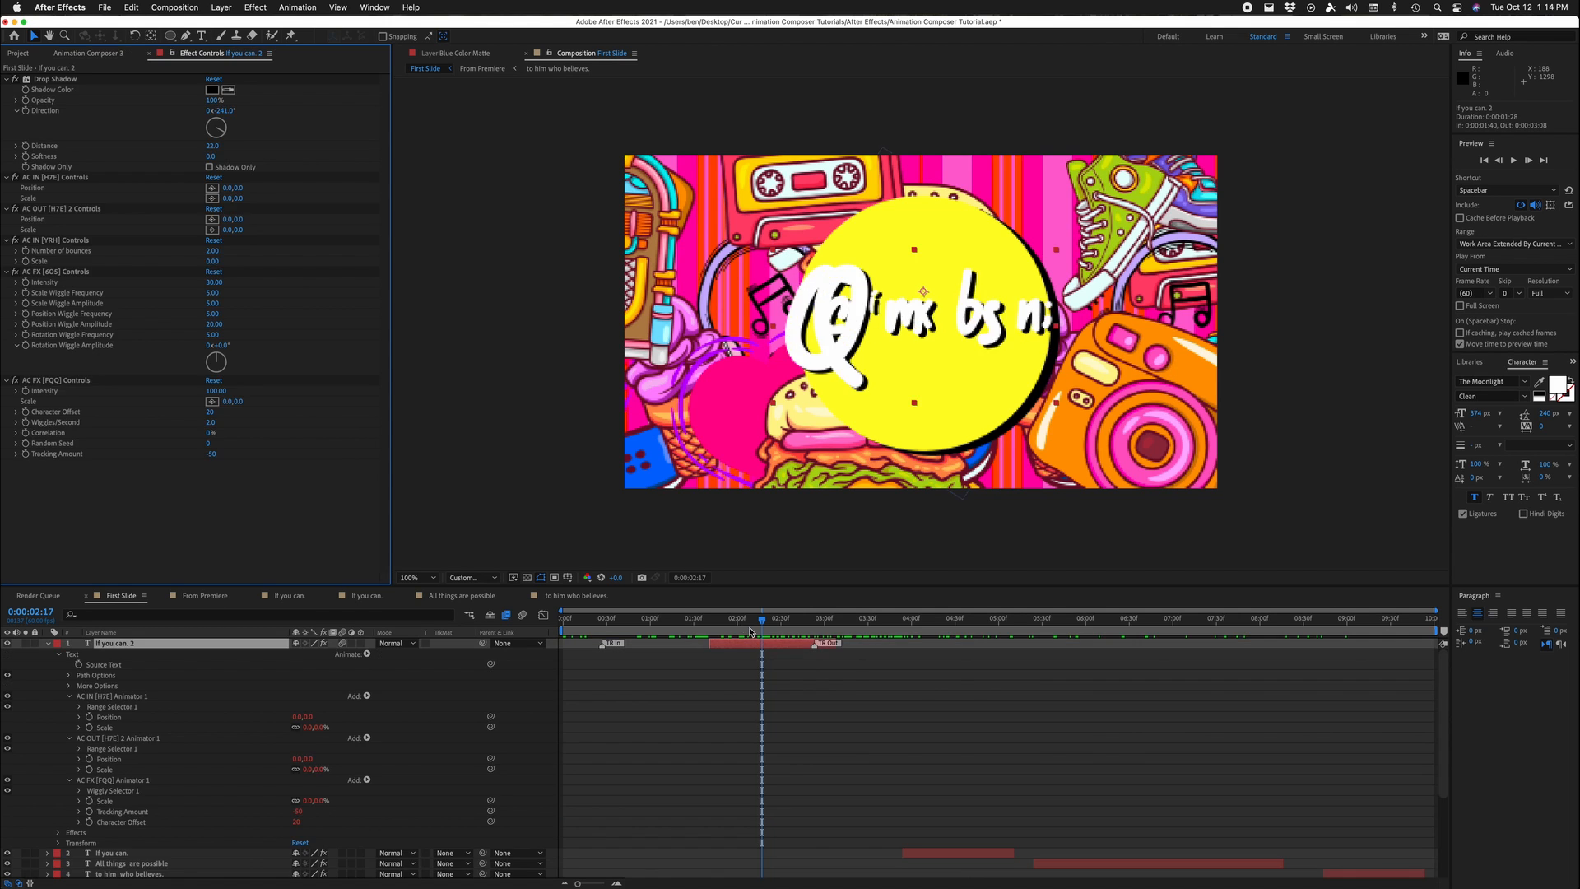
mouse_move(758, 626)
mouse_down()
mouse_move(718, 626)
mouse_move(735, 627)
mouse_up()
key(space)
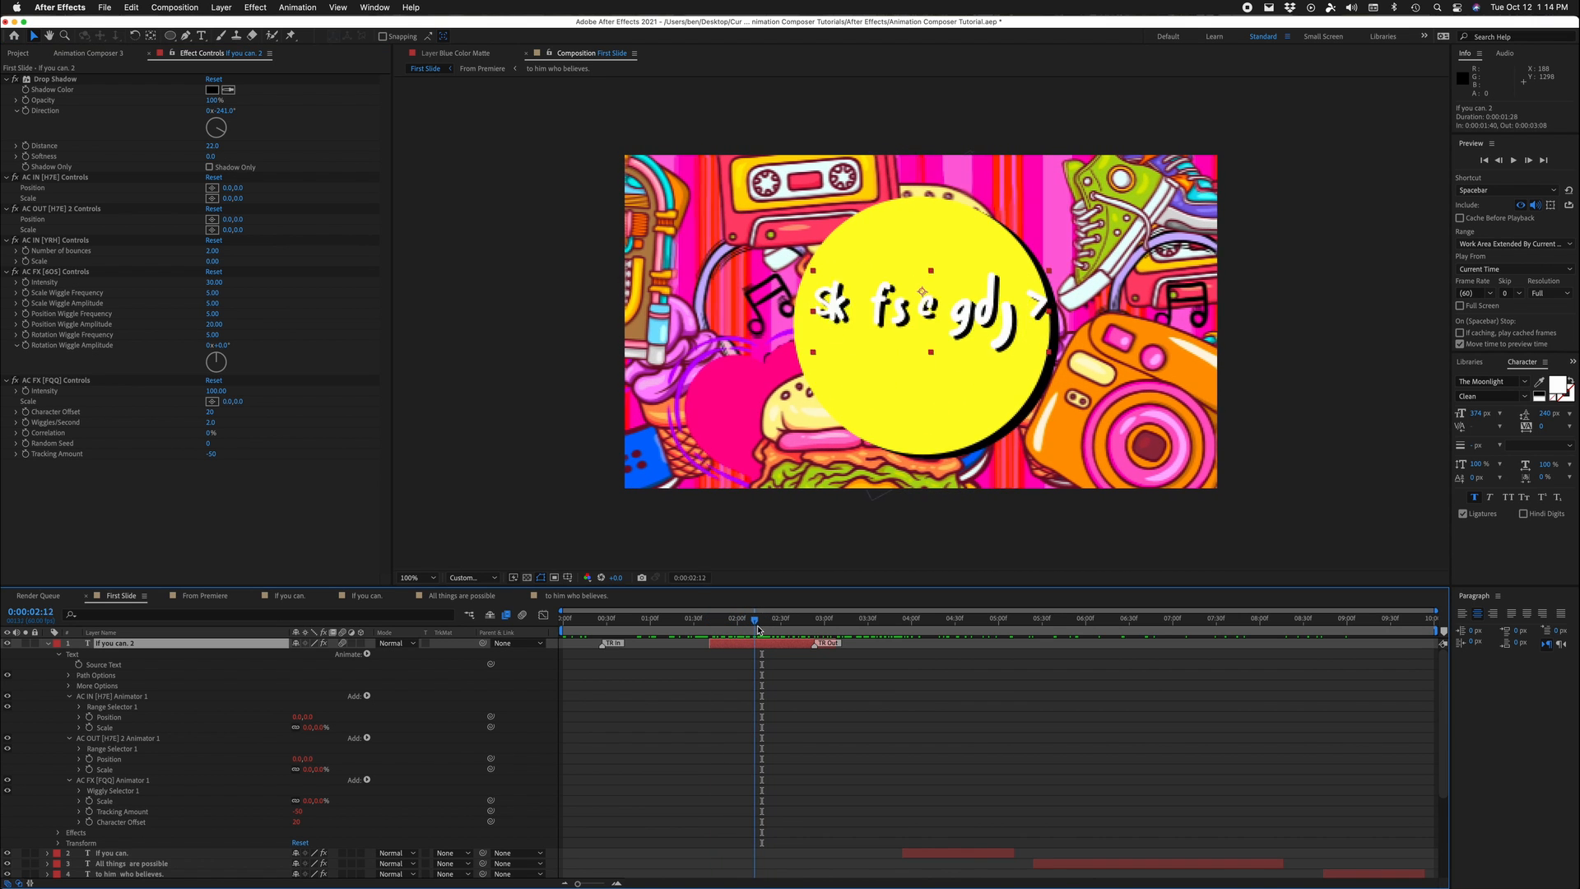
key(space)
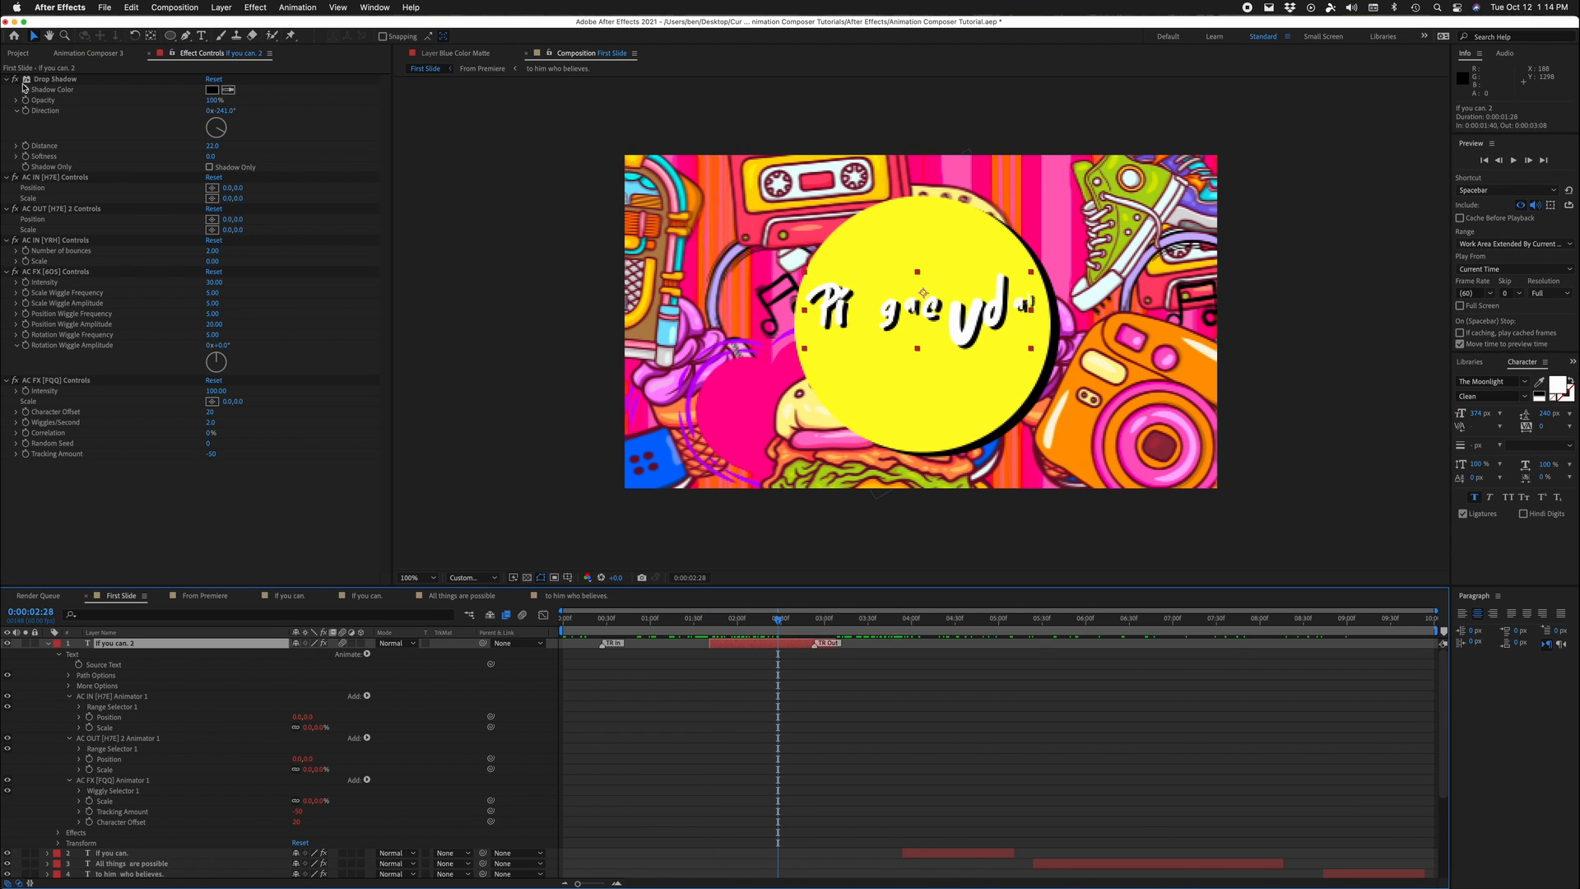
Step: Undo the Flickering Decode & Scale & Tracking Characters effect on the first "If you can." layer and scrub through the text
click(87, 52)
click(37, 572)
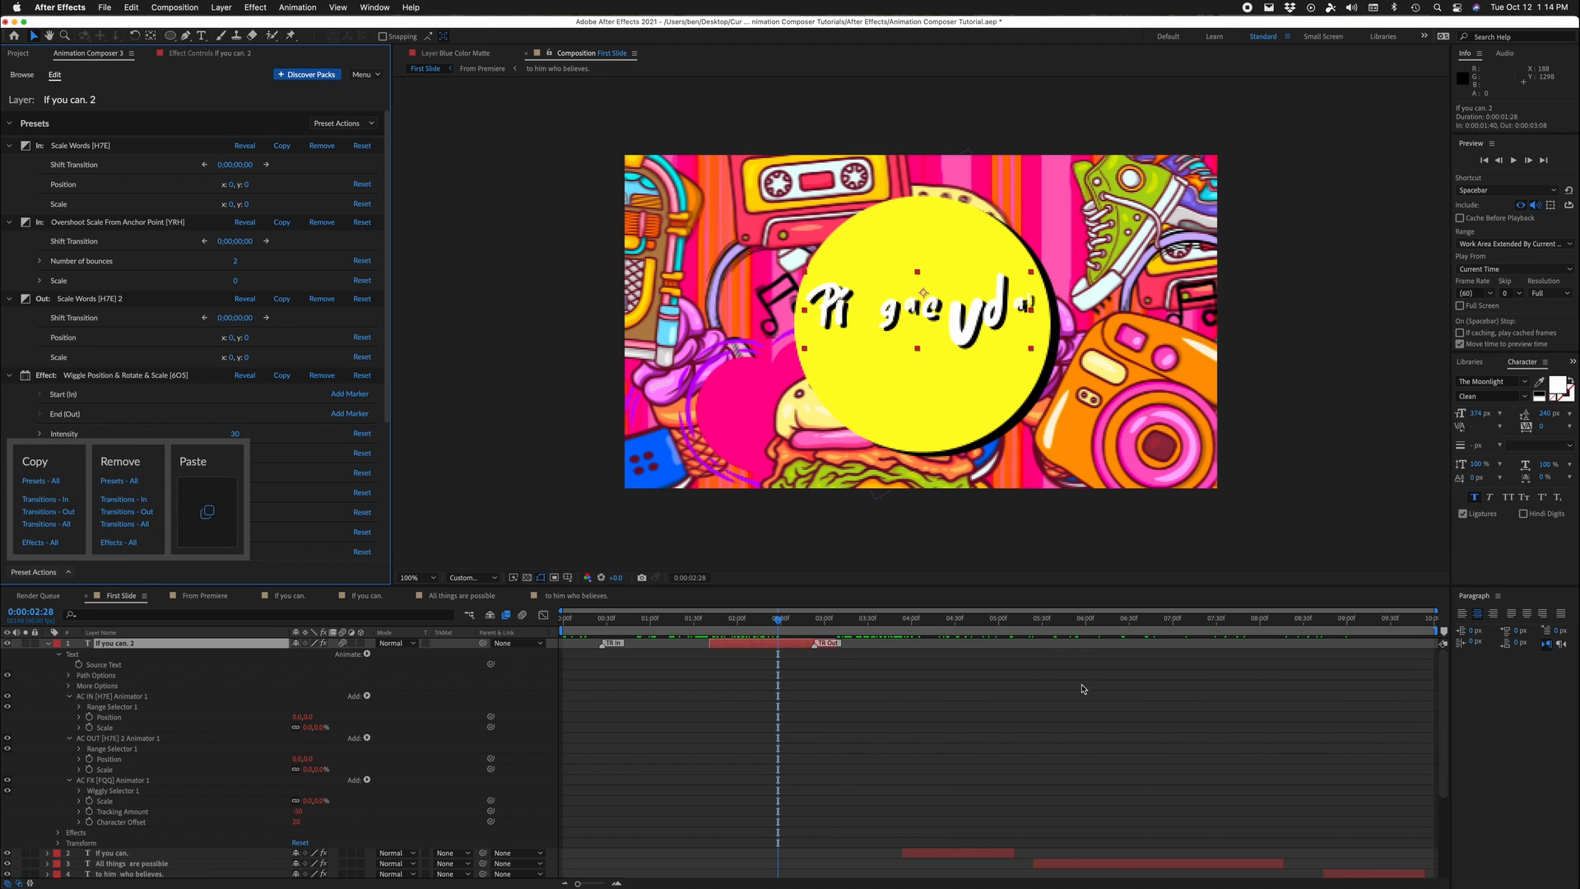
key(super+z)
drag(754, 627, 784, 659)
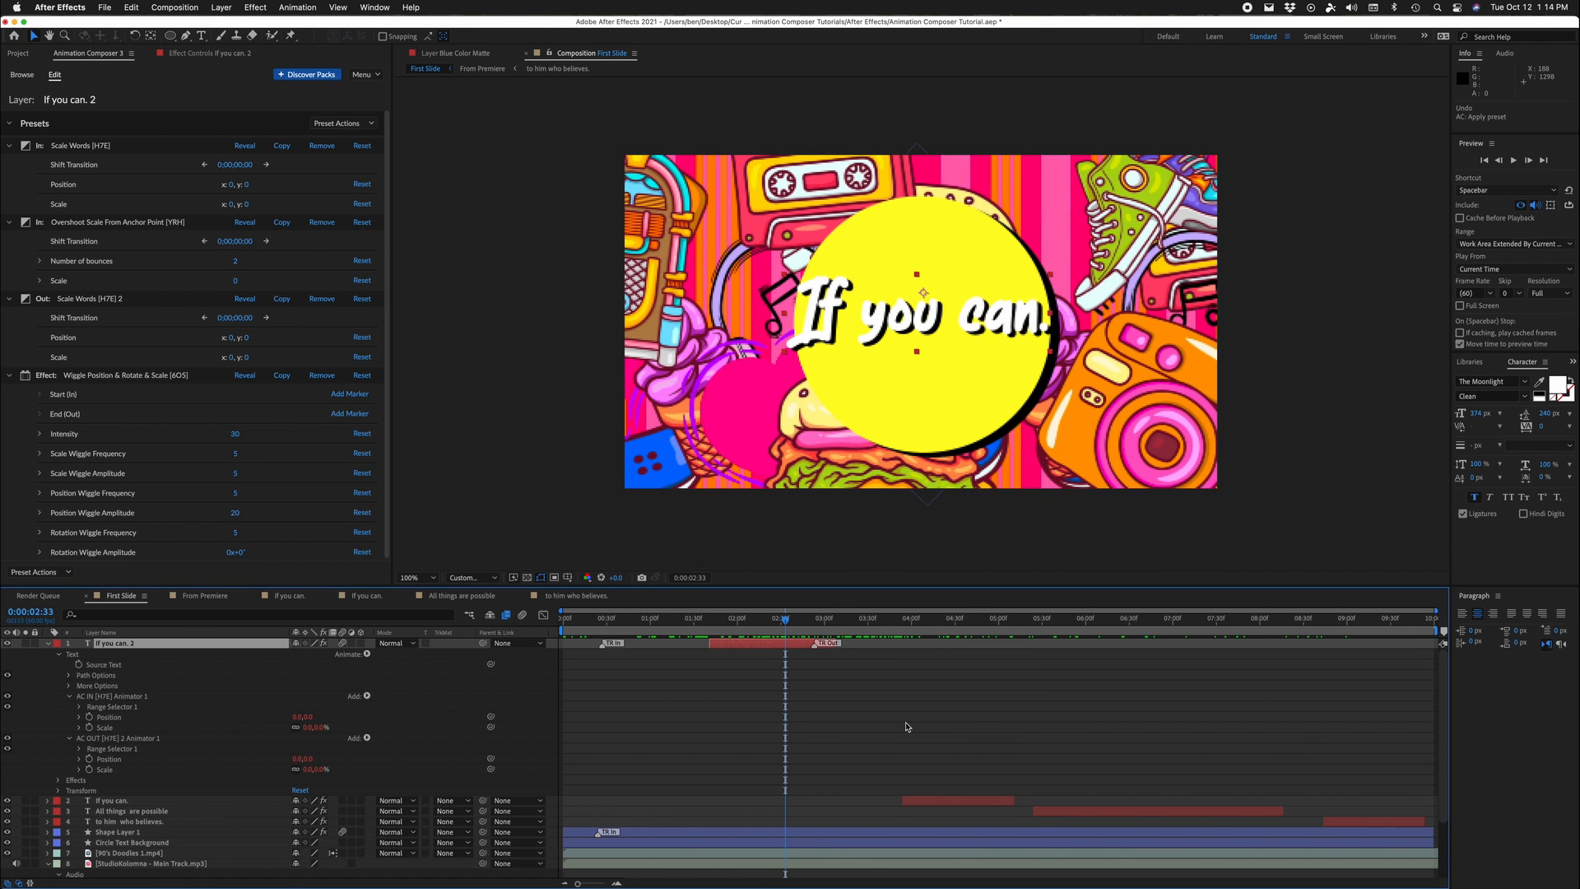
Step: Copy all presets from the first "If you can." layer and paste them onto the second "If you can." layer
click(20, 77)
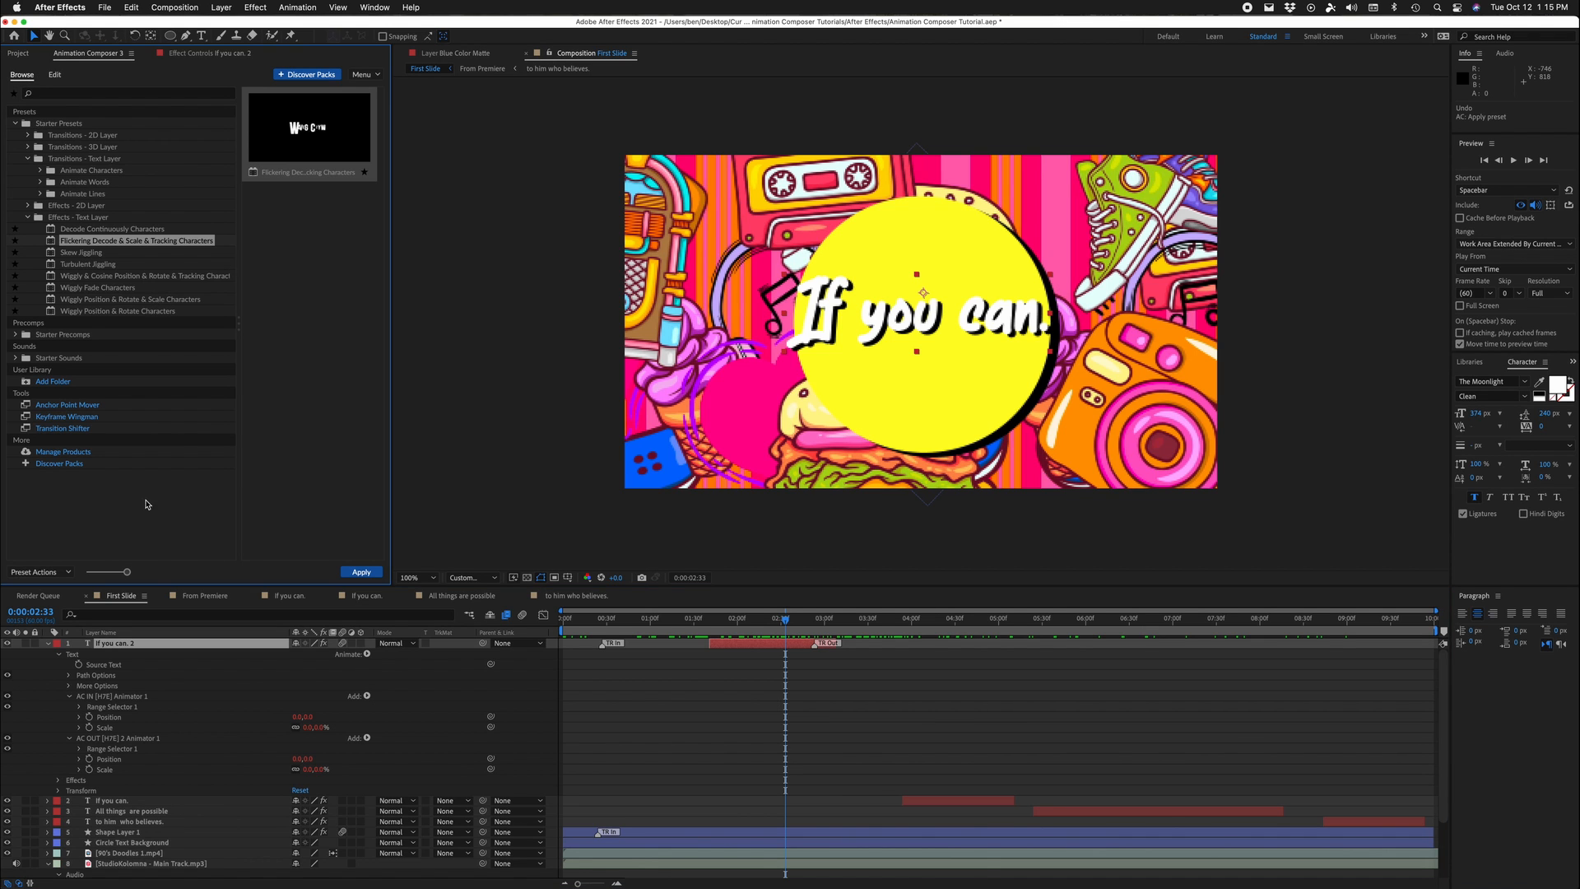
click(51, 572)
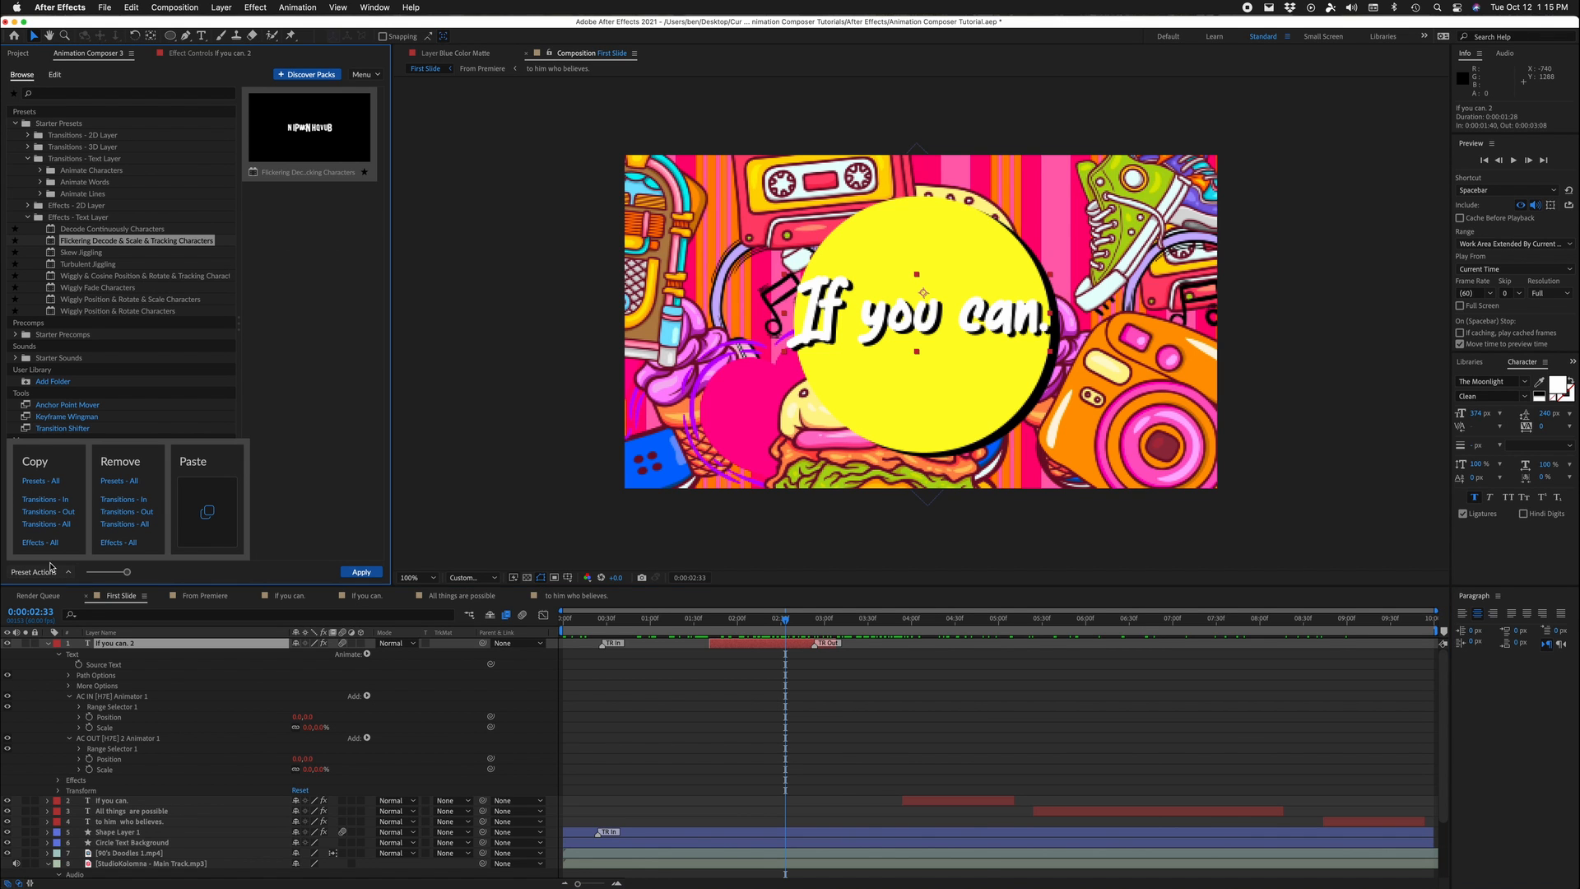
click(52, 485)
click(973, 808)
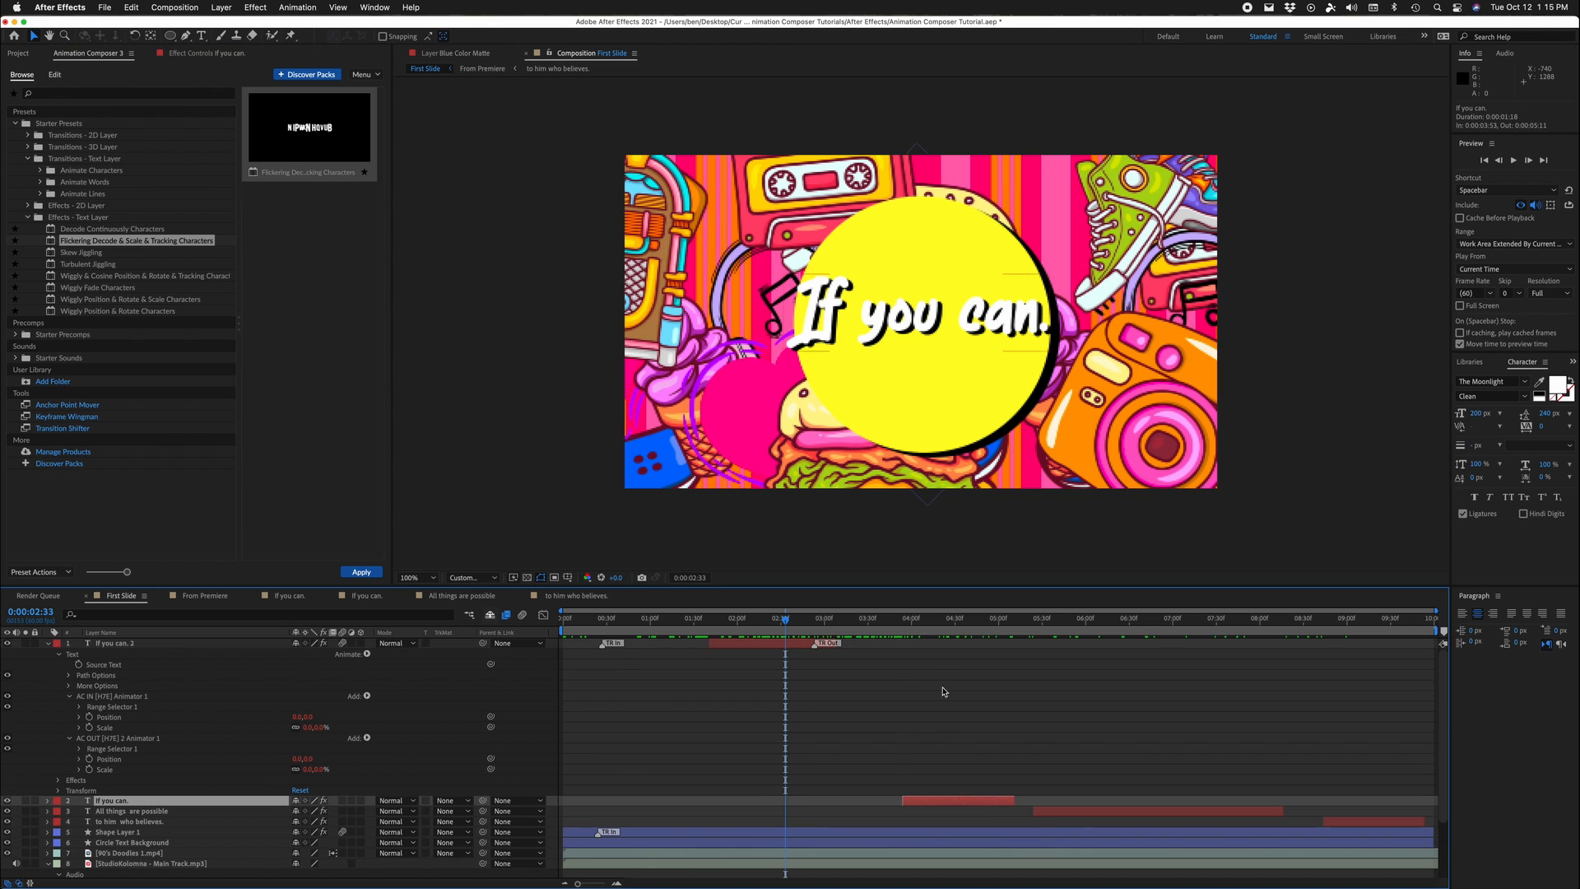
click(952, 619)
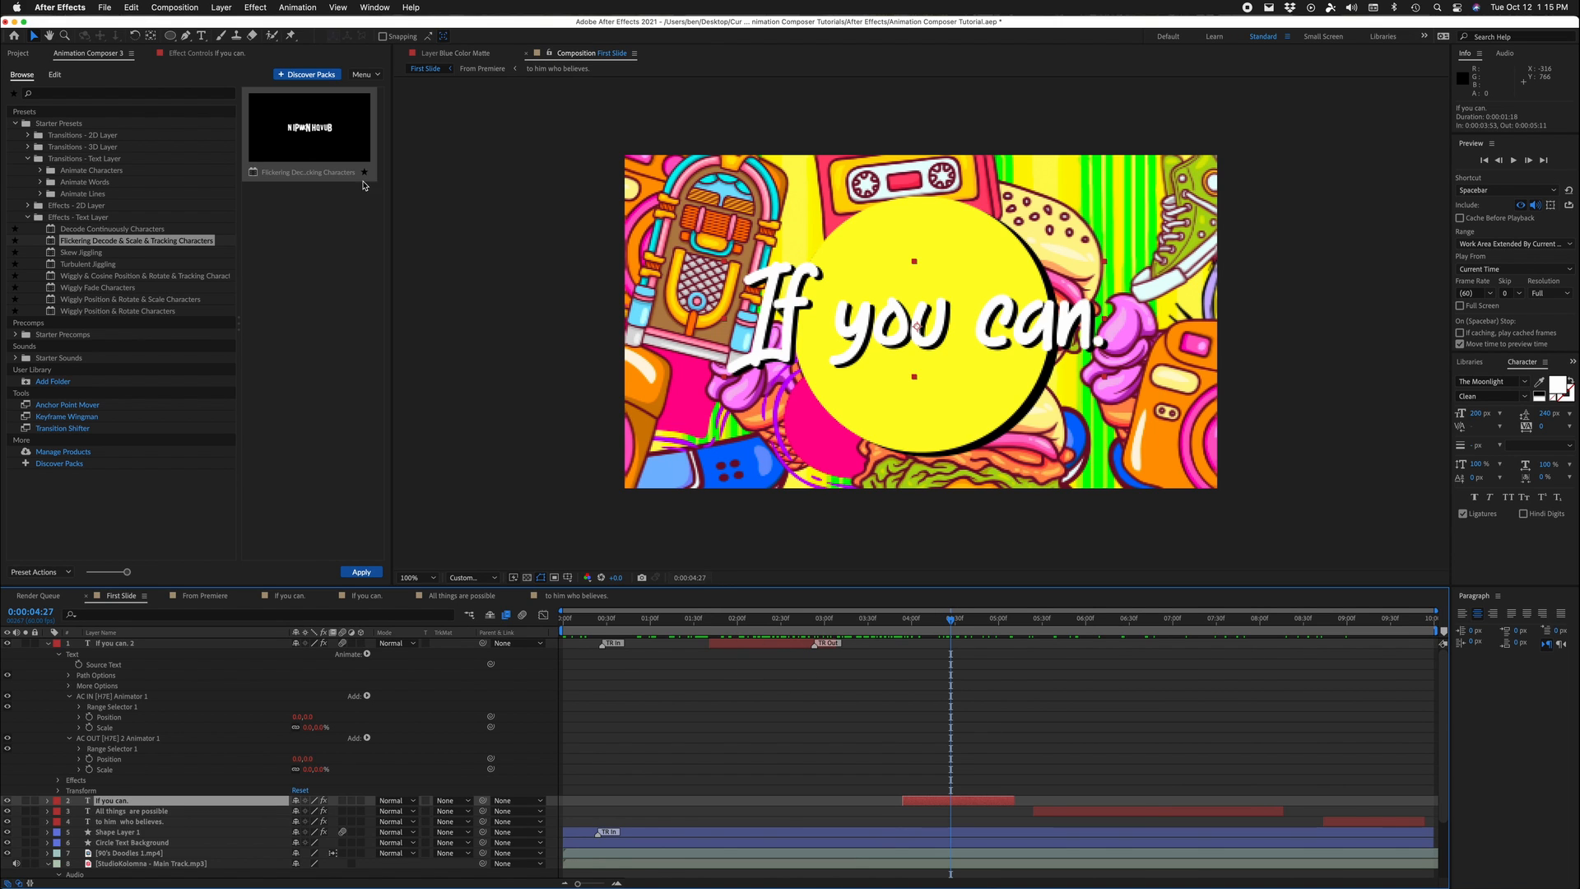
click(41, 571)
click(206, 506)
Step: Move the second "If you can." layer's in marker near its start, extend the layer slightly earlier, and scrub through it
key(space)
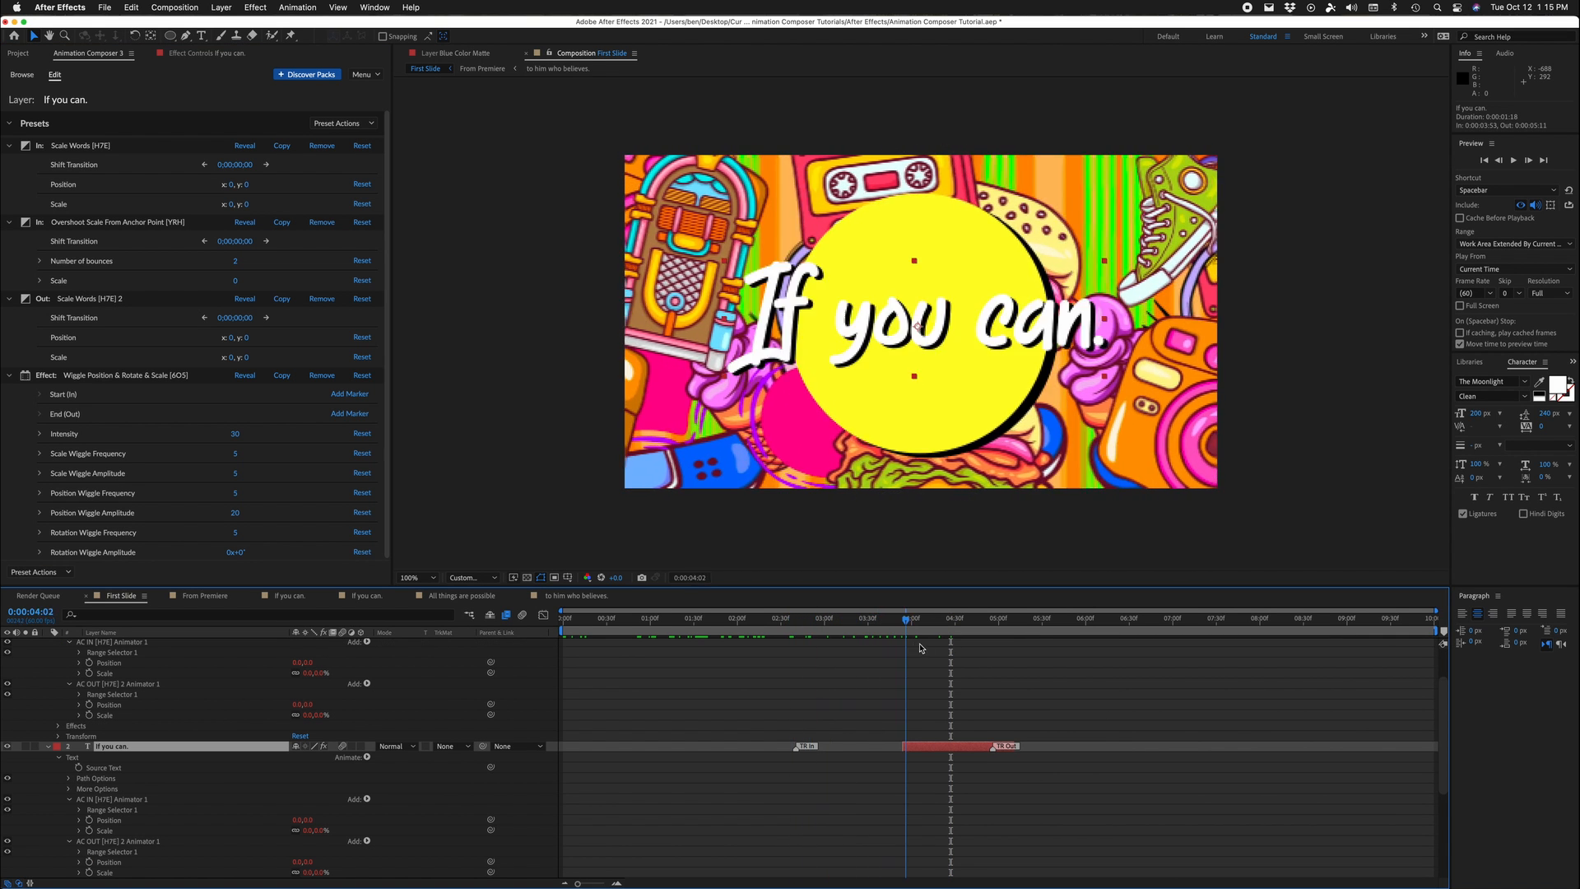
mouse_move(795, 747)
mouse_down()
mouse_move(927, 748)
mouse_move(887, 748)
mouse_move(910, 748)
mouse_up()
key(super+z)
drag(894, 628, 1091, 637)
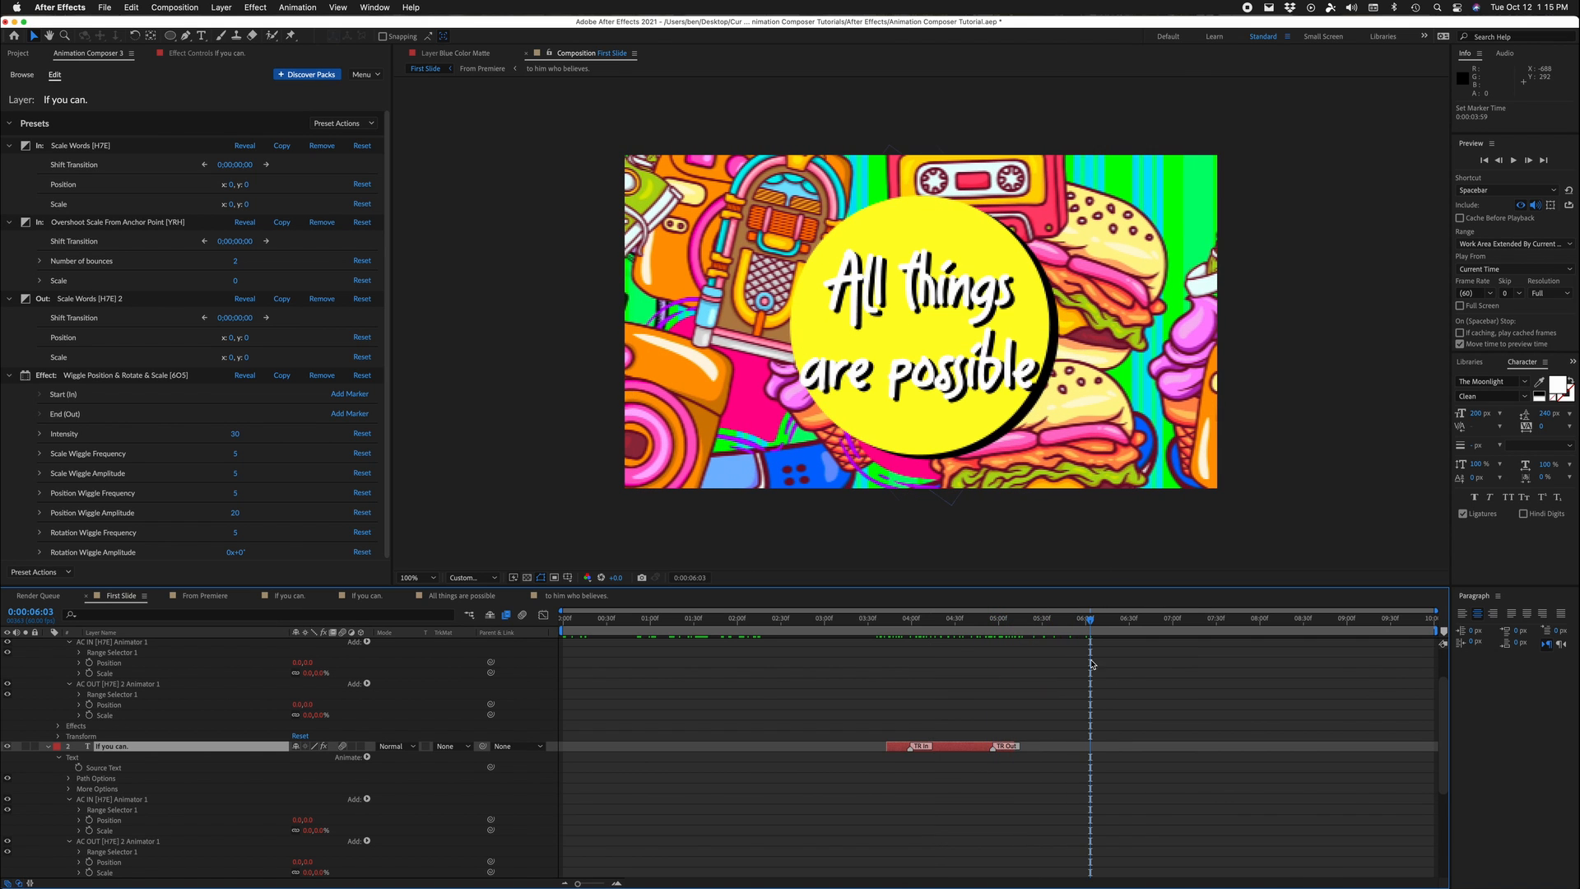
Step: Set the line spacing of the "All things are possible" text to 172 px
scroll(1127, 723, down, 5)
click(938, 382)
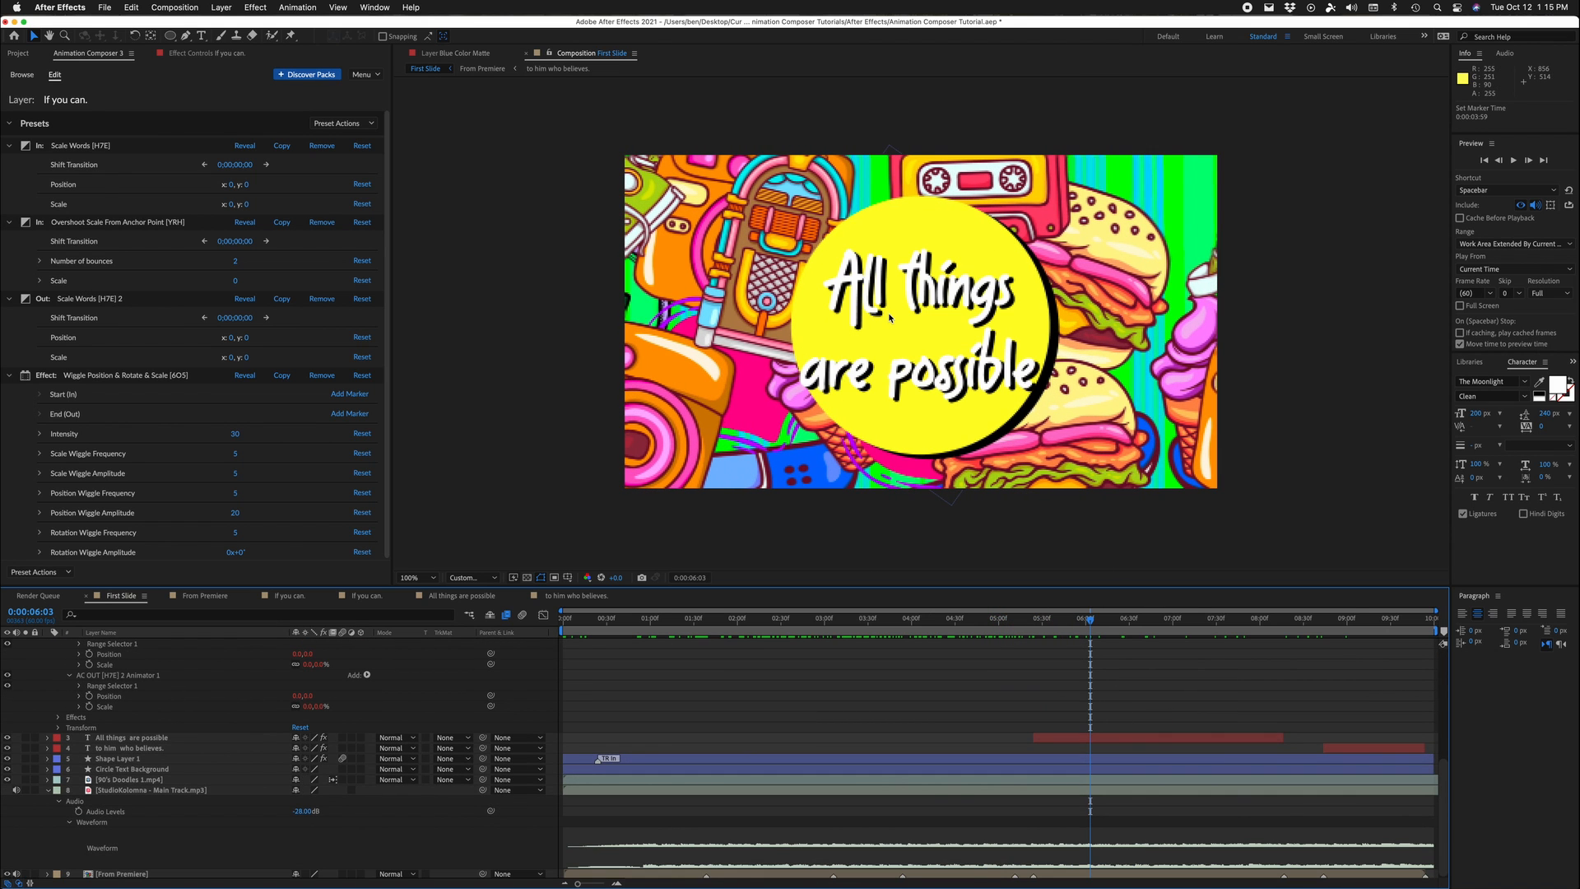
click(1141, 727)
click(1137, 736)
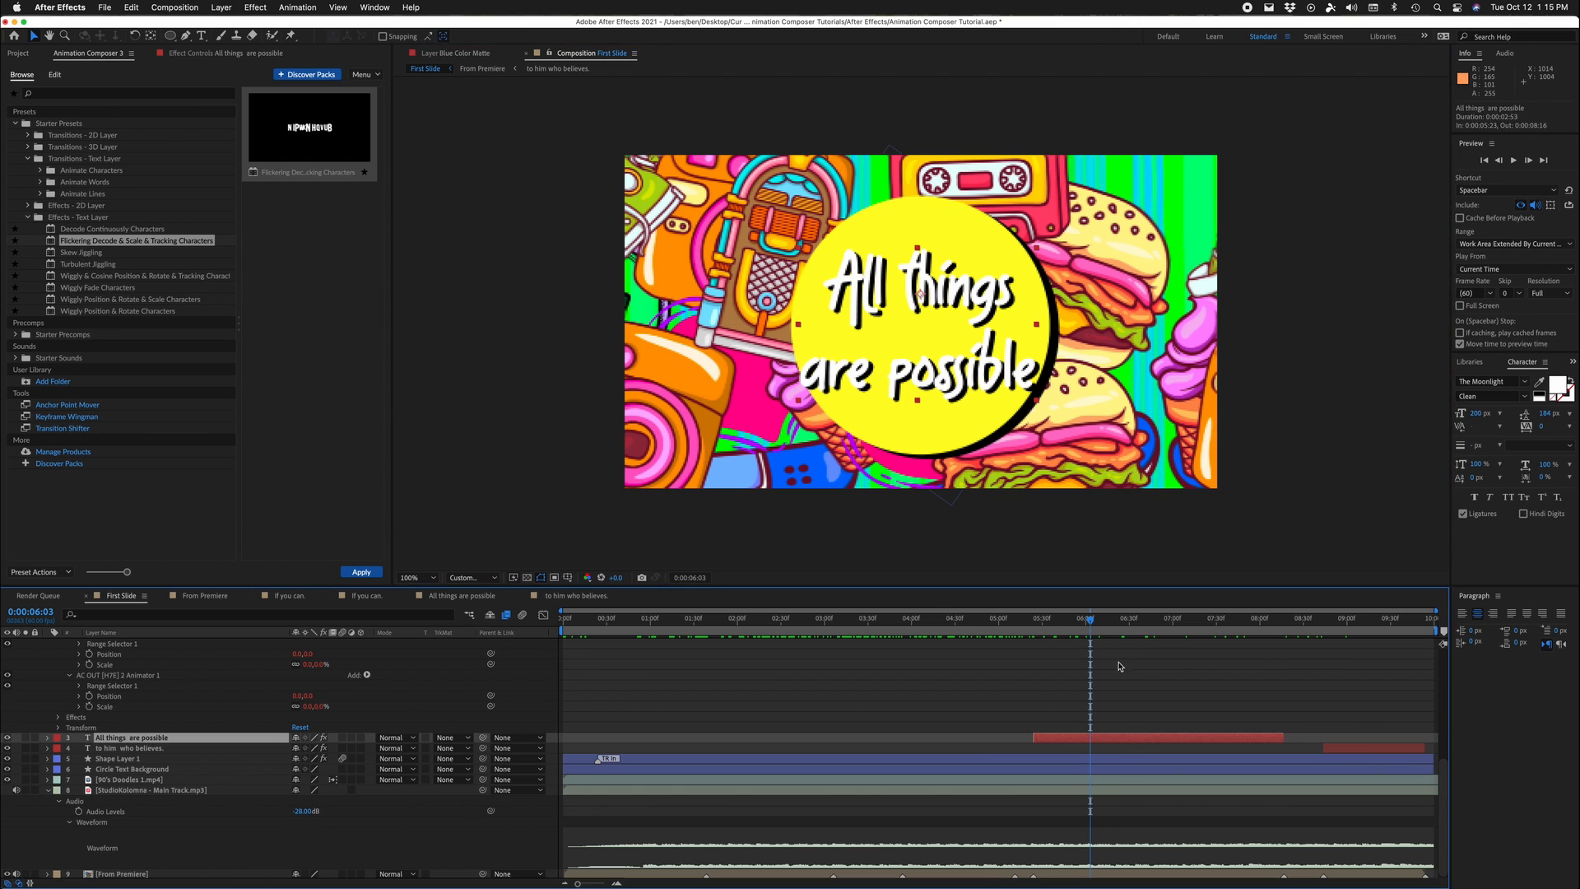
double_click(933, 337)
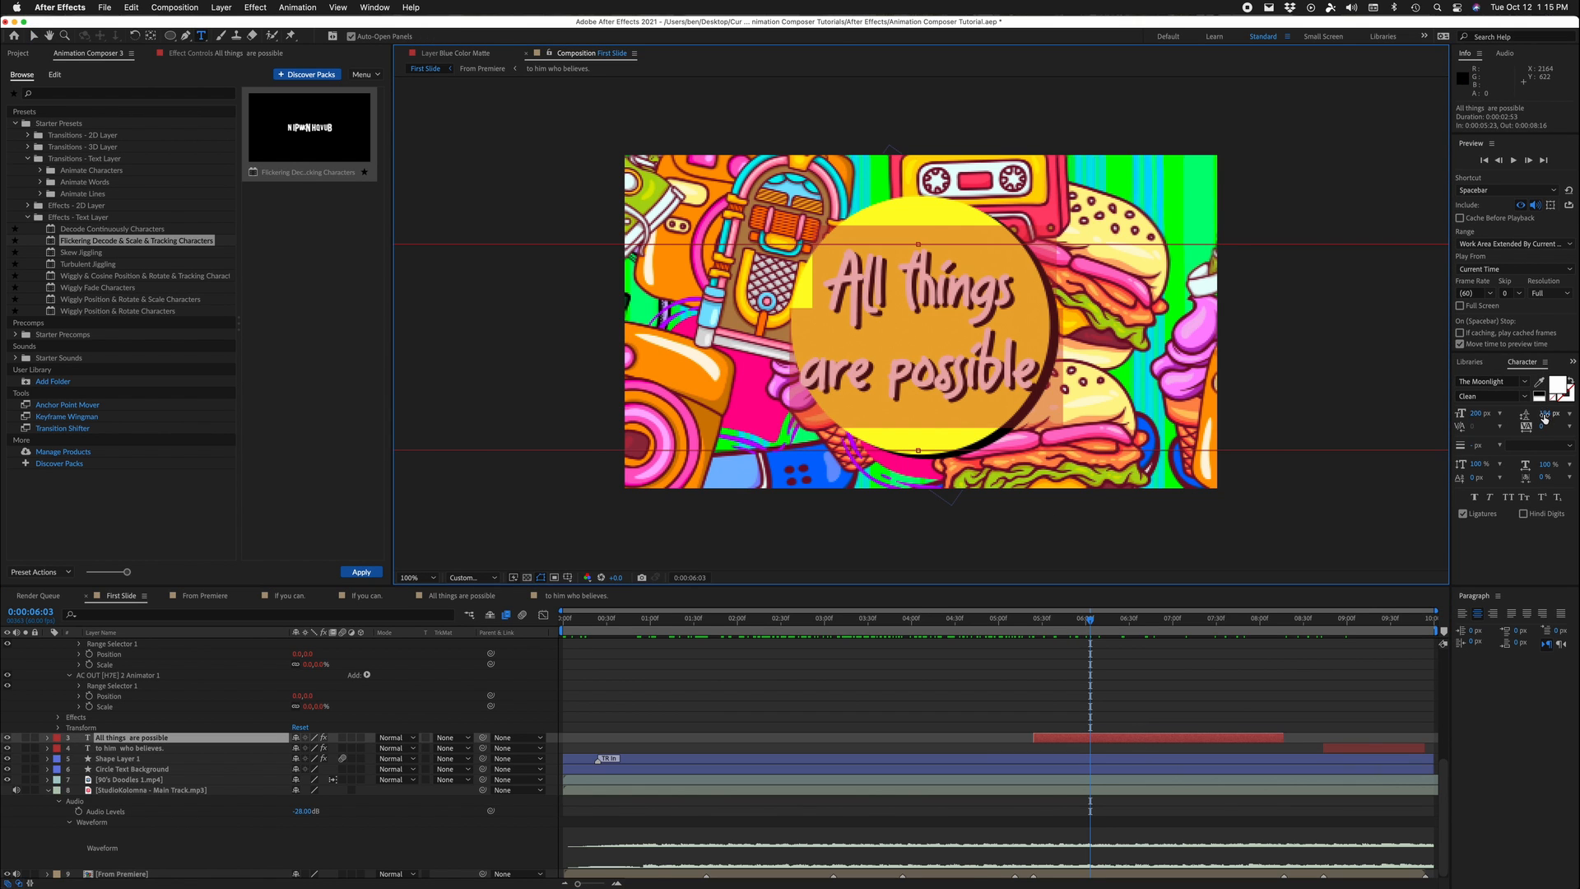
mouse_move(1545, 418)
mouse_down()
mouse_move(1516, 414)
mouse_move(1532, 414)
mouse_up()
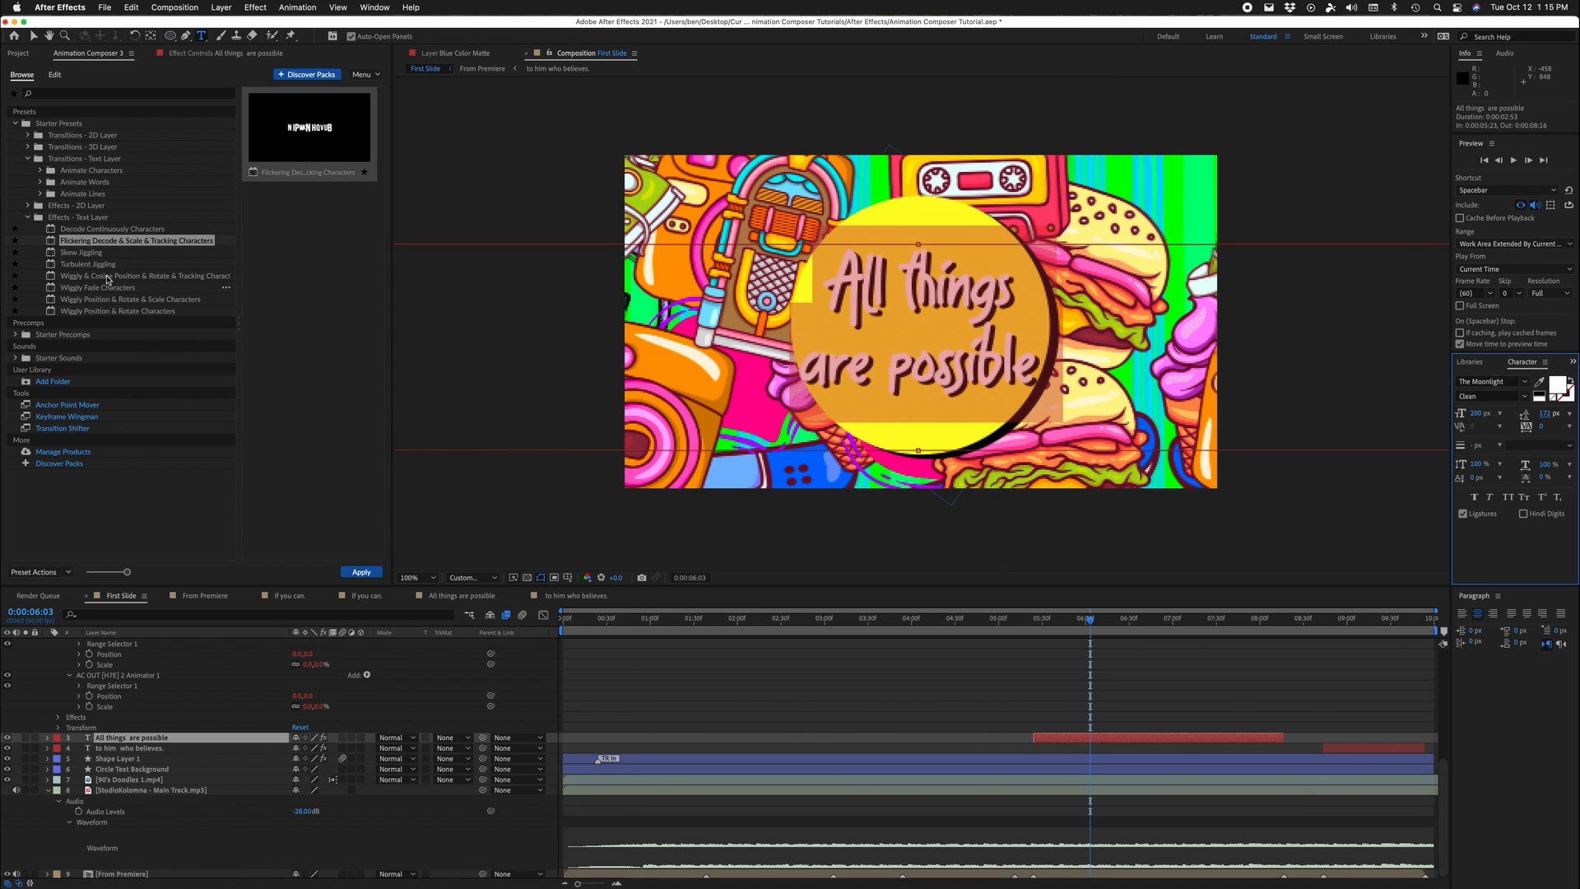
Step: Apply Fade & Position Lines From Start Together as the "All things are possible" layer's in transition and move its marker near the layer's start
click(29, 218)
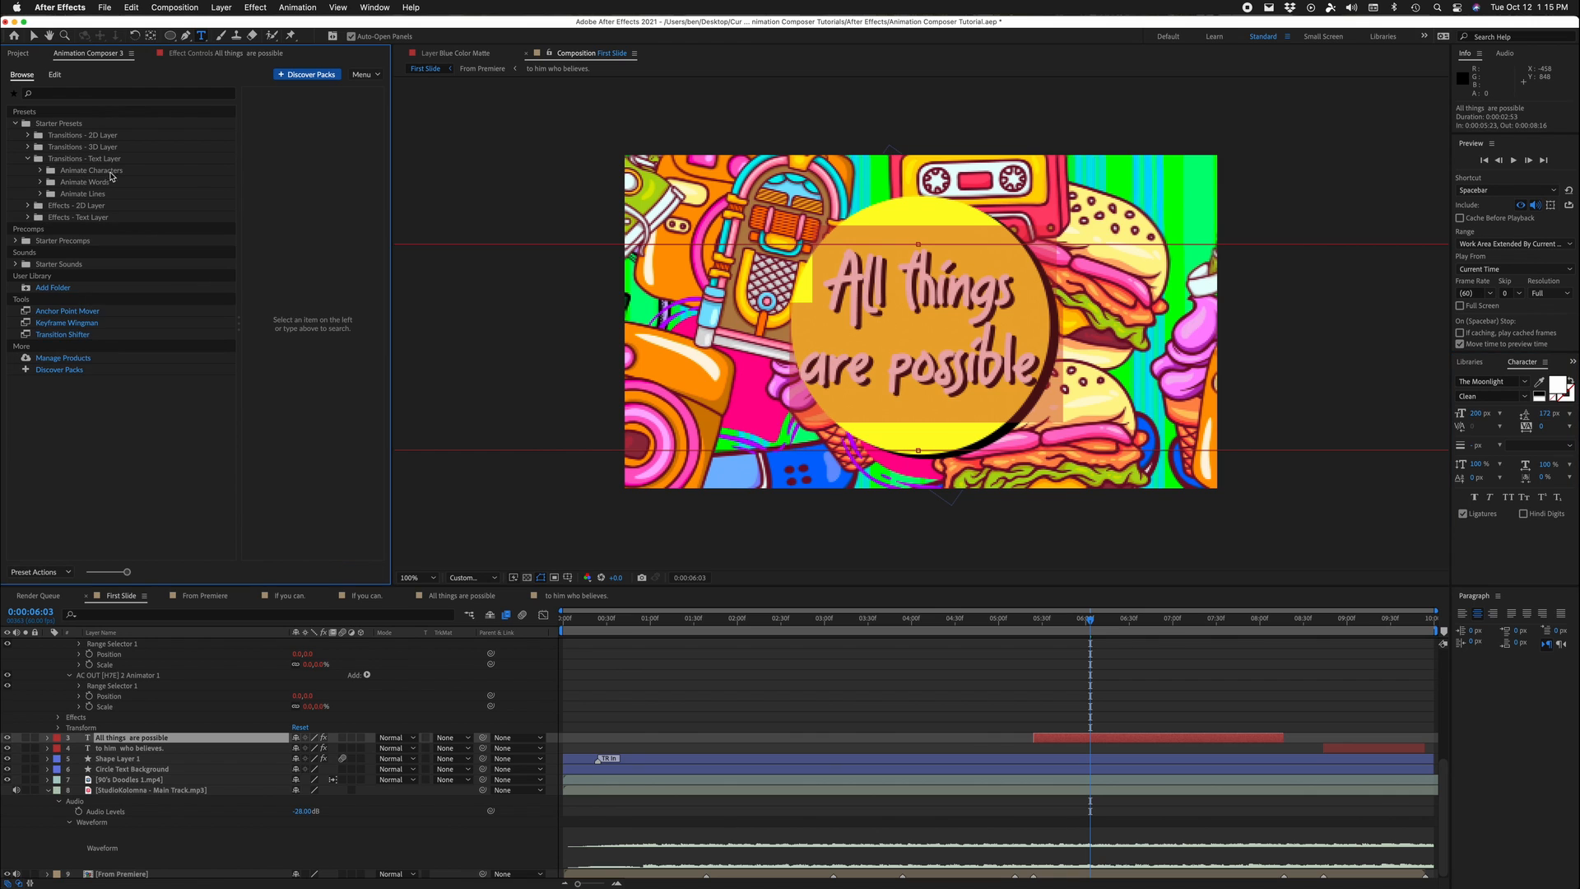
click(28, 158)
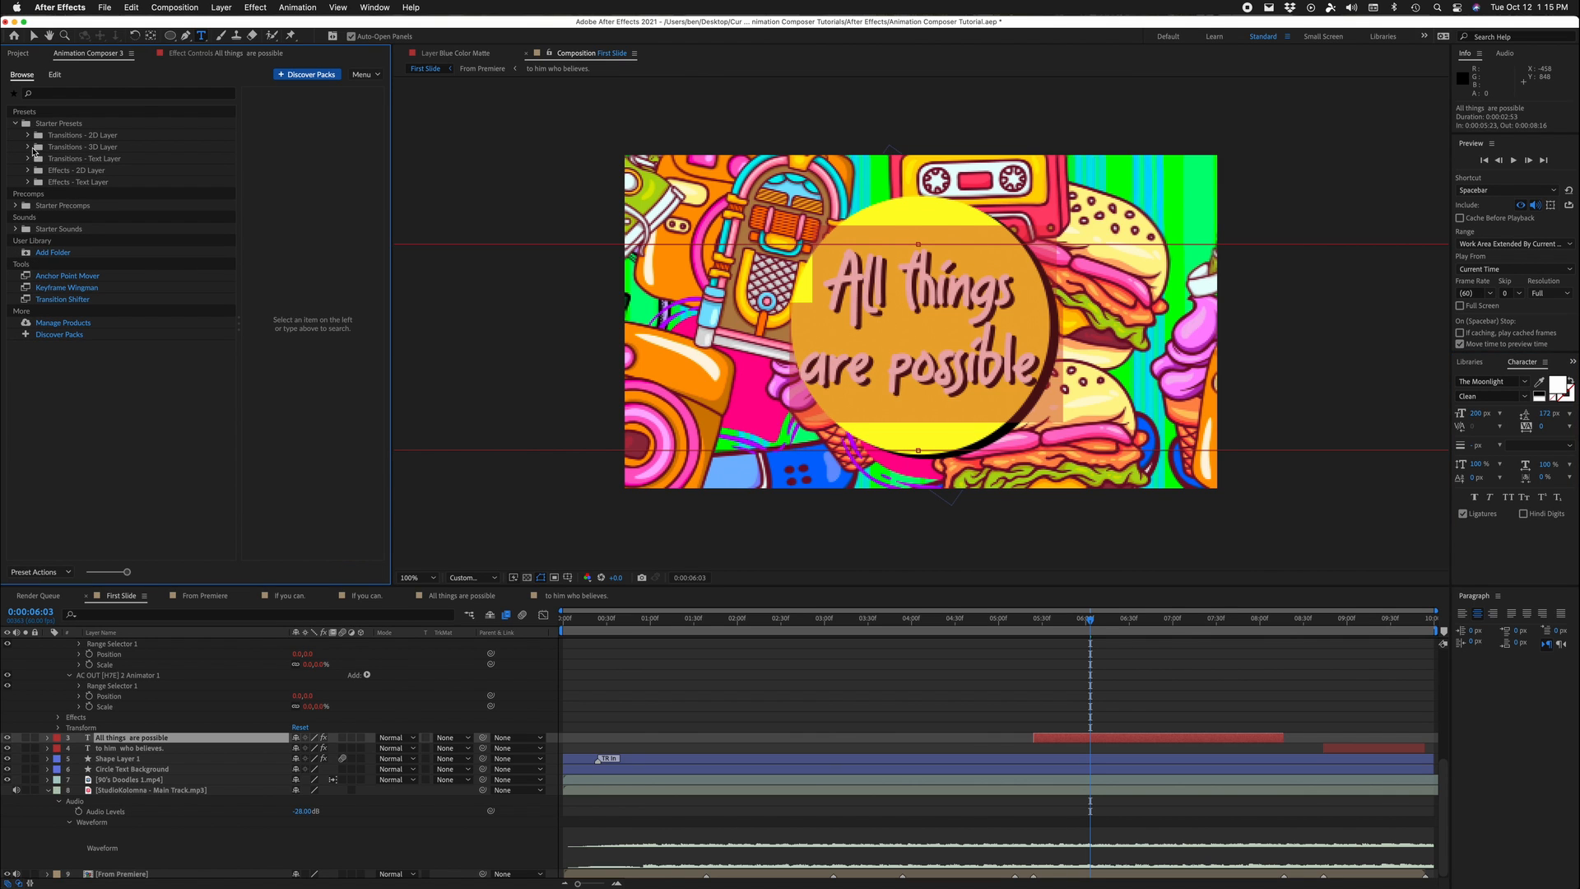
double_click(78, 159)
click(89, 171)
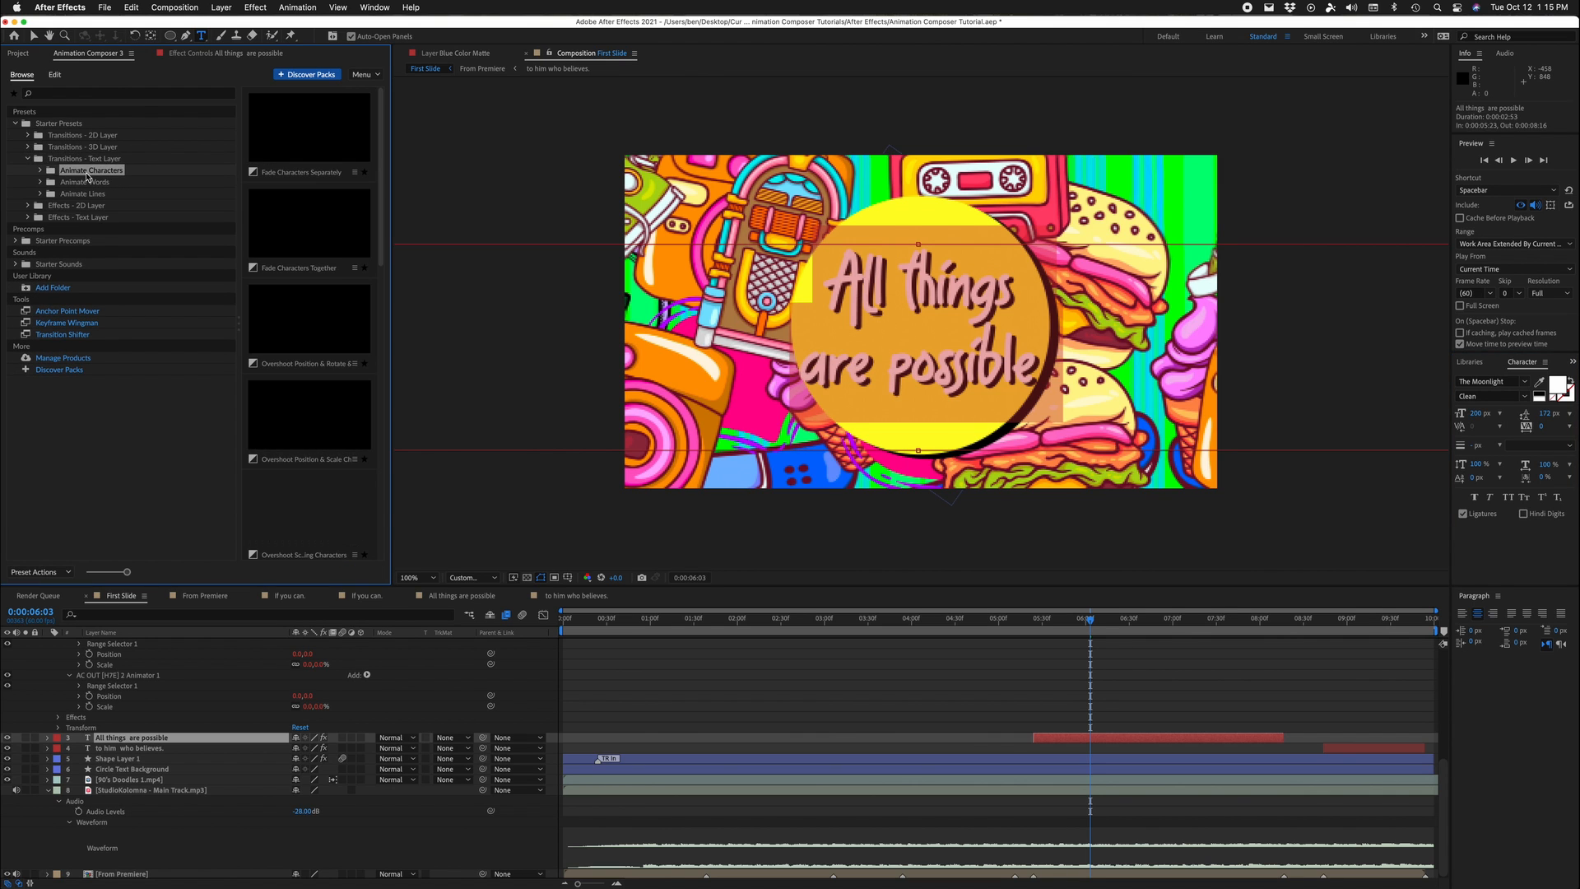
click(85, 195)
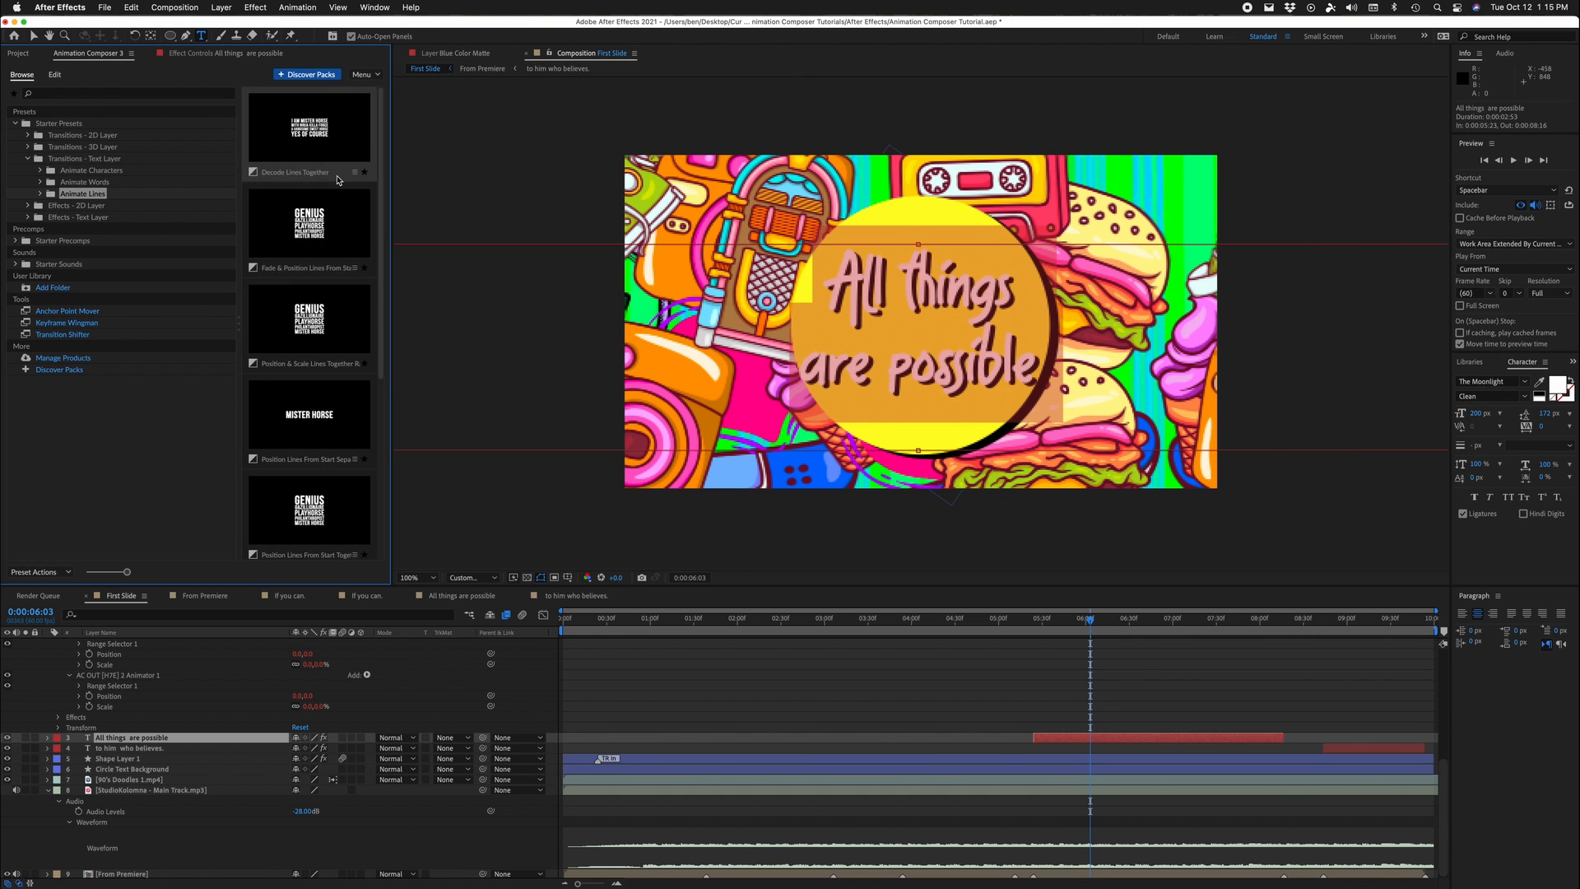
click(329, 238)
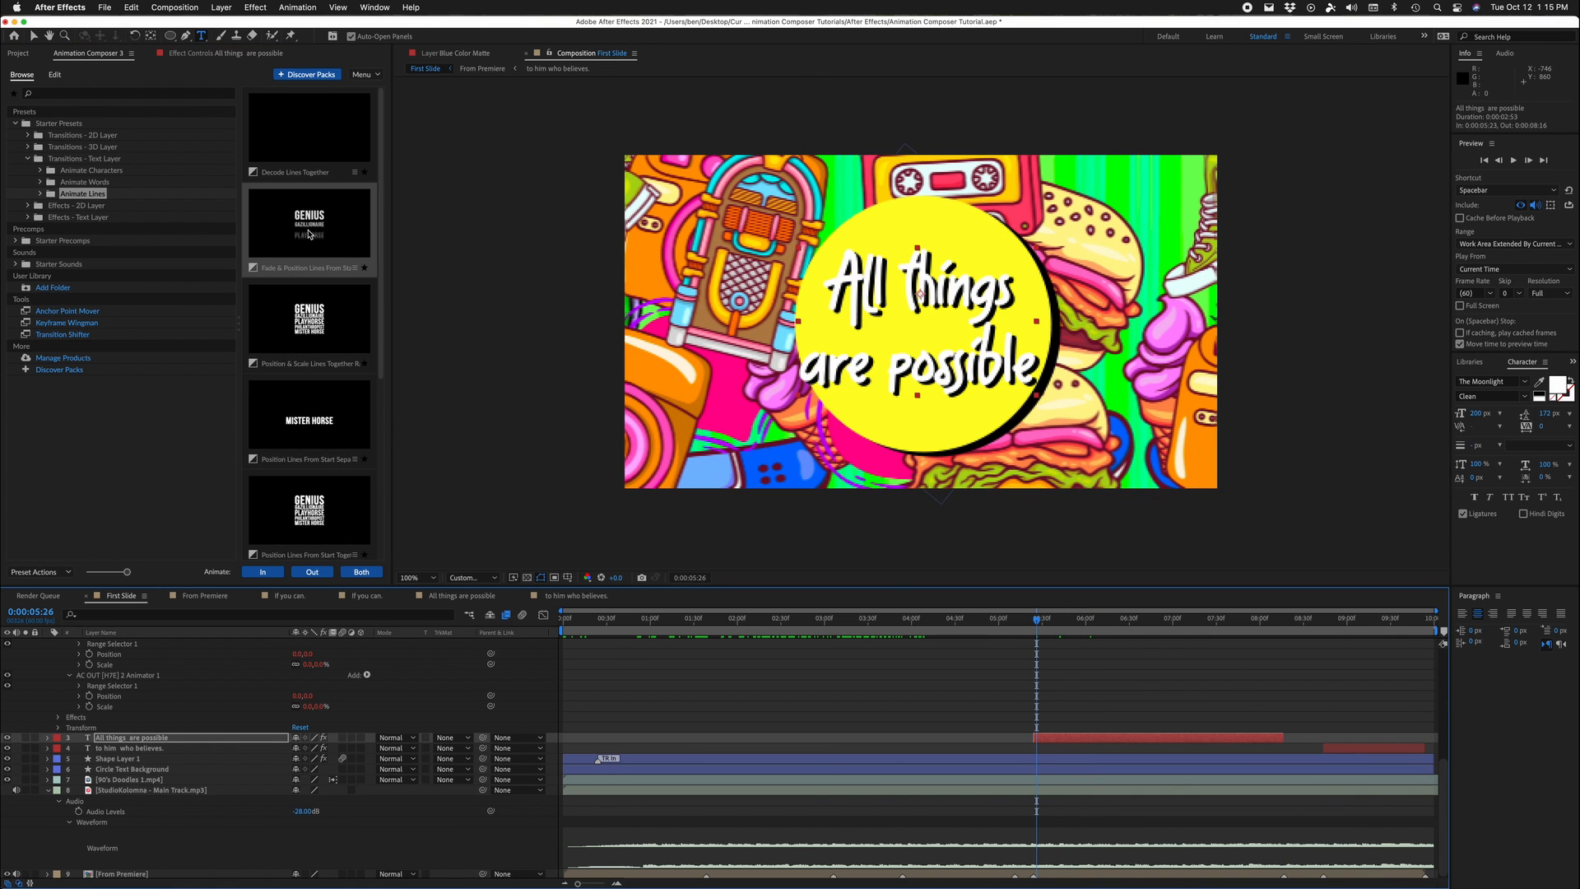
click(262, 571)
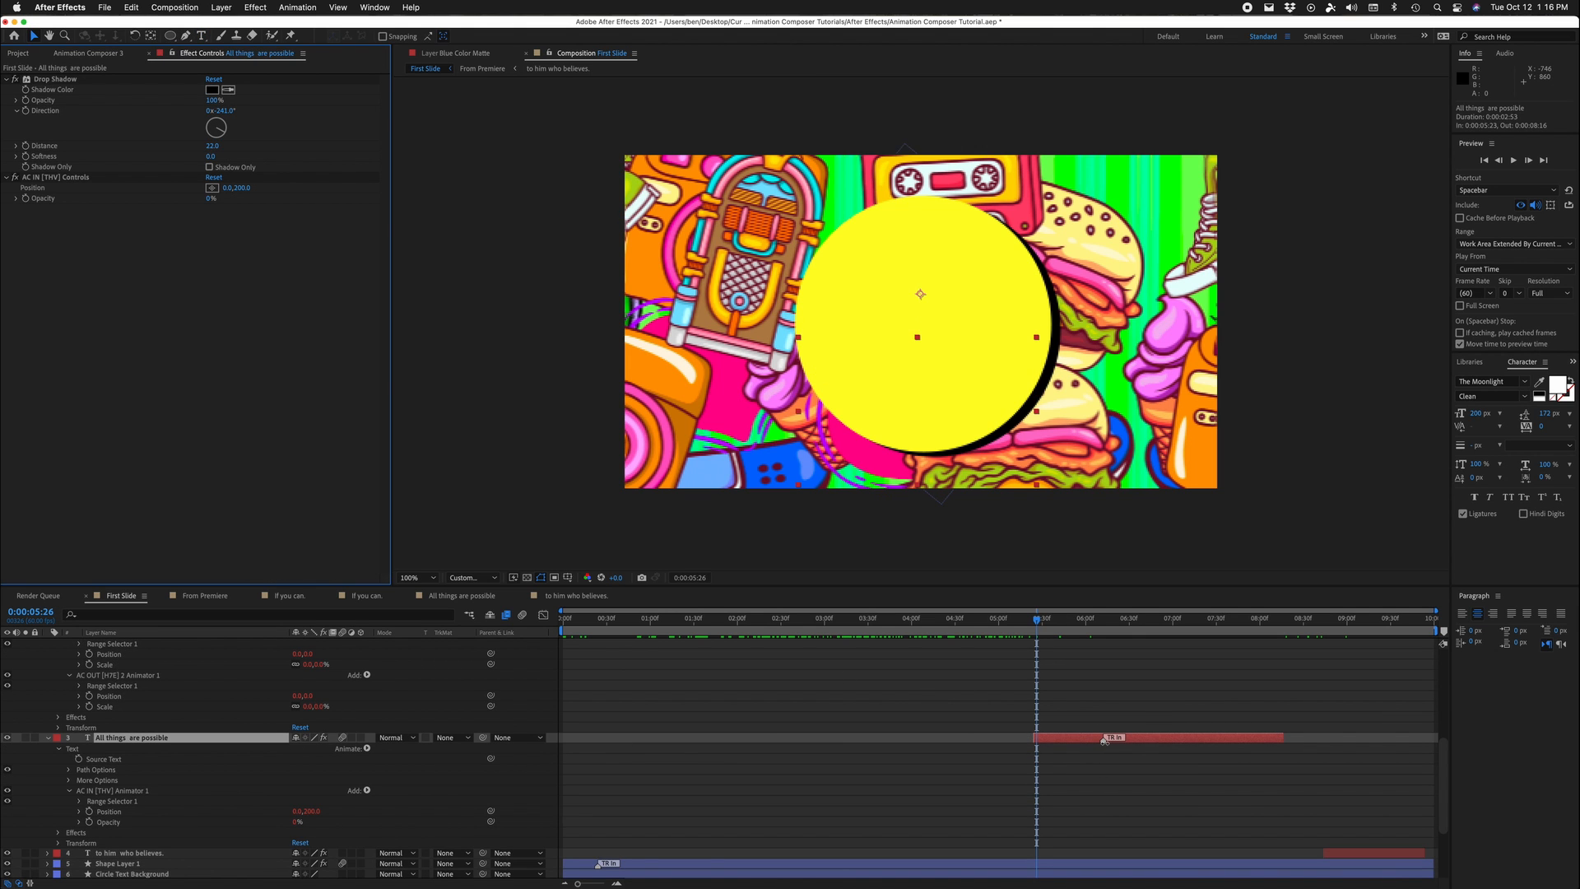
drag(1104, 738, 1057, 738)
Step: Add Fade & Position Lines From Start Together as the "All things are possible" layer's out transition, with its marker at about 0:00:07:48
mouse_move(1042, 620)
mouse_down()
mouse_move(1079, 620)
mouse_move(1026, 625)
mouse_move(1242, 625)
mouse_up()
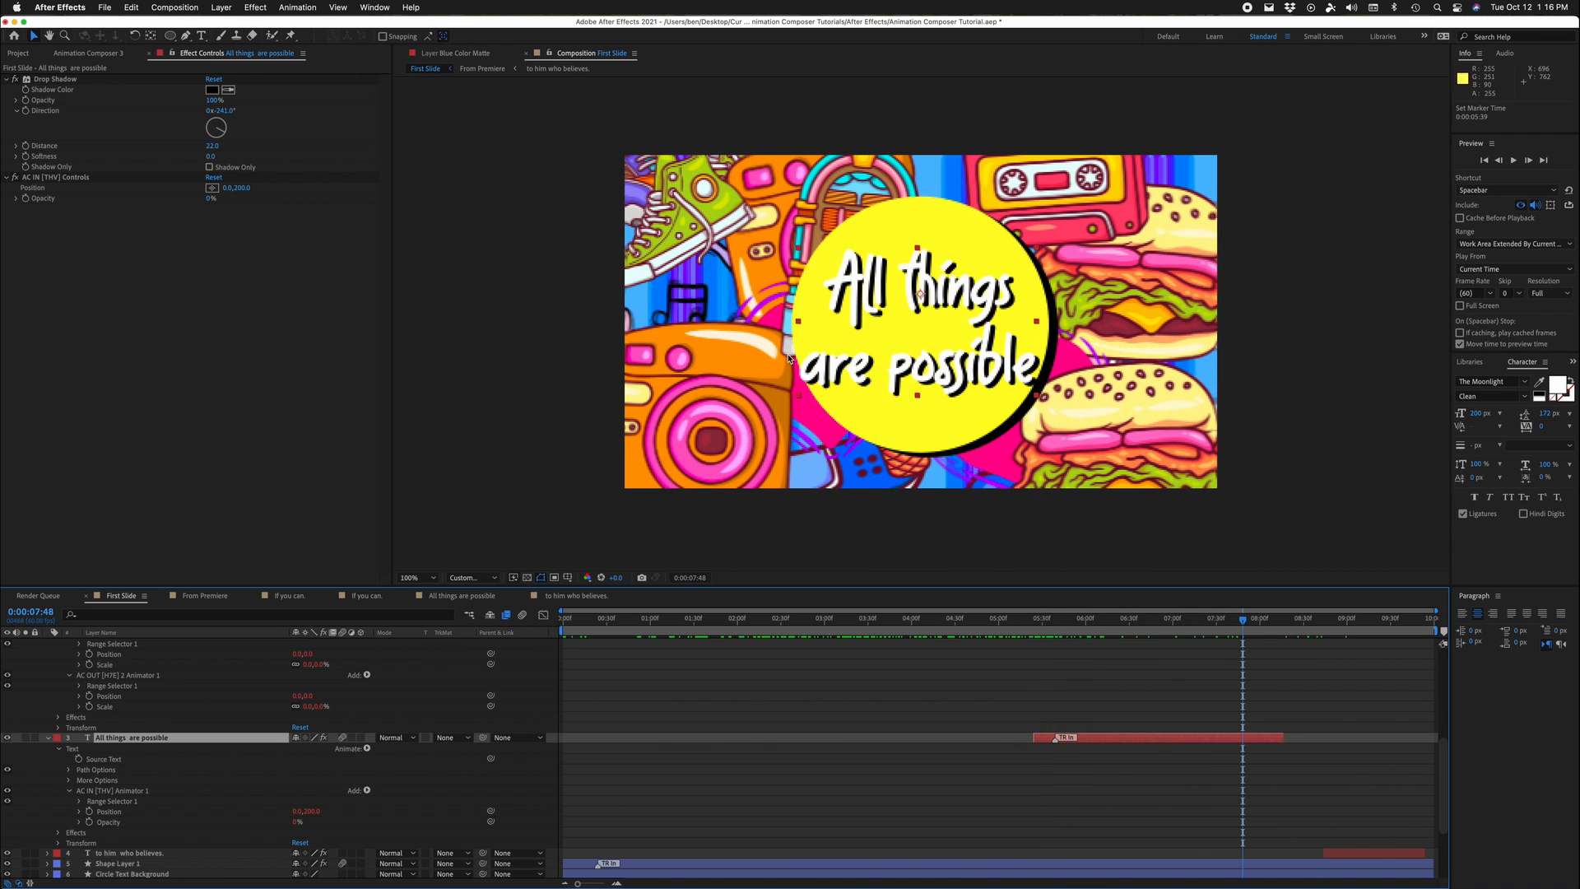
click(74, 56)
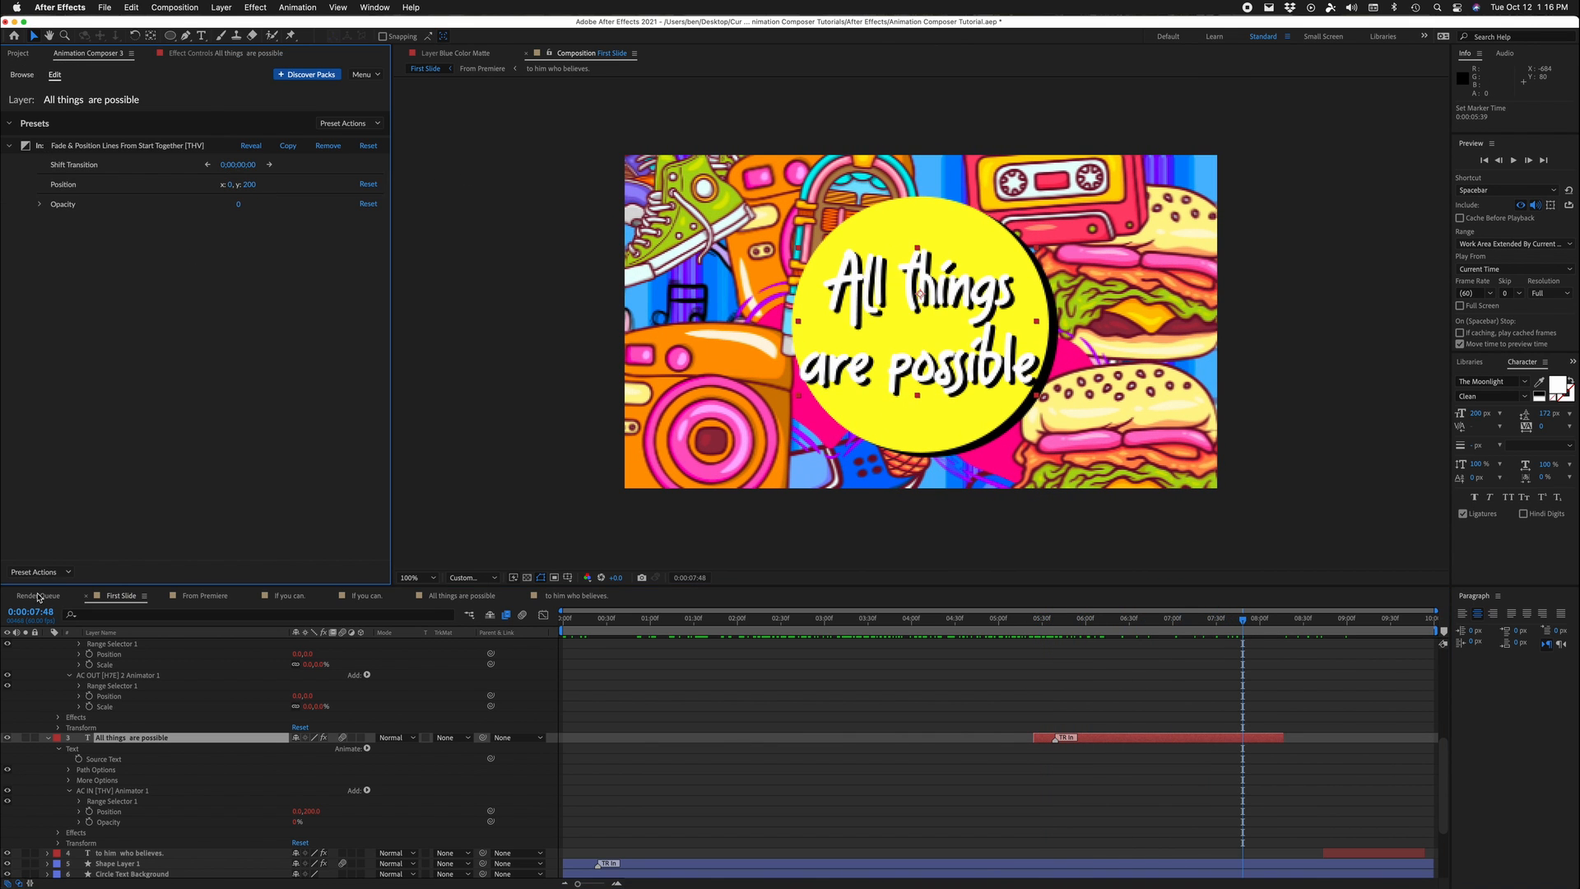
click(30, 76)
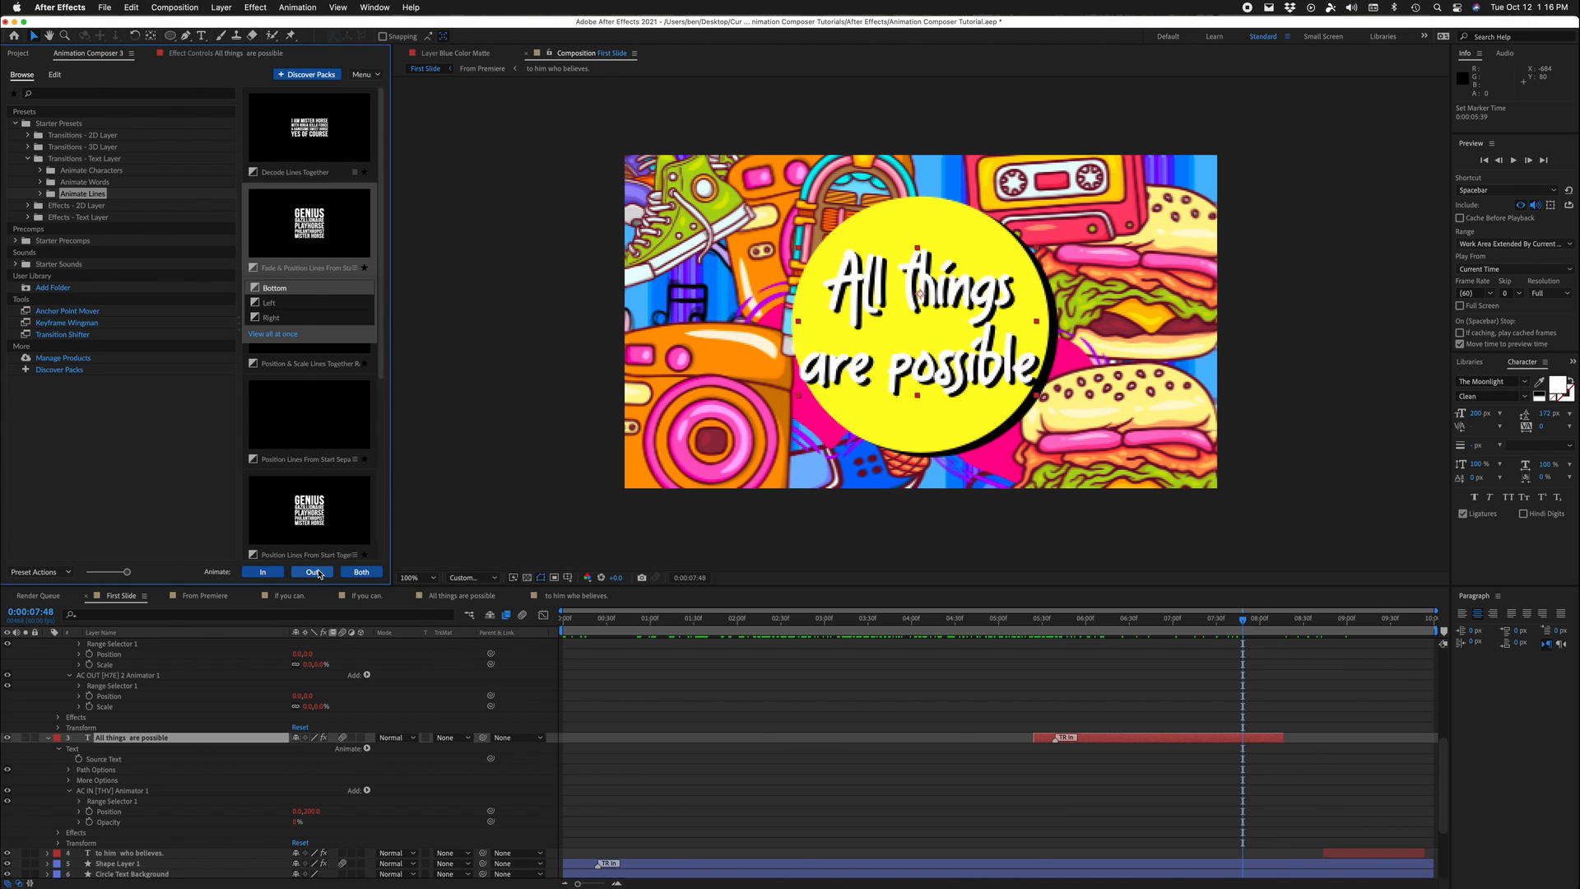
click(313, 572)
drag(1216, 740, 1244, 740)
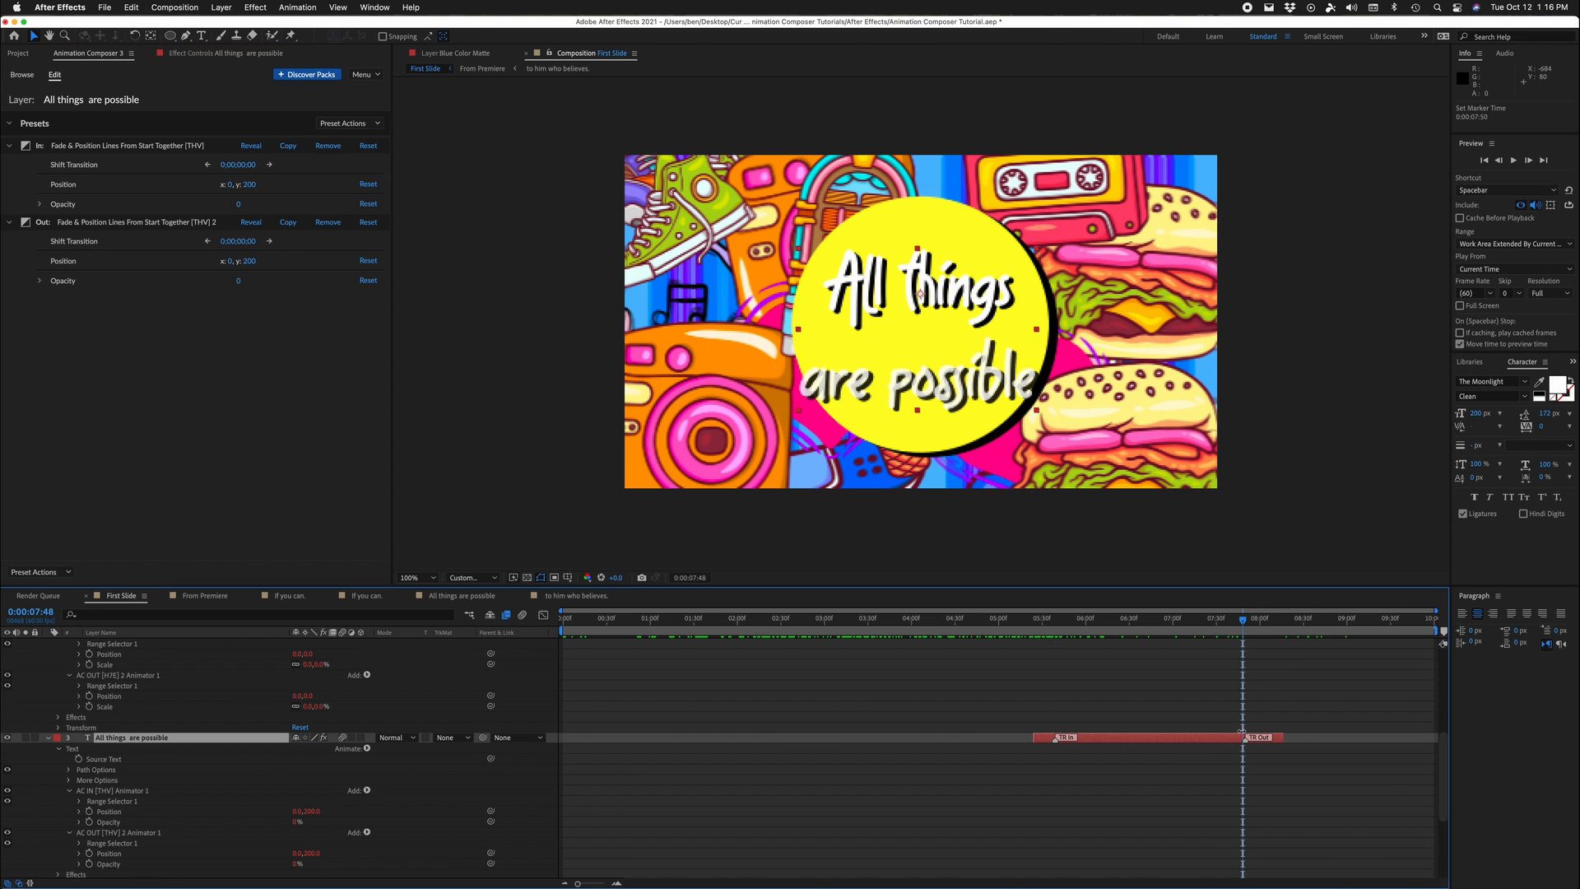
mouse_move(1237, 622)
mouse_down()
mouse_move(1039, 620)
mouse_move(1077, 658)
mouse_move(1218, 724)
mouse_move(1173, 740)
mouse_up()
Step: Copy the Wiggle Position & Rotate & Scale effect from the second "If you can." layer
click(1170, 740)
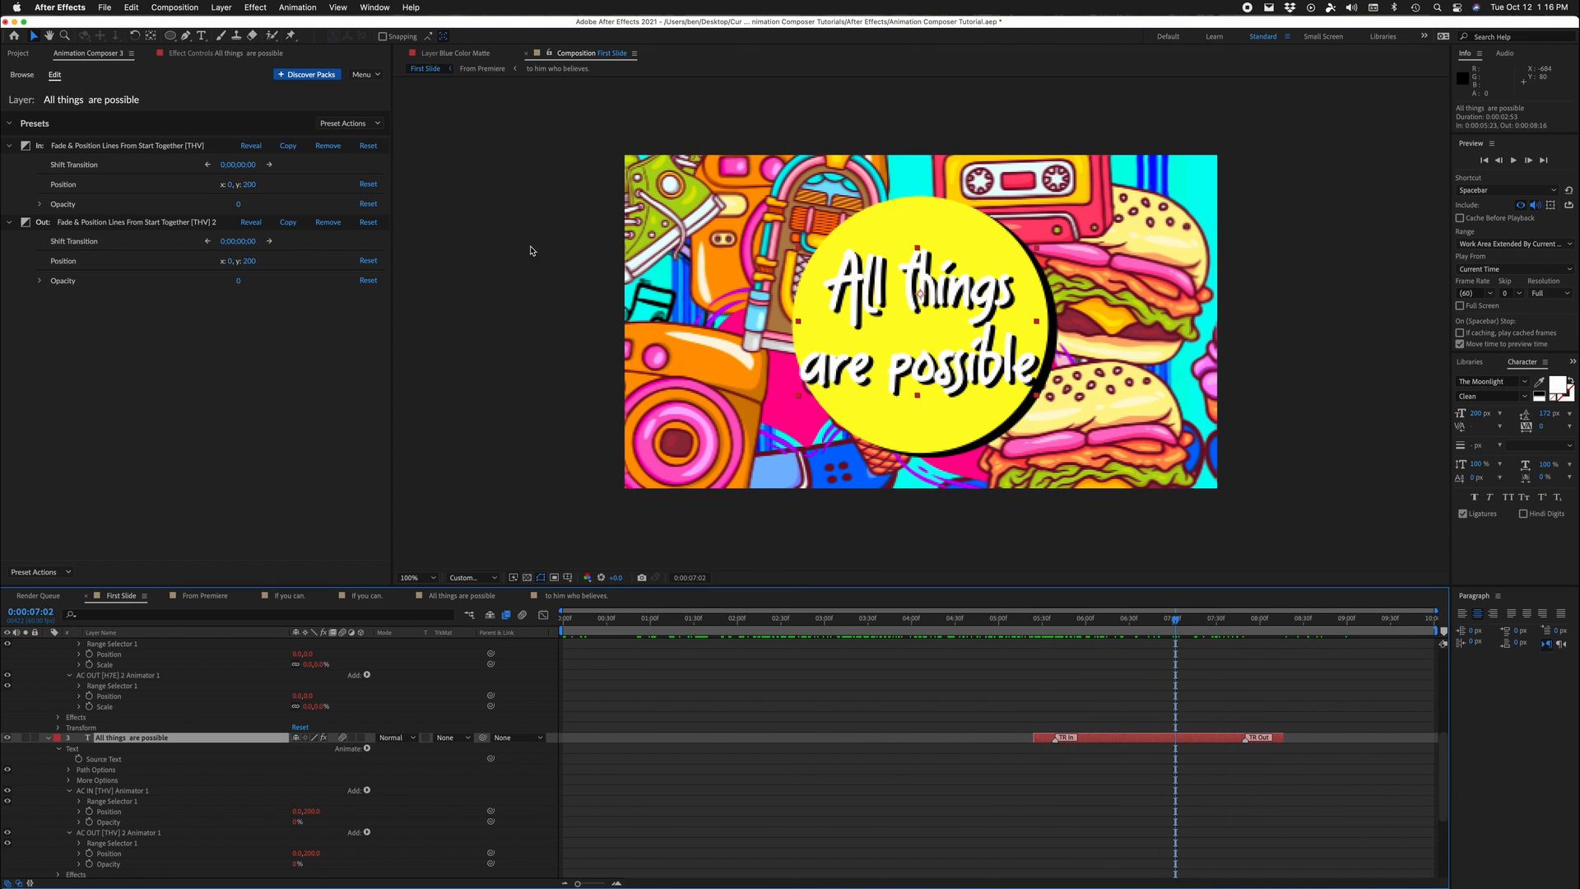
click(22, 75)
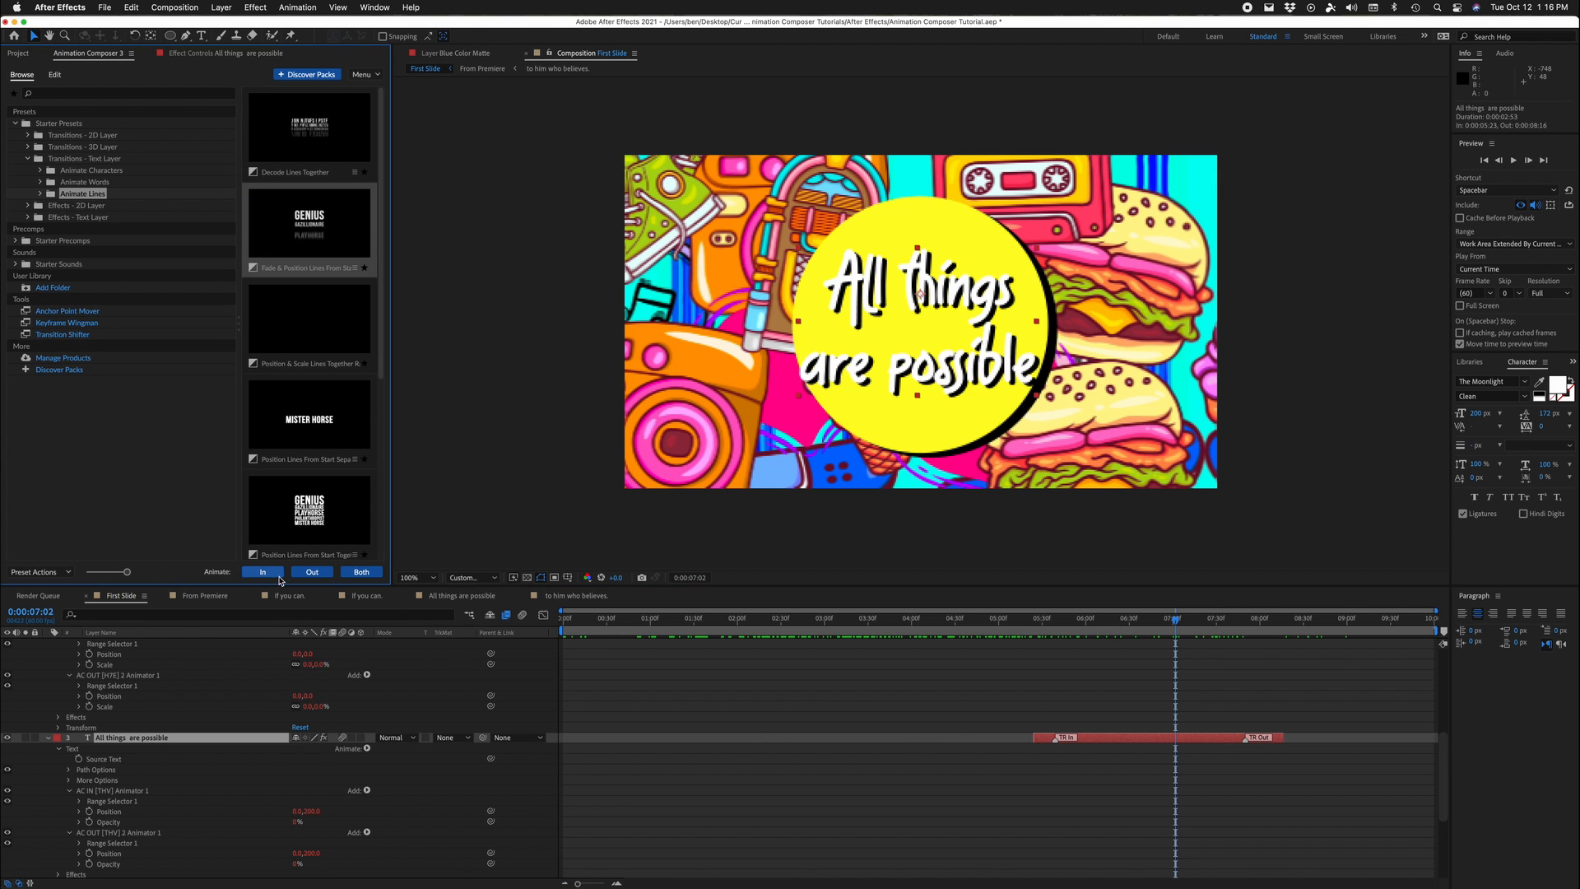
scroll(910, 740, up, 5)
click(965, 804)
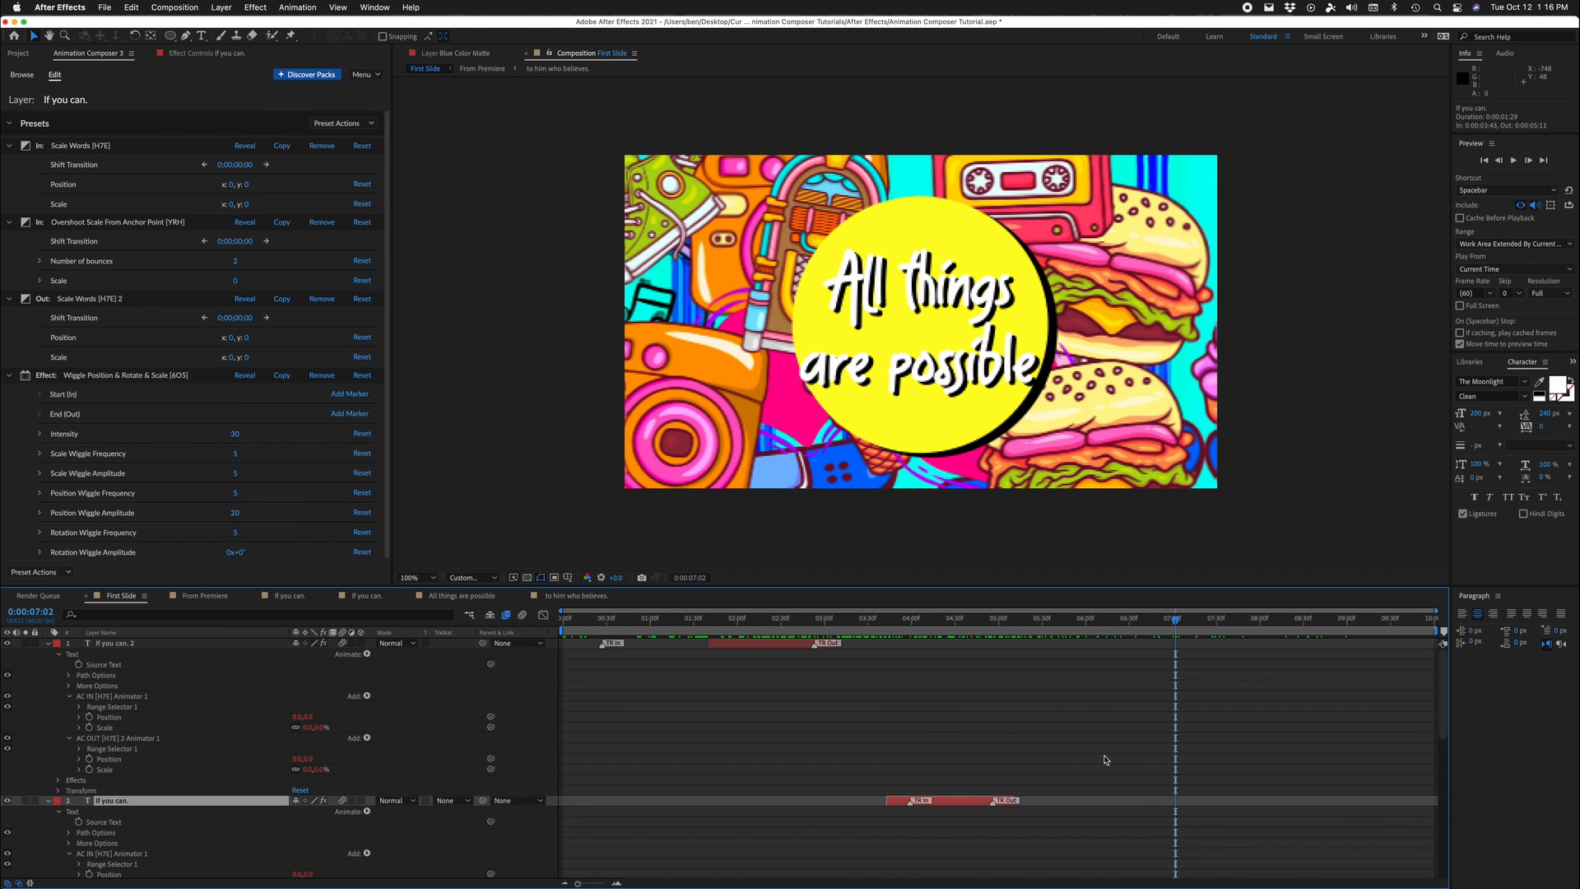
scroll(712, 676, down, 5)
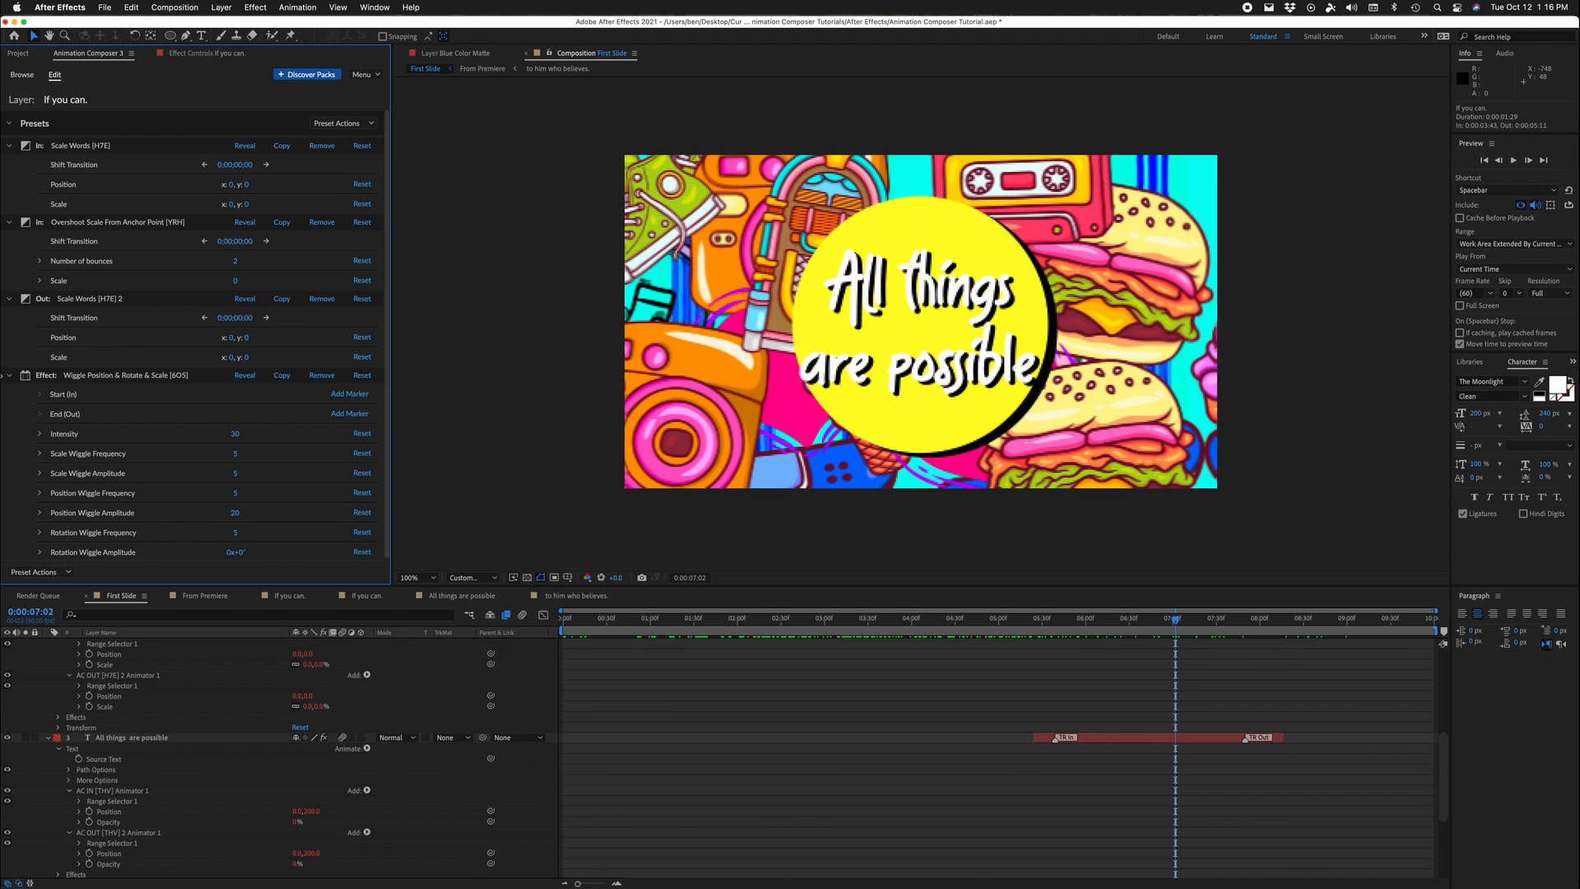
click(16, 78)
click(54, 74)
Step: Paste the copied wiggle effect onto the "All things are possible" layer and play back its animation
click(1199, 737)
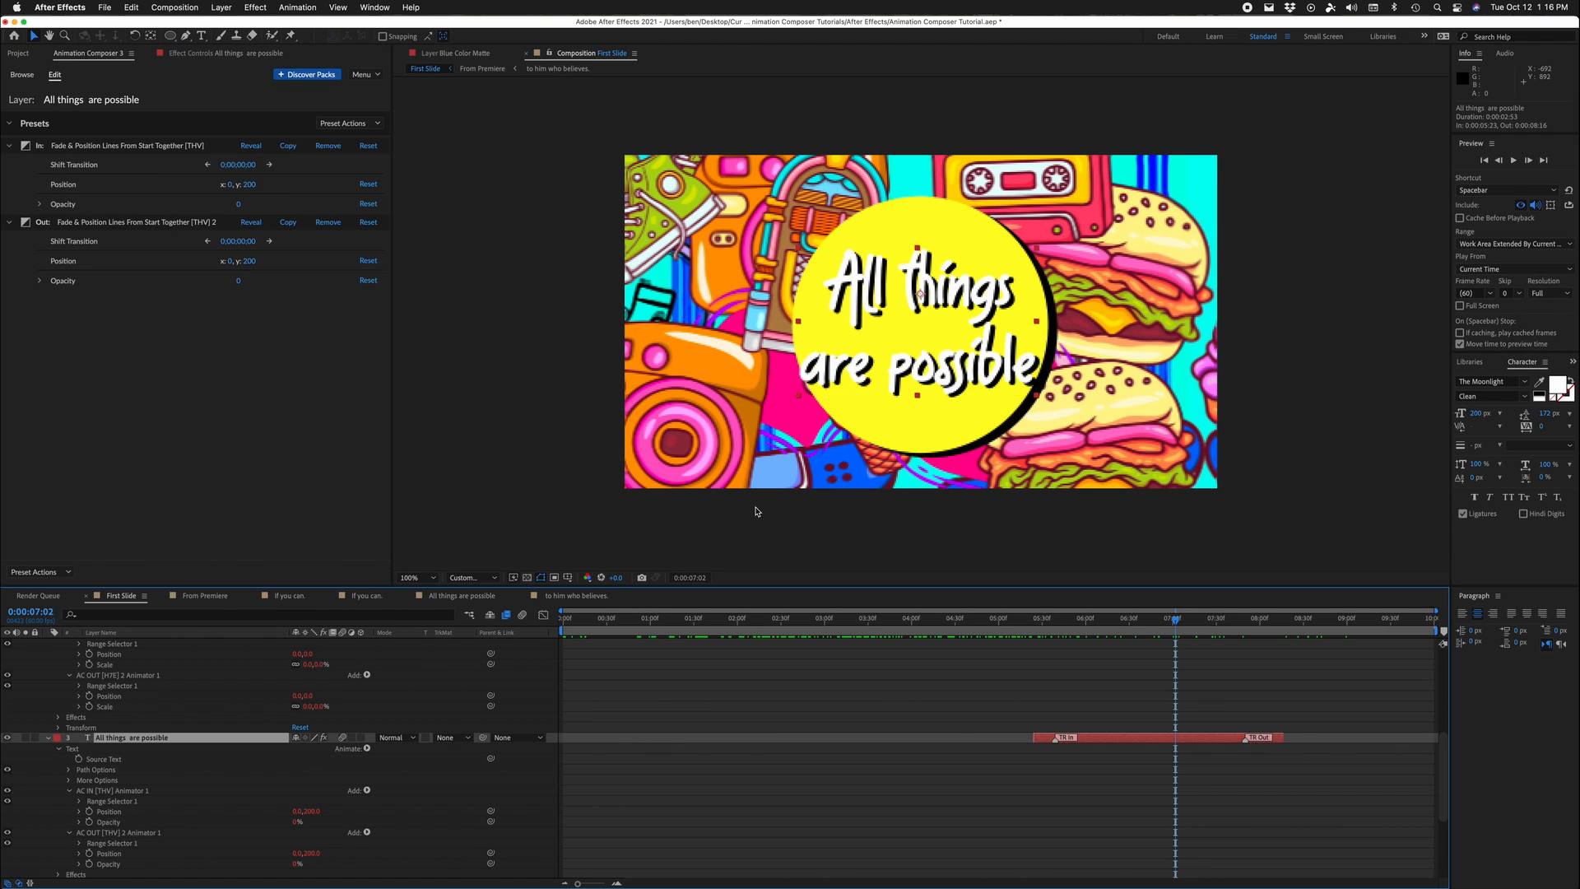
click(52, 569)
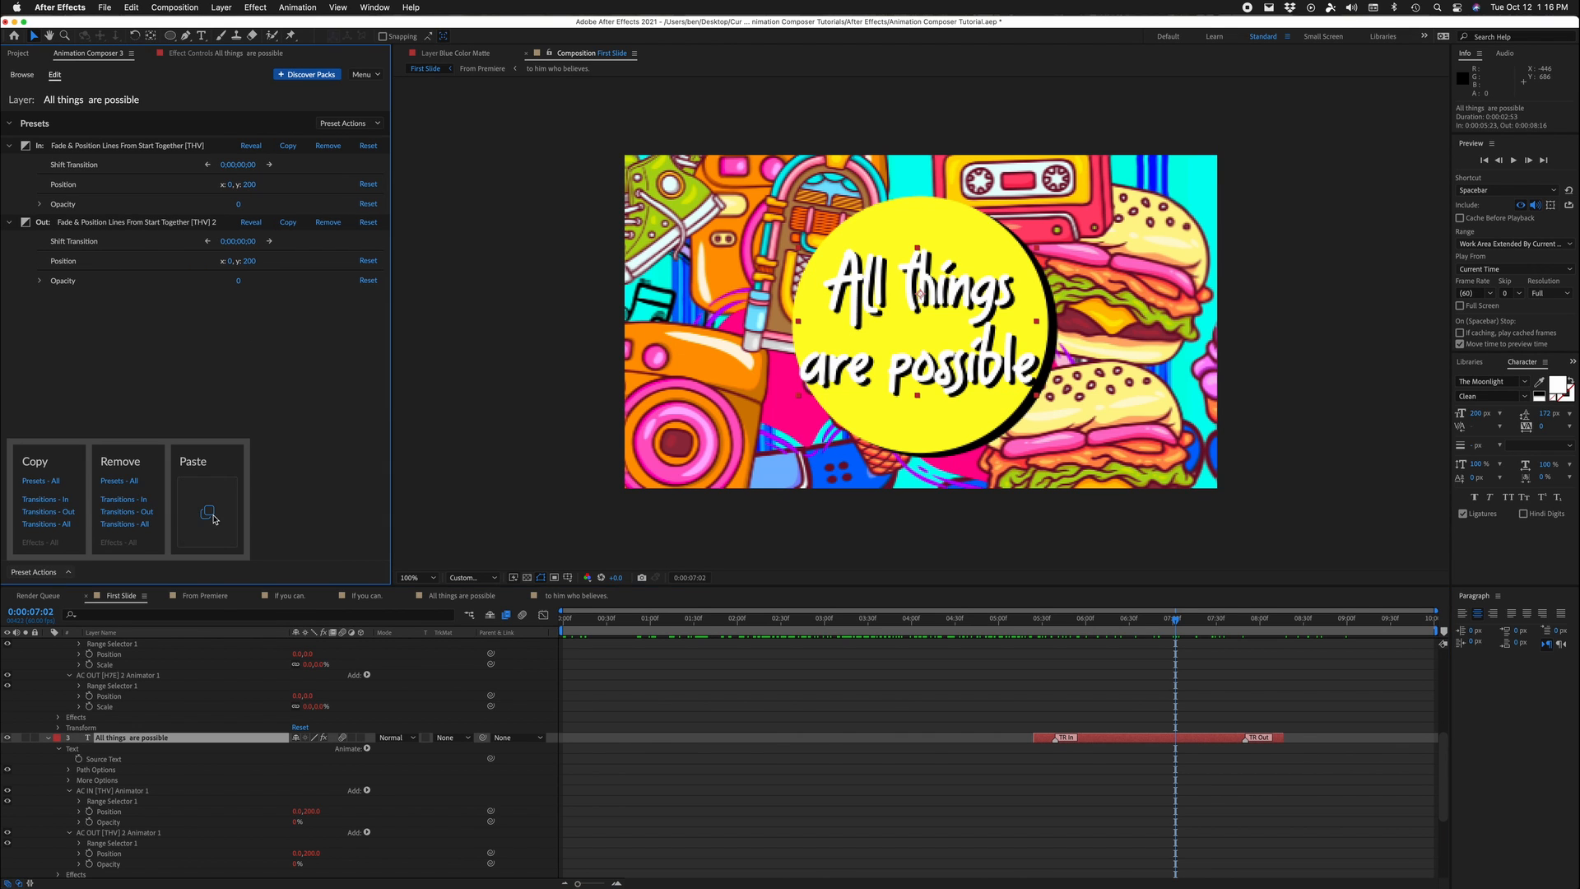
click(206, 514)
drag(1166, 625, 1274, 694)
key(space)
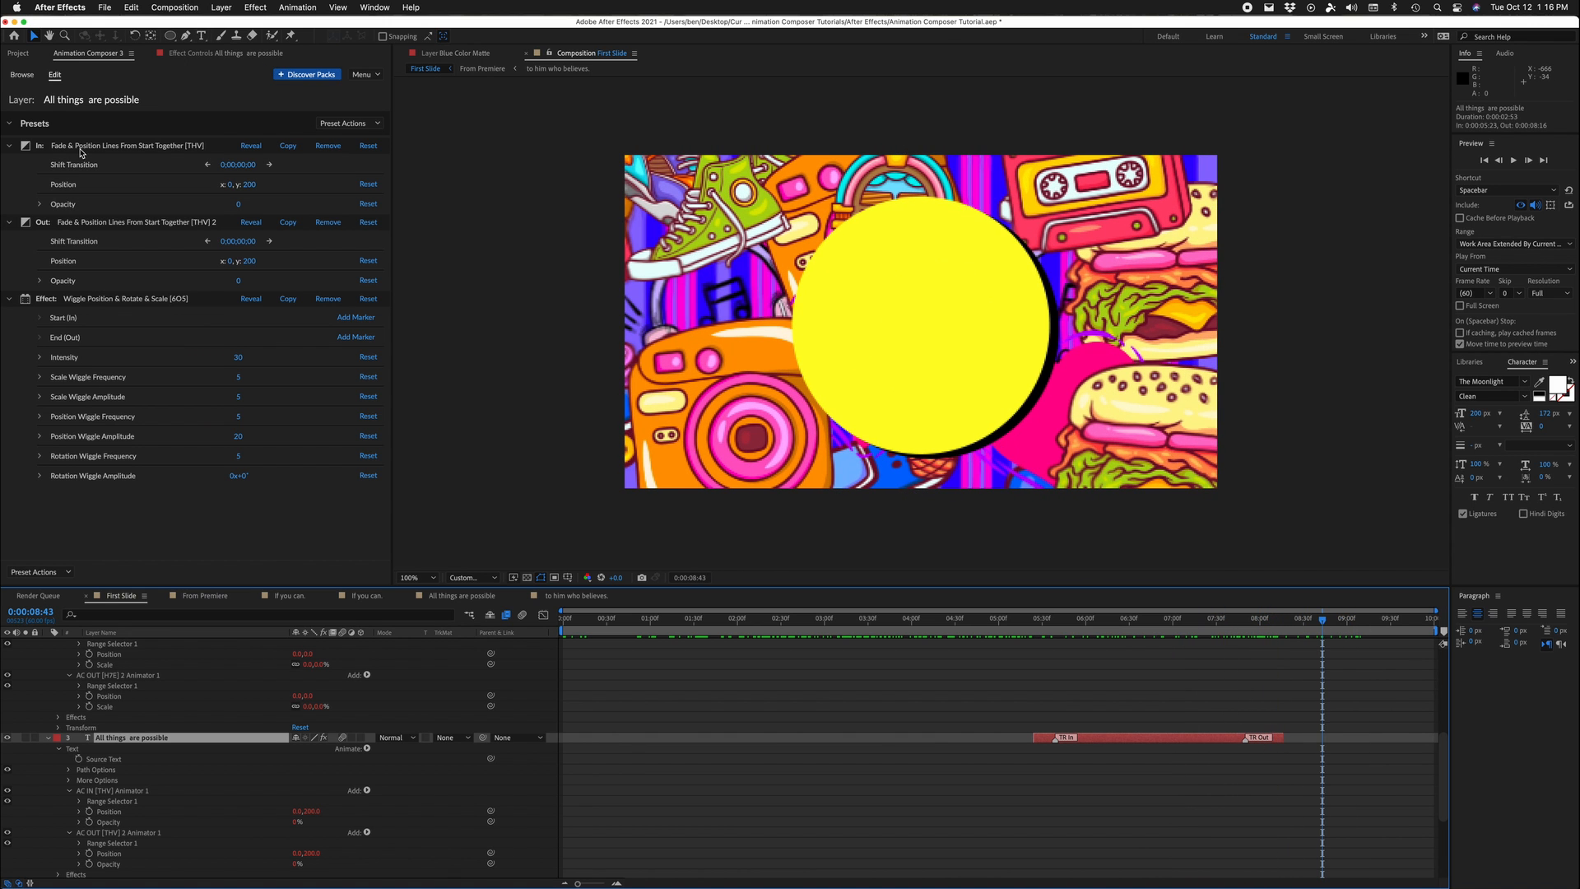
Step: Copy all presets from the "All things are possible" layer, paste them onto the "to him who believes." layer and scrub through it
click(41, 572)
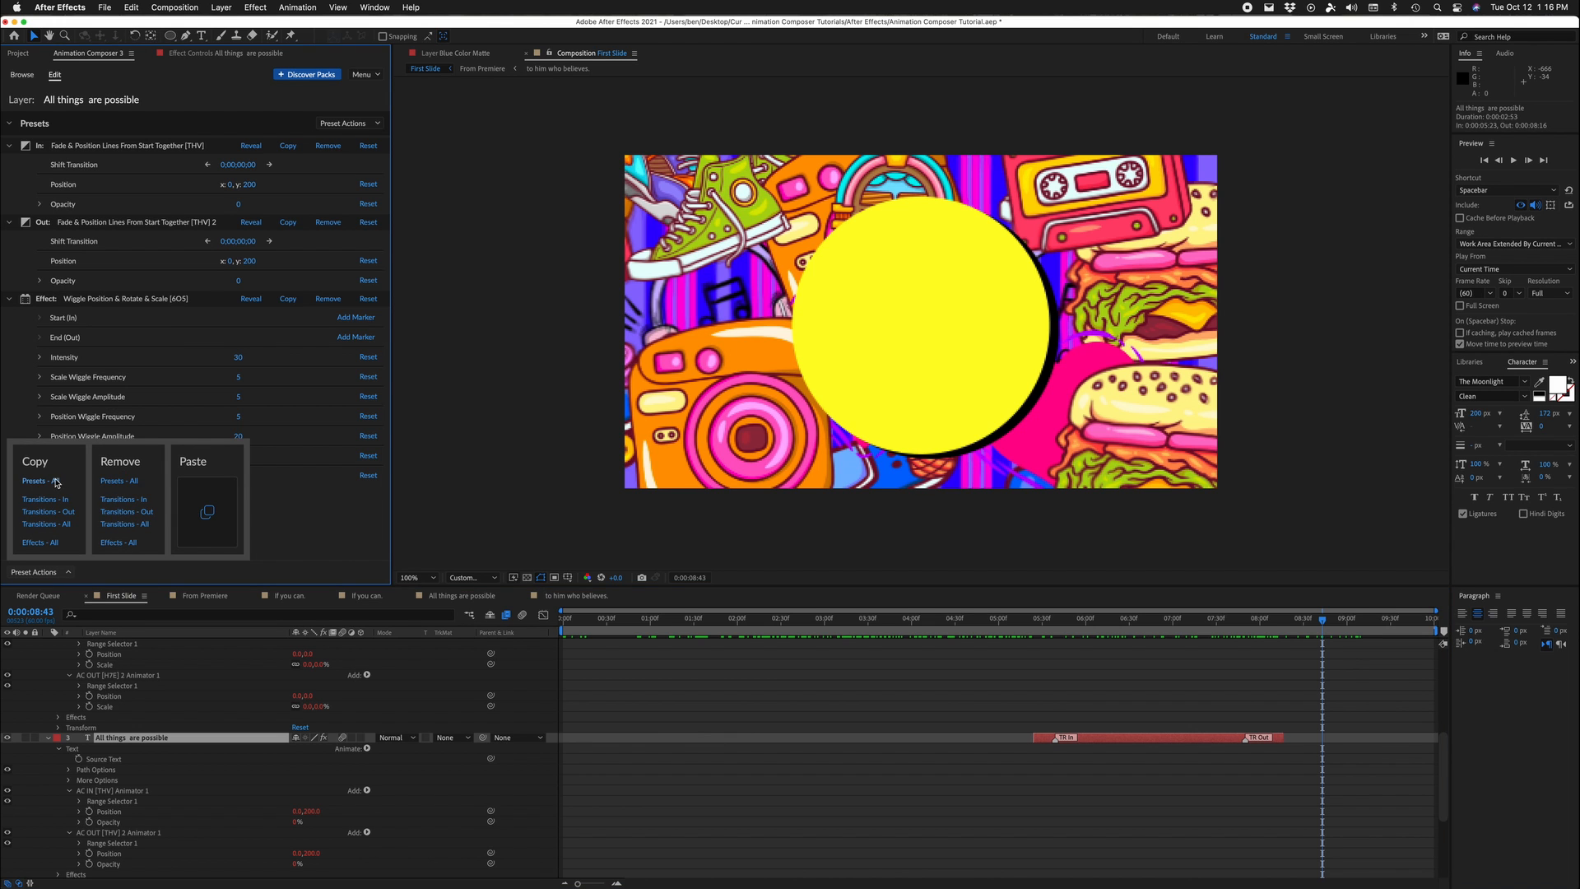
click(53, 483)
scroll(1341, 700, down, 5)
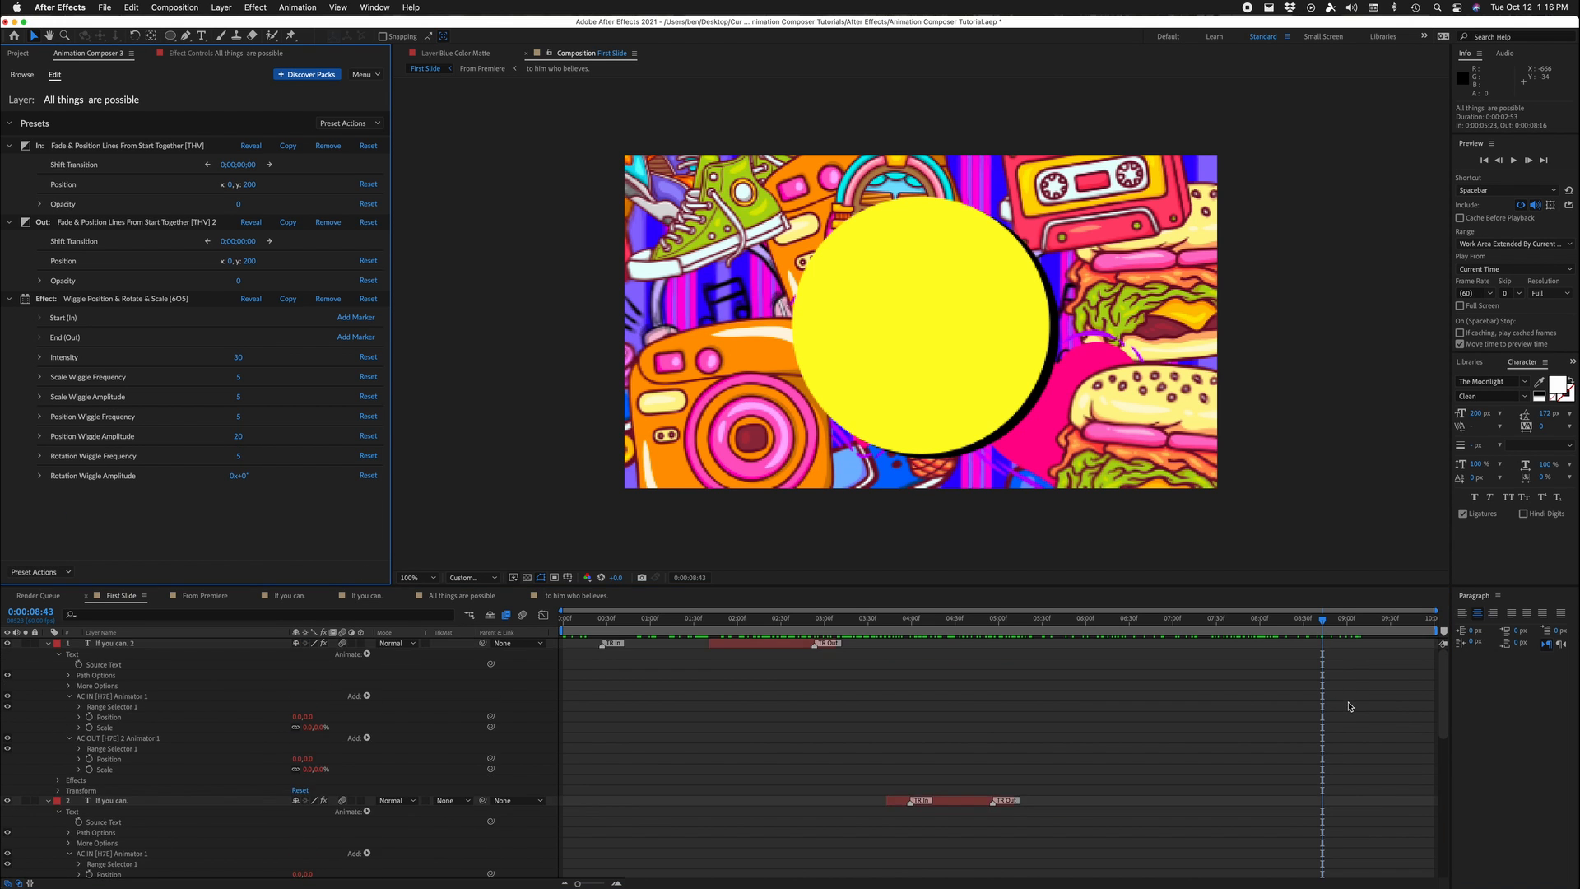
click(1372, 745)
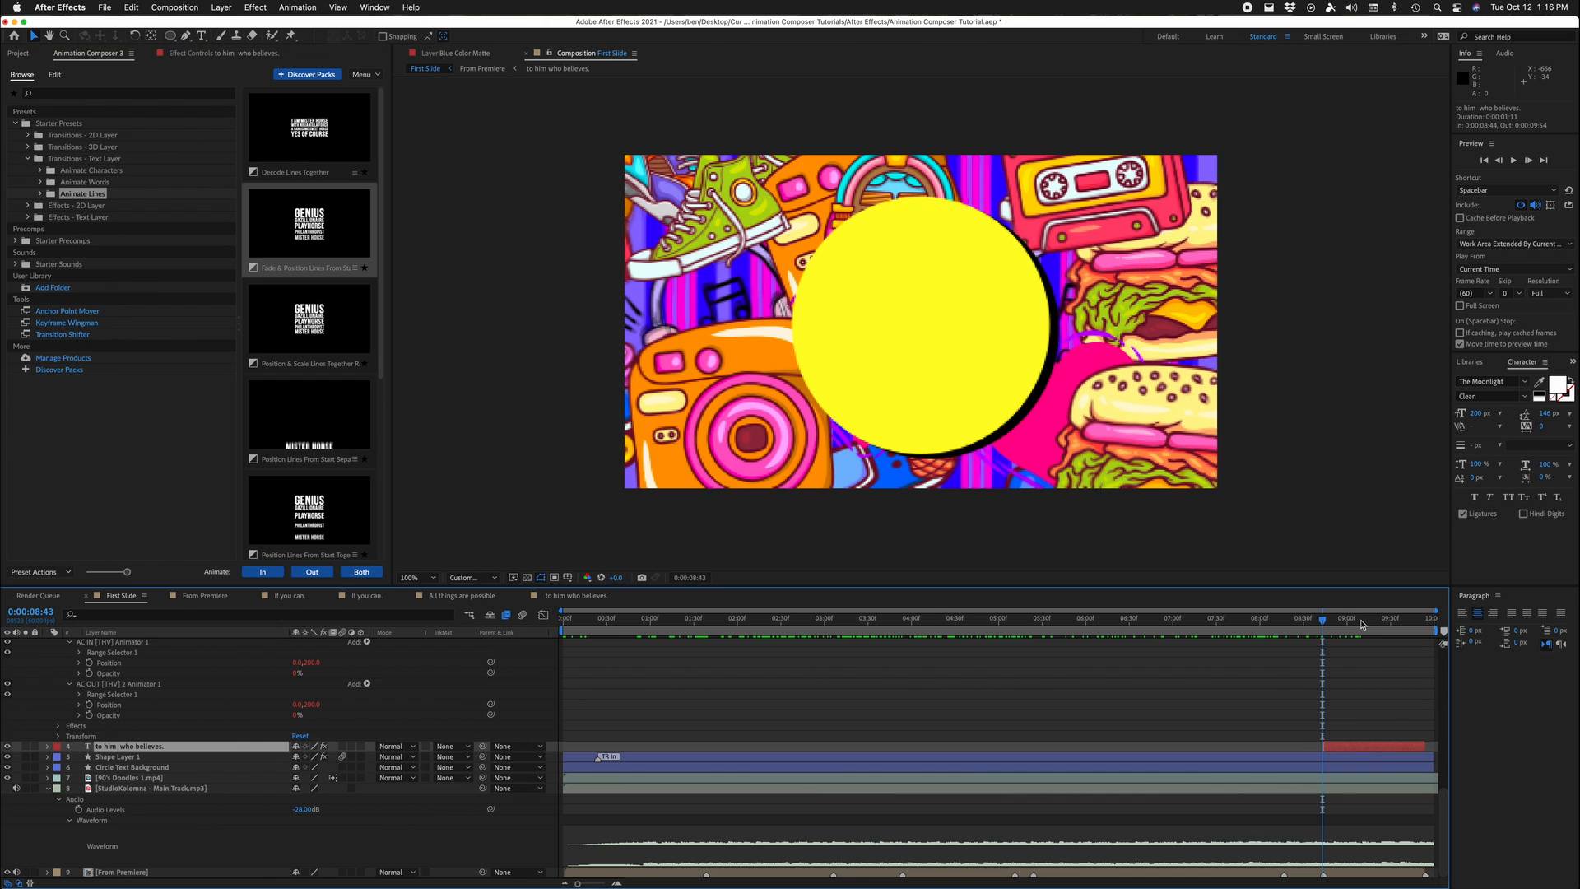
click(1359, 620)
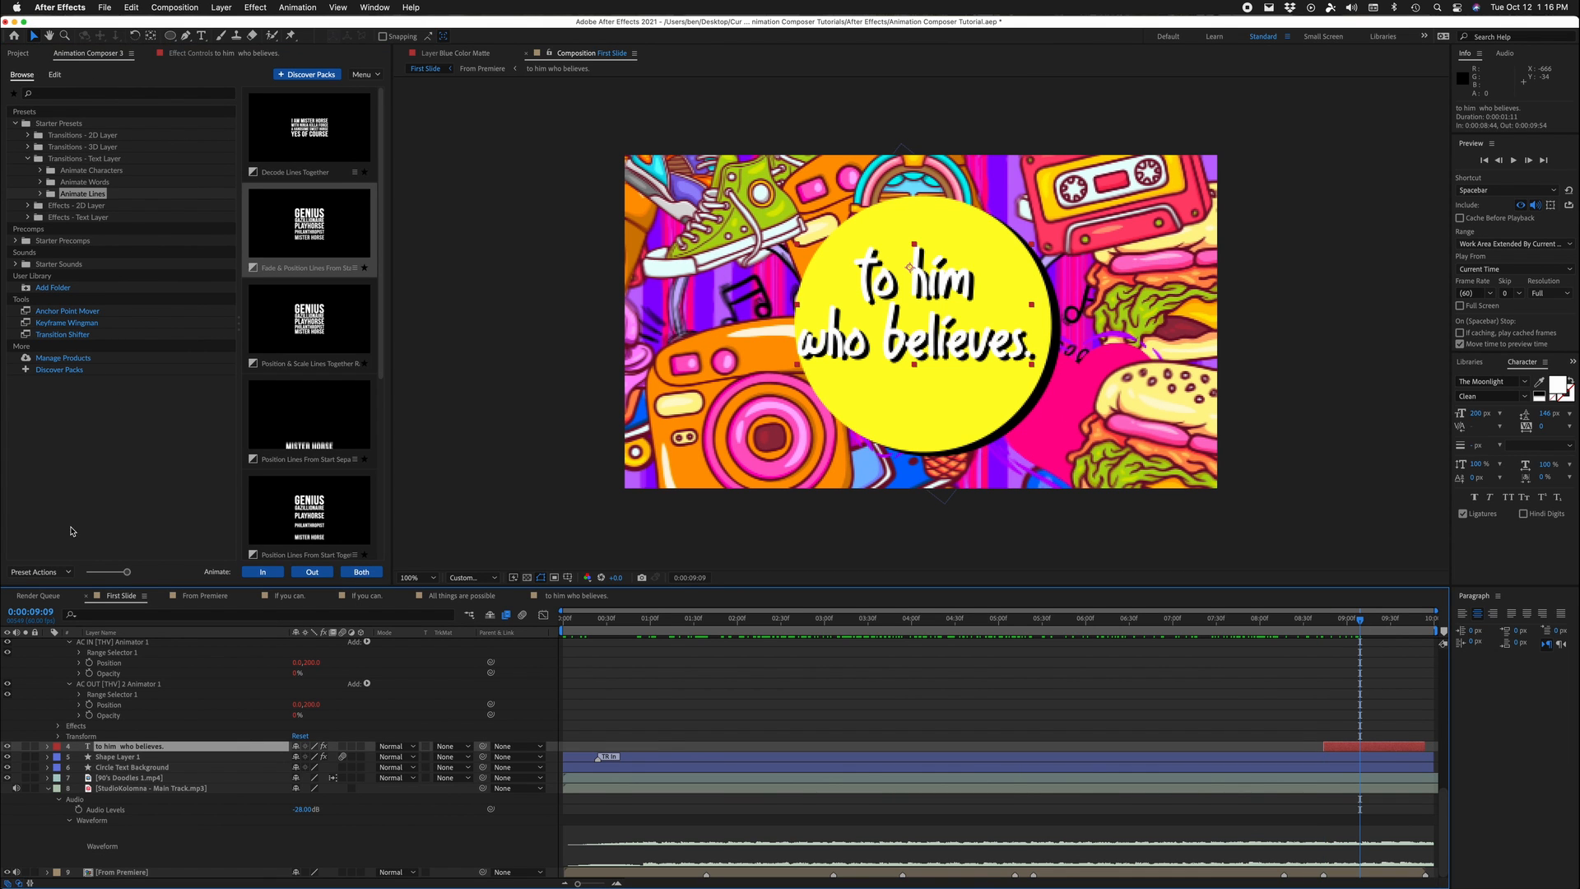
click(46, 571)
click(206, 506)
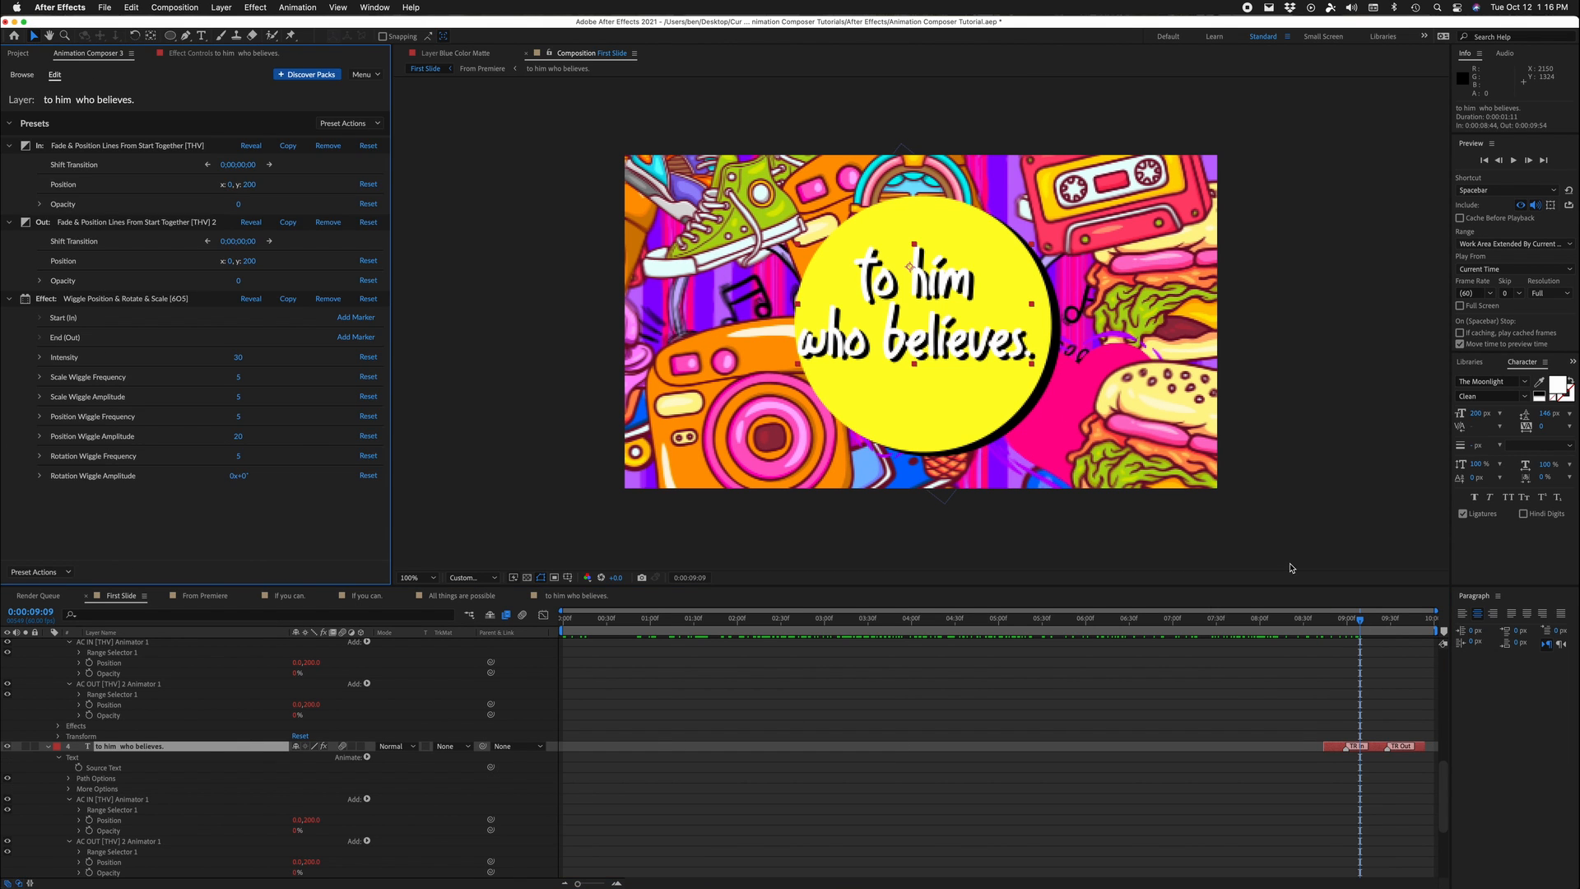
drag(1332, 619, 1389, 632)
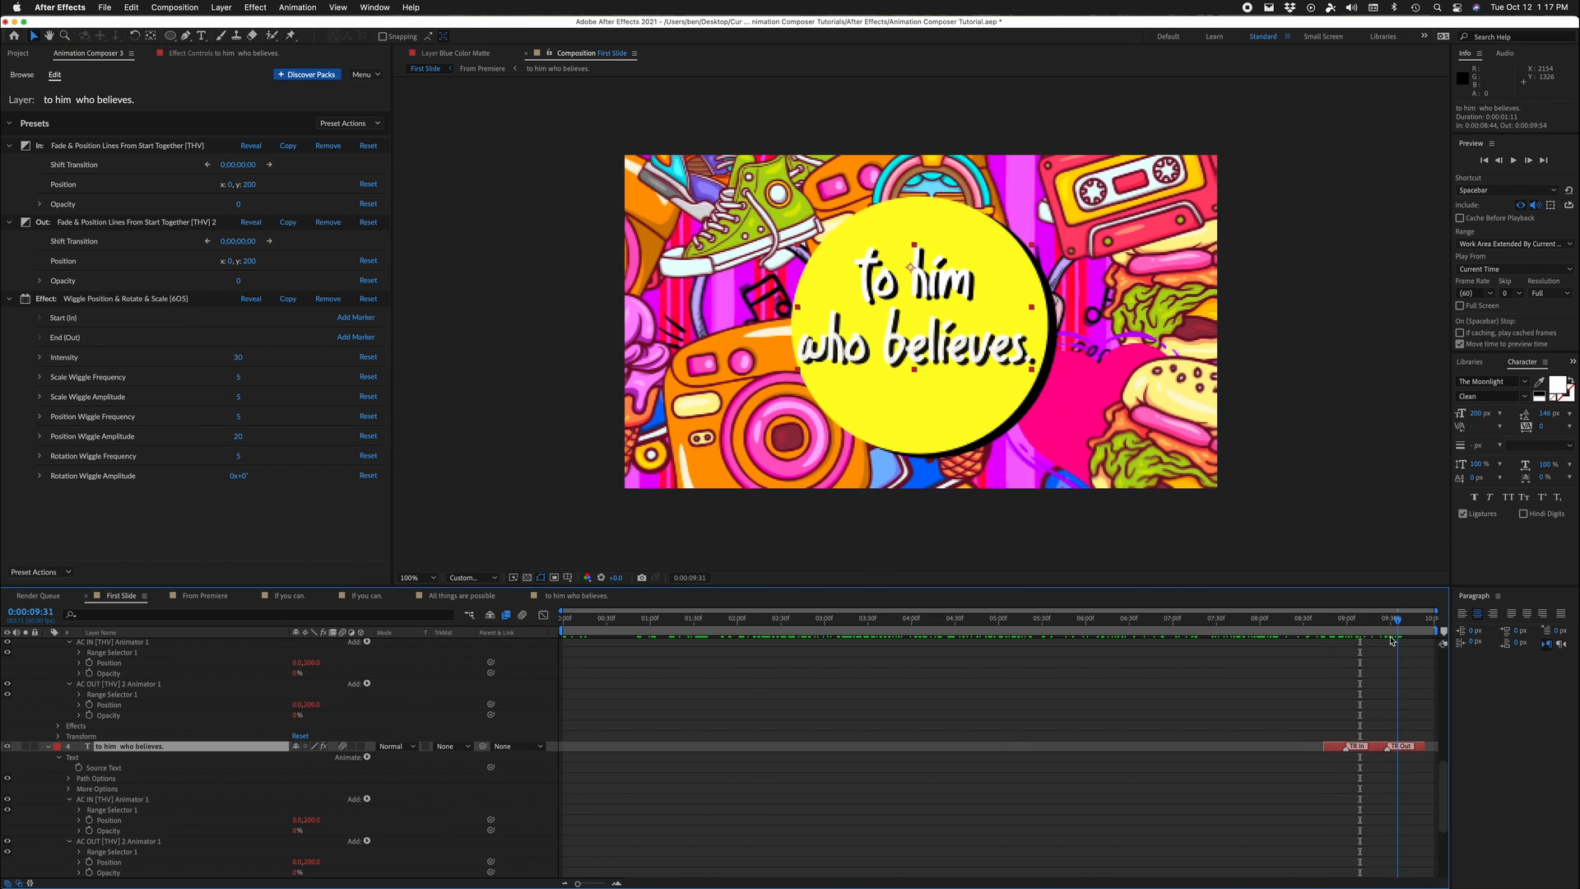
Step: Extend the "to him who believes." layer to the composition's end, set its out-transition marker to about 0:00:09:51, and preview the exit
mouse_move(1424, 746)
mouse_down()
mouse_move(1403, 747)
mouse_move(1420, 747)
mouse_up()
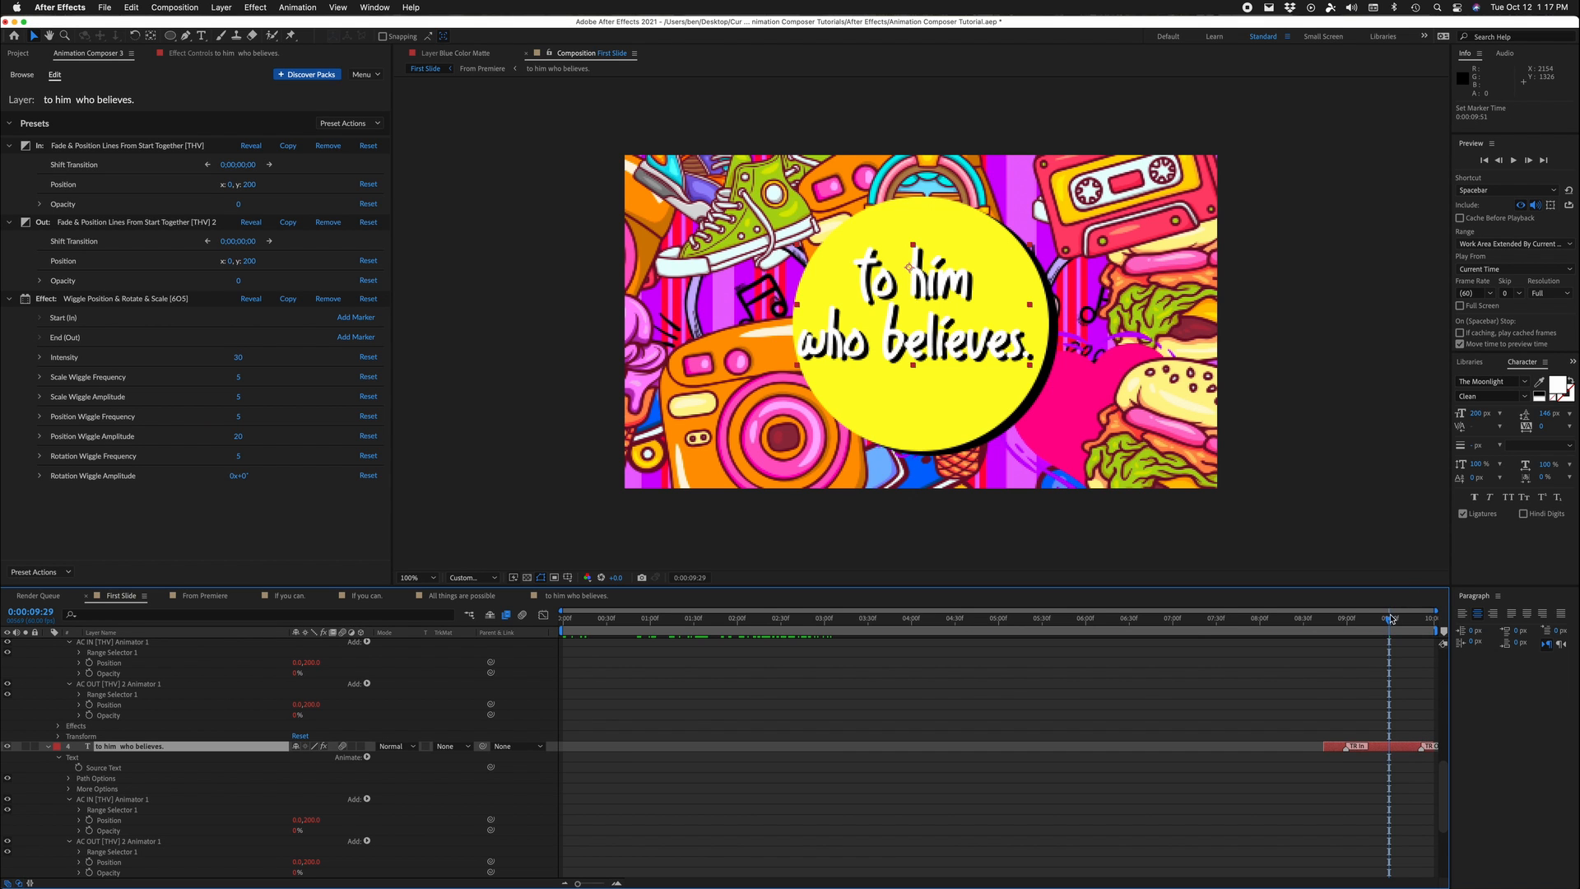
drag(1390, 618, 1440, 622)
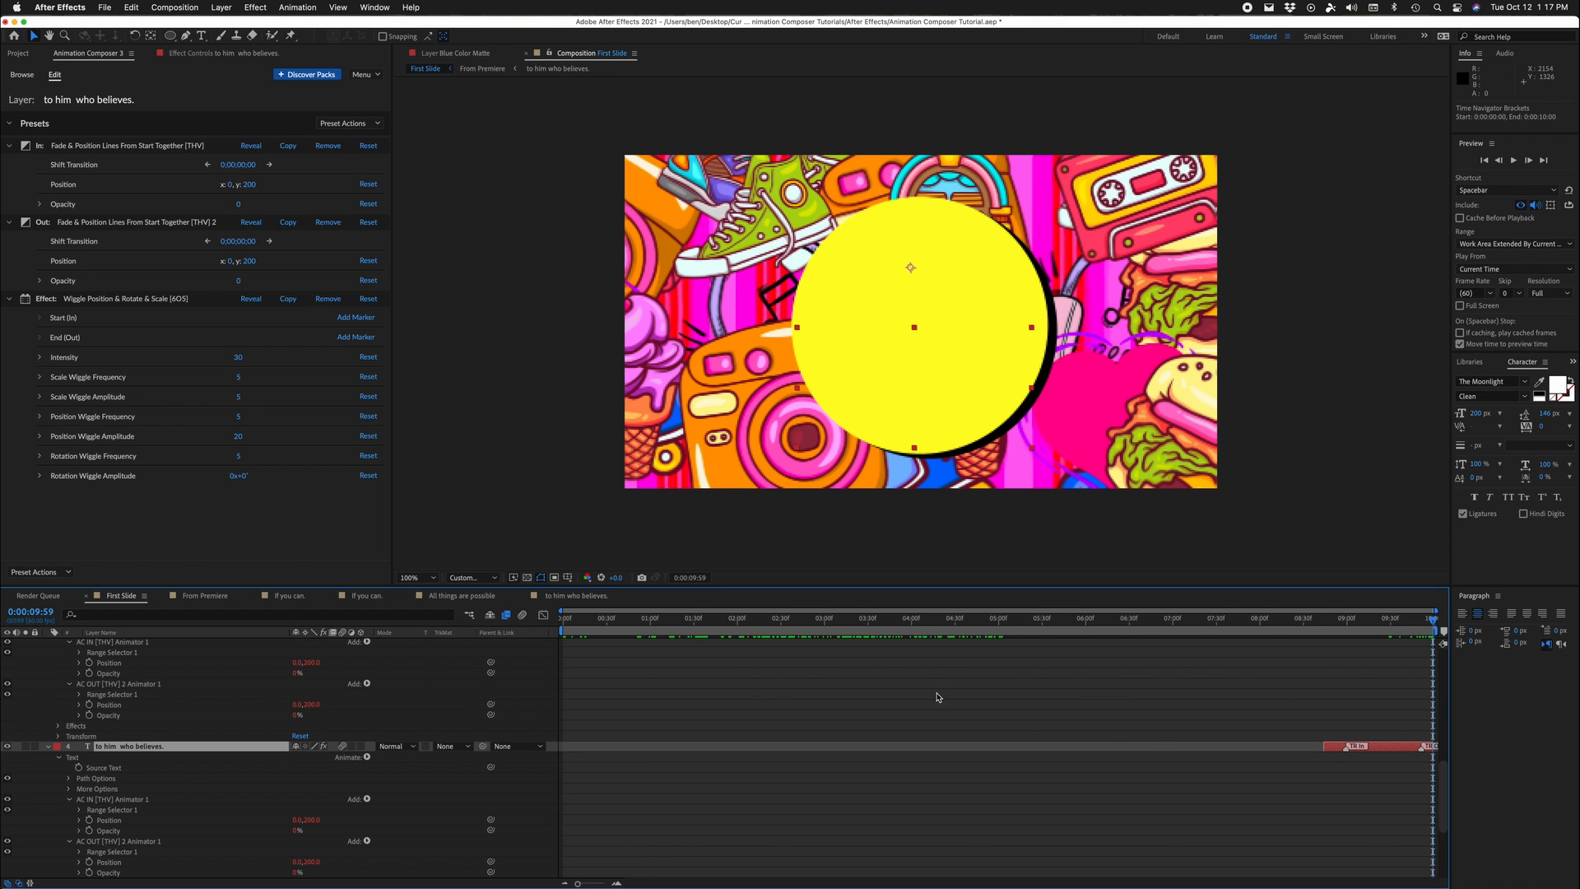
Step: Collapse the expanded properties of all layers in the First Slide timeline and deselect them
click(47, 747)
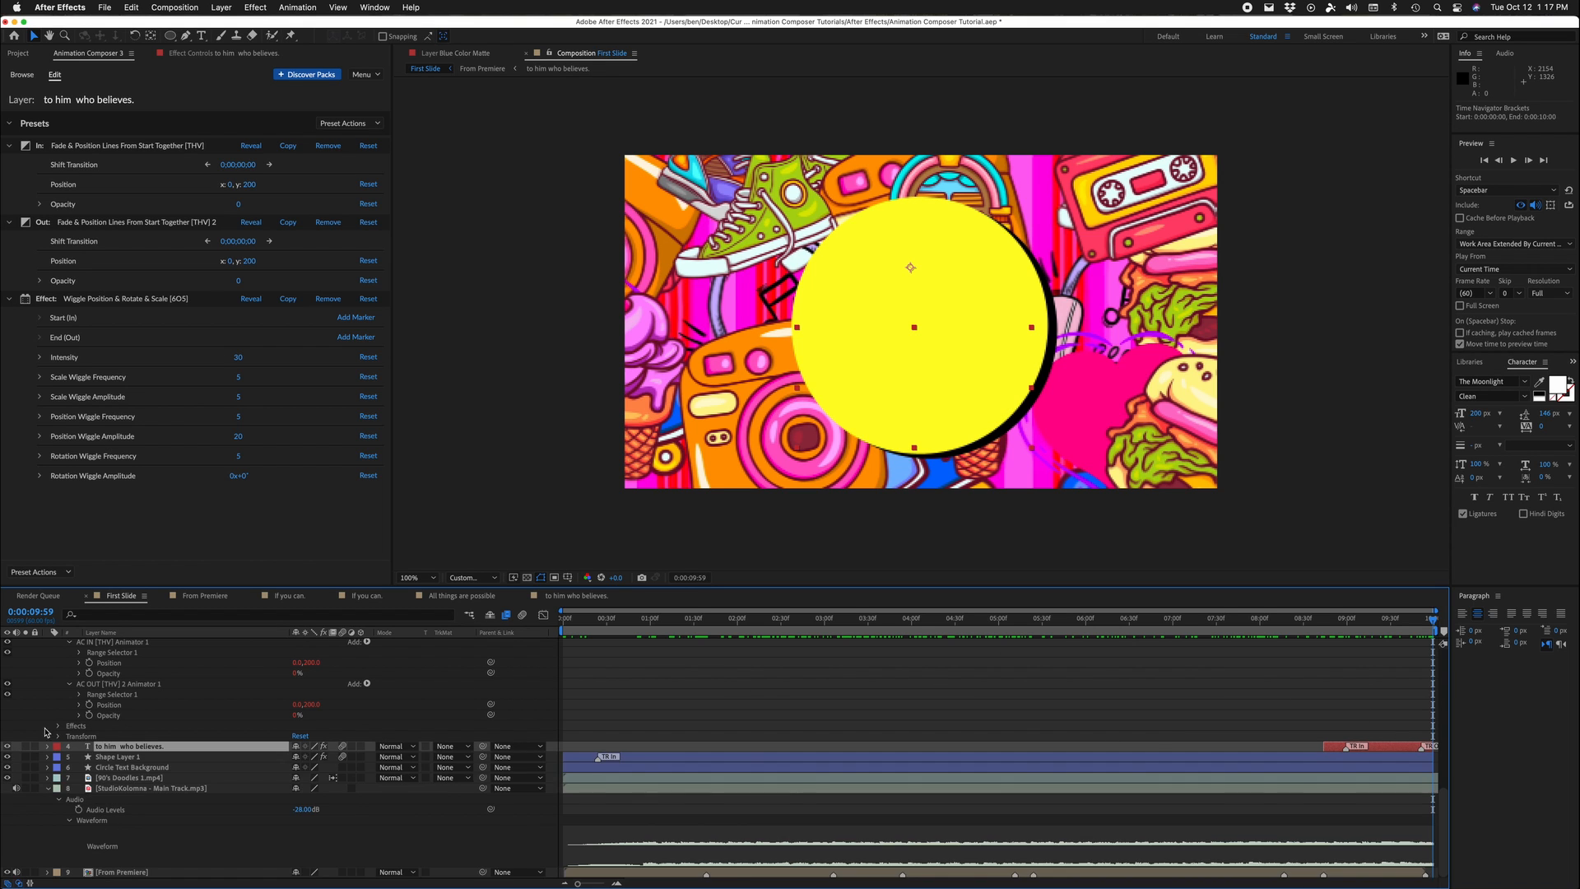
scroll(48, 700, up, 5)
key(super+a)
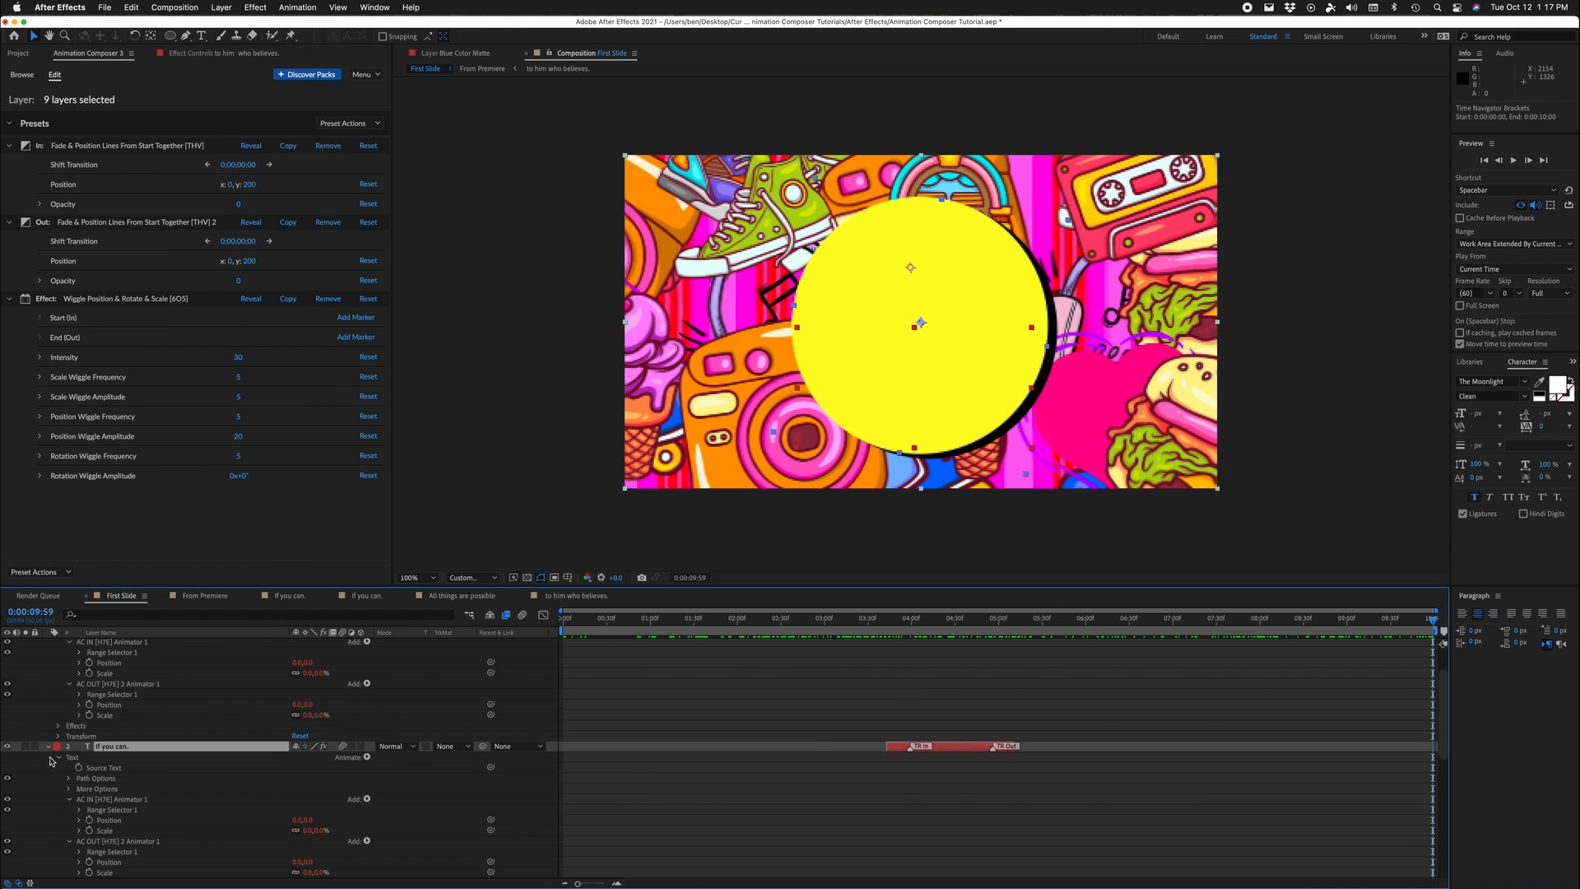
click(48, 746)
click(424, 774)
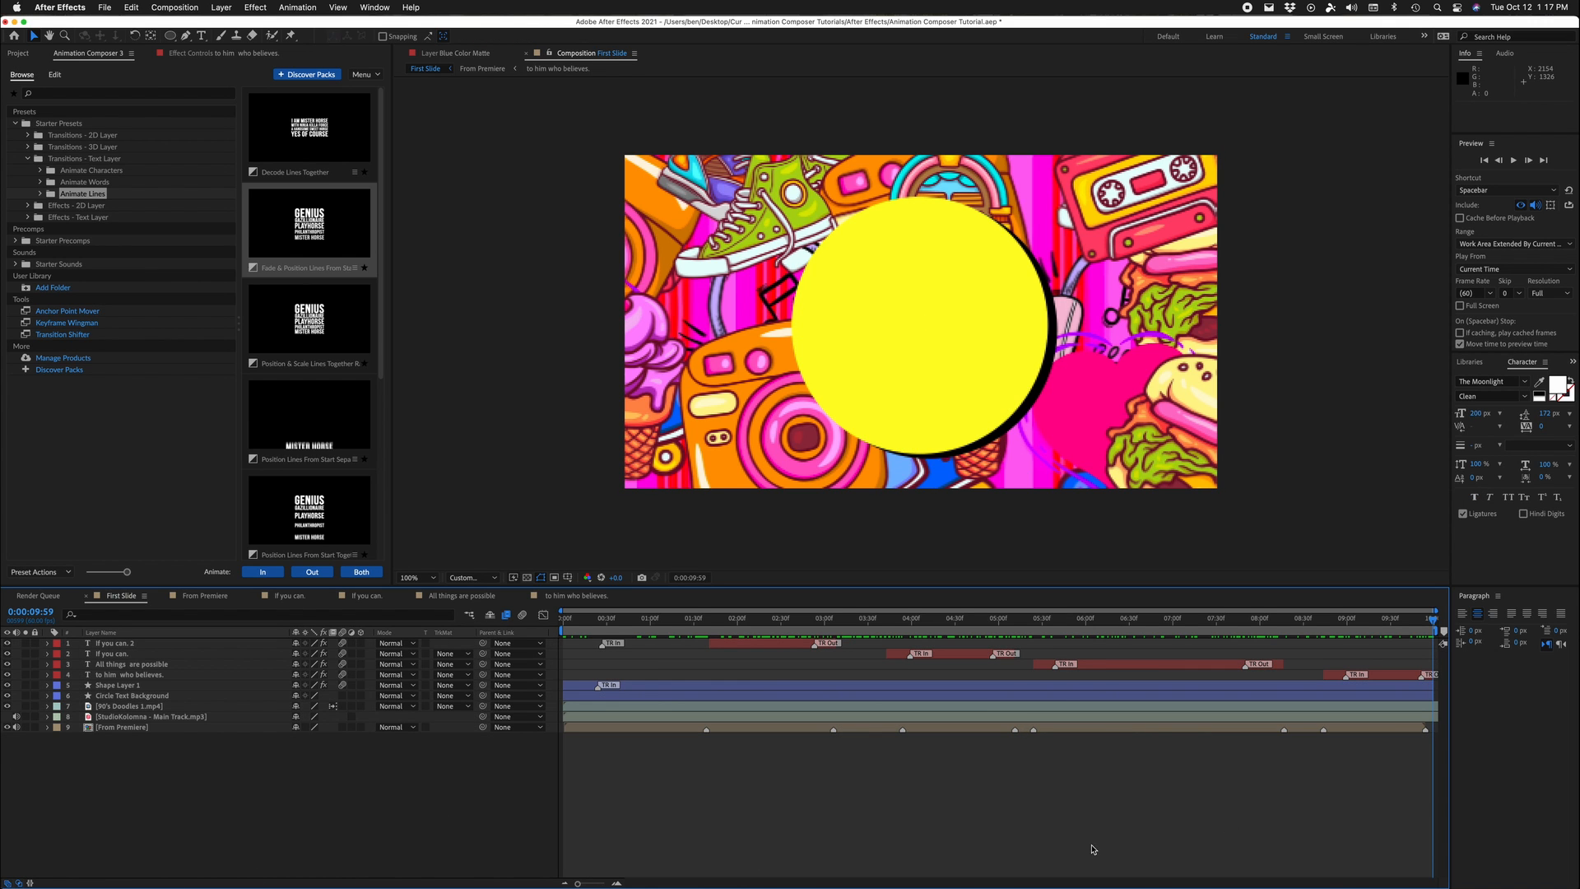
Step: Create a new composition from the First Slide composition and play back its beginning
click(27, 55)
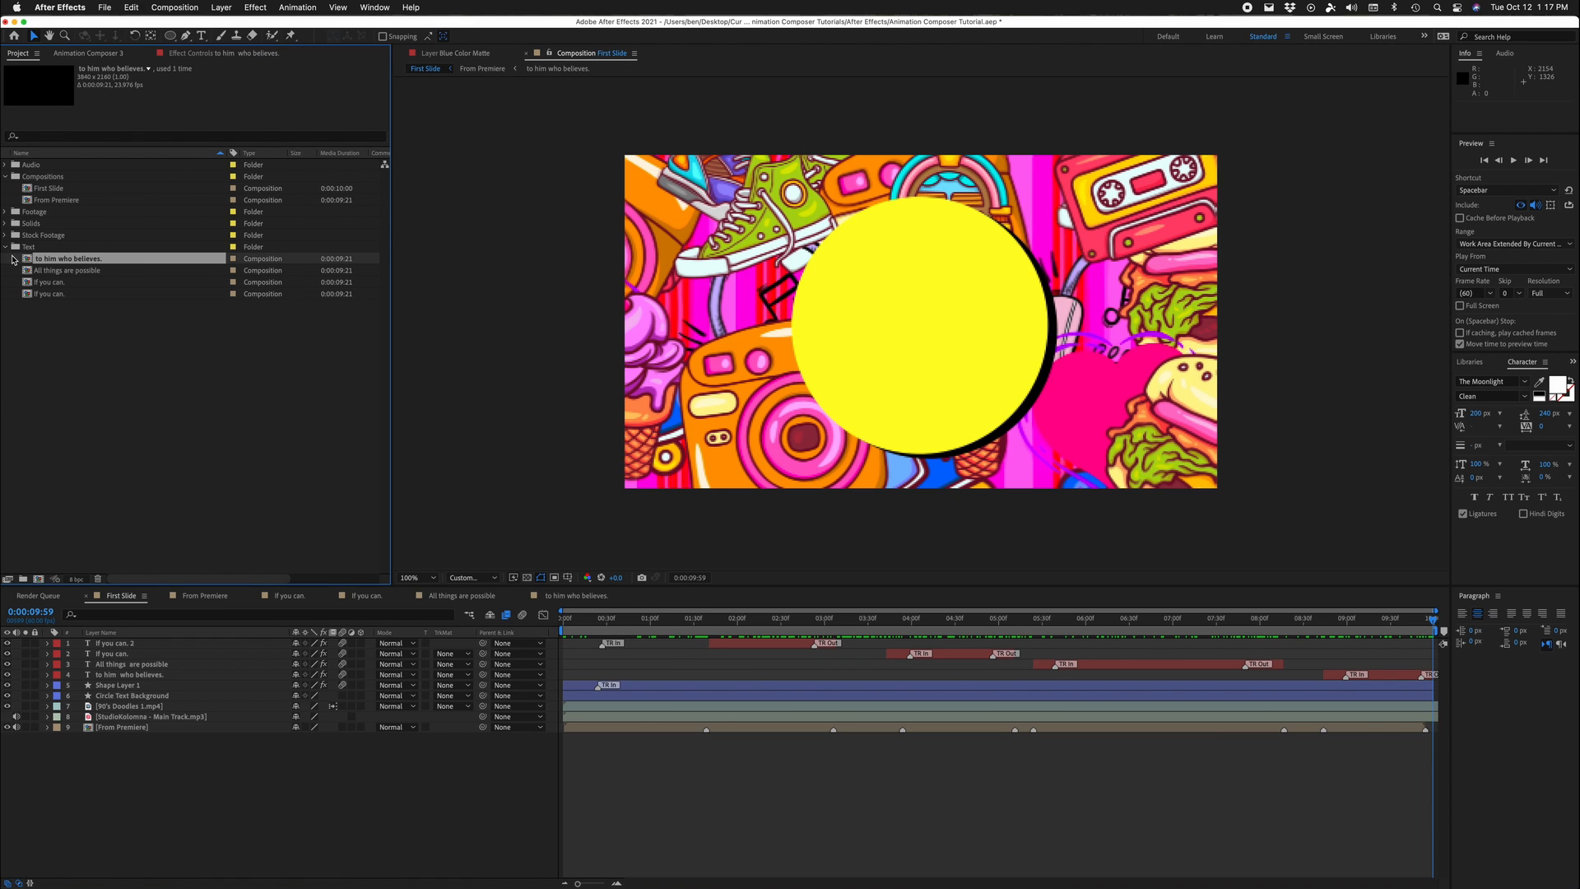
click(6, 248)
click(48, 191)
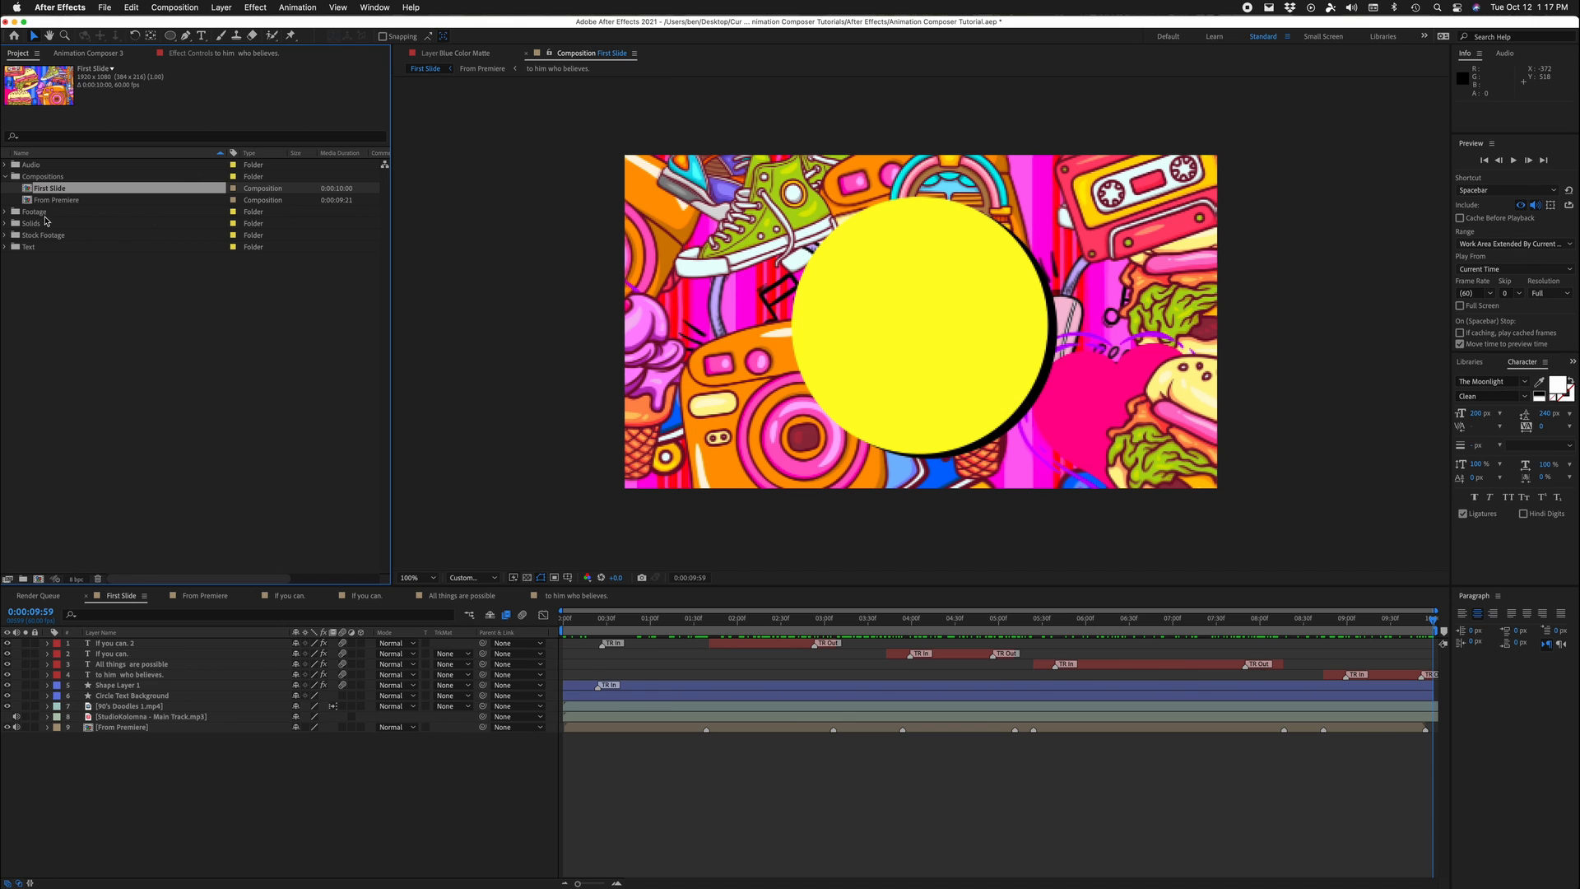
drag(72, 191, 37, 578)
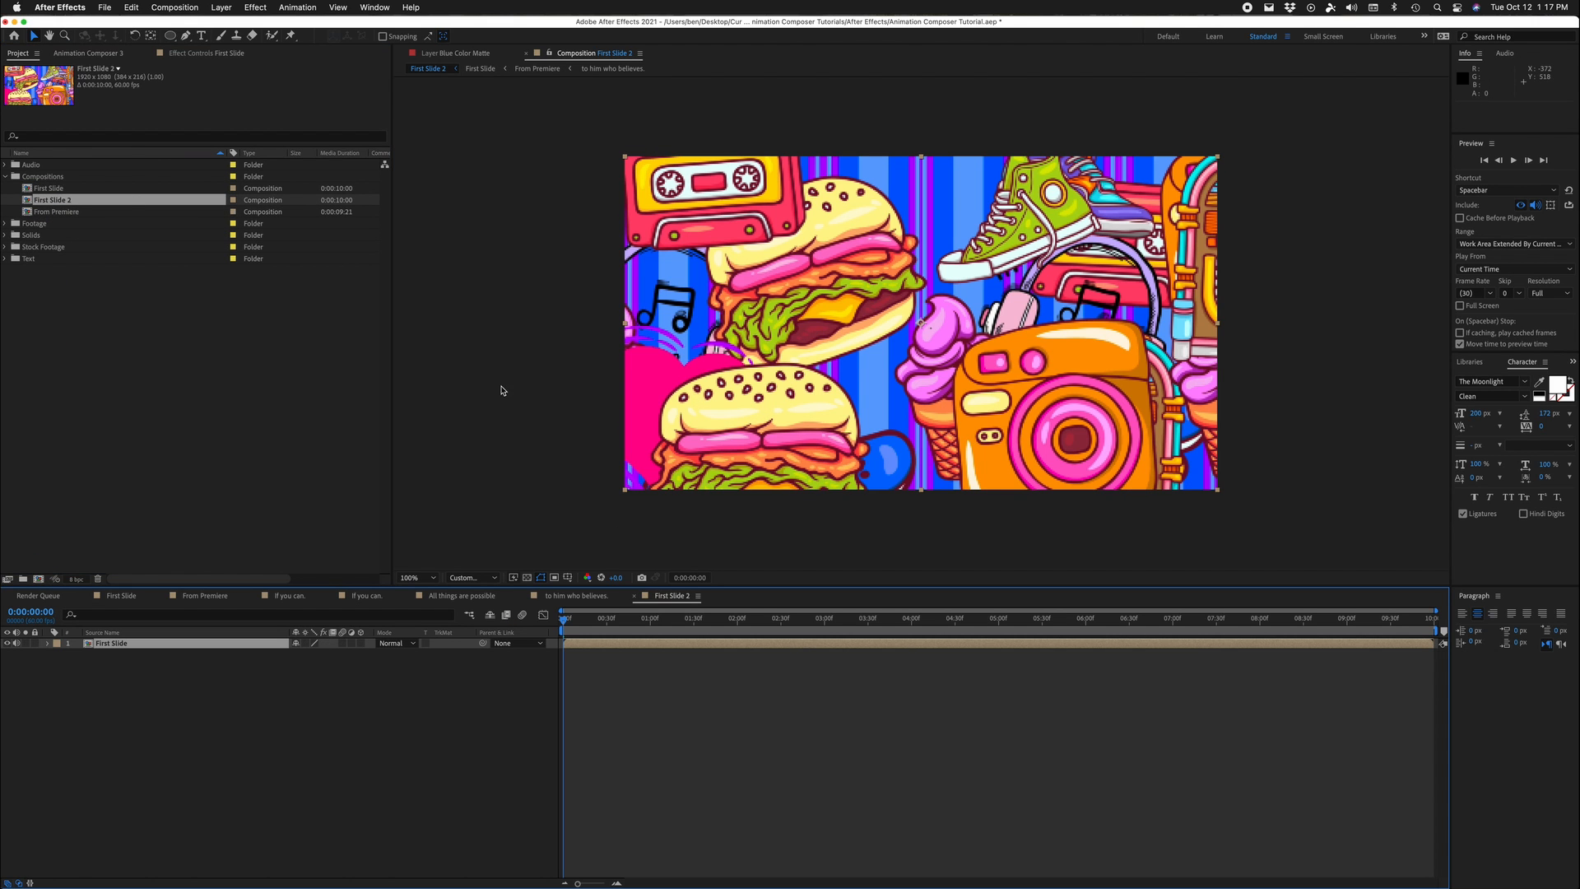
key(space)
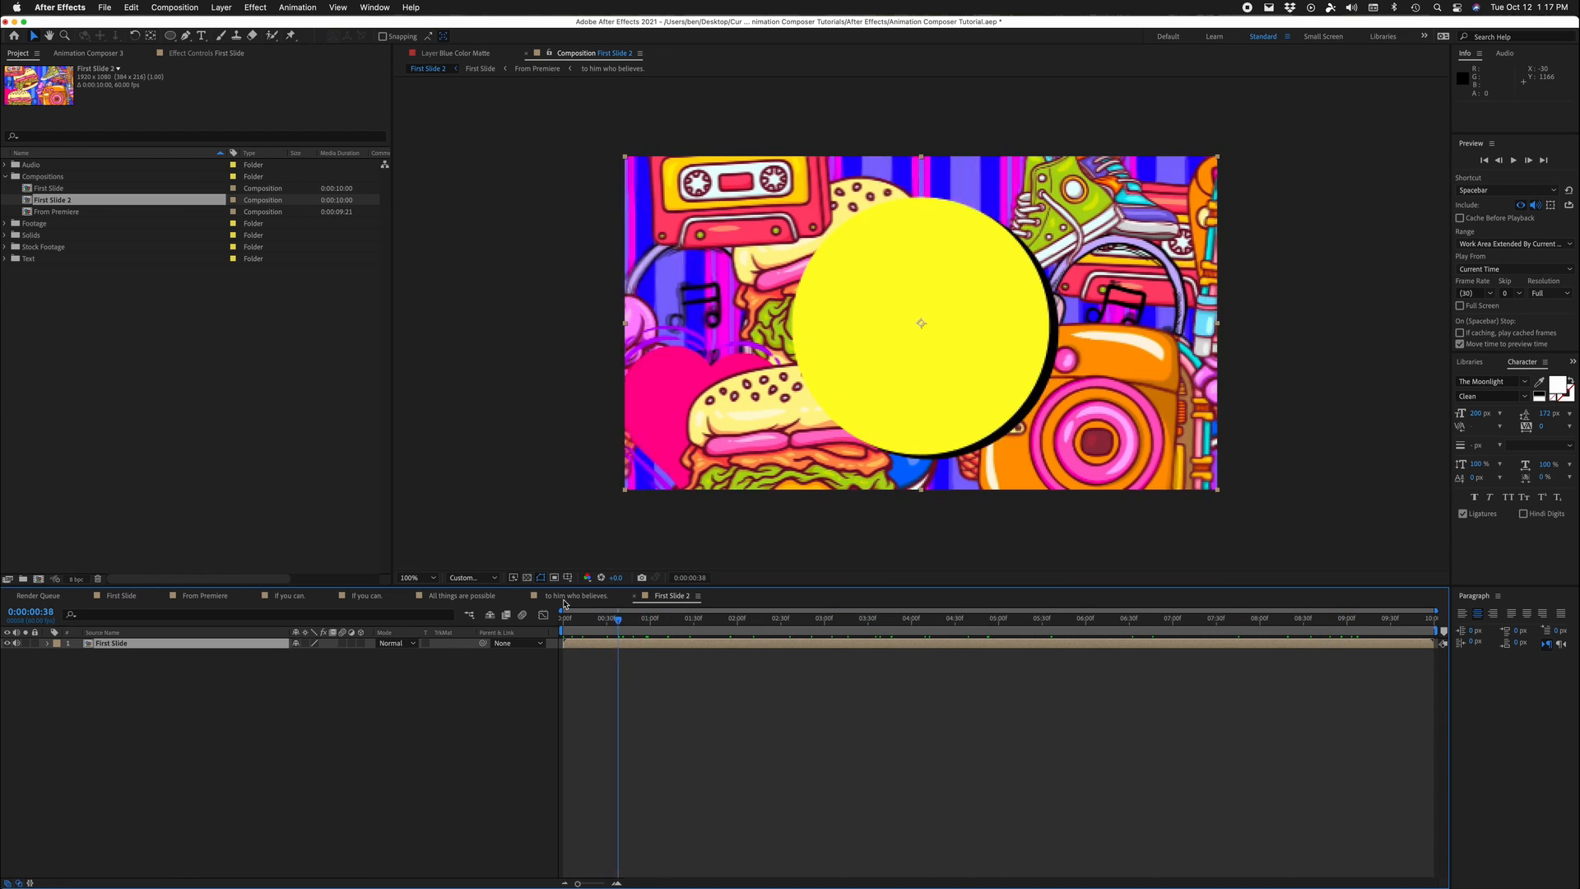
click(564, 601)
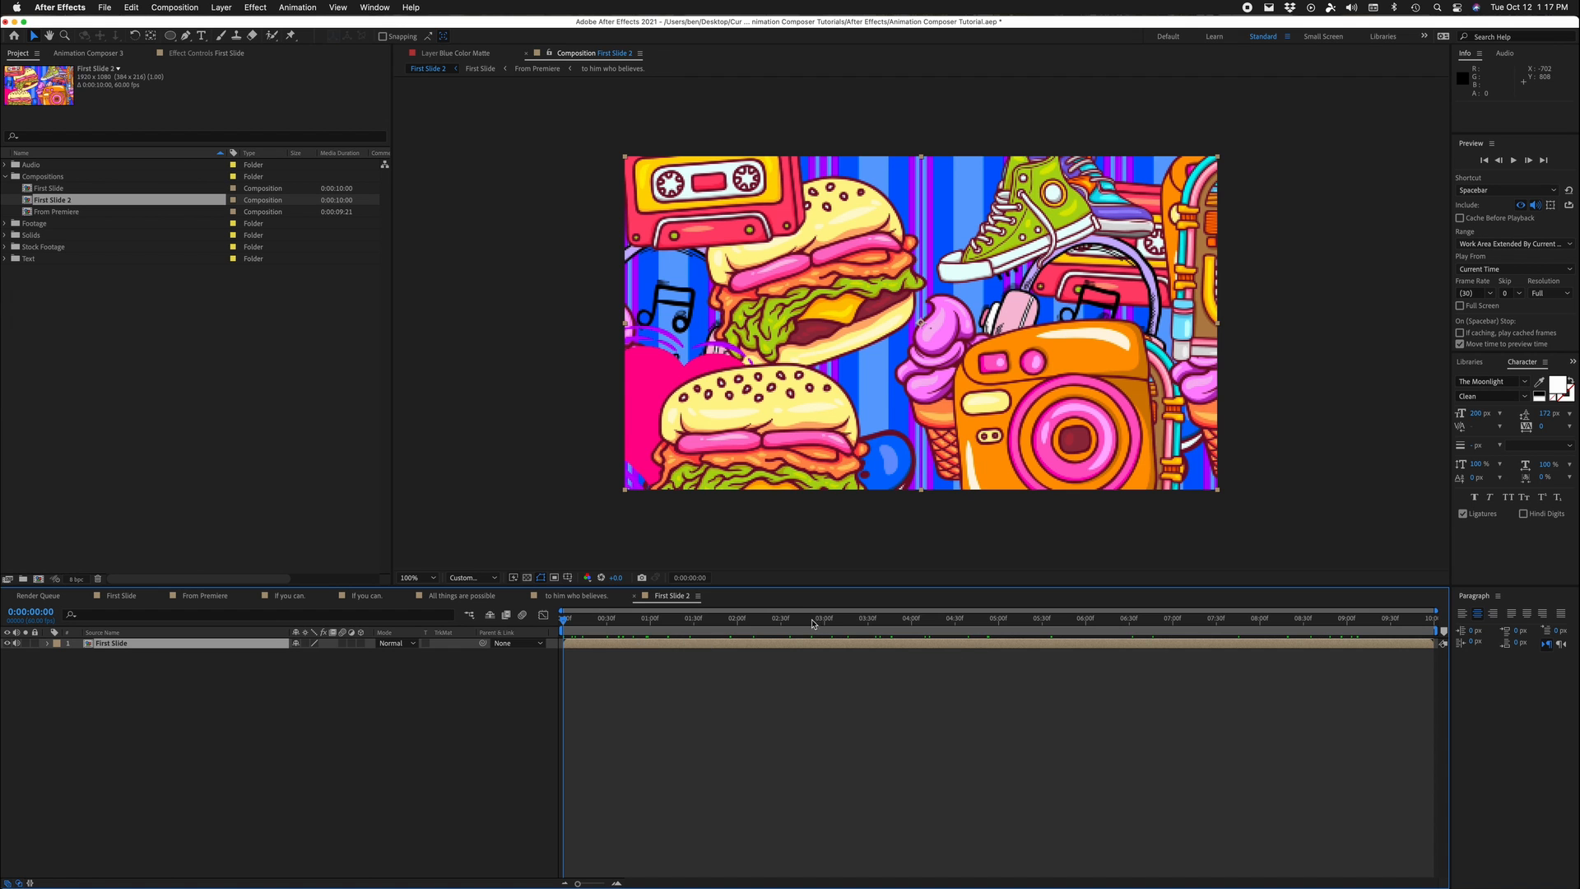
key(space)
key(space)
Step: Rename the First Slide 2 composition as Export
right_click(43, 200)
click(107, 403)
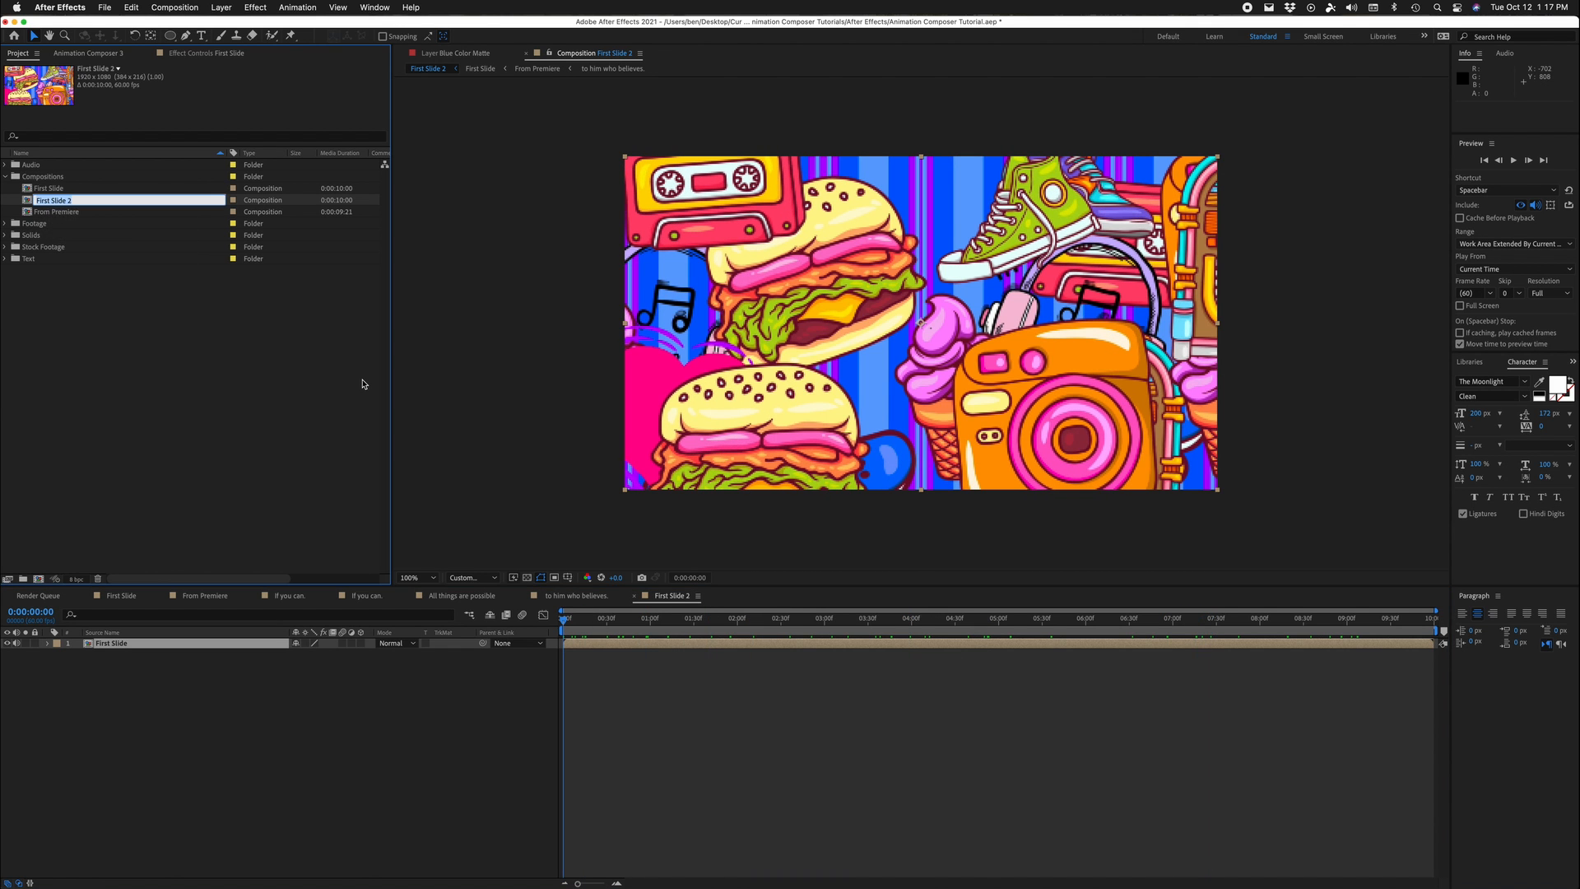
text(Export)
key(Return)
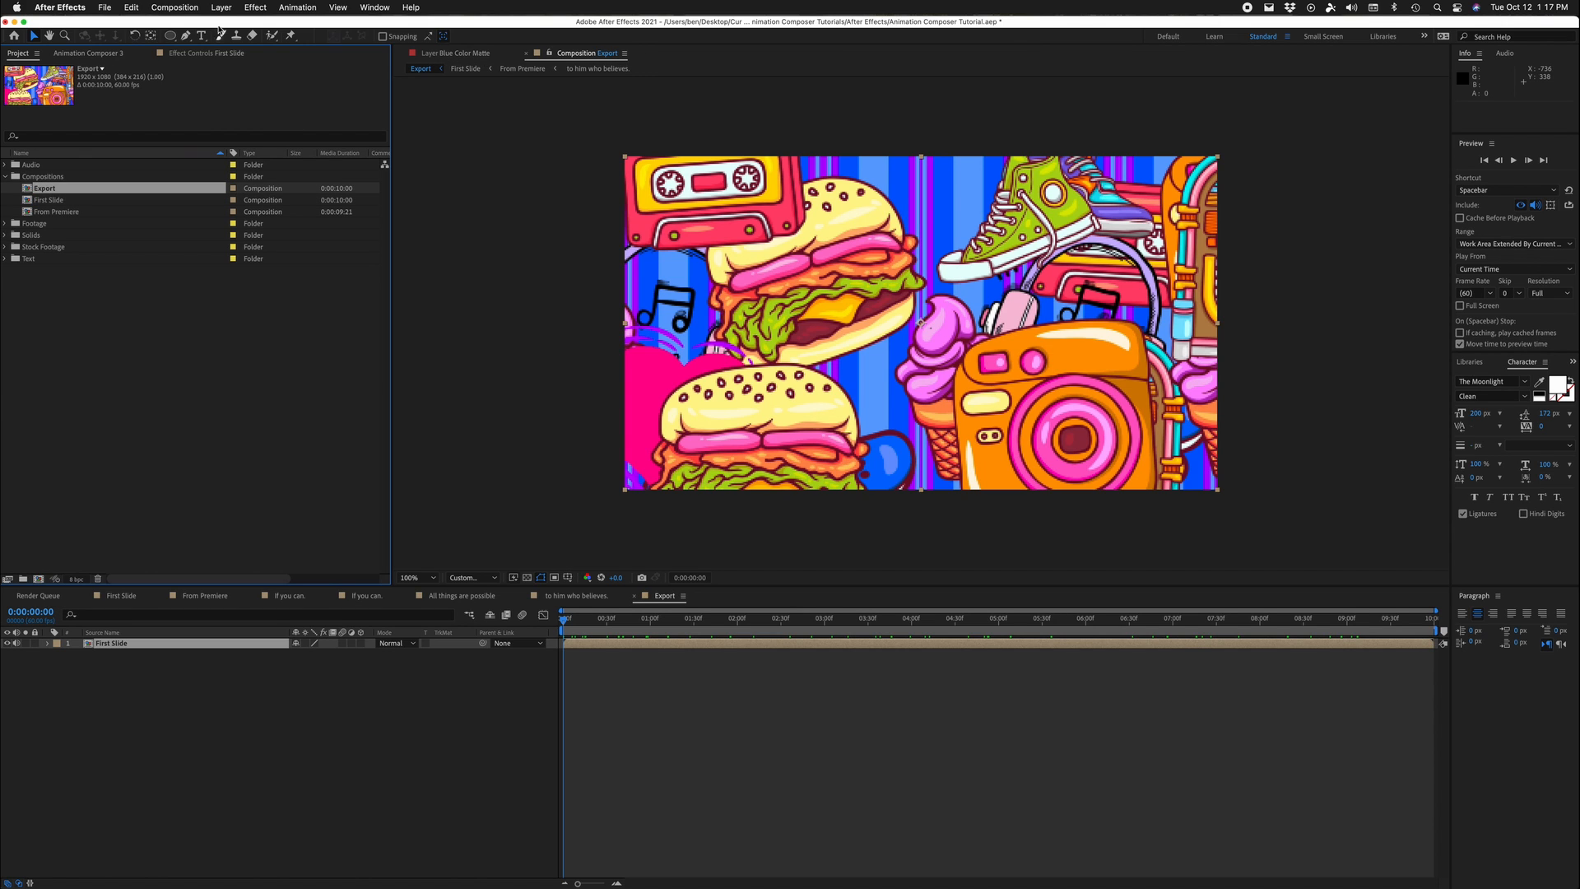
Step: Add the Letterbox 1 overlay from the Starter Precomps to the Export composition
click(88, 52)
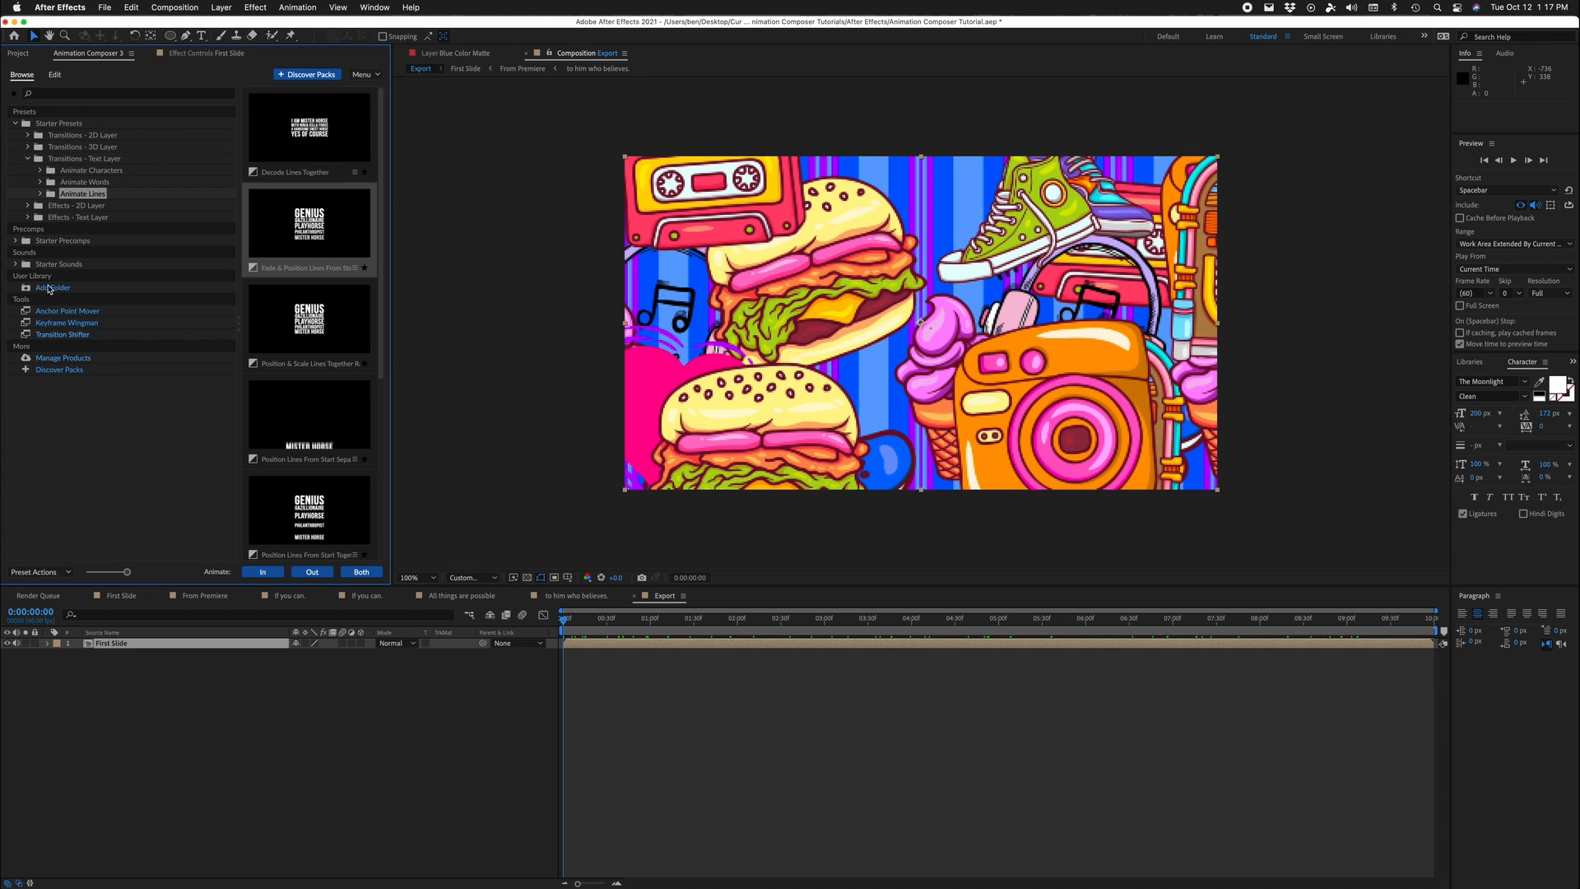
click(27, 159)
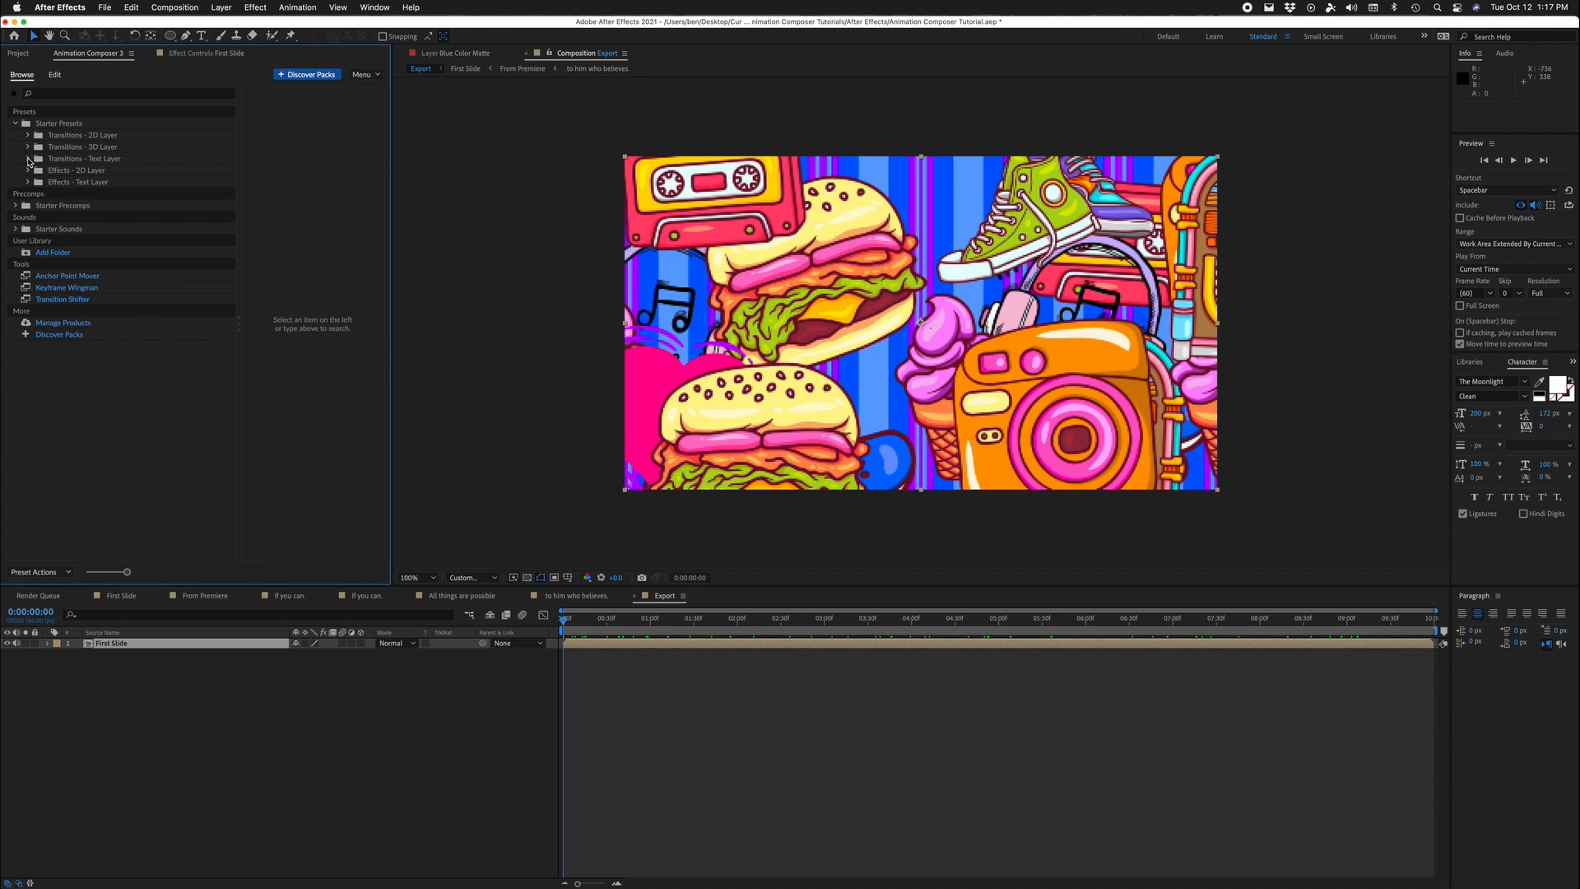
click(15, 205)
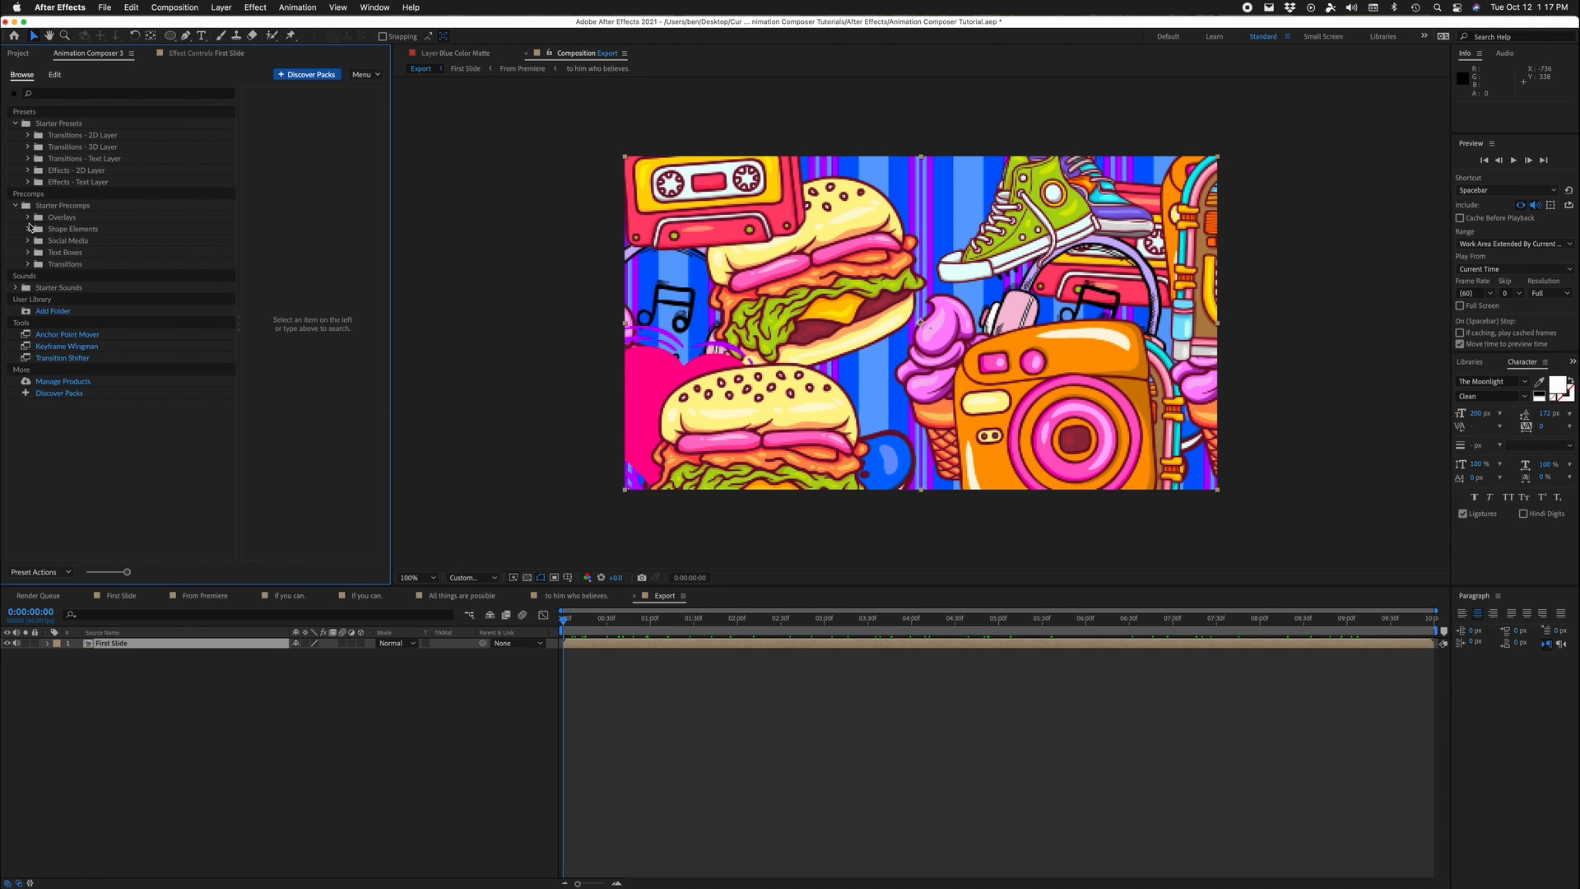
click(28, 228)
click(28, 217)
click(66, 229)
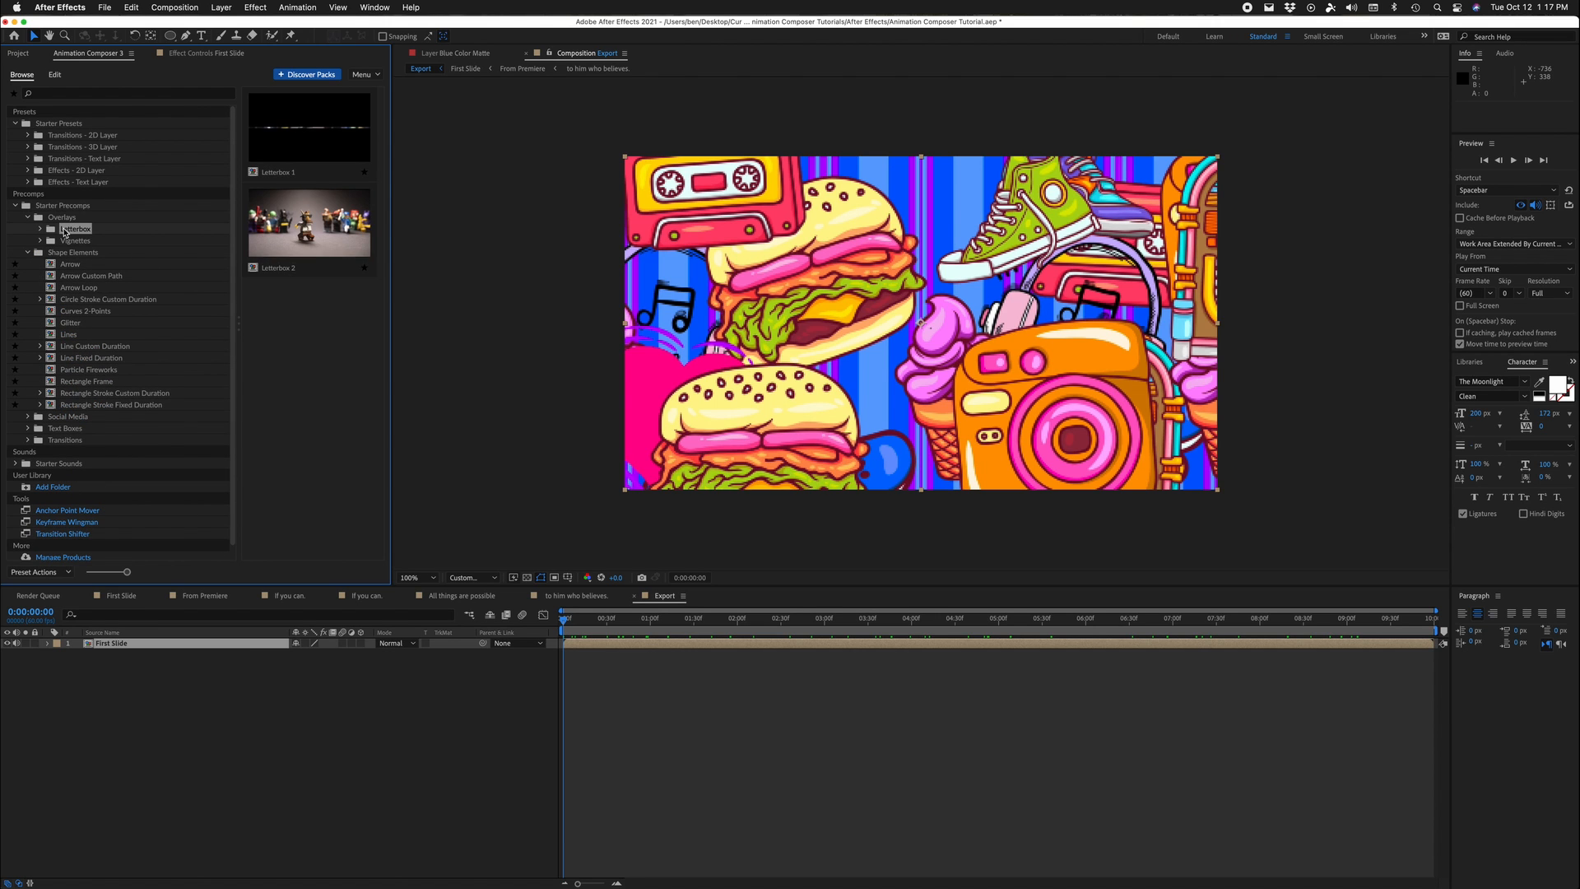
double_click(336, 172)
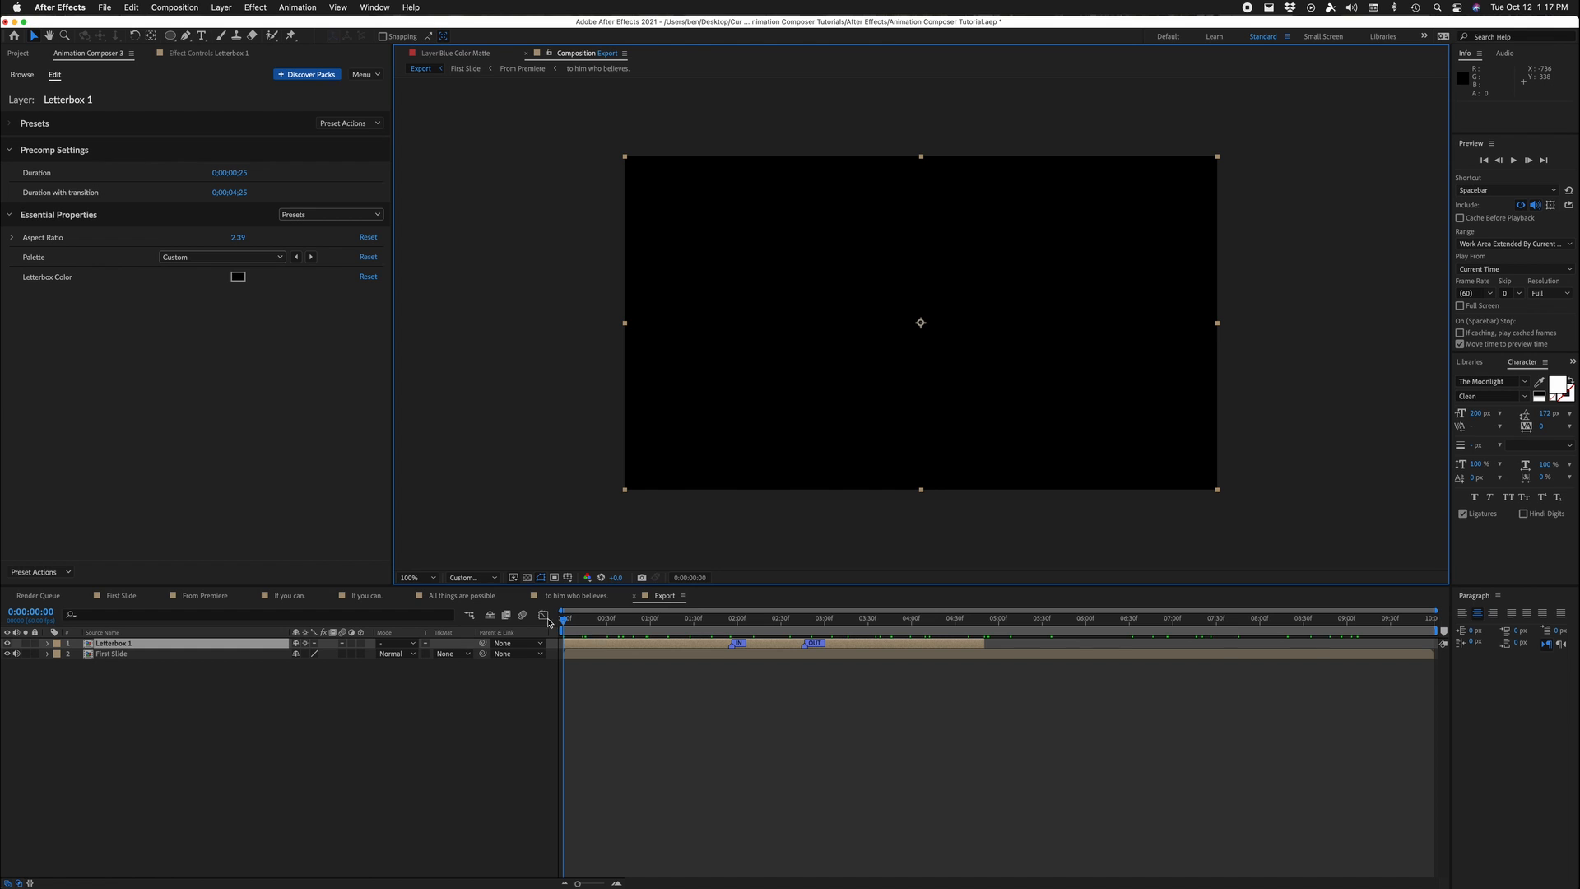
Step: Stretch the Letterbox 1 layer to the composition's end and retime its IN and OUT markers, and then delete the layer
drag(565, 623, 845, 634)
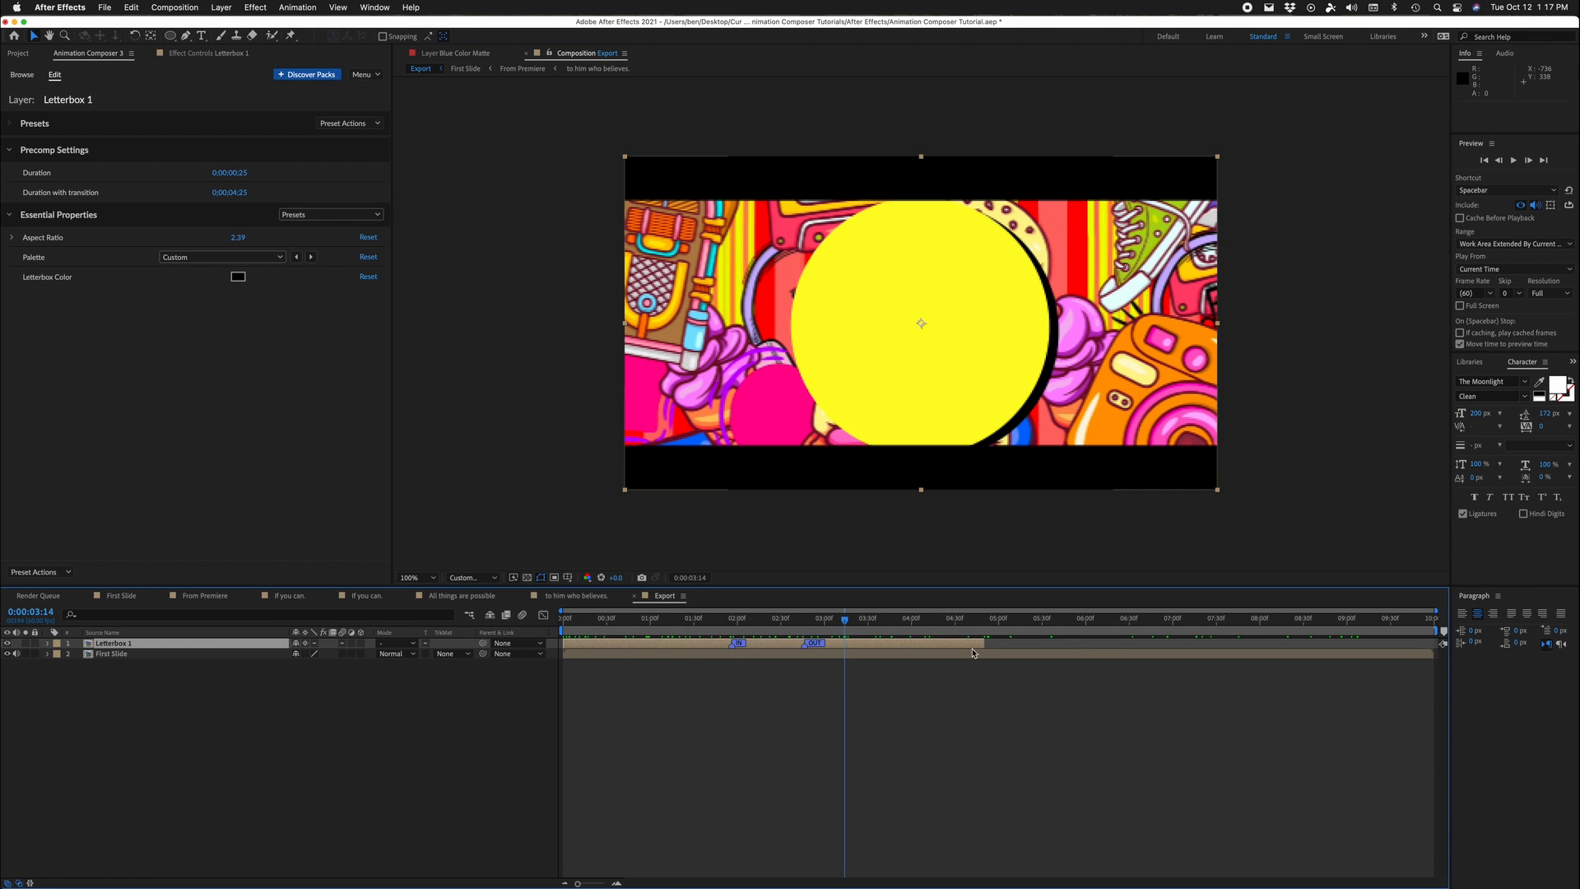
drag(983, 643, 1434, 643)
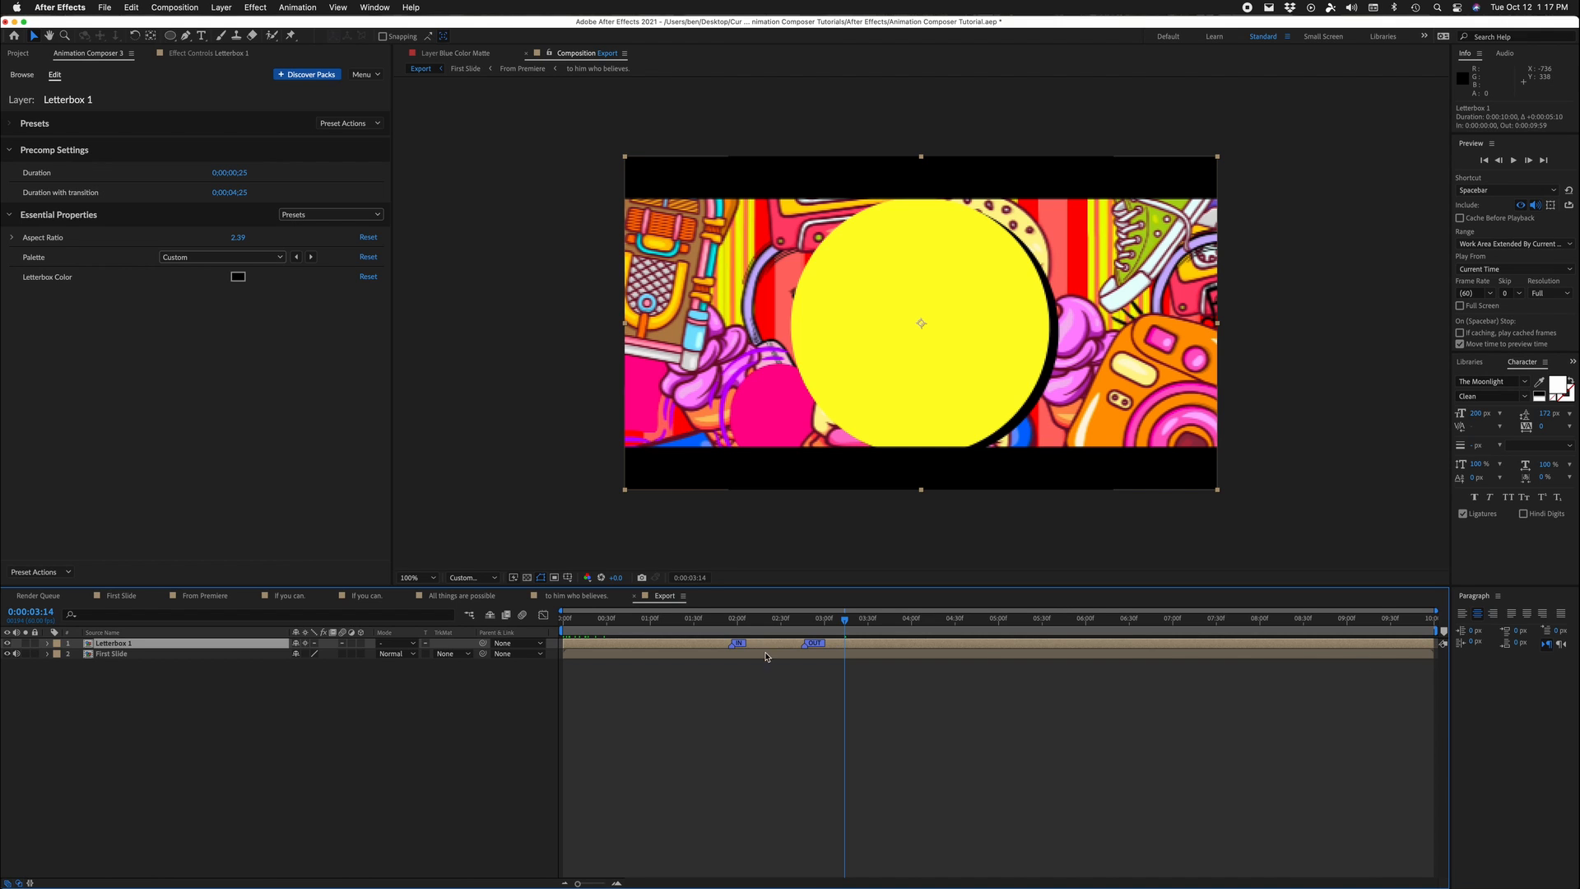
drag(736, 643, 695, 647)
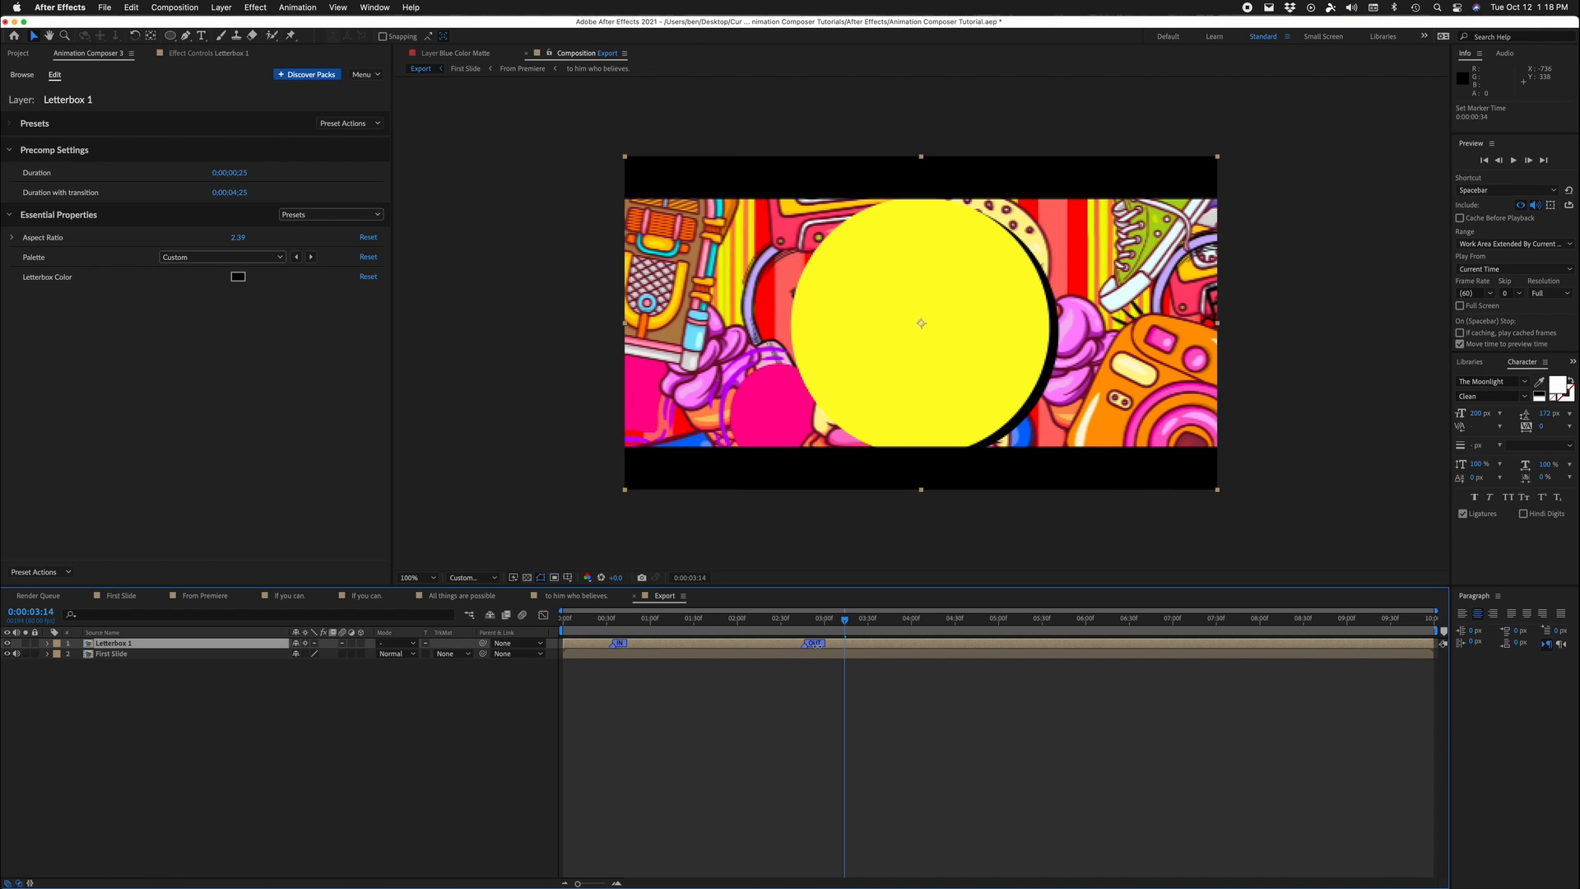
drag(799, 648, 1353, 646)
key(Delete)
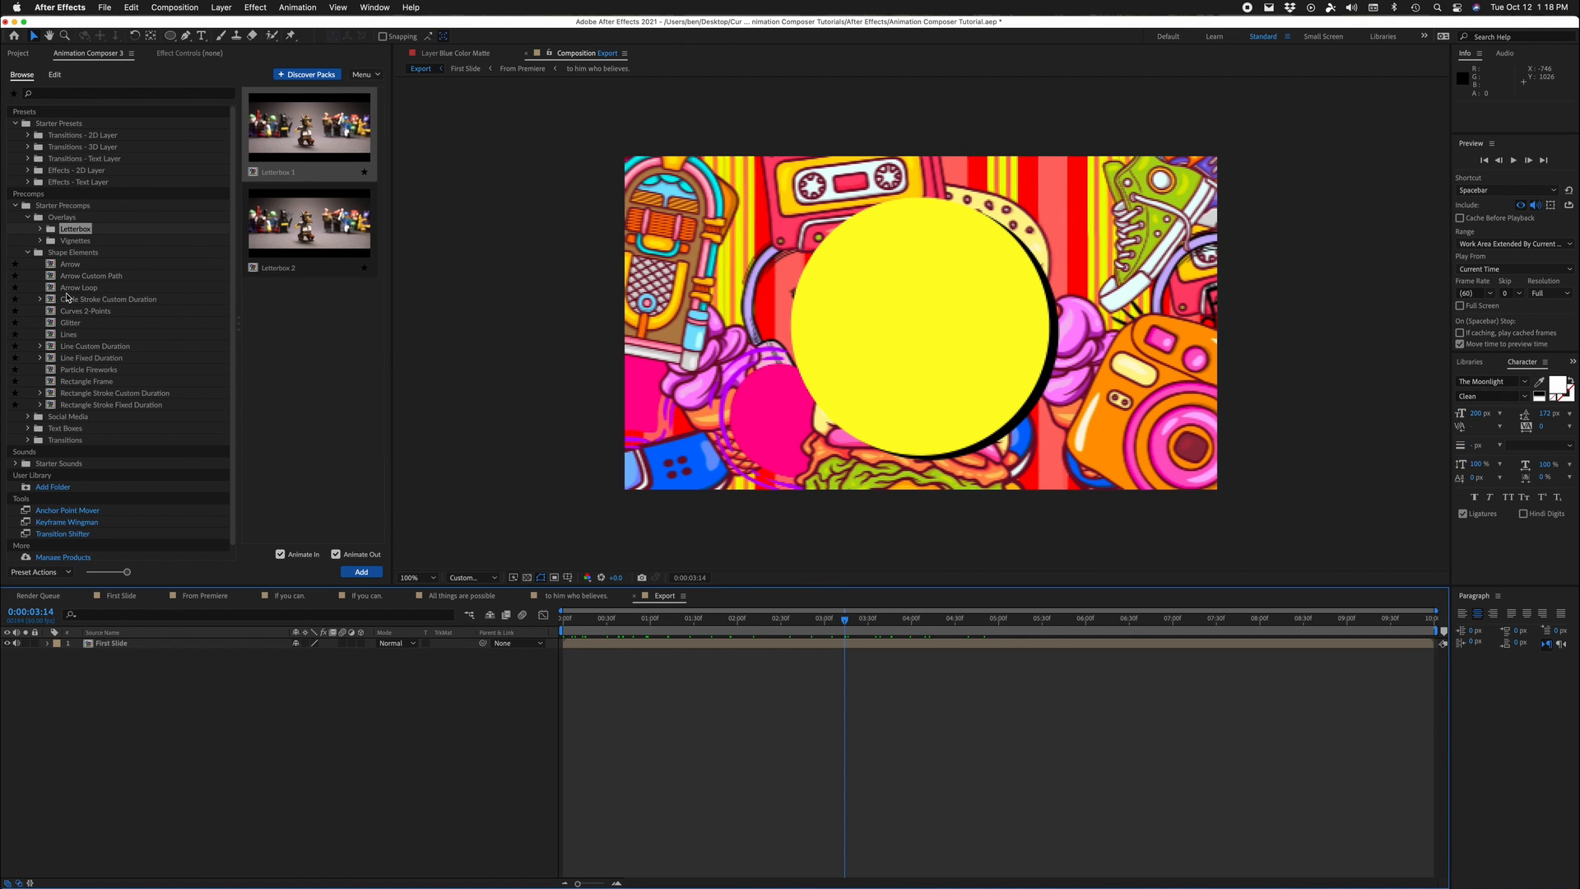
Step: Add the Arrow Custom Path shape element to the Export composition and shift its layer to start at about 0:00:00:39
click(75, 278)
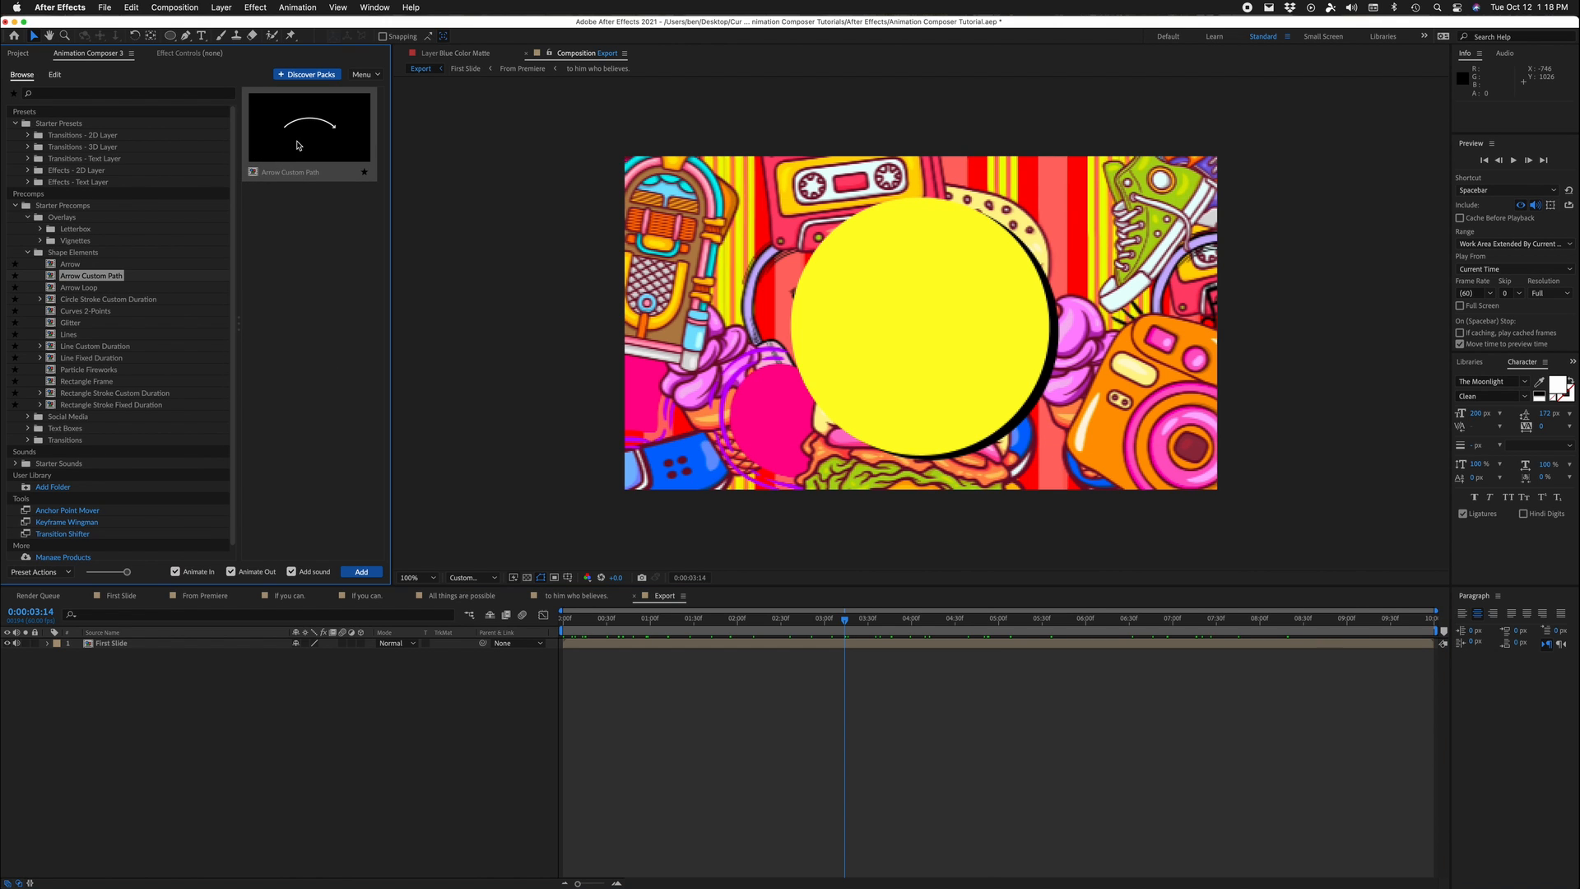
double_click(298, 145)
click(717, 620)
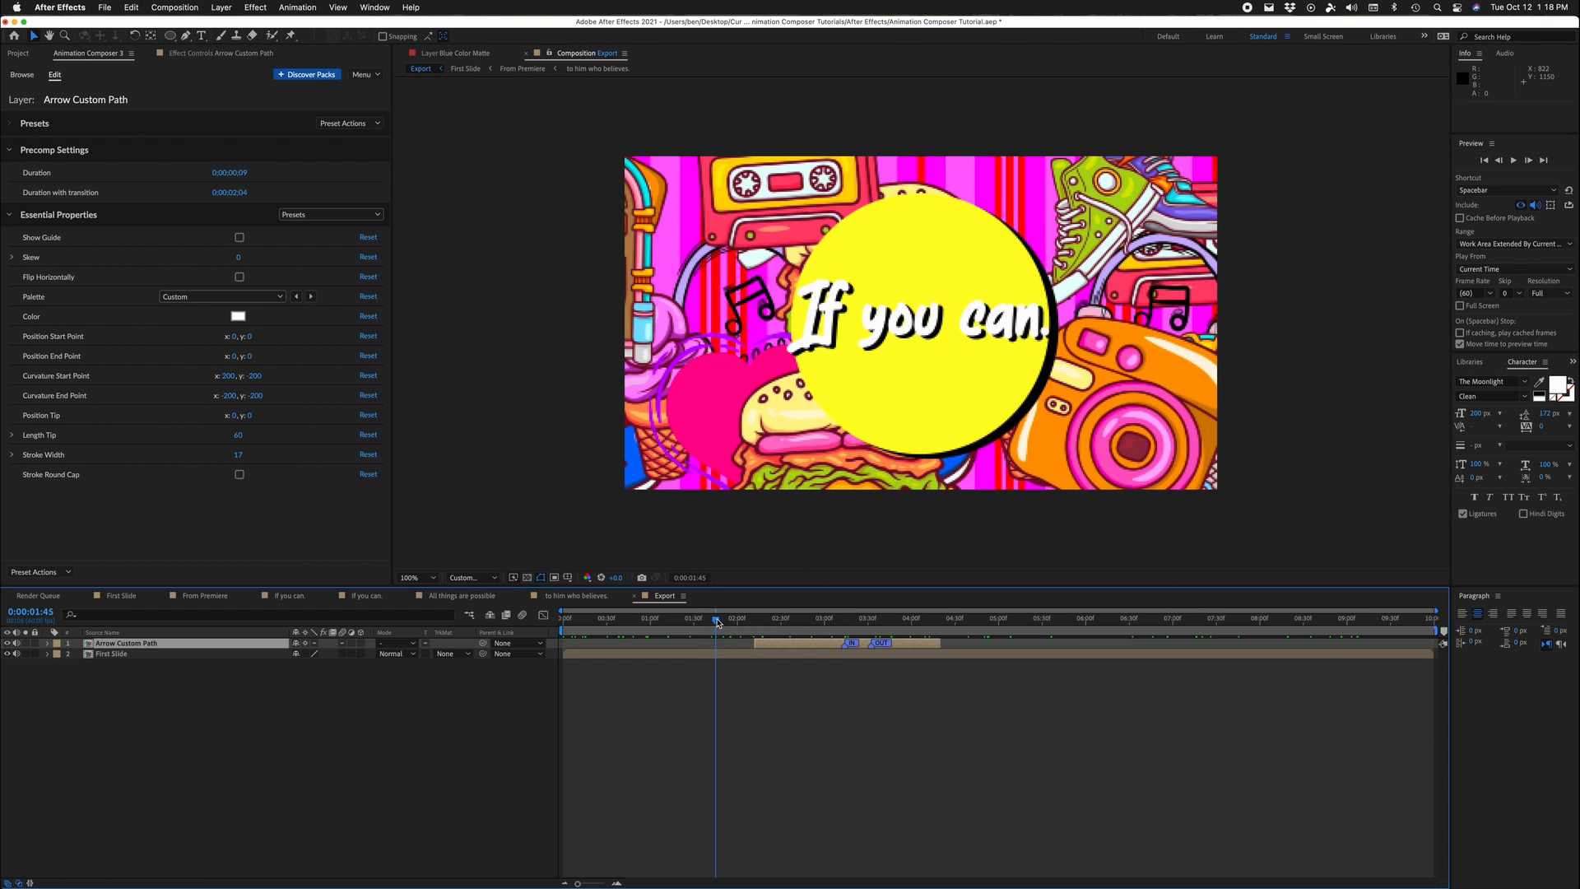
drag(717, 620, 672, 648)
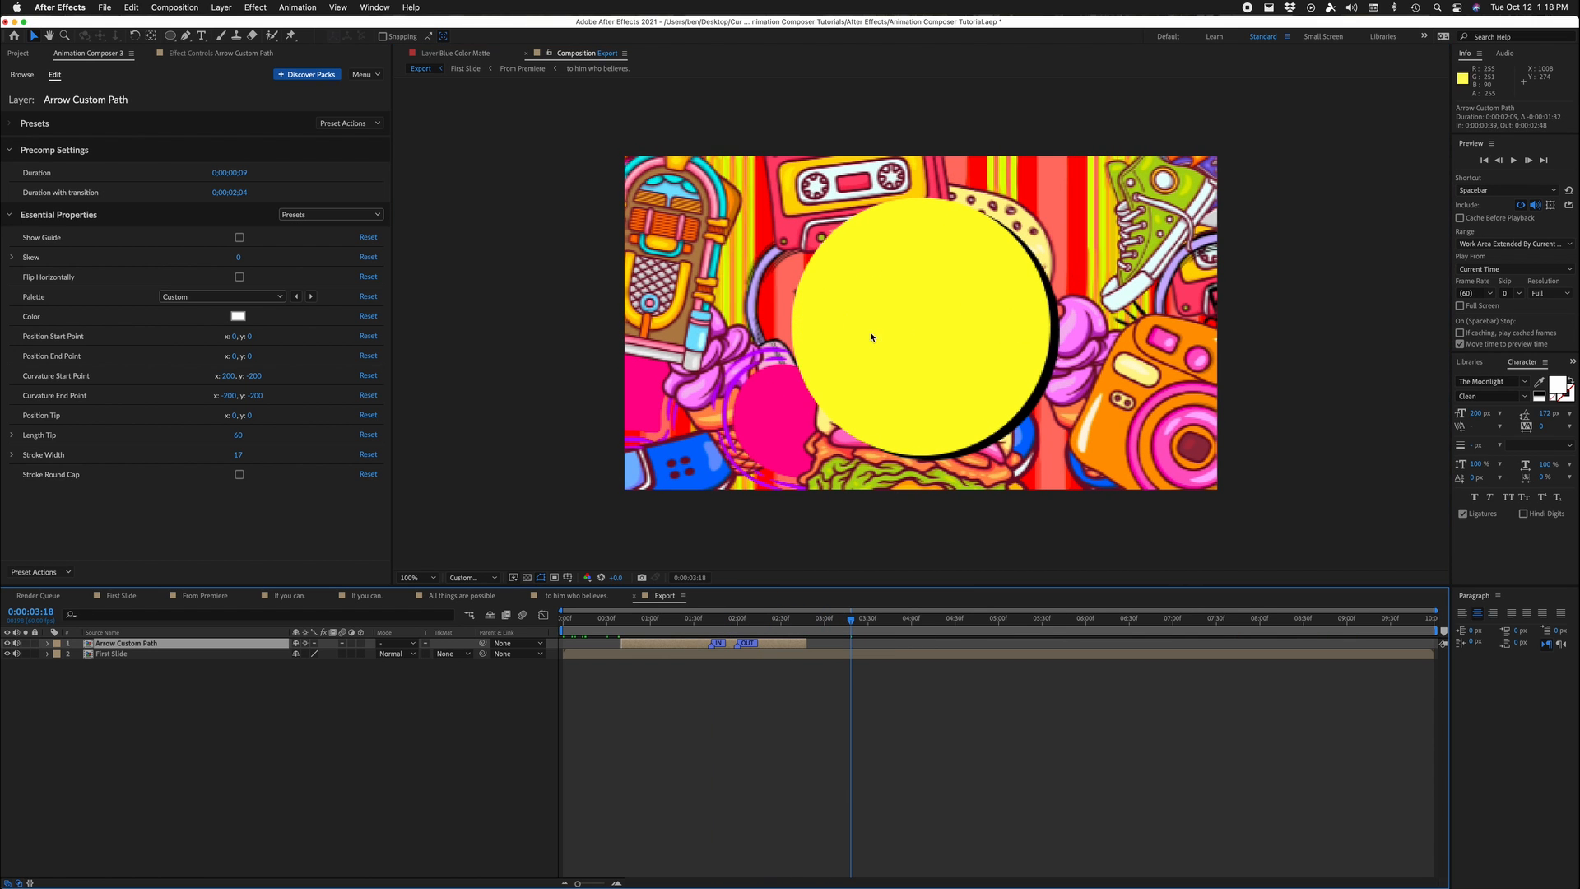
Step: Position the custom arrow at about 170, 276 so it points at the first "If you can." text, and preview it
click(663, 618)
drag(888, 306, 664, 276)
click(686, 619)
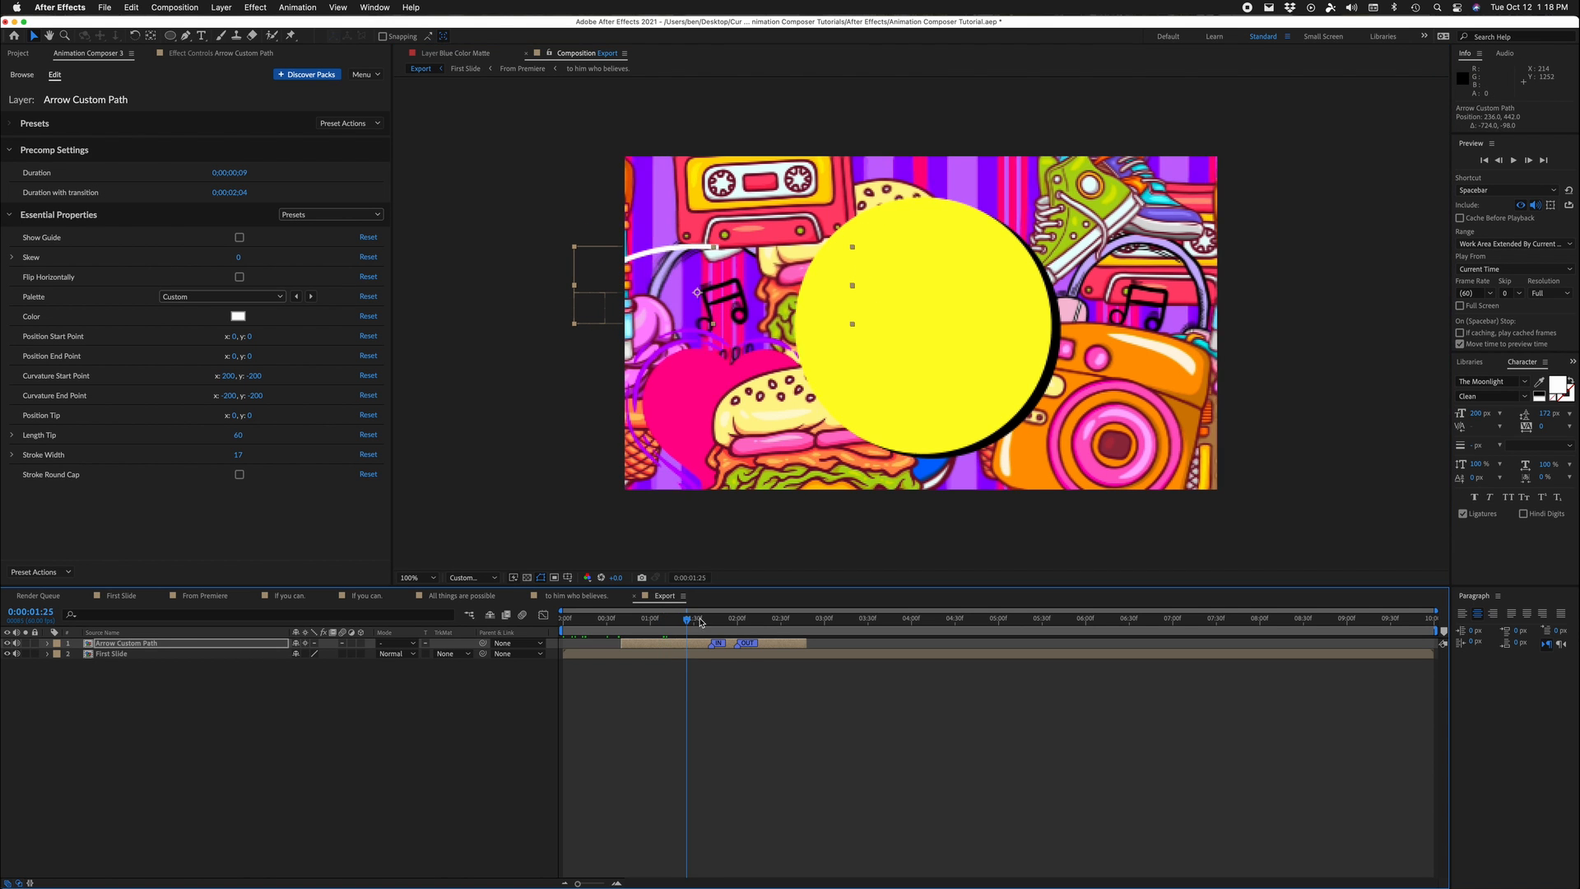
click(747, 619)
drag(679, 303, 699, 252)
drag(746, 621, 778, 621)
Step: Add the Easing 1 version of Line Fixed Duration and shift its layer to start at about 0:00:05:53
click(31, 75)
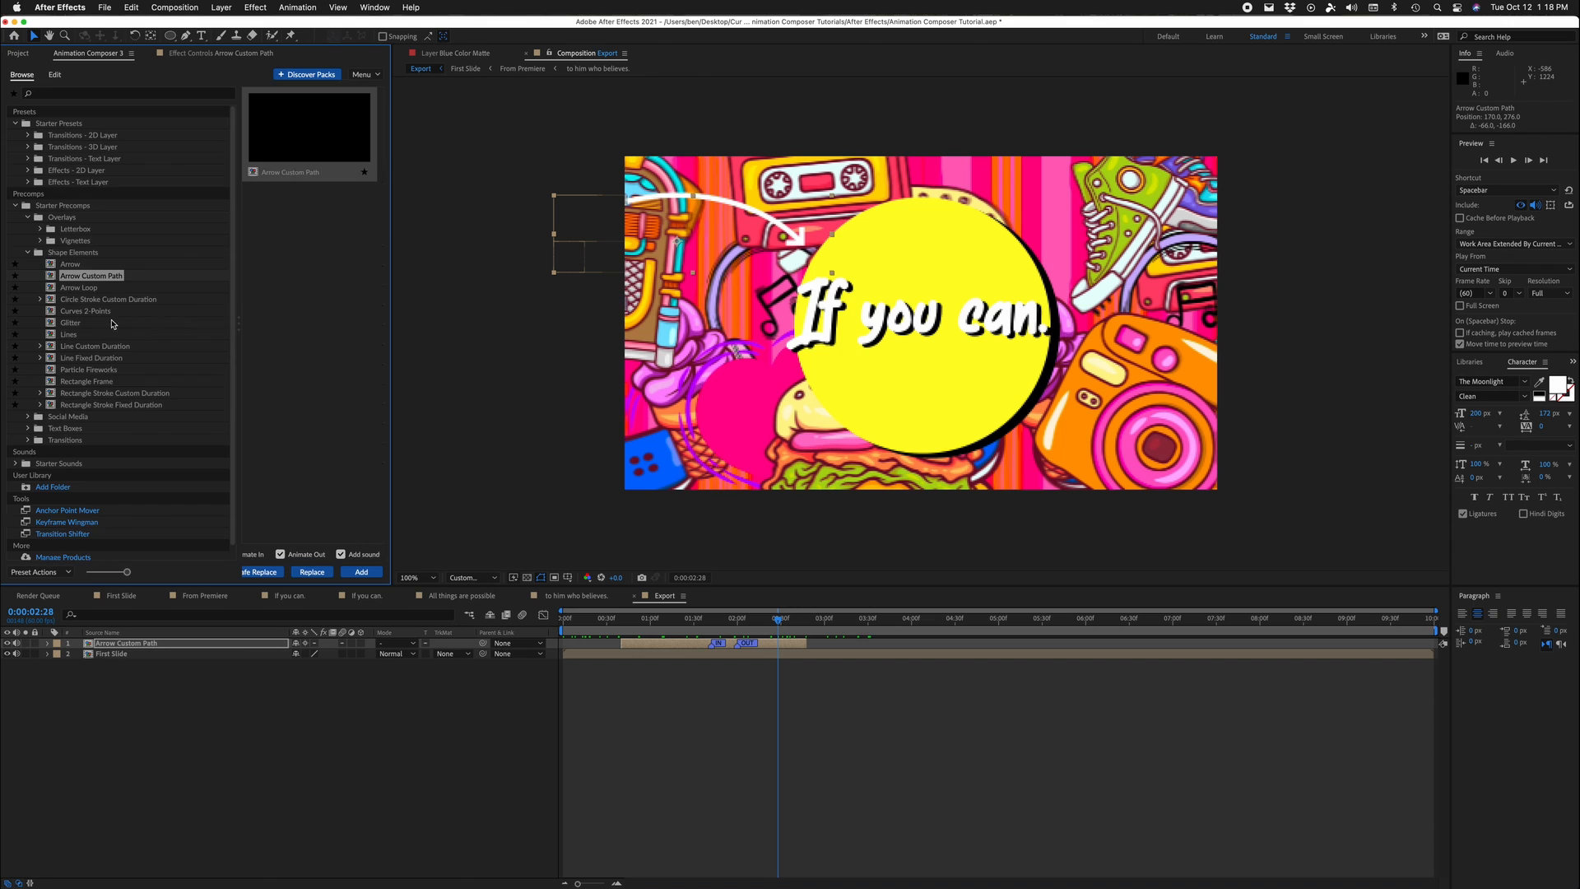
click(93, 299)
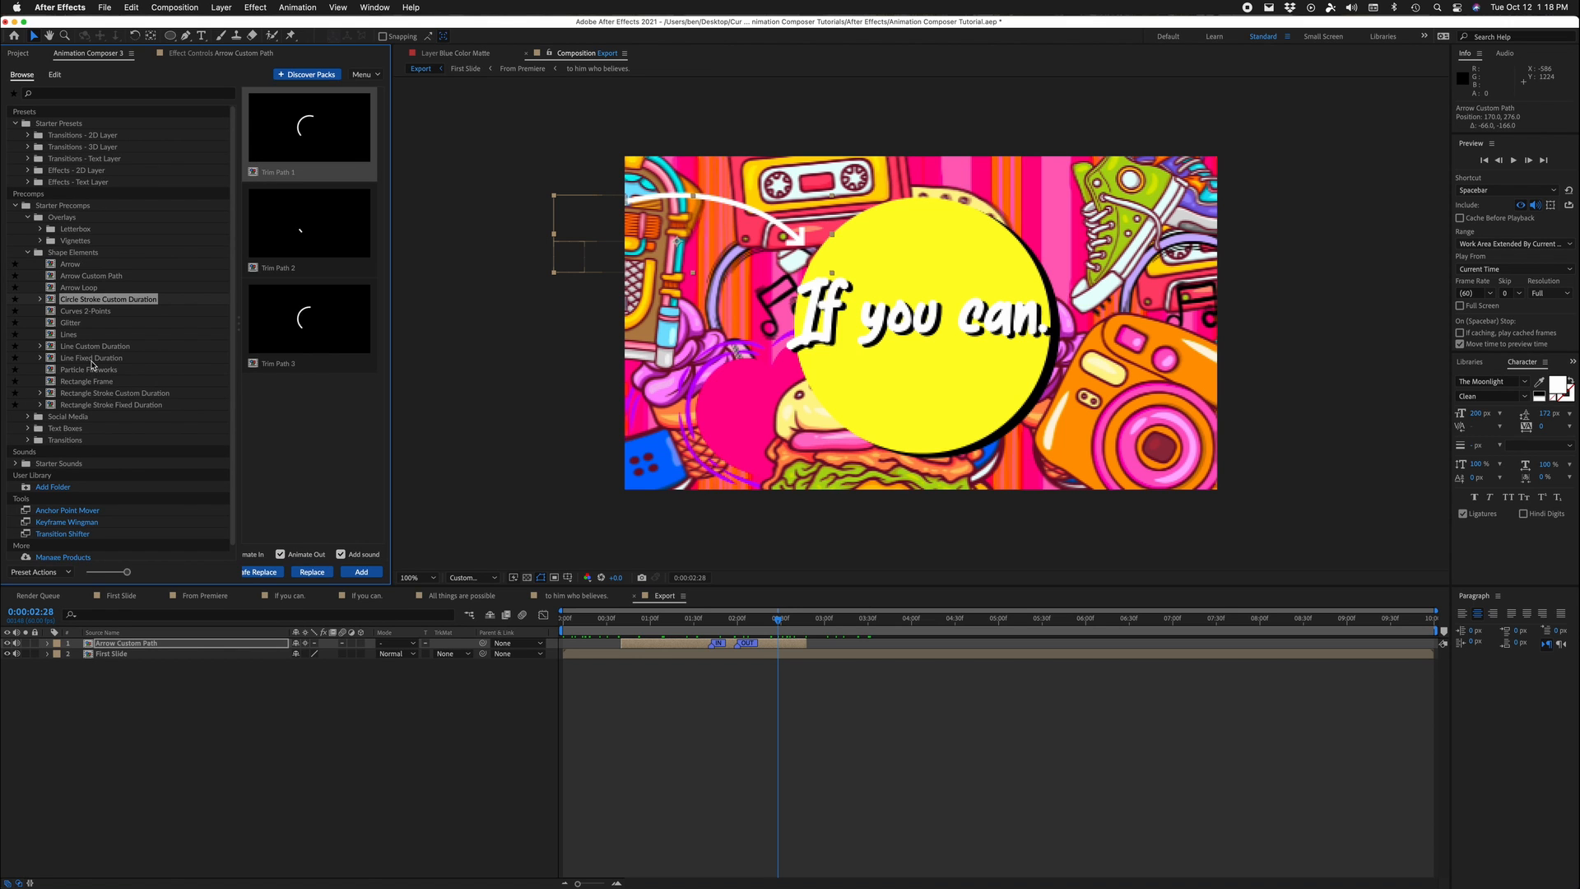
click(92, 358)
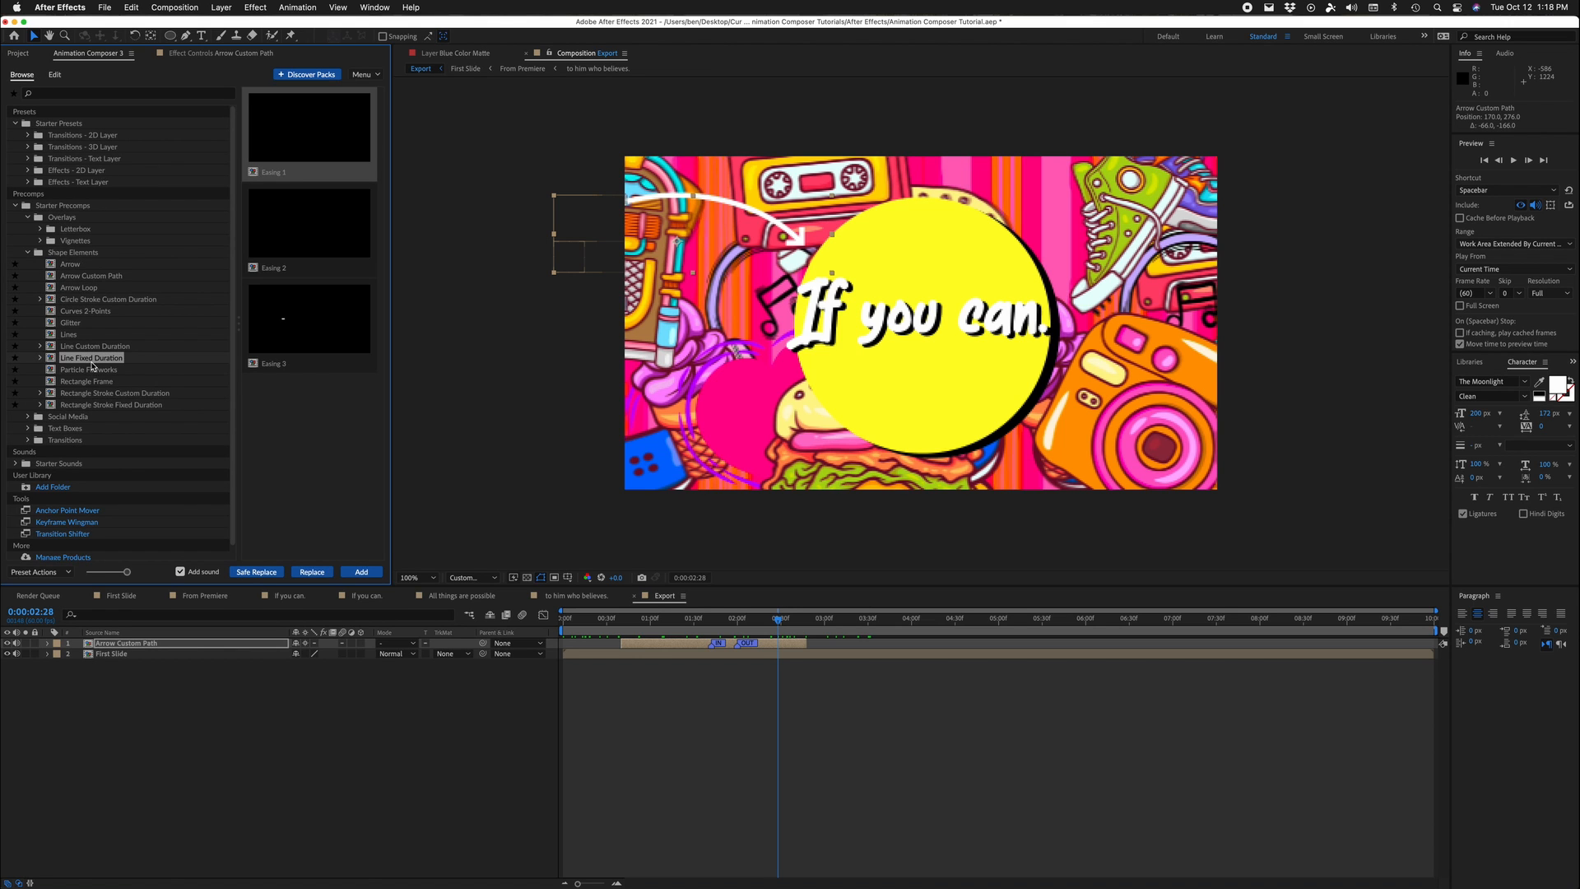
click(296, 132)
double_click(306, 142)
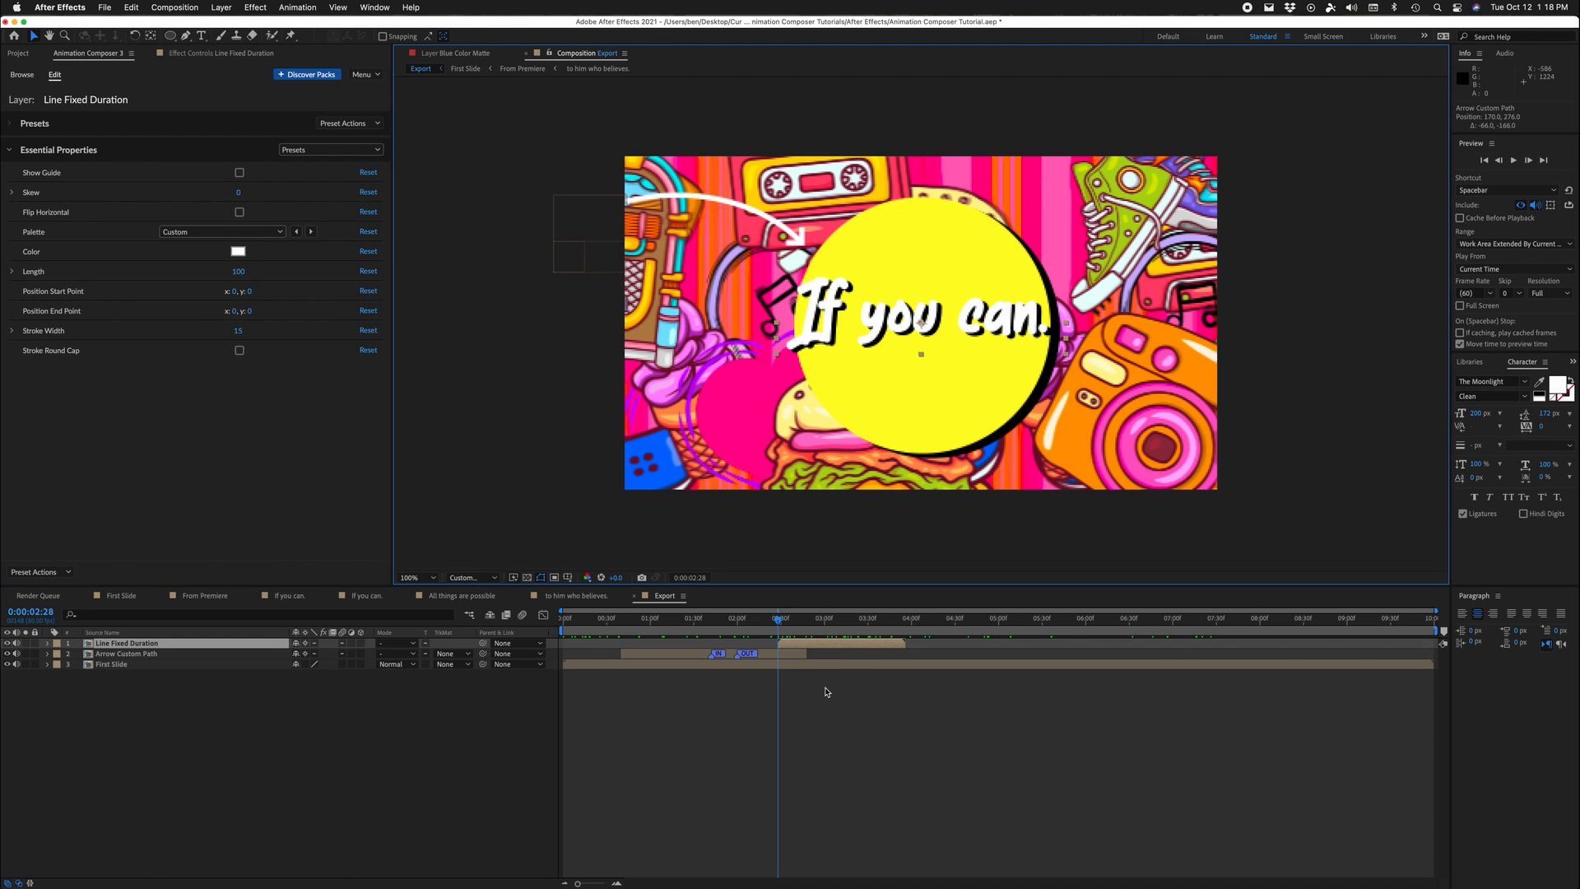
drag(849, 644, 1010, 654)
drag(916, 624, 1178, 645)
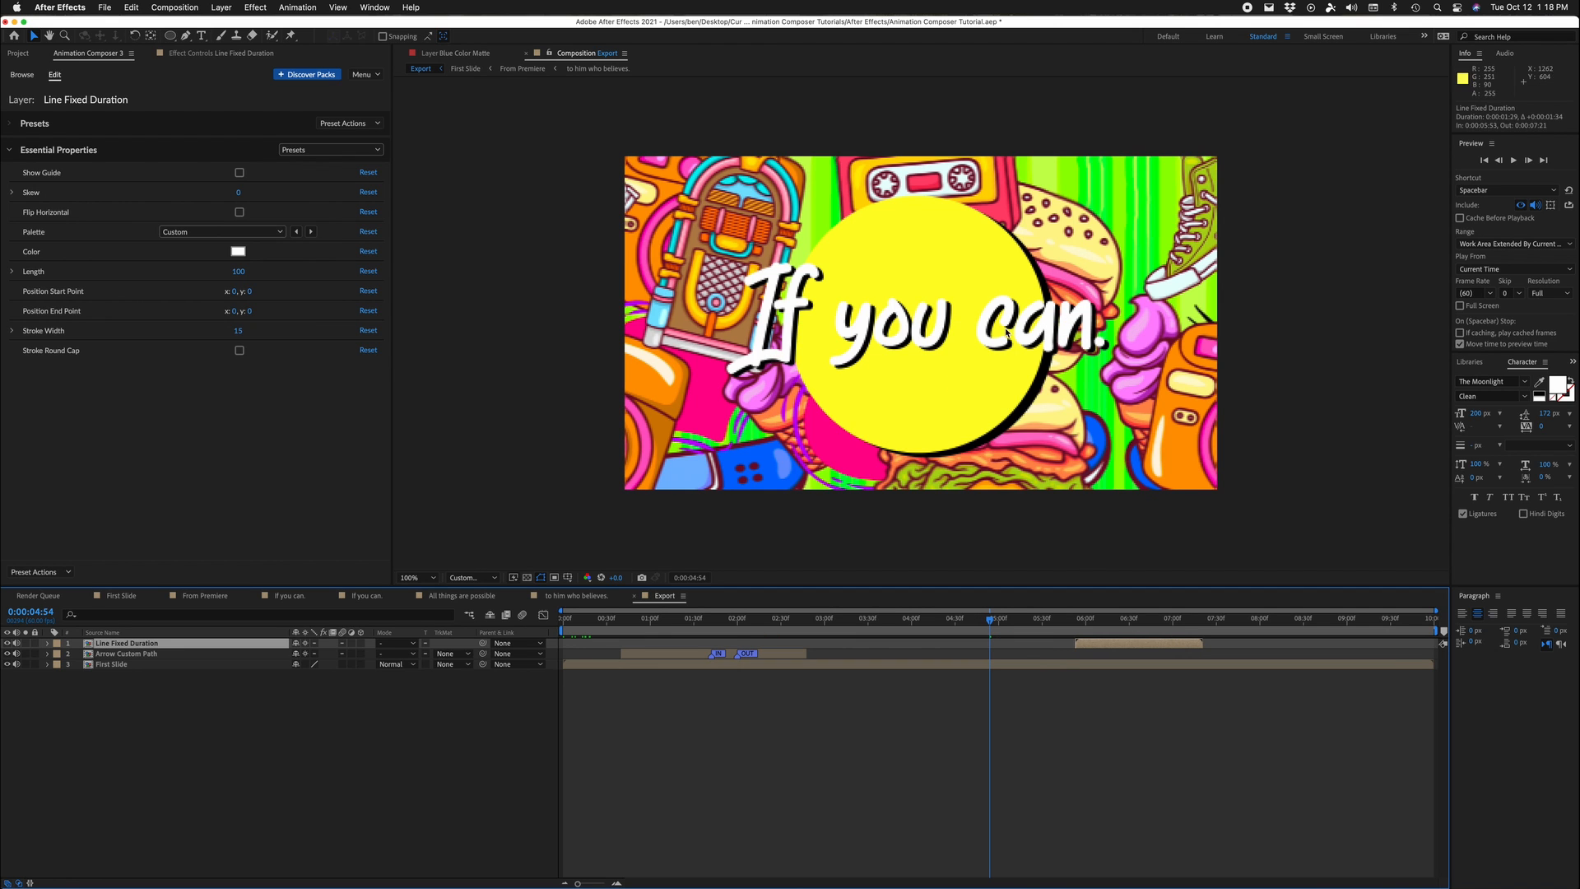
Step: Move the fixed-duration line to about 708, 594, between the two text lines of "All things are possible"
drag(964, 332, 813, 330)
key(super+z)
click(826, 330)
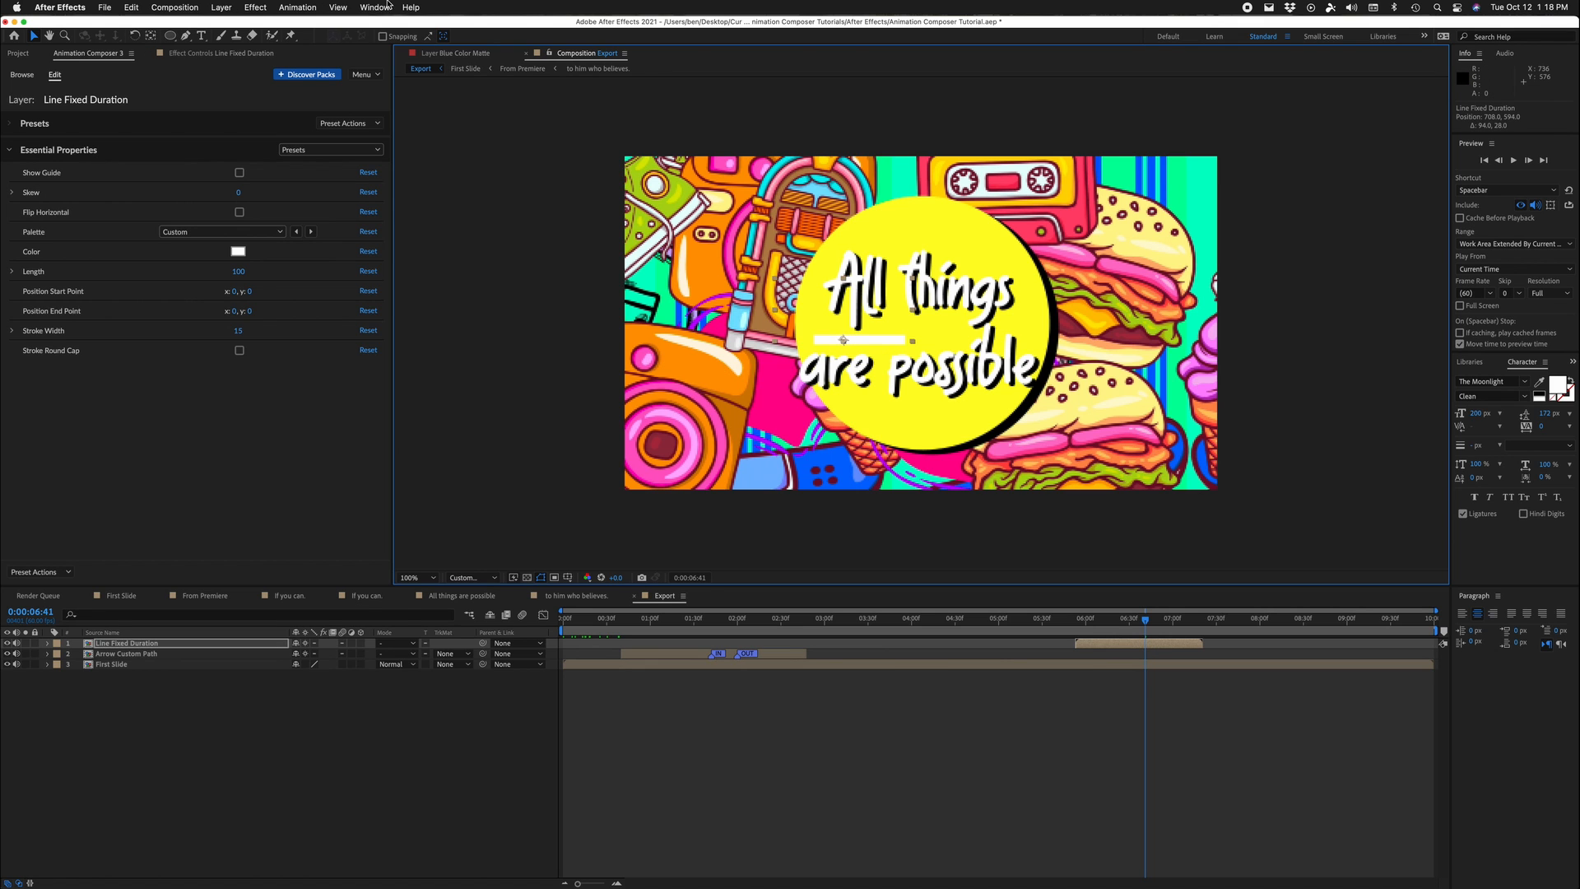
Step: Apply a Drop Shadow effect to the Line Fixed Duration layer with 100% opacity and a distance of 12, and preview it
click(411, 8)
text(dr)
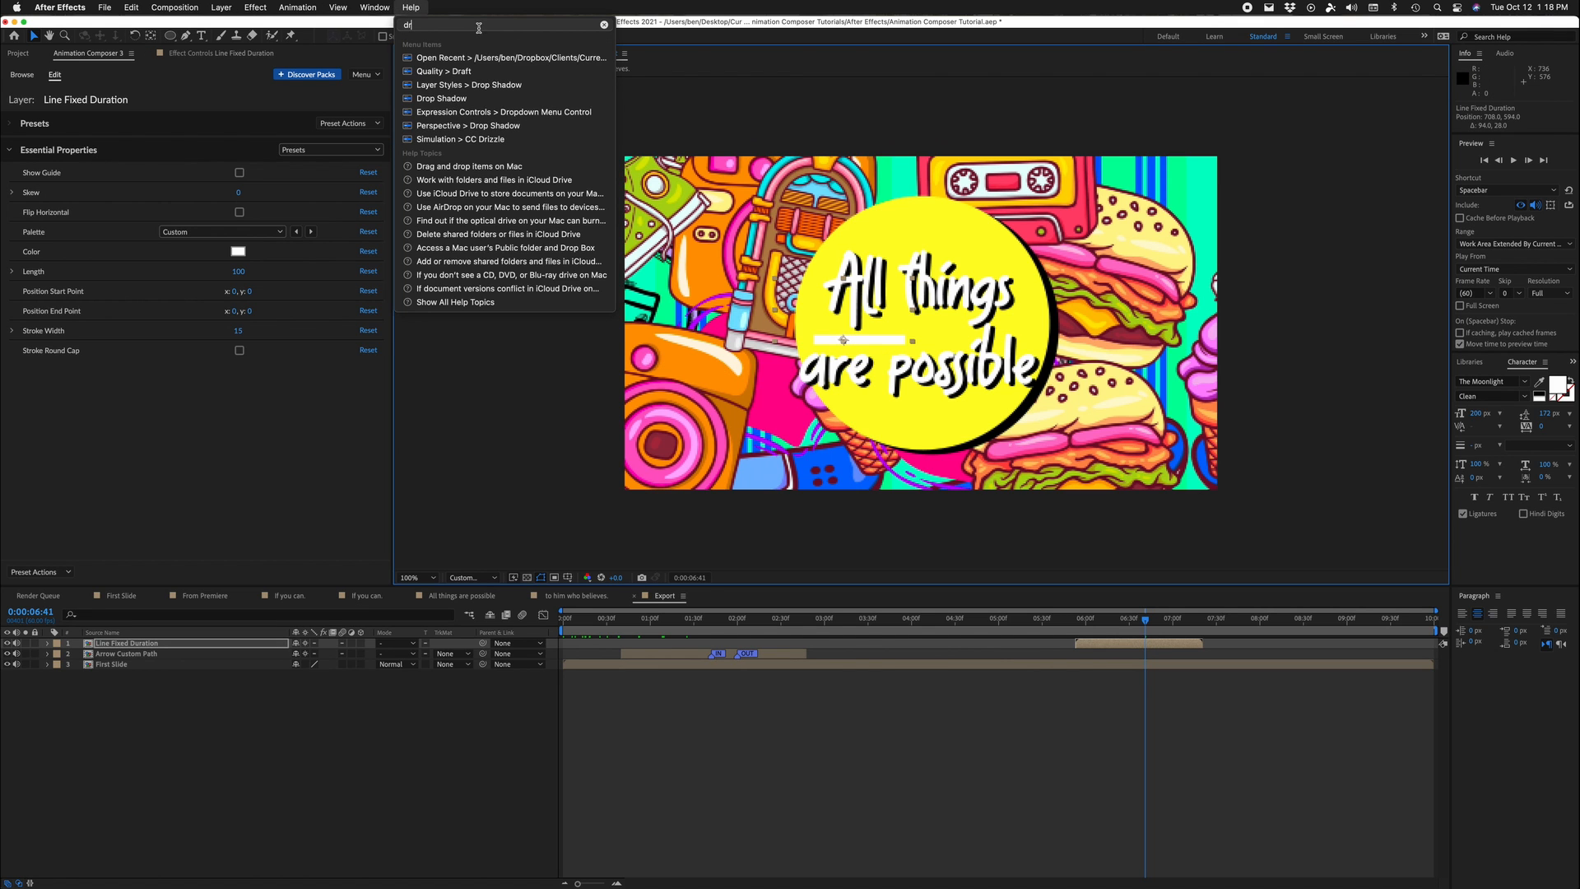
text(op)
click(457, 87)
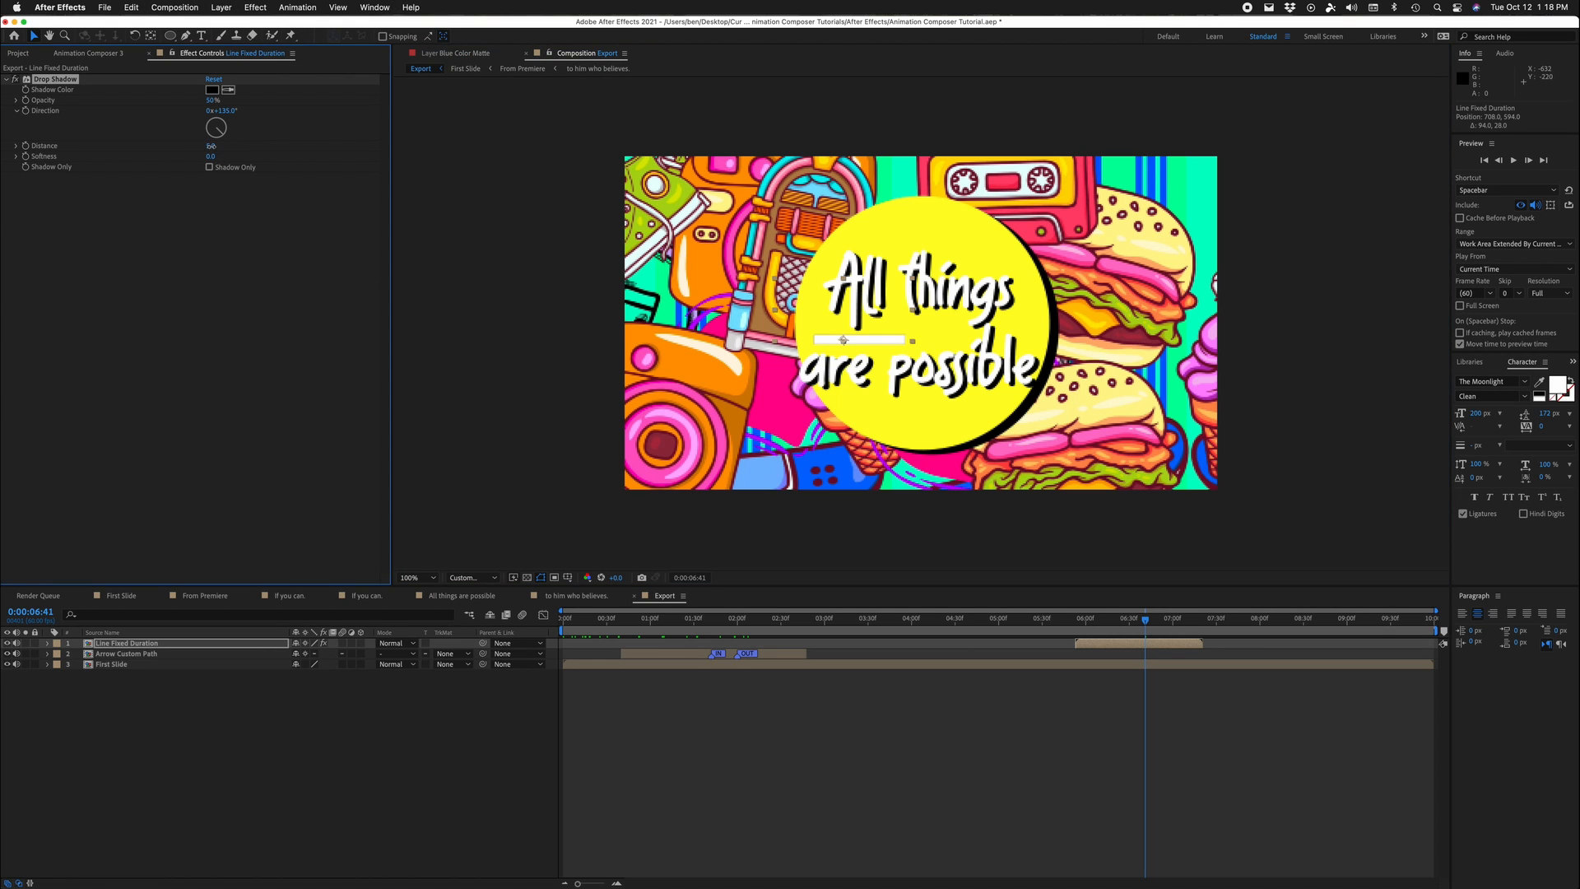
drag(218, 146, 220, 147)
drag(1084, 627, 1137, 632)
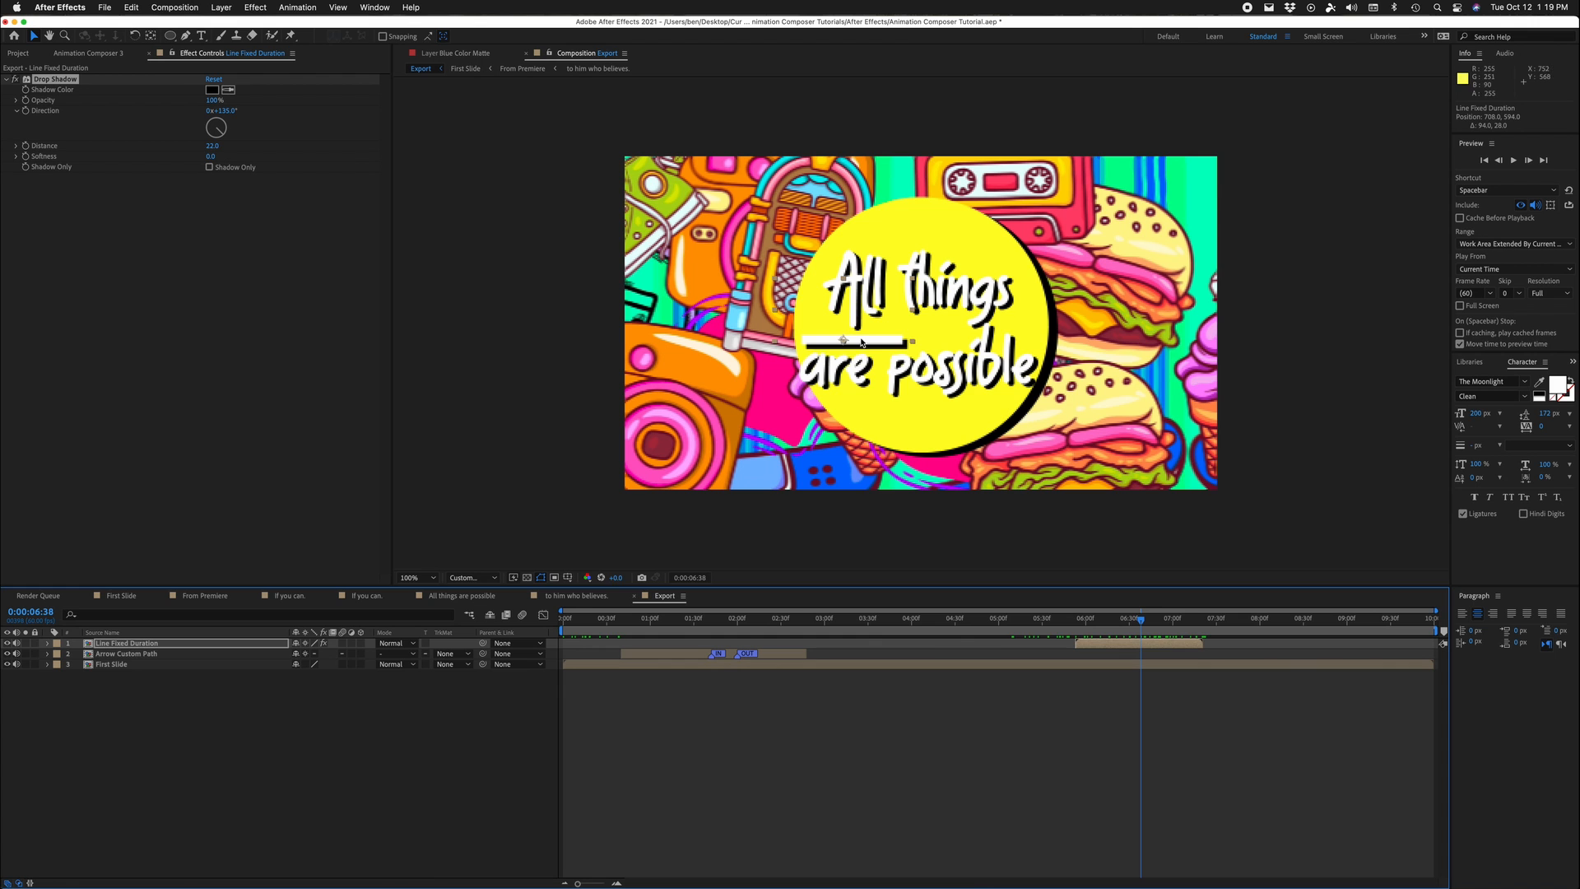
Step: Raise the shadowed line to about 712, 548 and scrub through its animation
drag(861, 341, 863, 328)
drag(1149, 614, 1235, 631)
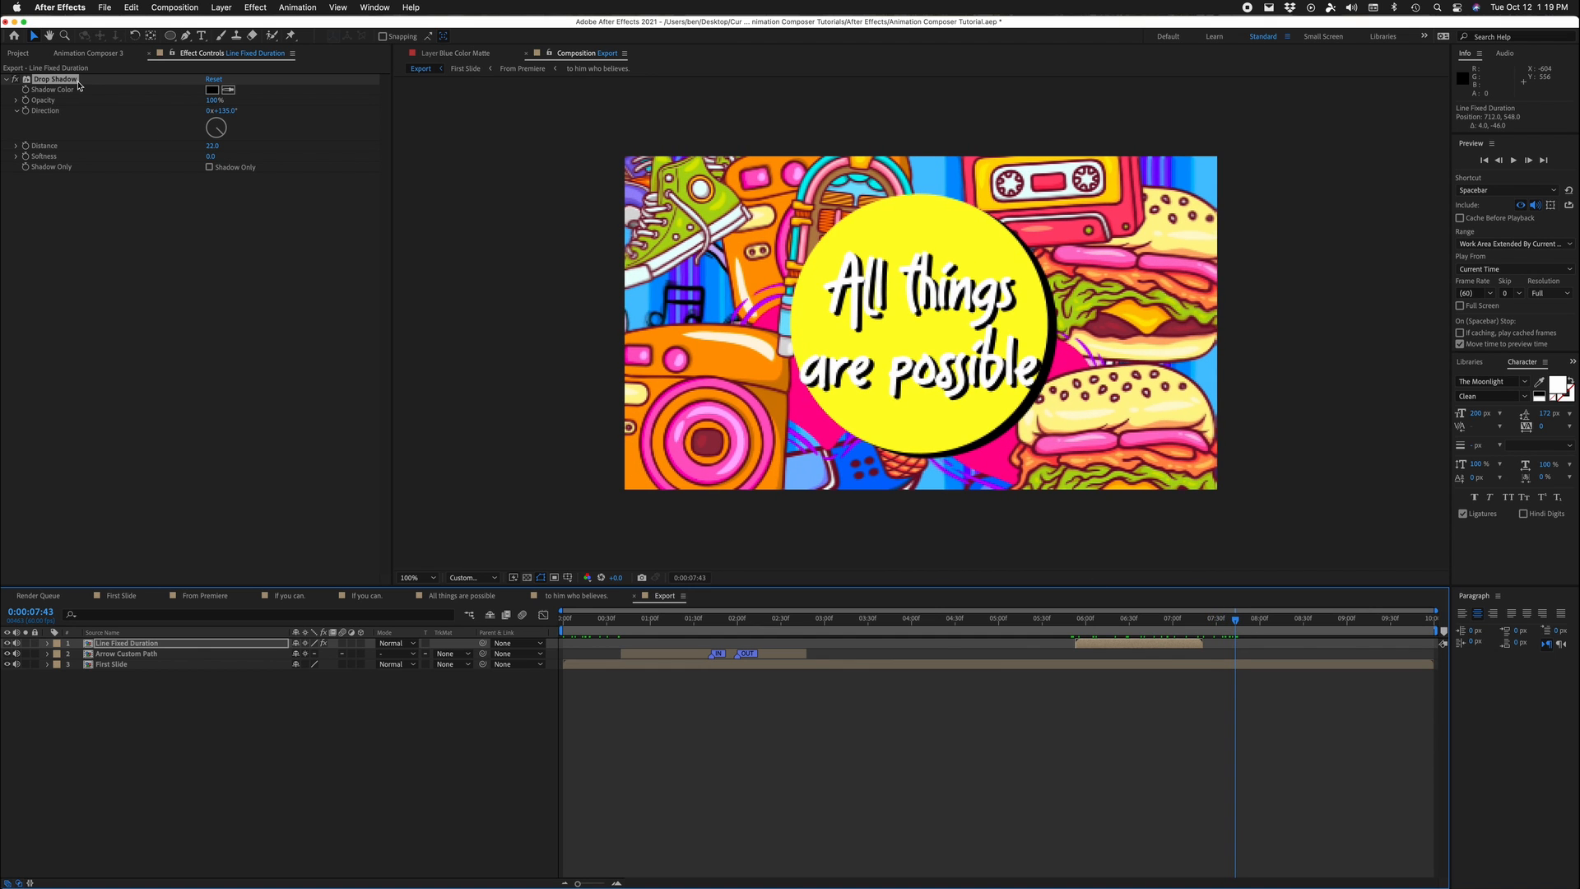
Step: Add the Particle Fireworks starter precomp to the Export composition at 0:00:07:43
click(80, 53)
click(25, 75)
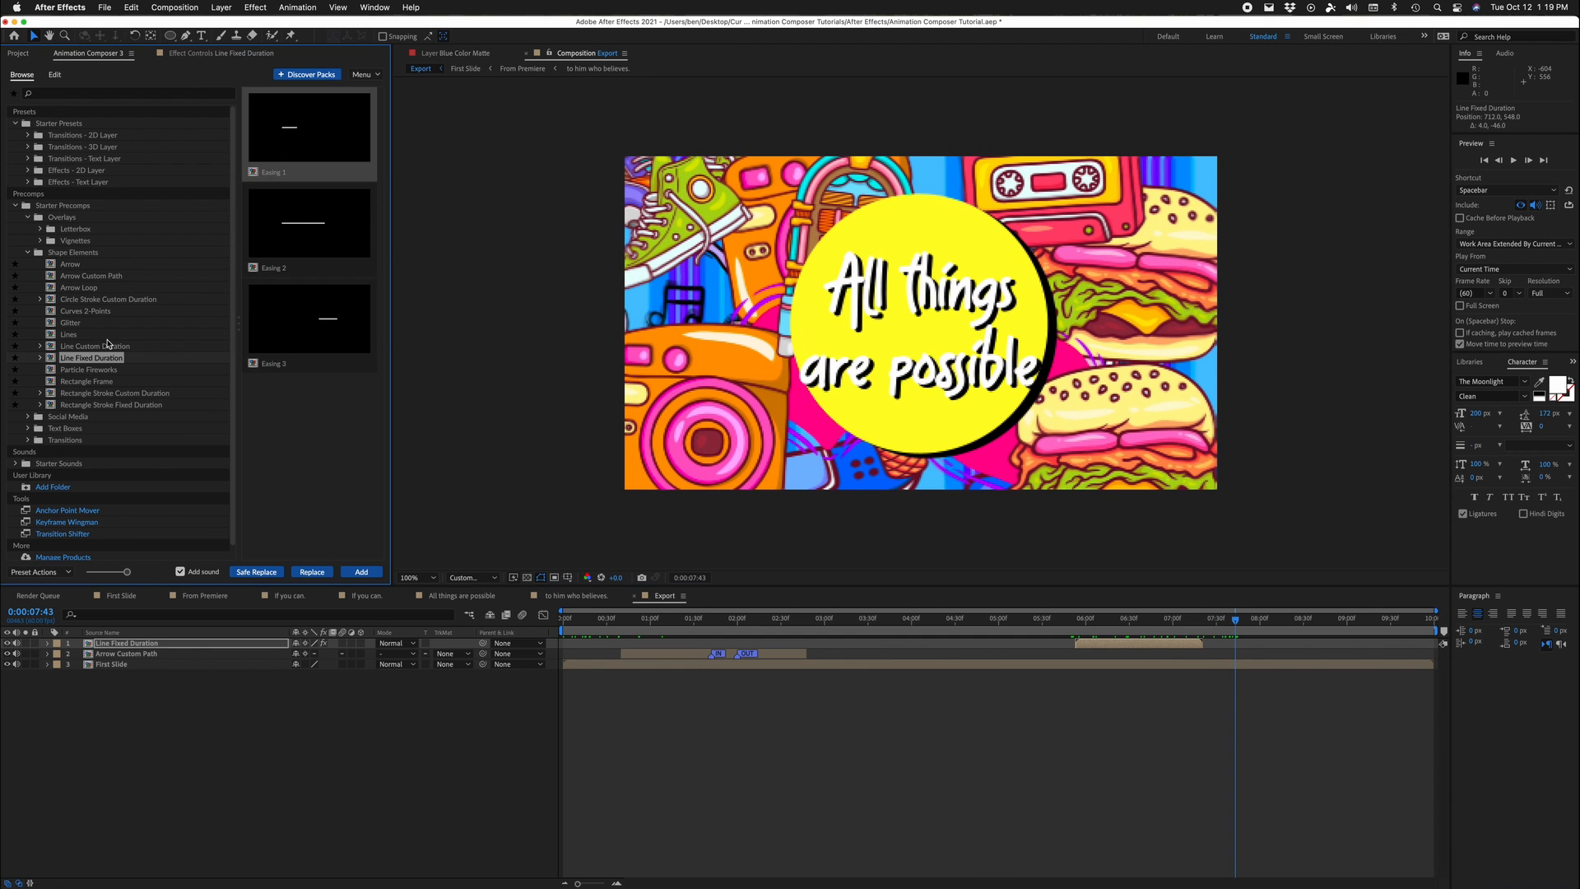
click(103, 381)
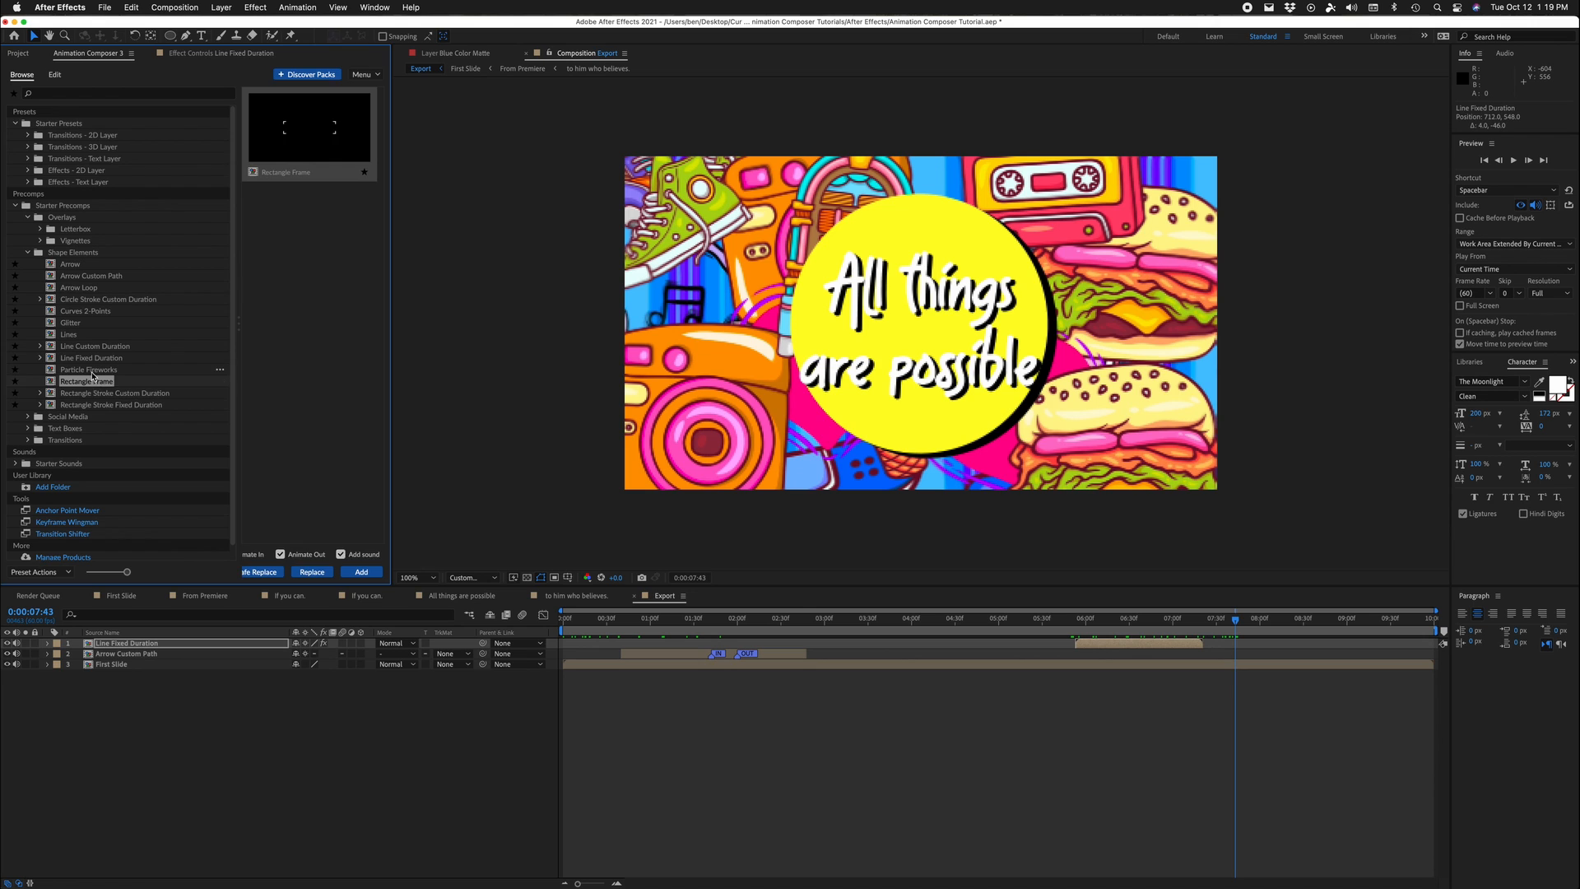
click(92, 370)
double_click(95, 372)
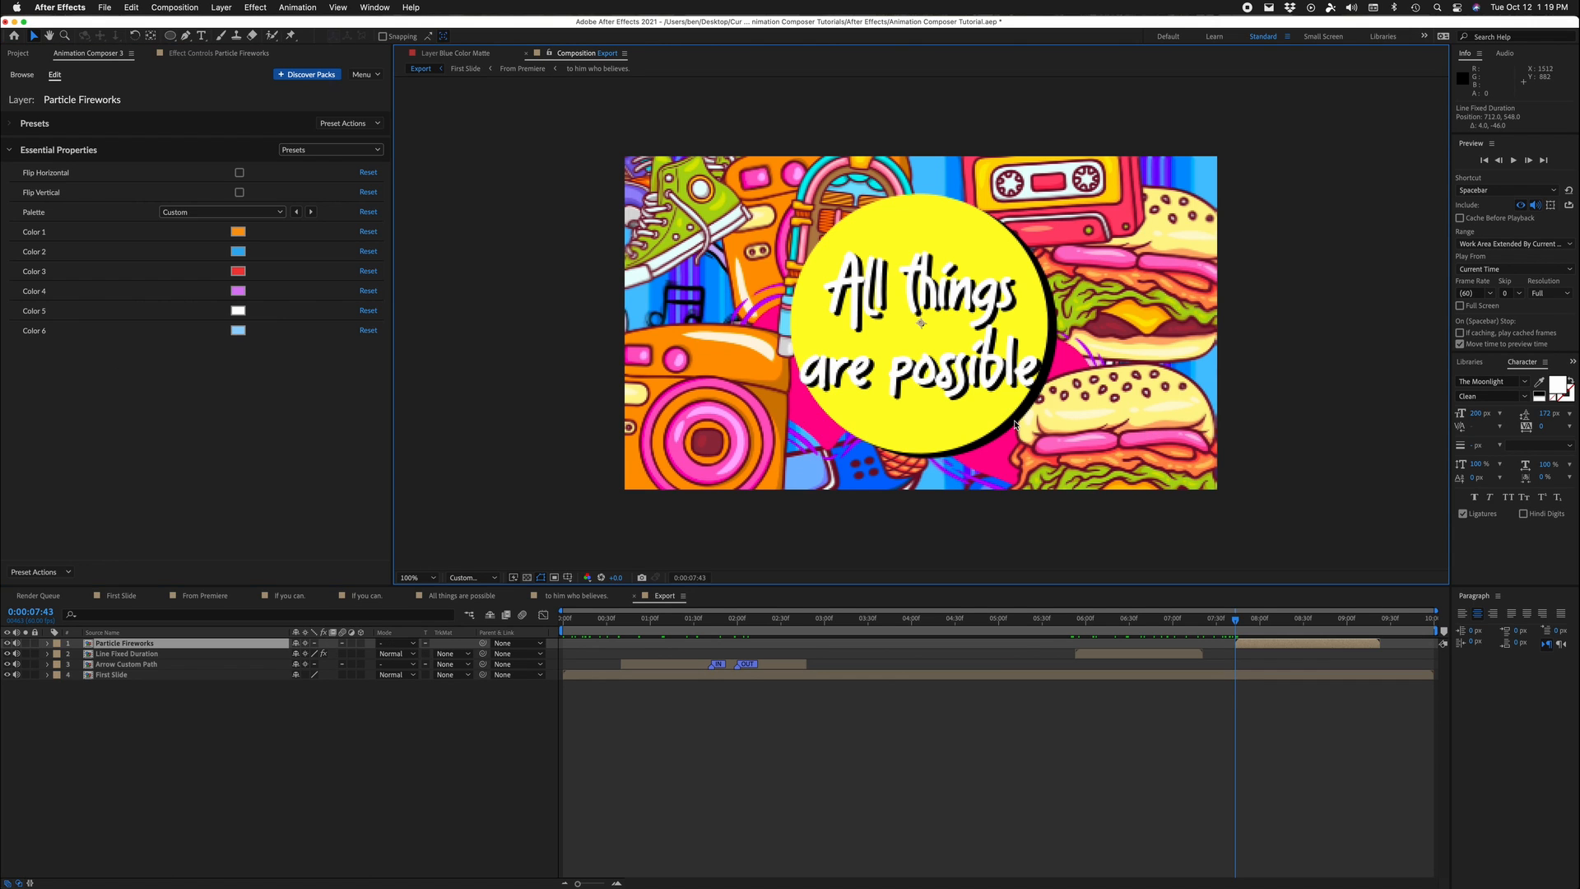
Step: Shift the fireworks layer to start at about 0:00:08:22, place a copy starting at 0:00:05:23, and preview it
drag(1326, 649, 997, 626)
key(ctrl+v)
key(space)
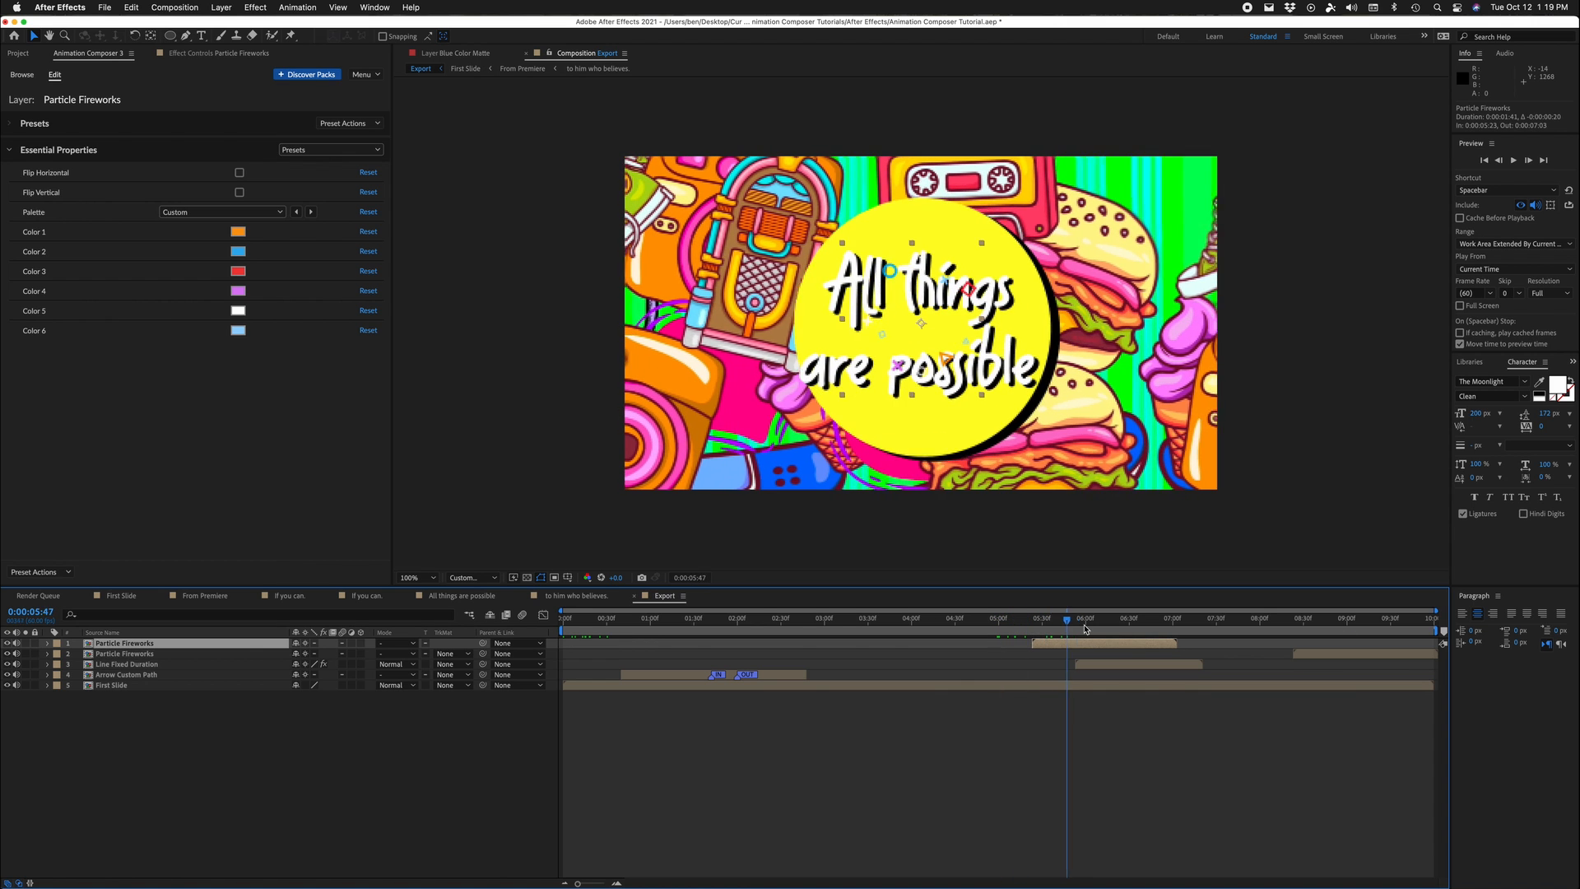
Step: Try a third Particle Fireworks copy starting at about 0:00:02:12 and preview it
click(896, 627)
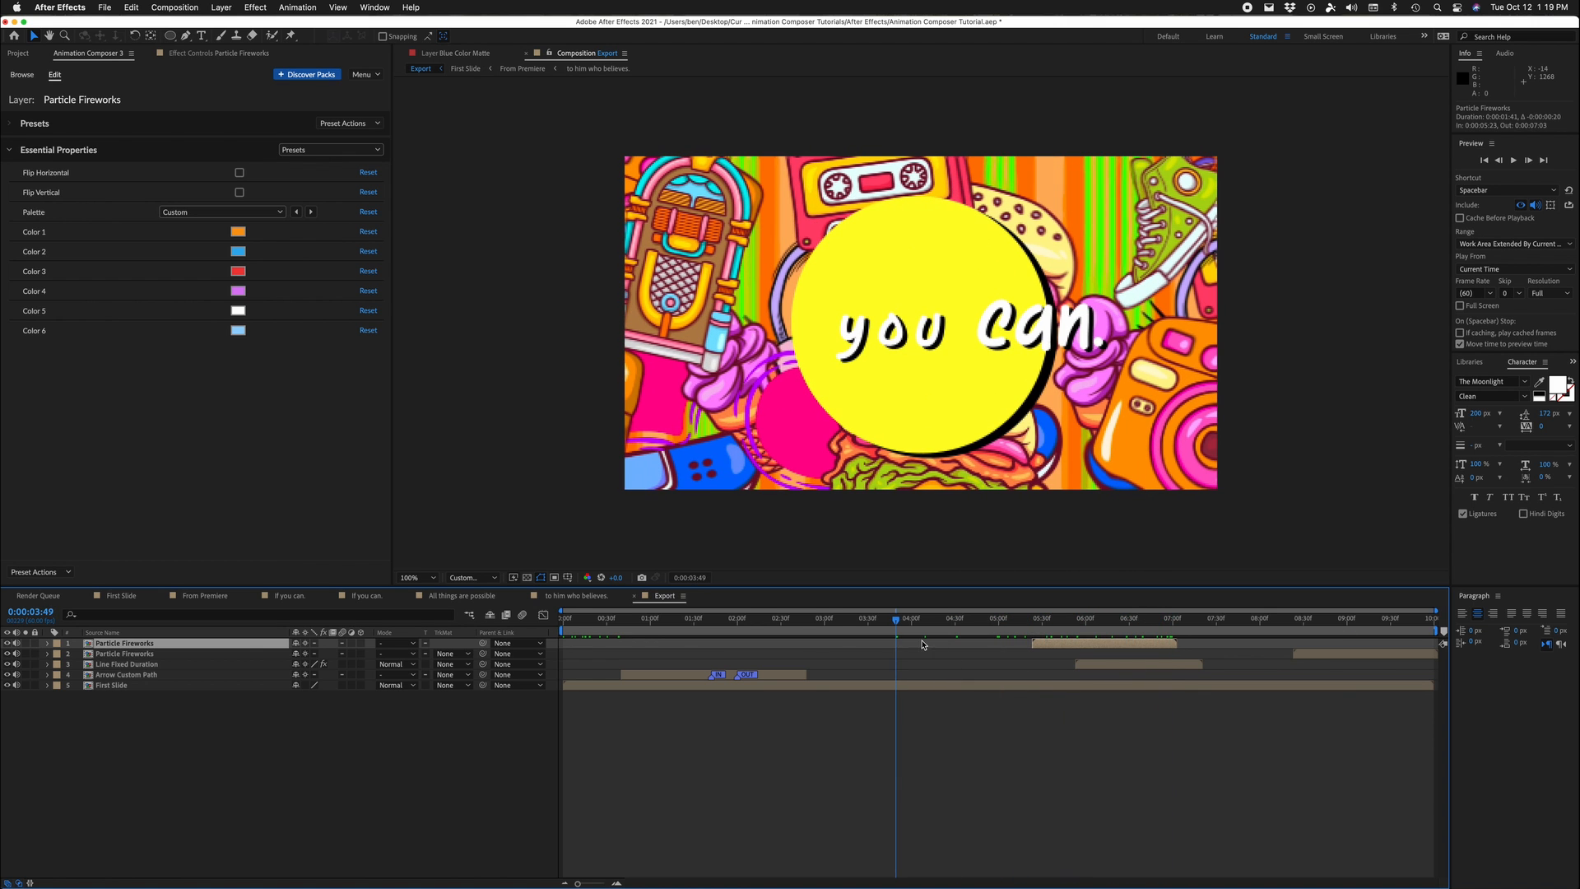
key(ctrl+v)
drag(1083, 647, 959, 630)
click(803, 622)
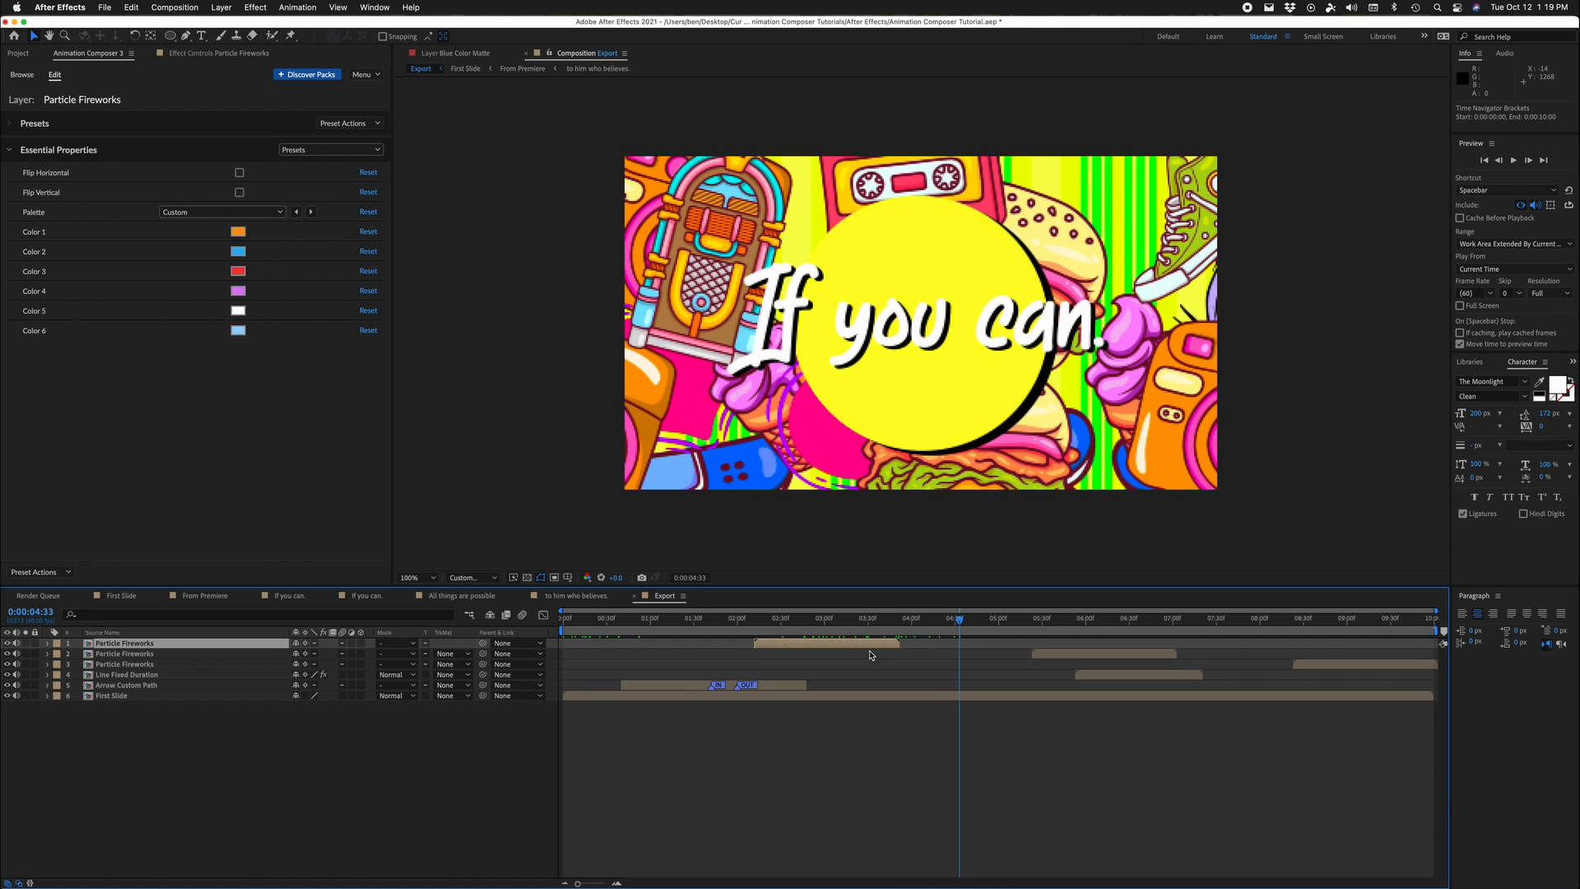
Step: Scale the second "If you can." text in First Slide down to 152% to fit the yellow circle, and return to Export
click(466, 69)
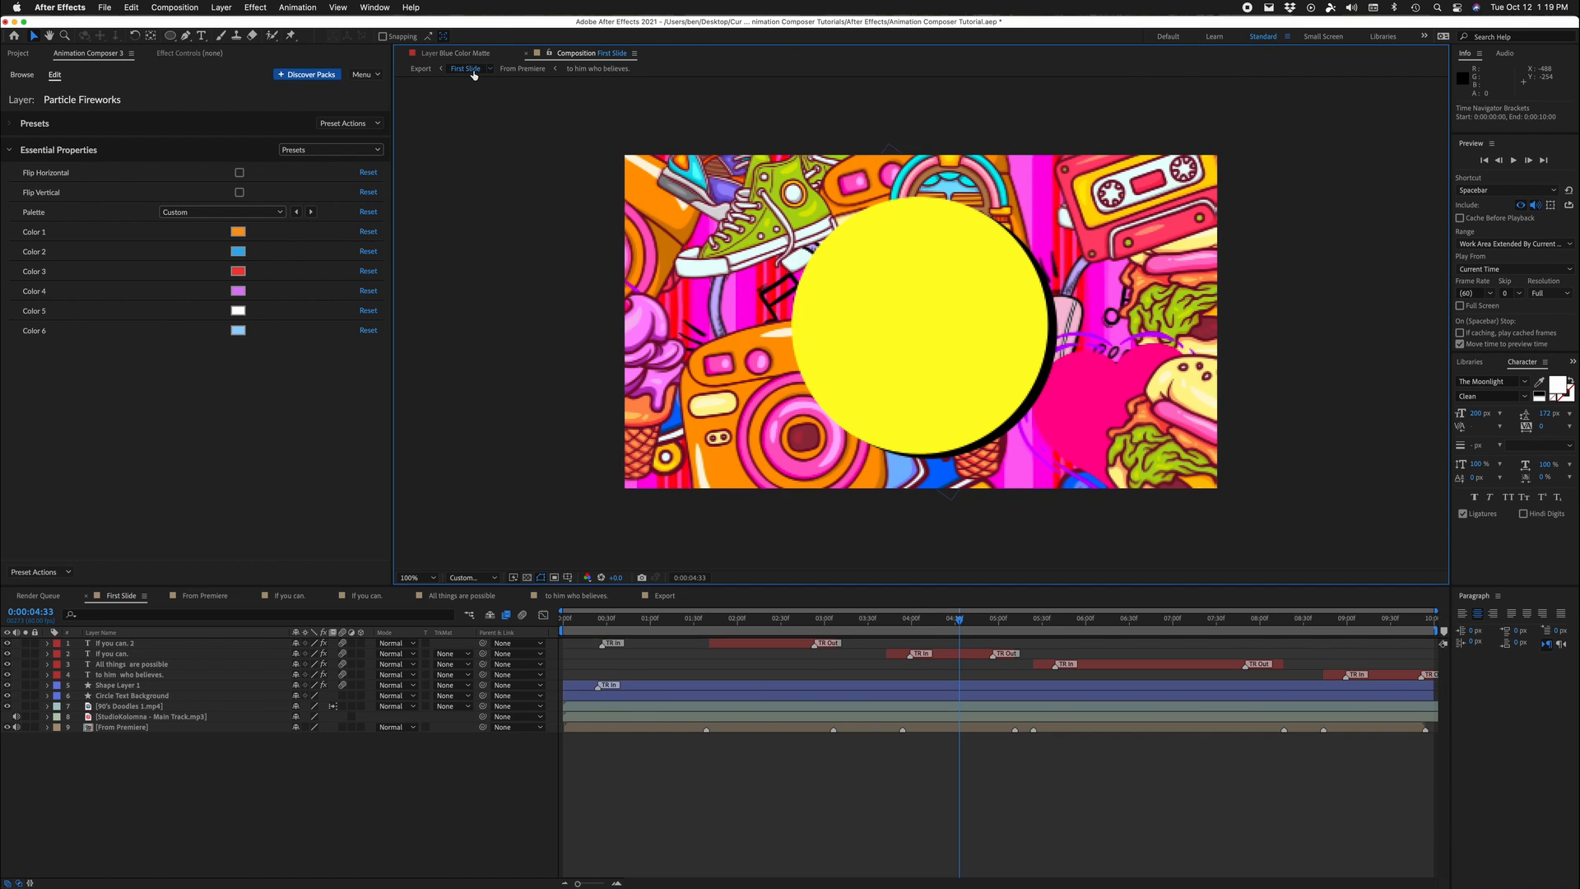
click(917, 326)
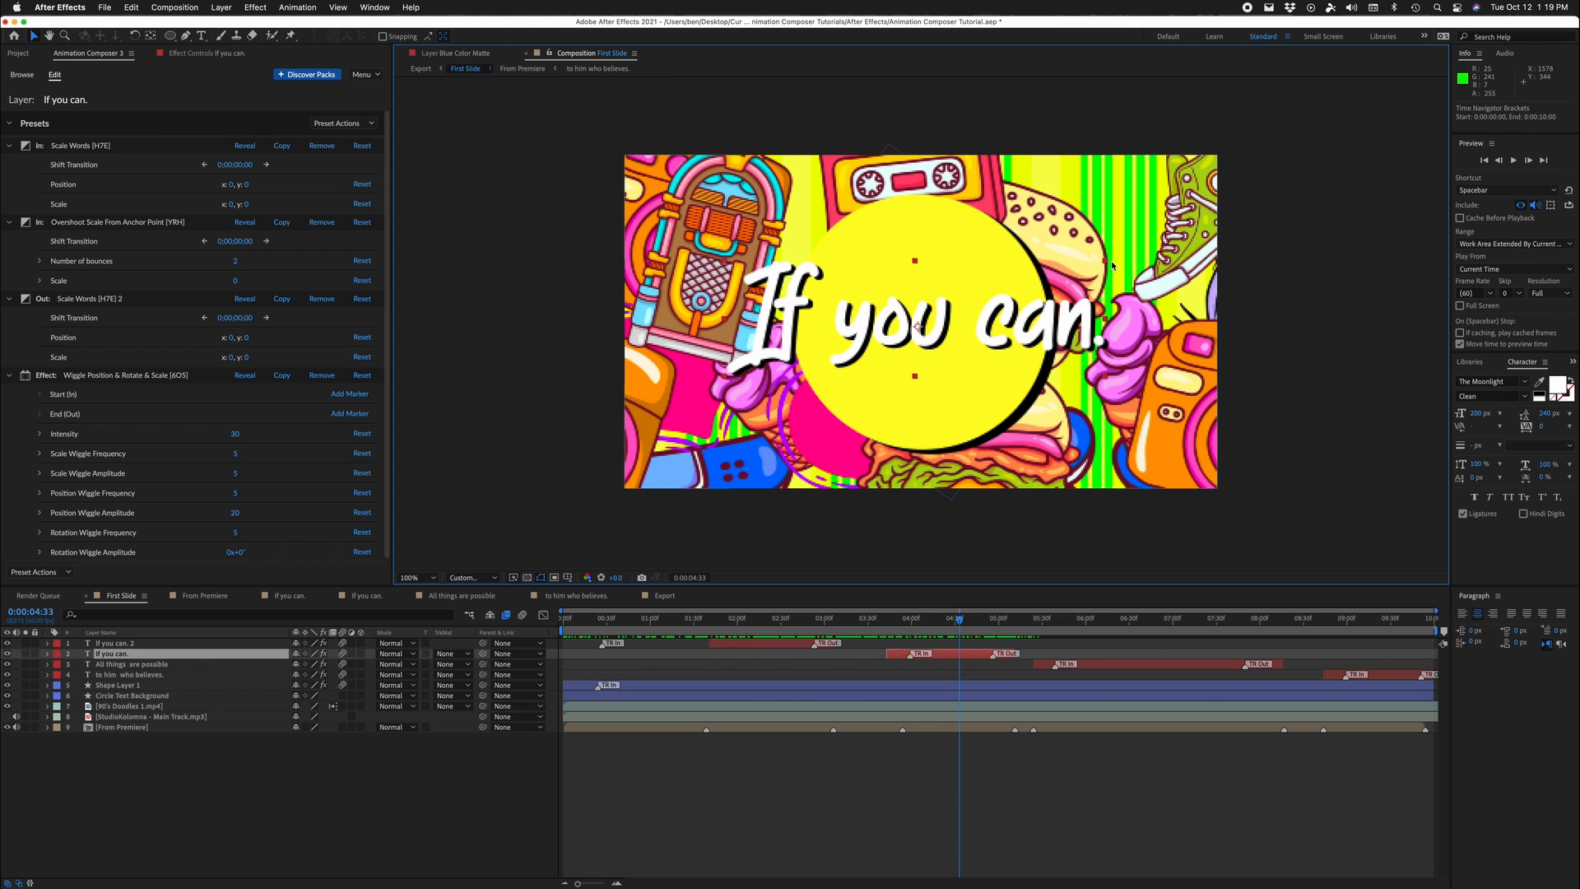
drag(1104, 261, 1045, 281)
click(420, 69)
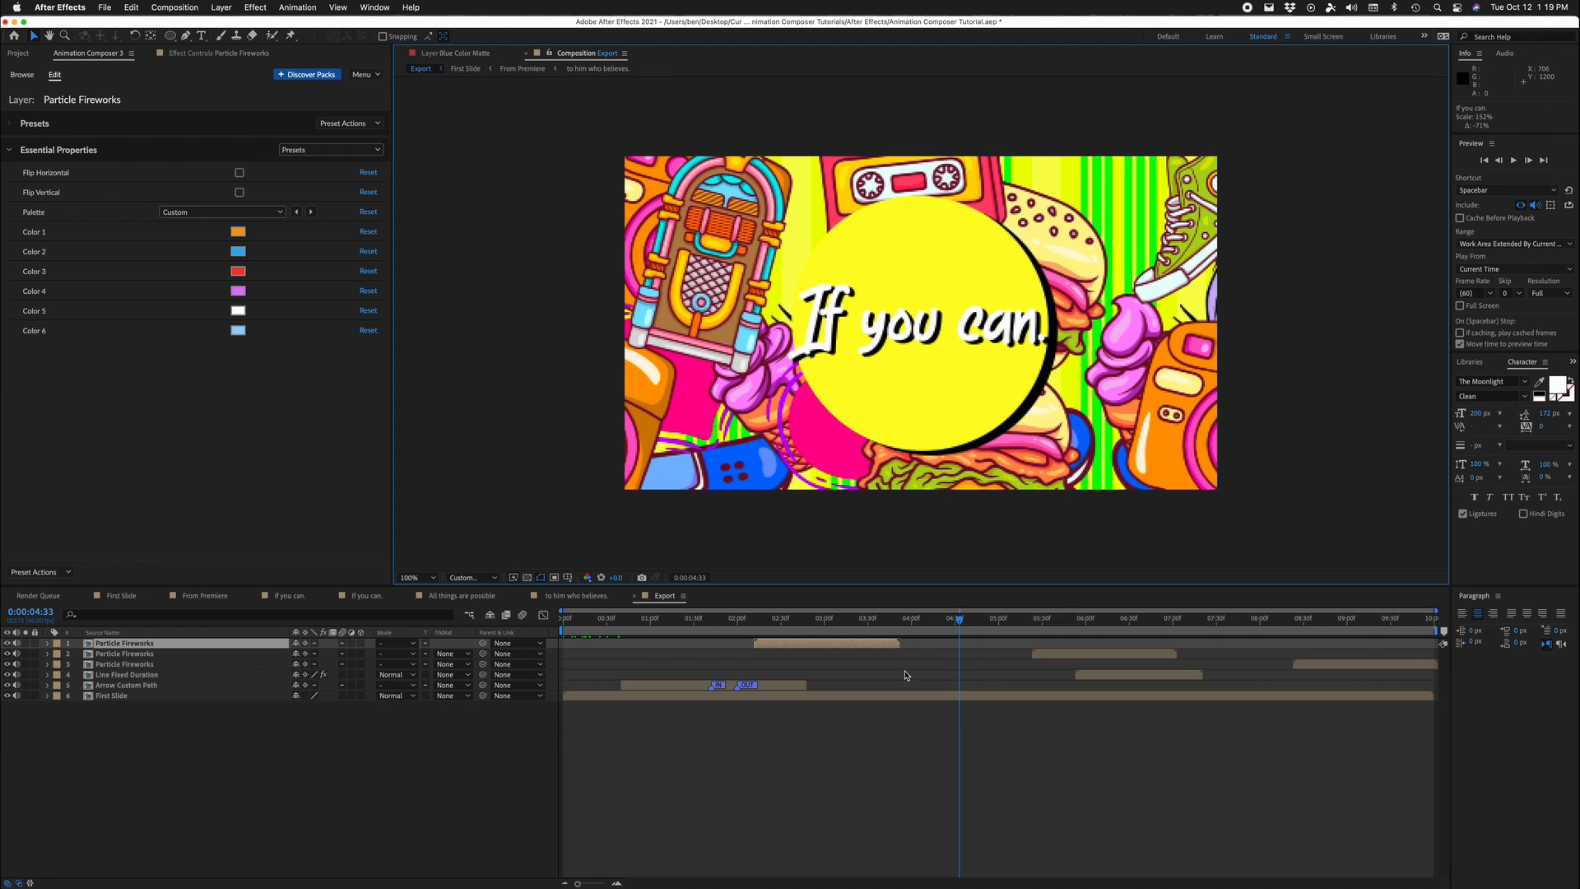
Step: Check the third Particle Fireworks copy at 0:00:03:03 and delete it
drag(864, 630, 828, 645)
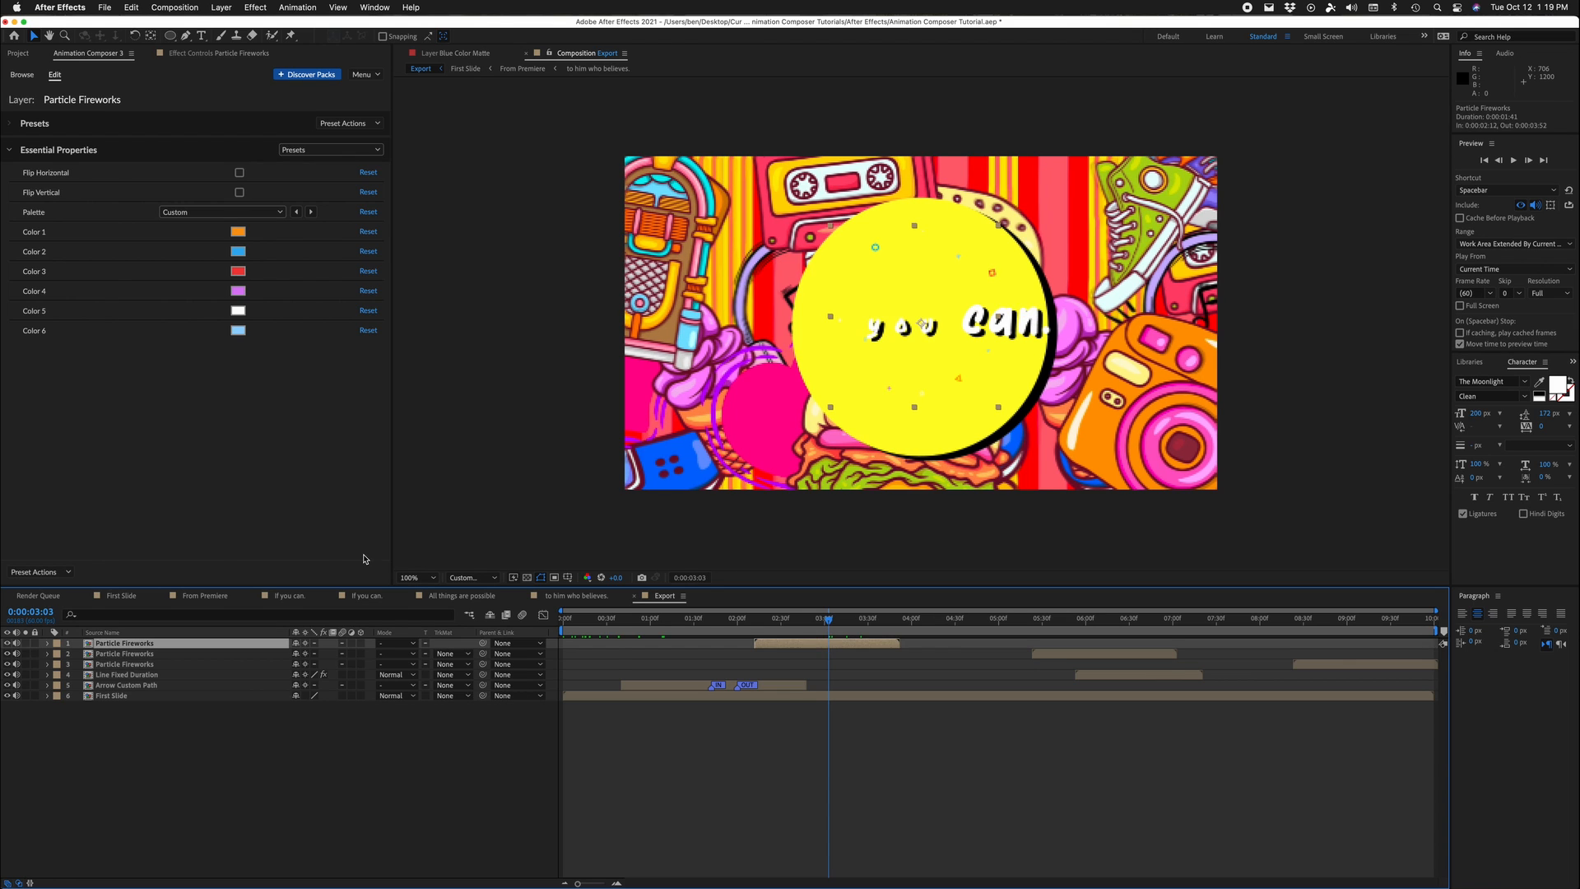
key(Delete)
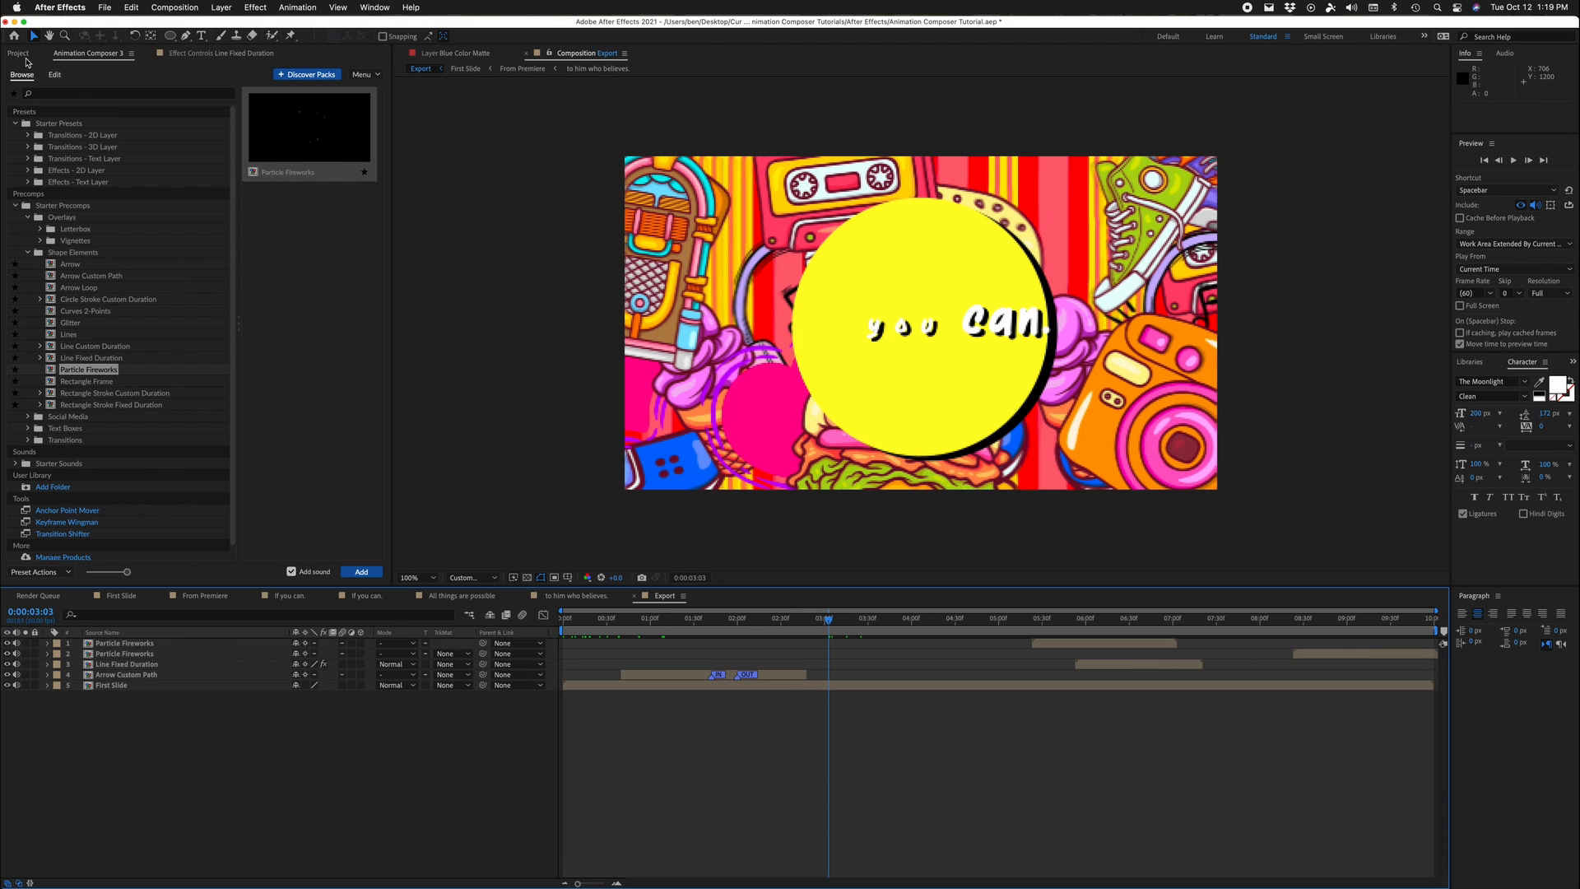
Step: Add the Trim Path 2 version of Rectangle Stroke Fixed Duration, starting at about 0:00:03:21, and preview it
click(91, 405)
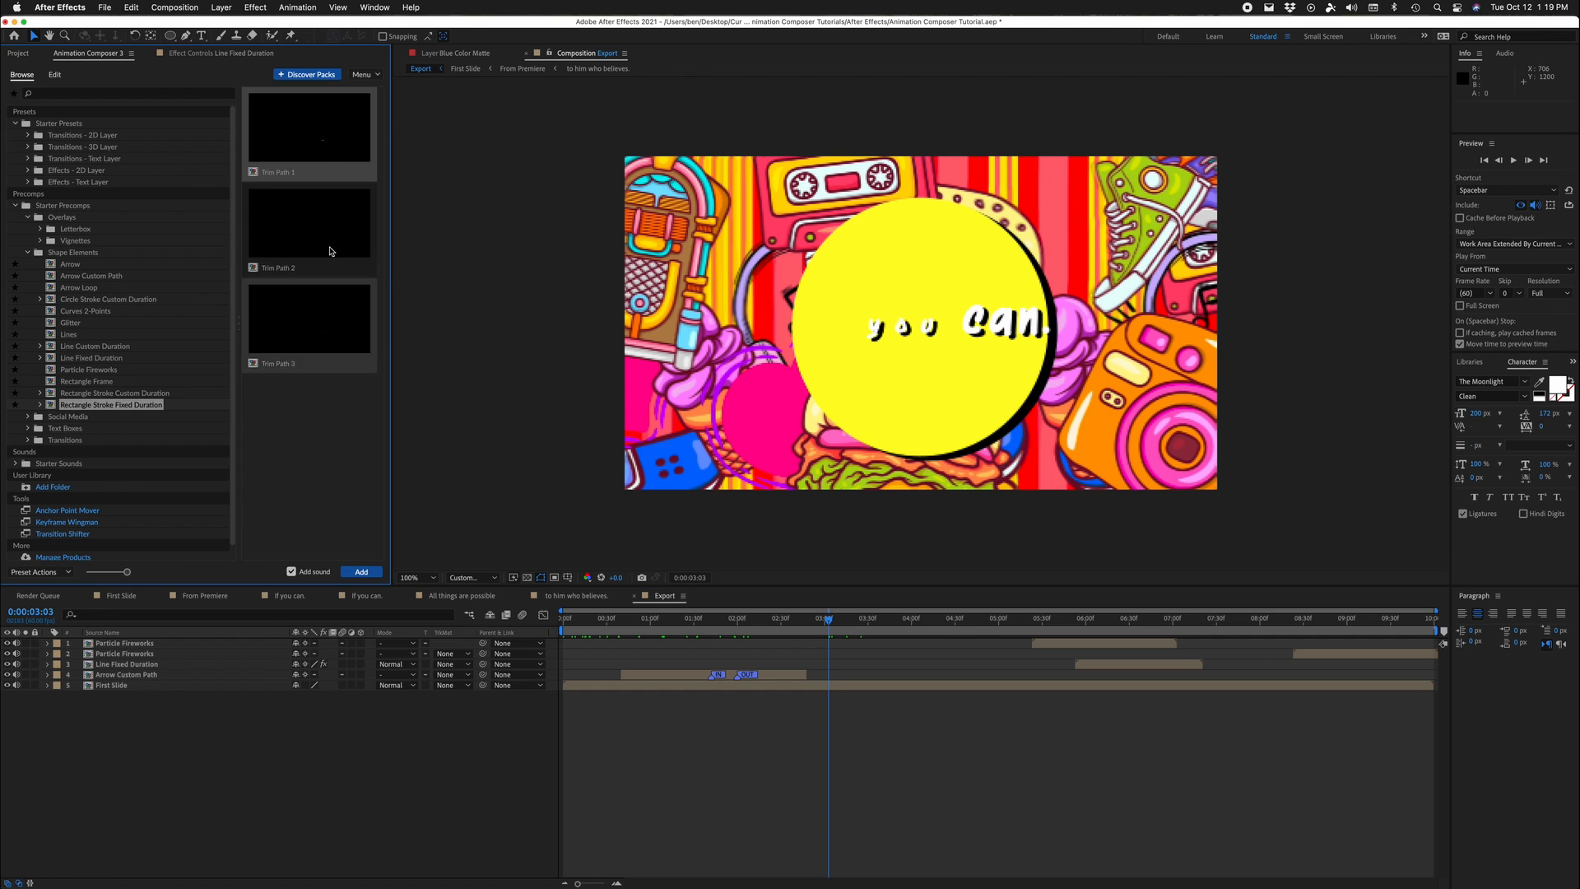
double_click(331, 214)
mouse_move(861, 650)
mouse_down()
mouse_move(701, 650)
mouse_move(664, 624)
mouse_move(863, 644)
mouse_move(856, 625)
mouse_move(888, 625)
mouse_move(913, 647)
mouse_move(844, 627)
mouse_move(992, 636)
mouse_up()
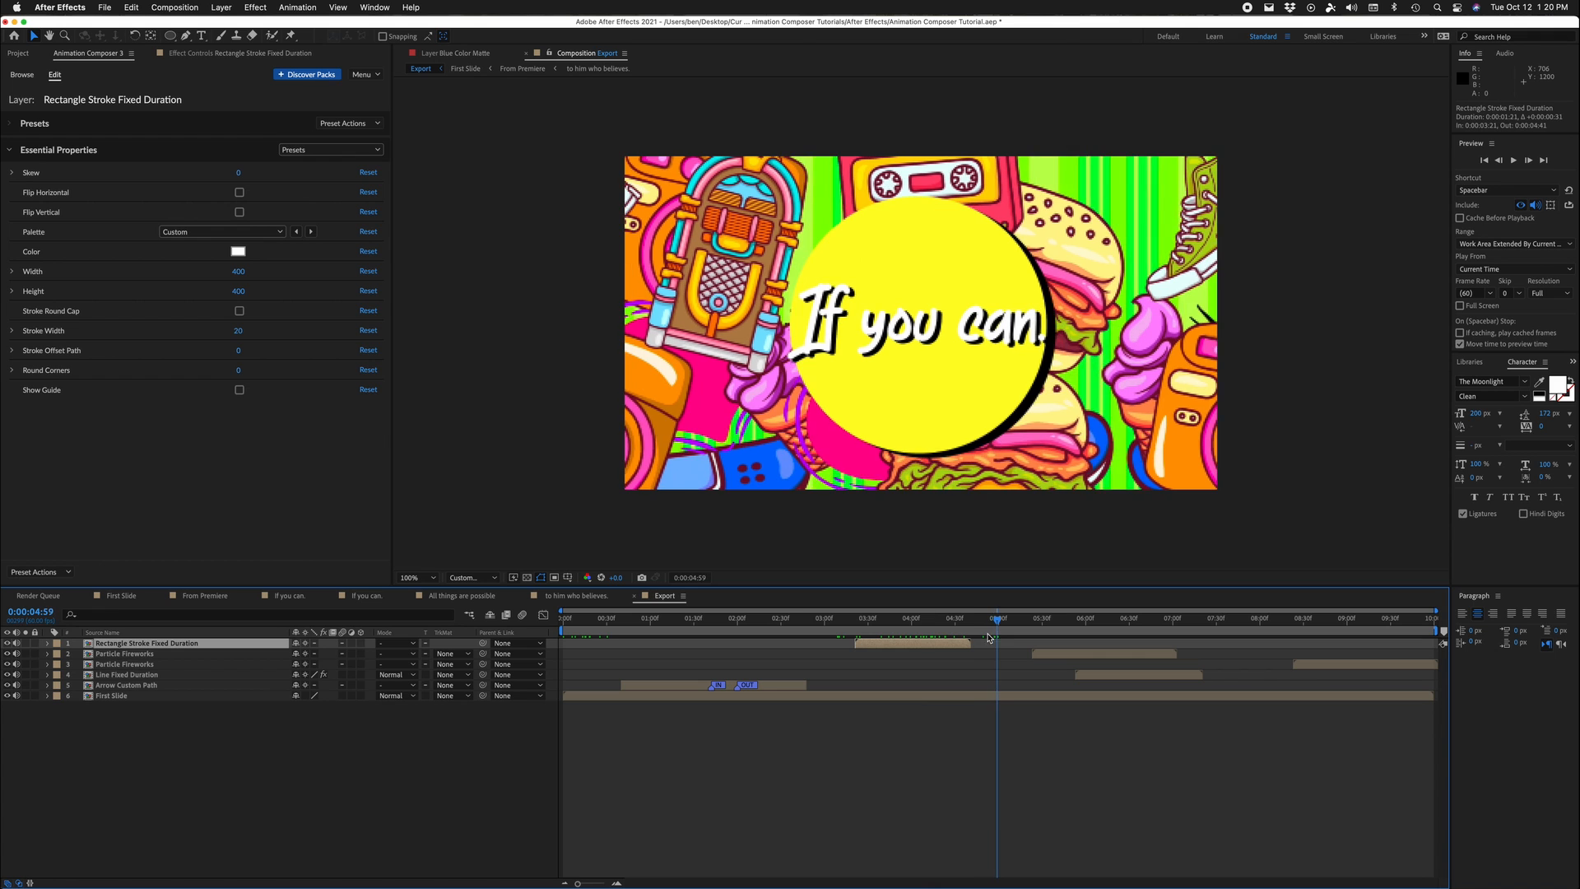
click(927, 628)
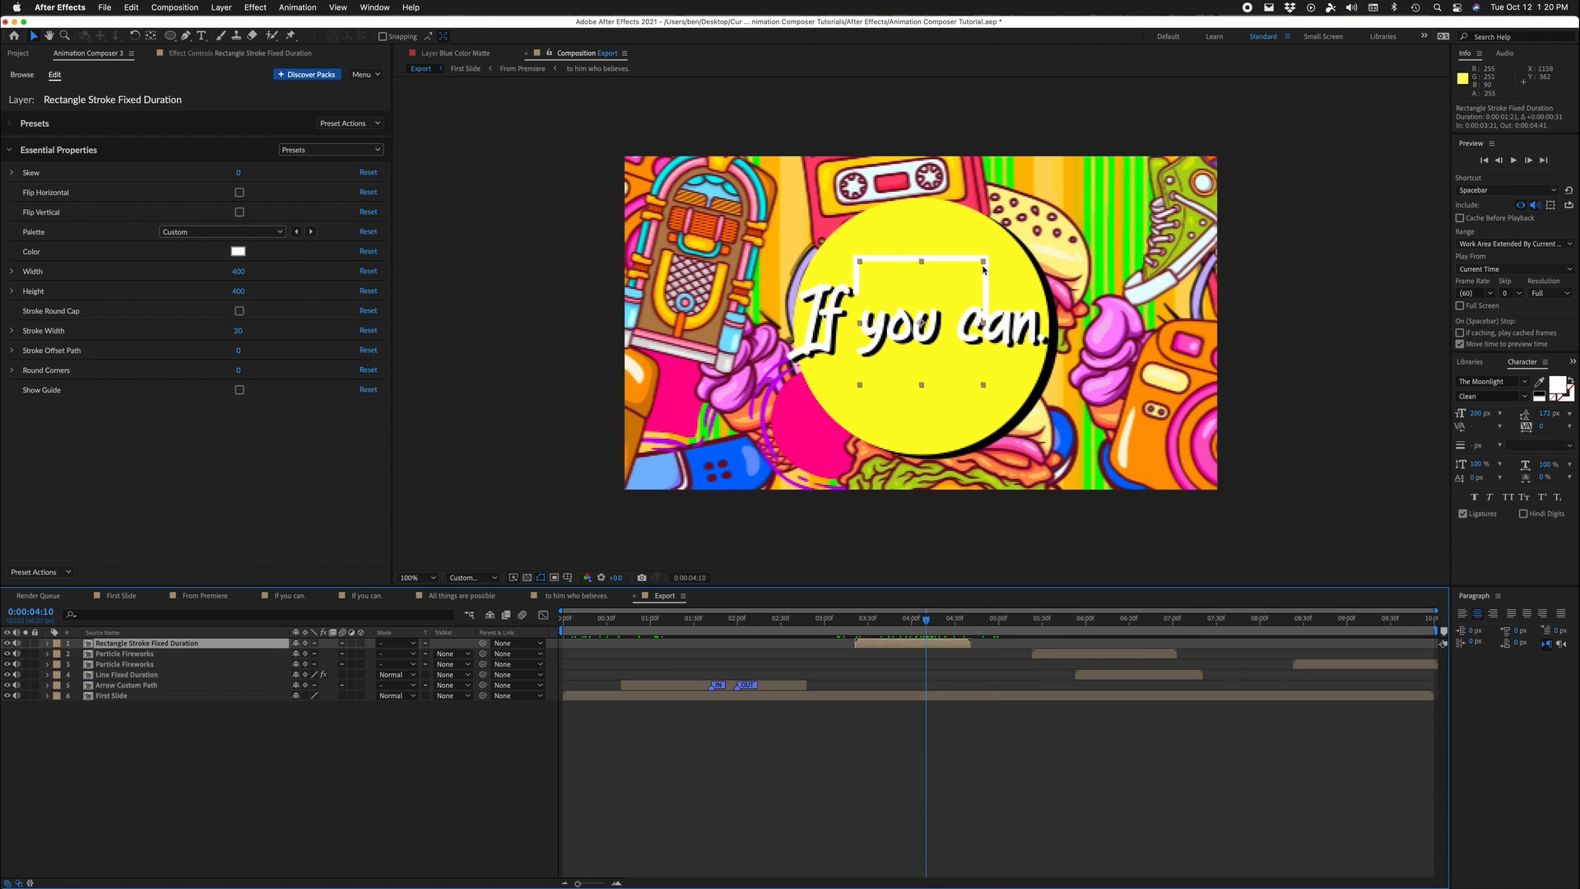
Step: Shrink the rectangle stroke and place it at about 900, 572 around the word "you", and scrub through the composition
drag(983, 268, 977, 272)
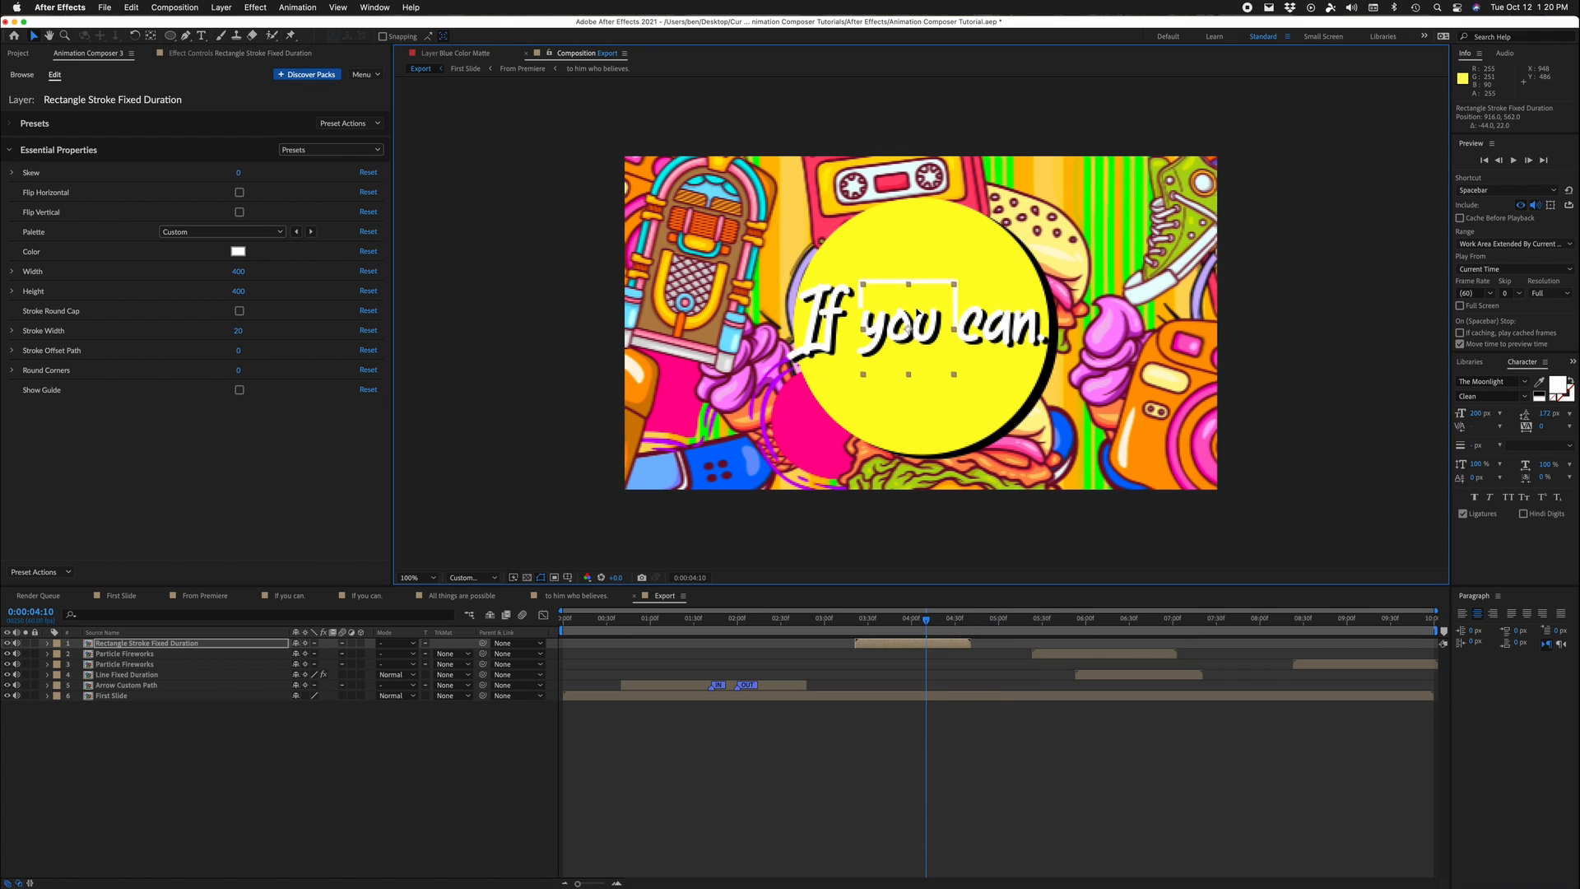
drag(938, 623, 262, 615)
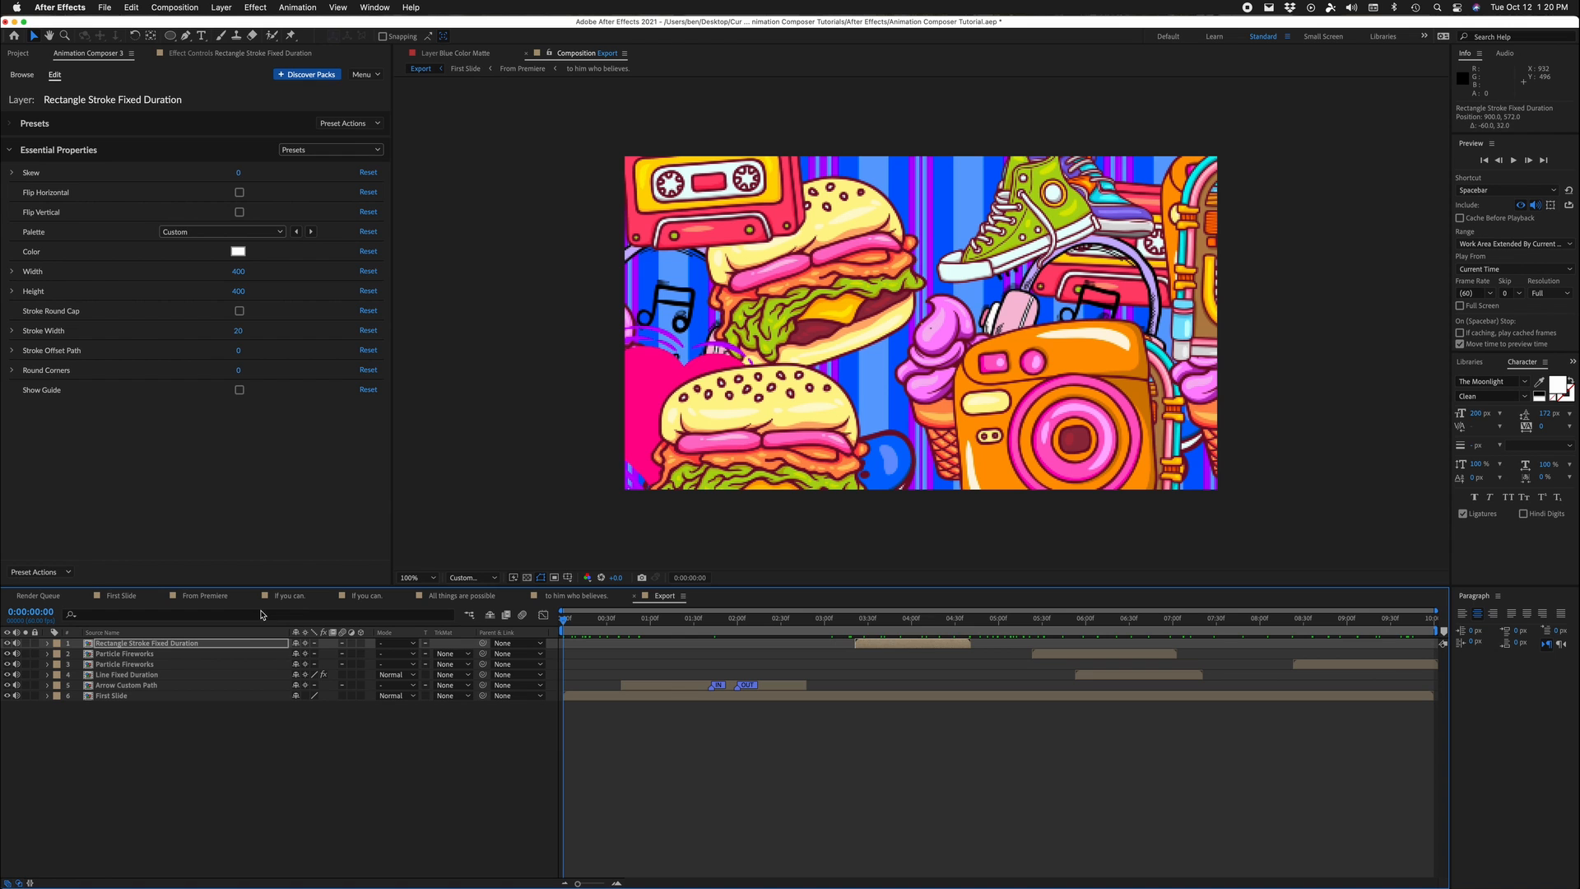
click(747, 734)
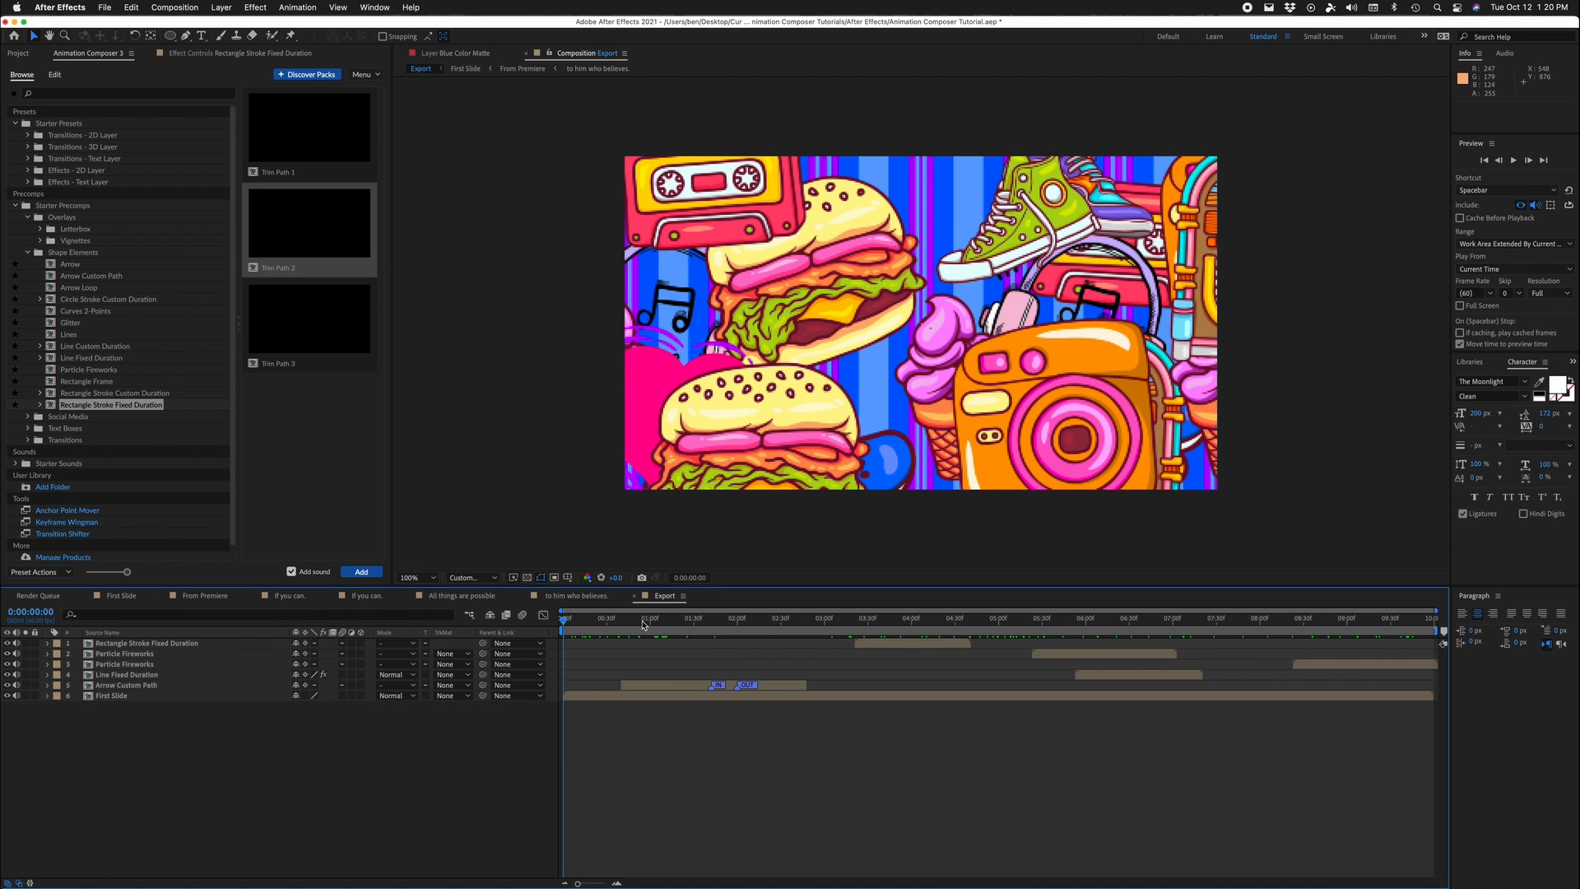
Step: Move the Arrow Custom Path layer's IN marker earlier, to about 0:00:01:10, and check the arrow's timing
drag(642, 624, 710, 634)
drag(709, 687, 666, 688)
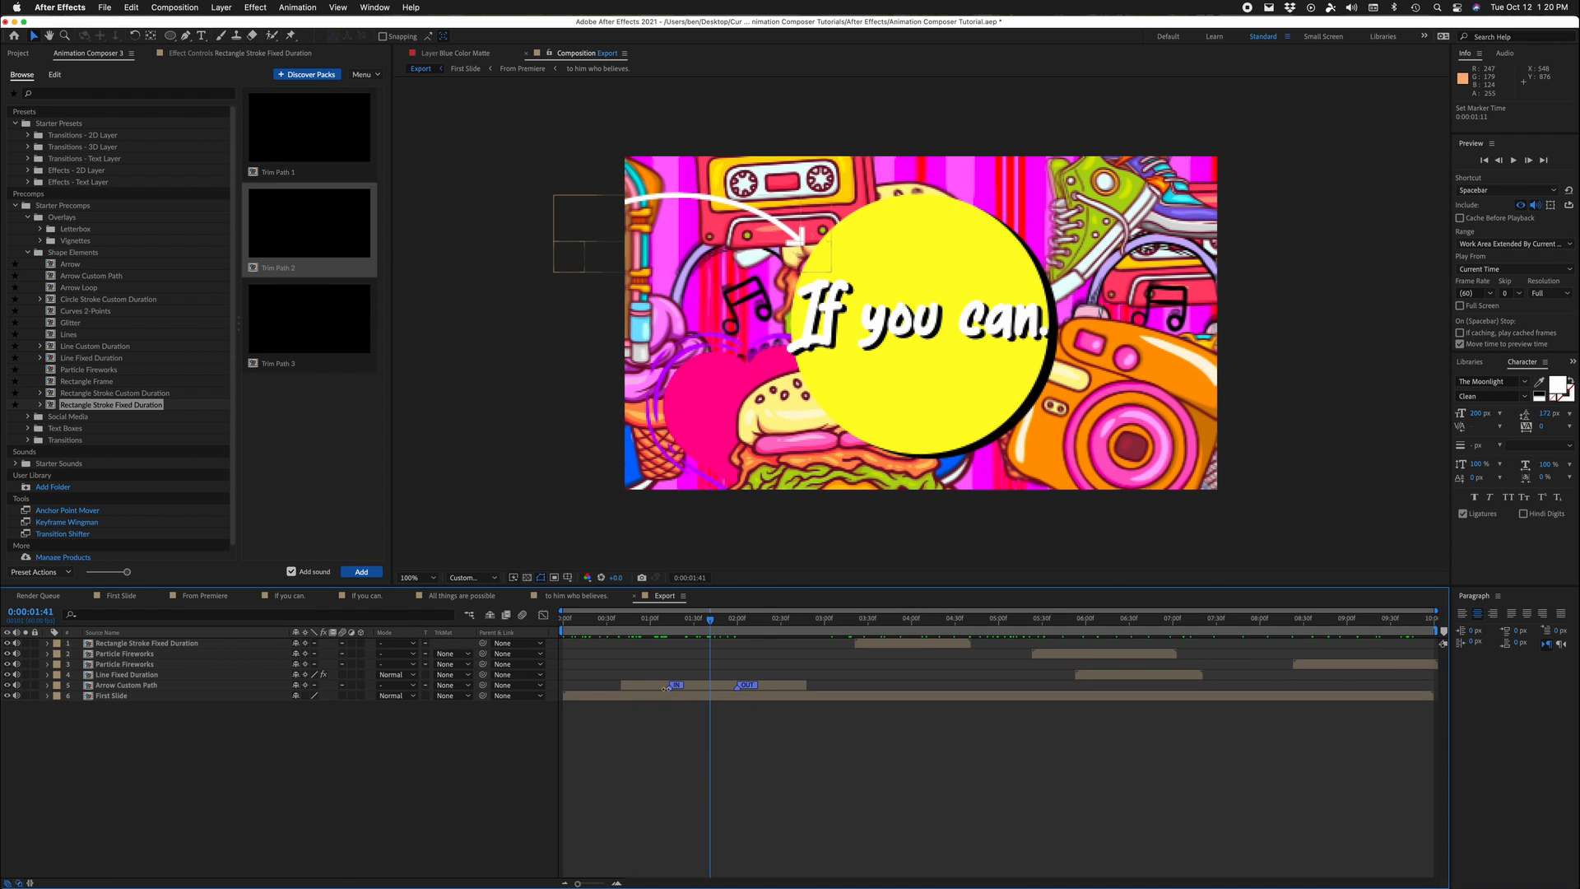
drag(651, 622, 605, 623)
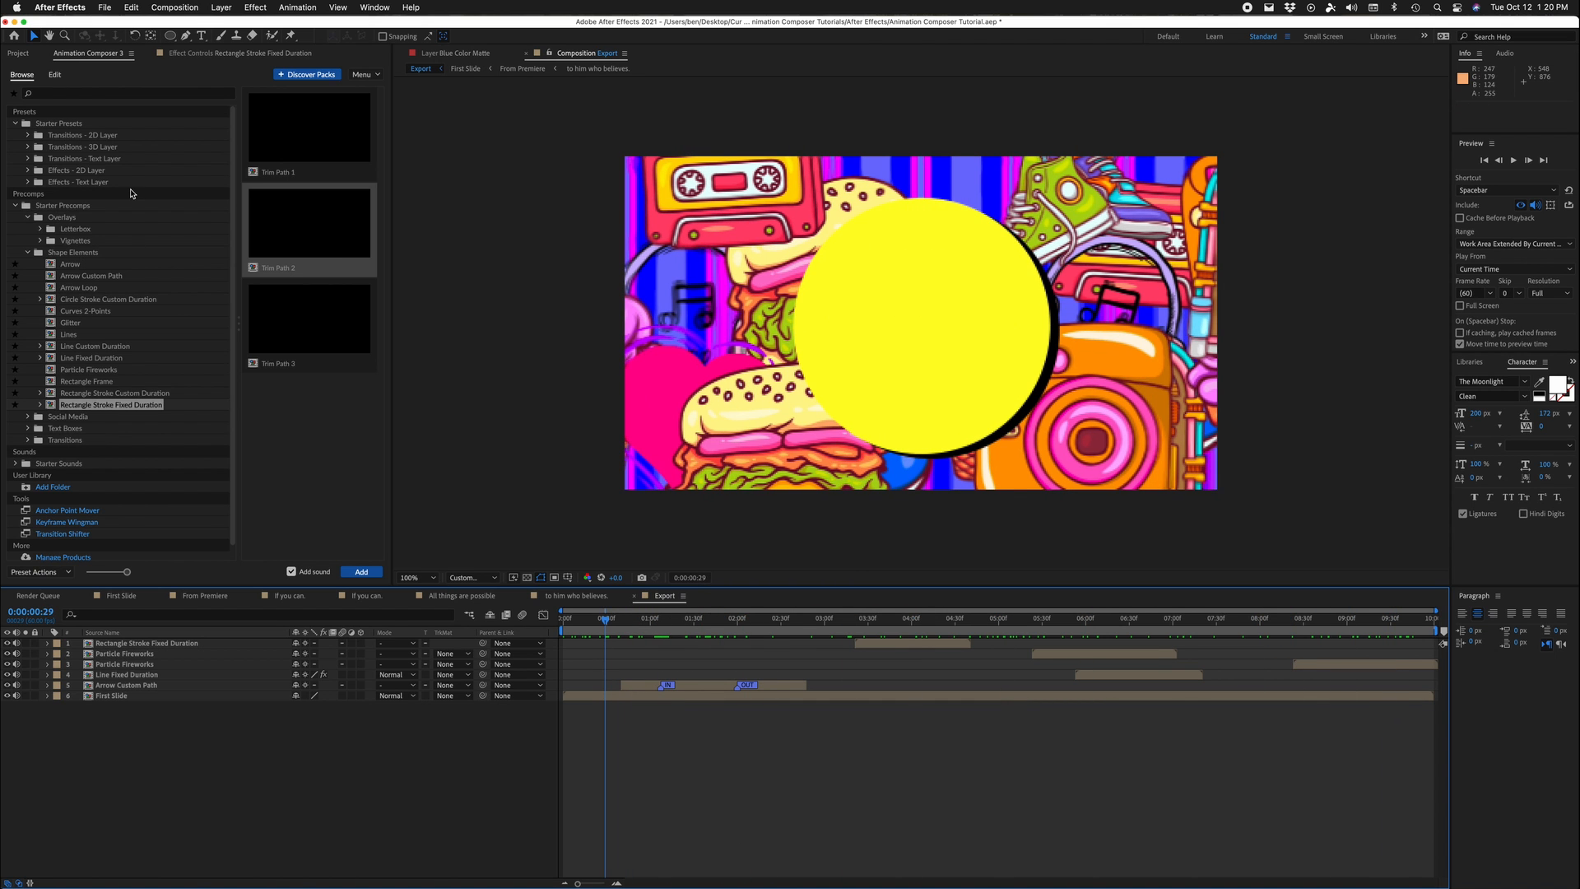
Step: Rename the Export composition as Extra Animations
click(17, 53)
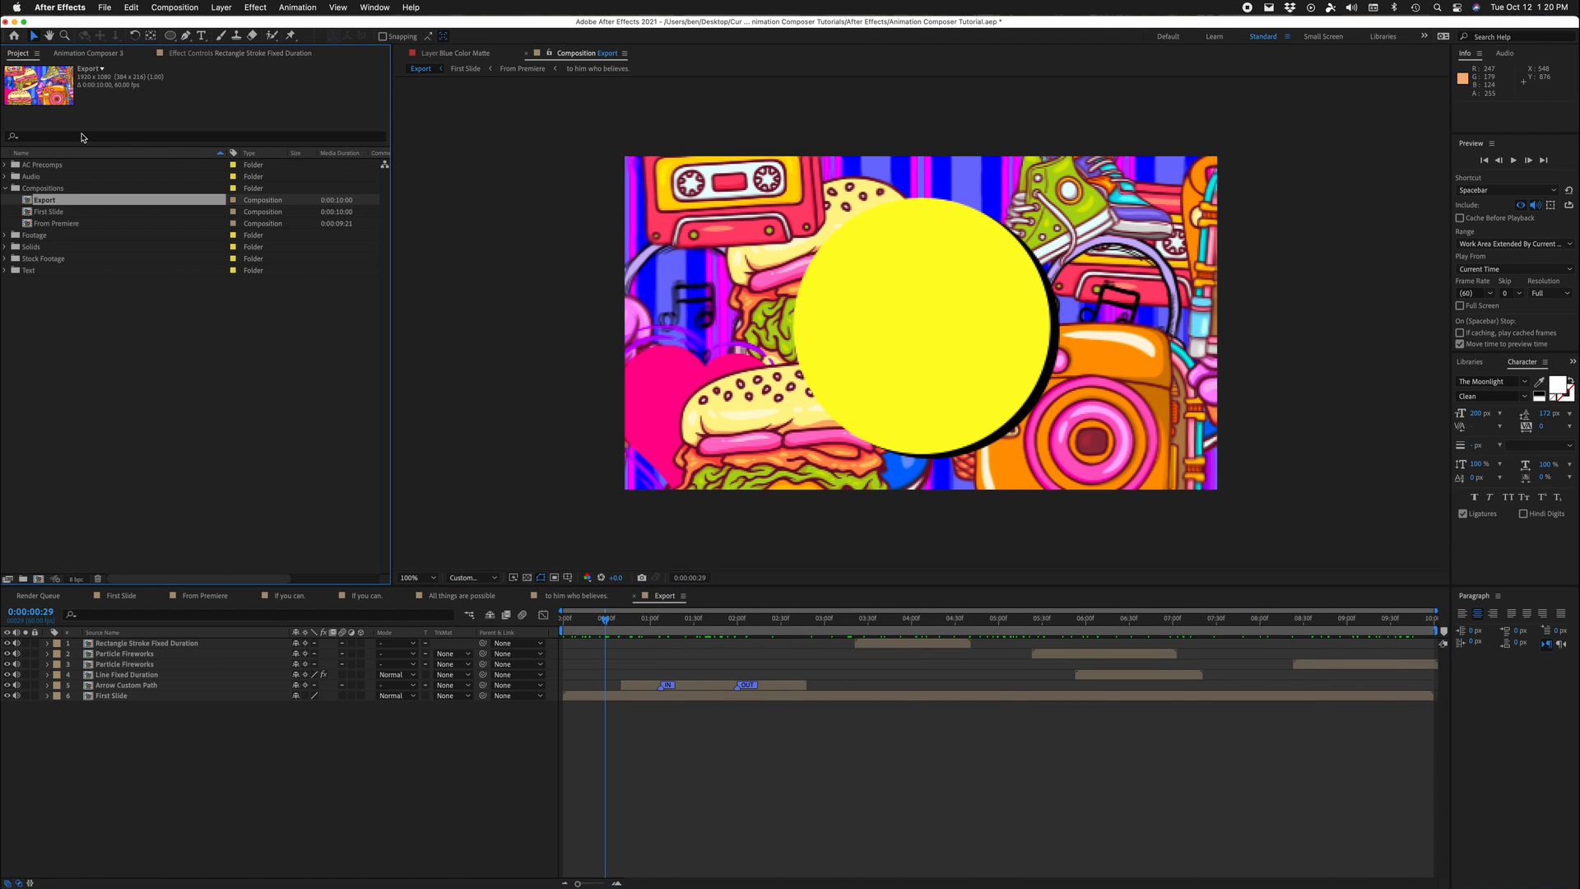
right_click(53, 204)
click(161, 402)
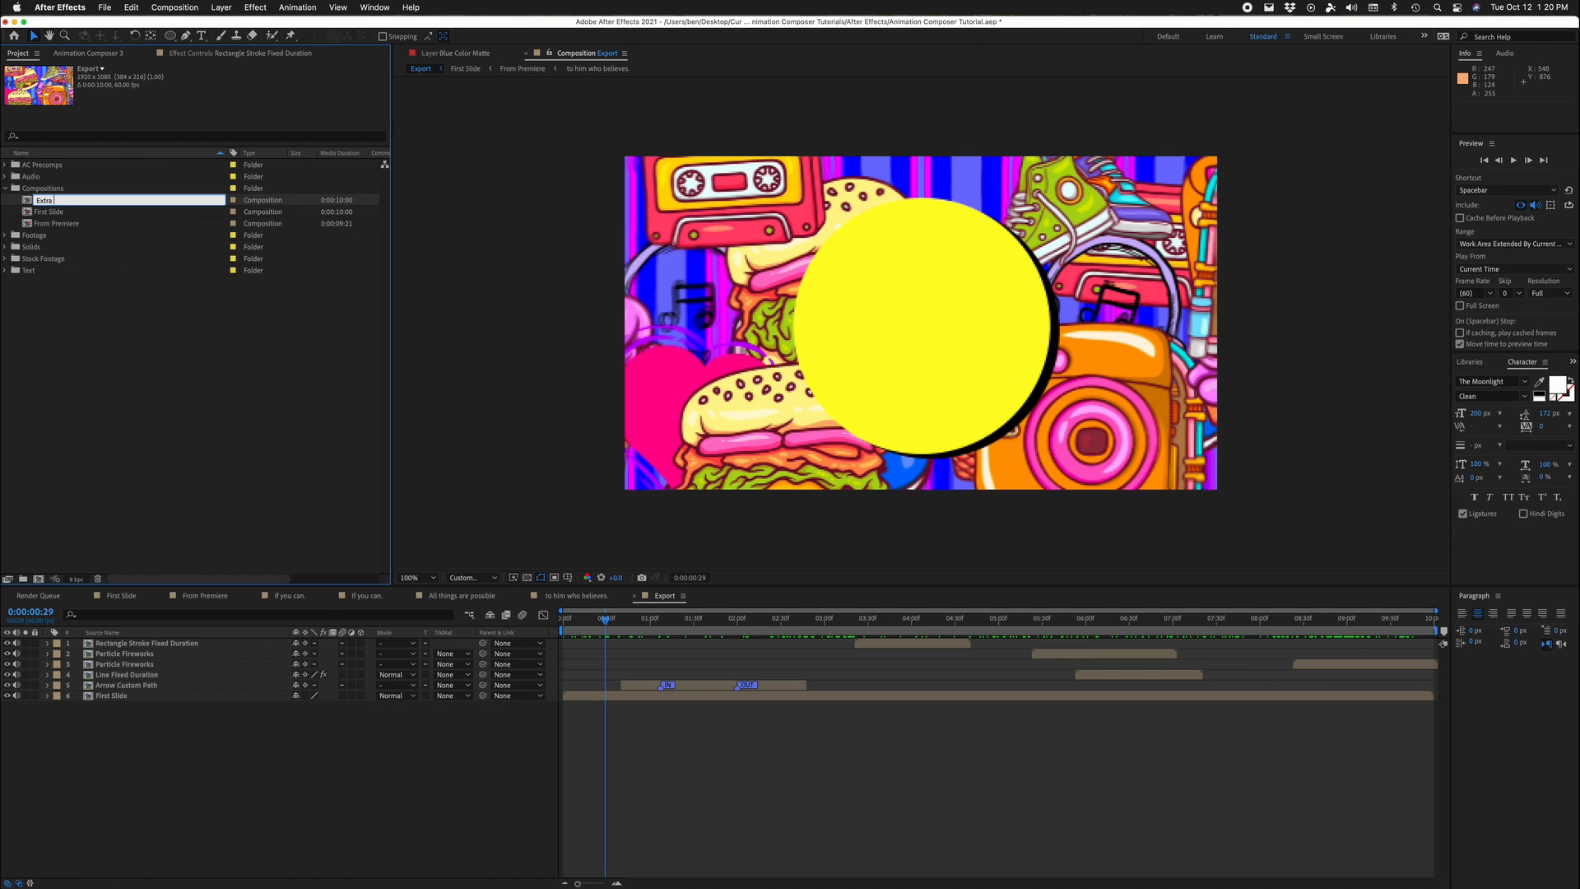
text(Extra Animations)
key(Return)
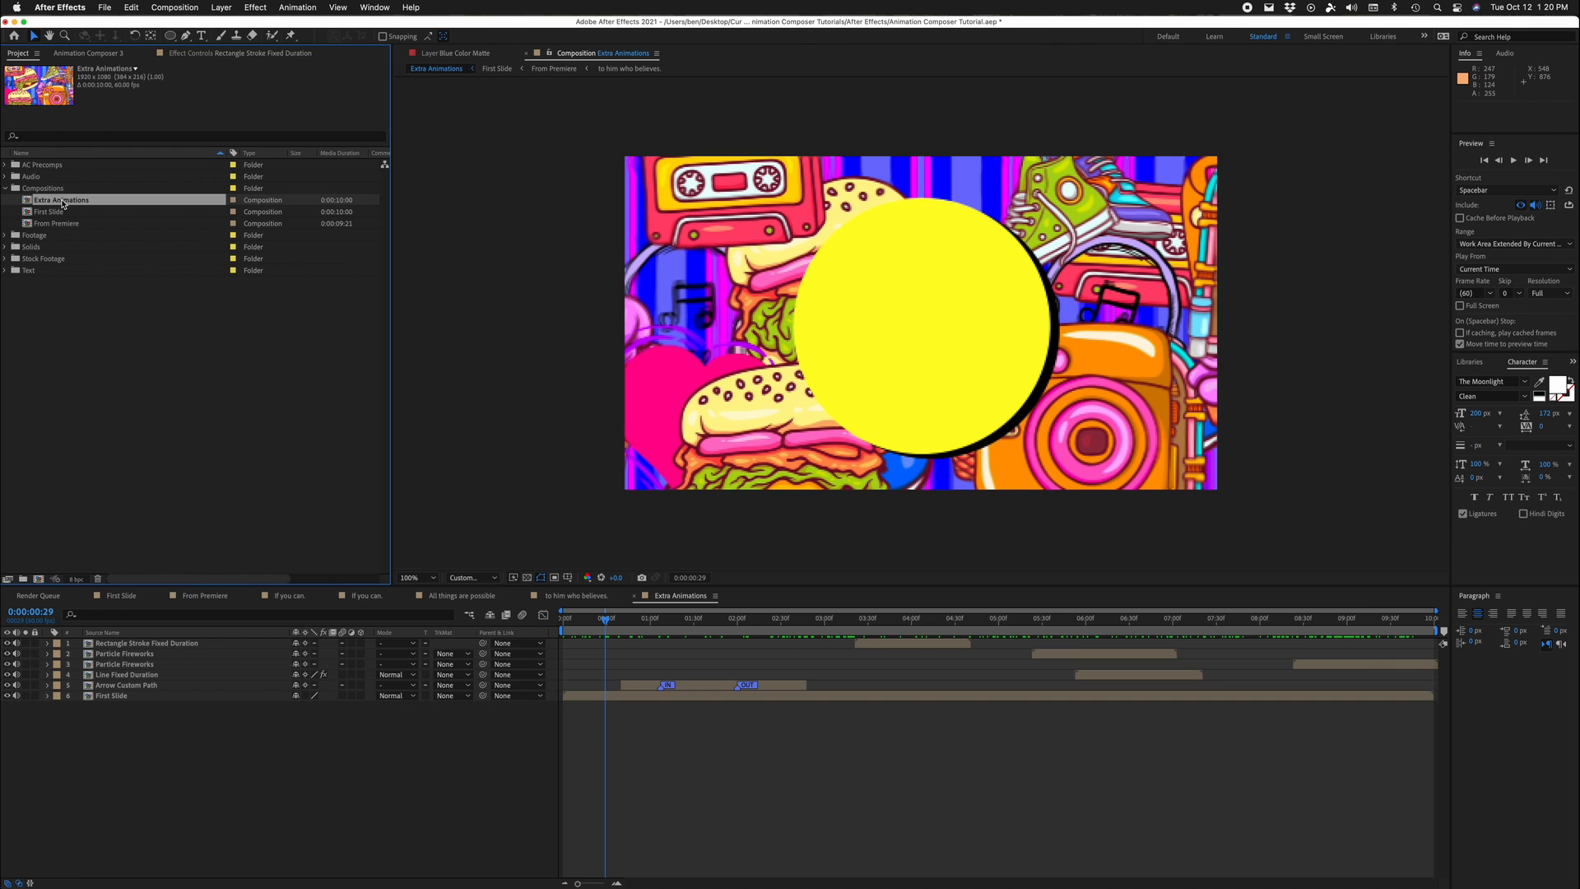
Step: Create a new composition from Extra Animations and name it Final
drag(63, 203, 81, 510)
drag(39, 579, 39, 579)
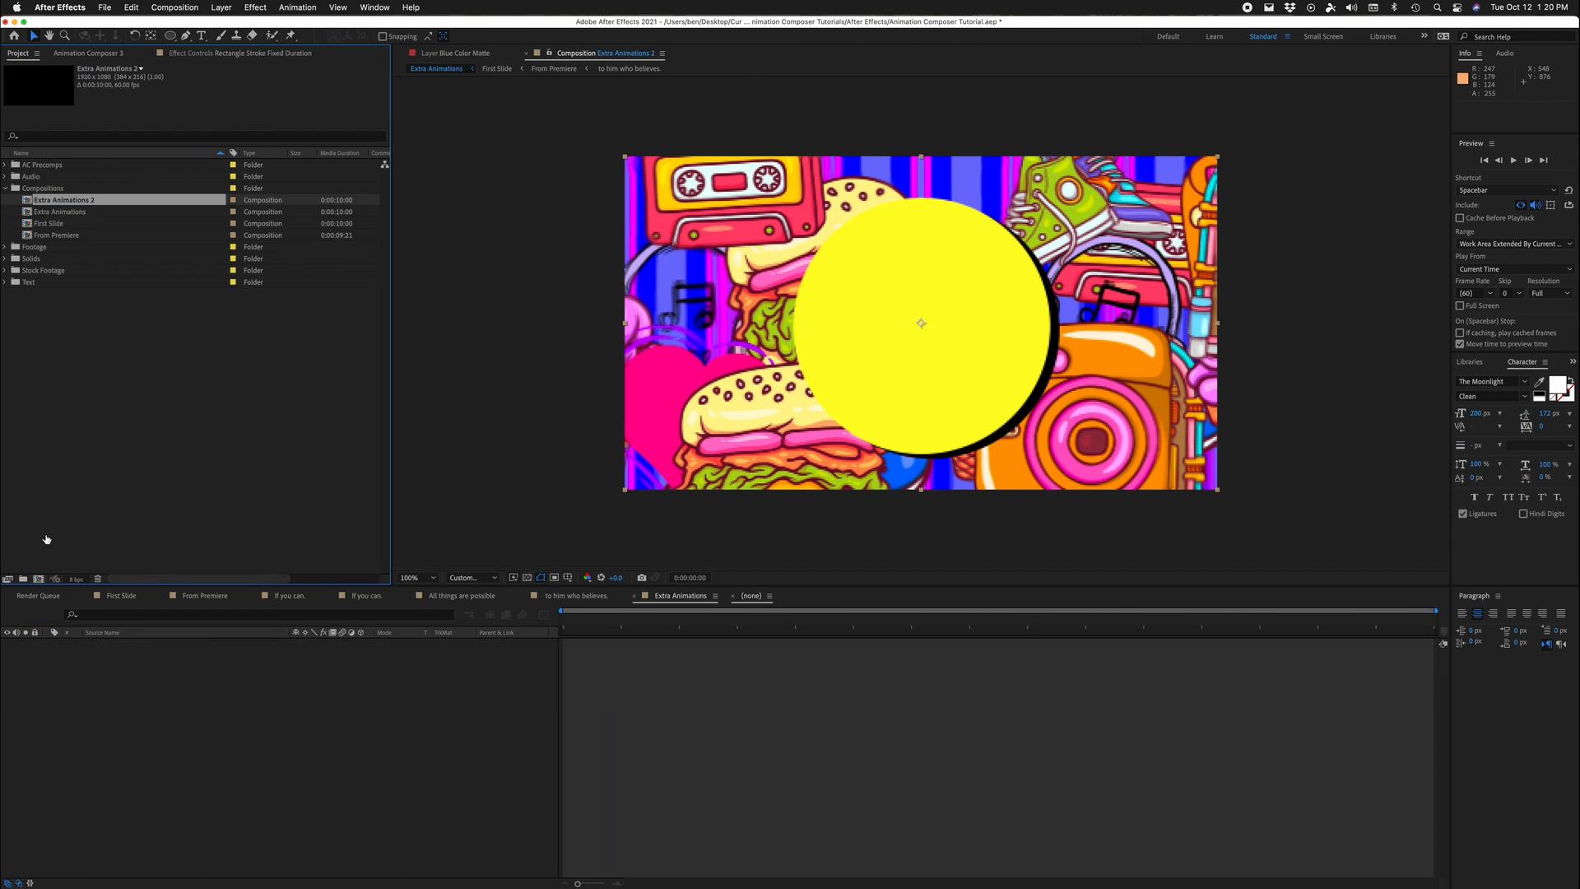
right_click(64, 219)
click(64, 218)
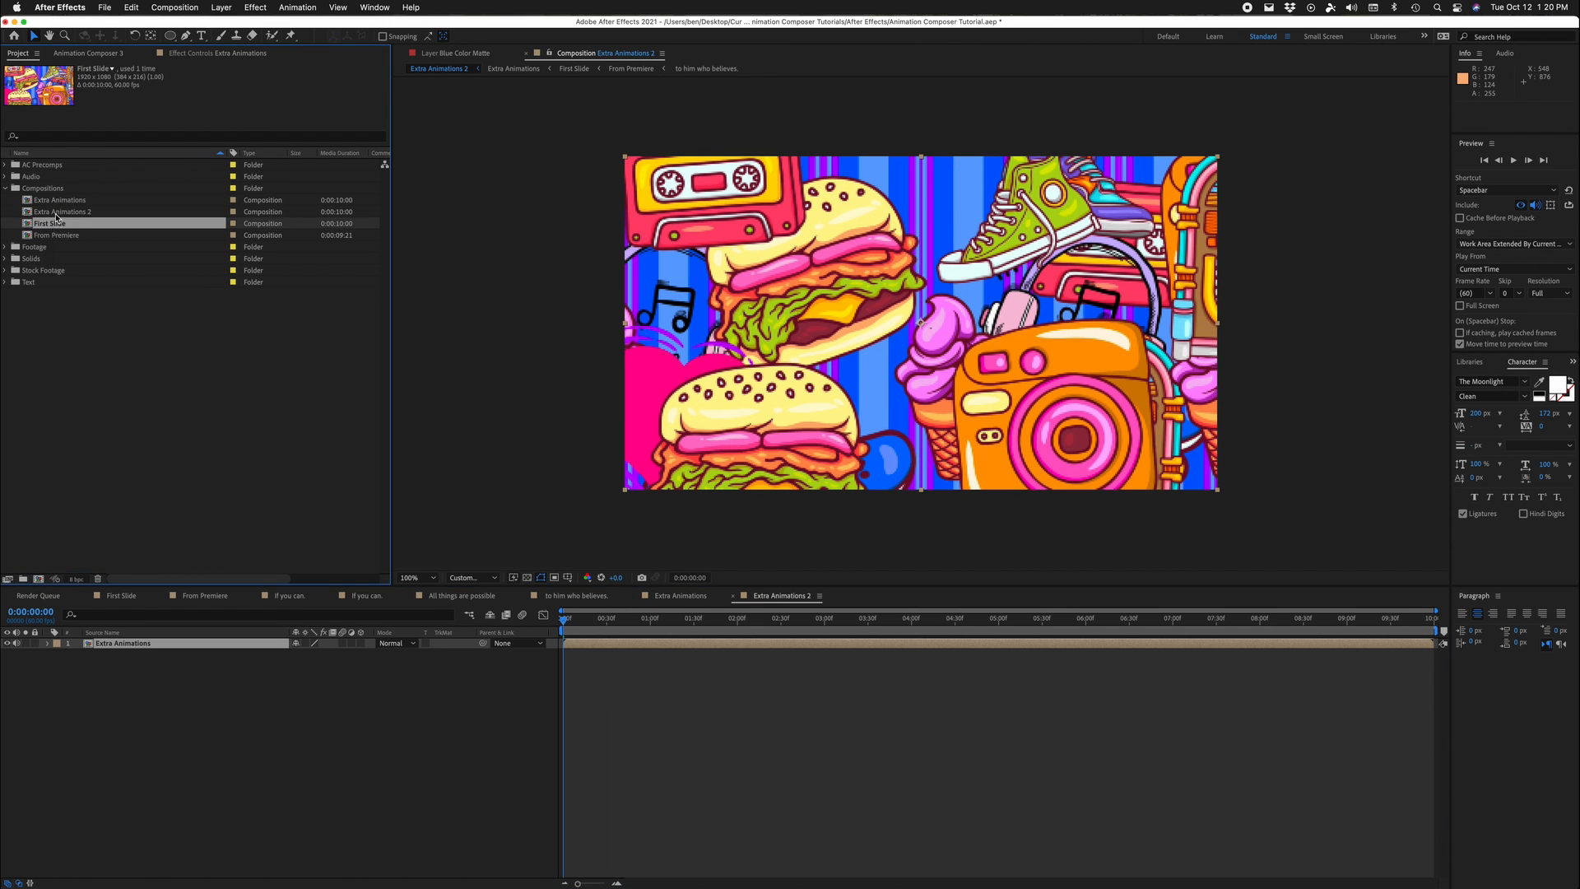
right_click(65, 219)
click(110, 416)
key(BackSpace)
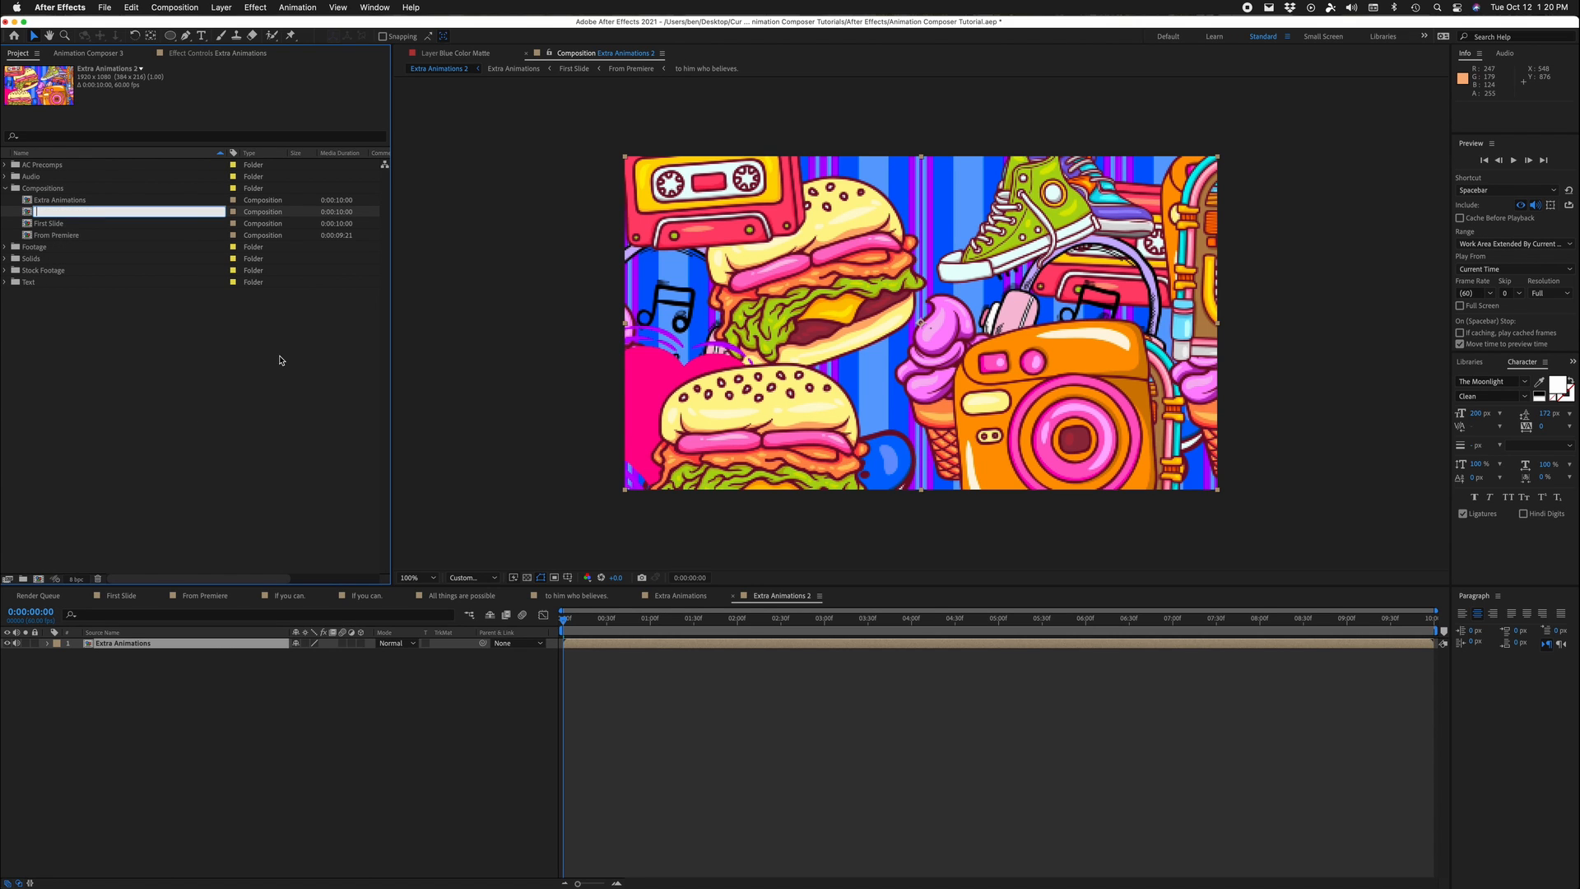
text(Final)
key(Return)
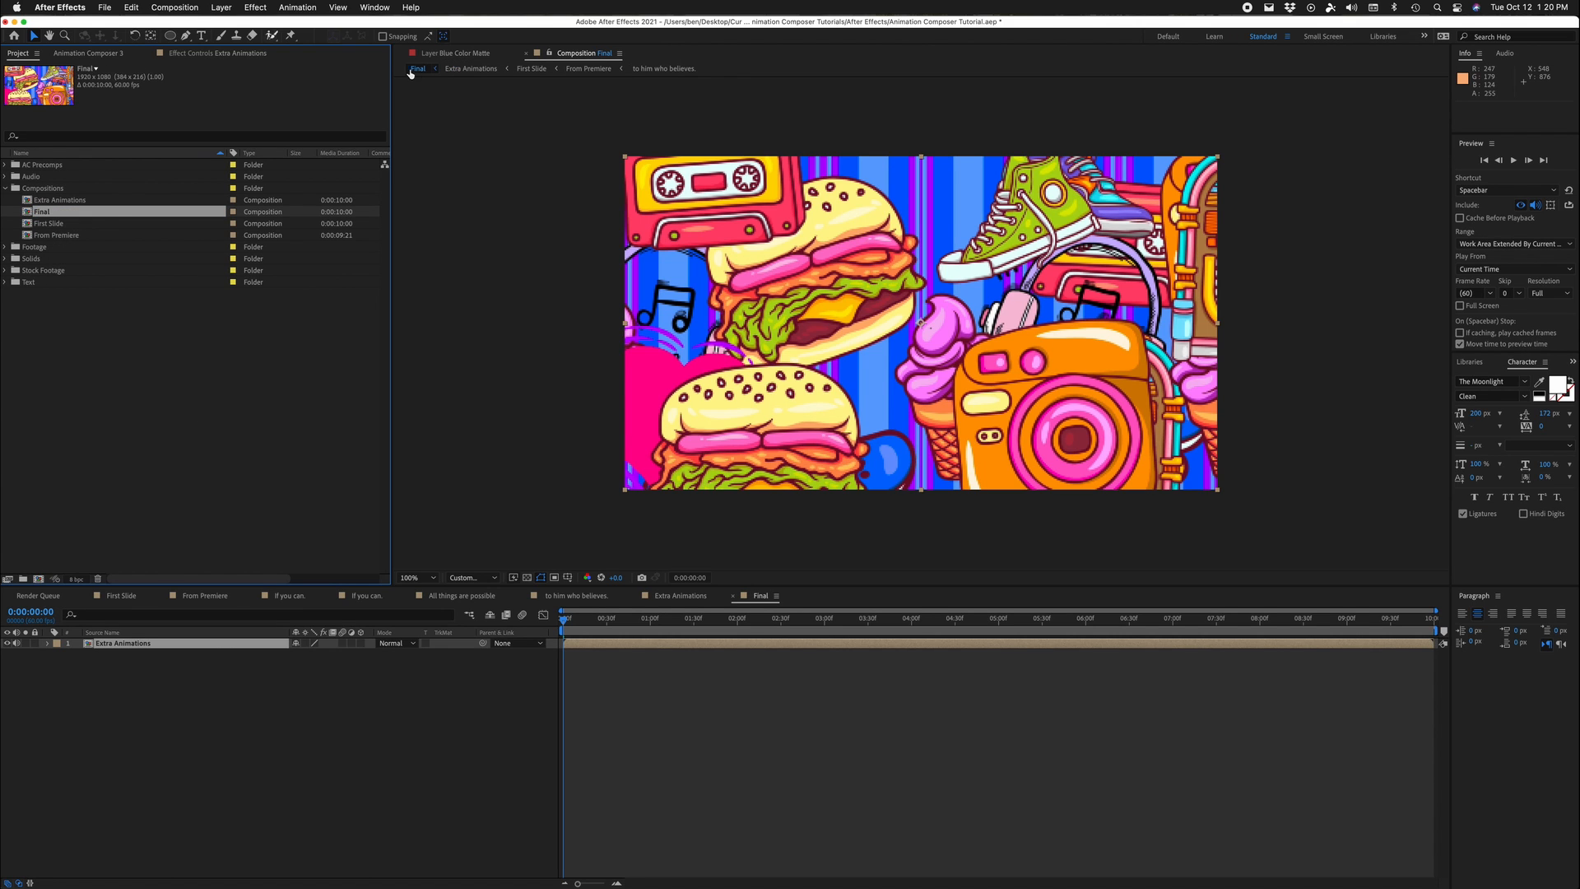
Step: Show the frame at 0:00:01:44 in the Final composition and search the available effects for "film g"
click(255, 8)
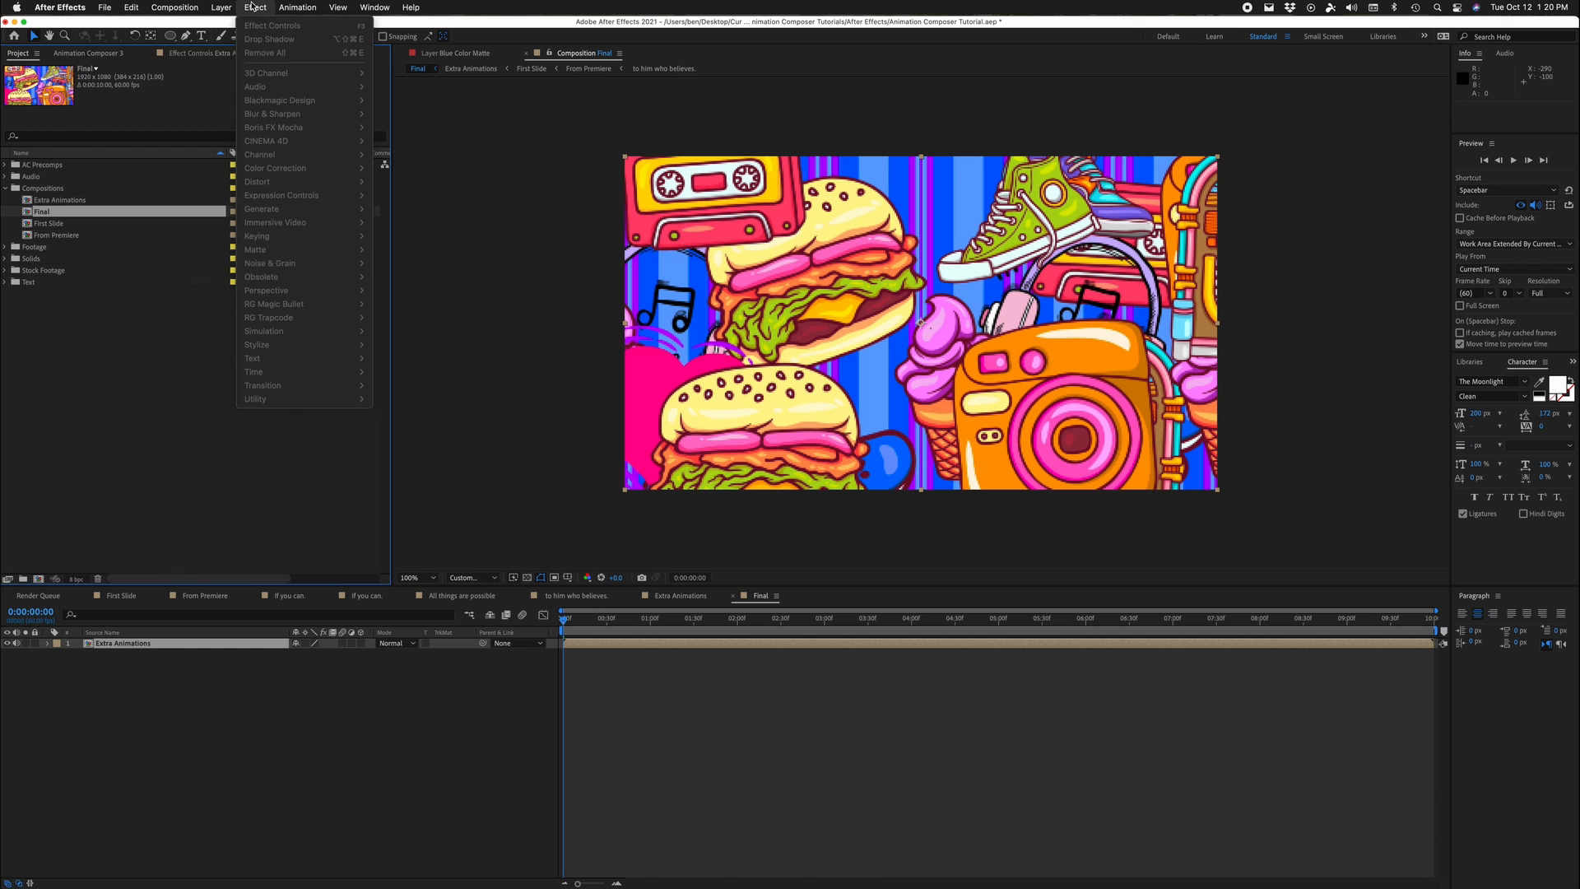
click(526, 42)
click(713, 646)
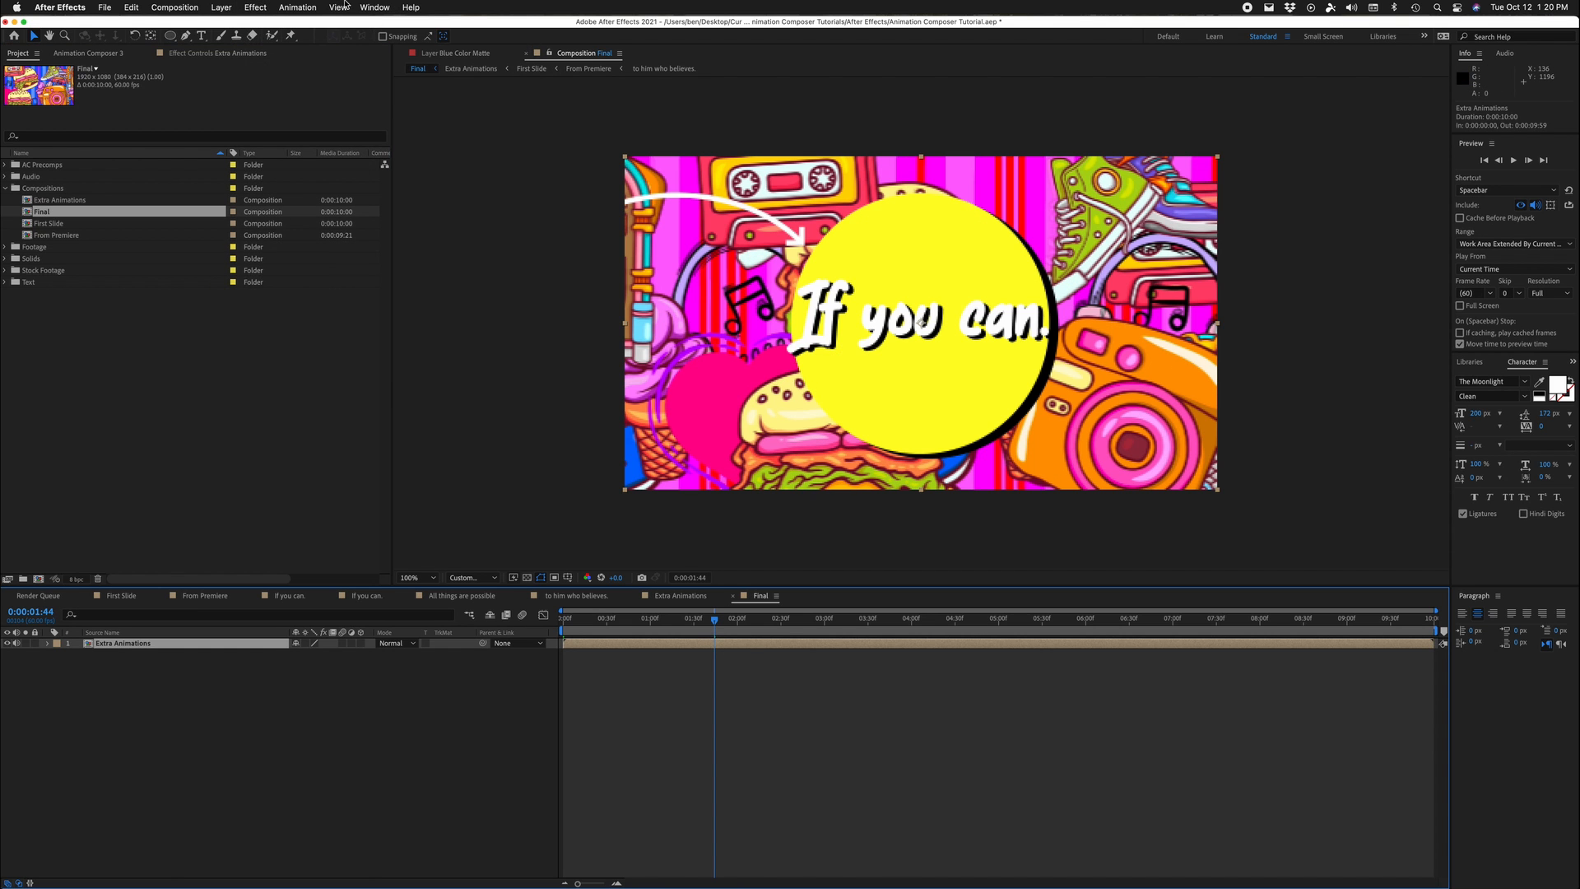
click(255, 8)
mouse_move(415, 7)
text(f)
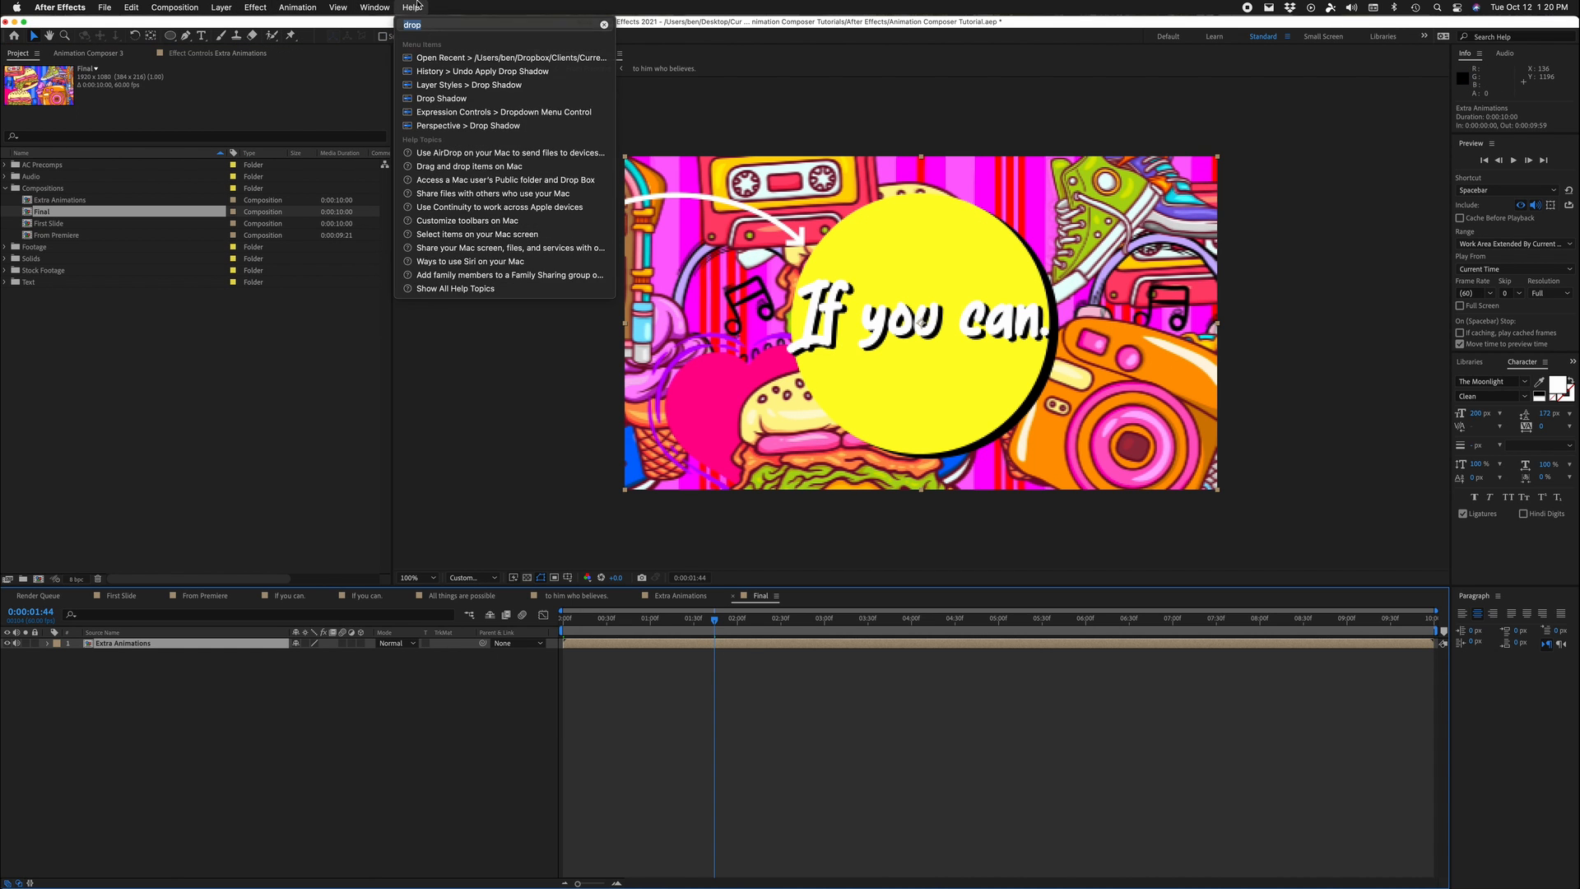
text(ilm g)
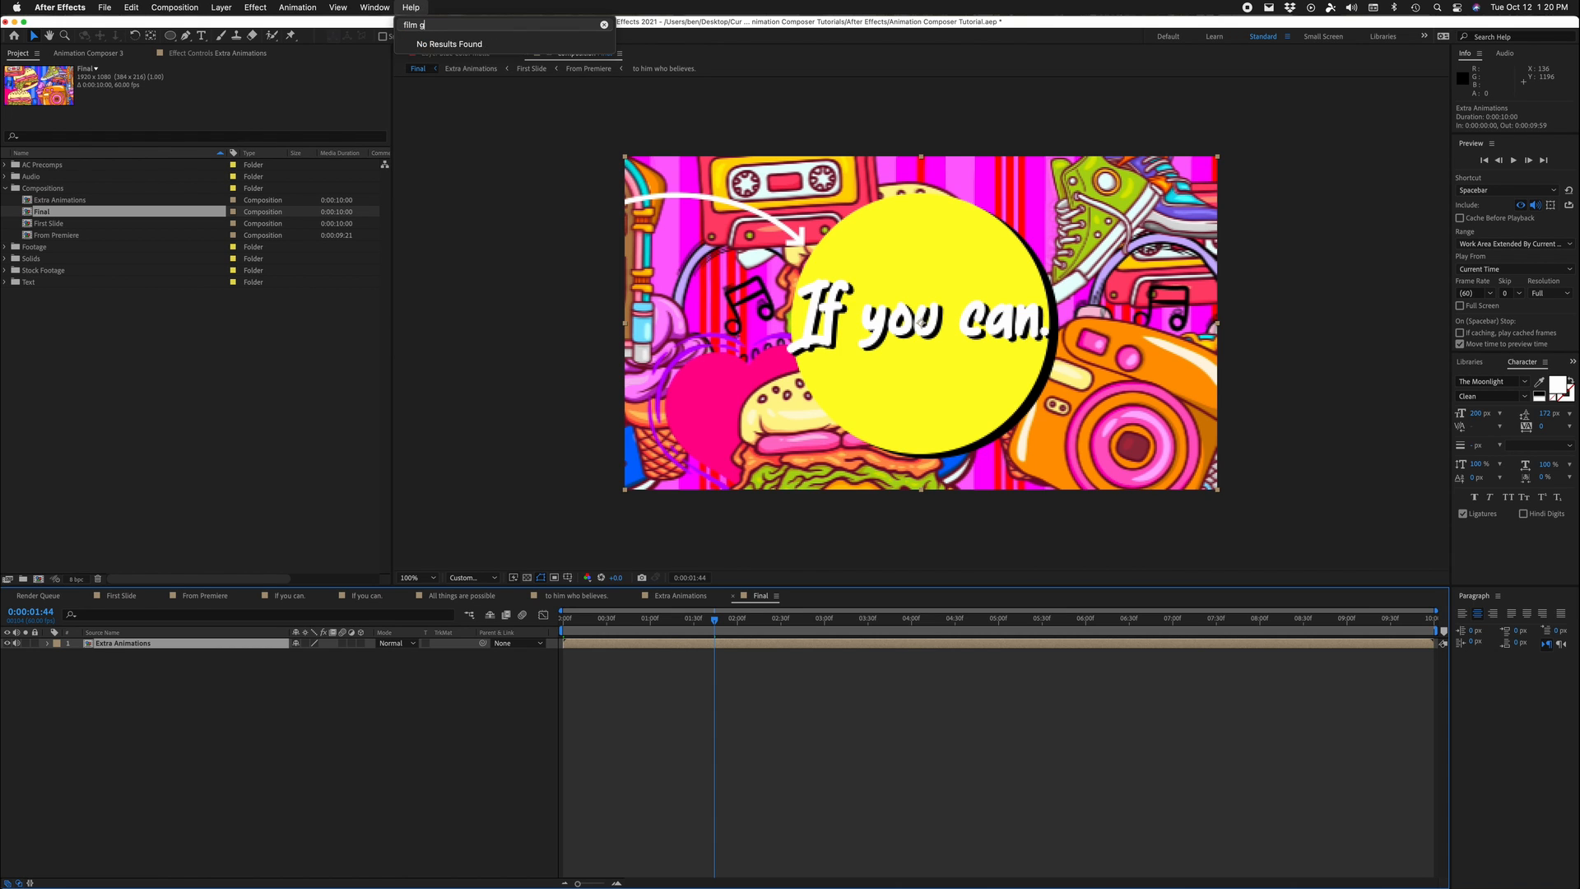
key(Escape)
key(g)
Step: Search for "grain" and apply the Dust & Scratches effect to the Extra Animations layer
click(416, 7)
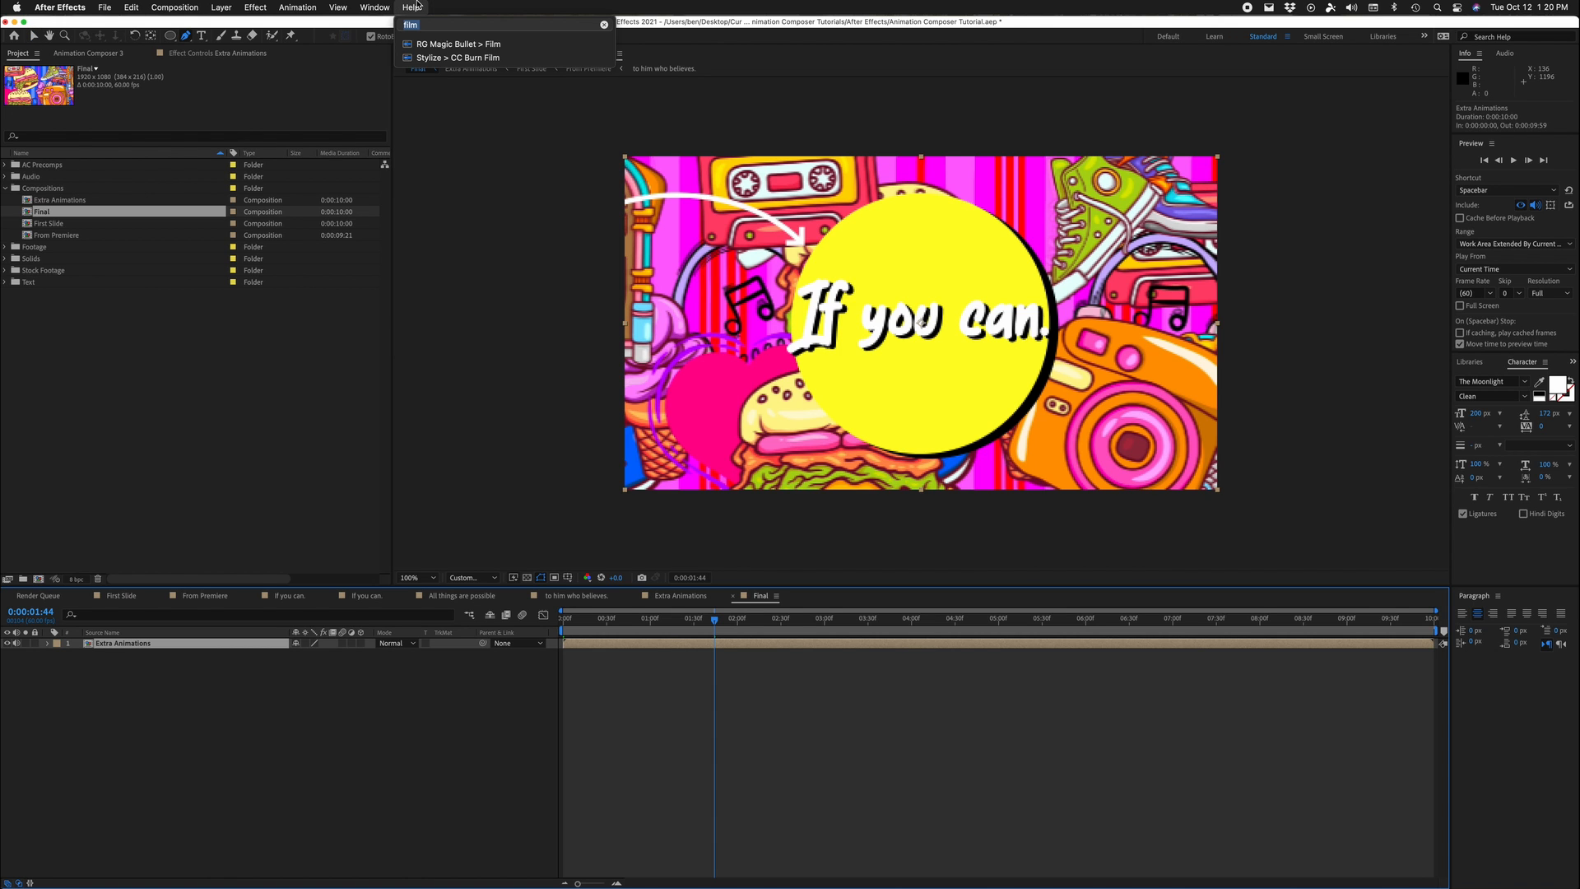
text(grain)
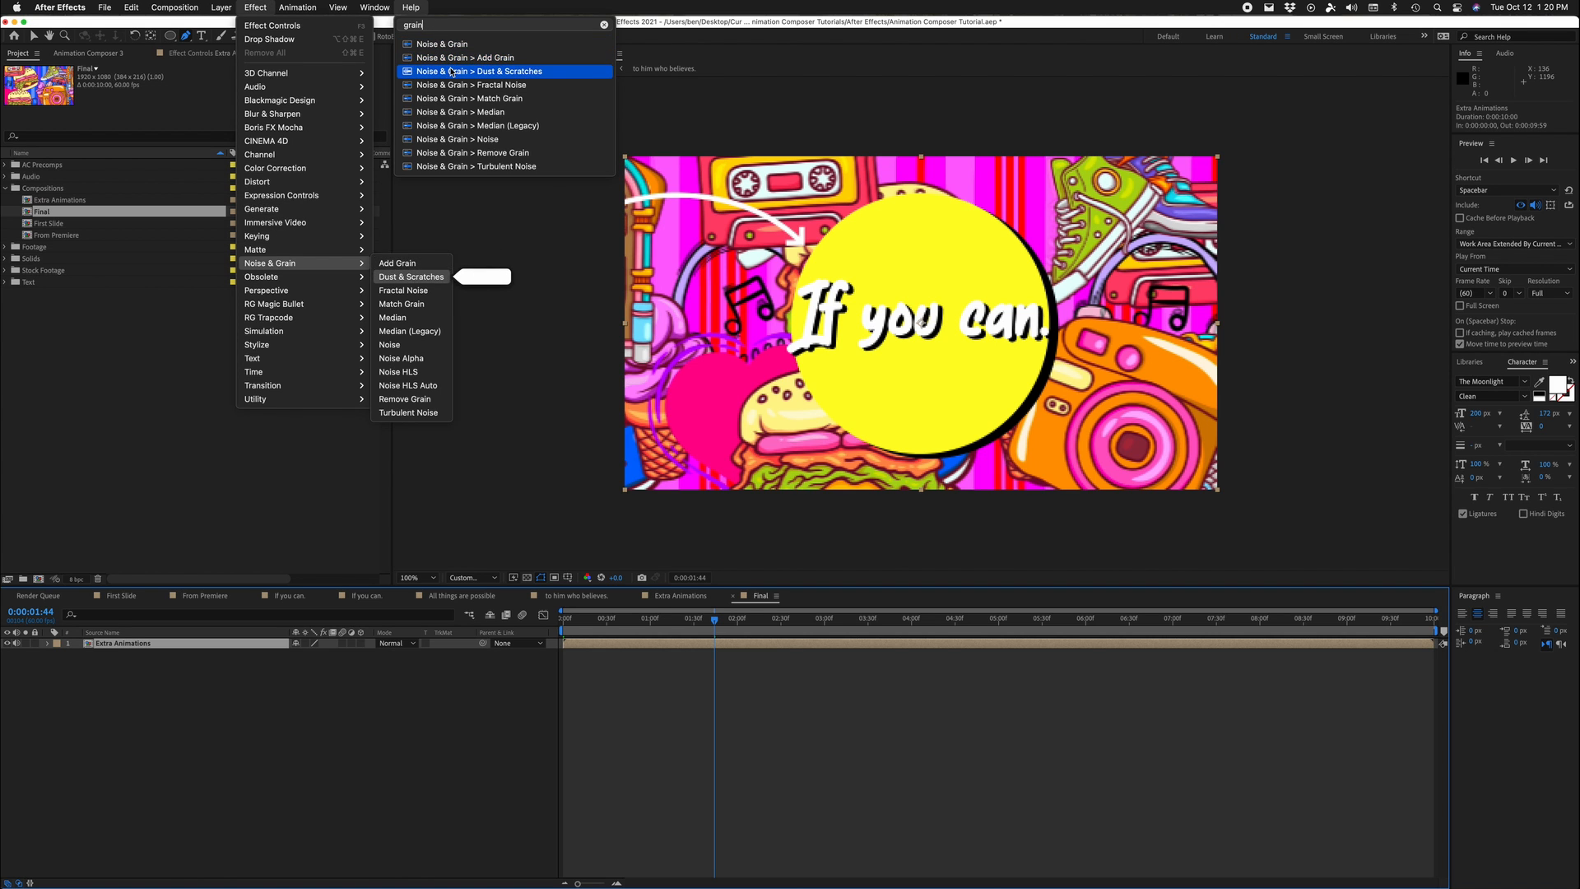
click(399, 270)
Step: Set the Dust & Scratches radius to 4 and threshold to 127.5, and preview the look
key(.)
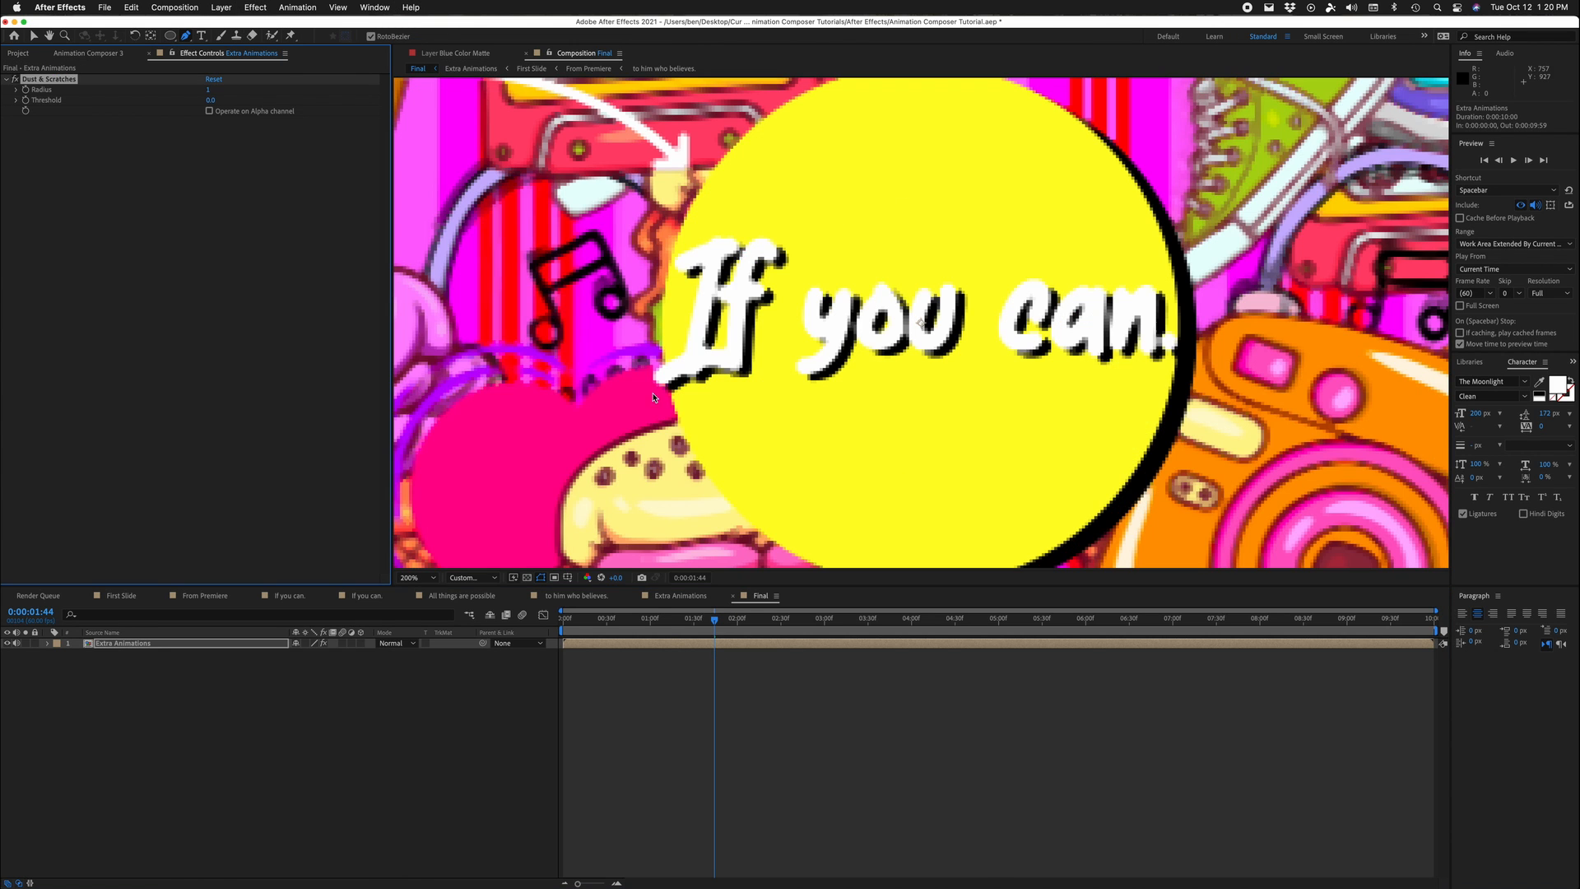
key(v)
mouse_move(209, 90)
mouse_down()
mouse_move(315, 100)
mouse_move(180, 91)
mouse_up()
key(comma)
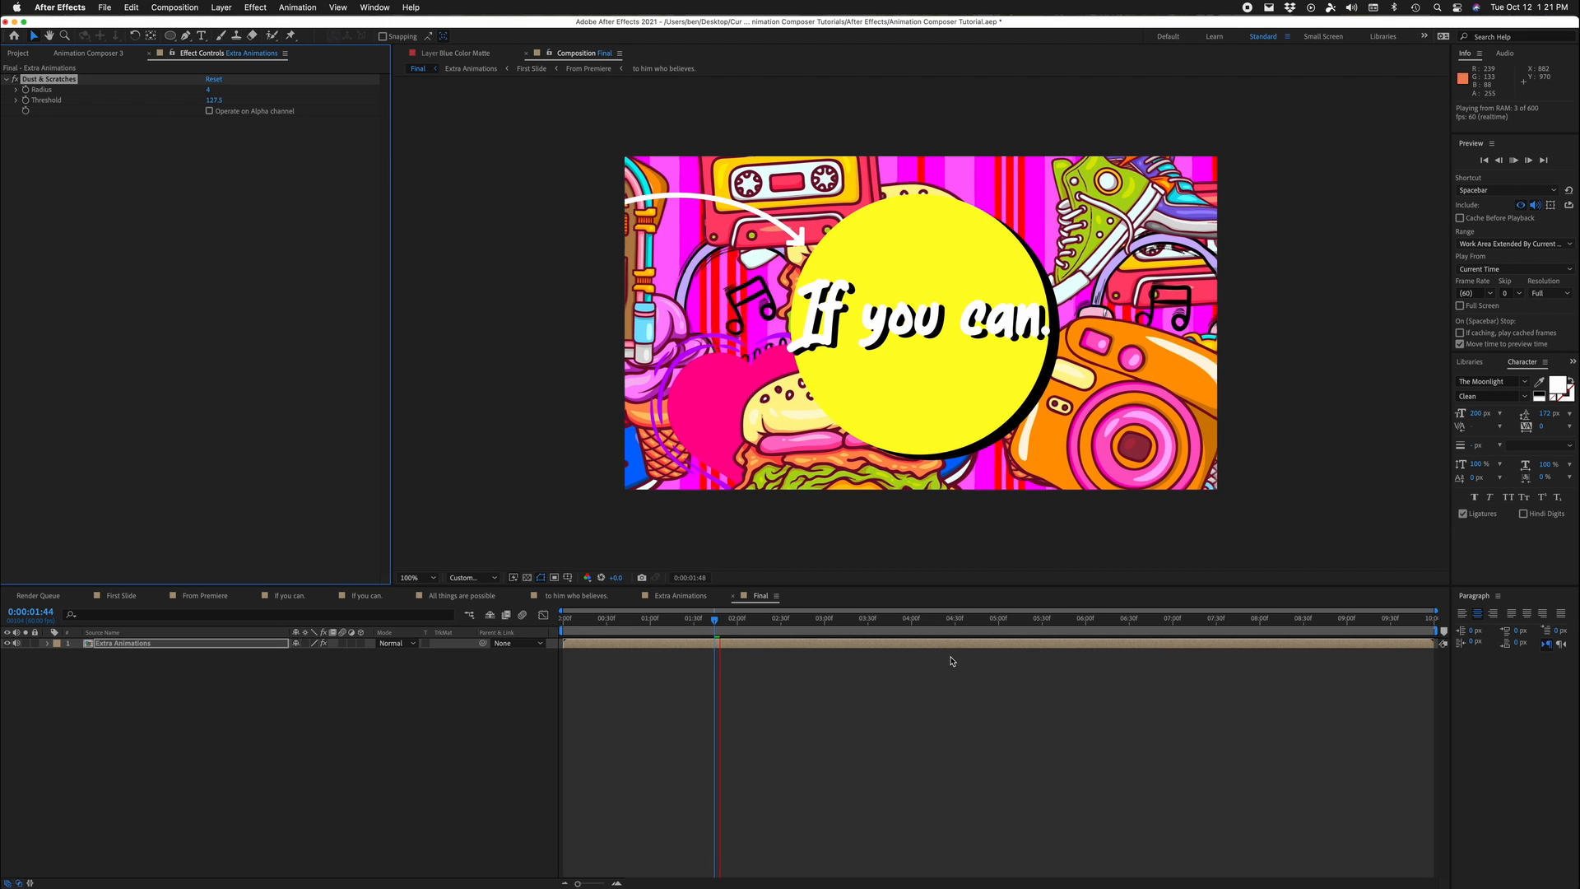
click(749, 630)
key(space)
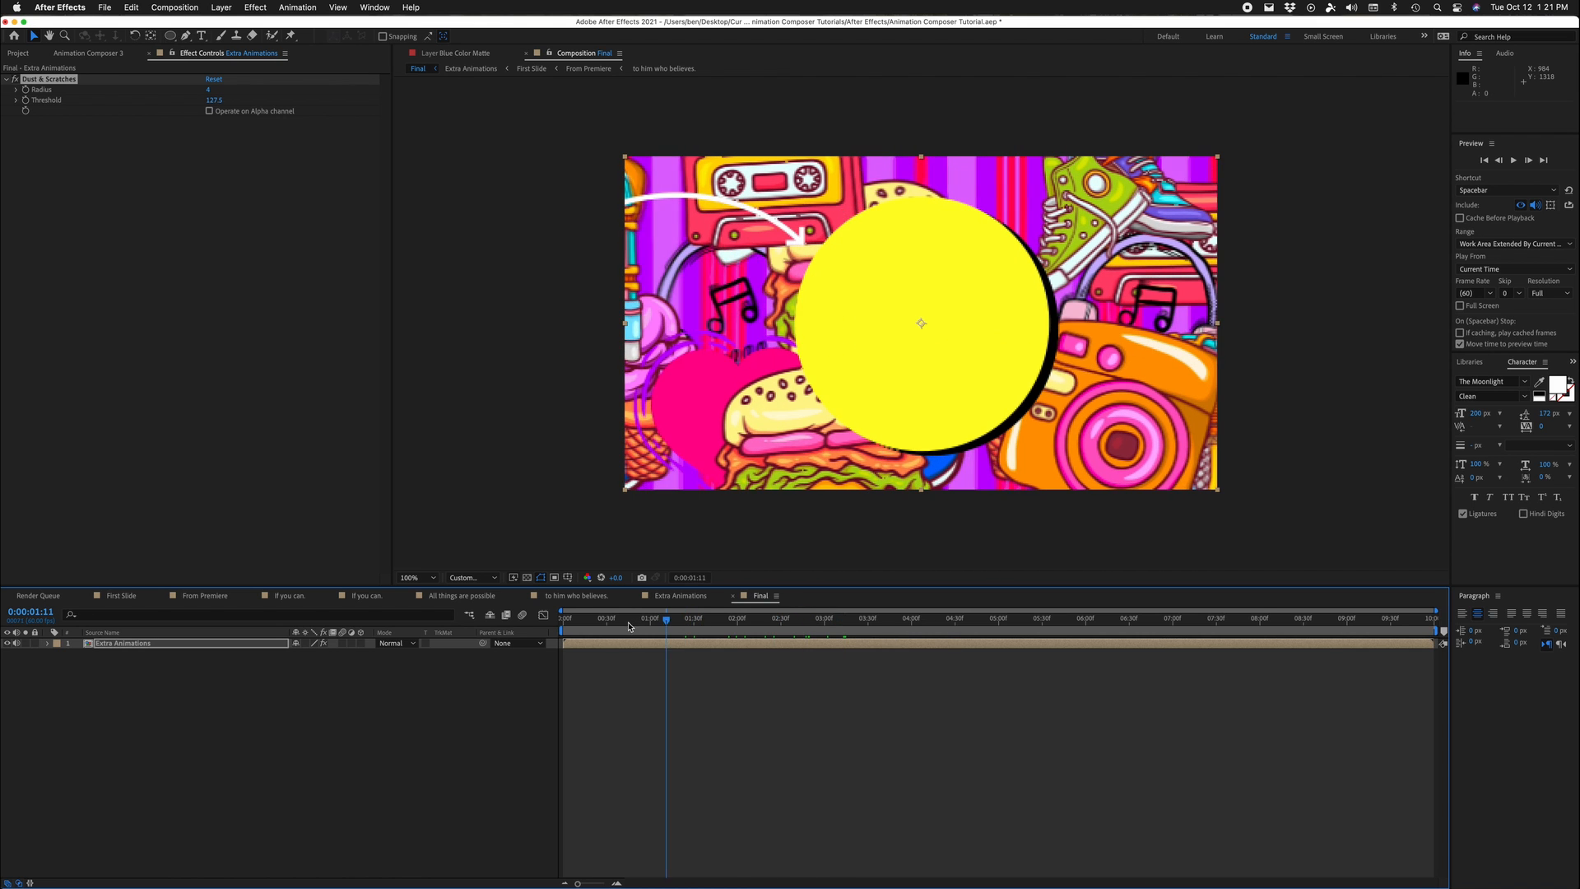
Step: Delete the Dust & Scratches effect from the Extra Animations layer and play back the Final composition
click(51, 80)
key(Delete)
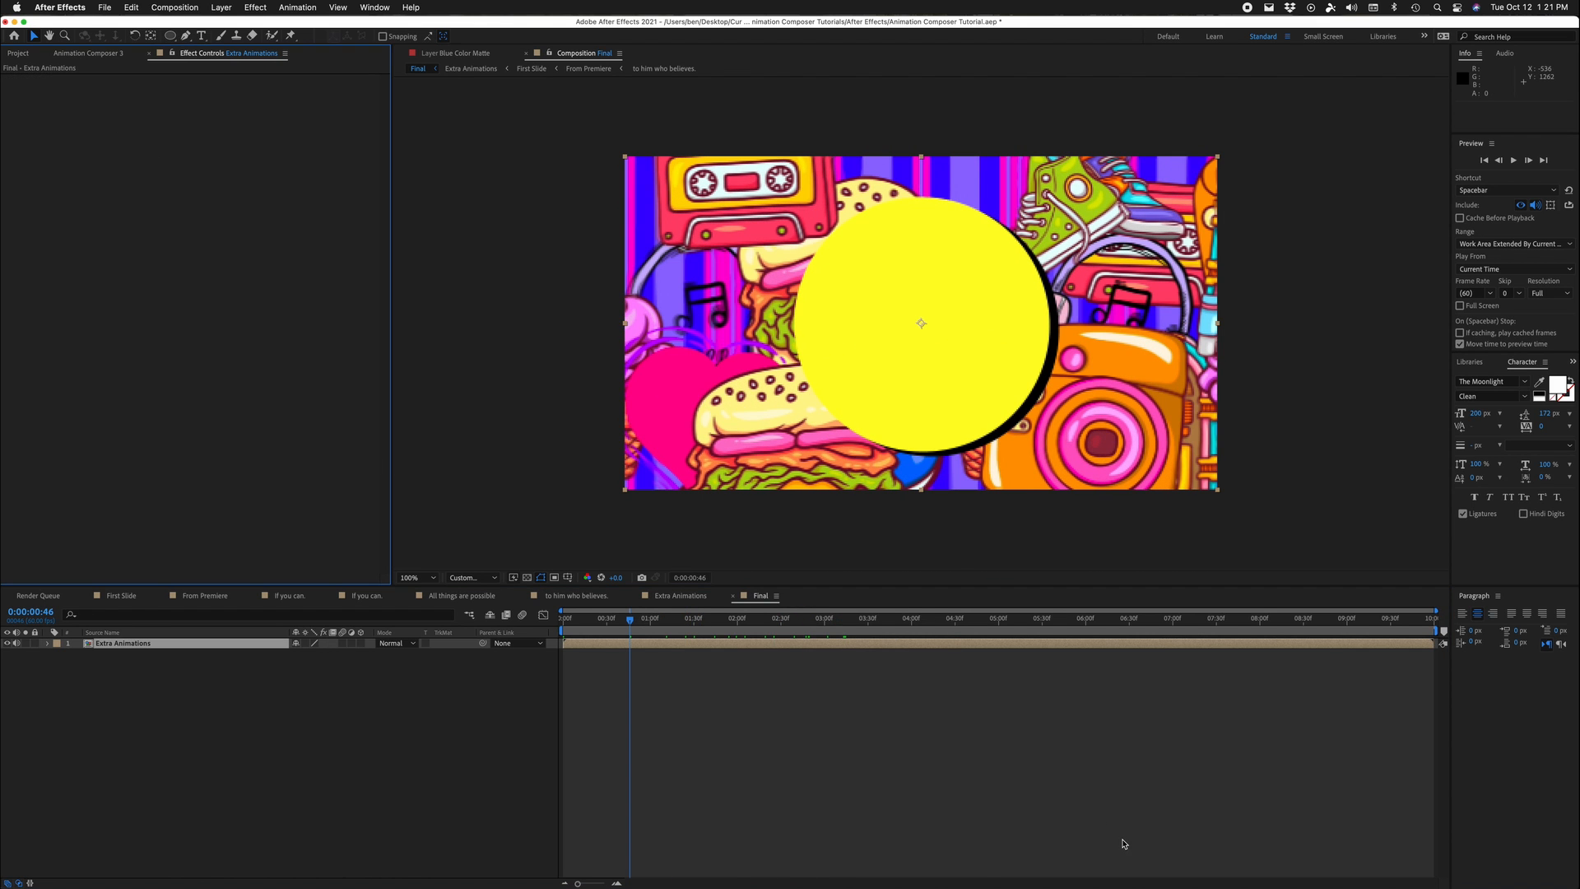
key(space)
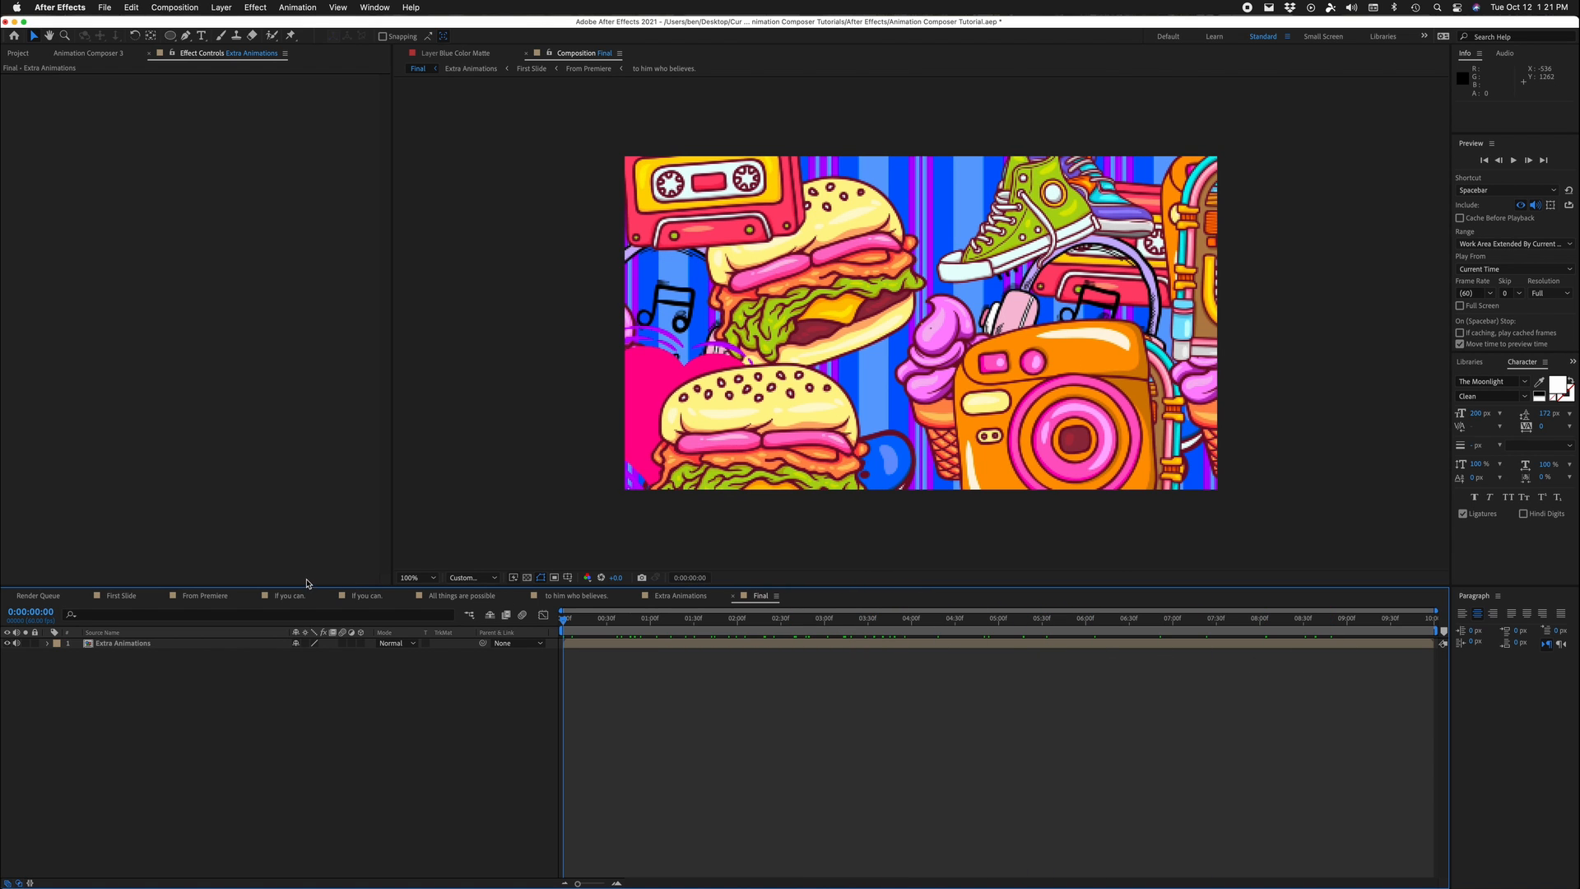
Step: Add the Final composition to the render queue
click(105, 7)
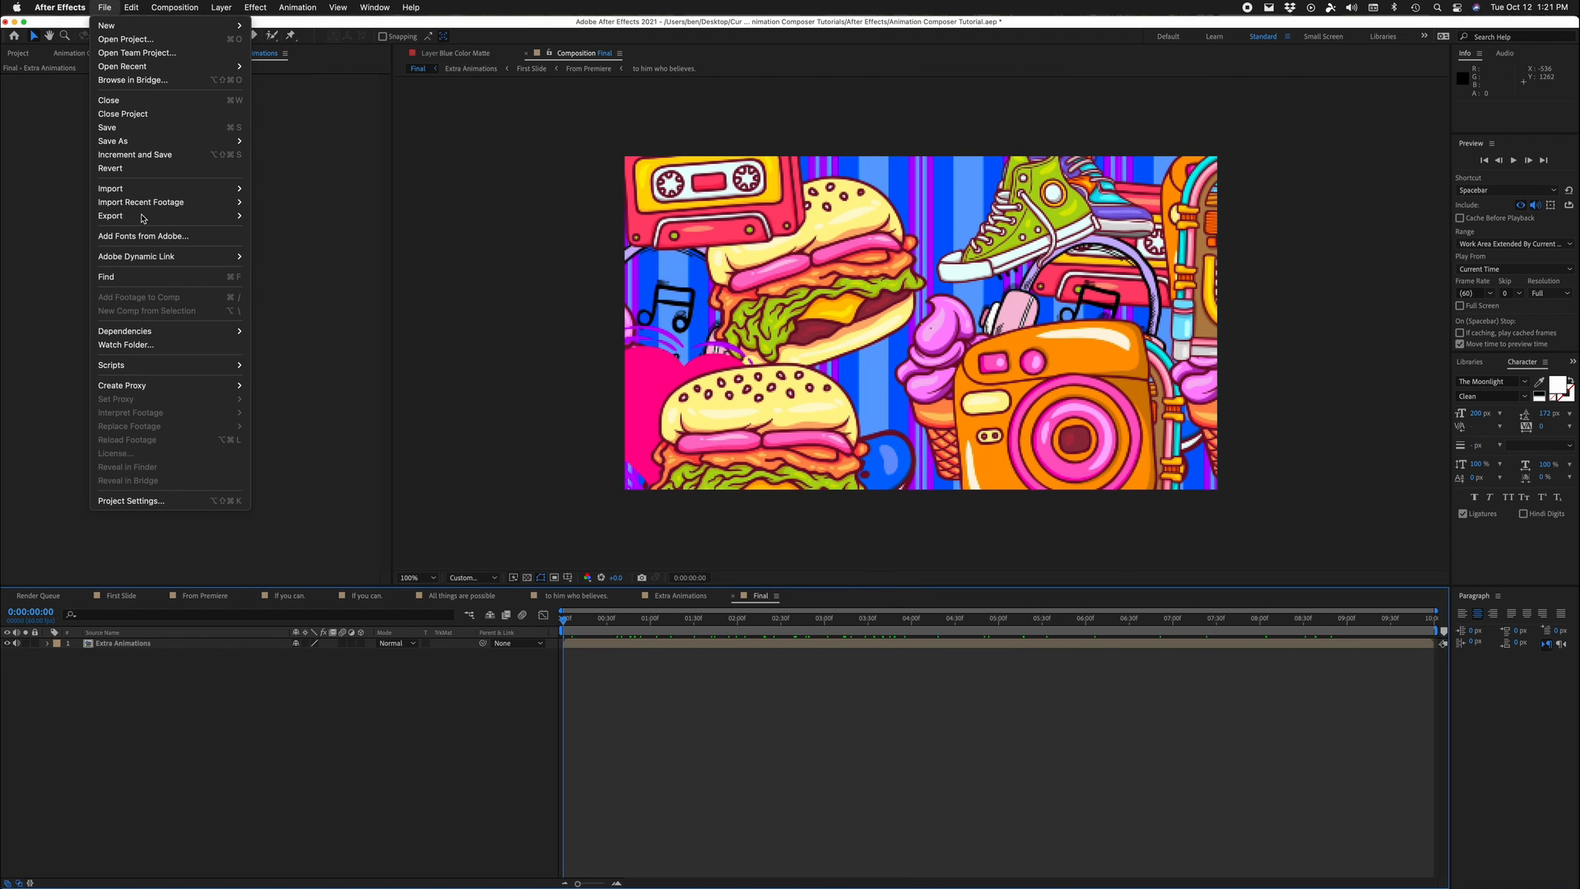
click(608, 673)
click(683, 643)
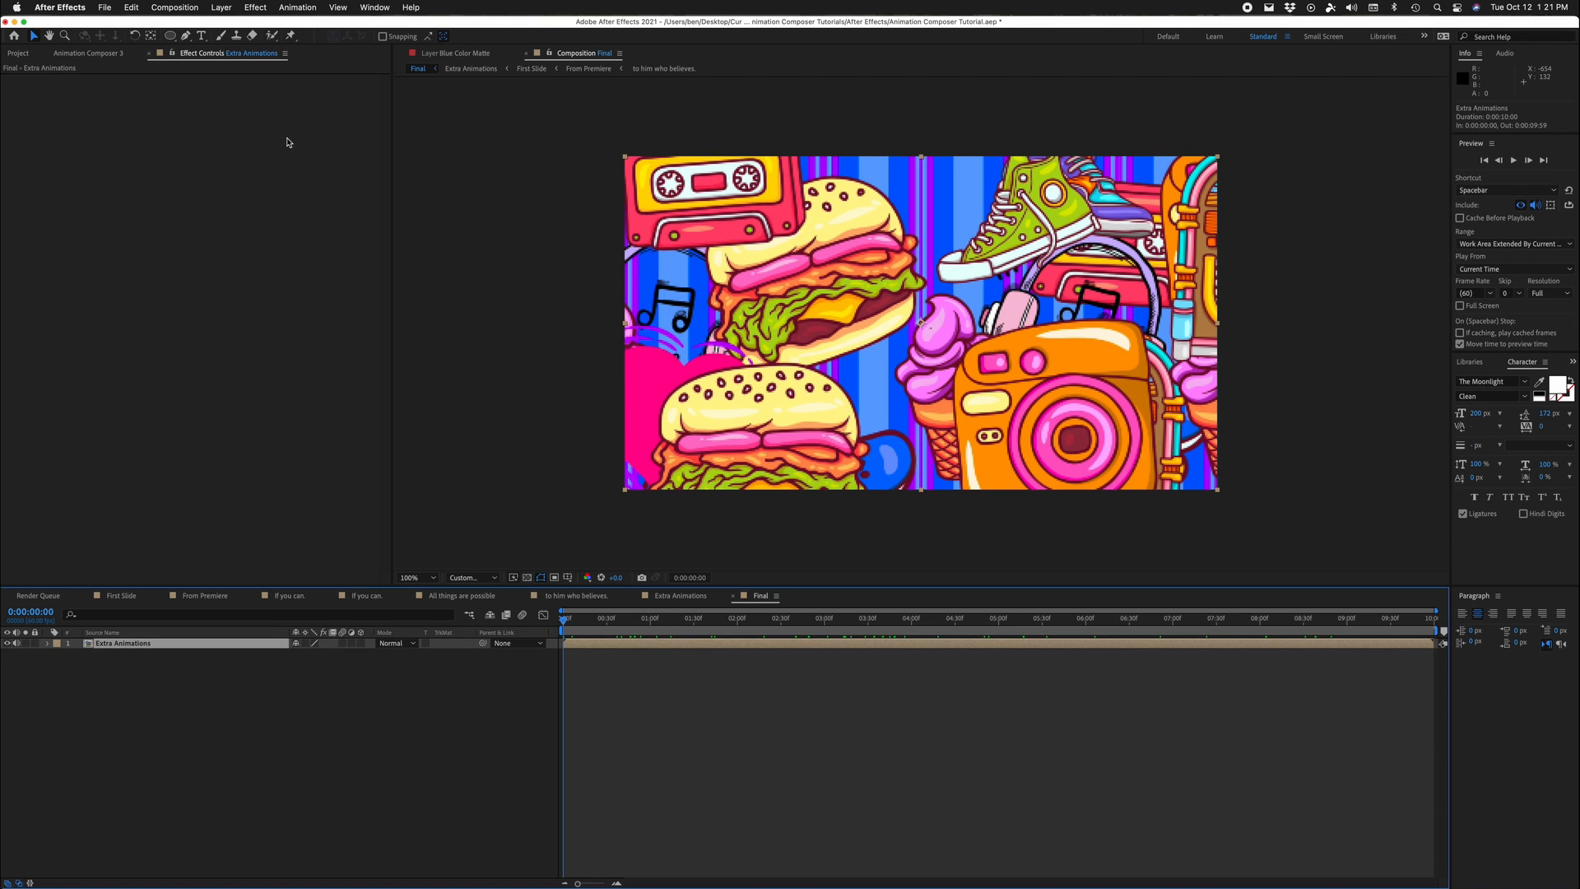
click(104, 8)
mouse_move(165, 215)
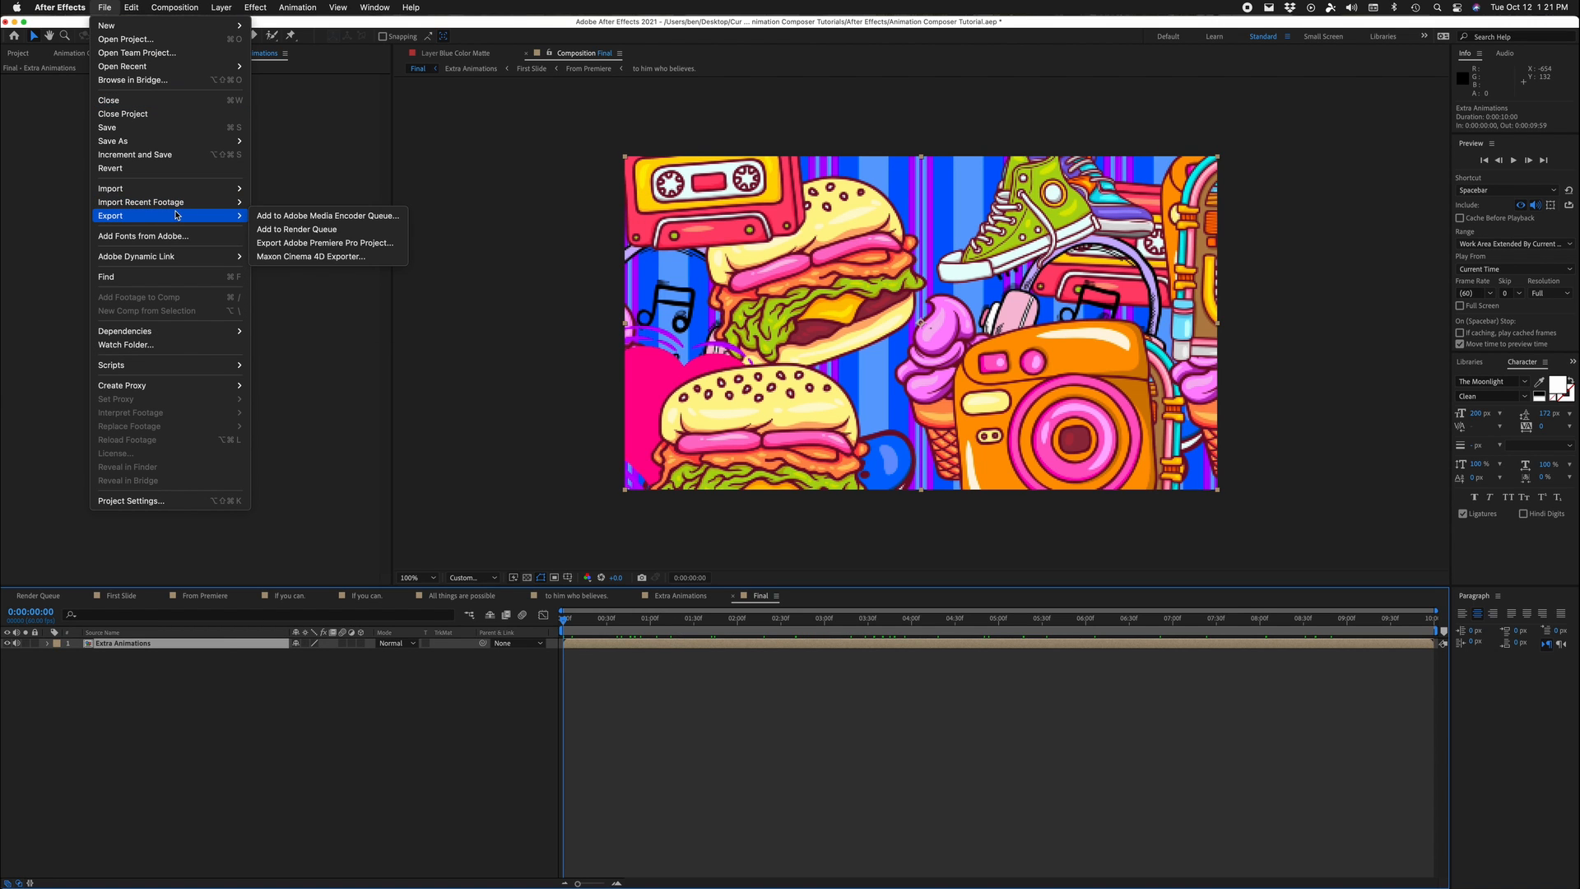
click(305, 228)
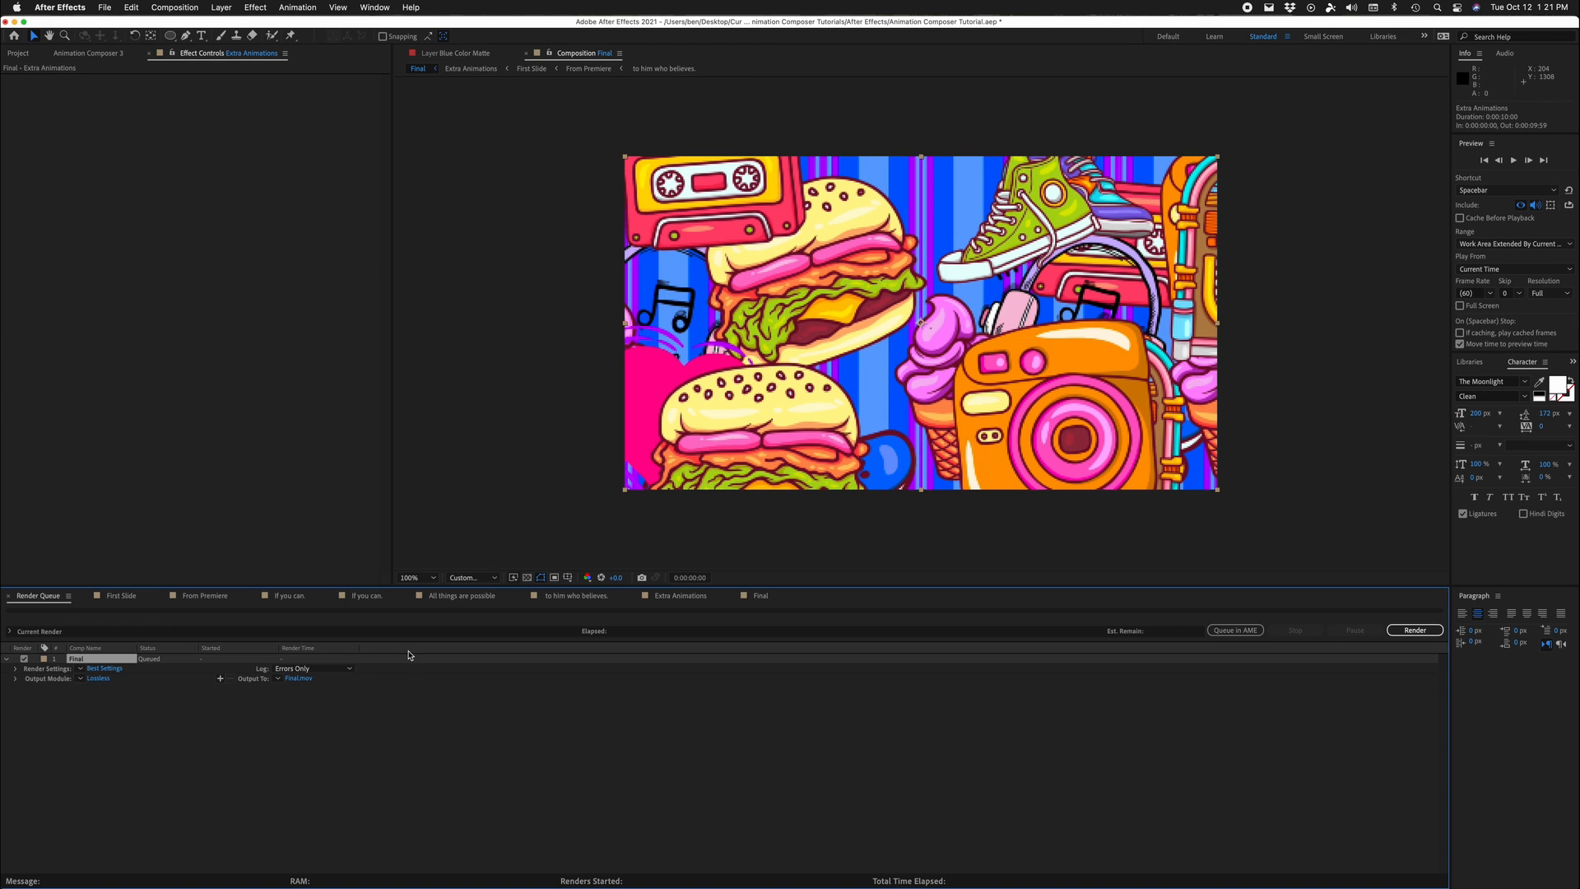
Step: Examine the channel options in the queued render's output module settings and cancel without changes
click(98, 678)
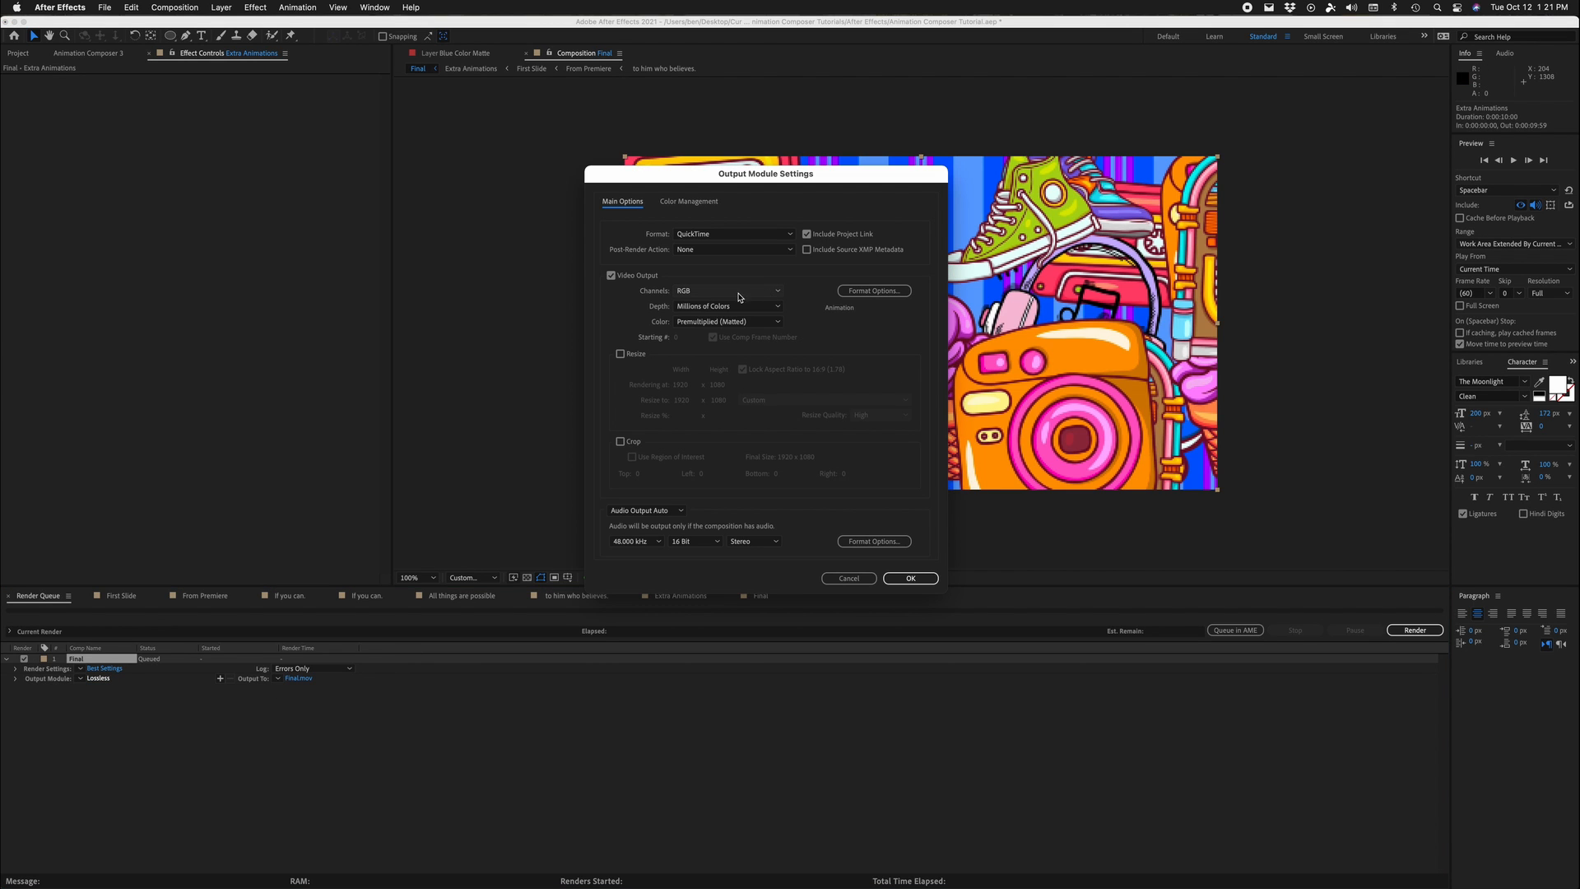
click(702, 292)
click(711, 293)
click(827, 576)
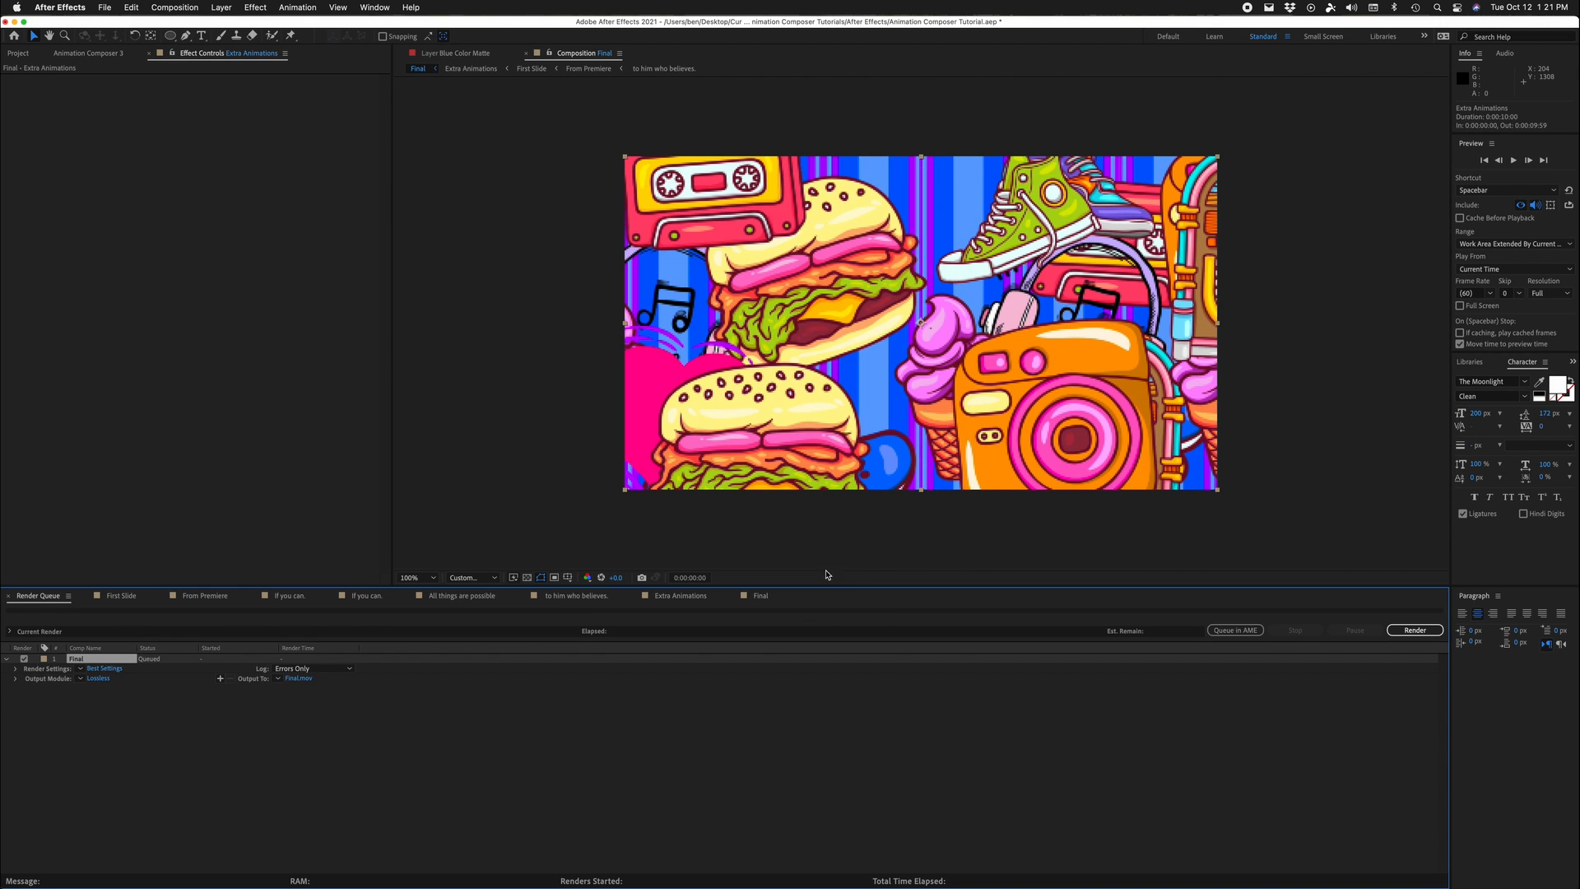
Step: Hide the 90's Doodles 1.mp4 layer in the First Slide composition and show the transparency grid
click(502, 61)
click(532, 68)
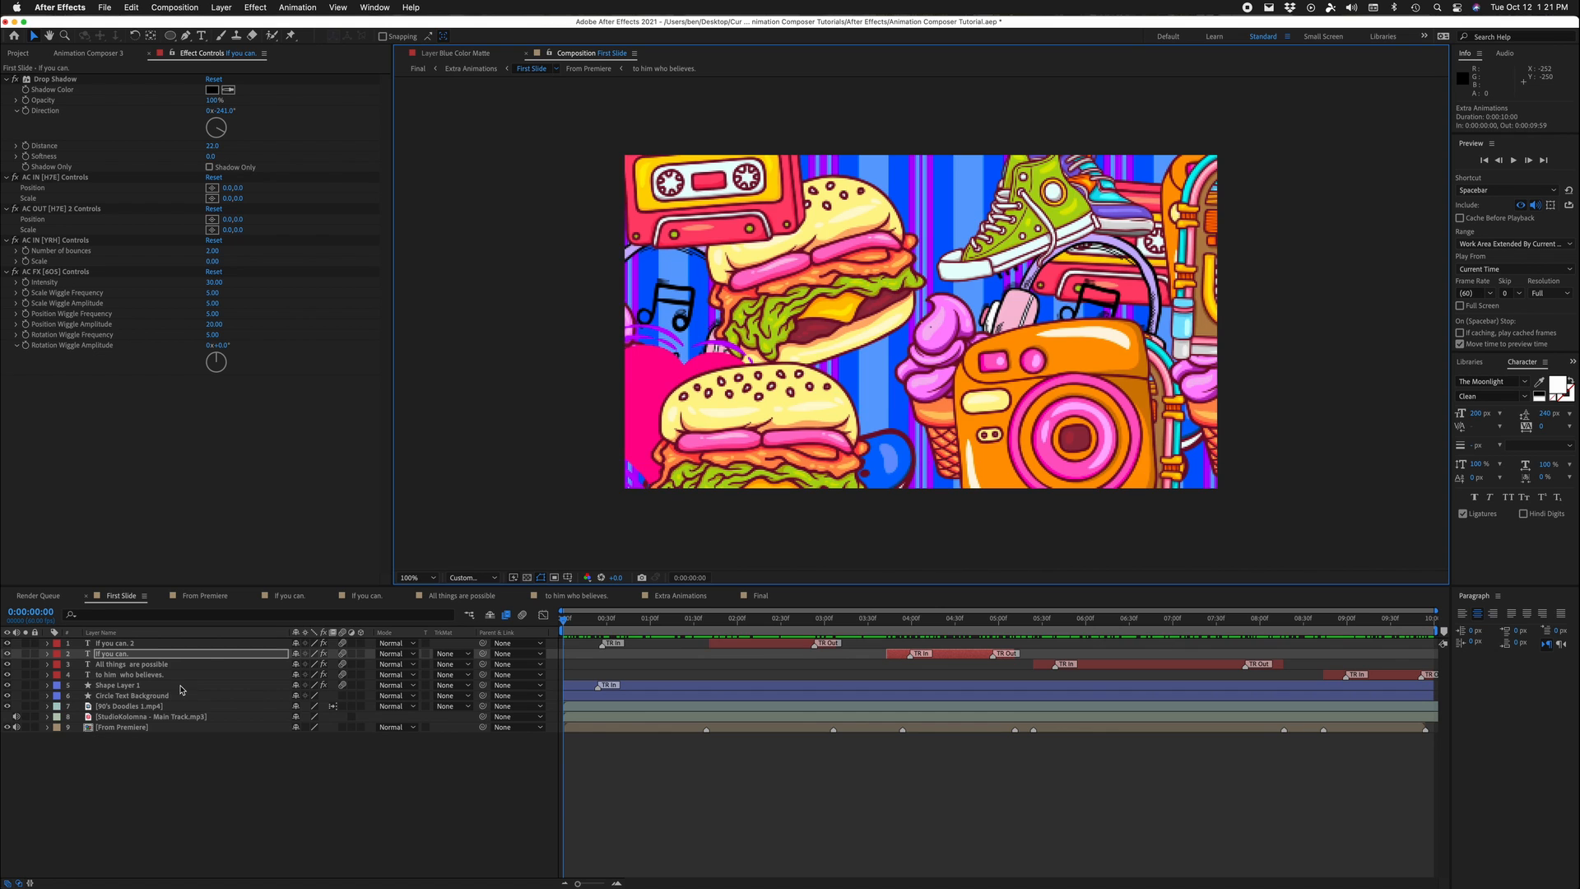
click(7, 696)
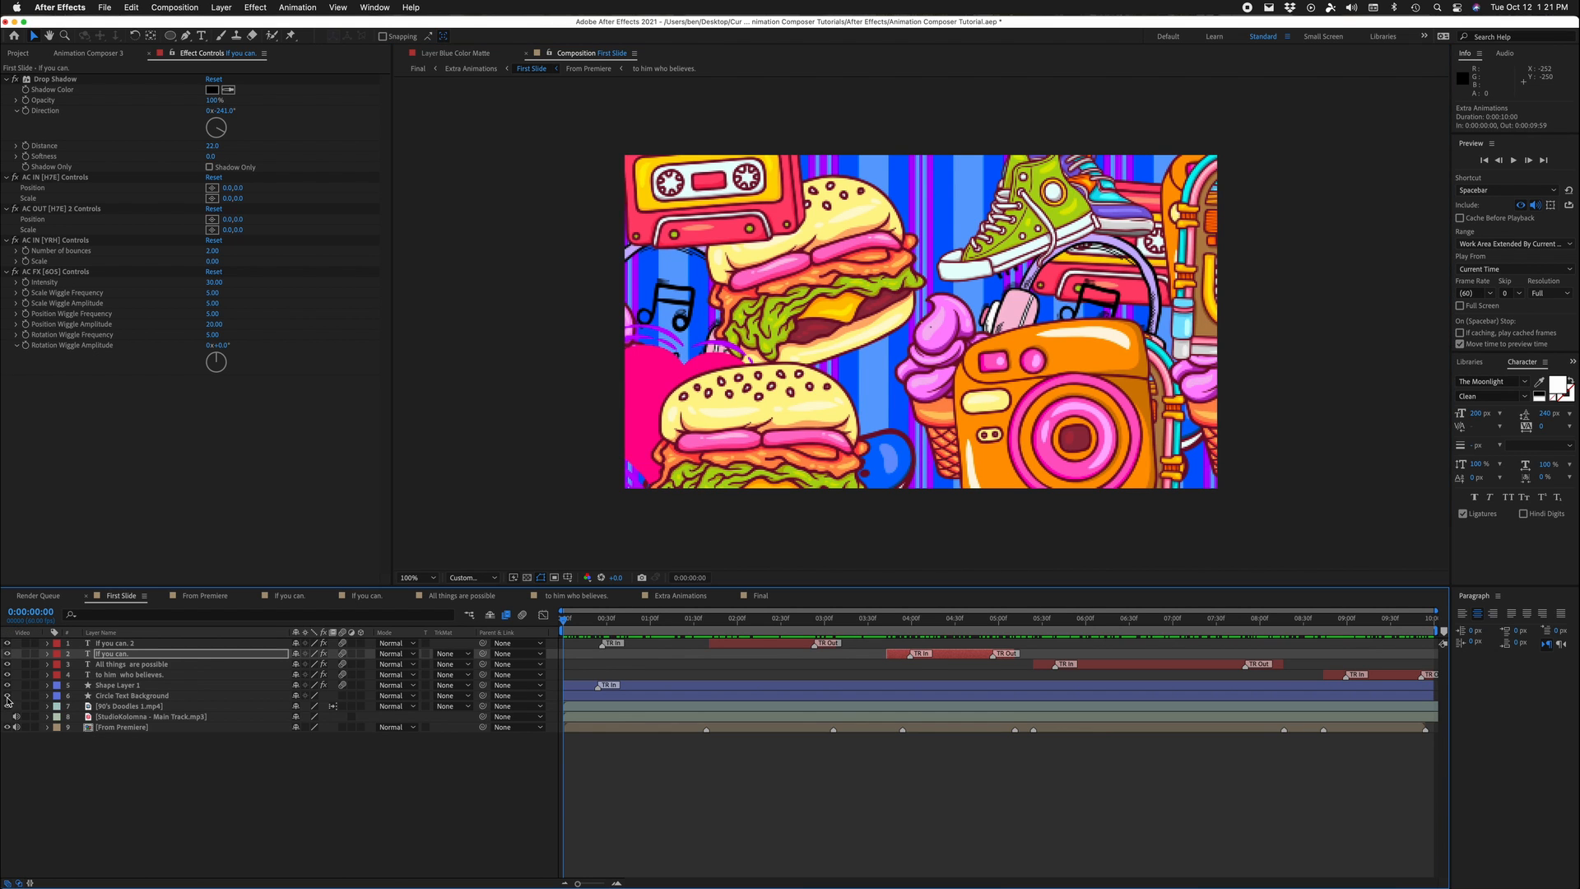
click(6, 706)
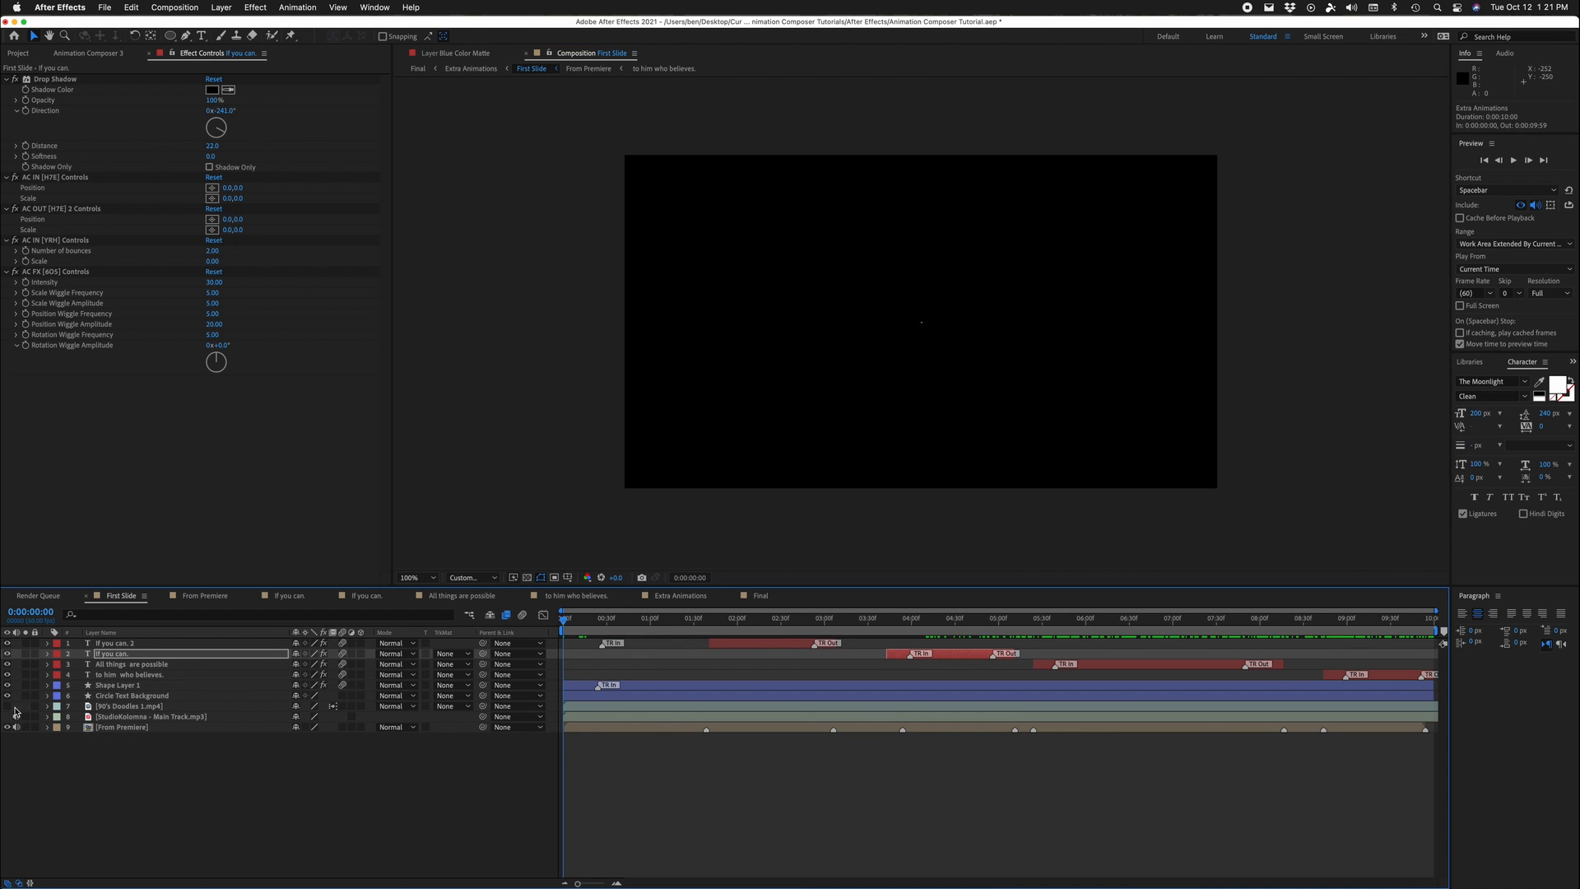
click(527, 577)
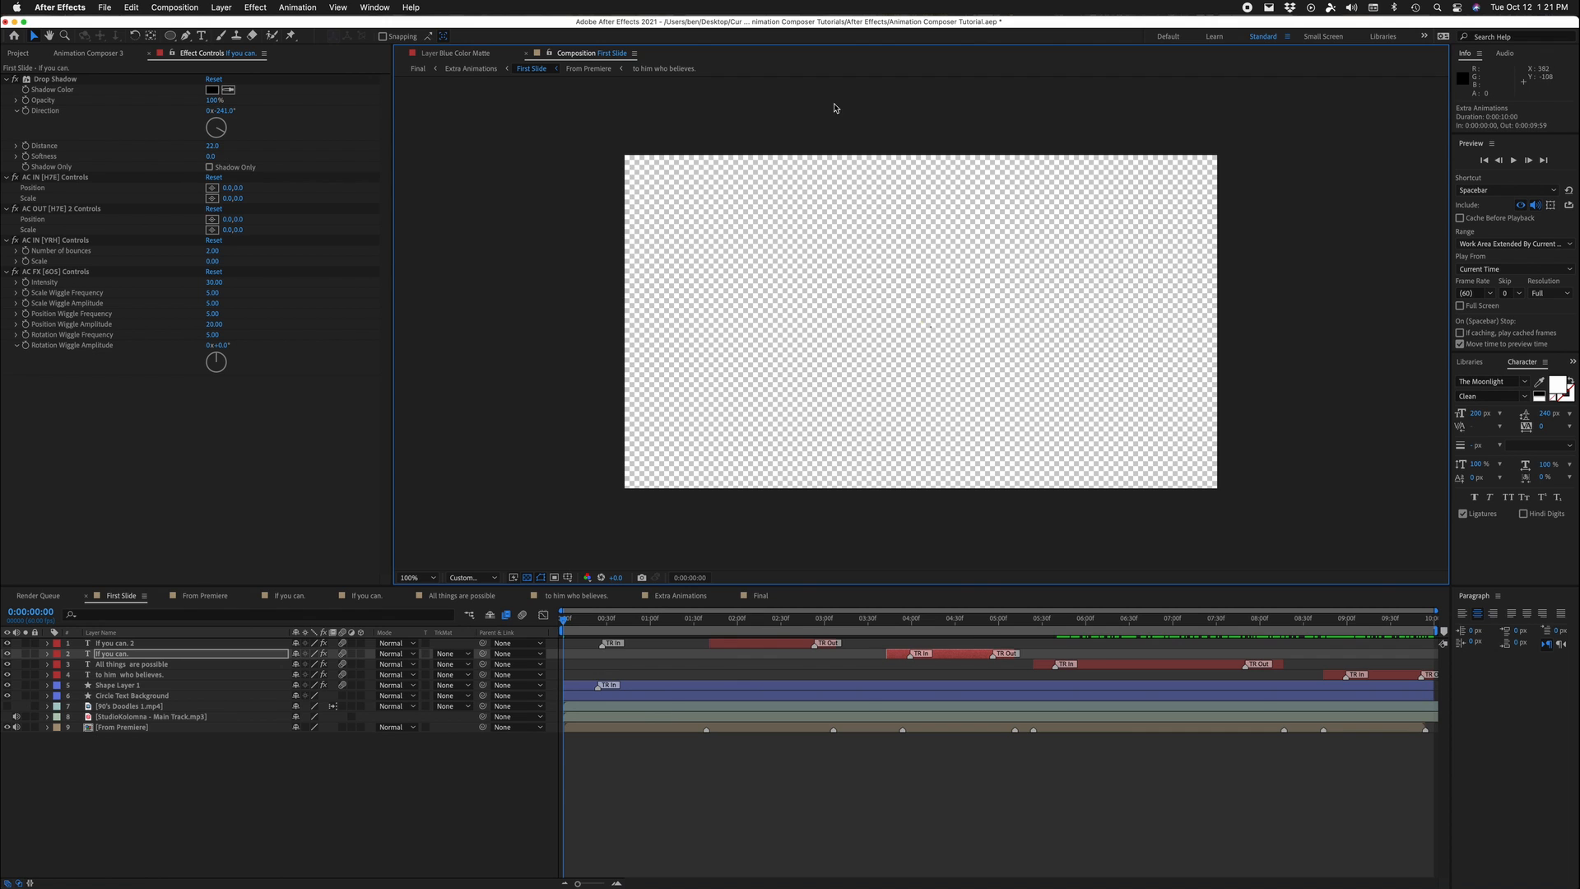
Step: Hide the From Premiere layer at 0:00:07:33 in First Slide, and show the transparency grid in the Final composition
drag(709, 617, 1211, 670)
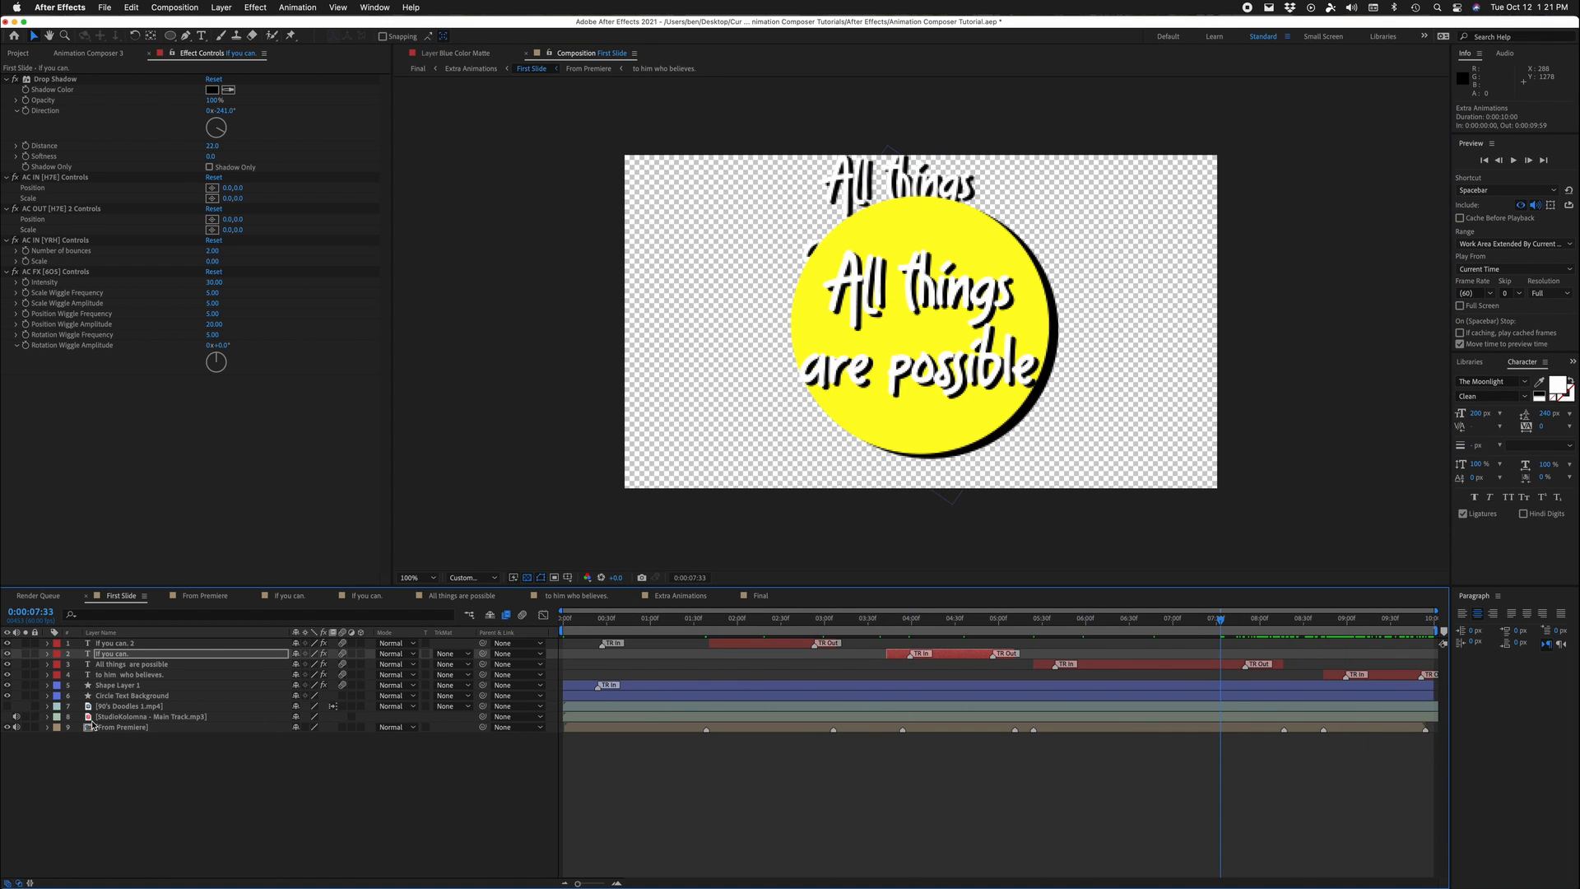
click(117, 717)
click(124, 706)
click(136, 696)
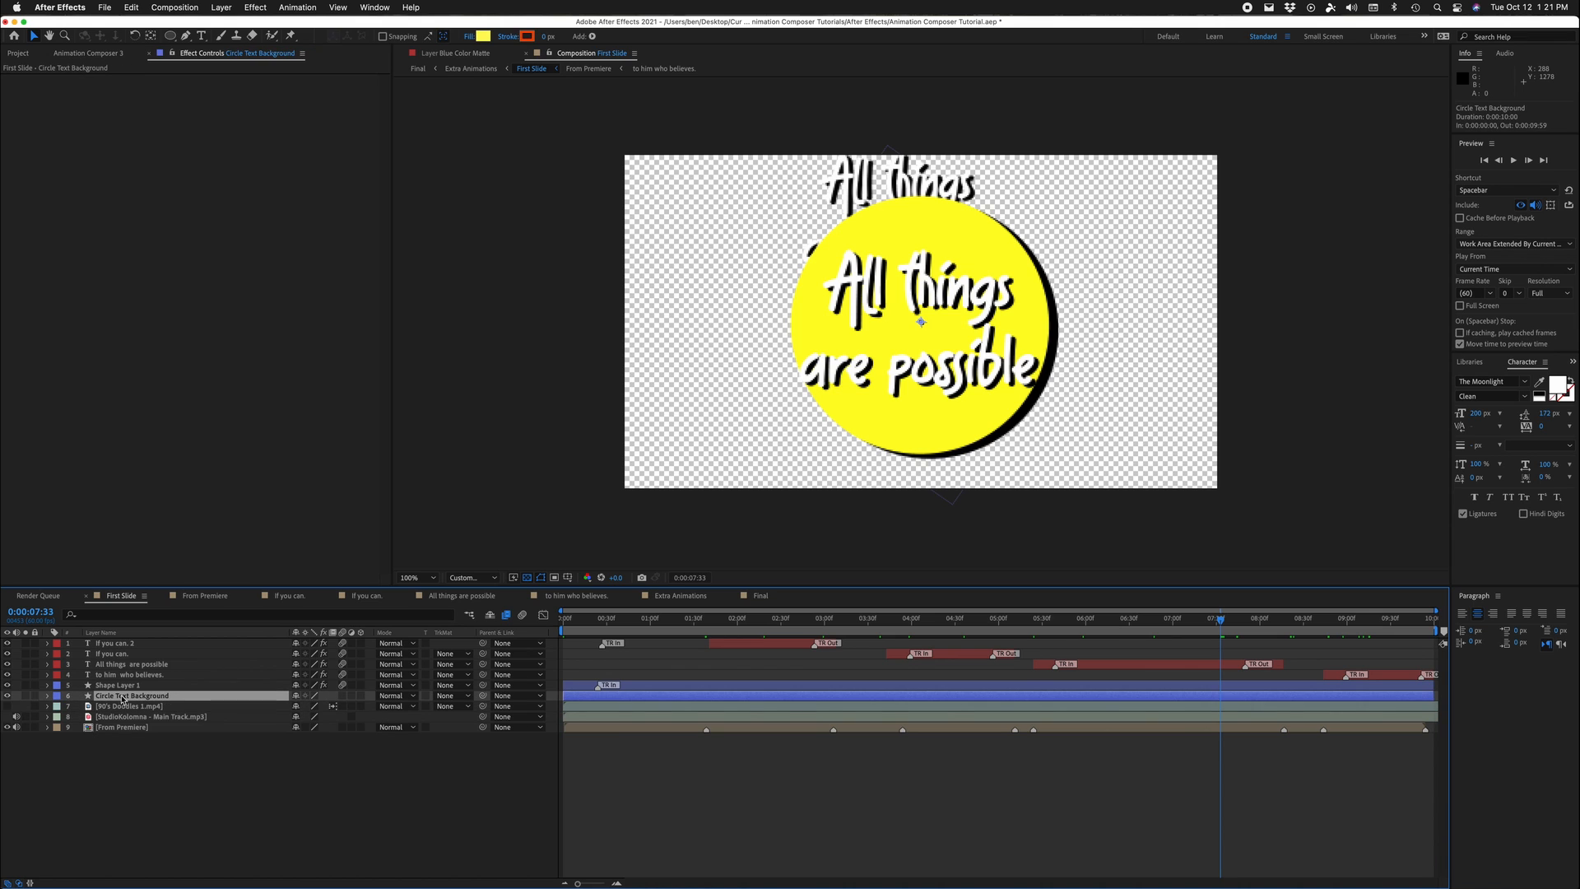
click(8, 696)
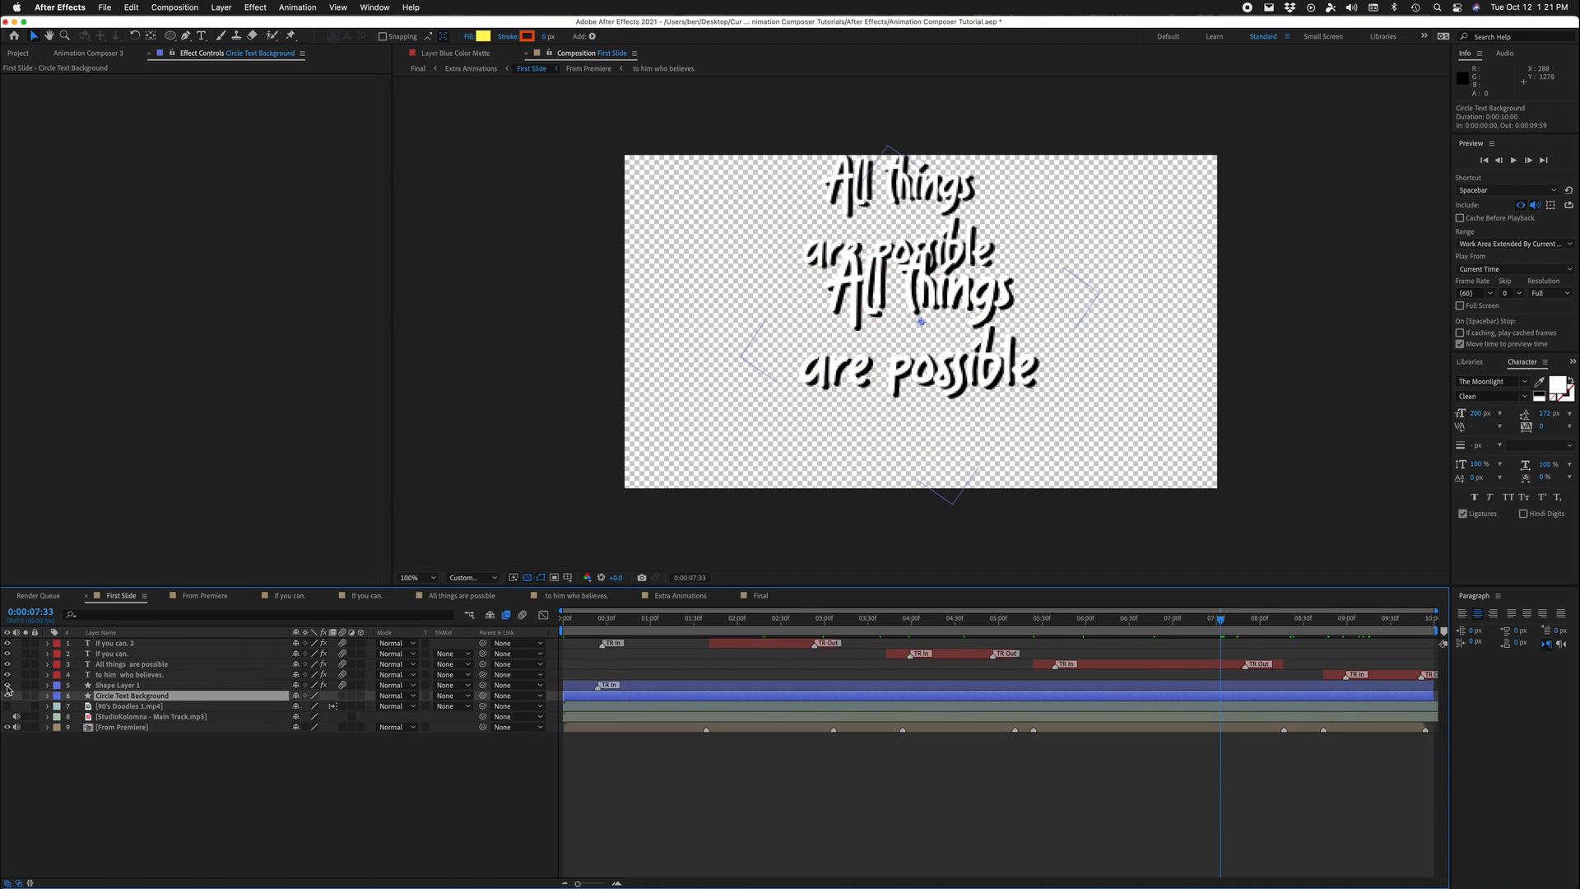
click(8, 696)
click(7, 727)
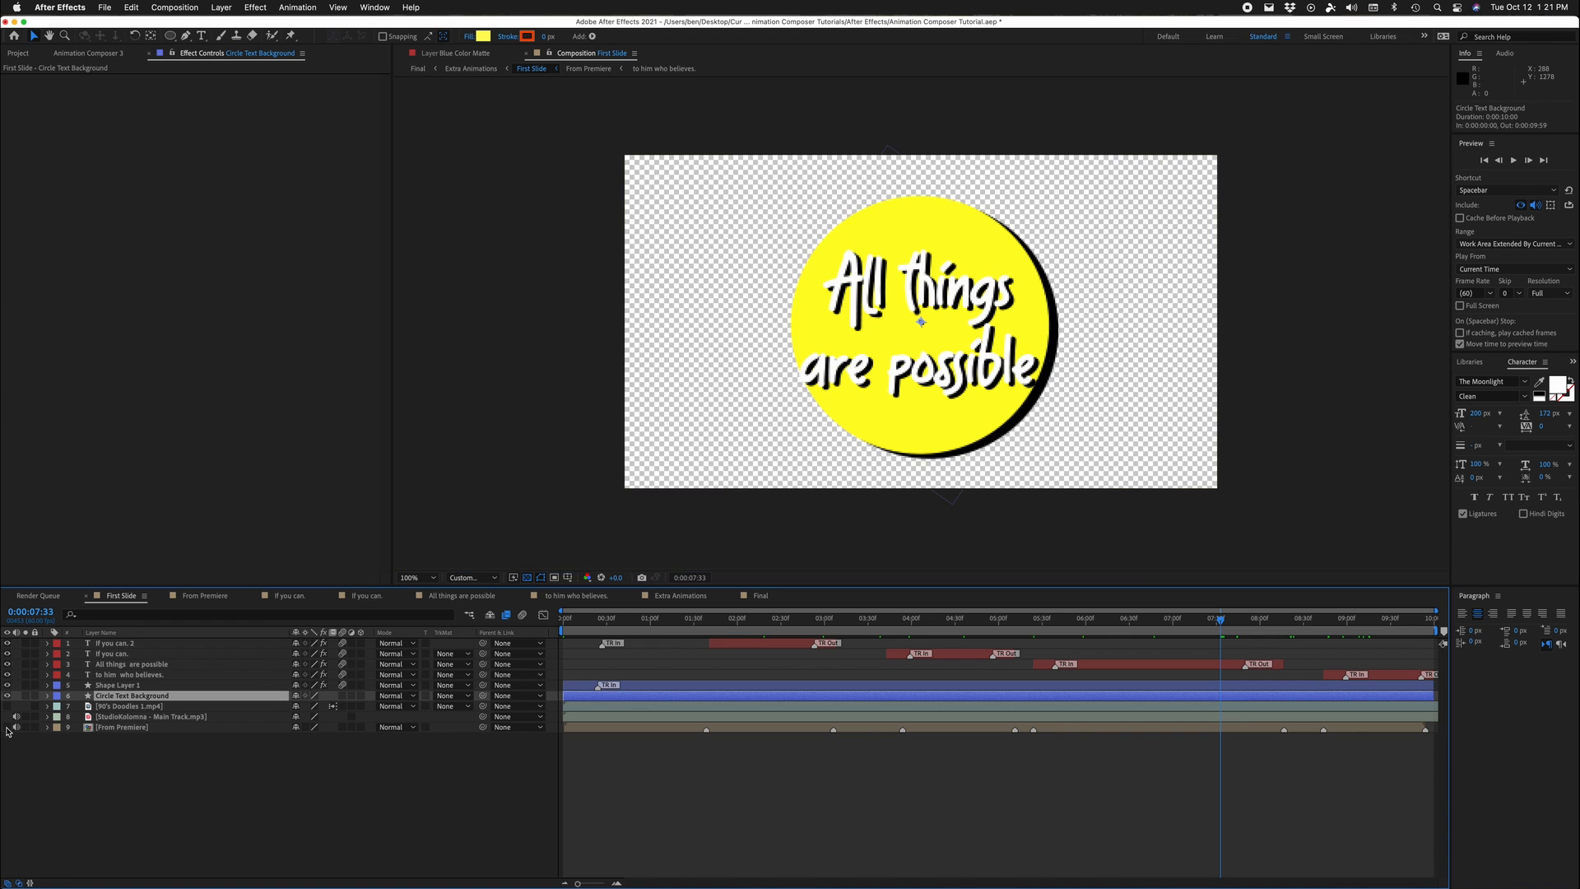
click(7, 727)
click(8, 727)
click(417, 69)
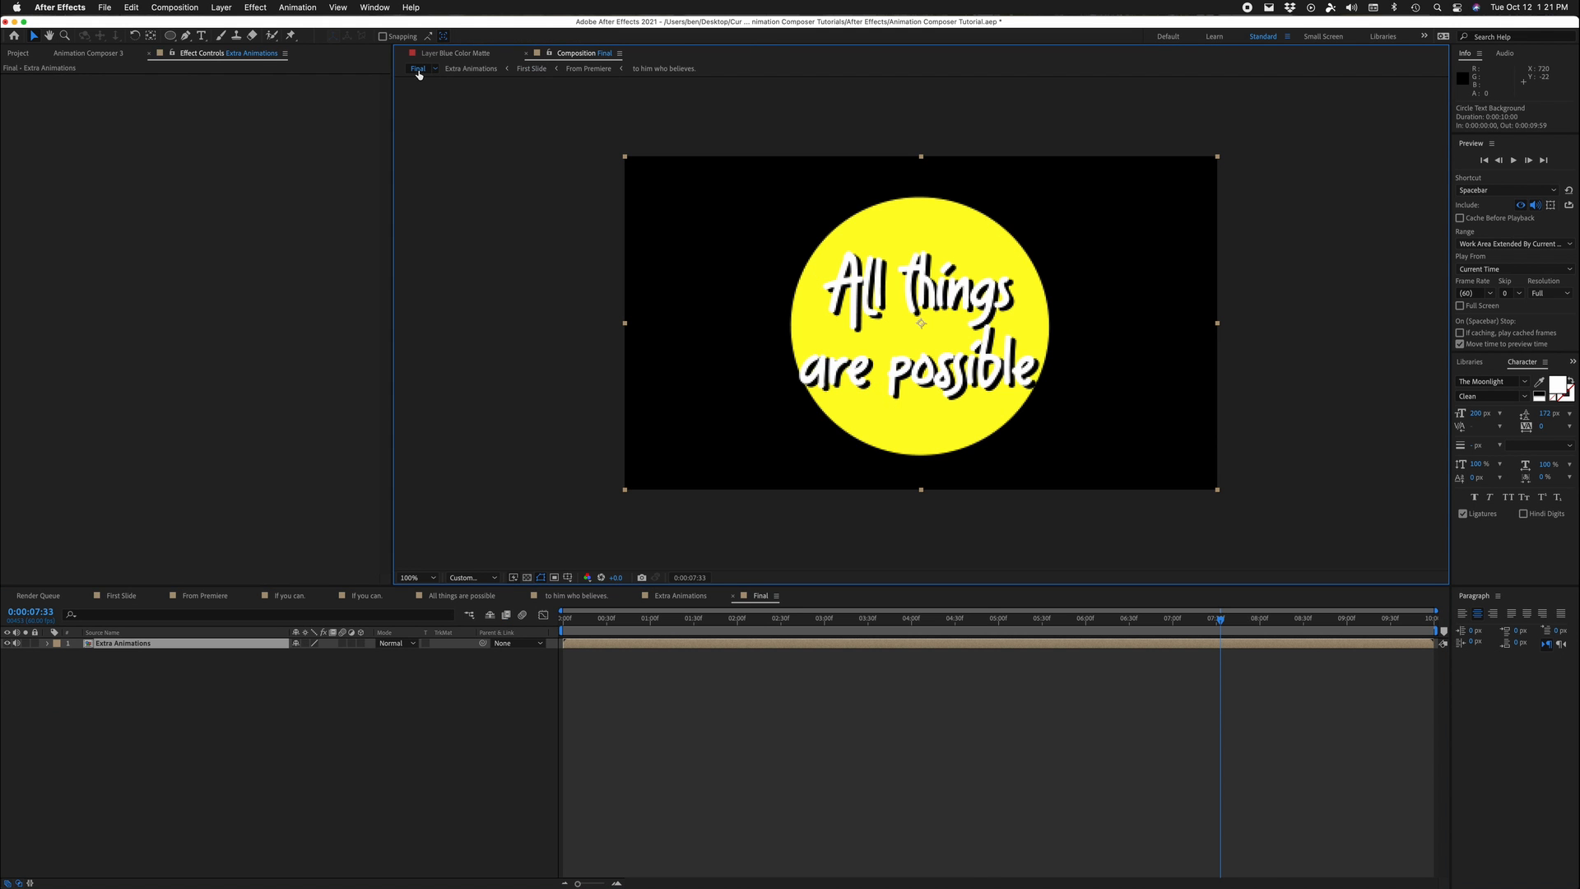
click(526, 578)
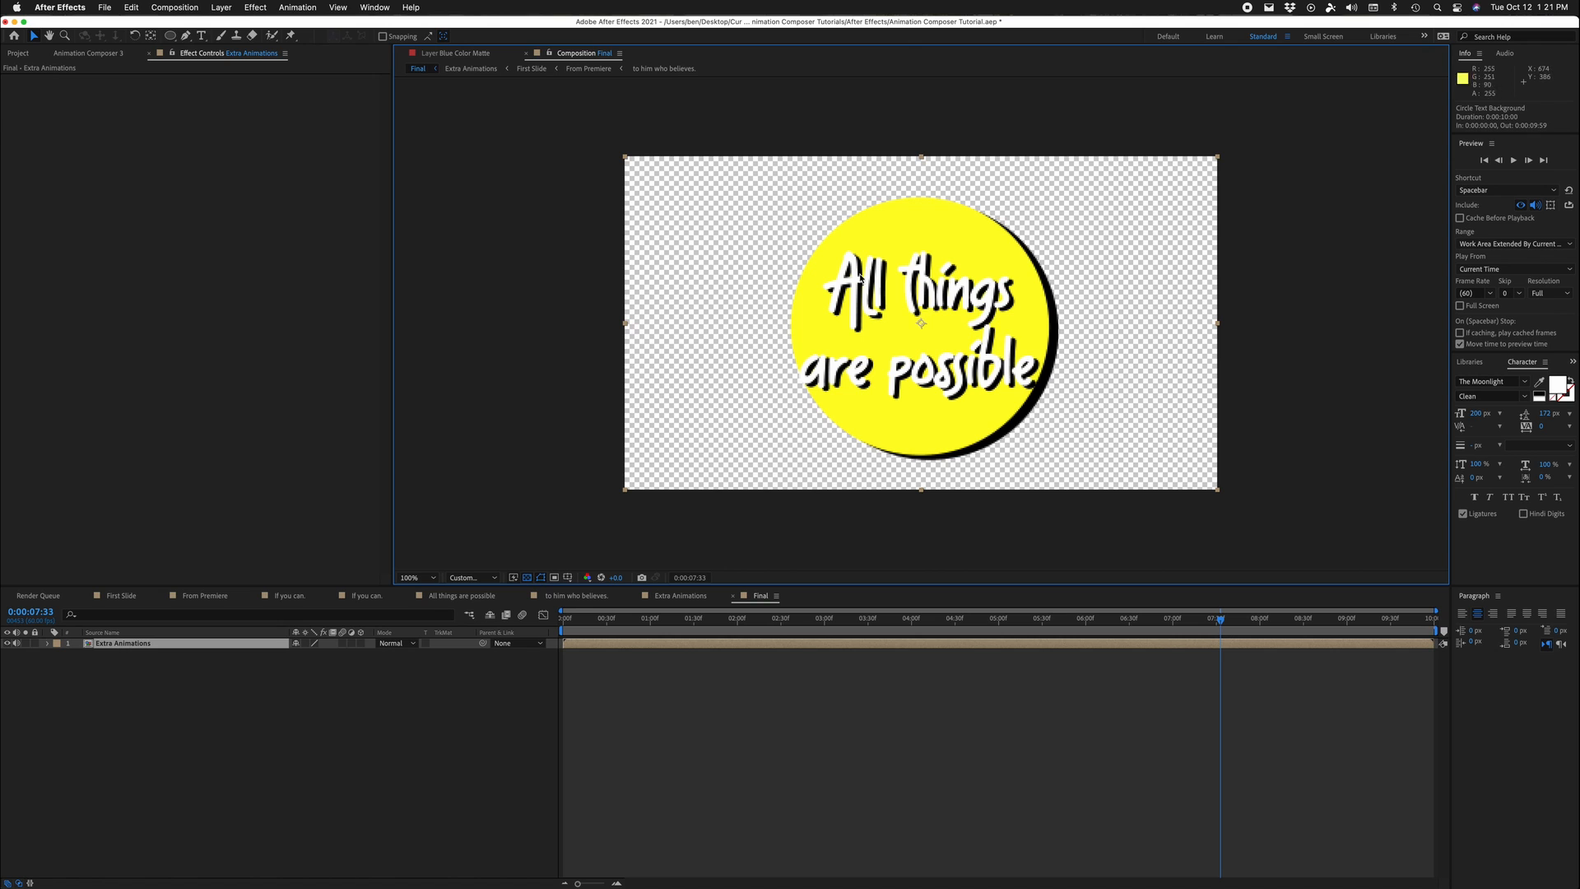
Step: Add the Final composition to the render queue again and remove the earlier queue entry
click(107, 9)
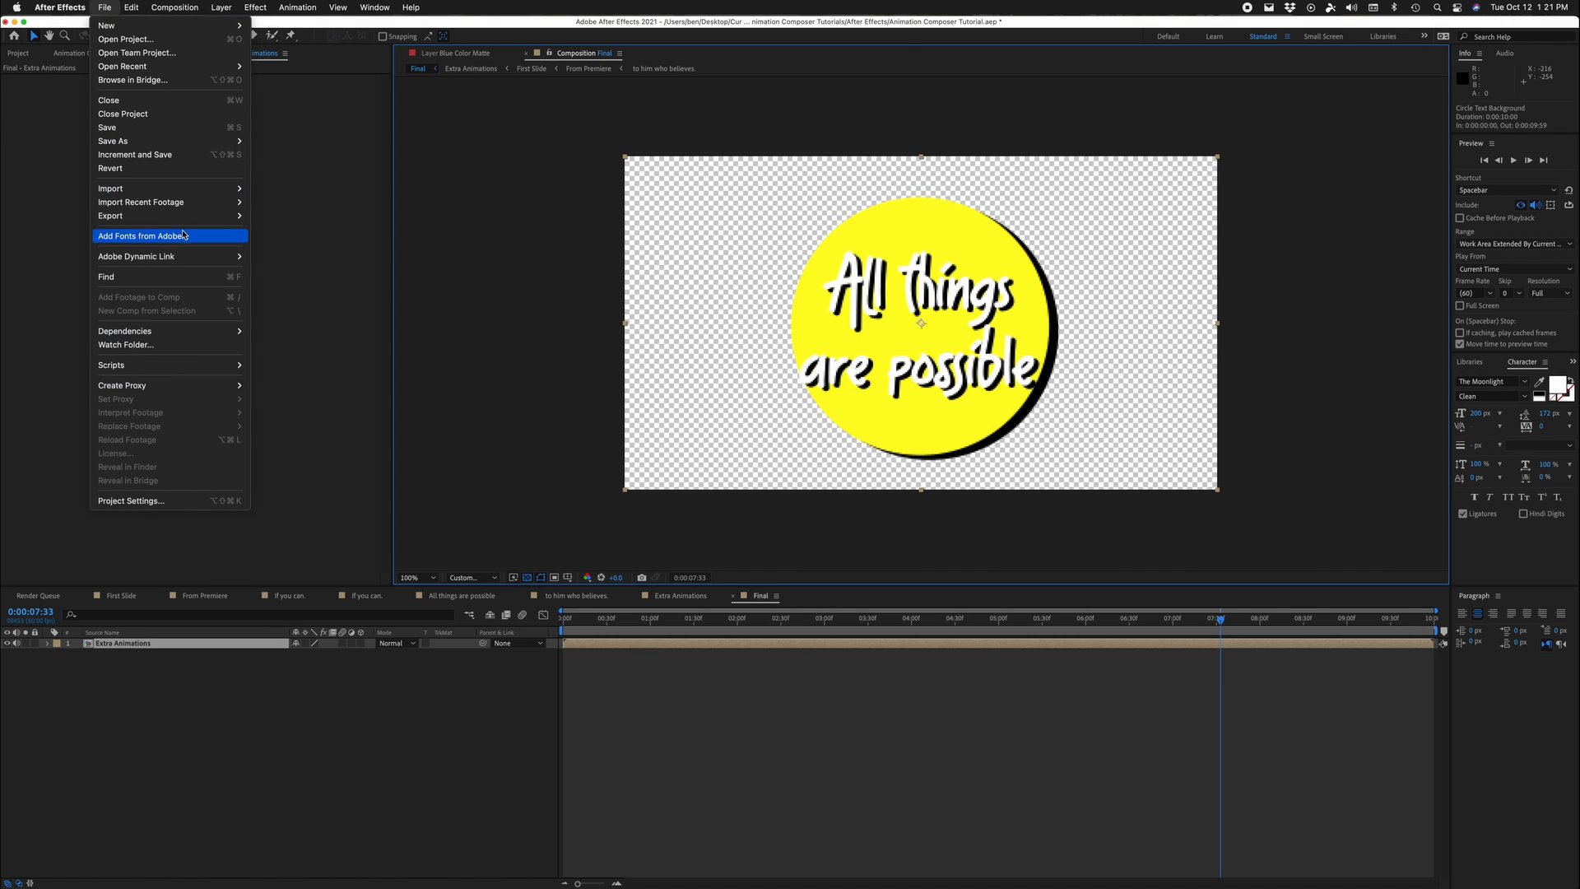
mouse_move(189, 216)
click(305, 230)
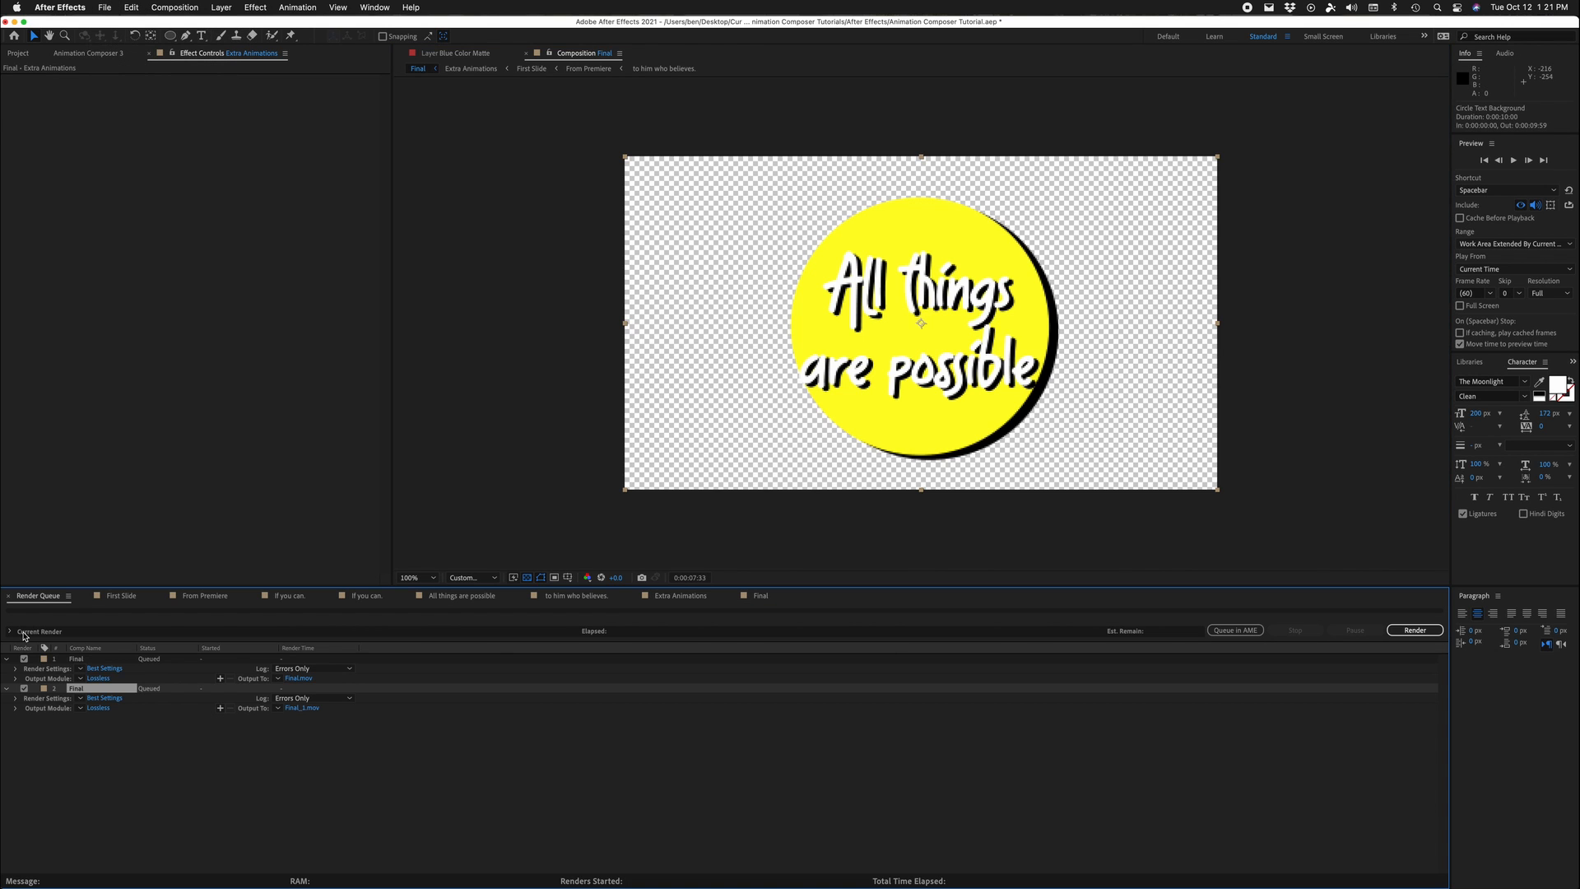
click(78, 659)
key(Delete)
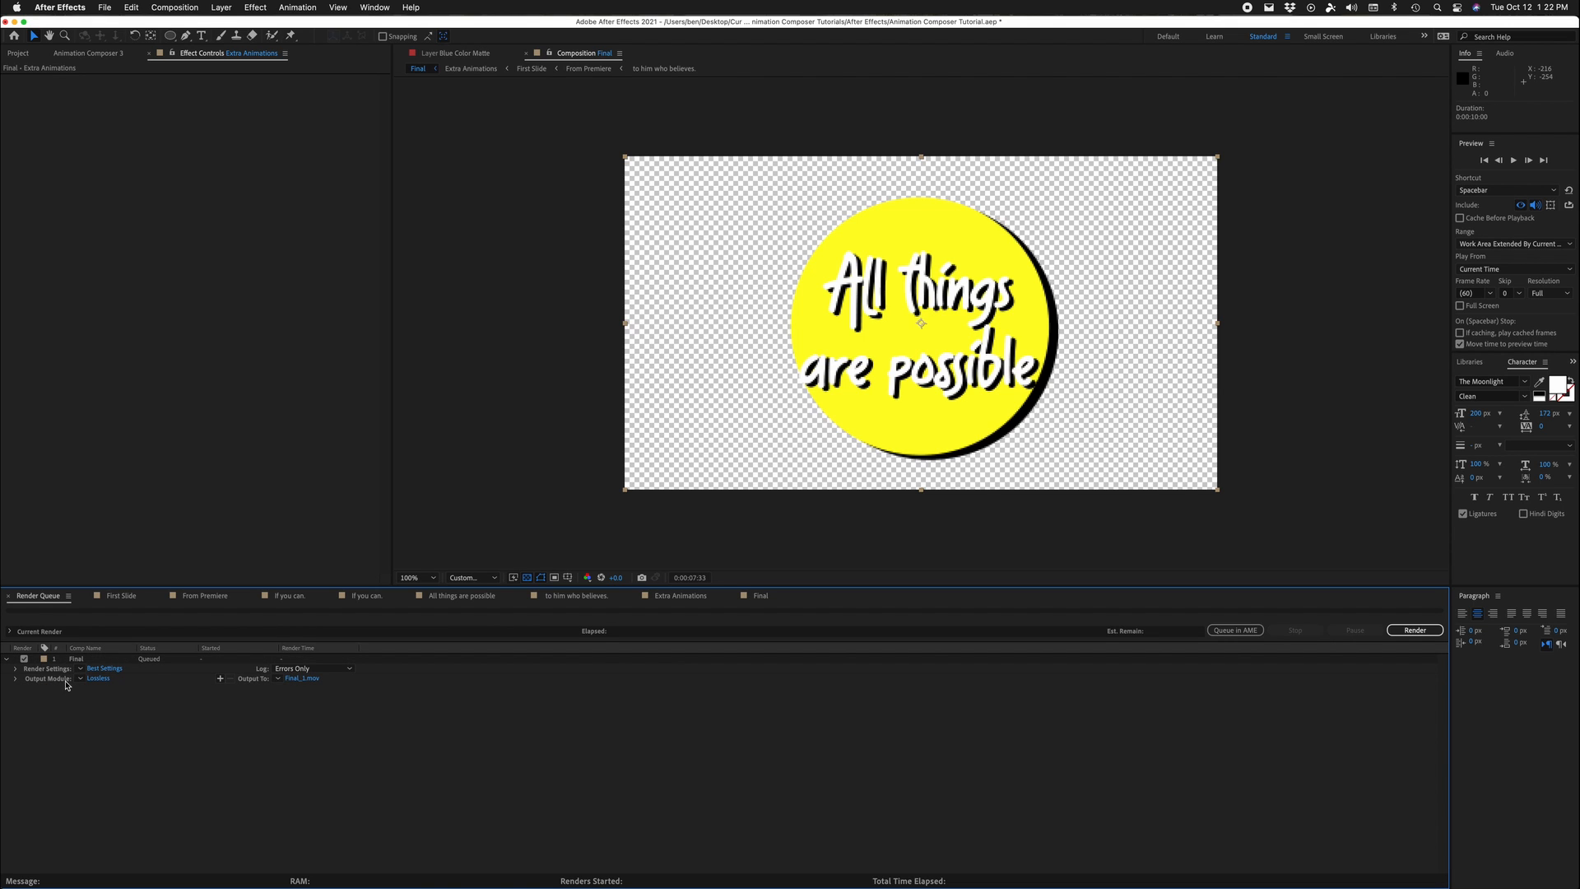
Step: Set the output module's video channels to RGB + Alpha for the queued Final render
click(98, 680)
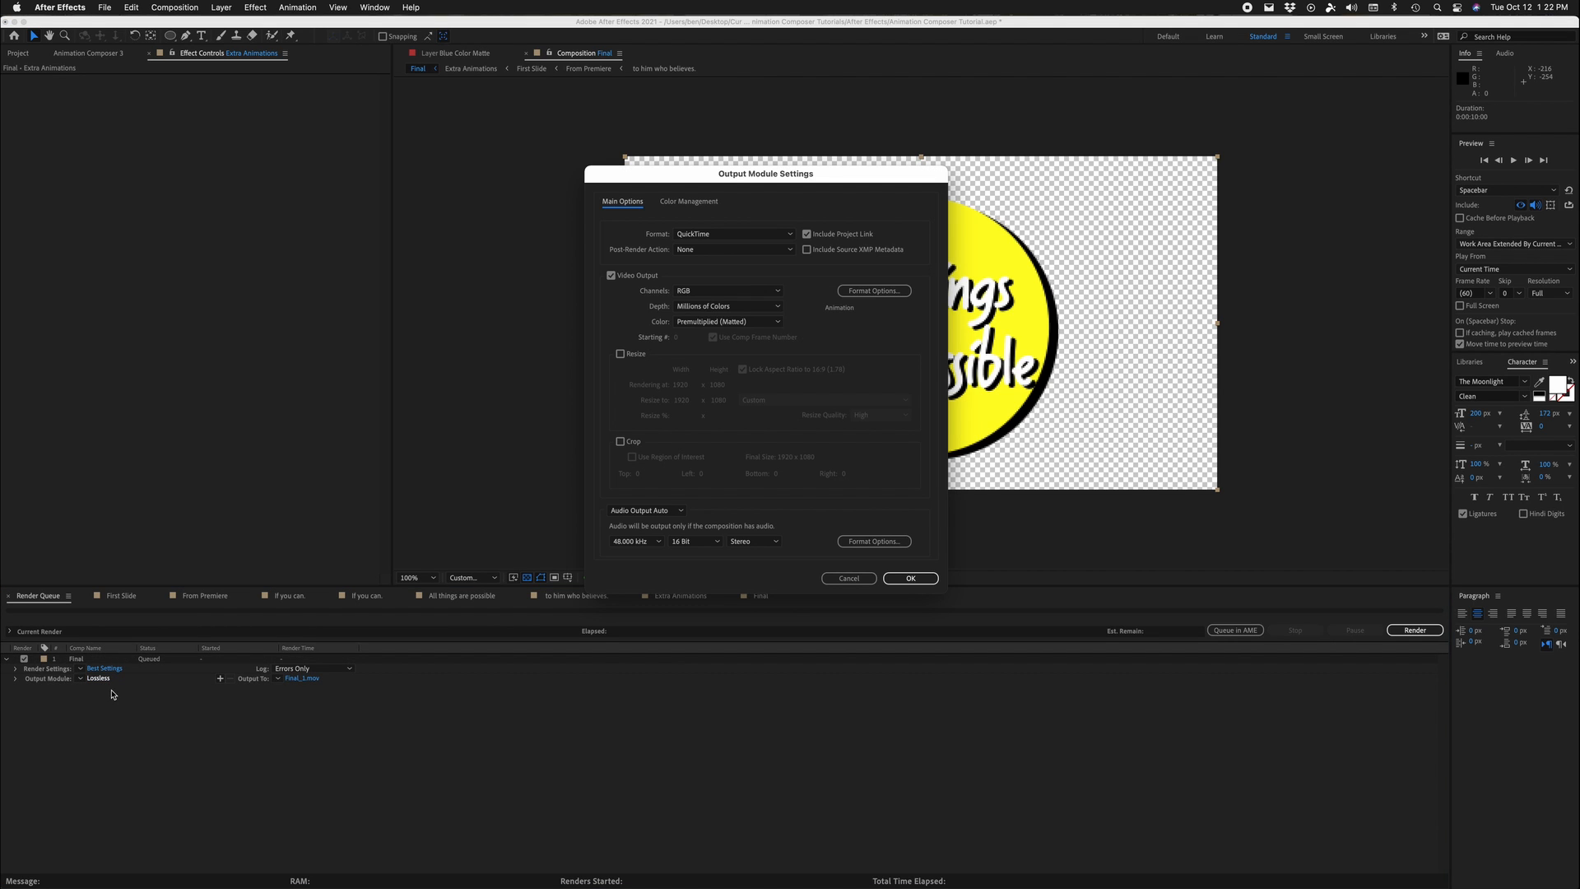
click(744, 293)
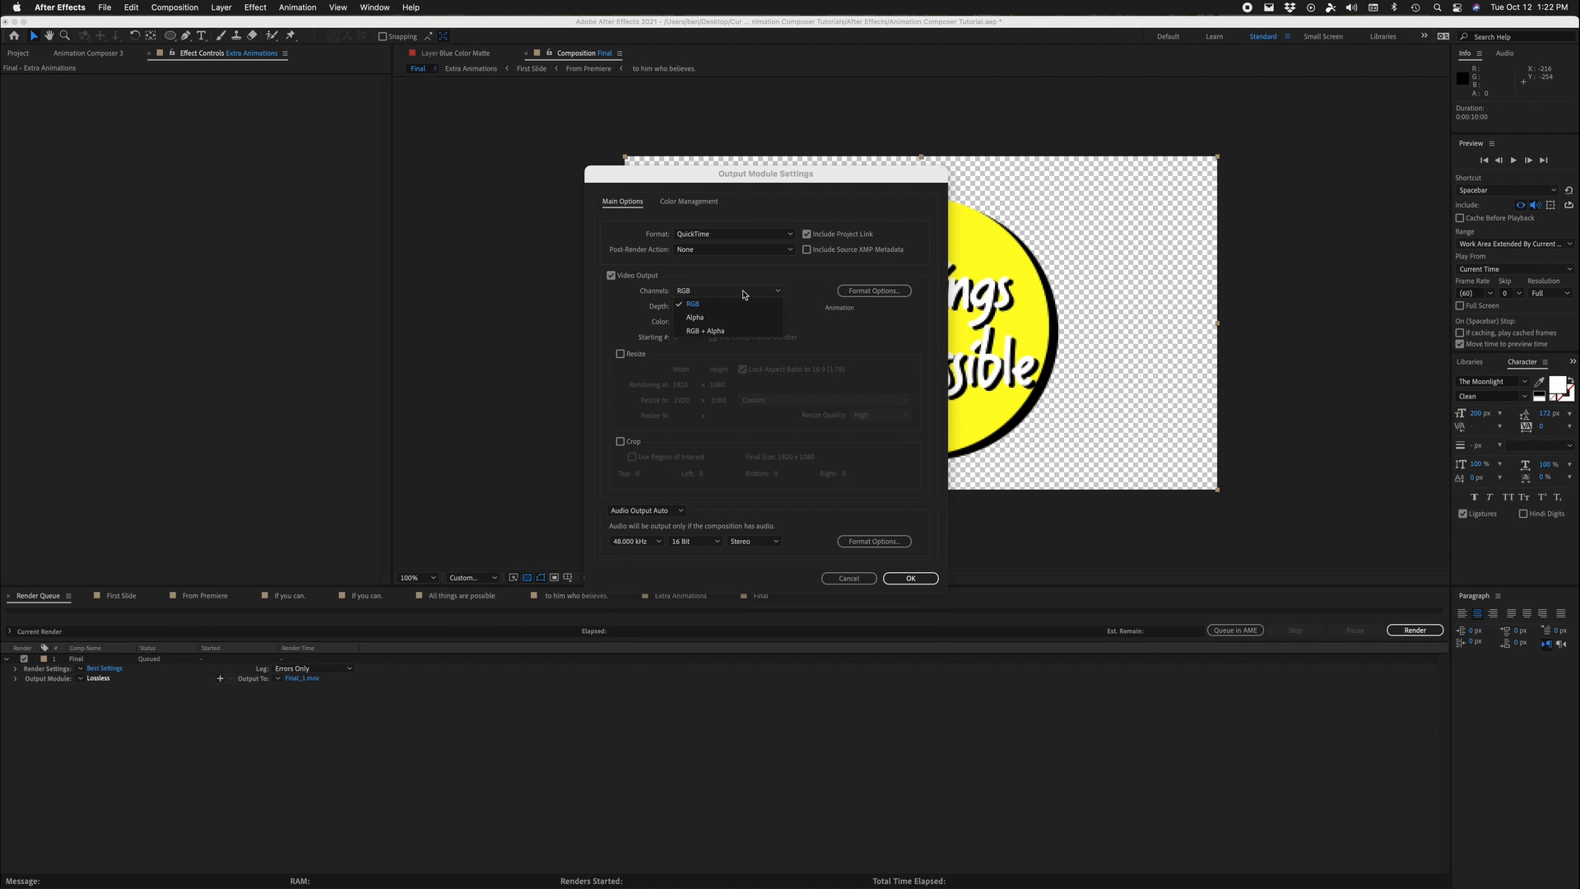
click(716, 331)
click(728, 290)
click(721, 333)
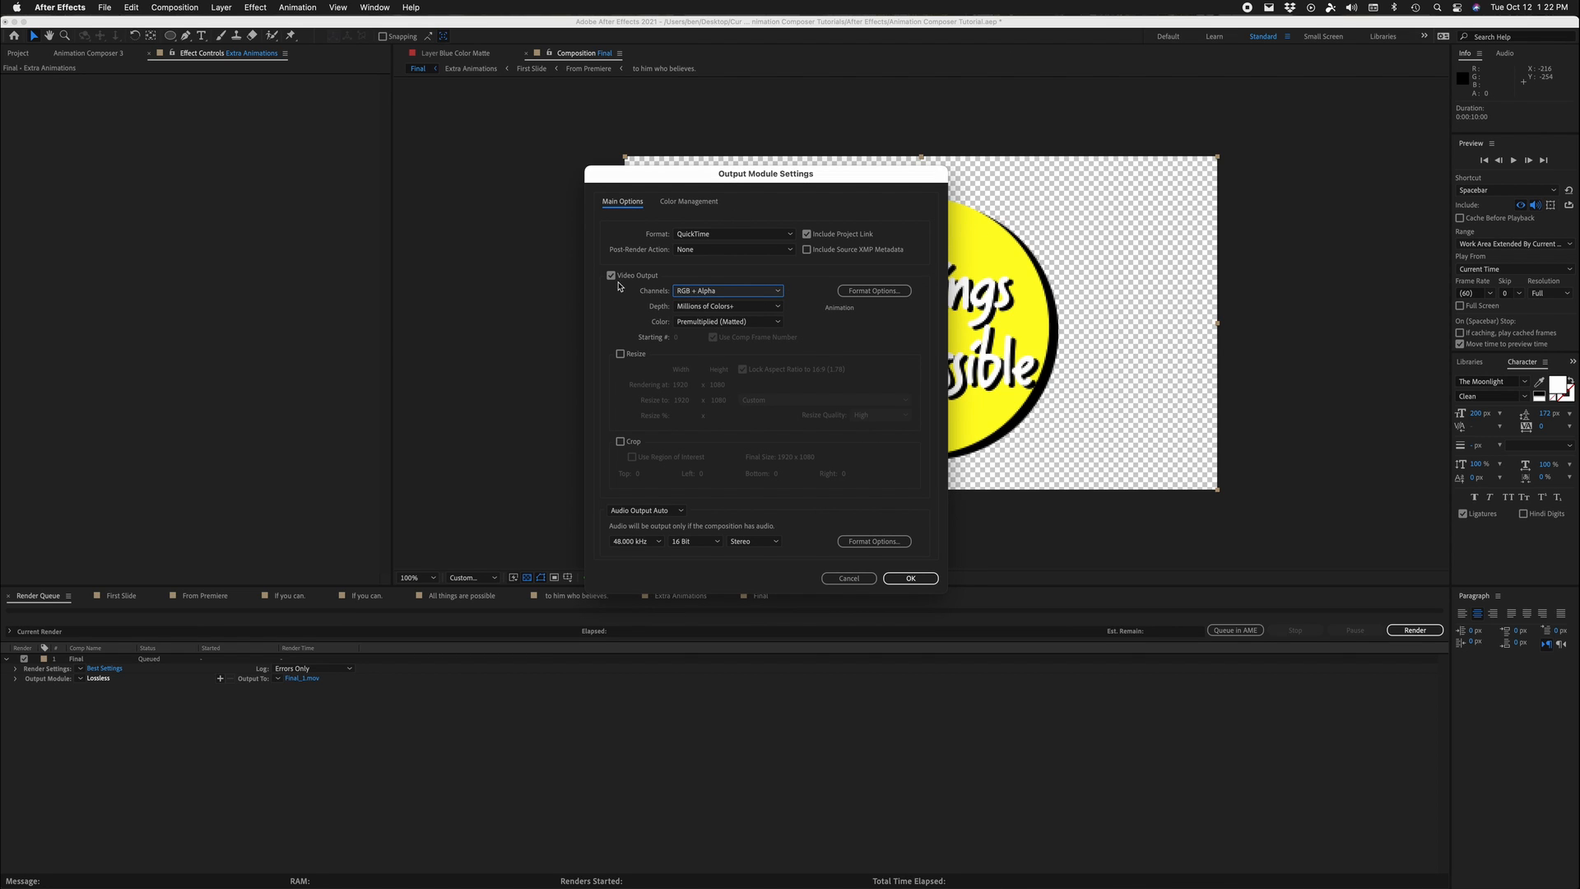
Step: Set the QuickTime video codec to Apple ProRes 422 and check which channel options it allows
click(679, 236)
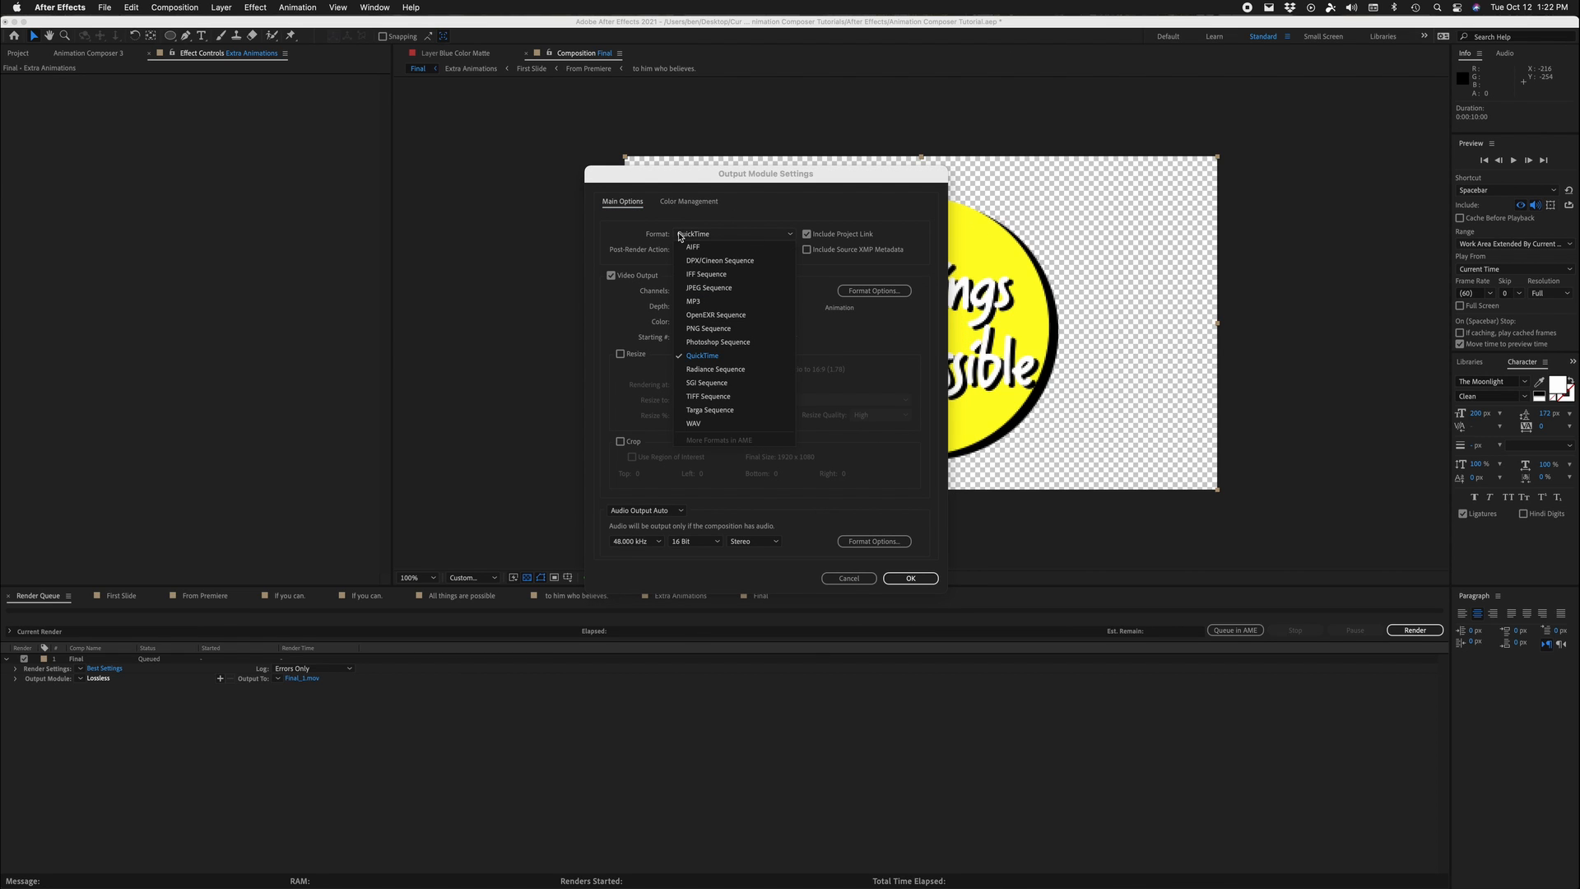
click(860, 292)
click(567, 288)
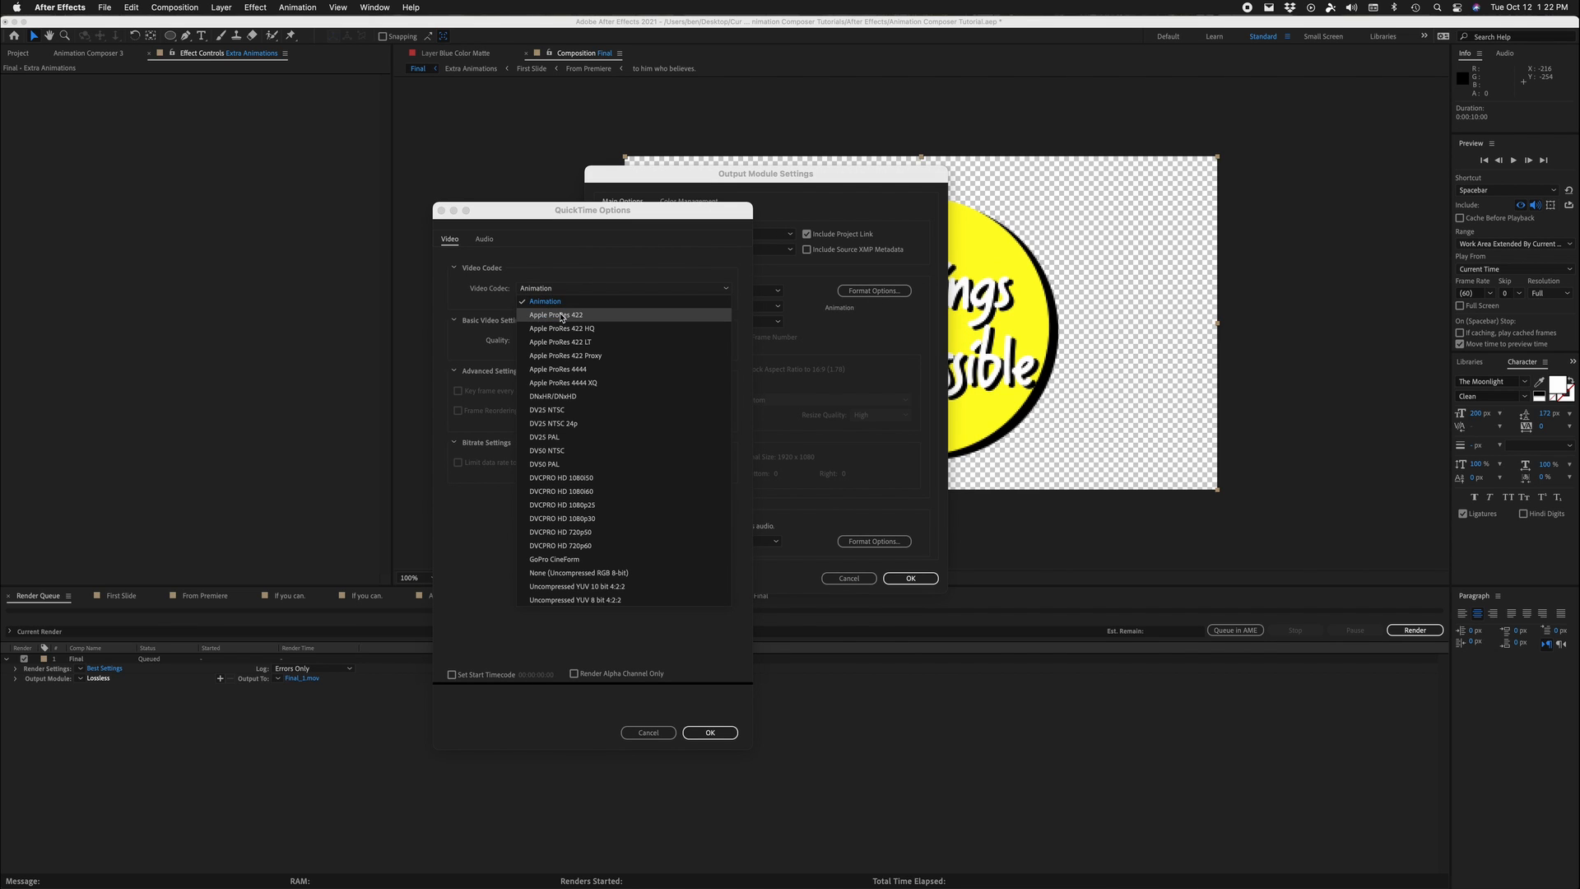
click(562, 316)
click(728, 734)
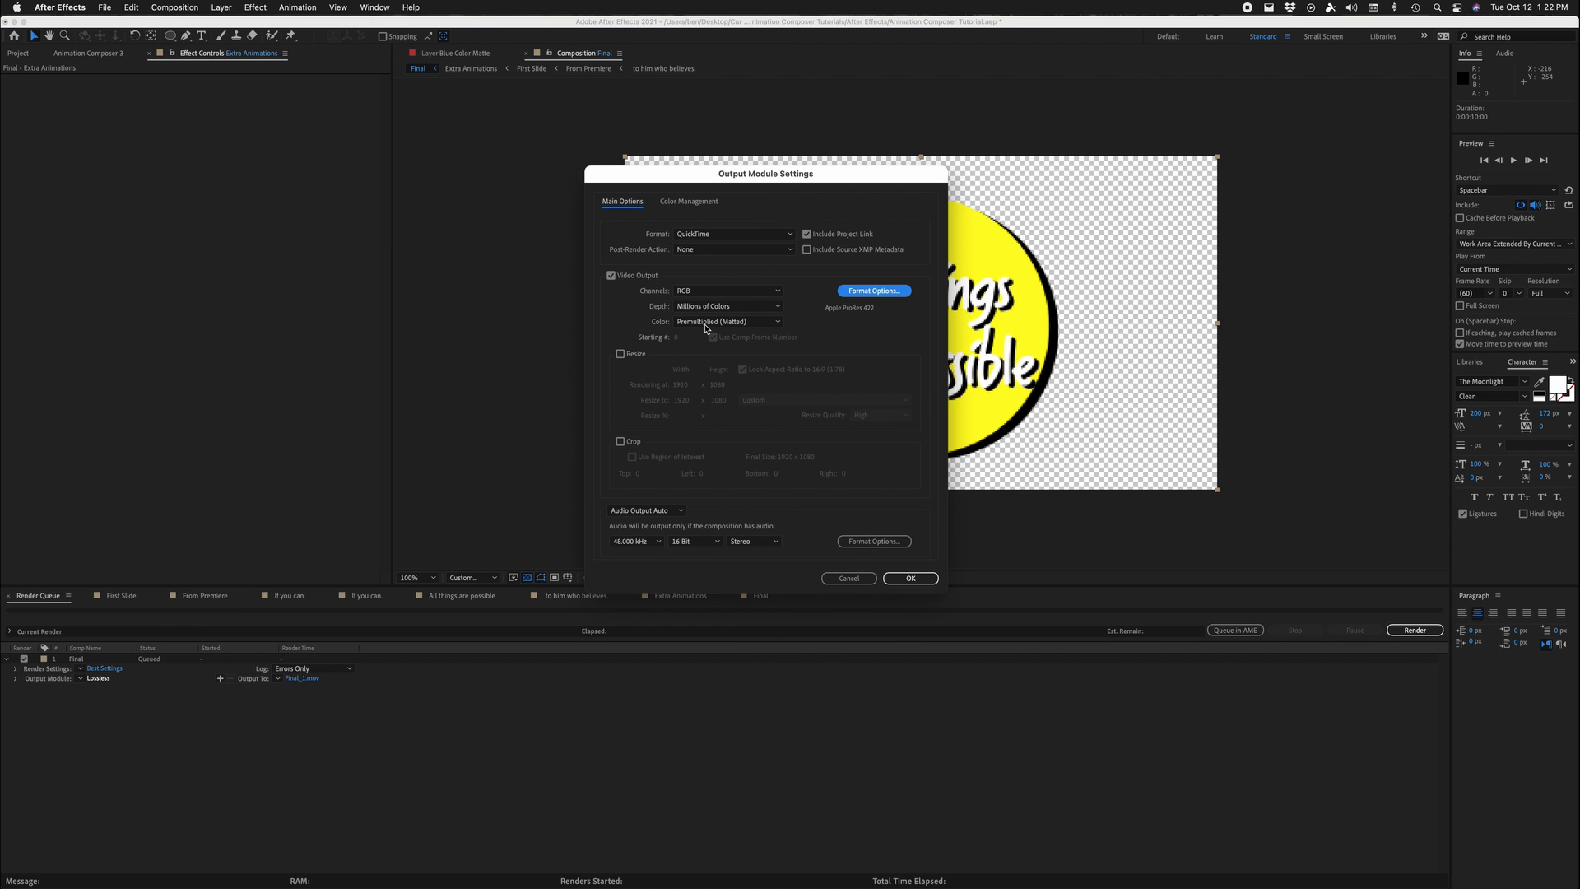
click(724, 292)
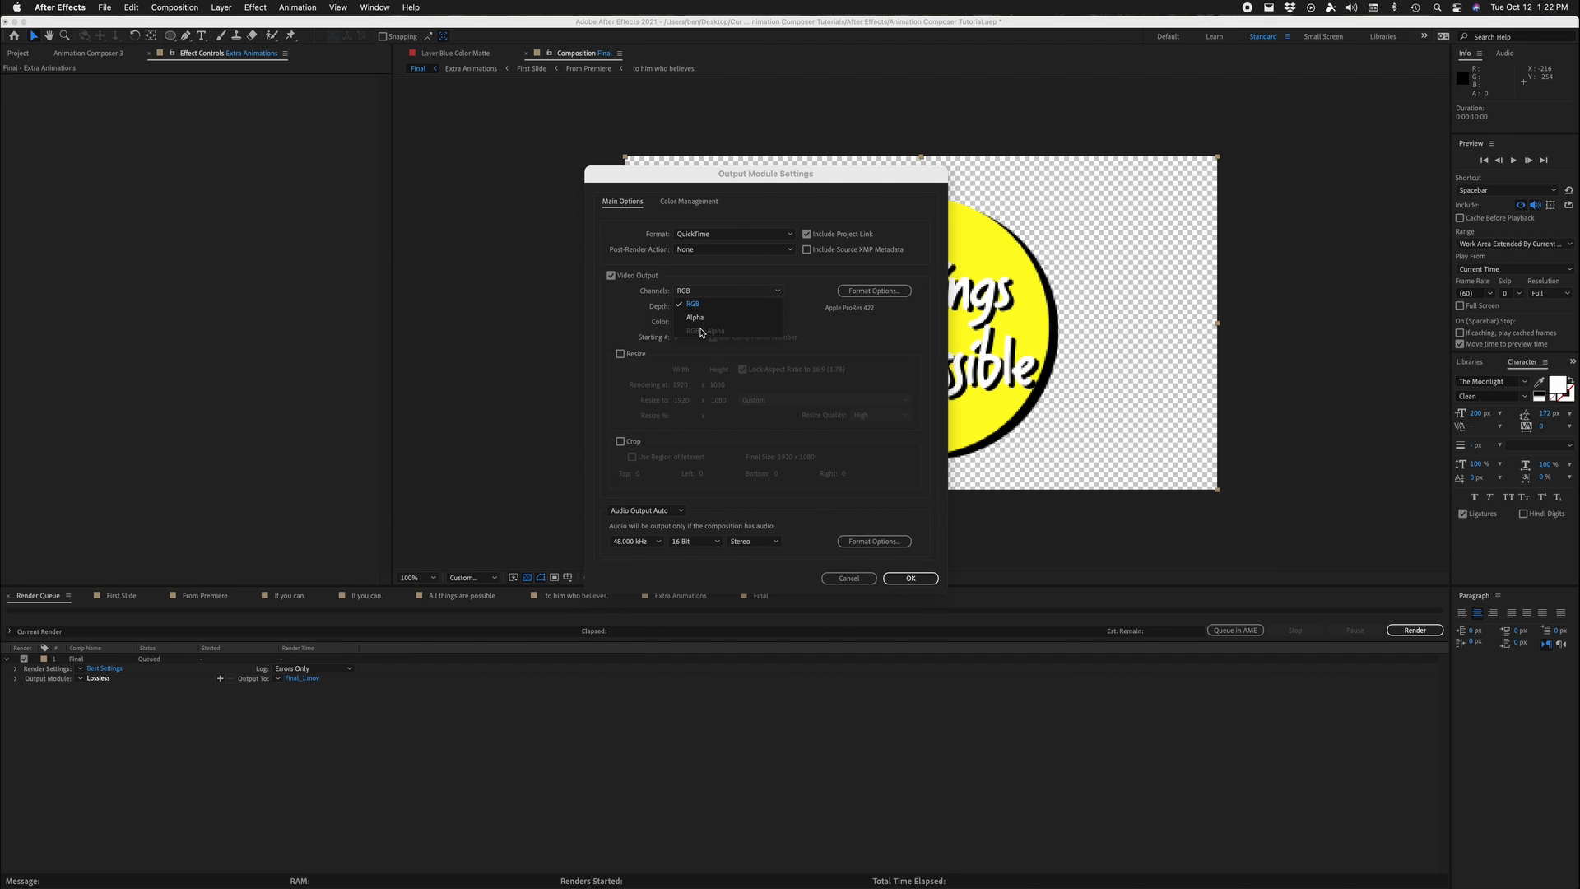
click(885, 306)
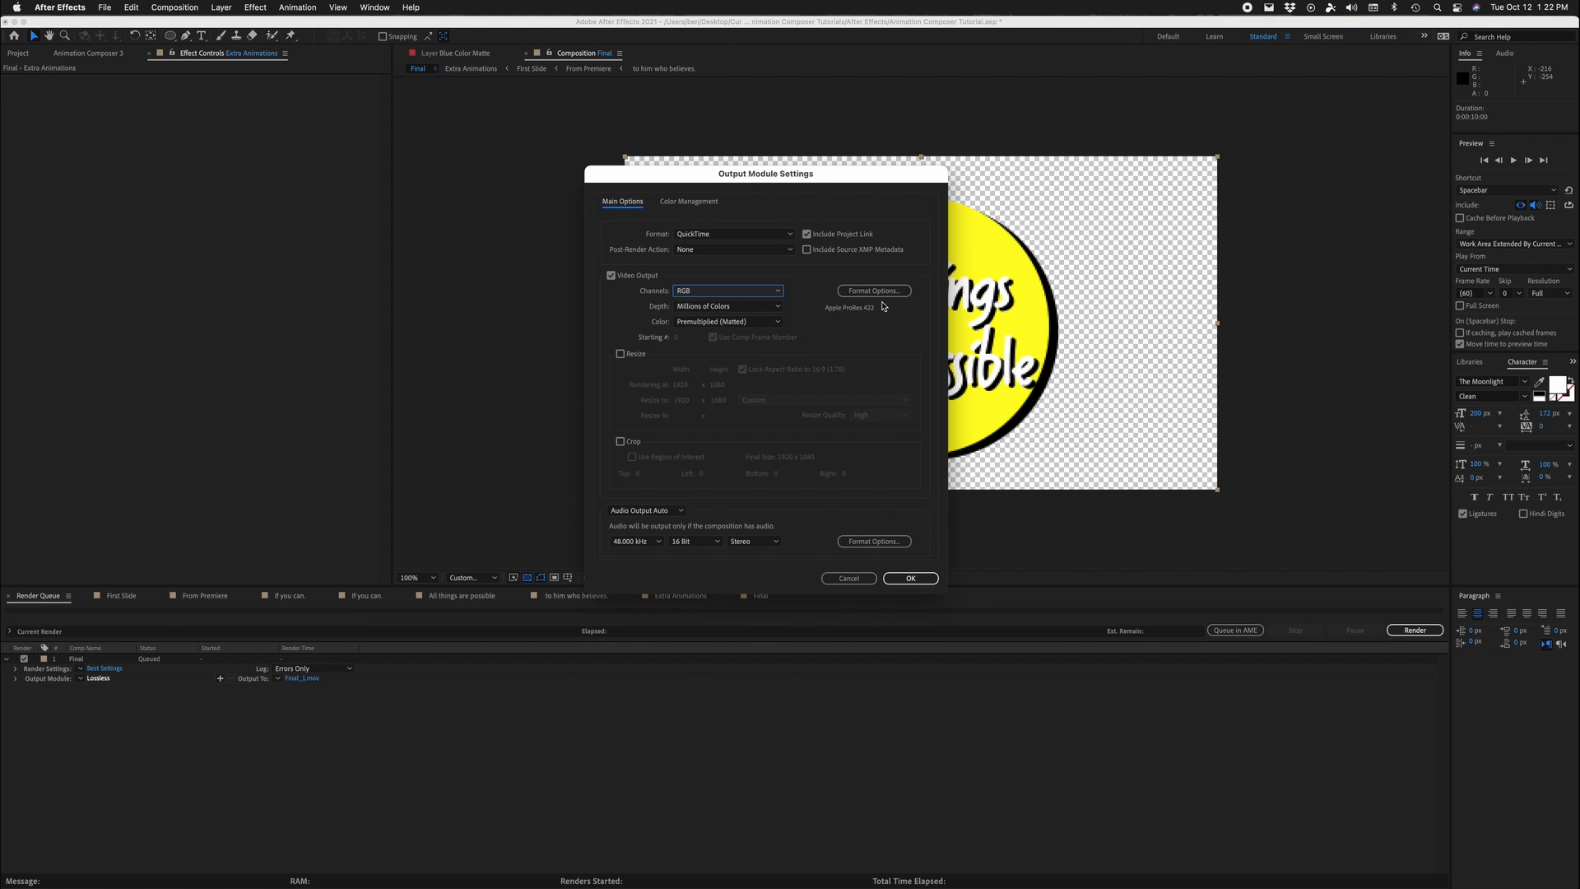
Step: Switch the QuickTime video codec back to Animation, check its channel options, and cancel the output module settings
click(871, 293)
click(639, 290)
click(609, 298)
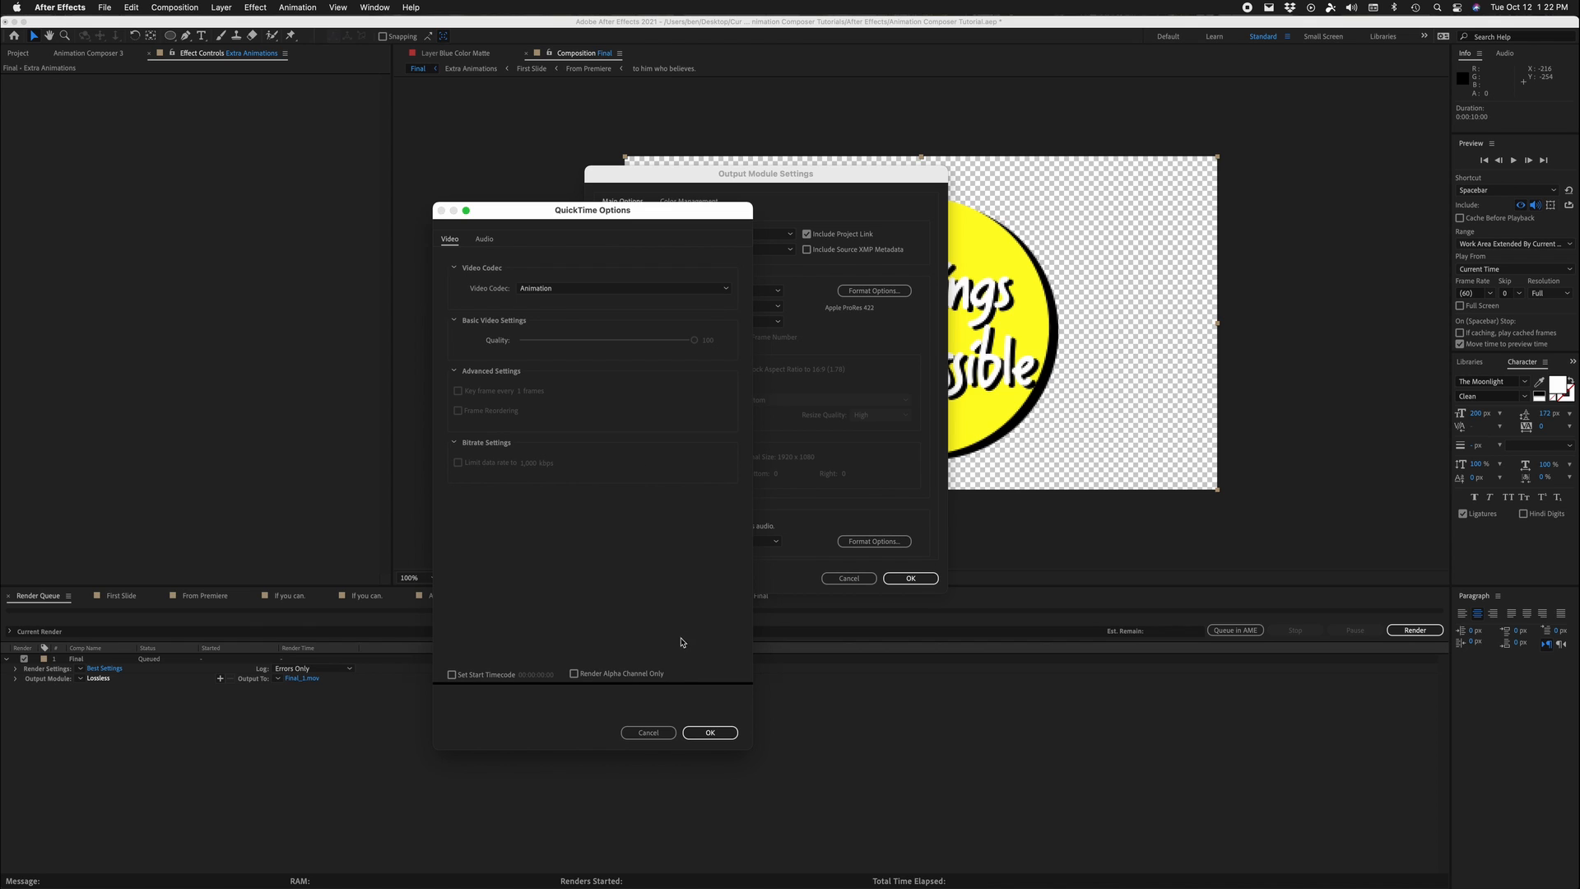
click(709, 733)
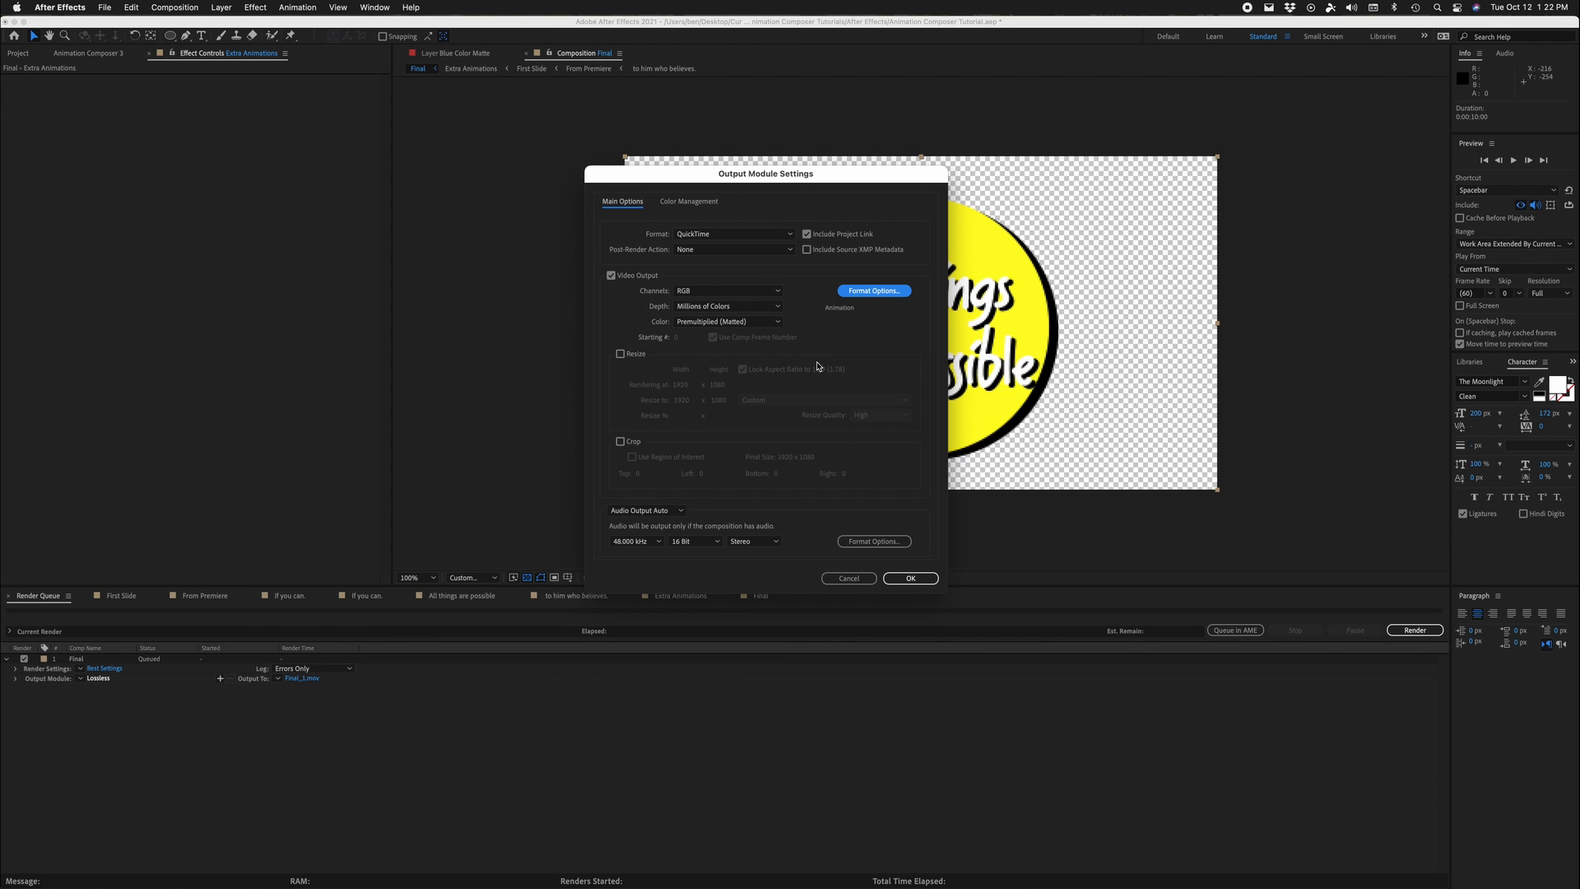
click(739, 287)
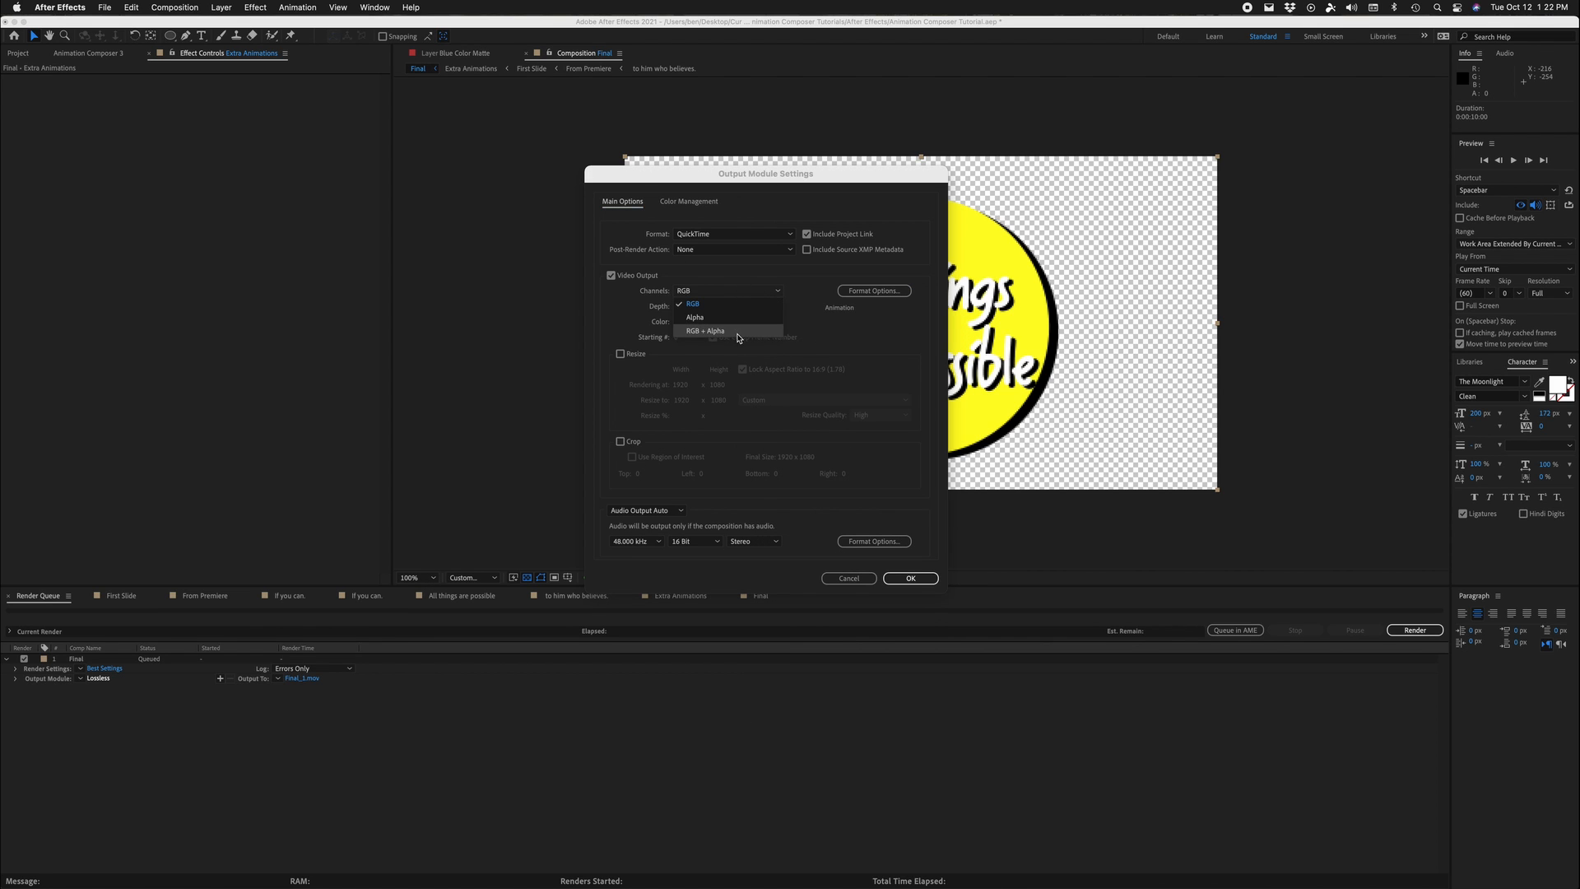
click(914, 391)
click(858, 574)
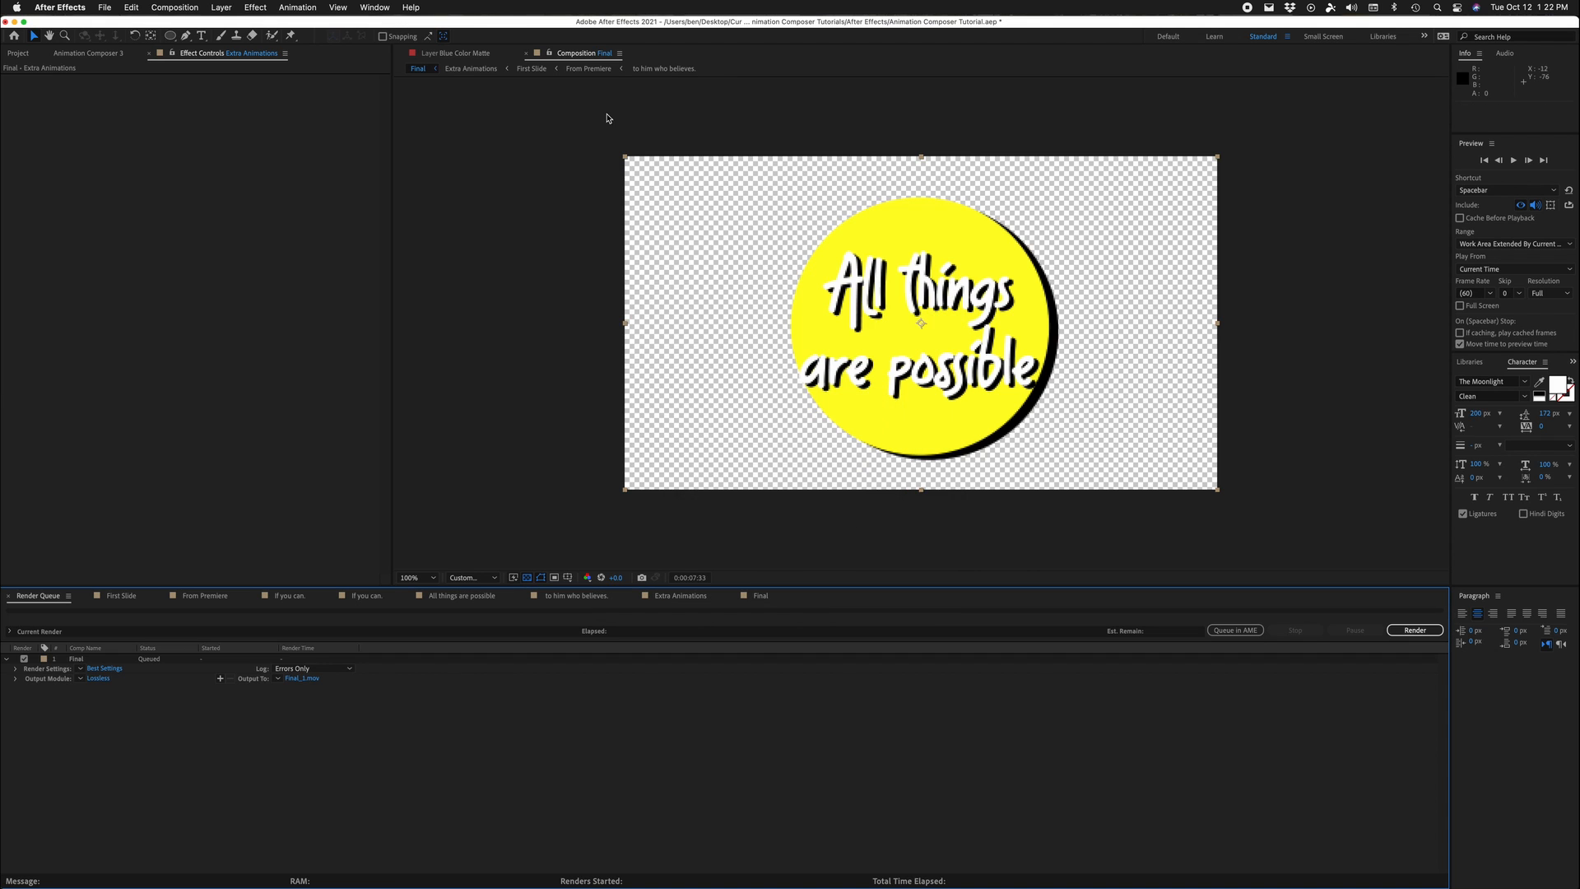
Step: Reopen the First Slide composition and make the 90's Doodles 1.mp4 background layer visible
click(534, 70)
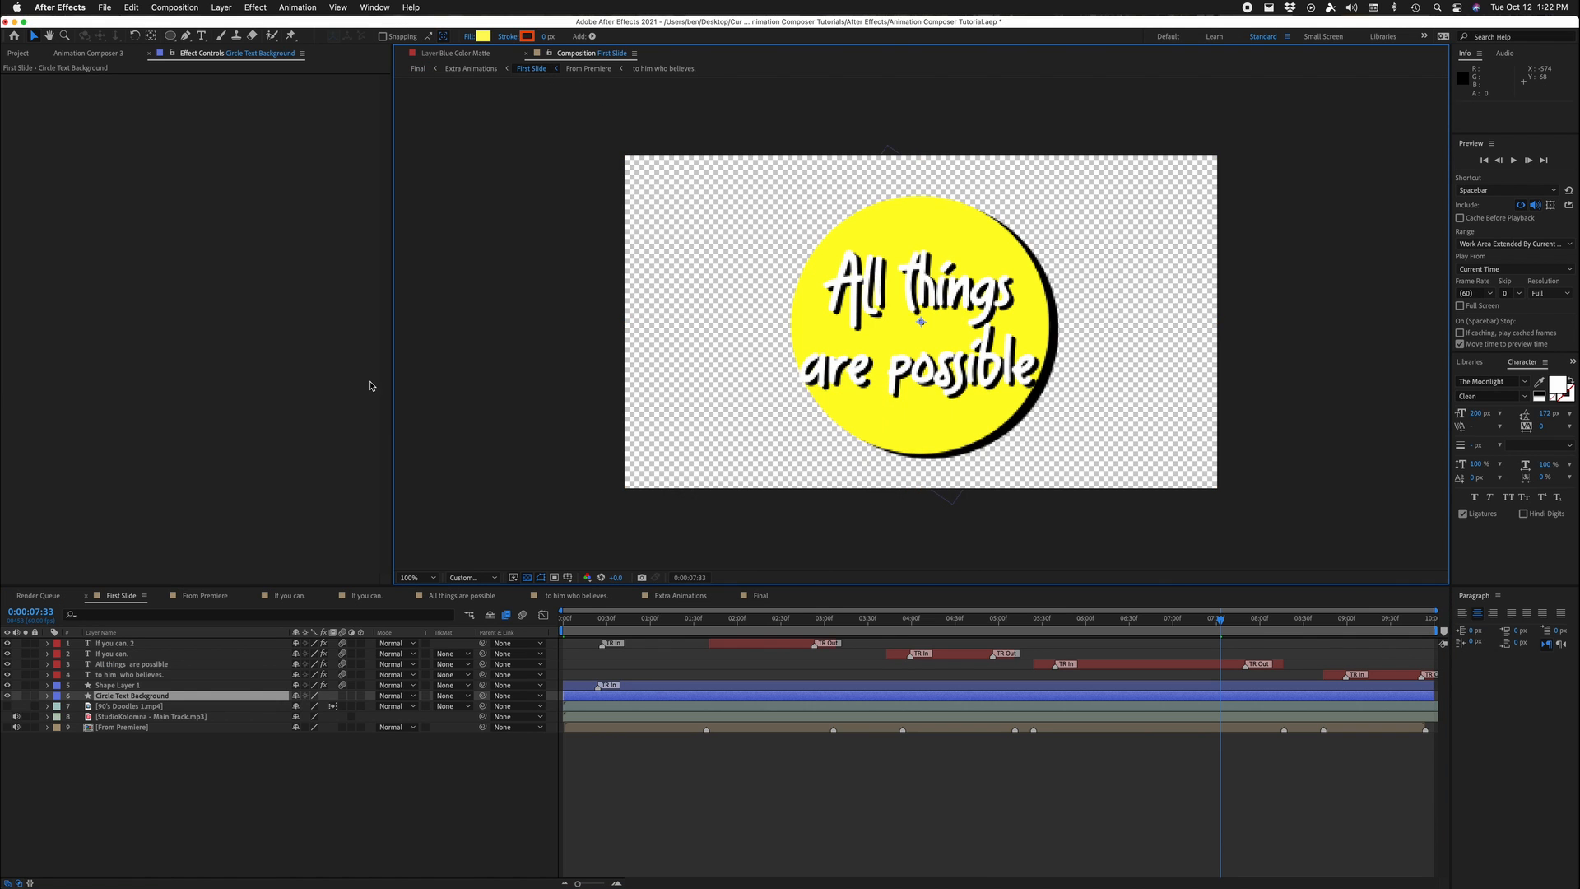
click(7, 706)
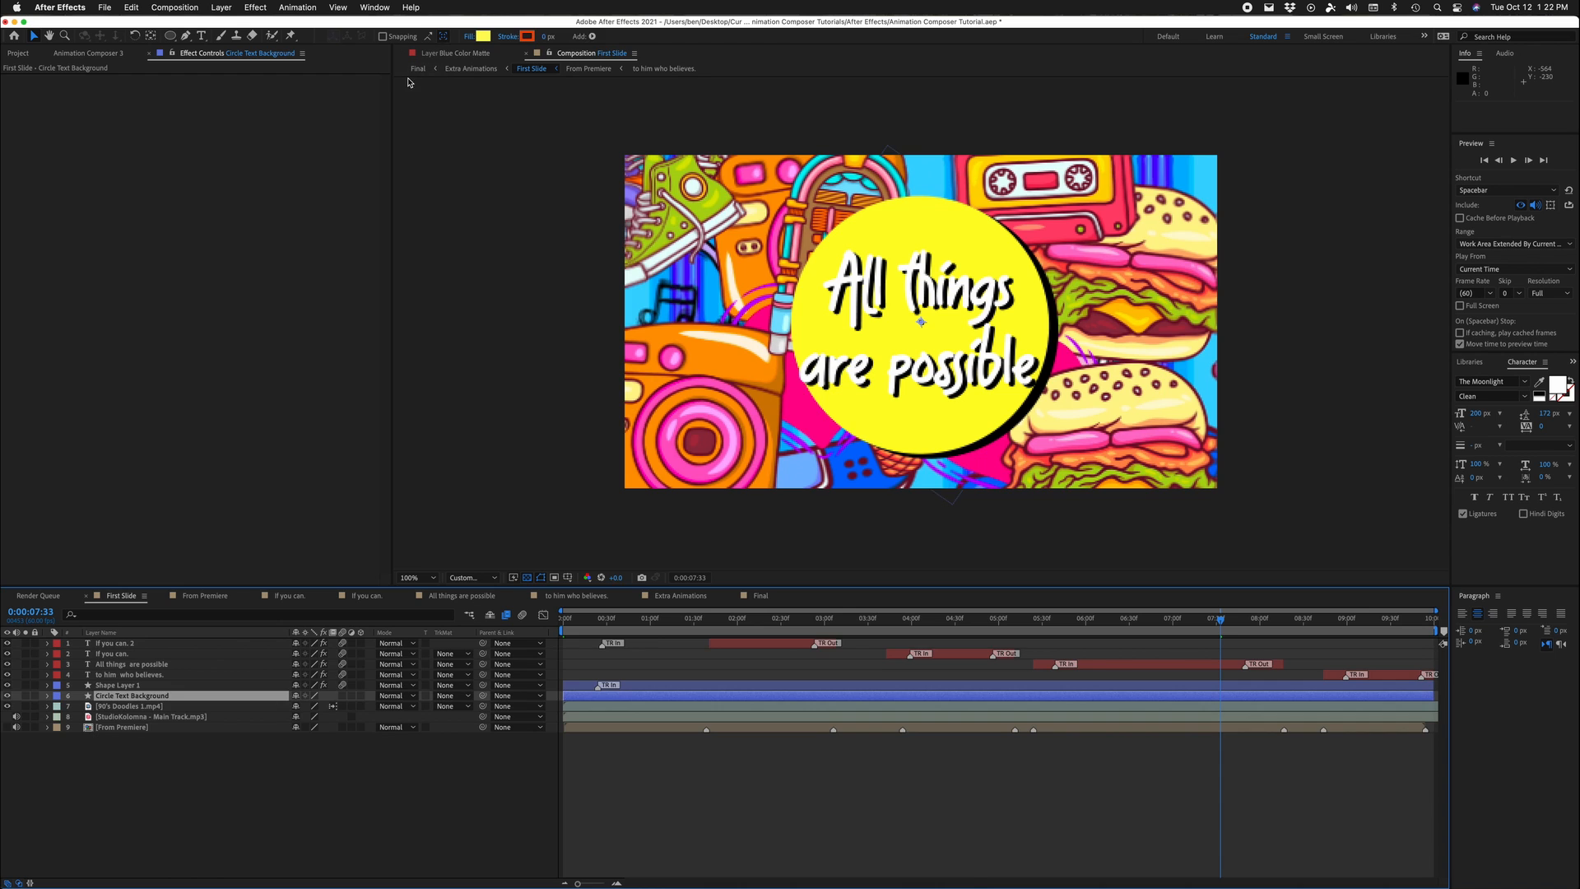
Step: Add the Final composition to the render queue again and delete the first of the two queued Final items
click(417, 69)
drag(1118, 622, 1218, 620)
click(111, 6)
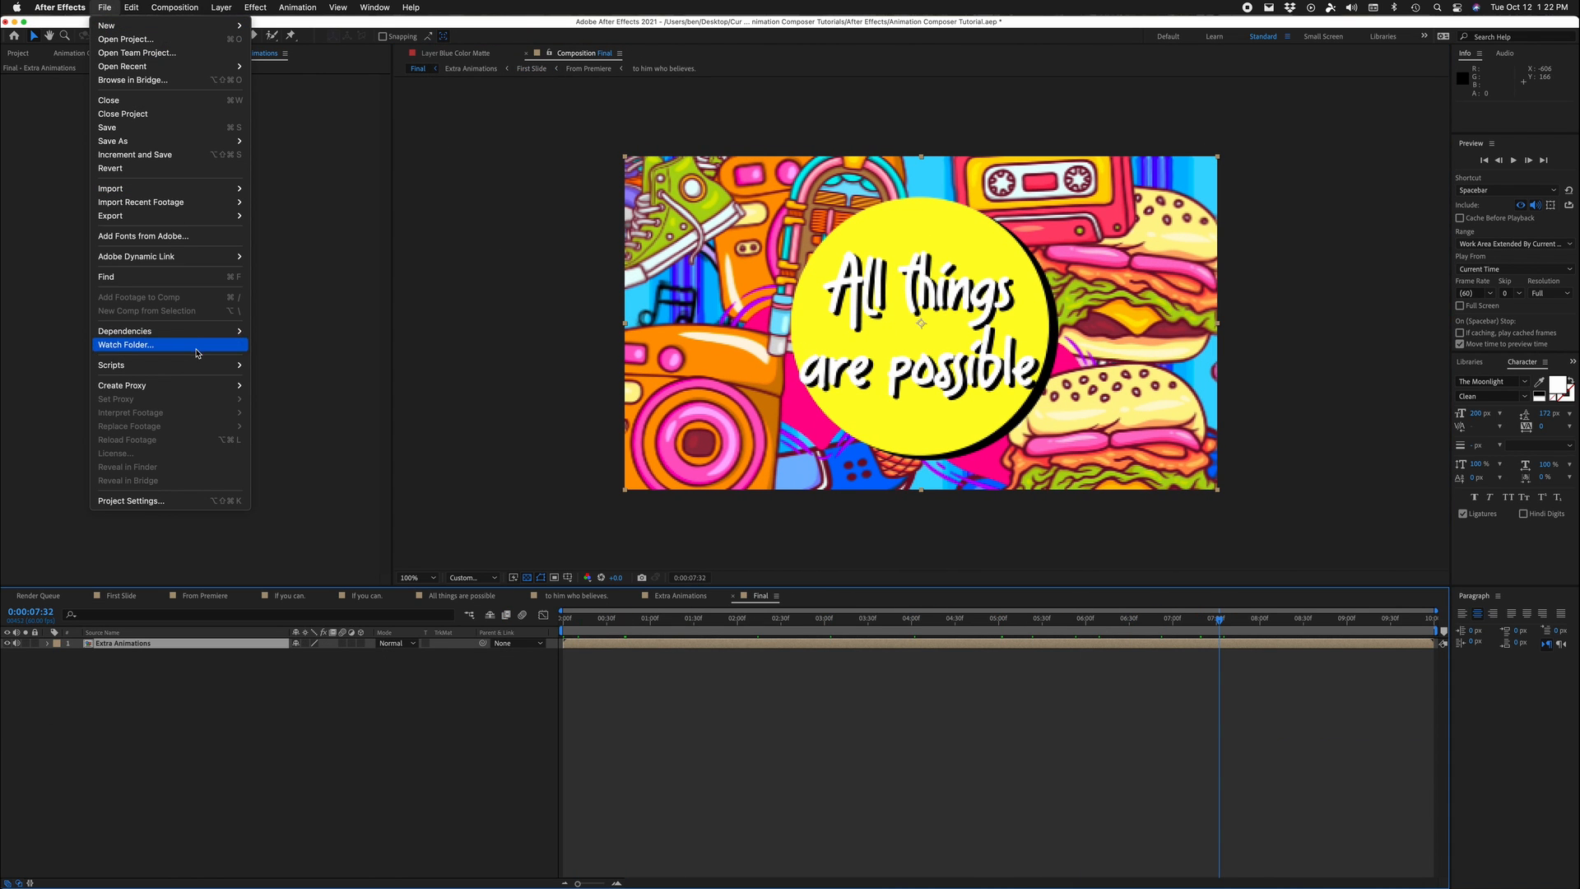
mouse_move(164, 216)
click(296, 229)
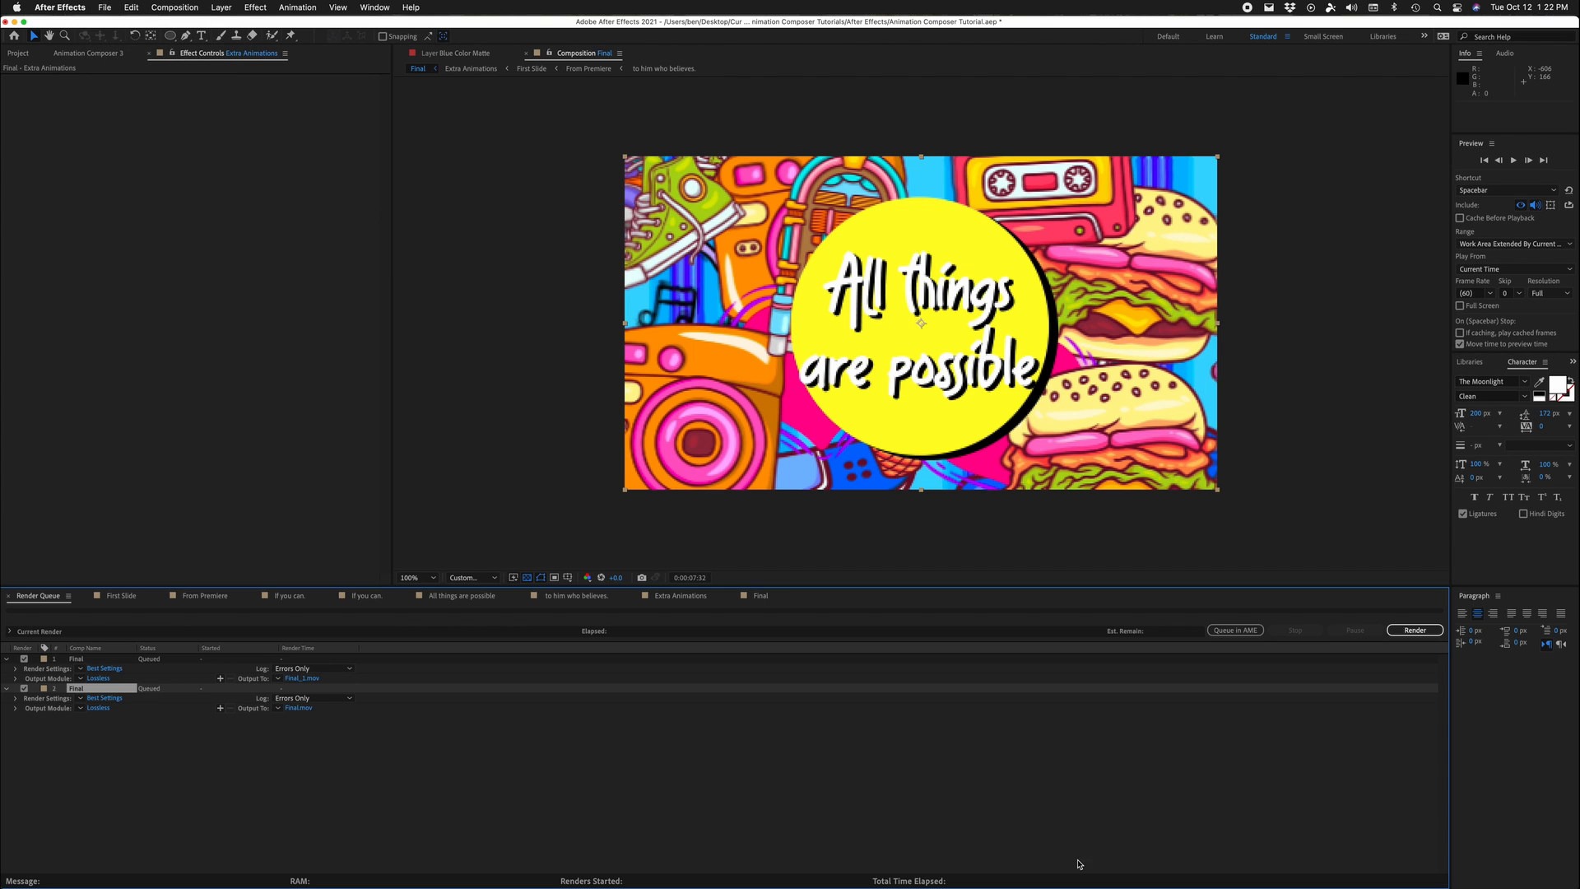
click(88, 658)
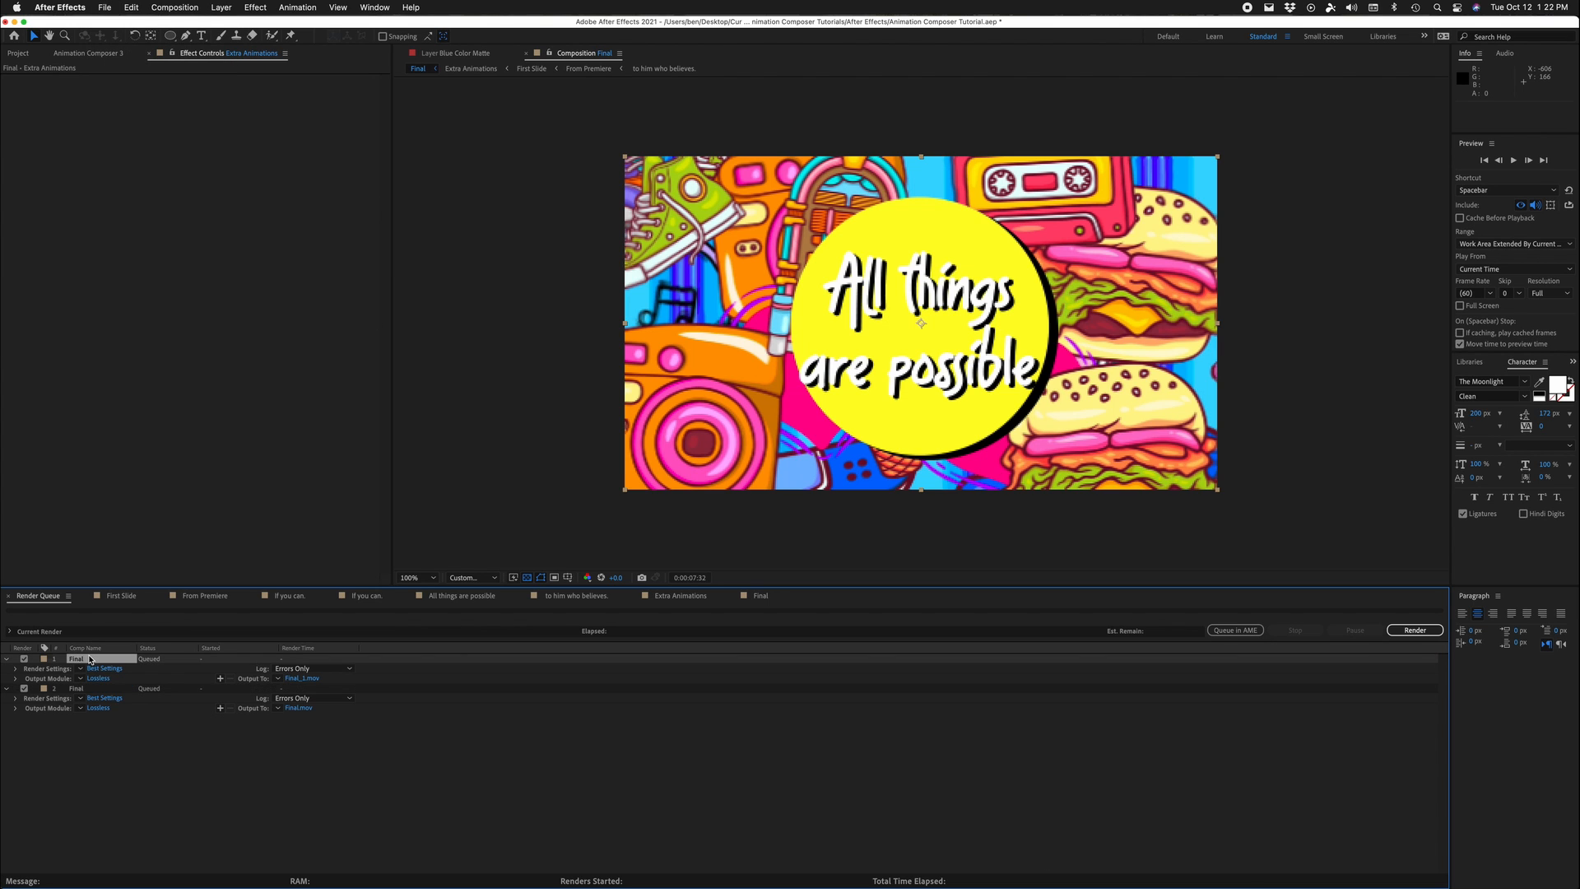
key(Delete)
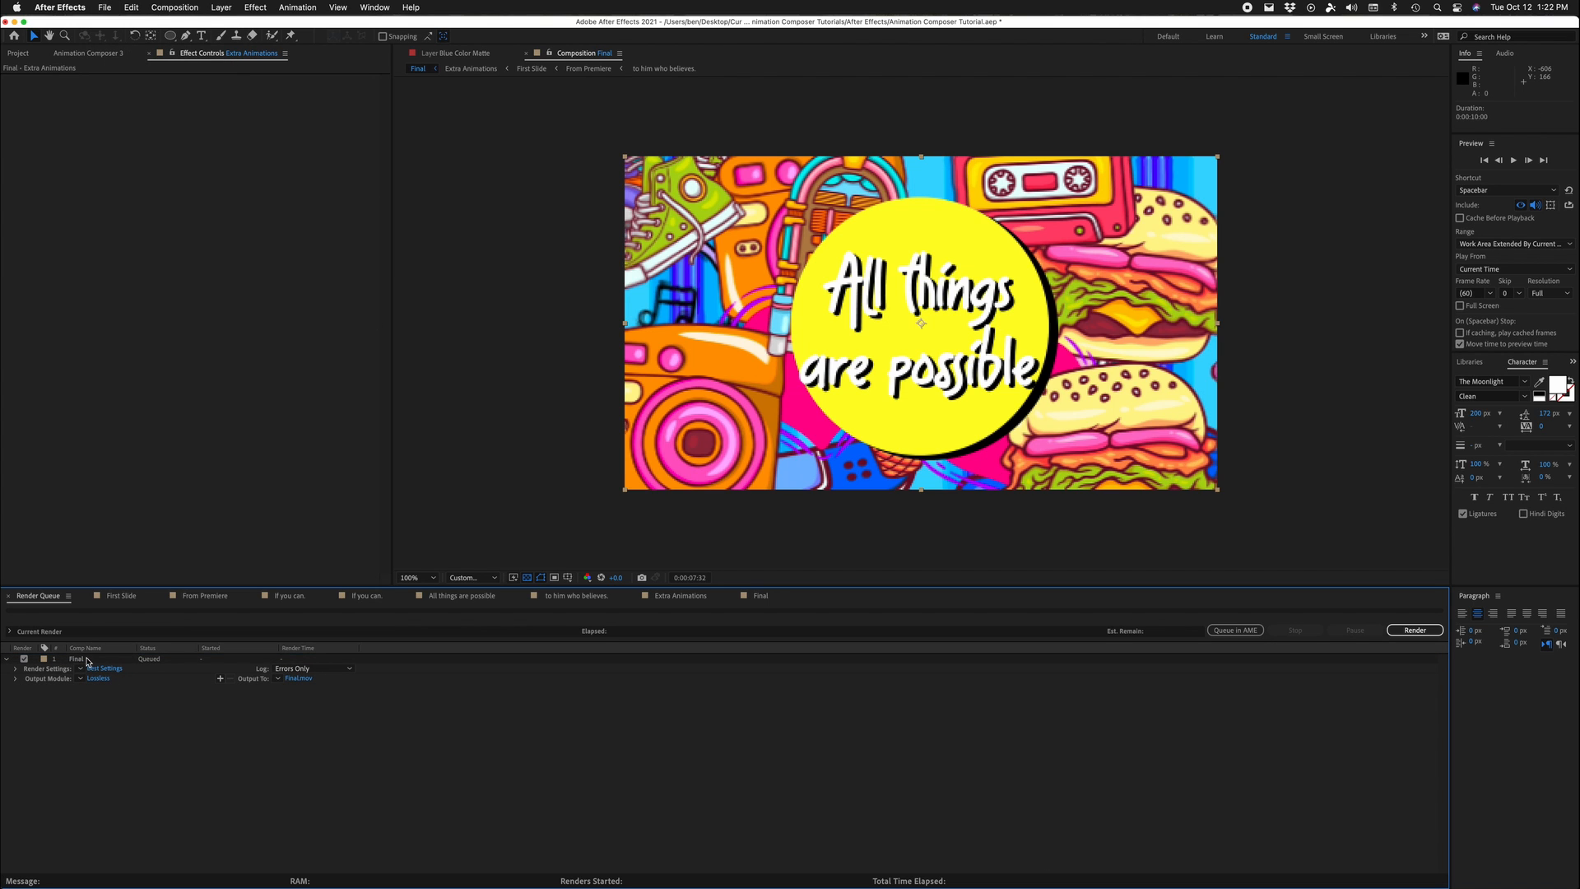
click(342, 4)
mouse_move(374, 7)
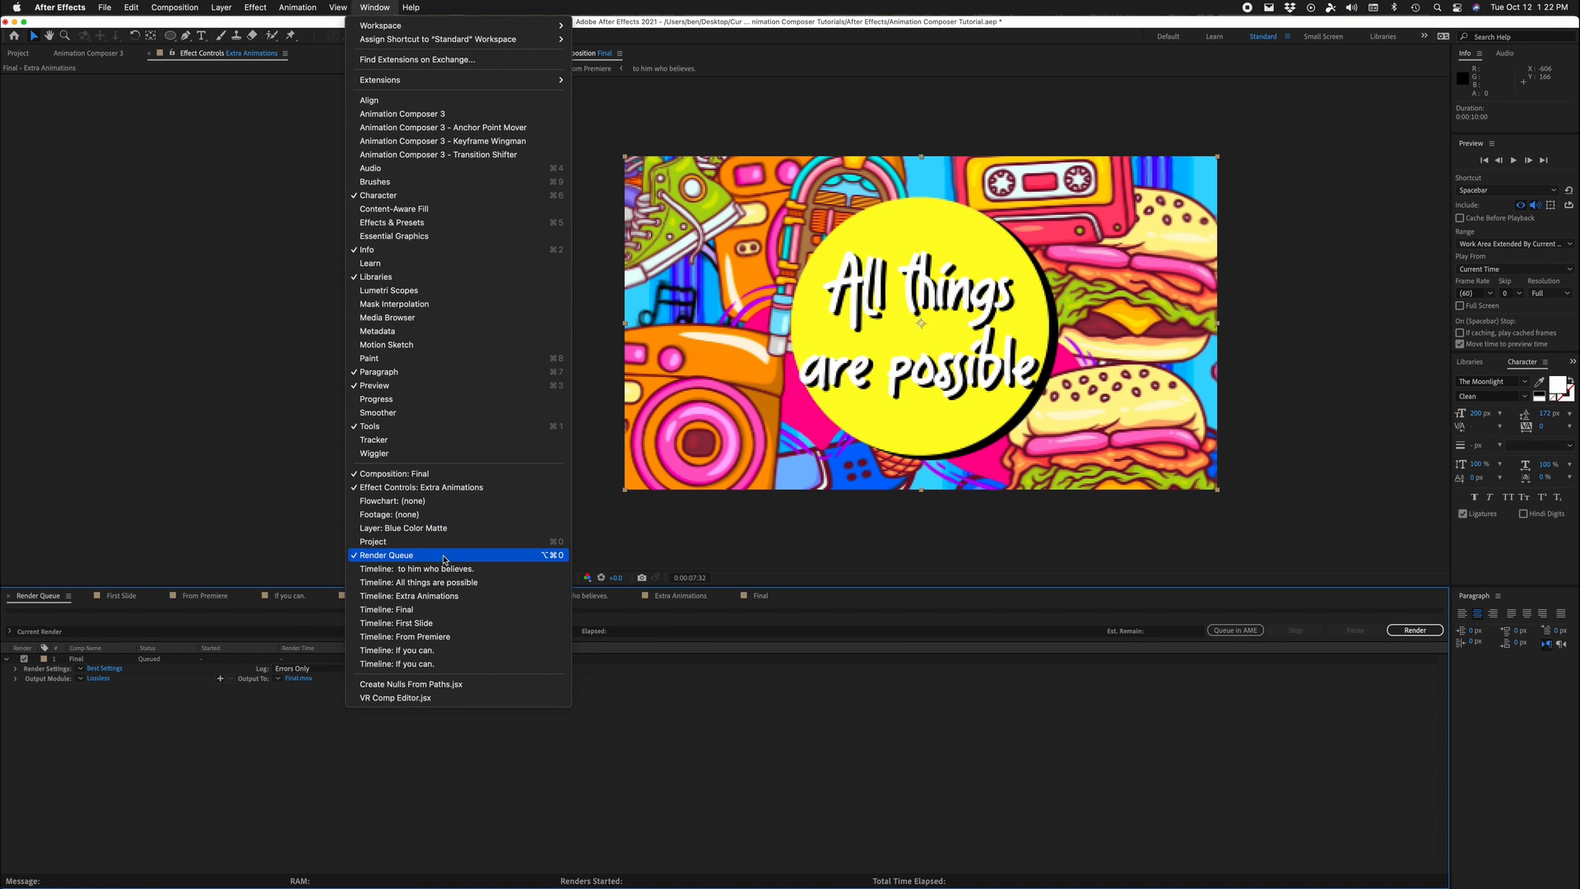
click(212, 748)
Step: Accept the QuickTime RGB output module settings and choose Animation Composer Tutorials > After Effects > Exports as the output folder
click(98, 678)
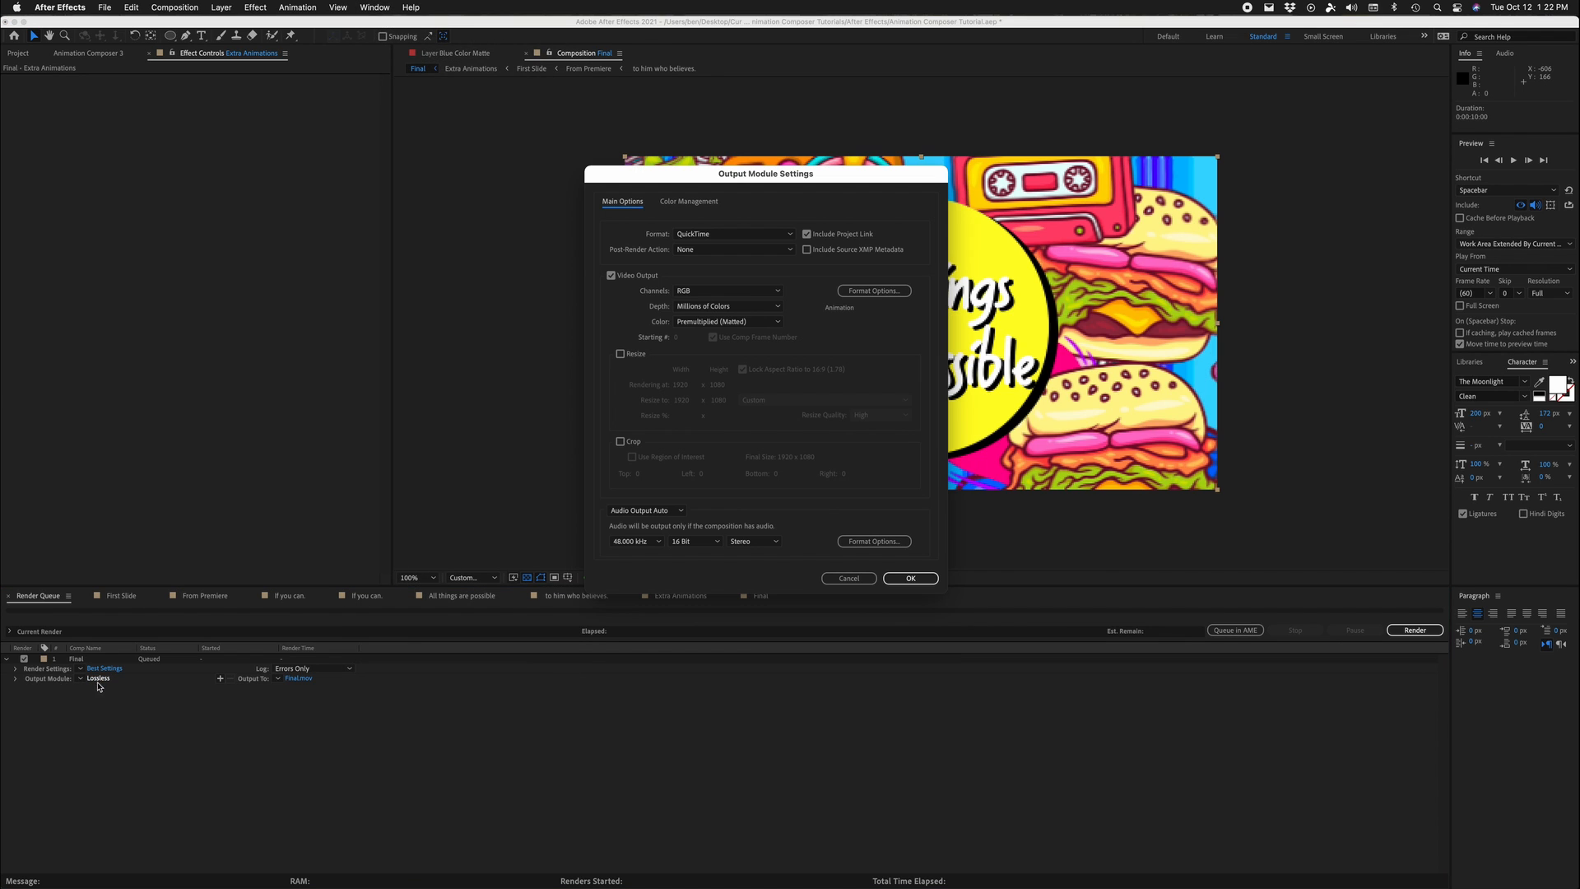
click(911, 578)
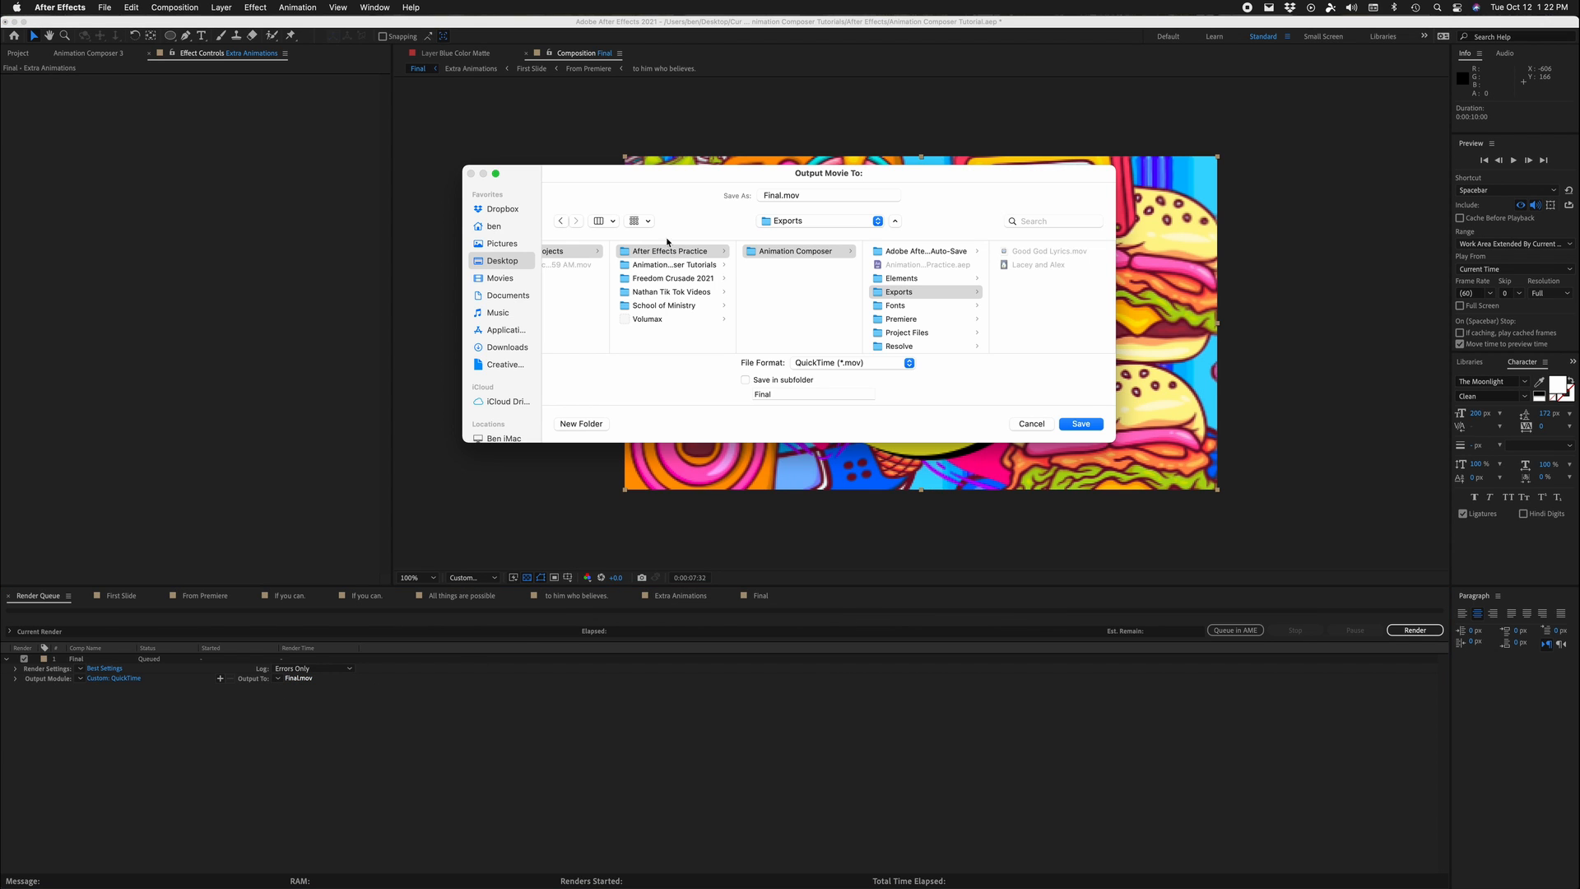
click(823, 253)
click(886, 293)
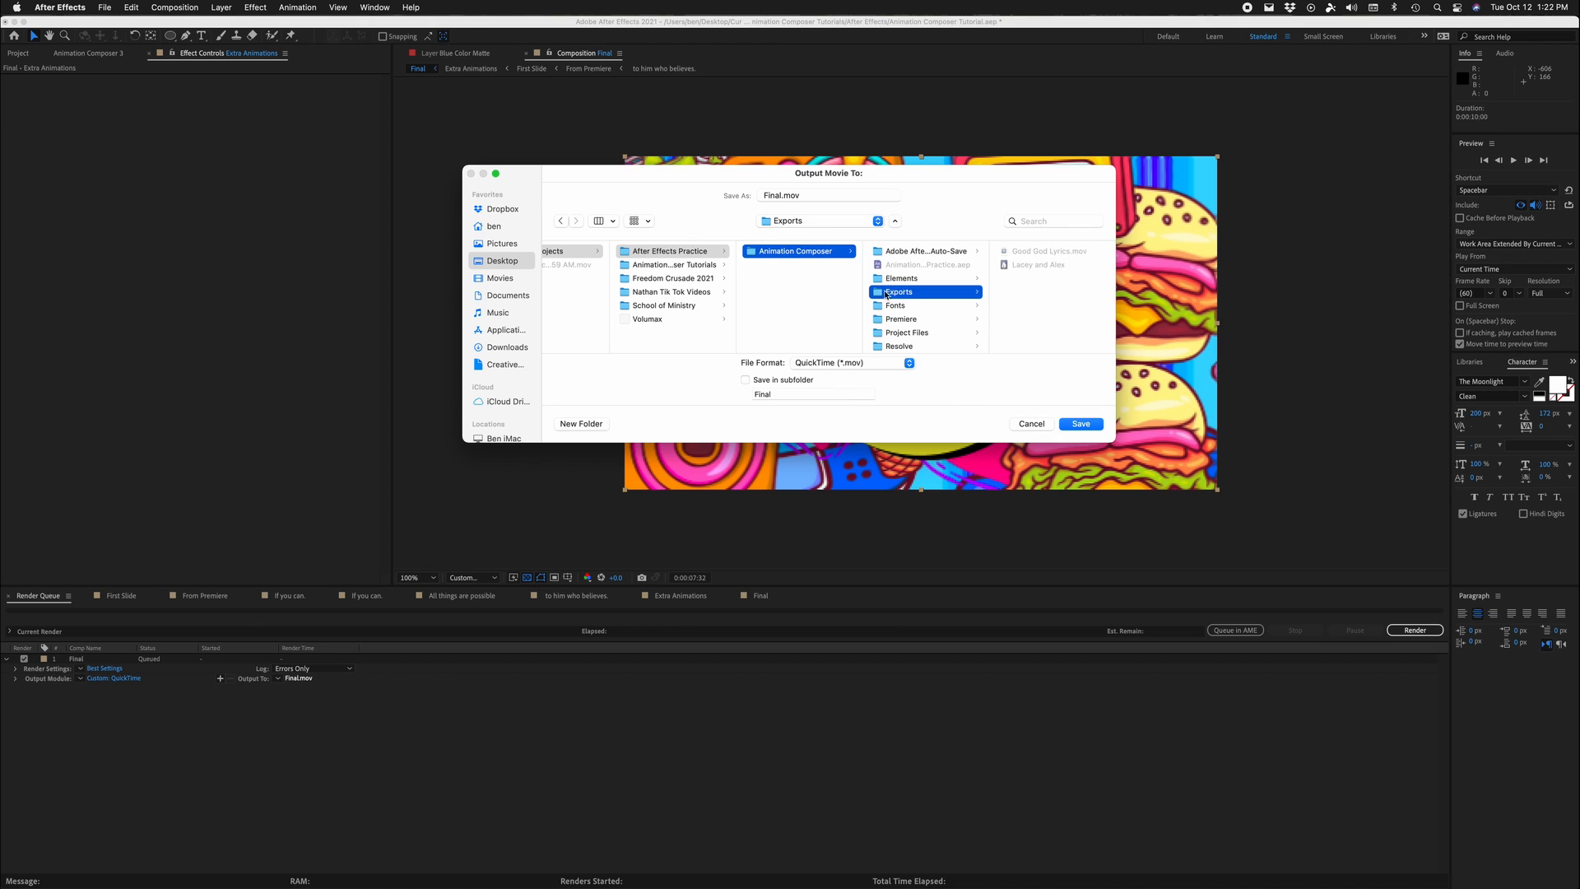
click(701, 266)
click(788, 252)
click(897, 292)
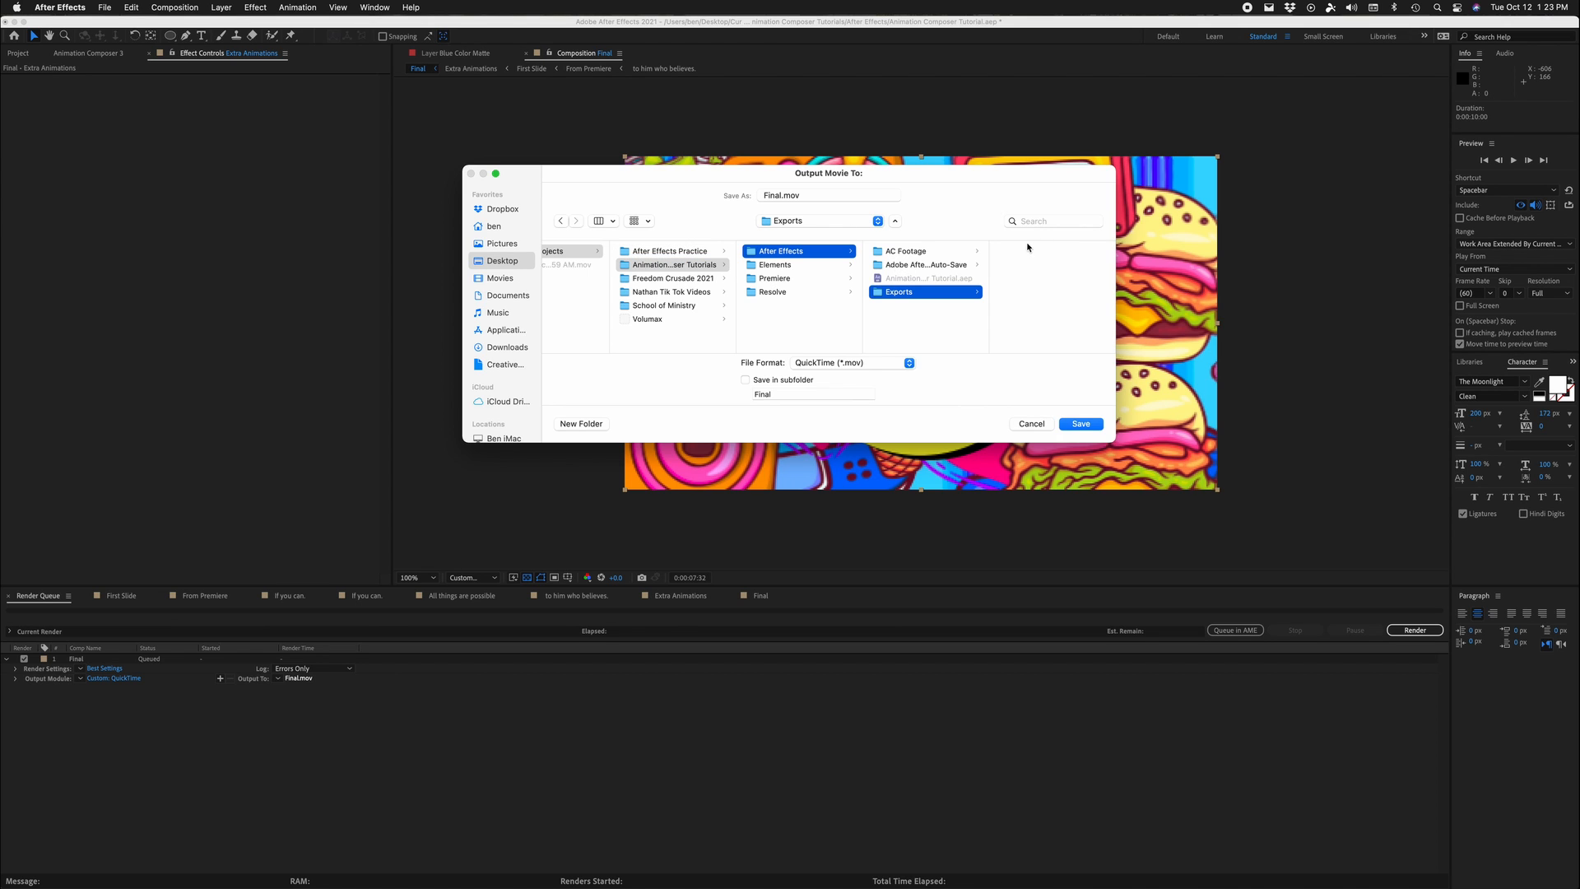
Step: Name the output movie "Weird Freedom Crusade 90s Thing" and save the output destination
click(807, 195)
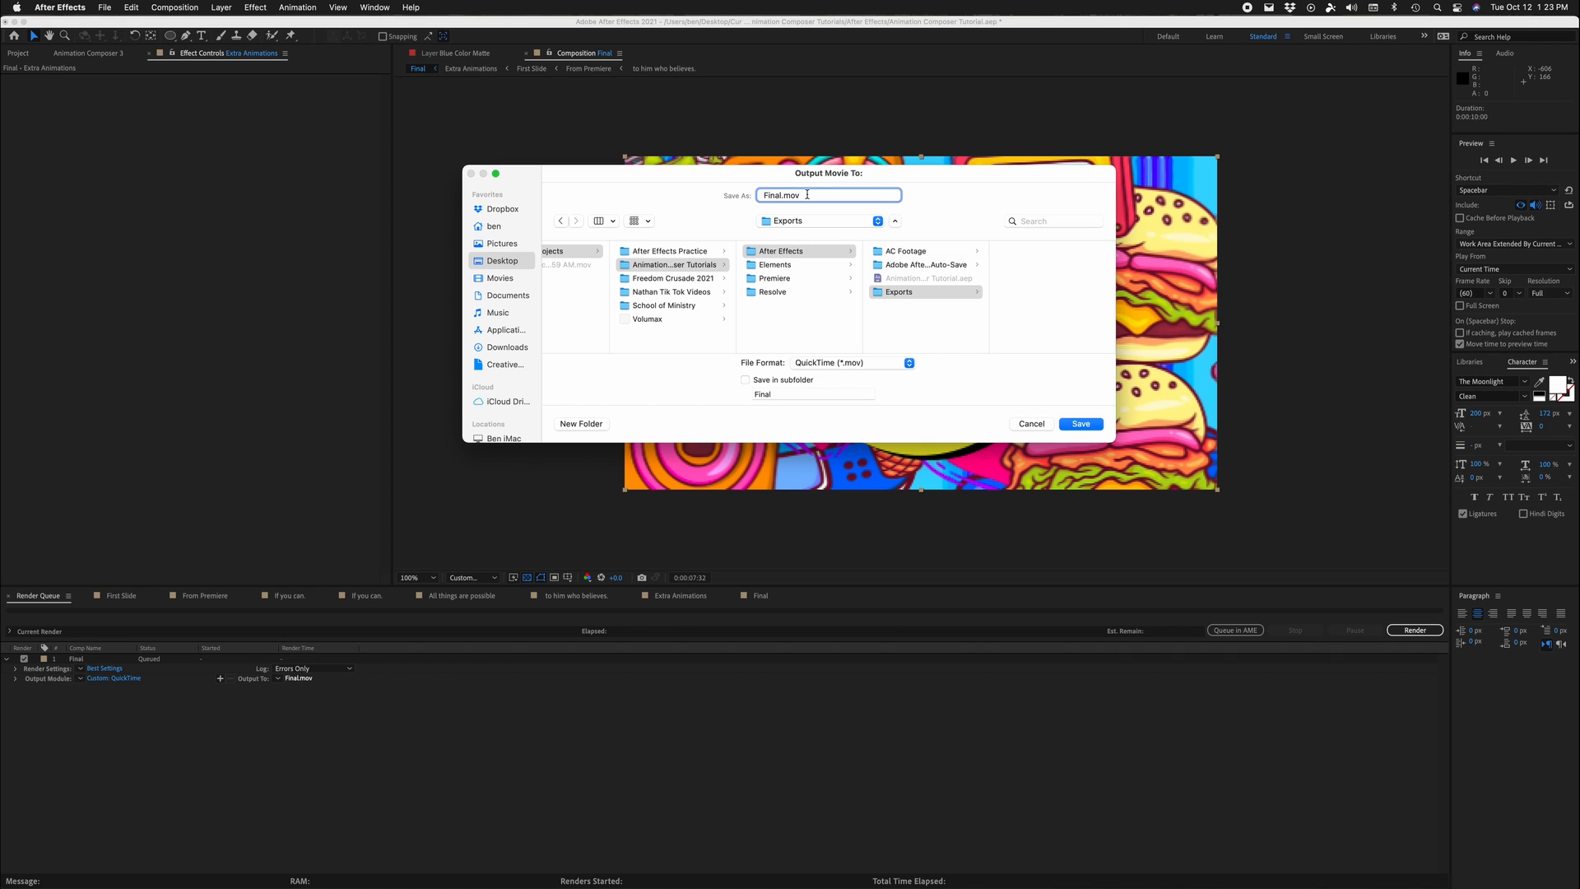
key(super+a)
key(BackSpace)
text(Weird Freedom Crusade 90s Thing)
key(Return)
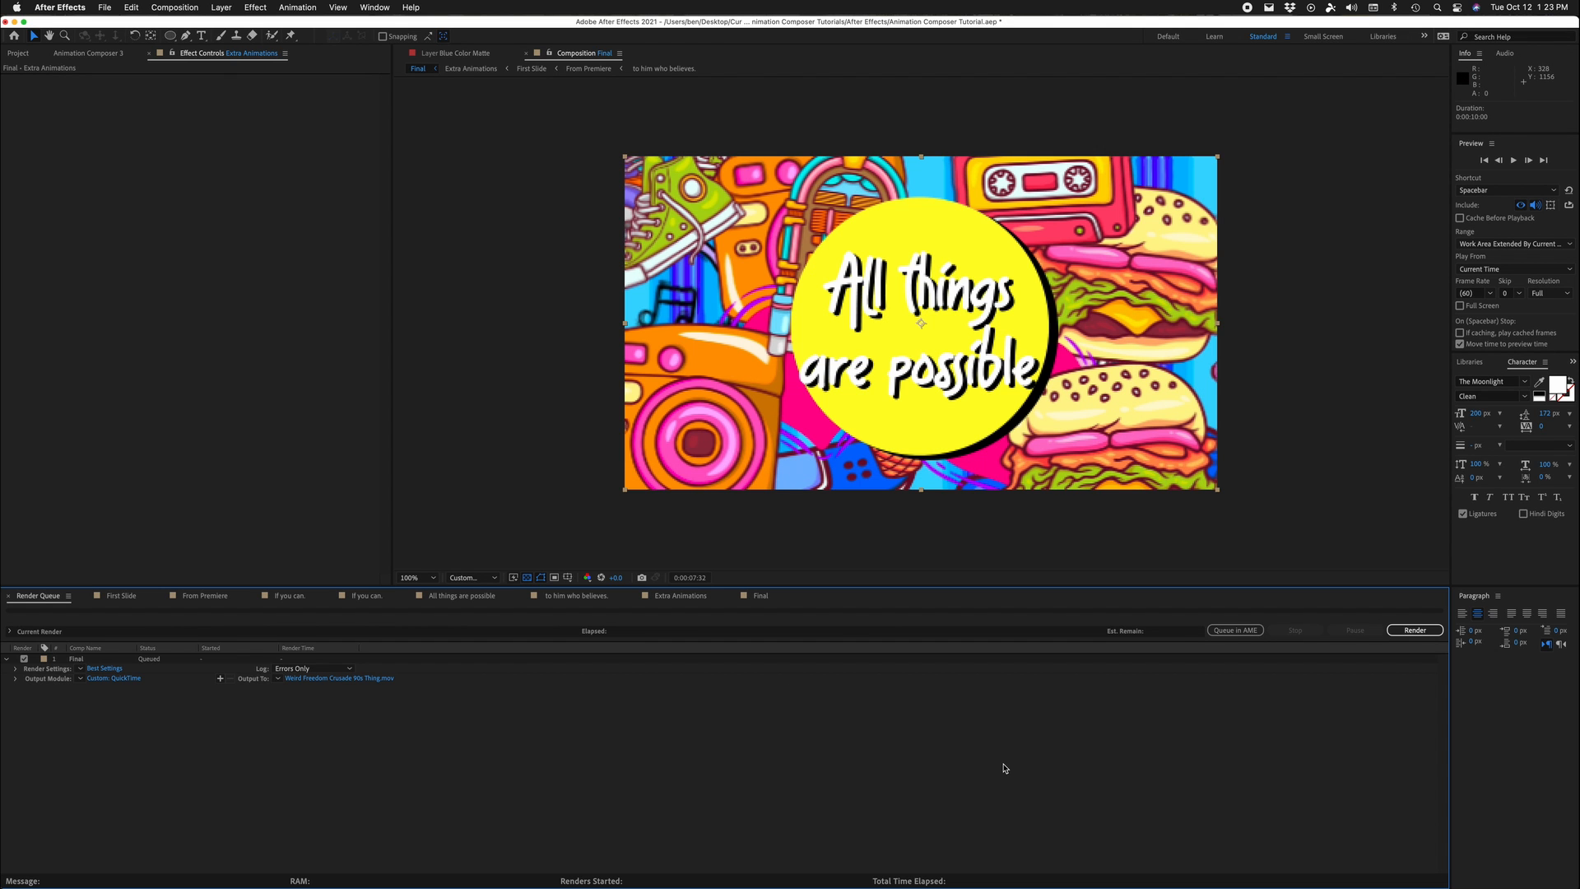
Step: Save the project and start rendering the queued Final composition
key(super+s)
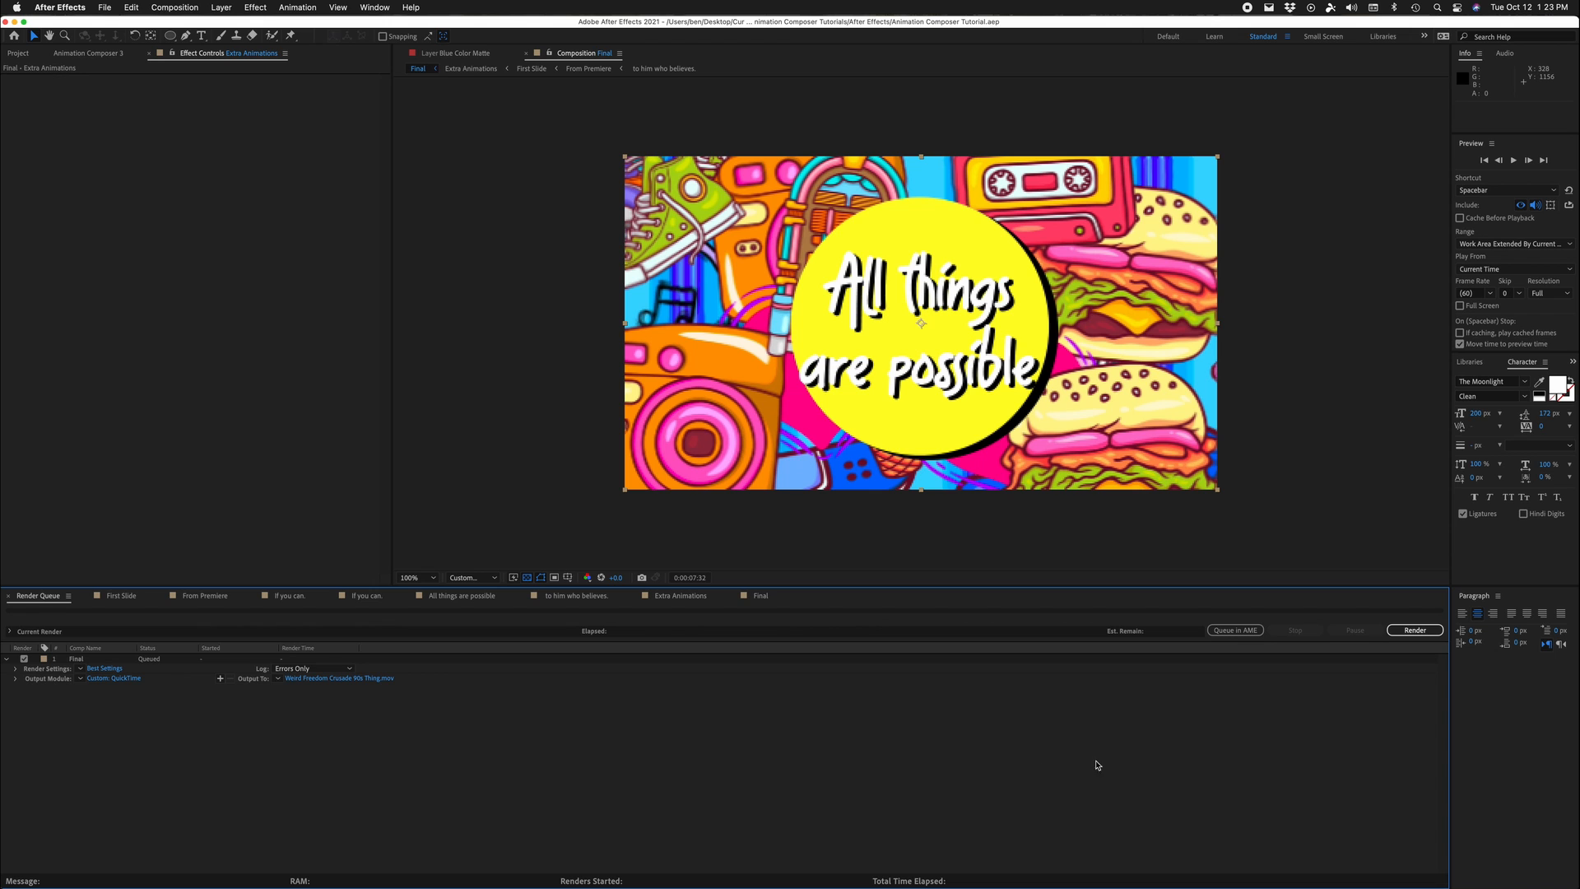
click(1417, 631)
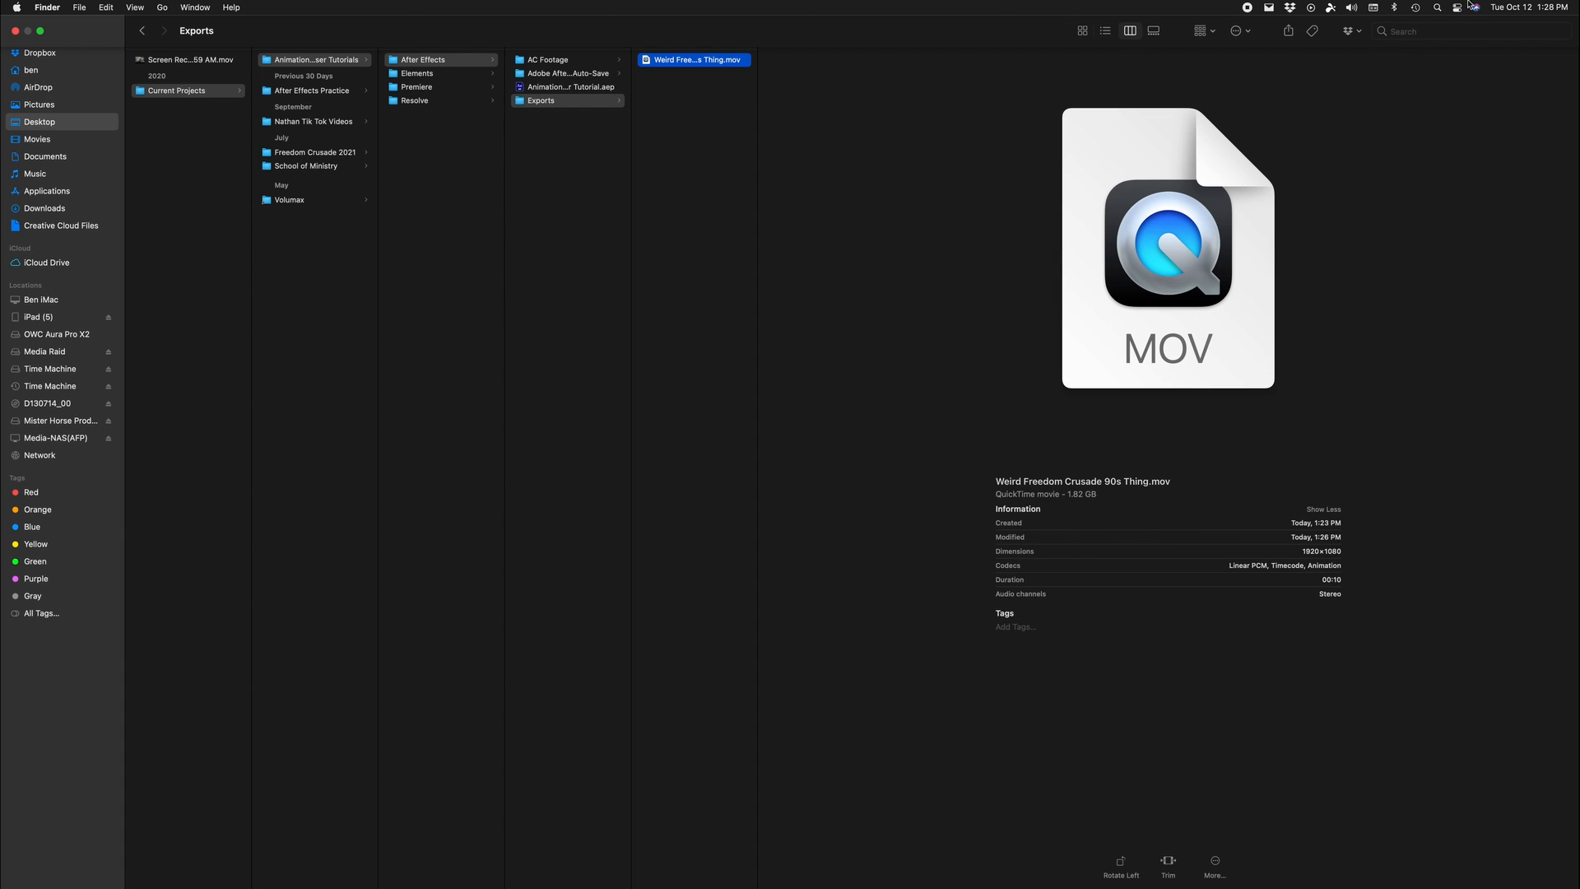
Step: Search Spotlight for "media encoder" and launch Adobe Media Encoder 2021
click(1439, 6)
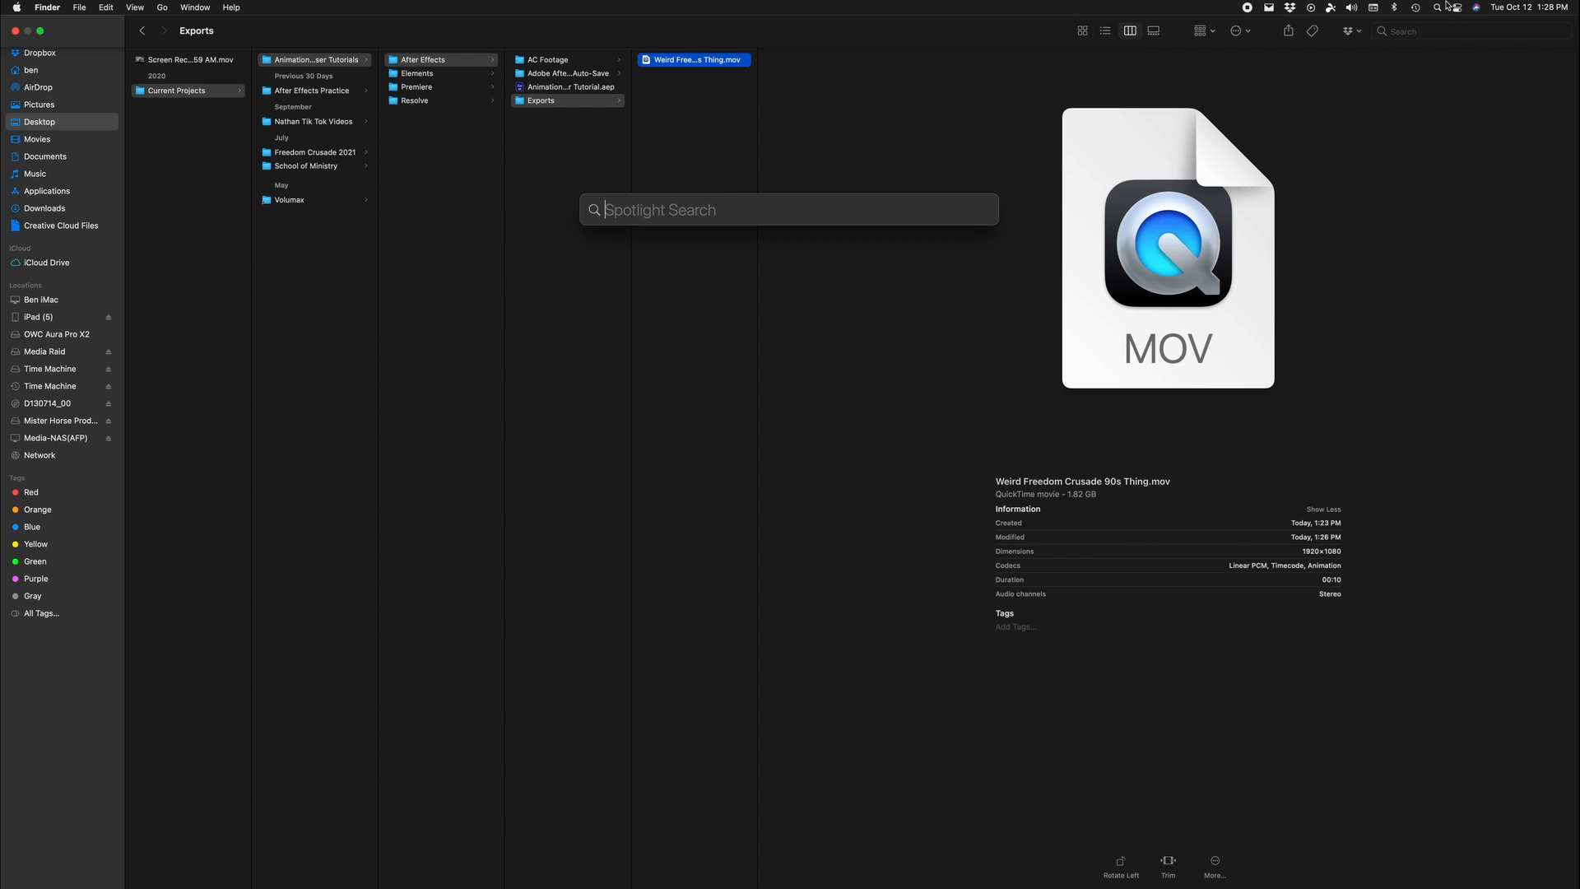
text(media enco)
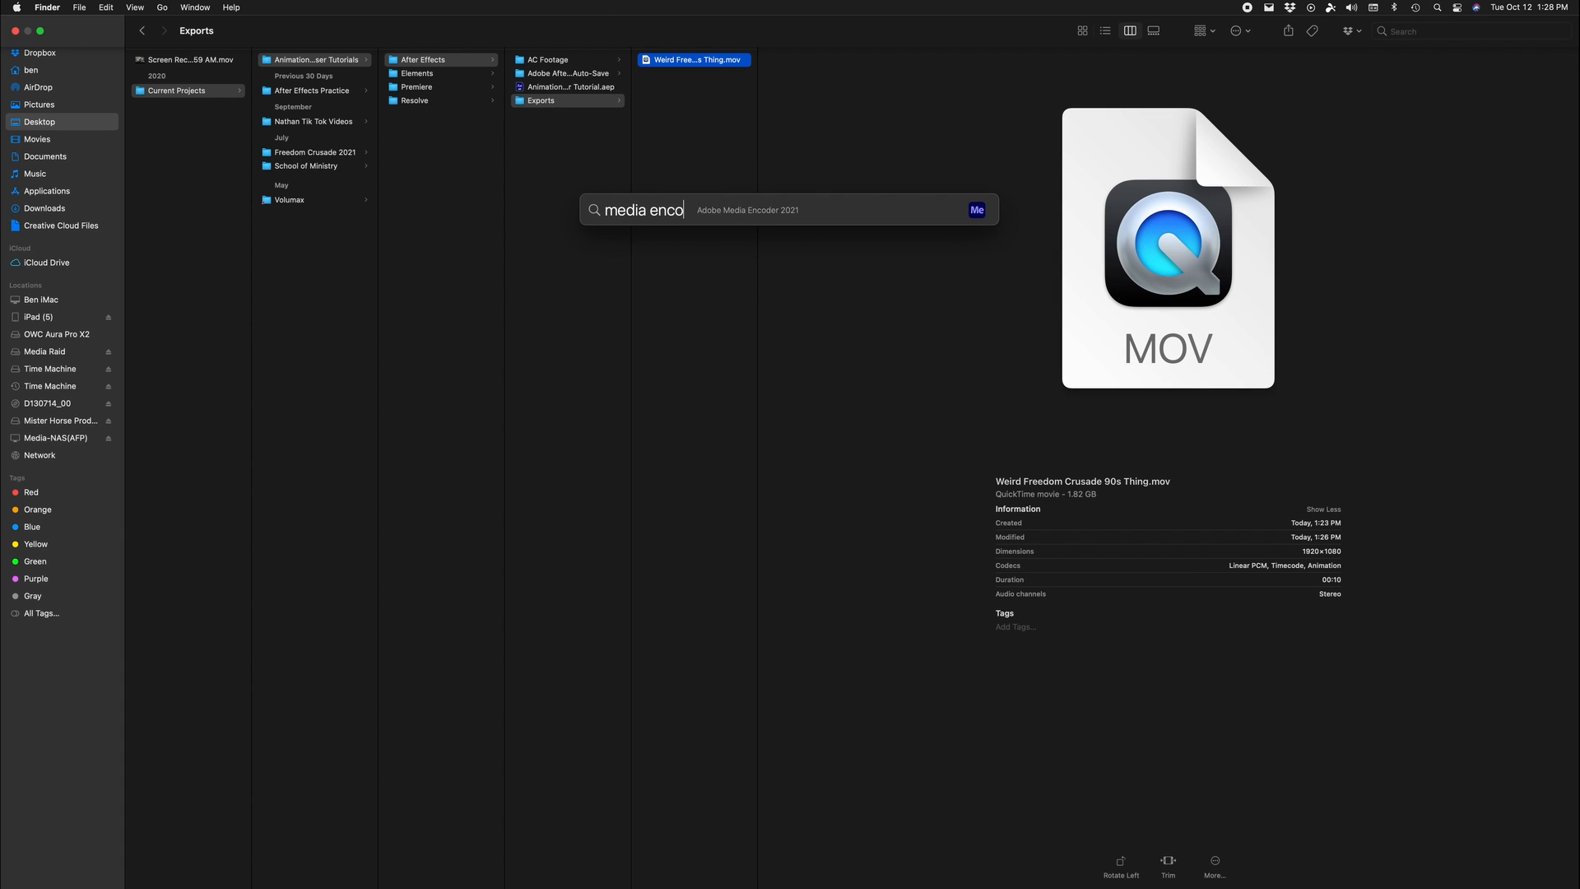
text(der)
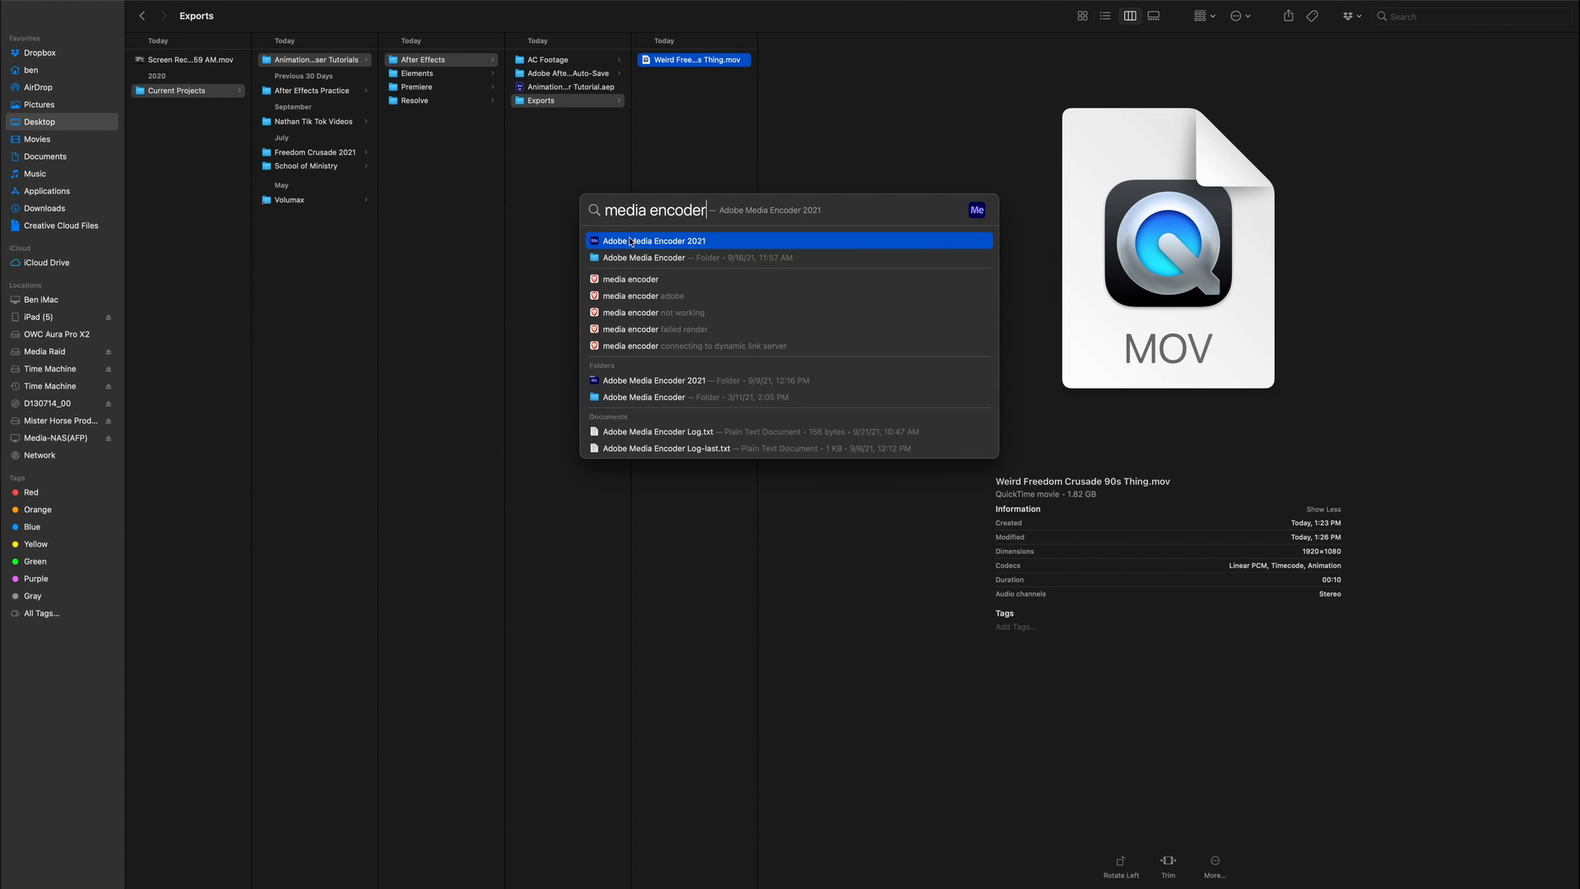
click(645, 236)
key(Right)
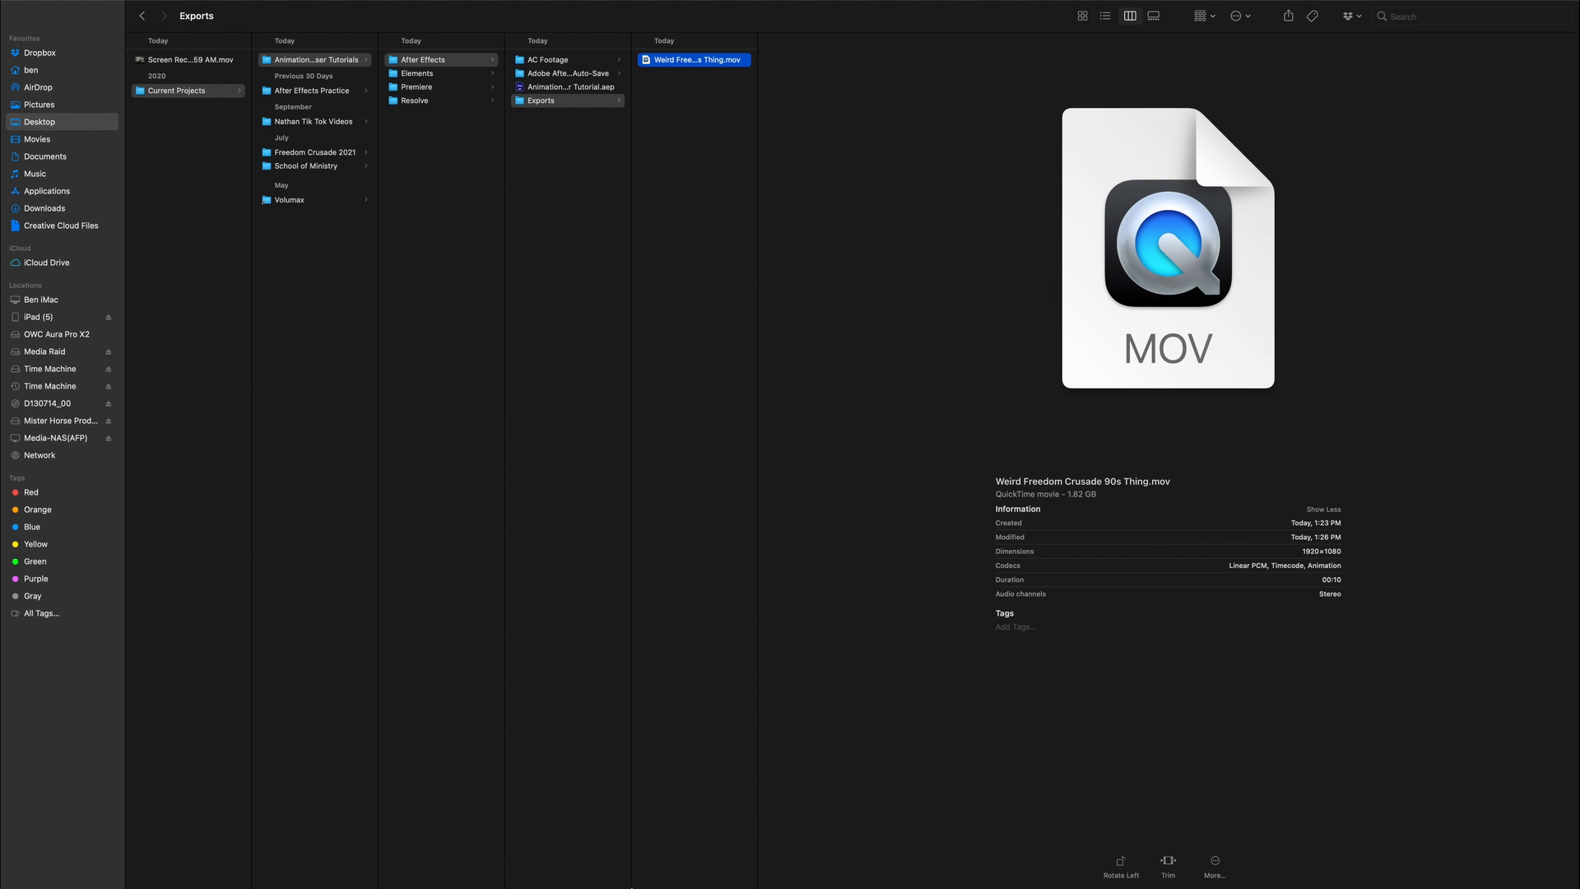
click(726, 860)
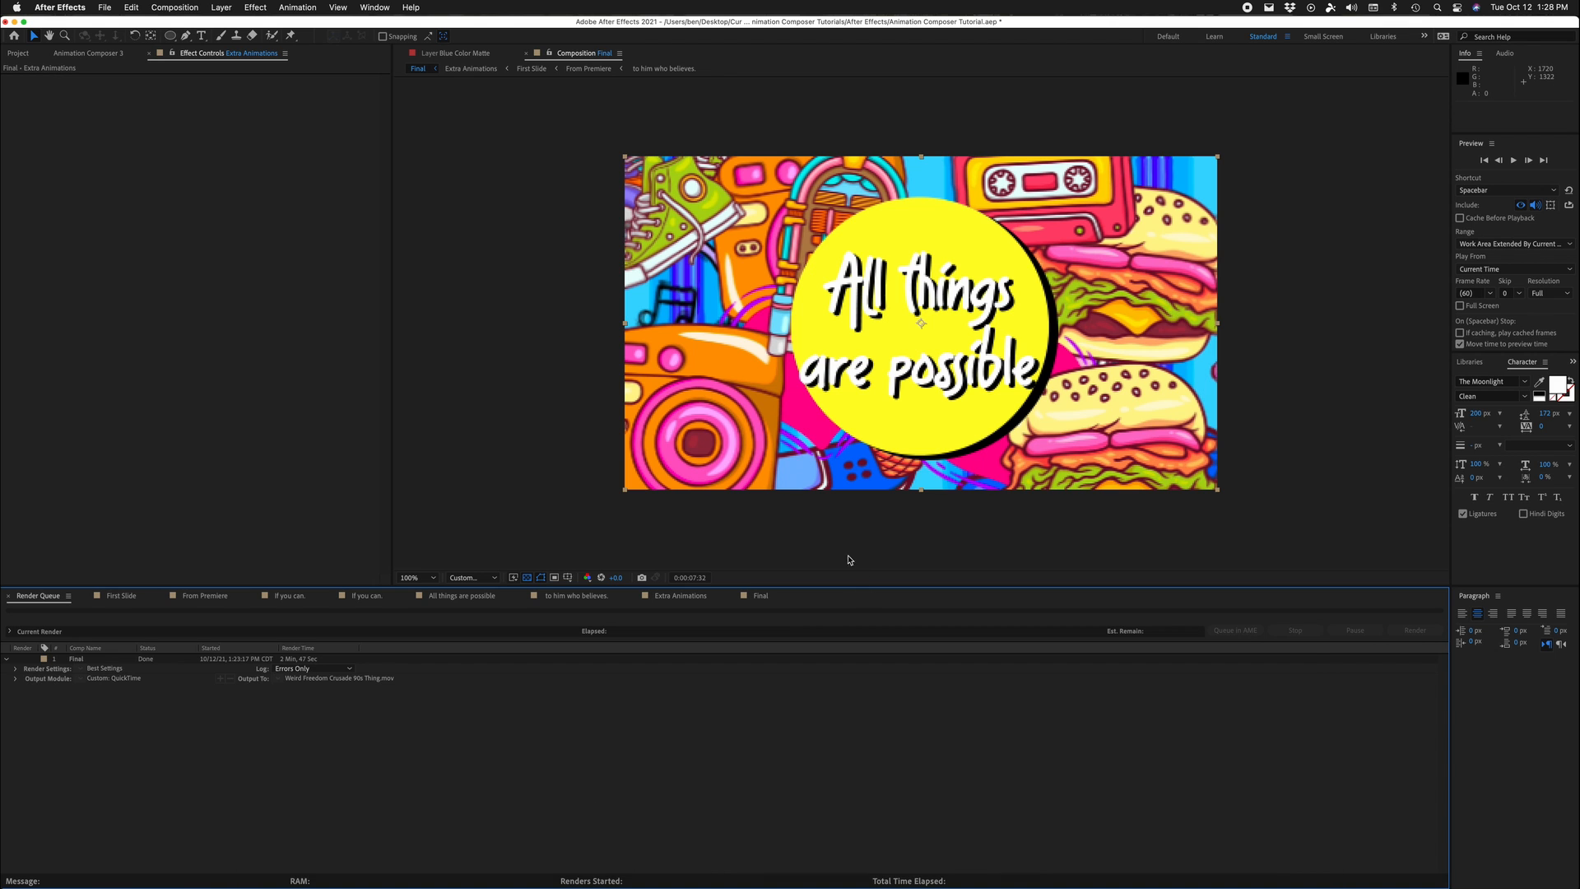
key(ctrl+Right)
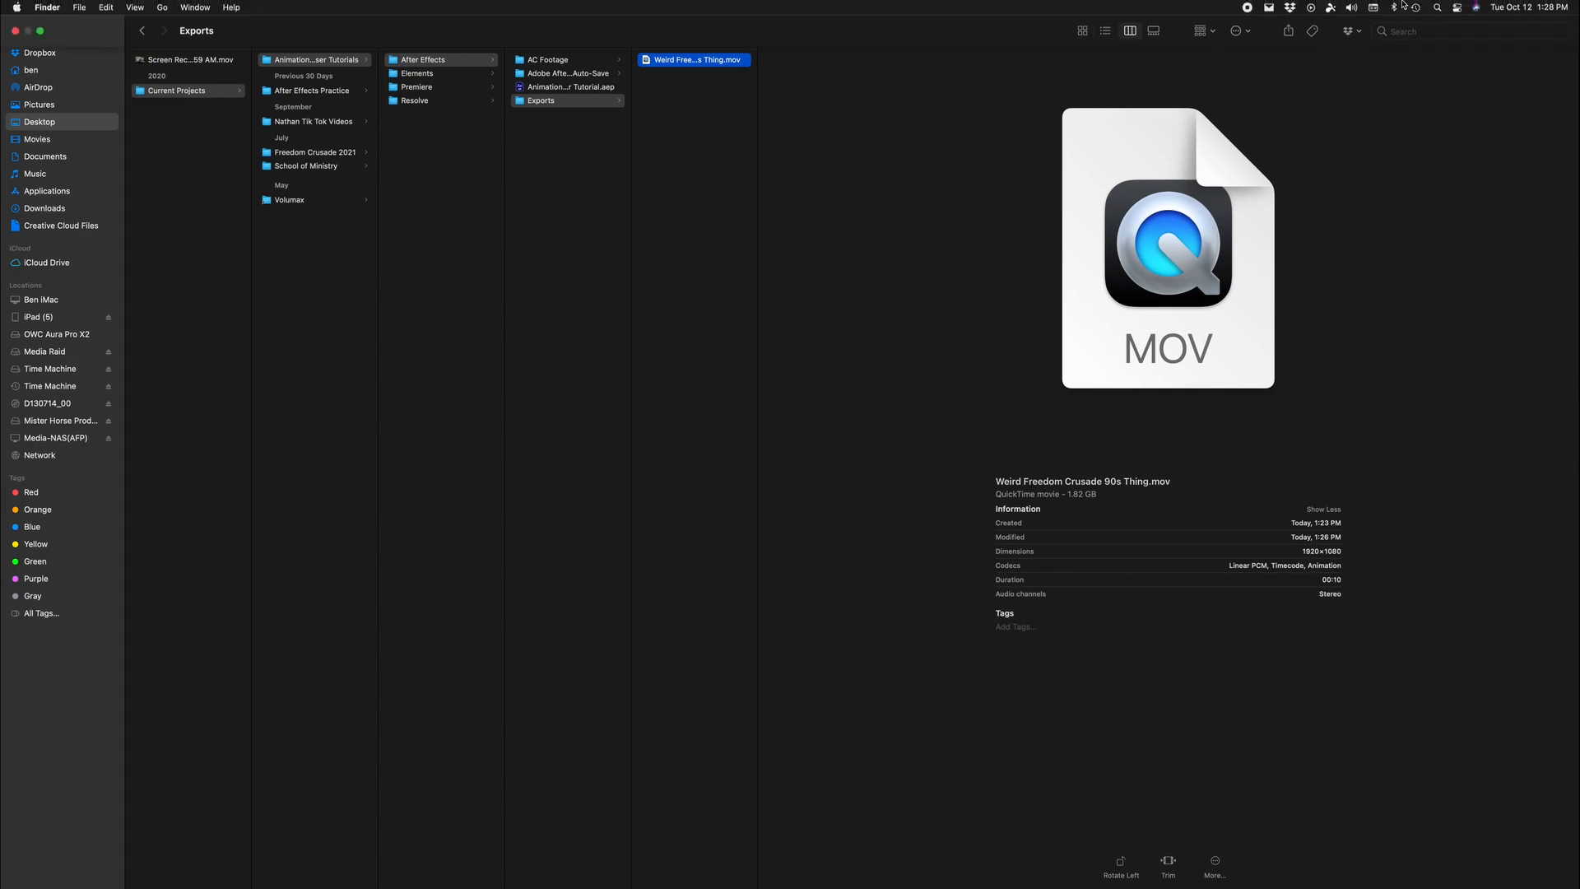
click(1438, 8)
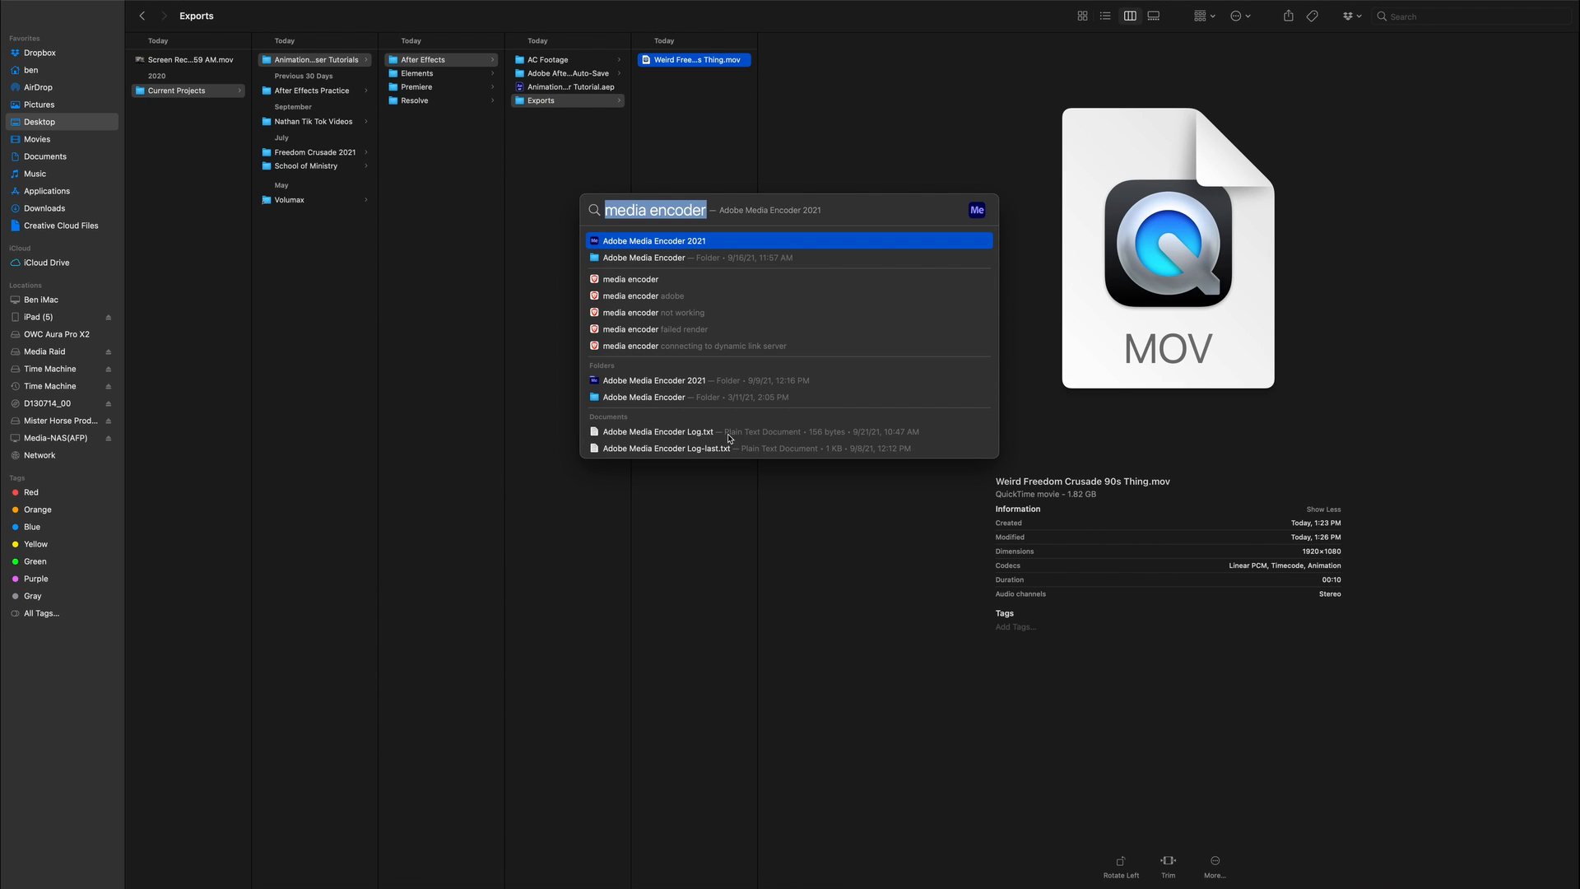
key(Escape)
Step: Switch to Adobe Media Encoder and remove all existing items from the encoding queue
mouse_move(980, 885)
click(849, 870)
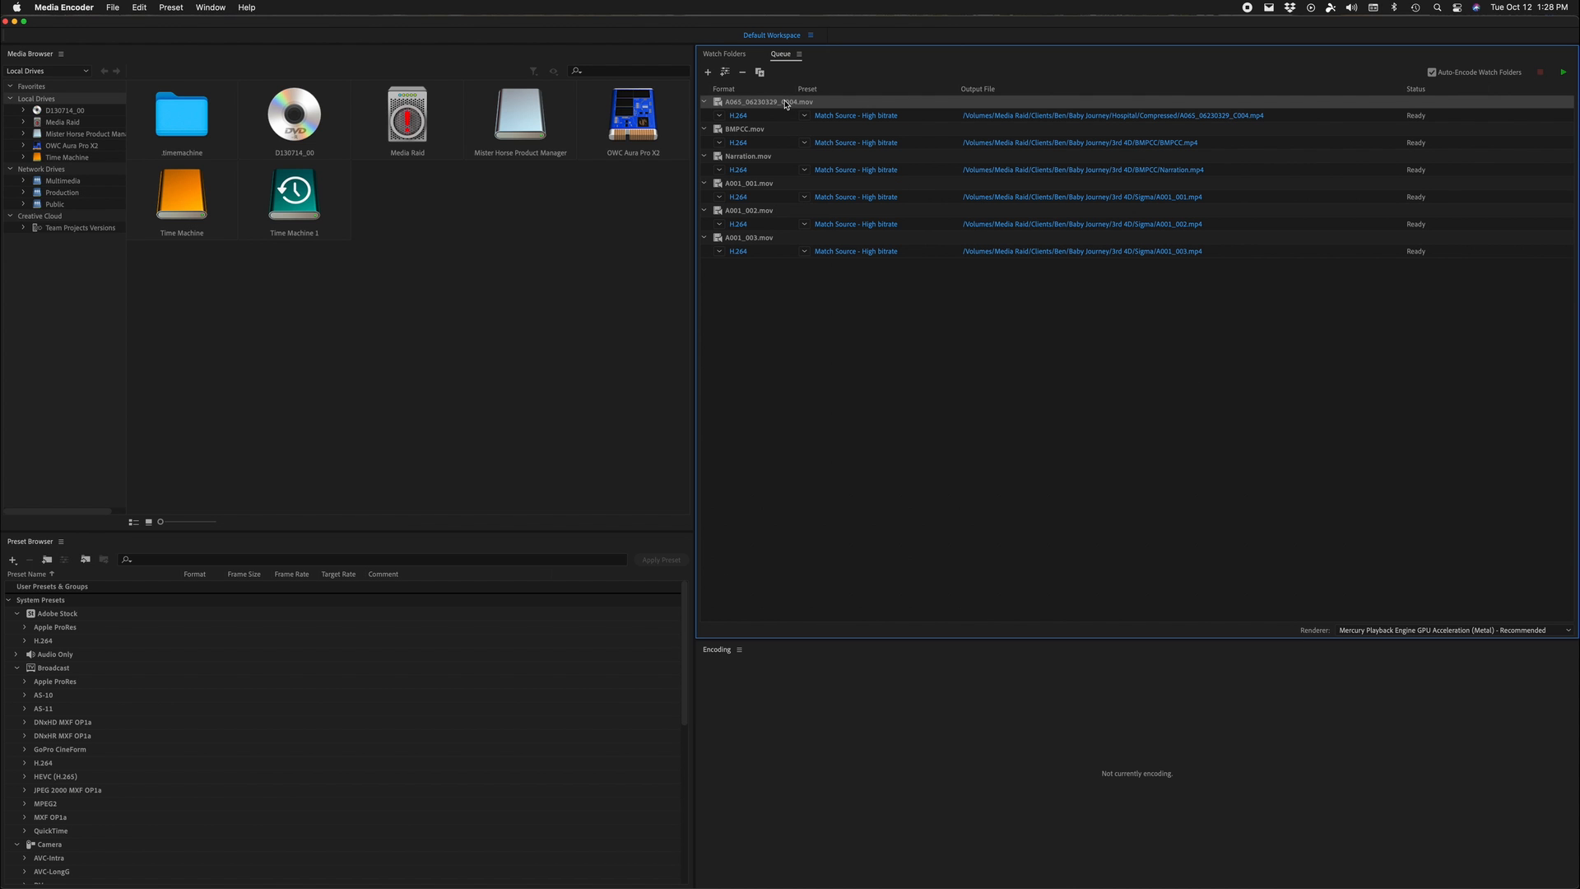
key(super+a)
key(BackSpace)
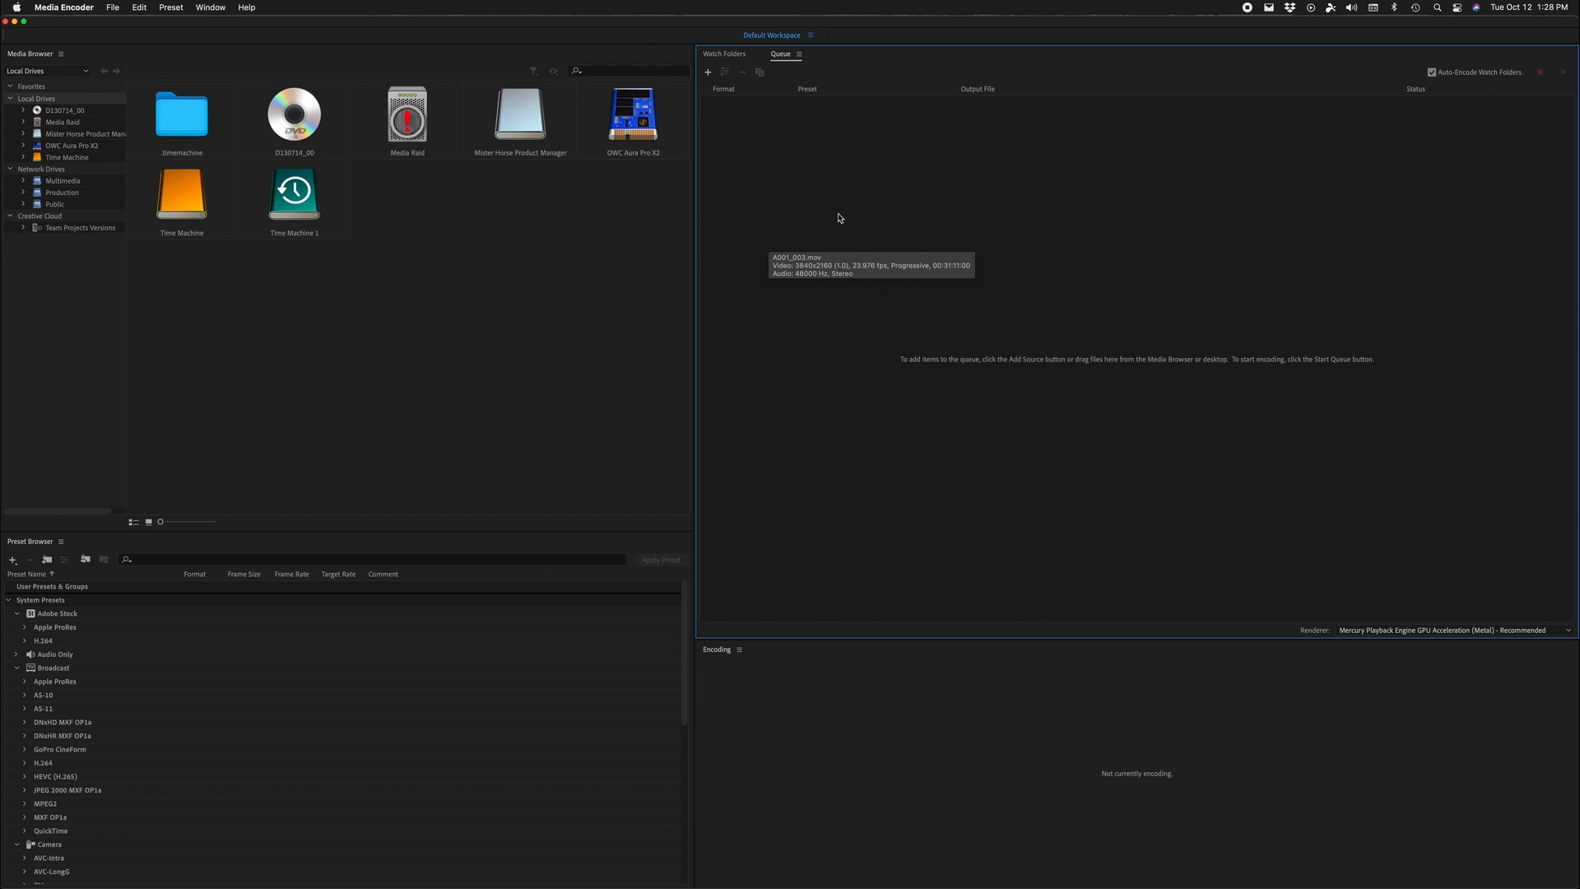
Step: Add Weird Freedom Crusade 90s Thing.mov from the Exports folder in Finder to the Media Encoder queue
click(282, 857)
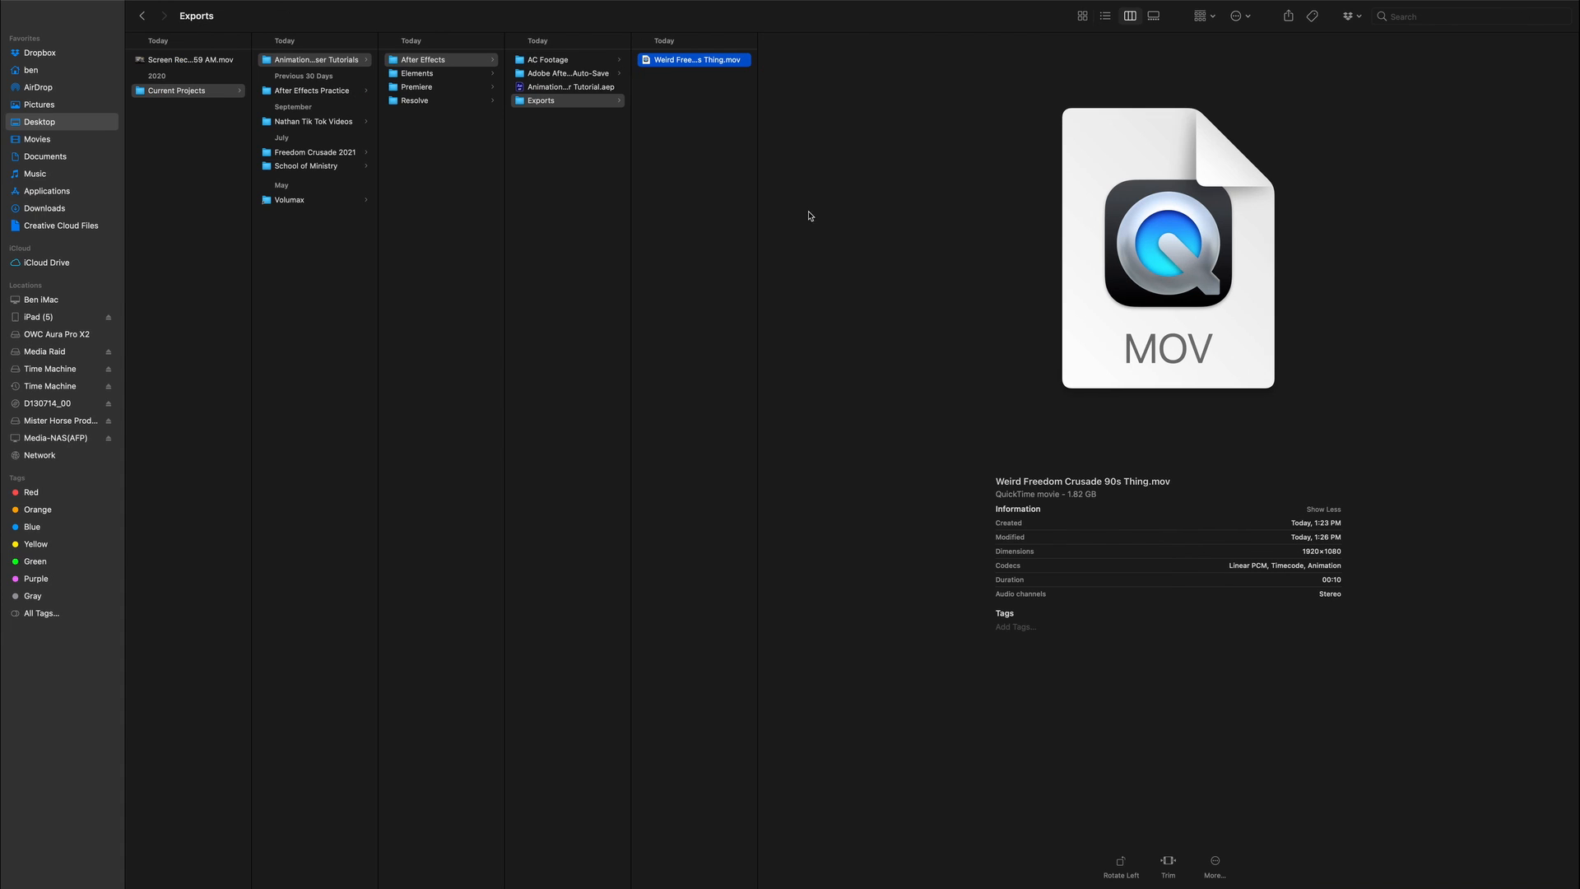
drag(666, 64, 1075, 372)
key(super+Tab)
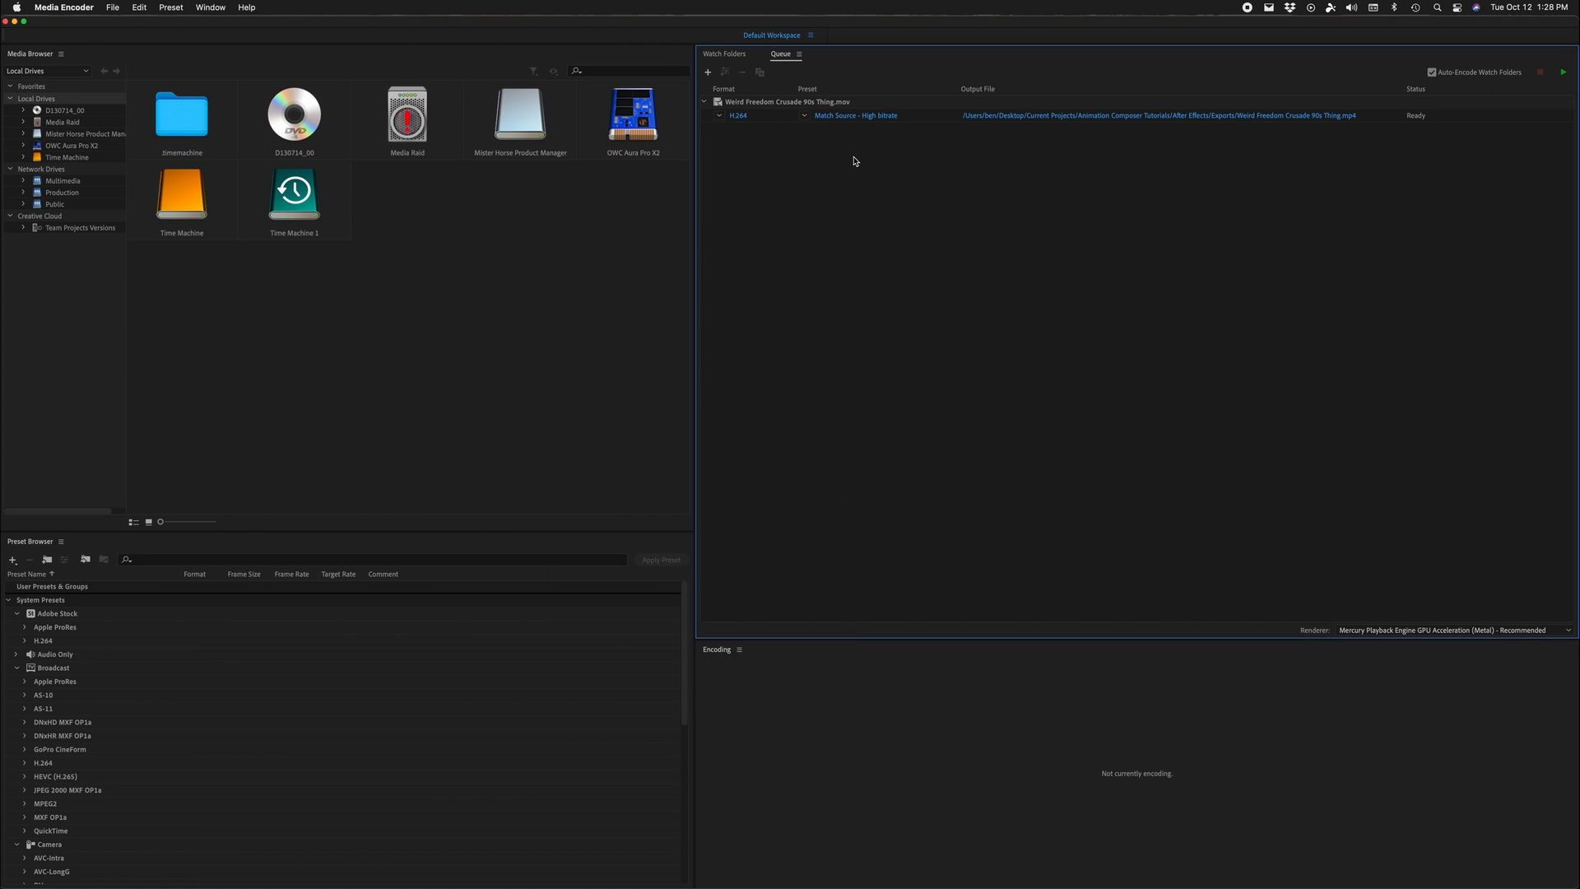
Step: Keep H.264 as the queued movie's format and save its output as Weird Freedom Crusade 90s Thing.mp4 in the Exports folder
click(719, 115)
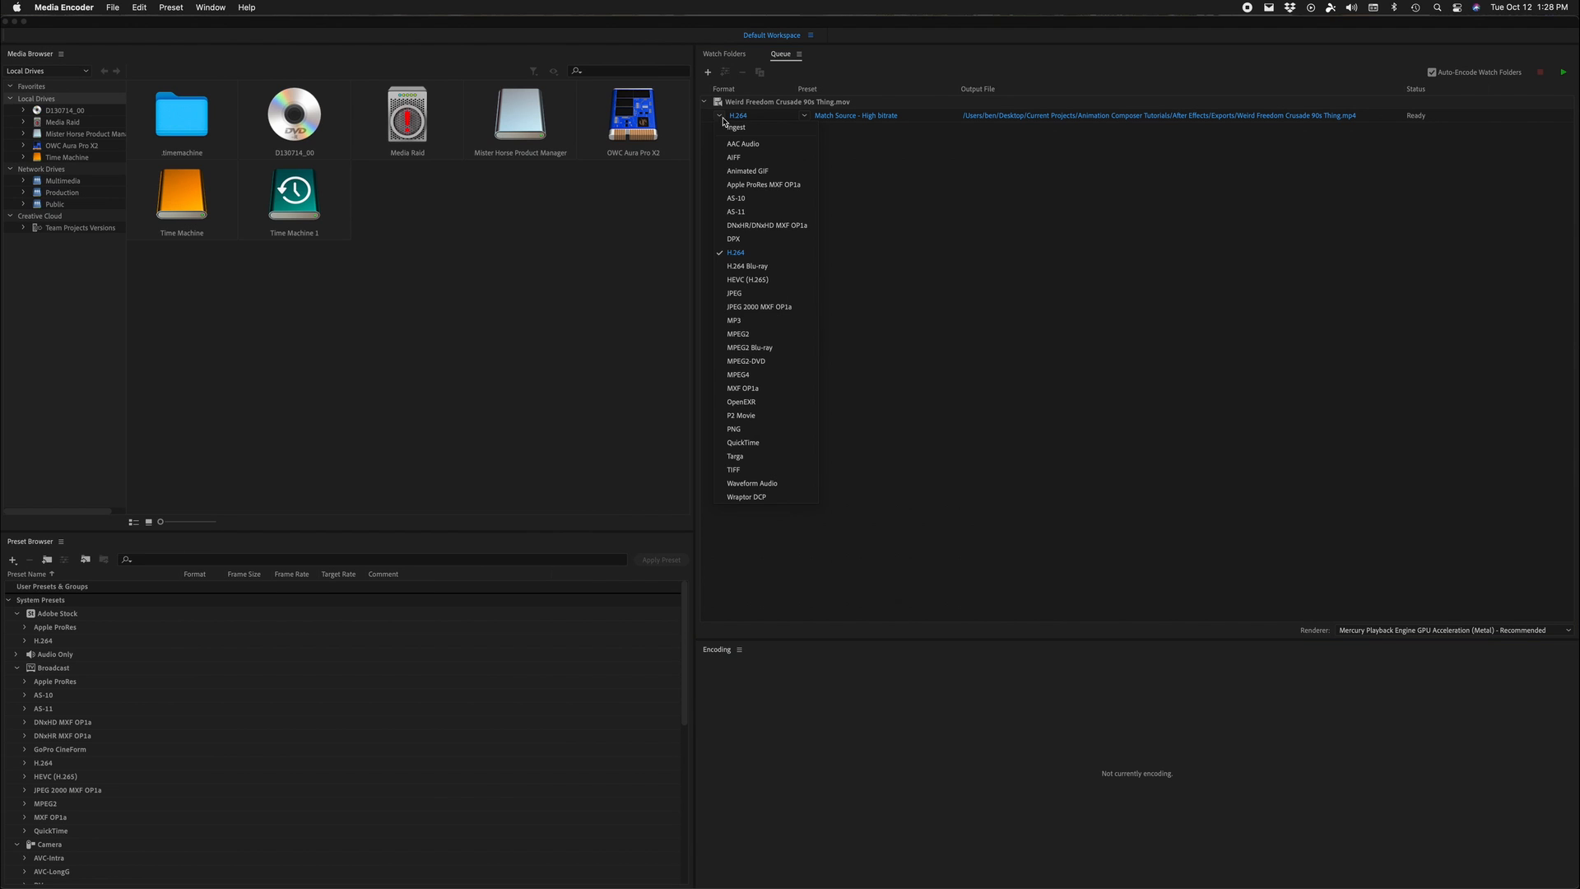
click(748, 259)
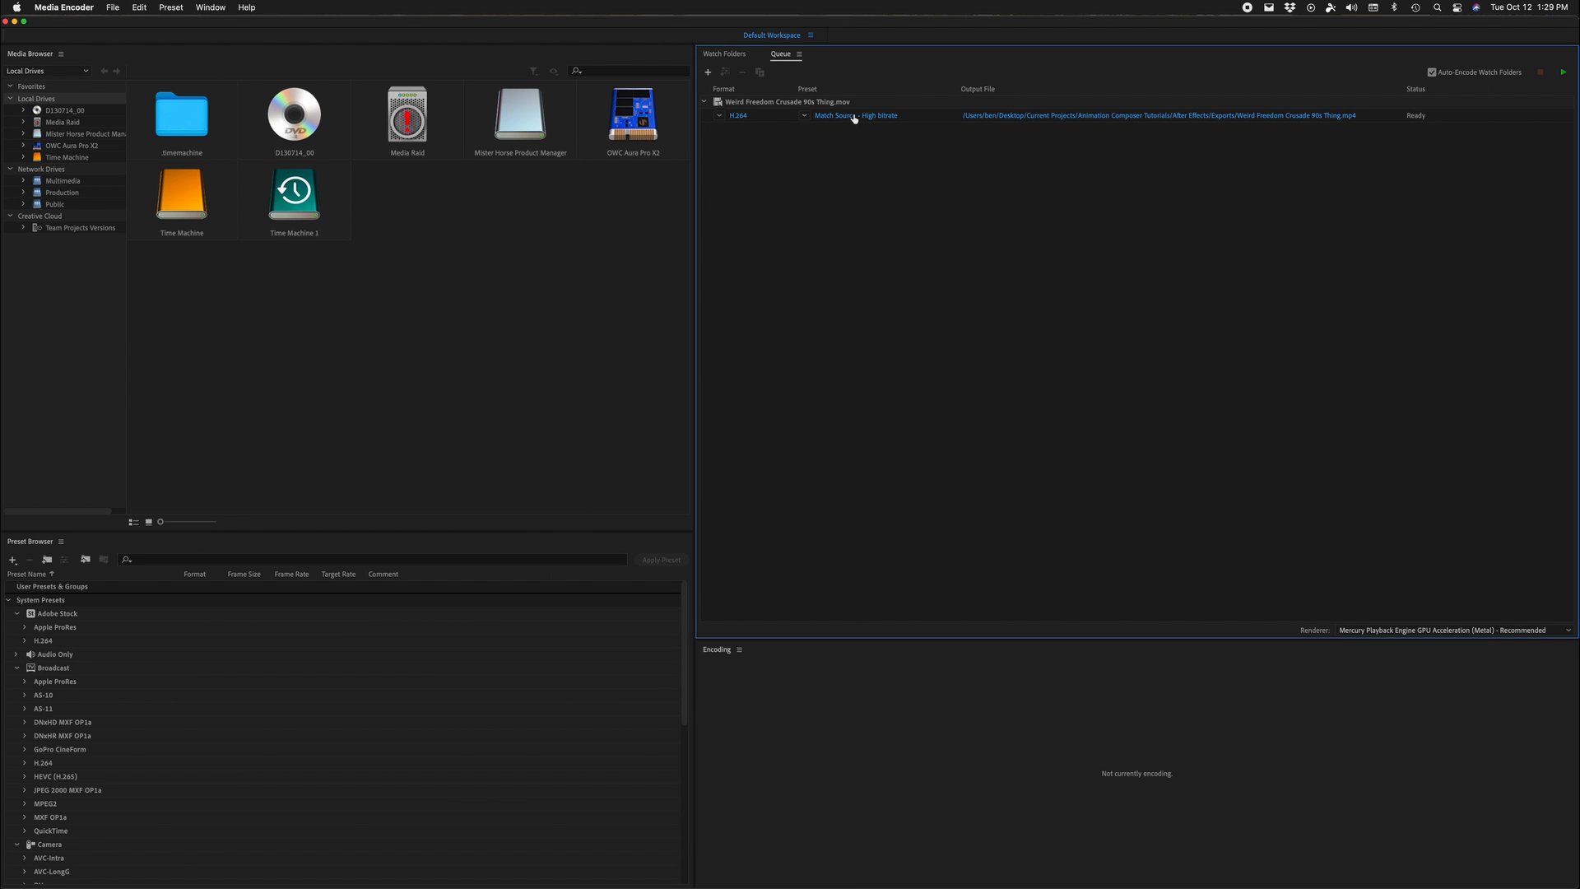
mouse_move(854, 119)
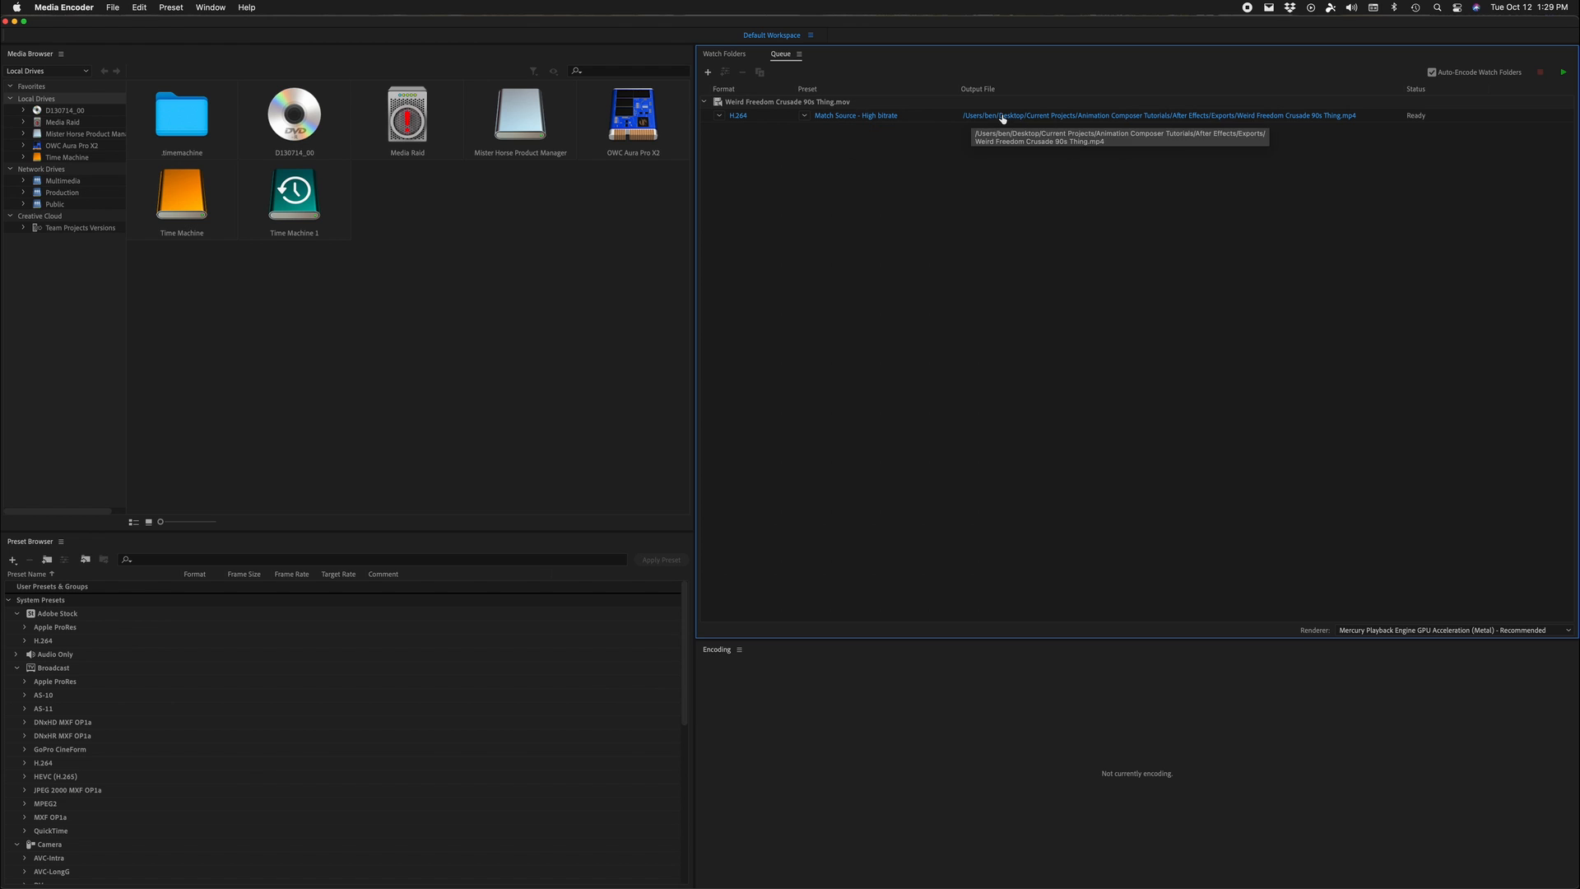
click(1272, 116)
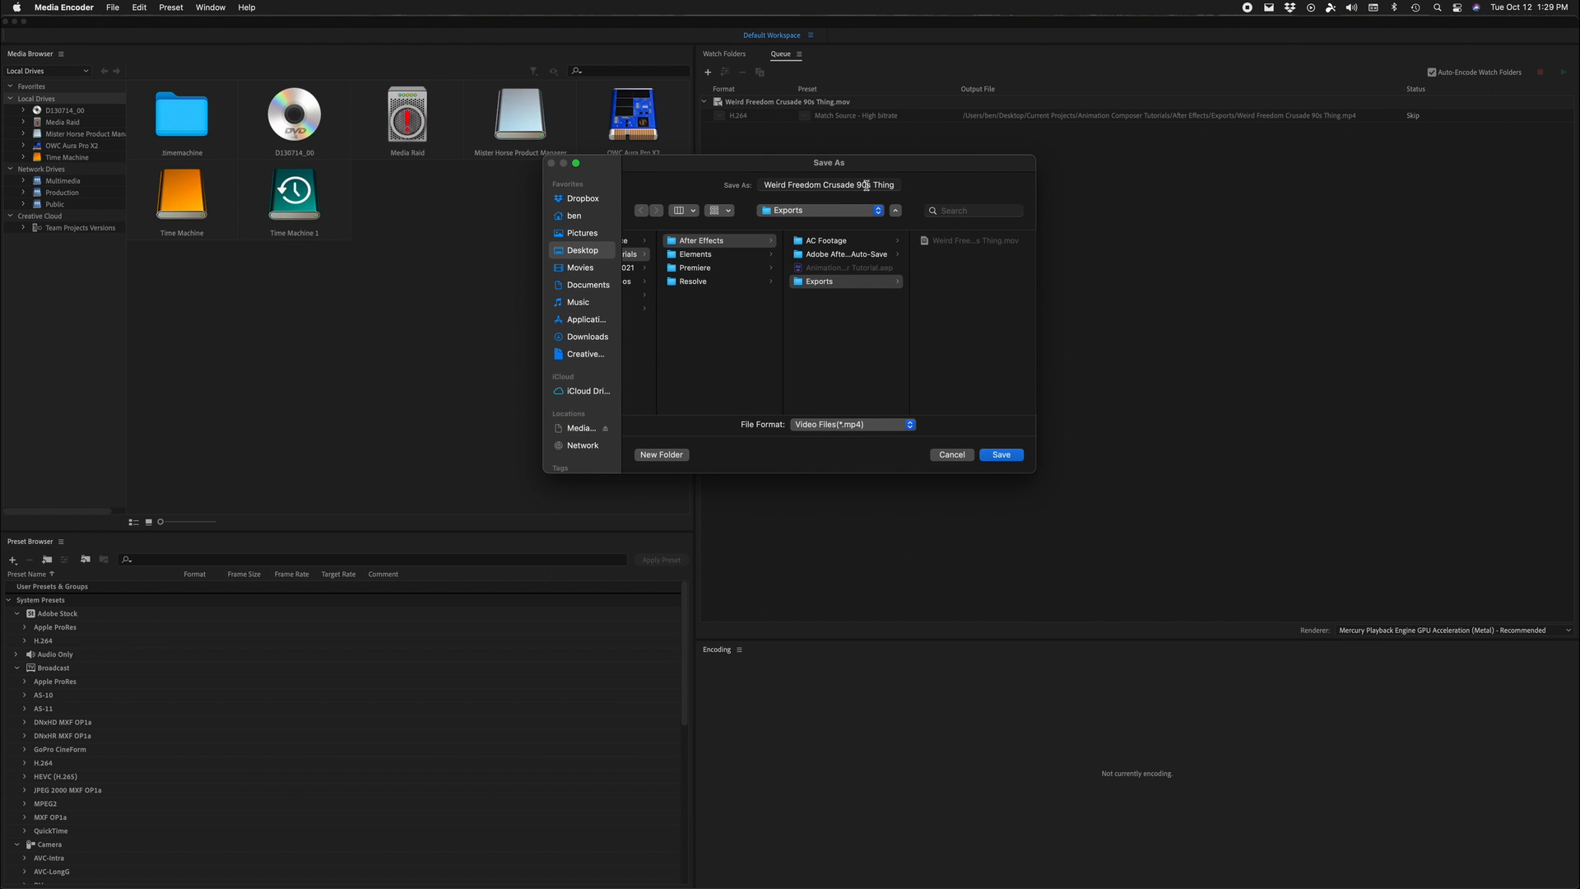
click(1010, 456)
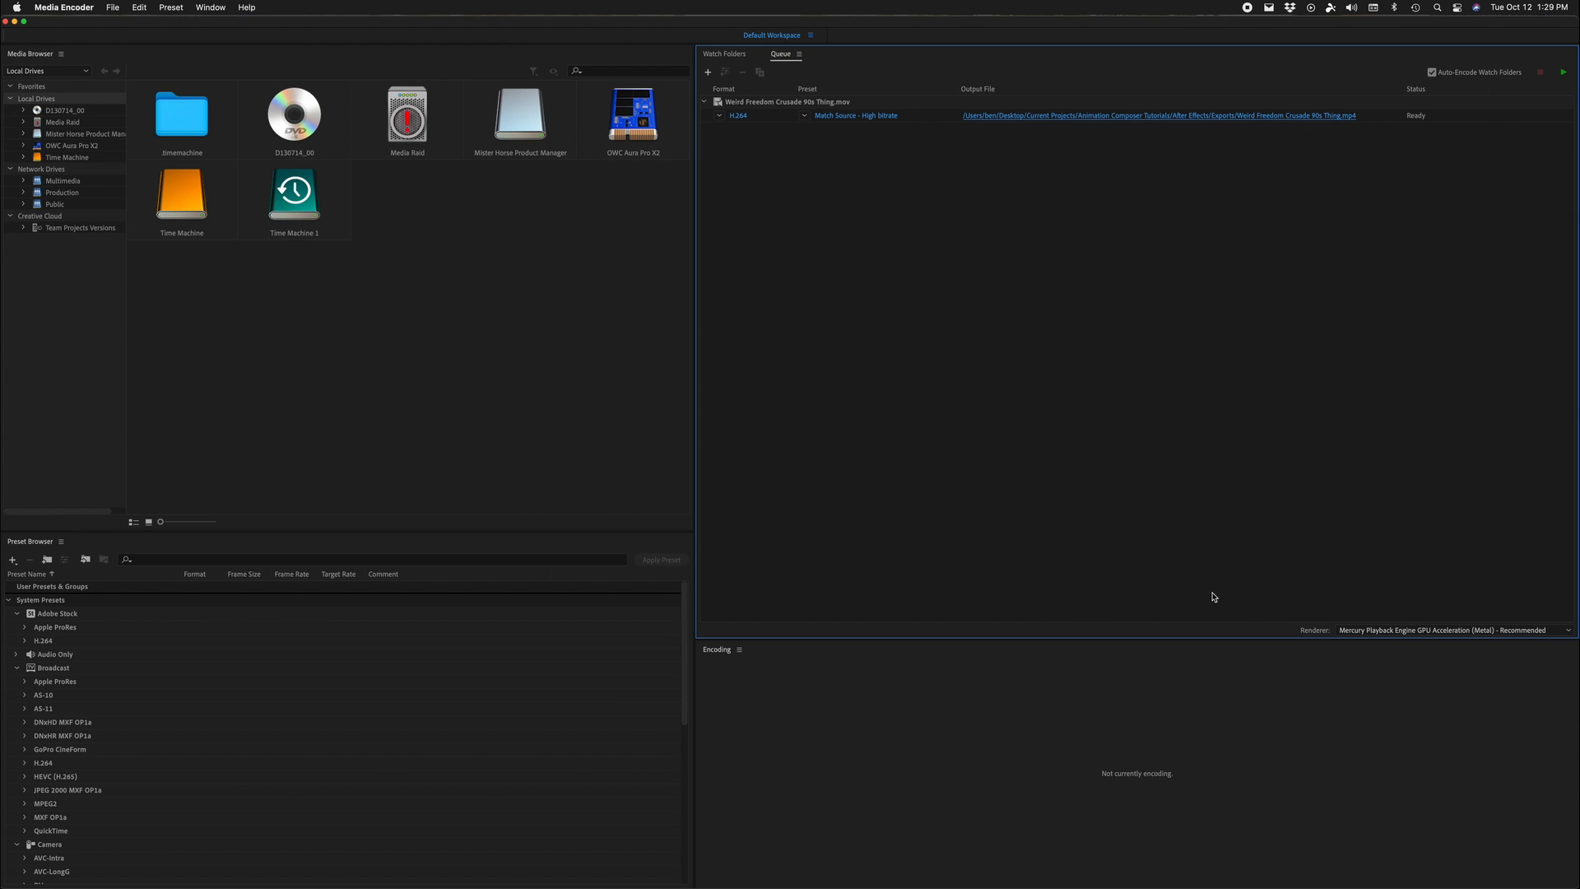
Step: Encode the queue and preview the resulting Weird Freedom Crusade 90s Thing.mp4 in the Exports folder
click(1565, 72)
click(1132, 116)
key(space)
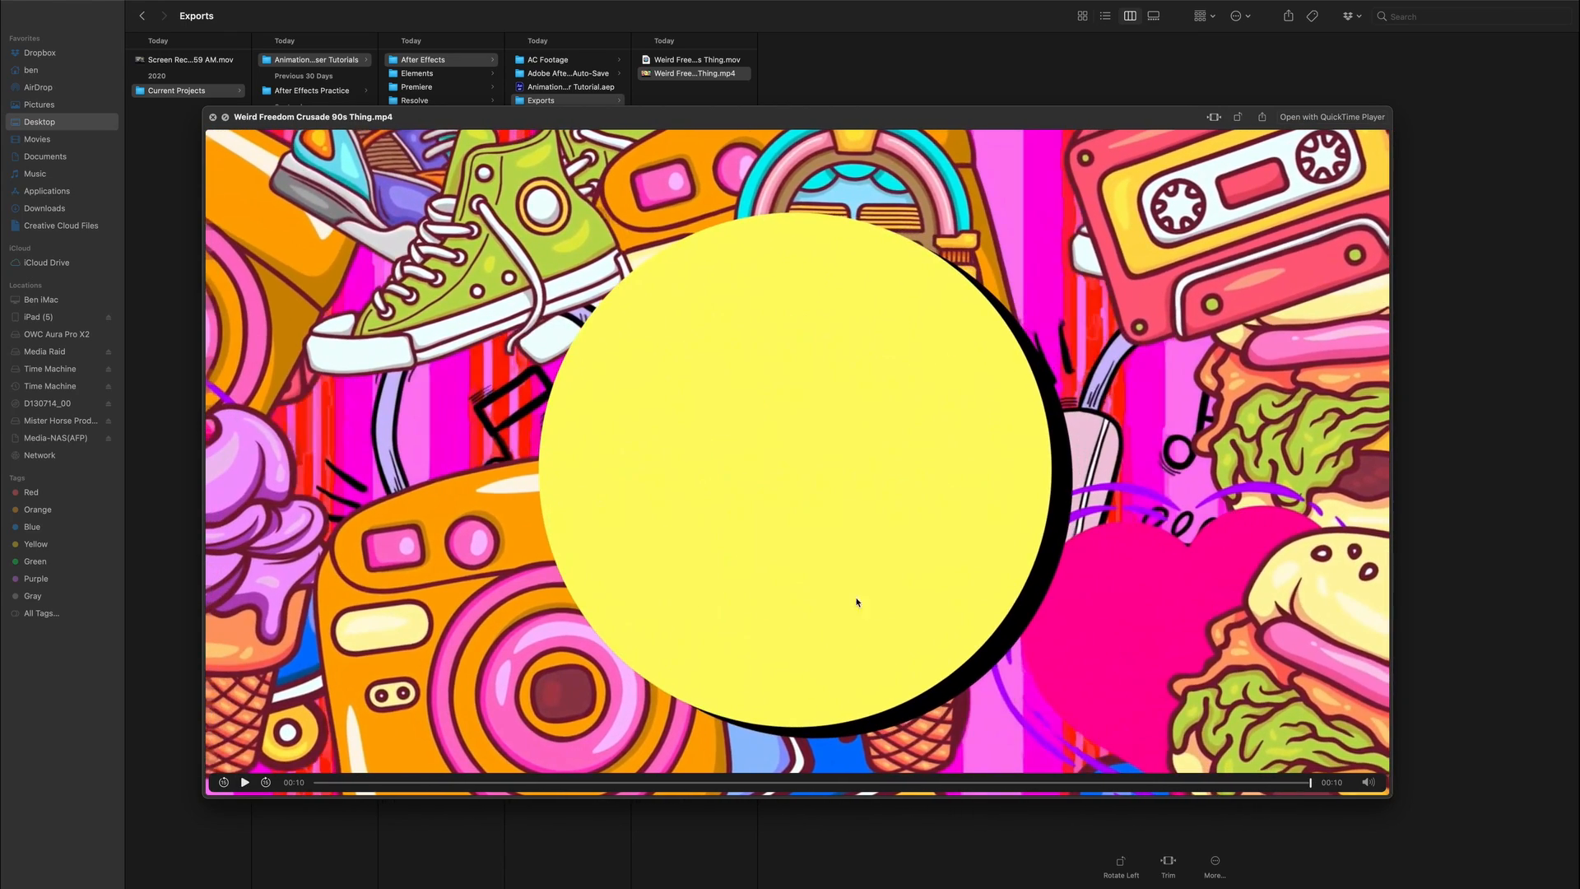
key(space)
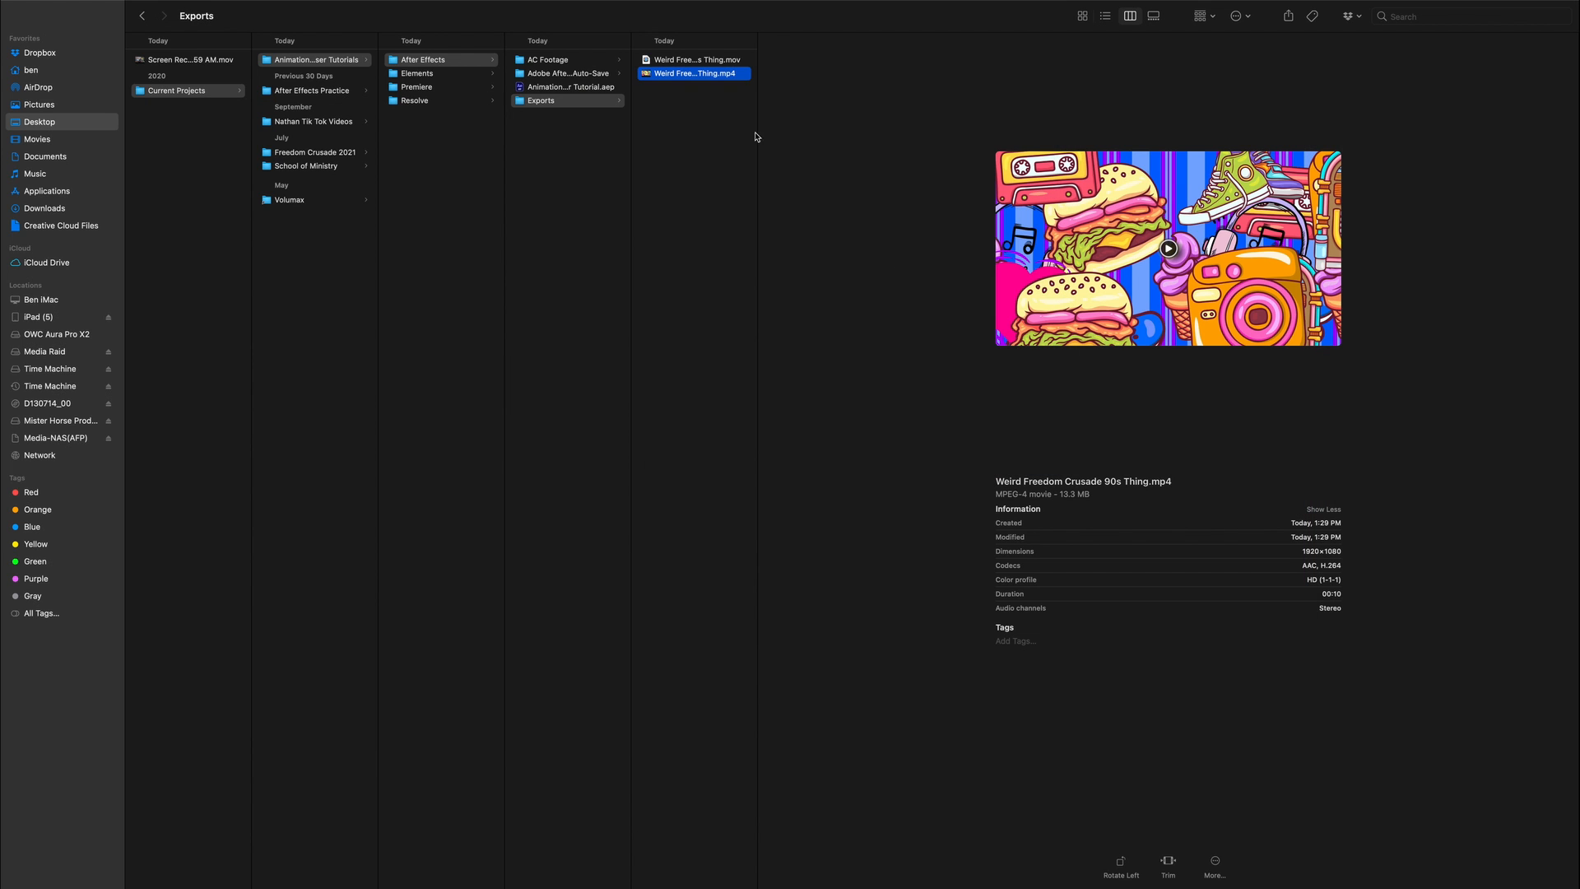